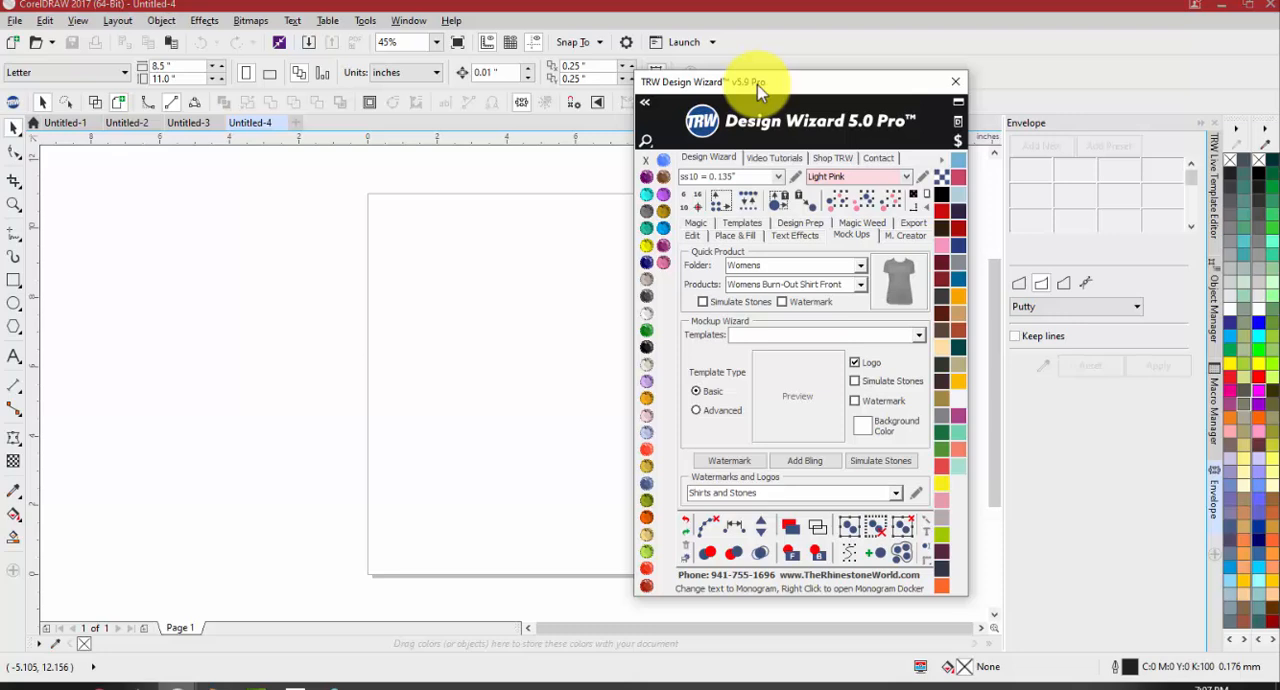
# Switch to the TRW Live Template Editor docker and move the TRW Design Wizard window away from the dockers
pyautogui.click(955, 81)
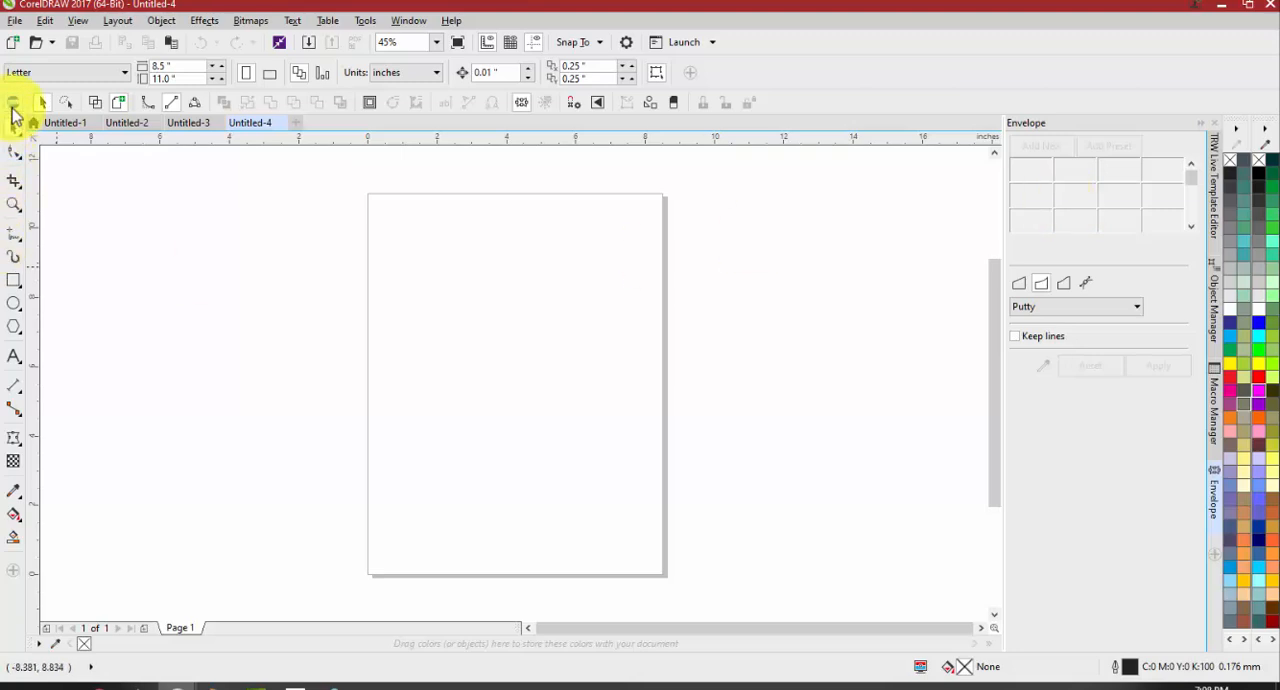
pyautogui.click(1213, 177)
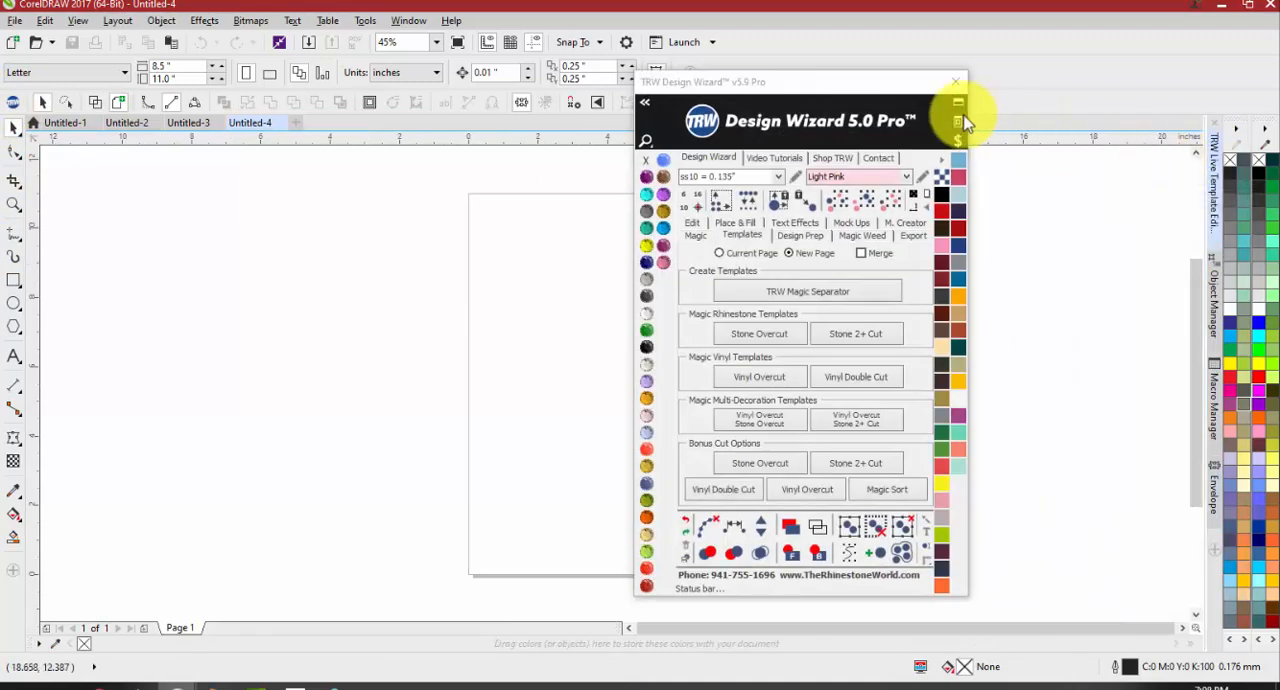
pyautogui.moveTo(910, 92); pyautogui.dragTo(782, 92)
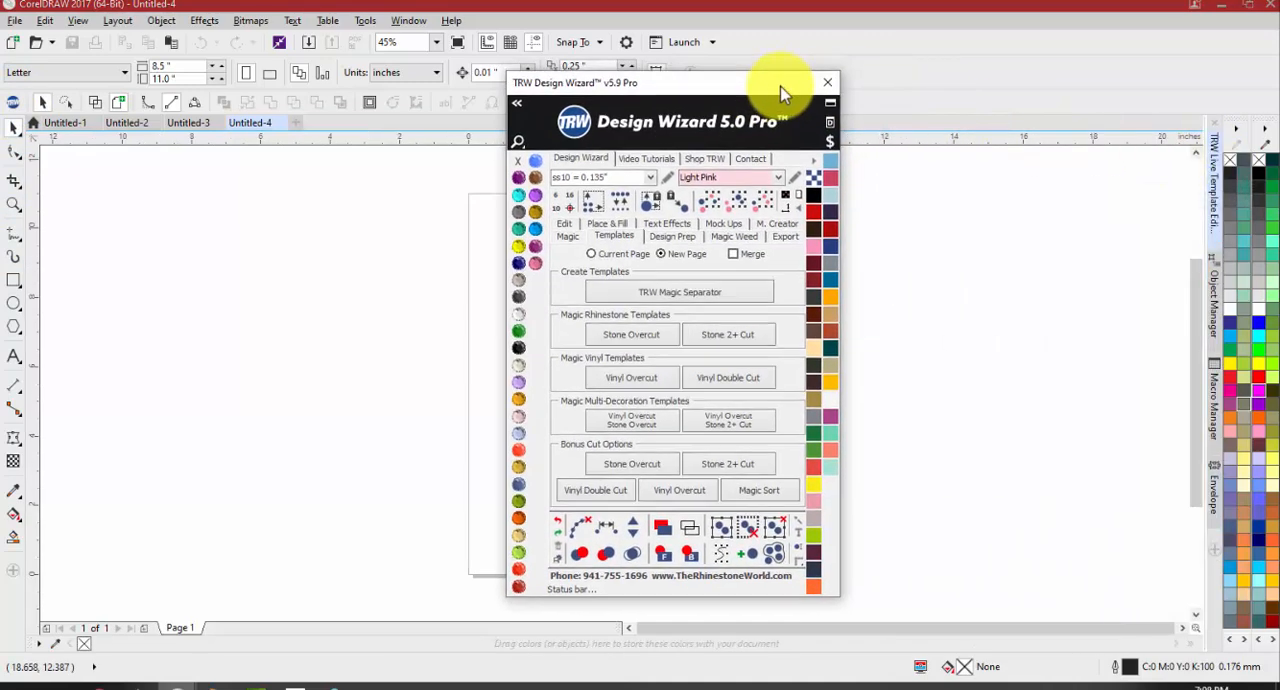
# Hide the TRW Live Template Editor docker from the Design Wizard, show it again, and leave it expanded beside the page
pyautogui.click(829, 125)
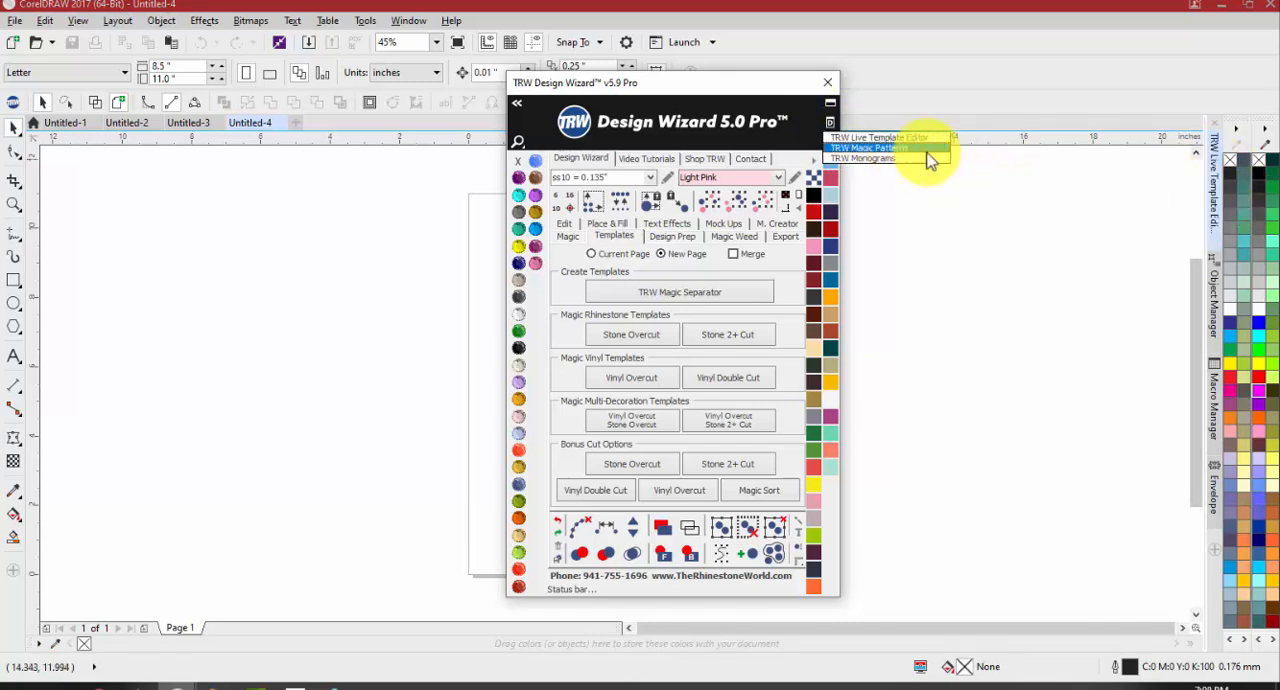
pyautogui.click(910, 139)
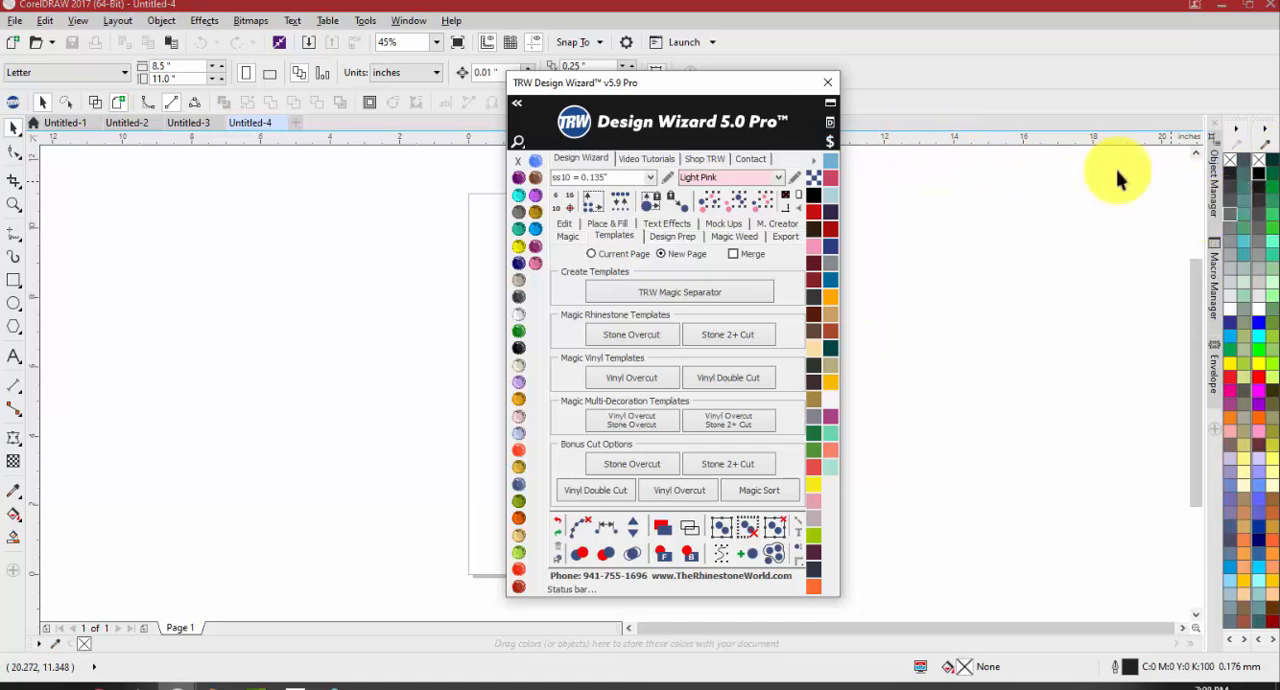
pyautogui.click(830, 121)
pyautogui.click(872, 139)
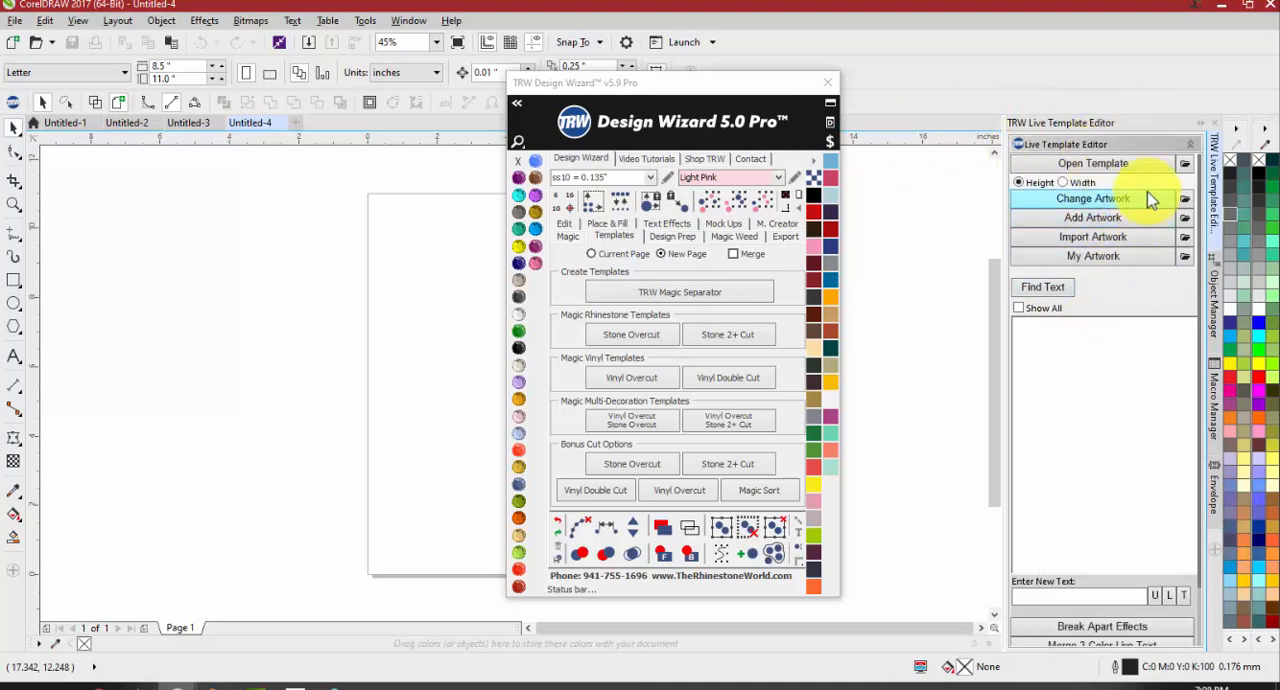
pyautogui.click(1203, 129)
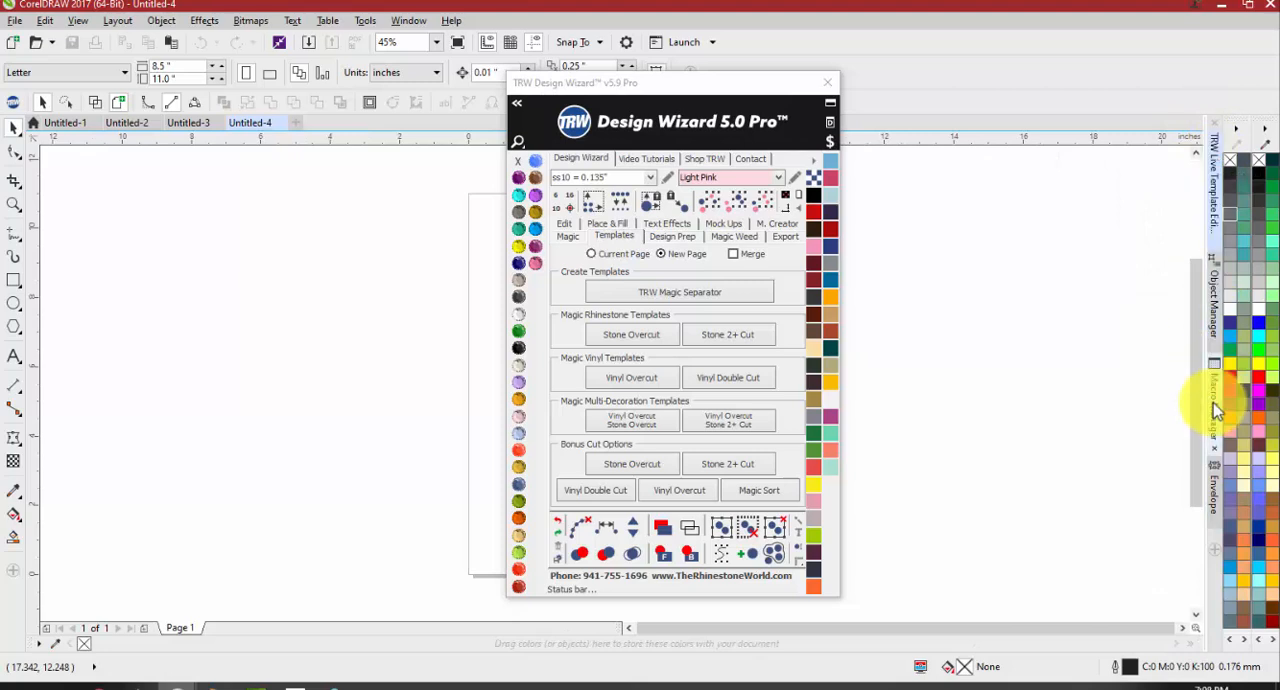
pyautogui.click(1215, 183)
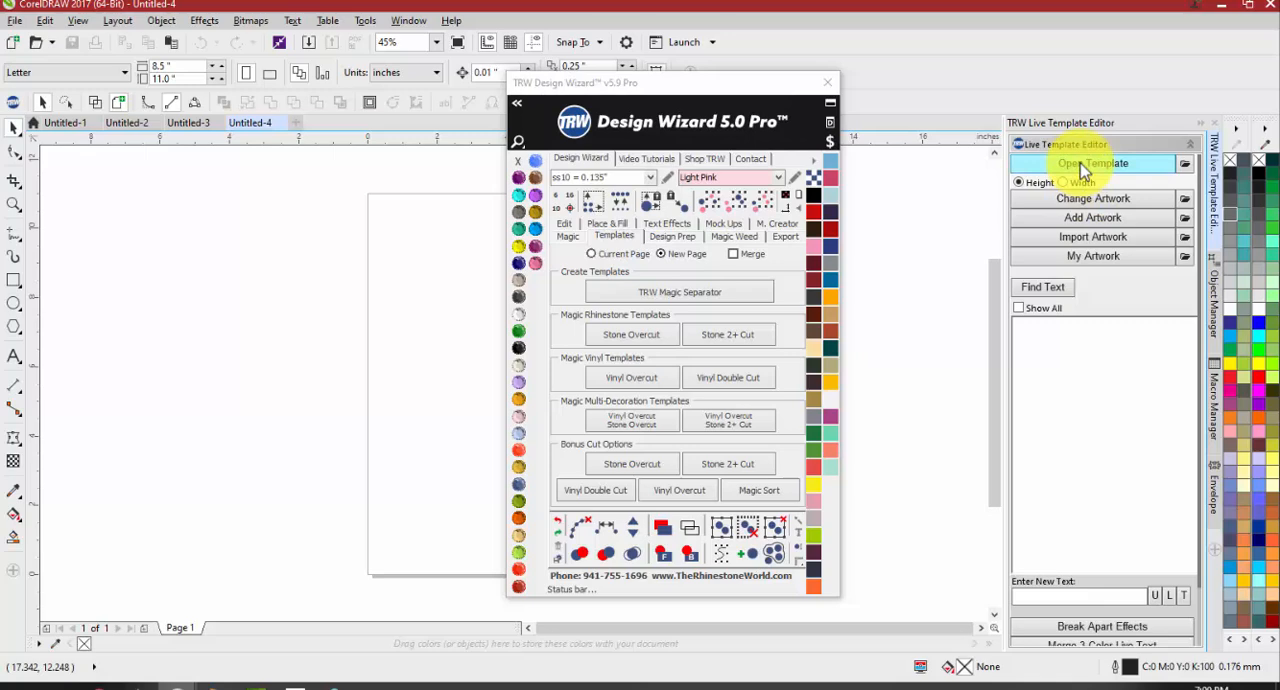
# Browse the template packs in the TRW Templates folder through Open Template and close the dialog without opening a file
pyautogui.click(1081, 167)
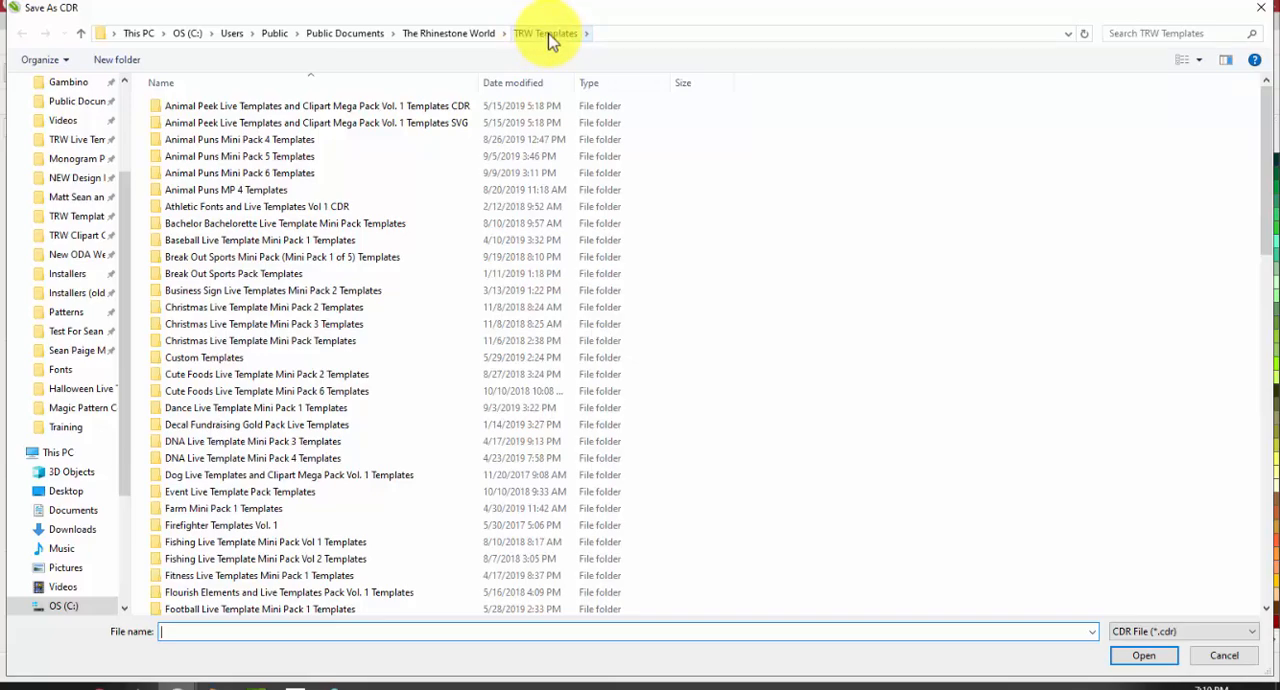
pyautogui.scroll(-18, 550, 230)
pyautogui.scroll(18, 549, 240)
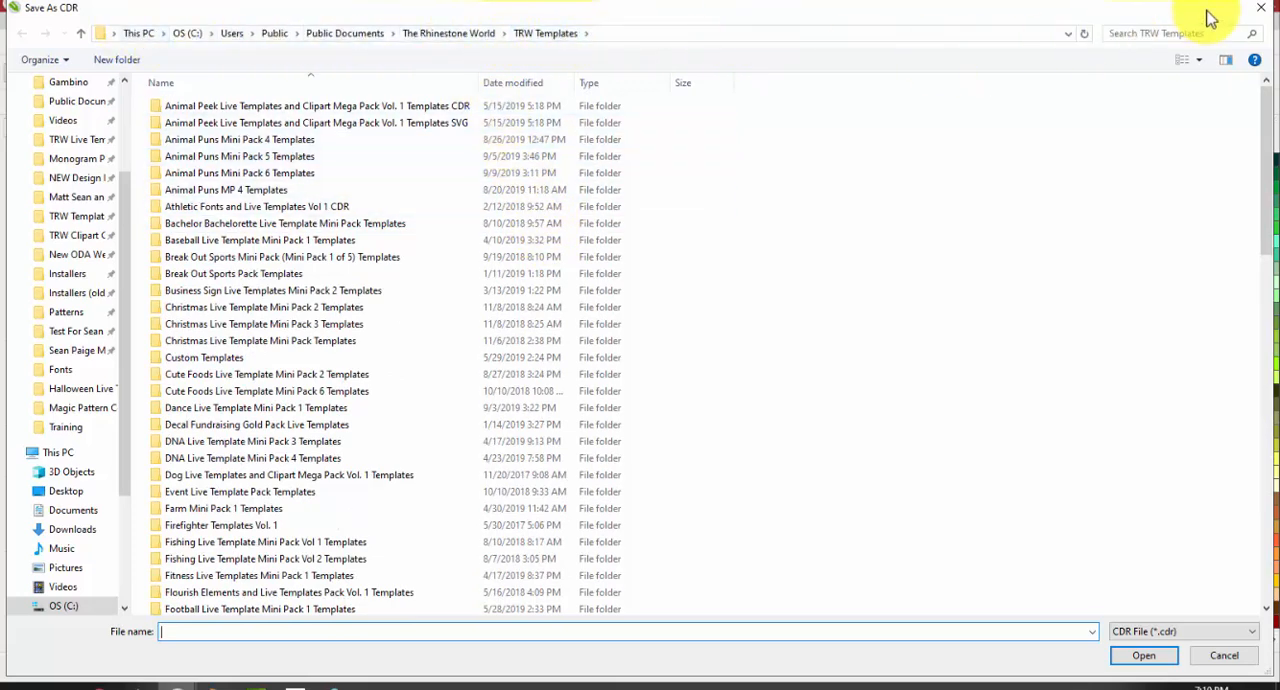
pyautogui.click(1261, 7)
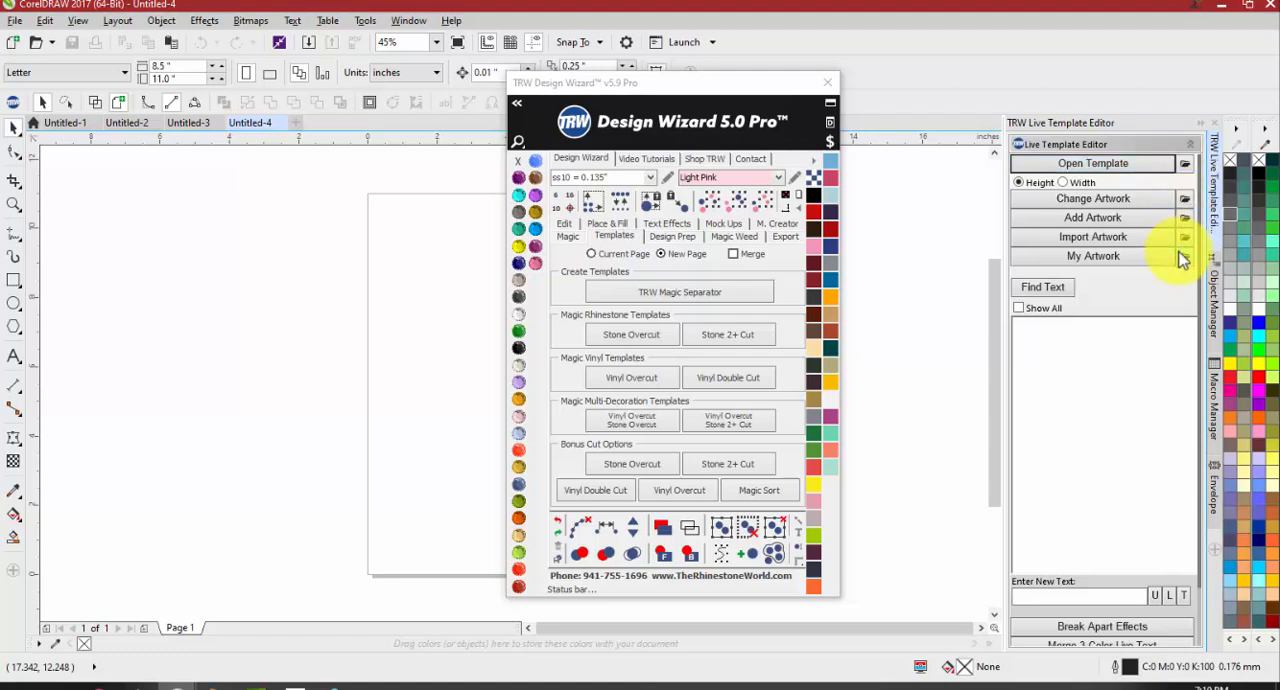
# Inspect the default templates folder selection without changing it and check which folder Open Template starts in
pyautogui.click(1183, 168)
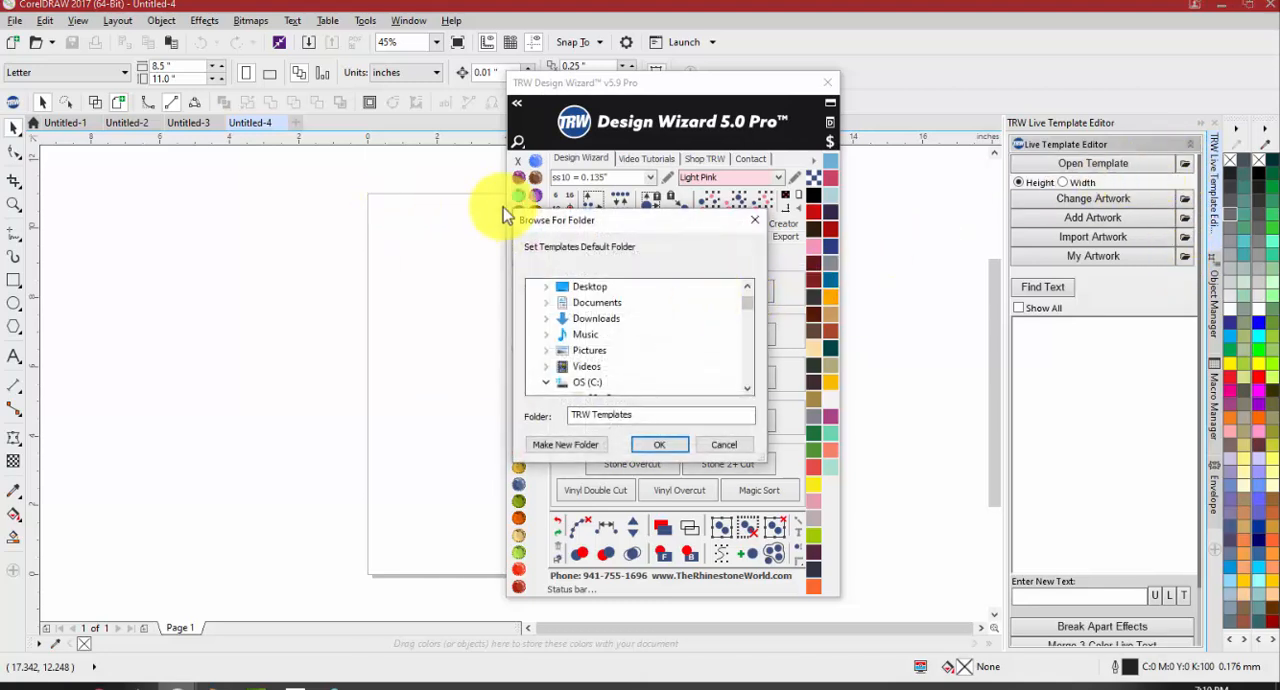
pyautogui.scroll(-1, 597, 295)
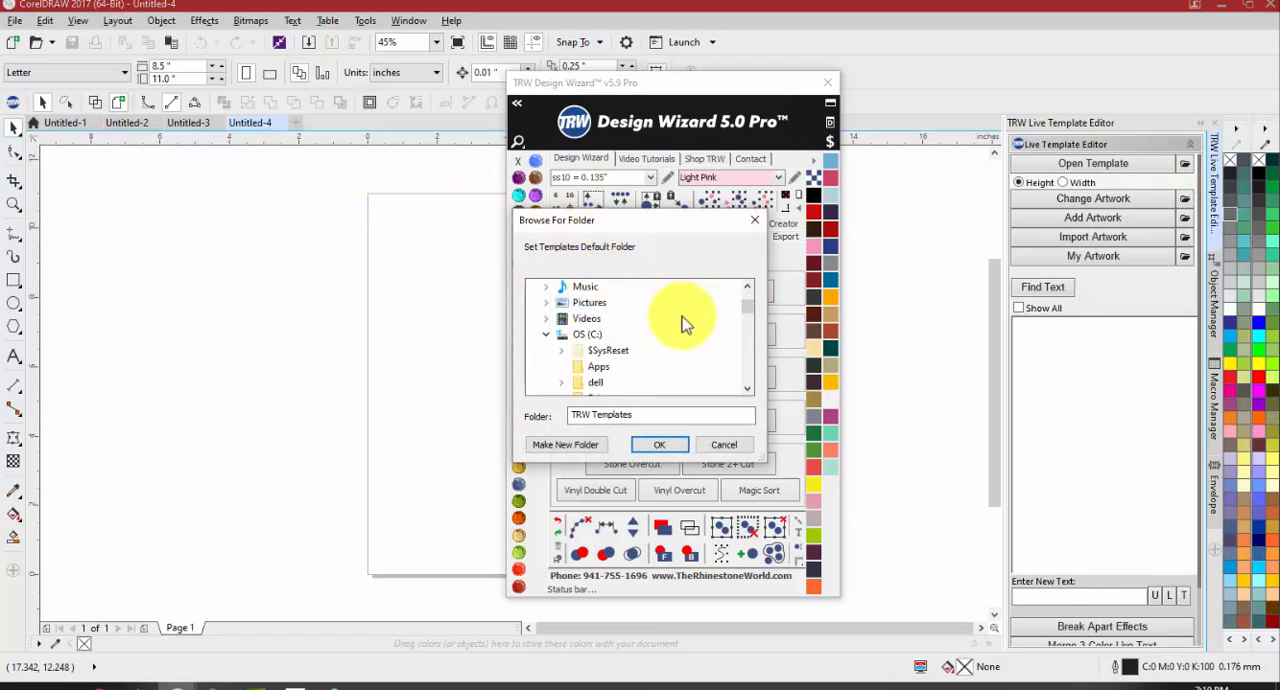
pyautogui.click(755, 220)
pyautogui.click(1088, 174)
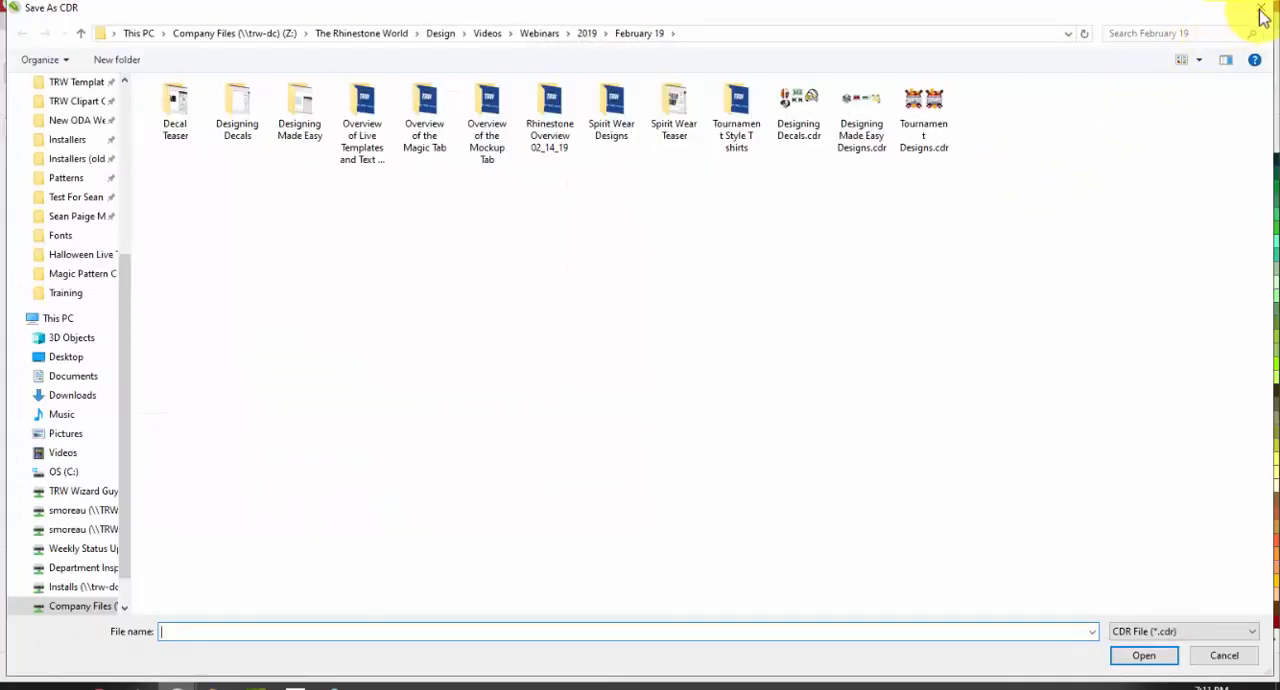
pyautogui.click(1259, 9)
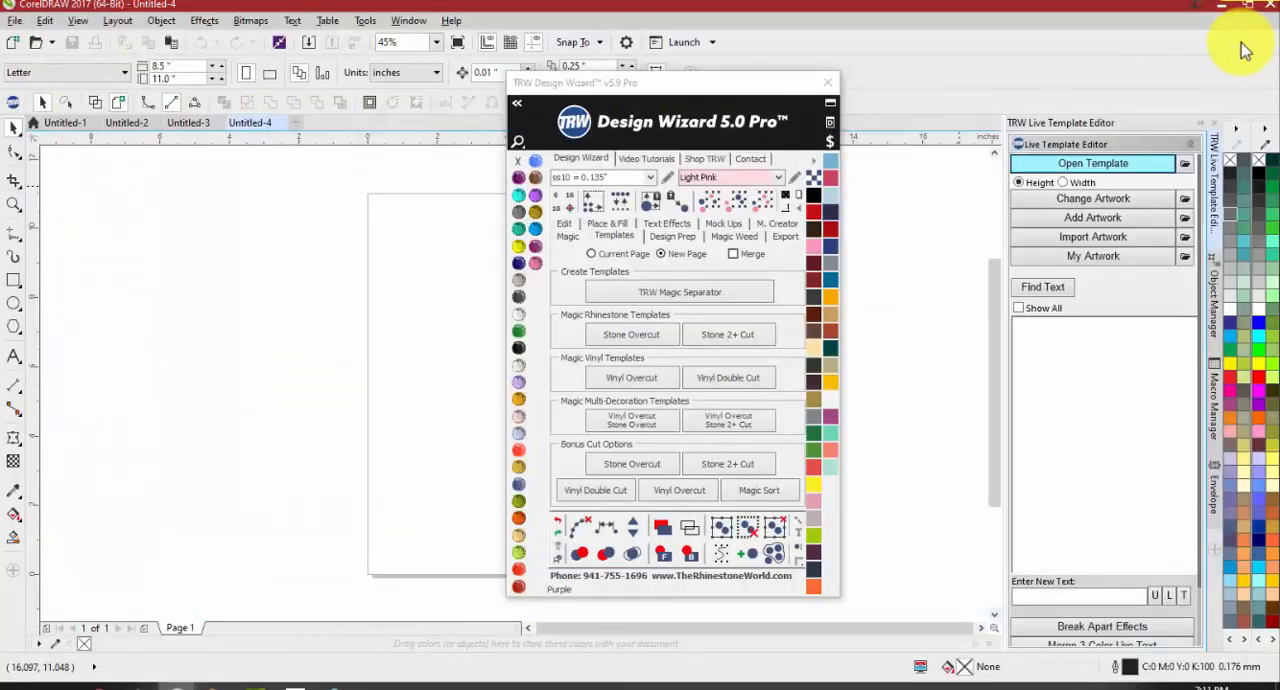
# Examine the folder tree for the templates default folder, including the OS (C:) drive, and cancel without changing it
pyautogui.click(1186, 166)
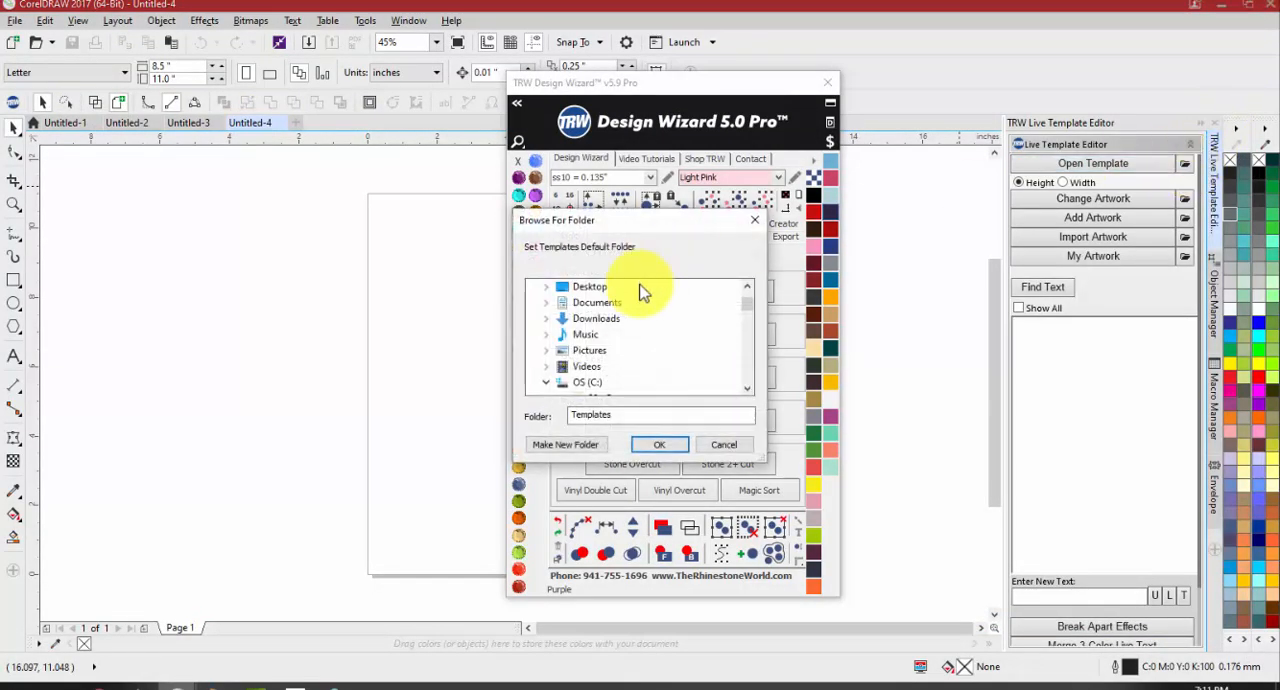
pyautogui.scroll(-2, 634, 334)
pyautogui.scroll(2, 634, 334)
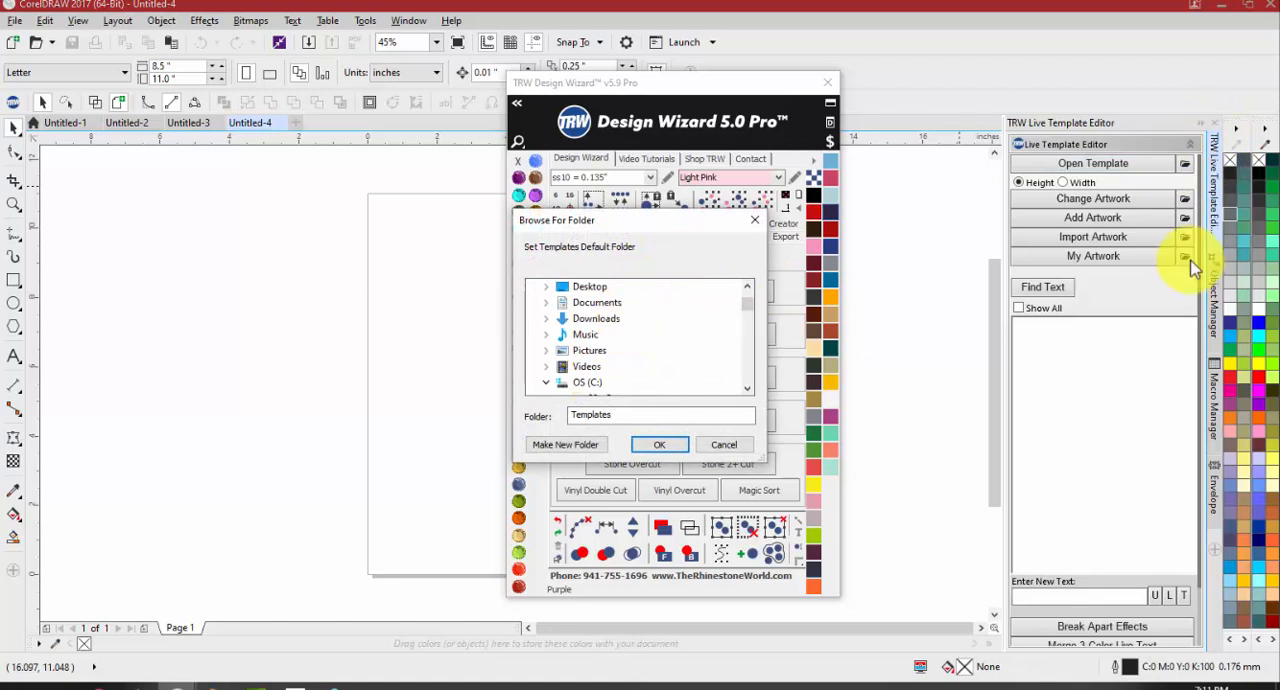
pyautogui.scroll(-2, 645, 318)
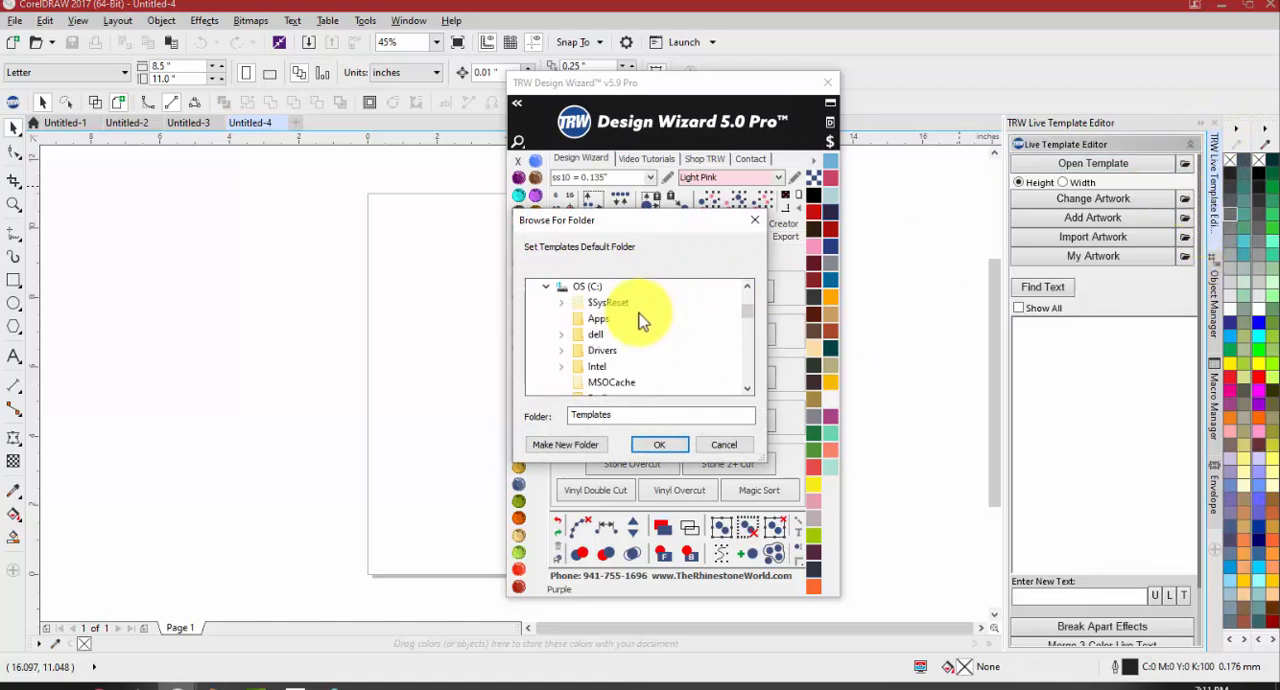
pyautogui.scroll(-3, 620, 310)
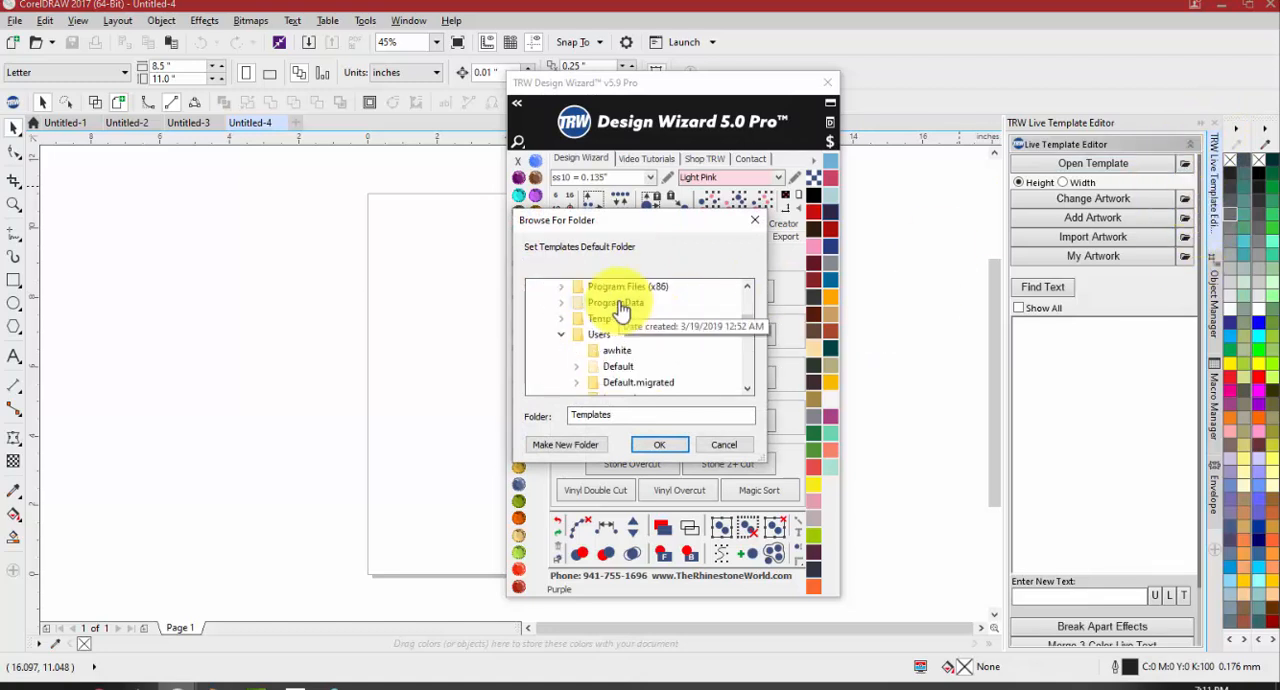
pyautogui.scroll(5, 622, 312)
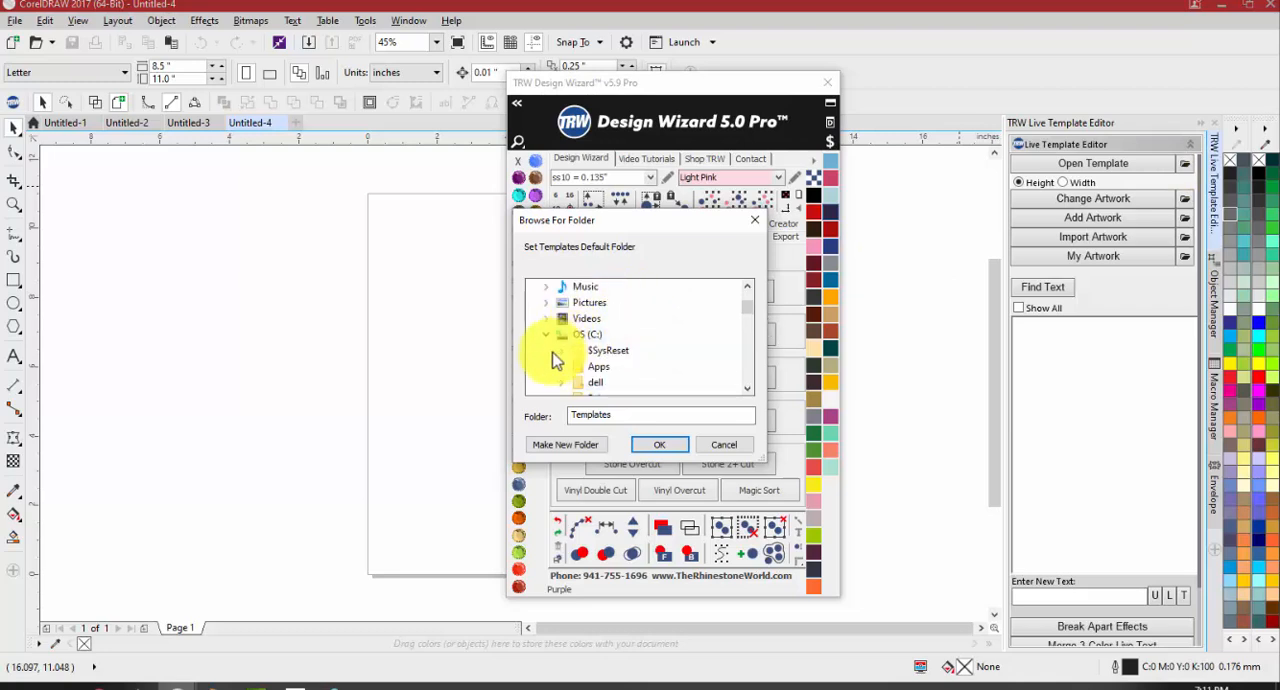
pyautogui.scroll(2, 548, 343)
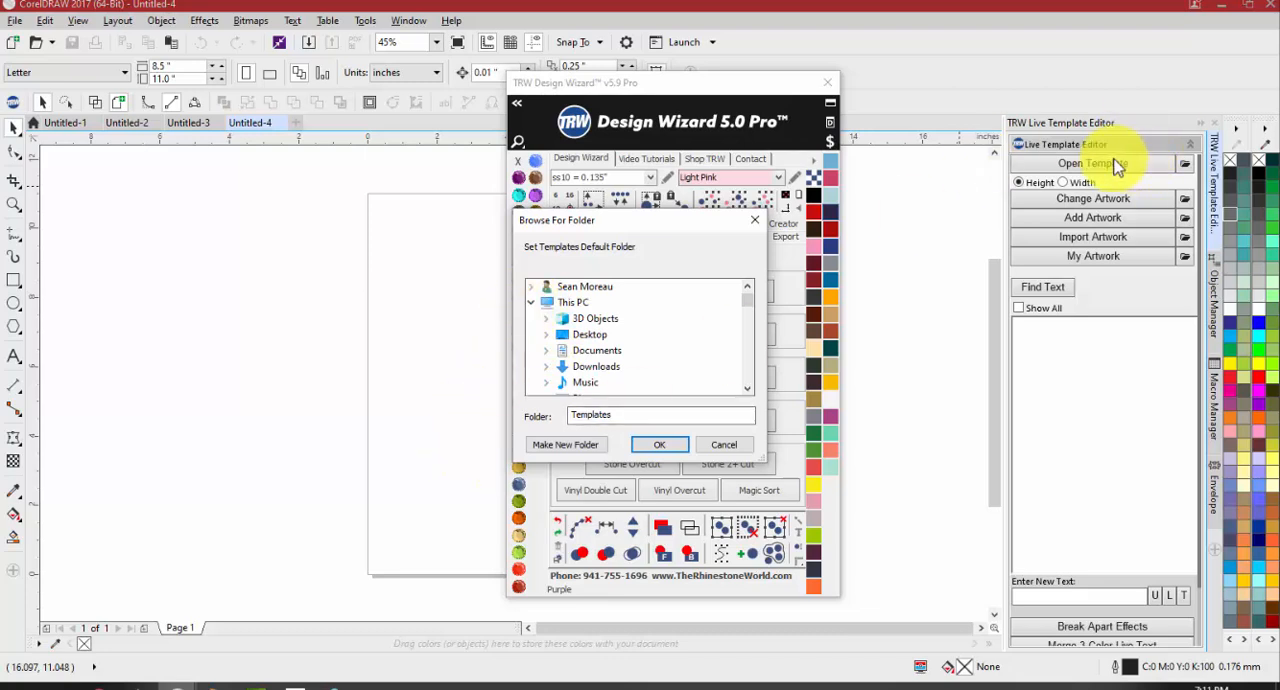
pyautogui.click(732, 444)
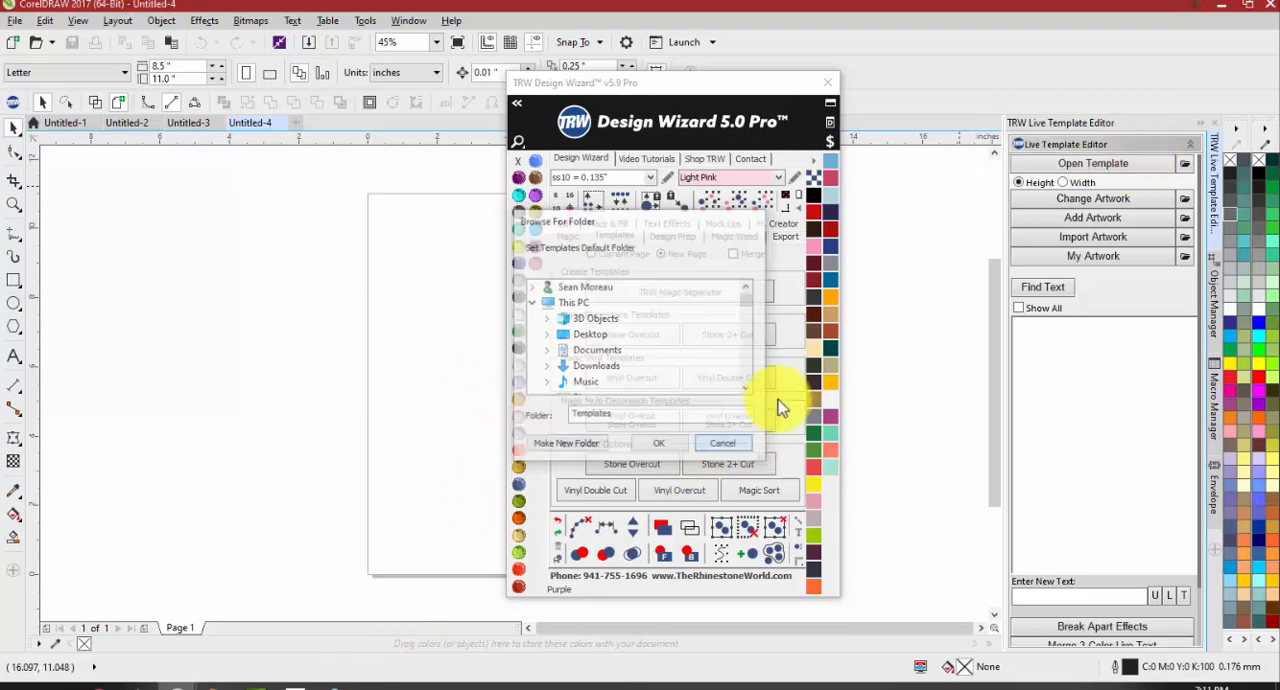
# Reopen the template file browser, go up to This PC, and open the Users folder on the OS (C:) drive
pyautogui.click(1093, 163)
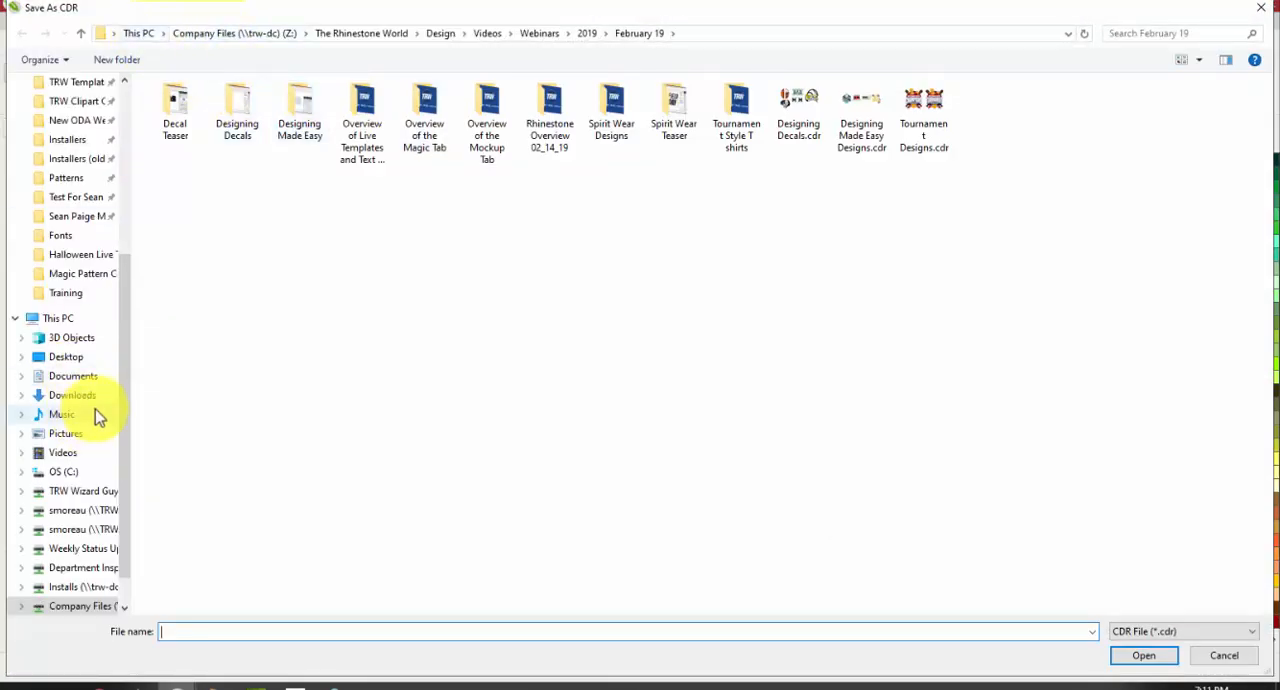
pyautogui.click(190, 35)
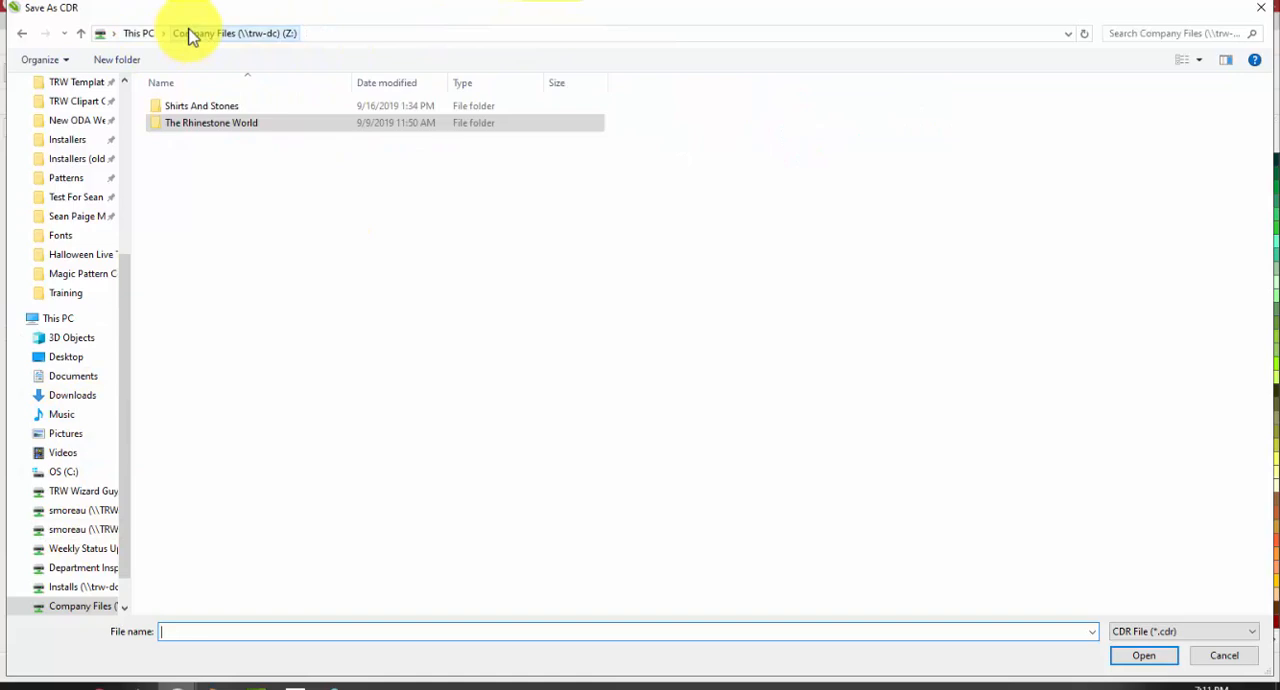
pyautogui.click(139, 33)
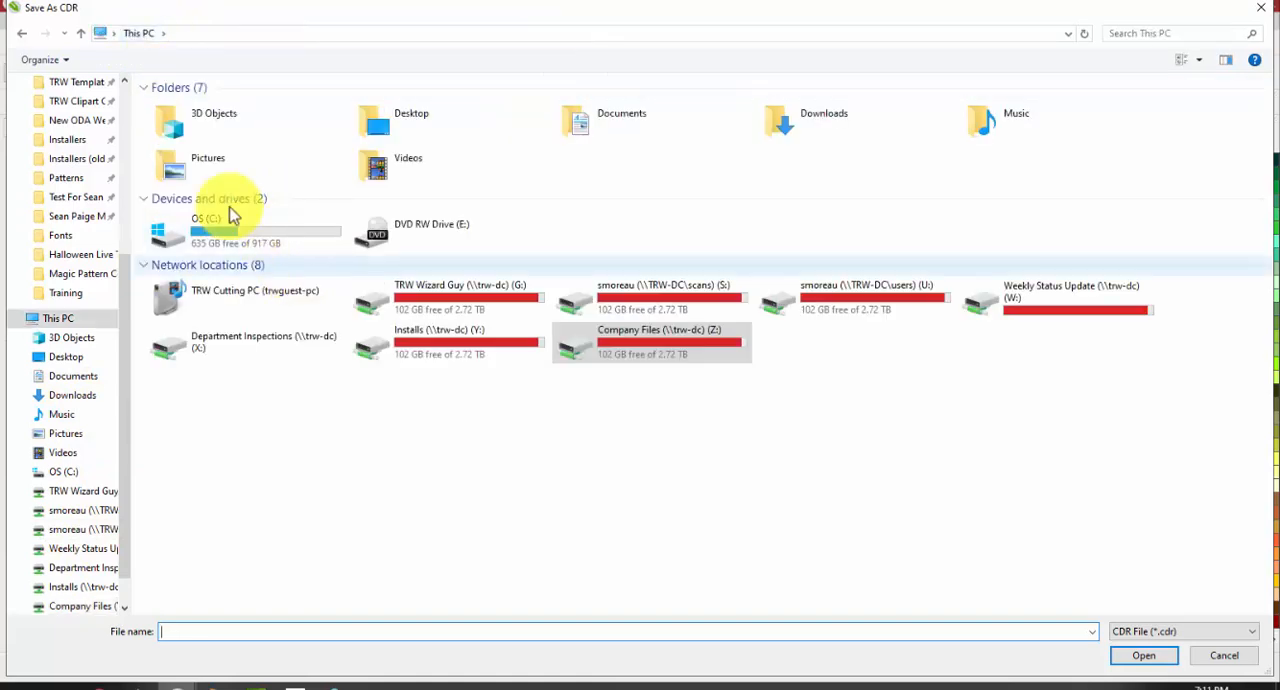
pyautogui.doubleClick(250, 236)
pyautogui.click(225, 225)
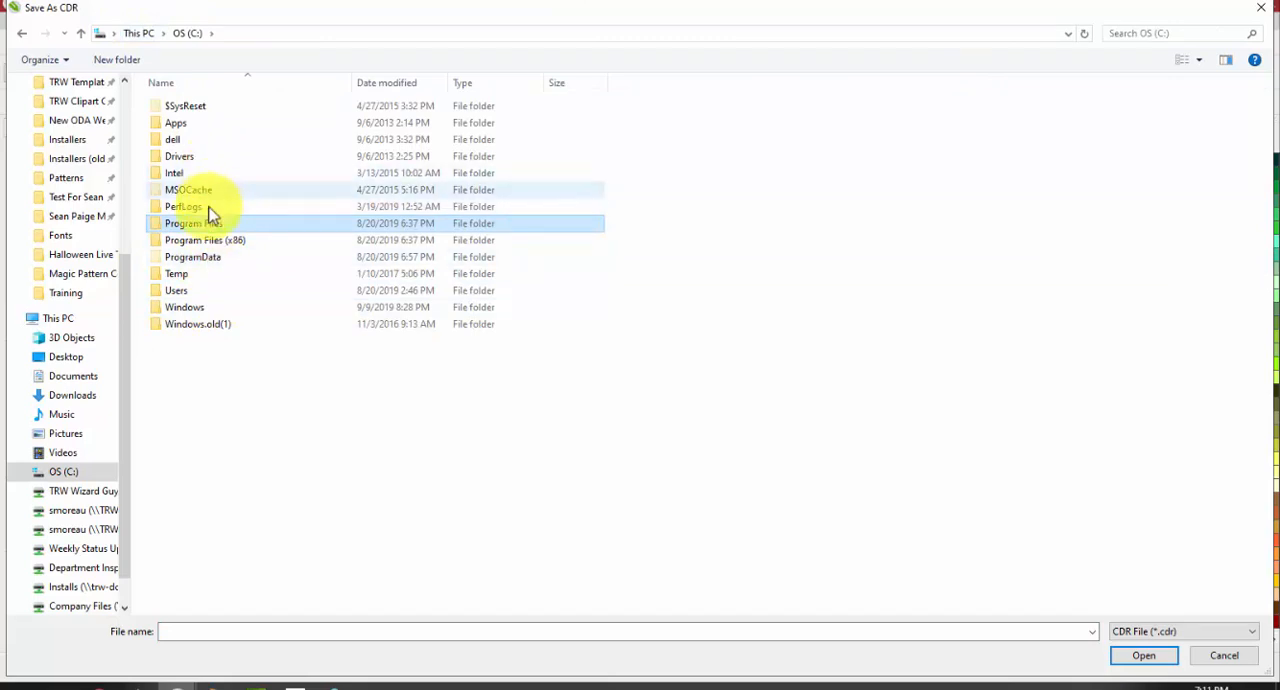
pyautogui.click(207, 292)
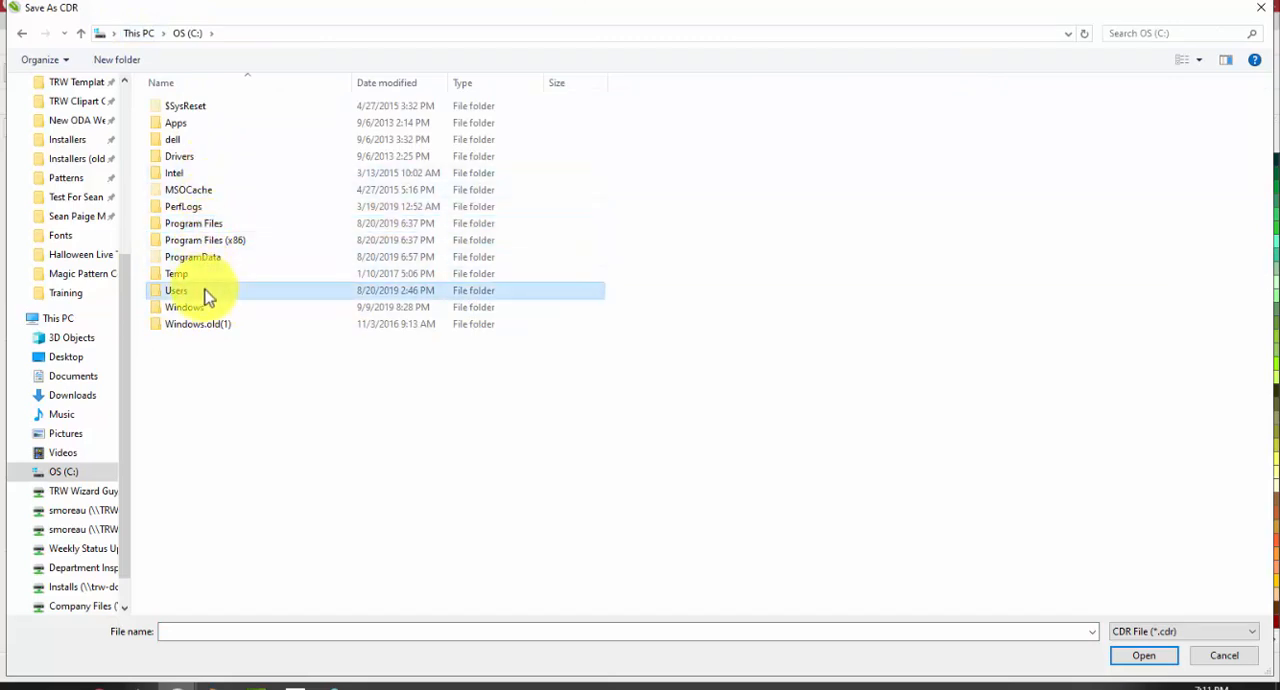
pyautogui.doubleClick(207, 292)
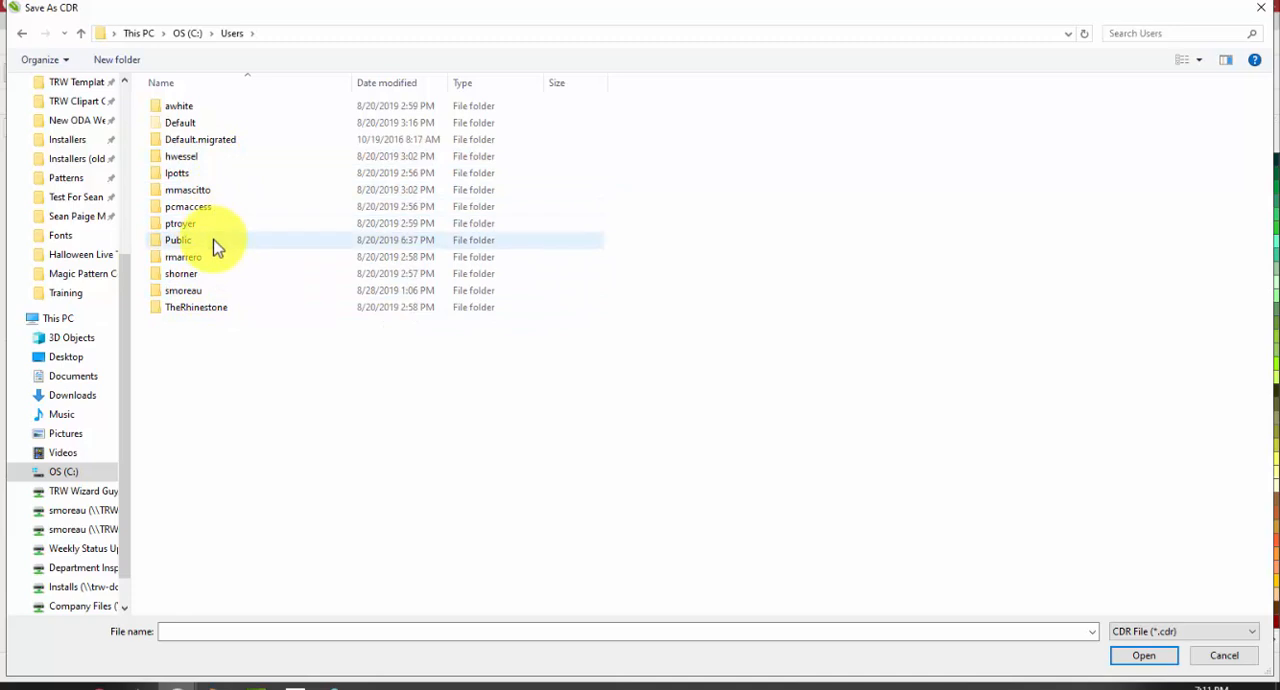
# Browse through Public, Public Documents and The Rhinestone World to the TRW Templates folder, and cancel without opening a template
pyautogui.doubleClick(213, 240)
pyautogui.click(226, 160)
pyautogui.doubleClick(226, 163)
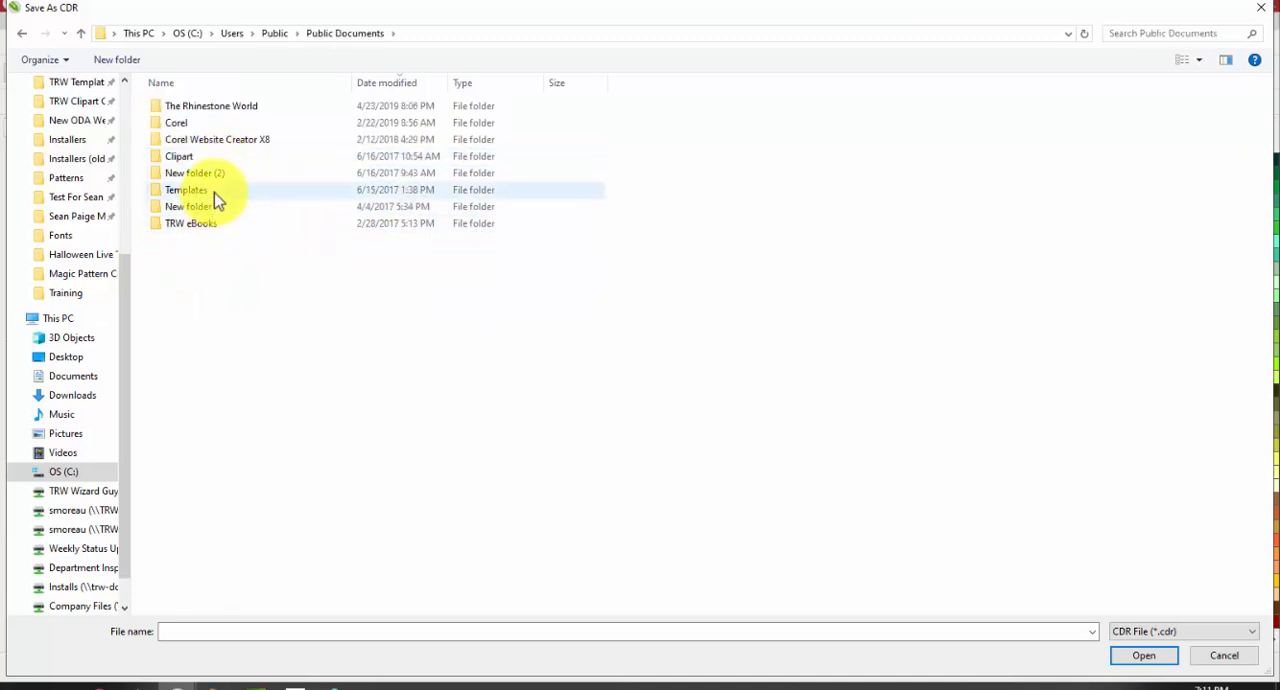
pyautogui.doubleClick(220, 104)
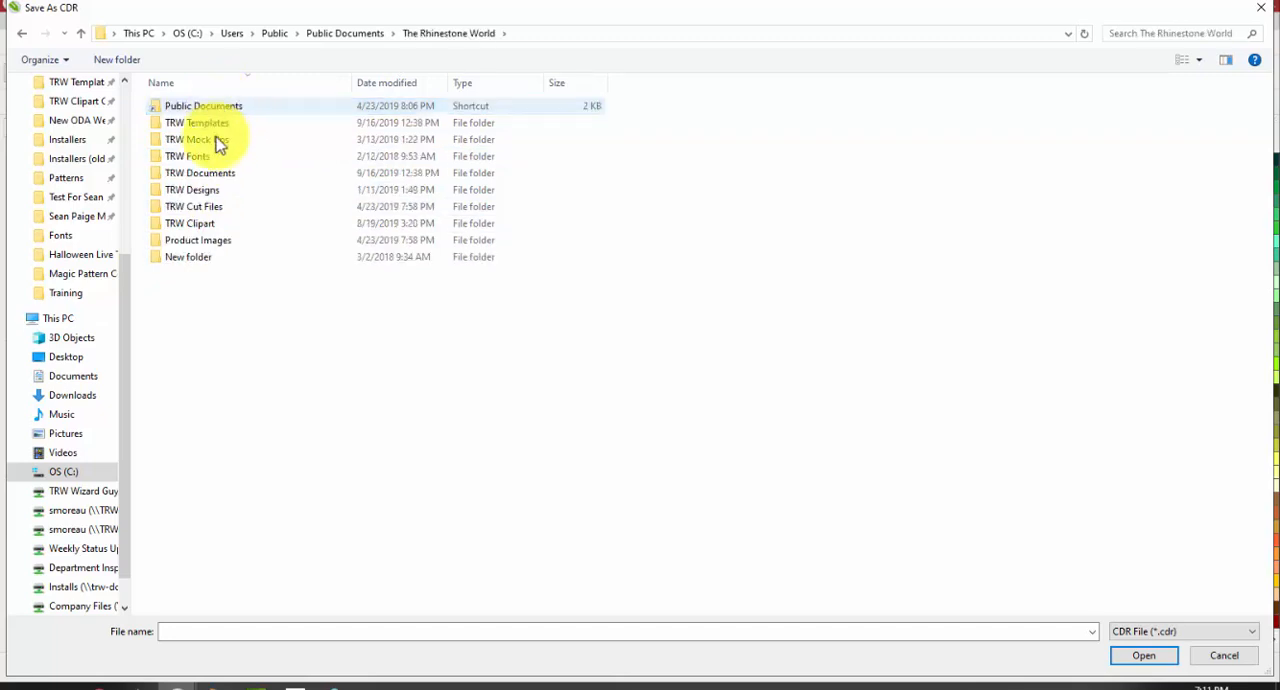
pyautogui.click(212, 127)
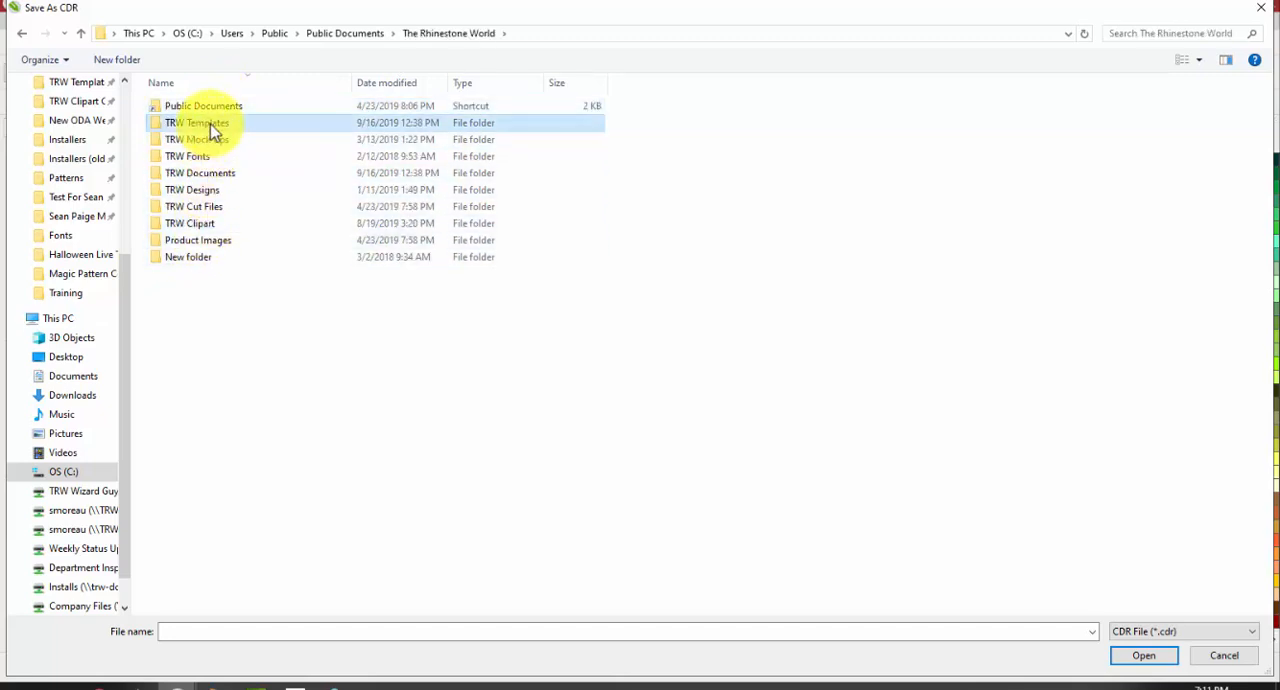
pyautogui.doubleClick(210, 130)
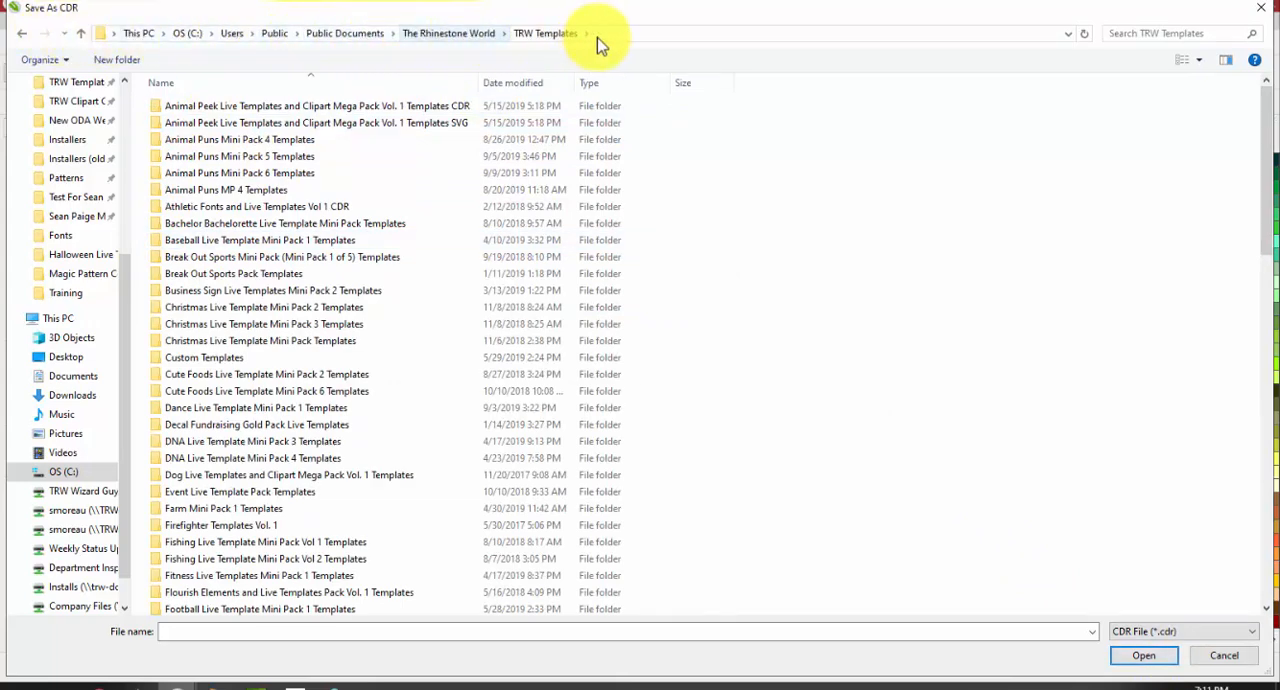
pyautogui.click(1224, 655)
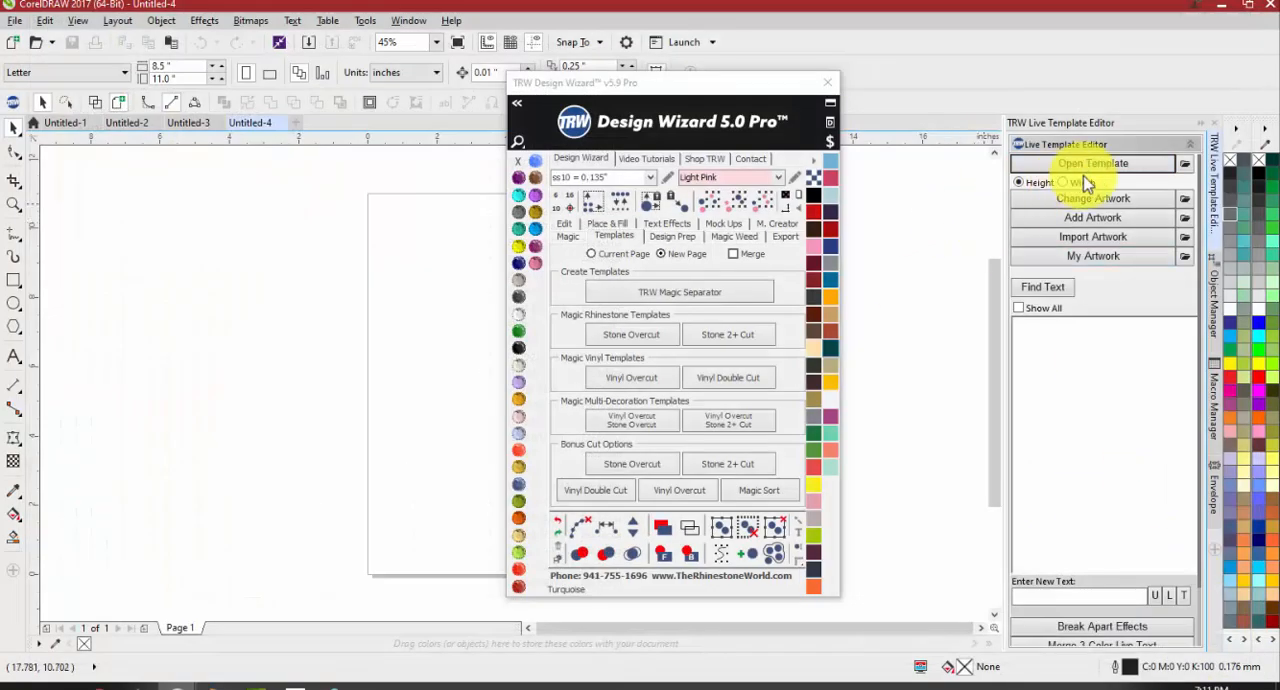
# Reopen the templates default folder selection and go through OS (C:), Users and Public to the folders inside Public Documents
pyautogui.click(1186, 165)
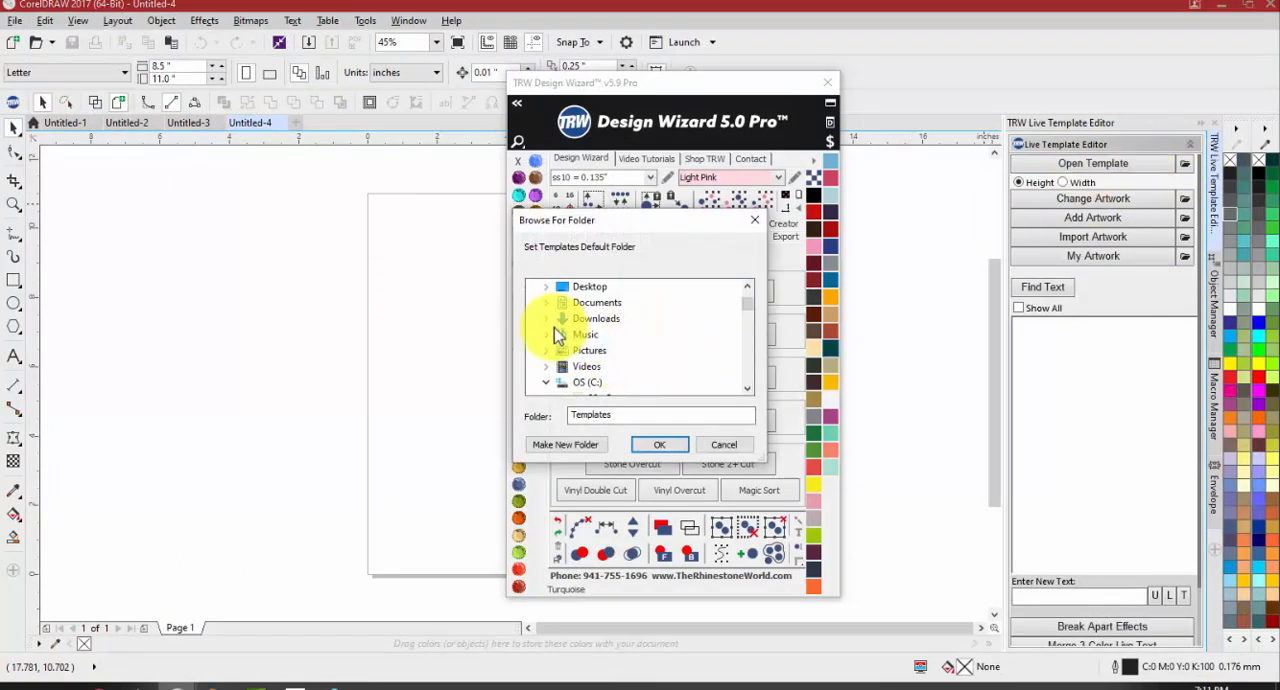
pyautogui.scroll(2, 550, 330)
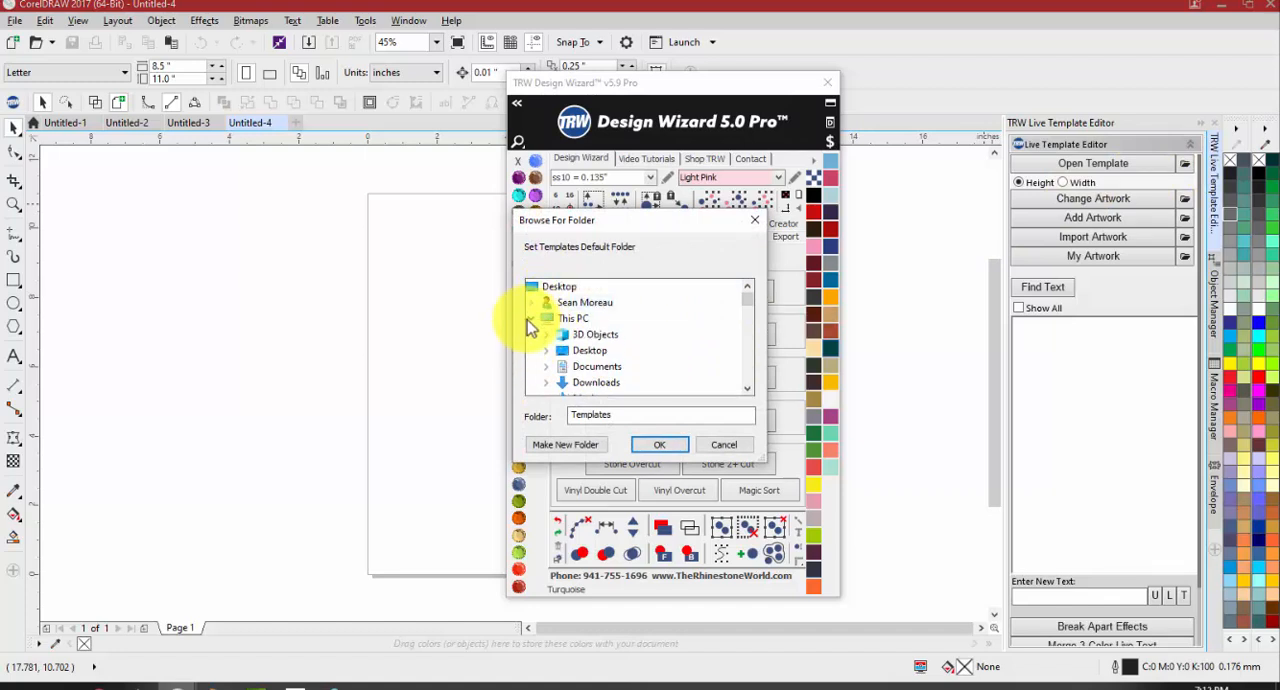
pyautogui.scroll(-2, 531, 328)
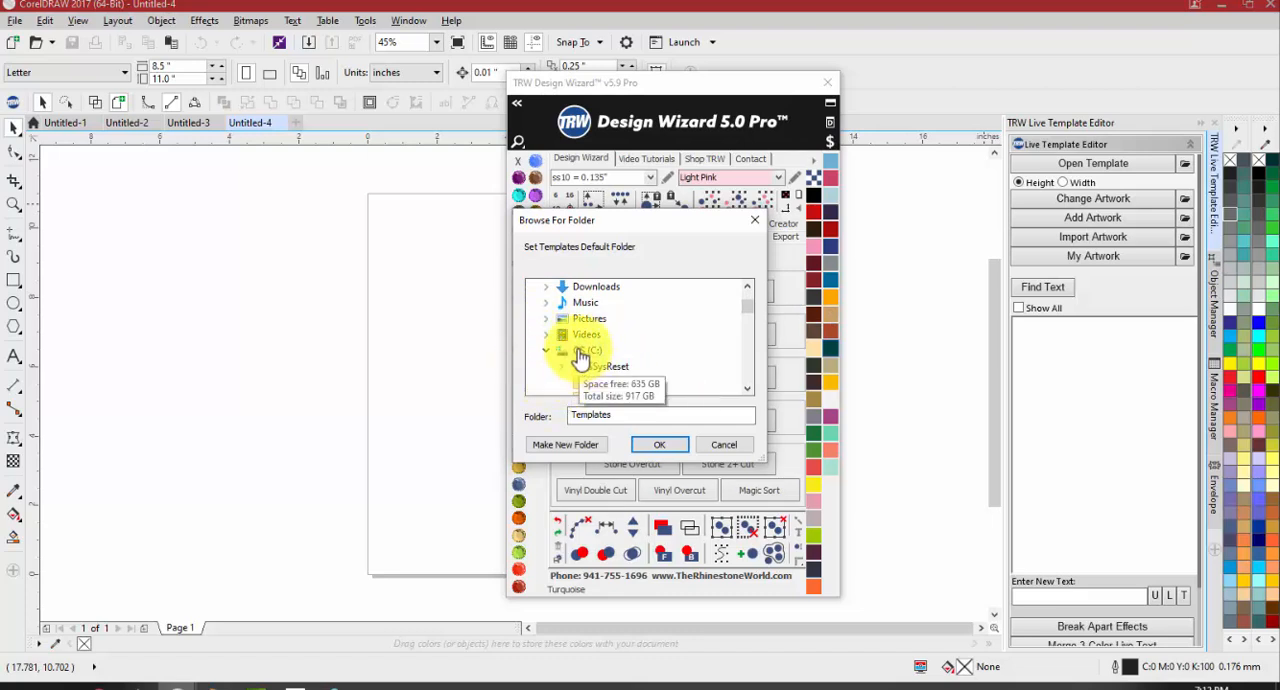
pyautogui.scroll(-5, 575, 350)
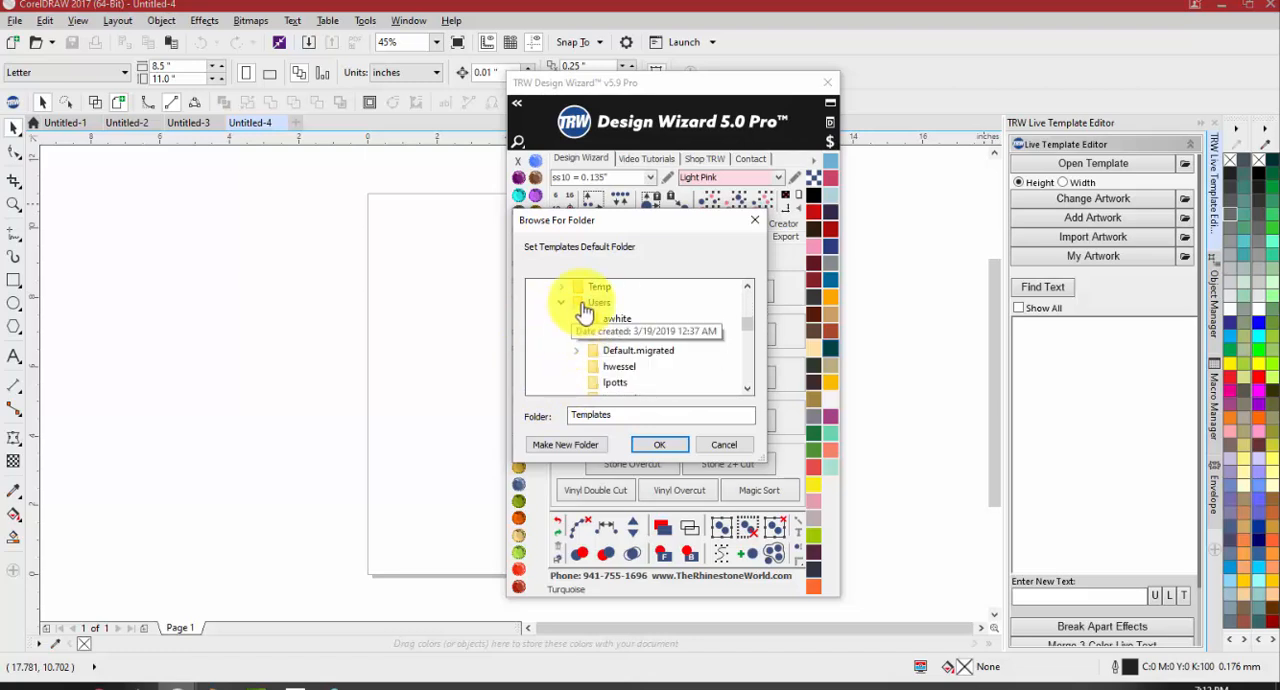
pyautogui.scroll(-3, 570, 335)
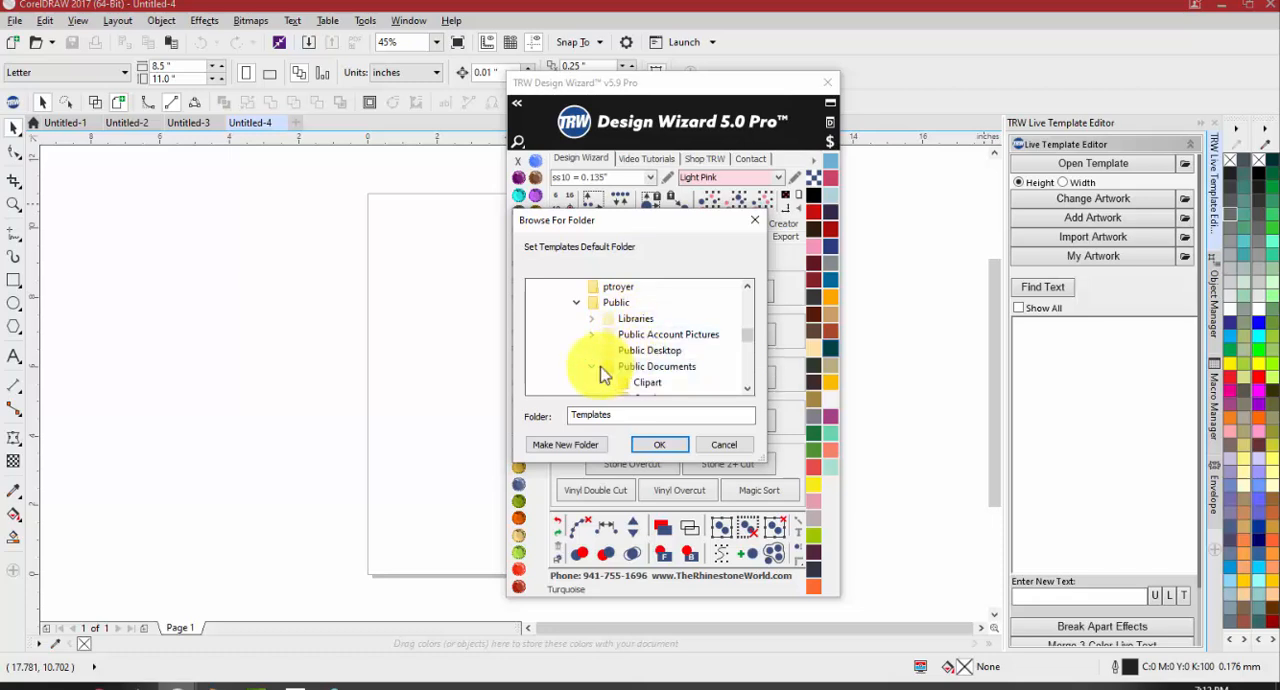
pyautogui.scroll(-3, 597, 367)
pyautogui.scroll(1, 605, 345)
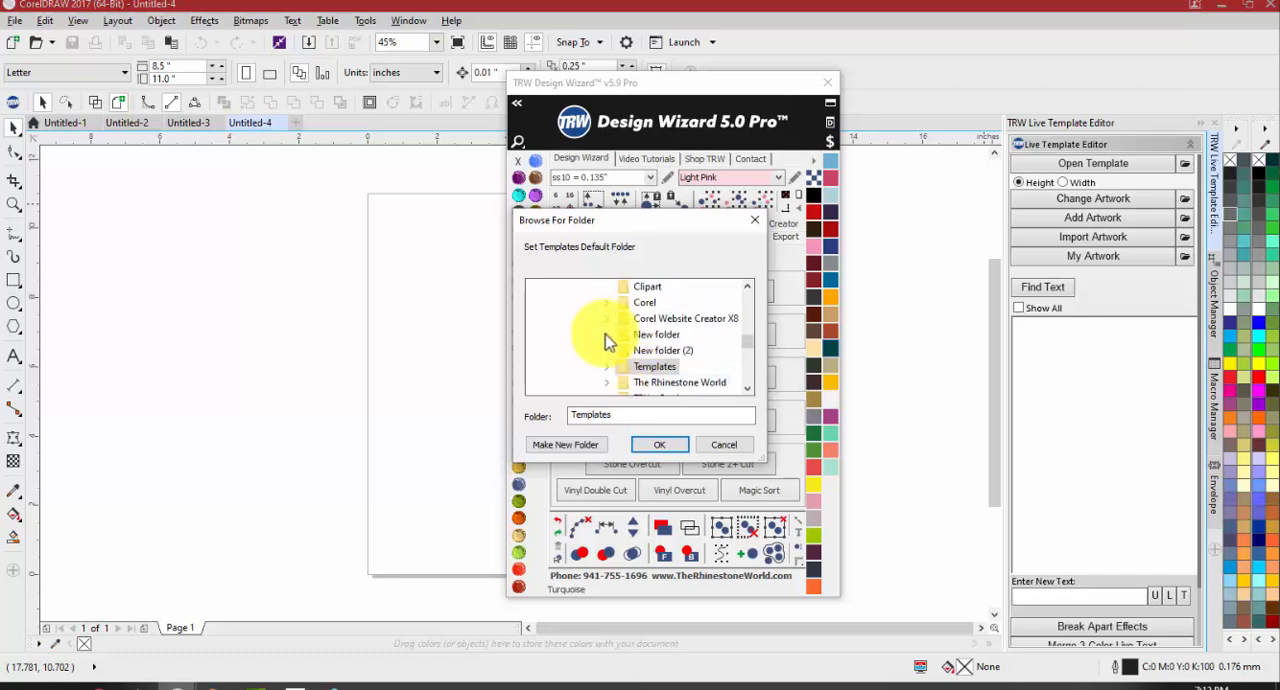
pyautogui.scroll(-1, 615, 342)
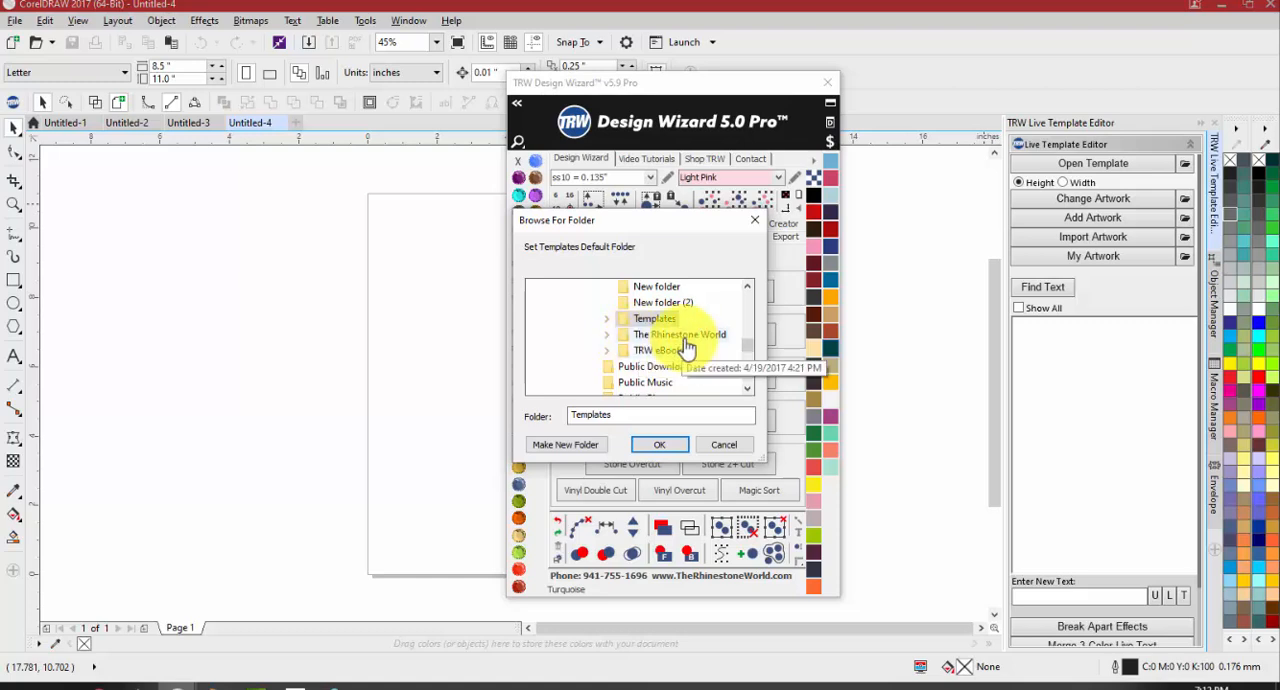
pyautogui.scroll(1, 665, 360)
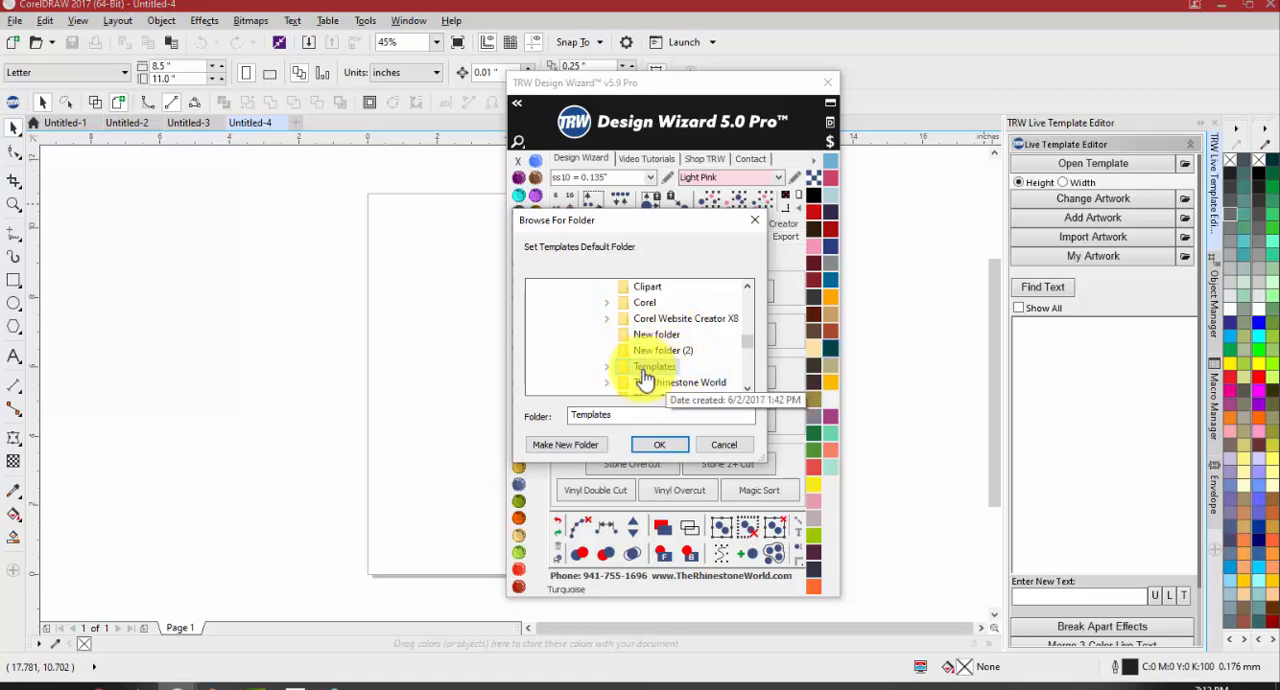
pyautogui.scroll(1, 645, 378)
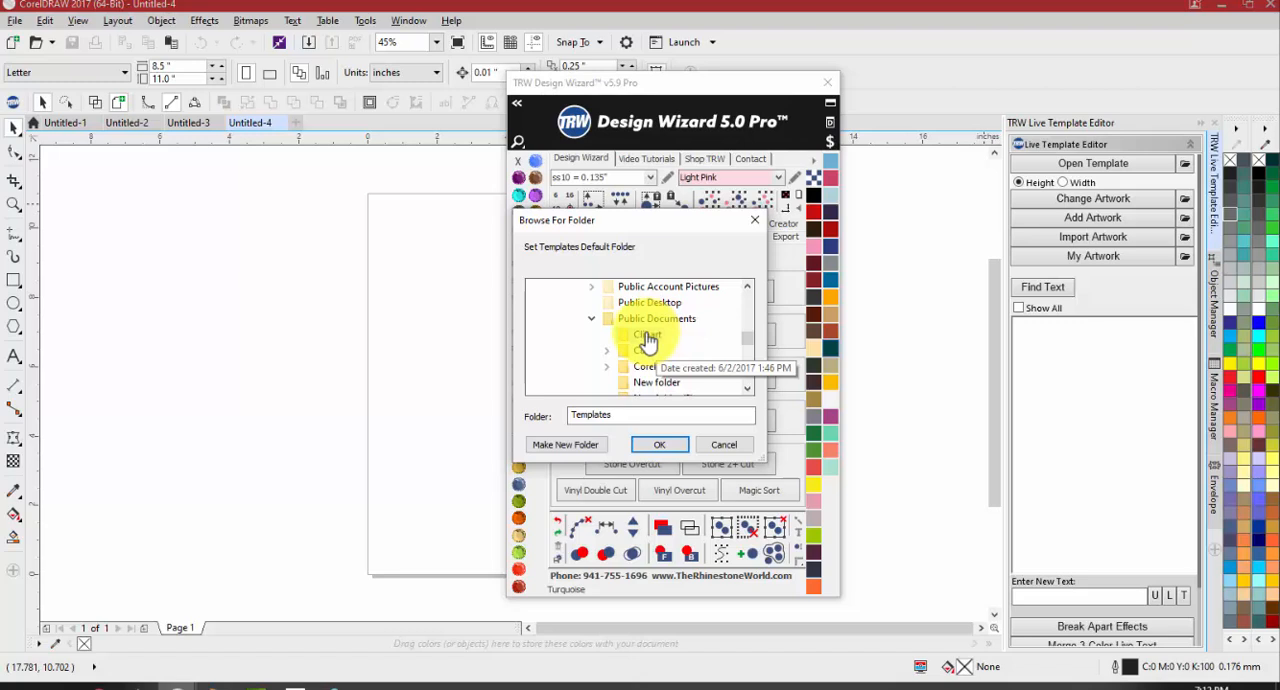
pyautogui.scroll(-1, 648, 341)
pyautogui.scroll(1, 650, 343)
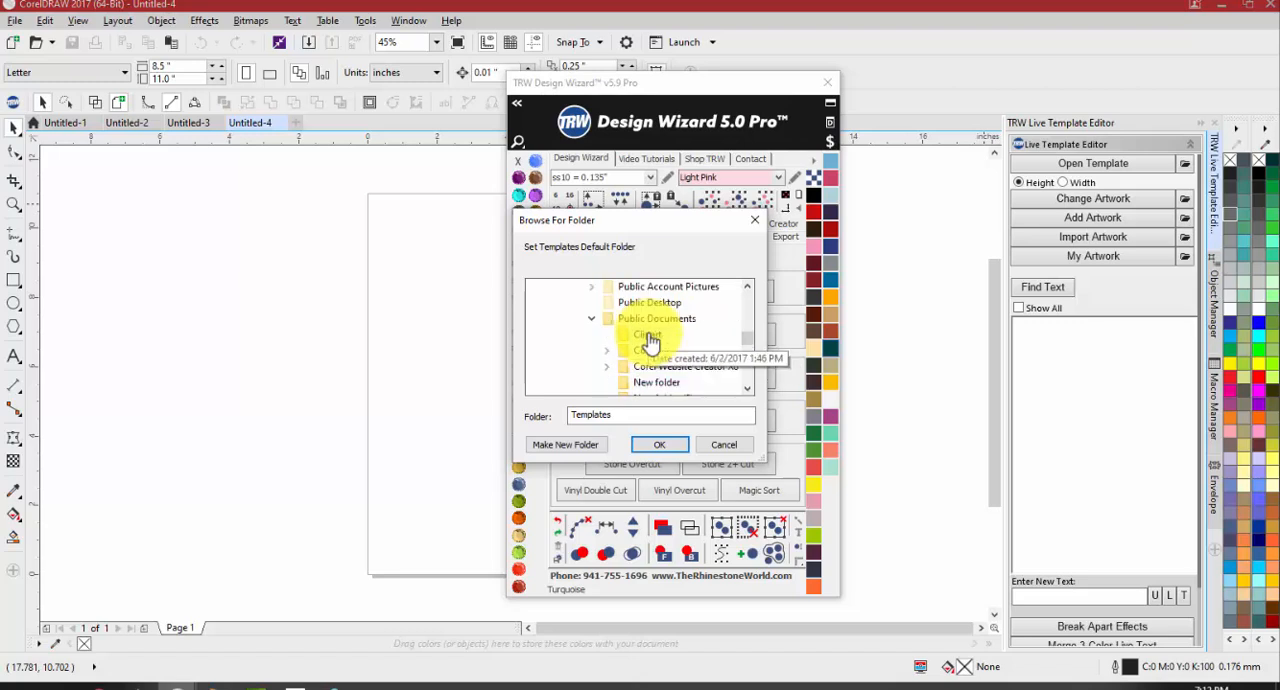
pyautogui.scroll(-1, 686, 350)
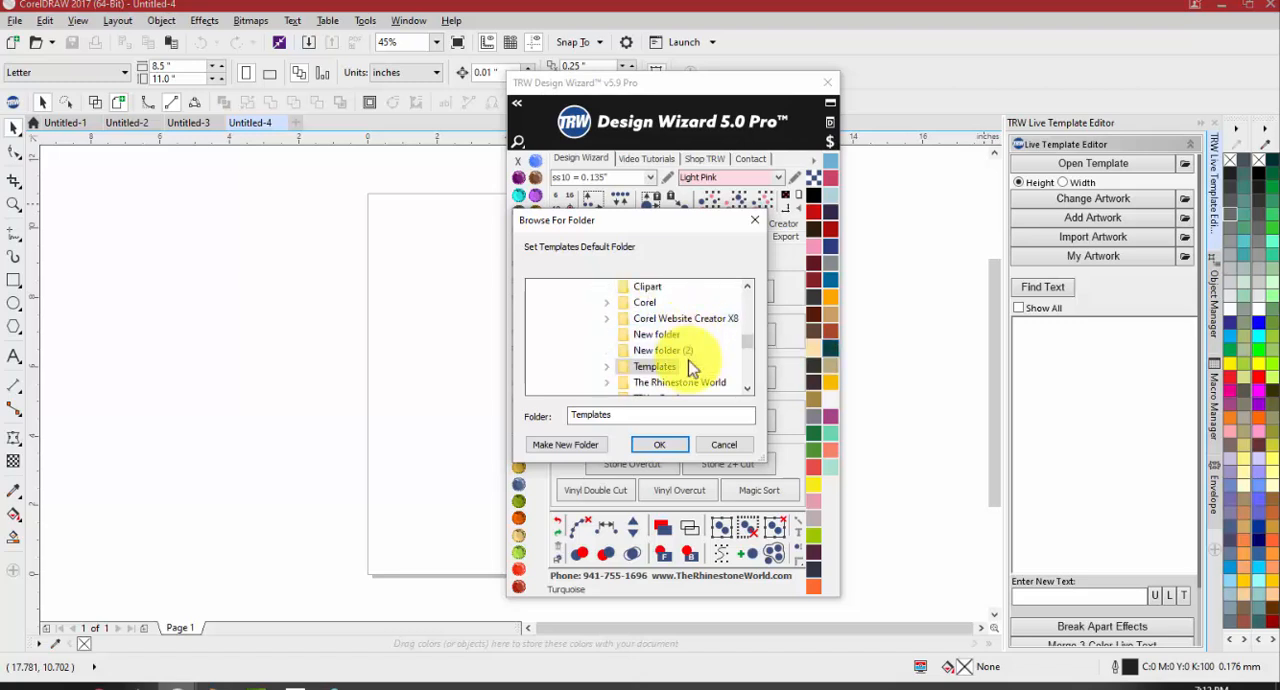
pyautogui.scroll(1, 652, 368)
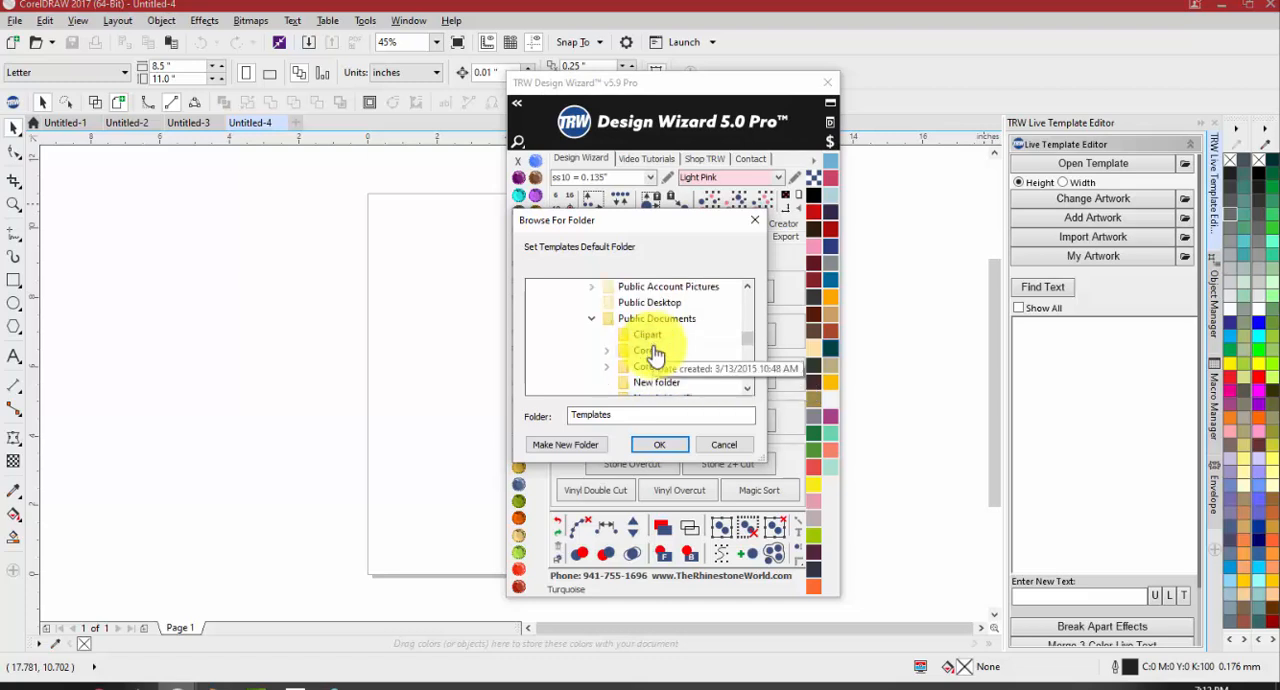
pyautogui.scroll(-2, 656, 345)
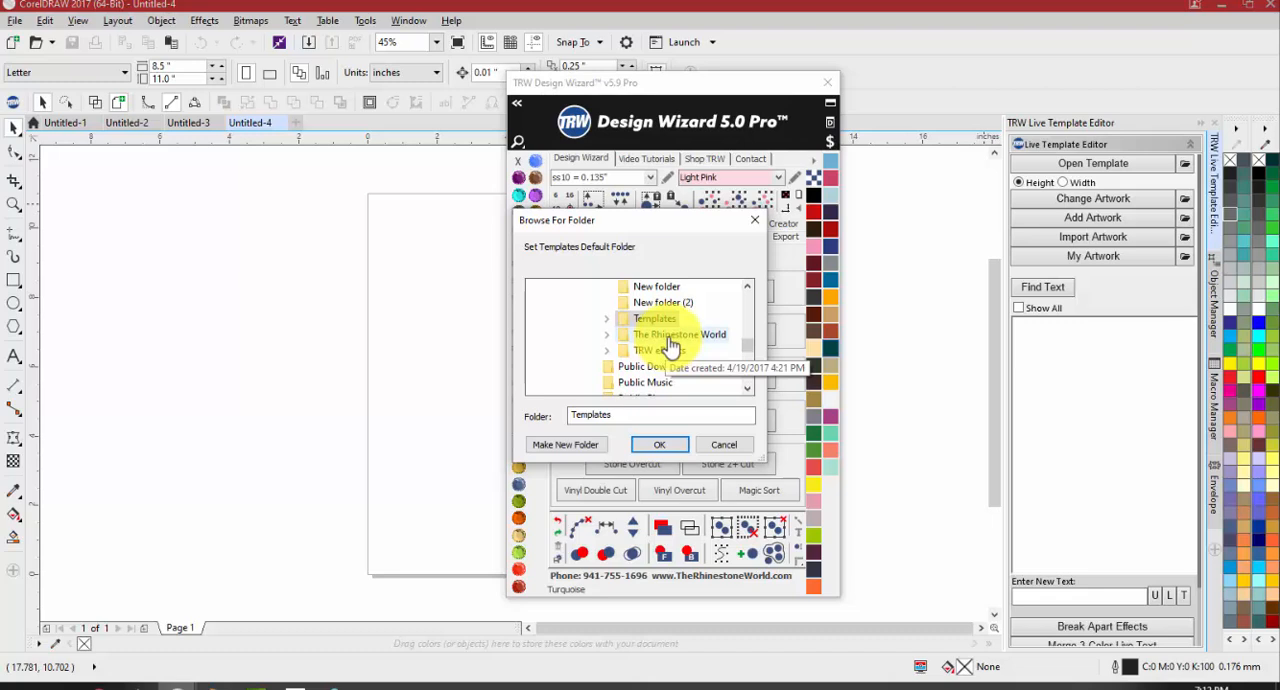
# Expand The Rhinestone World in Public Documents and select its TRW Templates folder
pyautogui.doubleClick(670, 335)
pyautogui.scroll(-1, 698, 310)
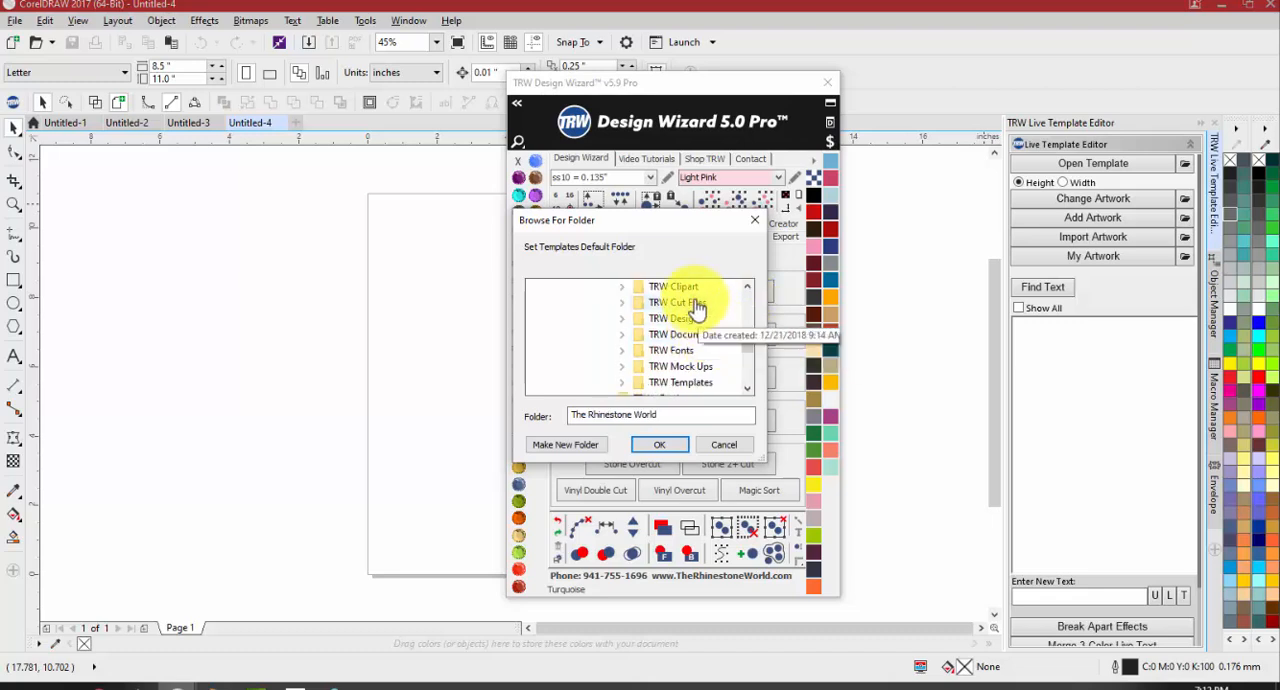
pyautogui.doubleClick(690, 385)
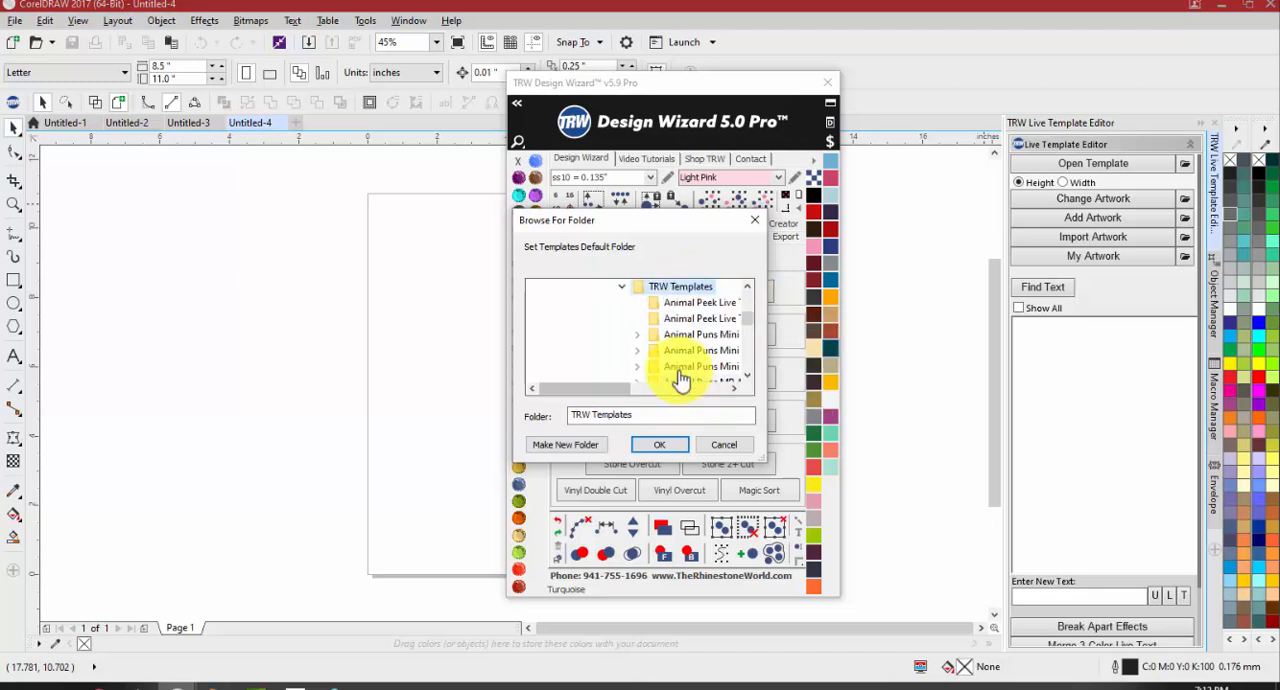
# Look through the template pack subfolders inside TRW Templates in the folder tree
pyautogui.scroll(1, 684, 340)
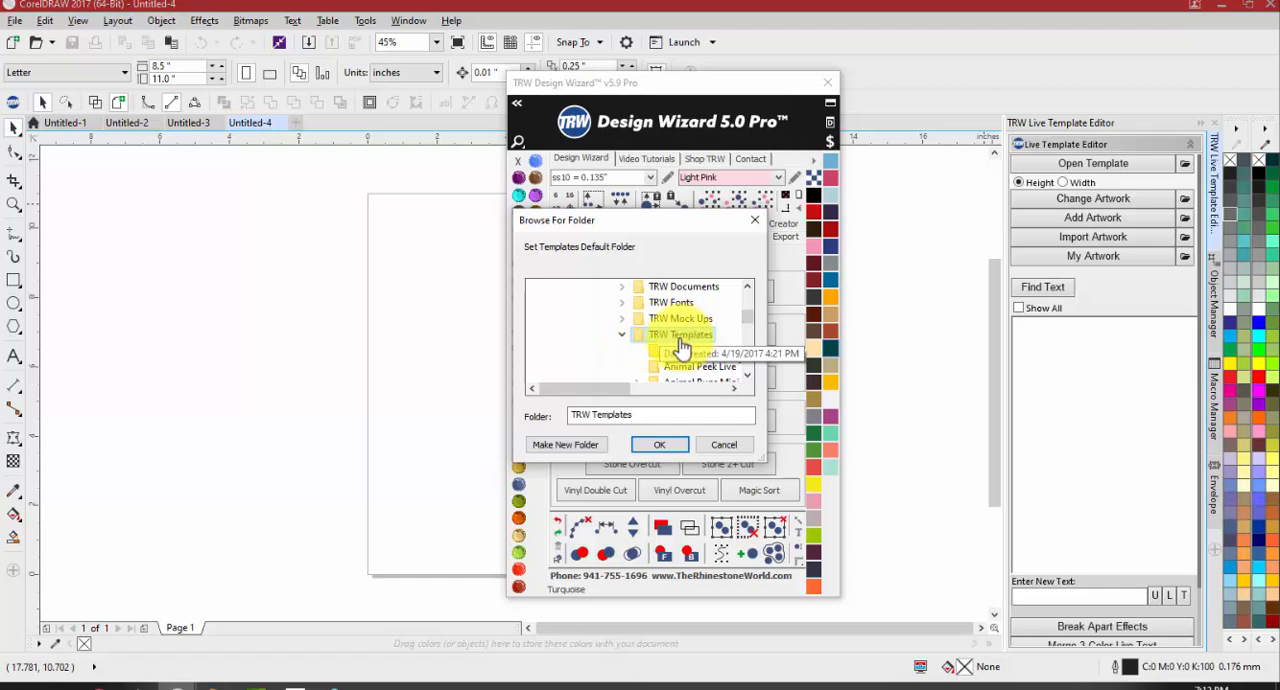
pyautogui.scroll(-1, 710, 338)
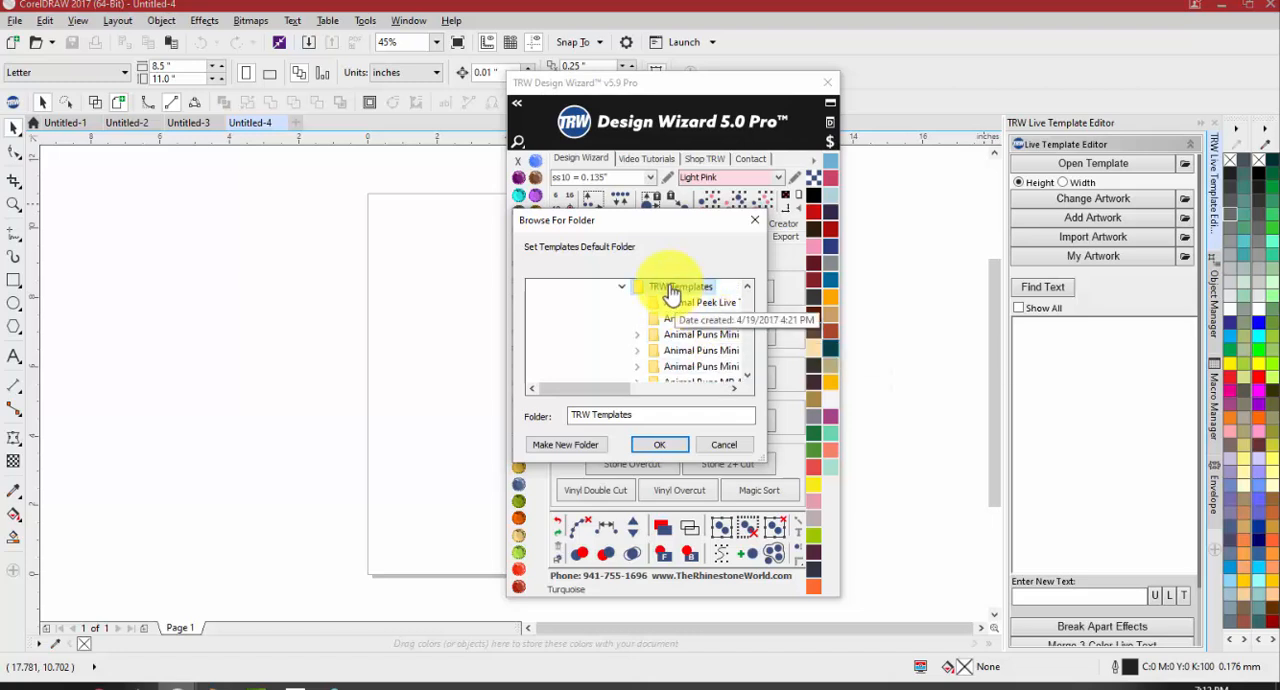
pyautogui.scroll(-4, 680, 335)
pyautogui.scroll(-10, 682, 350)
pyautogui.scroll(-10, 677, 362)
pyautogui.scroll(-3, 678, 362)
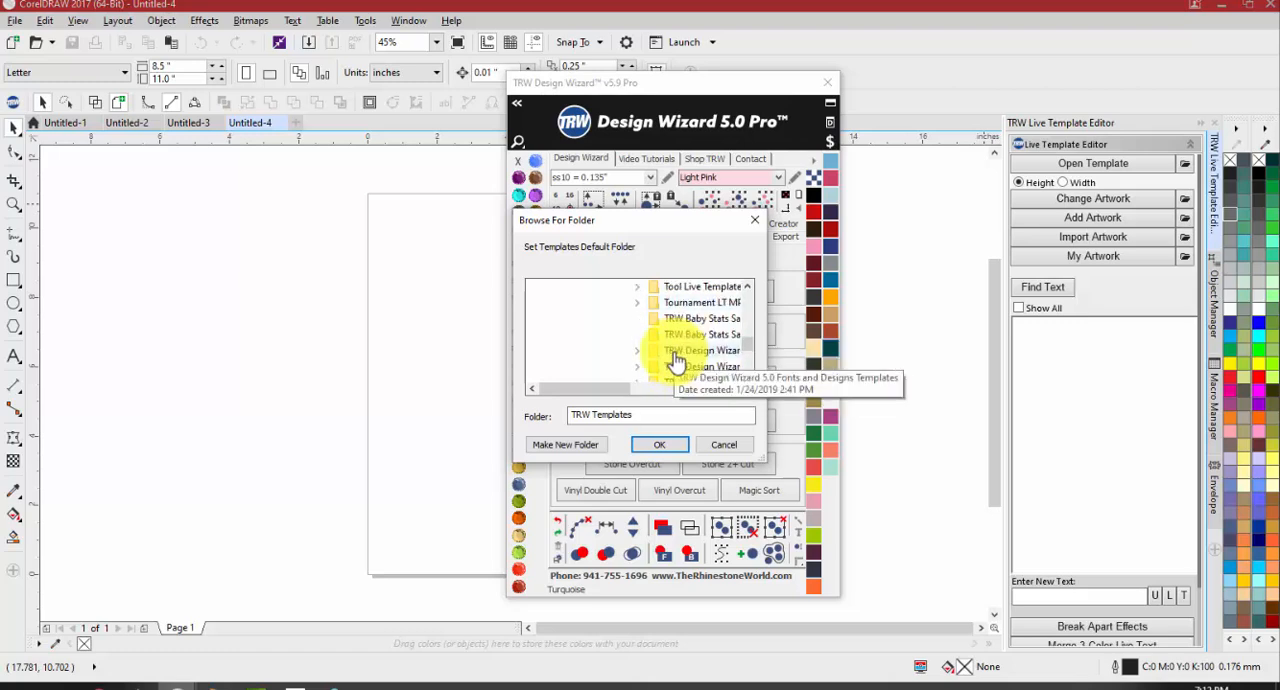
pyautogui.scroll(15, 677, 362)
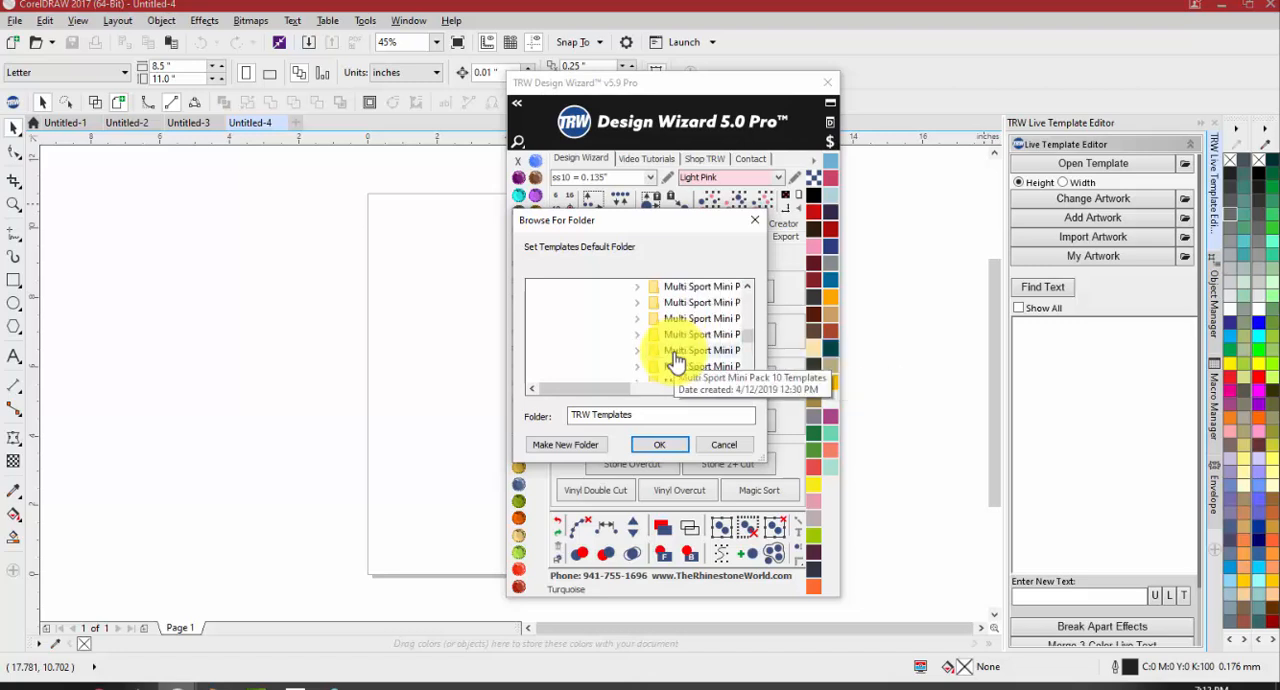
pyautogui.scroll(10, 677, 362)
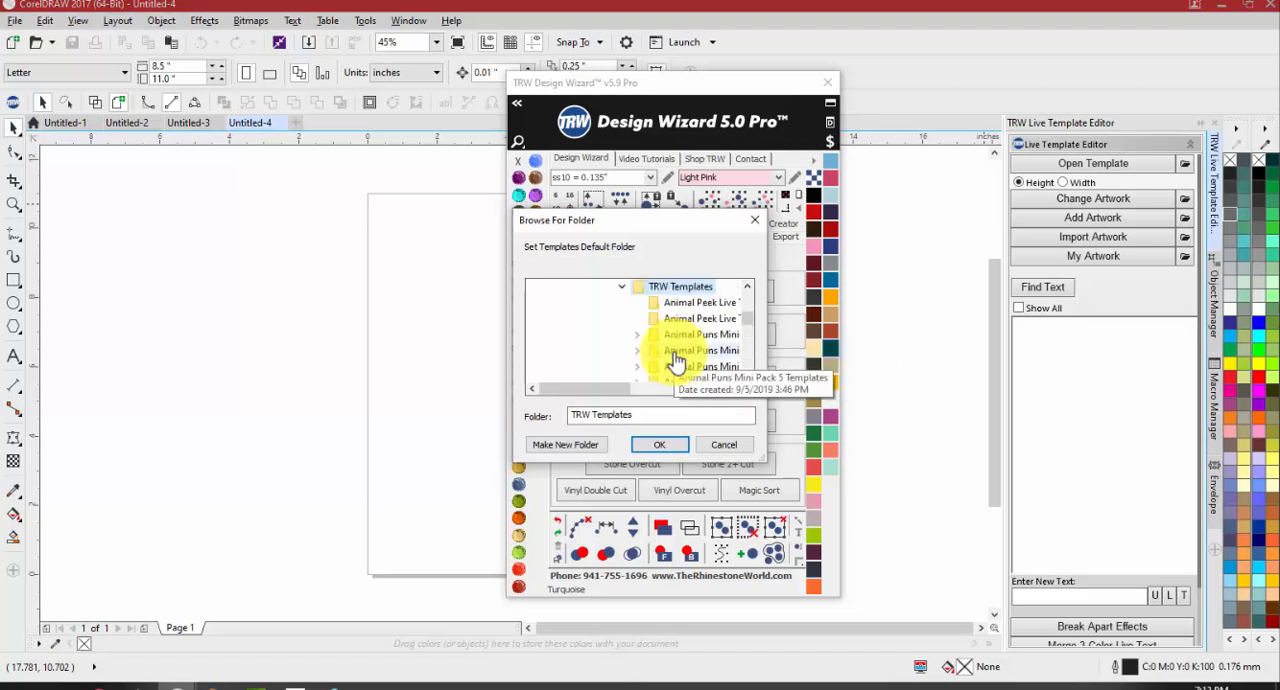
# Try the first Animal Peek Live Templates subfolder, reselect TRW Templates instead, and confirm it as the templates default folder
pyautogui.click(700, 305)
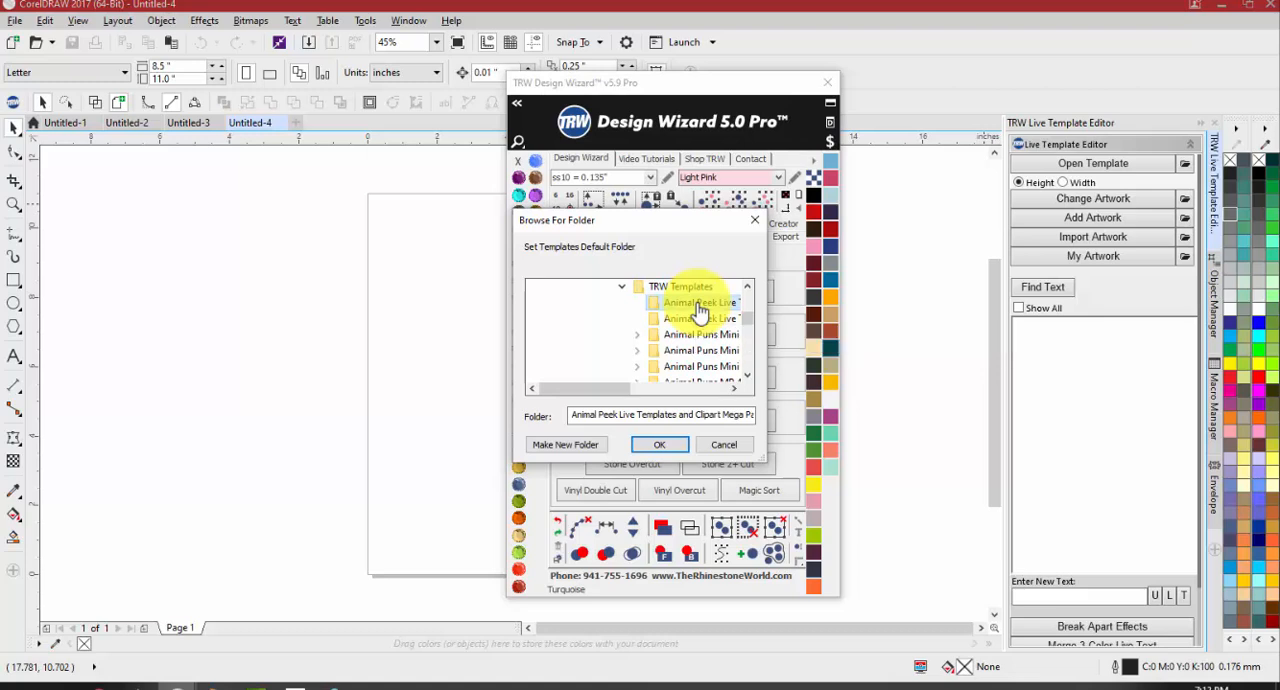
pyautogui.click(690, 288)
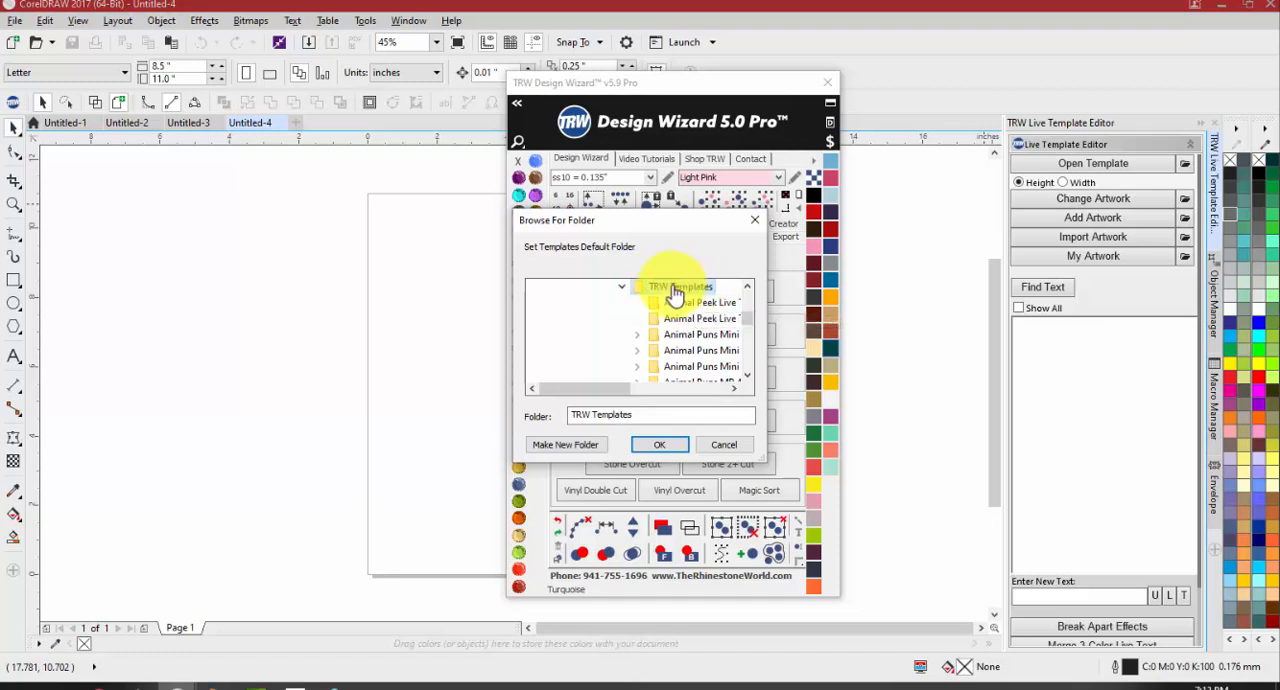
pyautogui.click(690, 444)
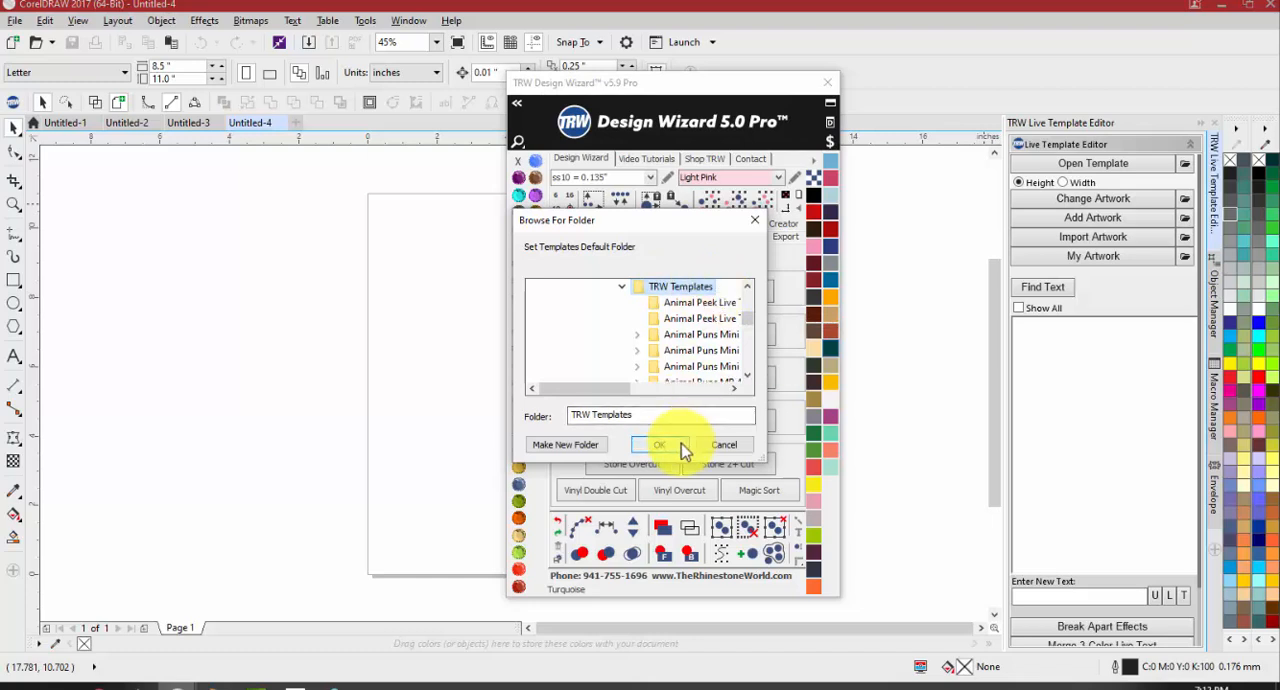
# Open the template file browser, look through the TRW Templates packs, and open the Winter Holiday Live Template CDR folder
pyautogui.click(1121, 165)
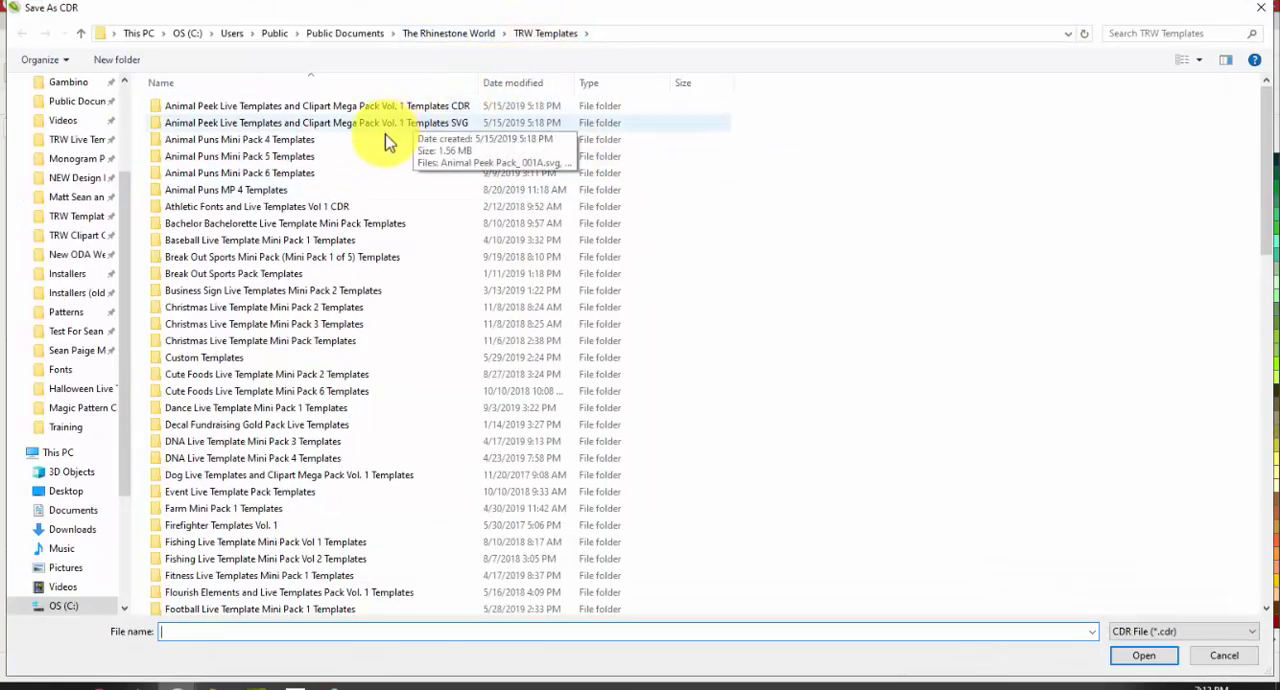
pyautogui.scroll(-8, 386, 150)
pyautogui.scroll(-13, 352, 195)
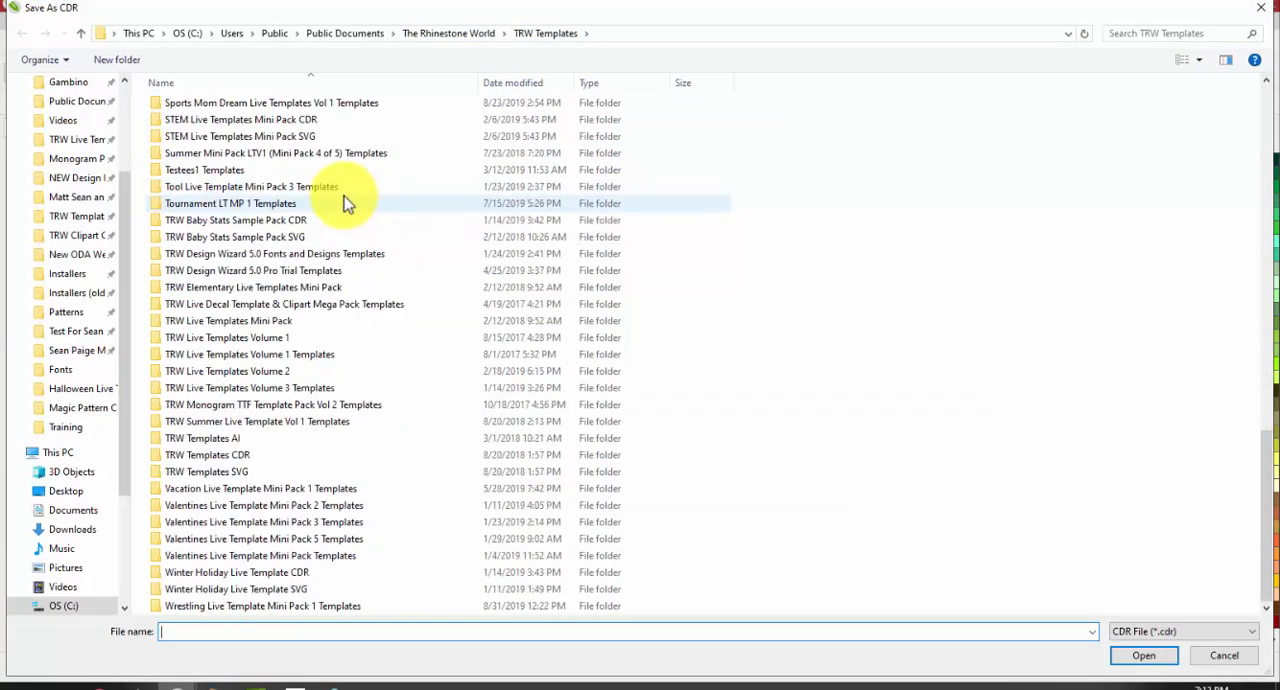
pyautogui.click(265, 576)
pyautogui.doubleClick(267, 578)
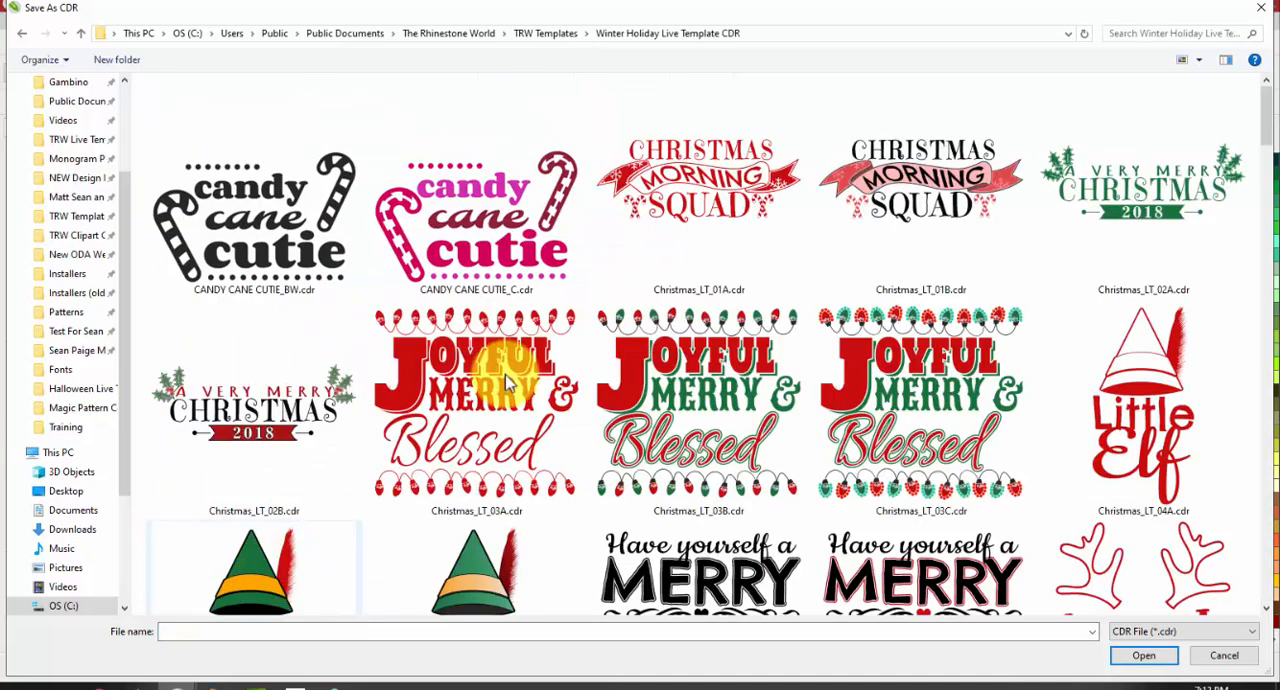
# Return to the TRW Templates folder and search it for "baby"
pyautogui.click(548, 33)
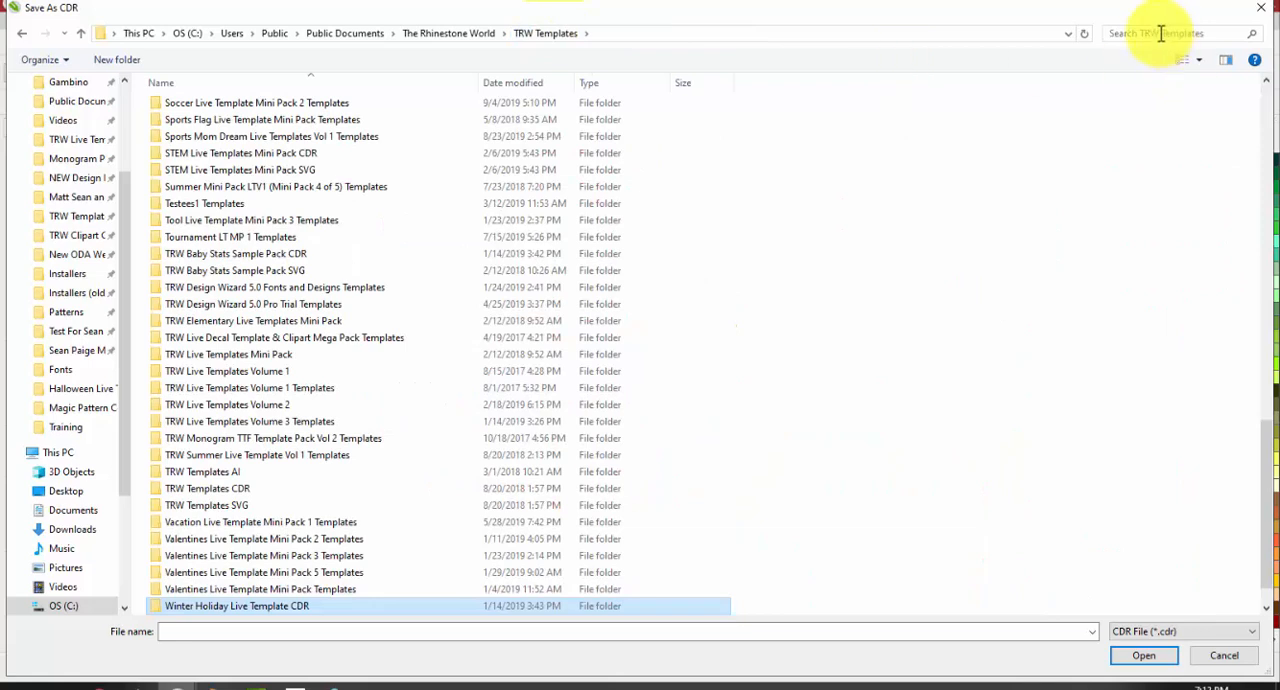
pyautogui.click(1161, 33)
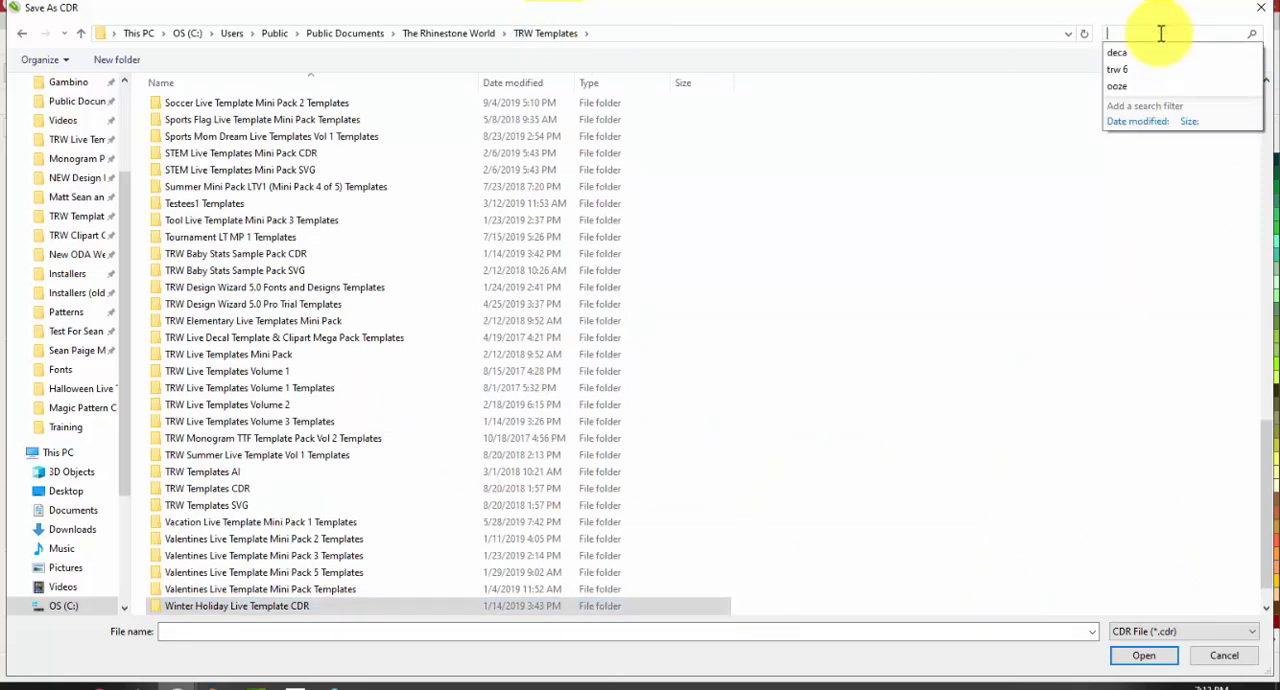
pyautogui.click(1161, 34)
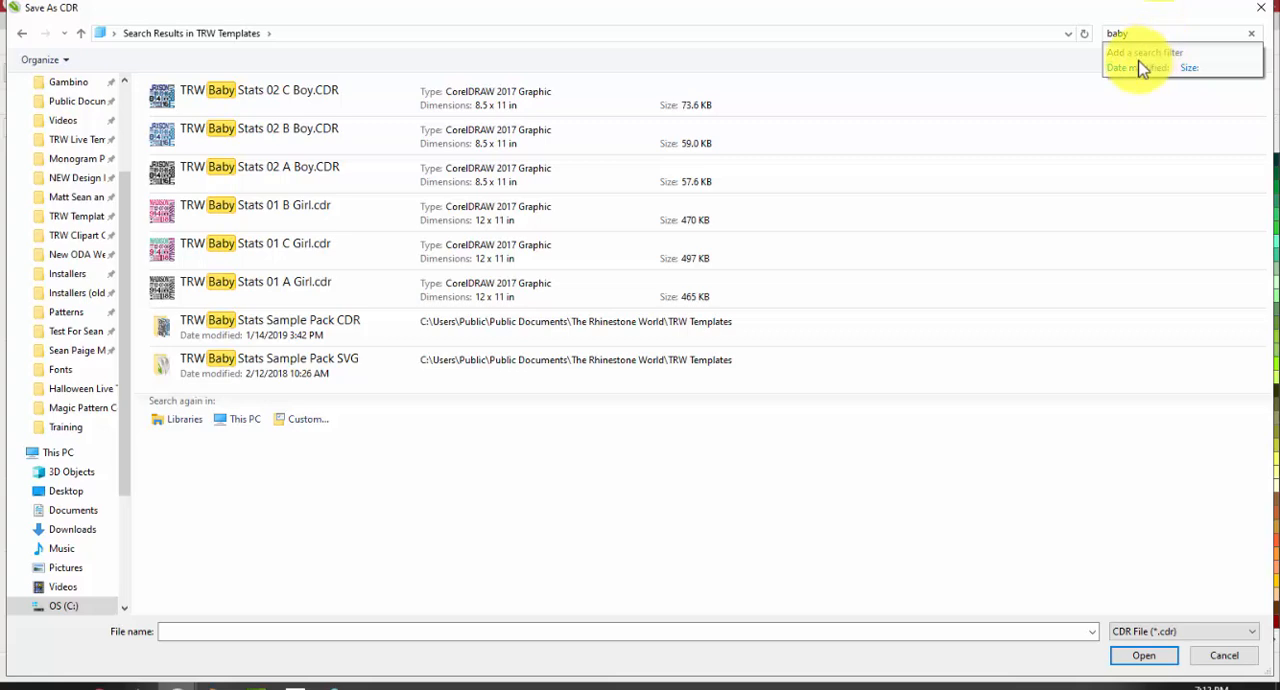
# Replace the search term with "baseball", look through the matching templates, and clear the search
pyautogui.doubleClick(1119, 33)
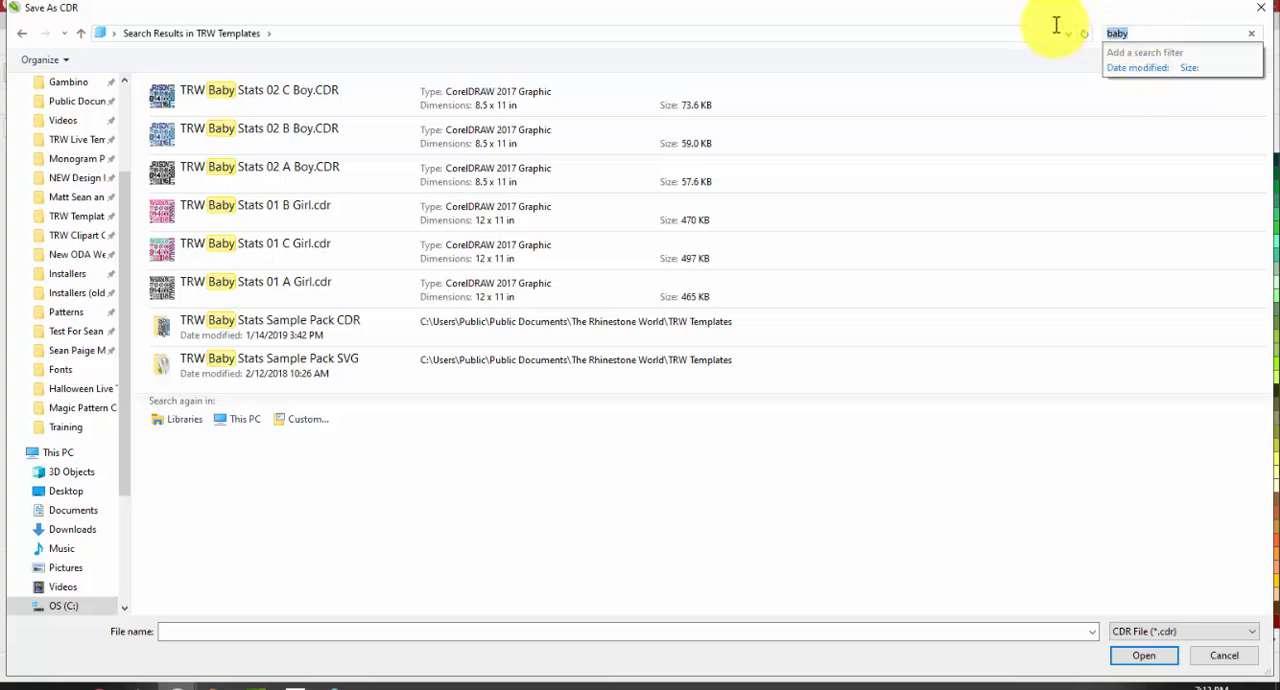
pyautogui.press('BackSpace')
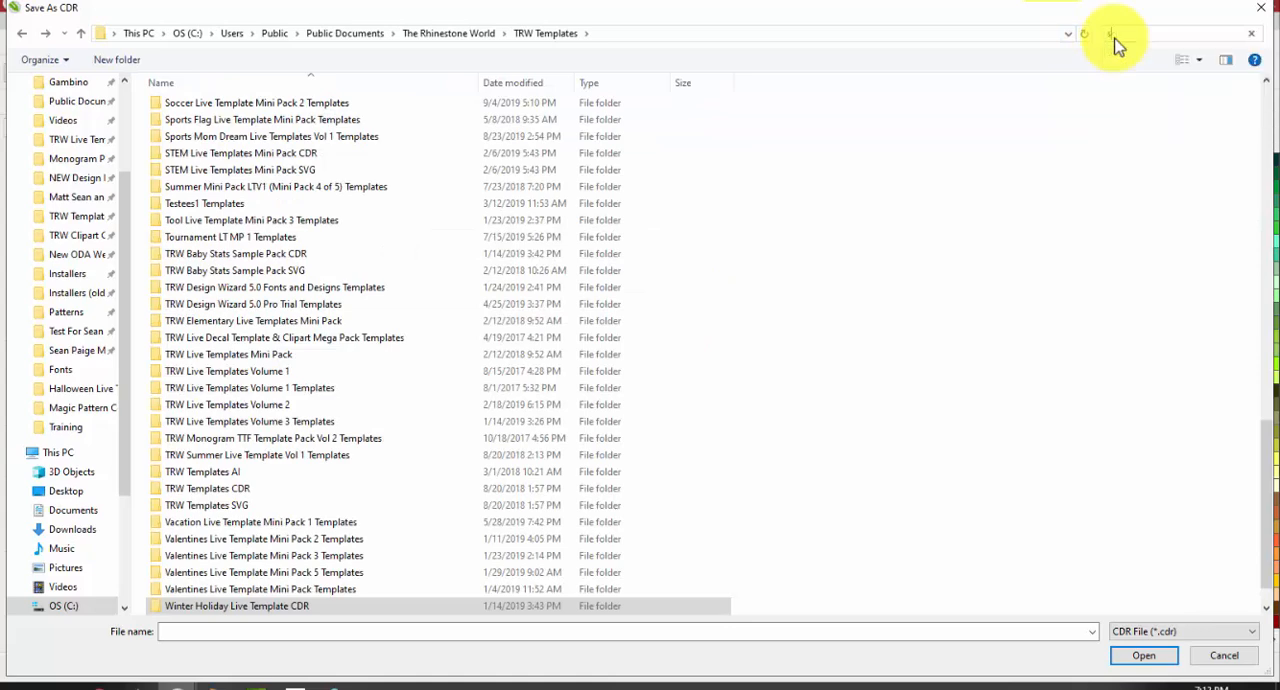
pyautogui.write('baseball')
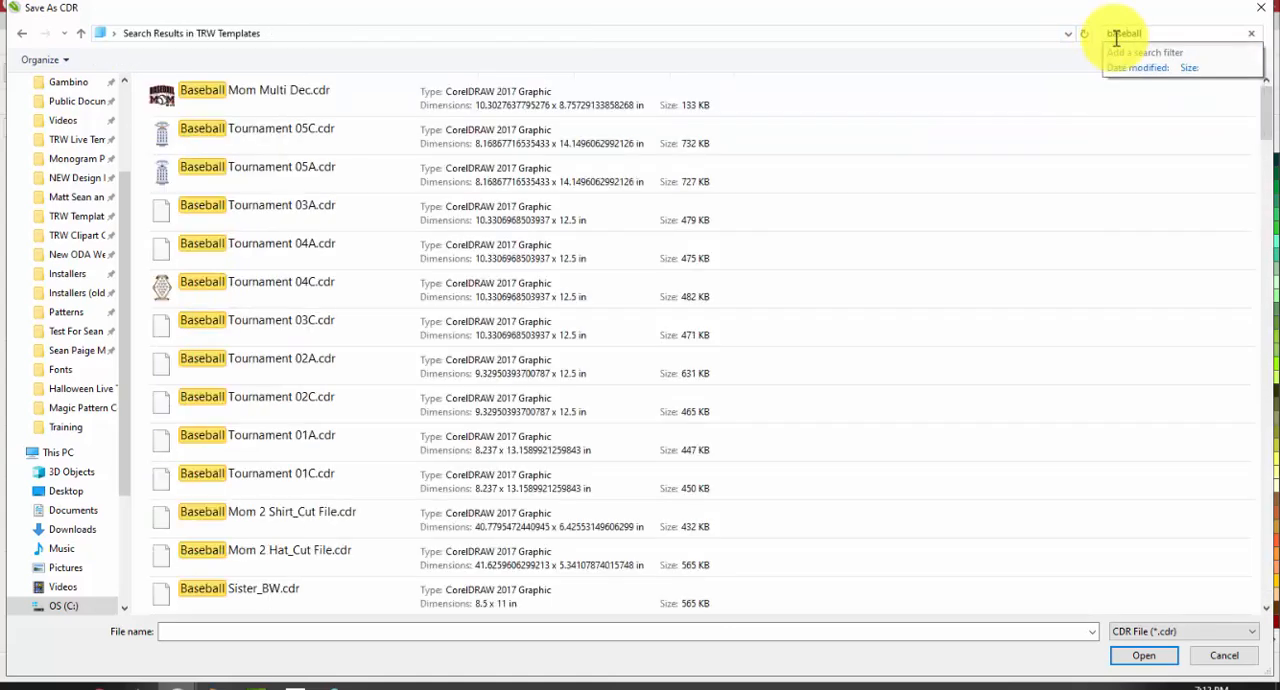
pyautogui.scroll(-7, 405, 230)
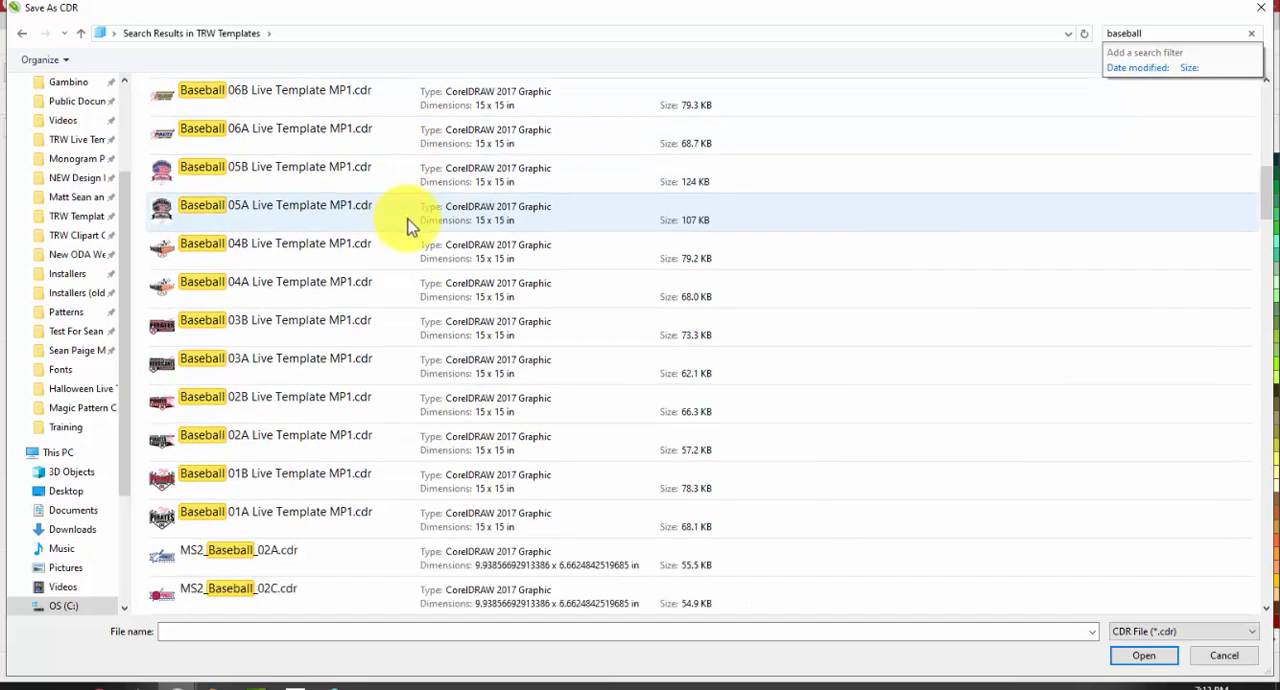
pyautogui.scroll(-10, 410, 230)
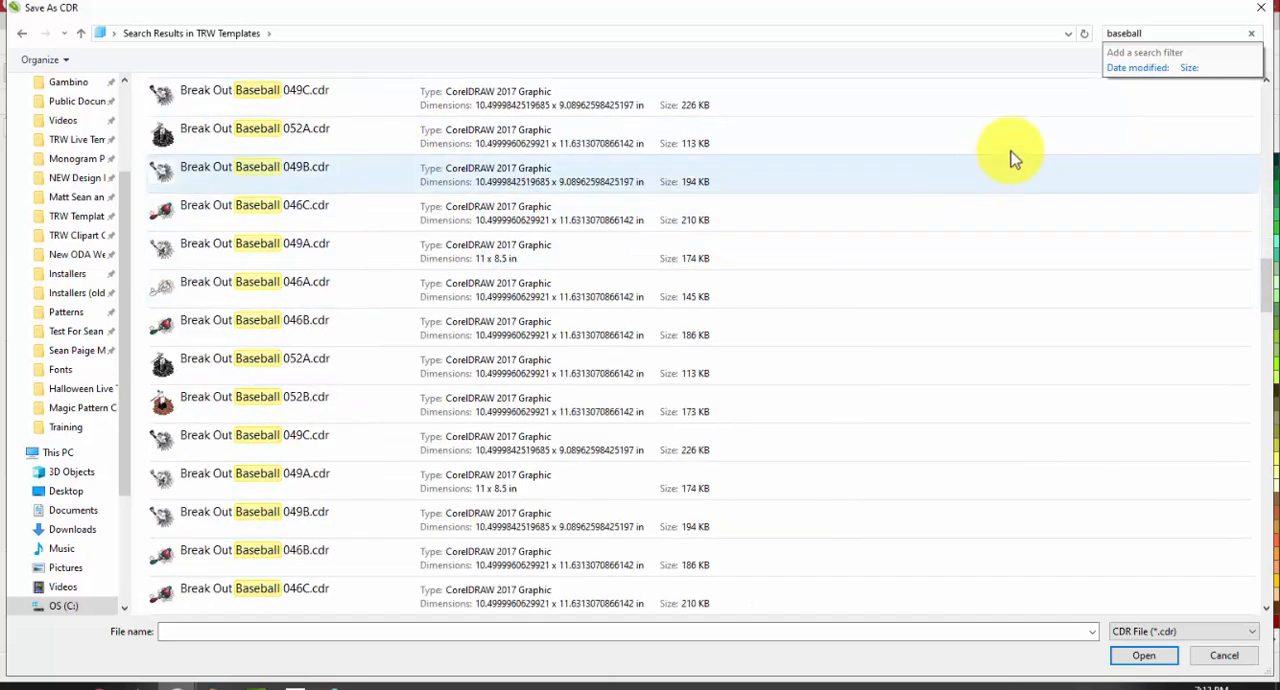
pyautogui.click(1253, 35)
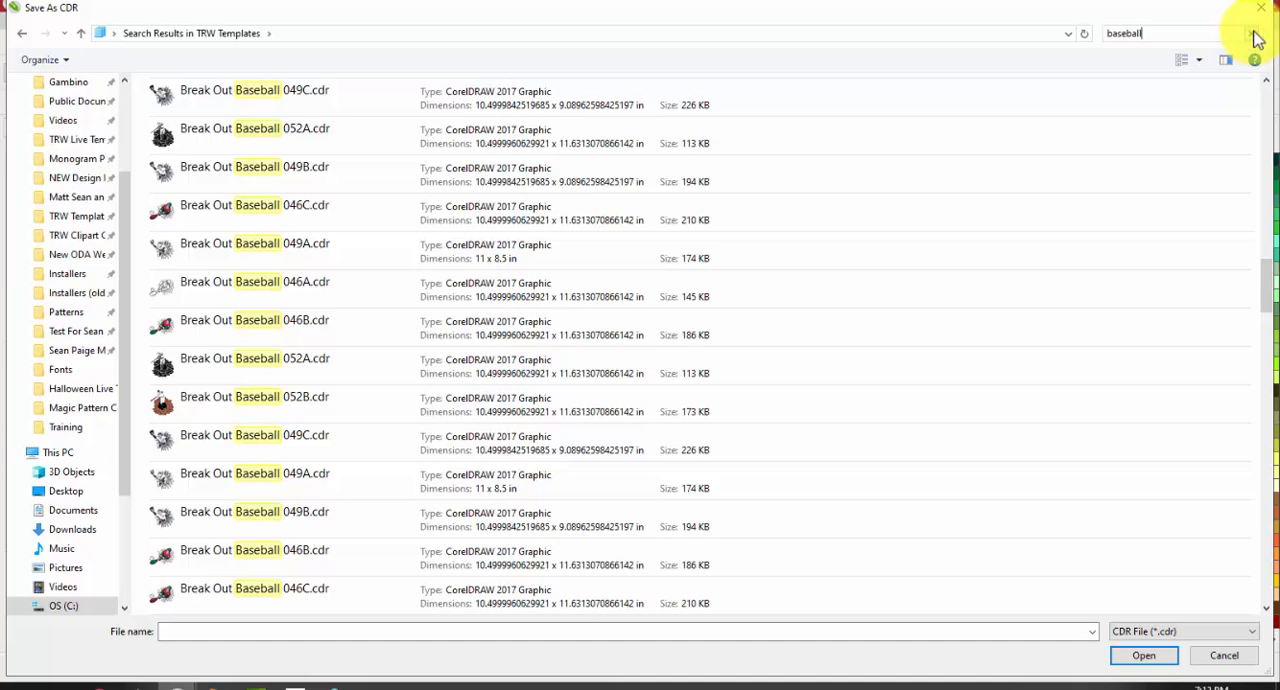
# Clear the baseball search and close the template browser without opening a file
pyautogui.click(1255, 34)
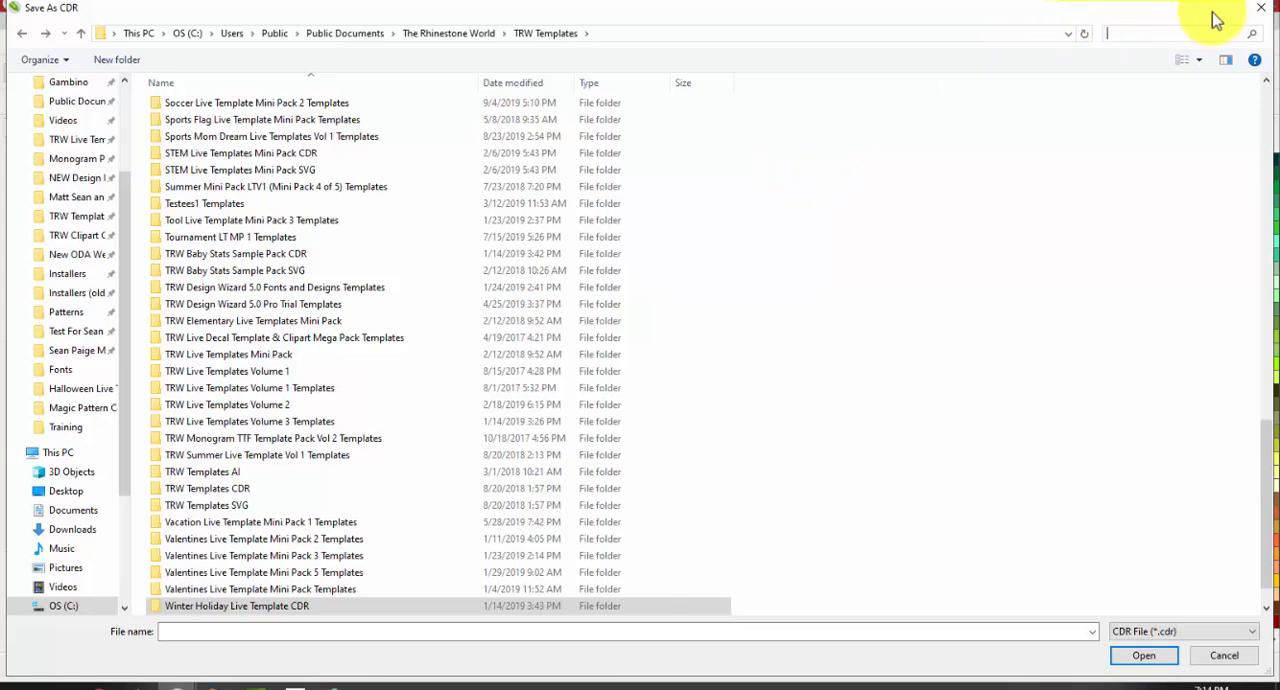
pyautogui.click(1225, 656)
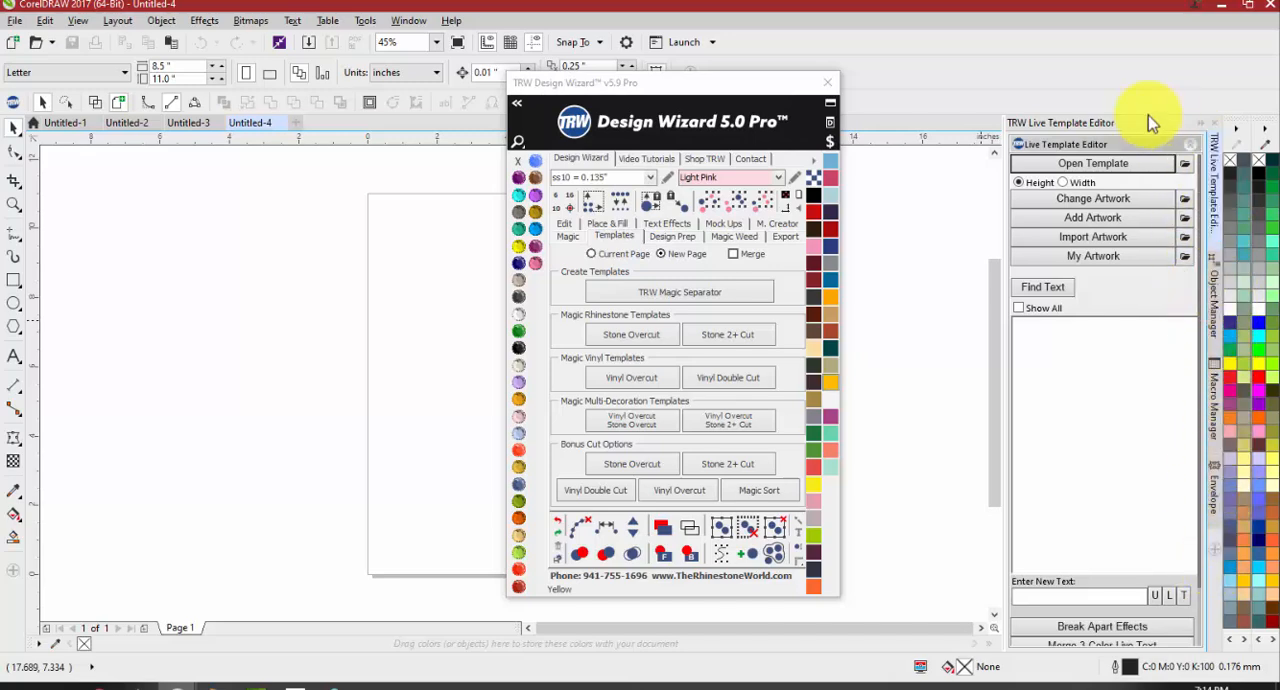
# Undock the TRW Live Template Editor, move it around as a floating window, and dock it back beside the color palettes
pyautogui.moveTo(1151, 126); pyautogui.dragTo(969, 214)
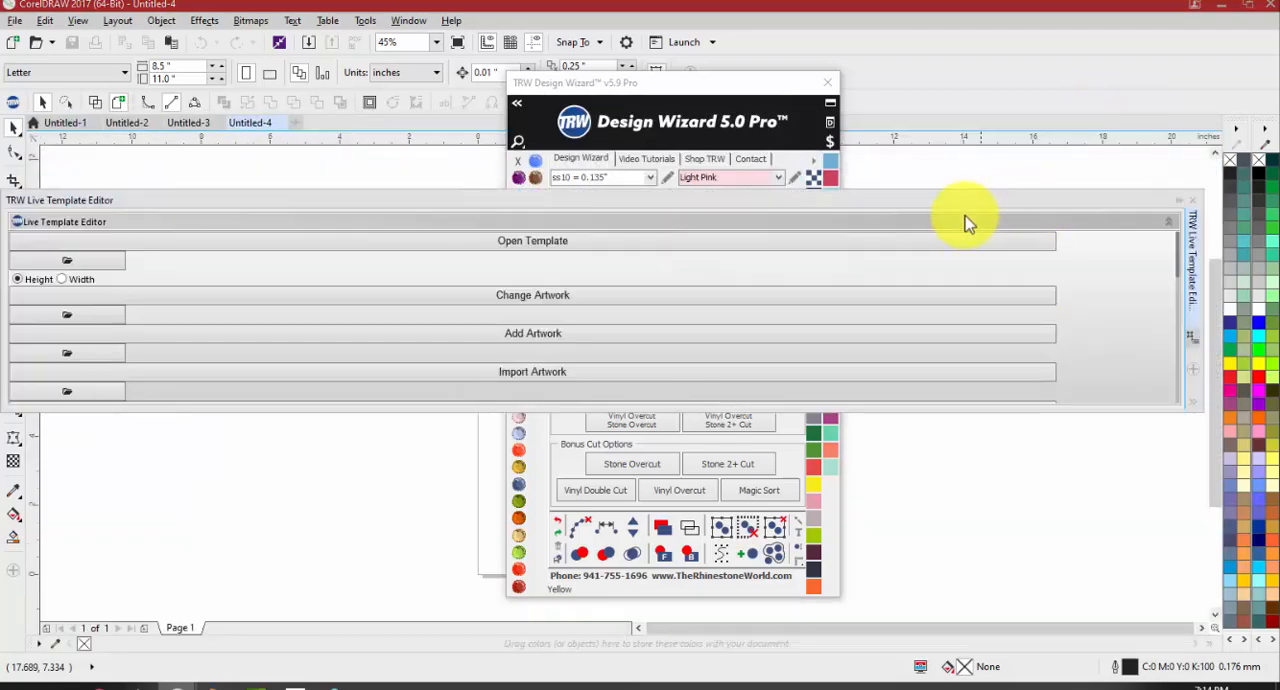
pyautogui.moveTo(1131, 201); pyautogui.dragTo(1165, 200)
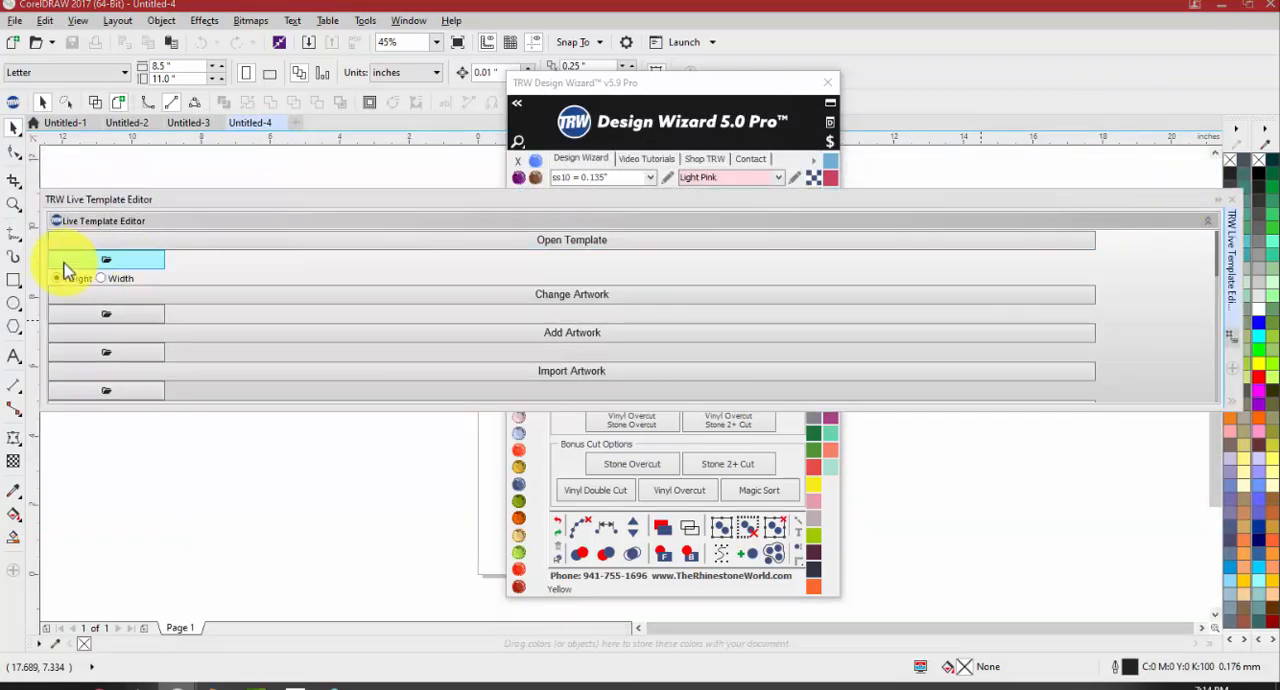
pyautogui.moveTo(397, 192); pyautogui.dragTo(1085, 218)
pyautogui.moveTo(1001, 225); pyautogui.dragTo(1220, 132)
# Float the TRW Live Template Editor next to the Design Wizard, and return it to its docked place
pyautogui.moveTo(1115, 135); pyautogui.dragTo(1017, 211)
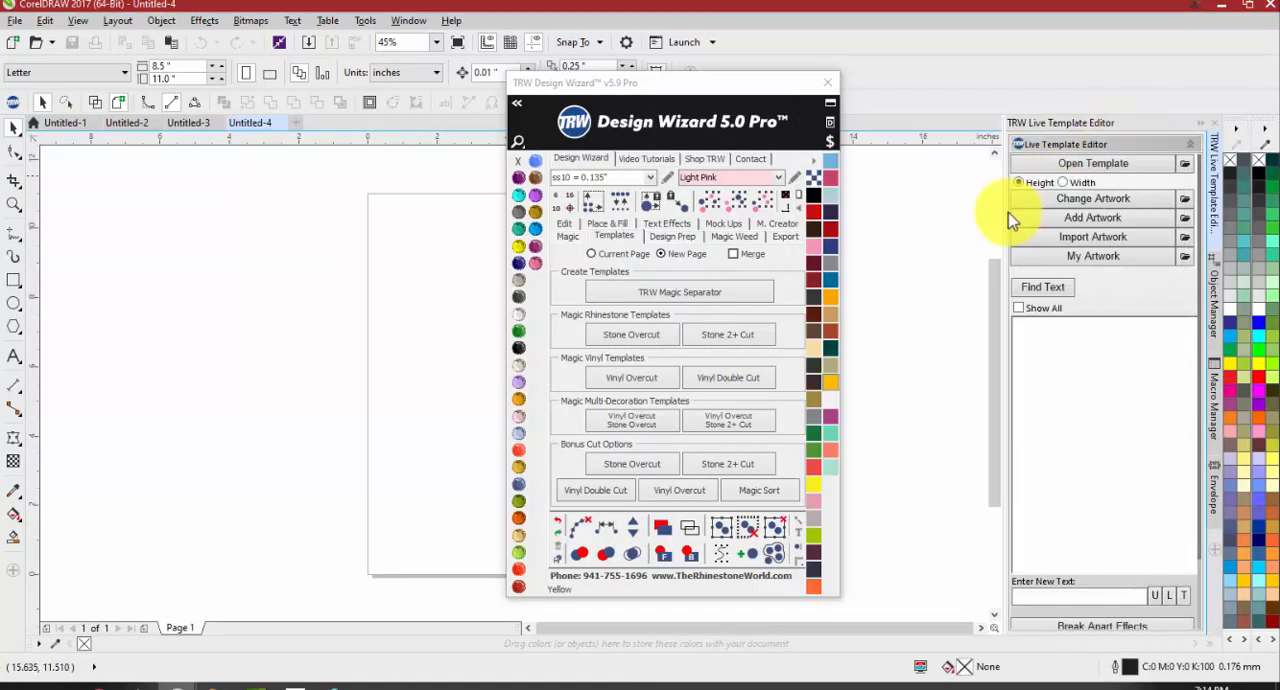
pyautogui.moveTo(1115, 129); pyautogui.dragTo(1020, 178)
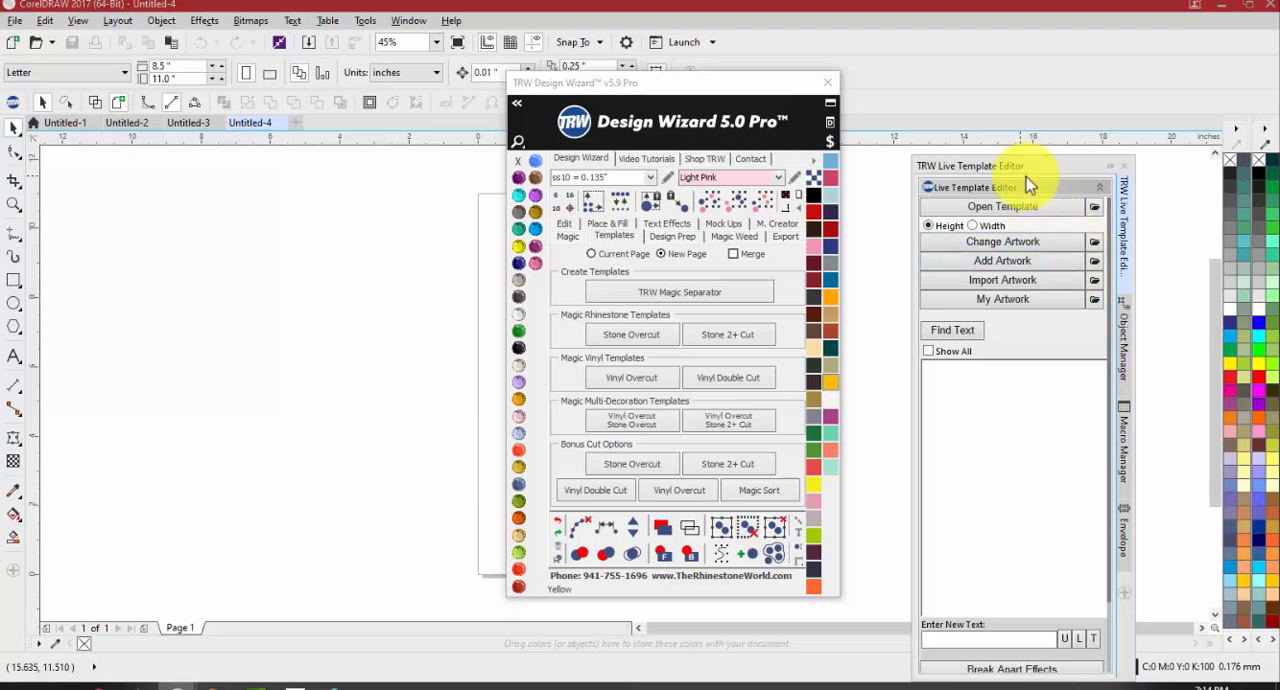
pyautogui.moveTo(1026, 168); pyautogui.dragTo(1014, 143)
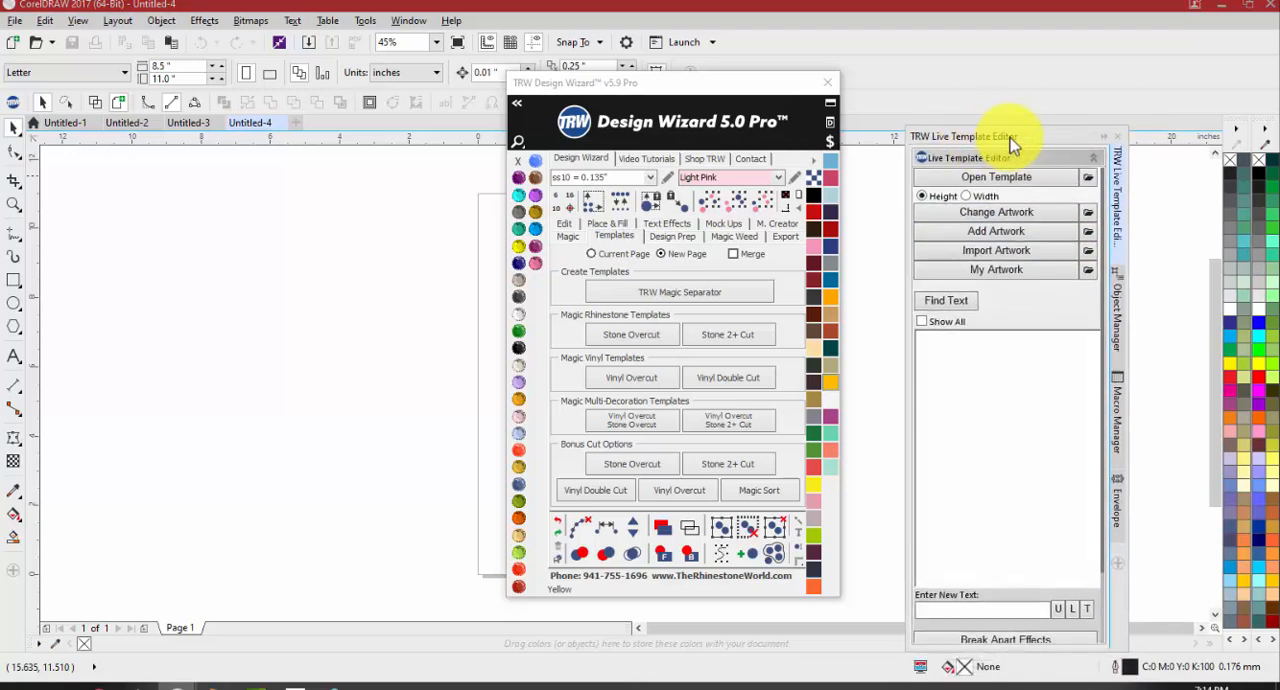
pyautogui.moveTo(1018, 140); pyautogui.dragTo(1222, 136)
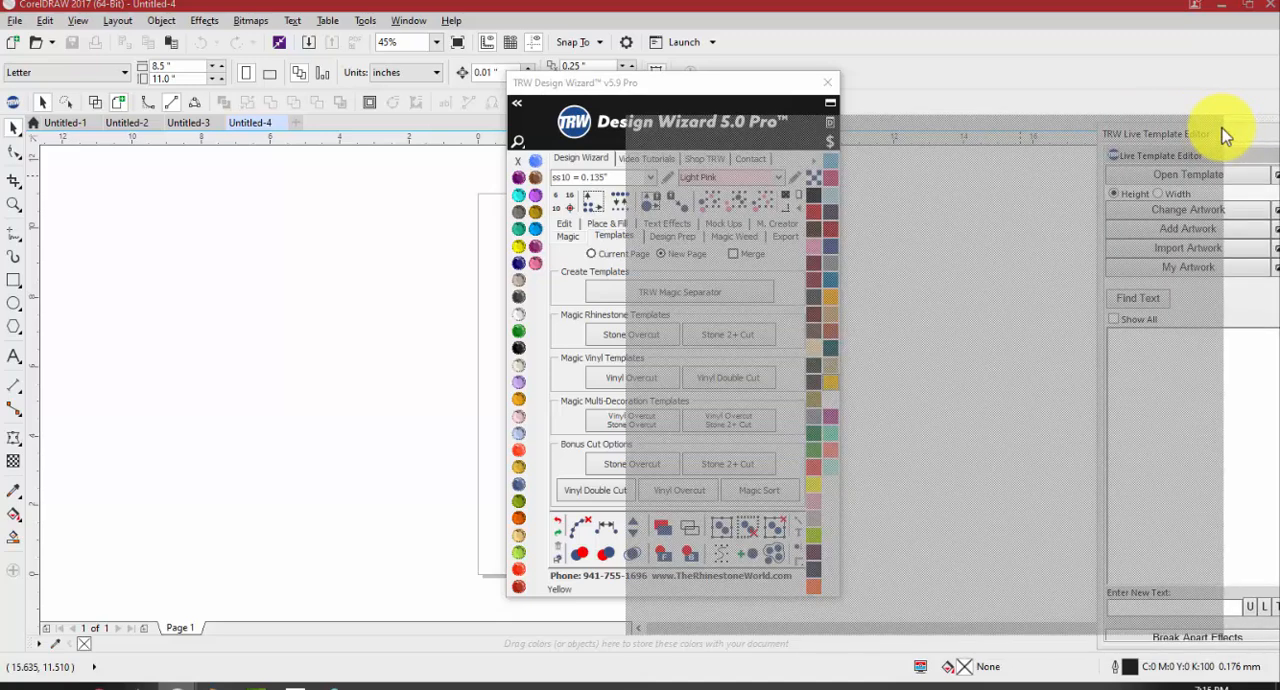
pyautogui.moveTo(1222, 136); pyautogui.dragTo(1223, 132)
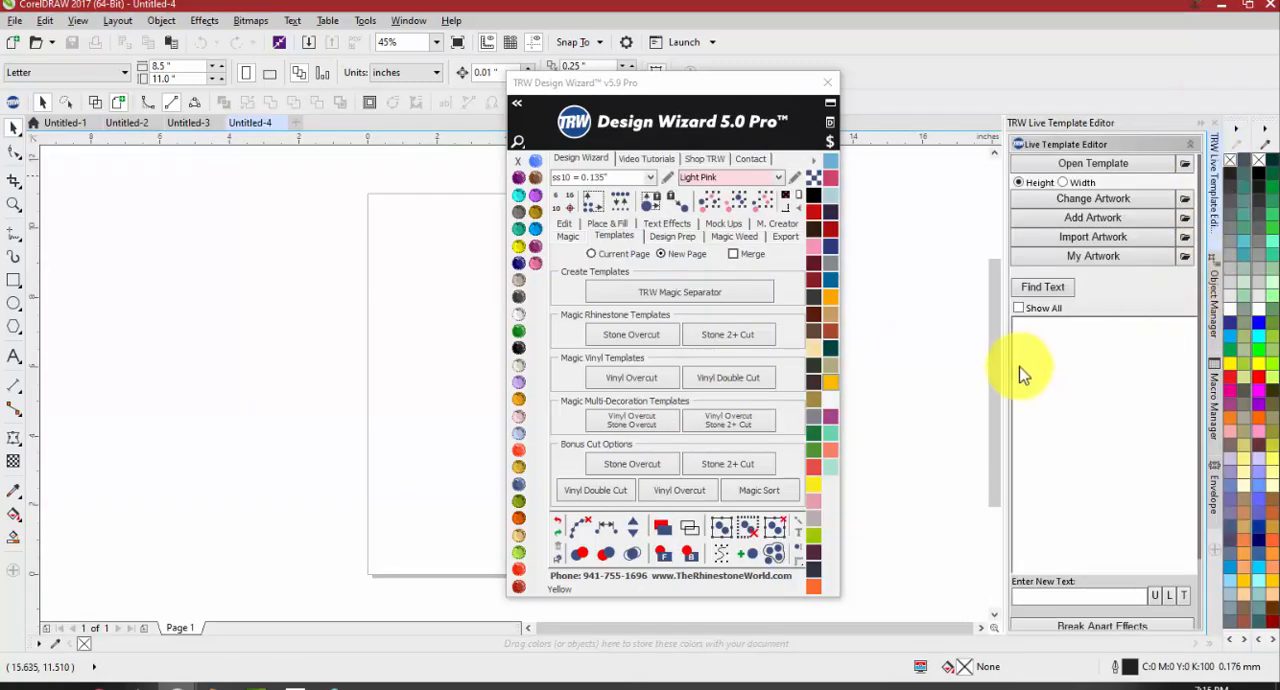
# Widen the docked Live Template Editor, move the Design Wizard window out of its way, and narrow the editor again
pyautogui.moveTo(1003, 358); pyautogui.dragTo(660, 364)
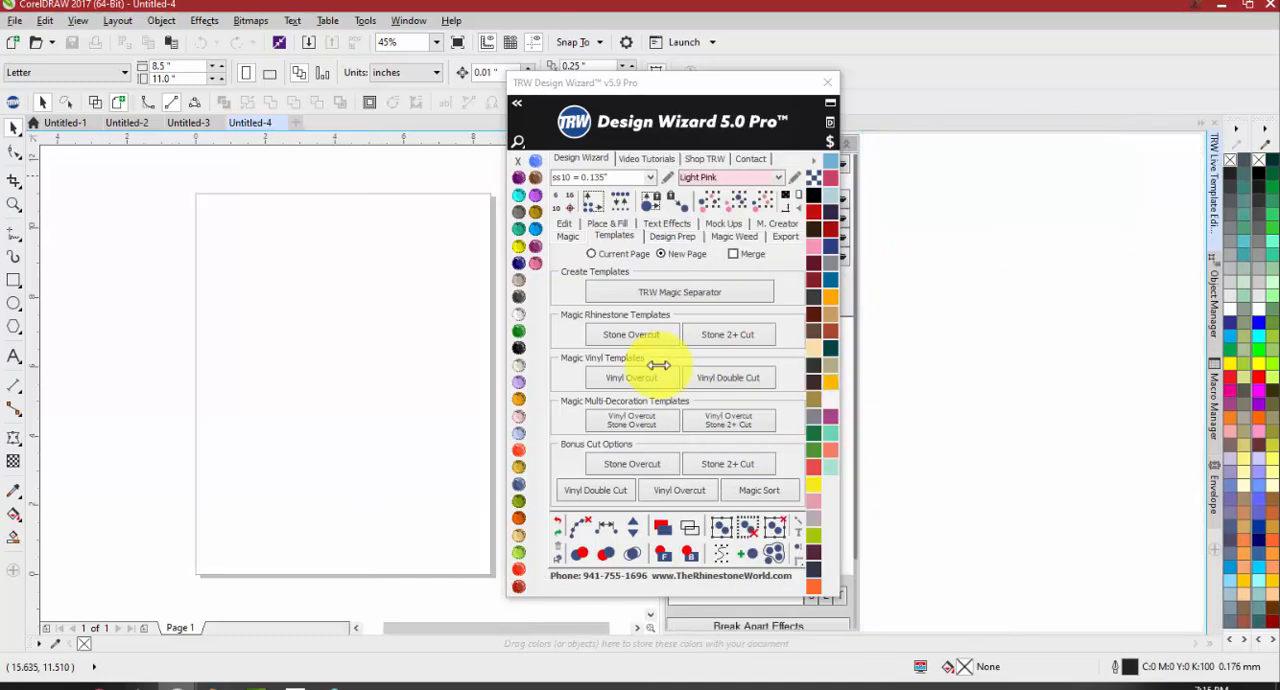
pyautogui.moveTo(722, 80); pyautogui.dragTo(256, 170)
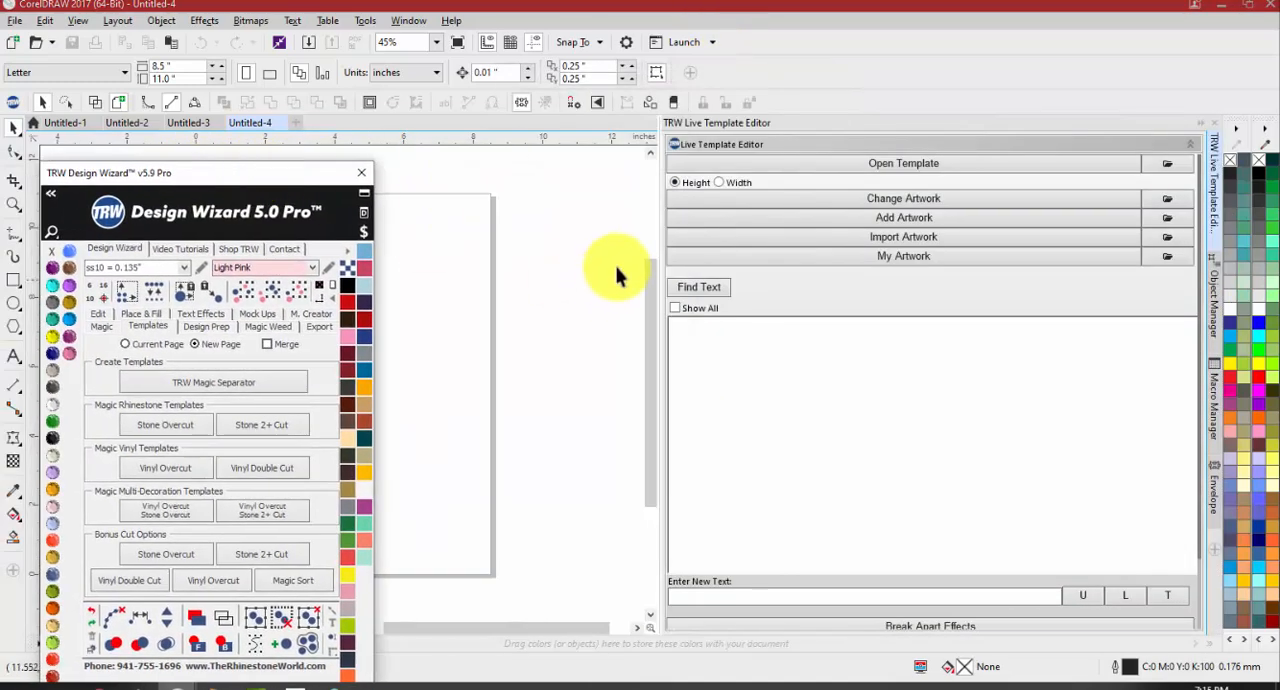
pyautogui.click(659, 212)
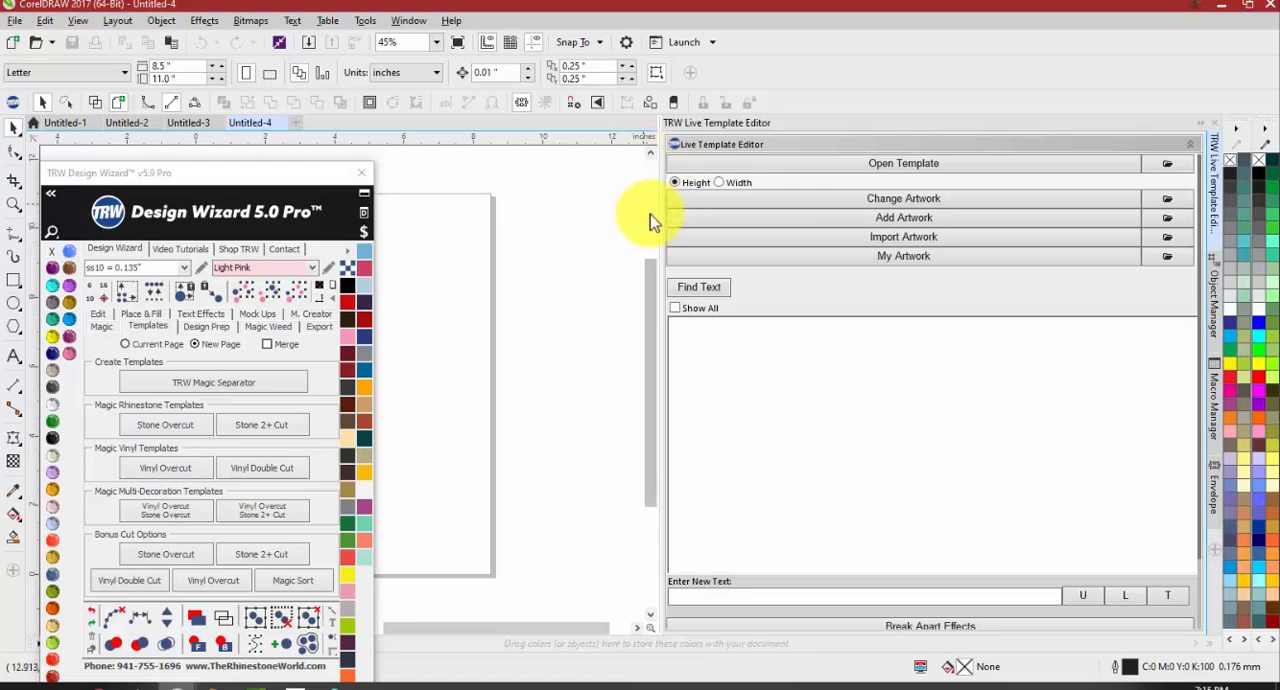
pyautogui.moveTo(661, 211); pyautogui.dragTo(1003, 236)
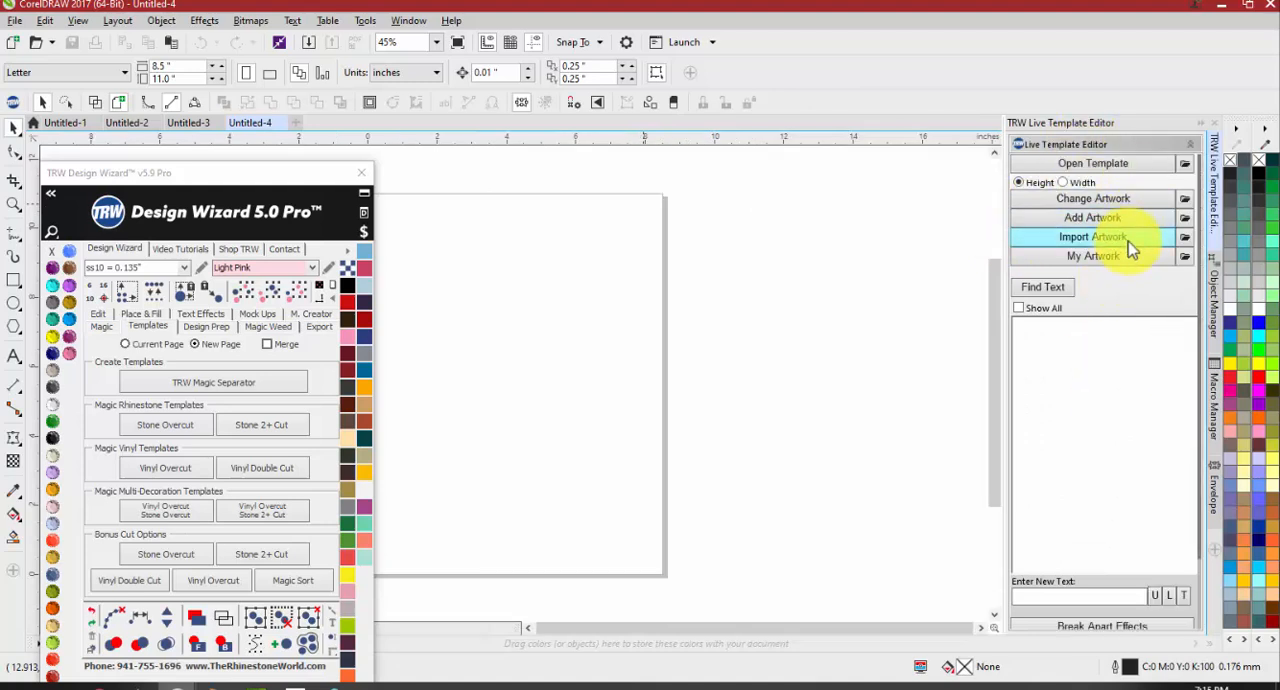
# Collapse the Live Template Editor docker, toggle it off and on from the Design Wizard, and leave it expanded
pyautogui.click(1203, 130)
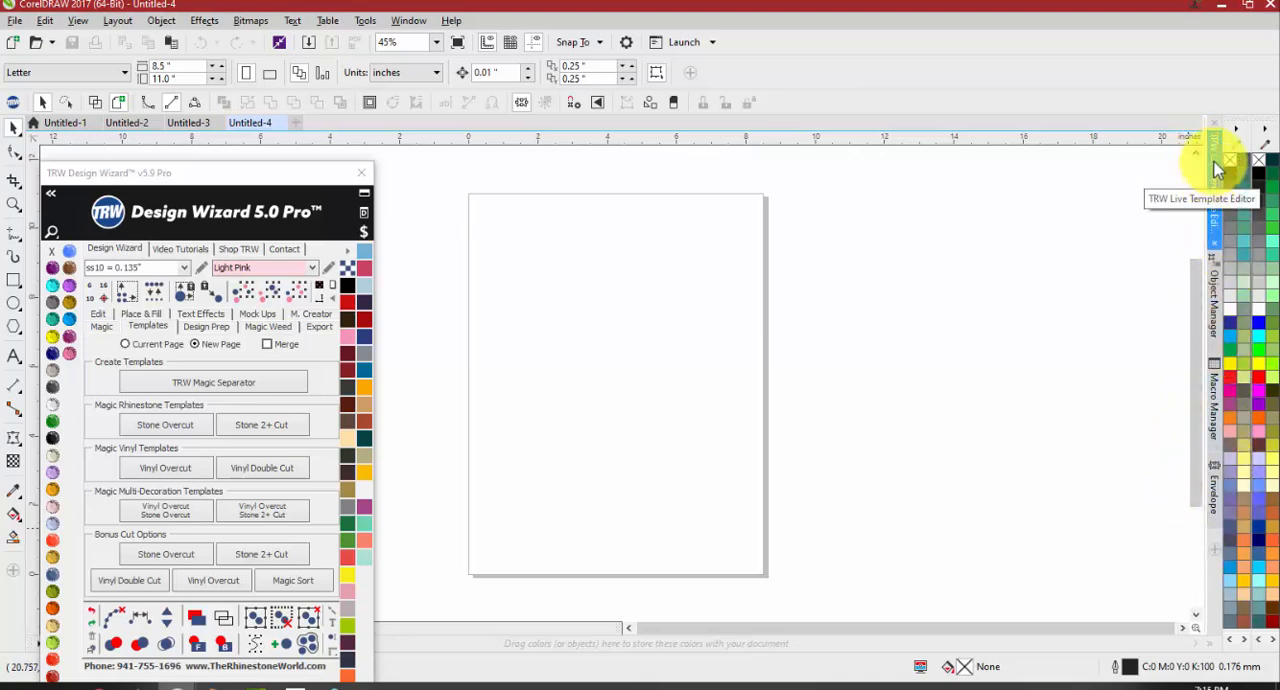
pyautogui.click(364, 212)
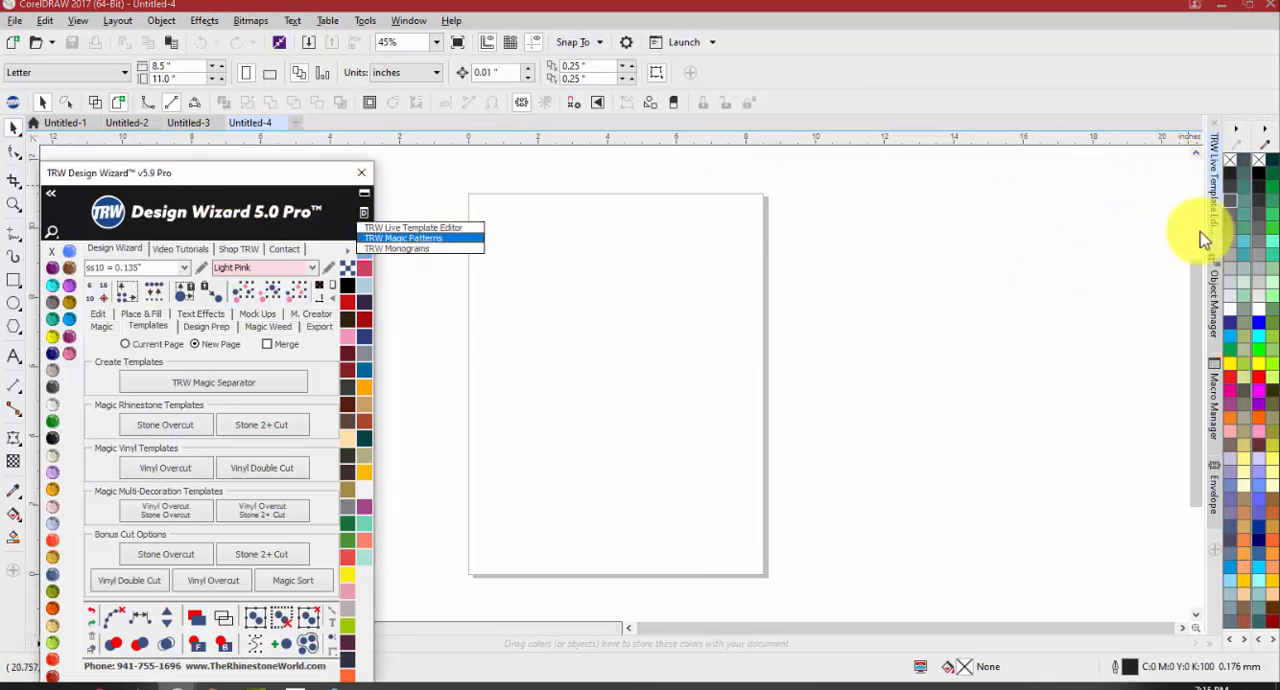
pyautogui.click(446, 229)
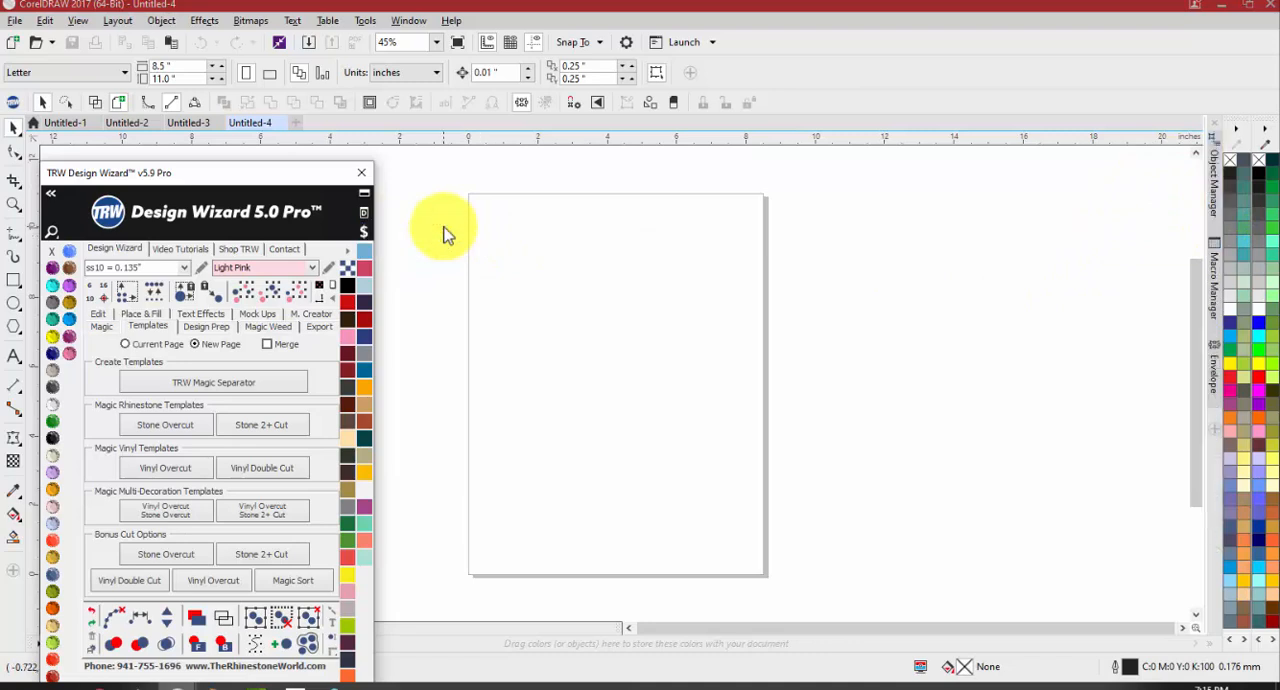
pyautogui.click(364, 214)
pyautogui.click(387, 228)
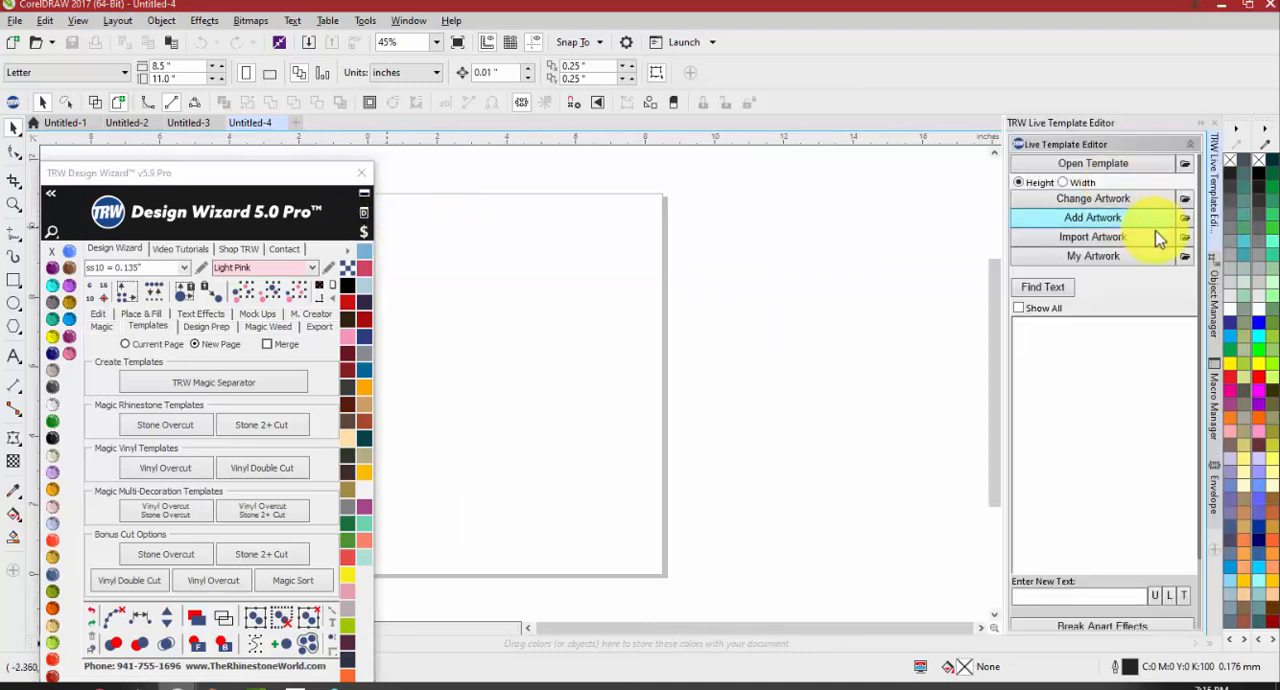
pyautogui.click(1205, 130)
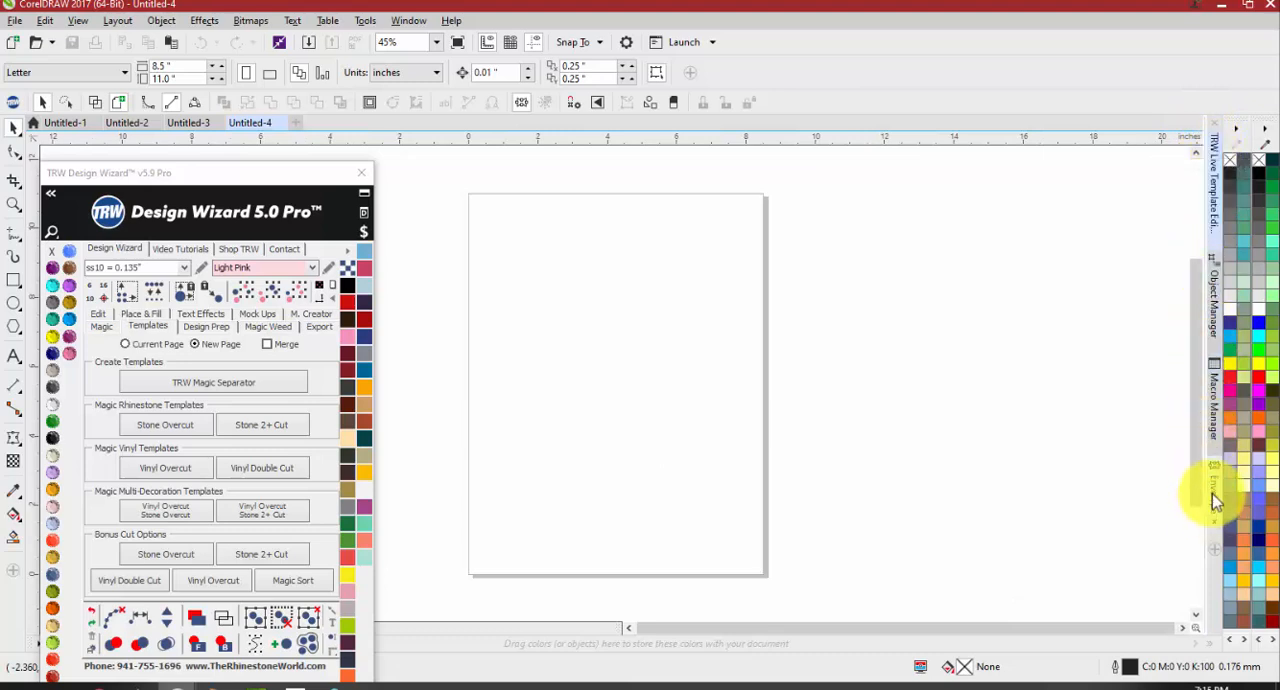
pyautogui.click(1218, 192)
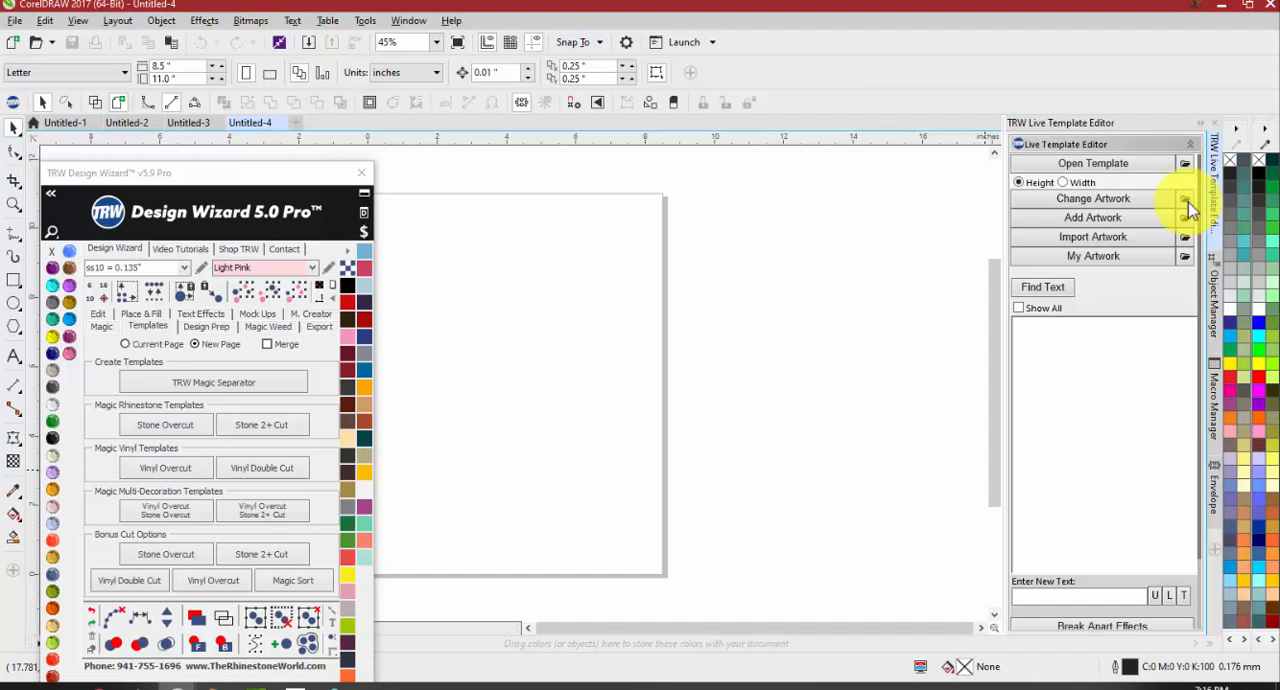
# Open the template TRW Live Templates V3 MC 0002A.cdr from the TRW Live Templates Volume 3 Templates folder and ungroup its artwork
pyautogui.click(1120, 167)
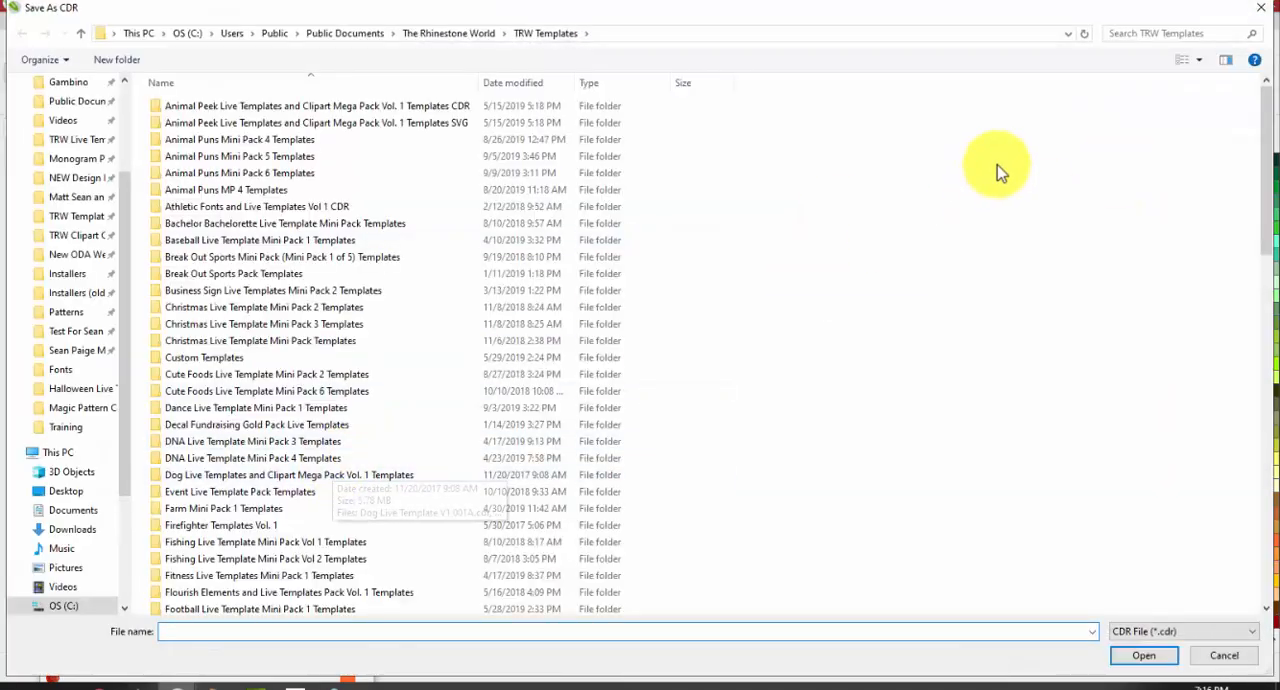
pyautogui.scroll(-20, 503, 430)
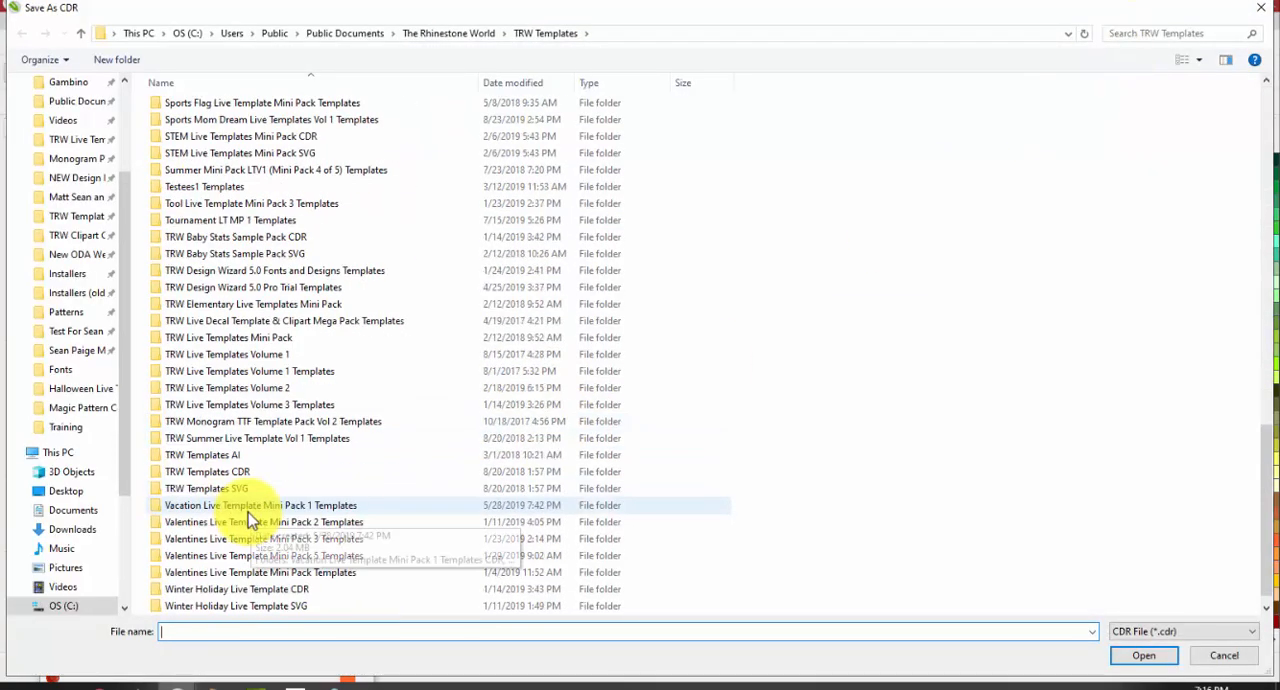
pyautogui.click(286, 407)
pyautogui.doubleClick(286, 407)
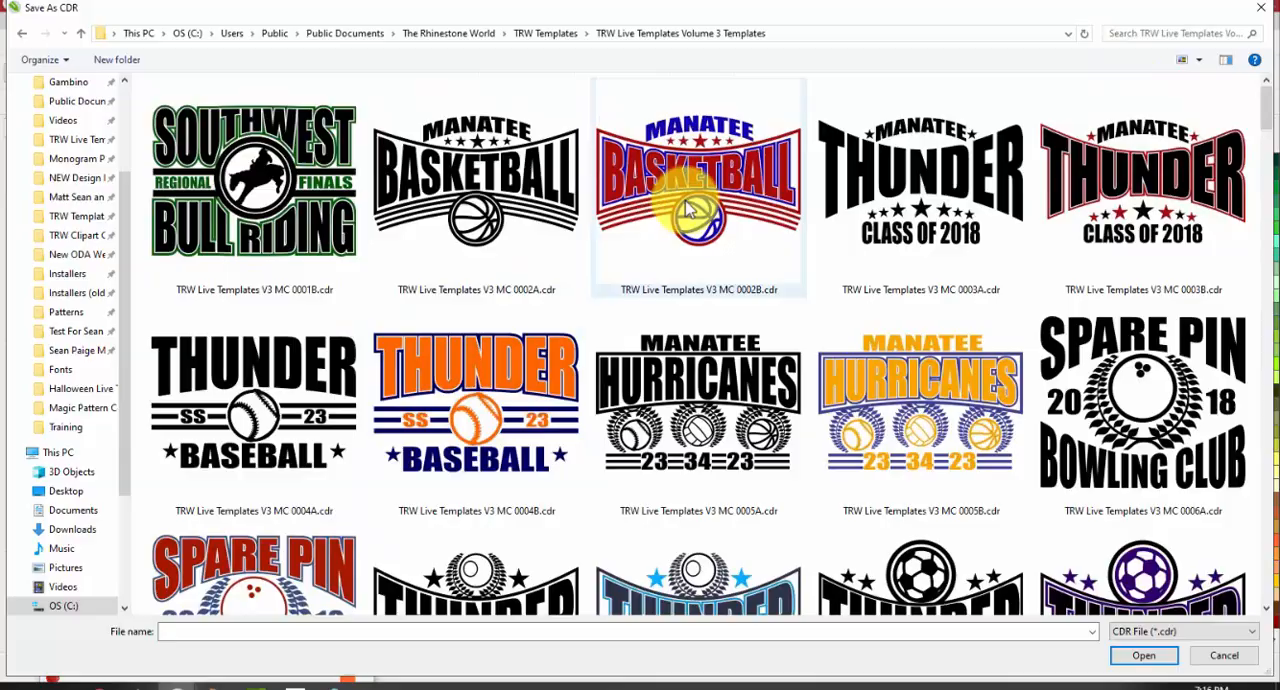
pyautogui.doubleClick(487, 195)
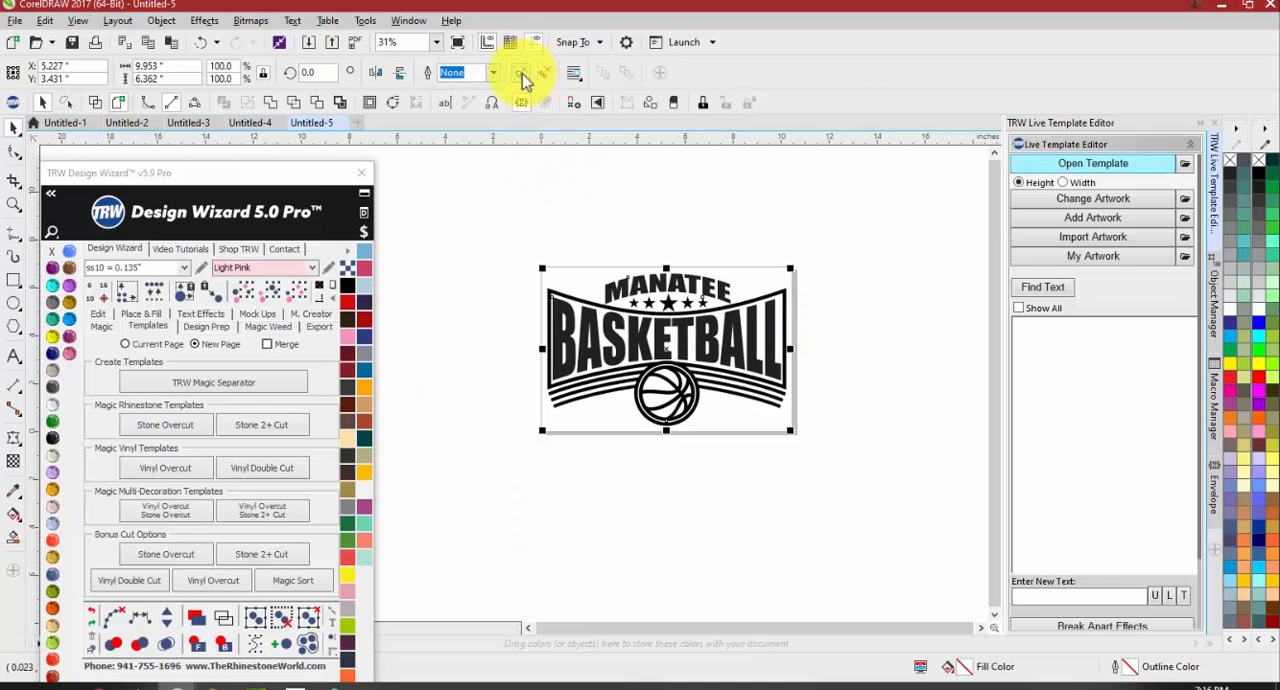
pyautogui.click(534, 214)
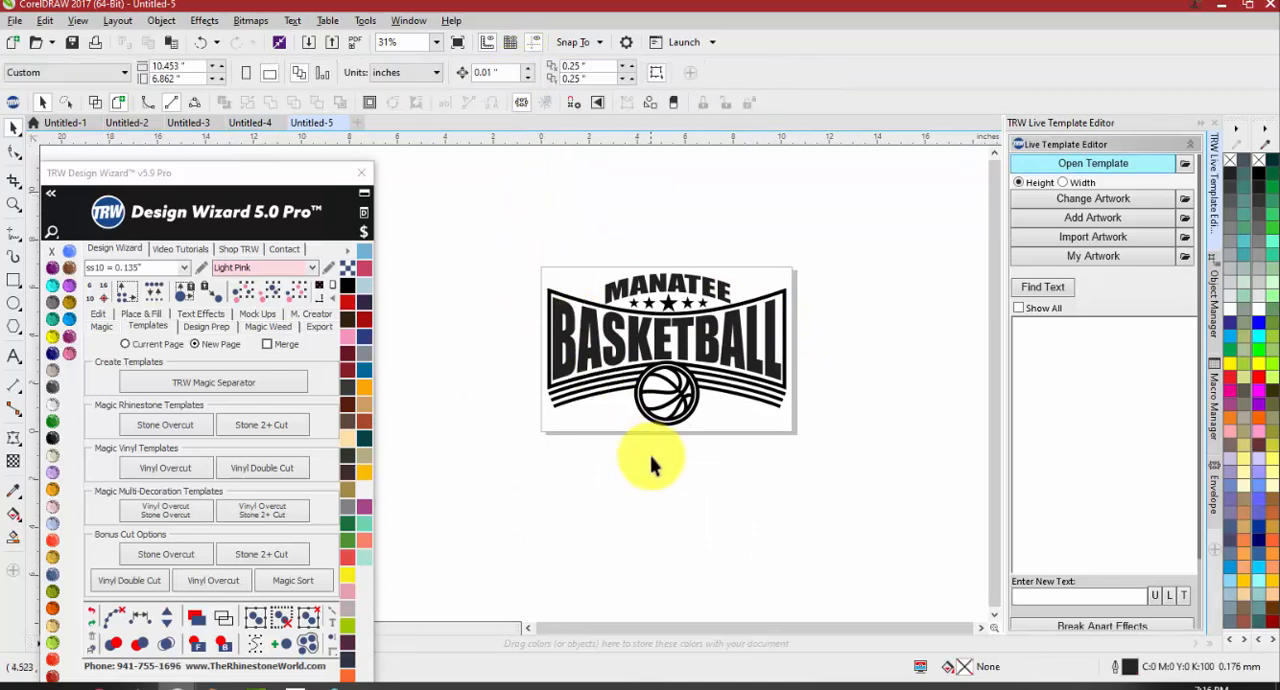
# Find the template's editable text and replace BASKETBALL with SOCCER
pyautogui.scroll(2, 672, 393)
pyautogui.click(674, 392)
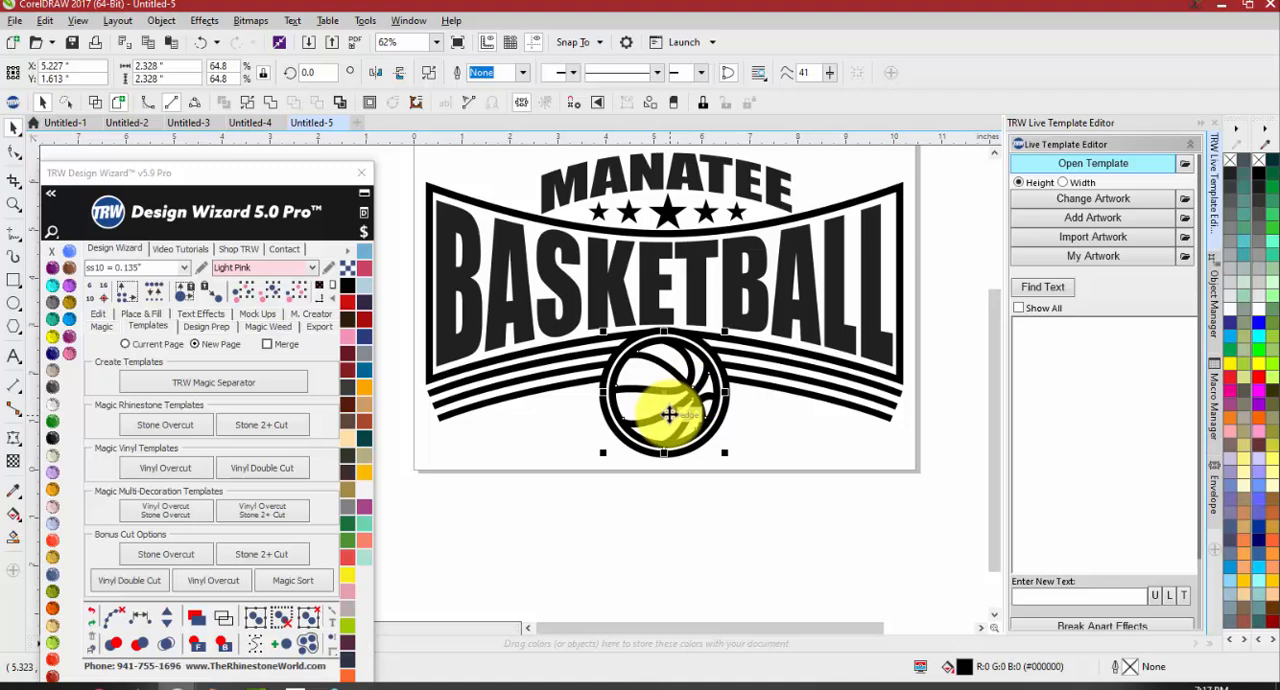
pyautogui.click(1046, 292)
pyautogui.click(1044, 336)
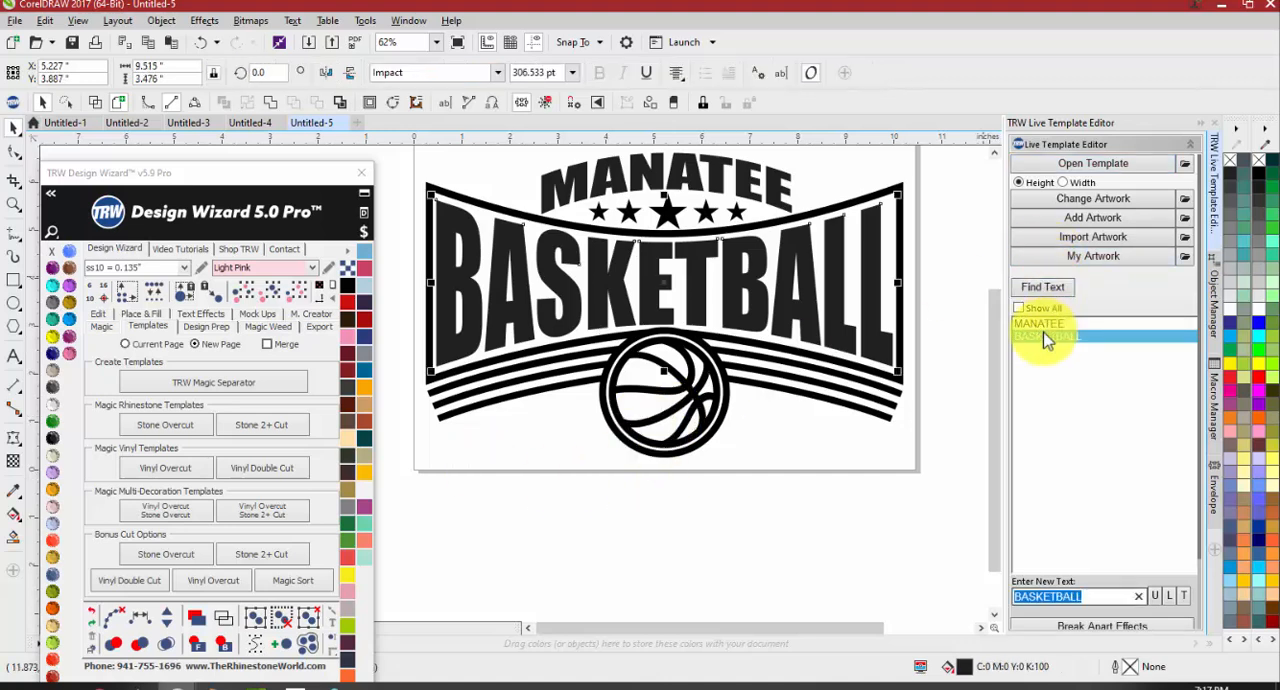
pyautogui.write('SOC')
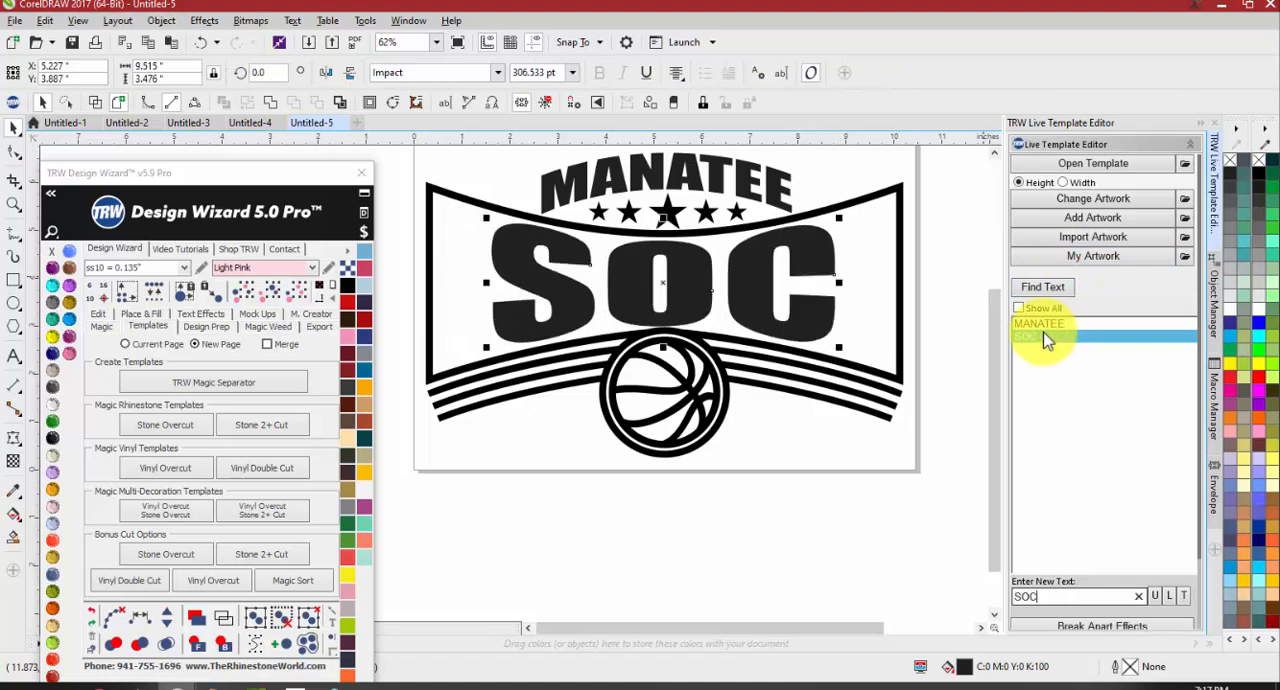
pyautogui.write('CER')
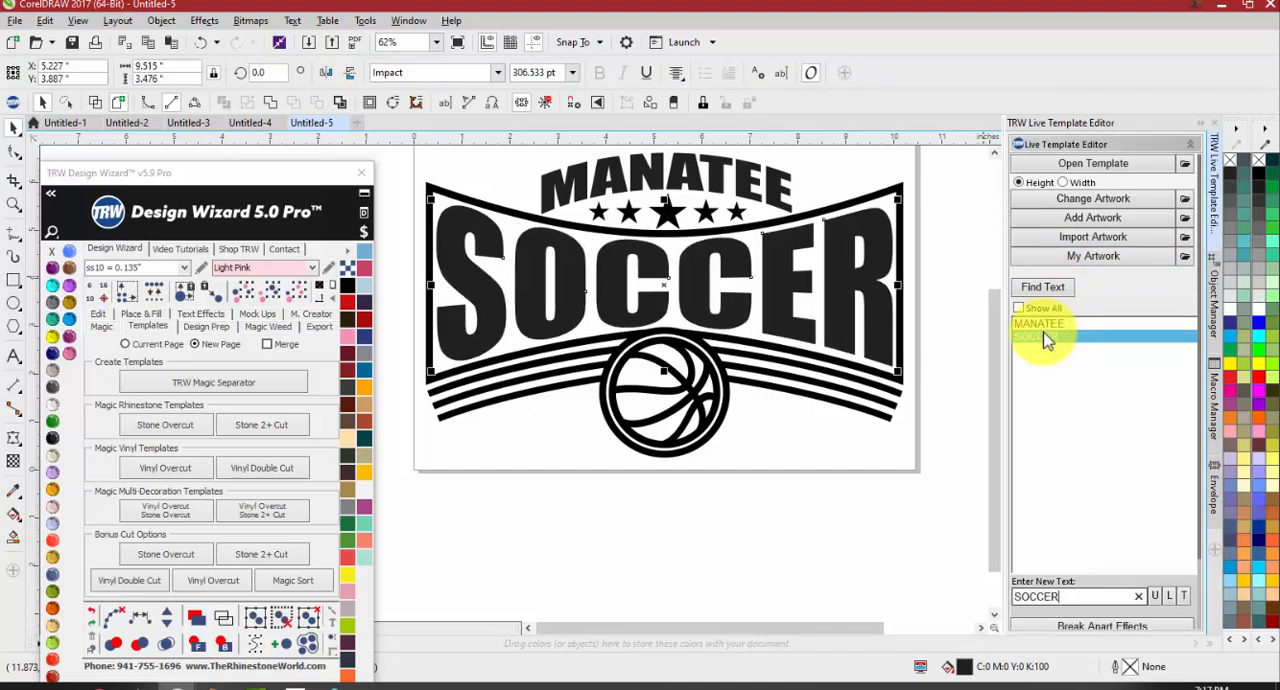
pyautogui.click(648, 564)
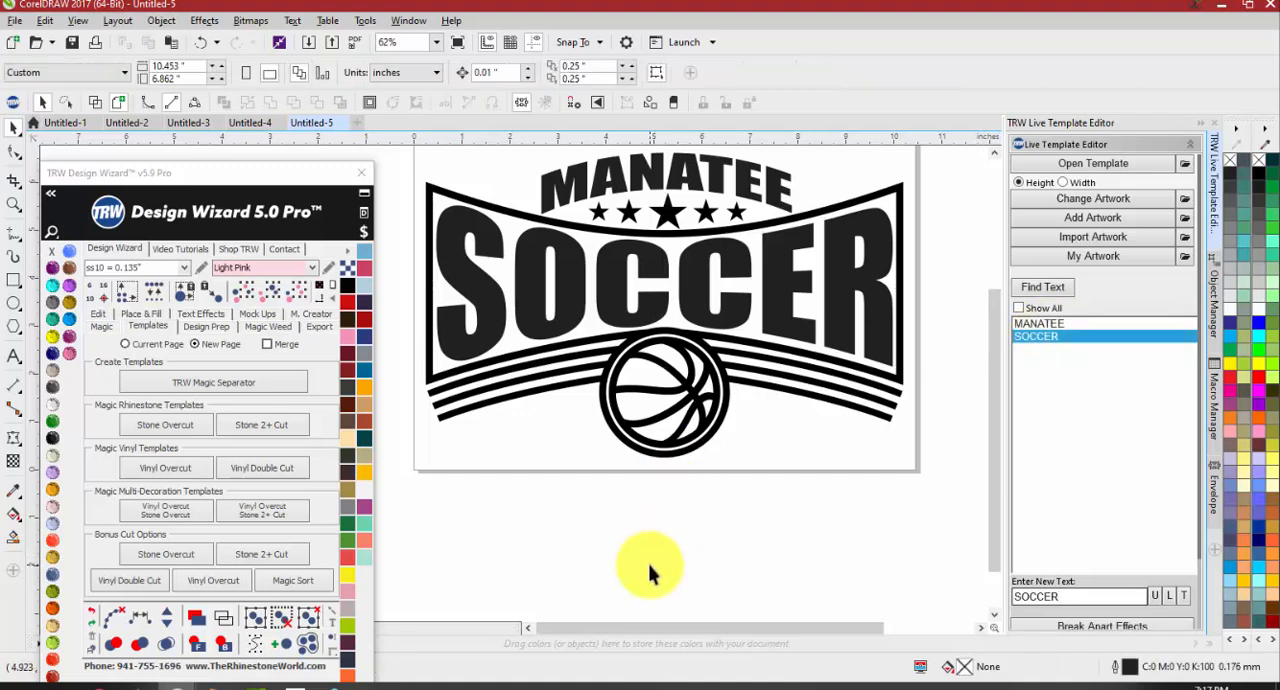
# Replace the basketball with TRW 0110A V3 Soccer Thick.cdr from the TRW Live Templates Volume 3 Clipart CDR folder
pyautogui.click(674, 380)
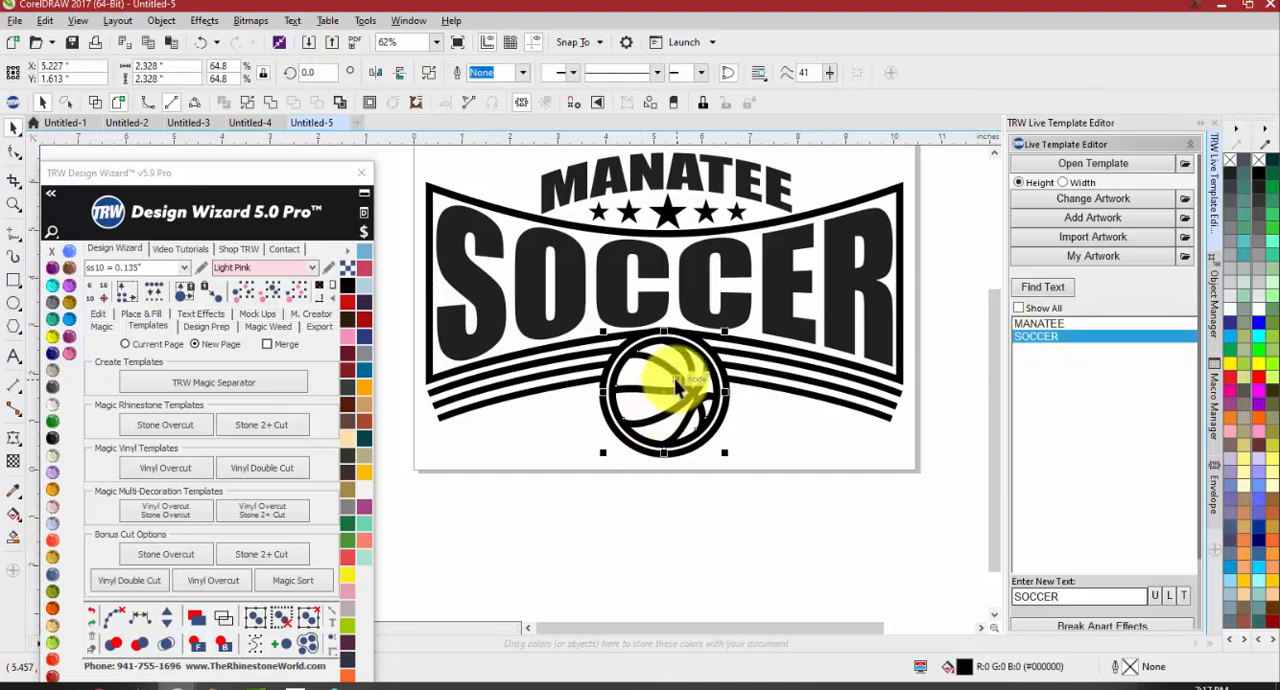
pyautogui.click(1093, 203)
pyautogui.scroll(-7, 534, 400)
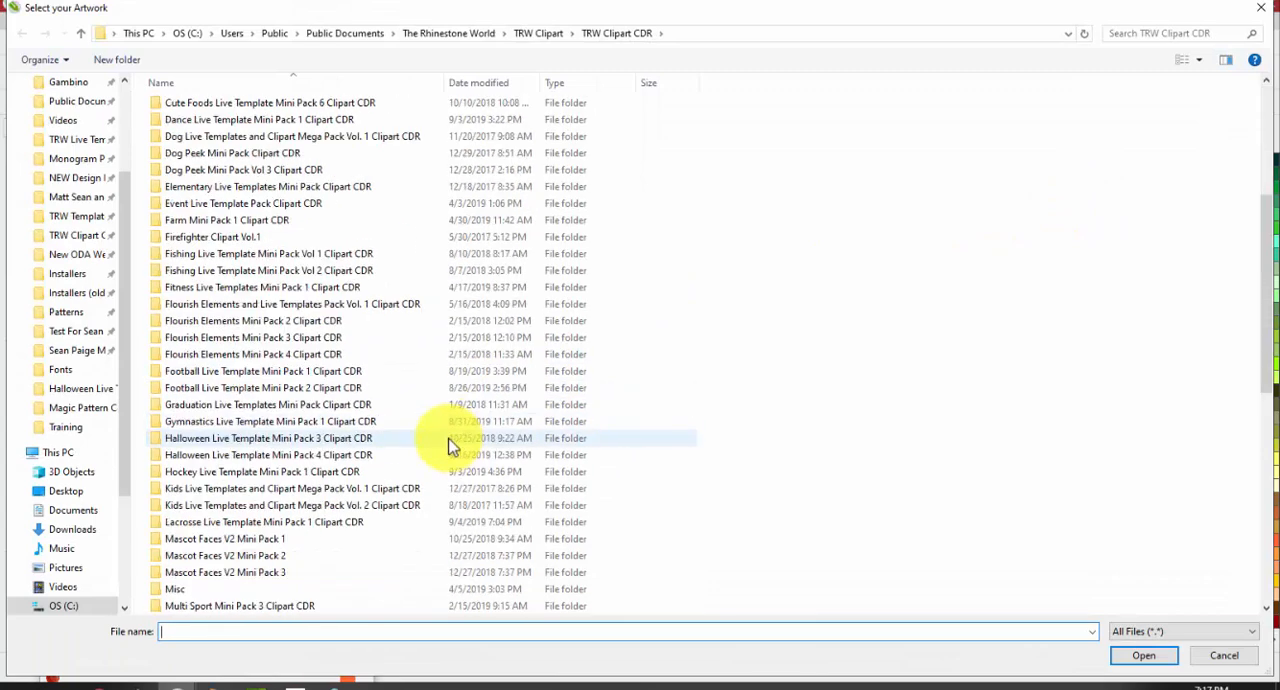
pyautogui.scroll(-11, 450, 445)
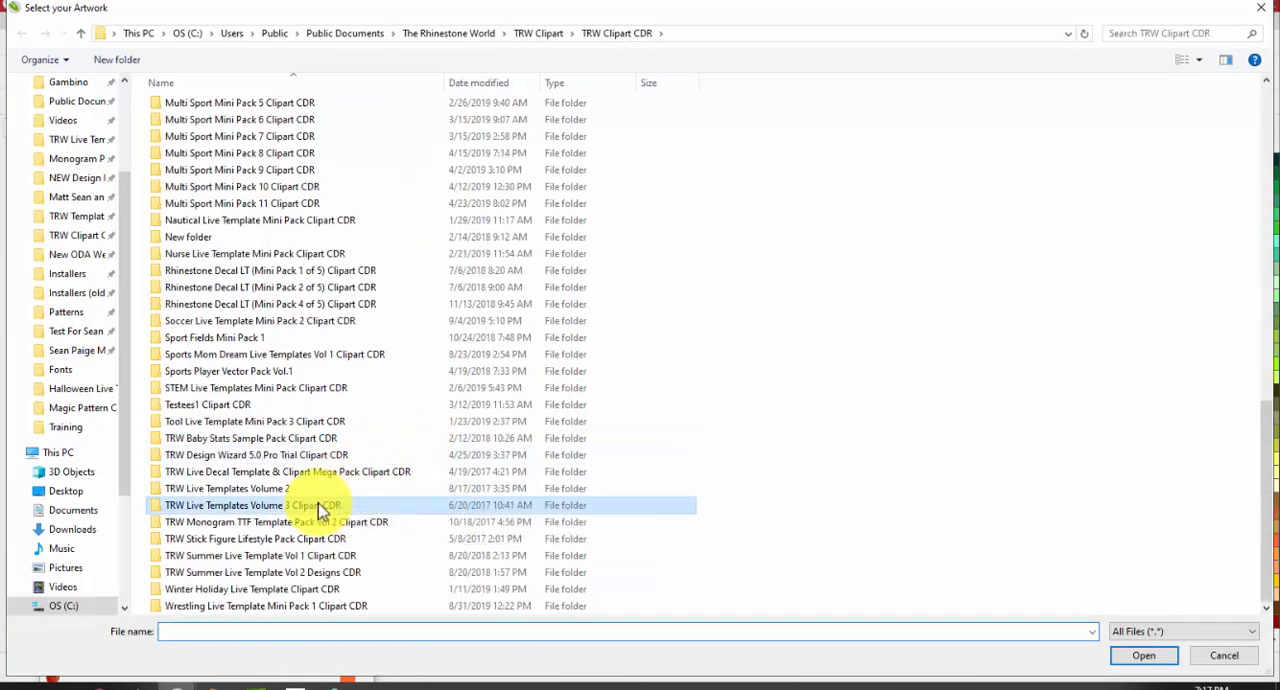
pyautogui.doubleClick(319, 507)
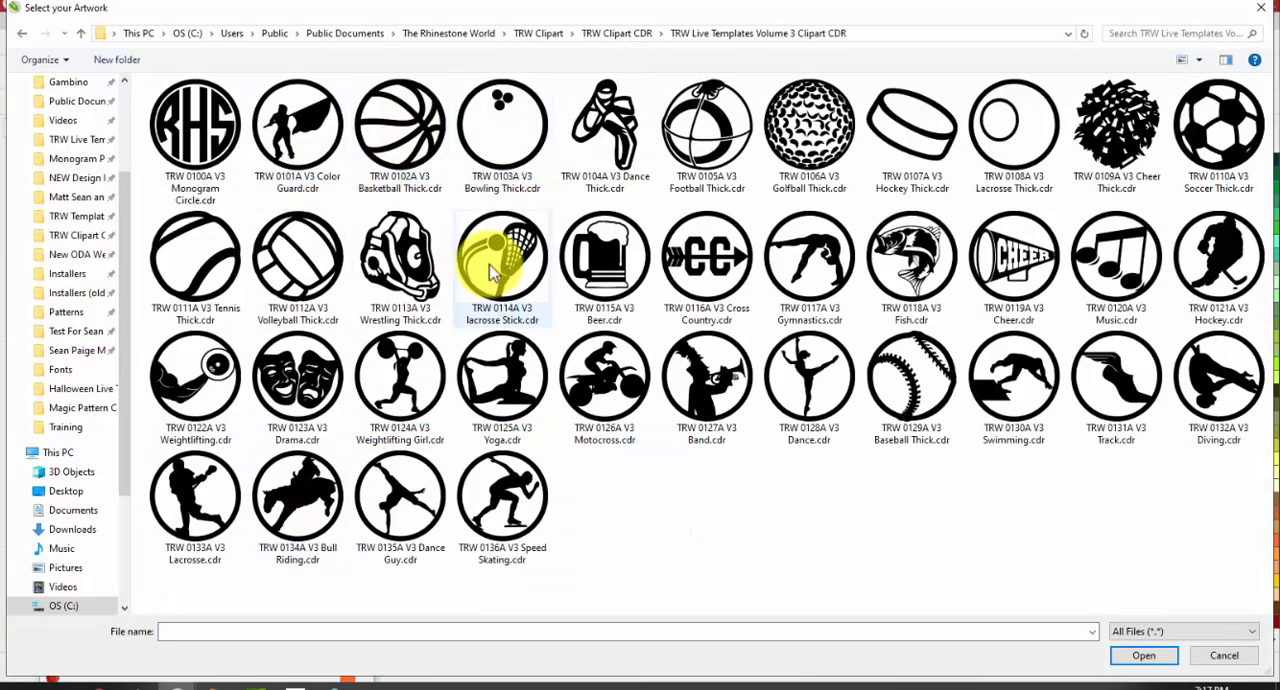
pyautogui.doubleClick(1254, 118)
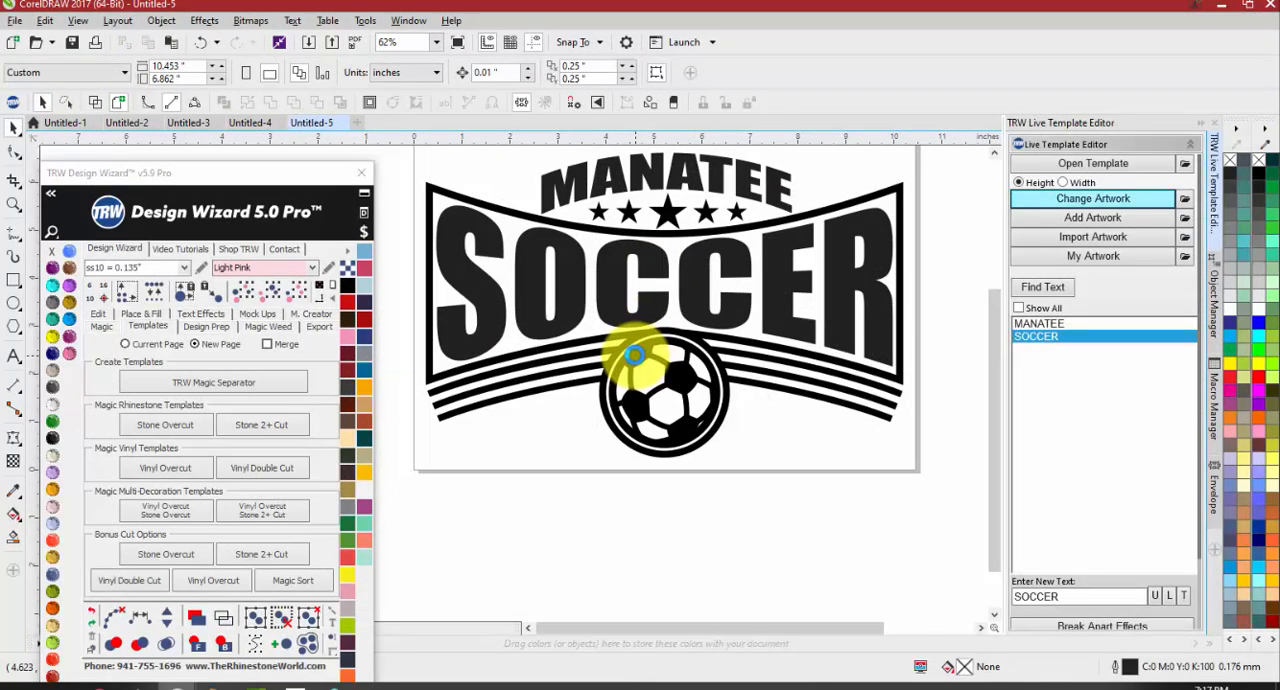
# Open the template TRW Live Templates 0004A.cdr from the TRW Live Templates Volume 1 folder
pyautogui.click(1093, 165)
pyautogui.scroll(-10, 386, 510)
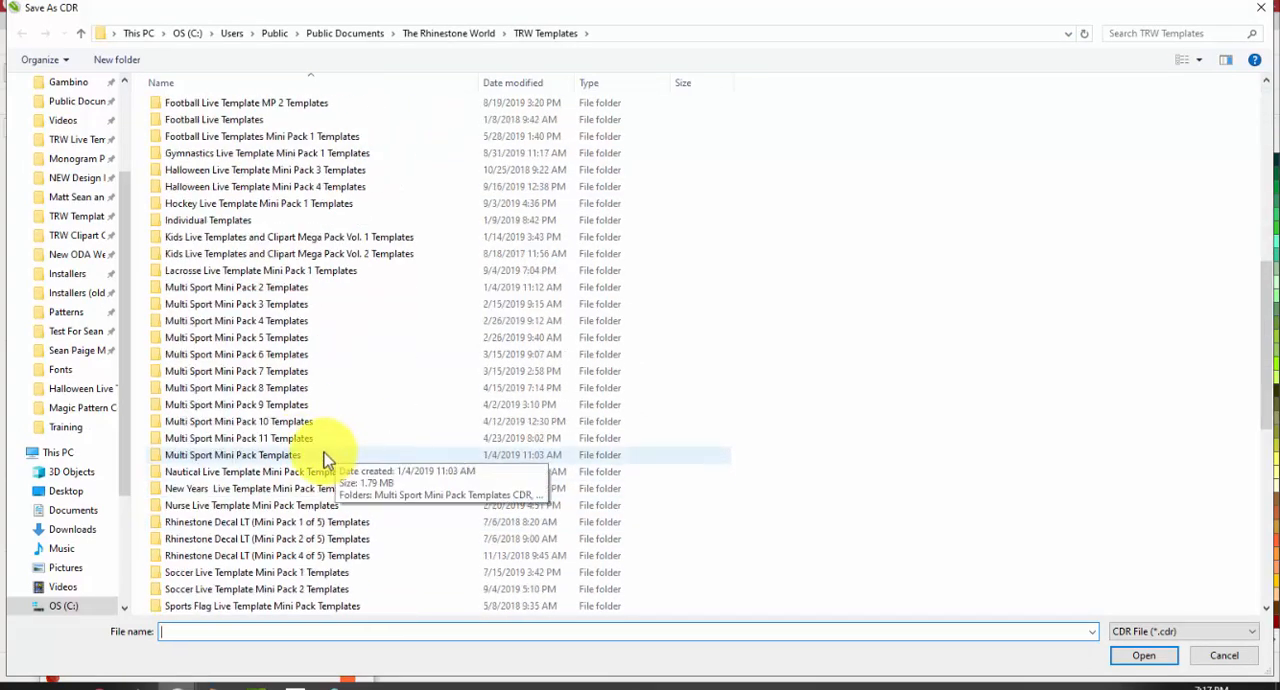
pyautogui.scroll(-7, 300, 395)
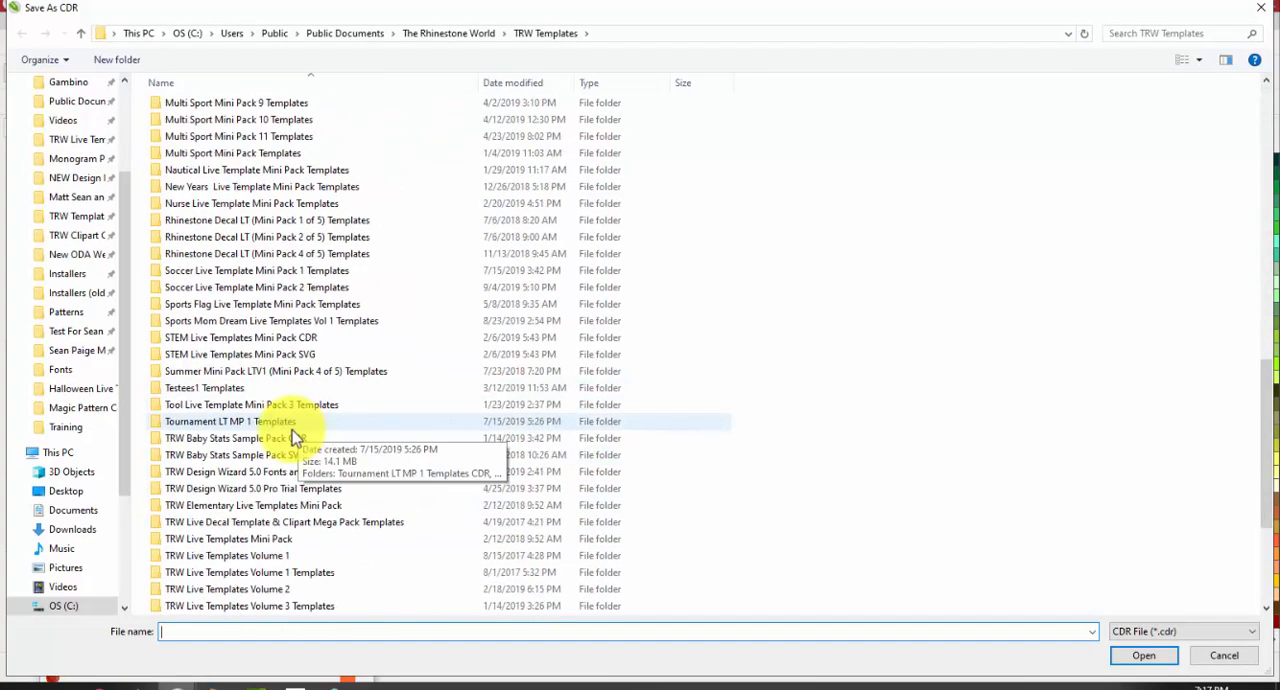
pyautogui.scroll(-1, 290, 460)
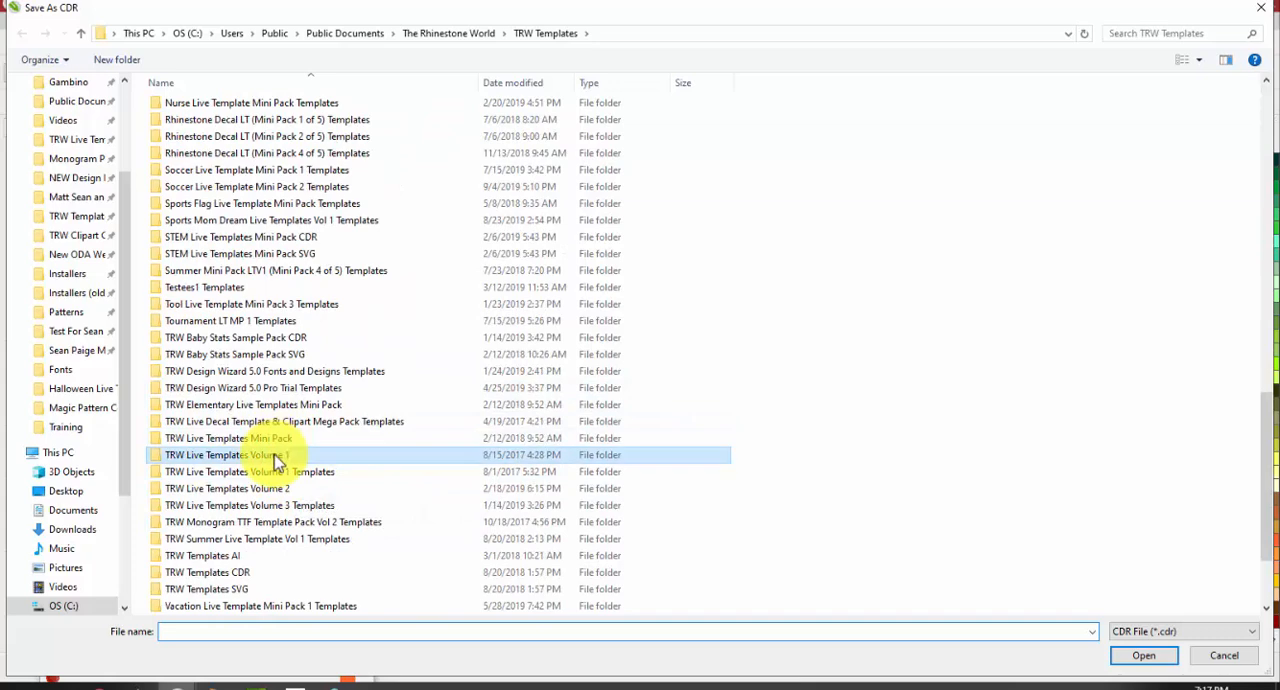
pyautogui.doubleClick(268, 453)
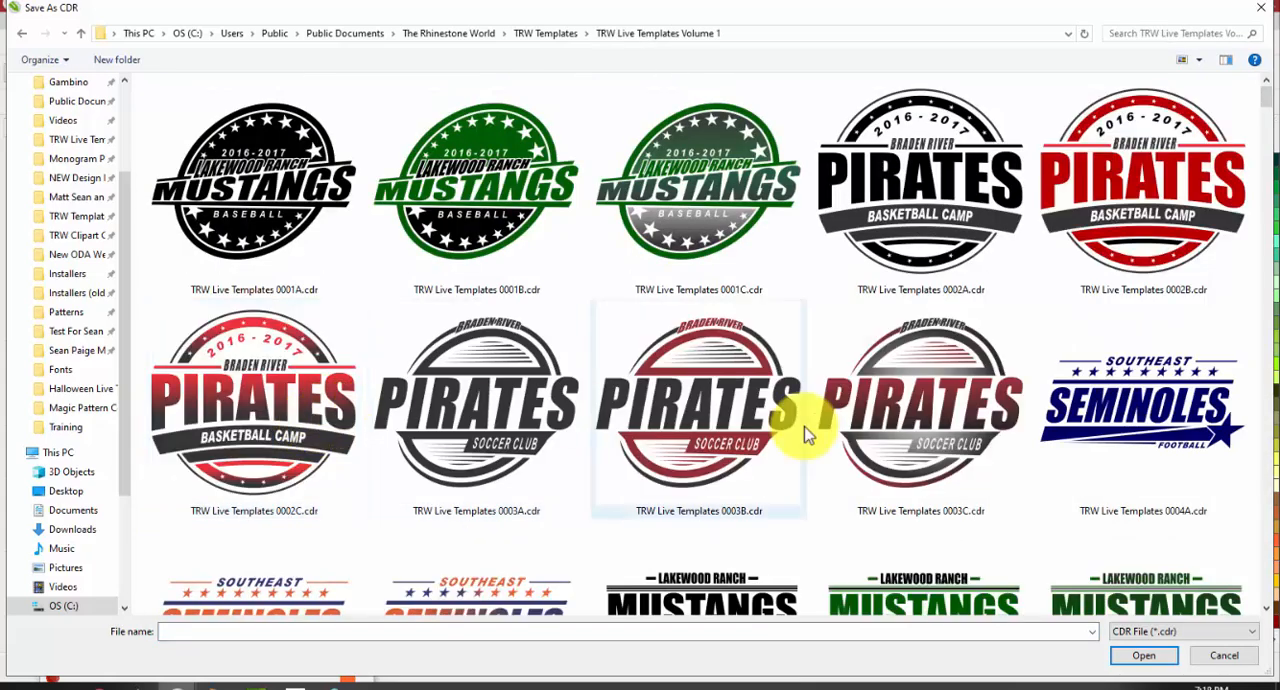
pyautogui.click(1140, 440)
pyautogui.doubleClick(1140, 440)
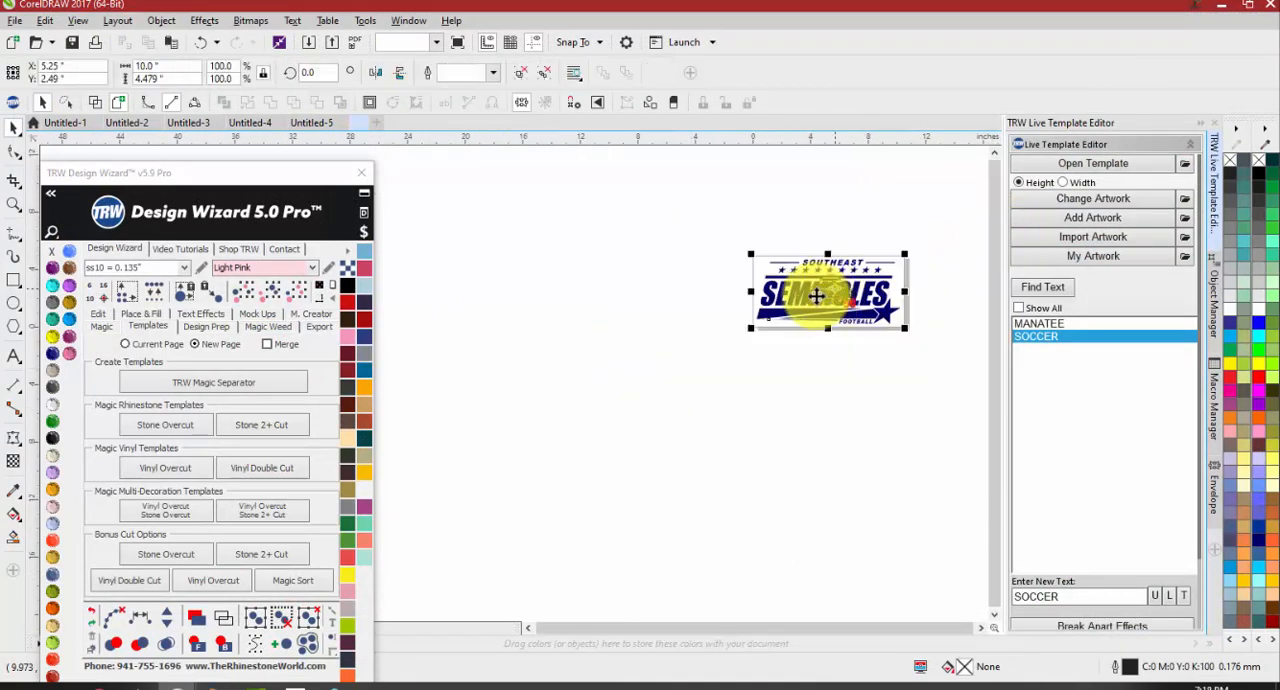
# Add the artwork Football 05A.Clipart.cdr to the template by searching the TRW Clipart CDR folder for FOOTBALL
pyautogui.moveTo(700, 176); pyautogui.dragTo(858, 335)
pyautogui.press('Delete')
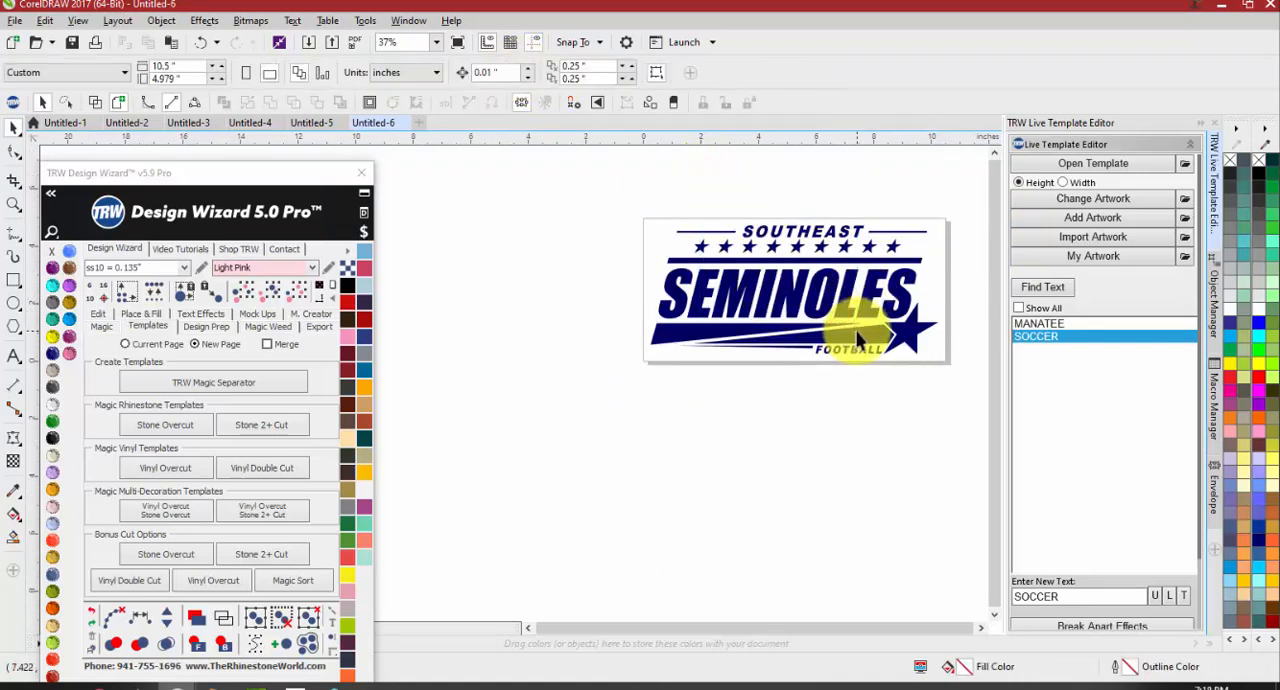
pyautogui.scroll(-1, 674, 308)
pyautogui.scroll(1, 772, 302)
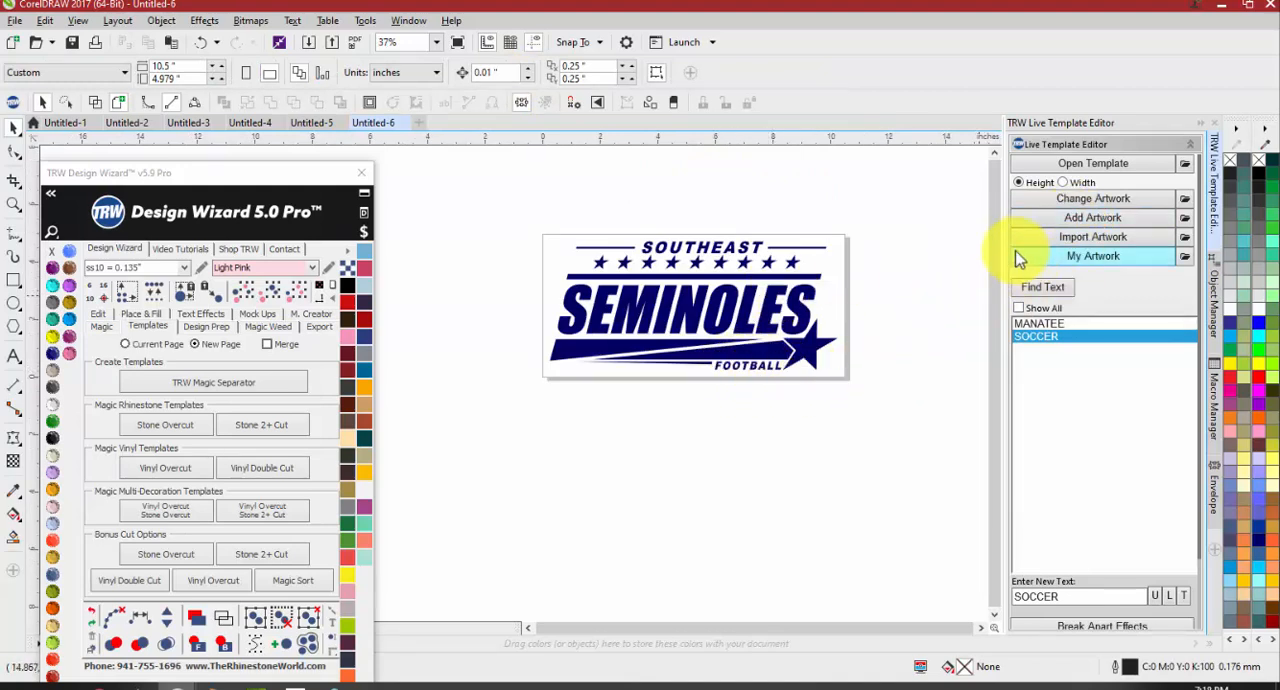
pyautogui.click(1096, 218)
pyautogui.click(1122, 34)
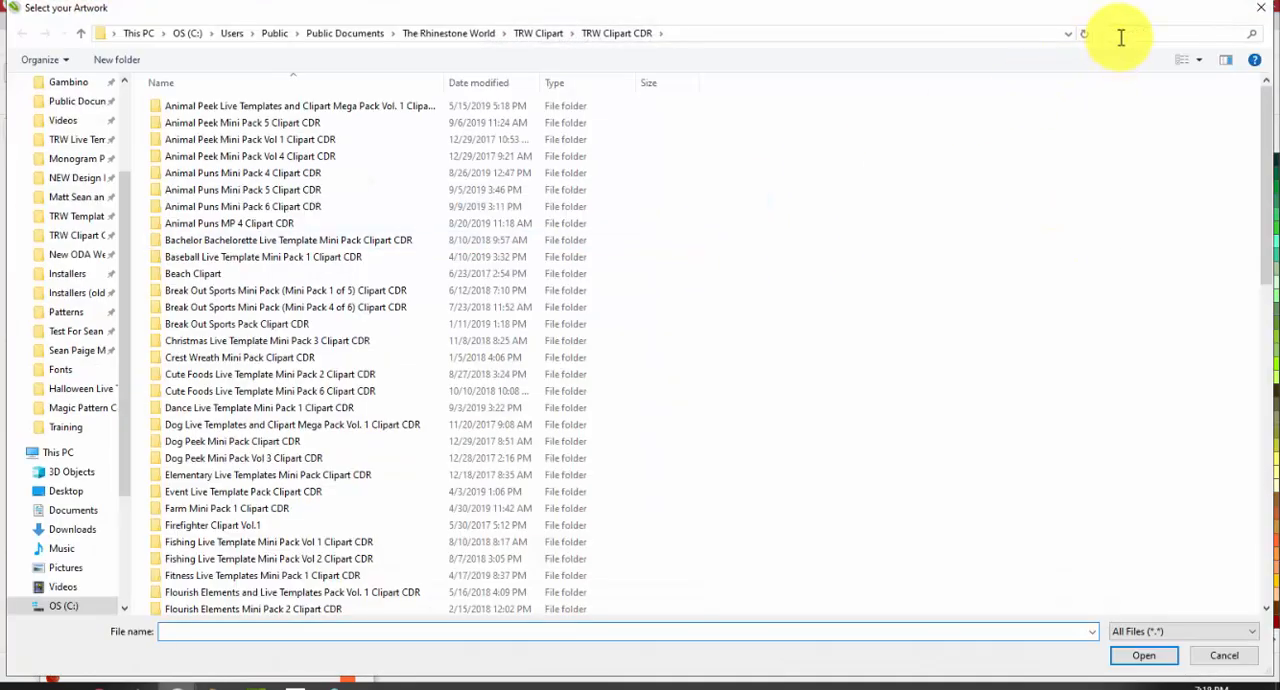
pyautogui.write('footbALL')
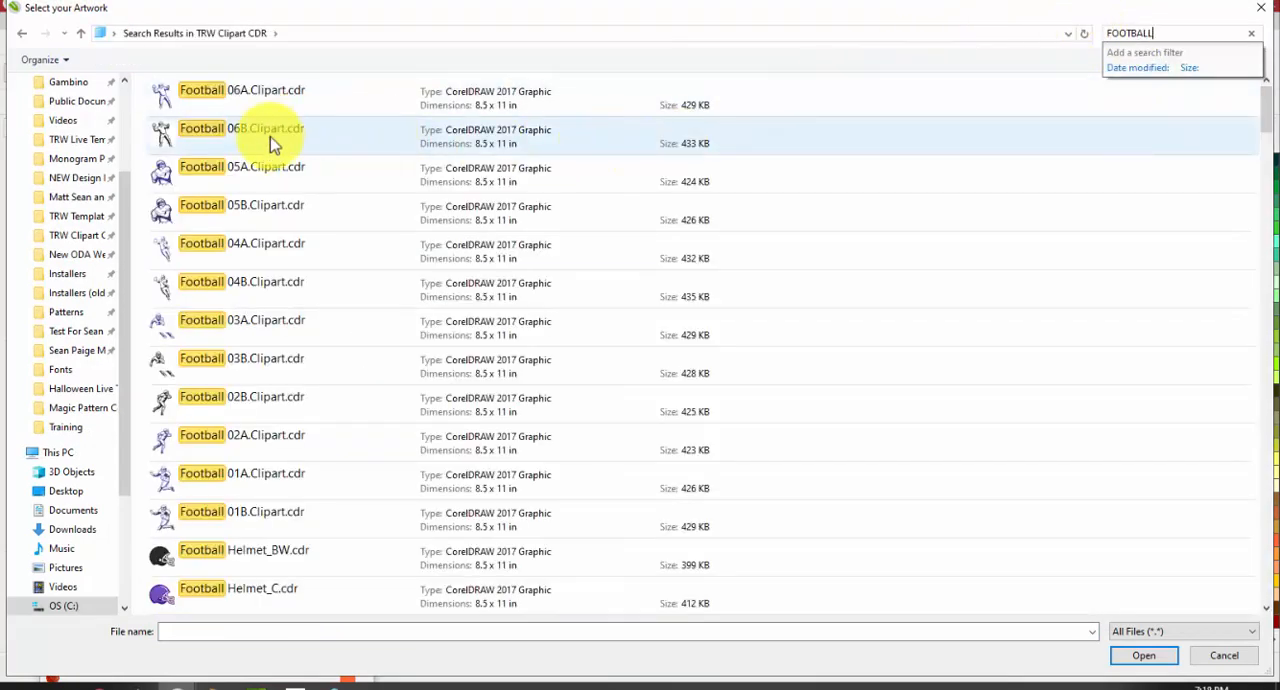
pyautogui.click(224, 170)
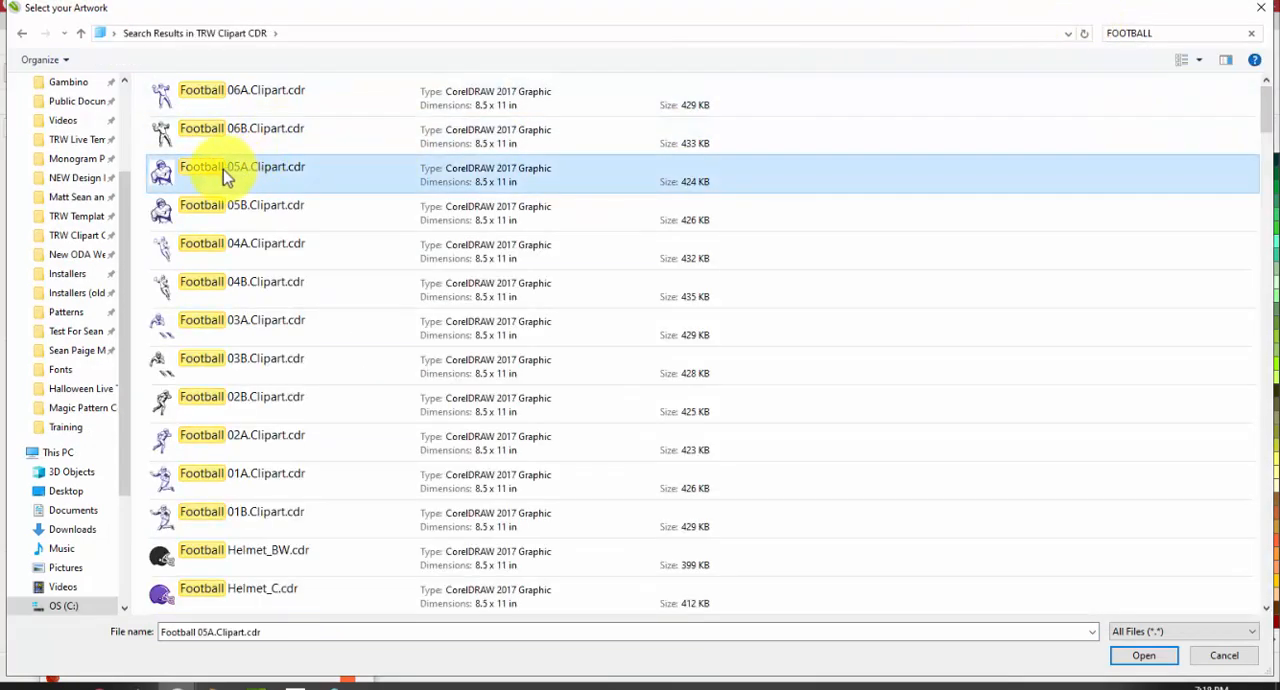
pyautogui.doubleClick(224, 170)
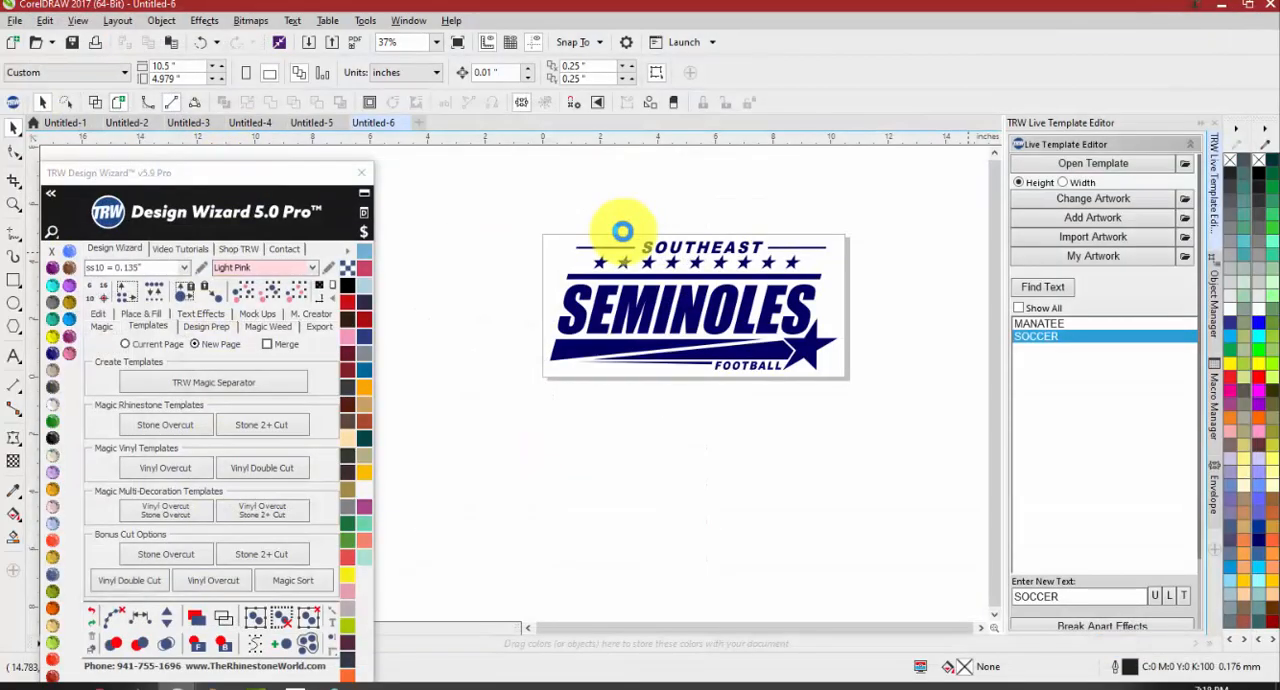
pyautogui.scroll(2, 686, 200)
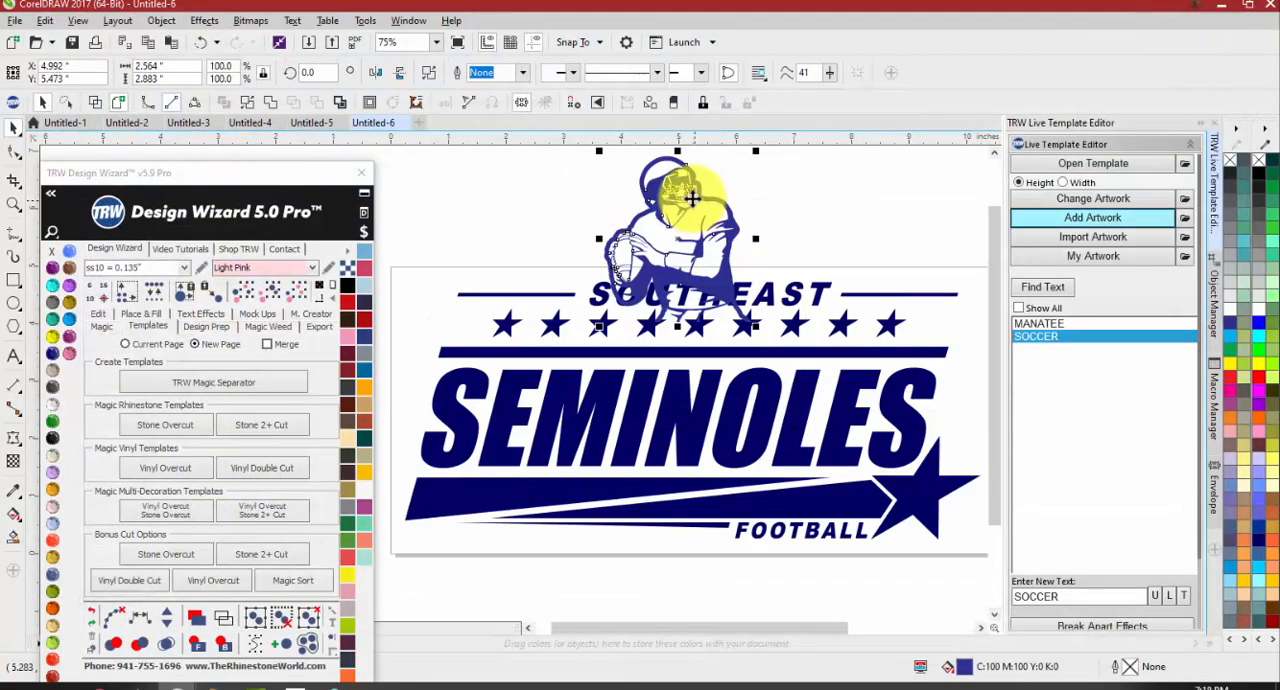
# Move the football player to the upper-left corner of the design, beside SOUTHEAST
pyautogui.moveTo(673, 186); pyautogui.dragTo(491, 216)
pyautogui.click(648, 192)
pyautogui.scroll(-1, 643, 189)
pyautogui.scroll(1, 577, 212)
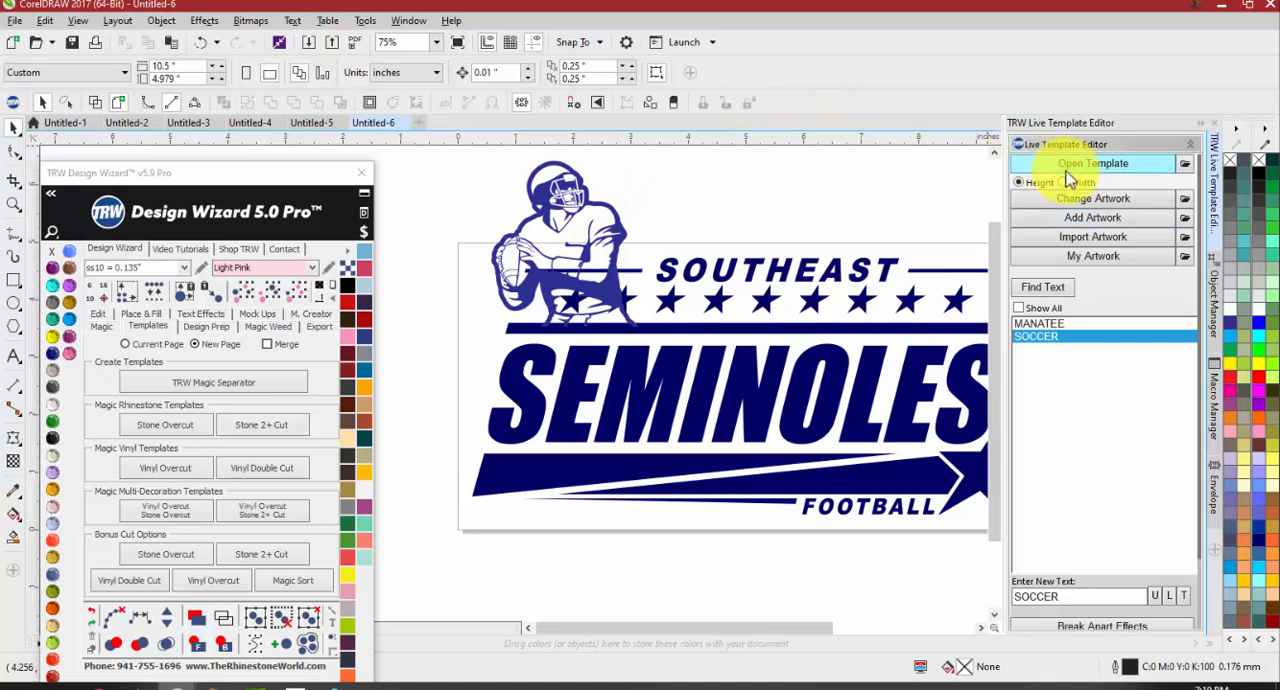
# Set the Change Artwork default clipart folder to TRW Clipart CDR, inside The Rhinestone World's TRW Clipart folder
pyautogui.click(1187, 201)
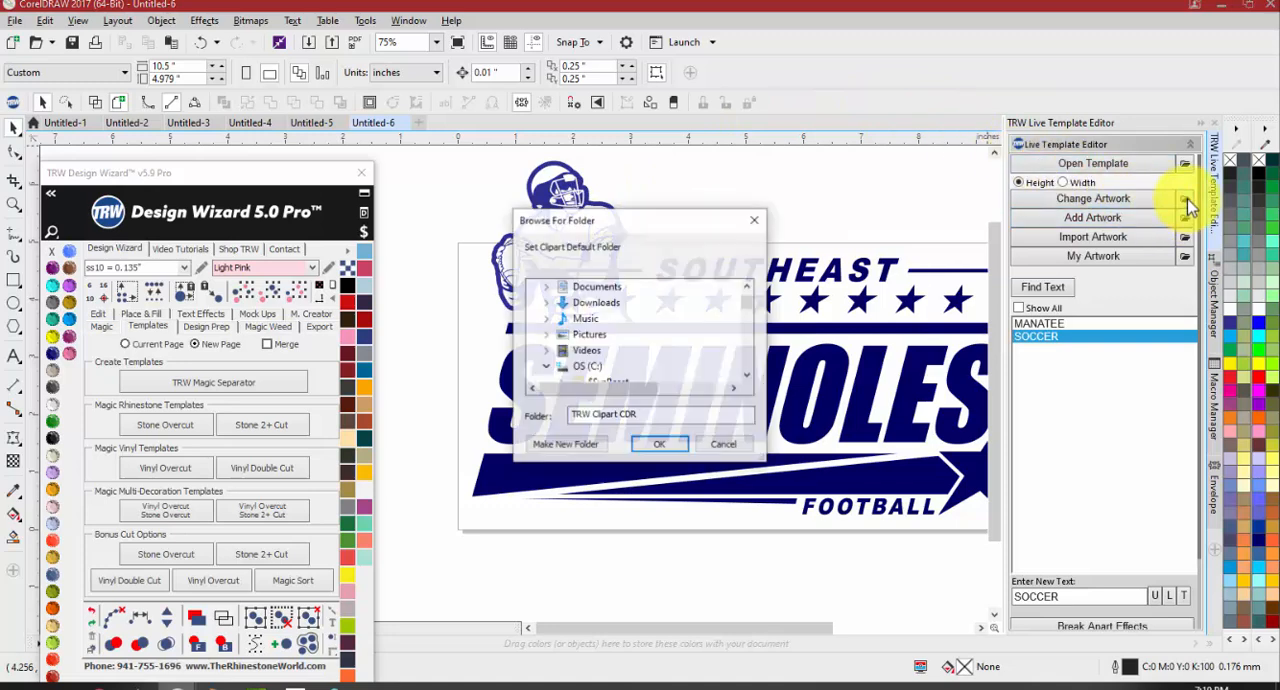
pyautogui.scroll(-2, 735, 308)
pyautogui.scroll(2, 557, 303)
pyautogui.scroll(-1, 550, 325)
pyautogui.scroll(-10, 555, 330)
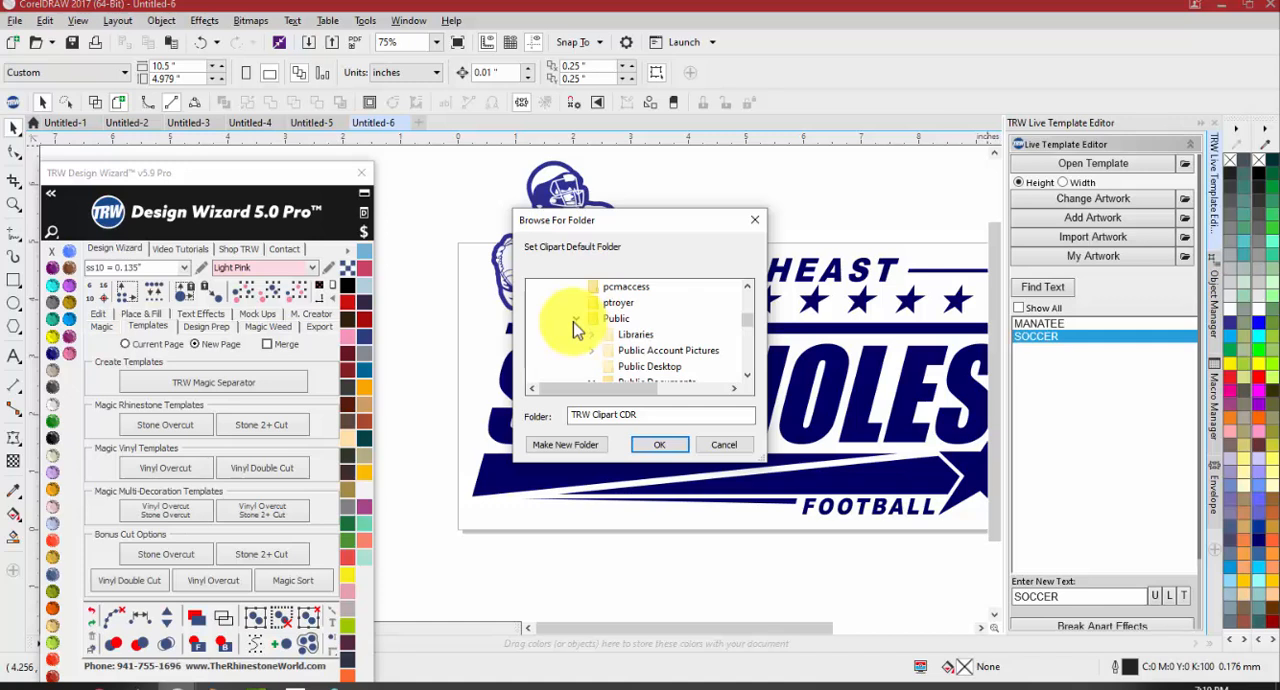
pyautogui.scroll(-5, 590, 334)
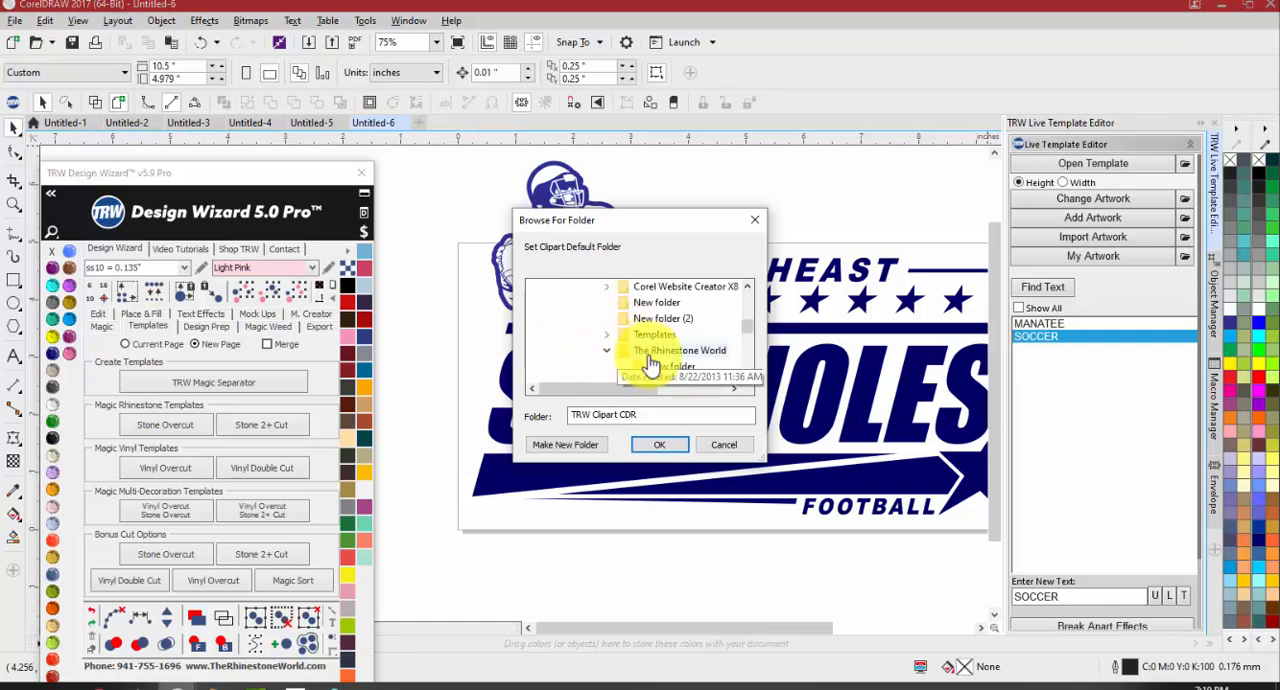
pyautogui.scroll(-3, 645, 350)
pyautogui.scroll(1, 645, 350)
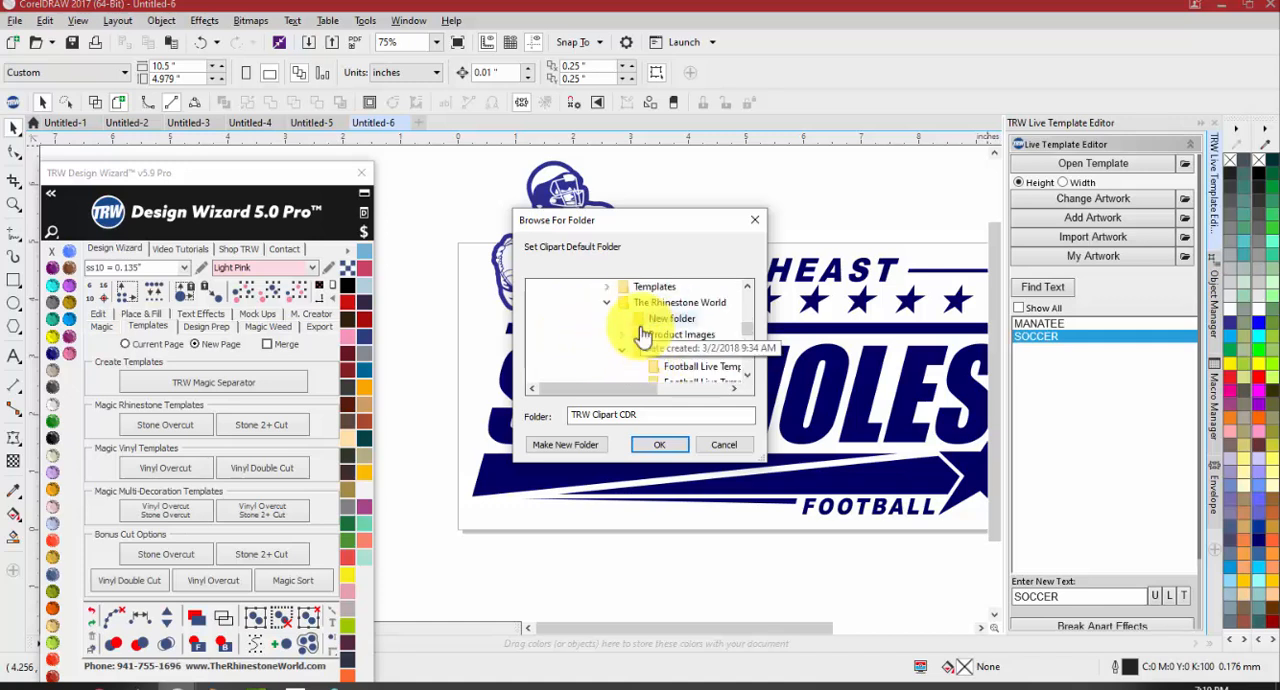
pyautogui.click(672, 350)
pyautogui.scroll(-2, 650, 352)
pyautogui.scroll(-2, 640, 355)
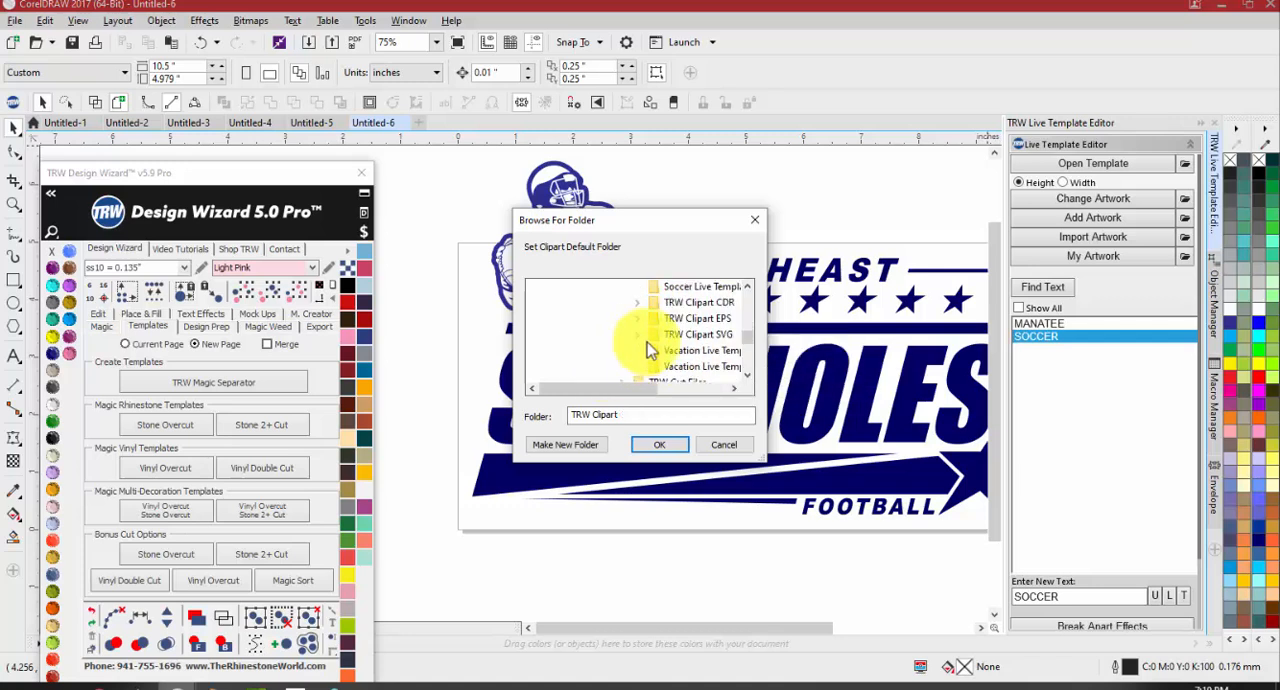
pyautogui.scroll(3, 645, 345)
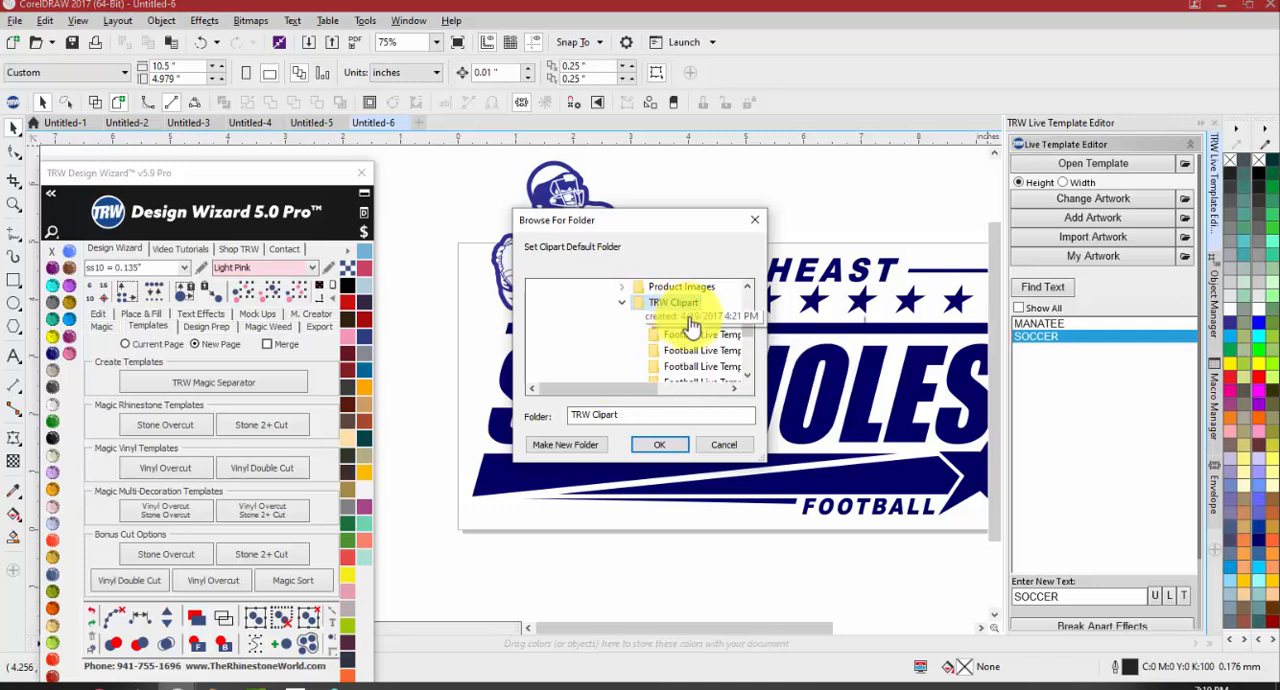
pyautogui.scroll(-2, 675, 330)
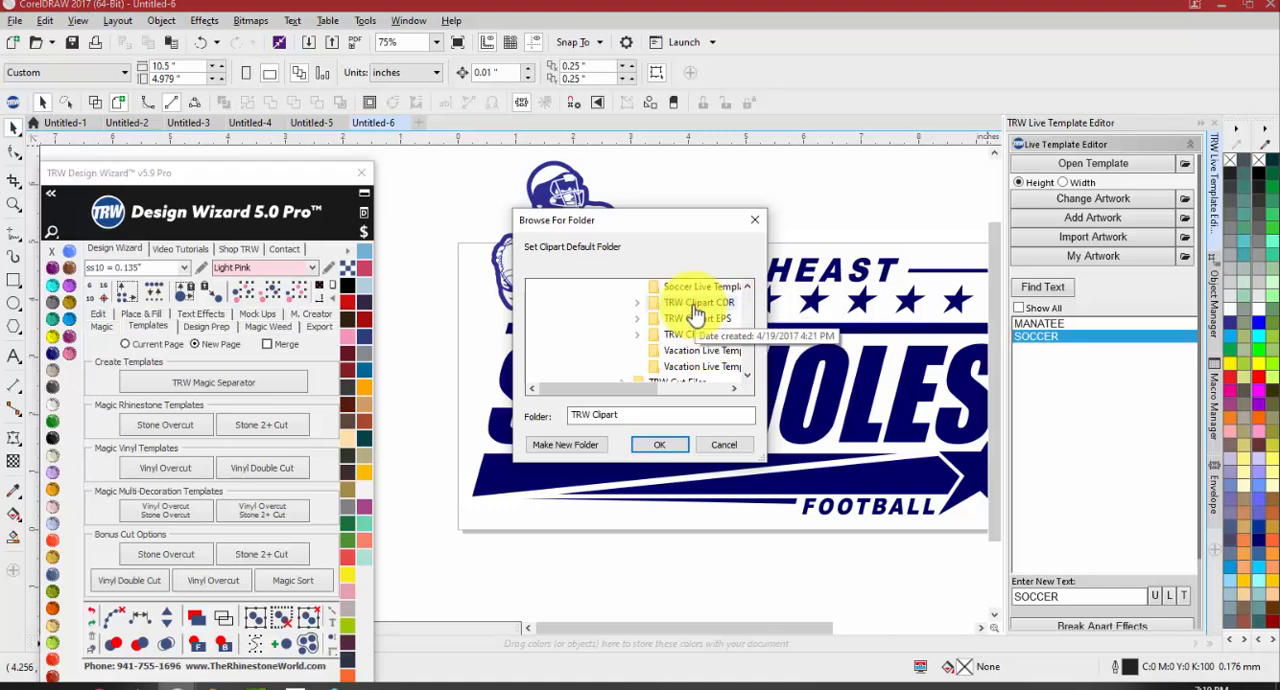
pyautogui.doubleClick(695, 303)
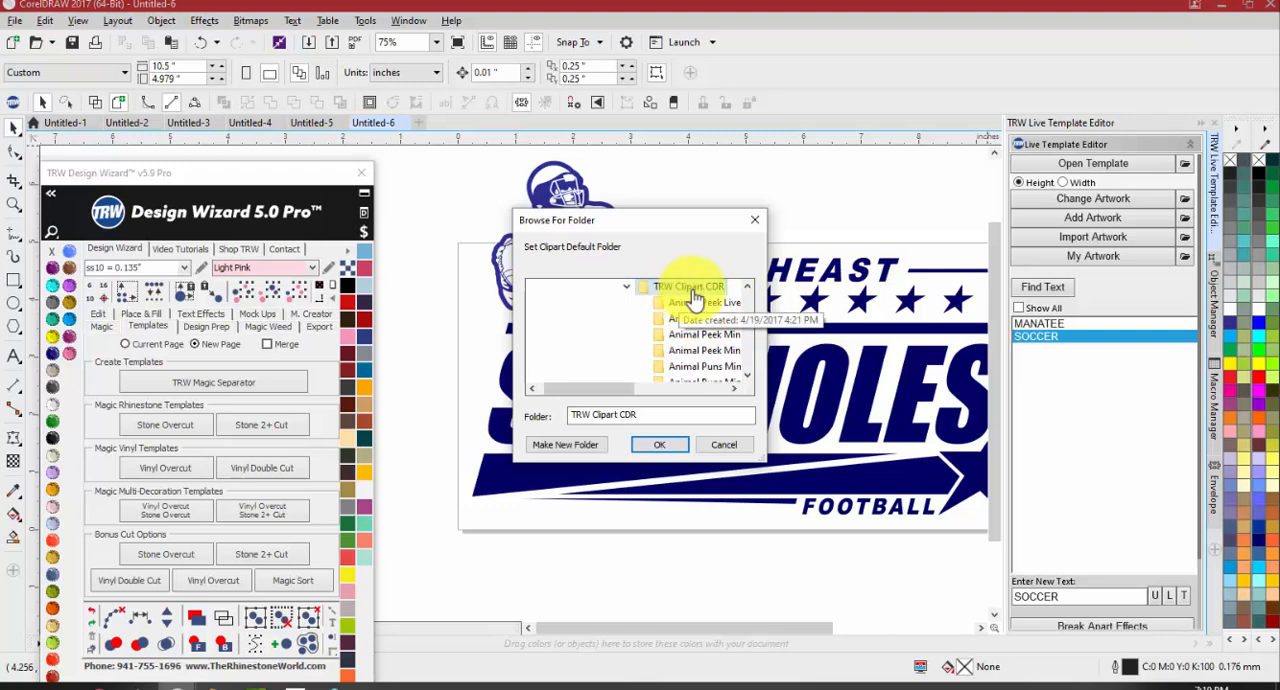
pyautogui.click(655, 447)
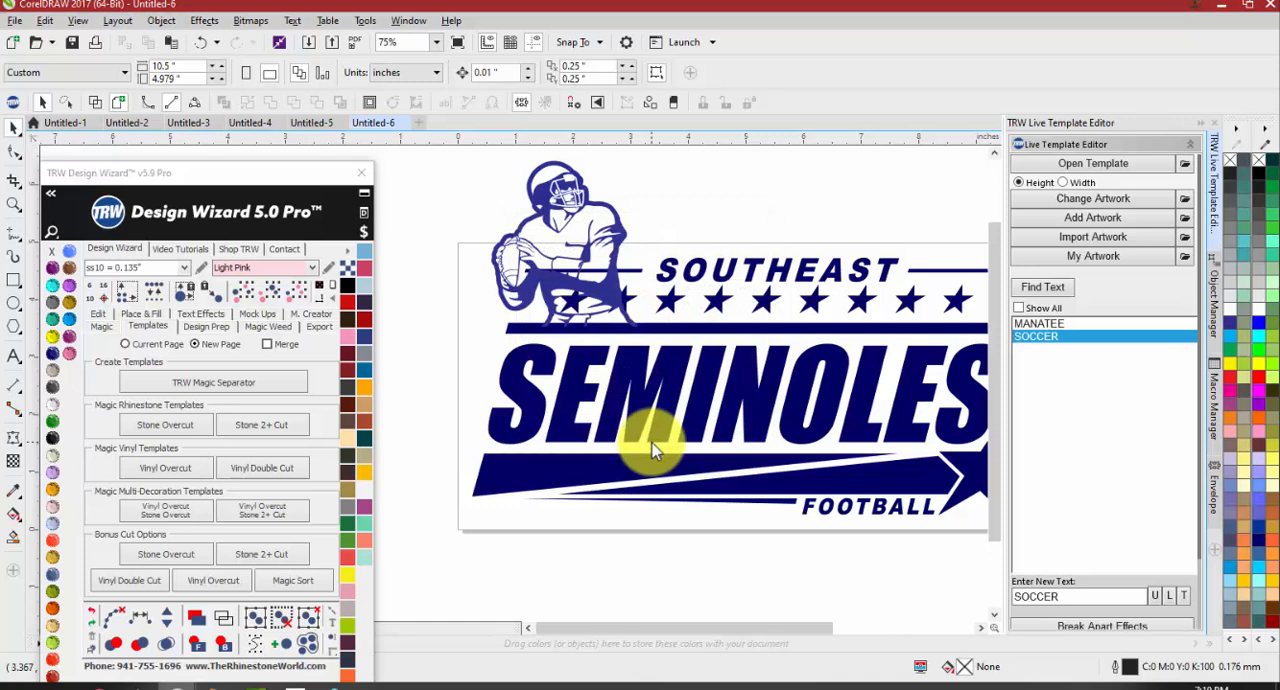
# Browse for artwork to add in the Animal Peek Mini Pack 5 Clipart CDR folder and list its files in Details view
pyautogui.click(1093, 222)
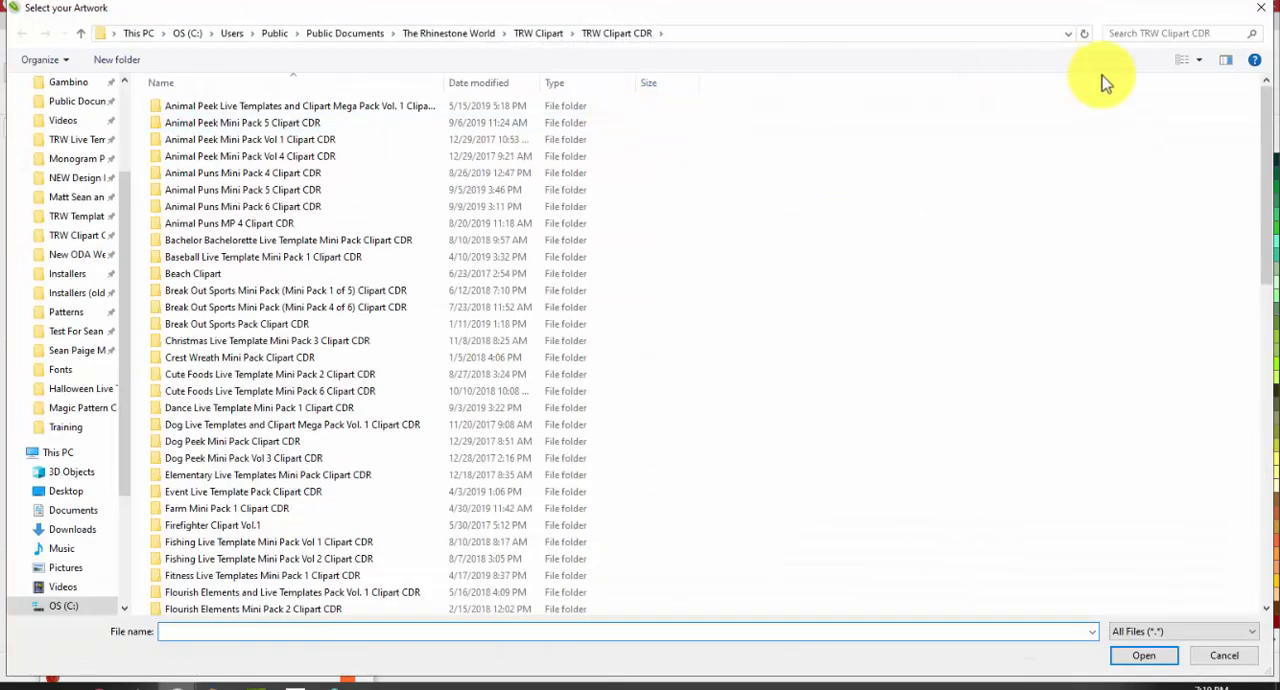
pyautogui.doubleClick(345, 123)
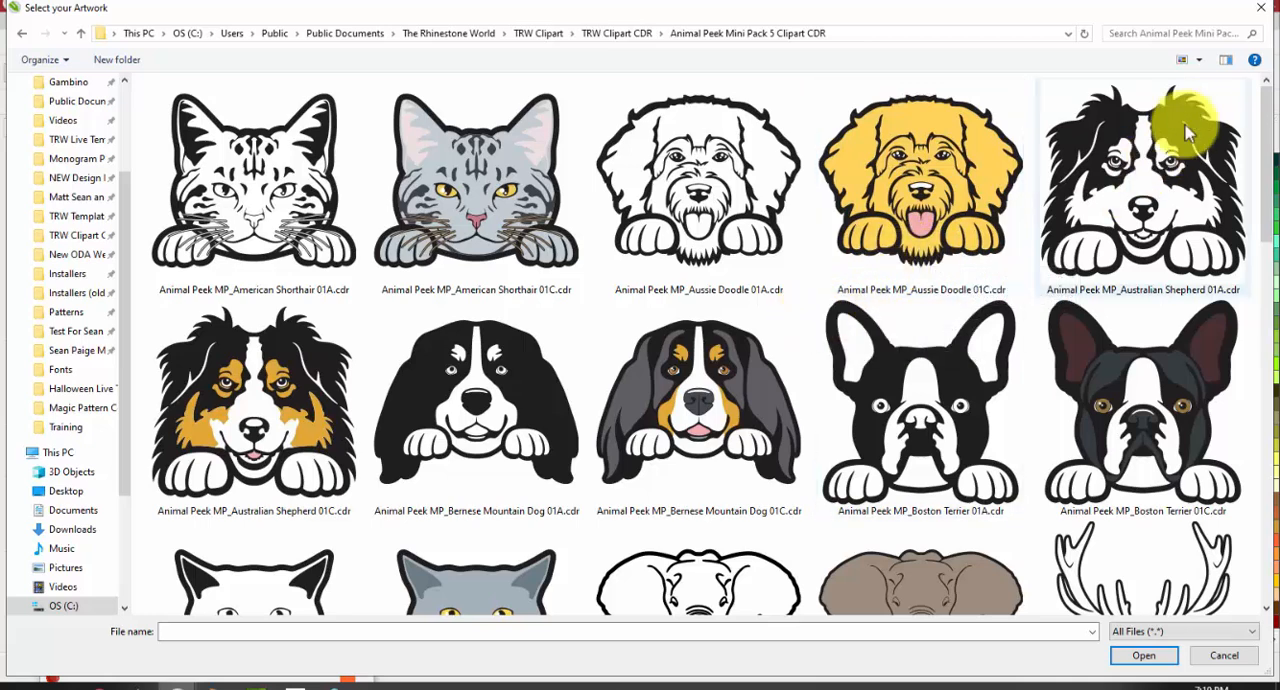
pyautogui.click(1204, 62)
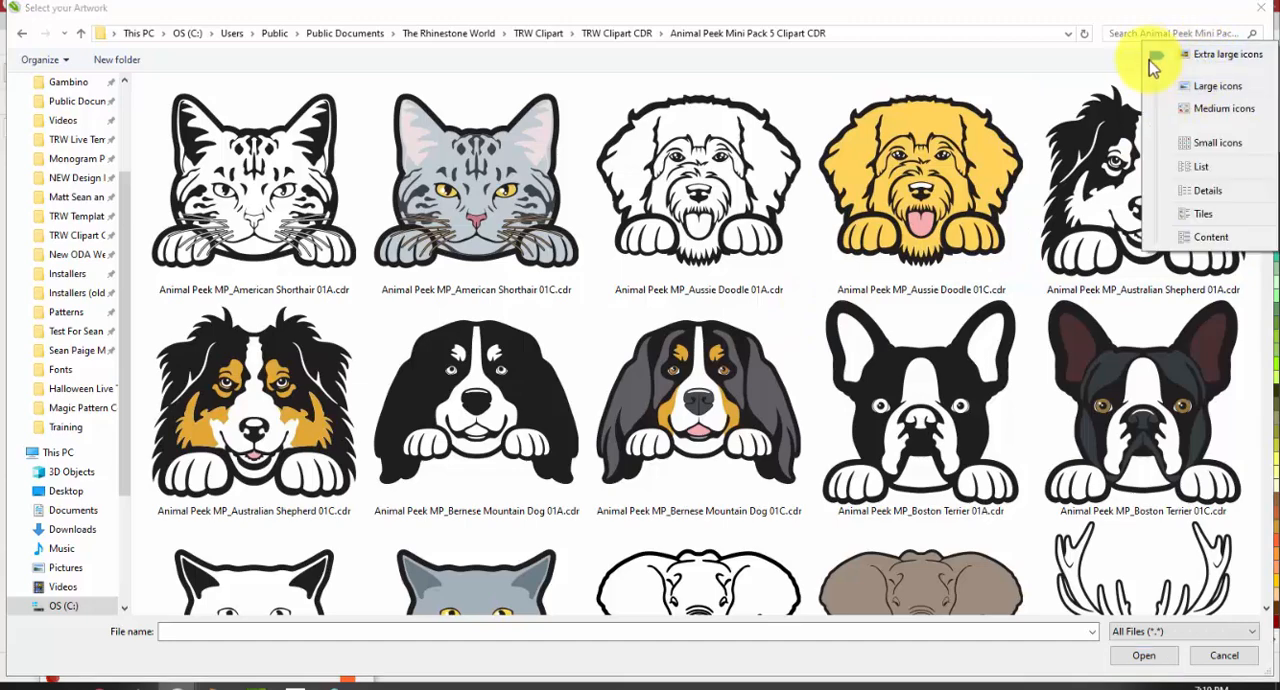
pyautogui.moveTo(1157, 57); pyautogui.dragTo(1165, 207)
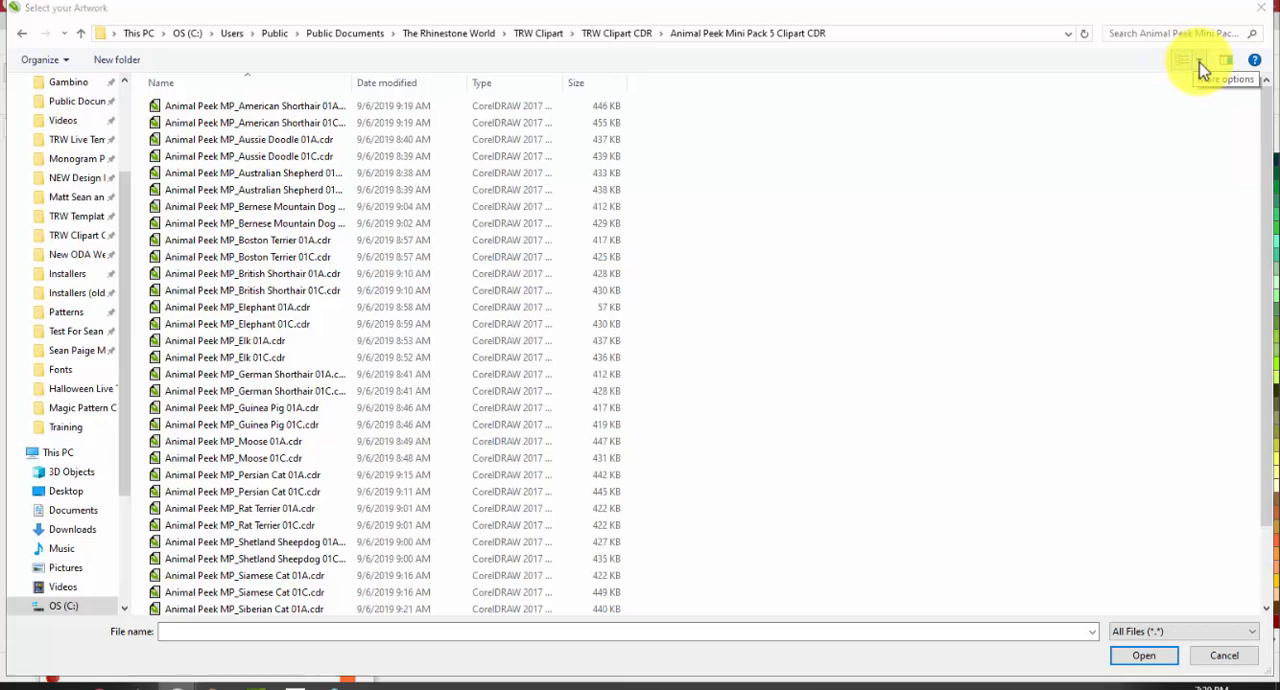
# Show the animal clipart files as extra large icons and look through the previews
pyautogui.click(1201, 63)
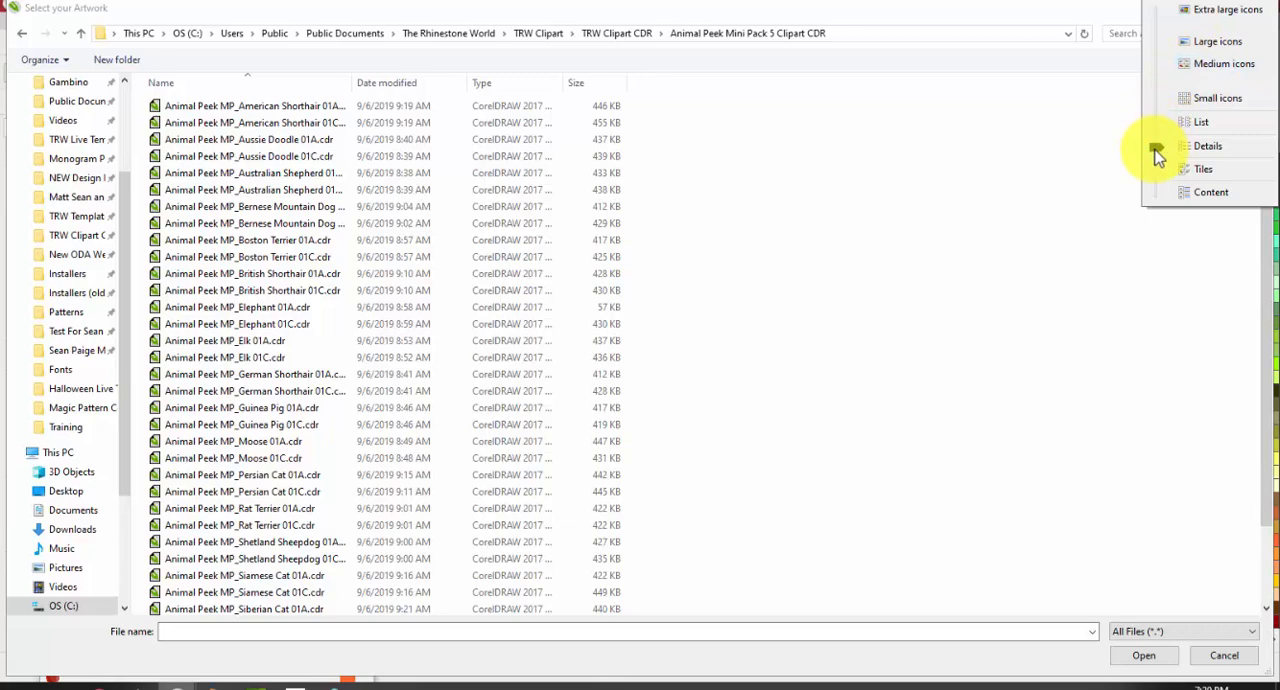
pyautogui.moveTo(1157, 150); pyautogui.dragTo(1158, 10)
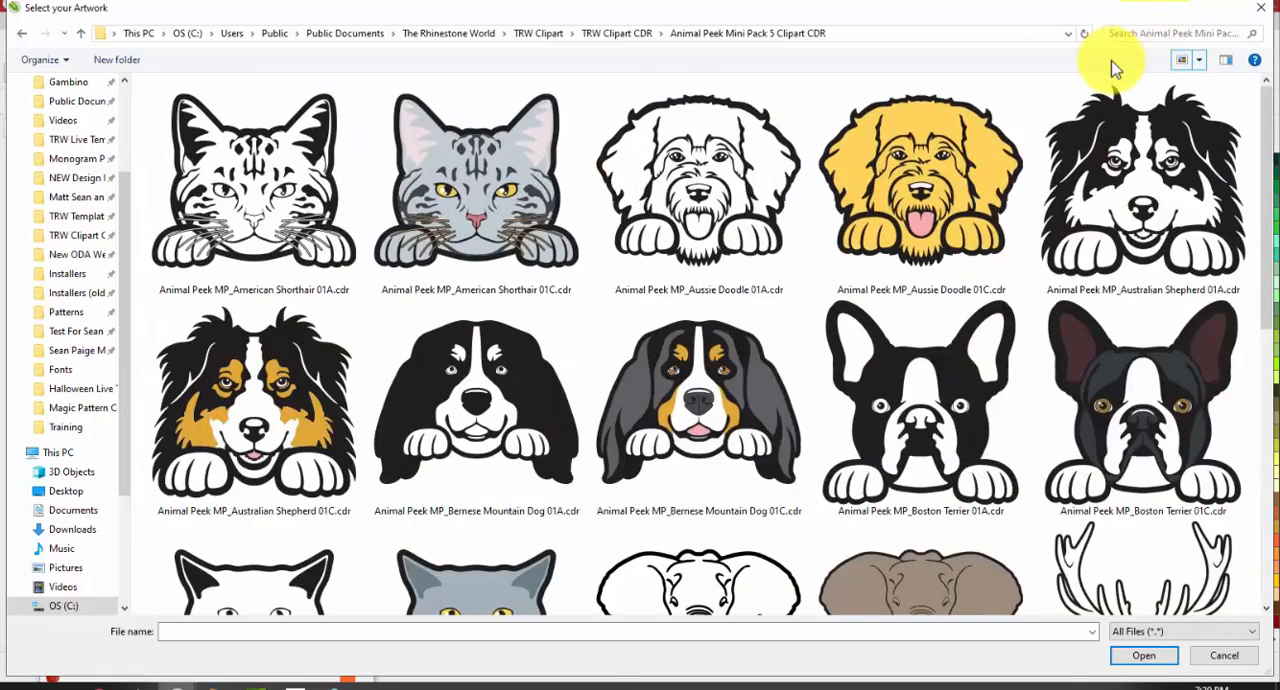
pyautogui.scroll(-5, 686, 458)
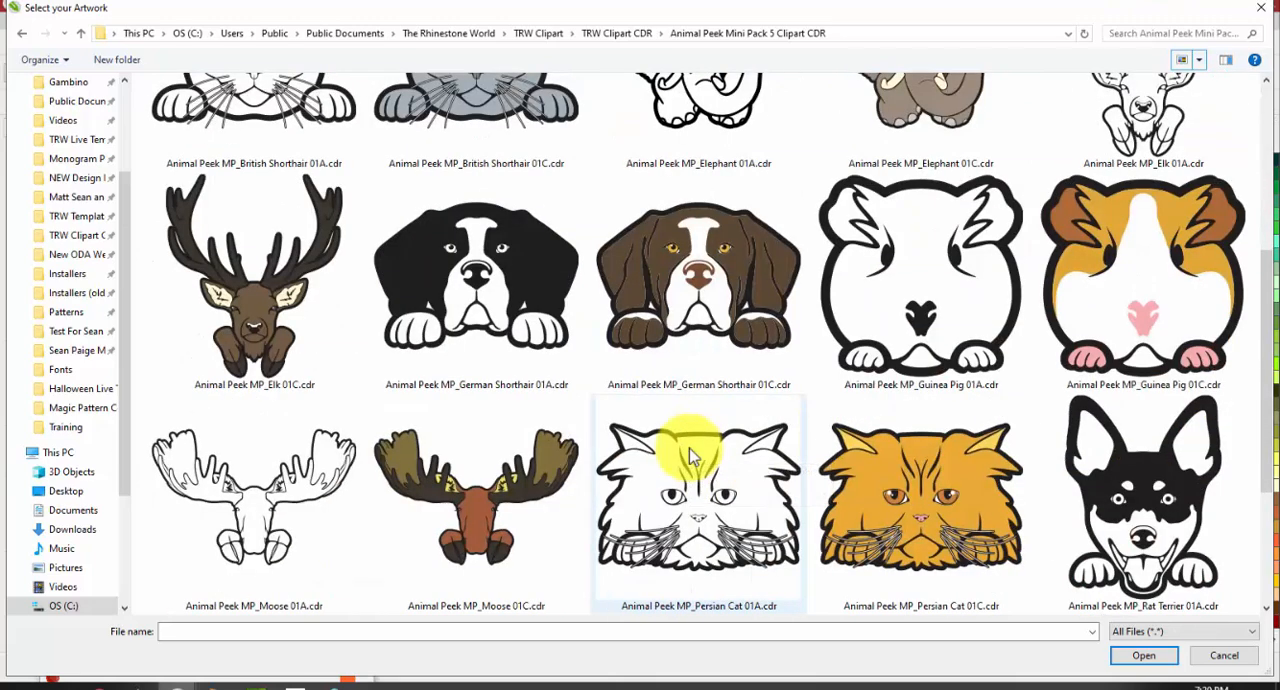
pyautogui.scroll(5, 690, 455)
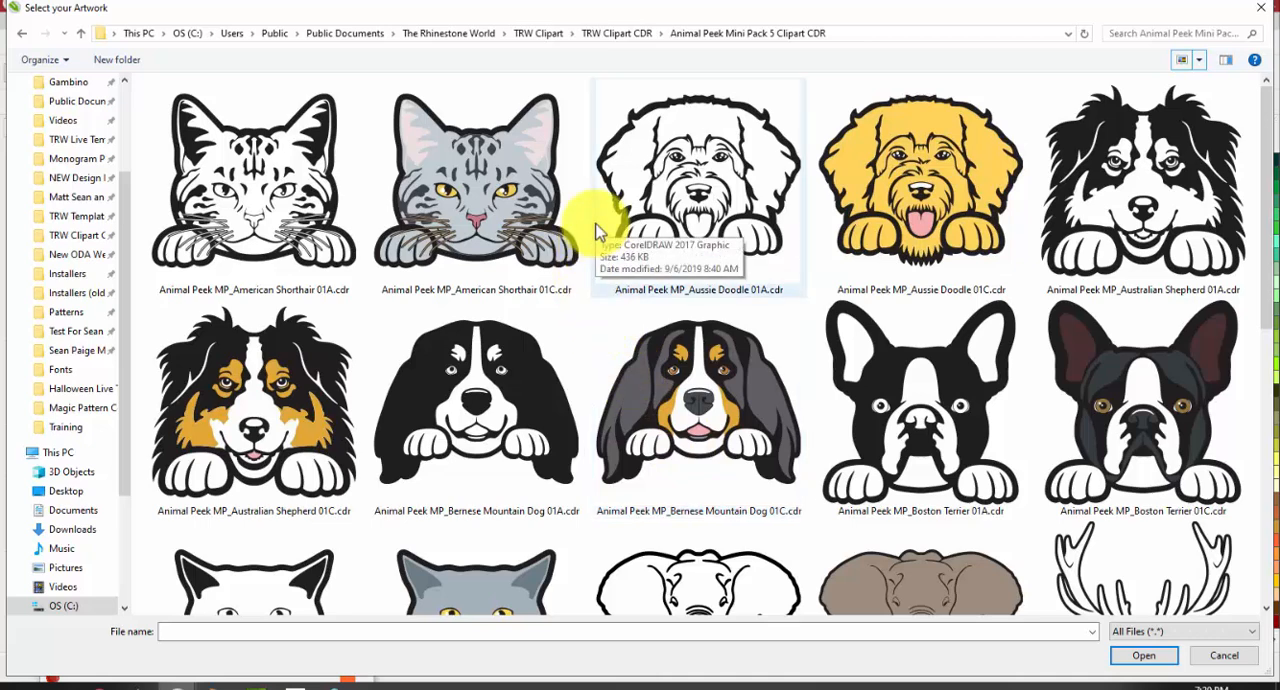
# Step the clipart file view down through Large icons and smaller icons to List, and close the artwork browser without choosing a file
pyautogui.click(1191, 60)
pyautogui.click(1200, 118)
pyautogui.click(1199, 60)
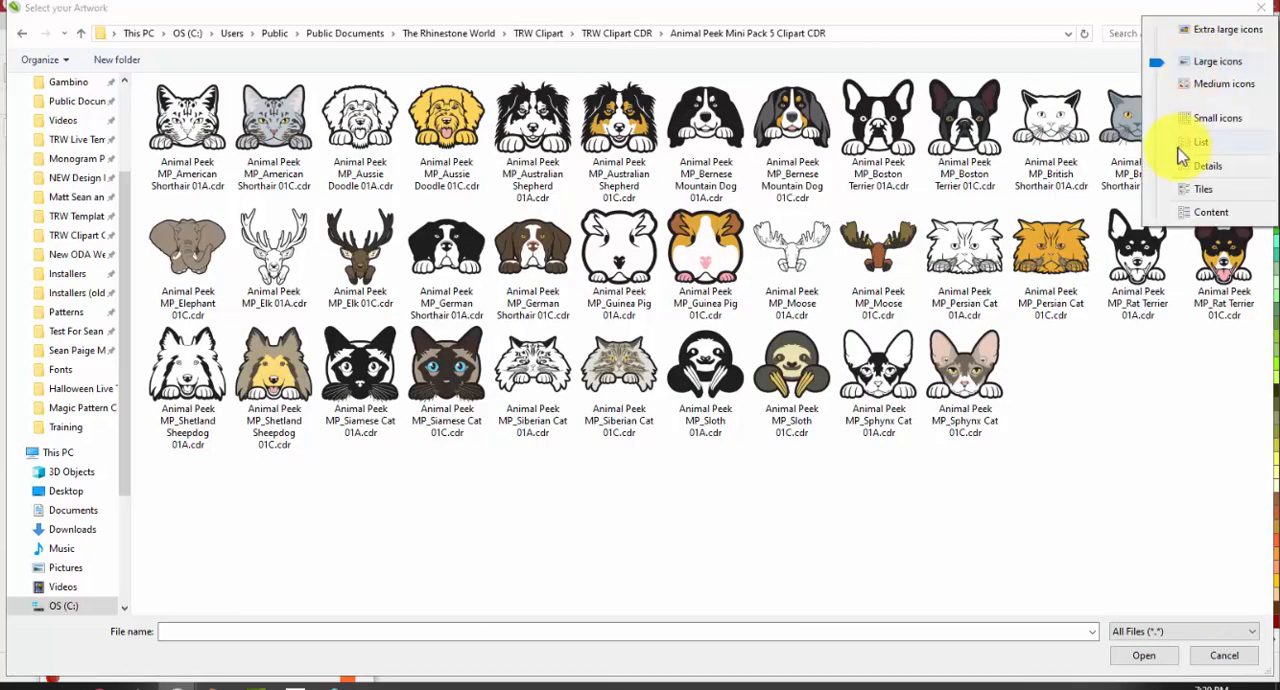
pyautogui.click(1183, 155)
pyautogui.click(1199, 60)
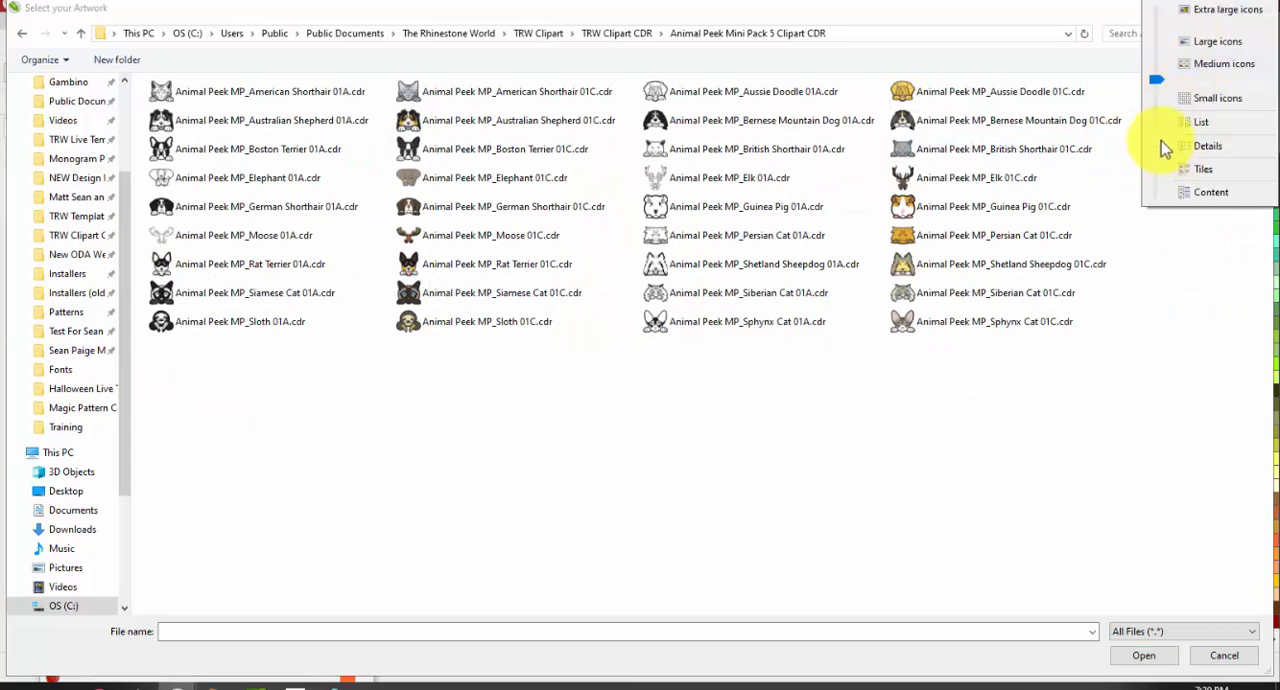
pyautogui.click(1158, 124)
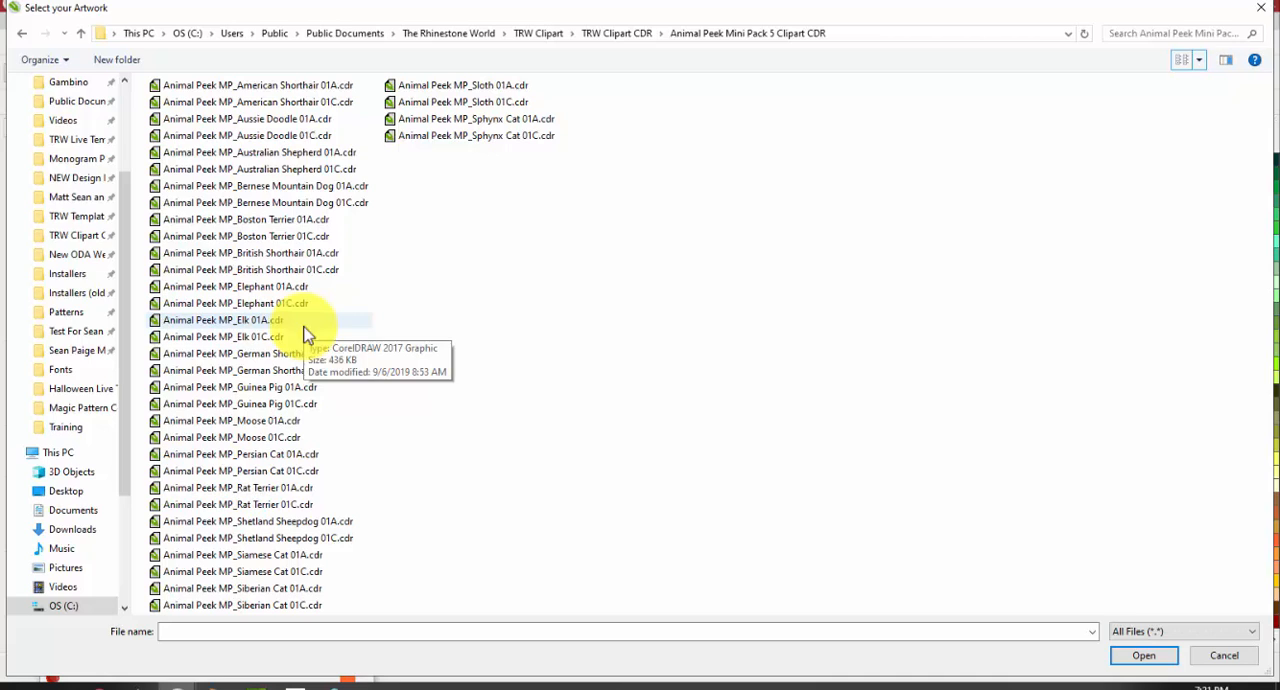
pyautogui.click(1226, 657)
# Browse for a template to open and look through the pack folders inside TRW Templates
pyautogui.click(1118, 166)
pyautogui.scroll(-15, 537, 283)
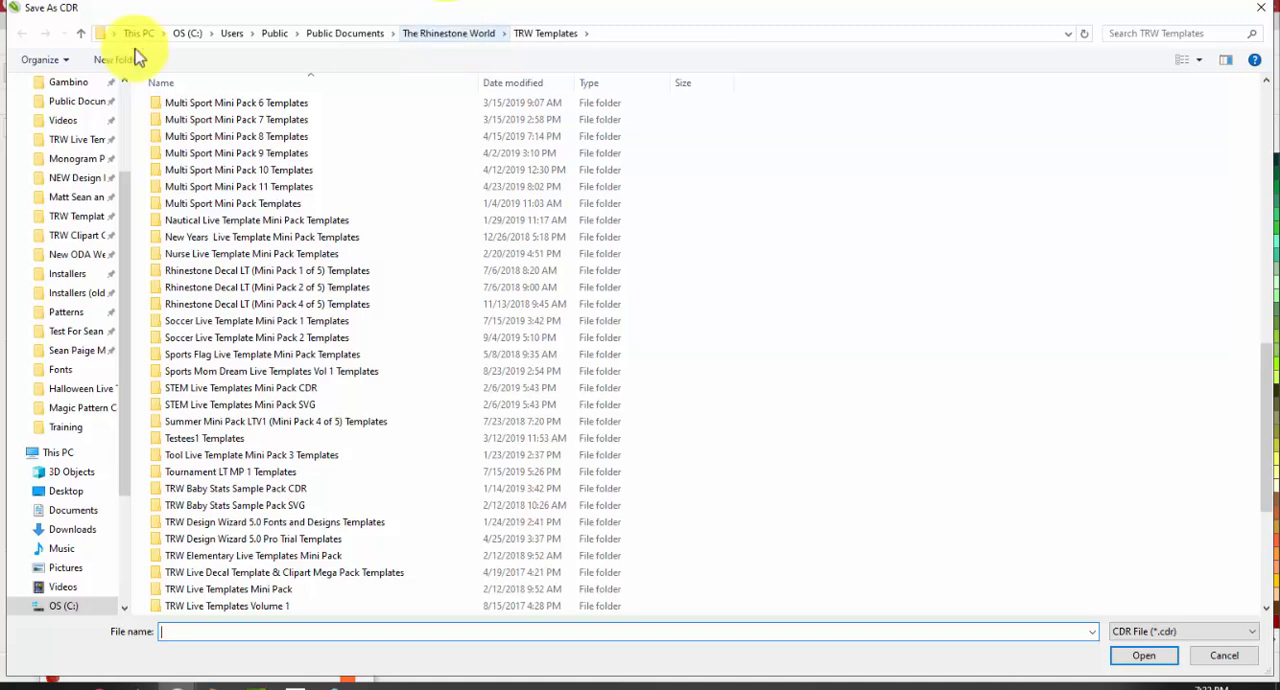
pyautogui.scroll(3, 60, 160)
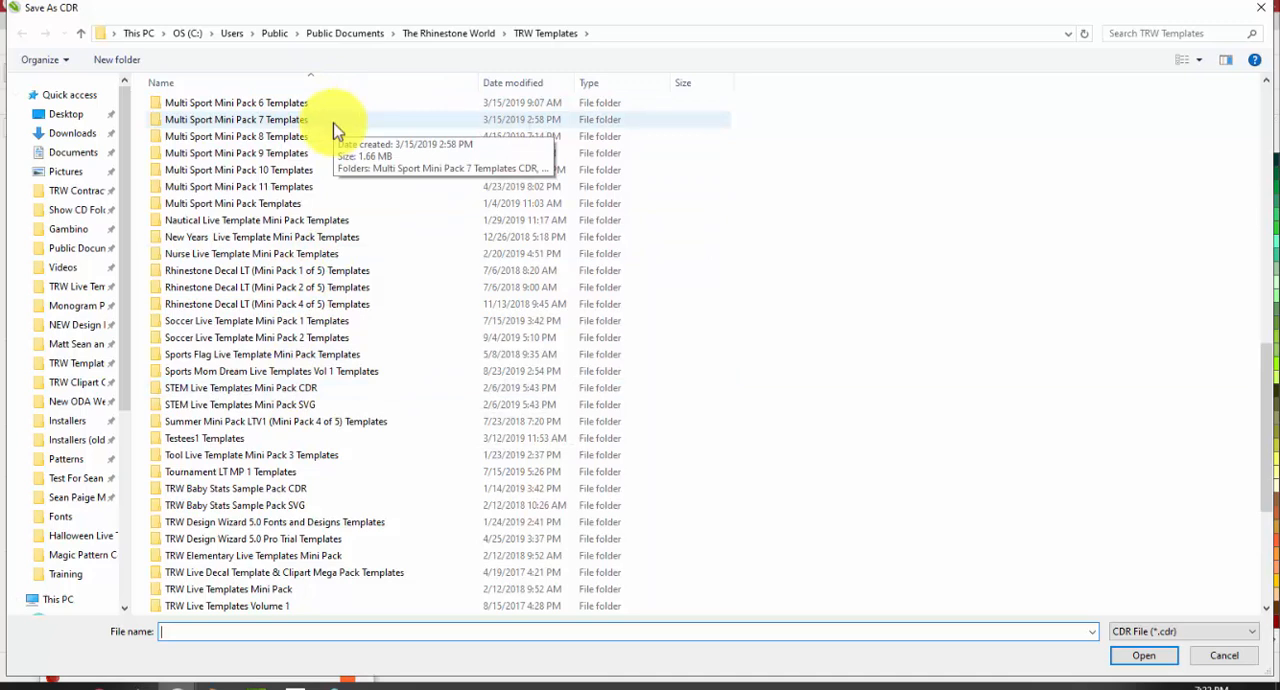
pyautogui.scroll(-5, 350, 229)
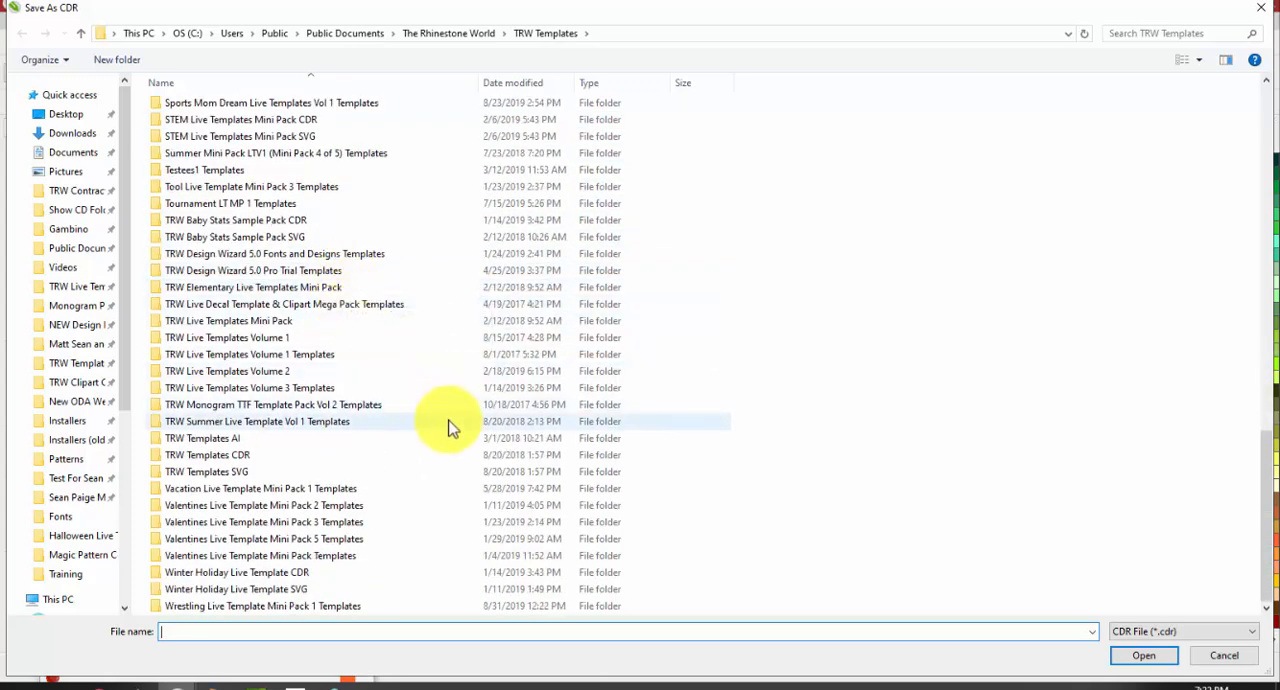
pyautogui.scroll(6, 440, 422)
pyautogui.scroll(15, 410, 362)
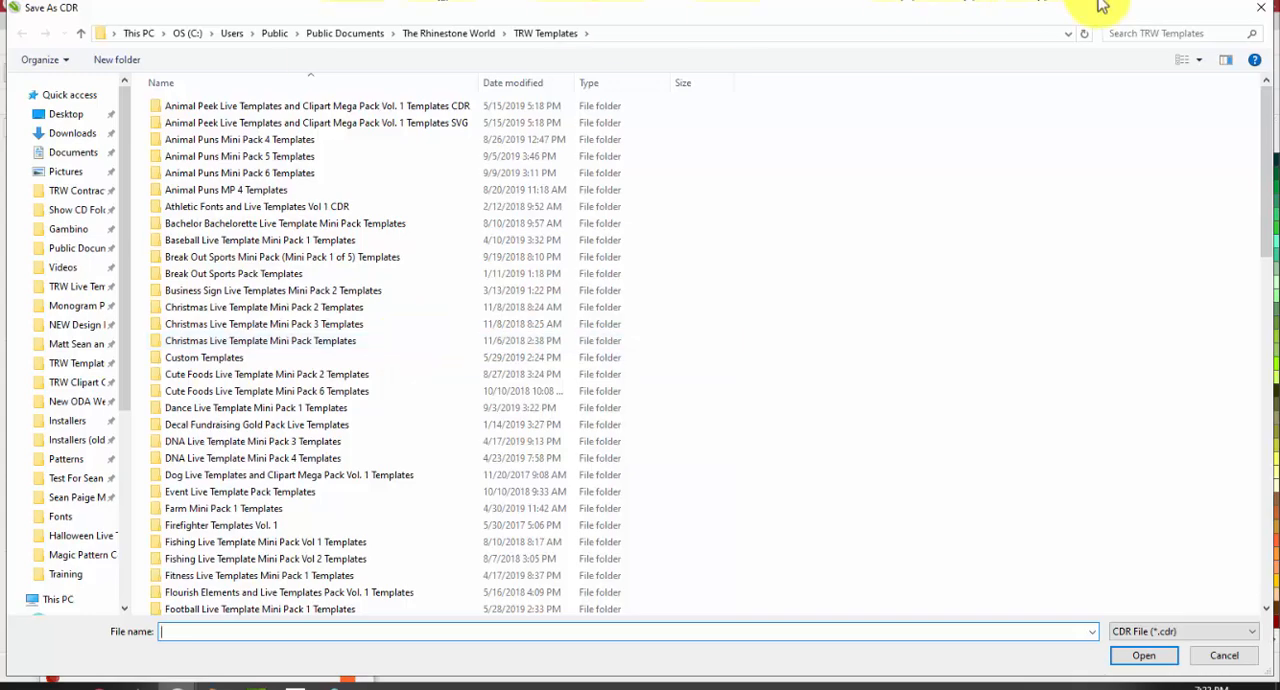
# Switch to The Rhinestone World website in Chrome and open the shop's Designs category
pyautogui.moveTo(1279, 30); pyautogui.dragTo(460, 1)
pyautogui.scroll(-5, 800, 300)
pyautogui.scroll(2, 800, 315)
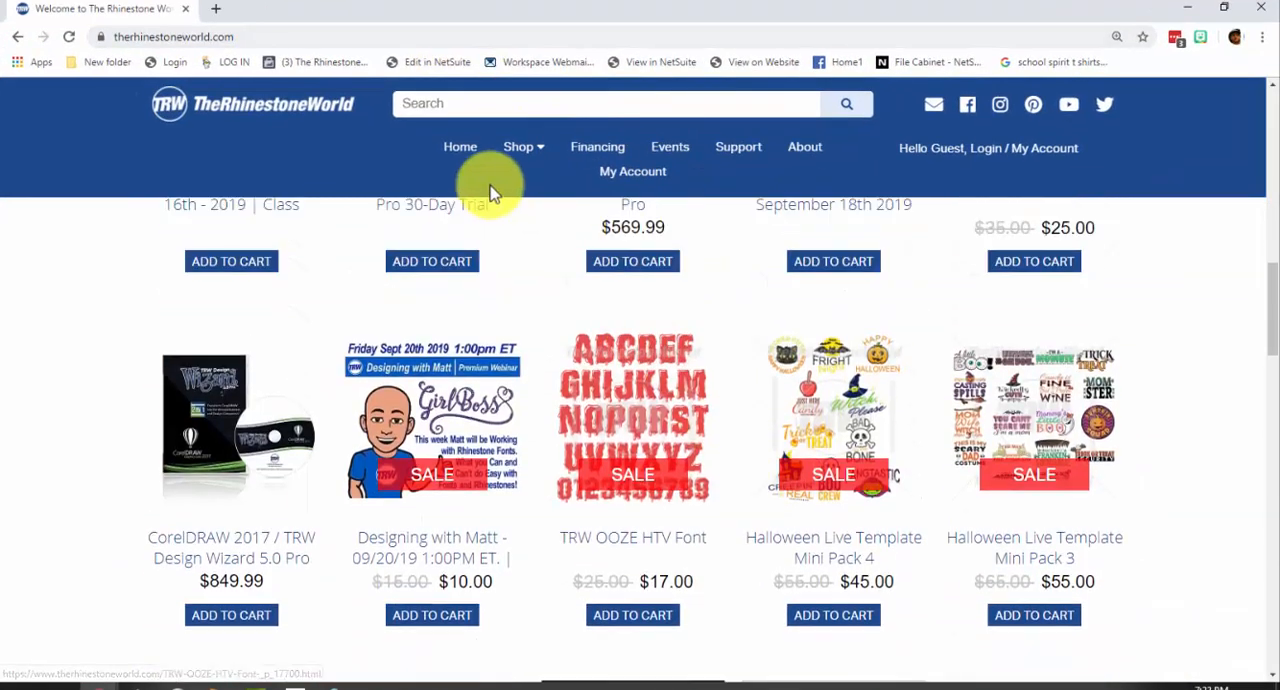
pyautogui.moveTo(529, 157)
pyautogui.click(557, 258)
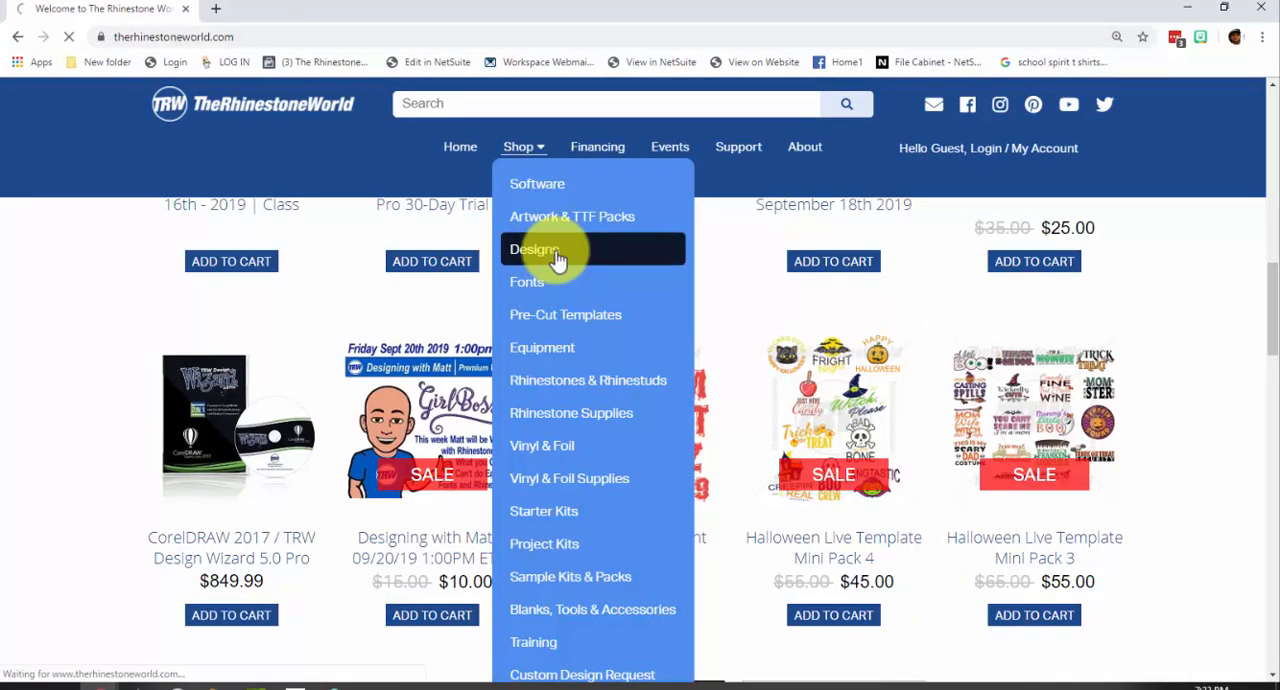
# Look through the featured designs and open the Happy Halloween 2 Rhinestone Design product page
pyautogui.scroll(-5, 572, 270)
pyautogui.scroll(4, 560, 278)
pyautogui.scroll(1, 450, 360)
pyautogui.scroll(-3, 343, 457)
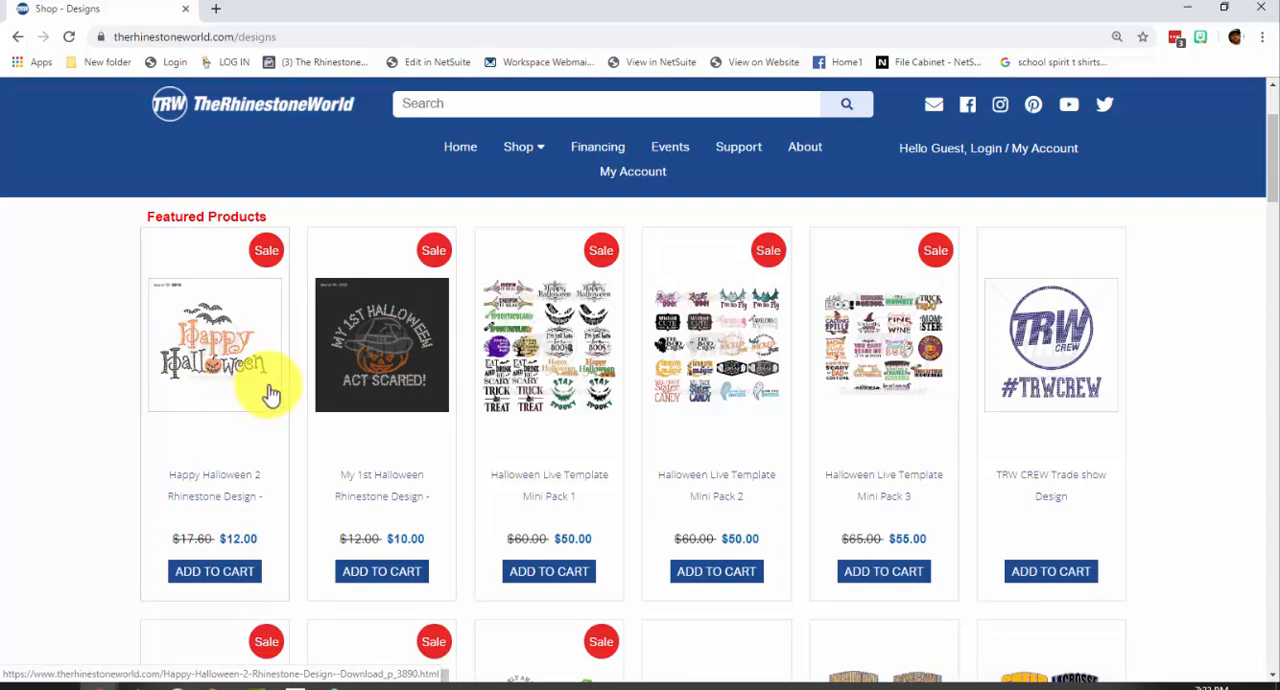
pyautogui.click(220, 380)
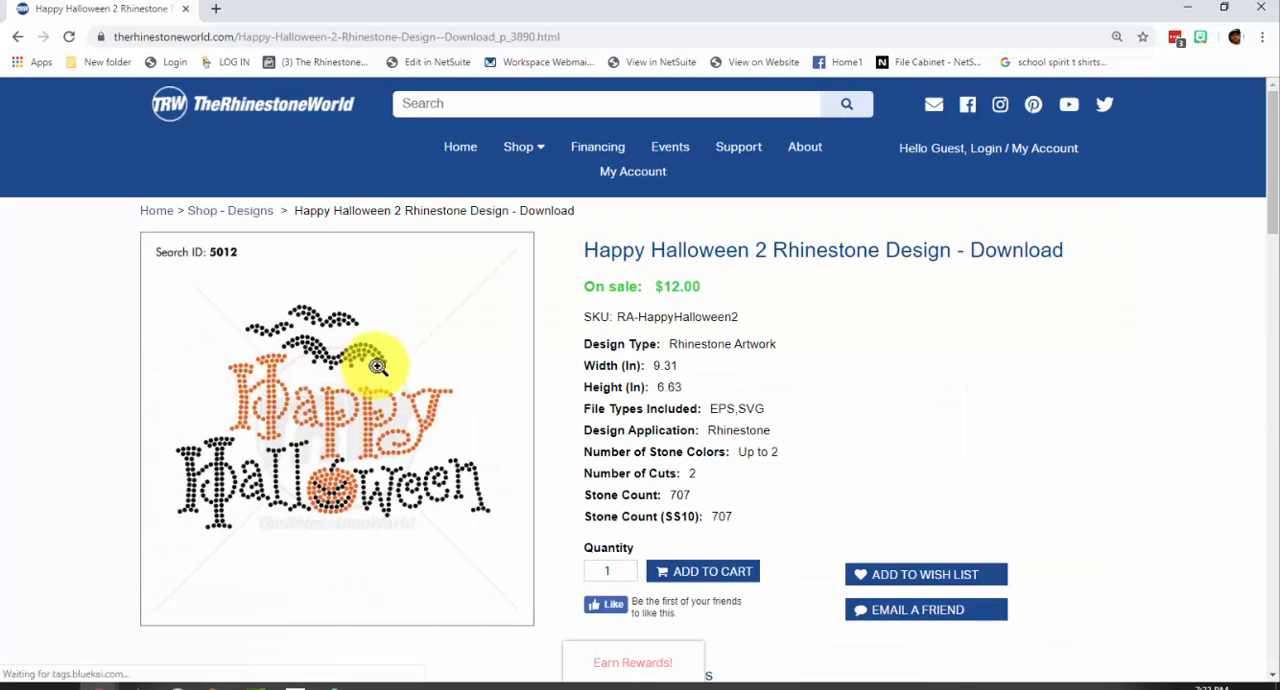
# Bring up the eProducts file paths of Happy Halloween 2 Rhinestone Design - Download in the 3dcart store admin
pyautogui.moveTo(417, 10); pyautogui.dragTo(494, 20)
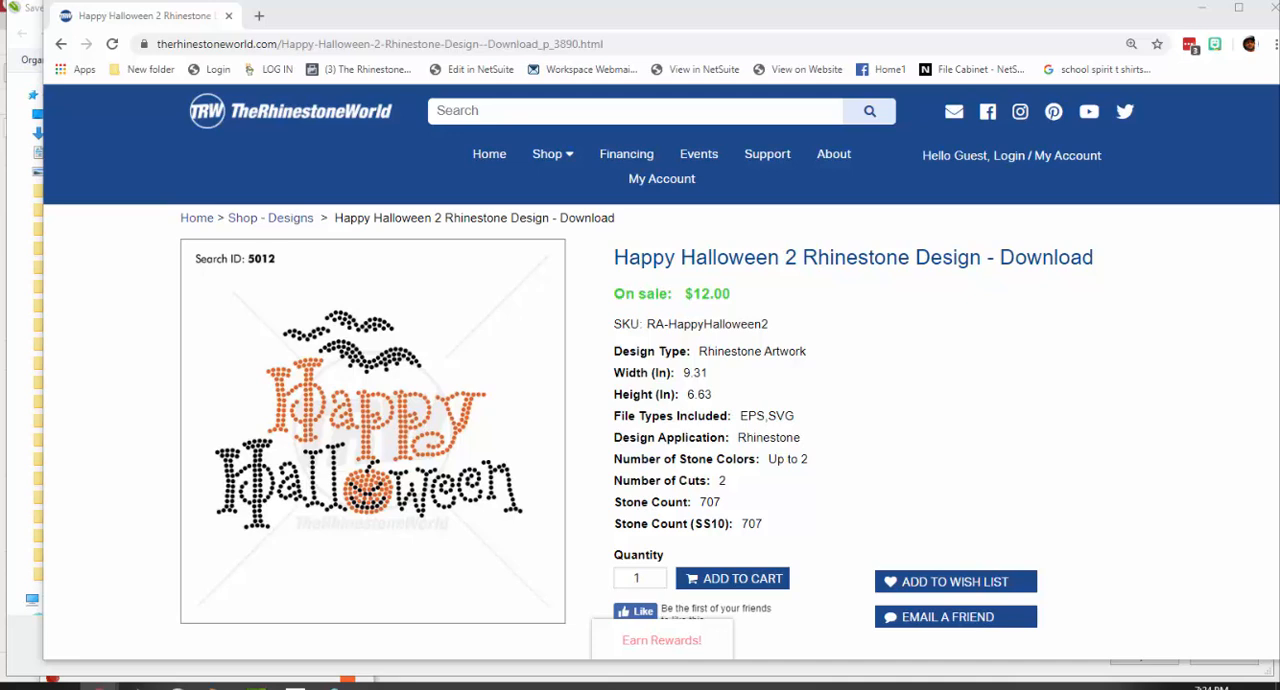
pyautogui.moveTo(1279, 120)
pyautogui.mouseDown()
pyautogui.moveTo(922, 57)
pyautogui.moveTo(1209, 66)
pyautogui.moveTo(1279, 124)
pyautogui.mouseUp()
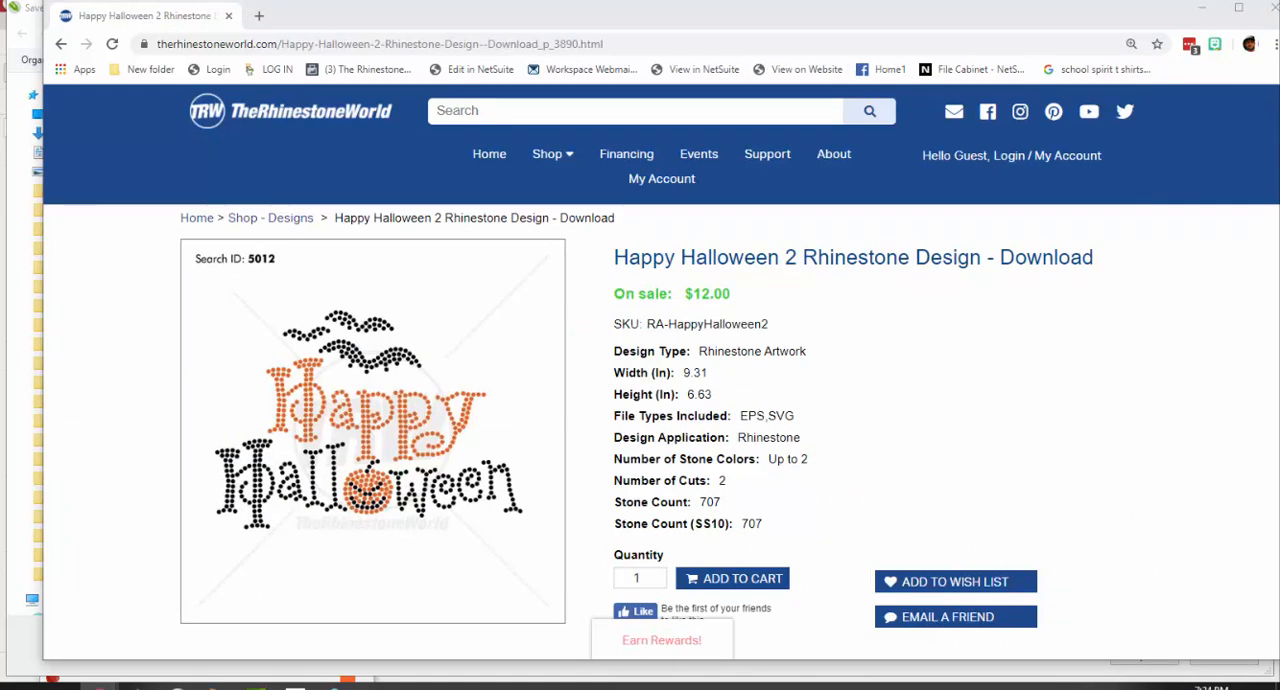
pyautogui.moveTo(1279, 100); pyautogui.dragTo(1279, 20)
pyautogui.moveTo(1279, 40); pyautogui.dragTo(680, 34)
pyautogui.scroll(-2, 360, 594)
pyautogui.scroll(2, 346, 471)
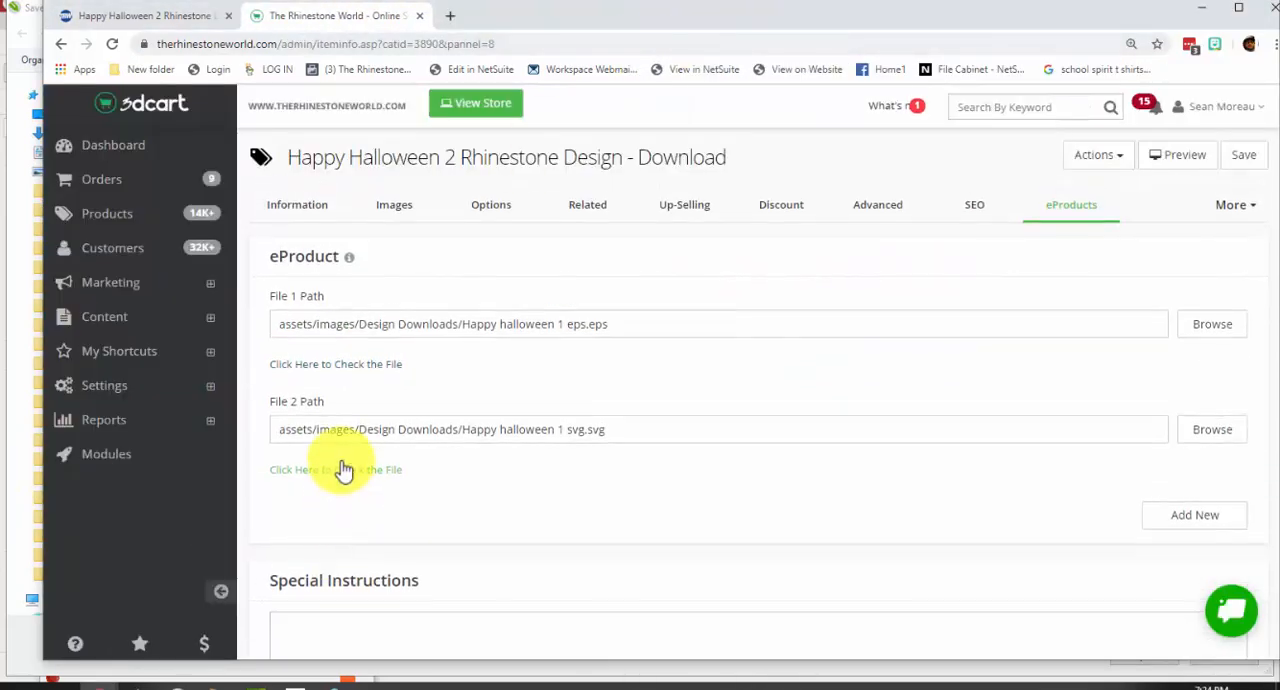
# Download the product's EPS file and open it in CorelDRAW, dismissing the template browser without choosing a file
pyautogui.click(338, 366)
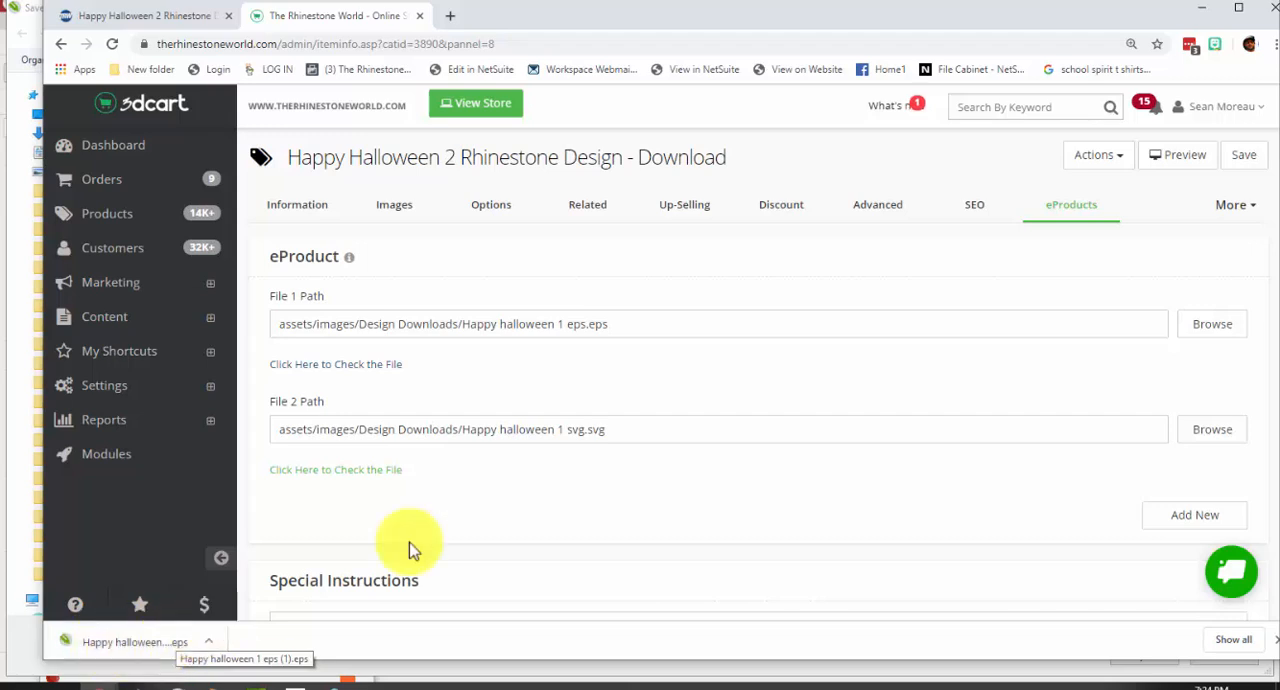
pyautogui.click(163, 652)
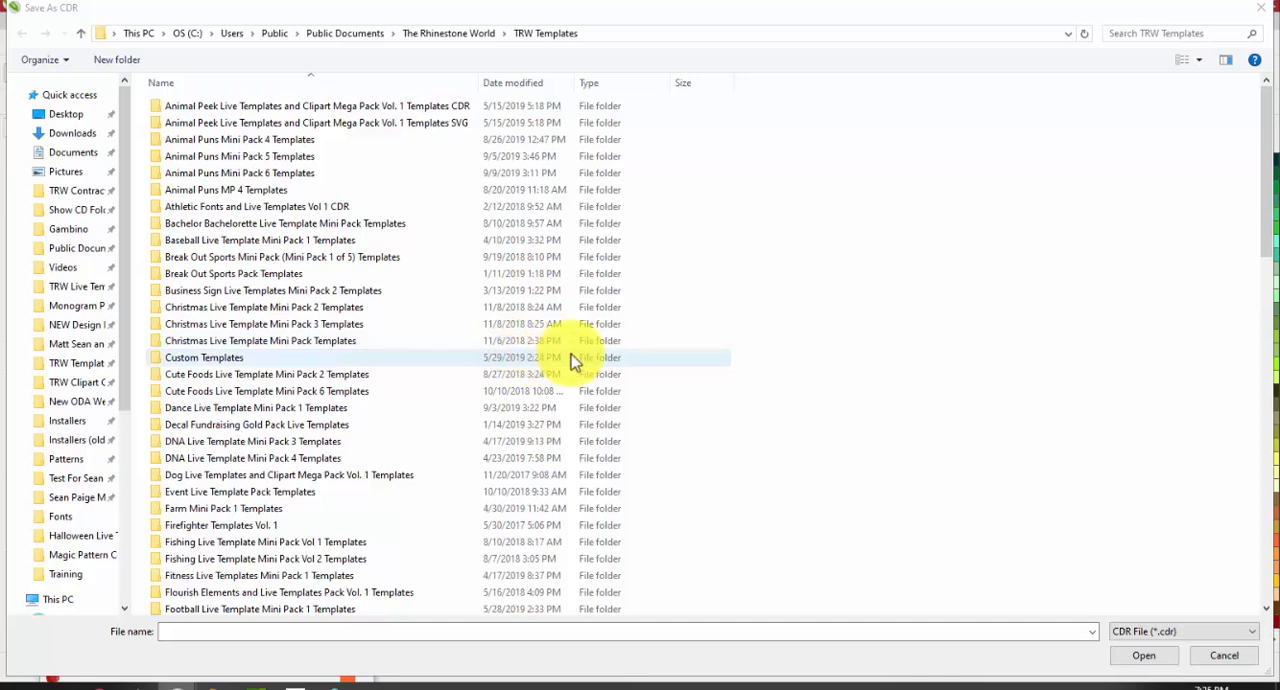
pyautogui.click(1256, 9)
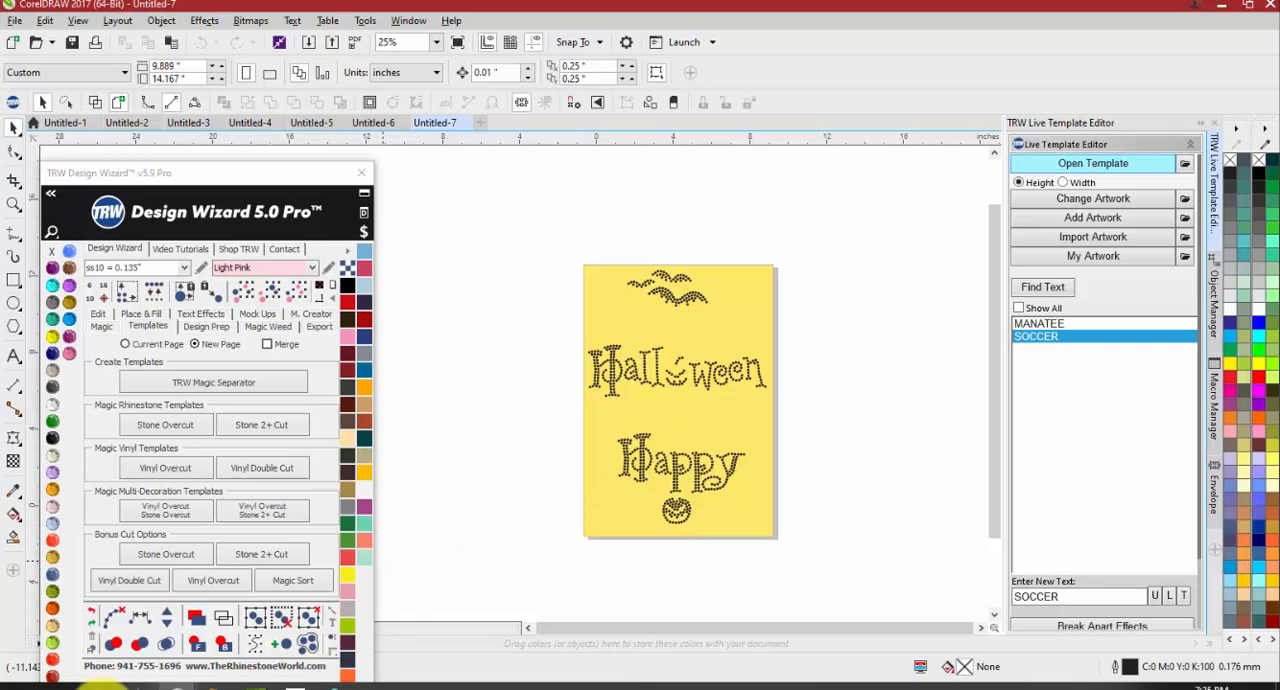
# Switch to the Downloads folder in File Explorer and copy the file Happy halloween 1 eps (1).eps
pyautogui.moveTo(100, 685)
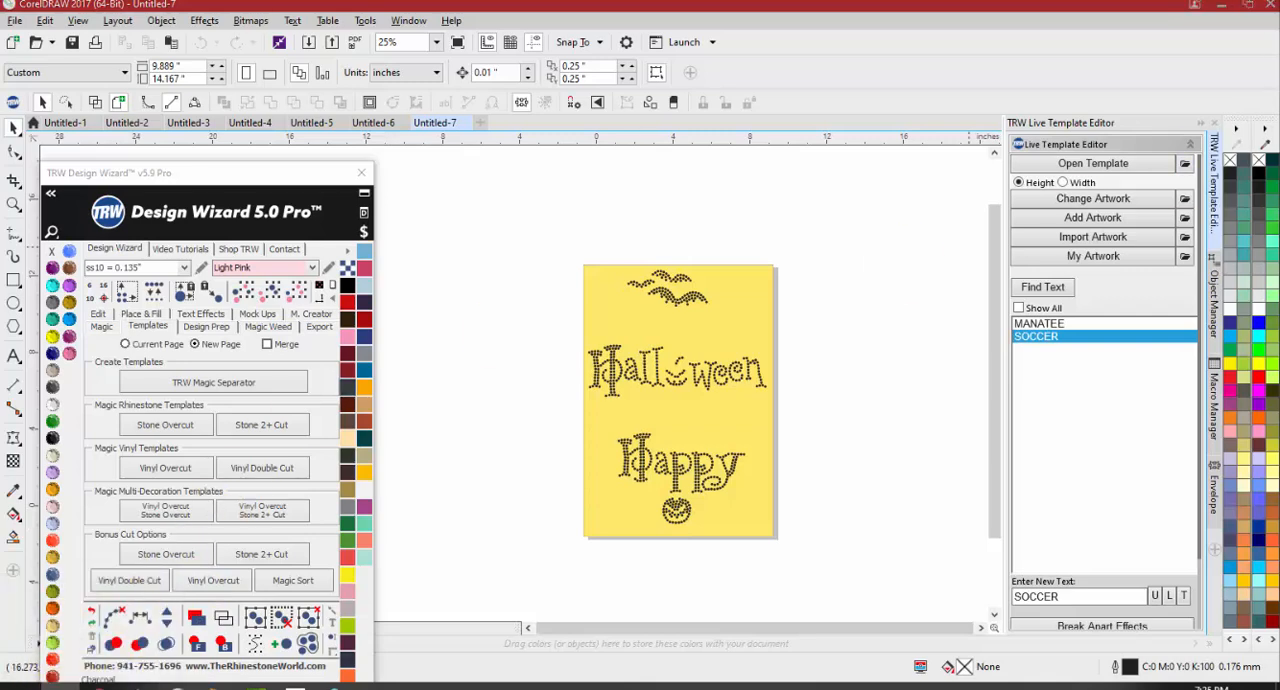
pyautogui.moveTo(1279, 215); pyautogui.dragTo(1193, 89)
pyautogui.click(962, 528)
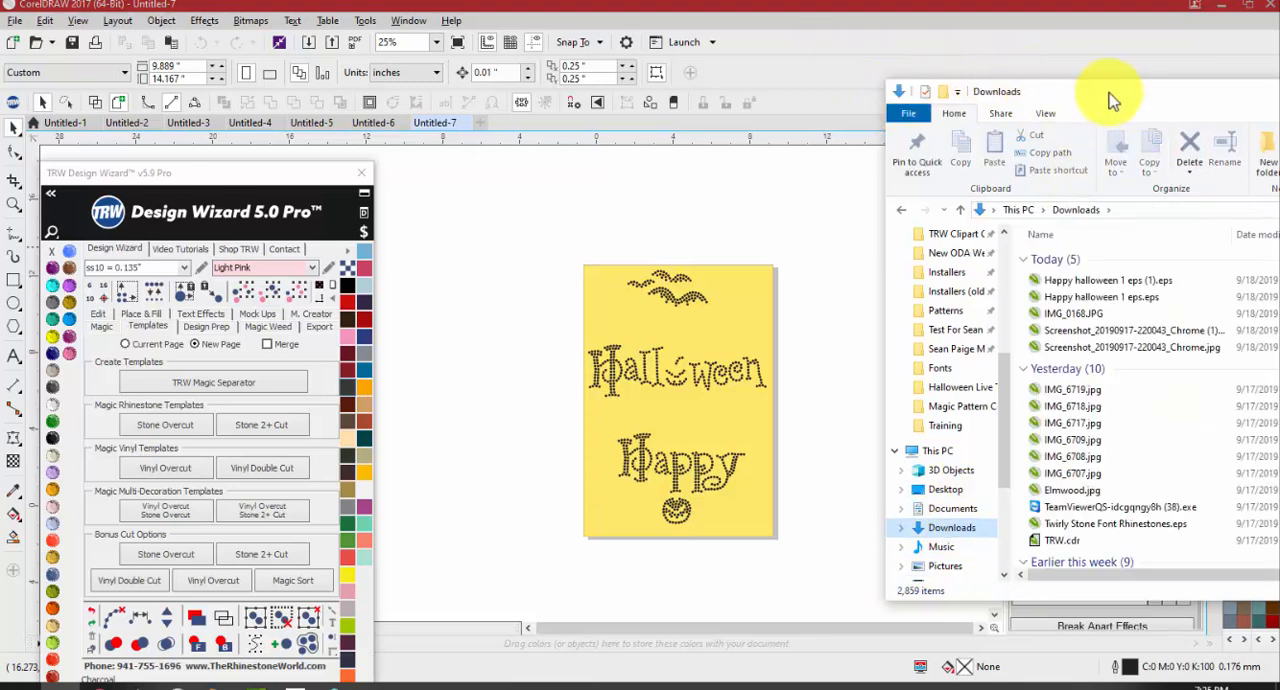
pyautogui.moveTo(1117, 96); pyautogui.dragTo(792, 42)
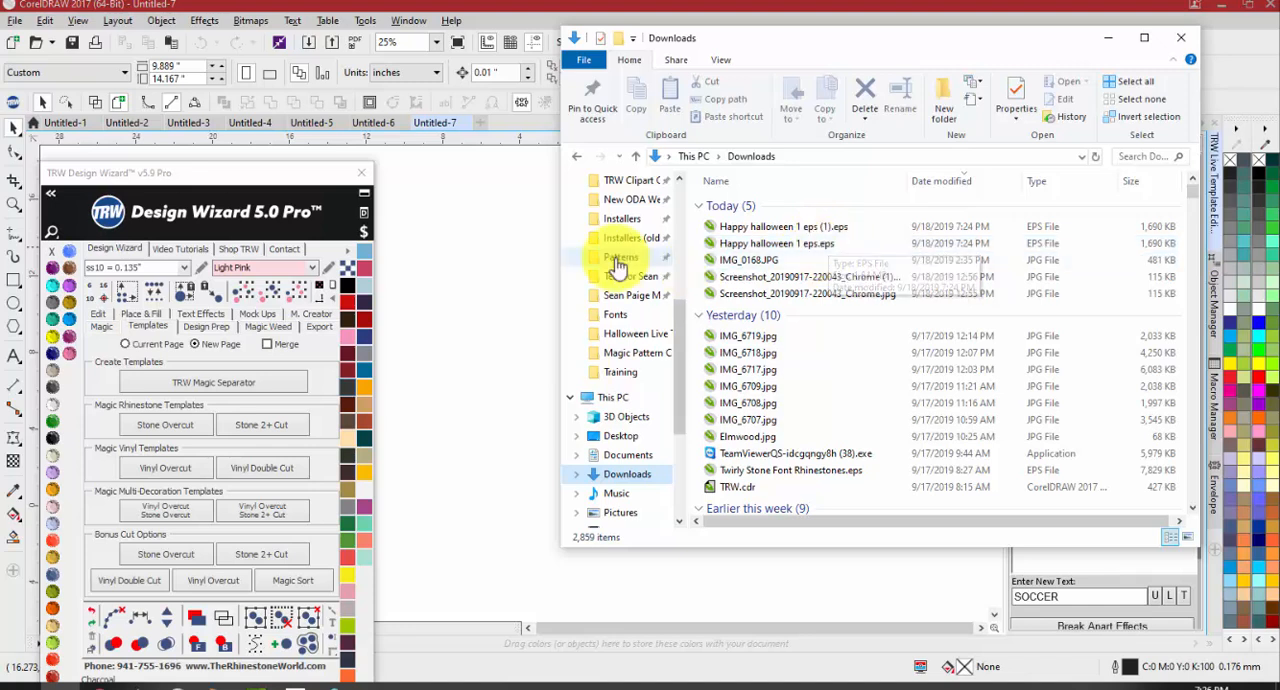
pyautogui.scroll(3, 615, 266)
pyautogui.scroll(3, 622, 268)
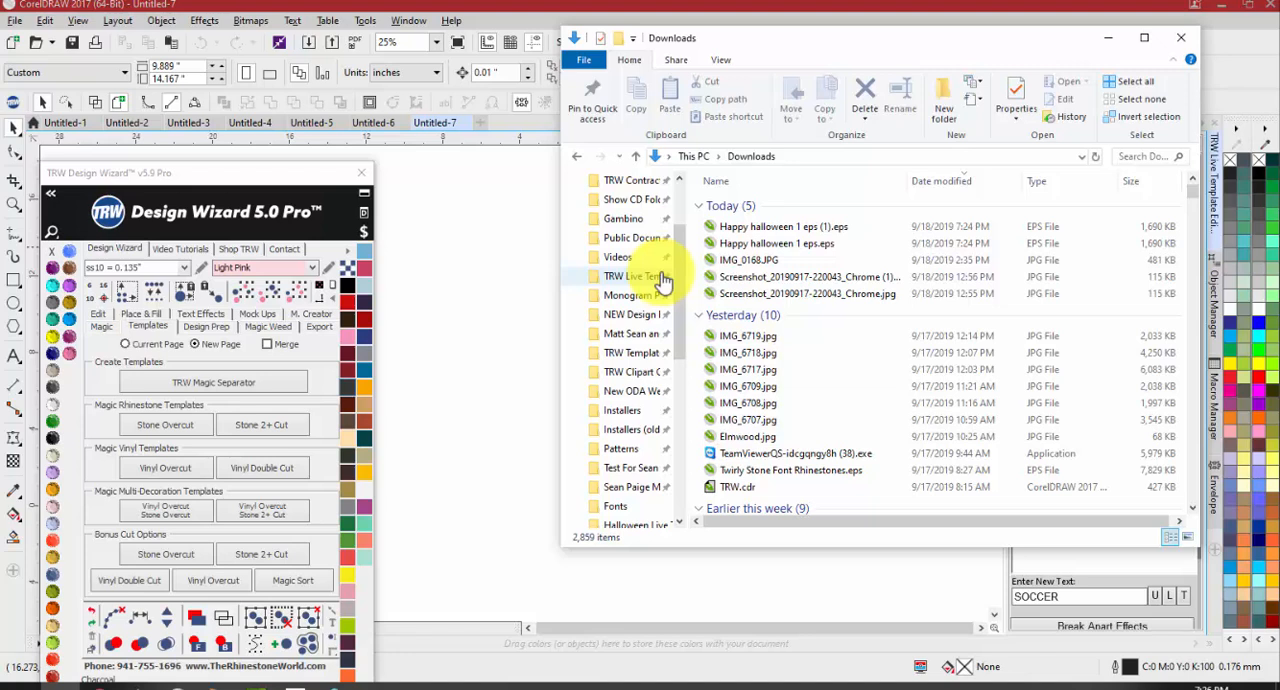
pyautogui.rightClick(797, 229)
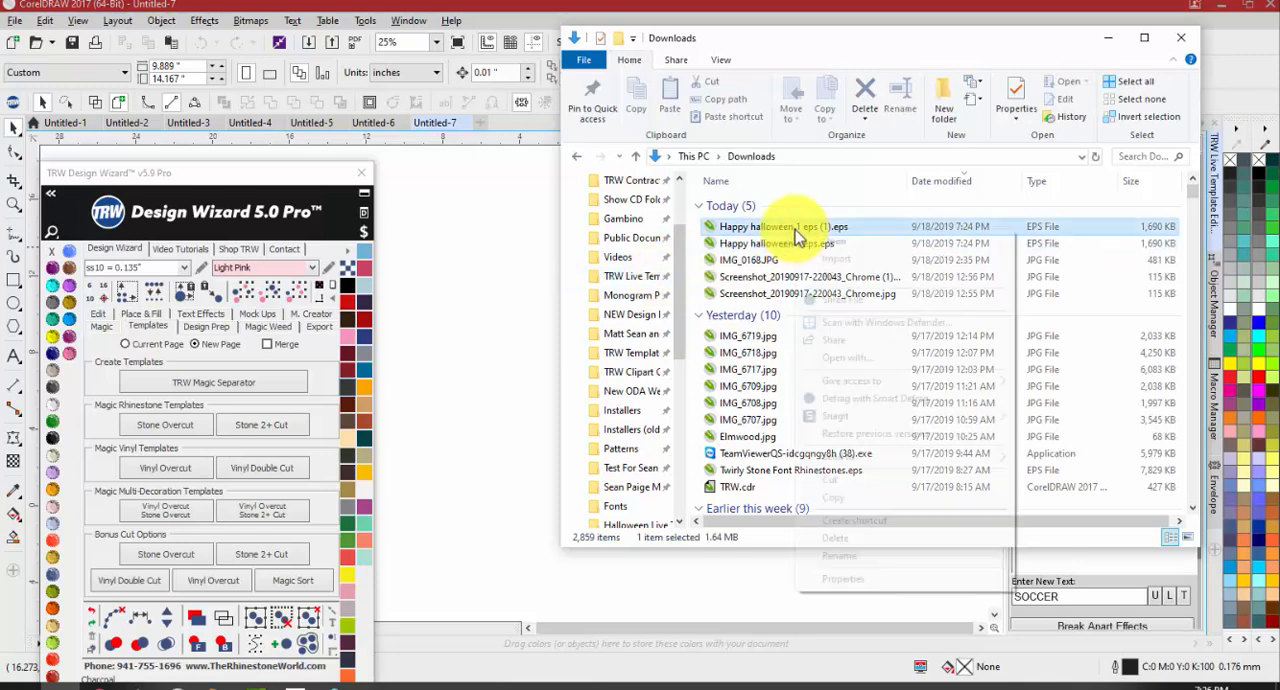
pyautogui.click(832, 497)
# Create a new folder named Rhinstone Design in the Documents folder
pyautogui.scroll(1, 632, 289)
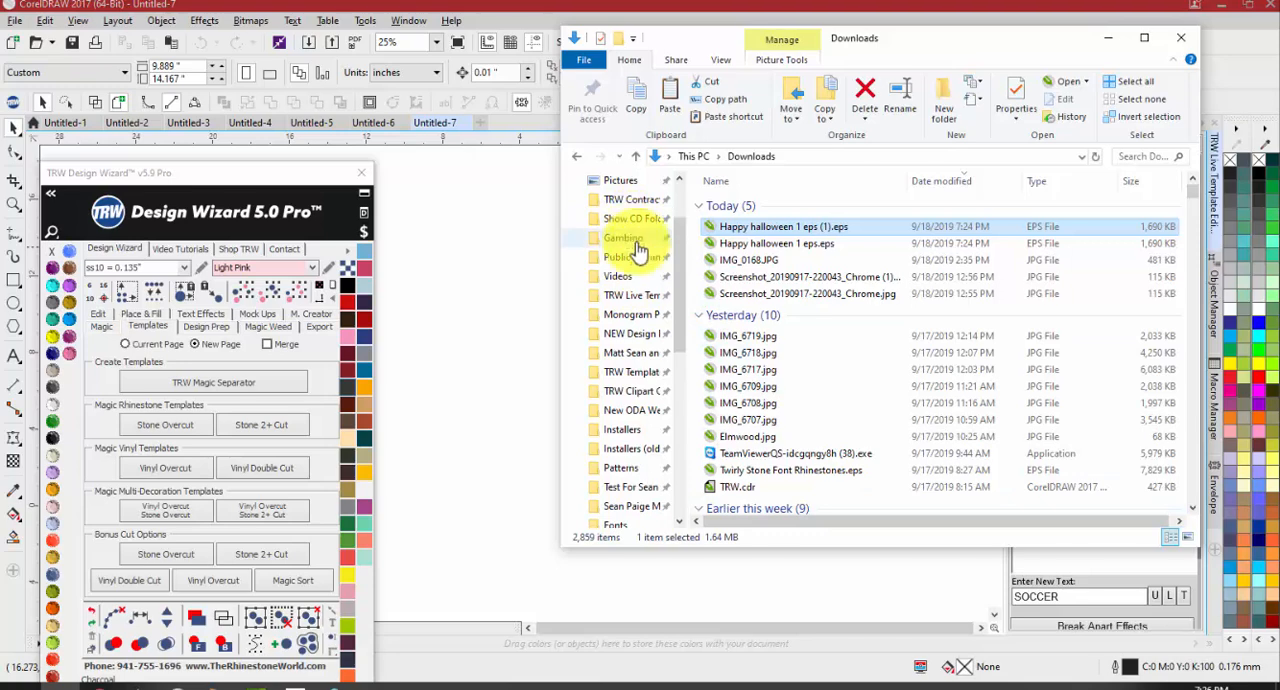
pyautogui.scroll(2, 638, 240)
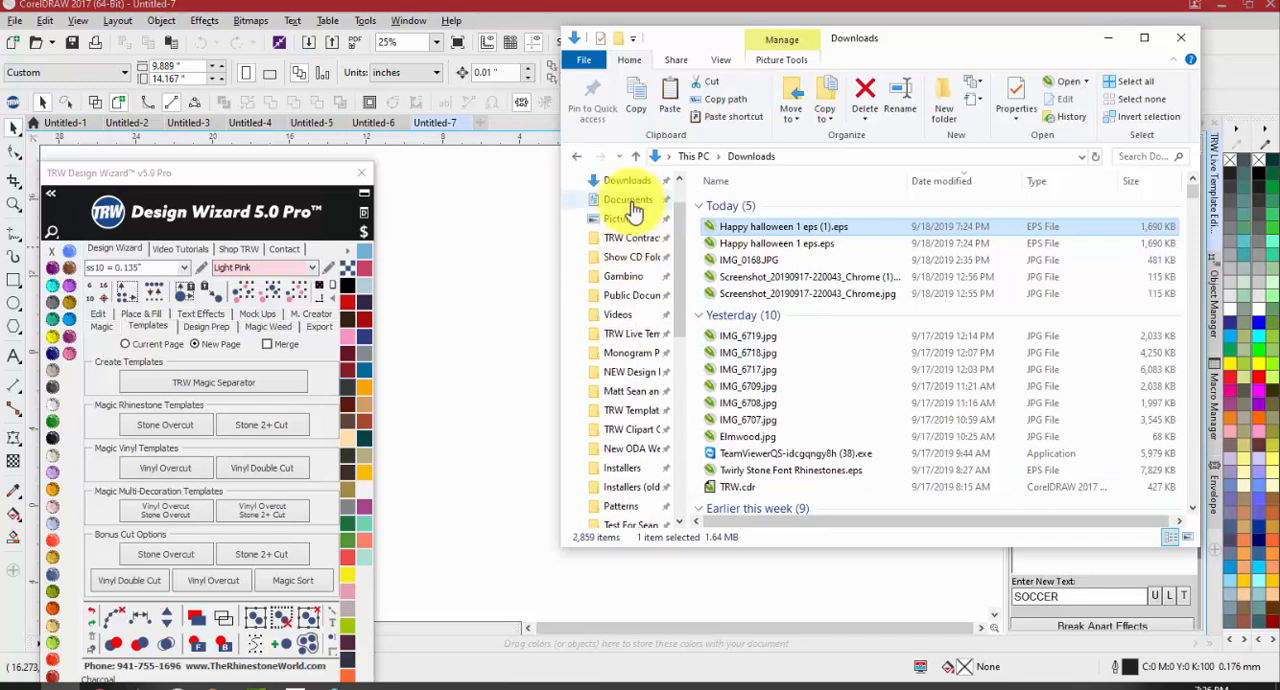
pyautogui.click(632, 203)
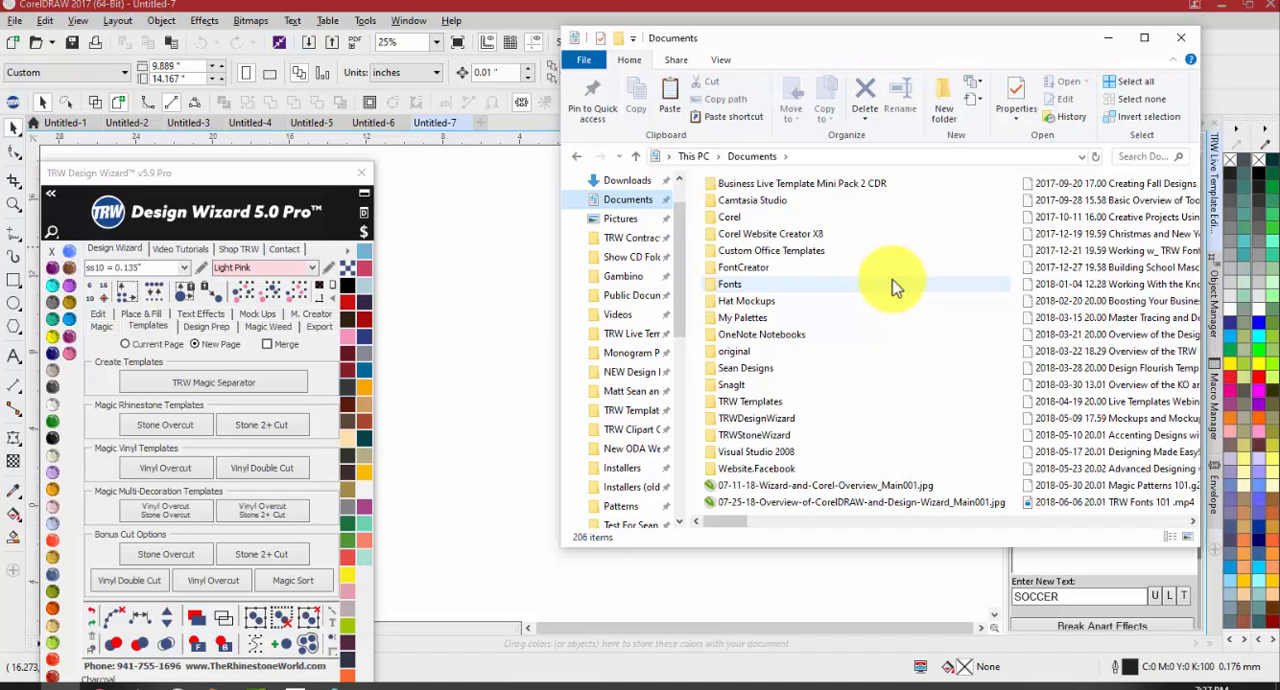
pyautogui.rightClick(895, 287)
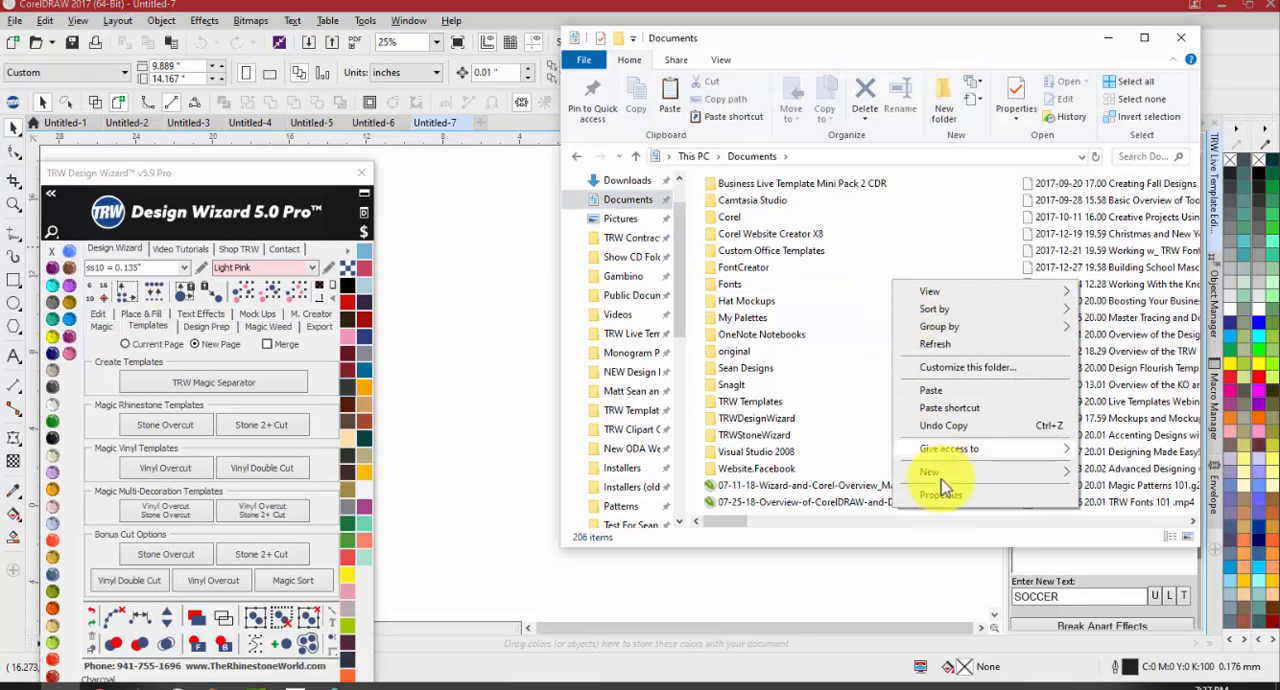
pyautogui.click(622, 198)
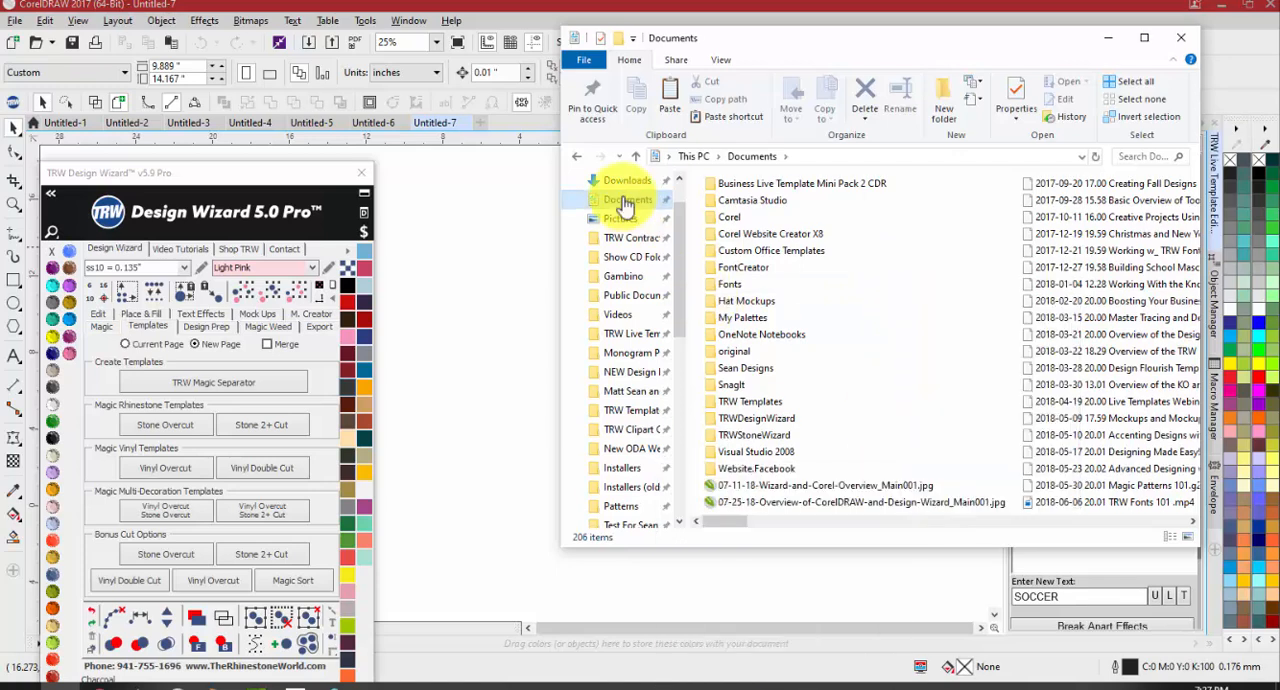
pyautogui.rightClick(929, 333)
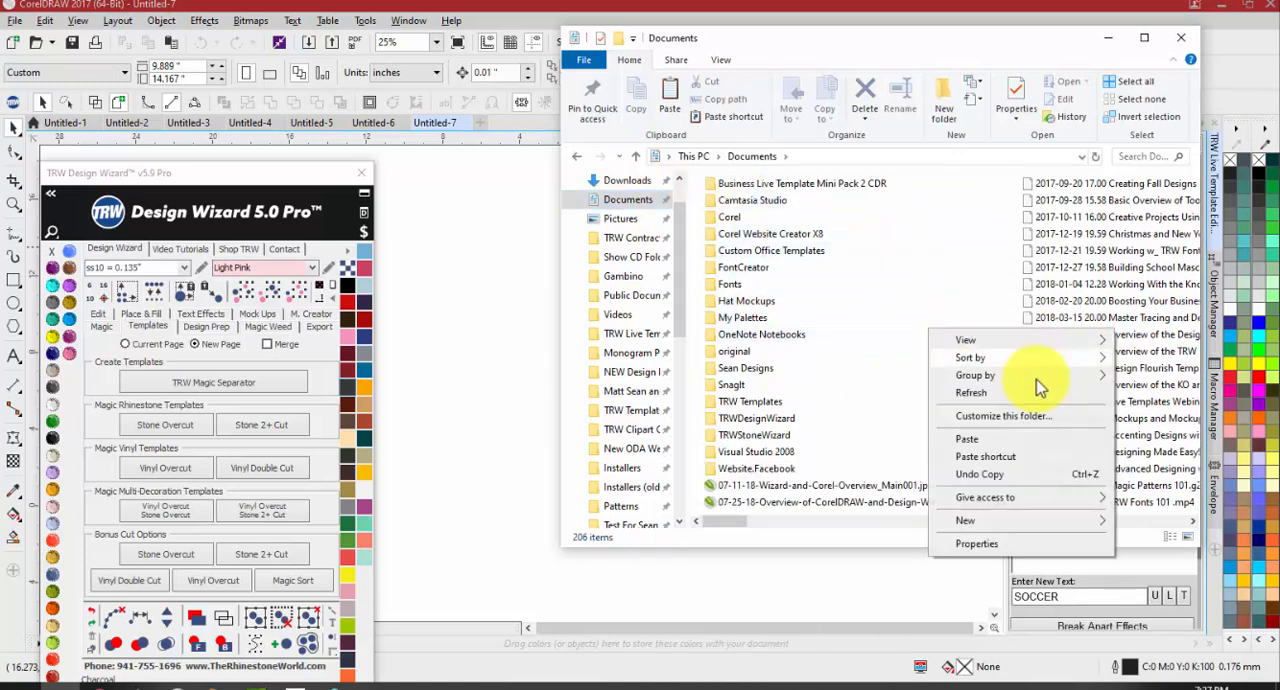
pyautogui.moveTo(1003, 523)
pyautogui.click(816, 321)
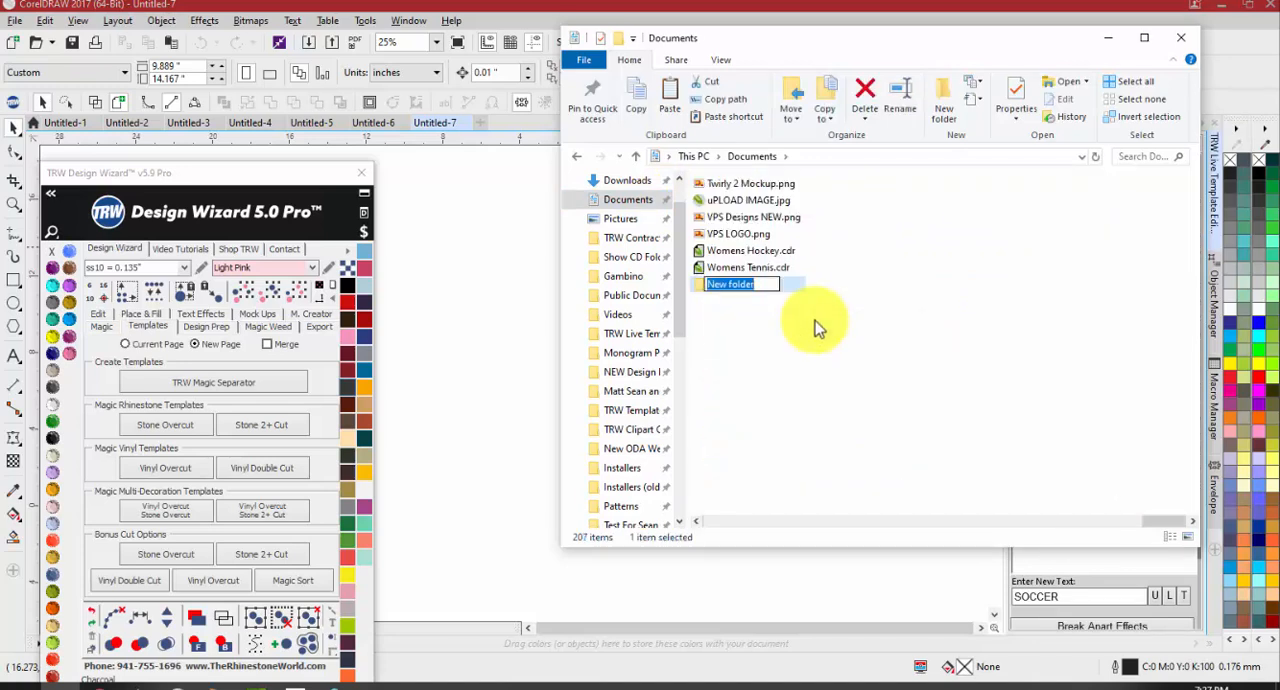
pyautogui.write('Rhins')
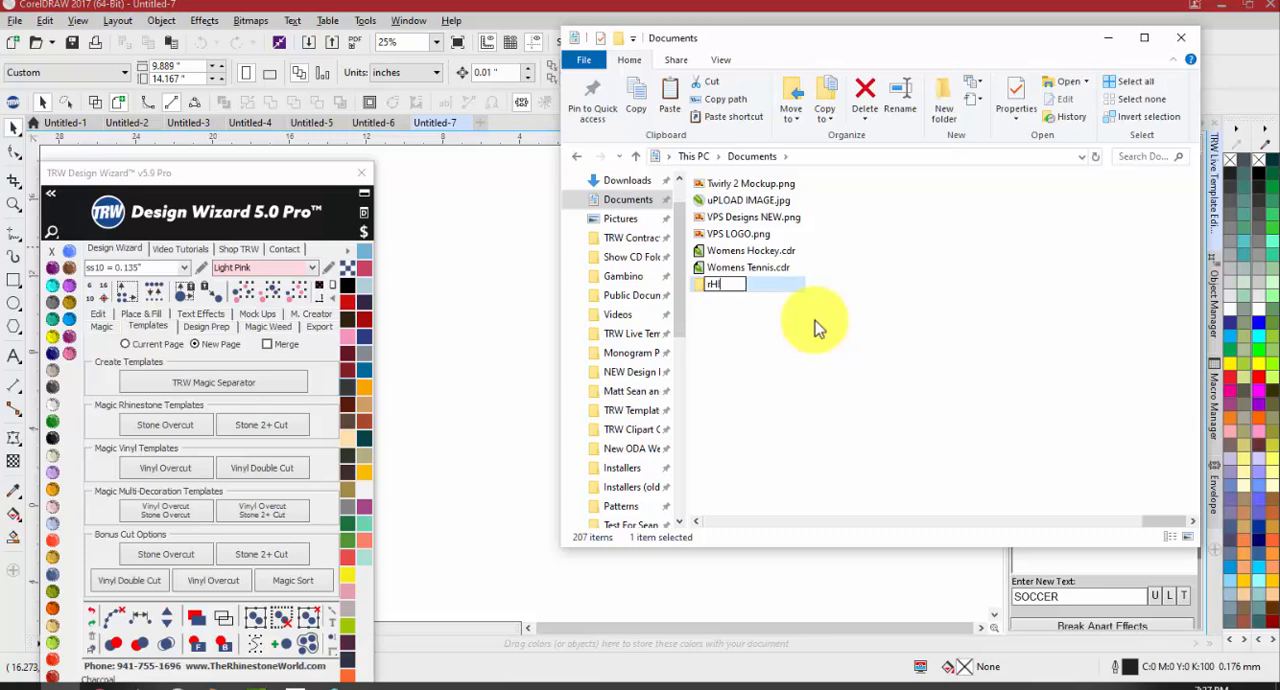
pyautogui.write('tone Design')
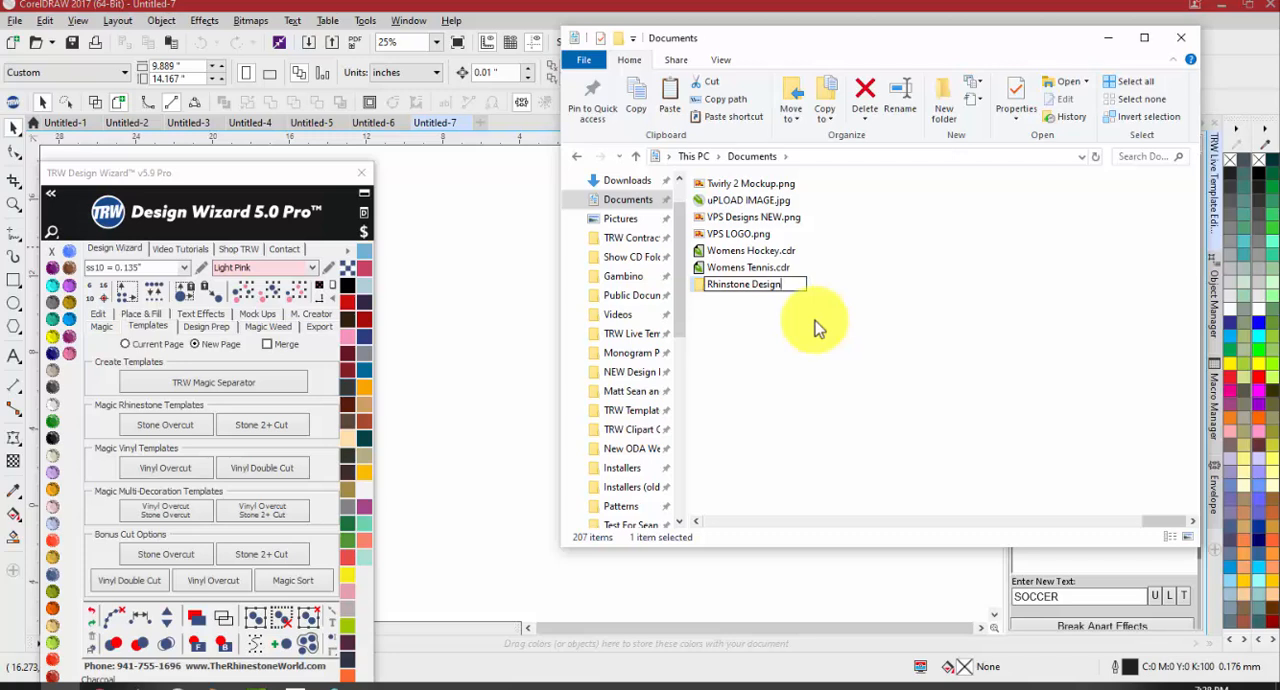
pyautogui.click(800, 312)
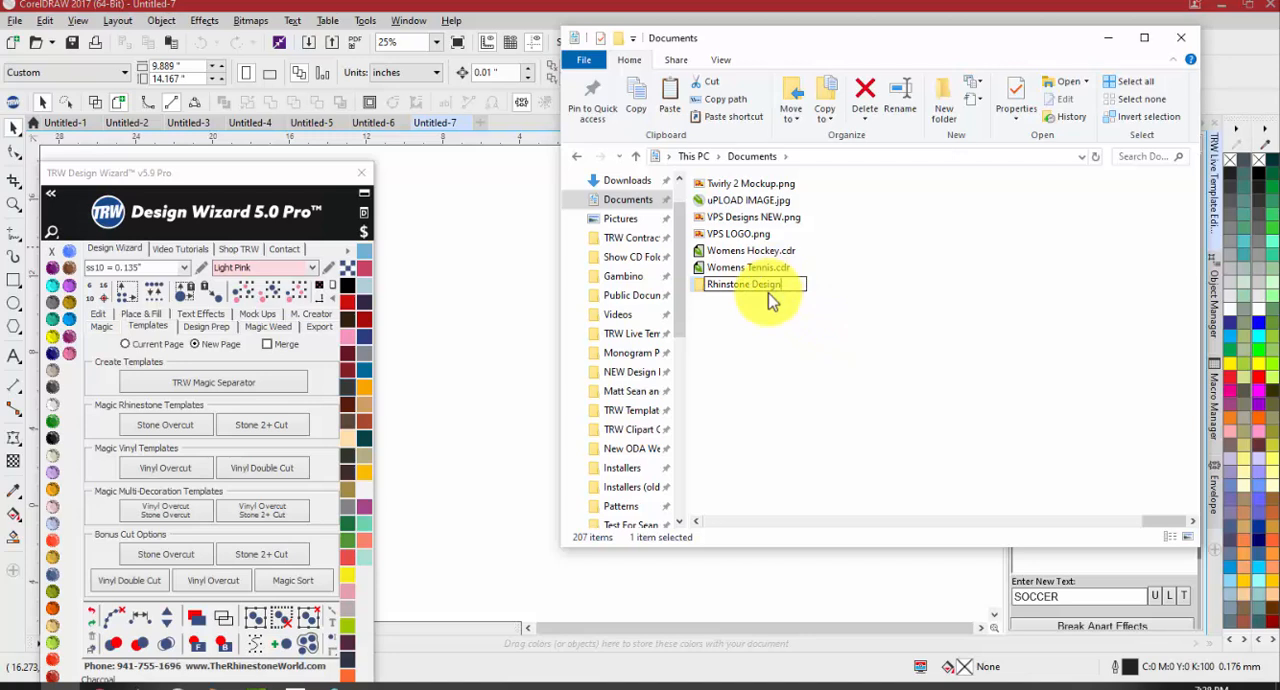
# Create a subfolder named Halloween inside the Rhinstone Design folder
pyautogui.doubleClick(779, 290)
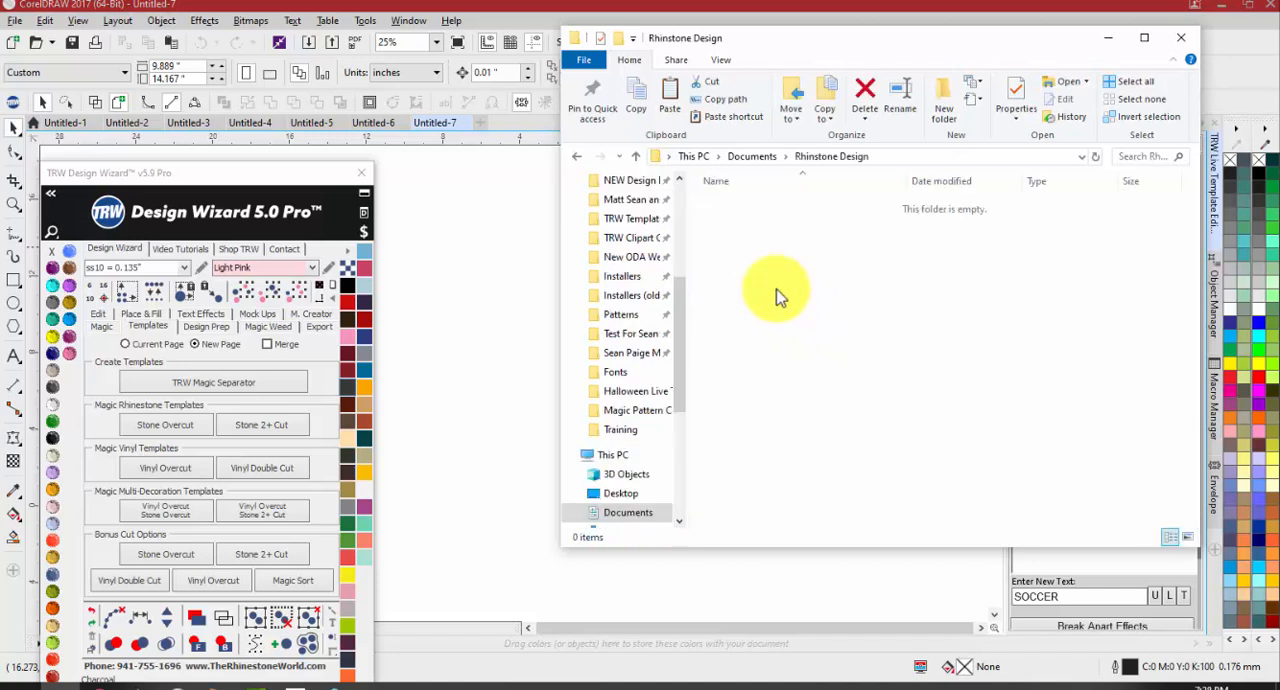
pyautogui.rightClick(783, 270)
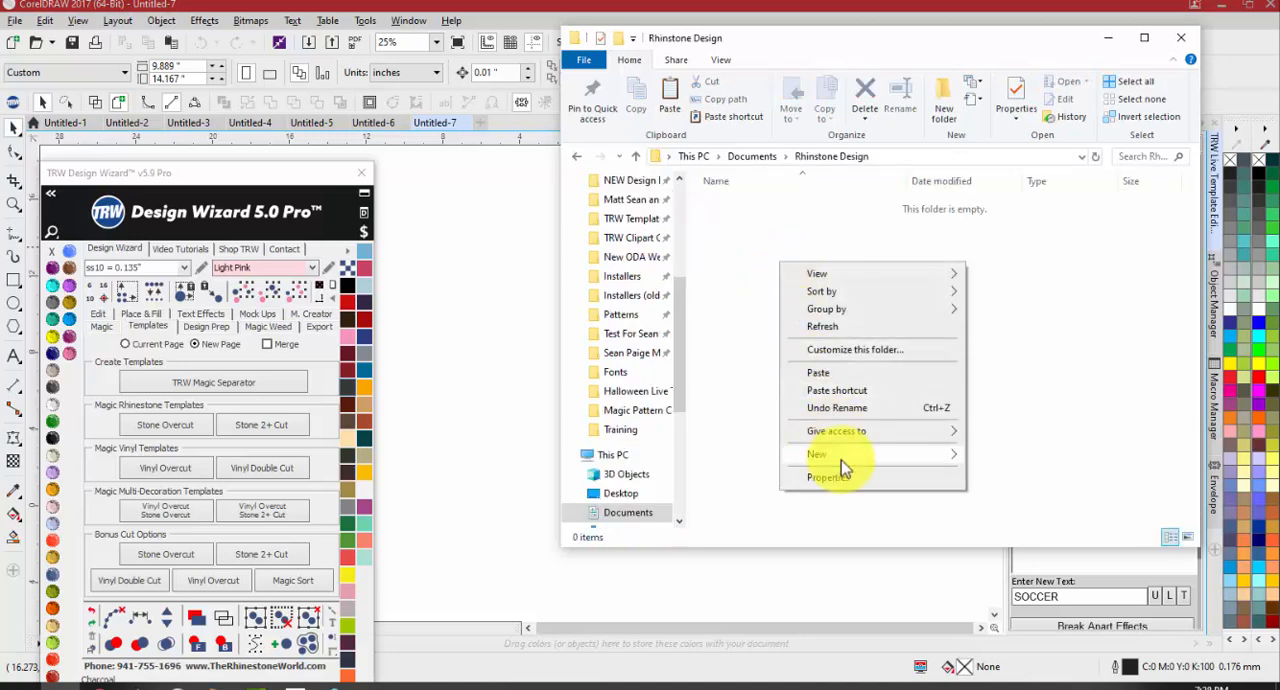
pyautogui.moveTo(841, 455)
pyautogui.click(1037, 458)
pyautogui.write('Halloween')
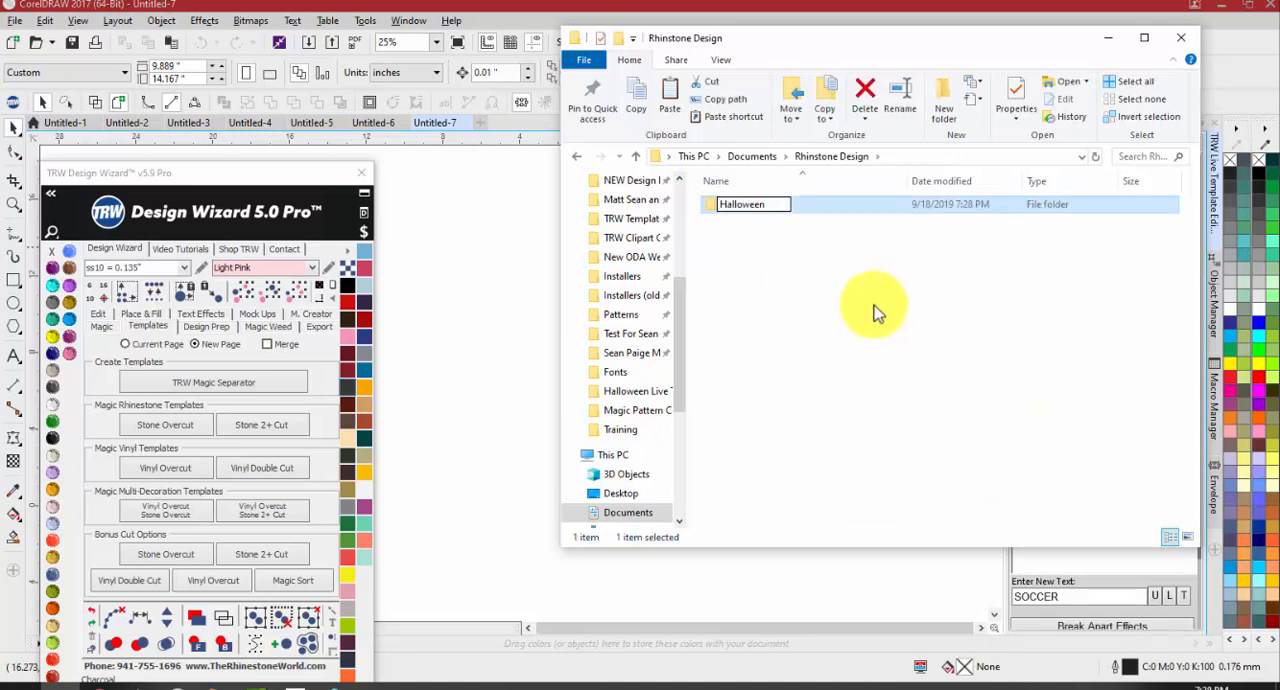
# Paste the copied Happy Halloween EPS file into the Halloween folder
pyautogui.click(835, 208)
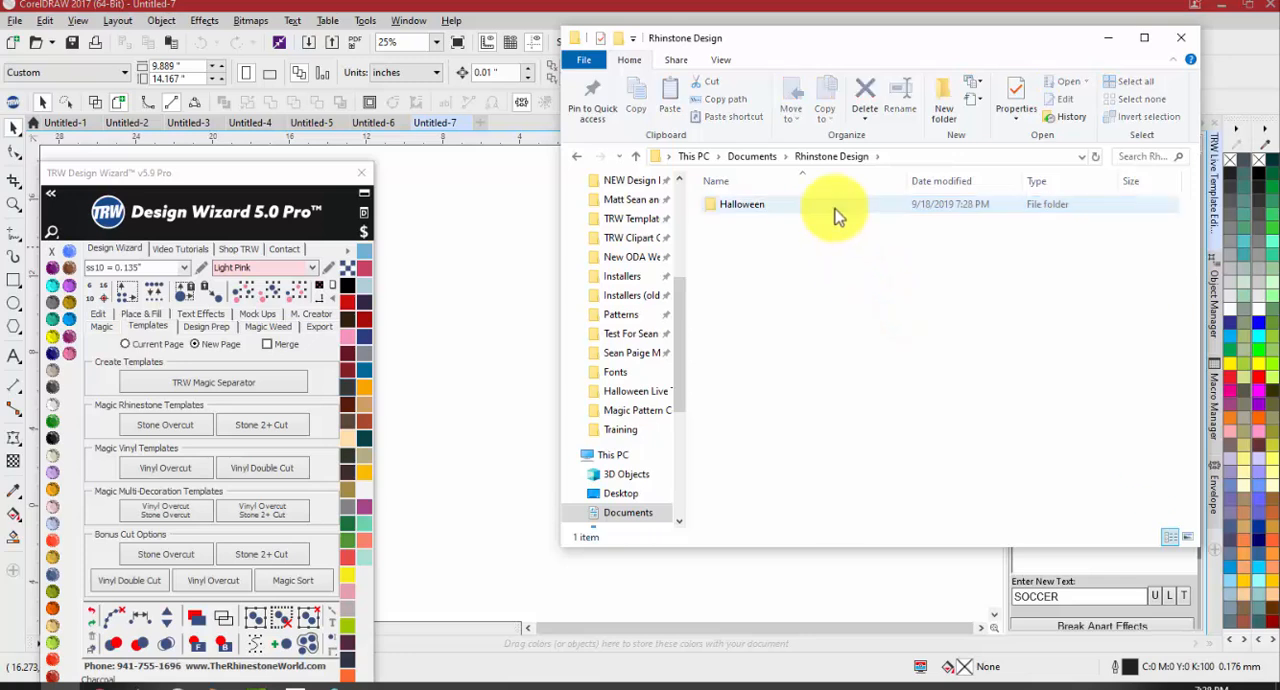
pyautogui.doubleClick(836, 210)
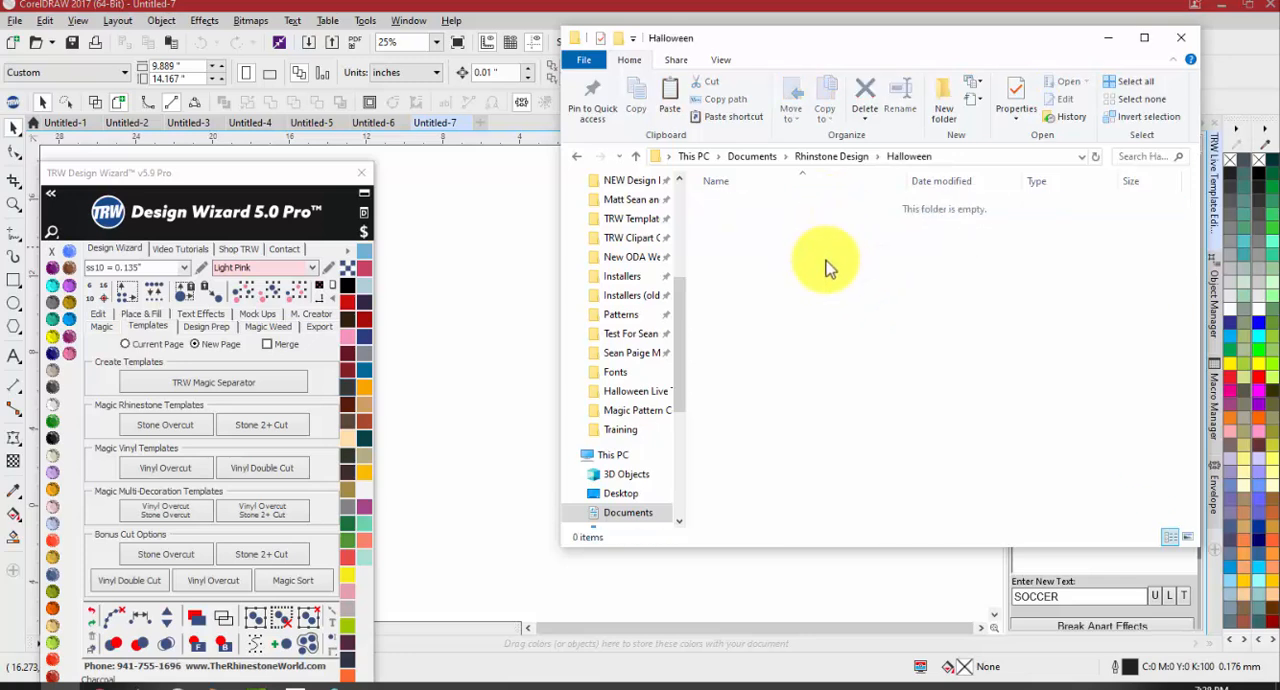
pyautogui.hotkey('ctrl', 'v')
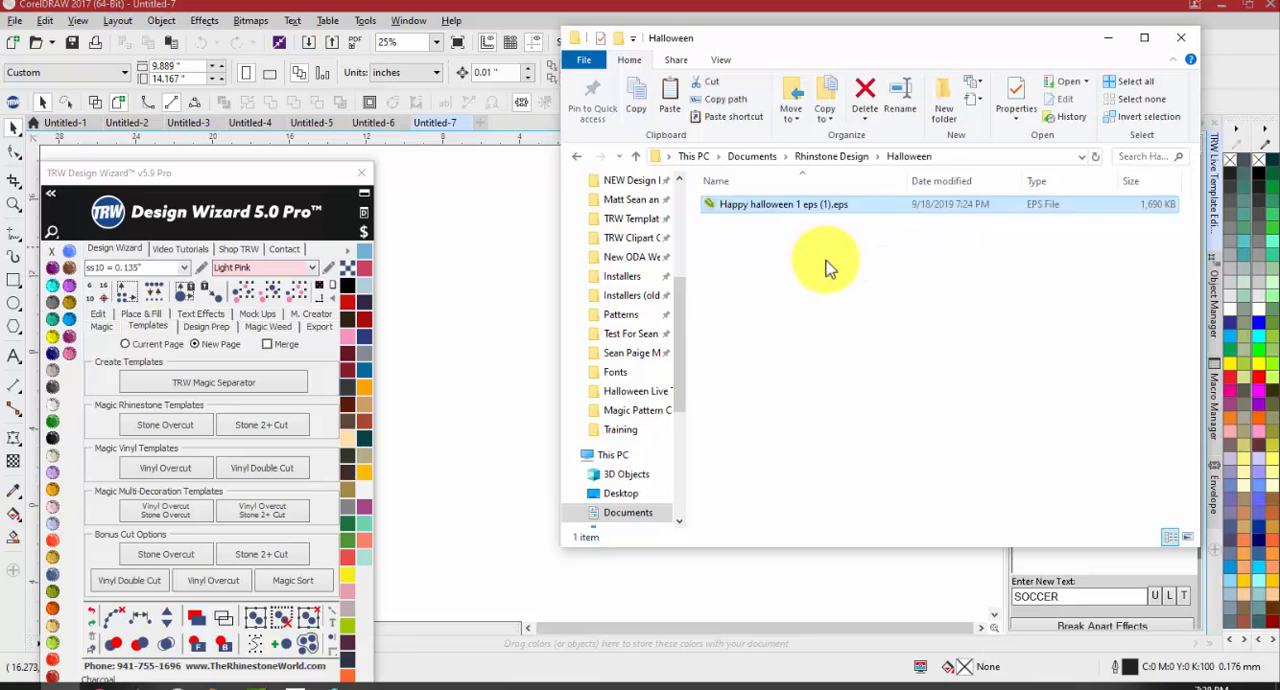
# Go back to the Documents folder, minimise File Explorer and return to the Happy Halloween drawing
pyautogui.click(814, 252)
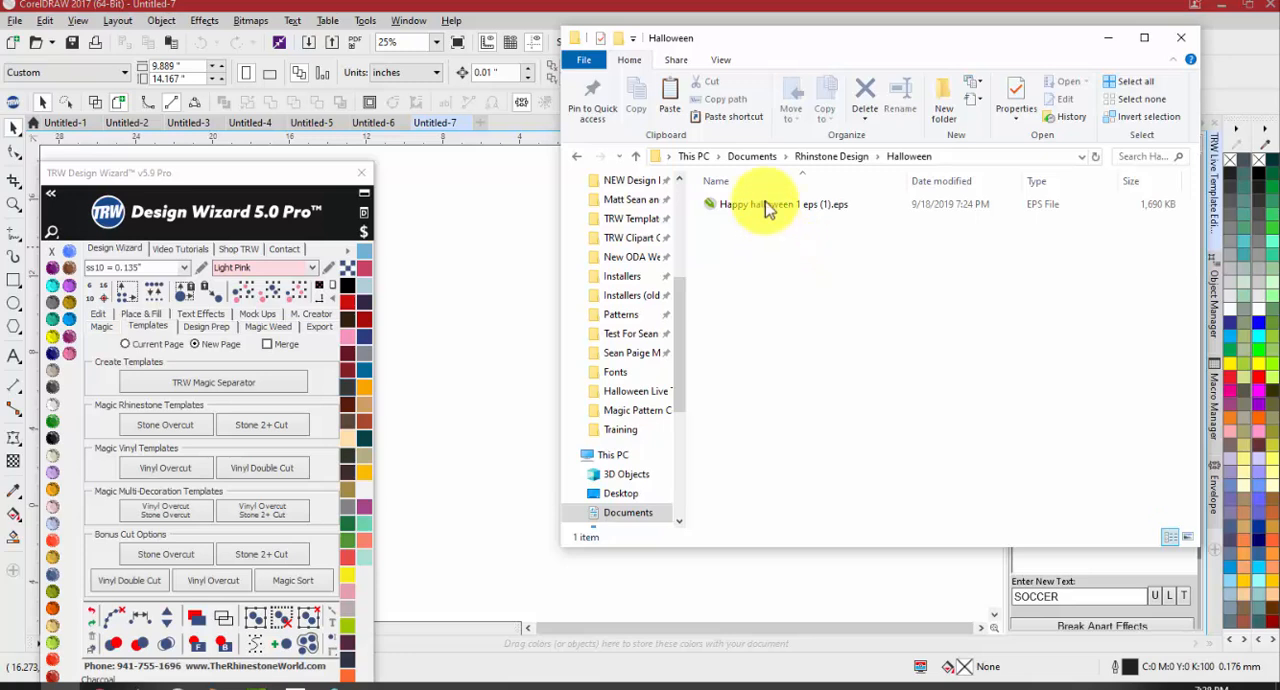
pyautogui.click(764, 158)
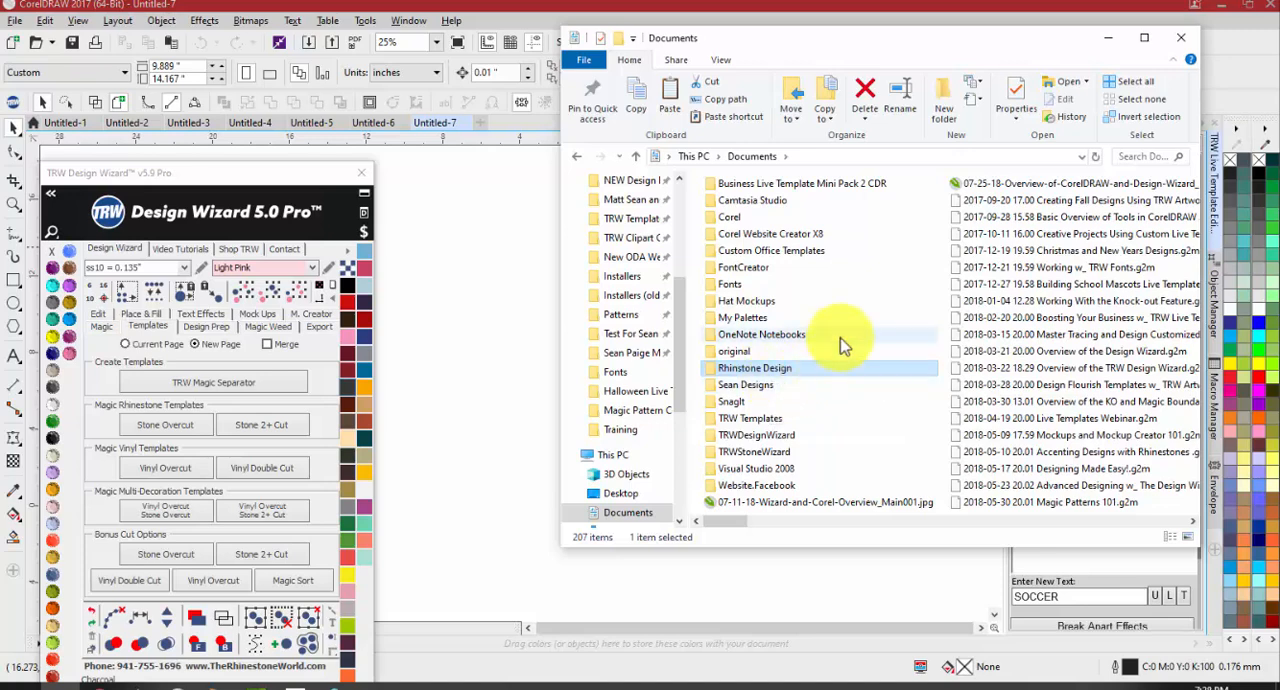
pyautogui.click(1108, 37)
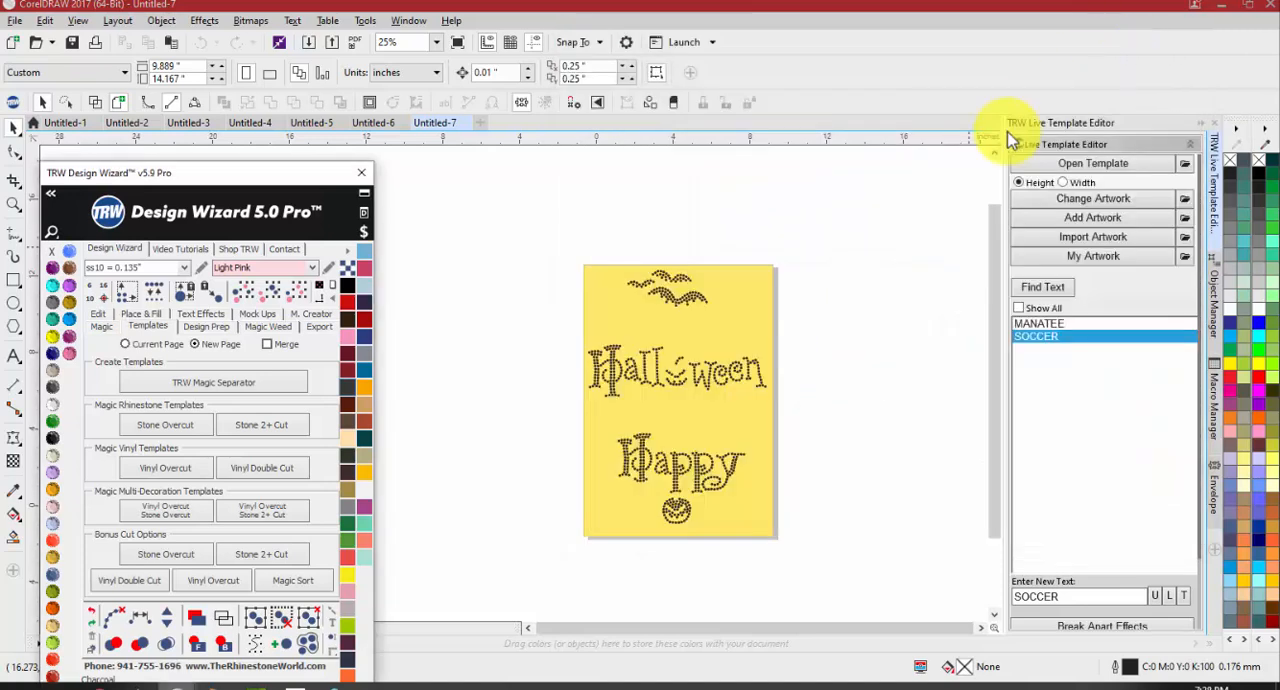
pyautogui.click(857, 295)
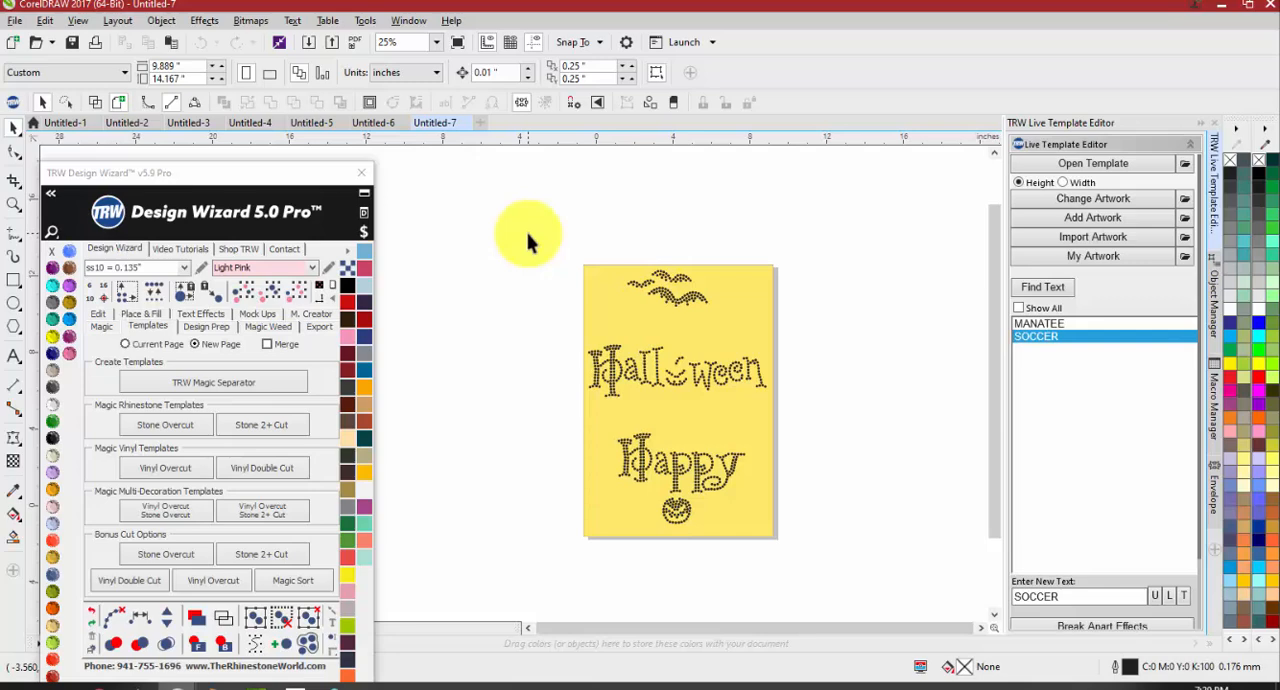
# Expand the Design Wizard's font list, search it for trw and look through the TRW fonts
pyautogui.moveTo(250, 173); pyautogui.dragTo(1056, 82)
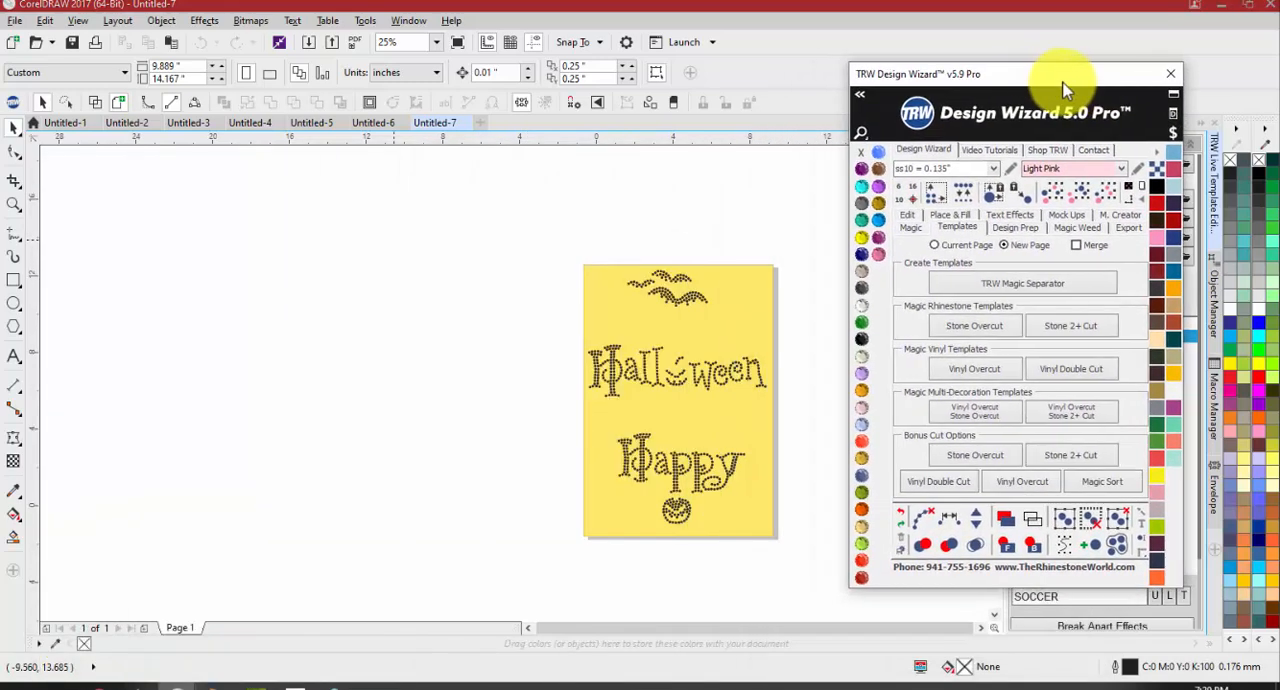
pyautogui.click(862, 101)
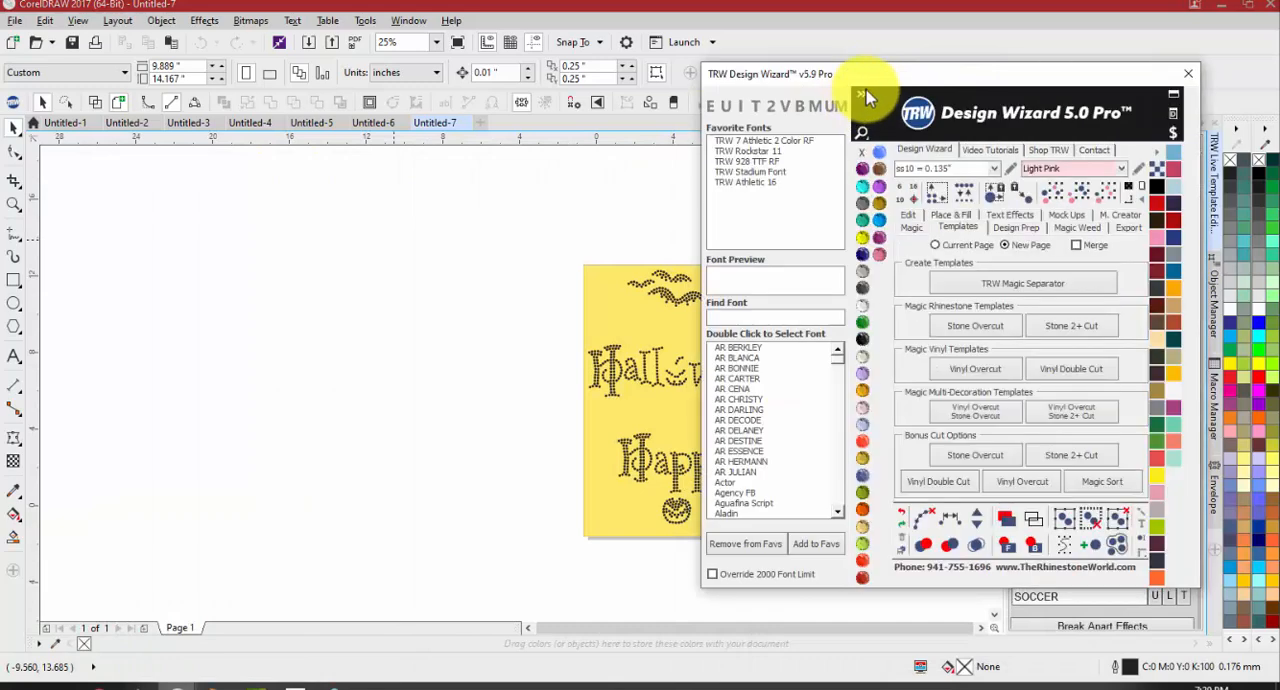
pyautogui.click(765, 318)
pyautogui.write('trw')
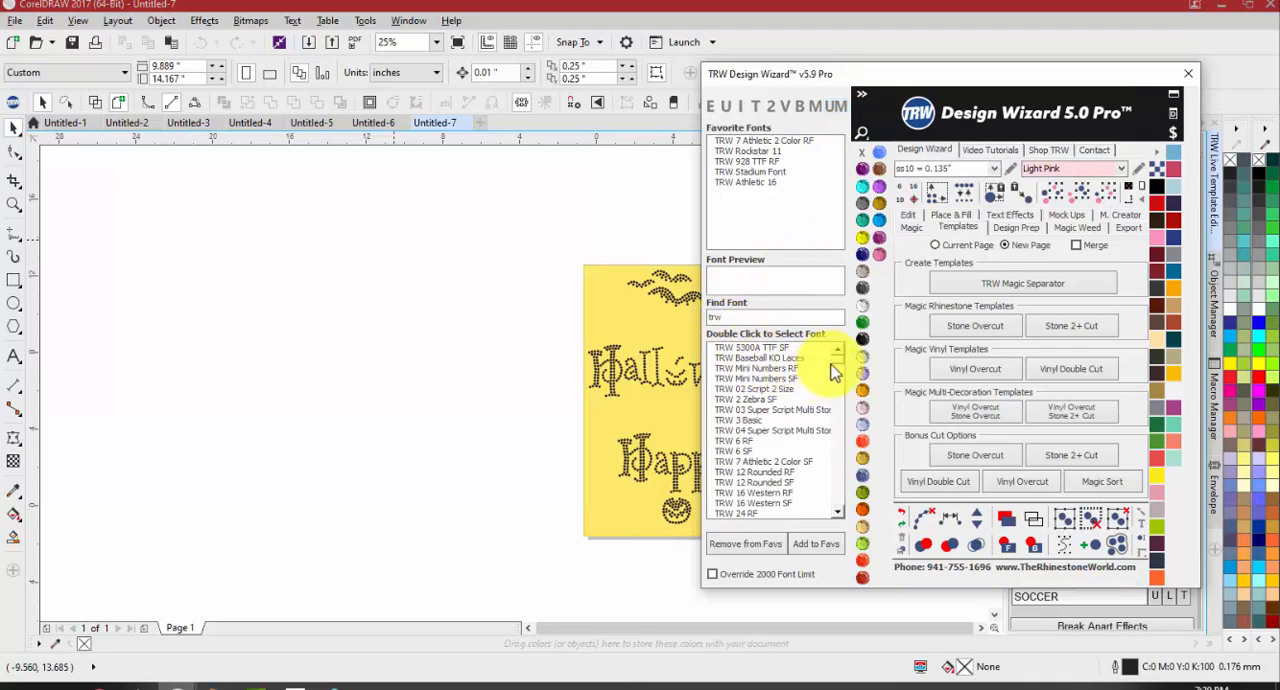
pyautogui.scroll(-12, 836, 370)
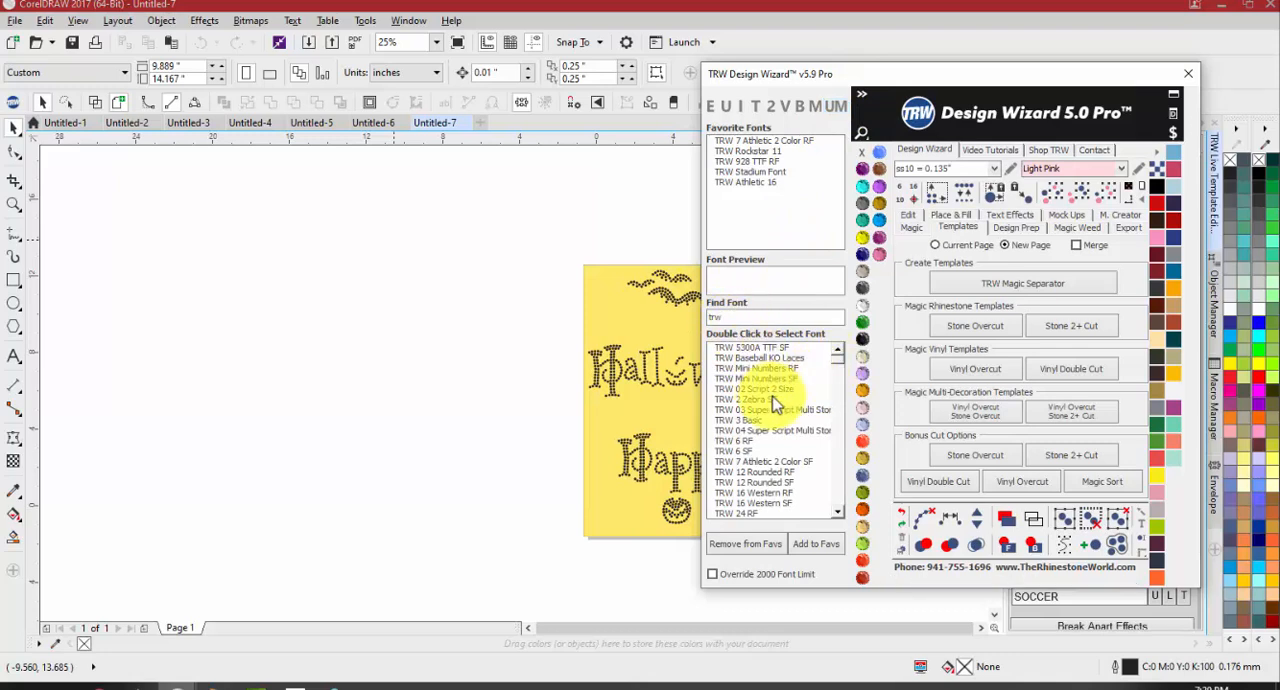
pyautogui.scroll(-15, 836, 375)
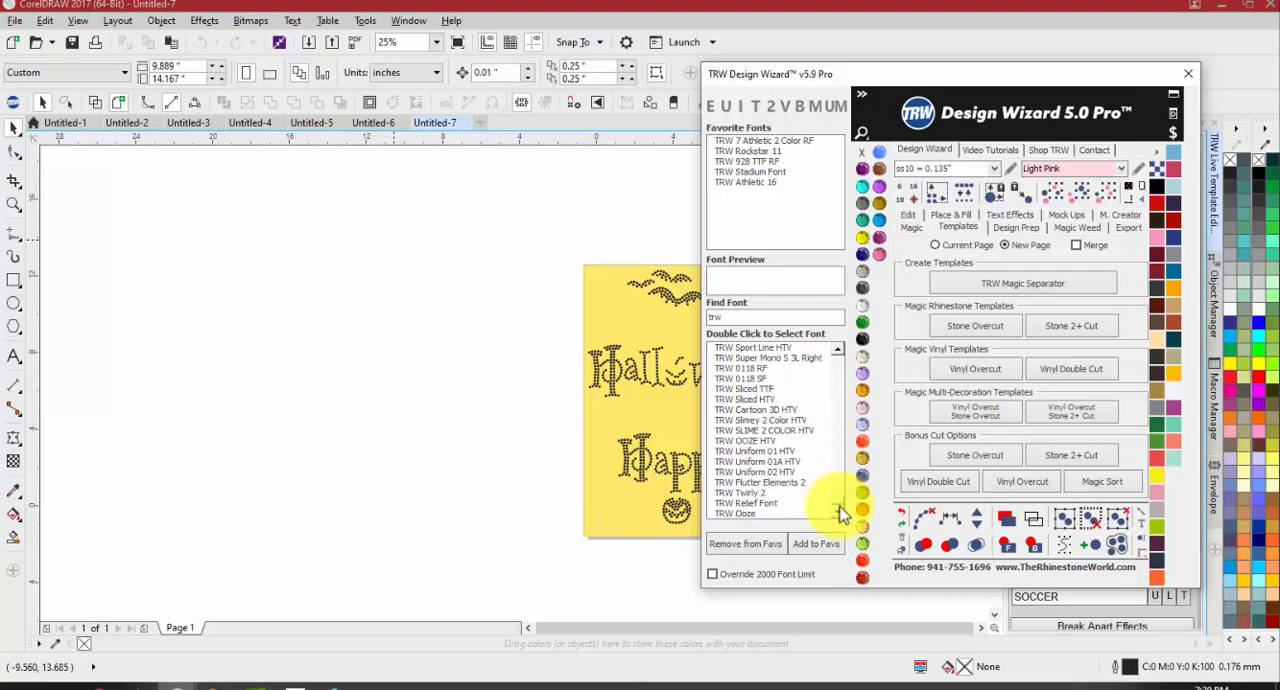
pyautogui.moveTo(832, 360); pyautogui.dragTo(832, 339)
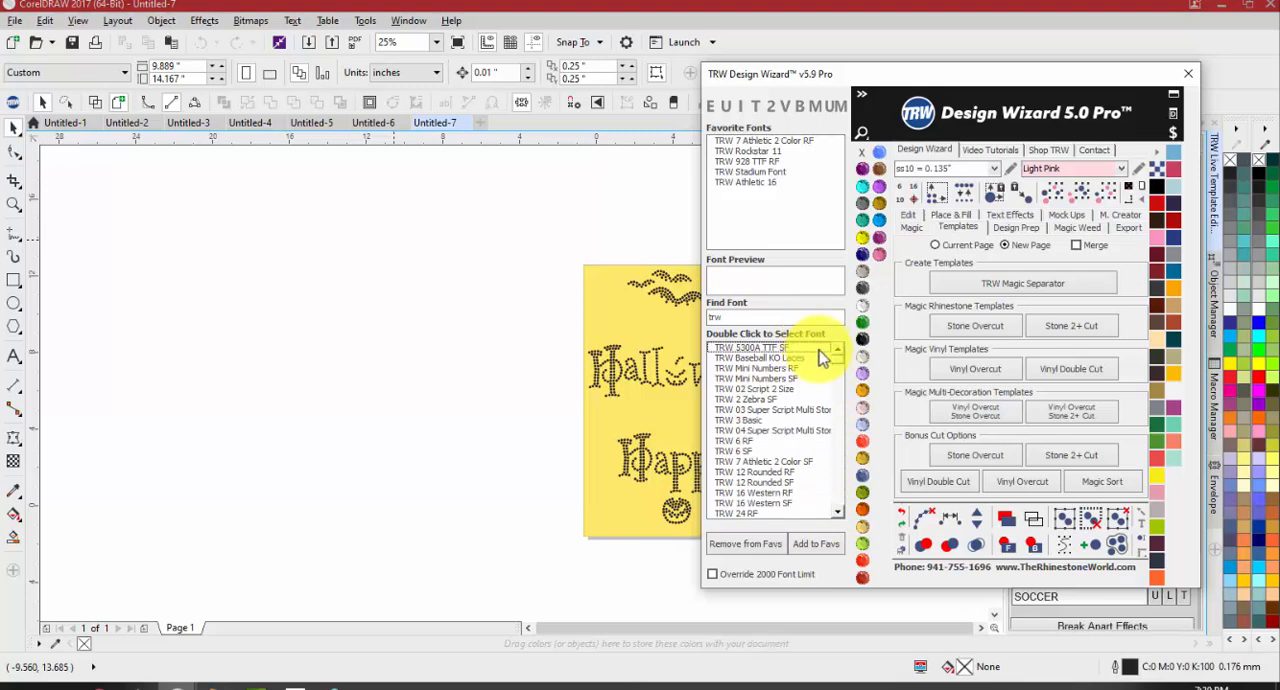
pyautogui.moveTo(840, 372); pyautogui.dragTo(857, 515)
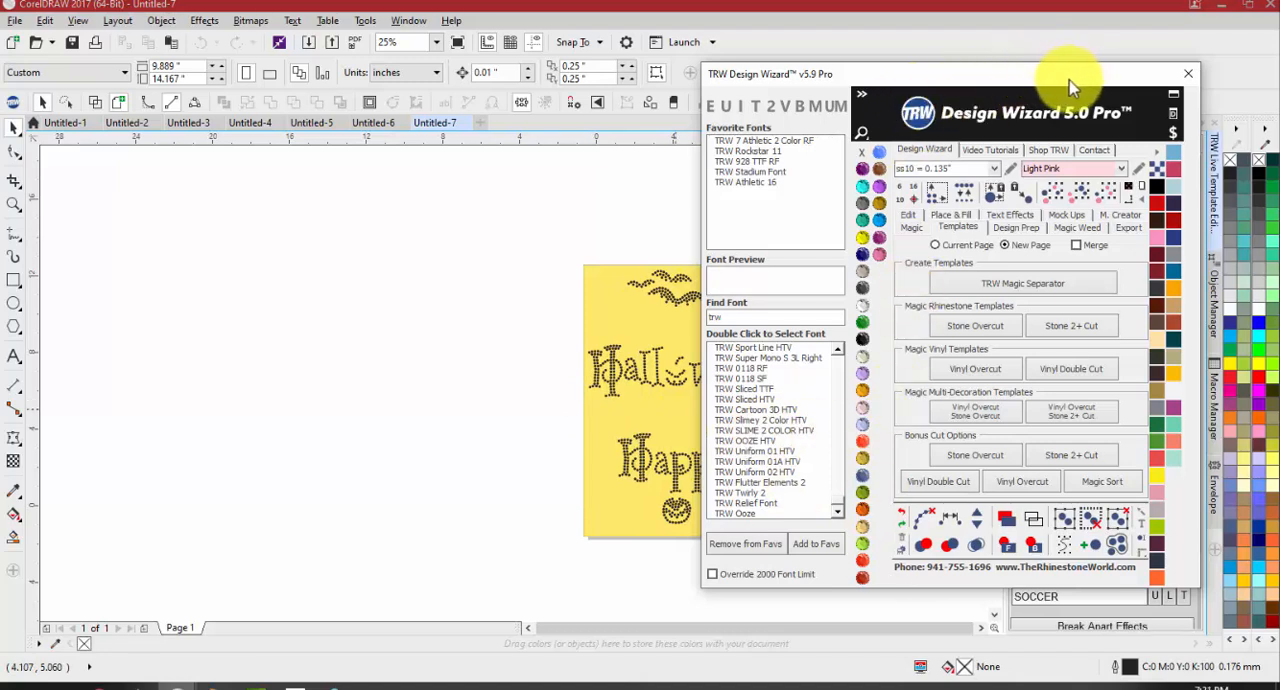
# Move the Design Wizard clear of the Live Template Editor, undock the editor and shrink it to a short floating panel
pyautogui.moveTo(1068, 86); pyautogui.dragTo(693, 152)
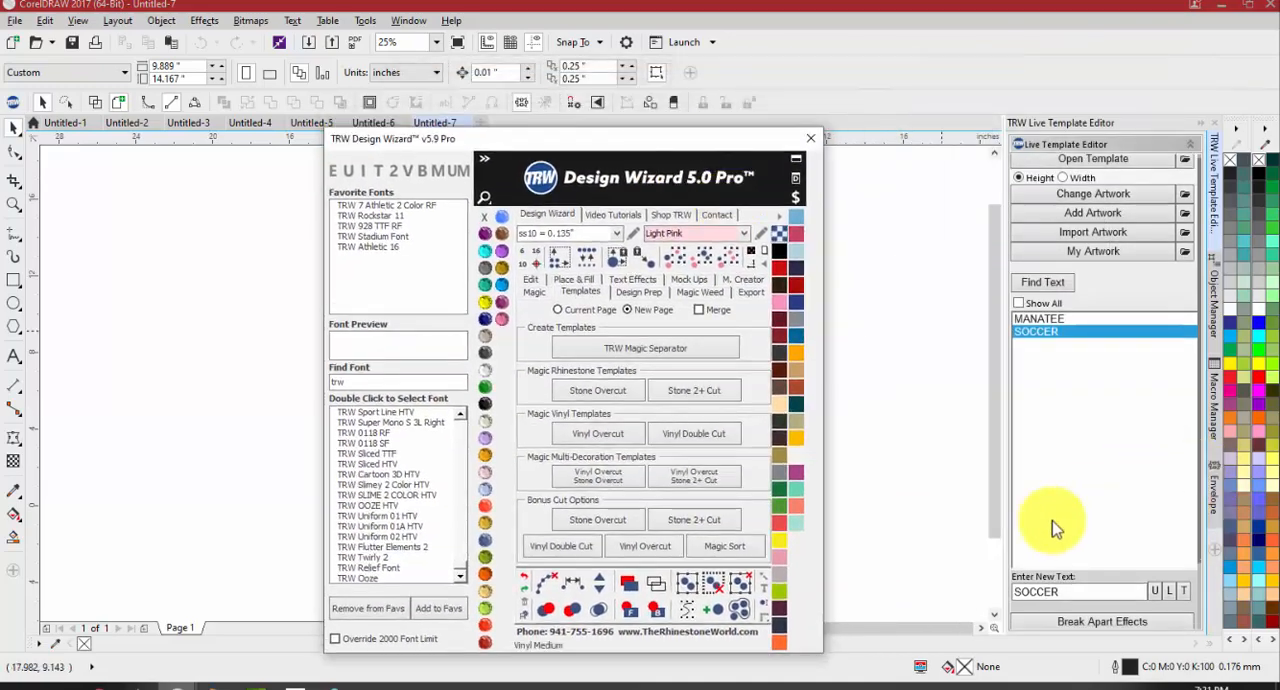
pyautogui.scroll(-3, 1080, 505)
pyautogui.moveTo(1106, 132); pyautogui.dragTo(1006, 97)
pyautogui.moveTo(1027, 604); pyautogui.dragTo(1027, 261)
# Look through the shortened Live Template Editor from the artwork options down to the Magic Boundary settings
pyautogui.scroll(-3, 994, 220)
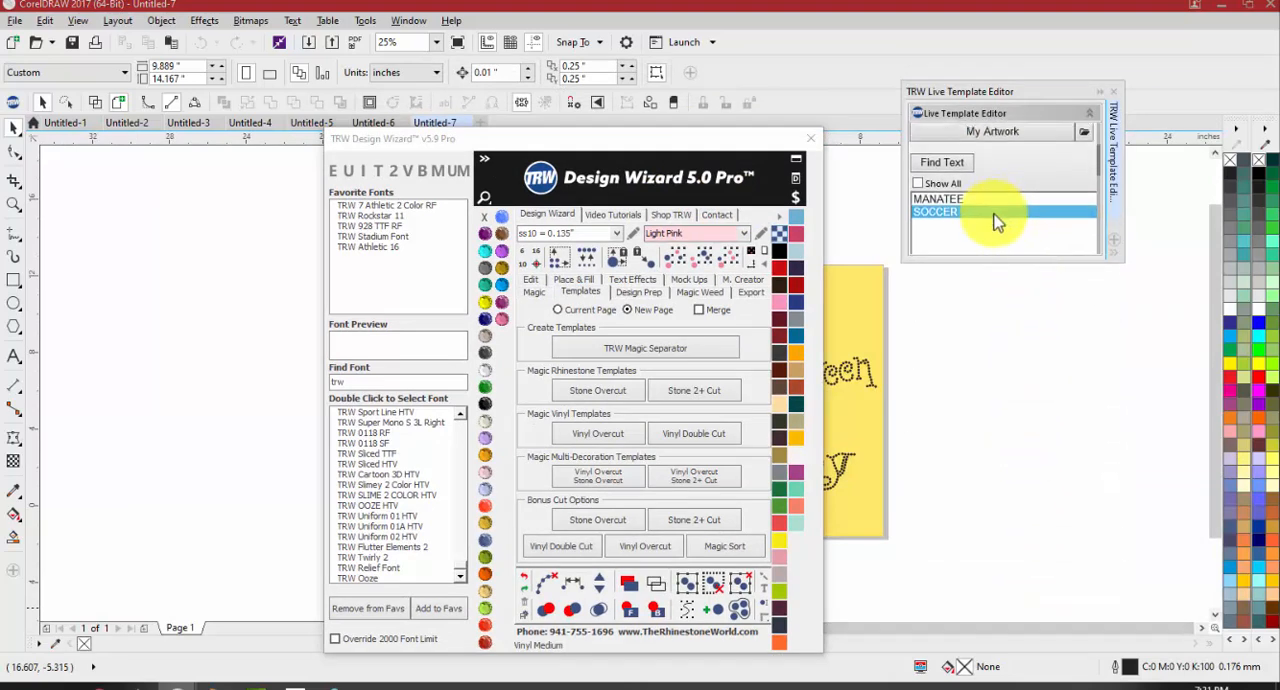
pyautogui.scroll(-3, 948, 225)
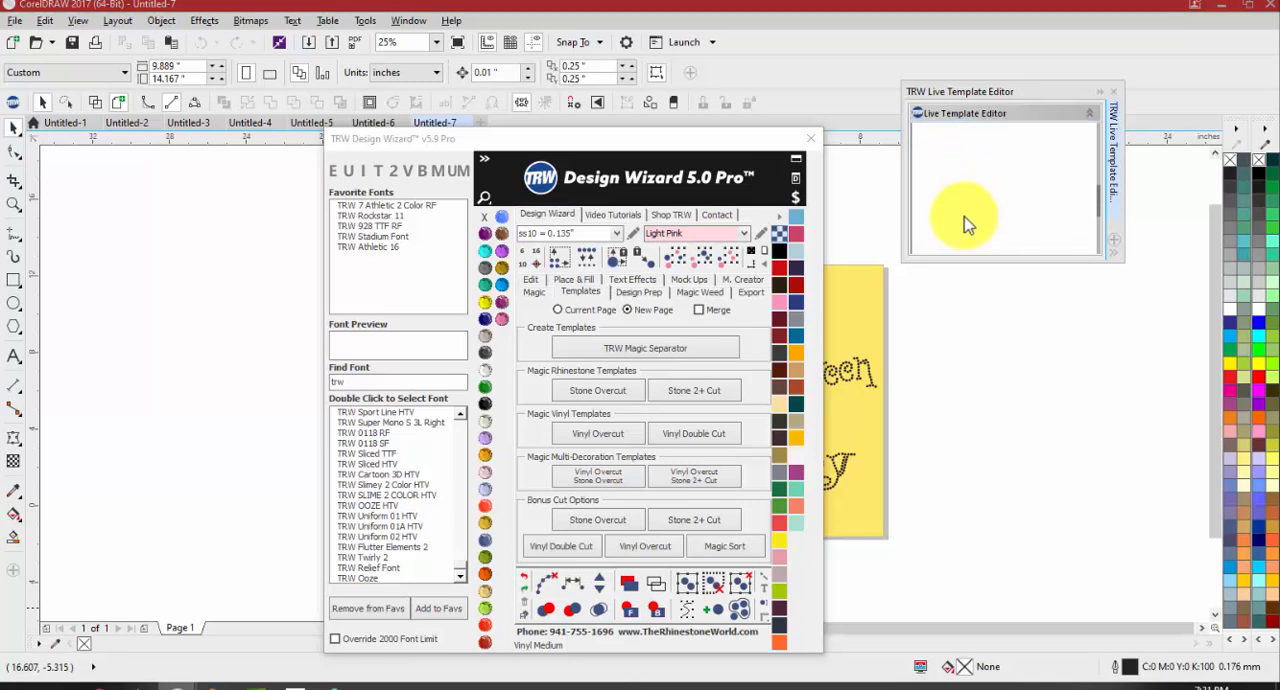
pyautogui.scroll(-1, 1006, 229)
pyautogui.scroll(-5, 975, 195)
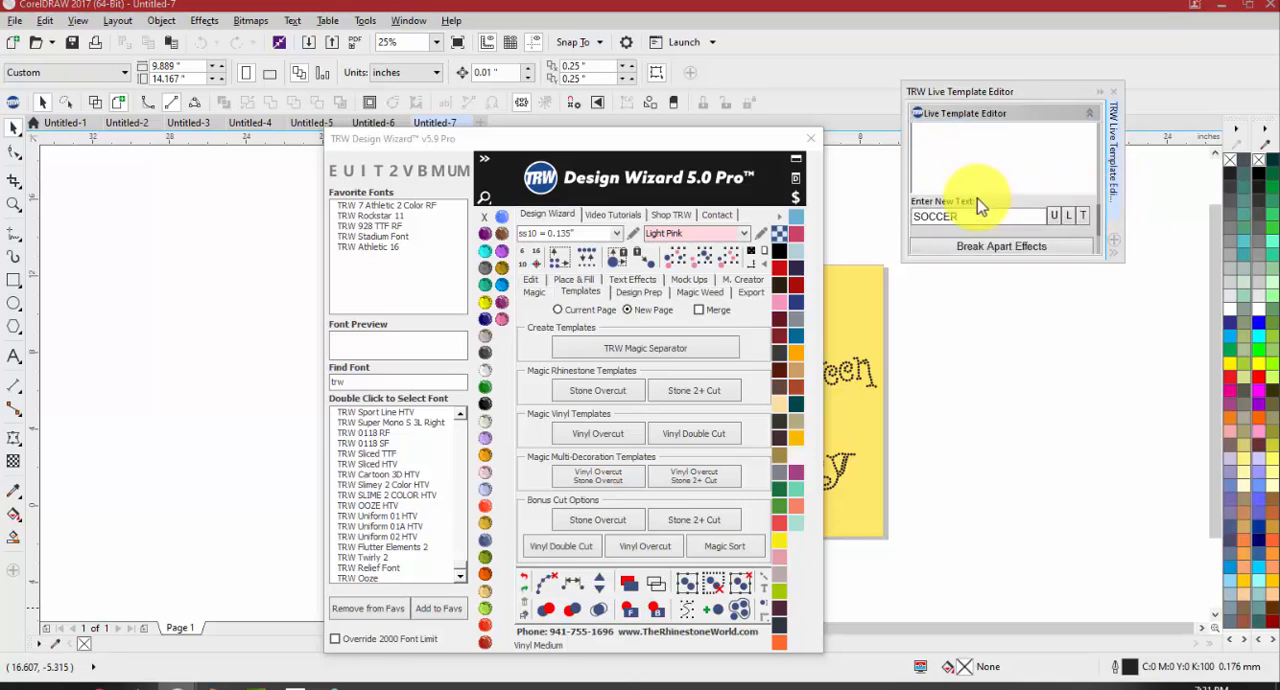
pyautogui.scroll(-2, 970, 246)
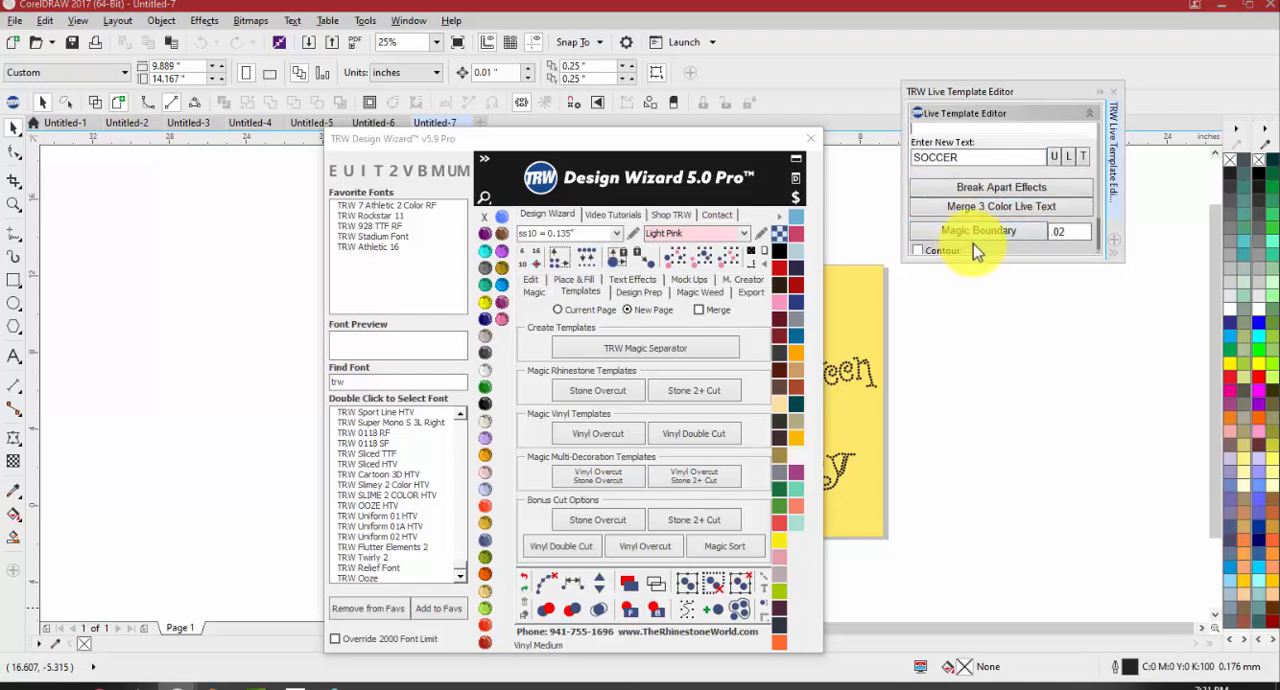
pyautogui.scroll(3, 960, 230)
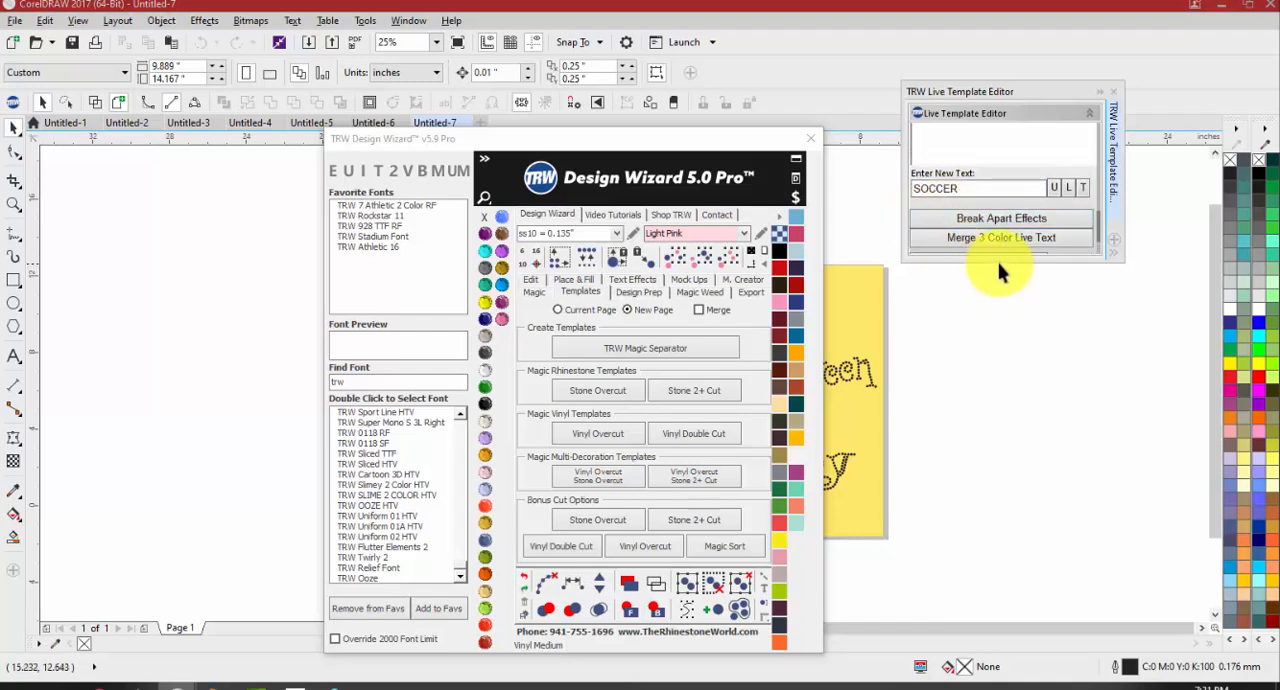
# Lengthen the floating Live Template Editor slightly and dock it back beside the drawing area
pyautogui.moveTo(998, 264); pyautogui.dragTo(999, 308)
pyautogui.moveTo(1086, 88); pyautogui.dragTo(1222, 143)
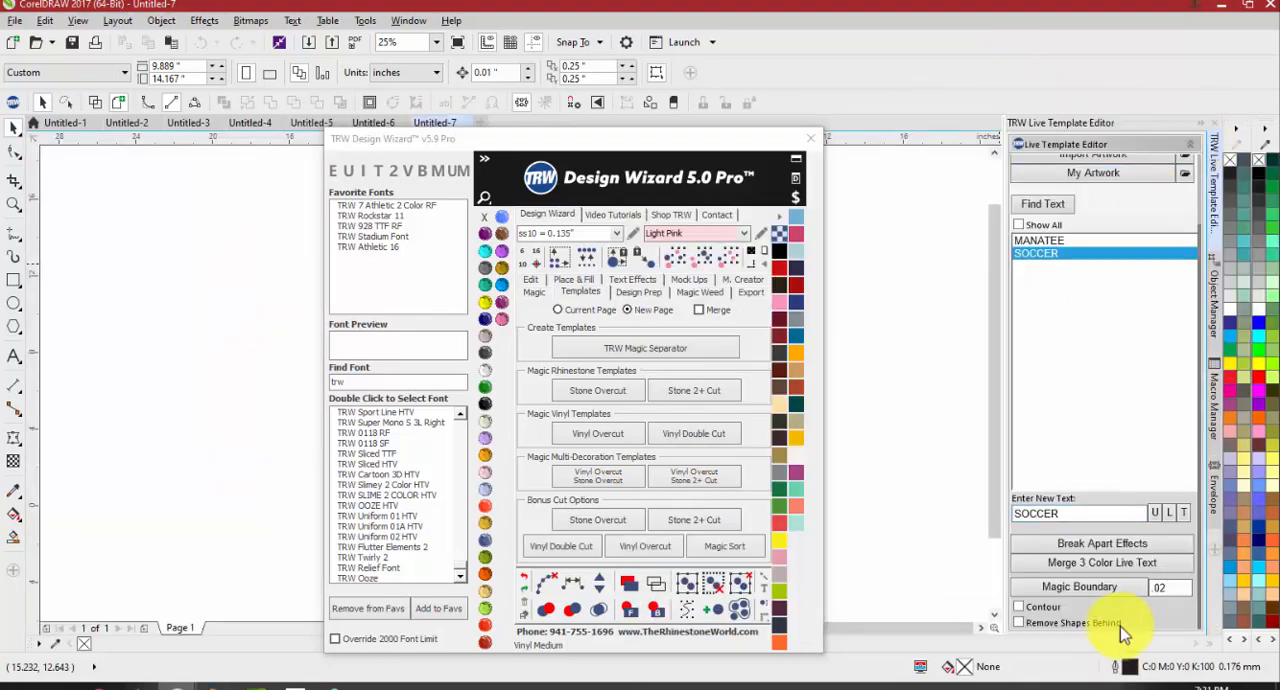
pyautogui.scroll(-1, 916, 580)
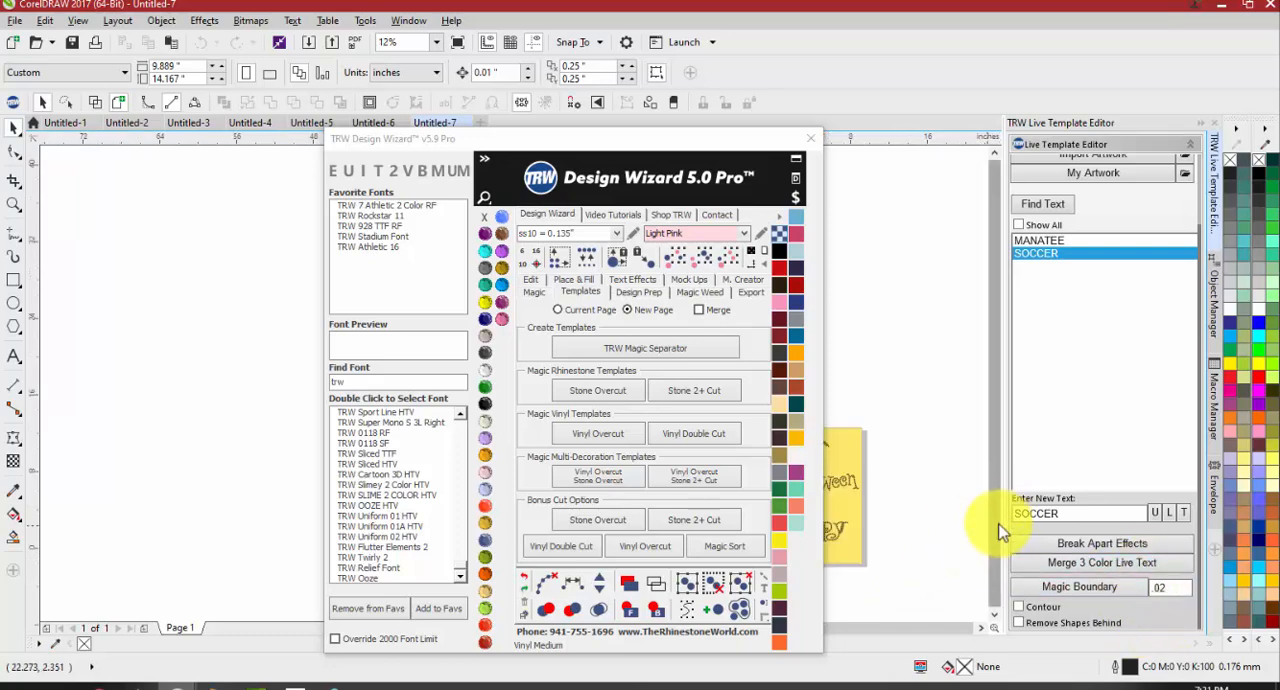
# Undock the Live Template Editor again, collapse the floating panel and expand it again
pyautogui.moveTo(1097, 115); pyautogui.dragTo(1063, 171)
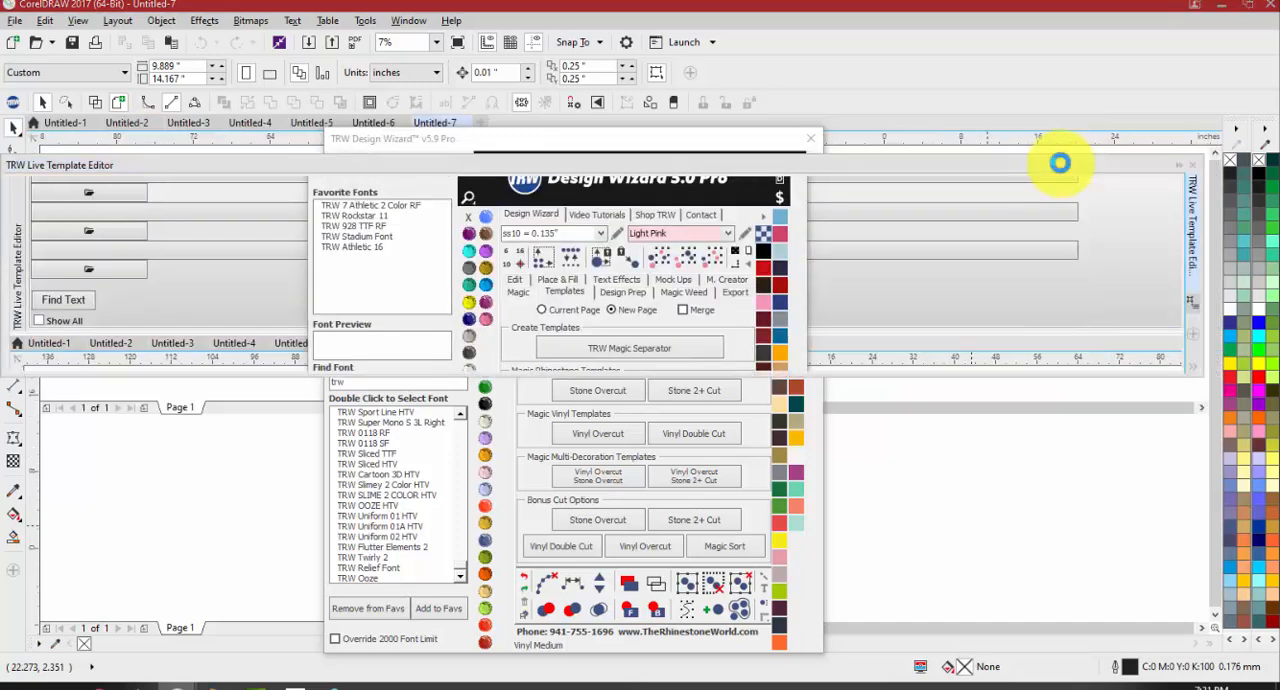
pyautogui.click(1178, 167)
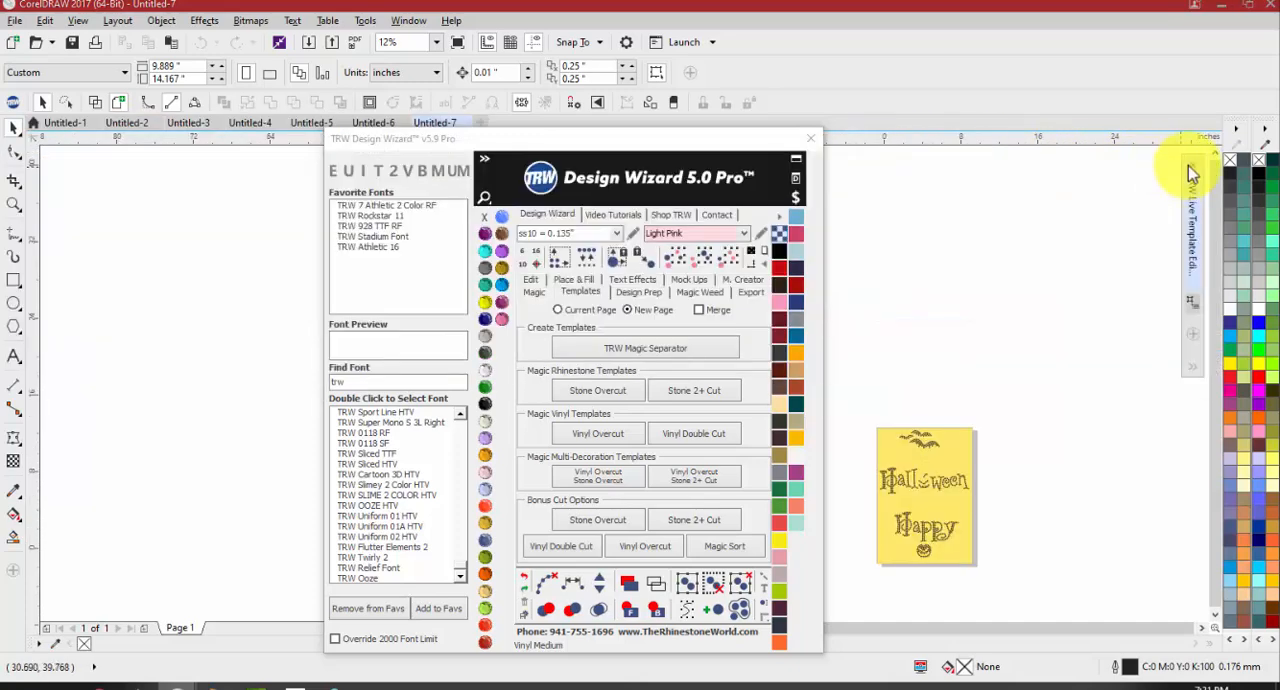
pyautogui.rightClick(1192, 362)
pyautogui.click(1173, 212)
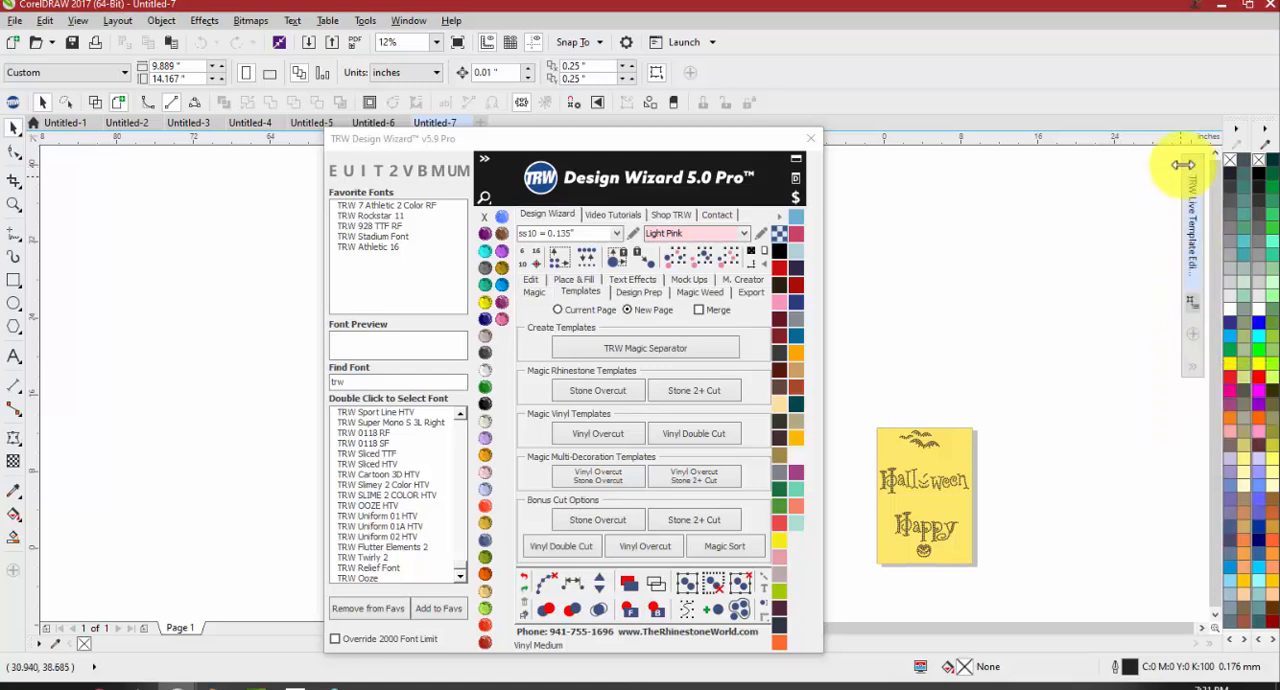
pyautogui.click(1192, 200)
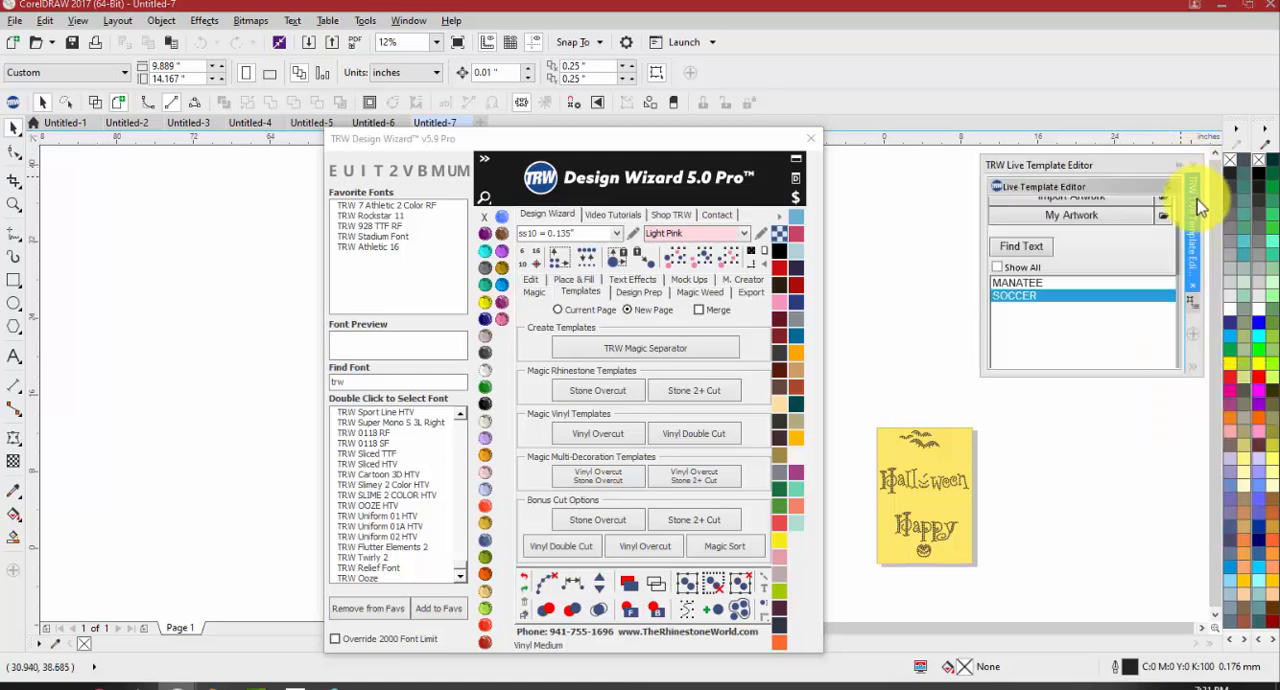
# Lengthen the floating Live Template Editor and examine its template, artwork, text and Magic Boundary options
pyautogui.moveTo(1107, 376); pyautogui.dragTo(1098, 536)
pyautogui.scroll(-3, 1069, 369)
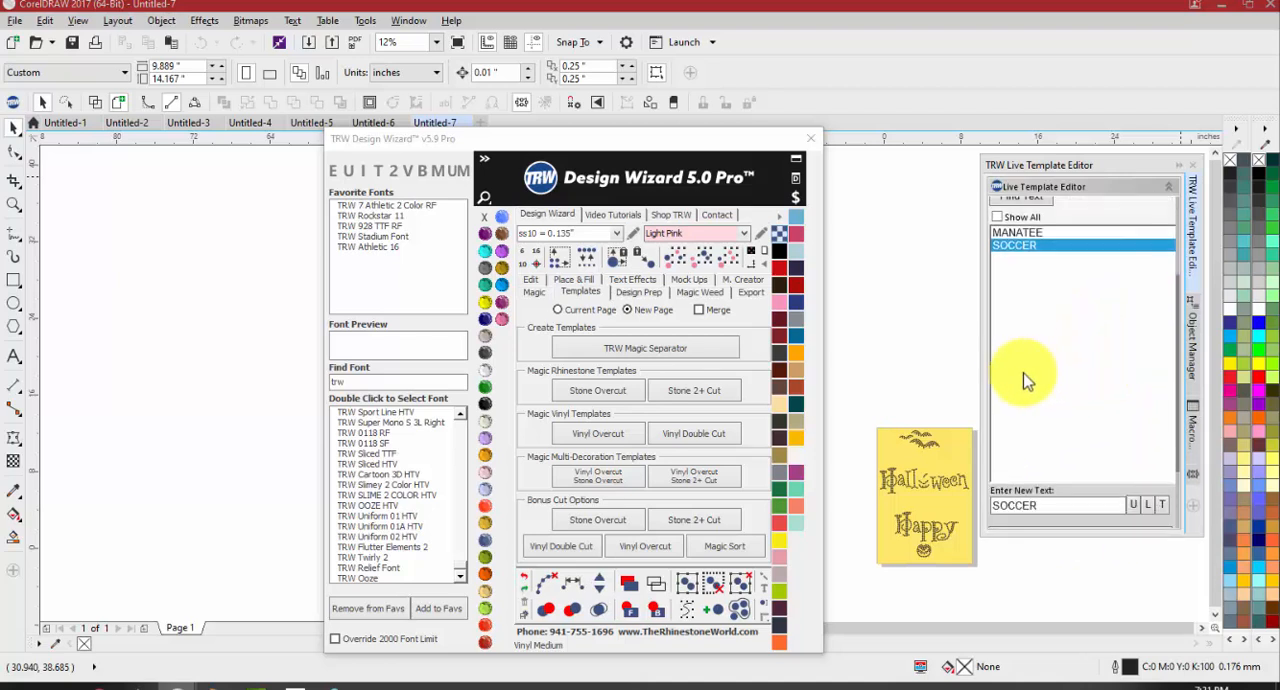
pyautogui.scroll(-2, 1062, 443)
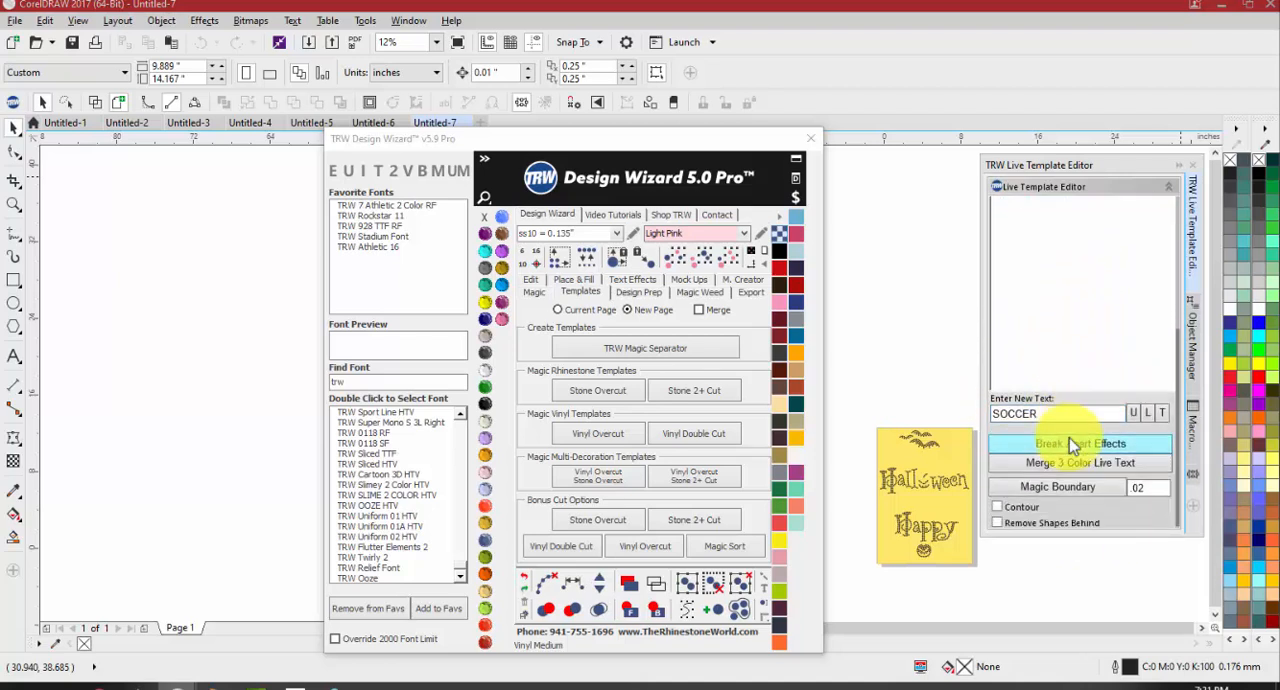
pyautogui.scroll(5, 1140, 393)
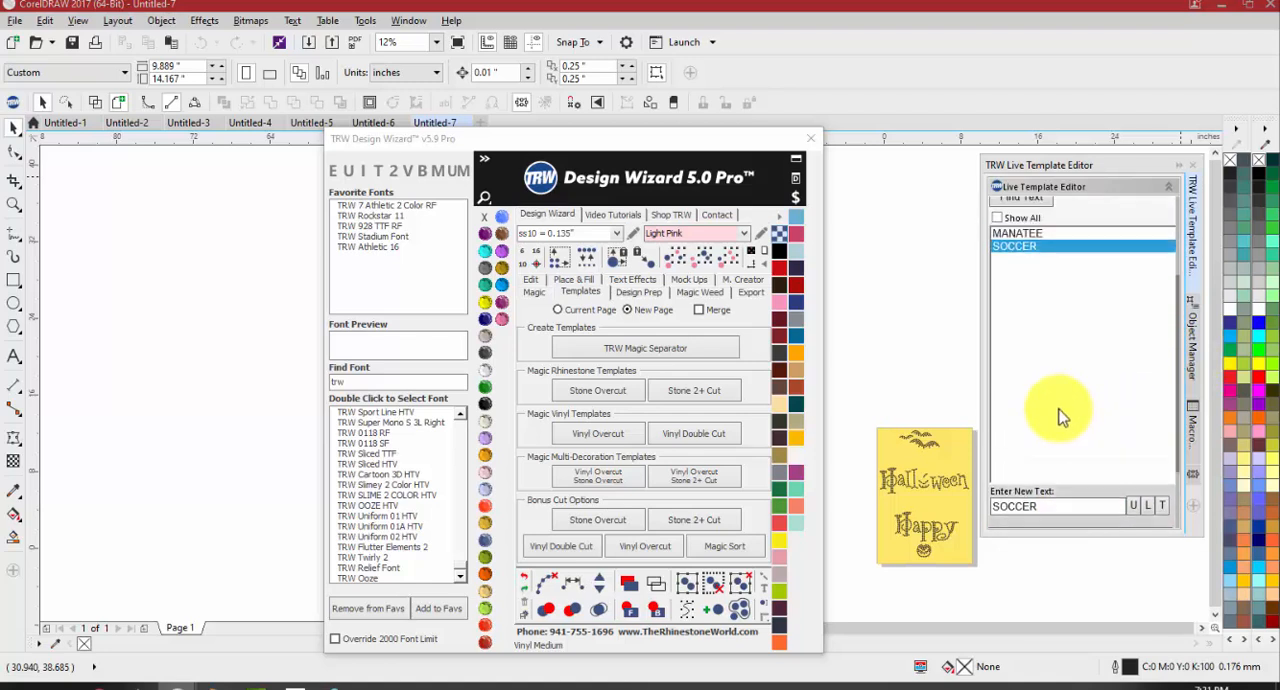
pyautogui.scroll(2, 1040, 420)
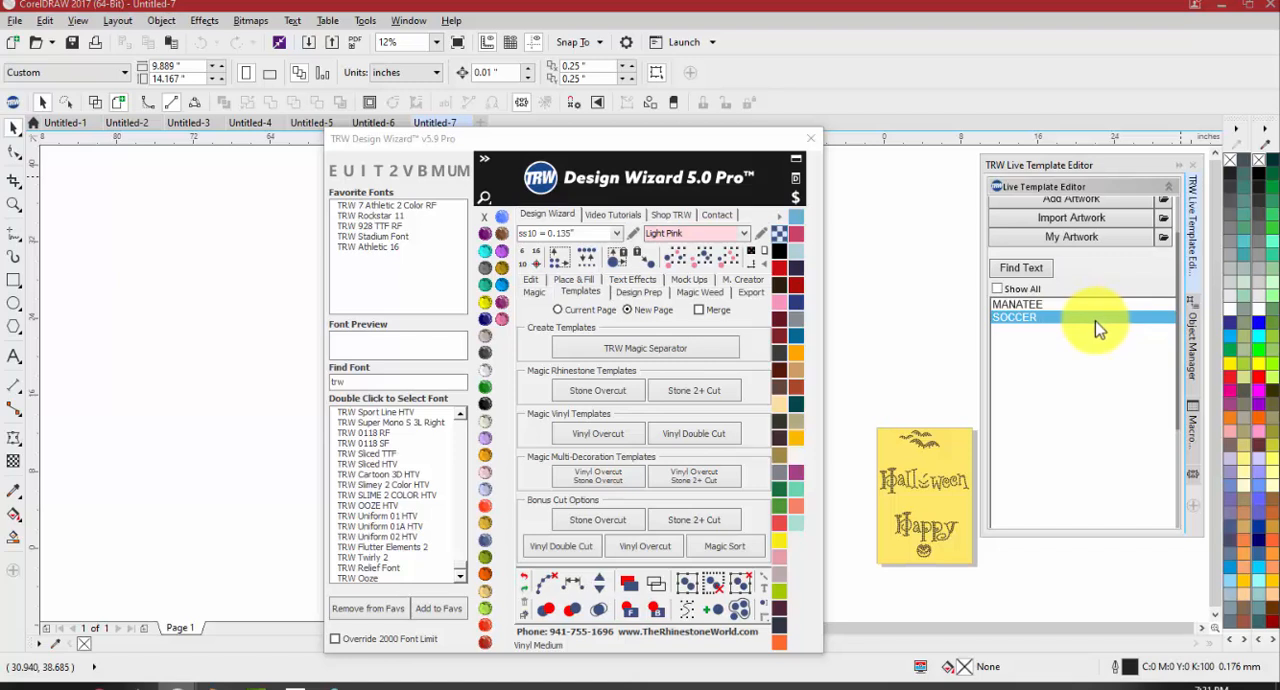
pyautogui.scroll(1, 1023, 328)
pyautogui.scroll(2, 1023, 332)
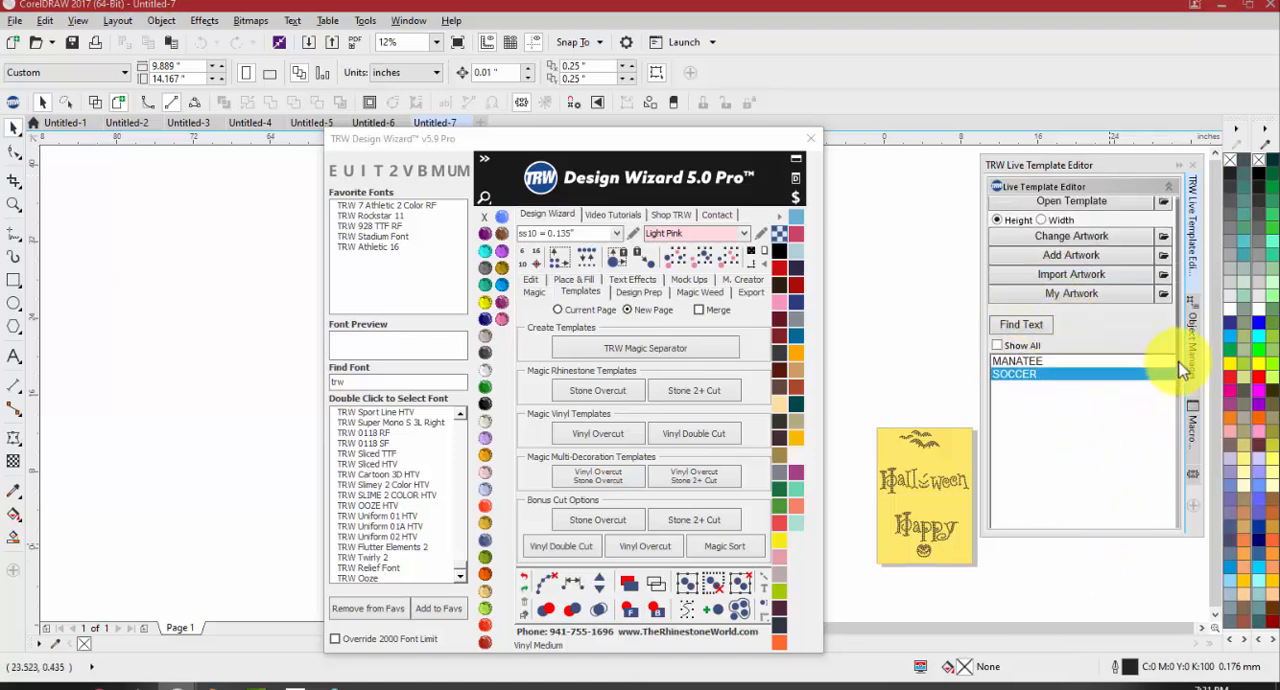
pyautogui.scroll(-5, 1177, 358)
pyautogui.scroll(-3, 1190, 466)
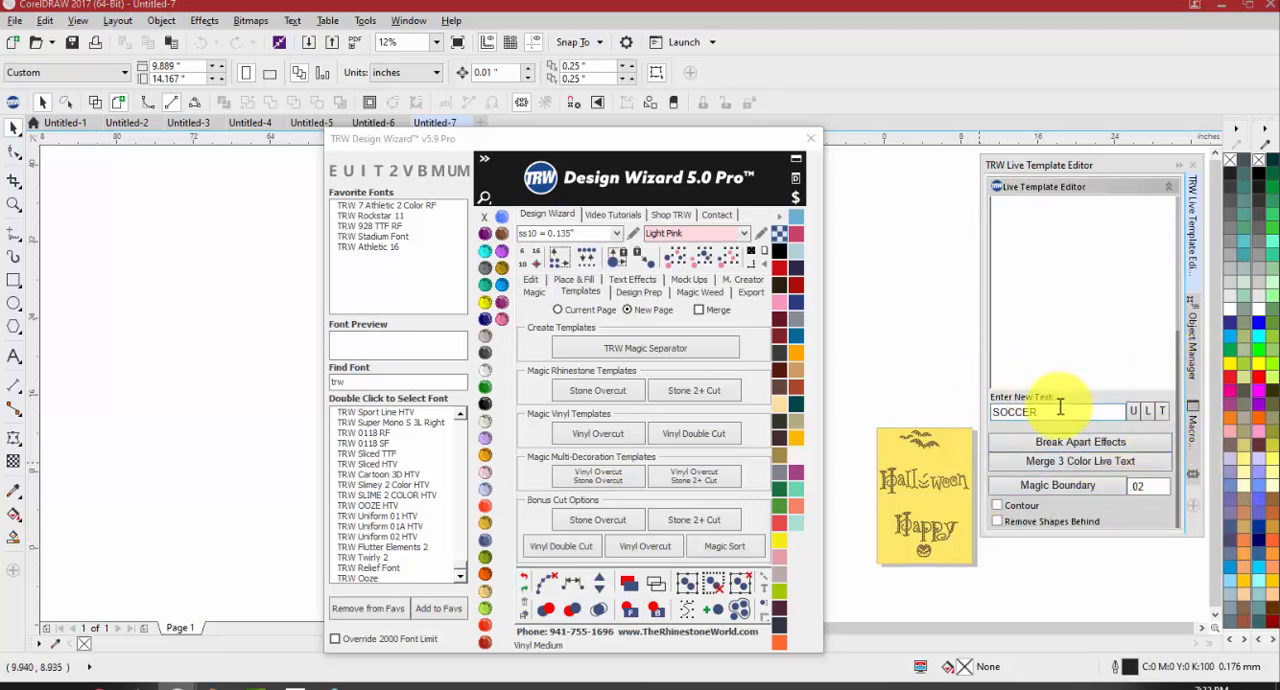
pyautogui.scroll(5, 1176, 345)
pyautogui.scroll(-3, 1170, 262)
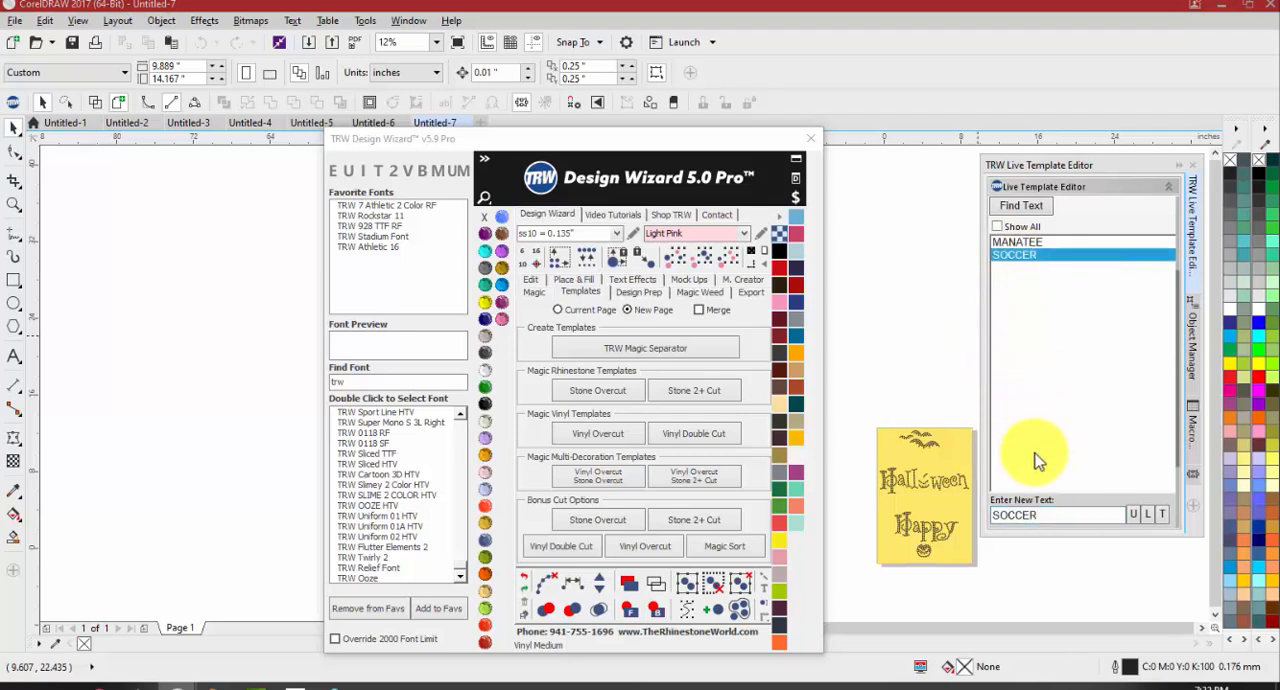
pyautogui.scroll(-1, 1057, 450)
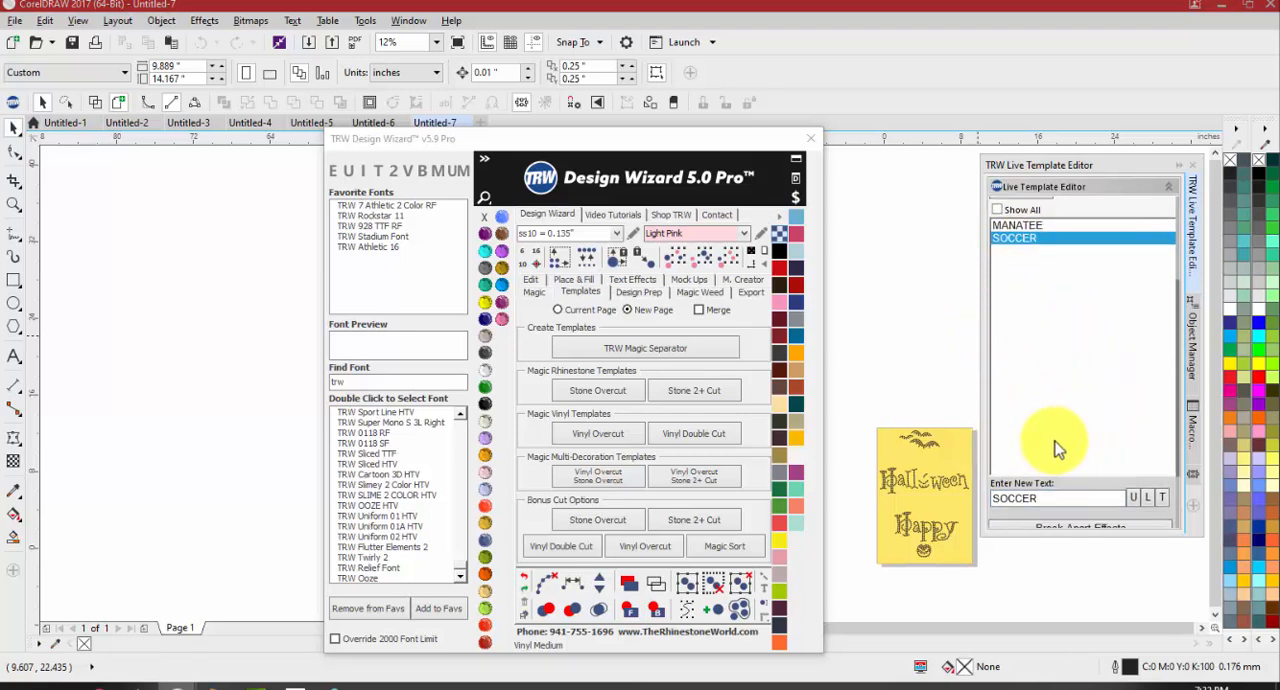
pyautogui.scroll(-4, 1055, 440)
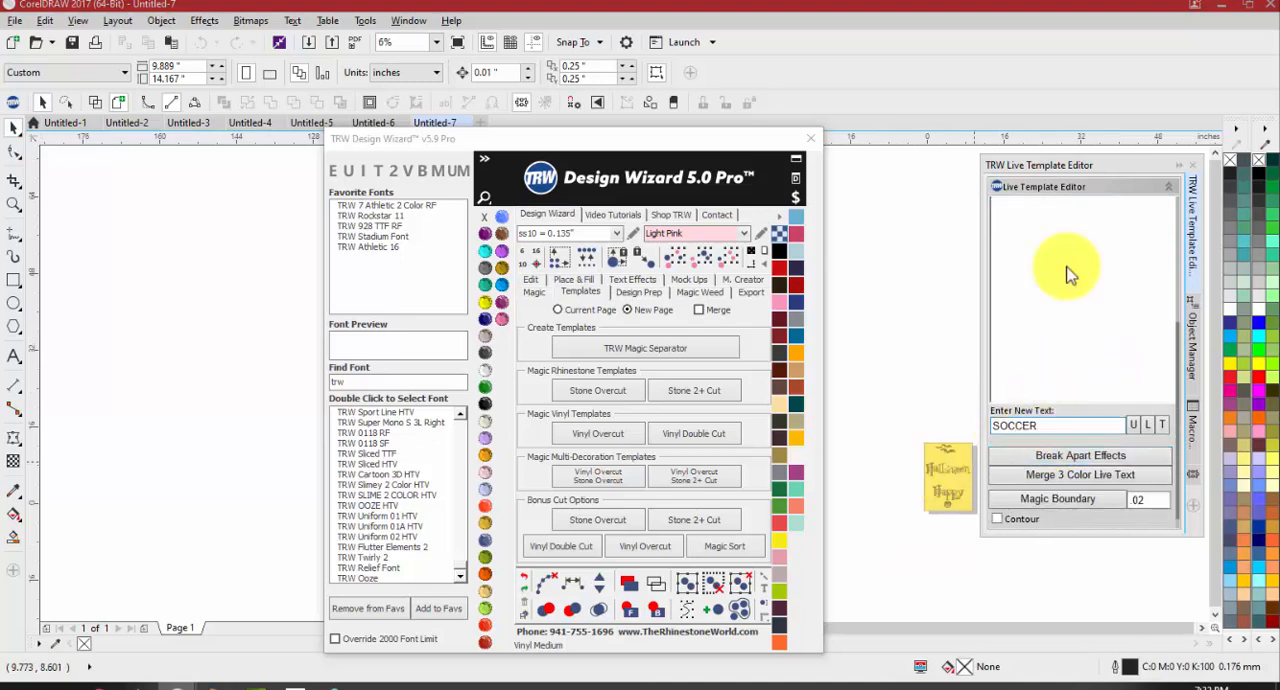
# Dock the Live Template Editor back beside the drawing area and close the Design Wizard window
pyautogui.moveTo(1100, 170); pyautogui.dragTo(1217, 160)
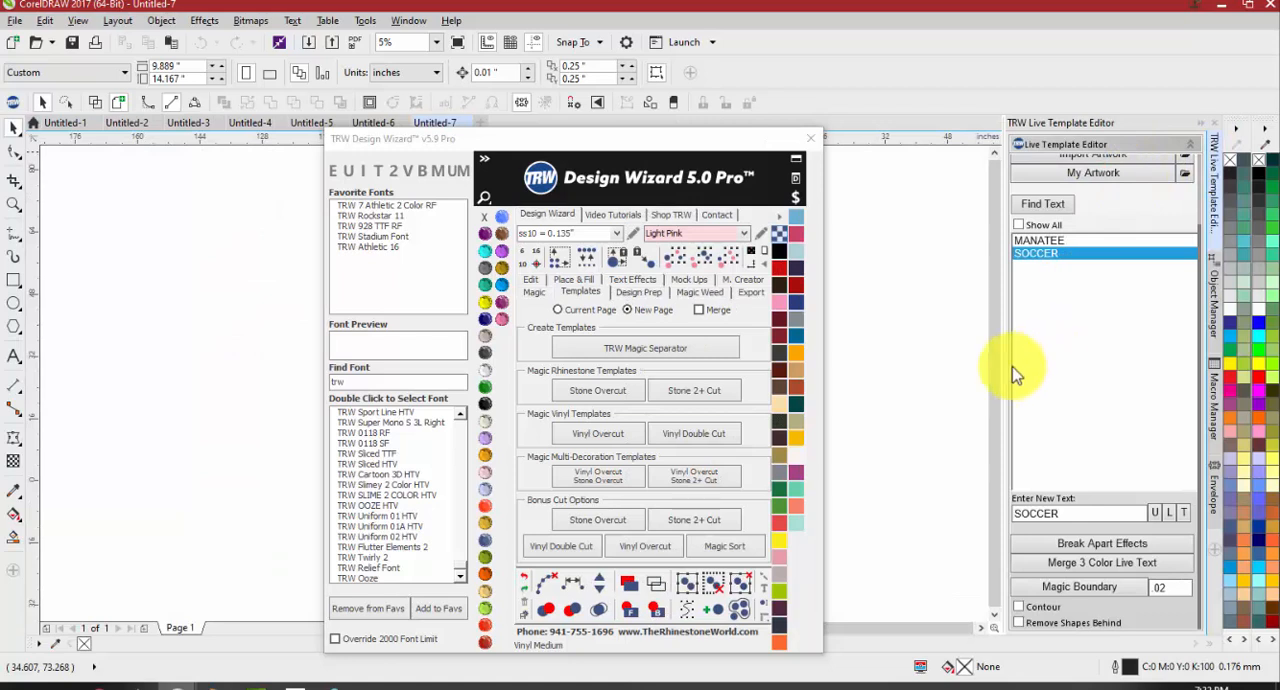
pyautogui.scroll(3, 1034, 356)
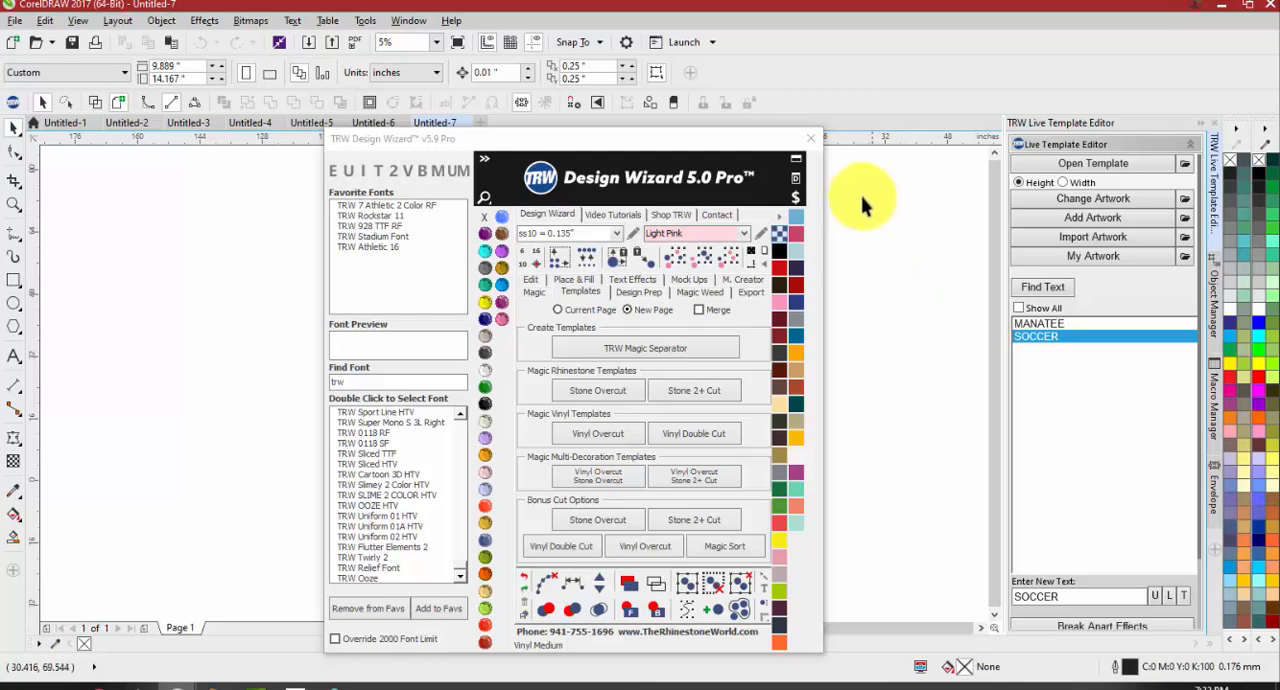
pyautogui.click(811, 138)
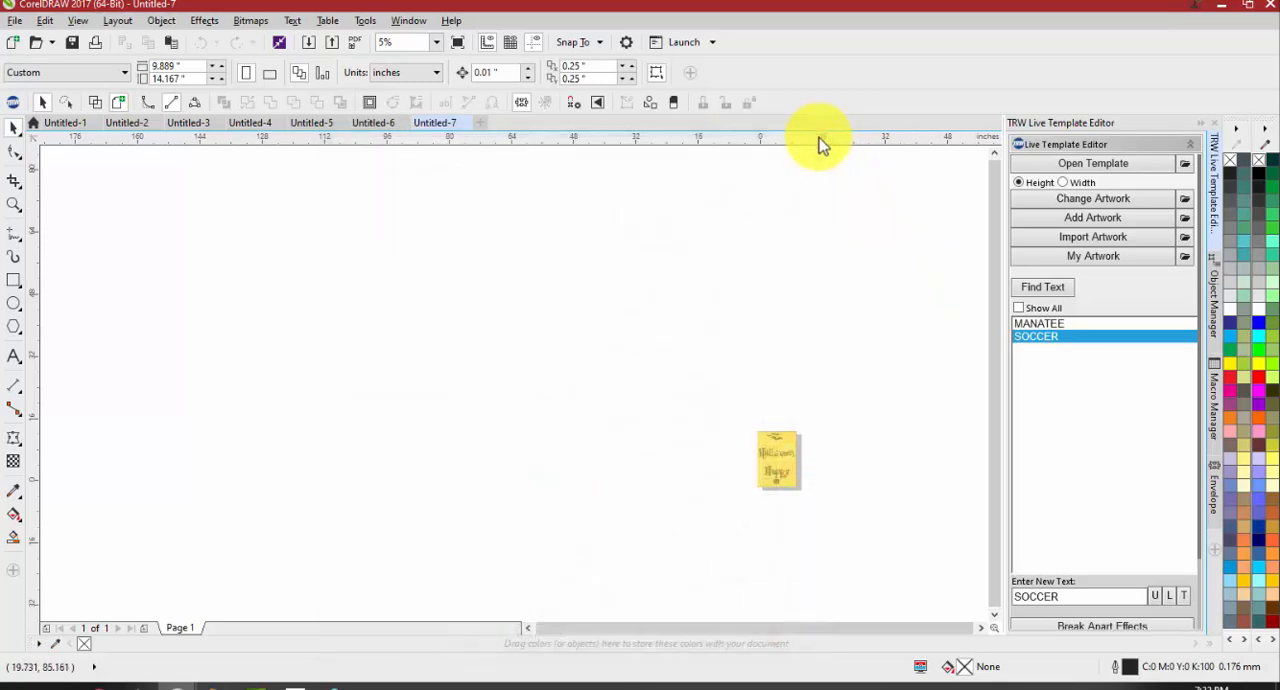
# Start opening a live template and browse the TRW Templates collection to the TRW Live Templates Volume 2 folder
pyautogui.click(1057, 163)
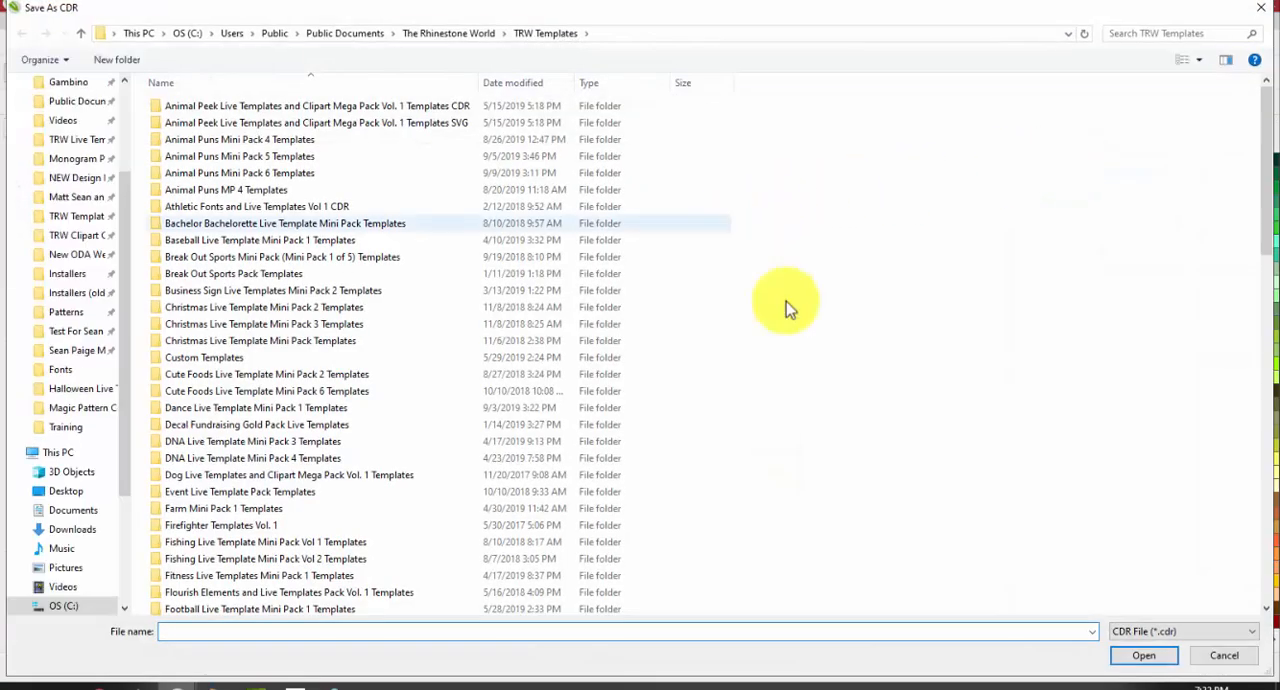
pyautogui.click(1222, 657)
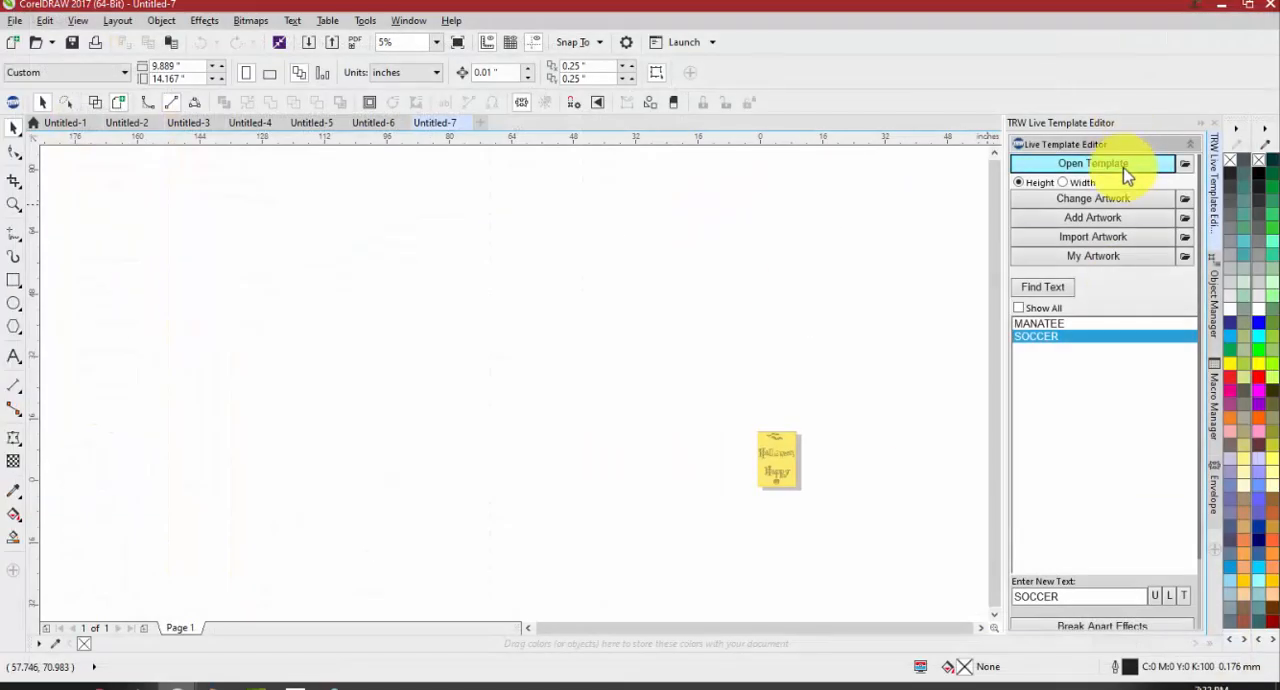
pyautogui.click(1125, 172)
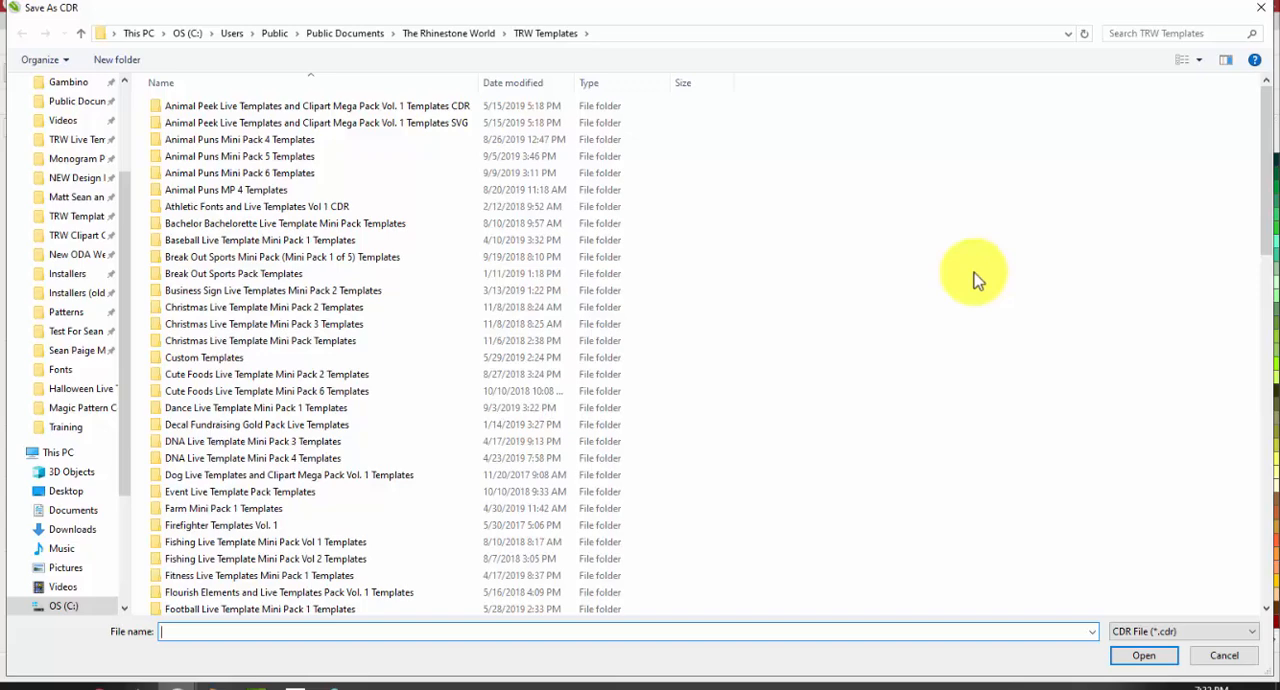
pyautogui.scroll(-9, 830, 345)
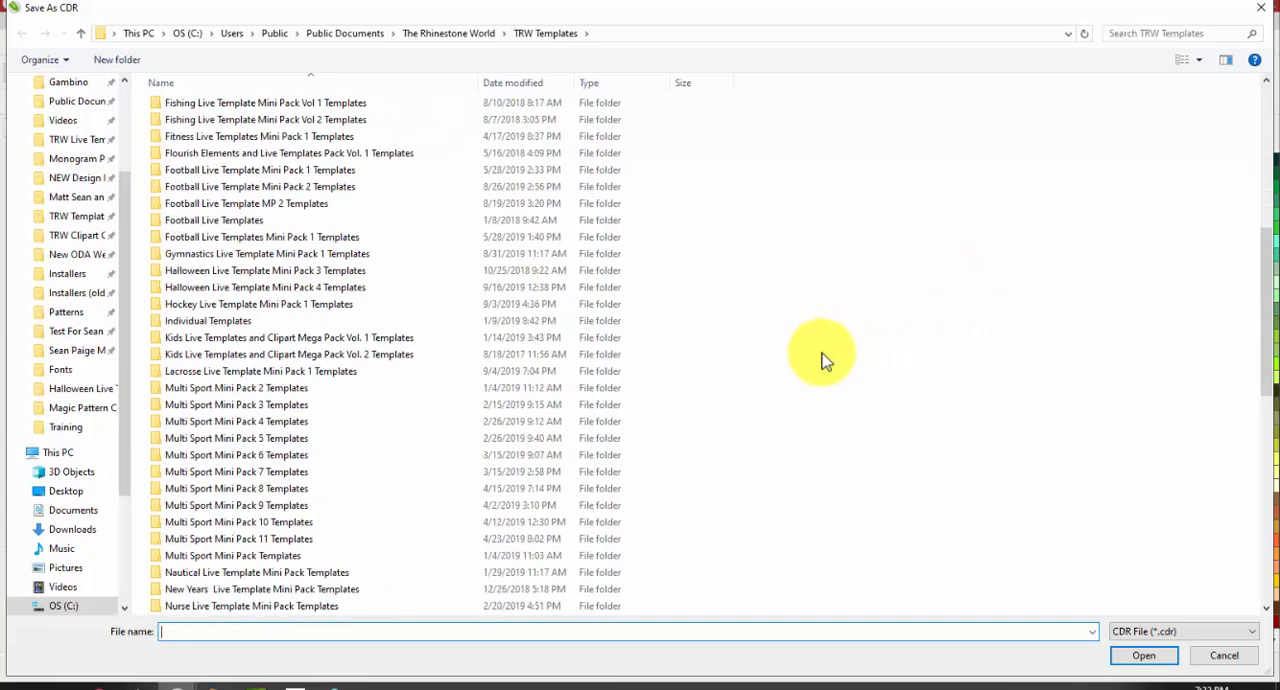
pyautogui.scroll(-10, 790, 312)
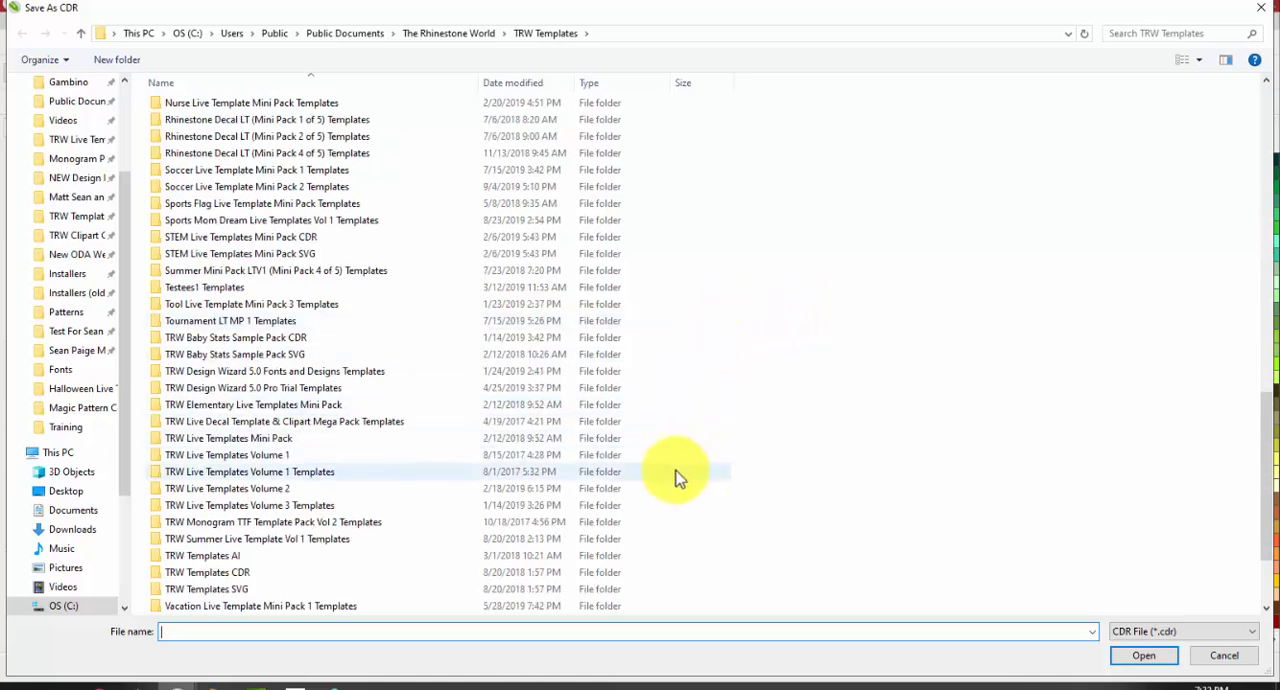
pyautogui.doubleClick(258, 489)
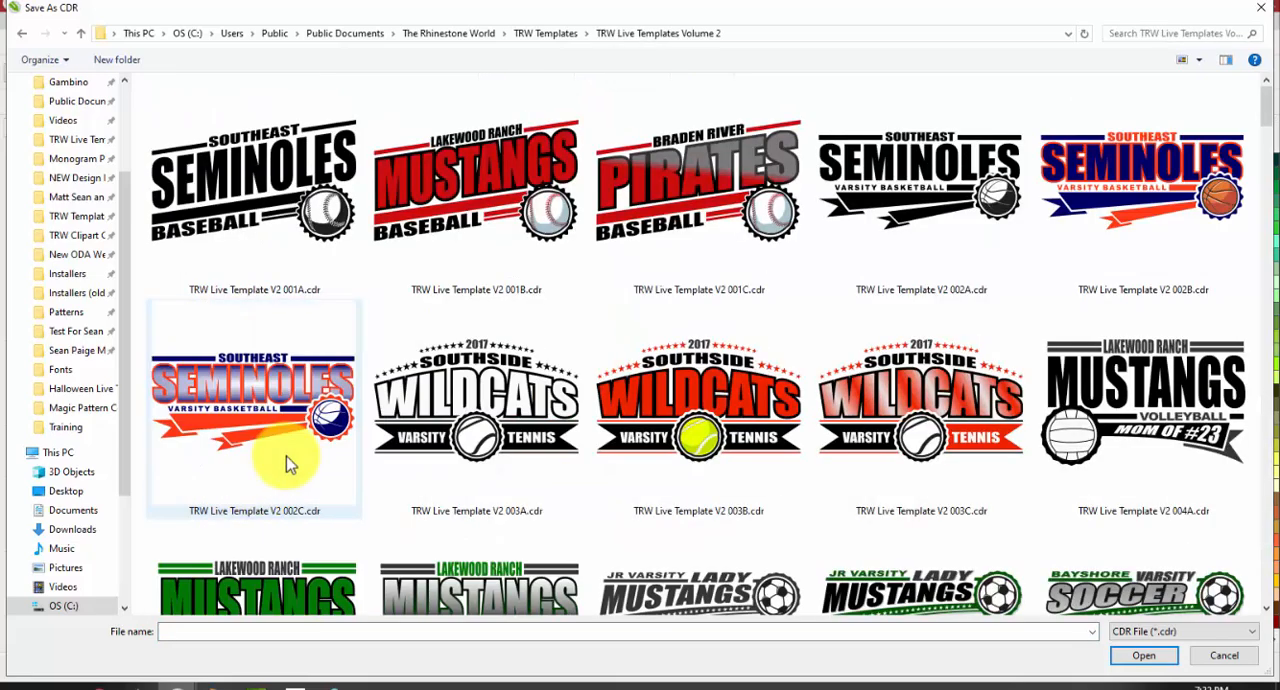
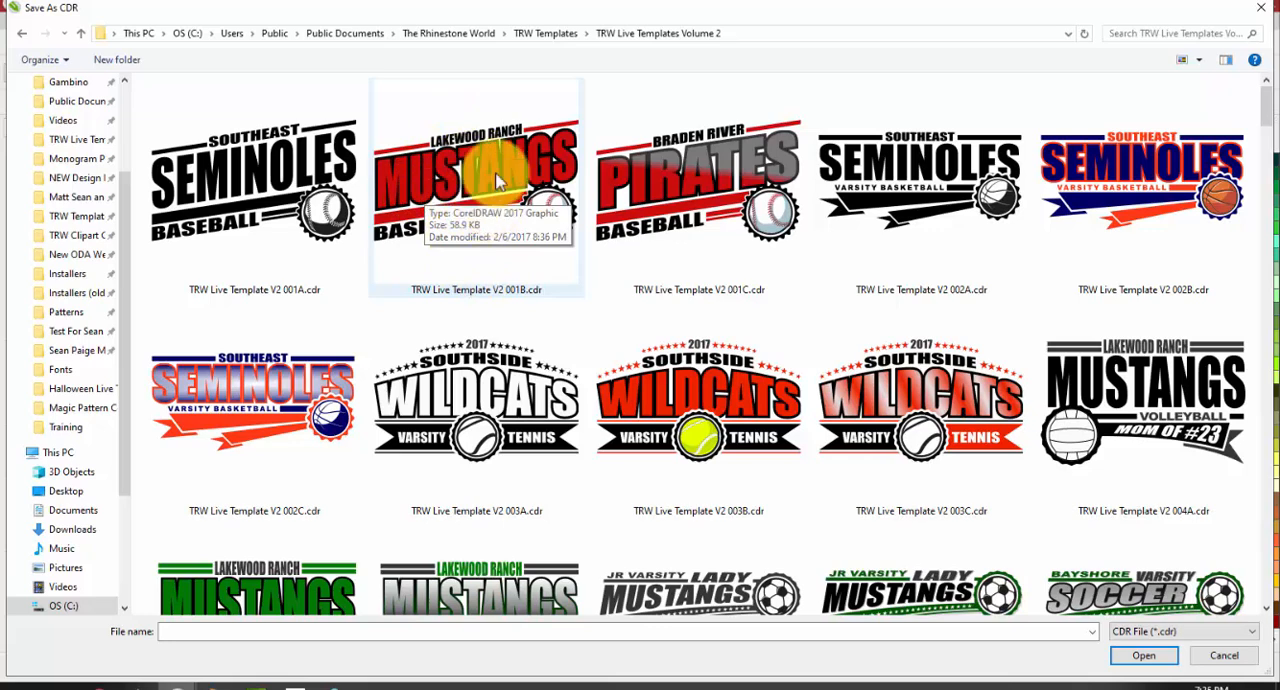
# Open the red Mustangs baseball template, TRW Live Template V2 001B.cdr, from the TRW Live Templates Volume 2 folder
pyautogui.click(545, 34)
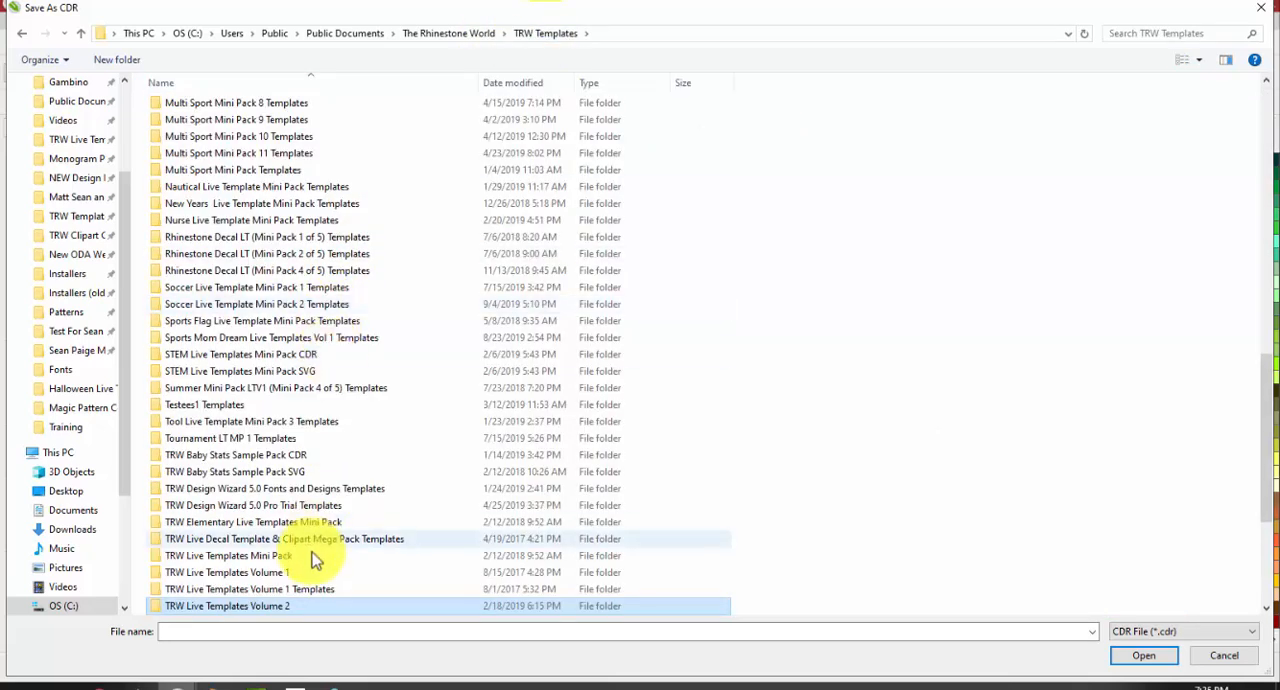
pyautogui.scroll(-2, 318, 555)
pyautogui.doubleClick(323, 507)
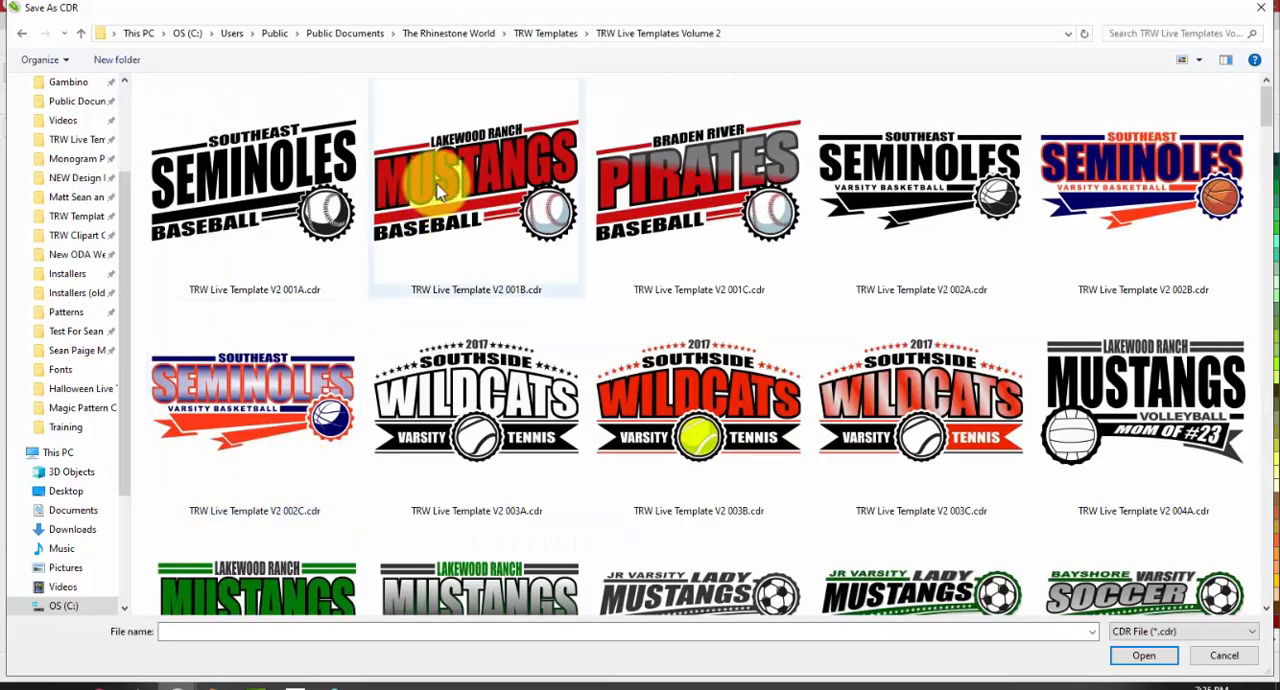
pyautogui.click(437, 190)
pyautogui.doubleClick(437, 186)
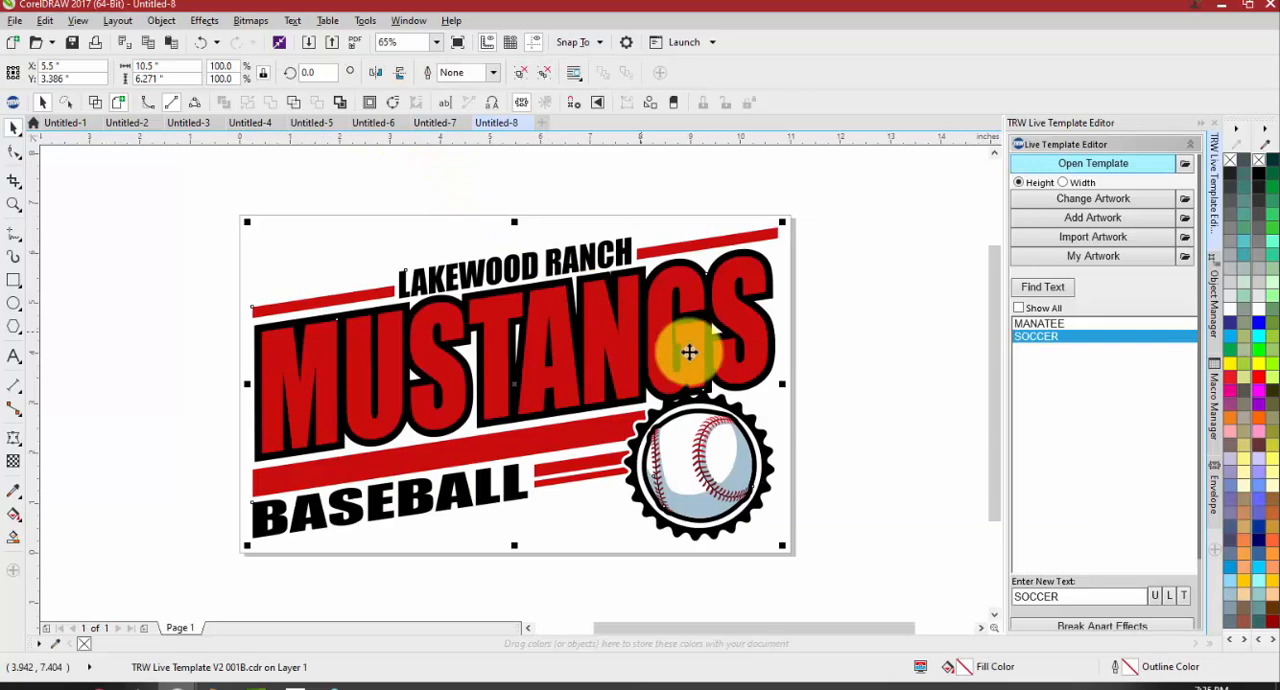
# Open the red and blue Manatee Basketball template, TRW Live Templates V3 MC 0002B.cdr, from the TRW Live Templates Volume 3 Templates folder
pyautogui.click(1045, 163)
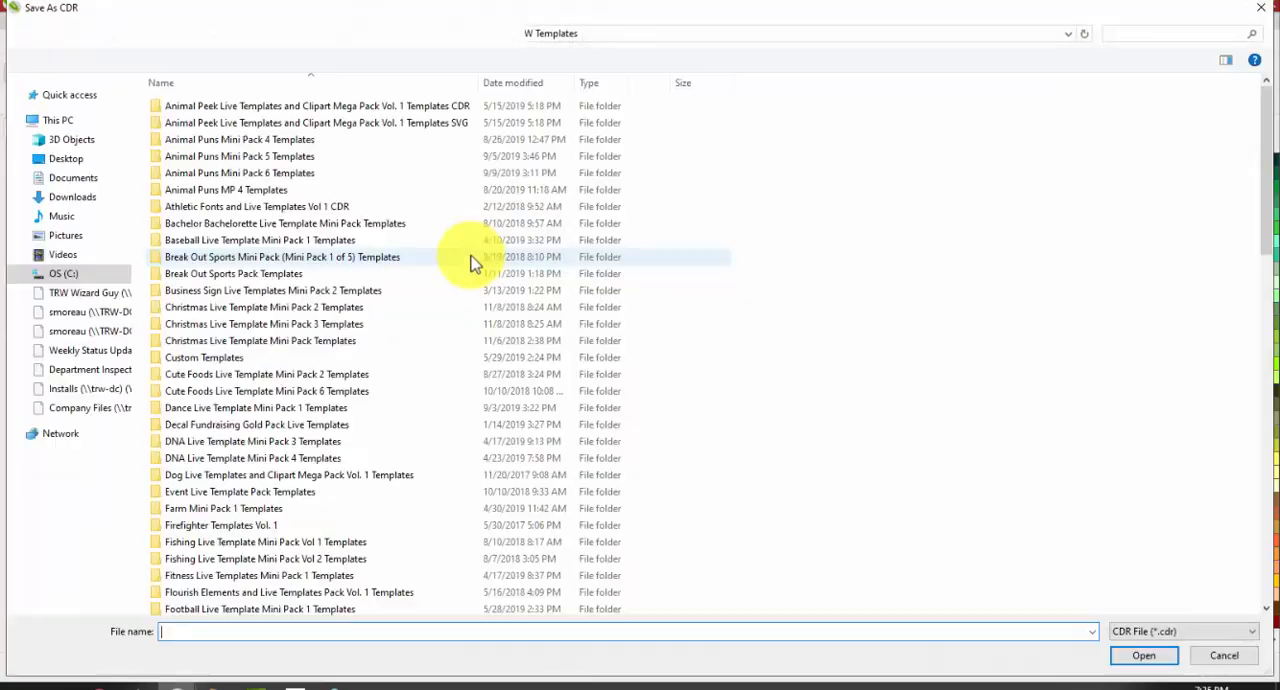
pyautogui.scroll(-2, 325, 540)
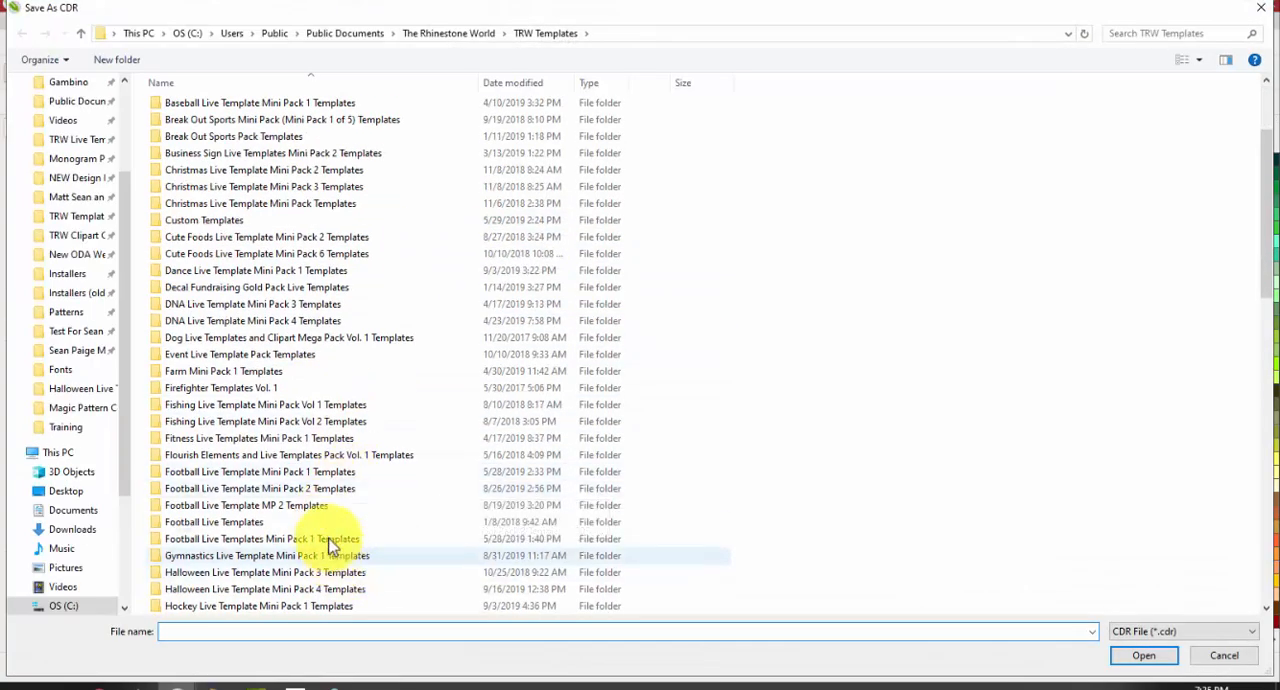
pyautogui.scroll(-3, 325, 505)
pyautogui.scroll(-2, 325, 510)
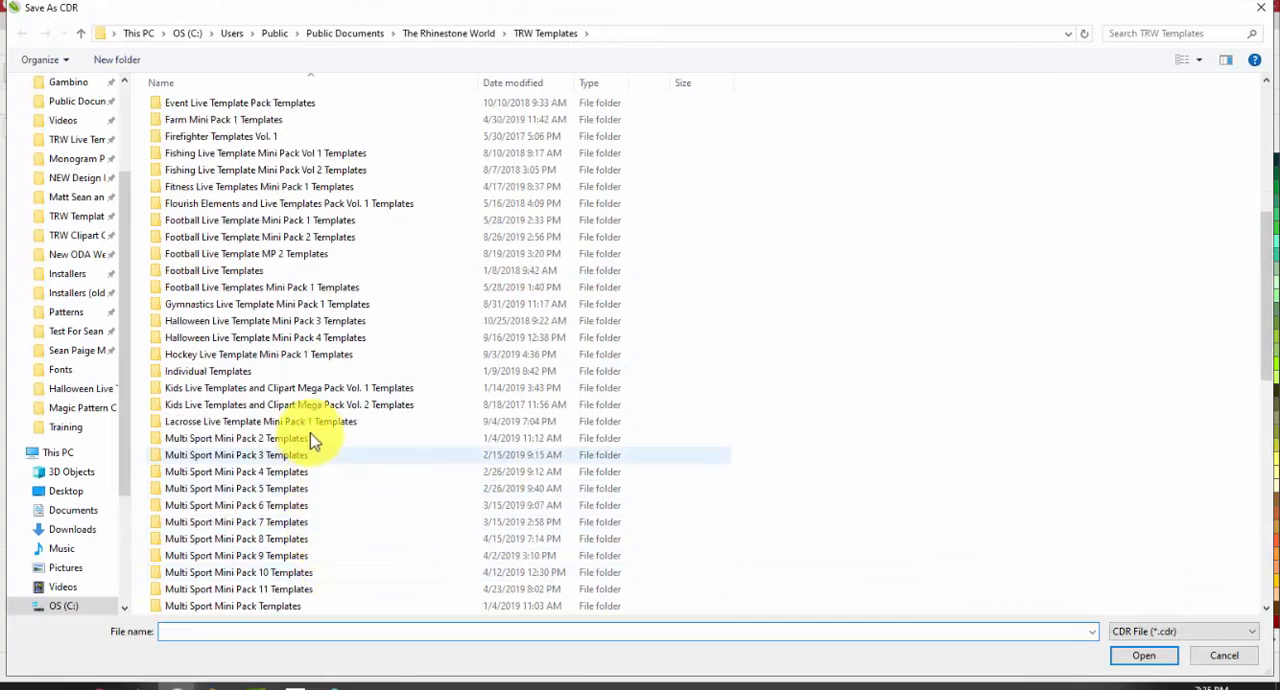
pyautogui.scroll(-3, 311, 437)
pyautogui.scroll(-9, 335, 505)
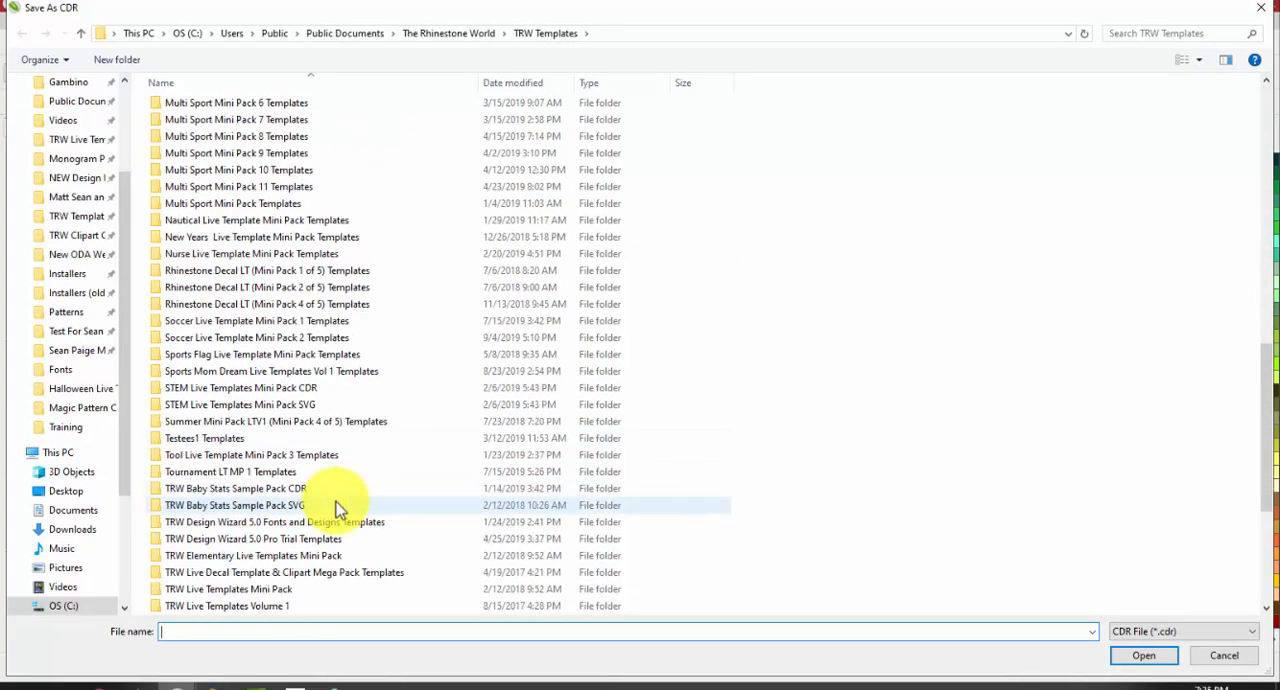
pyautogui.doubleClick(322, 457)
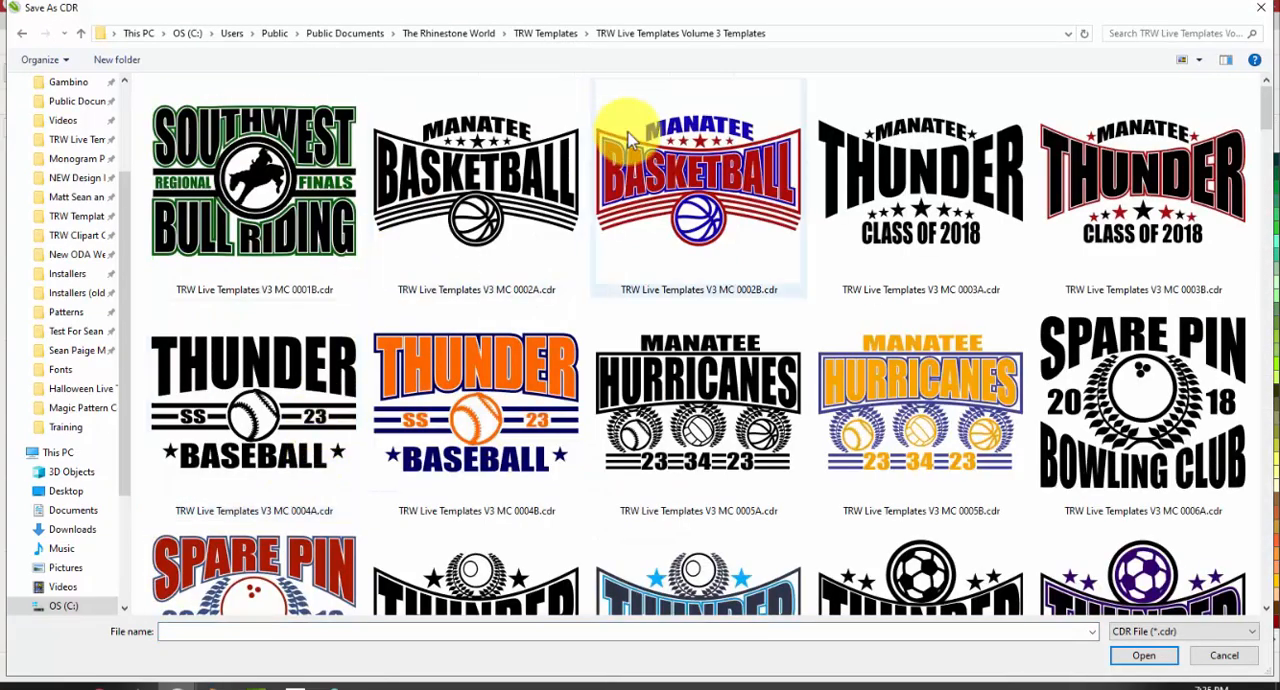
pyautogui.click(708, 170)
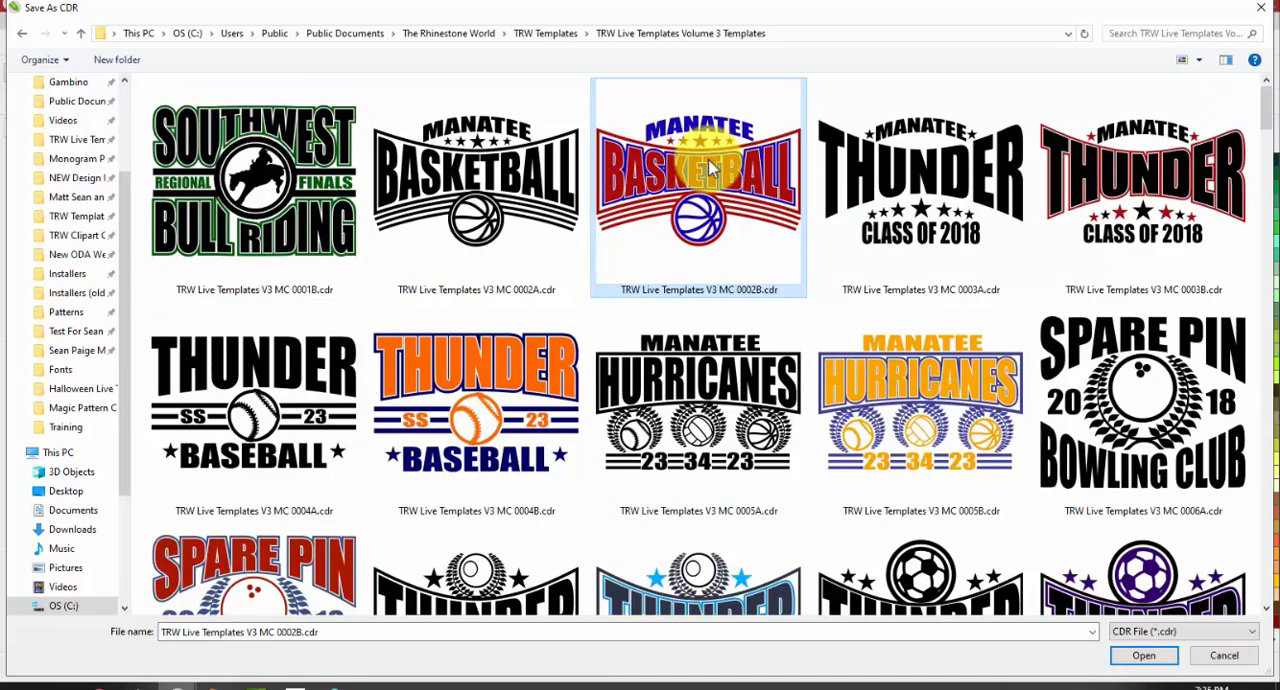
pyautogui.doubleClick(708, 170)
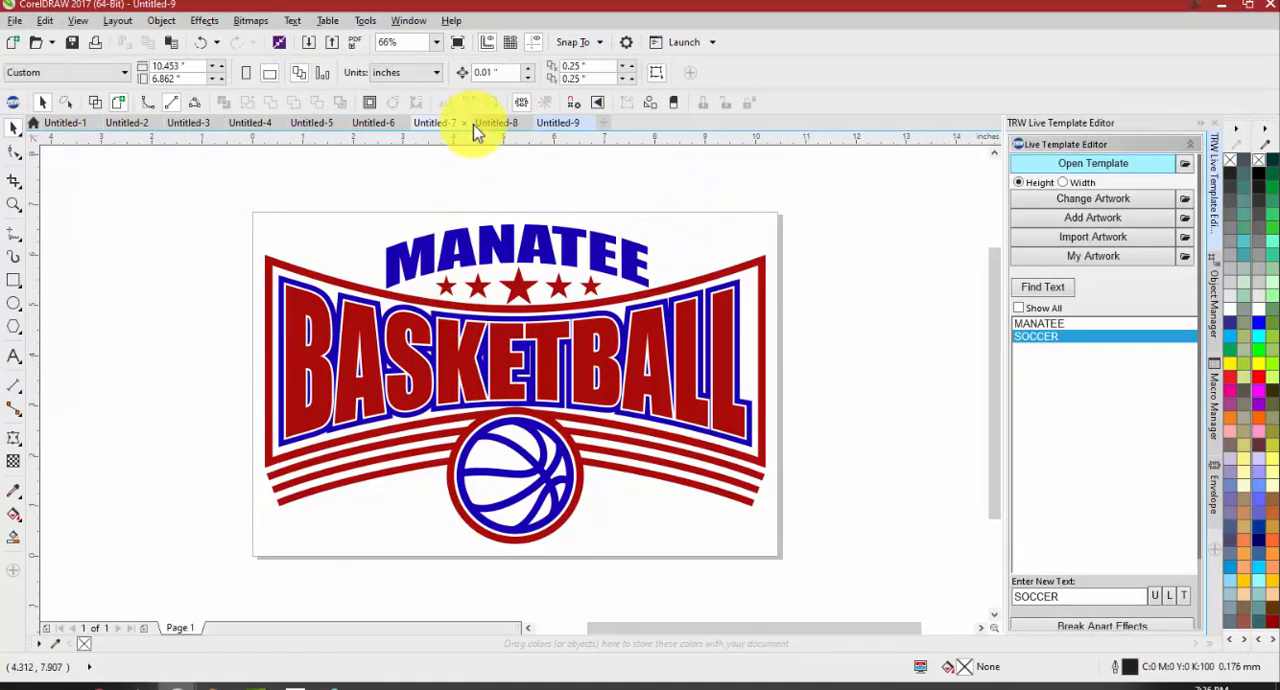
# Paste a copy of the Manatee Basketball design into Untitled-8 and place it beside the Mustangs design, just off the page
pyautogui.click(495, 122)
pyautogui.scroll(-2, 513, 289)
pyautogui.moveTo(486, 330); pyautogui.dragTo(738, 361)
pyautogui.click(680, 490)
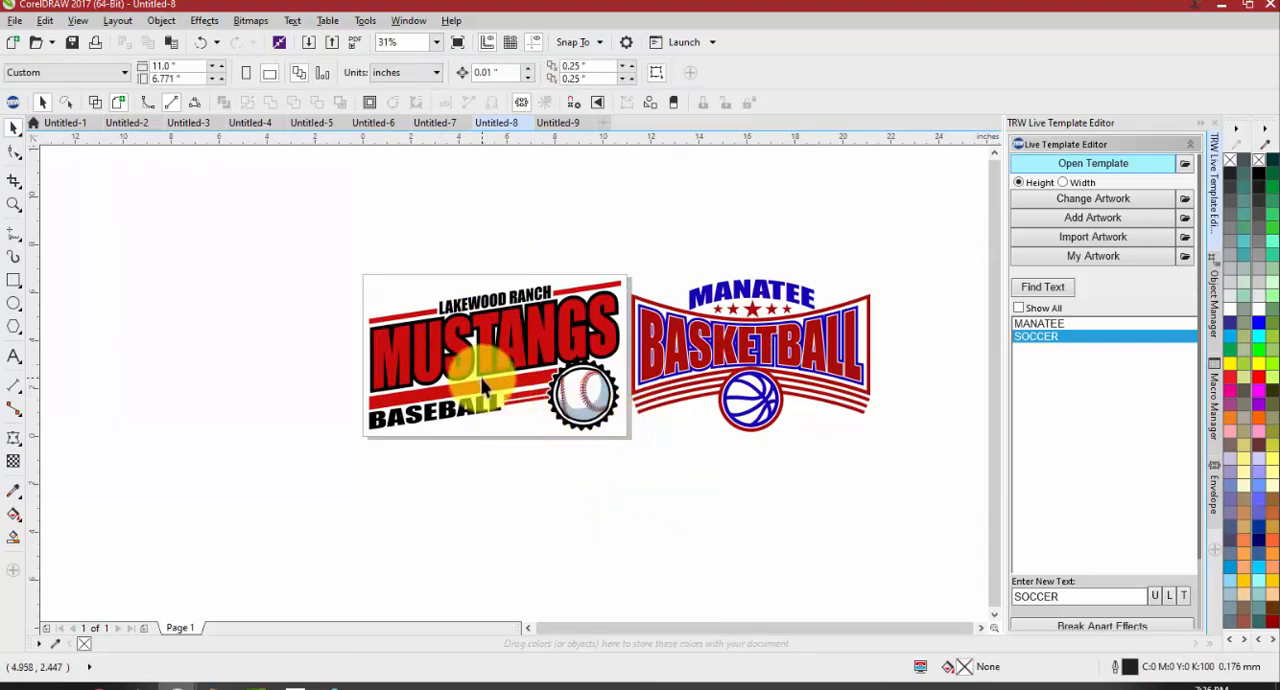
# Ungroup the Mustangs baseball template into its separate objects and clear the selection
pyautogui.scroll(2, 484, 386)
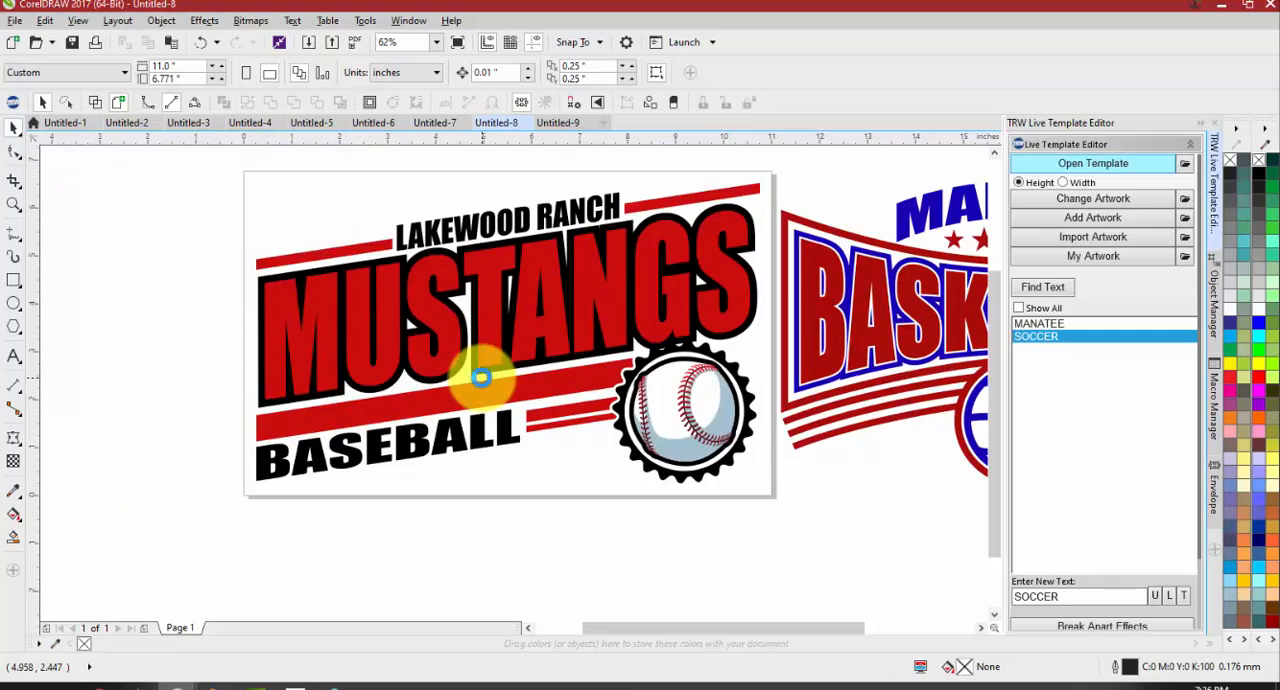
pyautogui.scroll(-2, 486, 372)
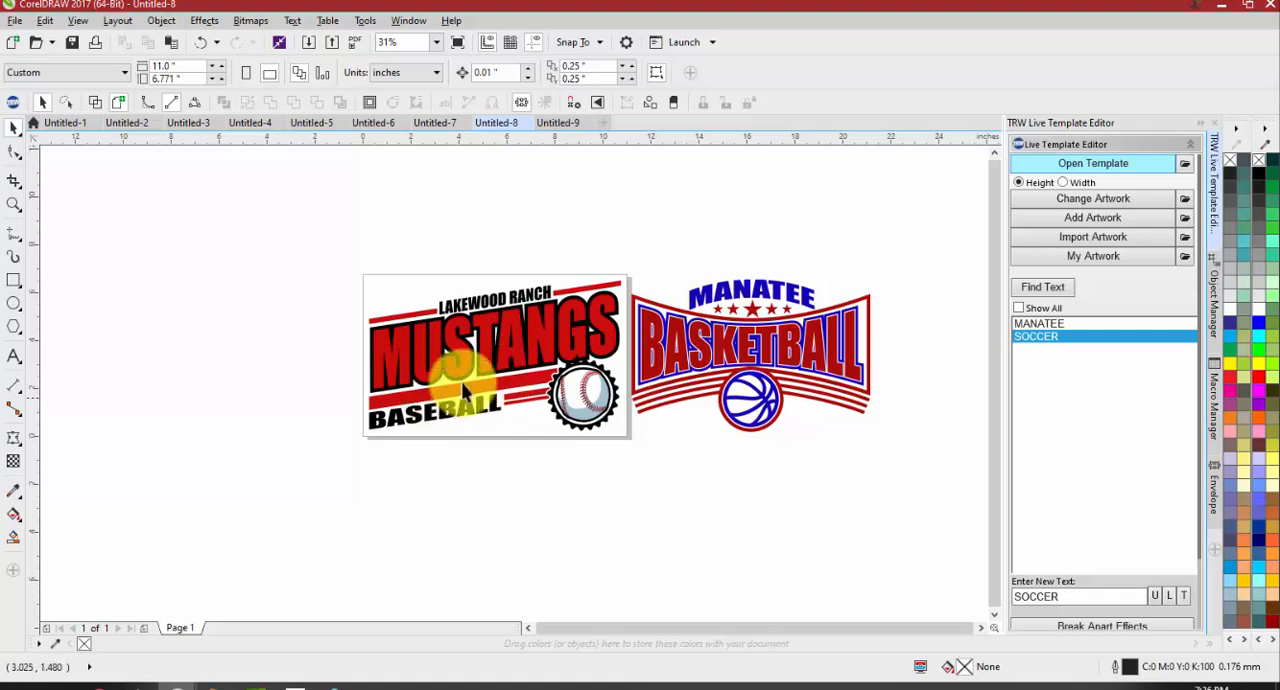
pyautogui.scroll(1, 566, 326)
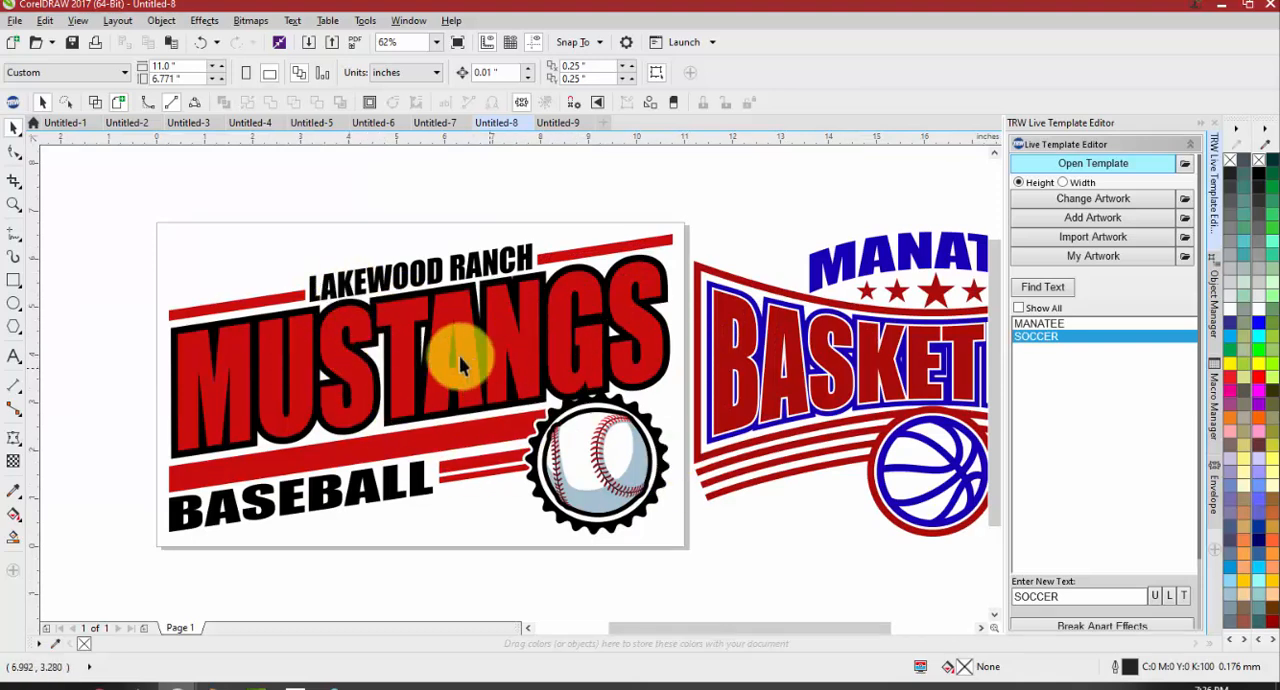
pyautogui.click(315, 314)
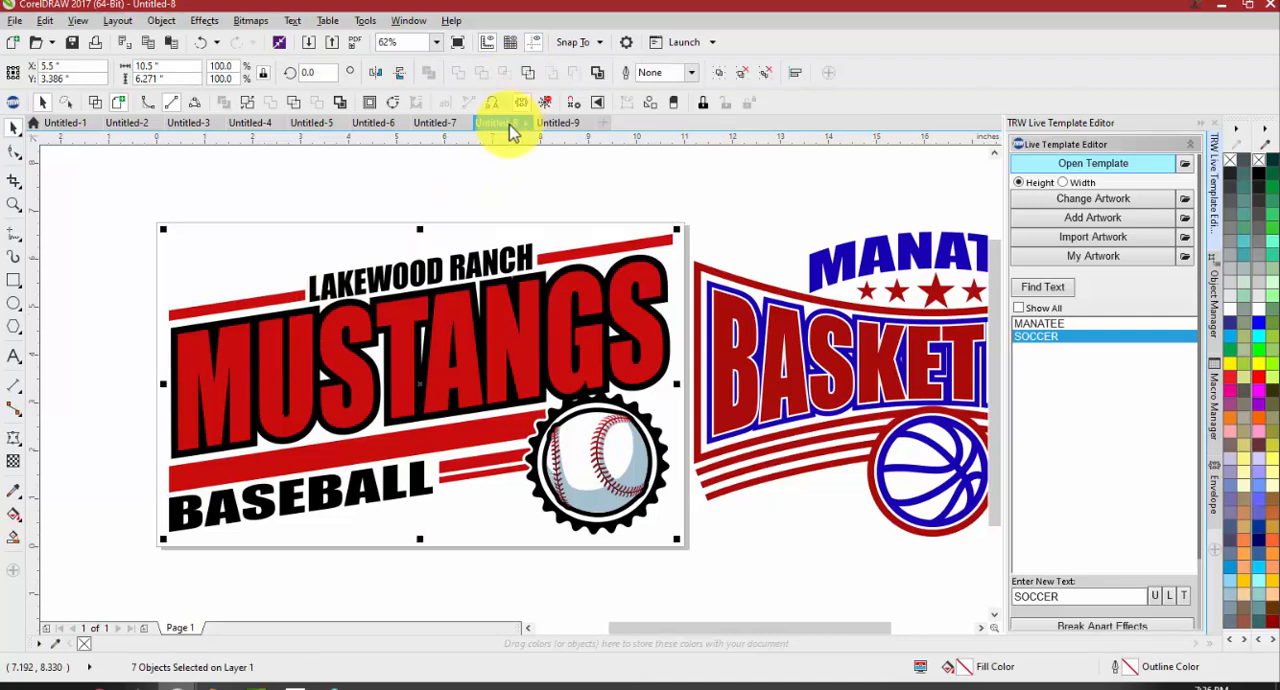
pyautogui.click(508, 194)
# Select the MUSTANGS lettering and its black contour separately to examine how the single outline is built
pyautogui.moveTo(504, 333)
pyautogui.mouseDown()
pyautogui.moveTo(432, 366)
pyautogui.moveTo(479, 340)
pyautogui.moveTo(414, 354)
pyautogui.moveTo(498, 327)
pyautogui.mouseUp()
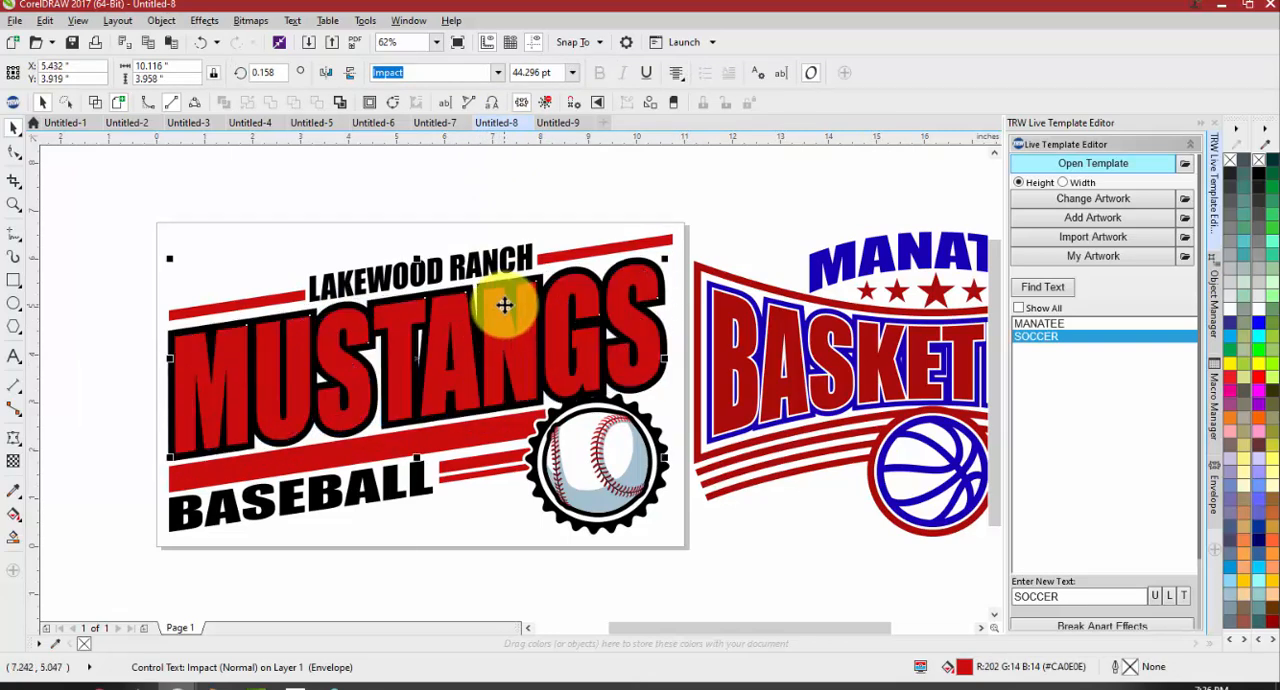
pyautogui.click(486, 221)
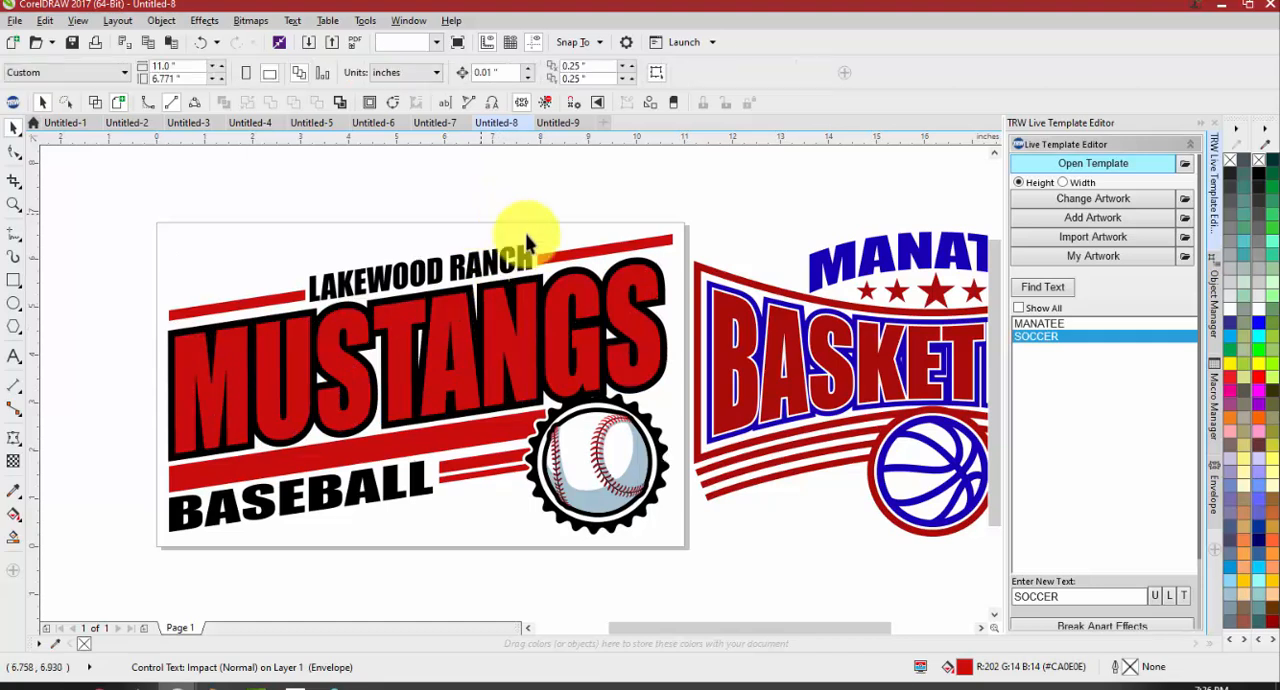
pyautogui.click(591, 272)
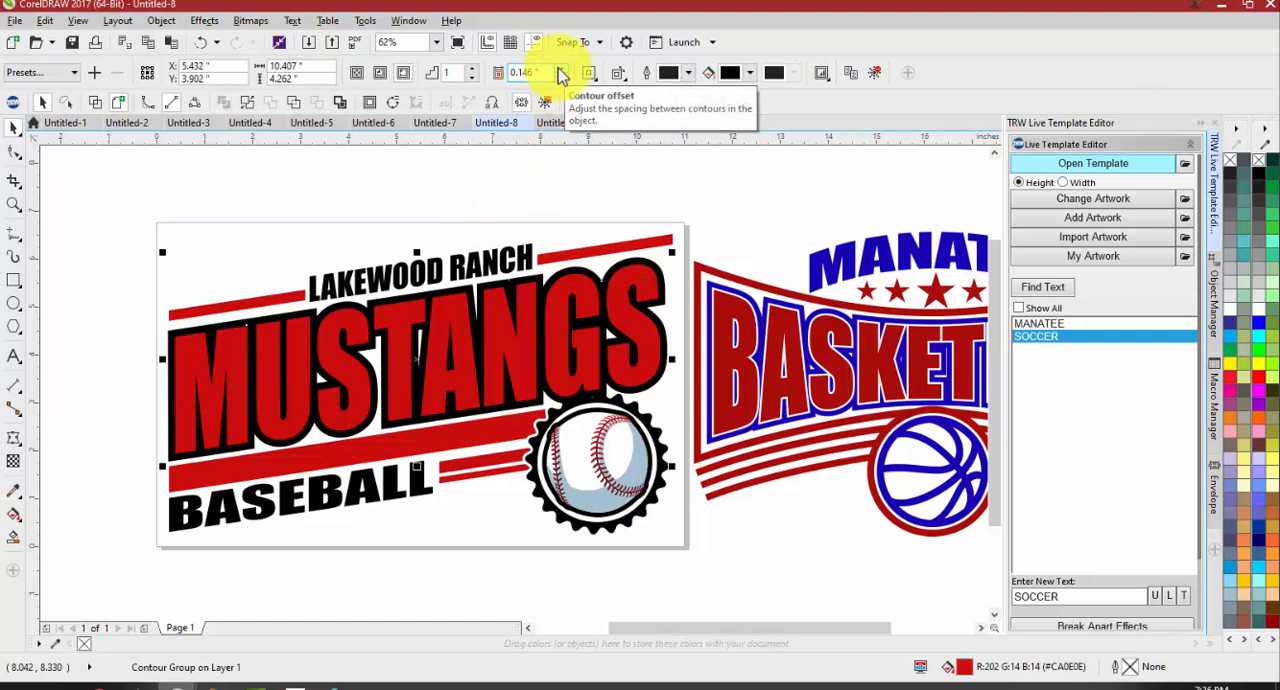
pyautogui.click(556, 184)
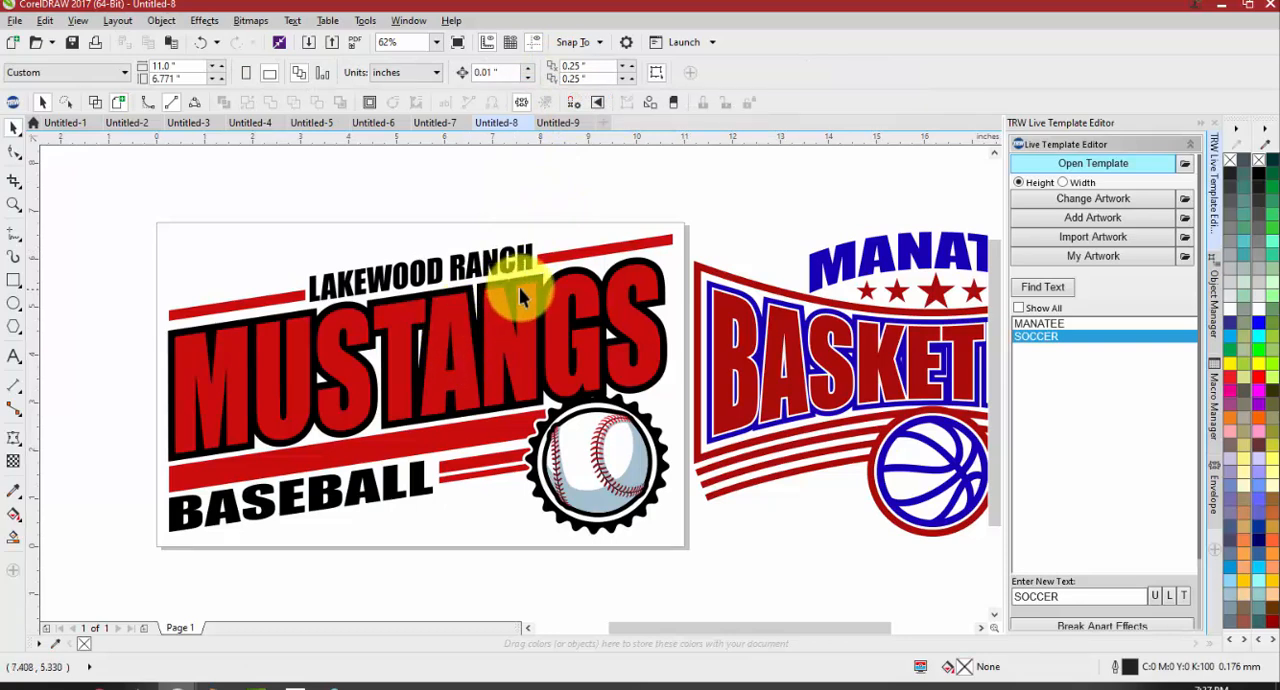
# Ungroup the Manatee Basketball design into its separate objects and clear the selection
pyautogui.scroll(-1, 520, 295)
pyautogui.scroll(2, 745, 300)
pyautogui.scroll(-1, 604, 350)
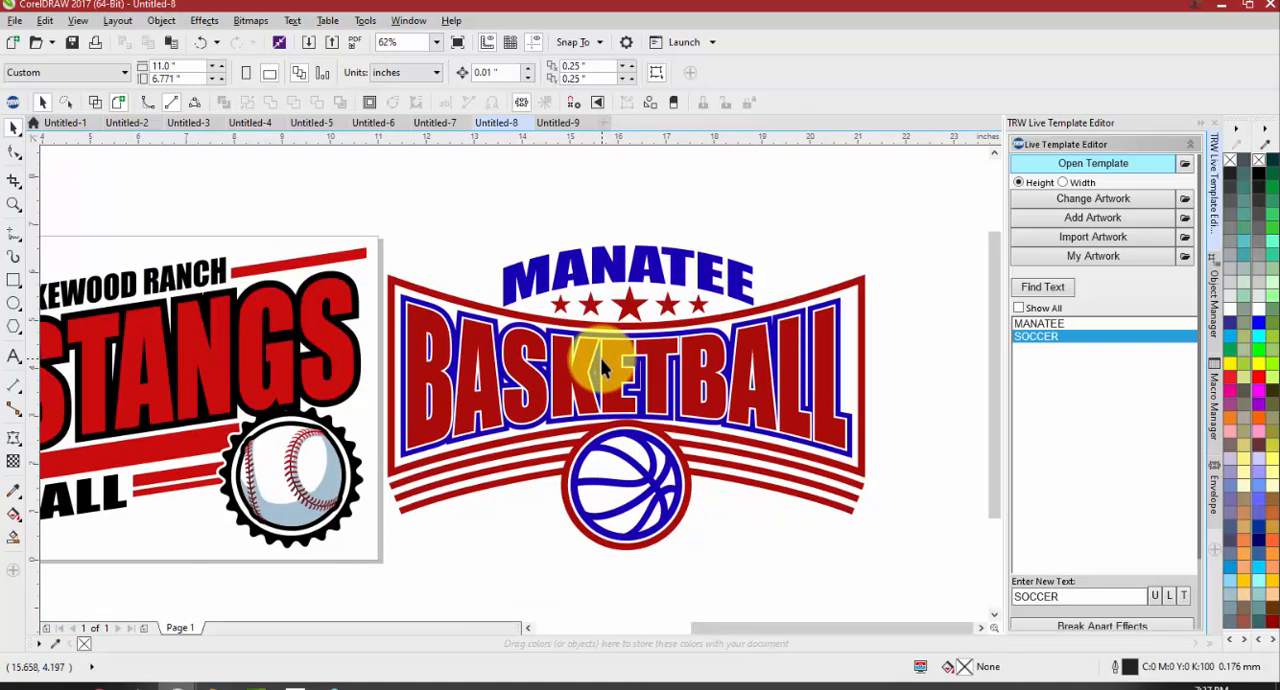
pyautogui.click(600, 358)
pyautogui.click(522, 73)
pyautogui.click(485, 215)
# Move the BASKETBALL lettering about 2 inches down off its contour layers and undo the move
pyautogui.scroll(2, 414, 298)
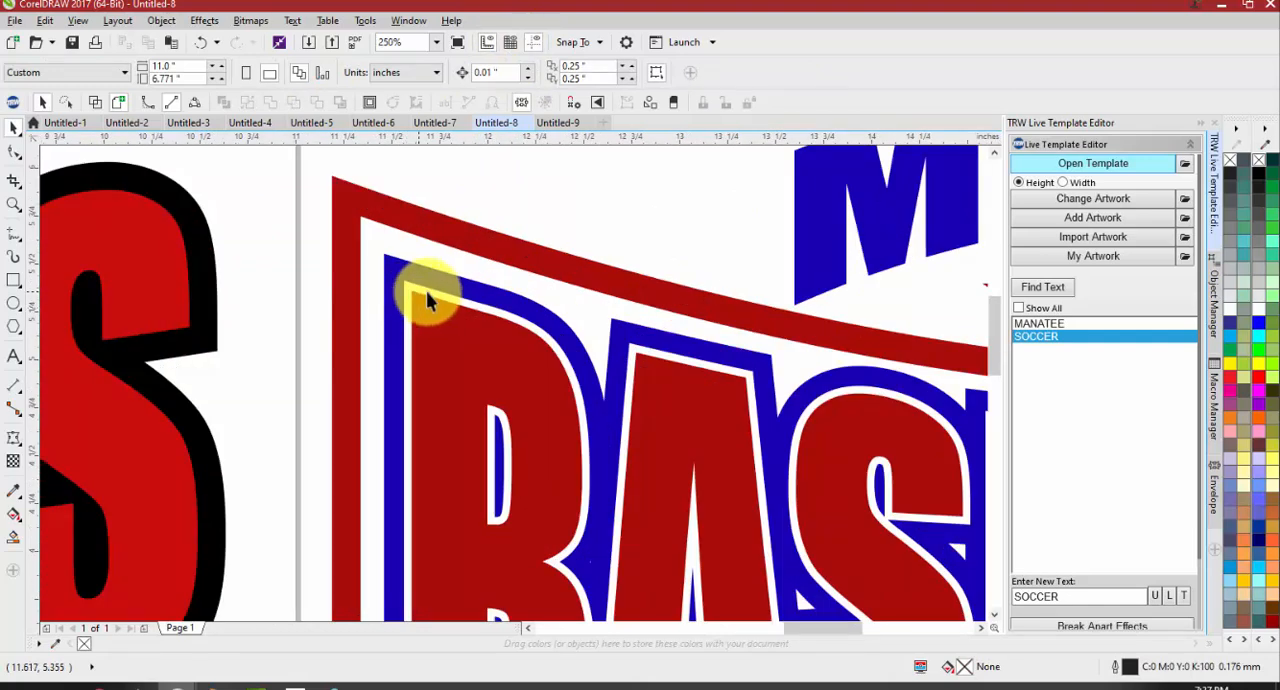
pyautogui.scroll(-1, 543, 378)
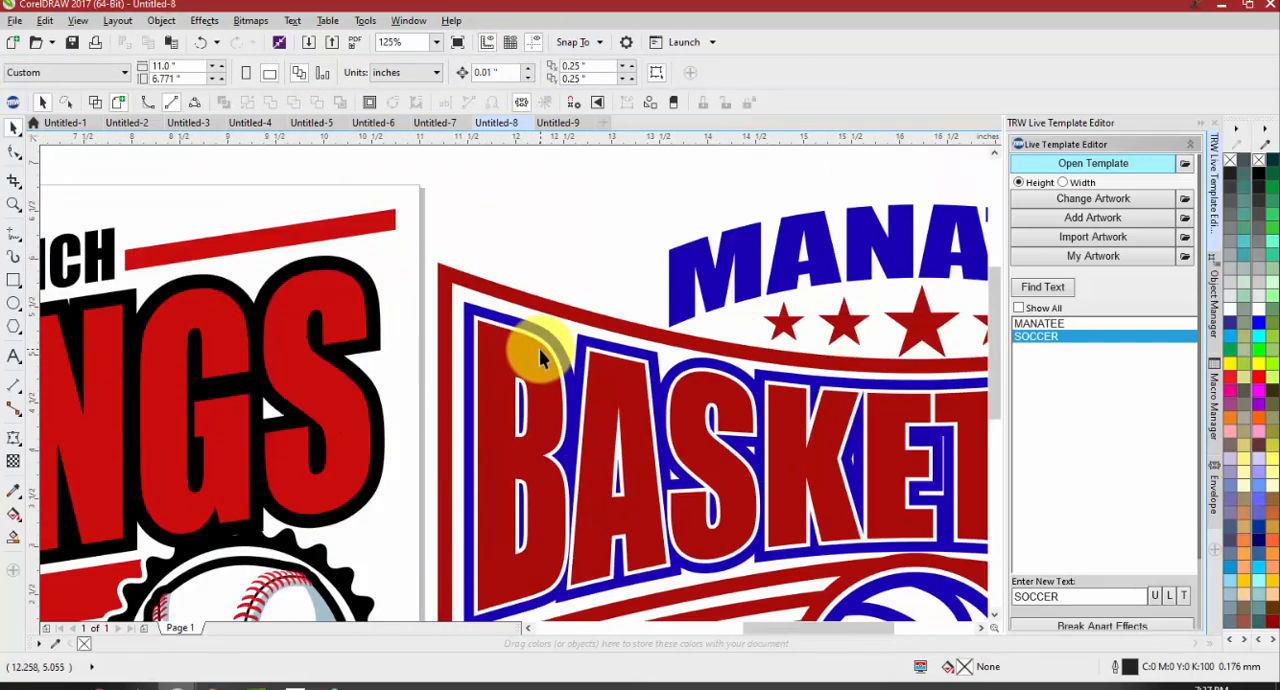
pyautogui.scroll(-1, 539, 348)
pyautogui.moveTo(529, 358); pyautogui.dragTo(529, 435)
pyautogui.scroll(1, 548, 446)
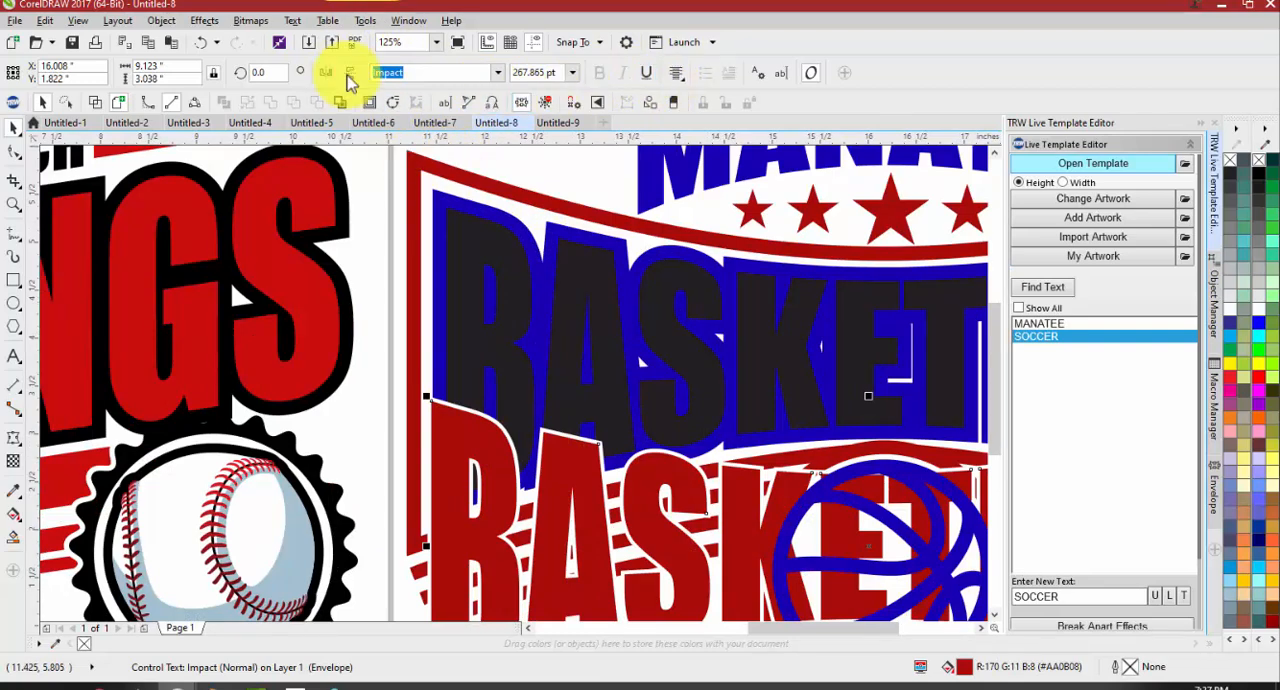
pyautogui.click(203, 43)
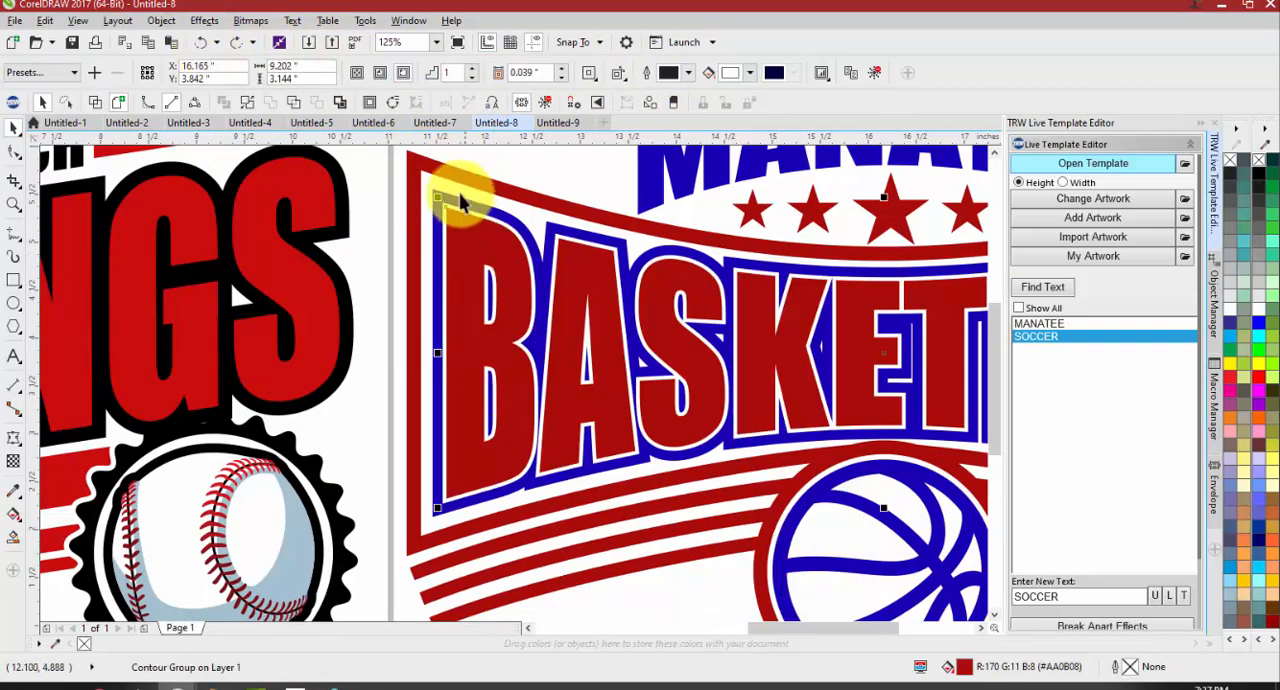
# Compare the lettering and outline layers of the Mustangs design with those of the Manatee Basketball design
pyautogui.scroll(-2, 594, 409)
pyautogui.click(620, 303)
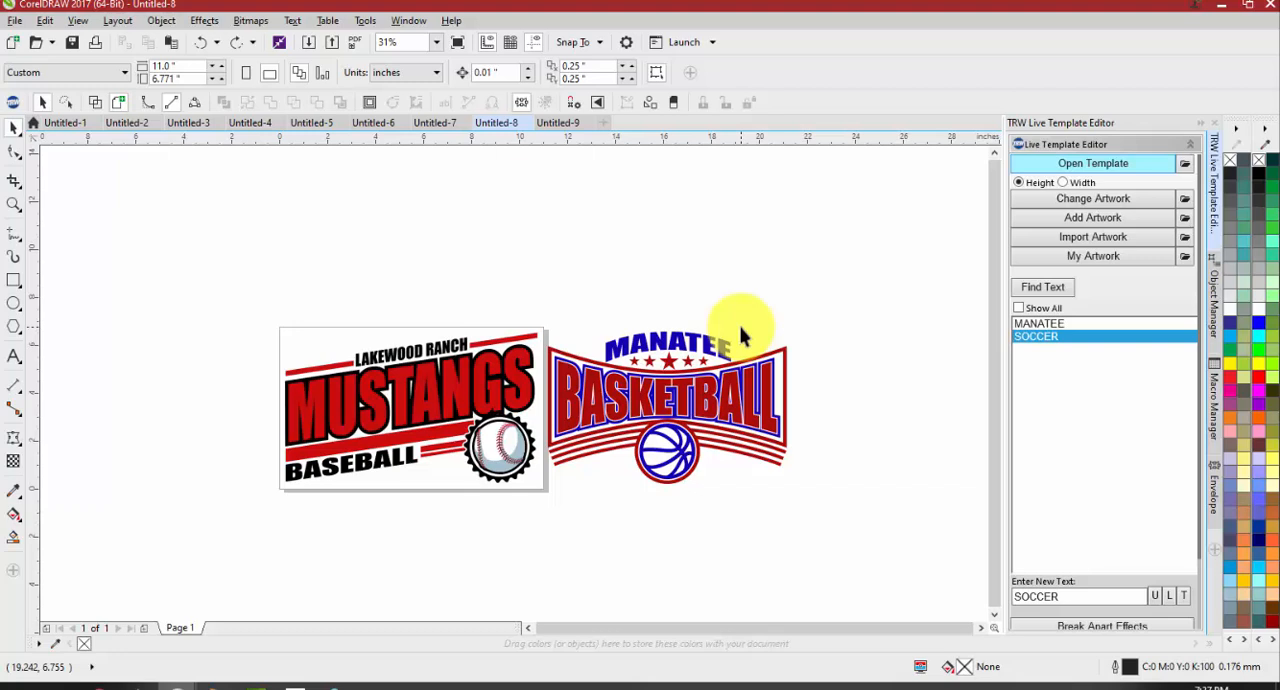
pyautogui.scroll(2, 383, 415)
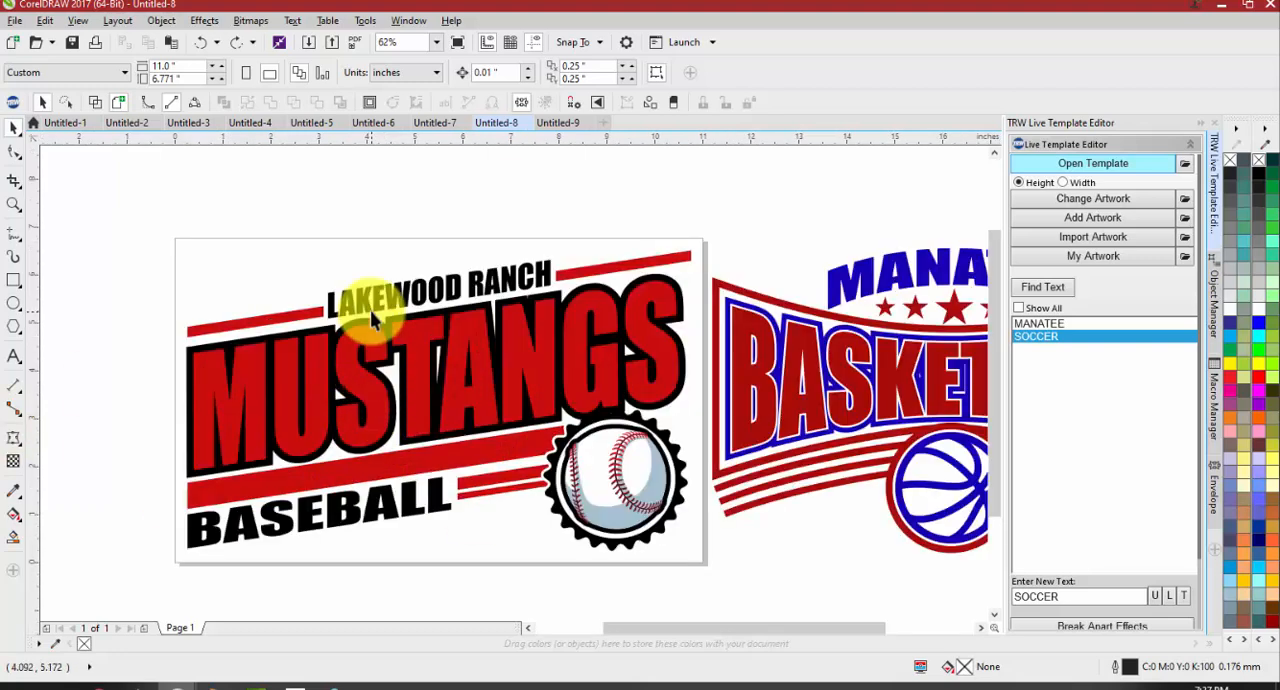
pyautogui.click(379, 400)
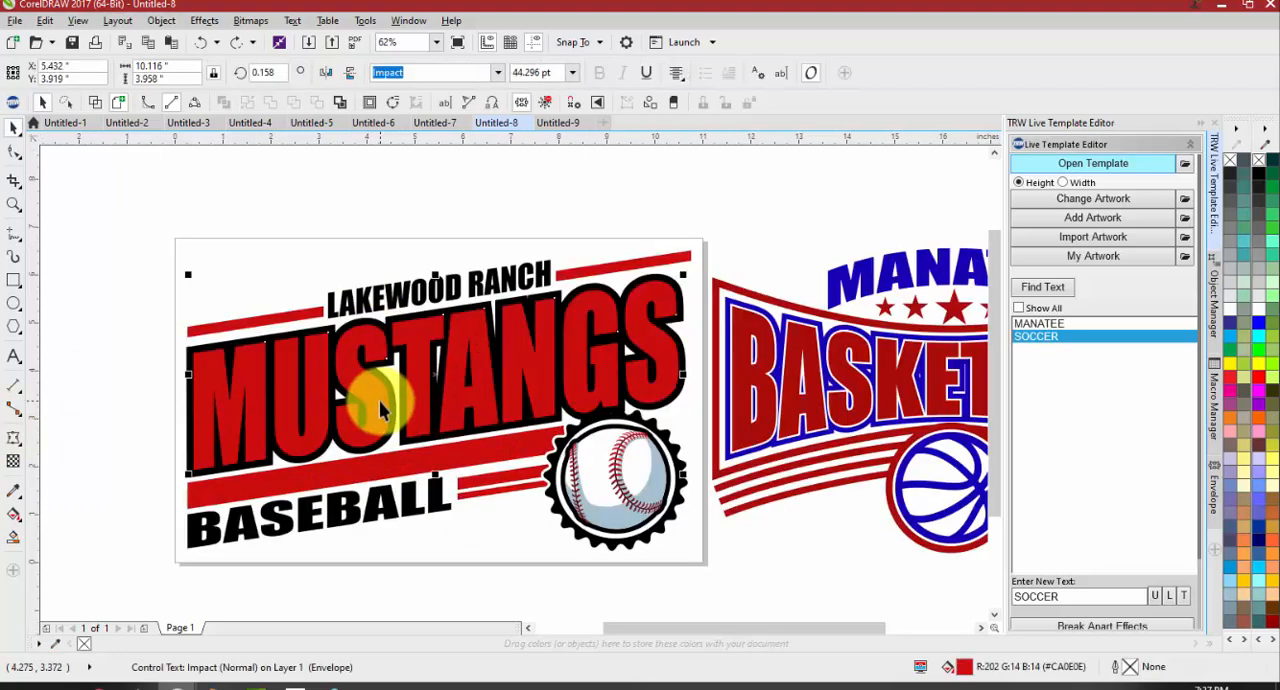
pyautogui.scroll(-2, 338, 358)
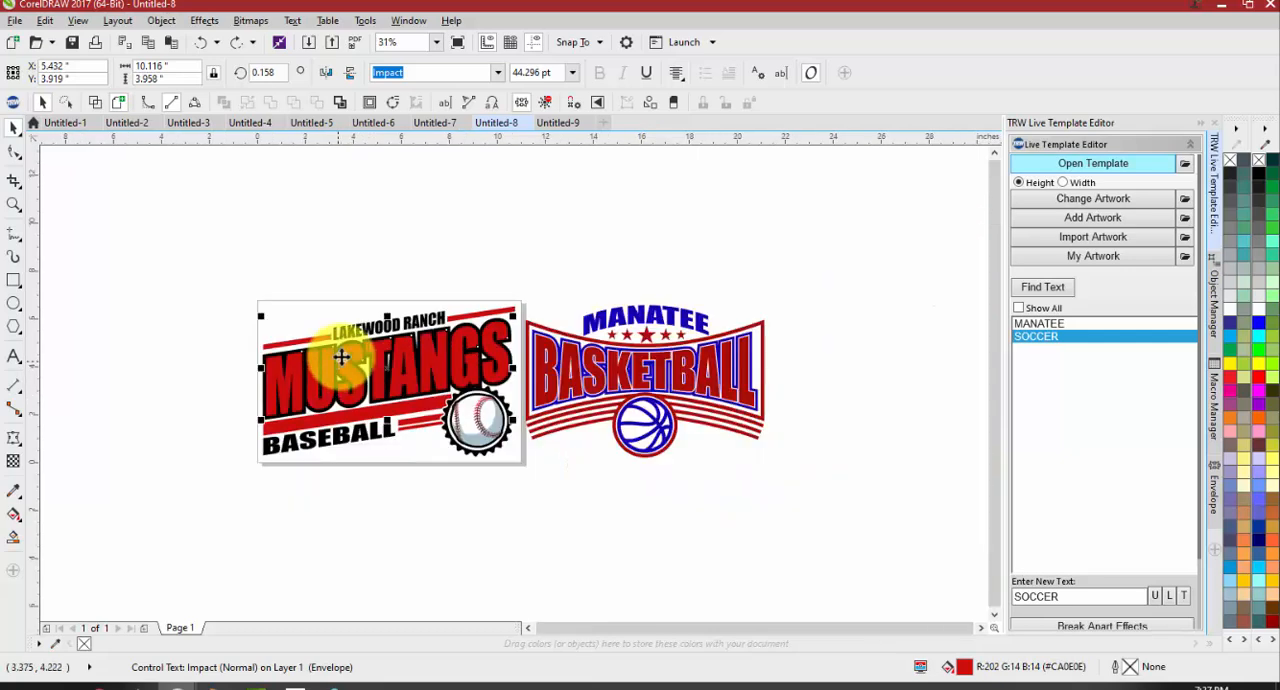
pyautogui.scroll(2, 612, 358)
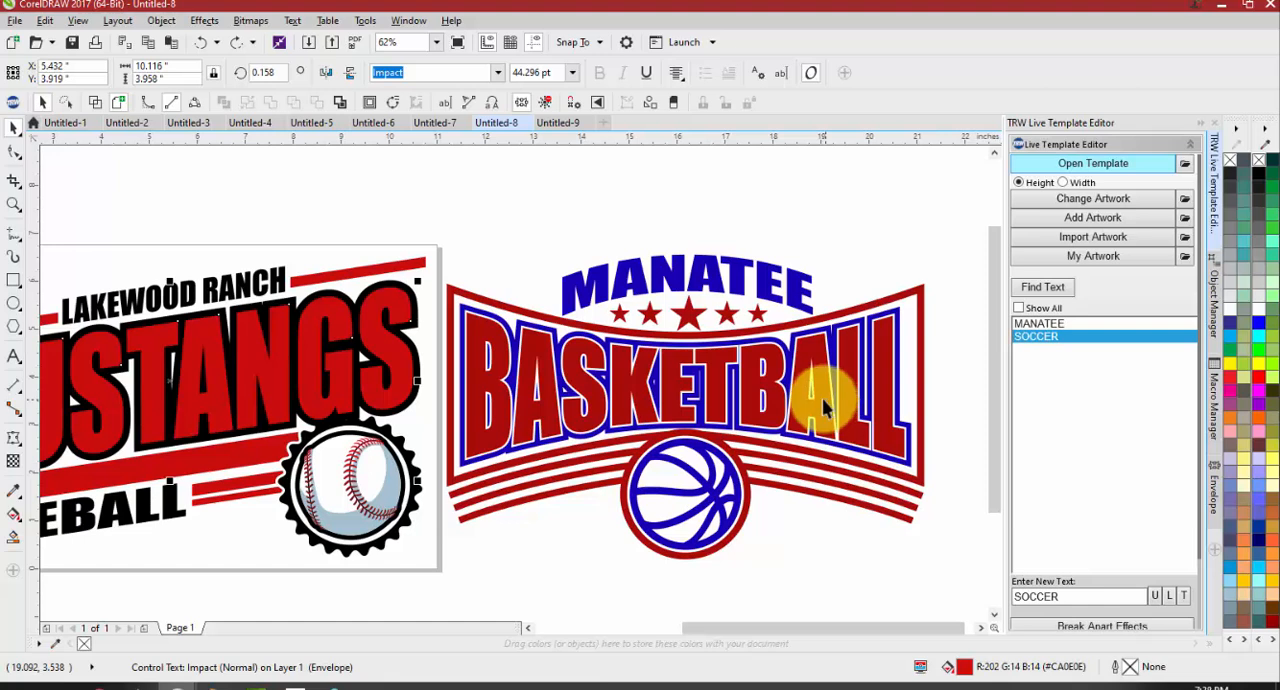
pyautogui.click(680, 220)
pyautogui.scroll(-1, 688, 227)
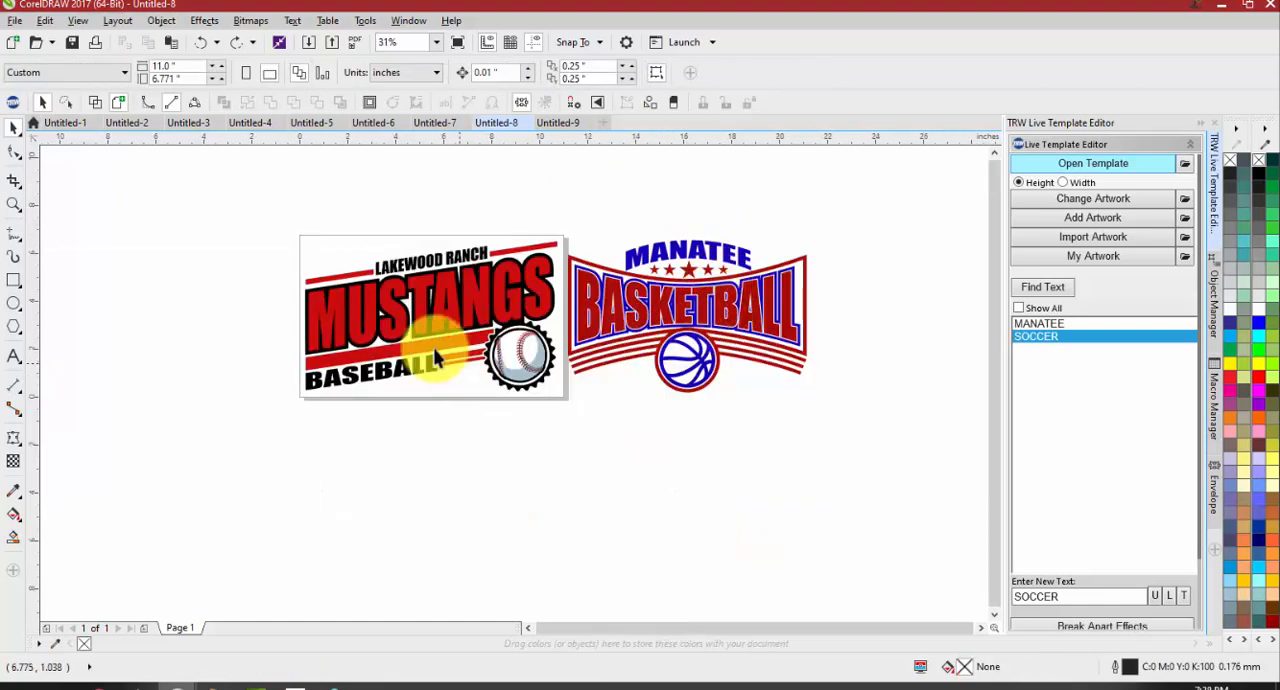
pyautogui.scroll(1, 370, 316)
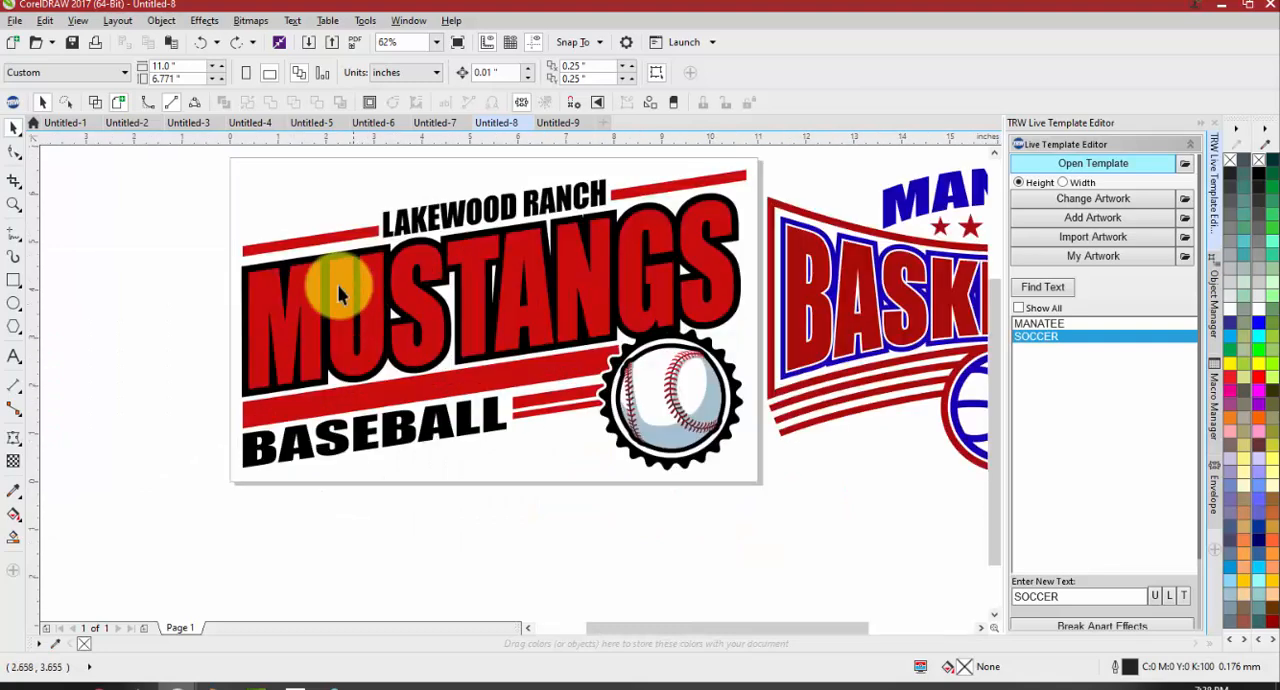
pyautogui.click(574, 317)
pyautogui.click(526, 460)
# Undo the edits in Untitled-8 back to the single grouped Mustangs template, including the added Basketball design
pyautogui.hotkey('ctrl', 'z')
pyautogui.scroll(-2, 527, 460)
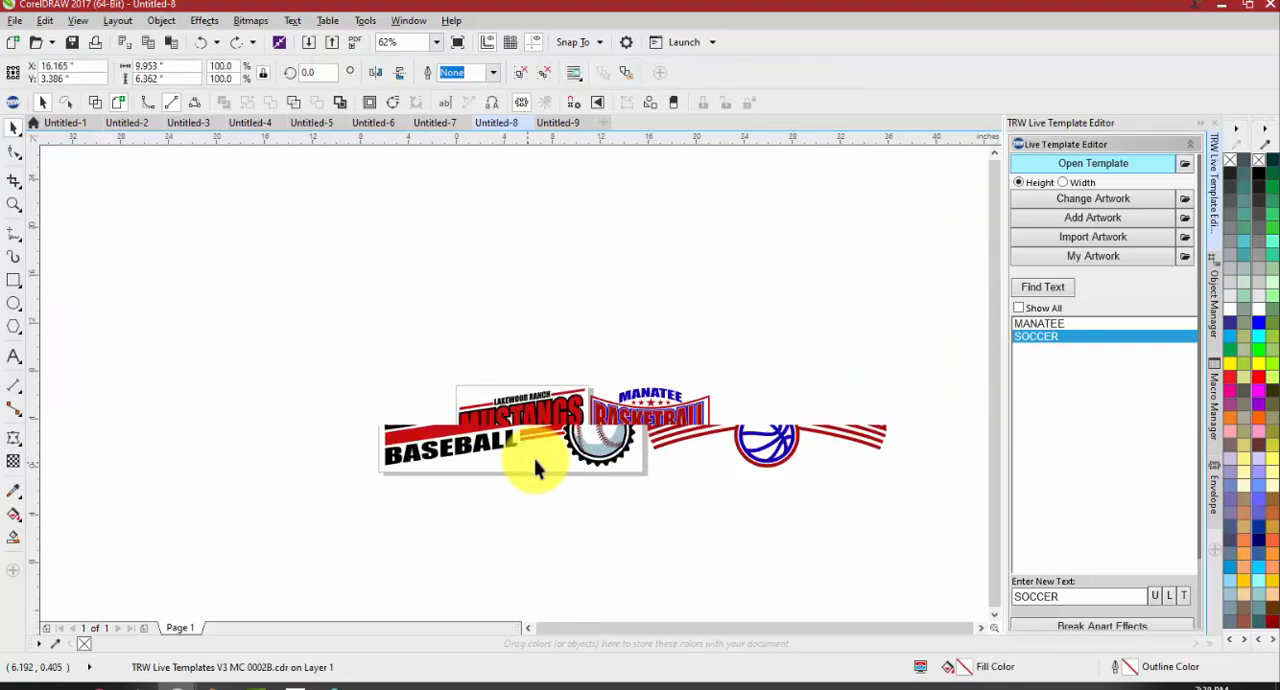
pyautogui.hotkey('ctrl', 'z')
pyautogui.hotkey('ctrl', 'z')
pyautogui.hotkey('ctrl', 'z')
pyautogui.hotkey('ctrl', 'z')
pyautogui.hotkey('ctrl', 'z')
pyautogui.hotkey('ctrl', 'z')
pyautogui.hotkey('ctrl', 'z')
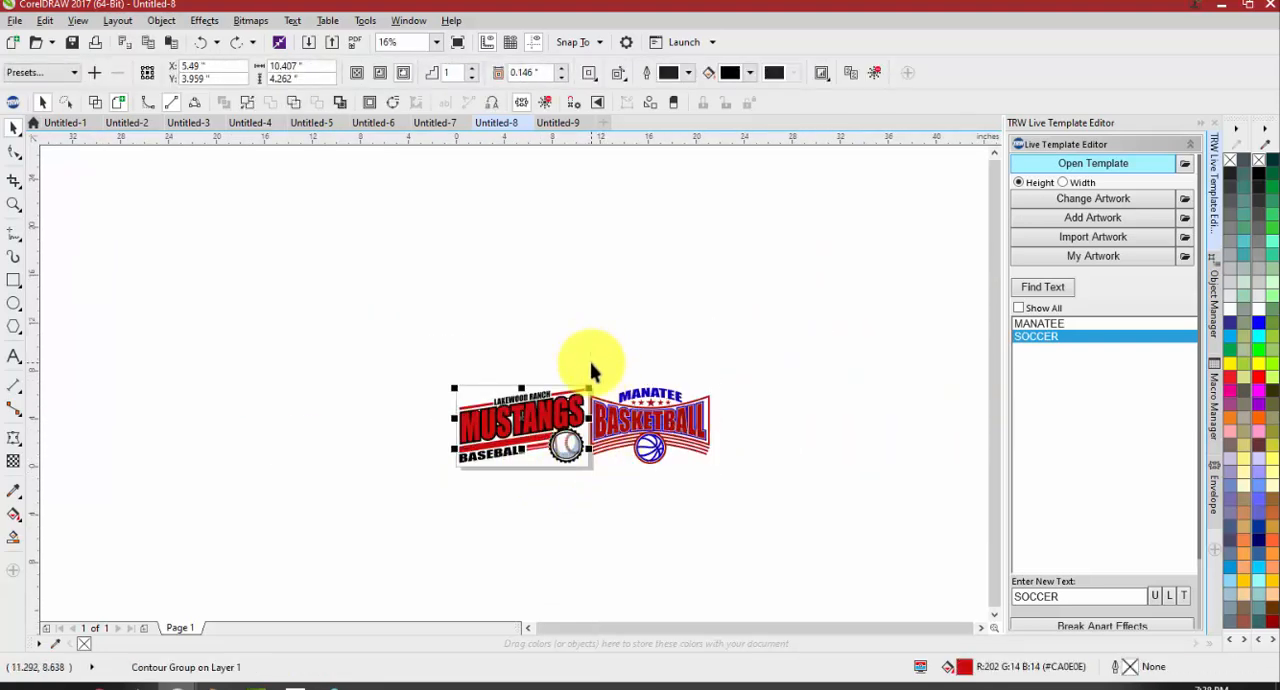
pyautogui.hotkey('ctrl', 'z')
pyautogui.hotkey('ctrl', 'z')
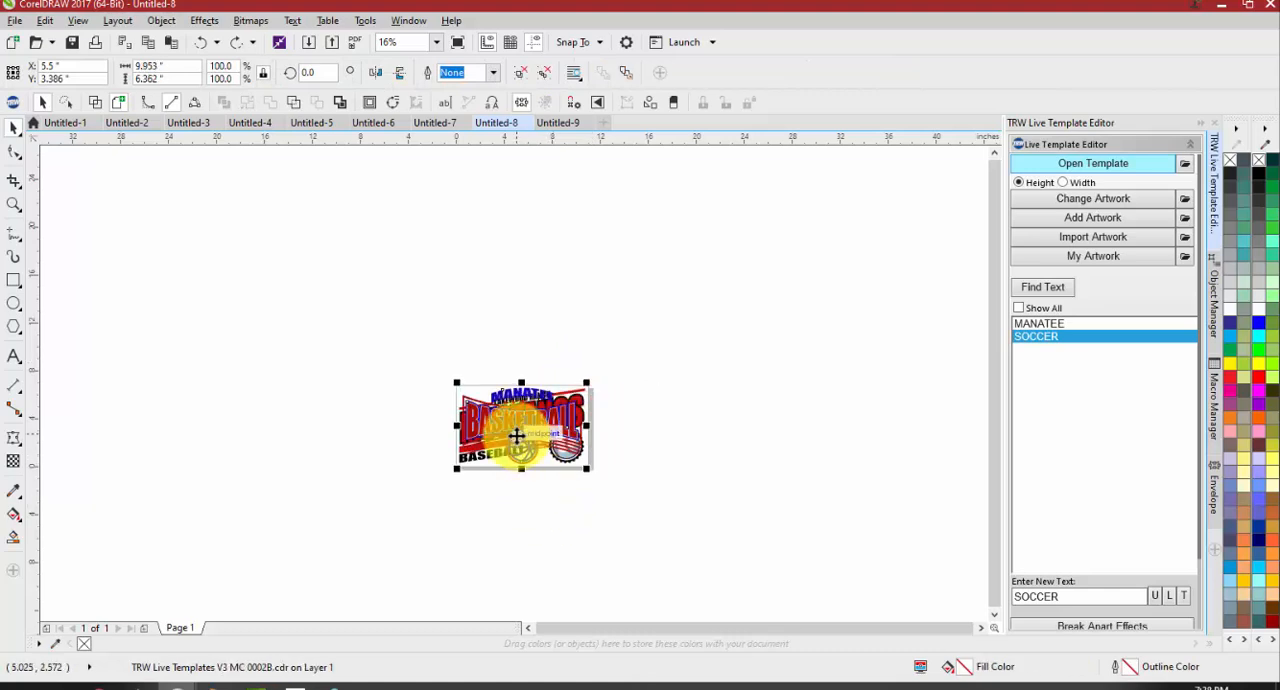
pyautogui.hotkey('ctrl', 'z')
pyautogui.scroll(2, 425, 440)
pyautogui.moveTo(611, 375); pyautogui.dragTo(515, 401)
pyautogui.hotkey('ctrl', 'z')
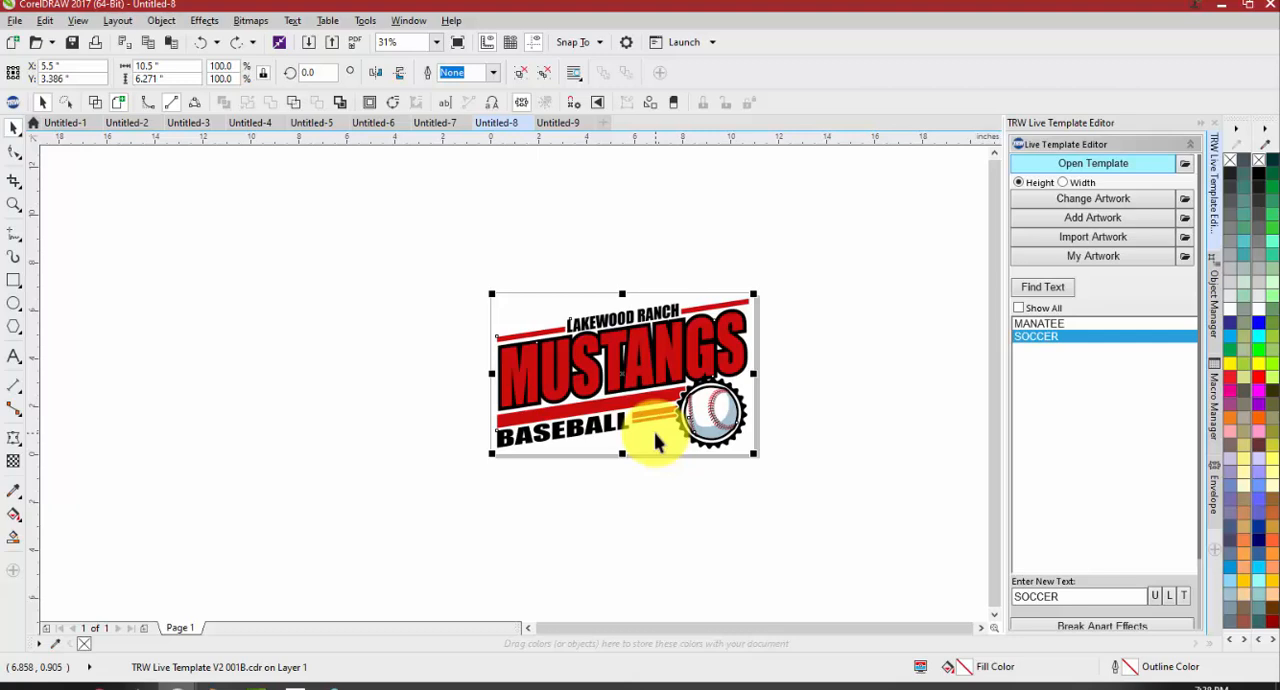
# Move the grouped Mustangs template about 0.9 inch right and 0.3 inch up, and clear the selection
pyautogui.click(686, 530)
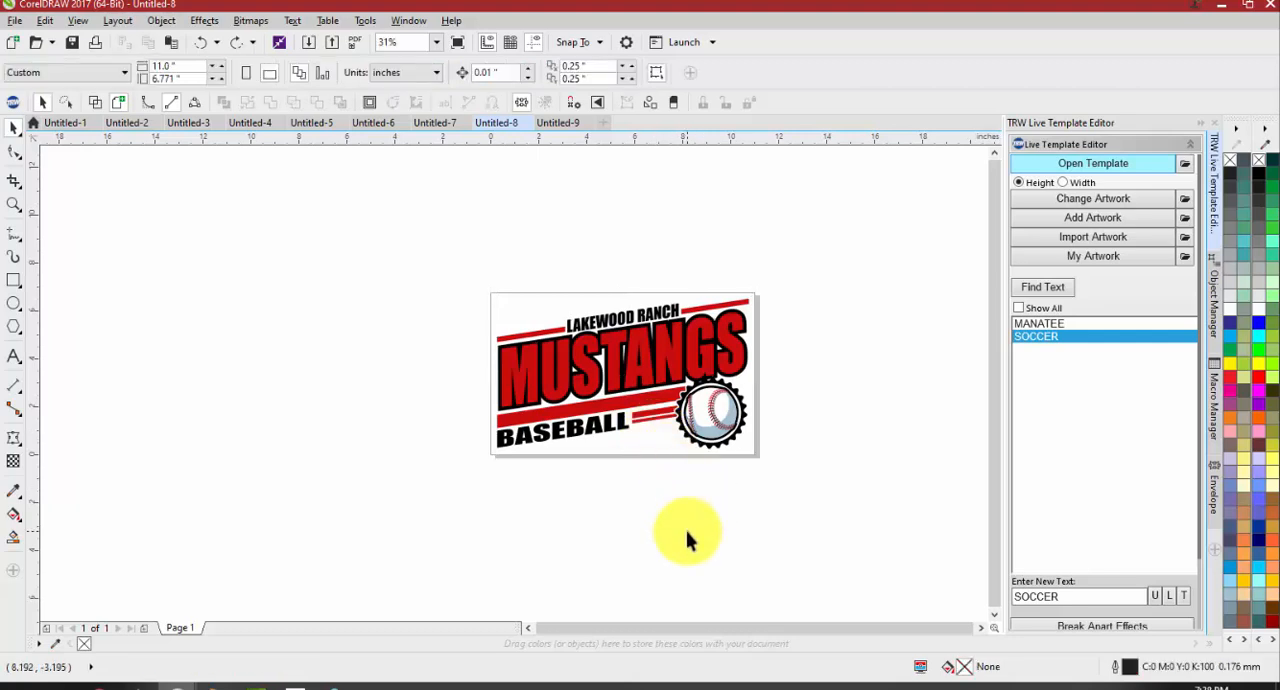
pyautogui.click(660, 356)
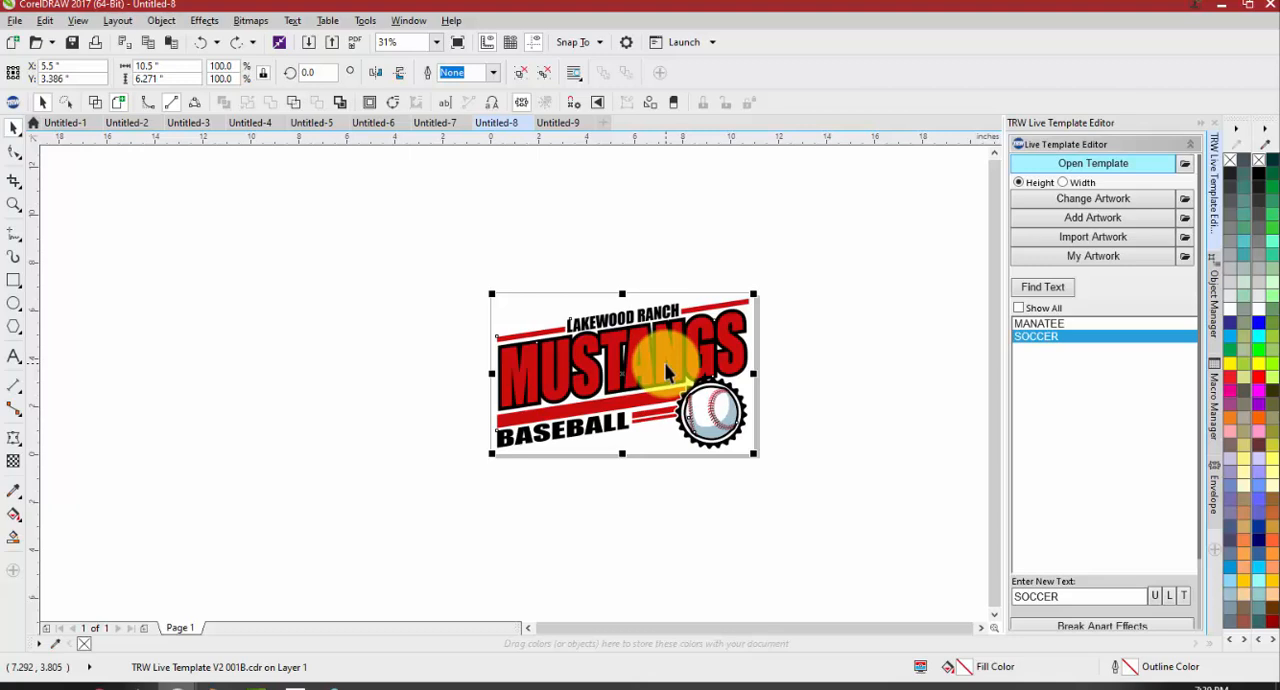
pyautogui.click(630, 515)
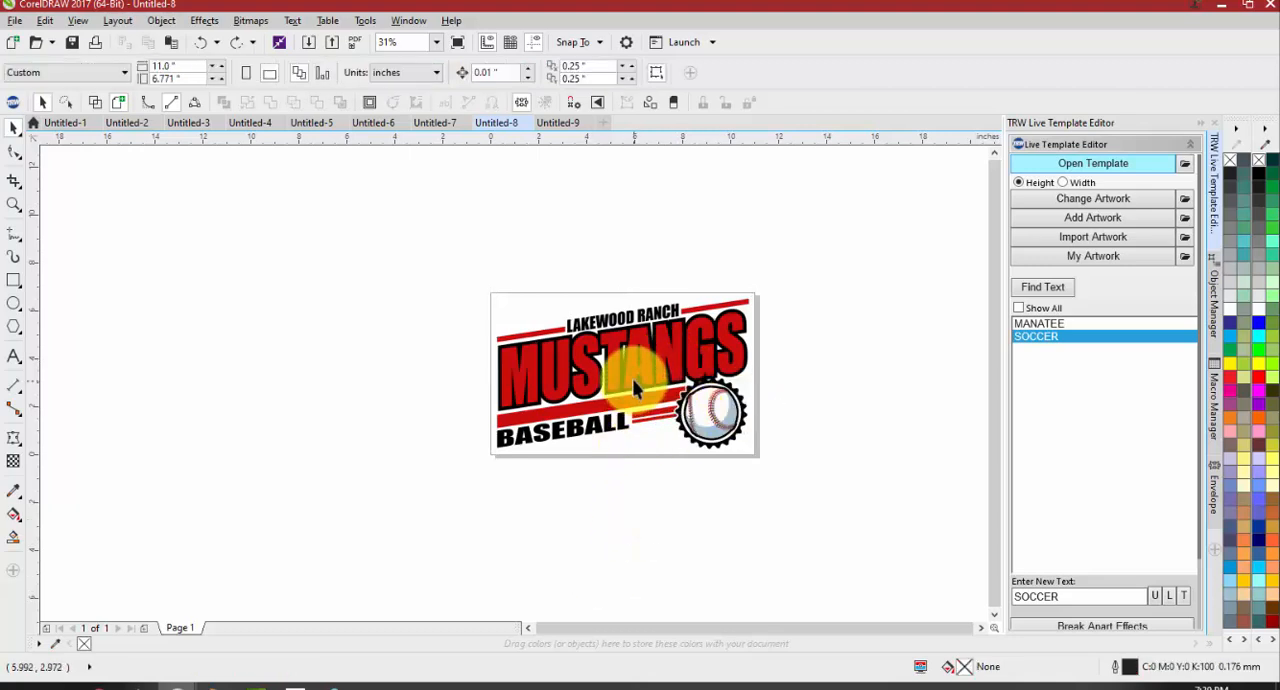
pyautogui.click(721, 393)
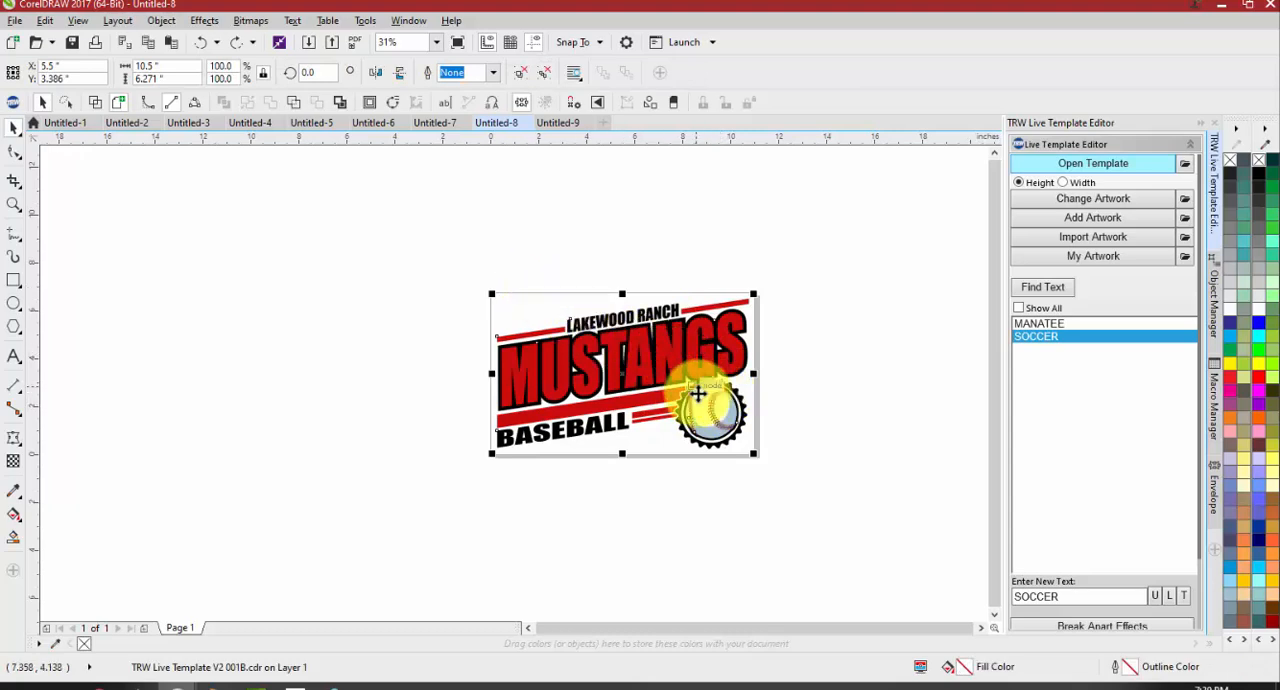
pyautogui.moveTo(720, 420)
pyautogui.mouseDown()
pyautogui.moveTo(560, 434)
pyautogui.moveTo(578, 475)
pyautogui.moveTo(718, 424)
pyautogui.mouseUp()
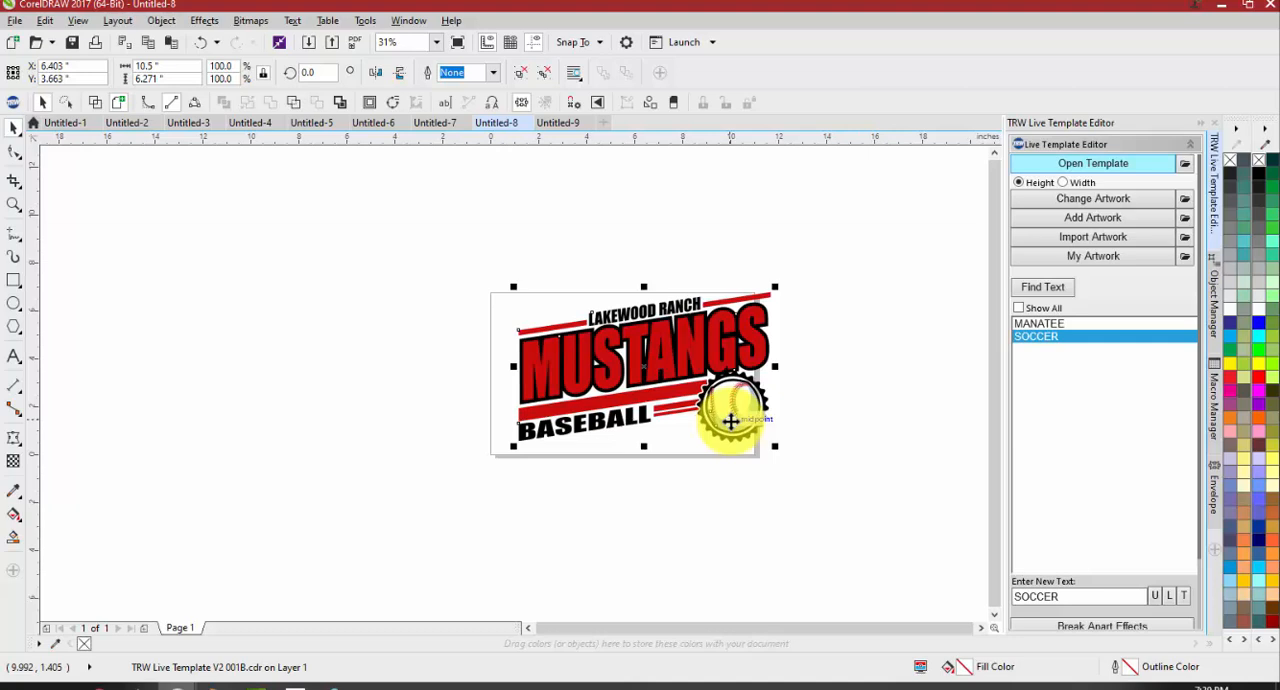
pyautogui.click(528, 218)
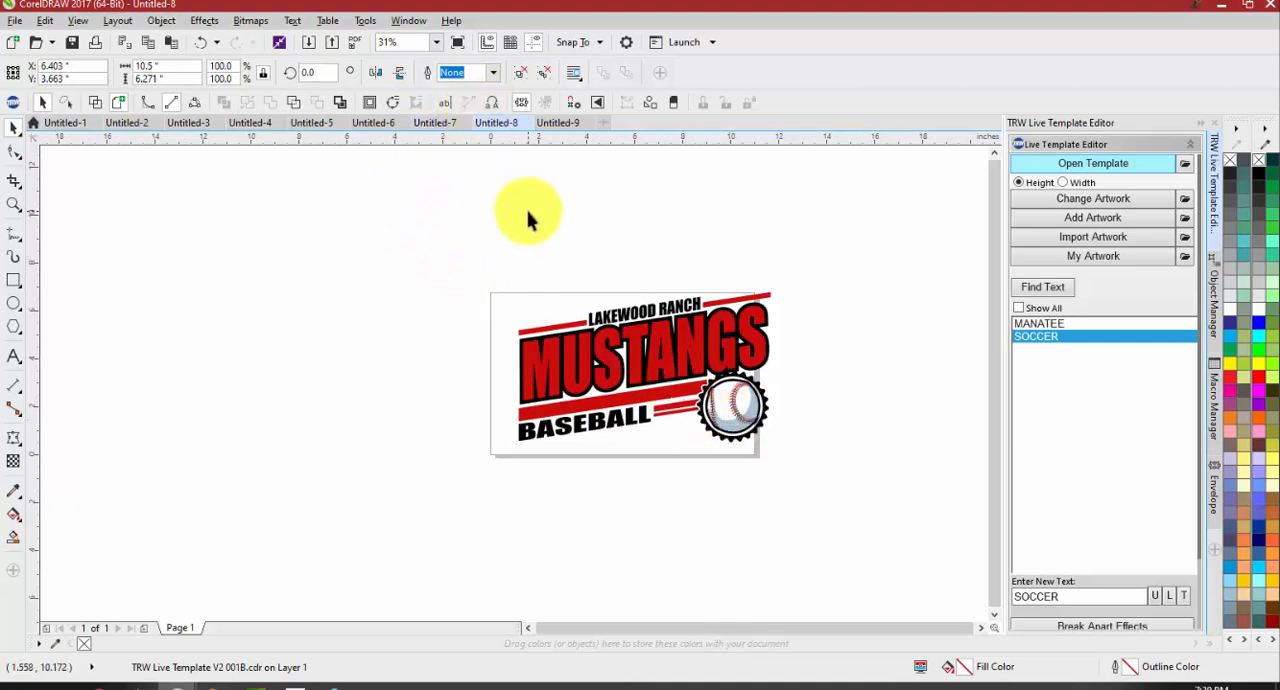
# Select the Mustangs template group and review the Ungroup All Objects and Ungroup Objects commands
pyautogui.click(622, 372)
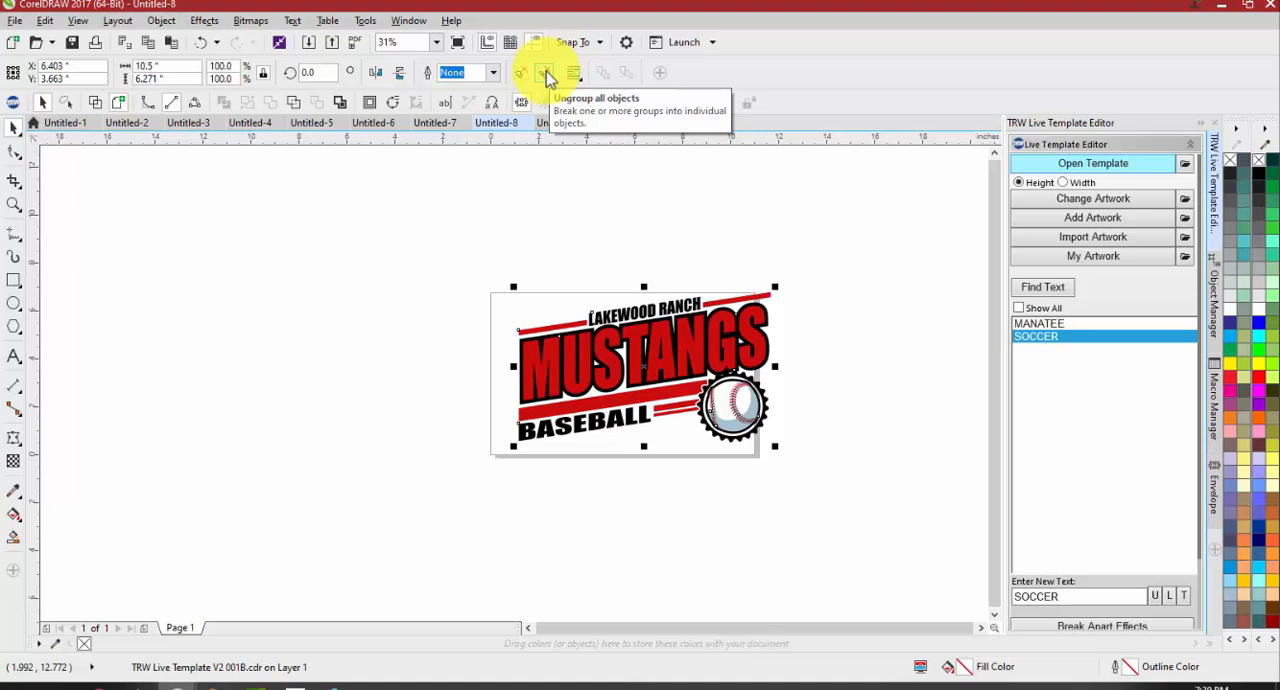
pyautogui.click(546, 71)
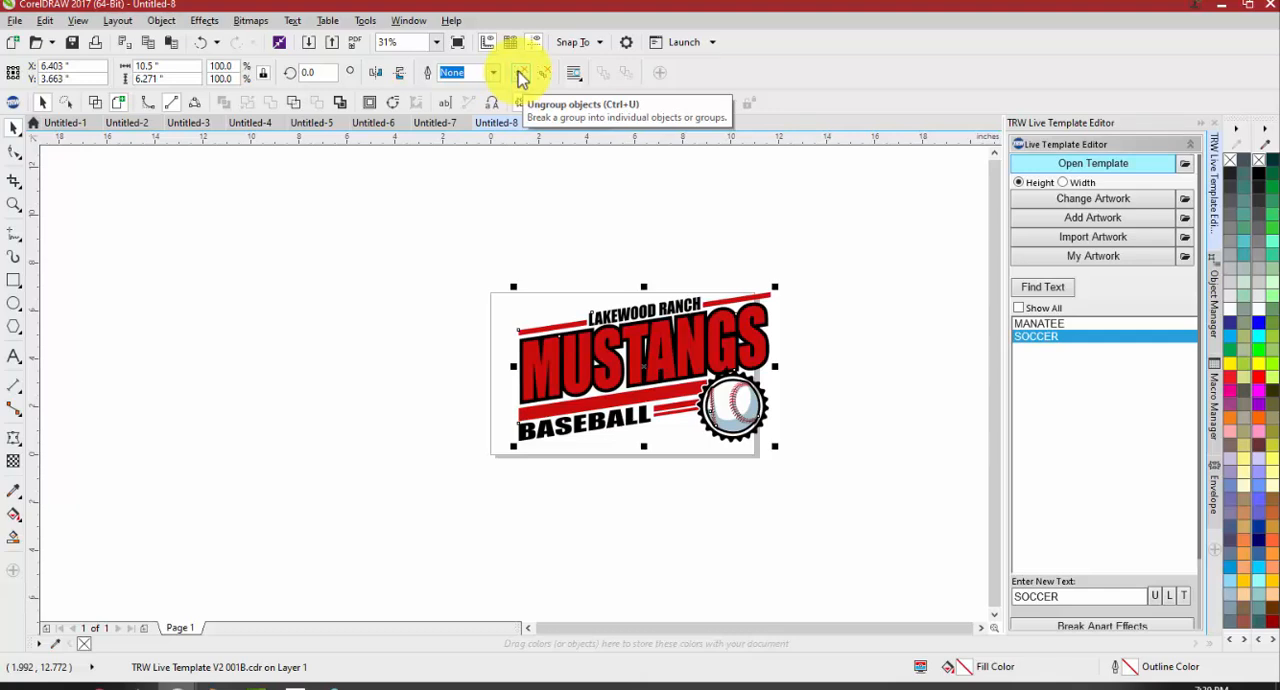
pyautogui.click(521, 76)
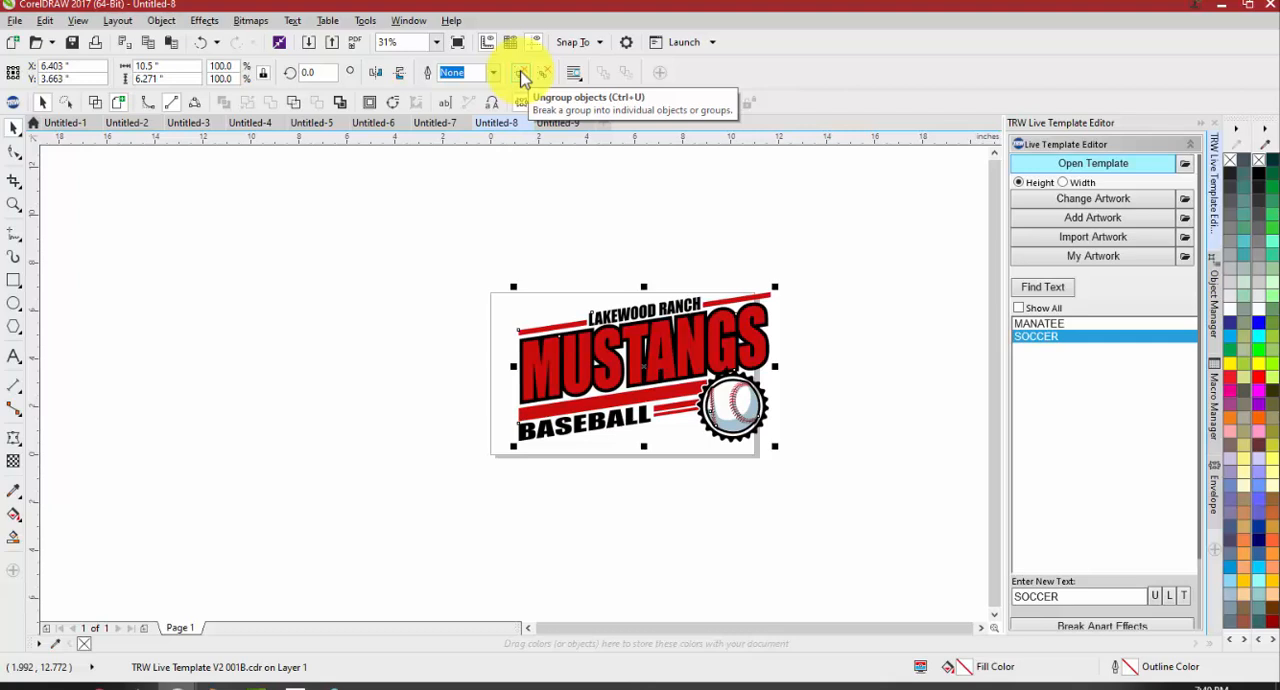
pyautogui.click(518, 75)
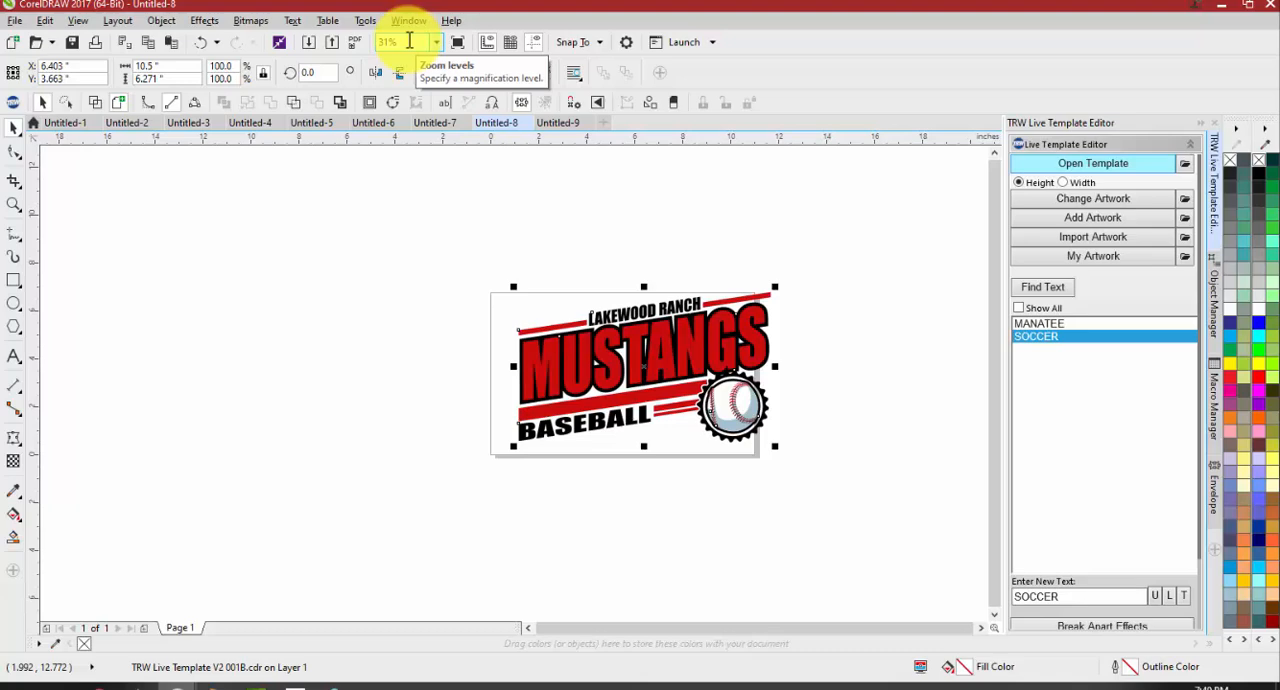
# Look at the Documents folder in File Explorer, select its TRWDesignWizard folder, and close the window
pyautogui.click(68, 687)
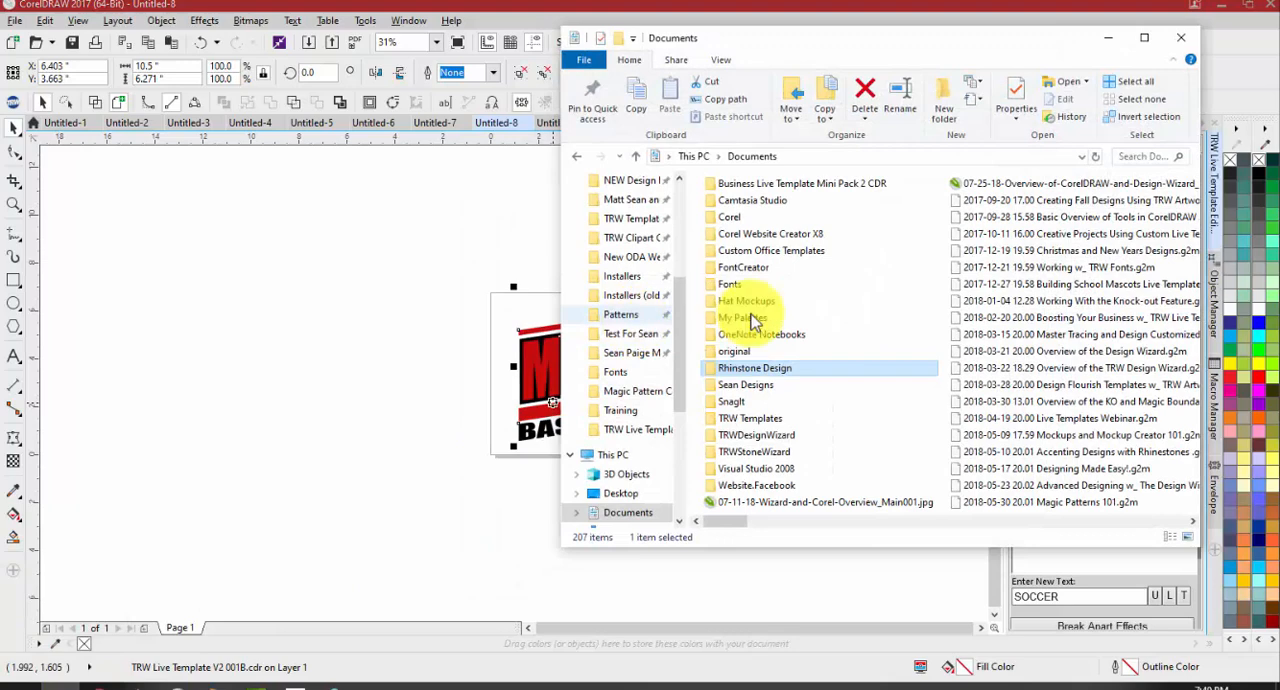
pyautogui.moveTo(830, 45); pyautogui.dragTo(695, 35)
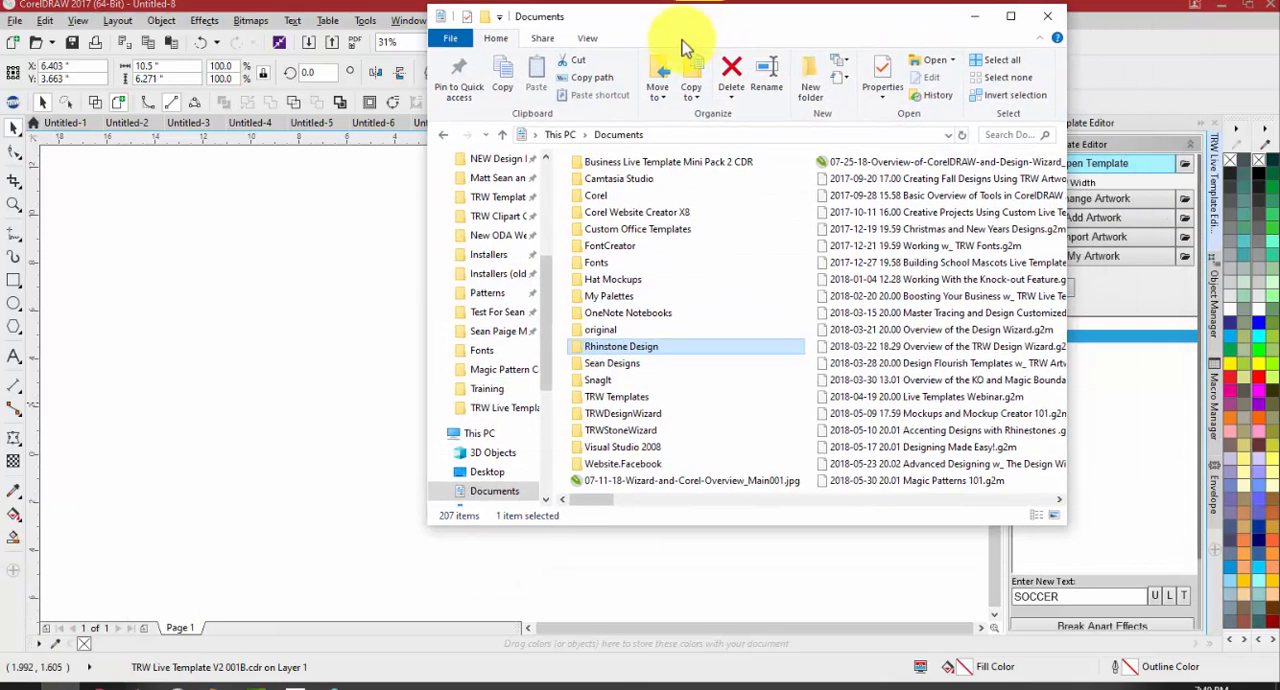
pyautogui.scroll(2, 525, 250)
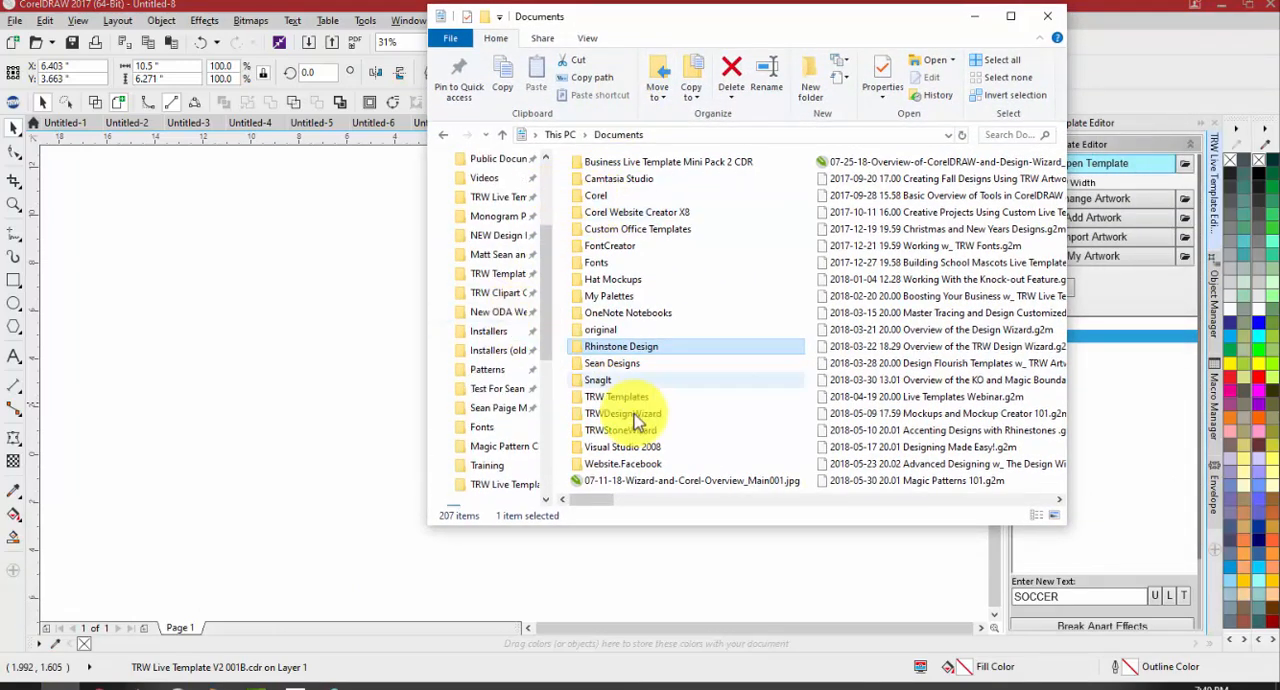
pyautogui.click(634, 418)
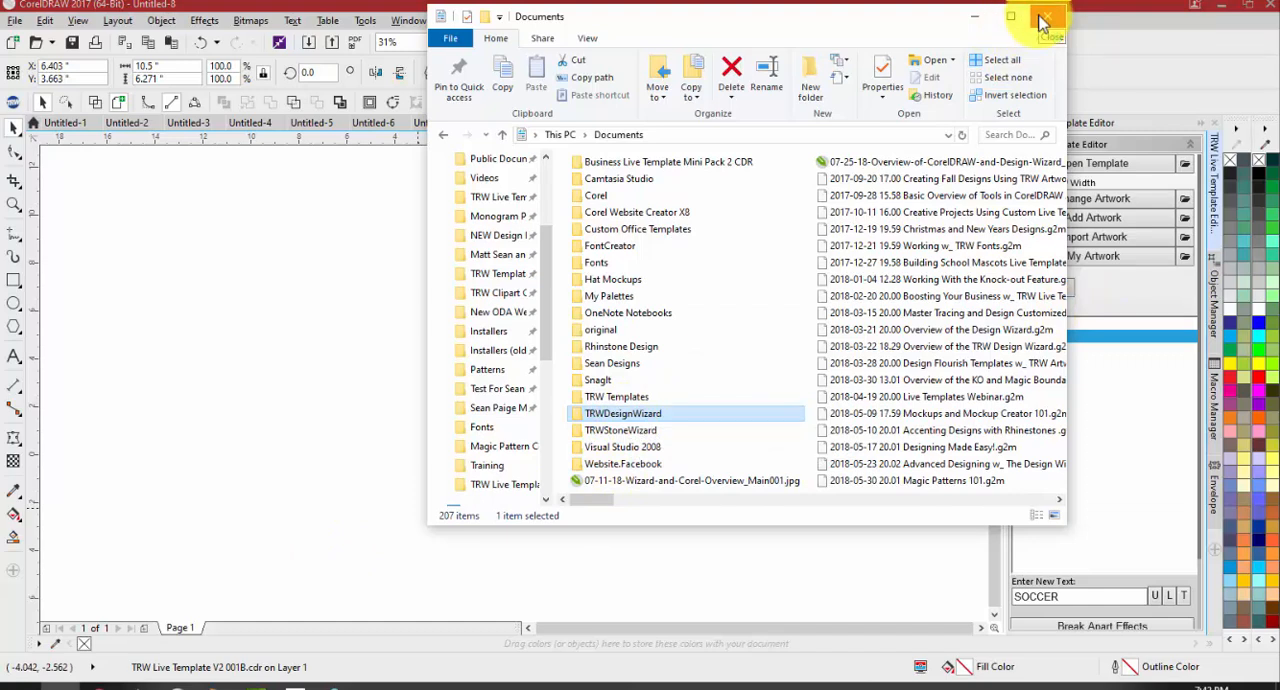
pyautogui.click(1042, 22)
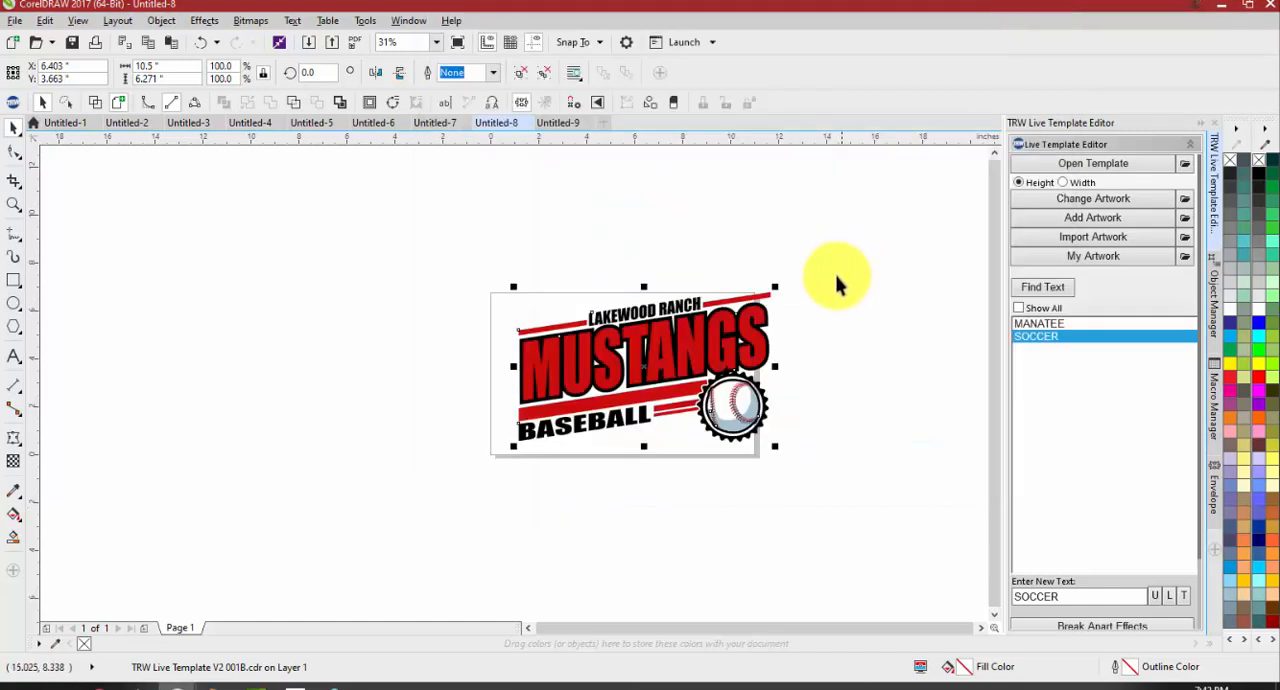
# Move the Mustangs group about 0.7 inch left and review the ungroup commands available for it, including those in TRW Design Wizard
pyautogui.click(688, 352)
pyautogui.moveTo(688, 352); pyautogui.dragTo(671, 351)
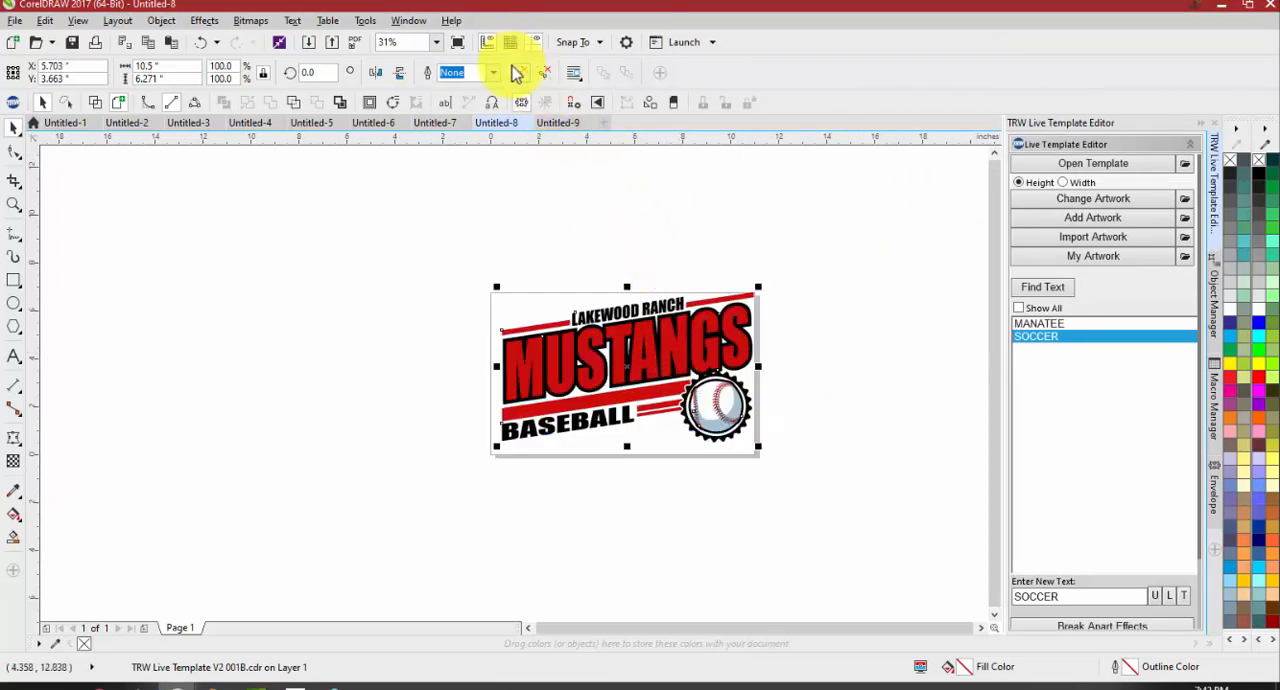
pyautogui.rightClick(649, 345)
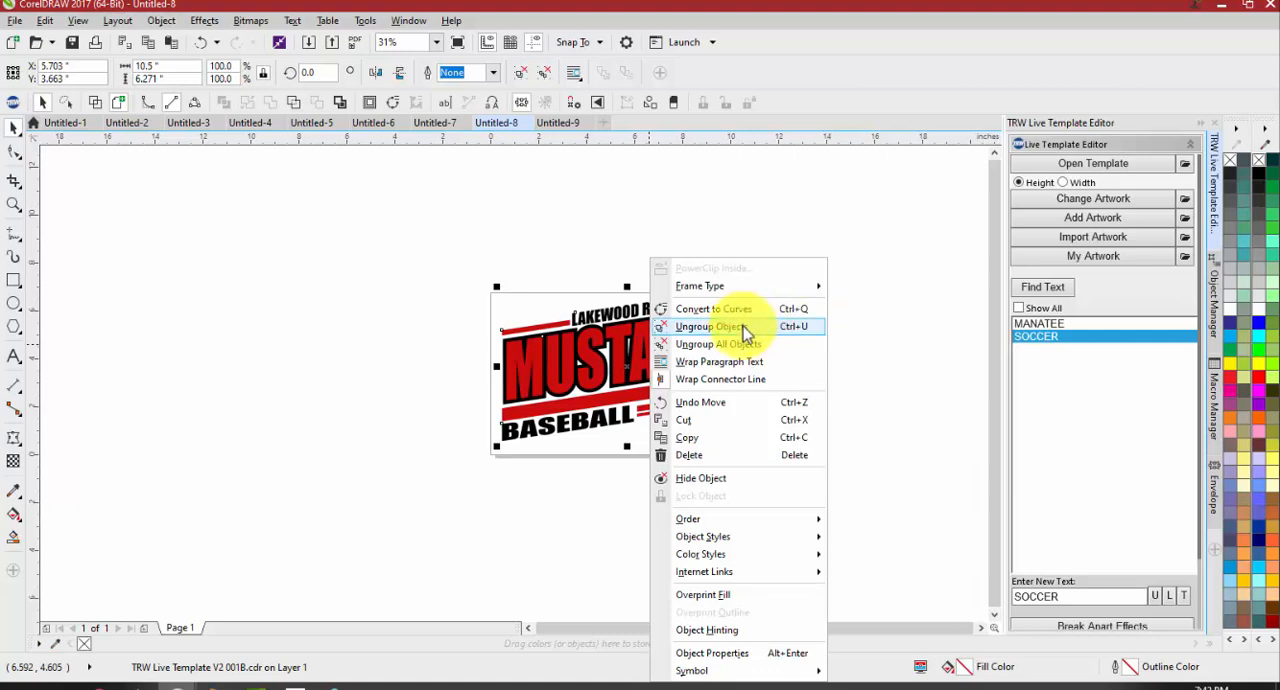
pyautogui.click(476, 200)
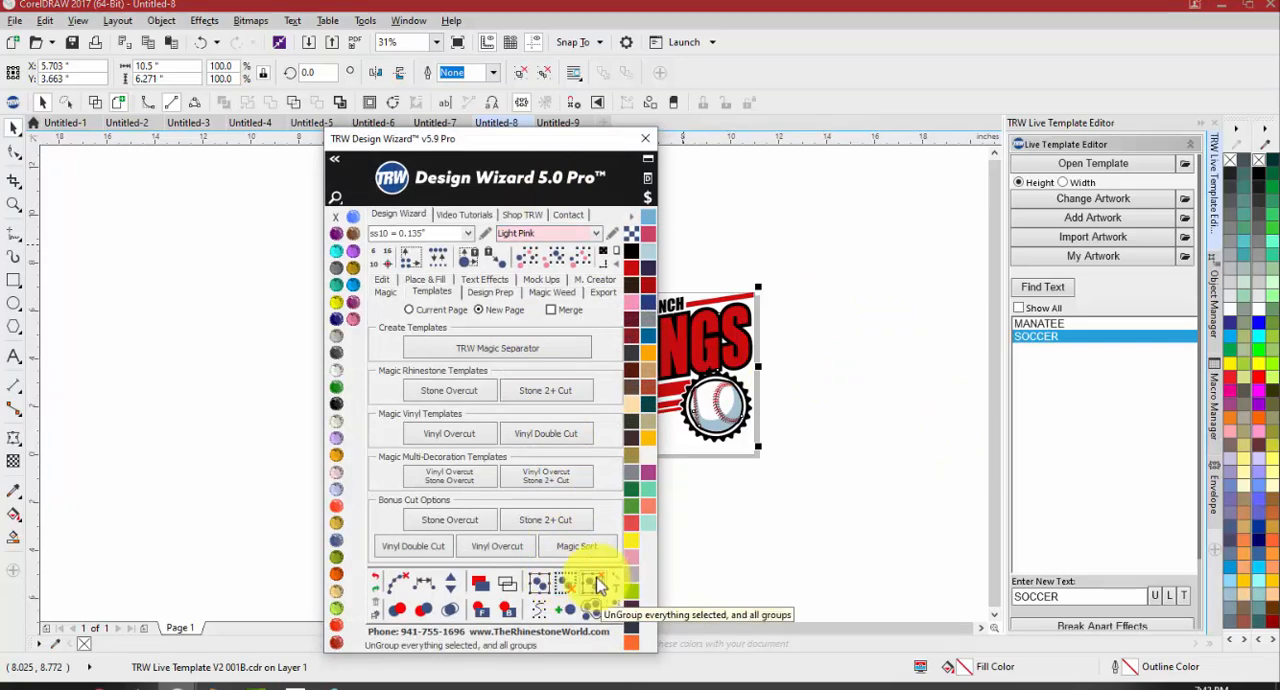
pyautogui.click(645, 149)
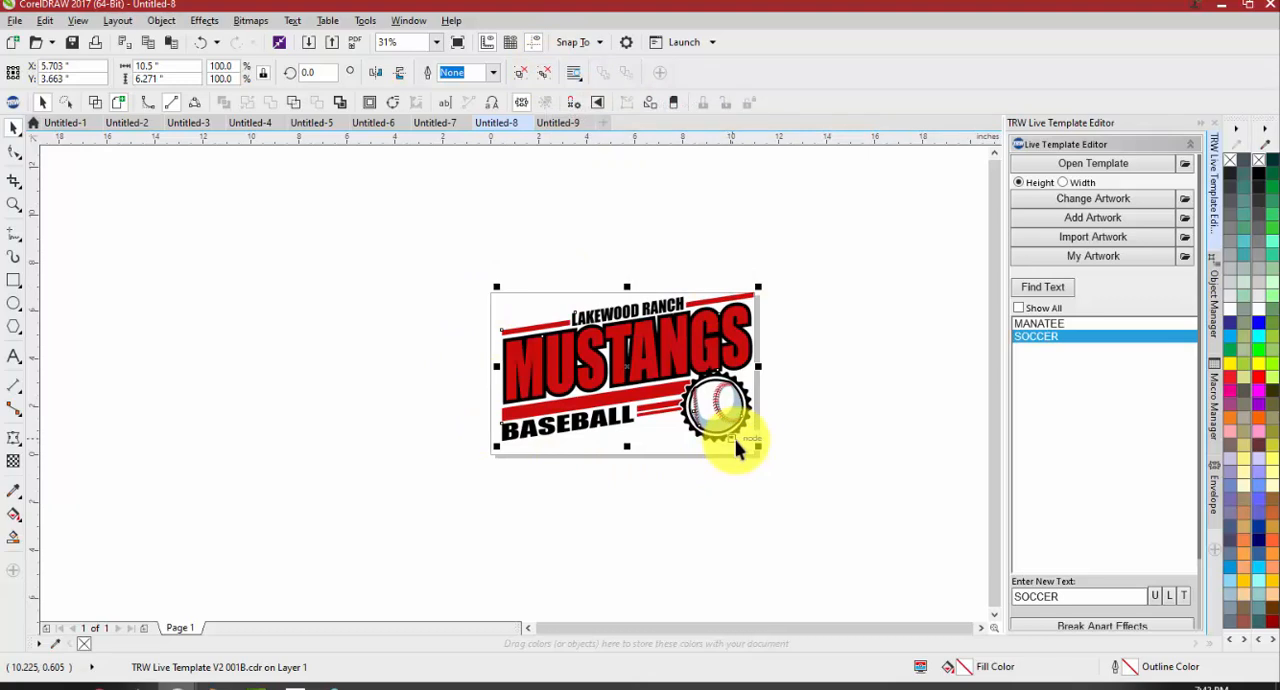
# Ungroup the Mustangs template by one level only and clear the selection
pyautogui.scroll(2, 740, 428)
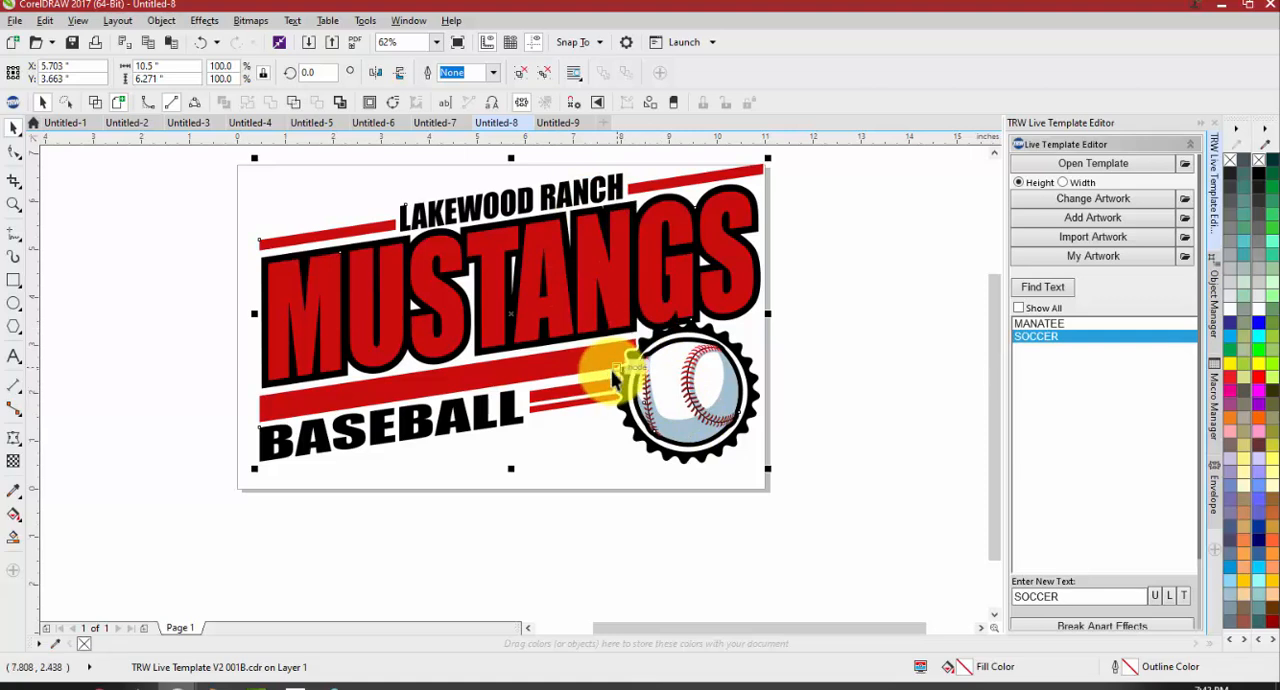
pyautogui.click(522, 78)
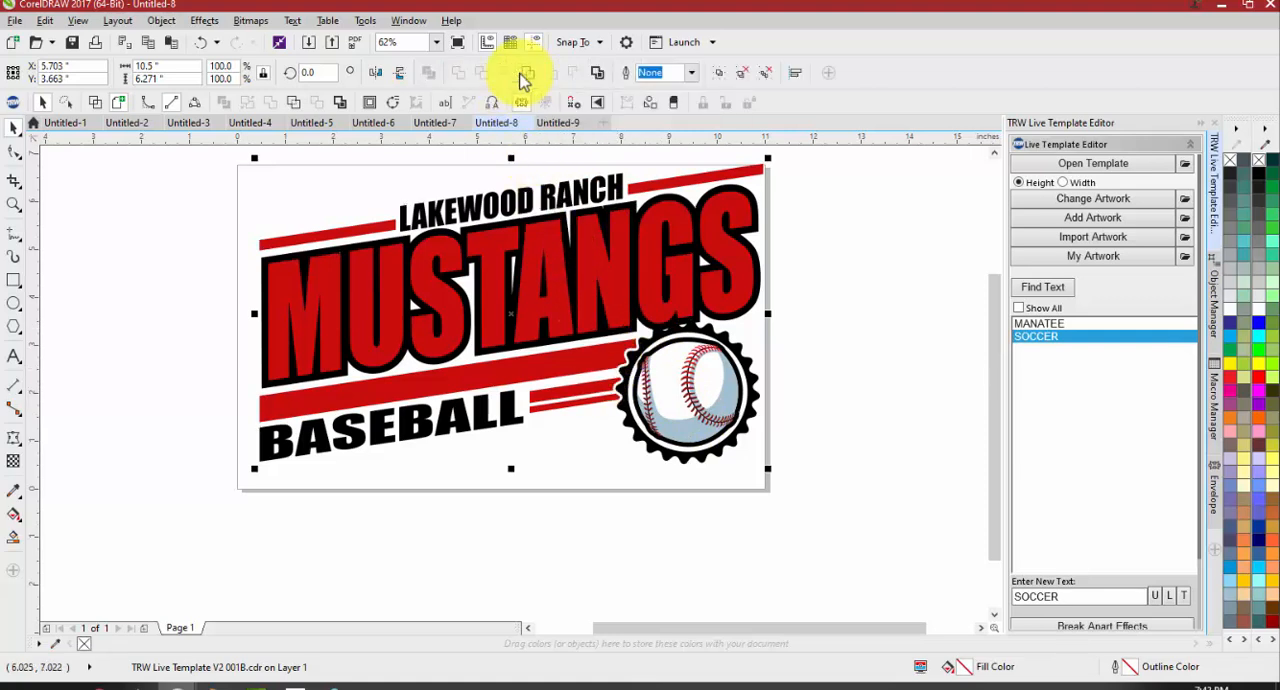
pyautogui.click(826, 318)
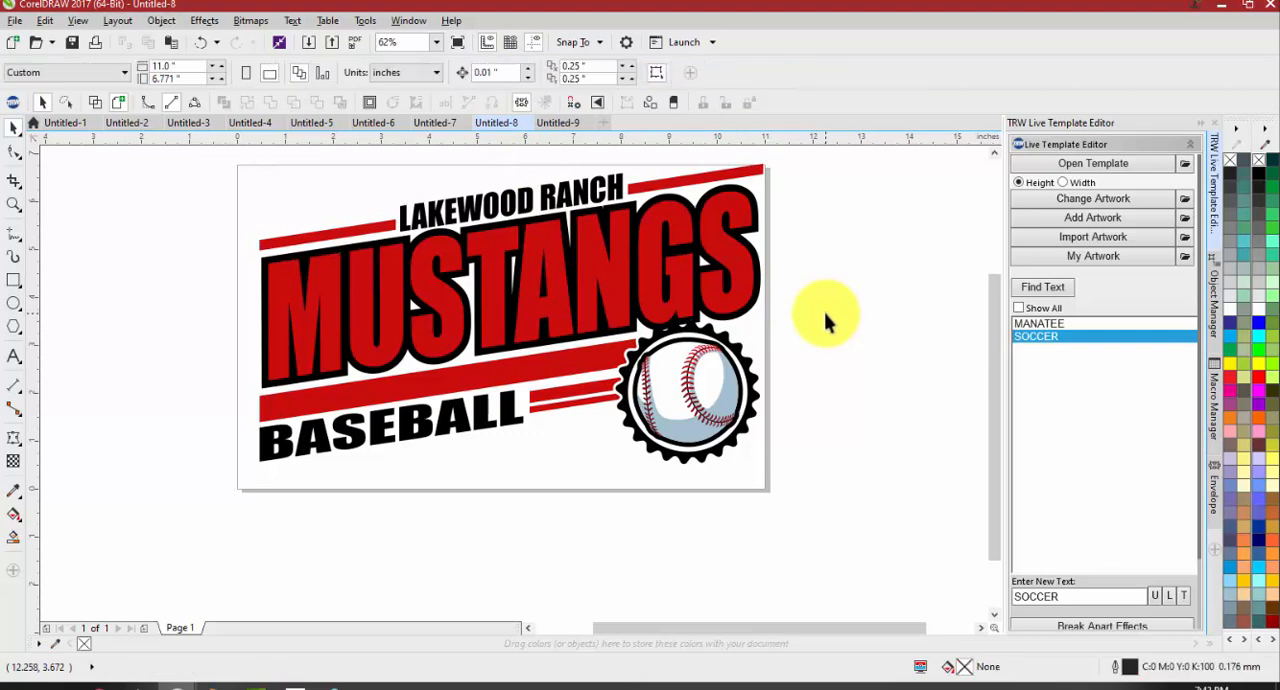
# Move the grouped baseball out of its badge to beside the page, about 3 inches right, and undo the moves
pyautogui.click(717, 392)
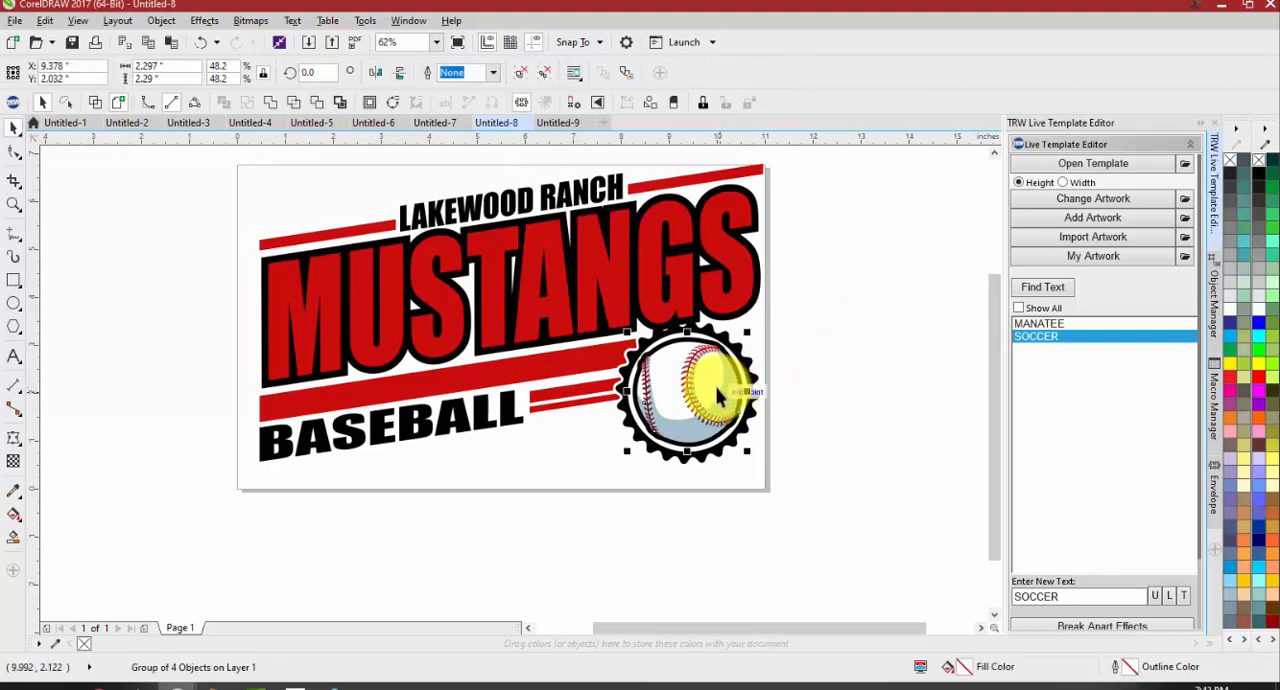
pyautogui.moveTo(734, 374); pyautogui.dragTo(752, 463)
pyautogui.moveTo(886, 362); pyautogui.dragTo(829, 393)
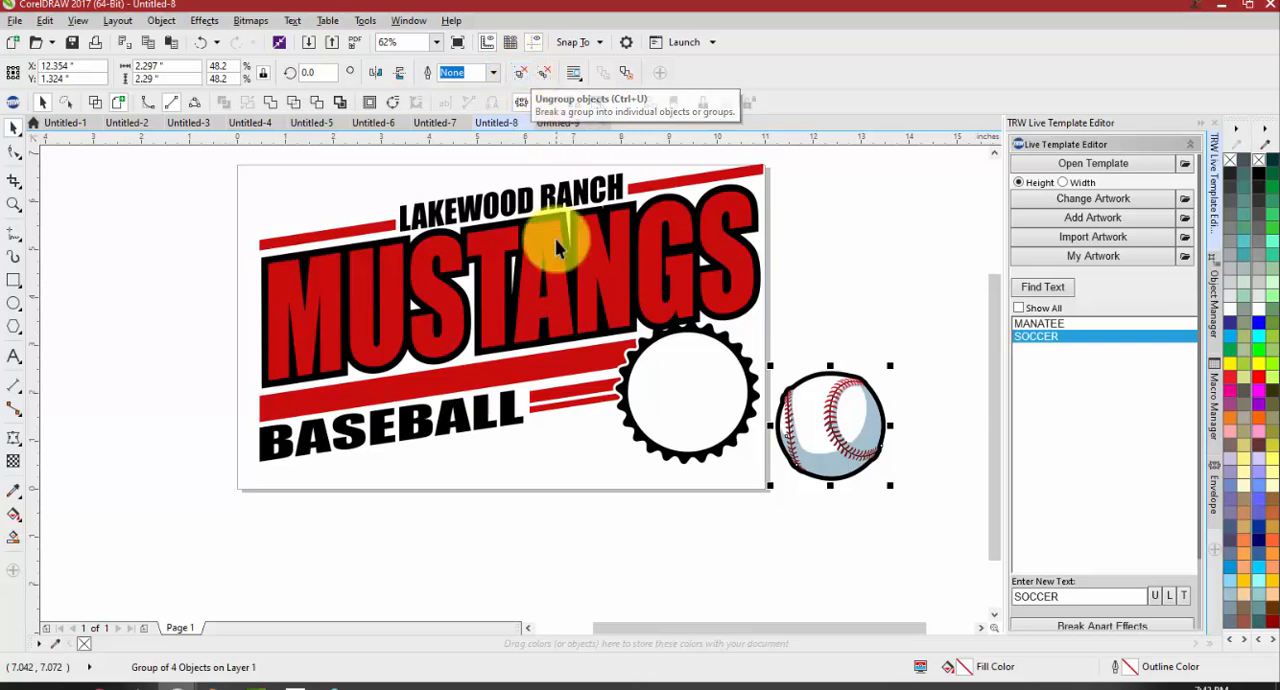
pyautogui.click(612, 472)
pyautogui.hotkey('ctrl', 'z')
pyautogui.hotkey('ctrl', 'z')
pyautogui.hotkey('ctrl', 'z')
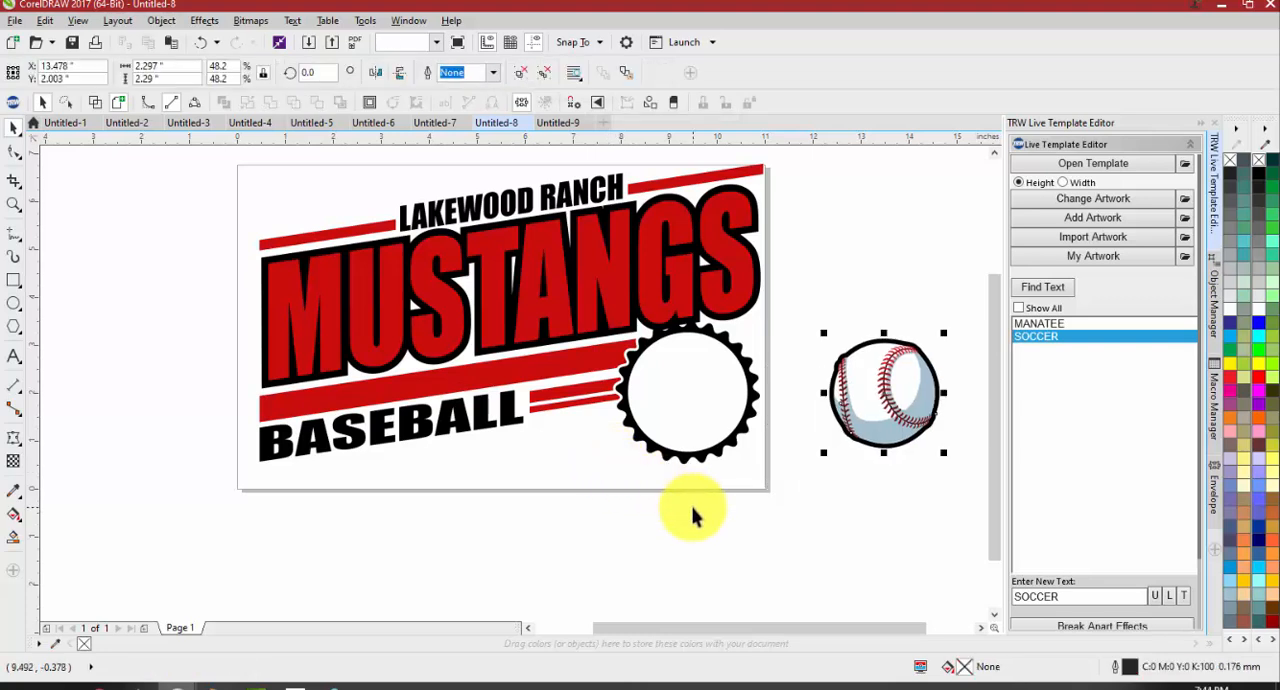
pyautogui.hotkey('ctrl', 'z')
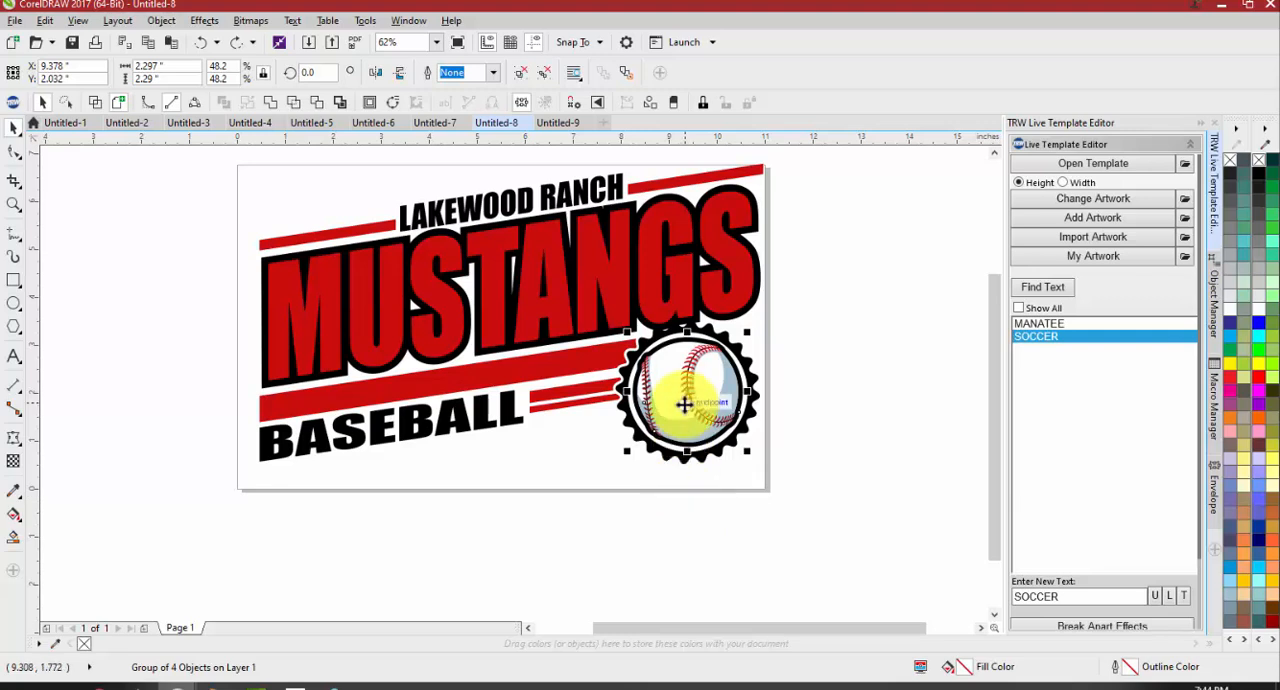
# Search the TRW Clipart CDR folder for "baseball" and change the badge artwork to TRW 0129A V3 Baseball Thick.cdr
pyautogui.click(1092, 200)
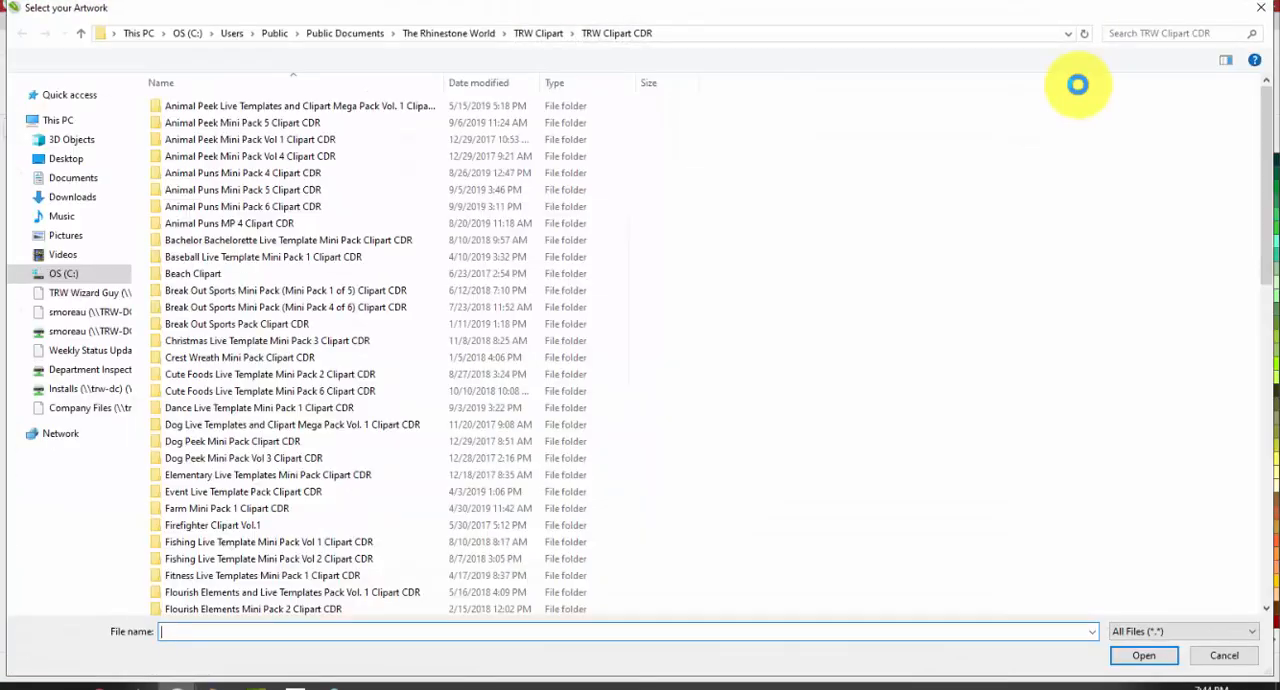
pyautogui.click(1168, 34)
pyautogui.write('baseball')
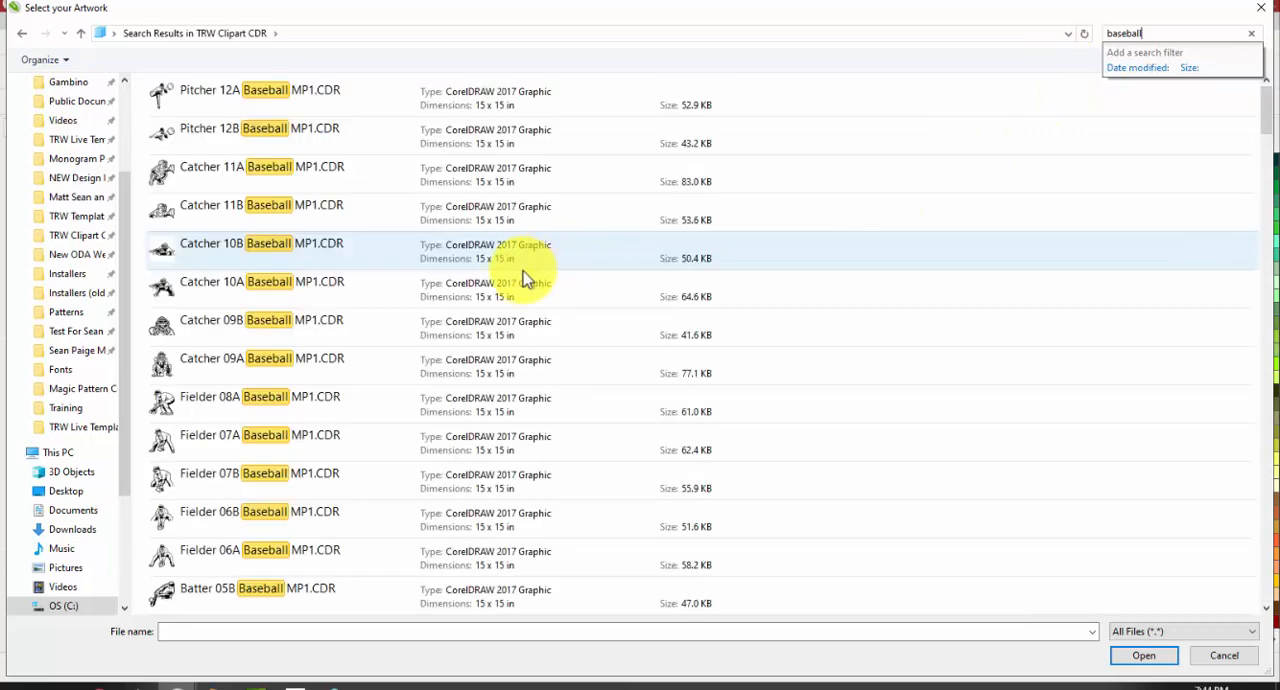
pyautogui.scroll(-10, 500, 310)
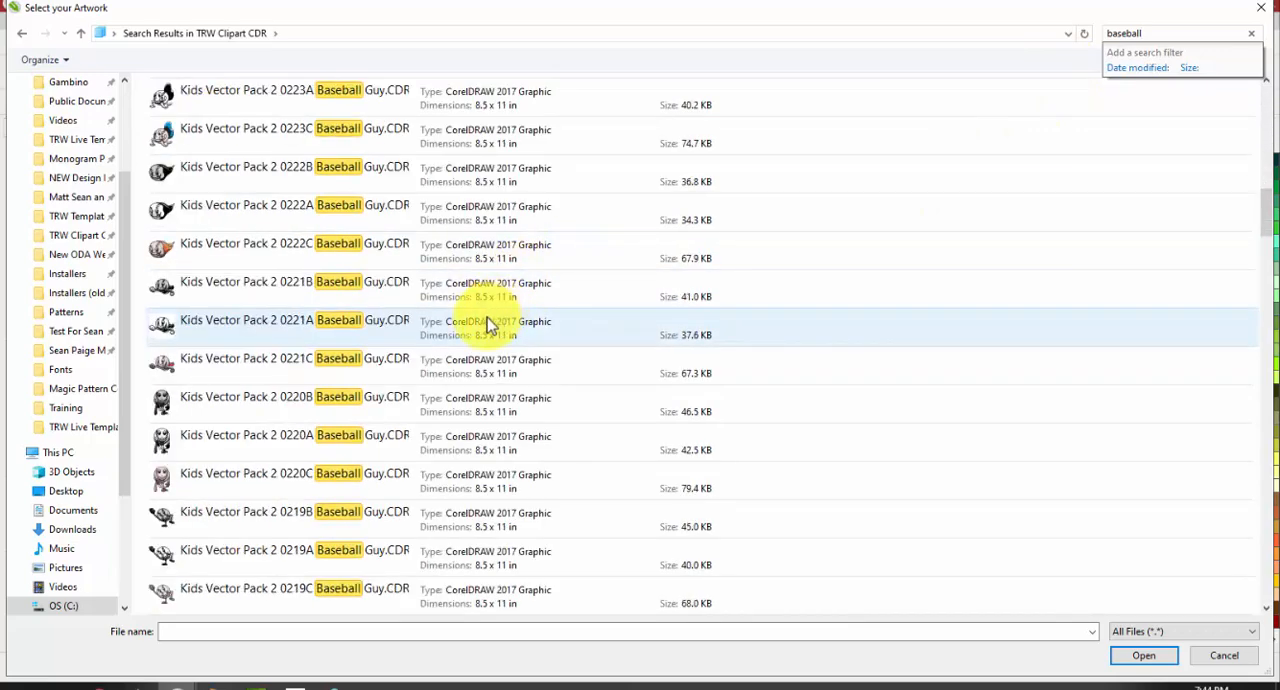
pyautogui.scroll(-3, 493, 322)
pyautogui.click(366, 294)
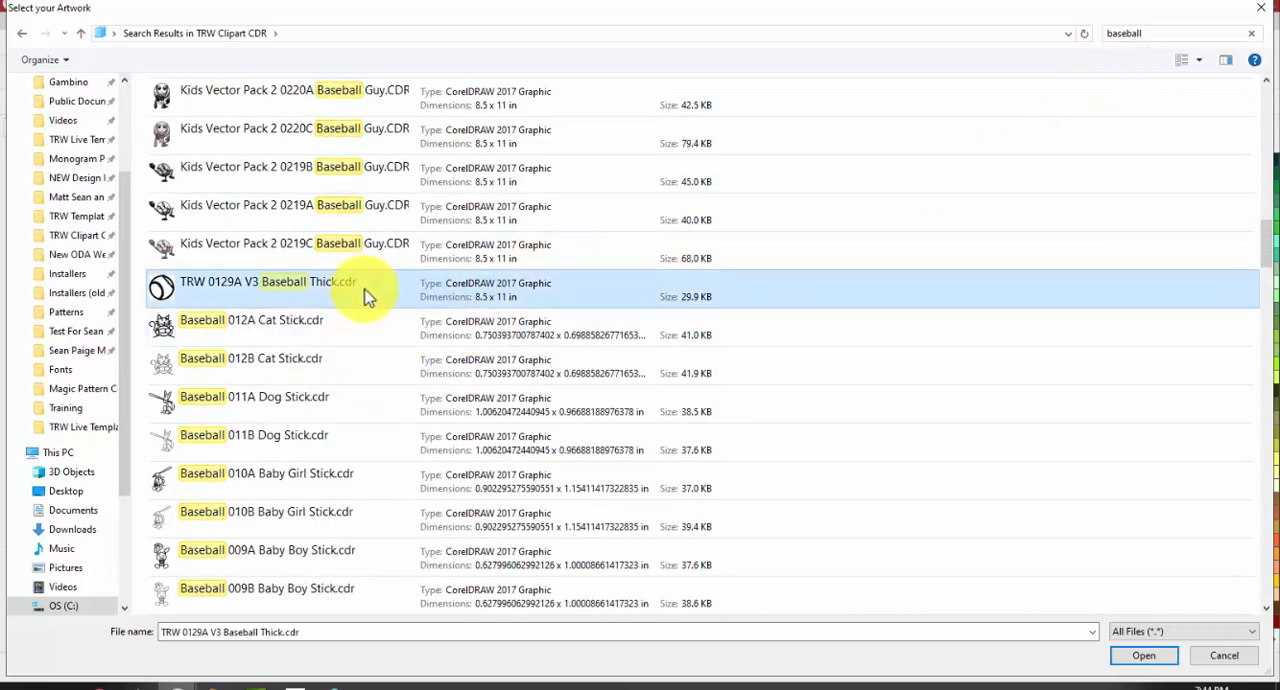
pyautogui.doubleClick(366, 294)
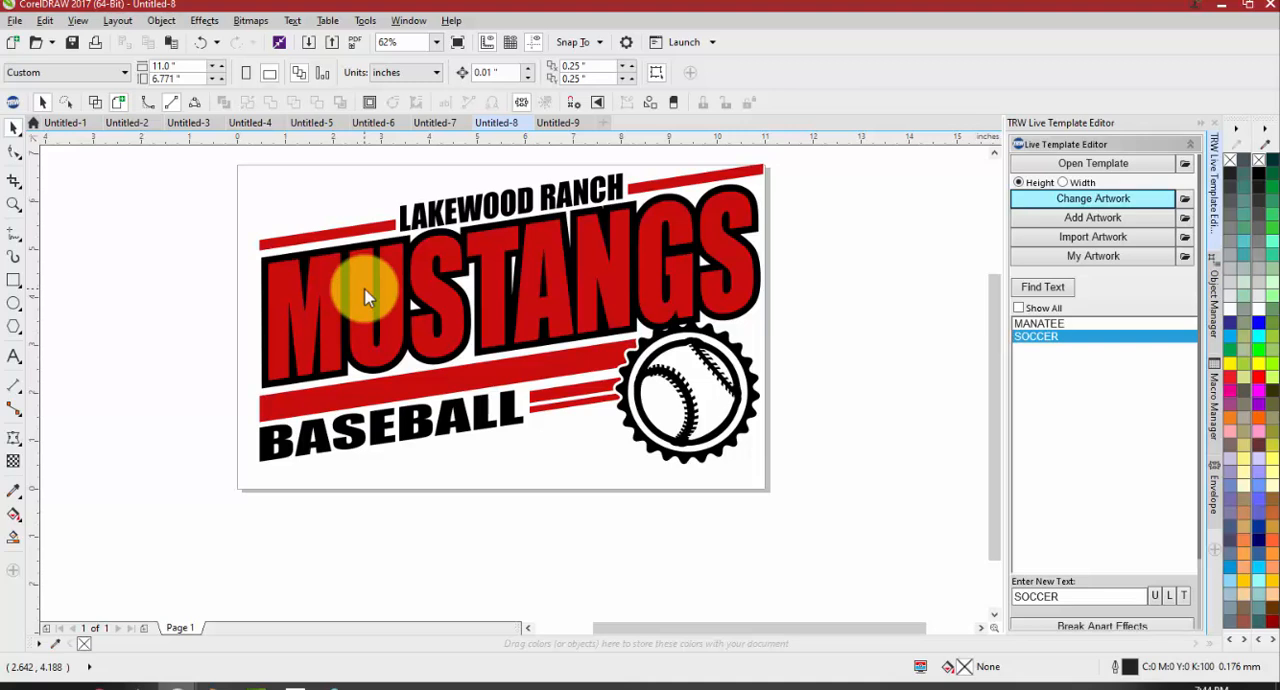
# Undo the baseball artwork replacement and the ungrouping, and select the whole Mustangs template group
pyautogui.hotkey('ctrl', 'z')
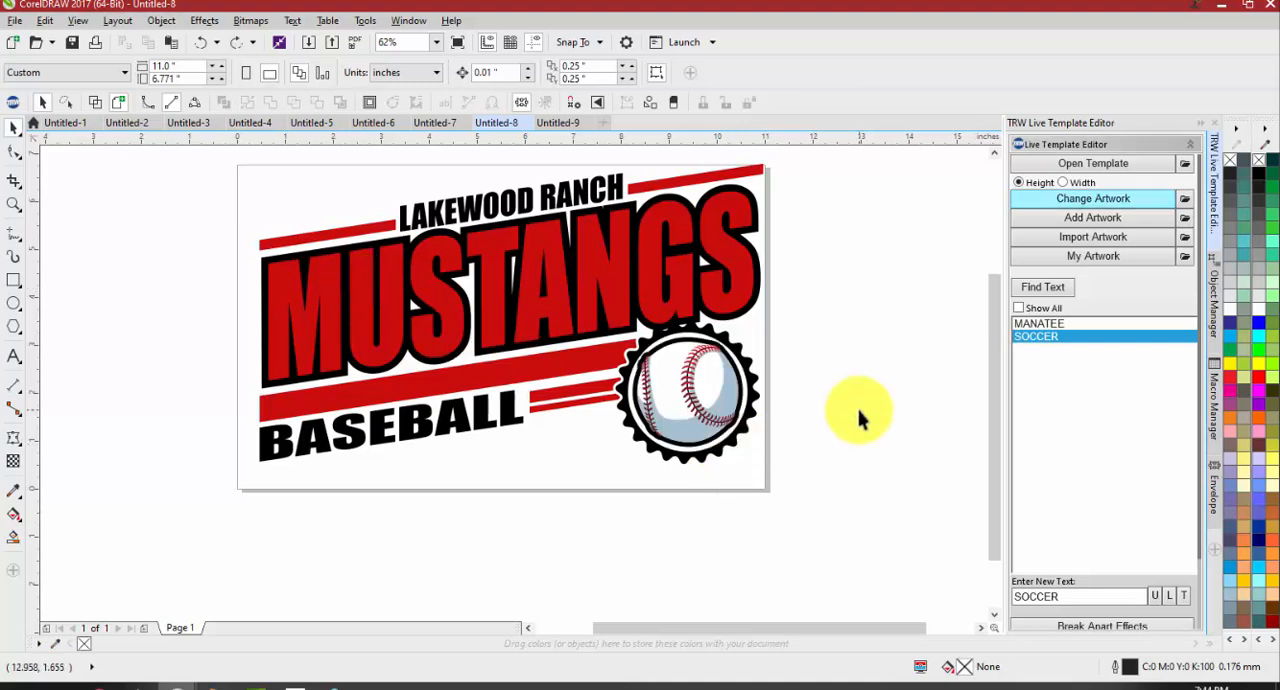
pyautogui.click(740, 385)
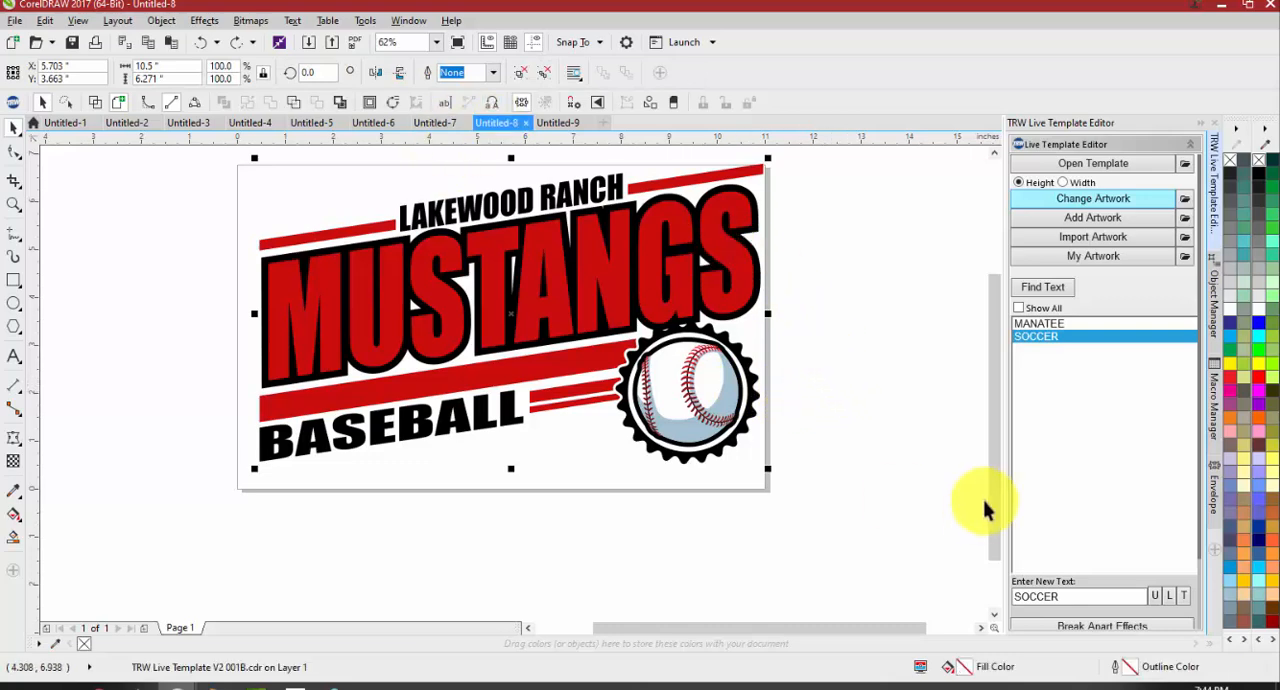
# Reposition the grouped Mustangs template about 0.5 inch left and 0.1 inch down on the page
pyautogui.moveTo(640, 272); pyautogui.dragTo(576, 285)
pyautogui.click(834, 268)
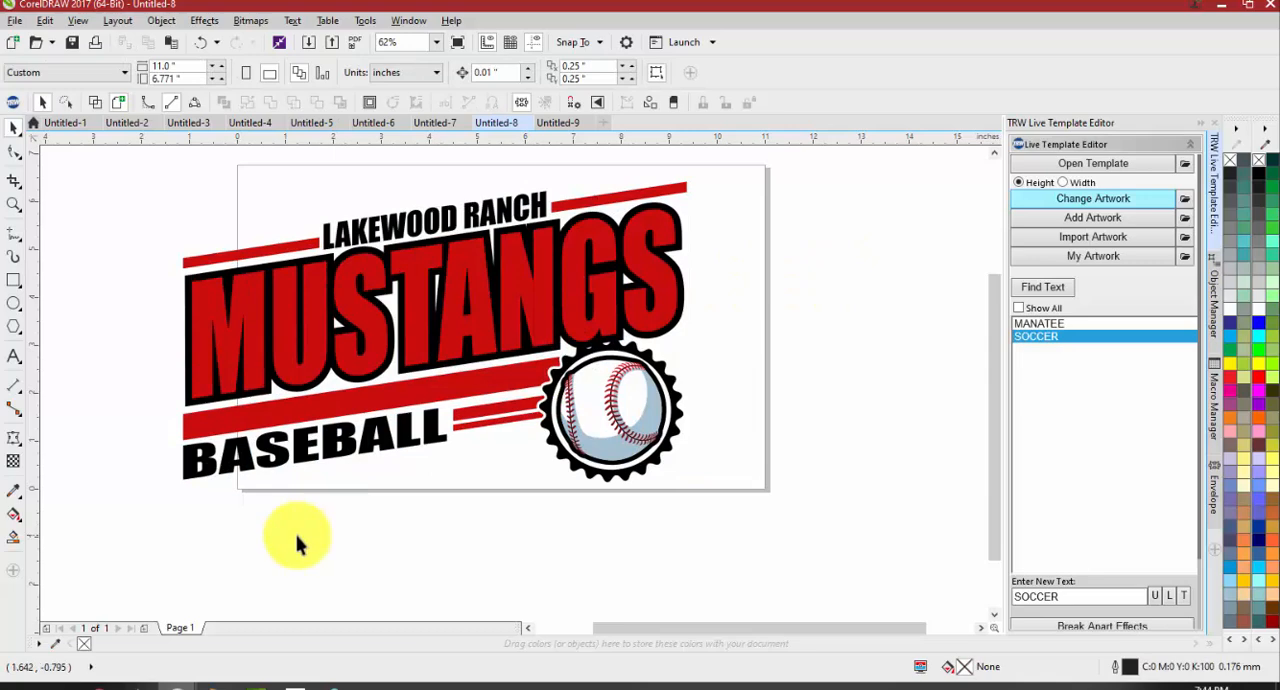
pyautogui.moveTo(317, 434); pyautogui.dragTo(347, 424)
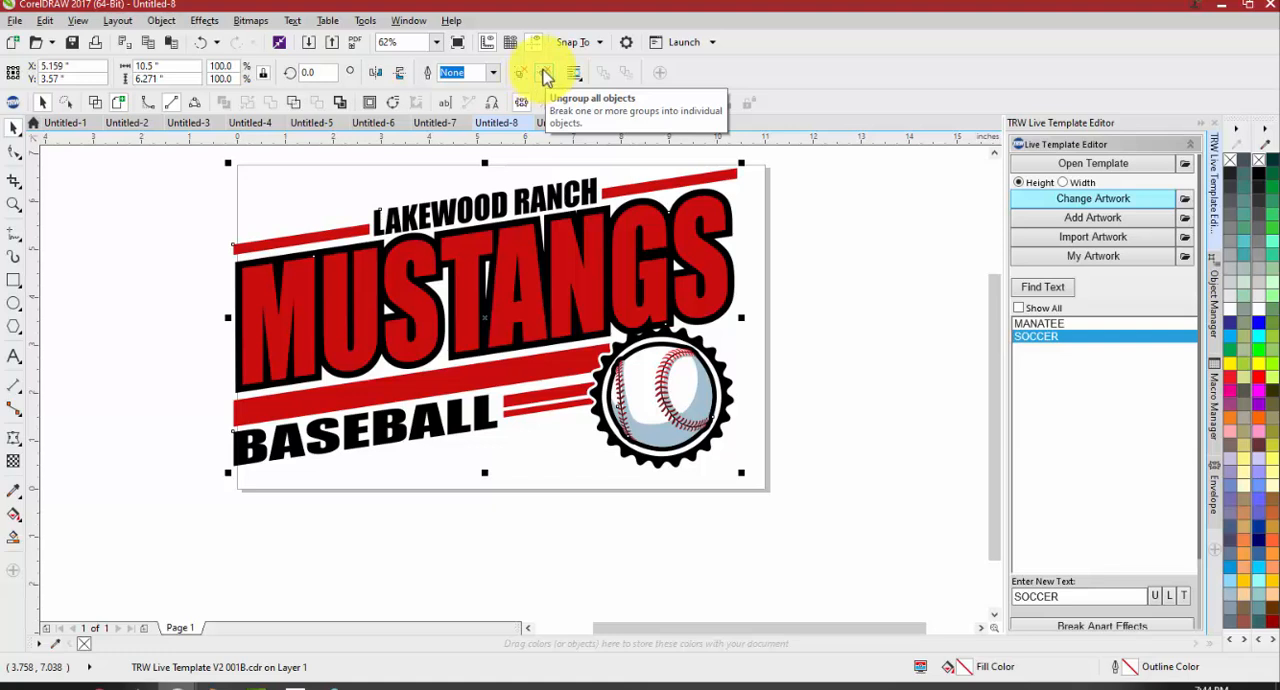
# Ungroup all objects in the Mustangs template, breaking every nested group into individual objects
pyautogui.click(546, 78)
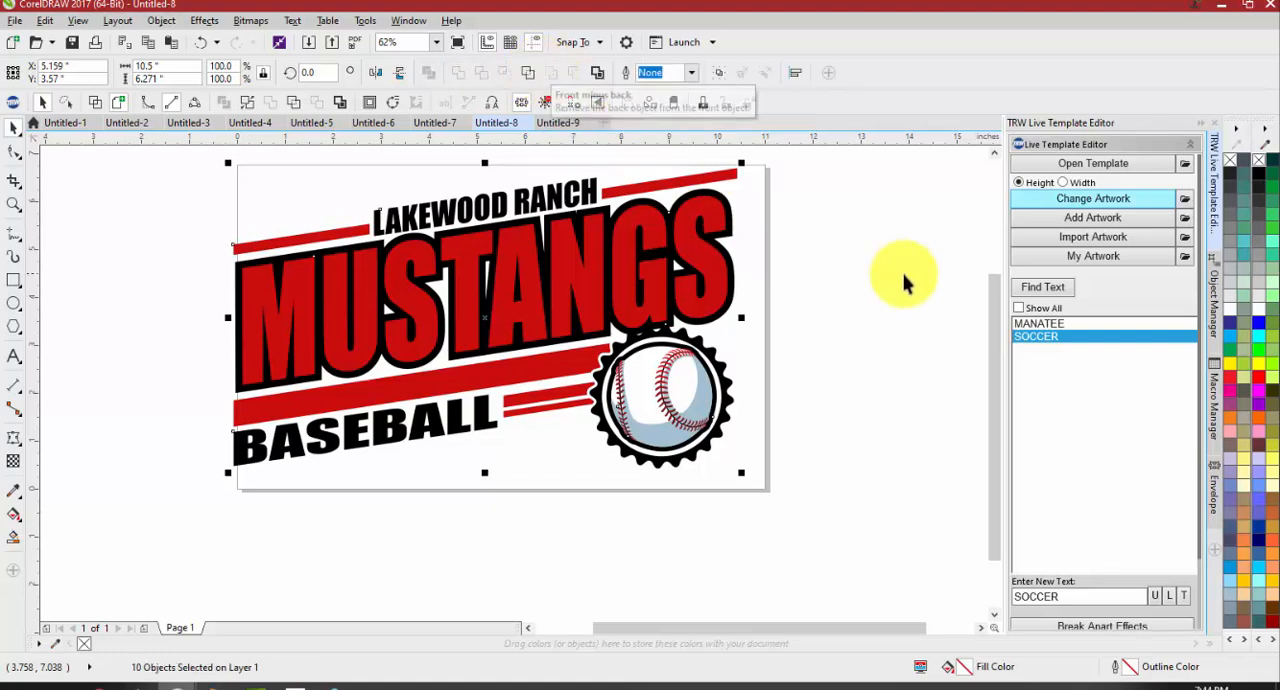
pyautogui.click(876, 290)
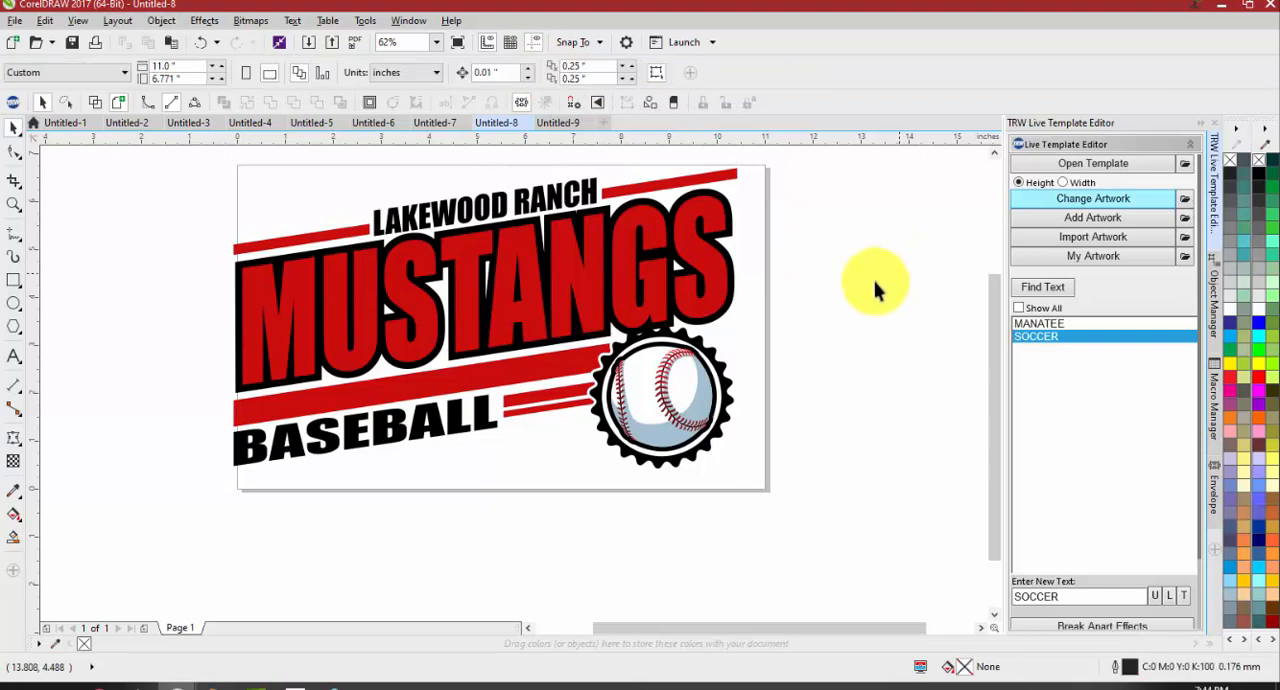
# Move the baseball's red stitching, blue shading and black circle separately out of the badge, and undo the moves
pyautogui.click(643, 385)
pyautogui.moveTo(642, 380); pyautogui.dragTo(650, 488)
pyautogui.moveTo(655, 437); pyautogui.dragTo(786, 492)
pyautogui.moveTo(675, 413); pyautogui.dragTo(540, 437)
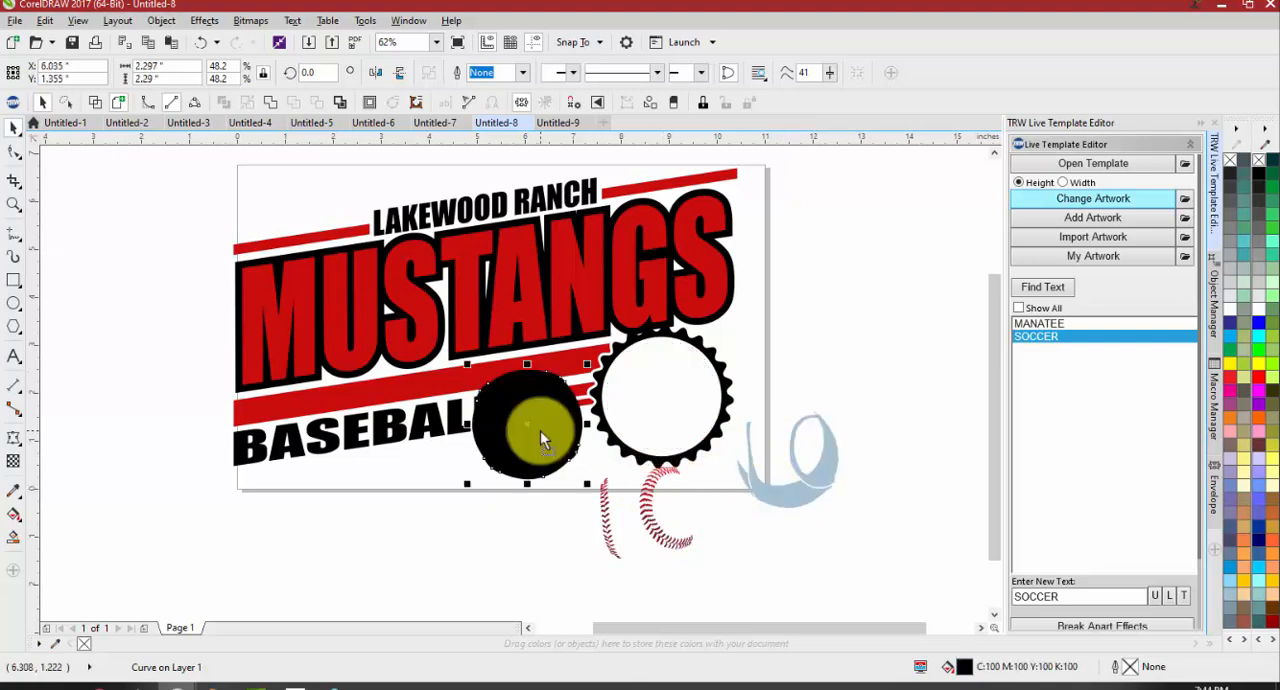
pyautogui.hotkey('ctrl', 'z')
pyautogui.hotkey('ctrl', 'z')
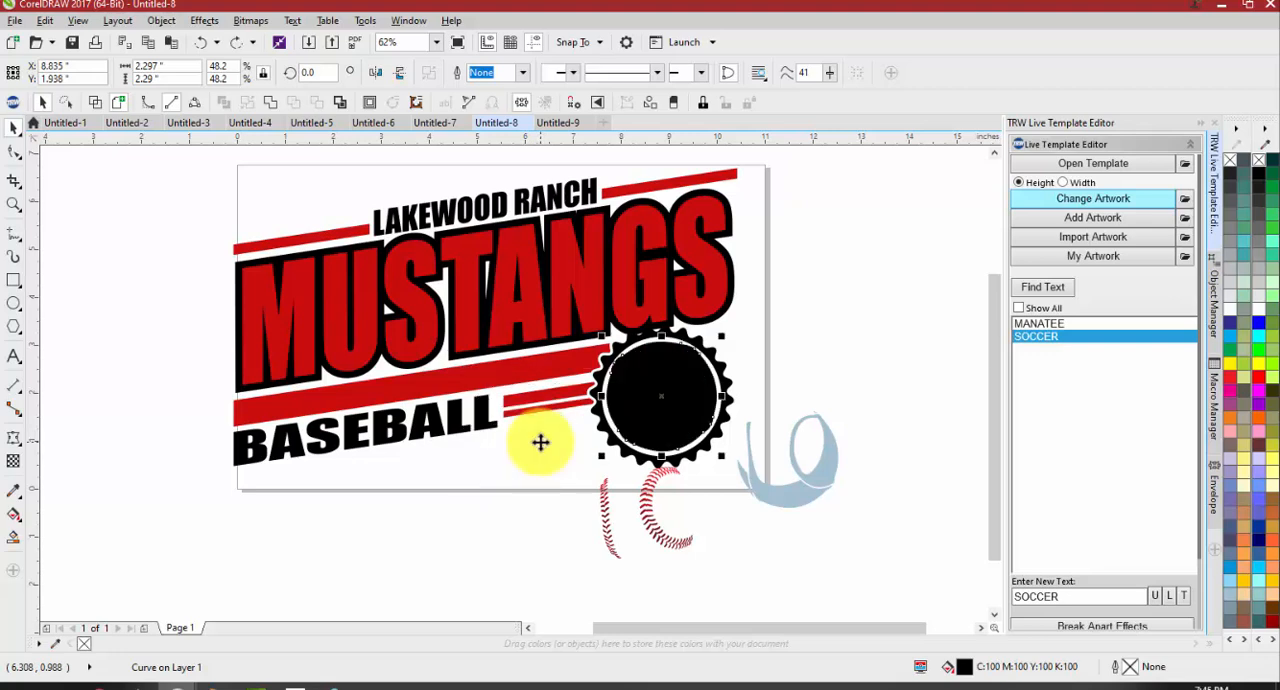
pyautogui.hotkey('ctrl', 'z')
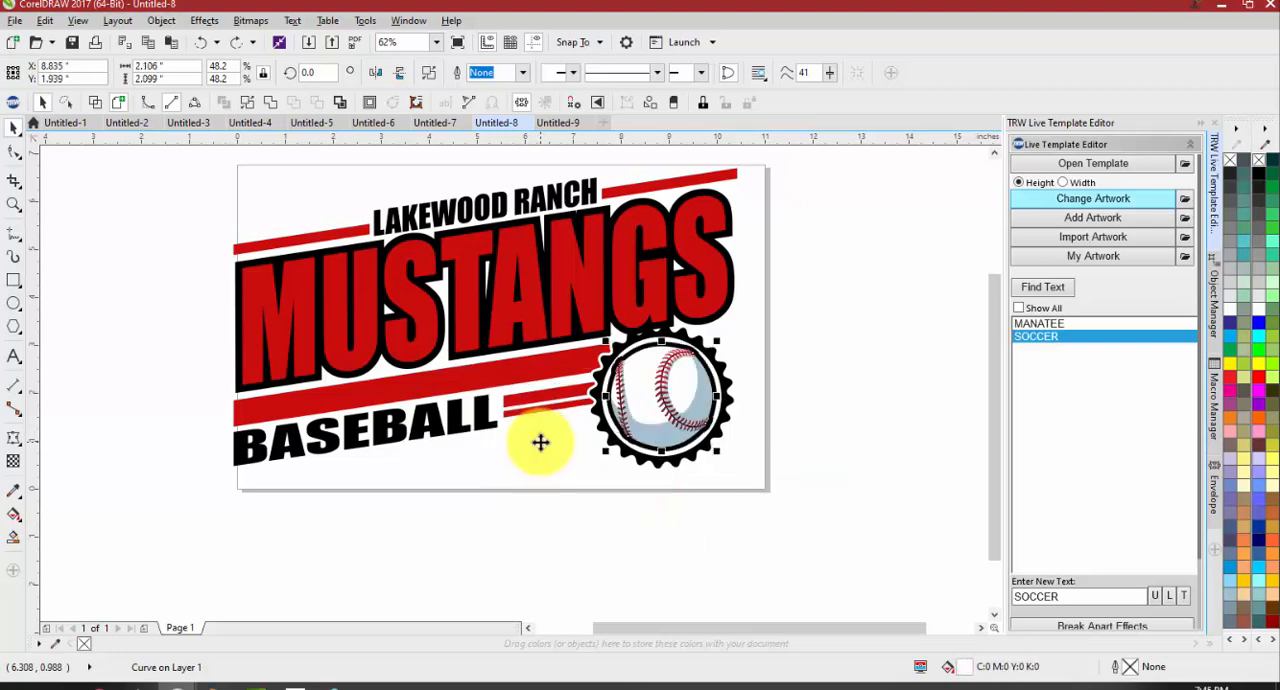
pyautogui.click(742, 478)
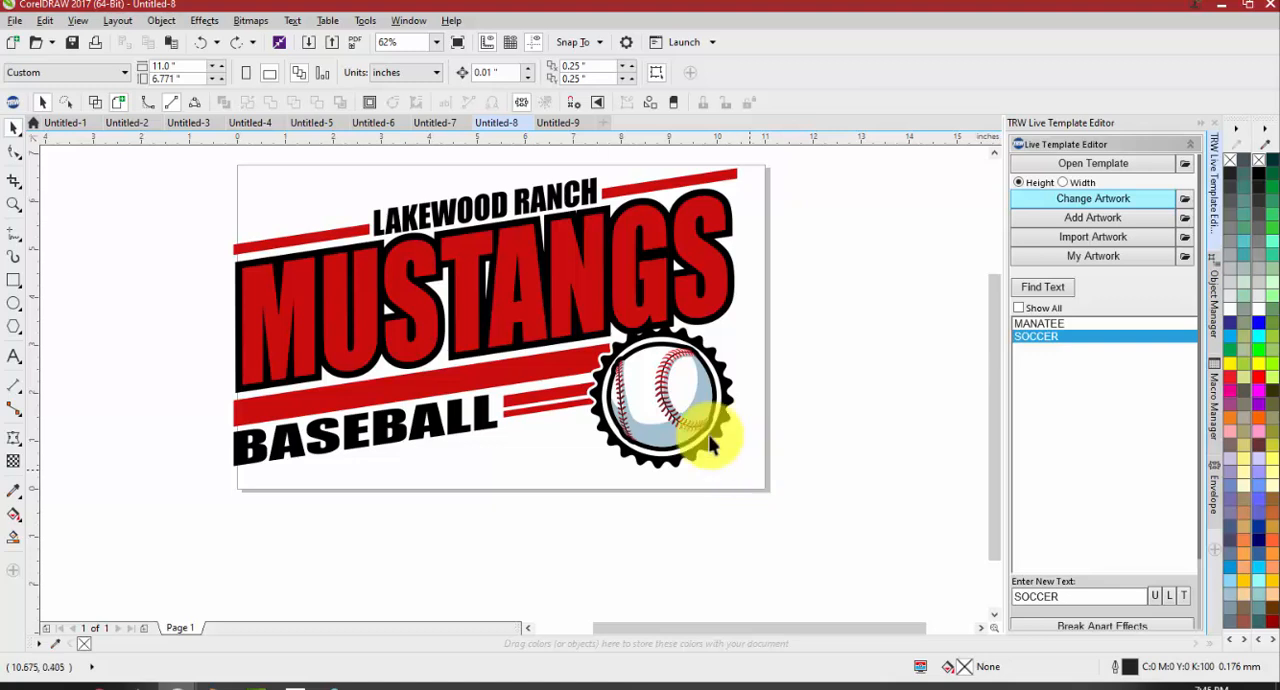
# Move the baseball's blue shading about 3.8 inches right, off the page, and undo the move
pyautogui.click(648, 390)
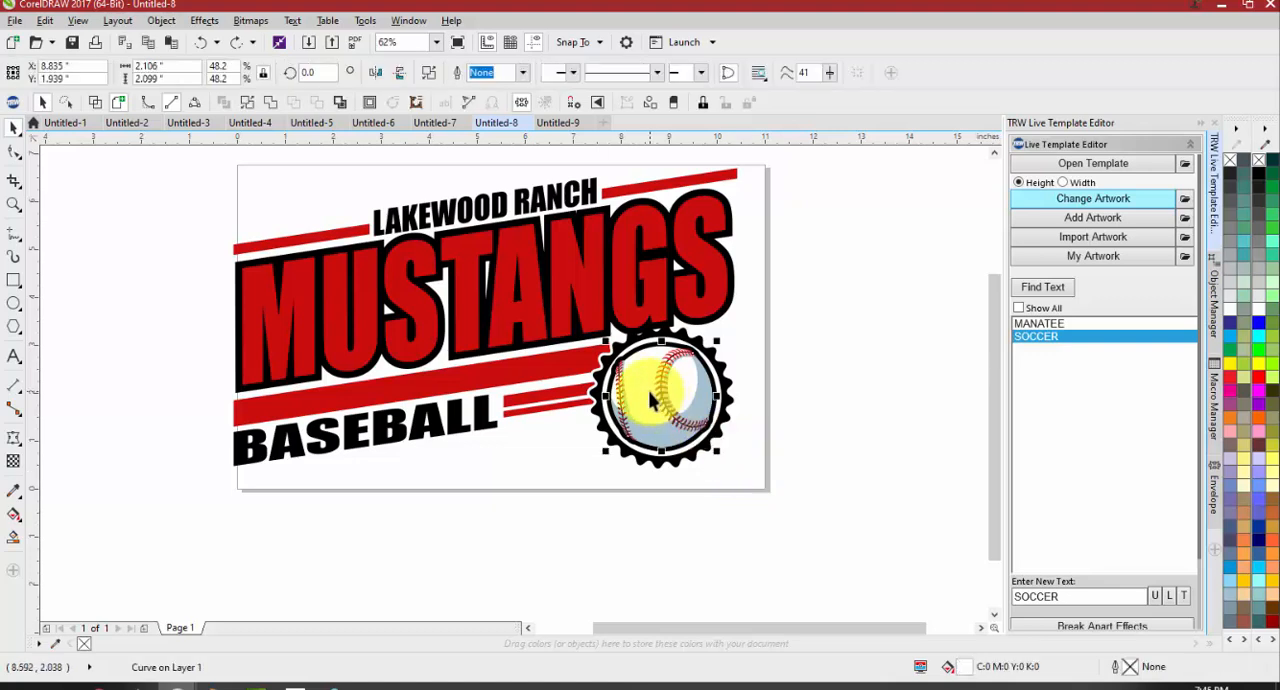
pyautogui.click(905, 362)
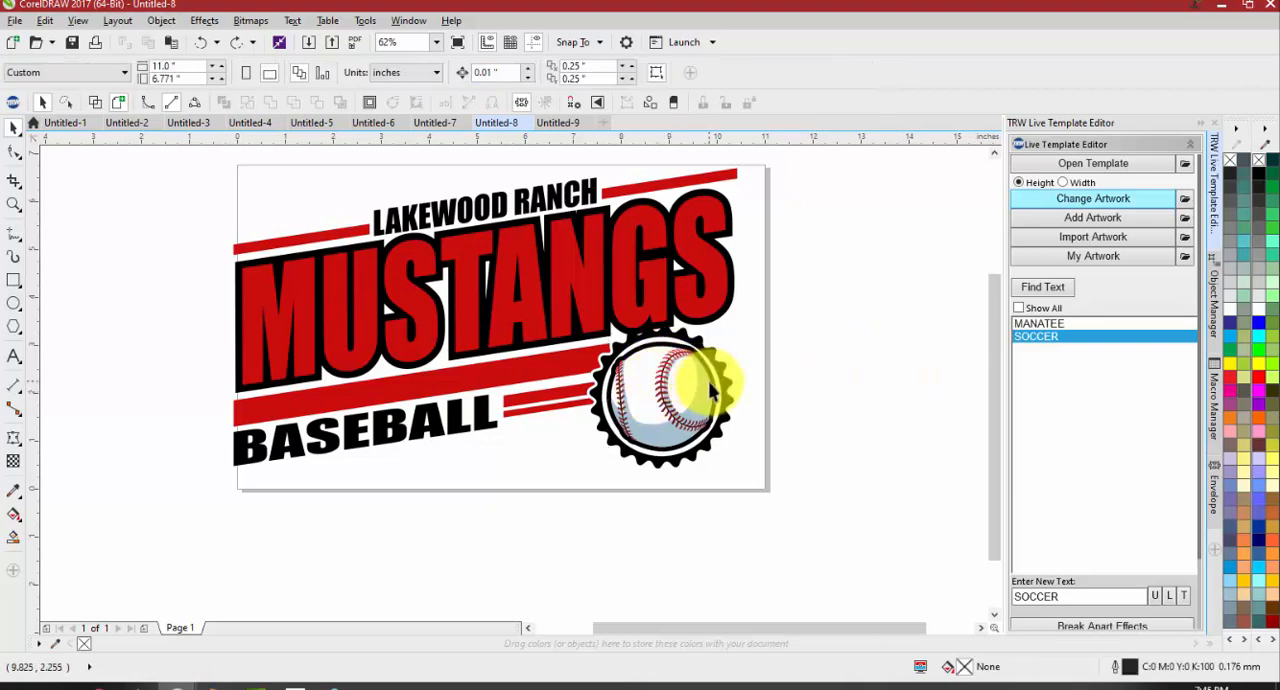
pyautogui.click(648, 438)
pyautogui.moveTo(651, 423); pyautogui.dragTo(831, 410)
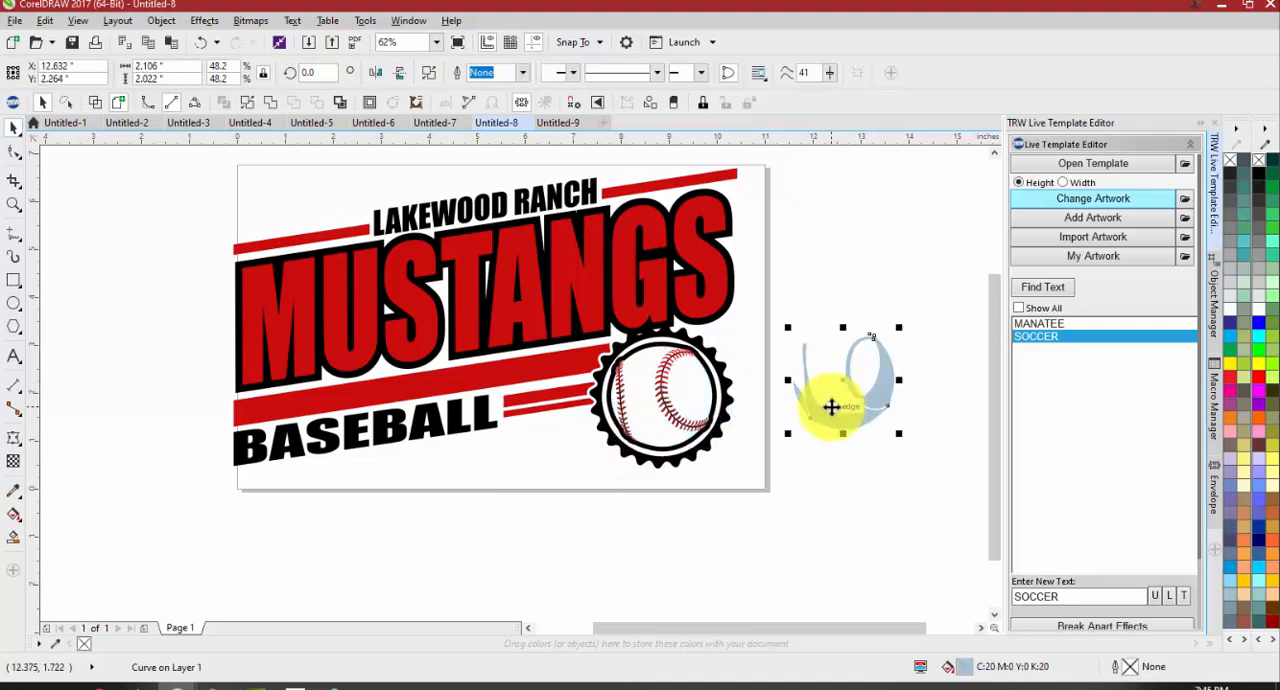
pyautogui.hotkey('ctrl', 'z')
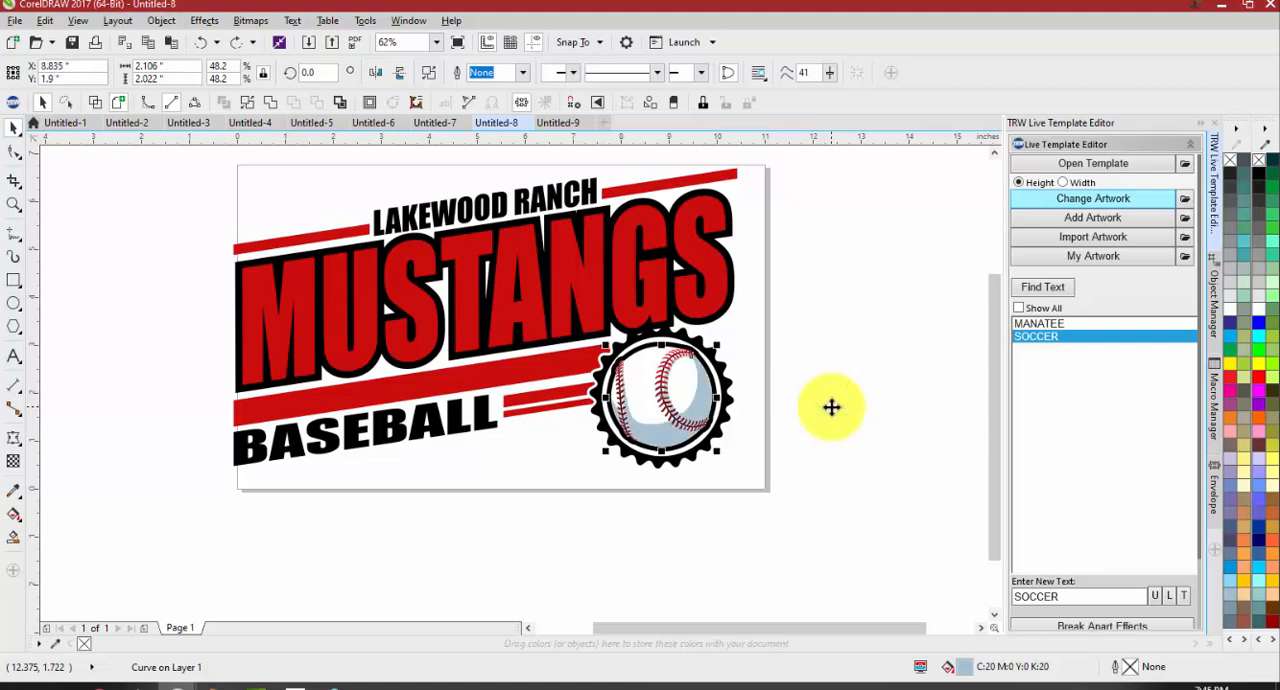
pyautogui.click(833, 411)
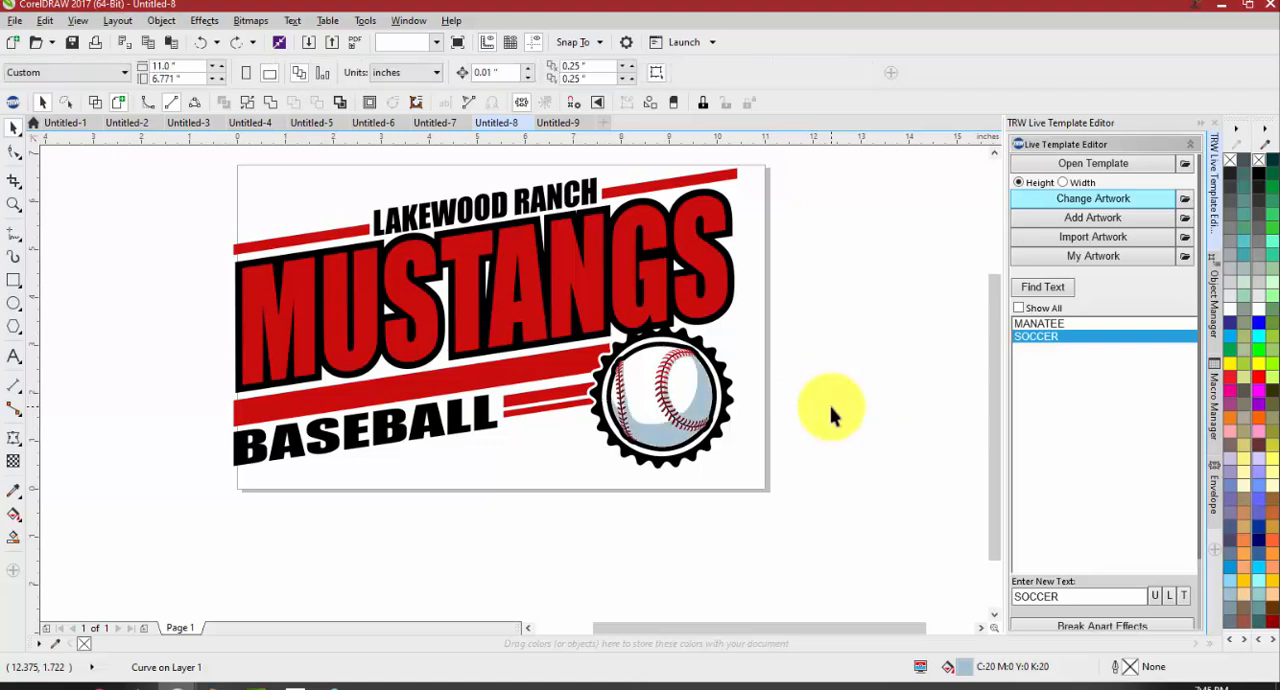
# Search the TRW Clipart CDR folder for "baseba" and change only the blue shading's artwork to TRW 0129A V3 Baseball Thick.cdr
pyautogui.click(658, 437)
pyautogui.click(1102, 201)
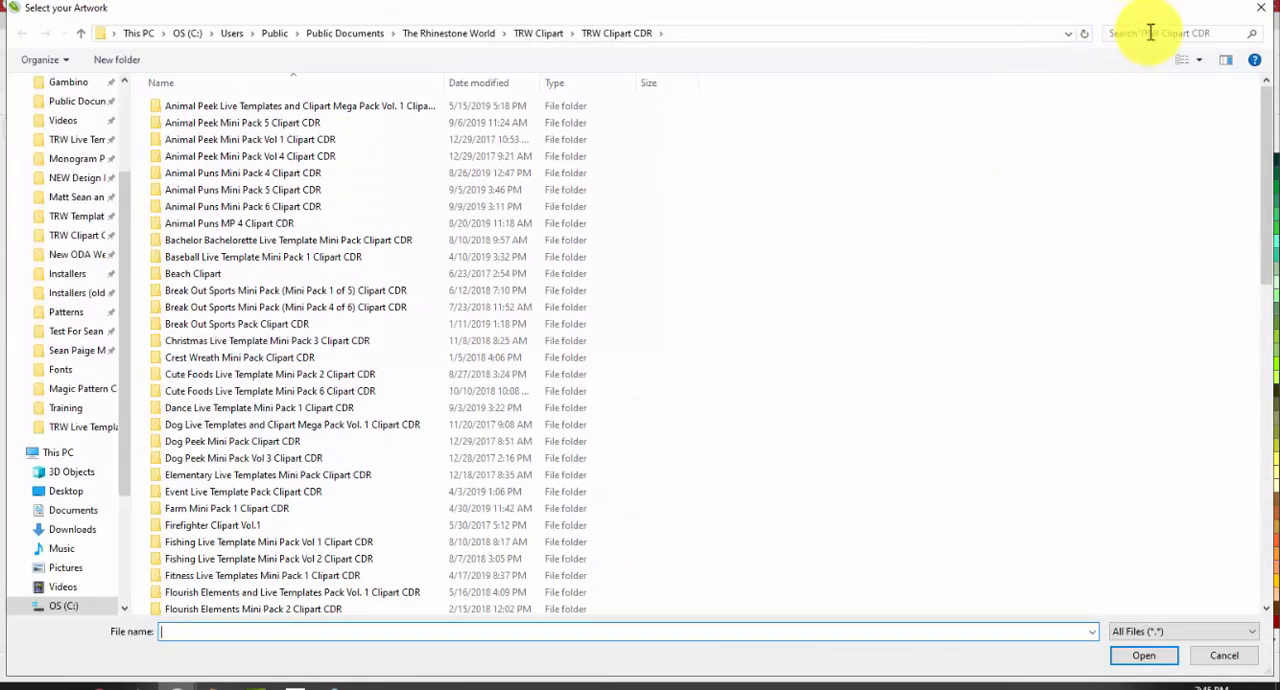
pyautogui.click(1150, 33)
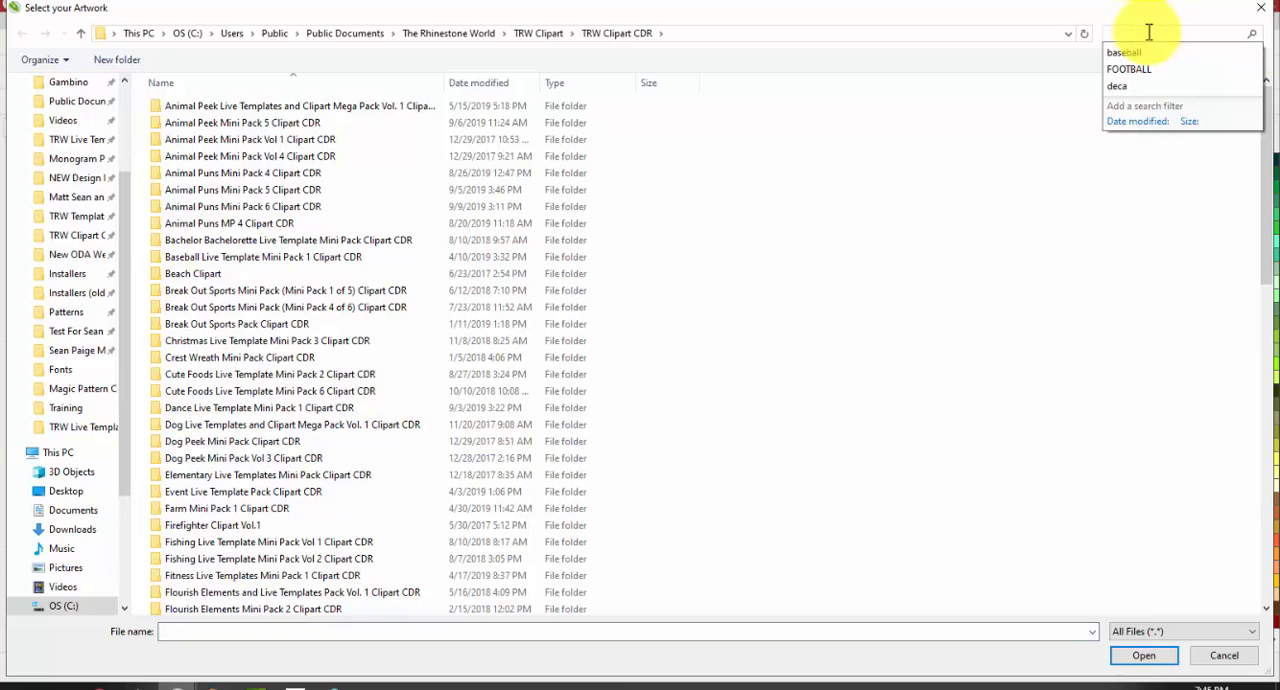
pyautogui.write('baseba')
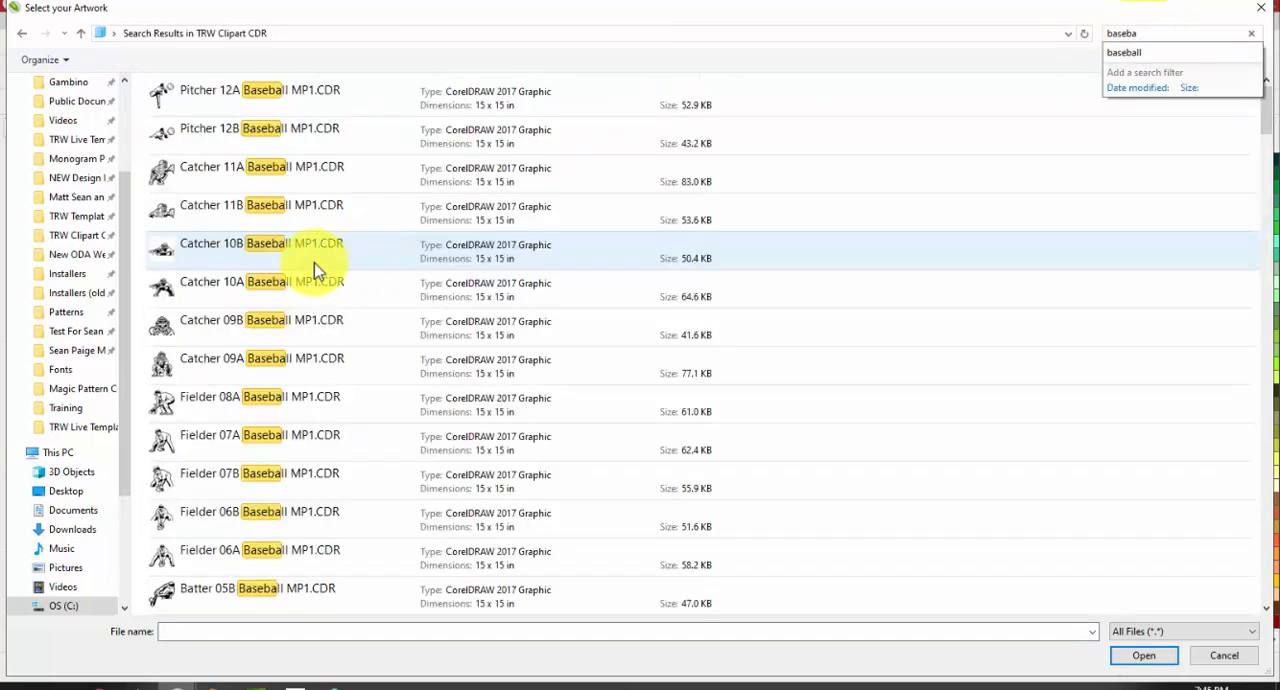
pyautogui.scroll(-5, 271, 349)
pyautogui.scroll(-10, 230, 380)
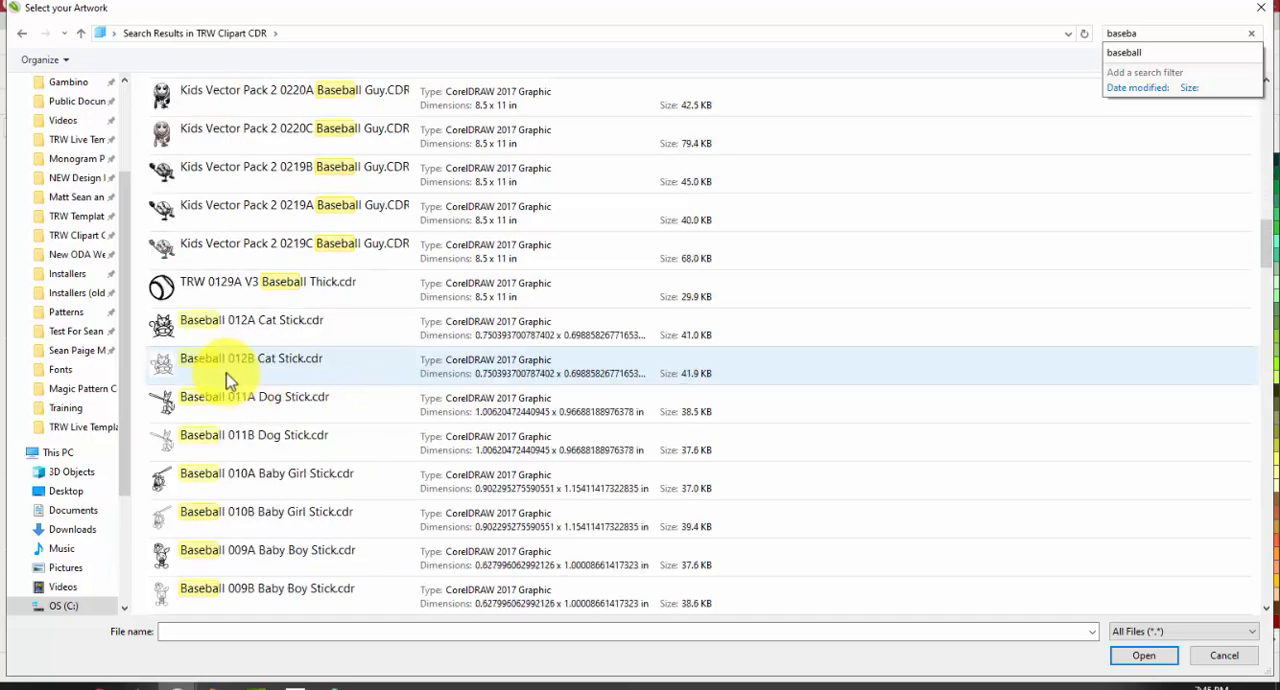
pyautogui.doubleClick(279, 288)
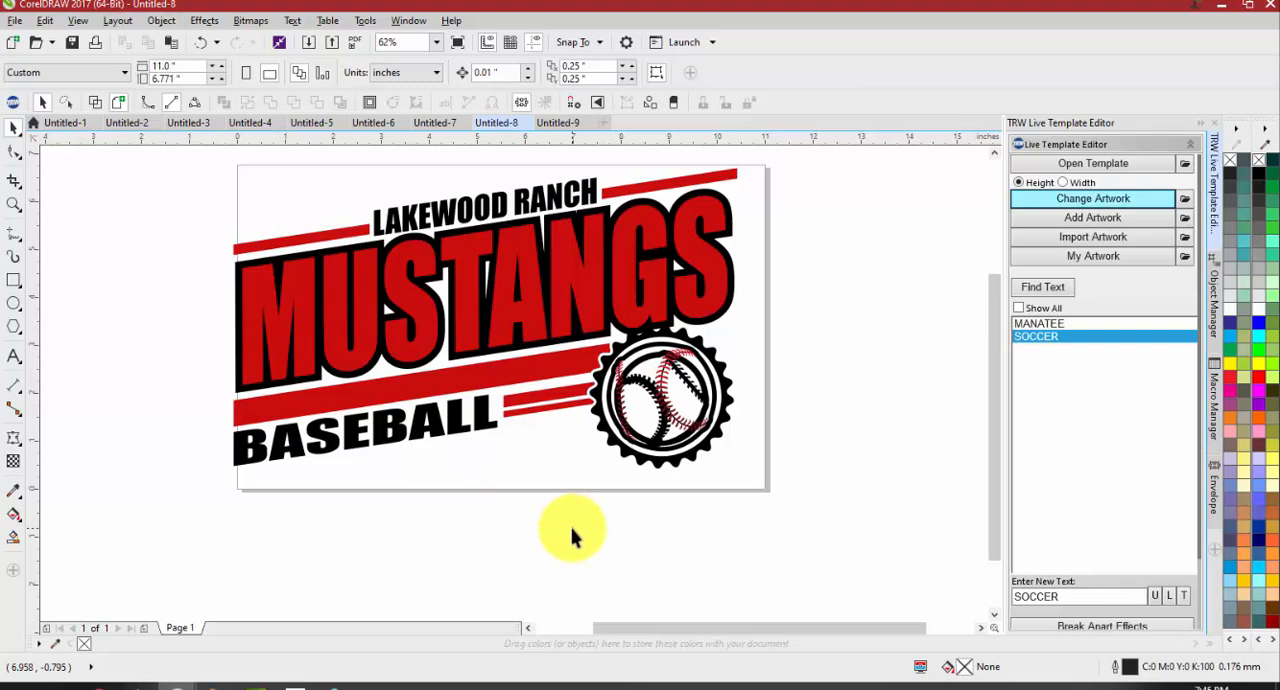
# Move the inserted thick baseball about 3.7 inches right, off the page, and undo both the move and the artwork replacement
pyautogui.scroll(2, 678, 412)
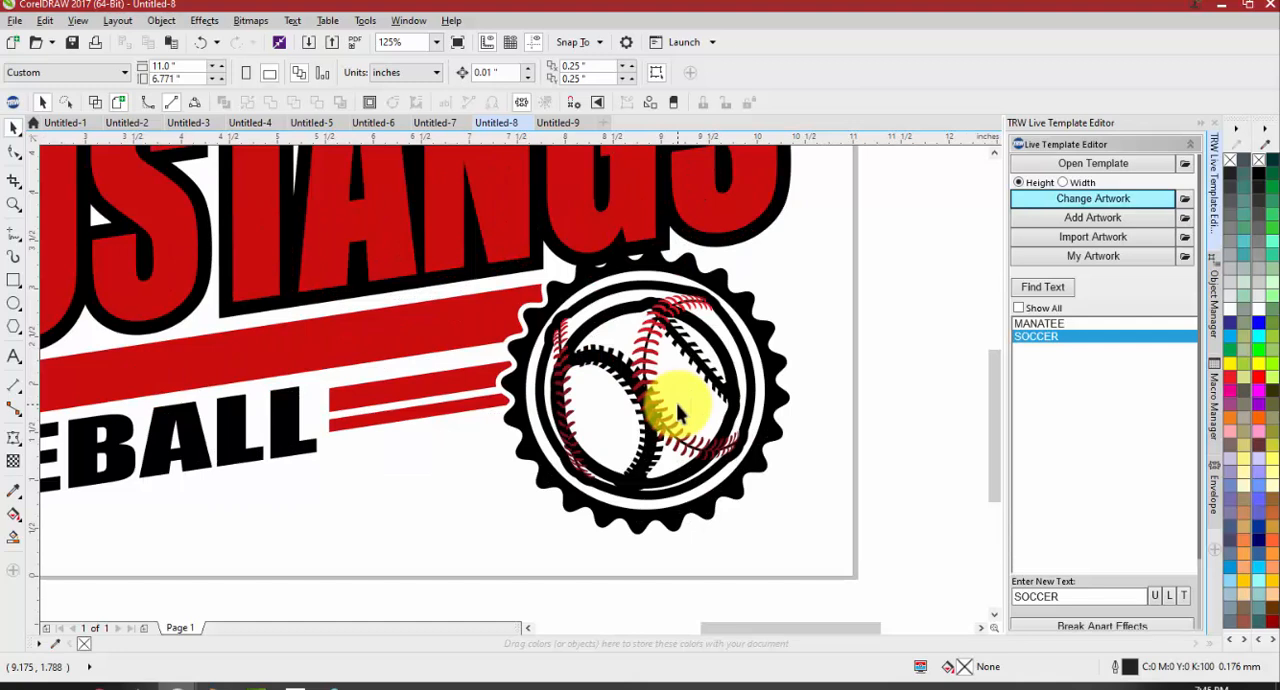
pyautogui.click(601, 357)
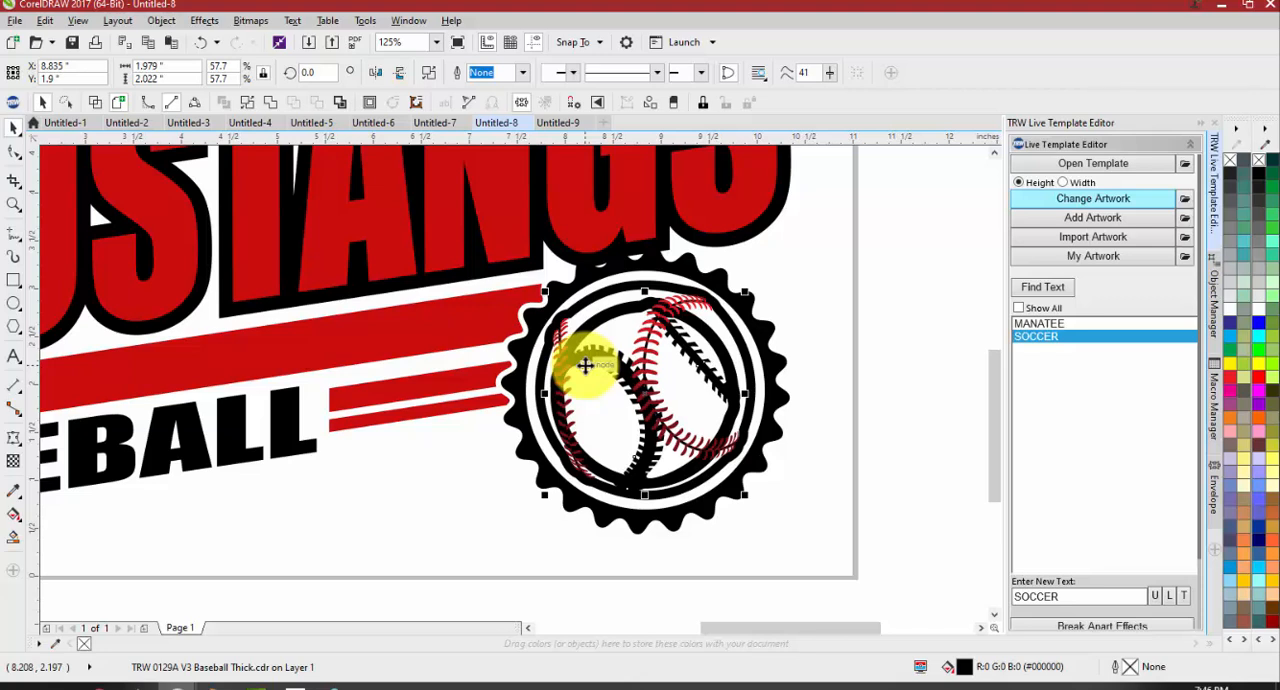
pyautogui.scroll(-2, 585, 365)
pyautogui.moveTo(591, 366); pyautogui.dragTo(767, 352)
pyautogui.click(678, 458)
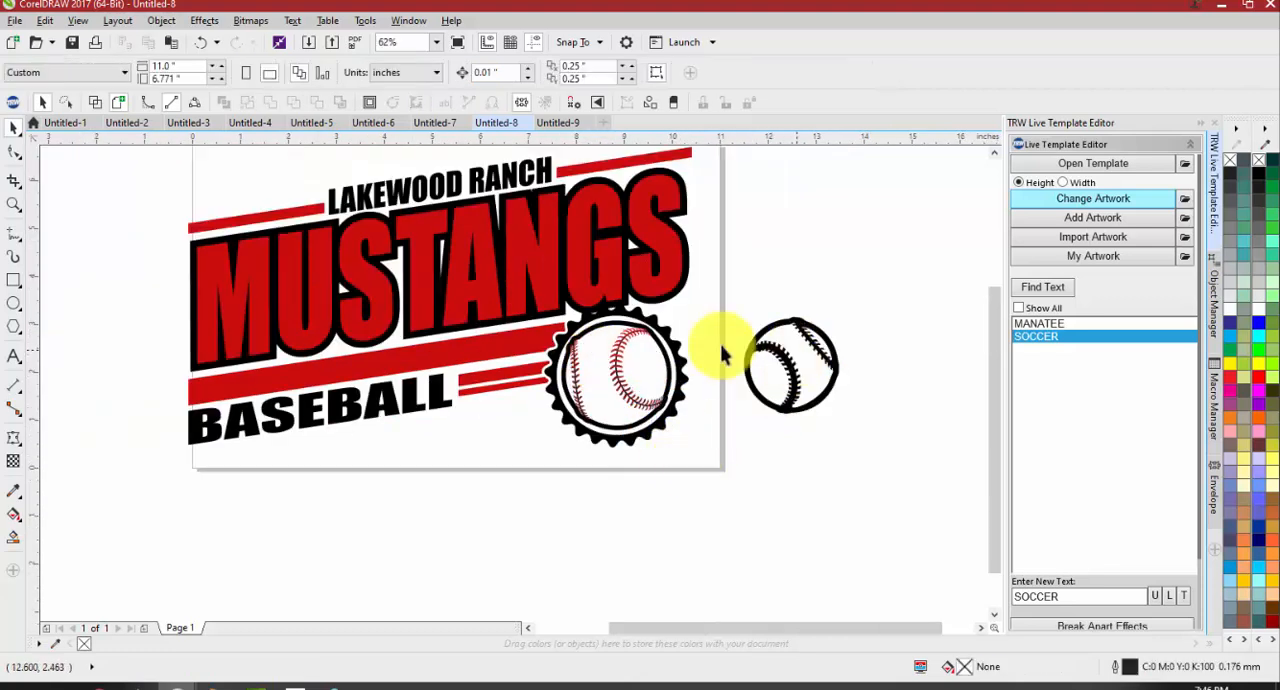
pyautogui.click(756, 360)
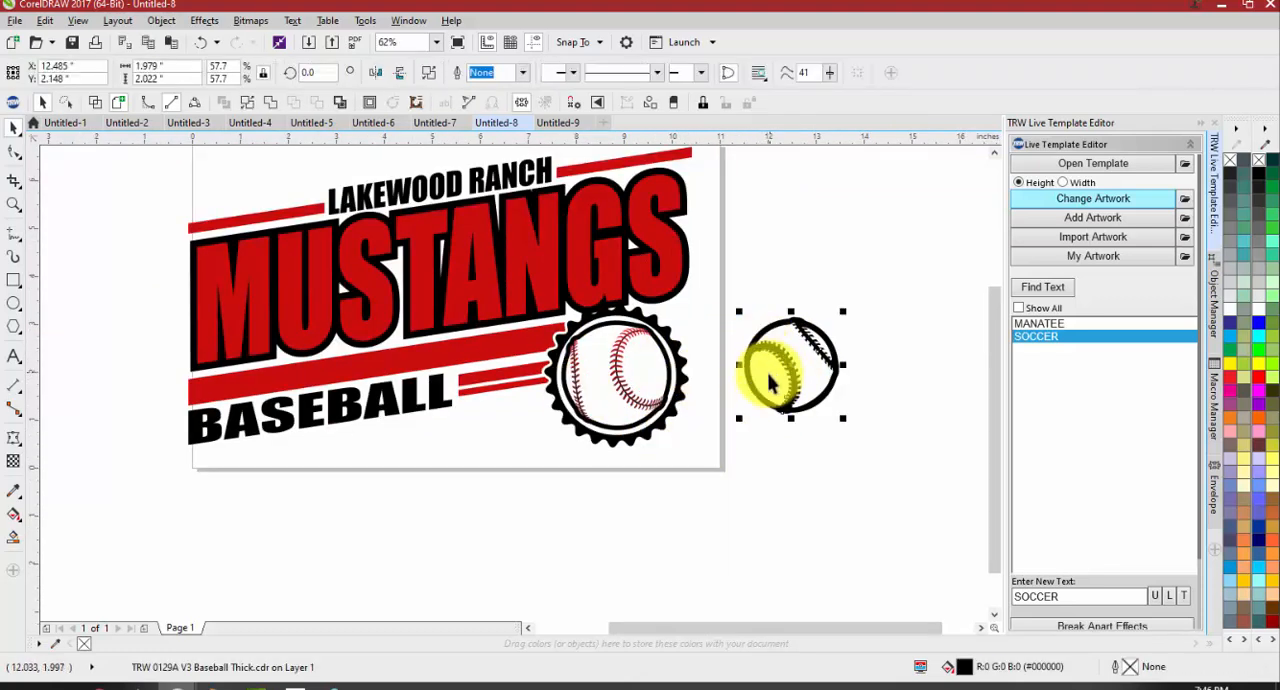
pyautogui.click(734, 445)
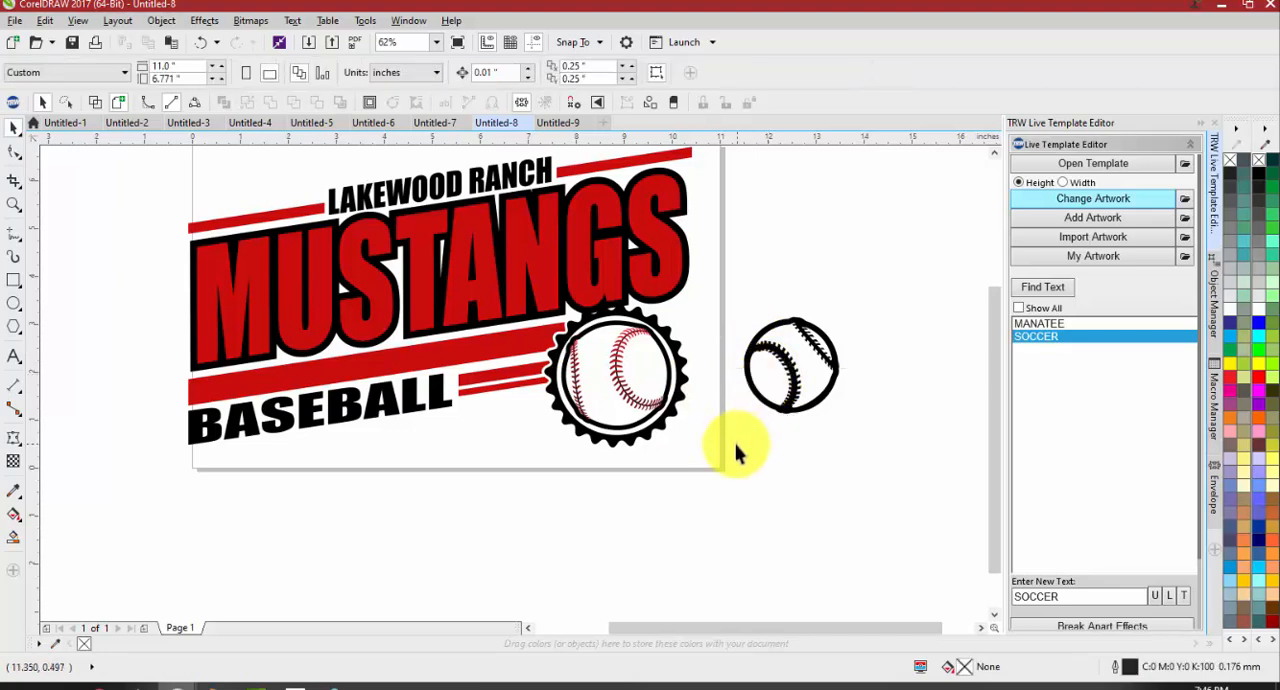
pyautogui.hotkey('ctrl', 'z')
# Group the badge's four baseball pieces and change their artwork to TRW 0129A V3 Baseball Thick.cdr, found by searching "baseba"
pyautogui.moveTo(721, 463); pyautogui.dragTo(503, 309)
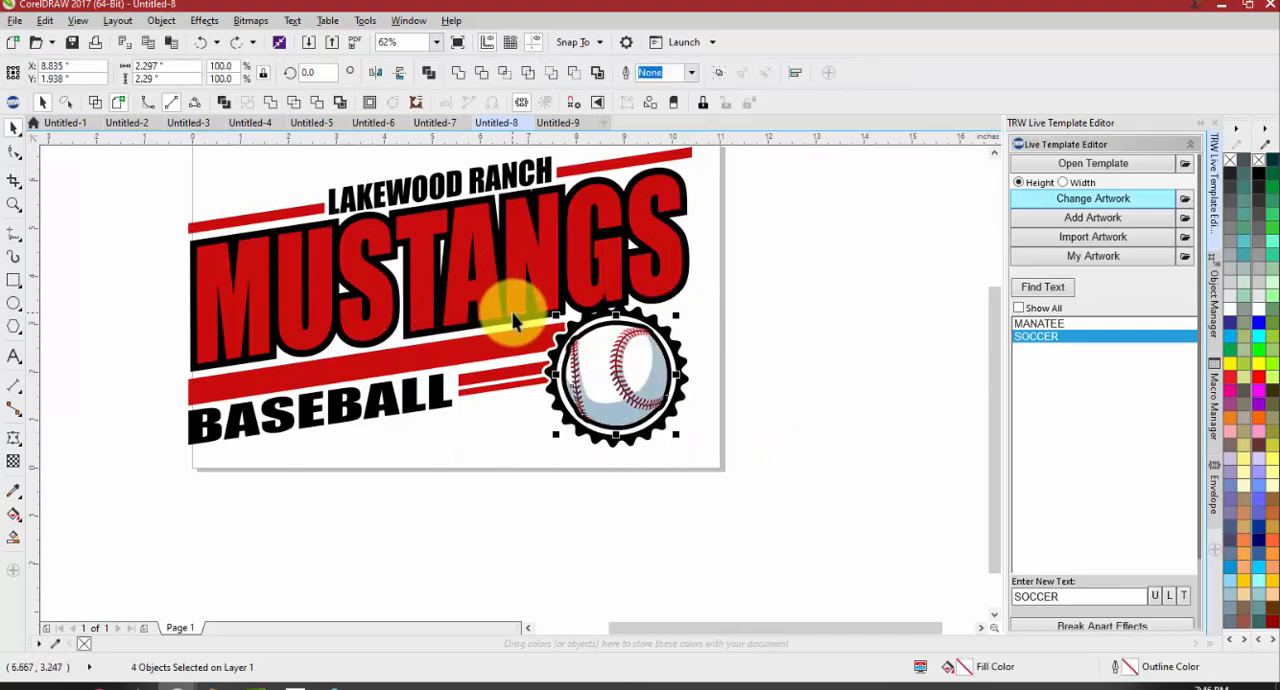
pyautogui.hotkey('ctrl', 'g')
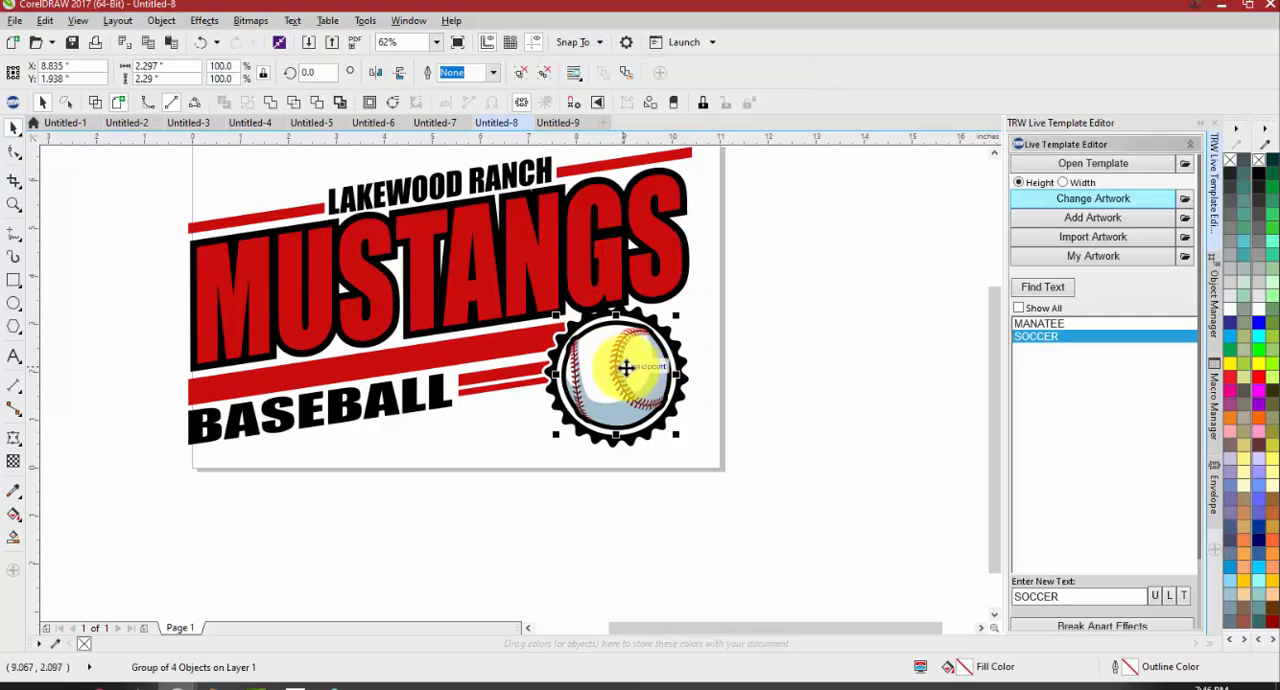
pyautogui.click(1090, 200)
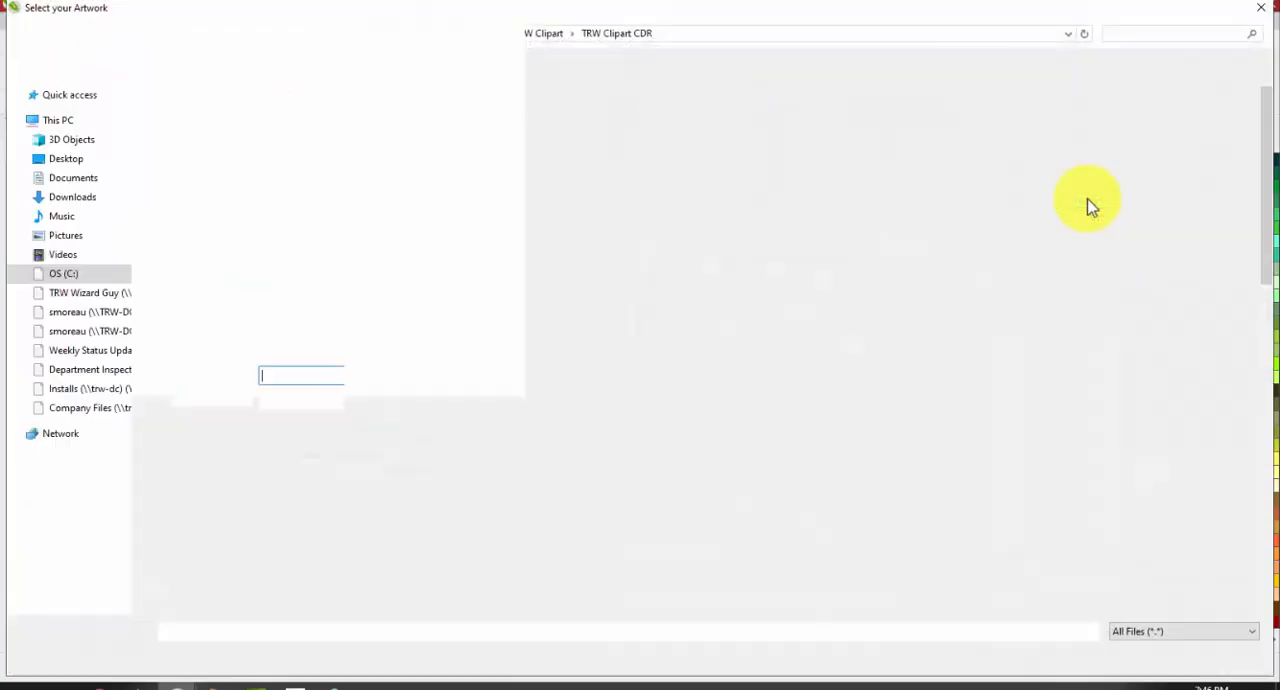
pyautogui.click(1124, 30)
pyautogui.write('baseba')
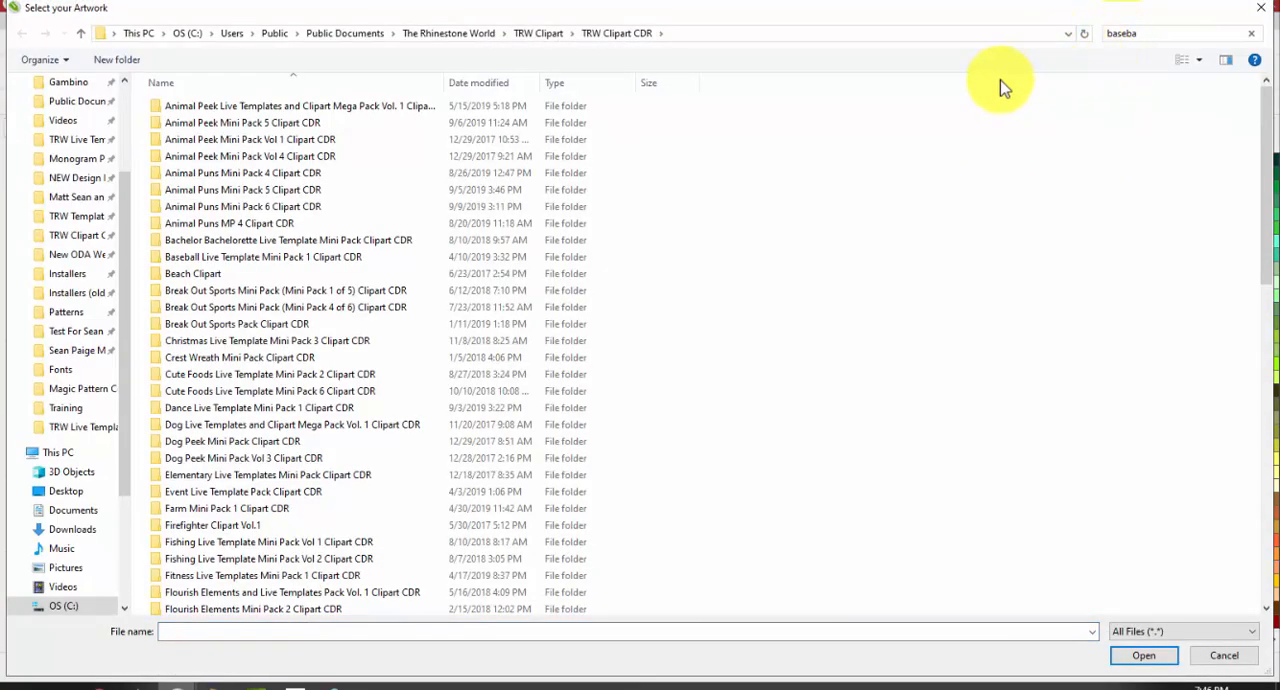
pyautogui.click(329, 366)
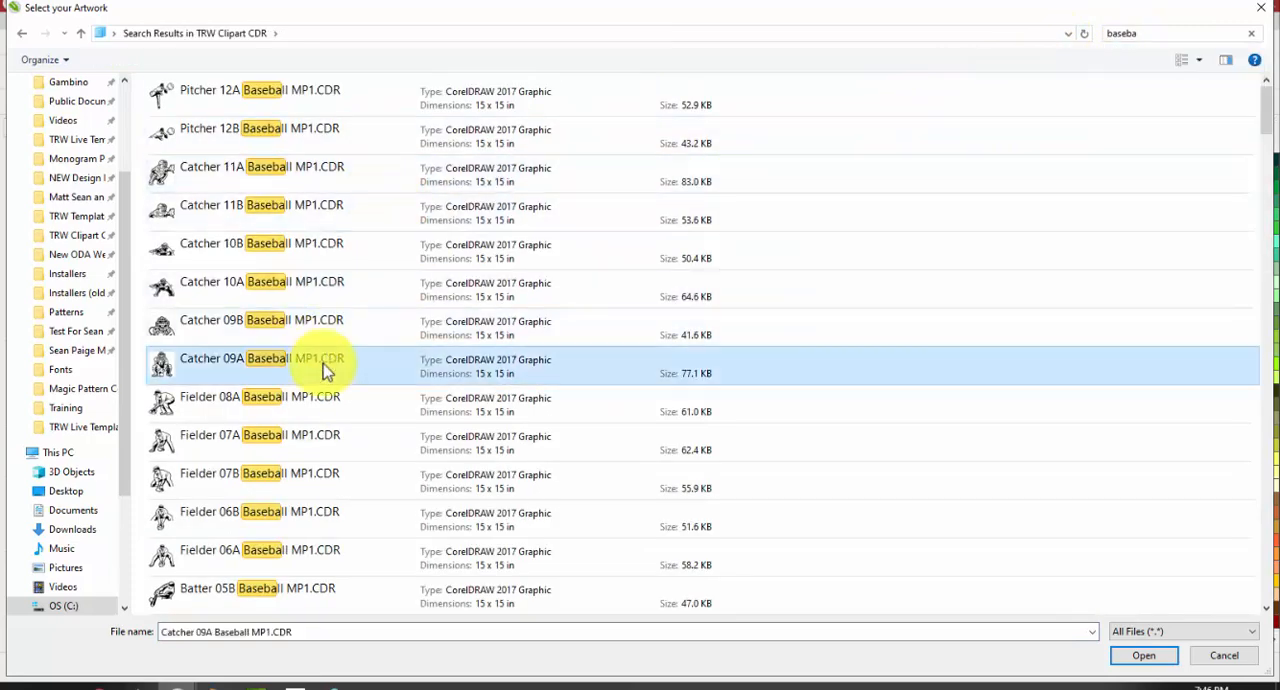
pyautogui.scroll(-4, 329, 366)
pyautogui.scroll(-5, 329, 410)
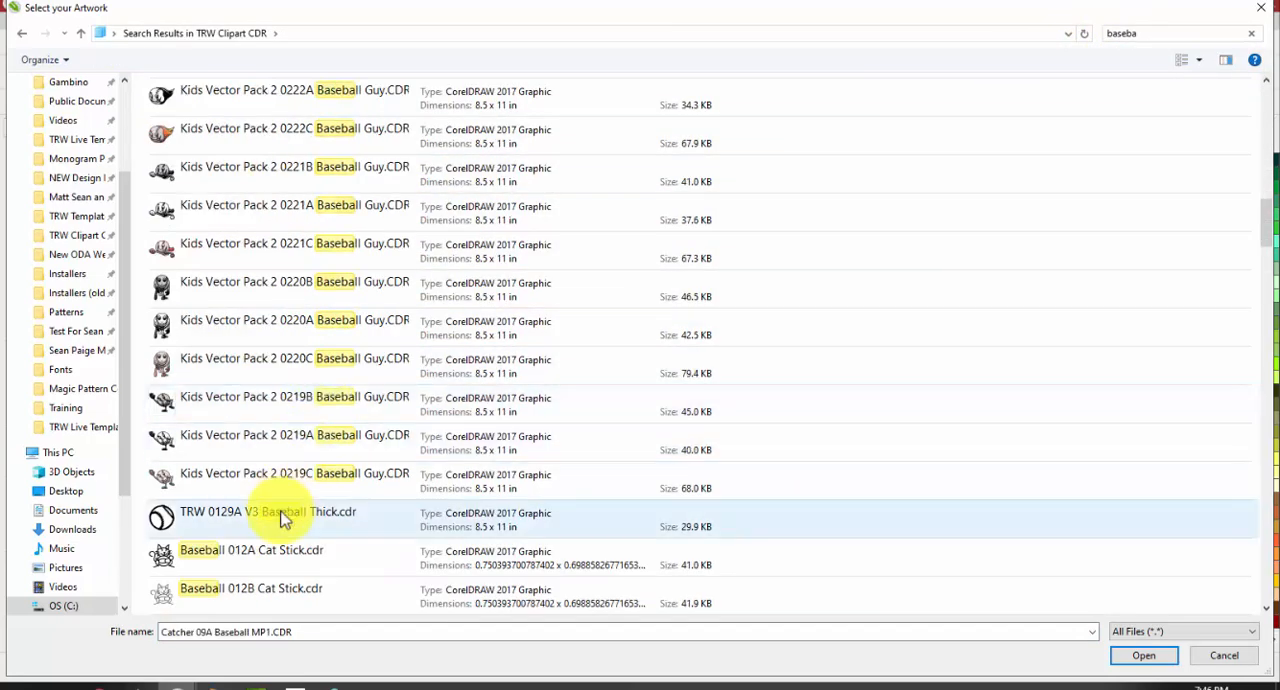
pyautogui.doubleClick(320, 511)
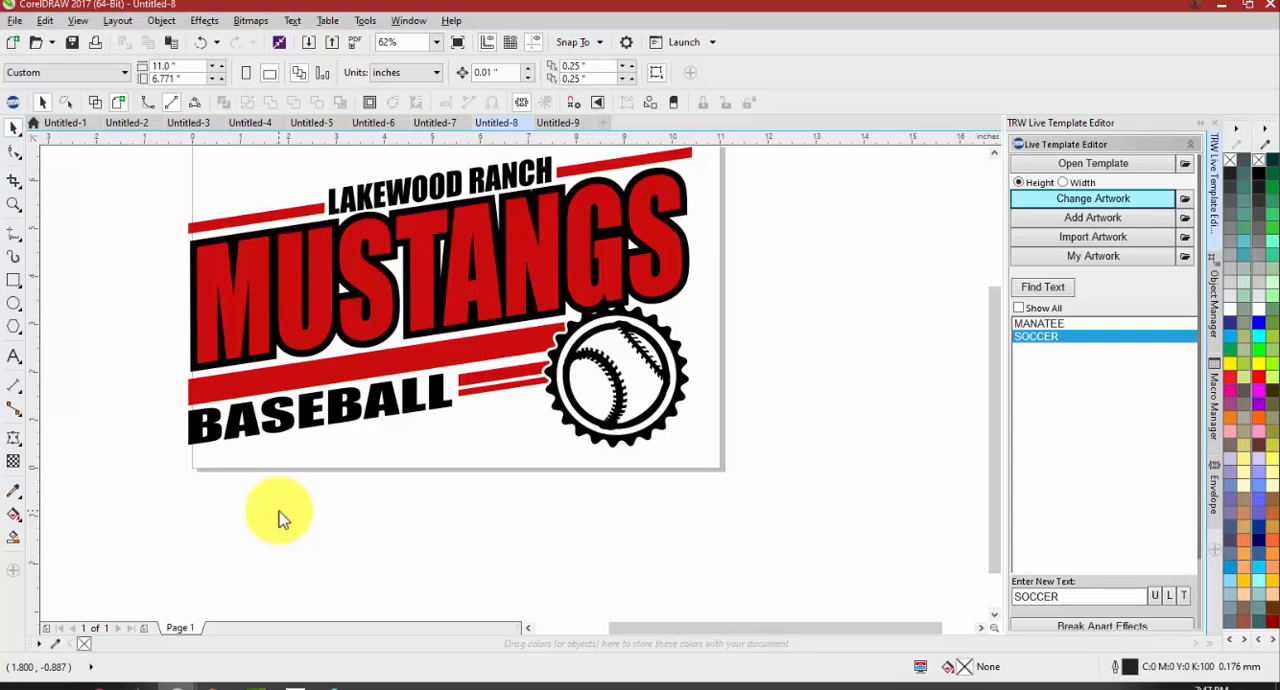
# Start saving the drawing and browse to C:, Users, Public, Public Documents, The Rhinestone World, TRW Templates to examine the template folders
pyautogui.click(15, 20)
pyautogui.click(57, 178)
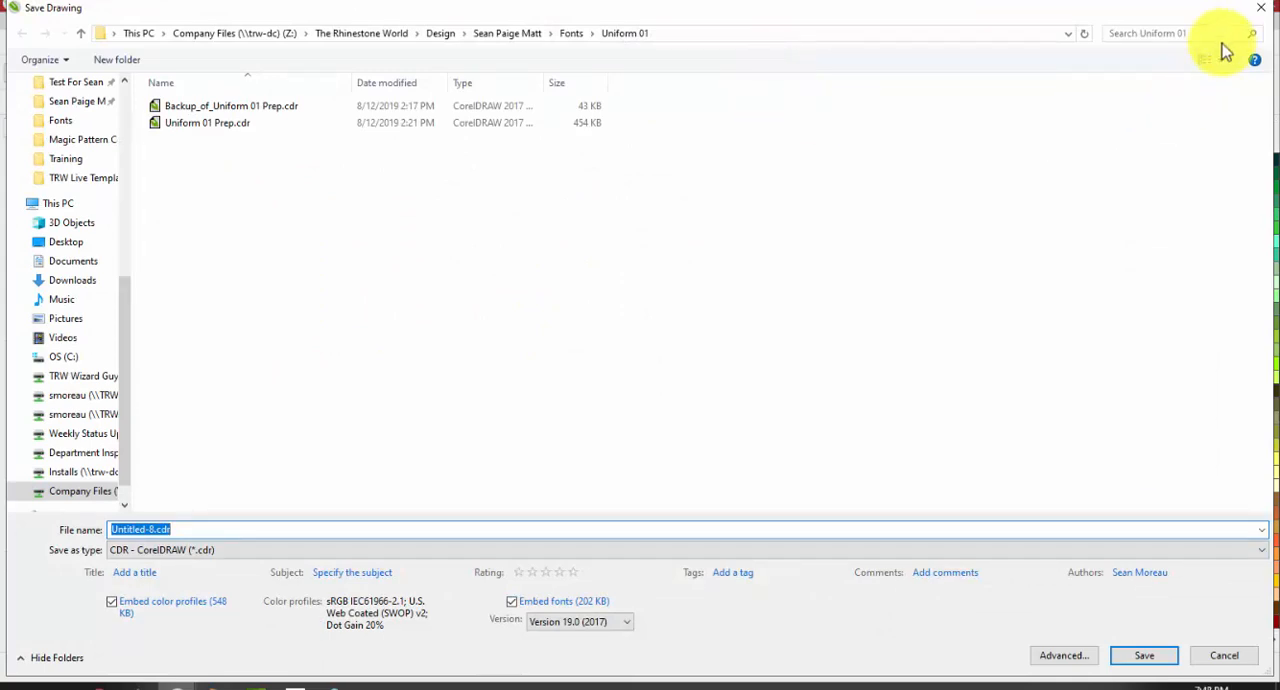
pyautogui.scroll(1, 88, 288)
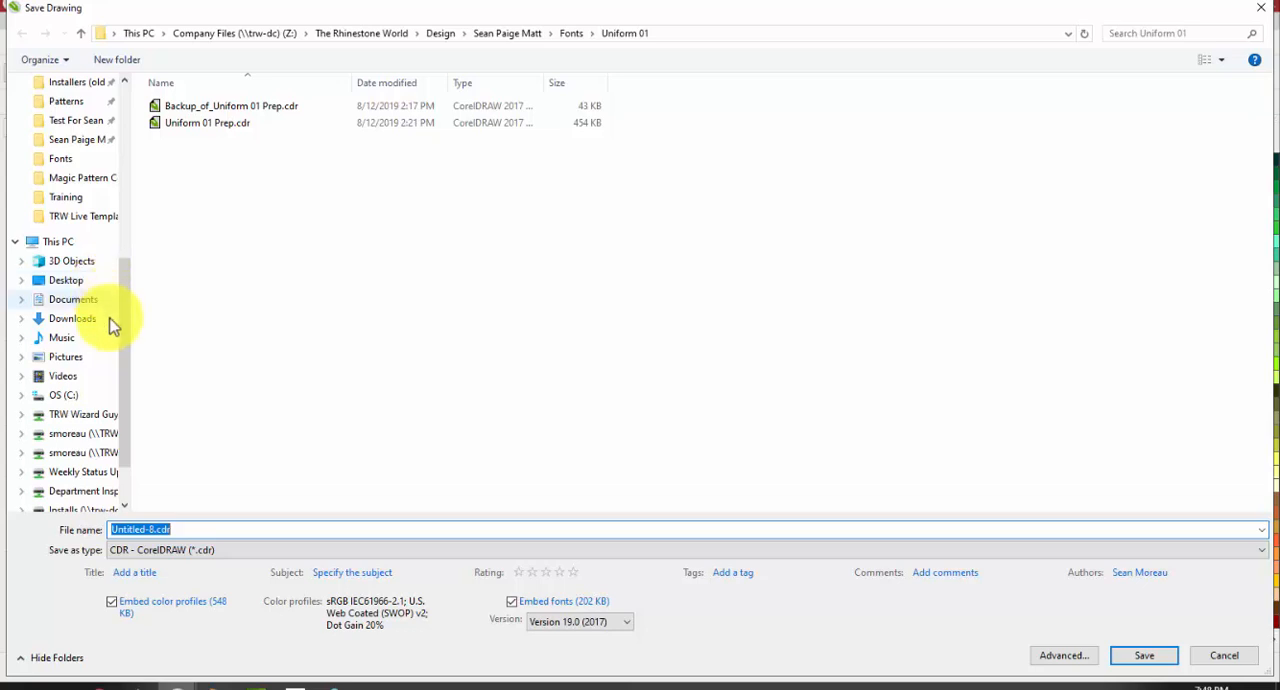
pyautogui.click(78, 396)
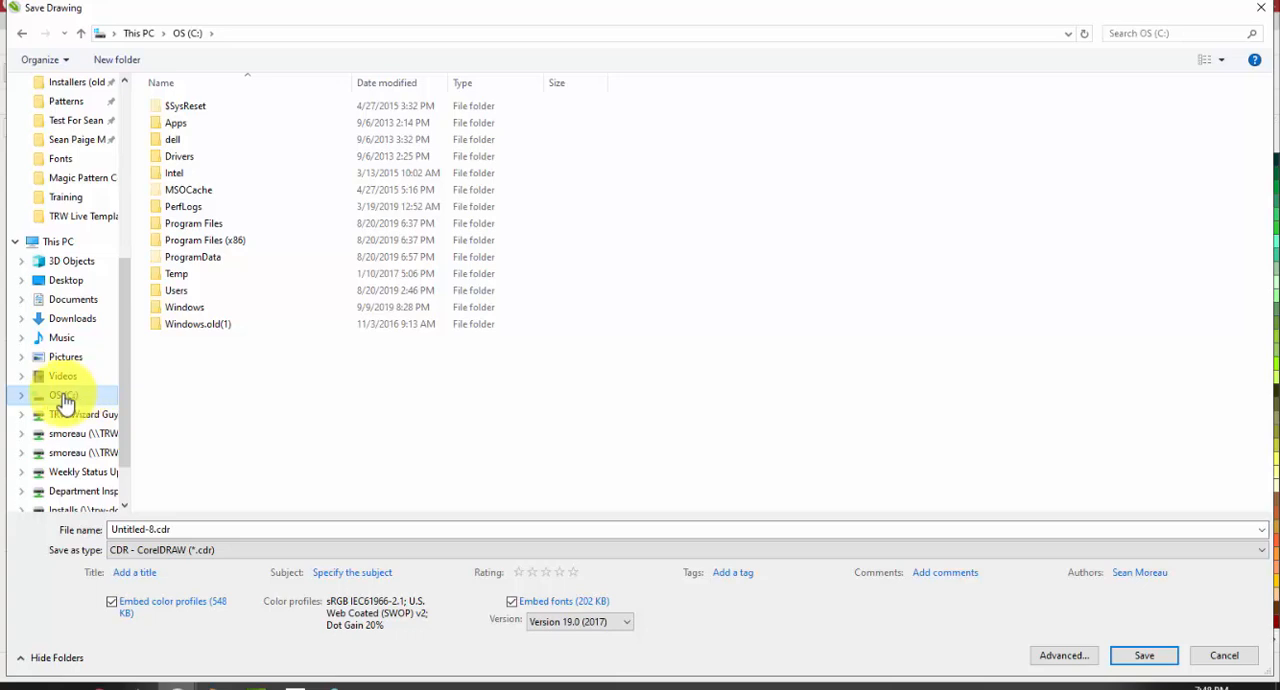
pyautogui.doubleClick(176, 291)
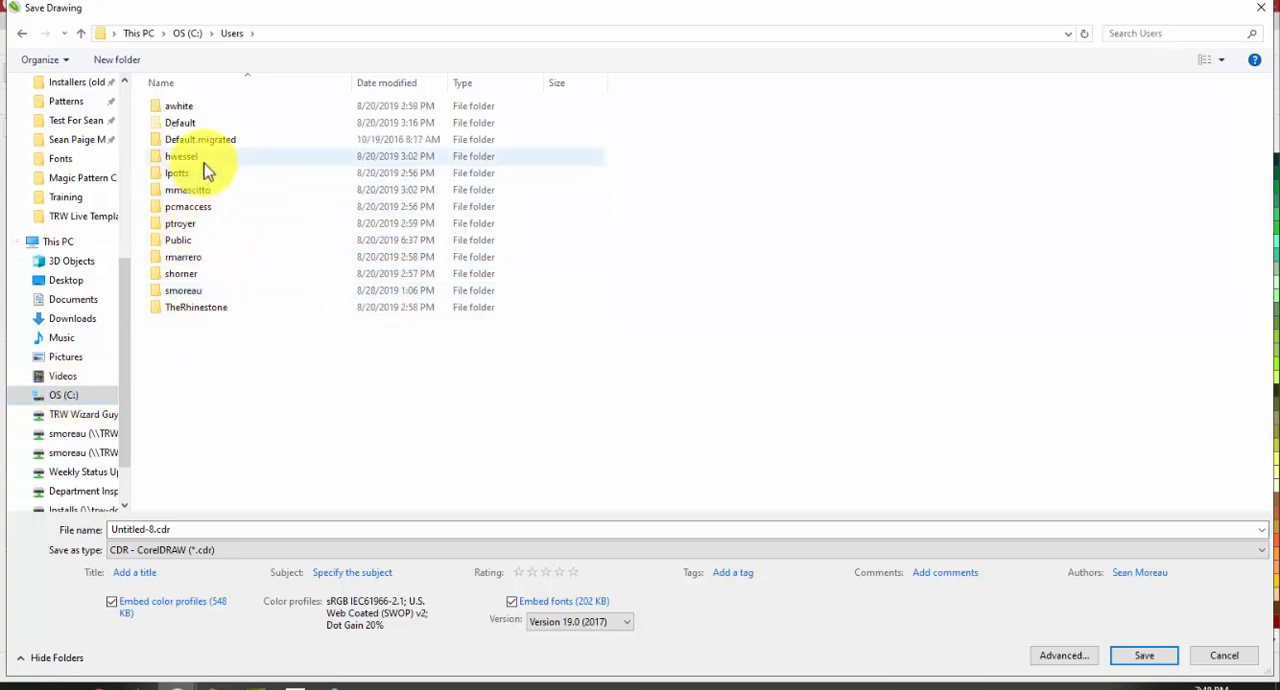
pyautogui.doubleClick(195, 240)
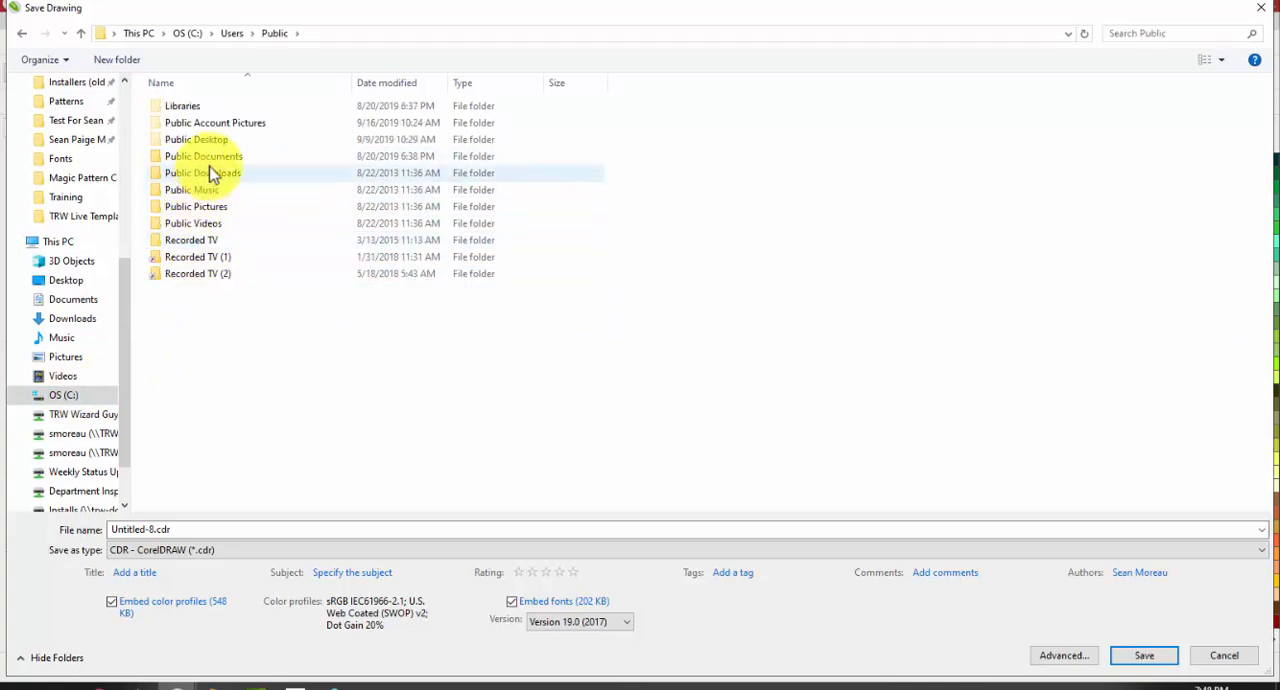
pyautogui.doubleClick(214, 158)
pyautogui.click(203, 107)
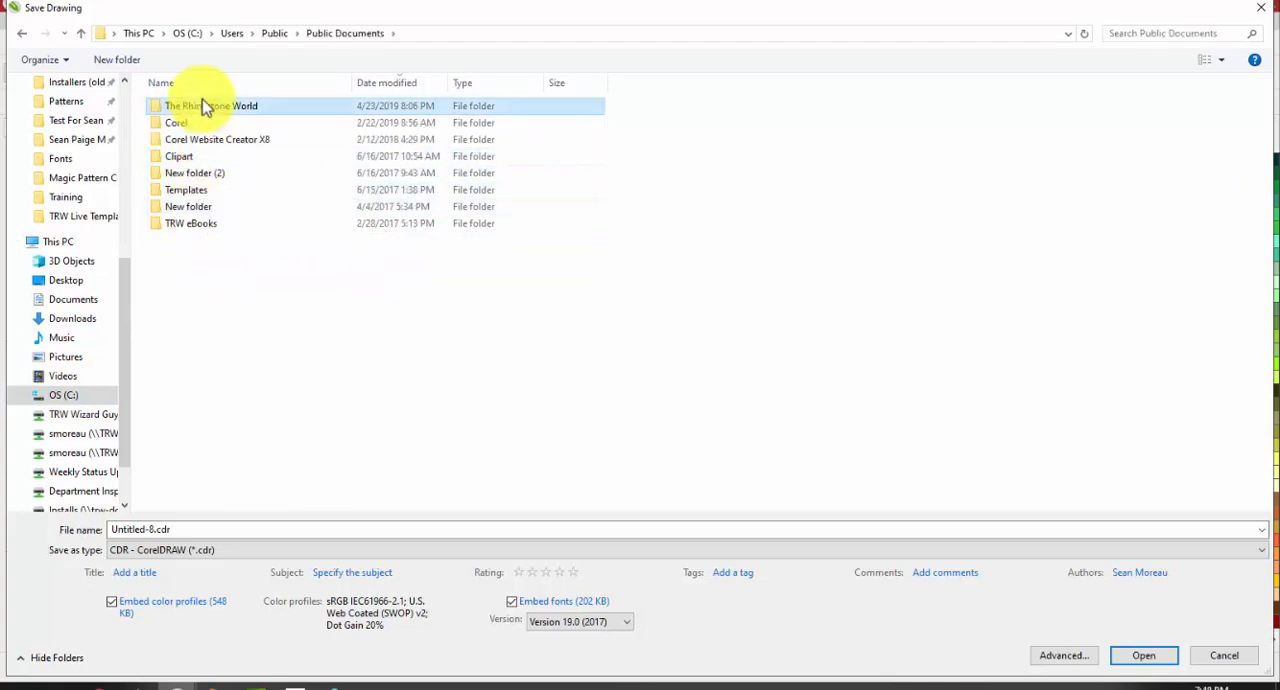
pyautogui.doubleClick(203, 107)
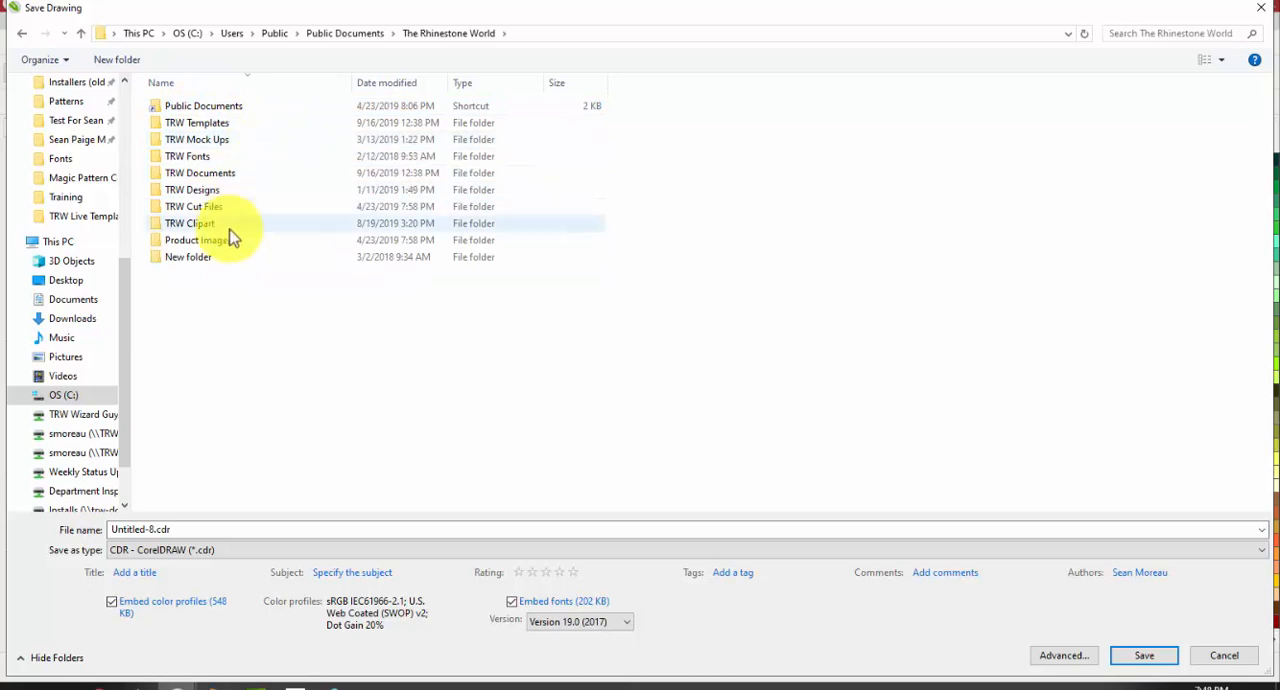
pyautogui.doubleClick(228, 124)
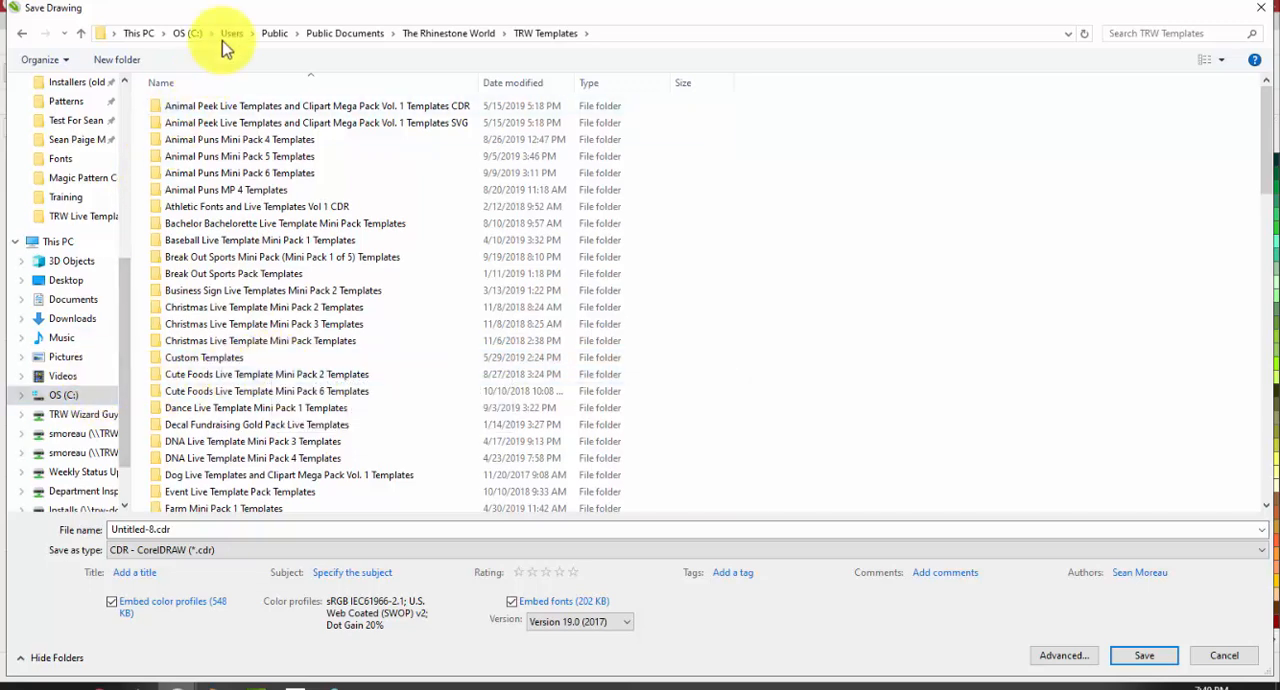
# Try to pin the TRW Templates folder to Quick access from the save dialog, then abandon the pinning
pyautogui.rightClick(547, 37)
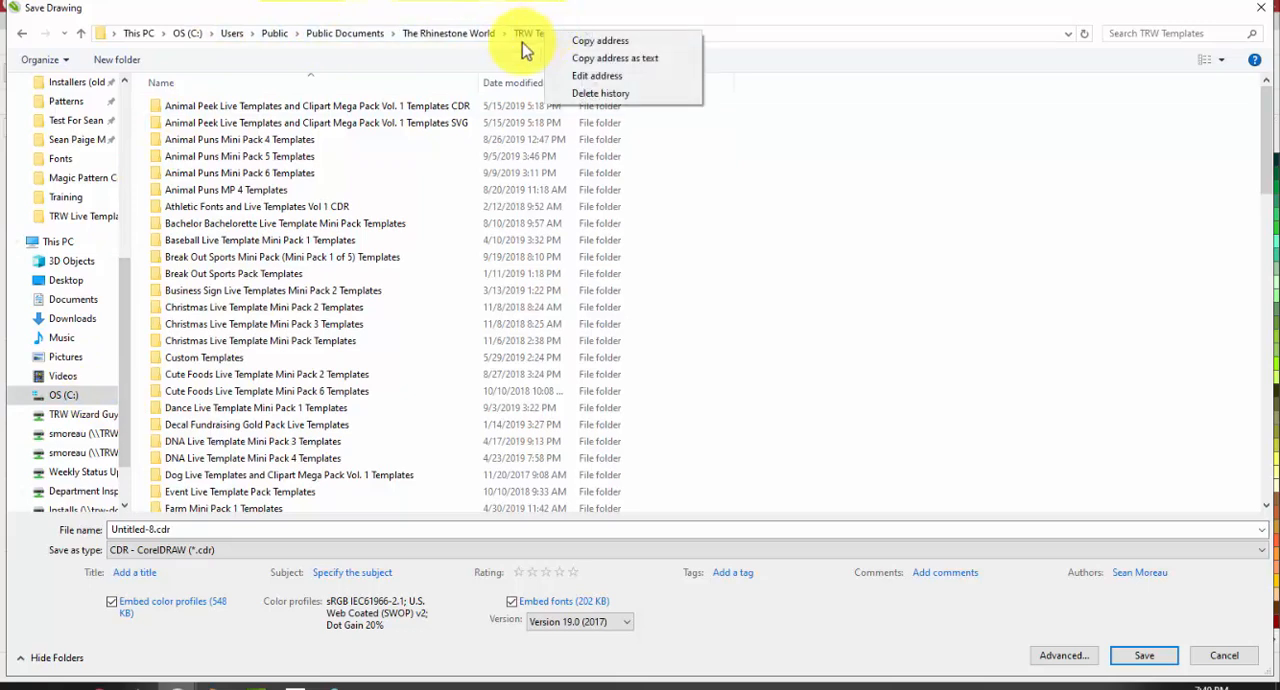
pyautogui.click(517, 51)
pyautogui.moveTo(545, 38); pyautogui.dragTo(77, 206)
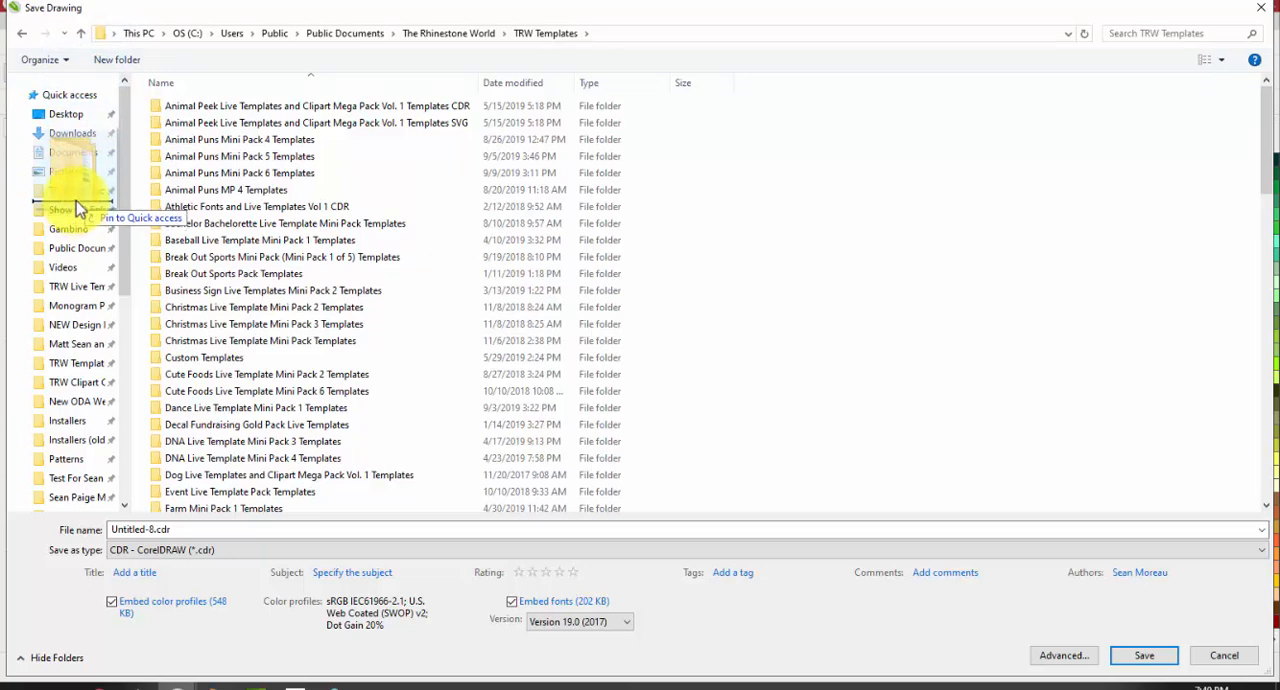
pyautogui.moveTo(77, 206); pyautogui.dragTo(539, 38)
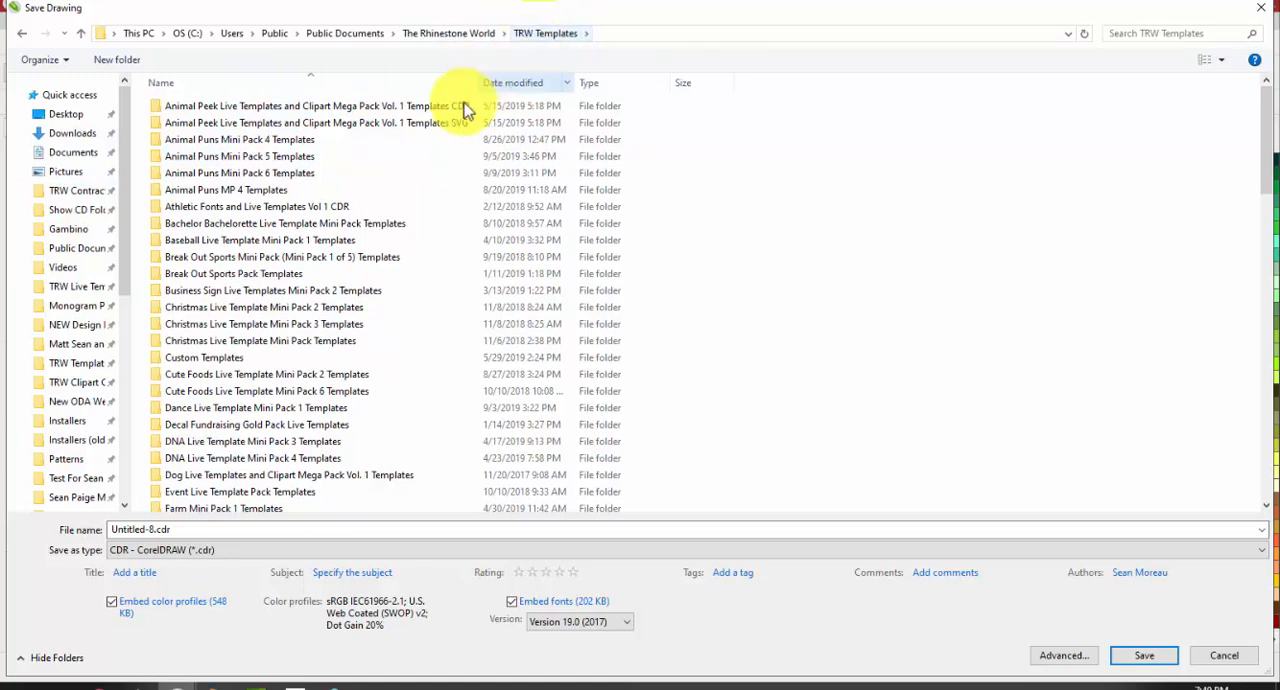
# Compare the TRW Templates and TRW Clipart CDR folders through their Quick access shortcuts, and cancel saving the drawing
pyautogui.click(75, 370)
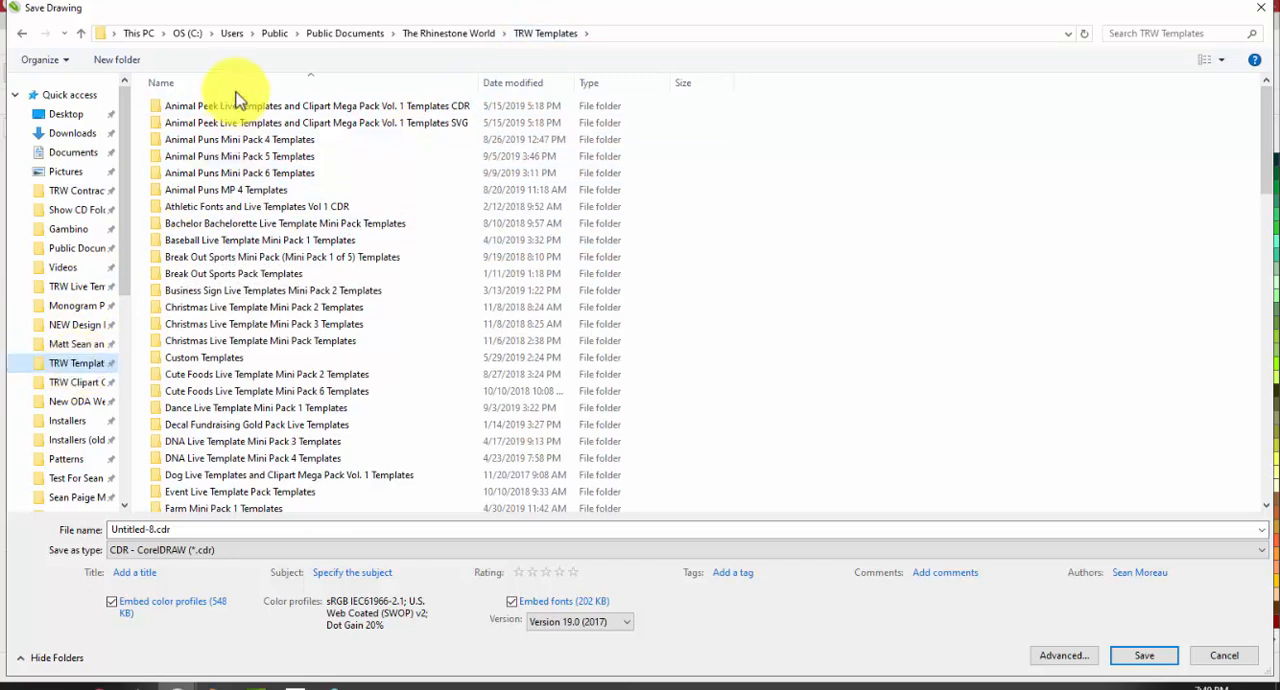
pyautogui.click(94, 390)
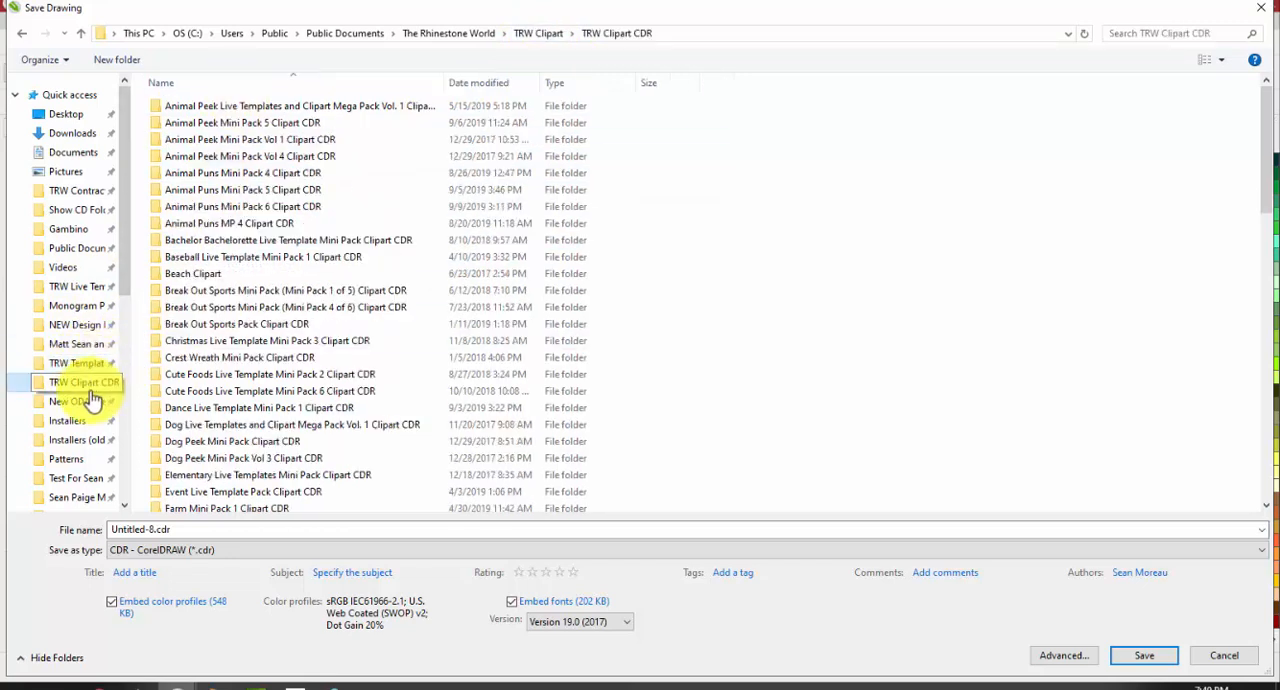
pyautogui.click(85, 368)
pyautogui.click(84, 388)
pyautogui.click(84, 370)
pyautogui.click(85, 388)
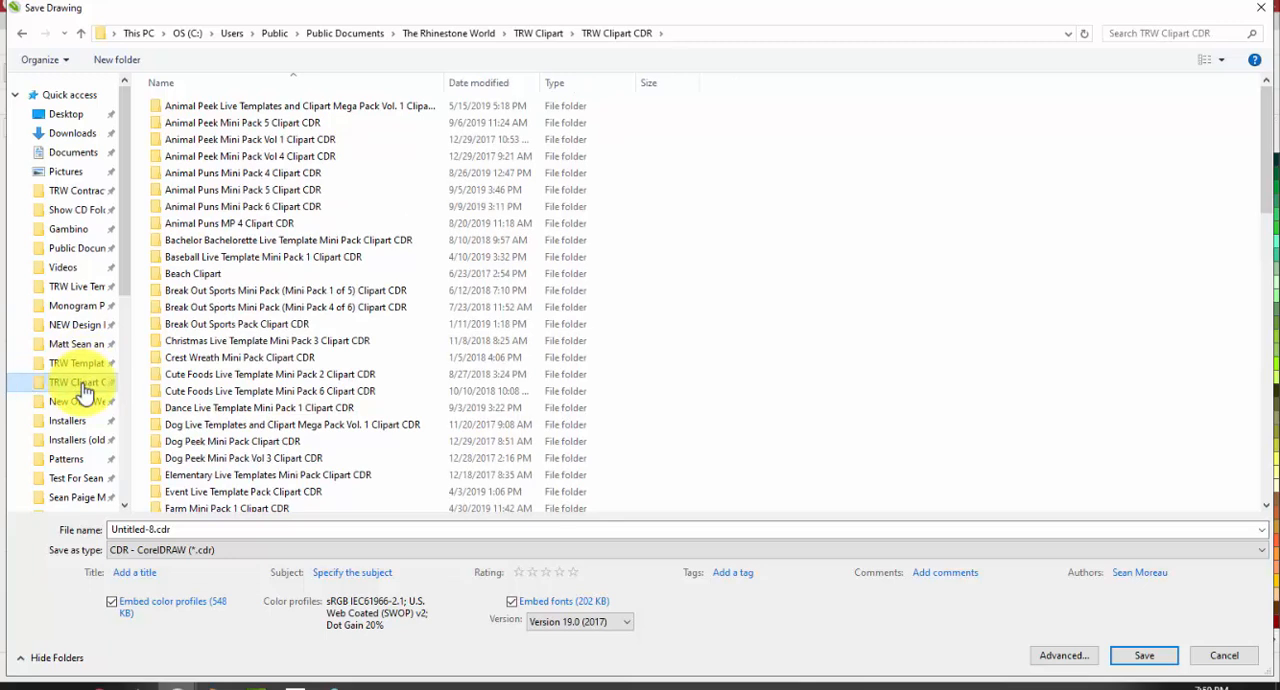
pyautogui.click(258, 528)
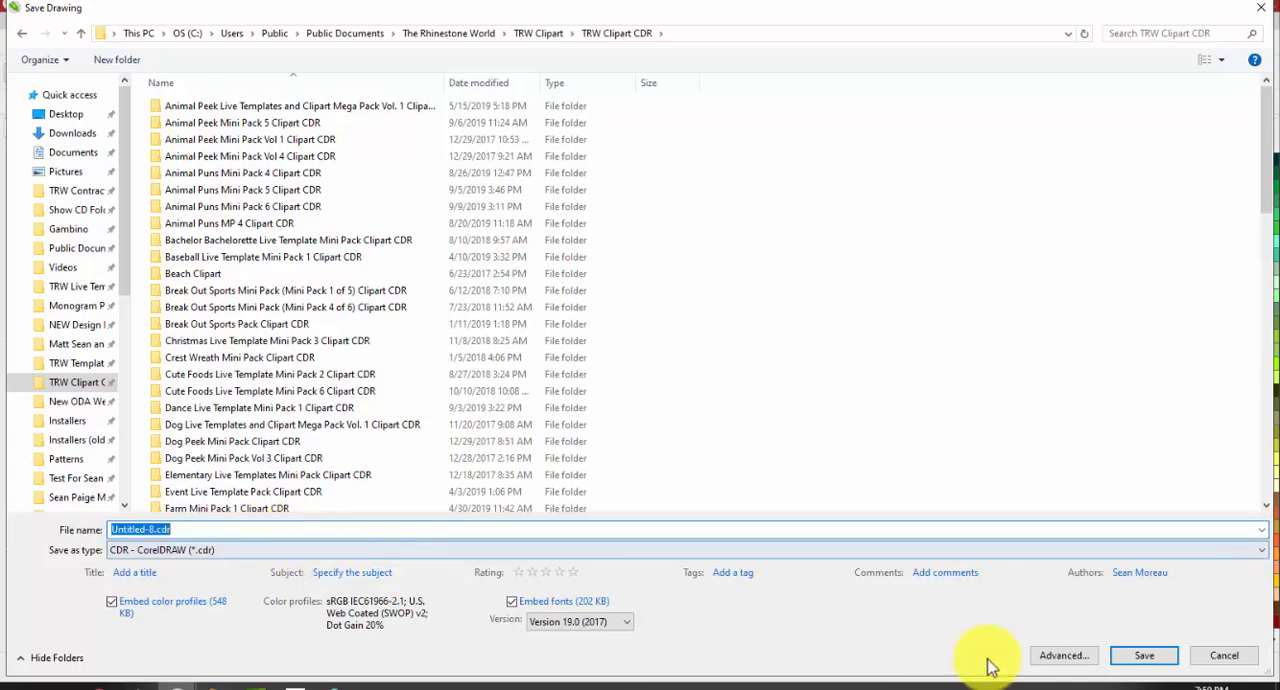
pyautogui.click(1224, 656)
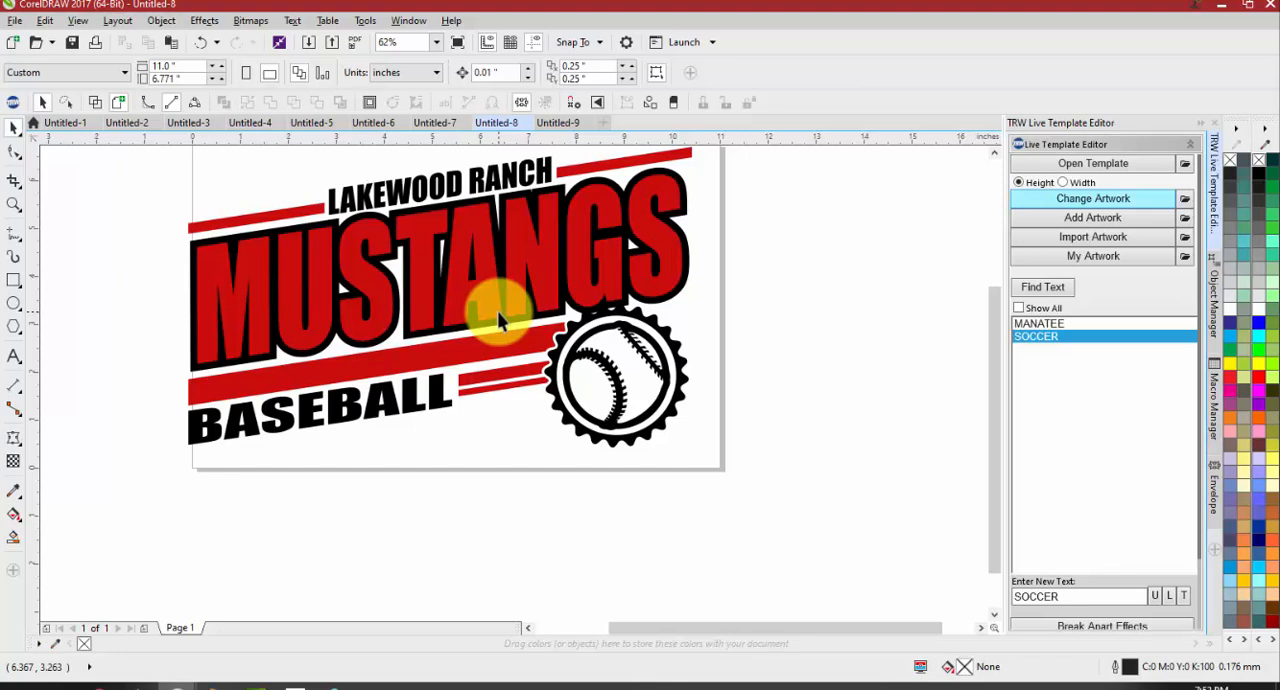
# Browse the live templates to the Animal Puns Mini Pack 5 Templates folder and delete its Animal Puns Mini Pack 5 Templates SVG subfolder
pyautogui.click(1071, 165)
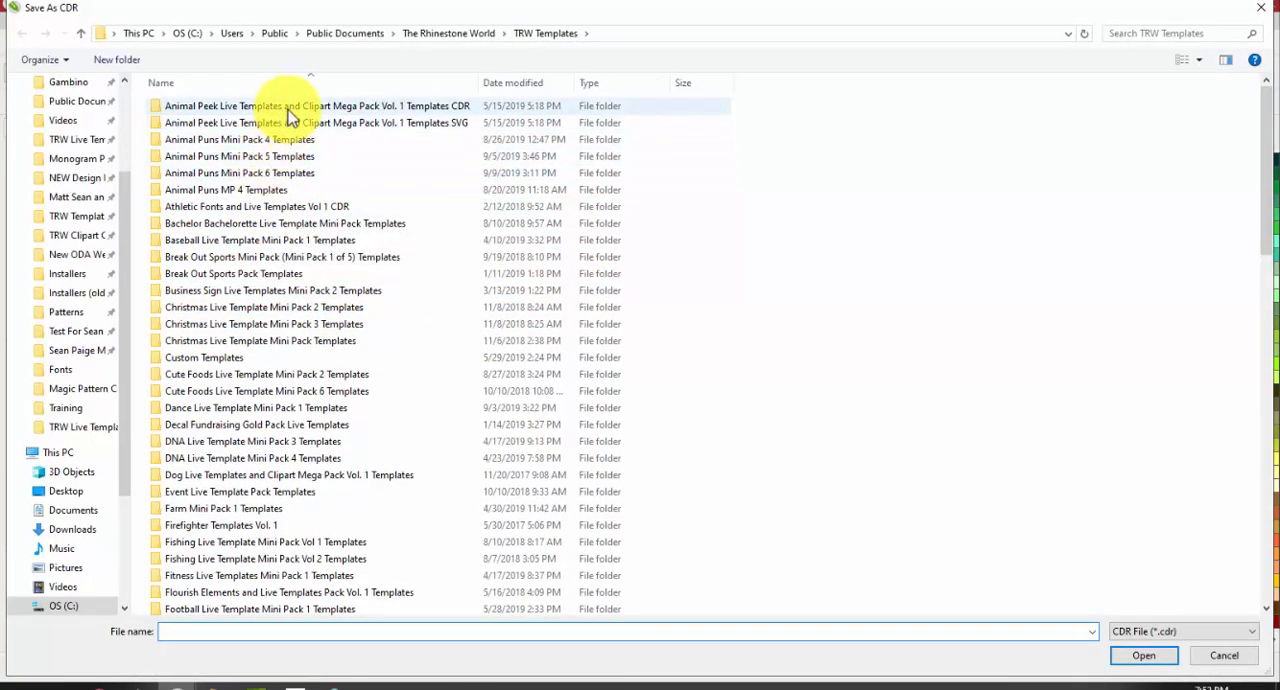
pyautogui.click(270, 162)
pyautogui.doubleClick(270, 162)
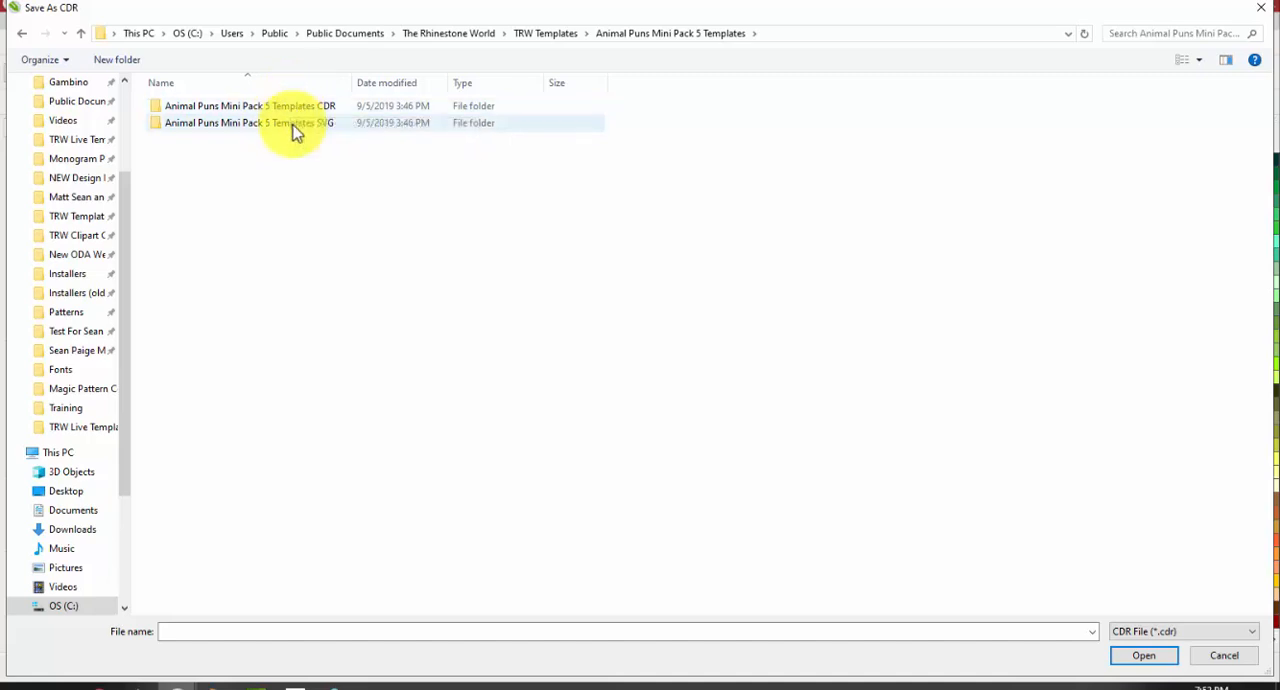
pyautogui.click(296, 128)
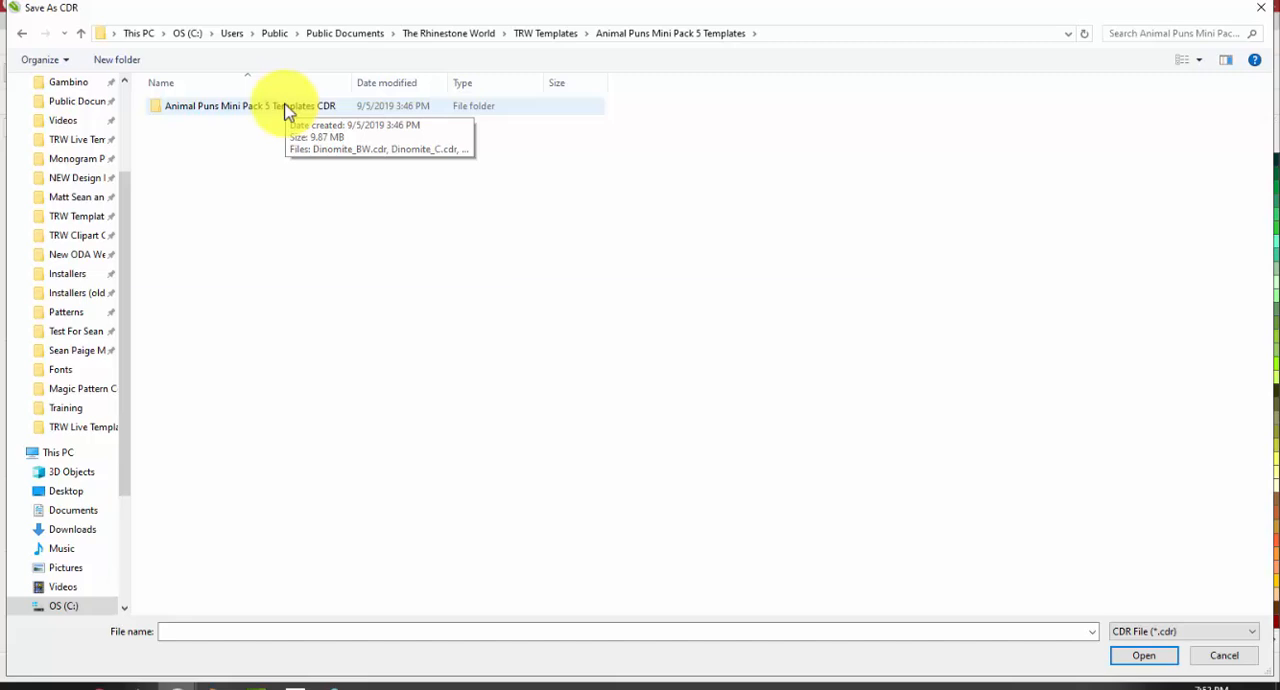
# View the designs in Animal Puns Mini Pack 5 Templates CDR, return to its parent folder and close the browser without opening a template
pyautogui.doubleClick(284, 106)
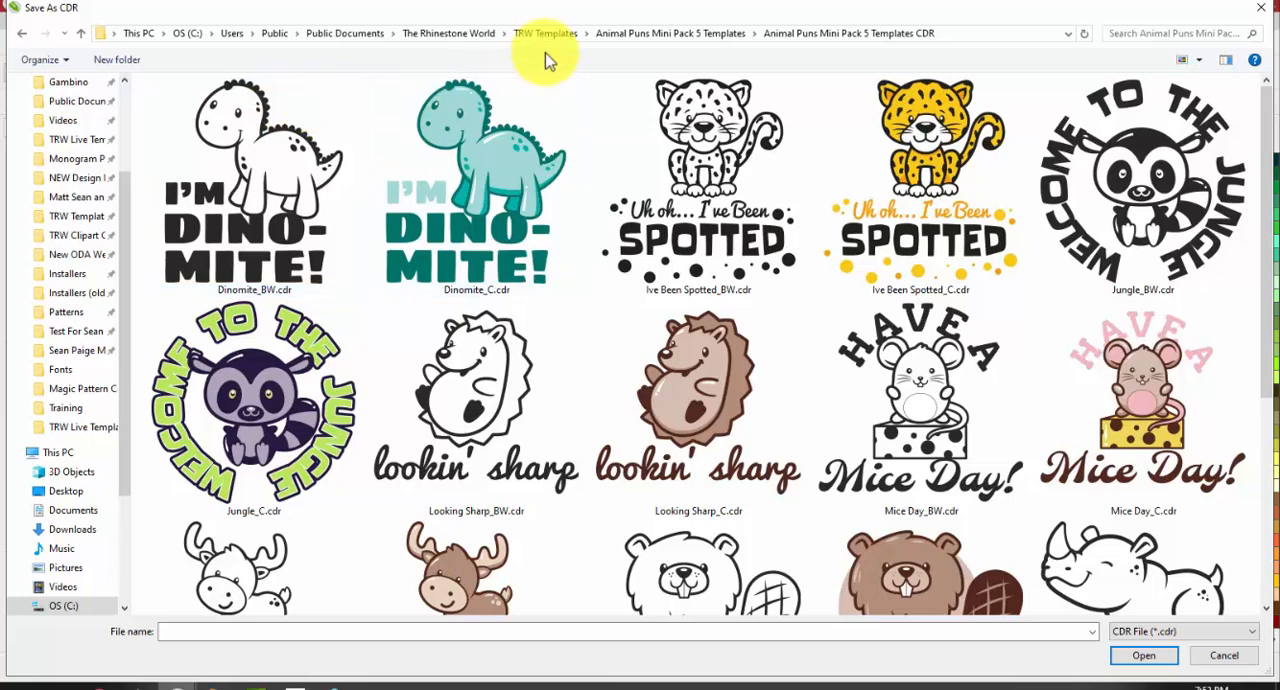
pyautogui.click(660, 36)
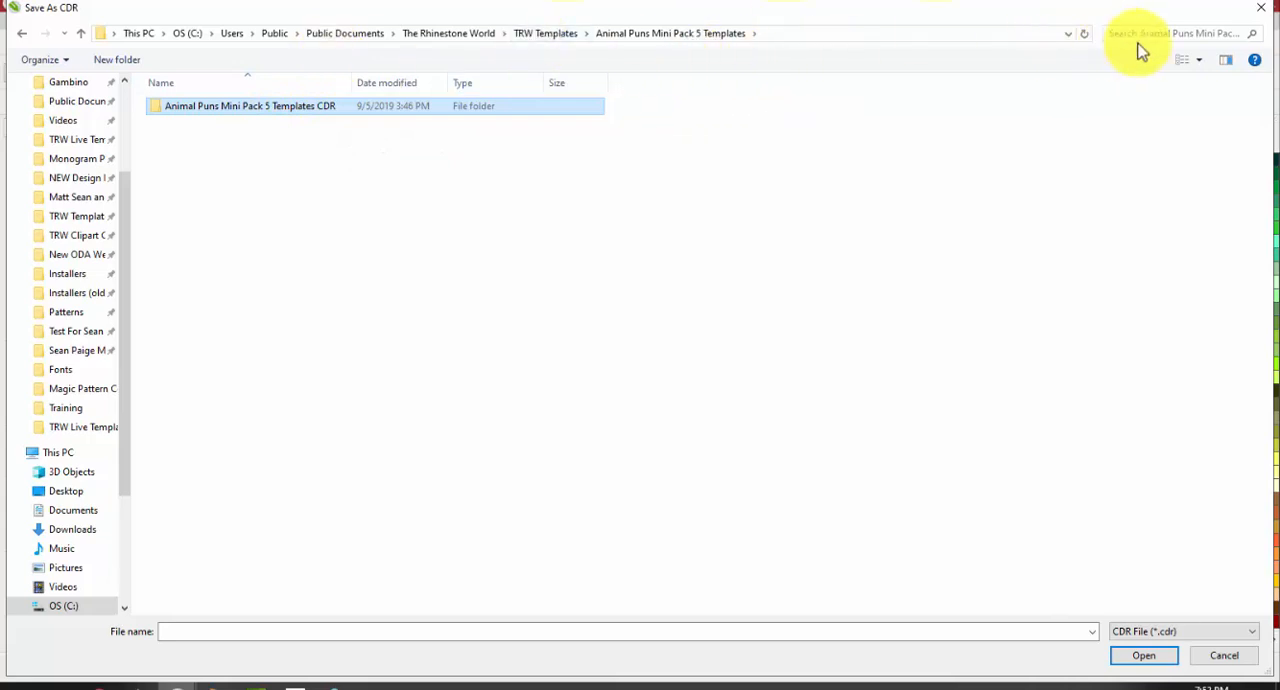
pyautogui.click(1261, 7)
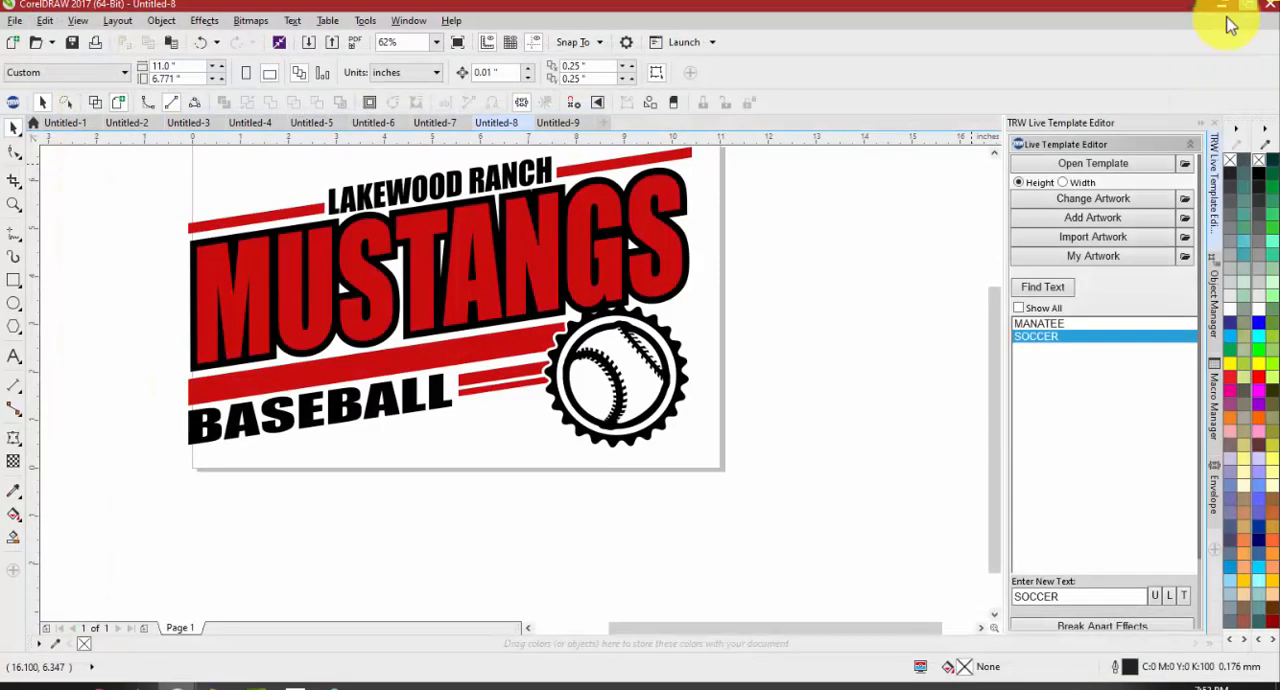
# Browse the artwork to add in TRW Clipart and its TRW Clipart CDR subfolder, and cancel without choosing a file
pyautogui.click(1098, 204)
pyautogui.click(720, 368)
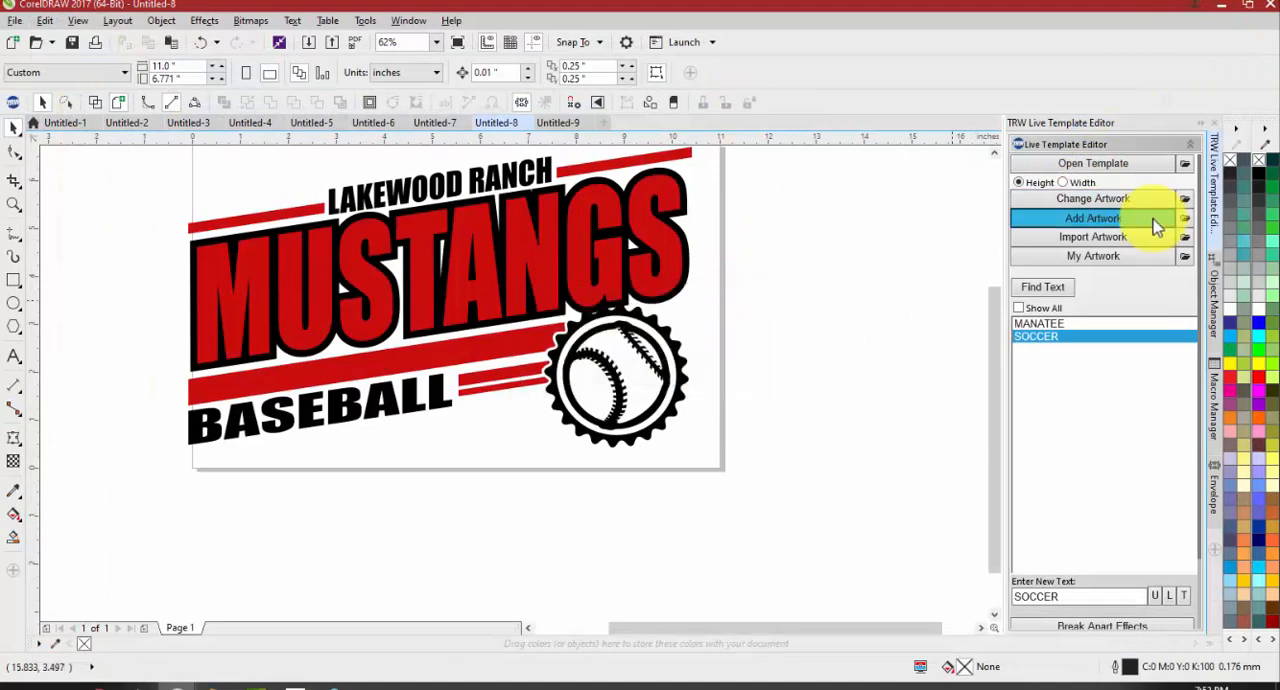
pyautogui.click(1155, 226)
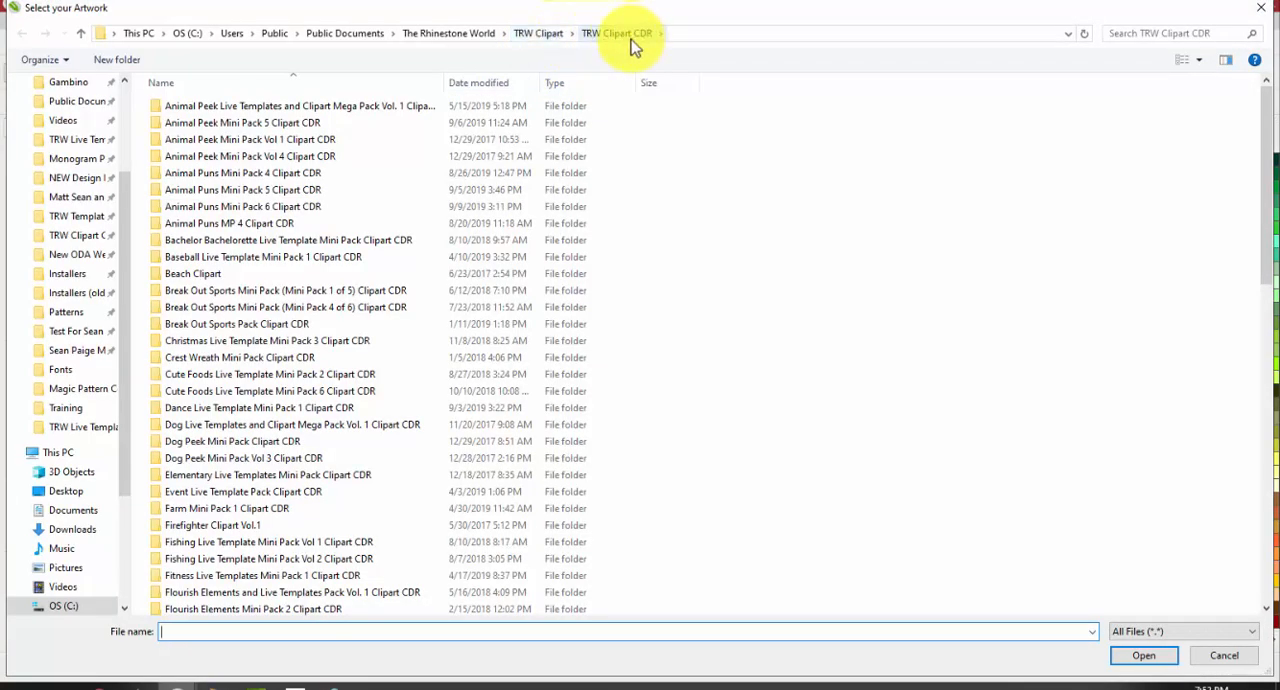
pyautogui.click(545, 33)
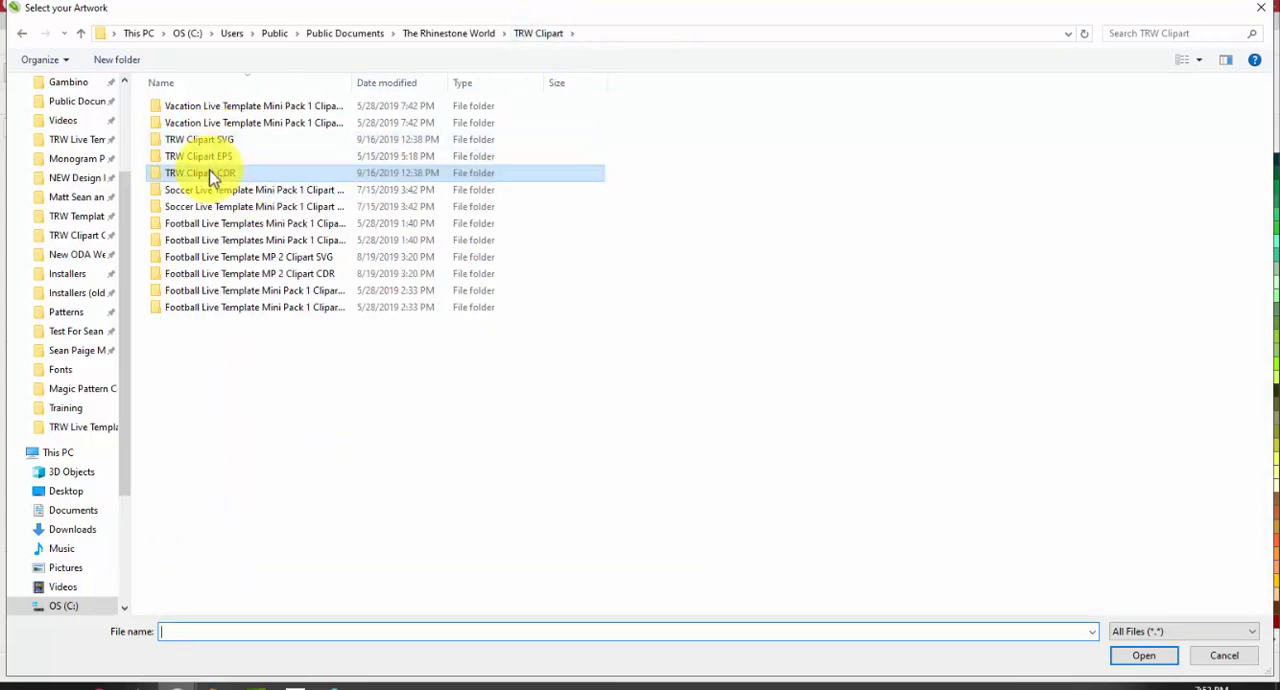
pyautogui.doubleClick(212, 176)
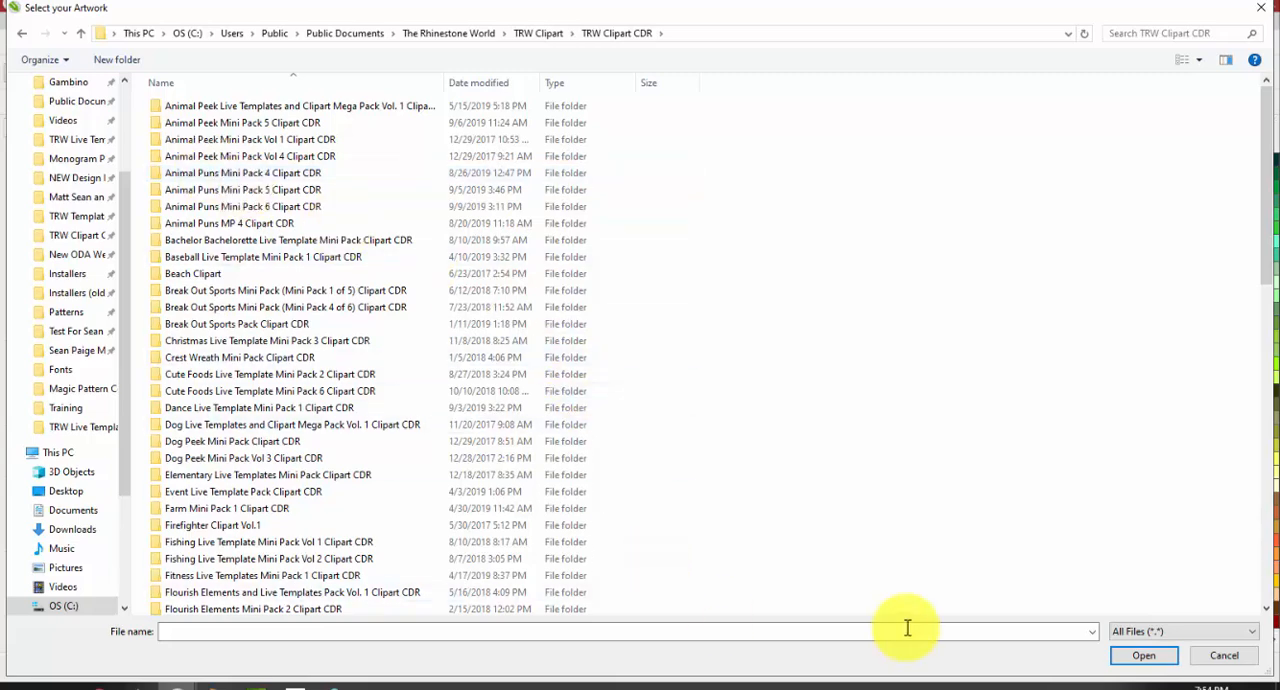
pyautogui.click(1222, 657)
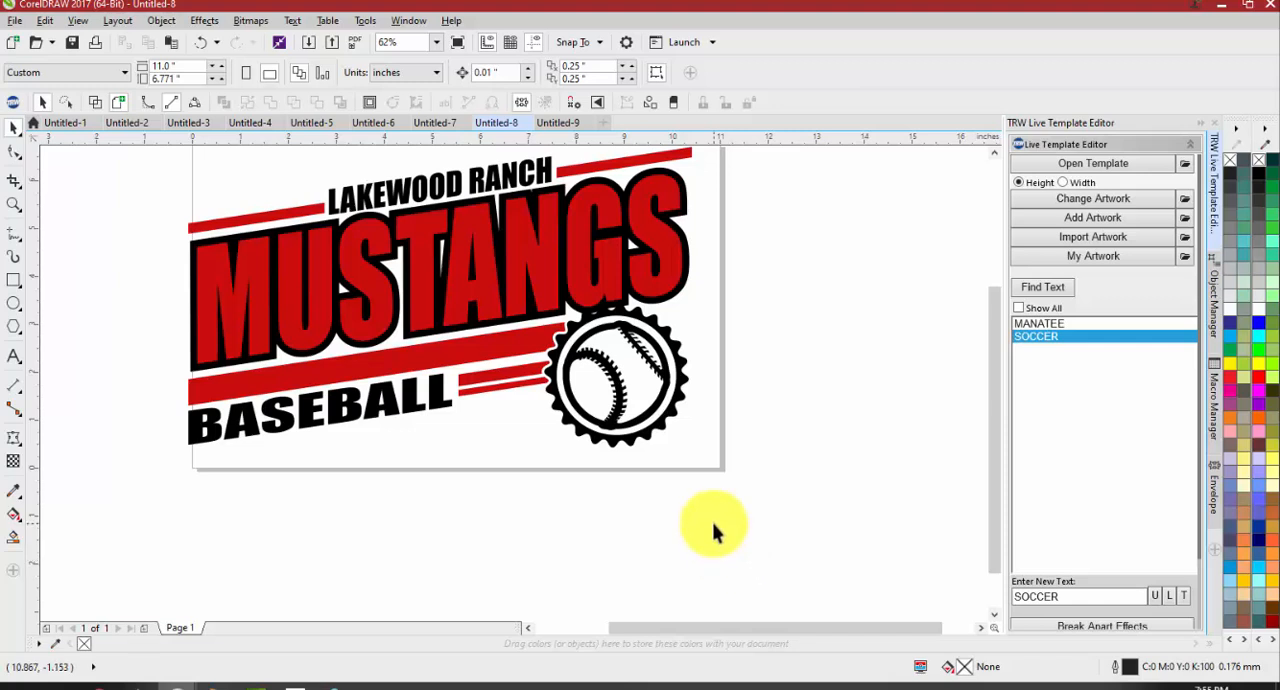
pyautogui.click(251, 309)
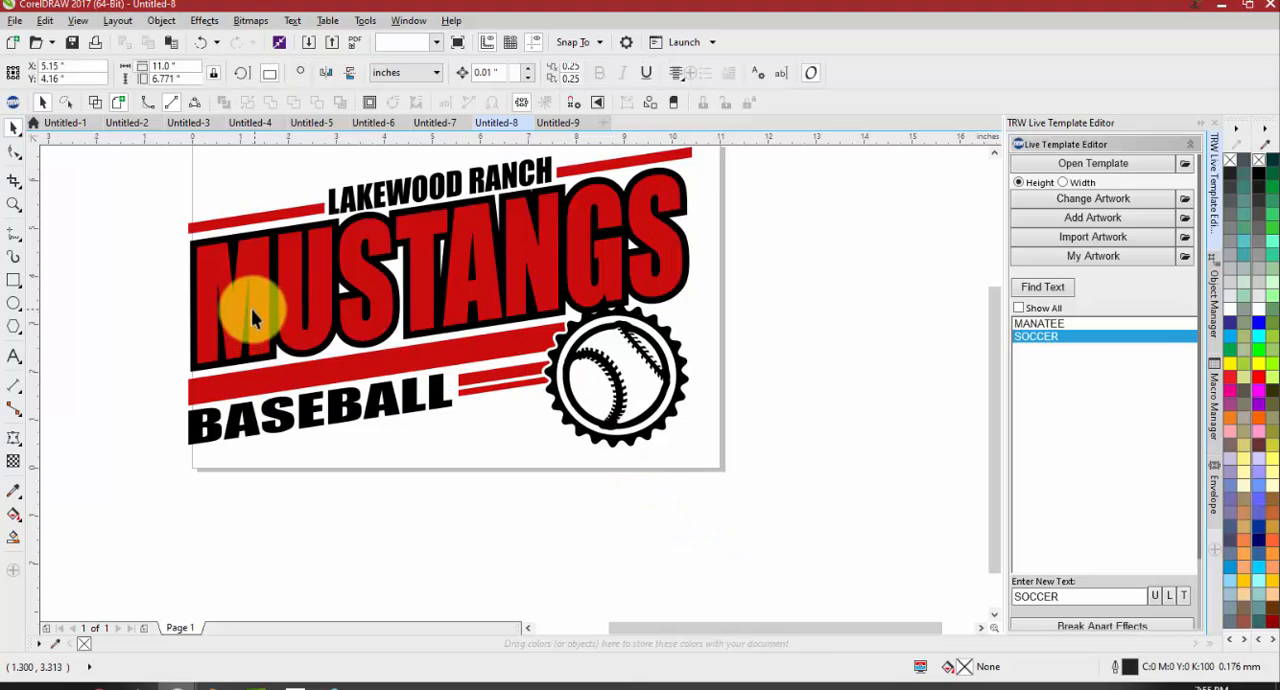
pyautogui.click(800, 245)
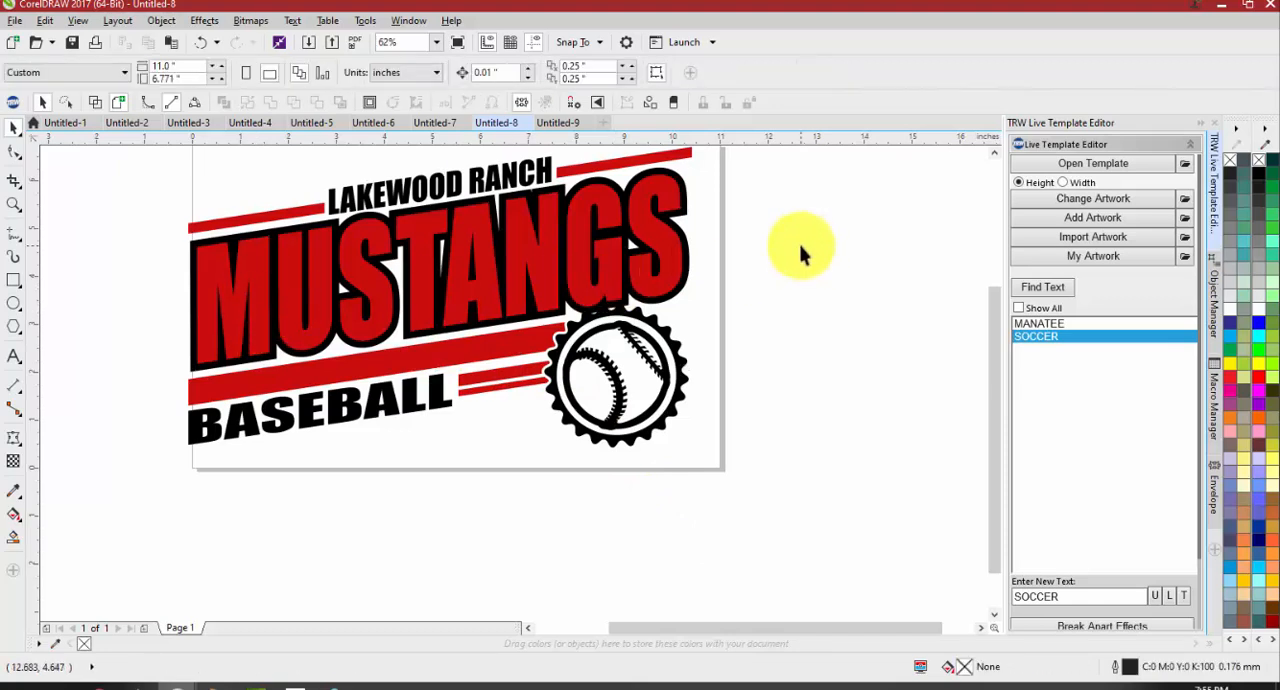
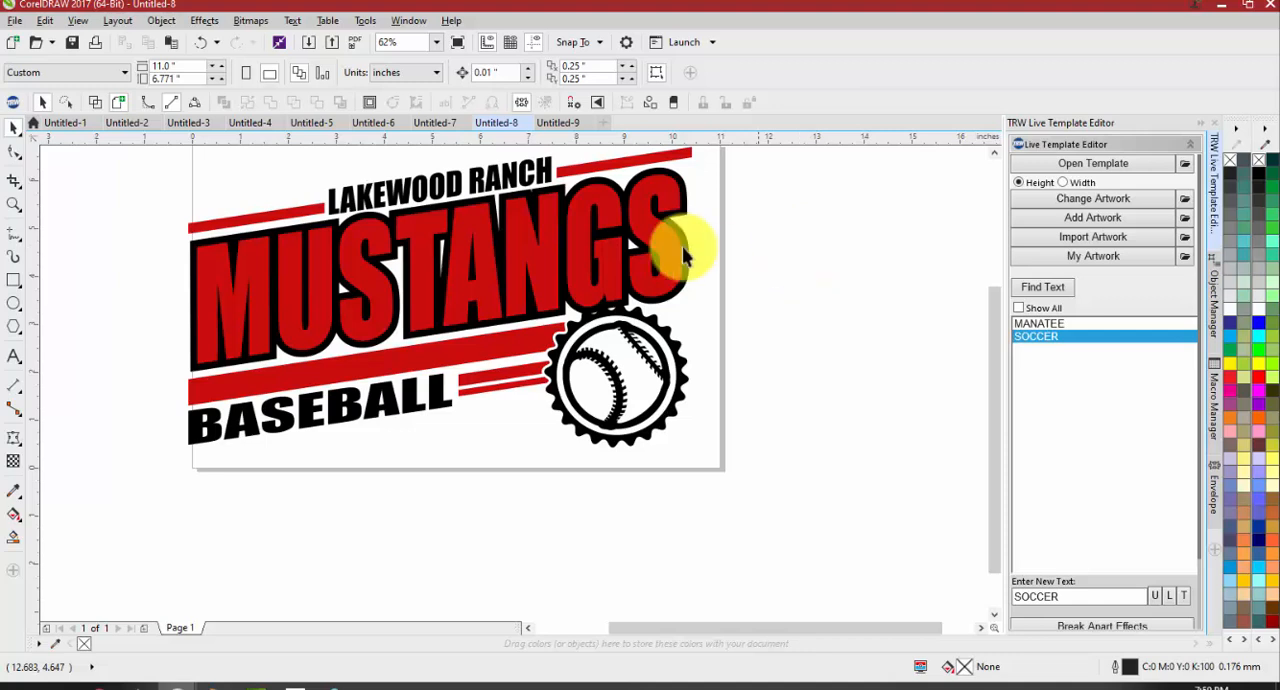
# Find the template's editable text and replace LAKEWOOD RANCH with Braden River
pyautogui.scroll(-1, 503, 258)
pyautogui.scroll(1, 477, 220)
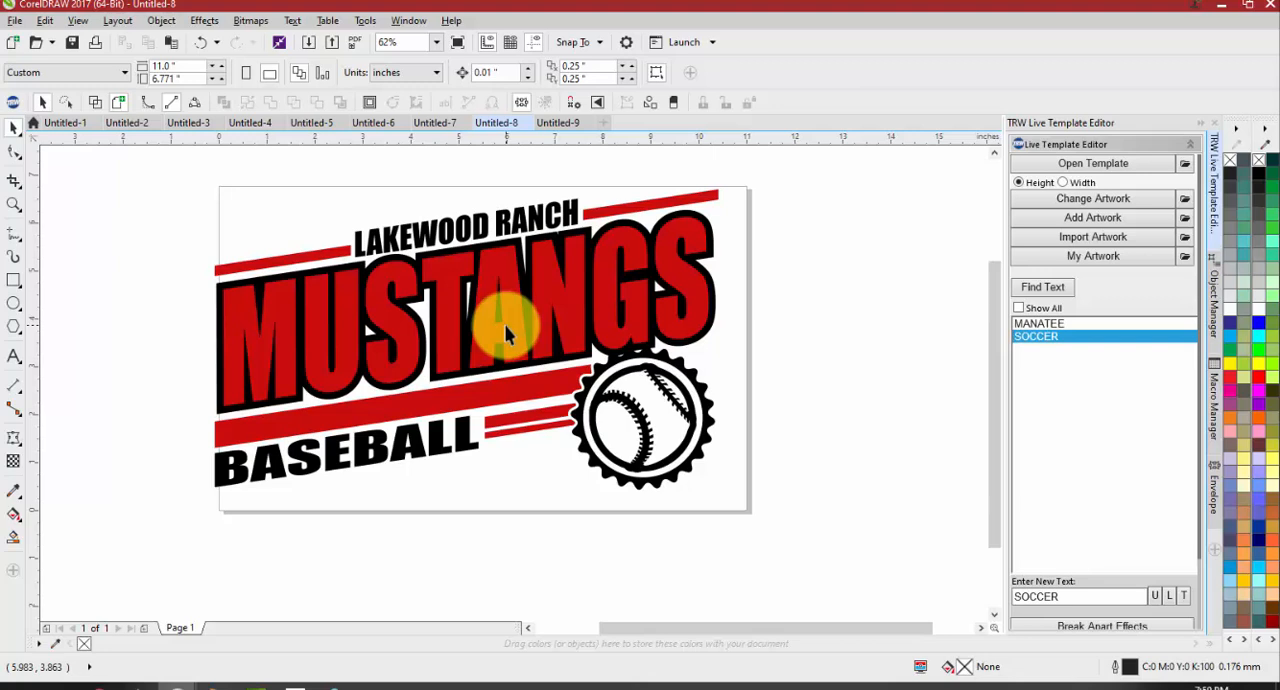
pyautogui.click(1043, 287)
pyautogui.click(1031, 325)
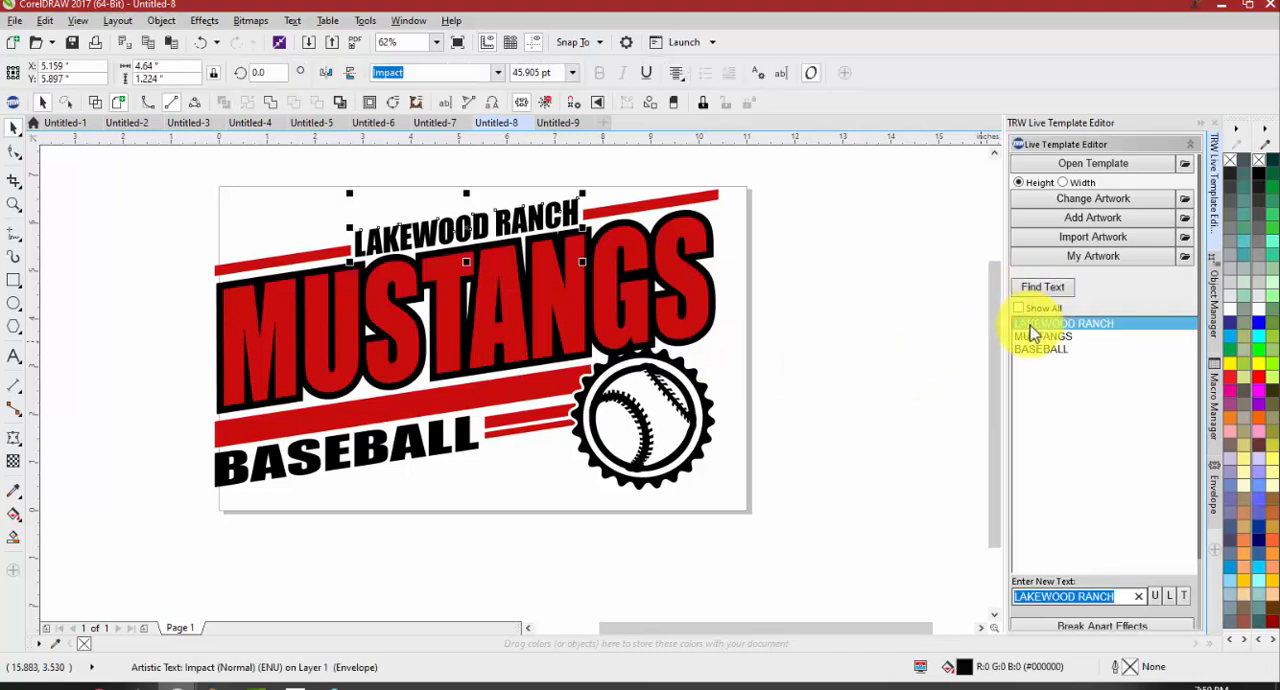
pyautogui.write('bg')
pyautogui.press('BackSpace')
pyautogui.press('BackSpace')
pyautogui.write('B')
pyautogui.press('BackSpace')
pyautogui.hotkey('ctrl', 'z')
pyautogui.write('Bra')
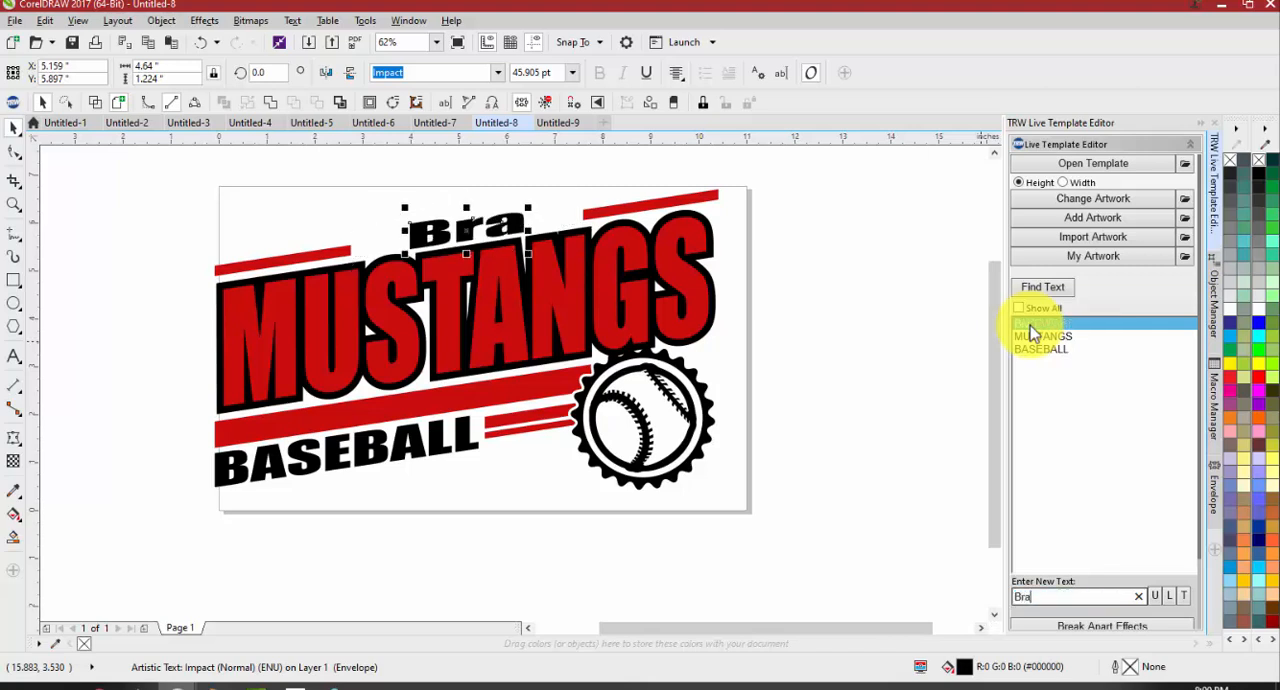
pyautogui.write('den River')
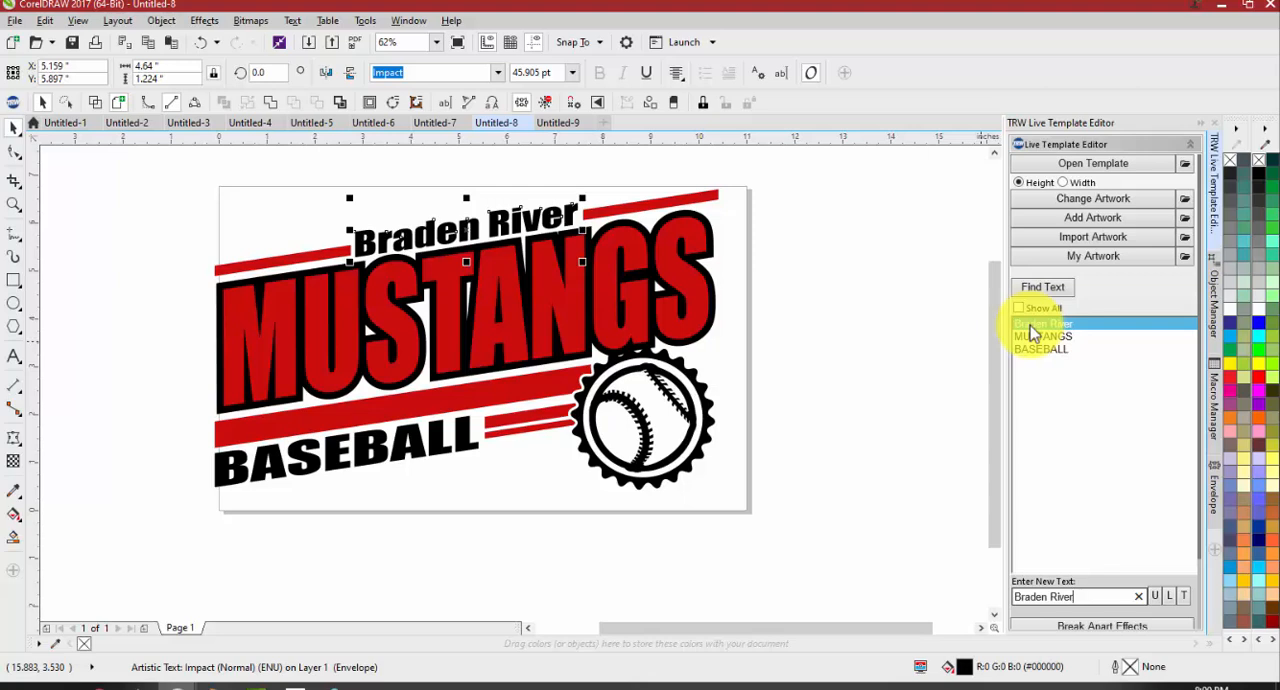
# Rewrite the upper text line in all capitals as BRADEN RIVER
pyautogui.press('BackSpace')
pyautogui.press('BackSpace')
pyautogui.press('BackSpace')
pyautogui.press('BackSpace')
pyautogui.press('BackSpace')
pyautogui.press('BackSpace')
pyautogui.press('BackSpace')
pyautogui.press('BackSpace')
pyautogui.press('BackSpace')
pyautogui.press('BackSpace')
pyautogui.press('BackSpace')
pyautogui.press('BackSpace')
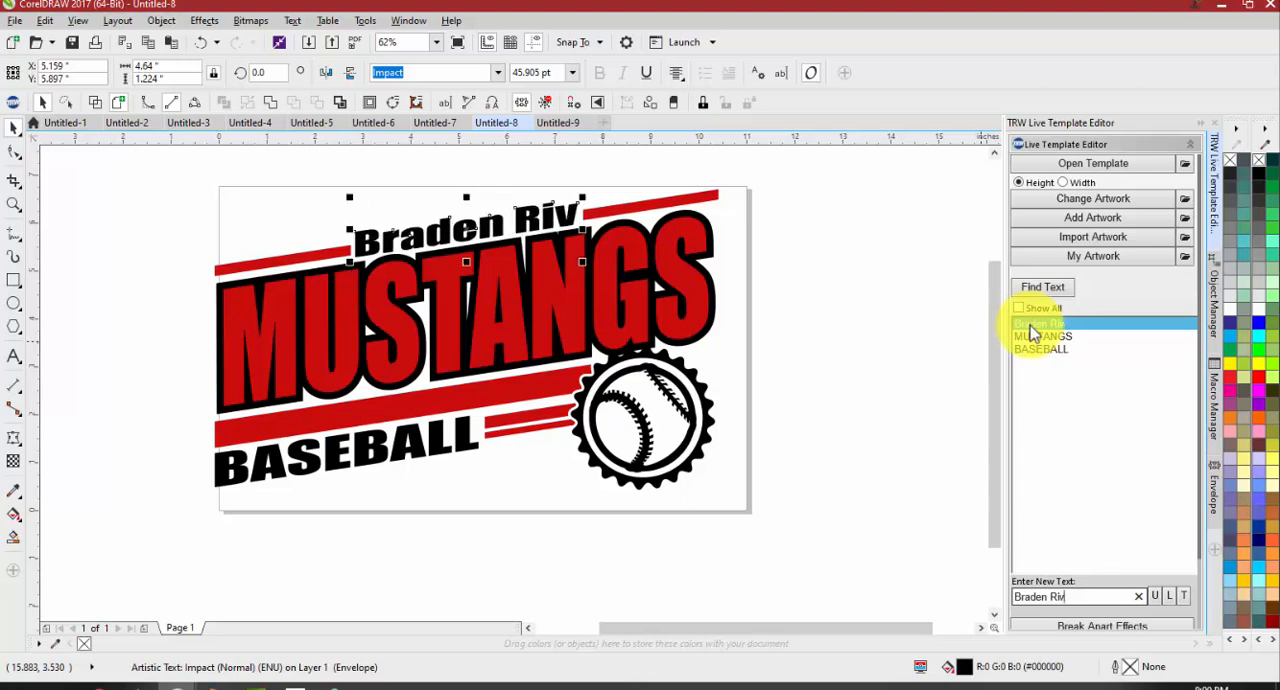
pyautogui.write('BRADEN RIVER')
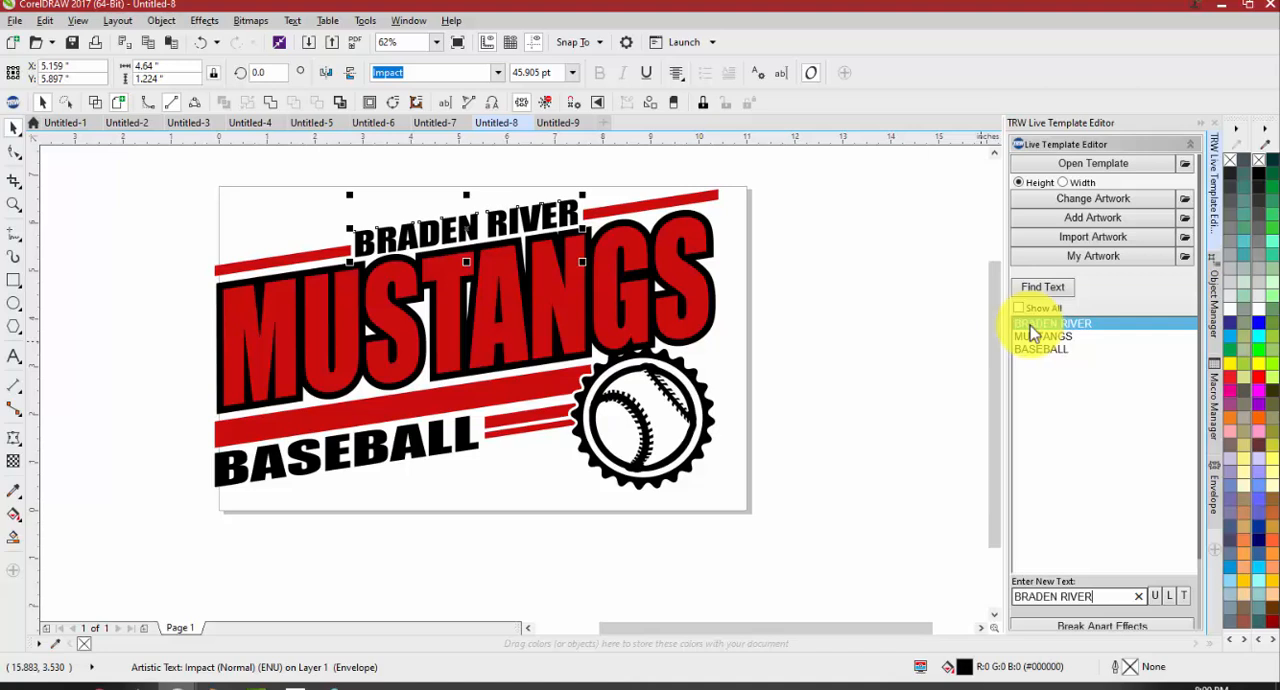
# Replace the main MUSTANGS text with the mixed-case spelling Mustangs
pyautogui.click(1031, 331)
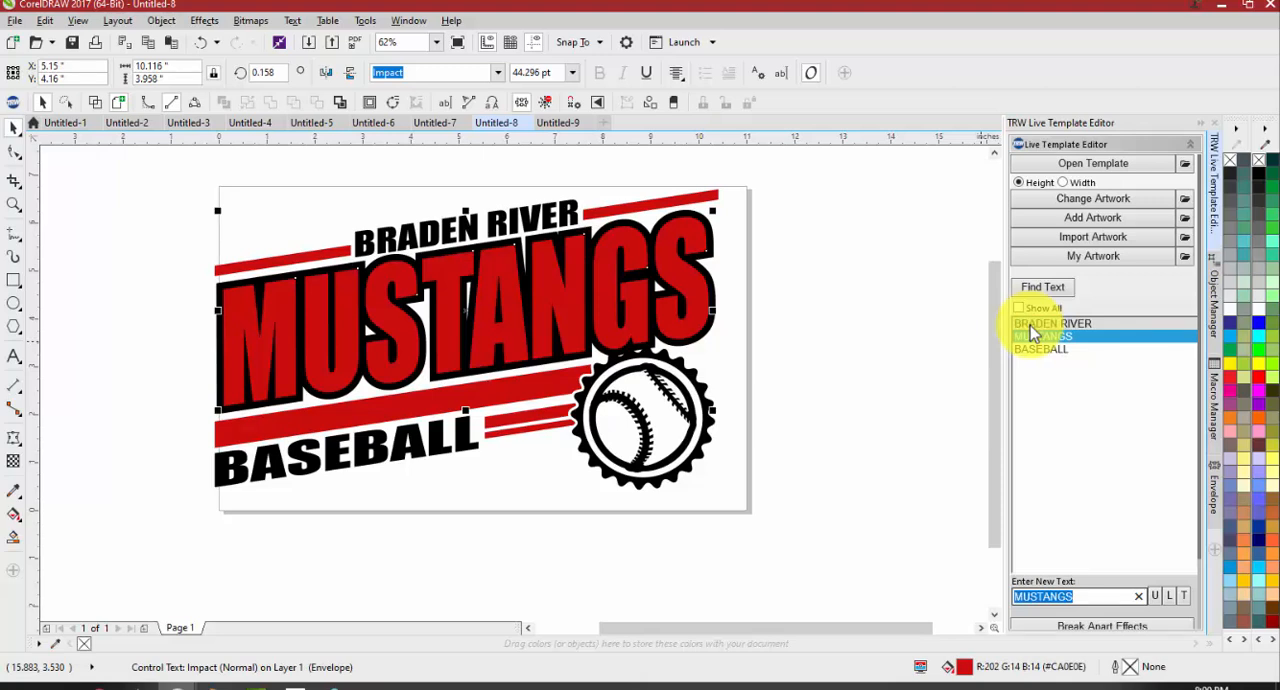
pyautogui.write('mu')
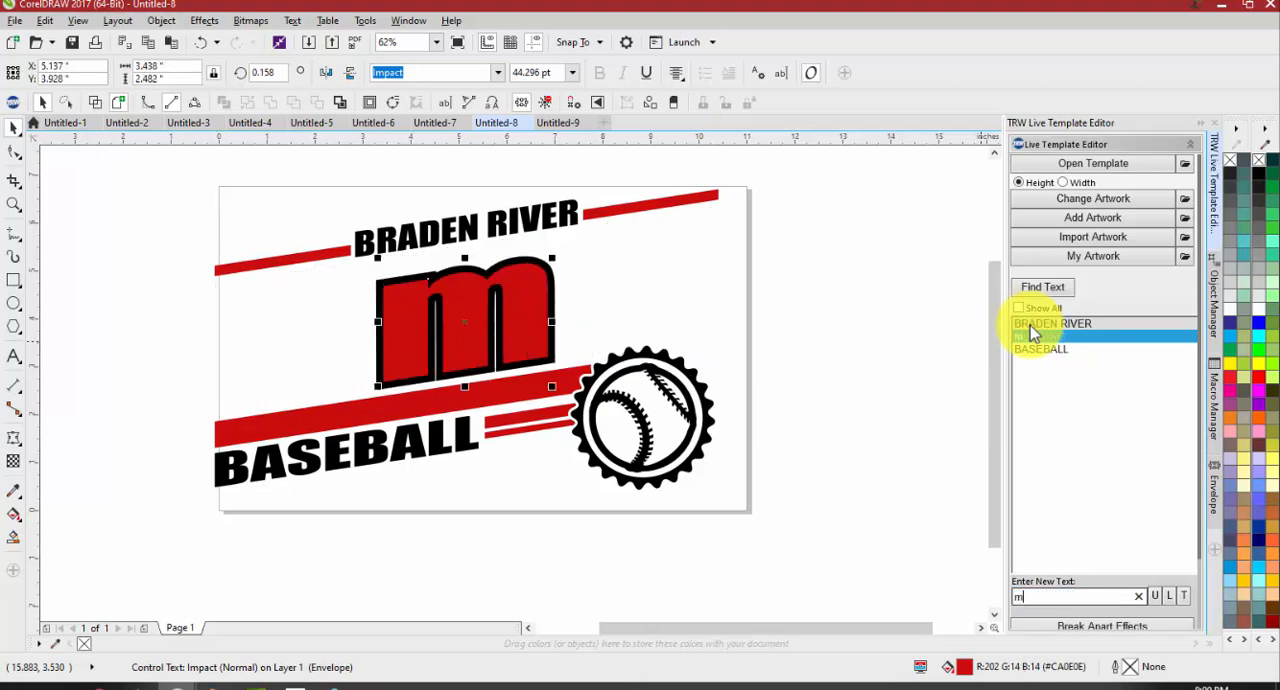
pyautogui.press('BackSpace')
pyautogui.press('BackSpace')
pyautogui.write('Mustagns')
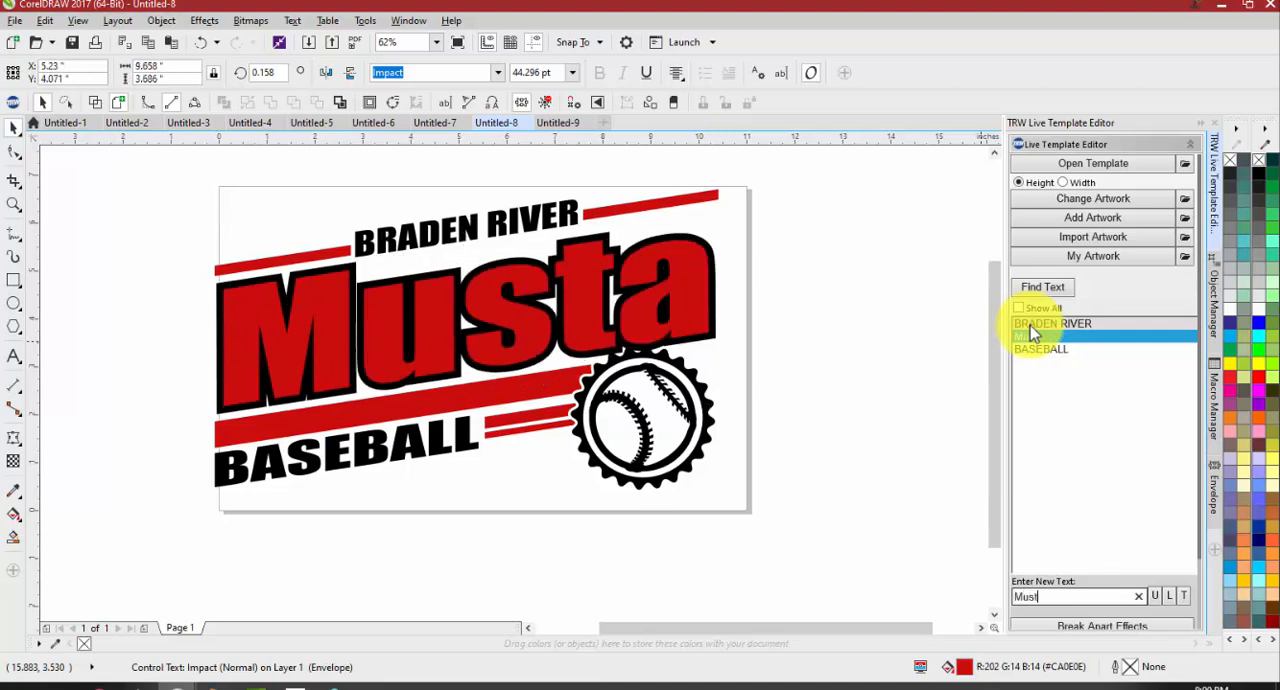
pyautogui.press('BackSpace')
pyautogui.press('BackSpace')
pyautogui.write('ns')
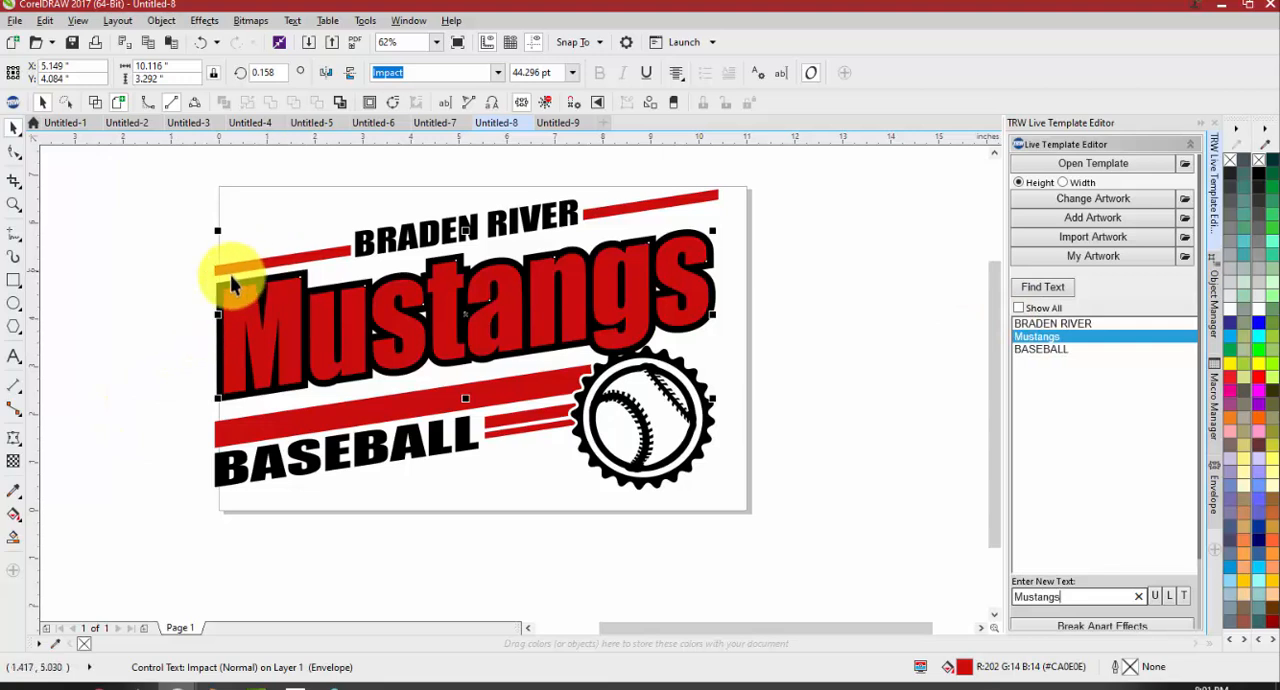
# Display the envelope around the Mustangs text and examine how the letters sit inside its boundary
pyautogui.click(283, 287)
pyautogui.doubleClick(283, 287)
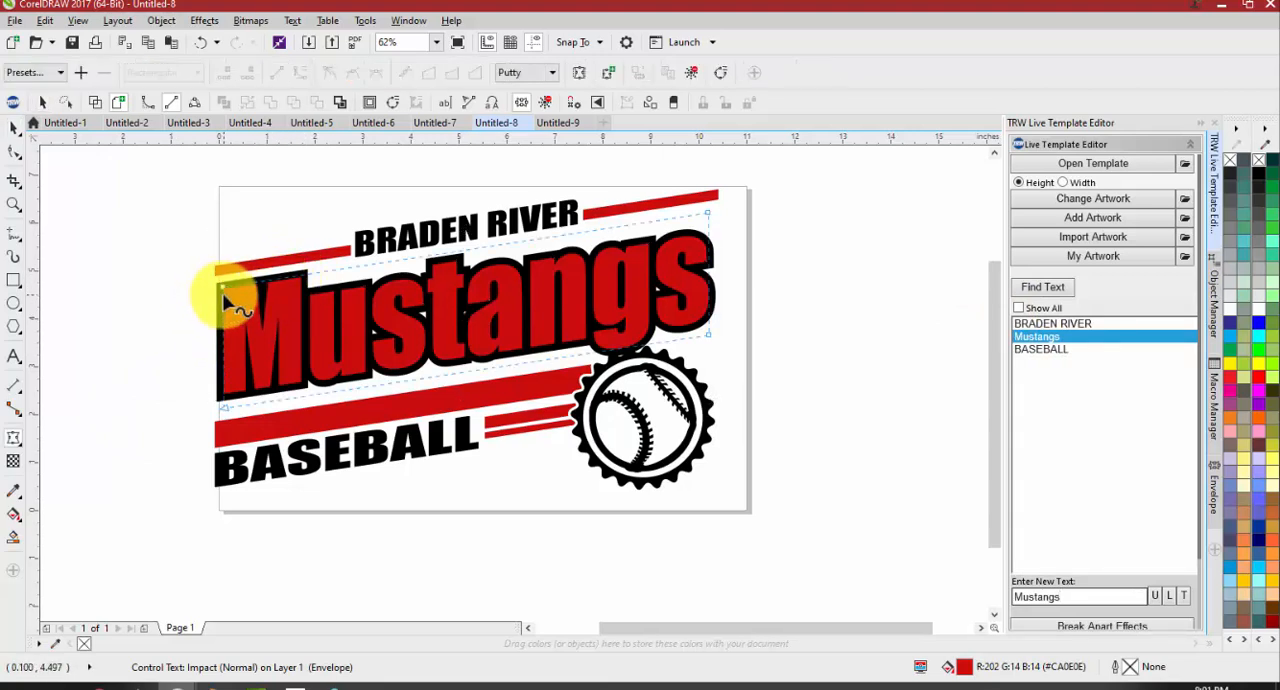
pyautogui.moveTo(222, 290); pyautogui.dragTo(507, 258)
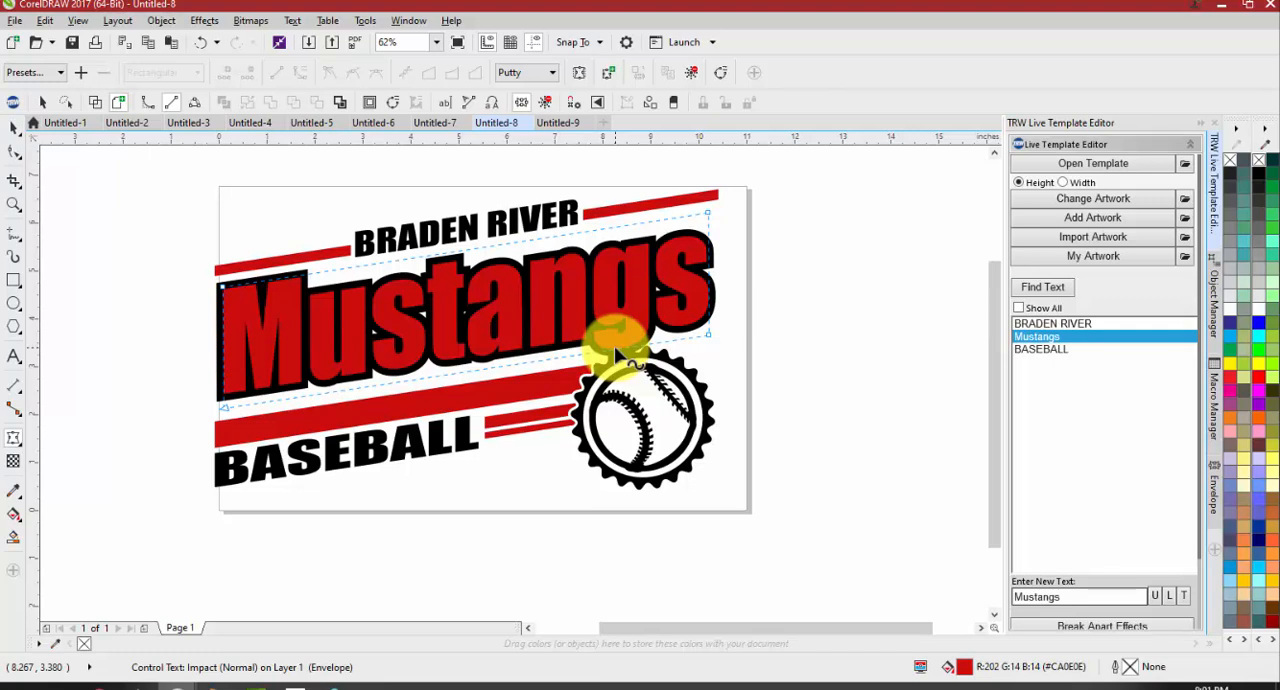
# Rewrite the main text line in all capitals as MUSTANGS and clear the selection
pyautogui.click(1058, 323)
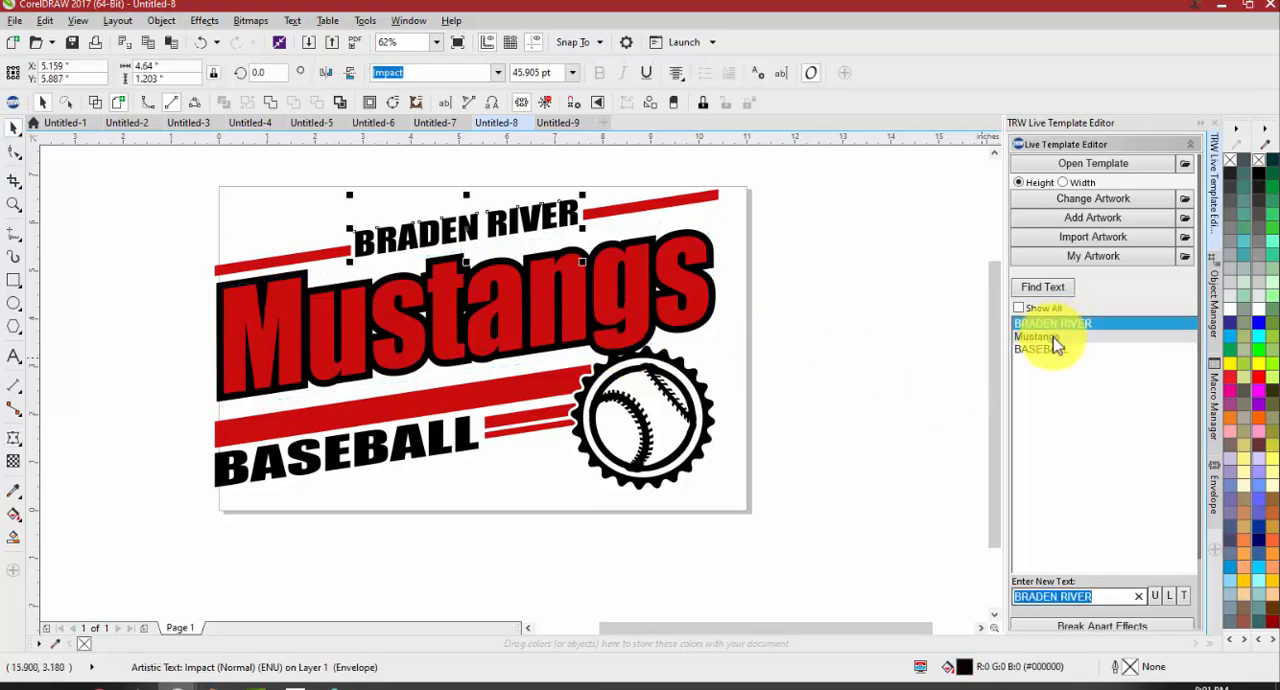
pyautogui.click(1053, 338)
pyautogui.write('MUSTANGS')
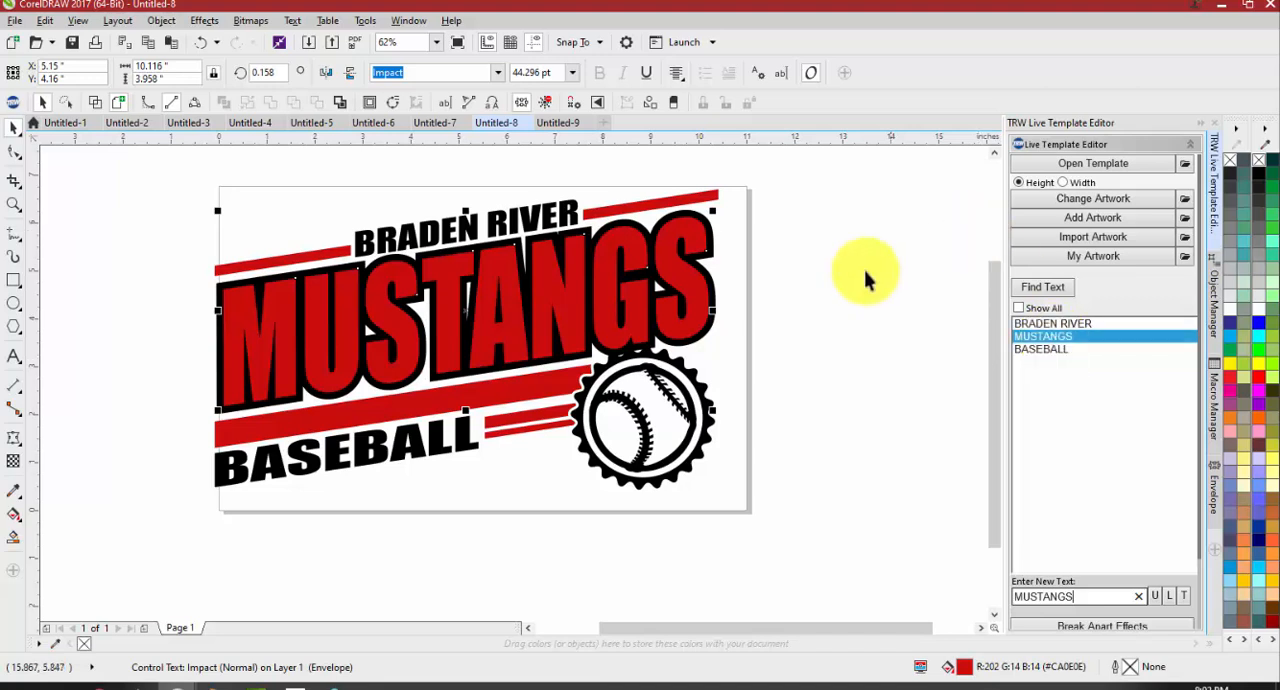
pyautogui.click(825, 298)
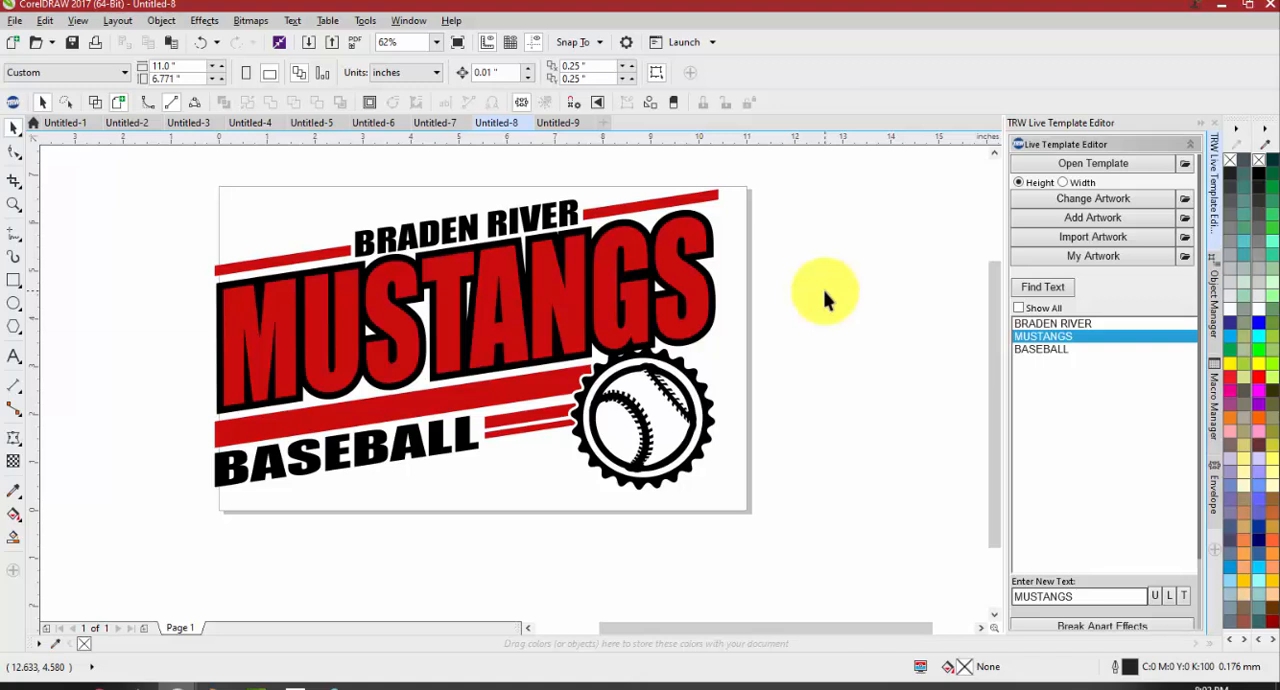
# Reveal the Break Apart Effects, Merge 3 Color Live Text and Magic Boundary options of the Live Template Editor
pyautogui.scroll(-5, 823, 290)
pyautogui.scroll(3, 800, 280)
pyautogui.scroll(-3, 1090, 275)
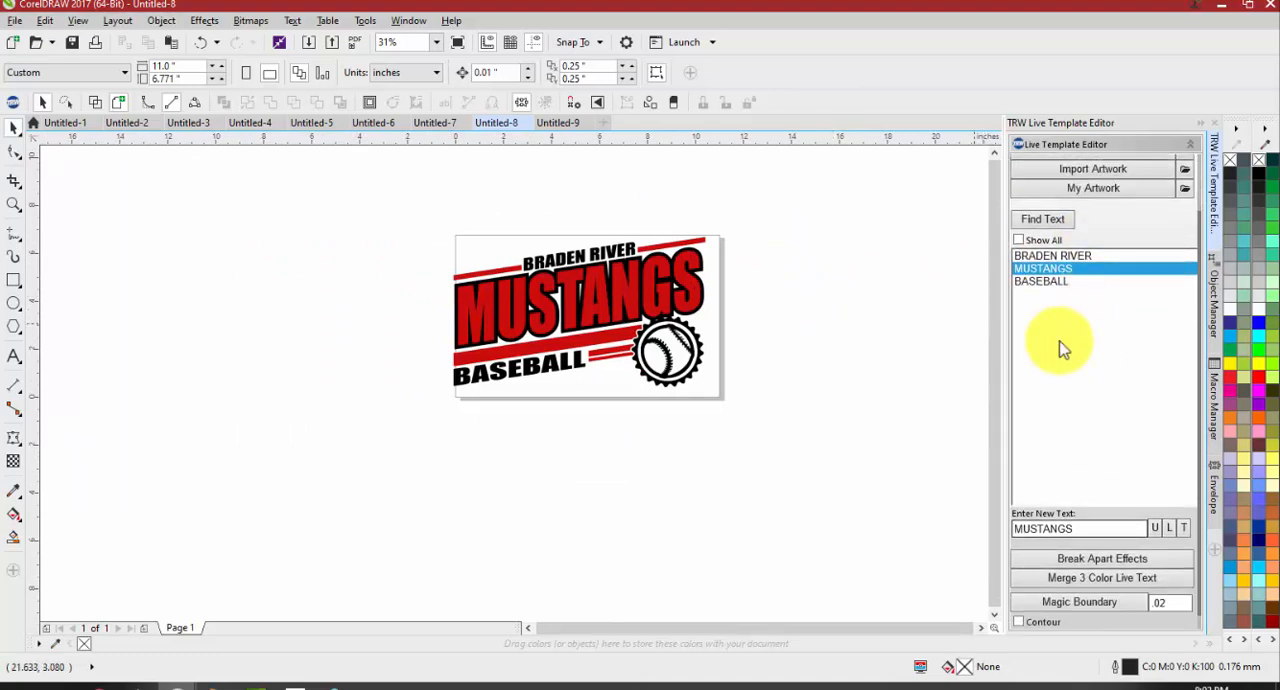
pyautogui.scroll(-1, 1080, 360)
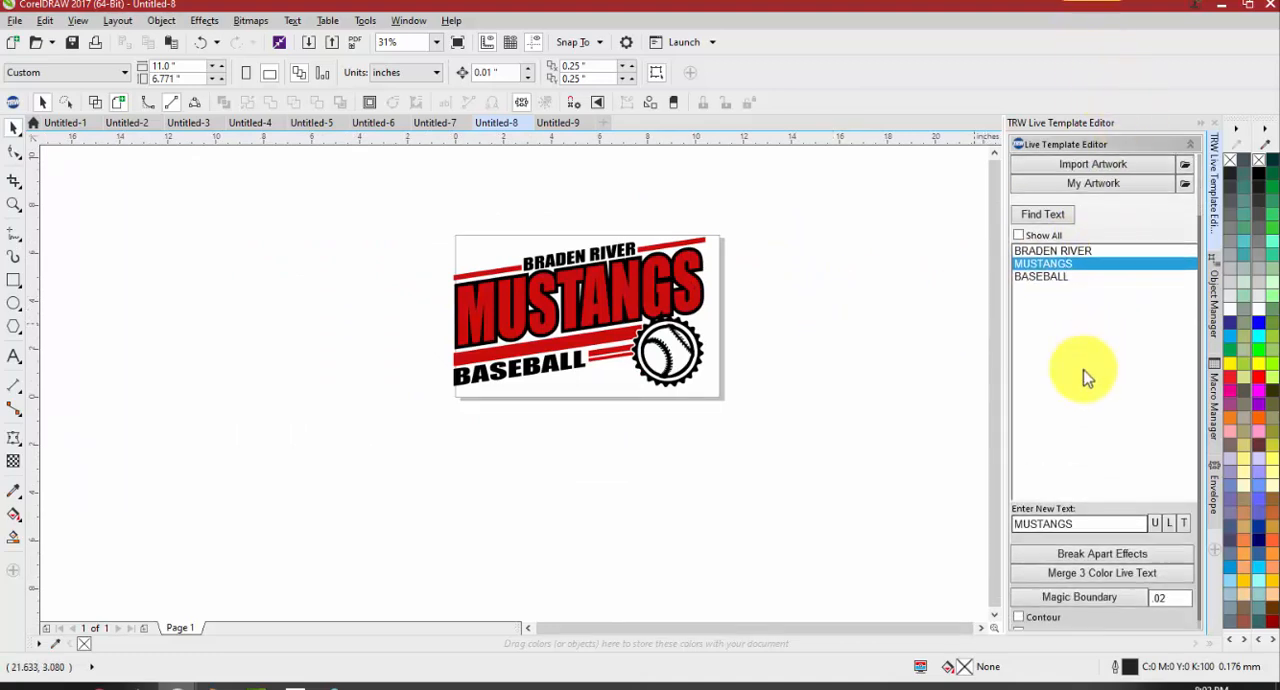
pyautogui.scroll(1, 622, 333)
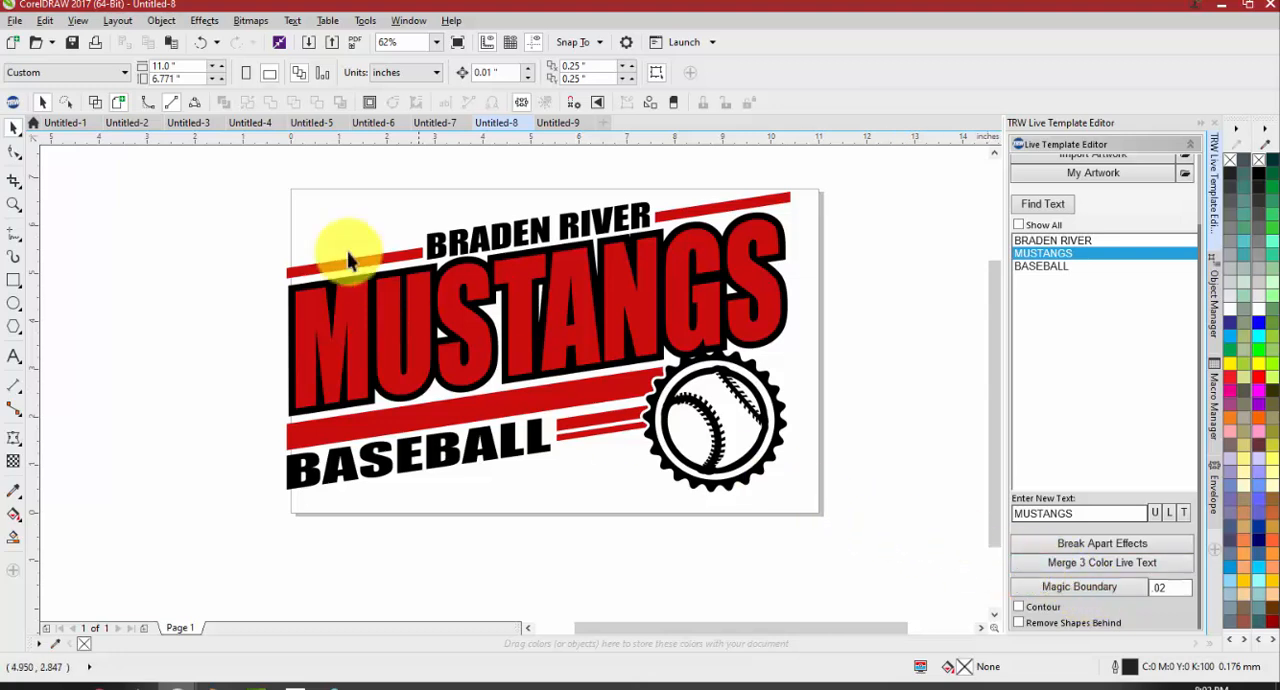
pyautogui.click(423, 290)
pyautogui.click(801, 295)
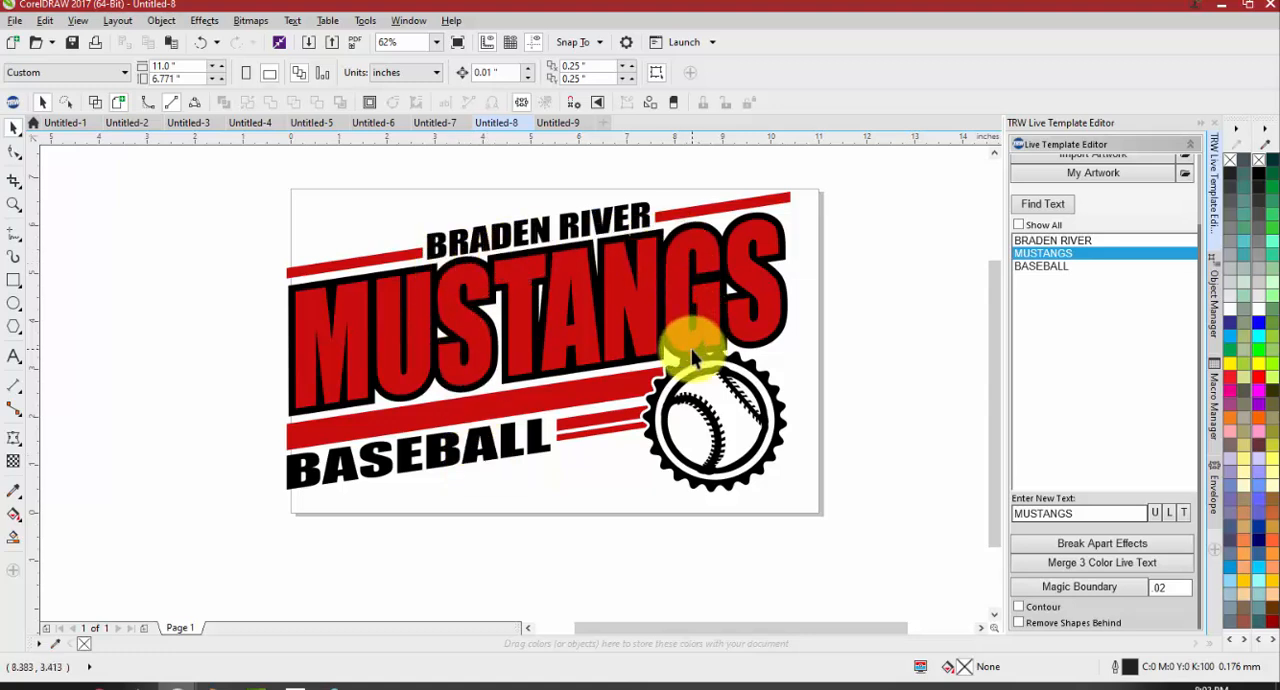
# Try moving the BRADEN RIVER line and the outlined MUSTANGS text together, and undo the move
pyautogui.moveTo(221, 163); pyautogui.dragTo(886, 429)
pyautogui.moveTo(246, 170); pyautogui.dragTo(865, 433)
pyautogui.moveTo(668, 282); pyautogui.dragTo(506, 275)
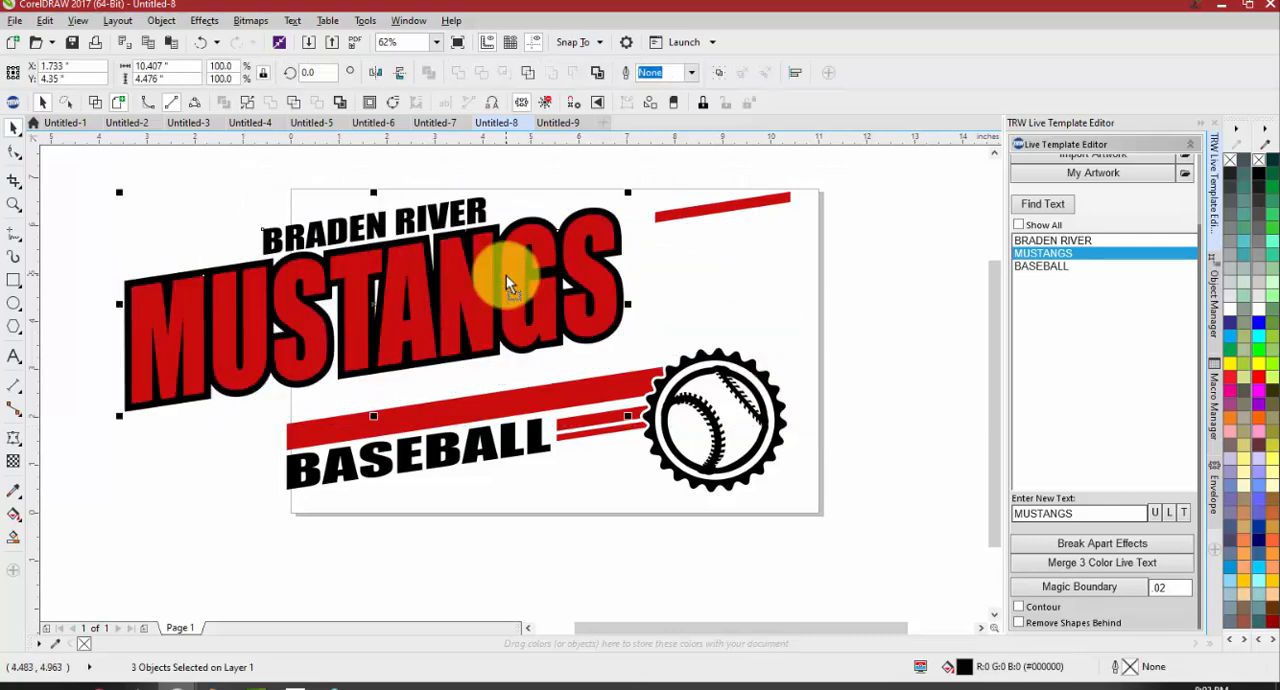
pyautogui.hotkey('ctrl', 'z')
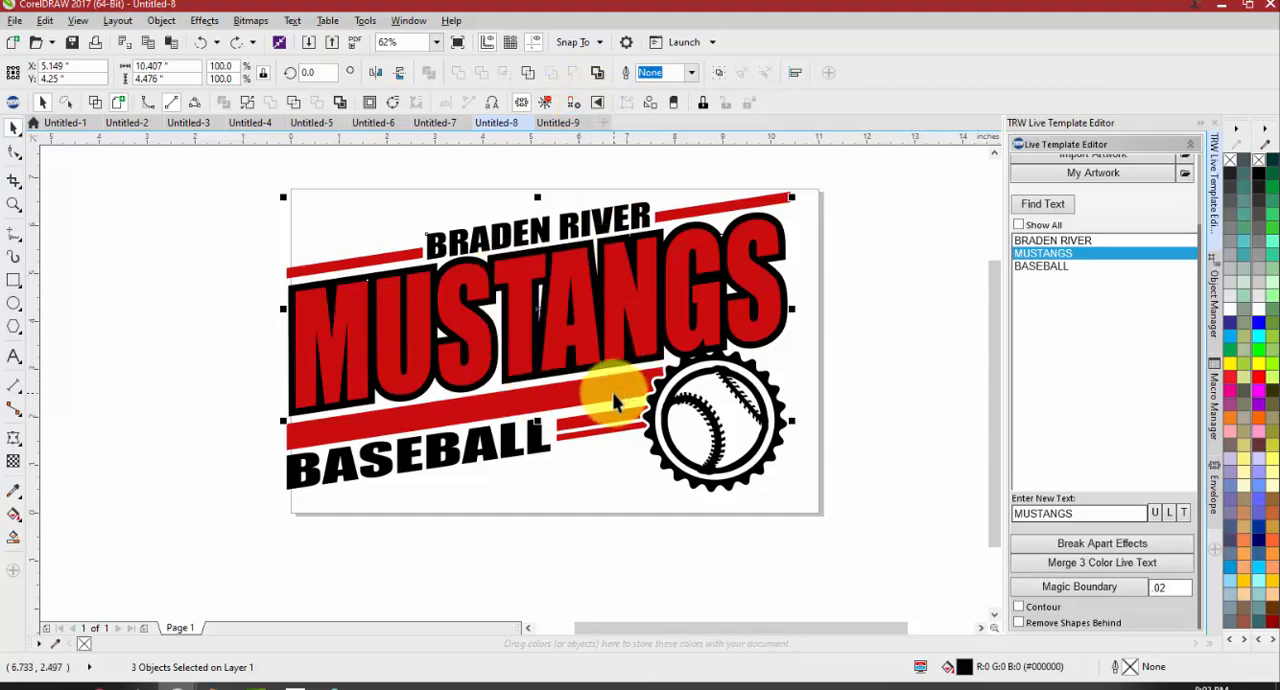
# Select the MUSTANGS contour group and break apart its effects to separate the black outline from the live text
pyautogui.moveTo(864, 530); pyautogui.dragTo(122, 172)
pyautogui.click(354, 196)
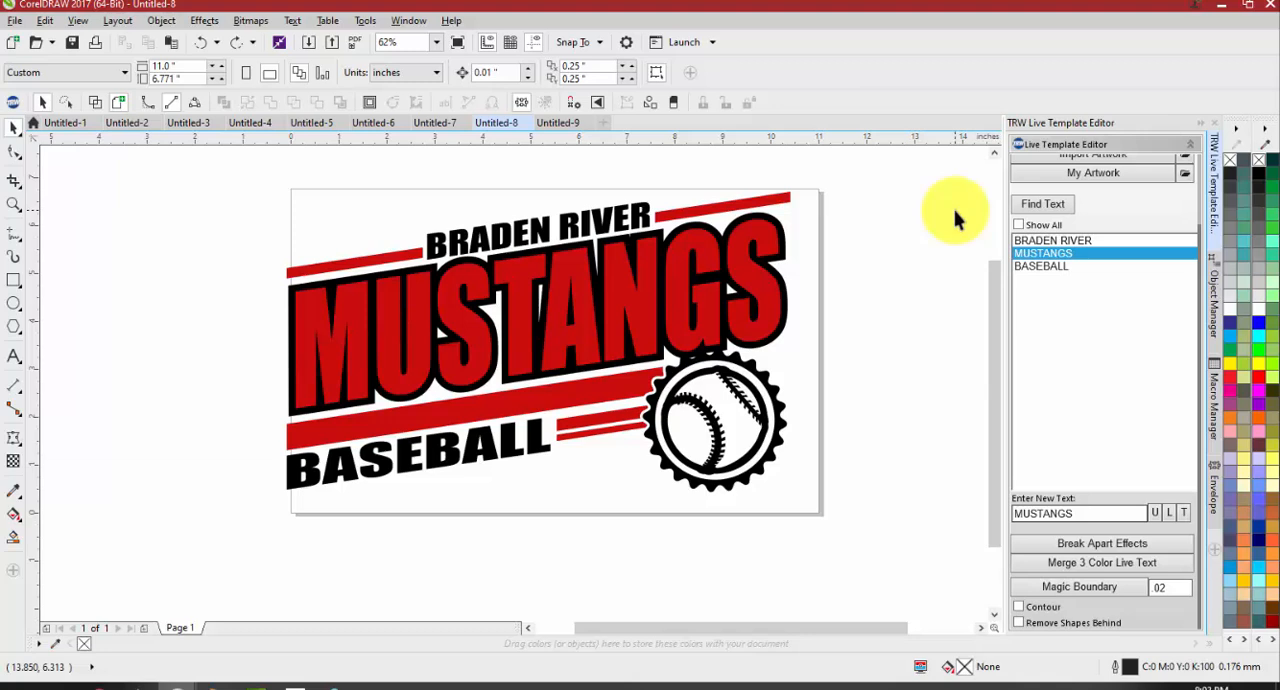
pyautogui.moveTo(220, 205); pyautogui.dragTo(902, 416)
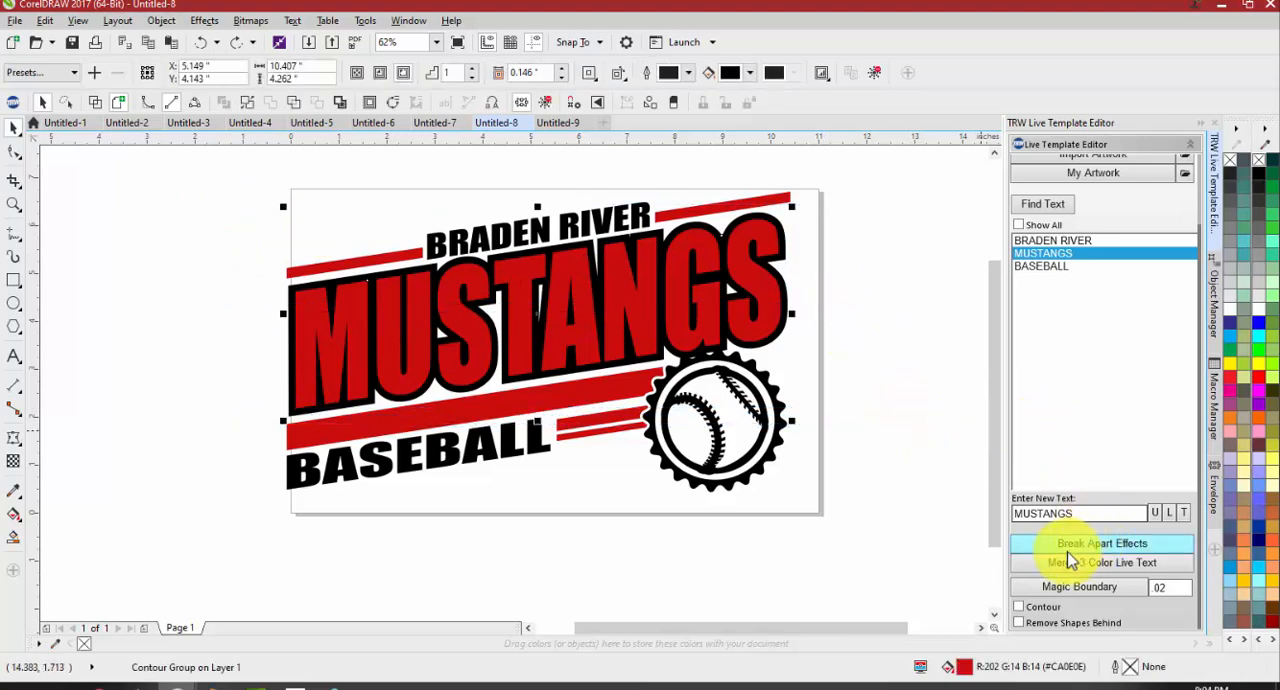
pyautogui.click(1135, 545)
pyautogui.click(823, 400)
# Try moving the separated black outline away from the red MUSTANGS letters, and undo each move
pyautogui.click(781, 294)
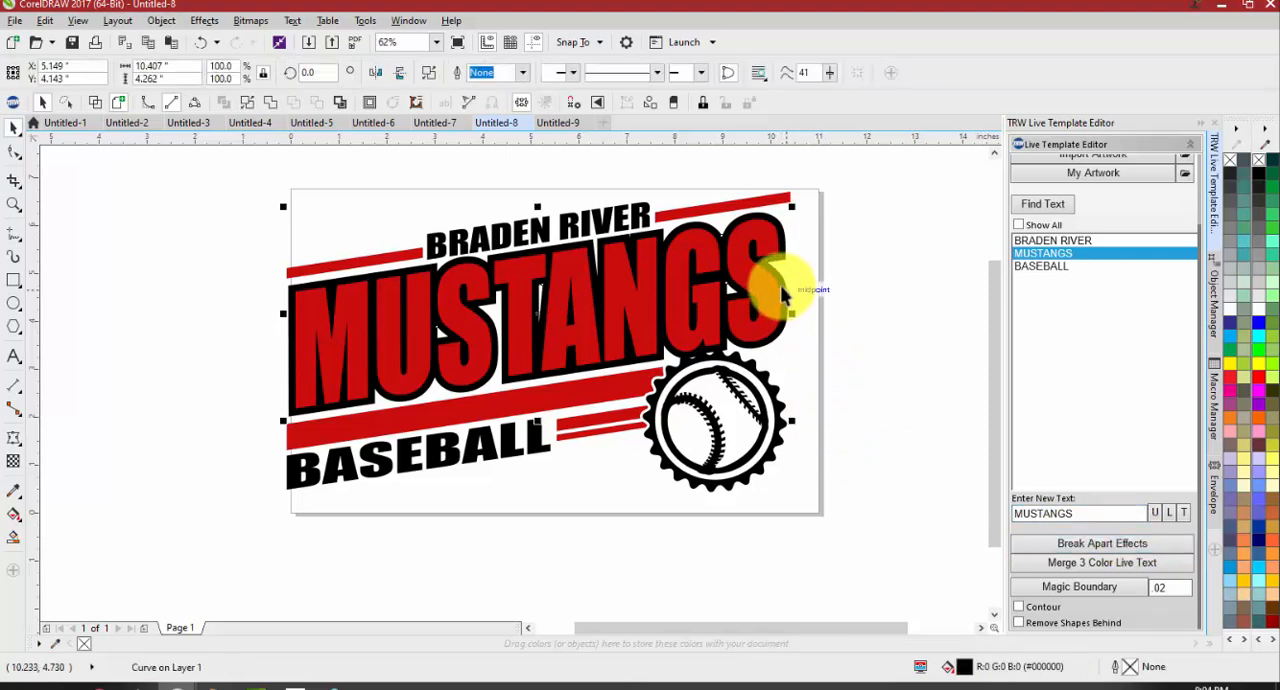
pyautogui.moveTo(781, 294); pyautogui.dragTo(925, 550)
pyautogui.scroll(-2, 768, 335)
pyautogui.click(766, 430)
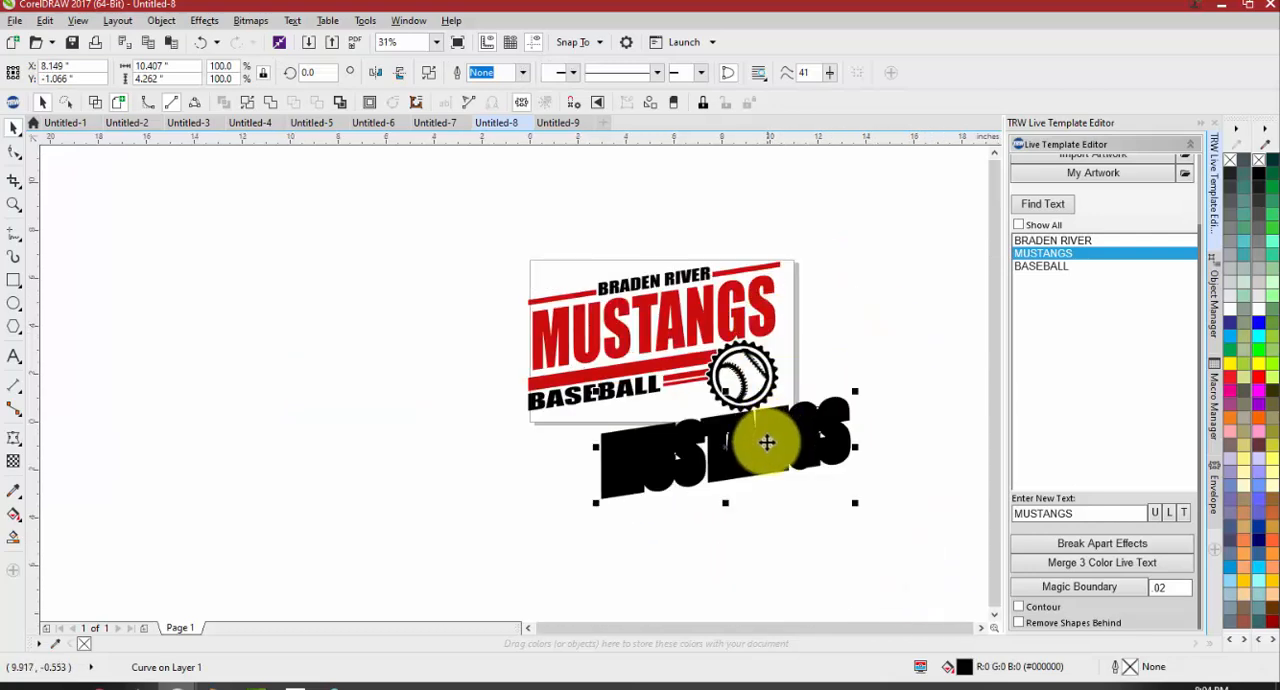
pyautogui.hotkey('ctrl', 'z')
pyautogui.scroll(2, 771, 300)
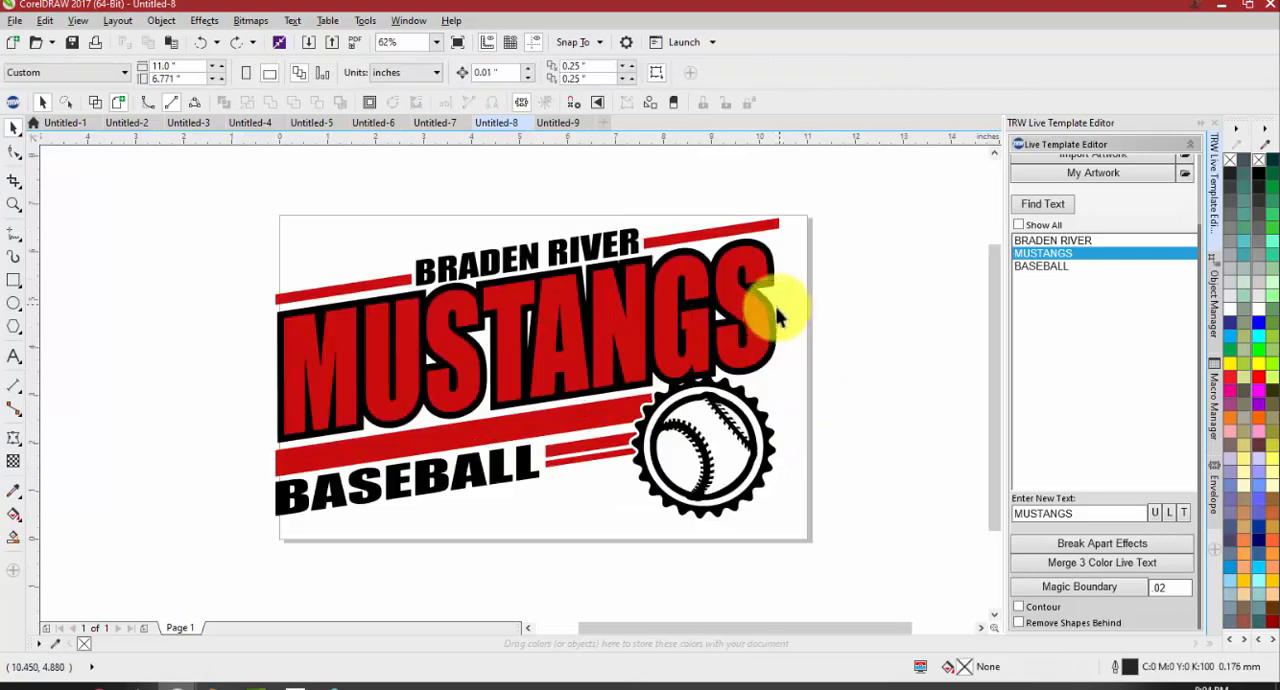
pyautogui.moveTo(773, 312); pyautogui.dragTo(892, 295)
pyautogui.doubleClick(798, 320)
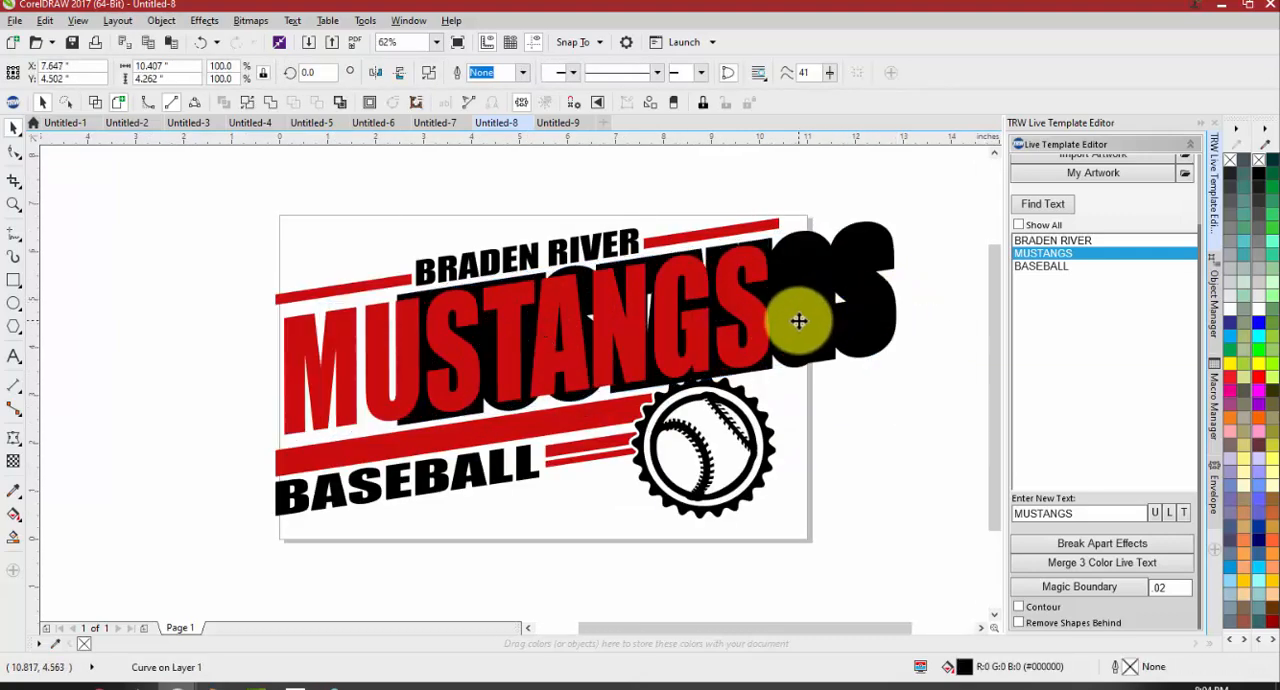
pyautogui.hotkey('ctrl', 'z')
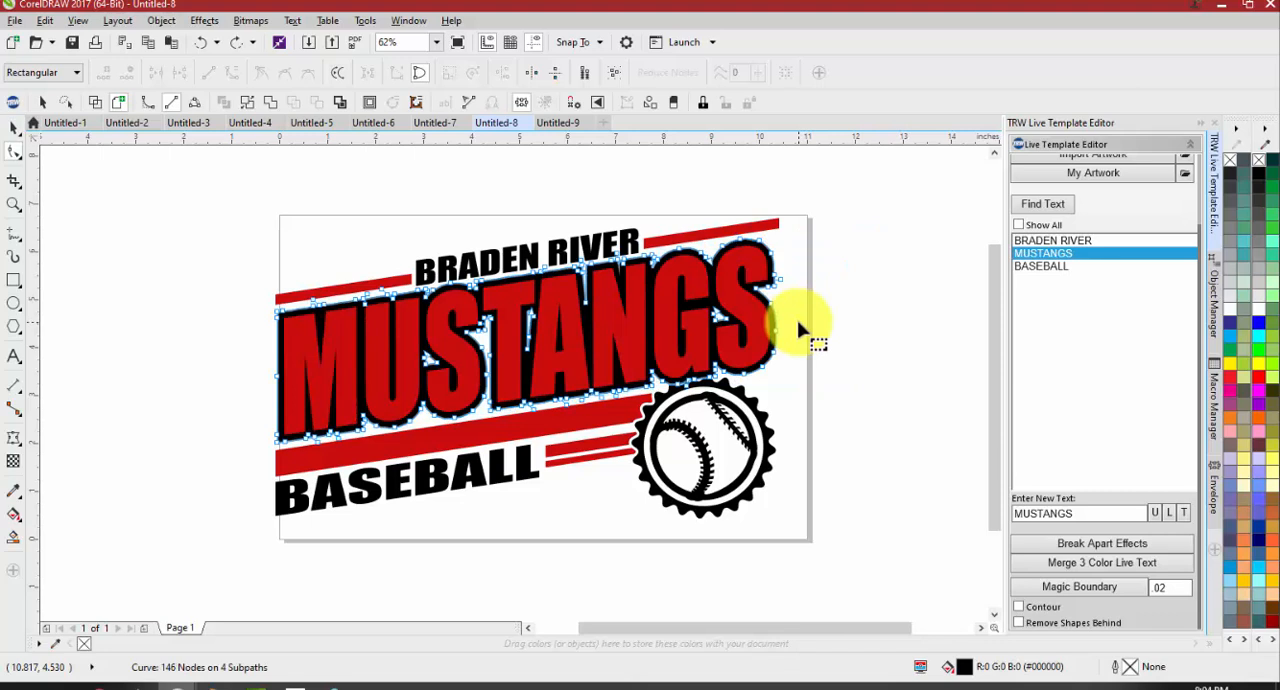
pyautogui.press('space')
# Replace the MUSTANGS text with PIRATES while its outline is separated, and undo the replacement
pyautogui.click(1060, 205)
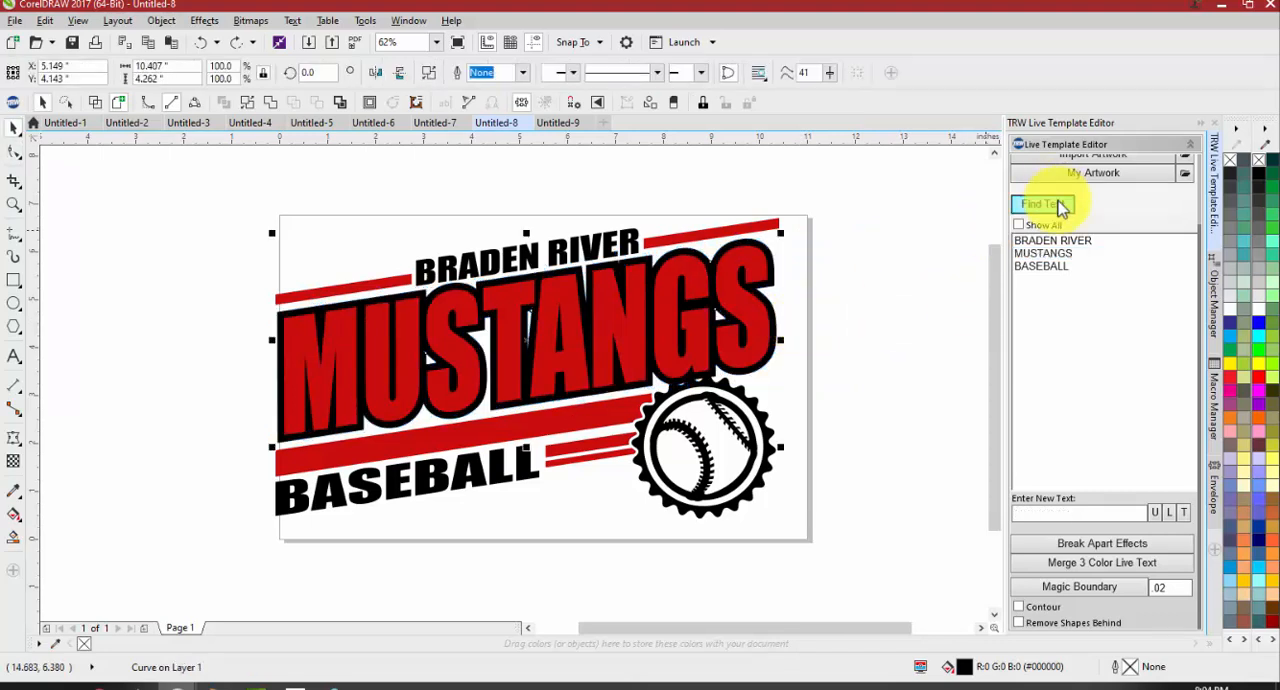
pyautogui.click(1055, 257)
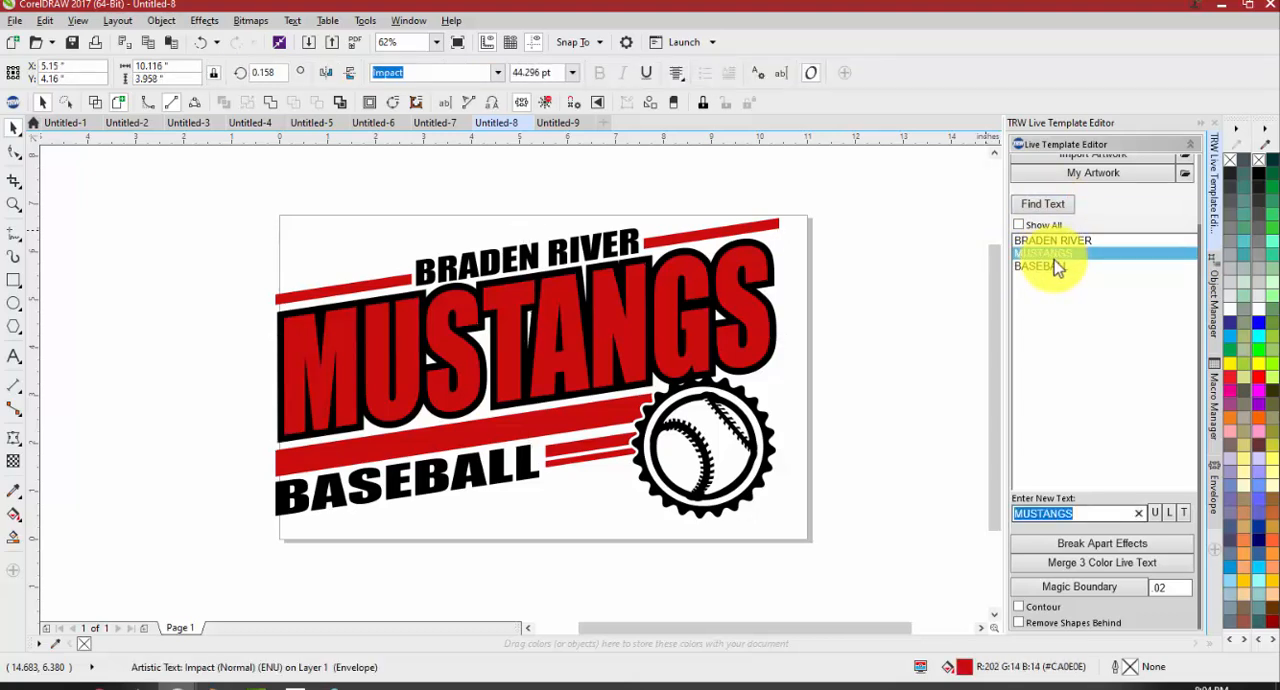
pyautogui.write('PIRATES')
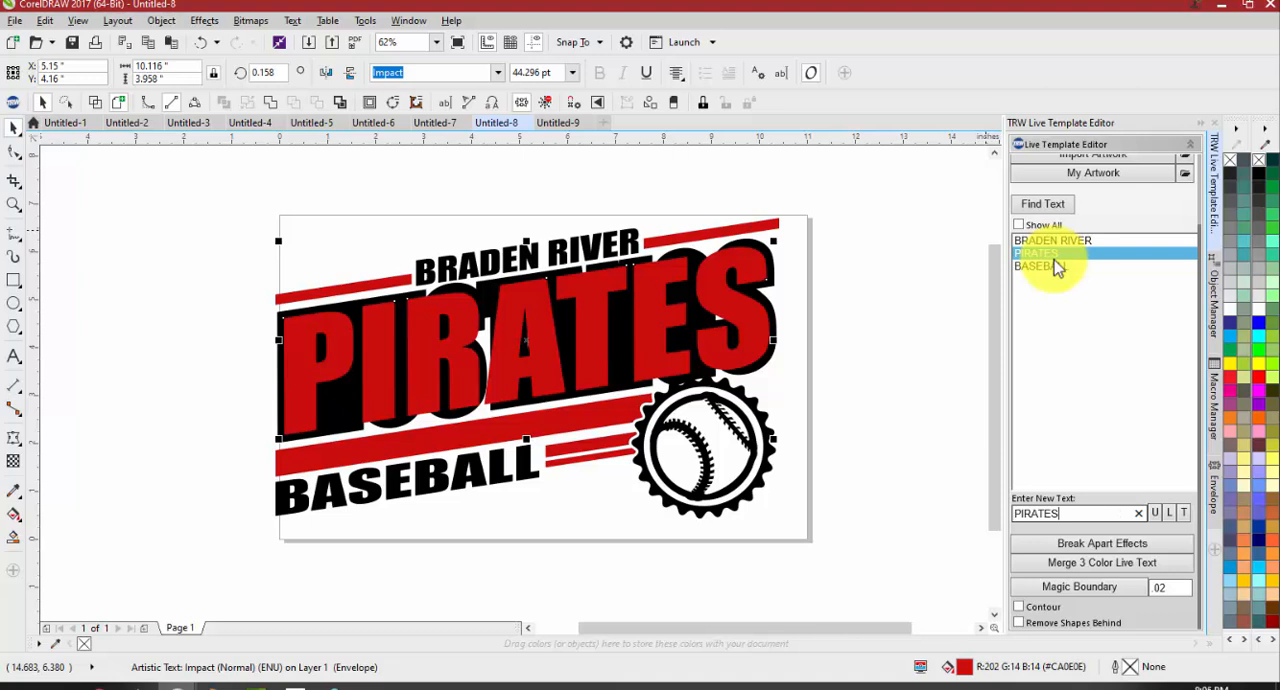
pyautogui.click(962, 298)
pyautogui.hotkey('ctrl', 'z')
pyautogui.hotkey('ctrl', 'z')
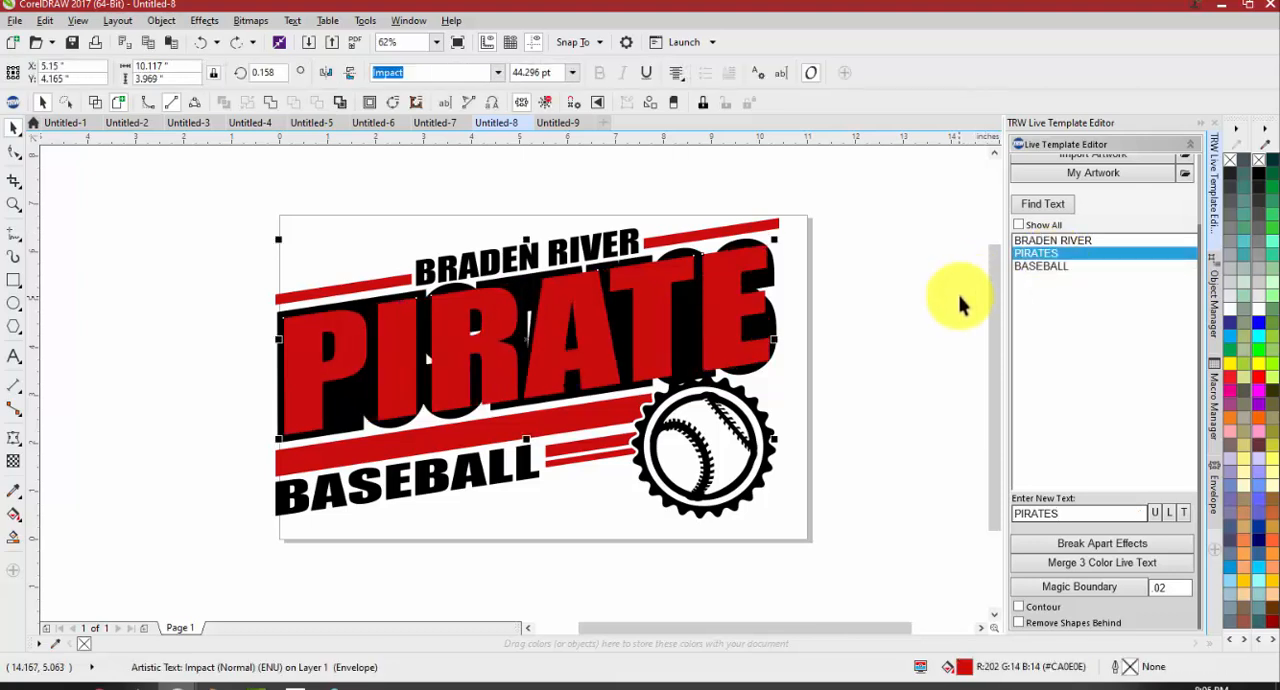
pyautogui.hotkey('ctrl', 'z')
pyautogui.hotkey('ctrl', 'z')
pyautogui.hotkey('ctrl', 'z')
pyautogui.hotkey('ctrl', 'z')
pyautogui.hotkey('ctrl', 'z')
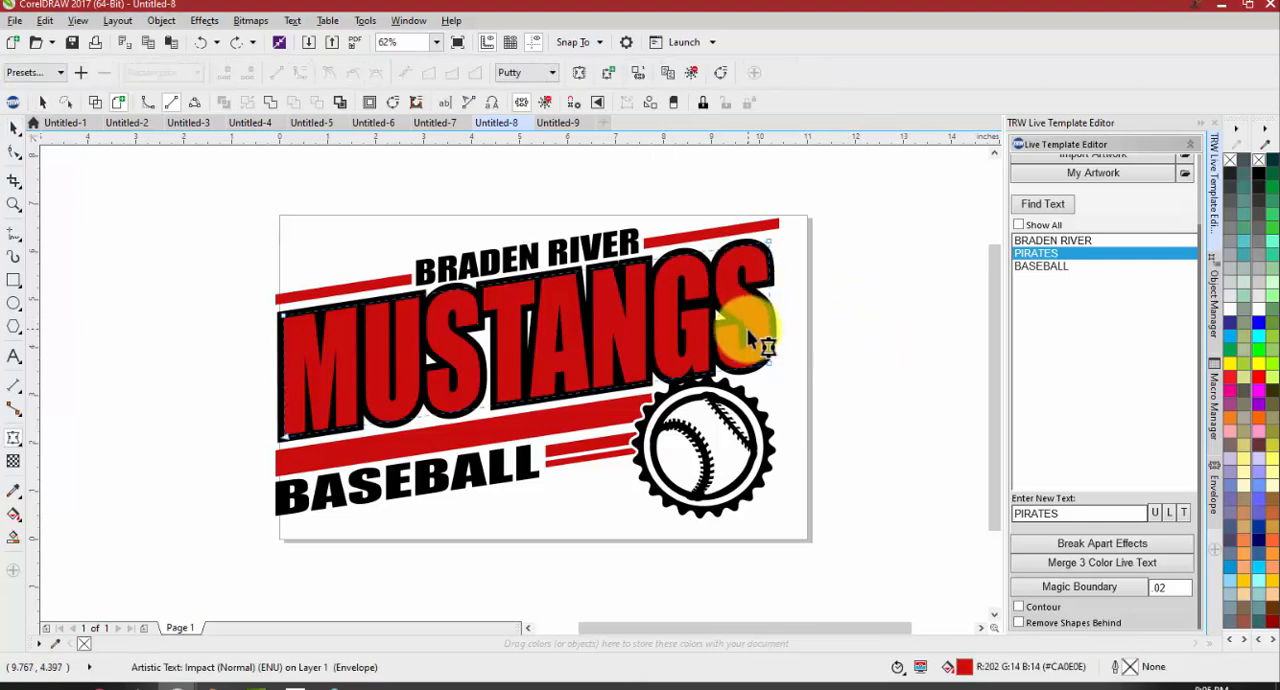
pyautogui.moveTo(752, 338); pyautogui.dragTo(616, 287)
pyautogui.hotkey('ctrl', 'z')
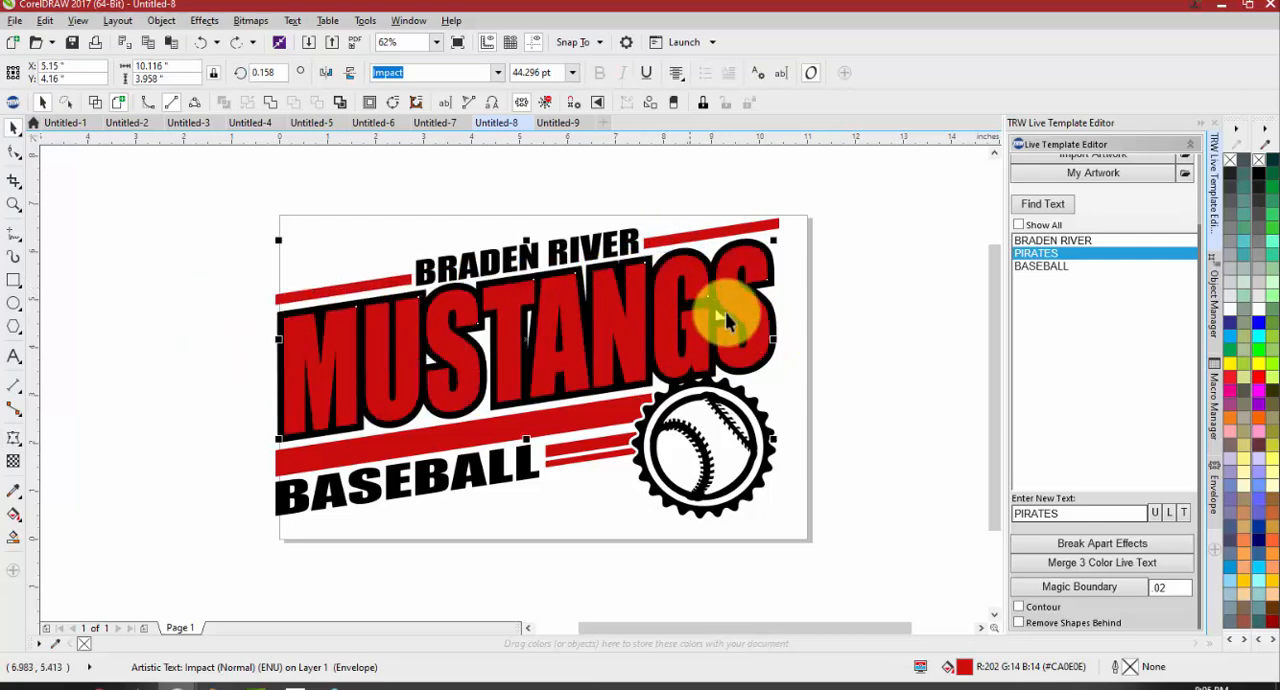
pyautogui.click(838, 375)
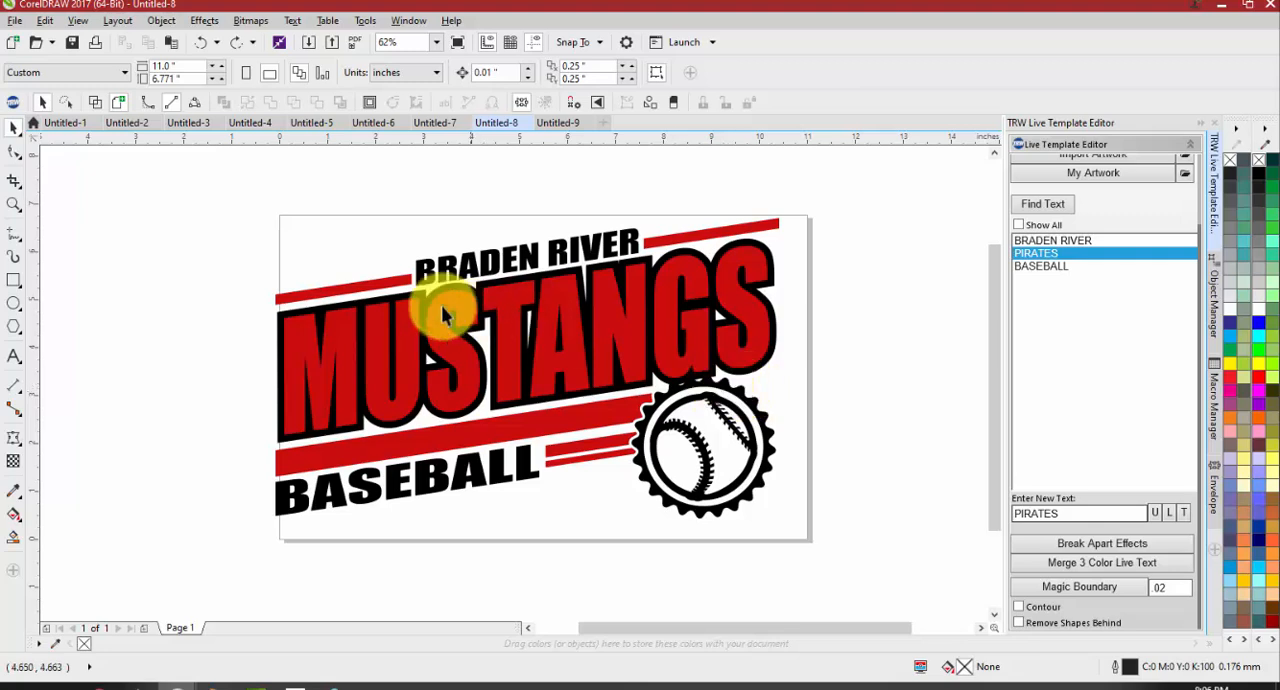
# Place a copy of the entire BRADEN RIVER MUSTANGS BASEBALL design beside the page
pyautogui.click(351, 286)
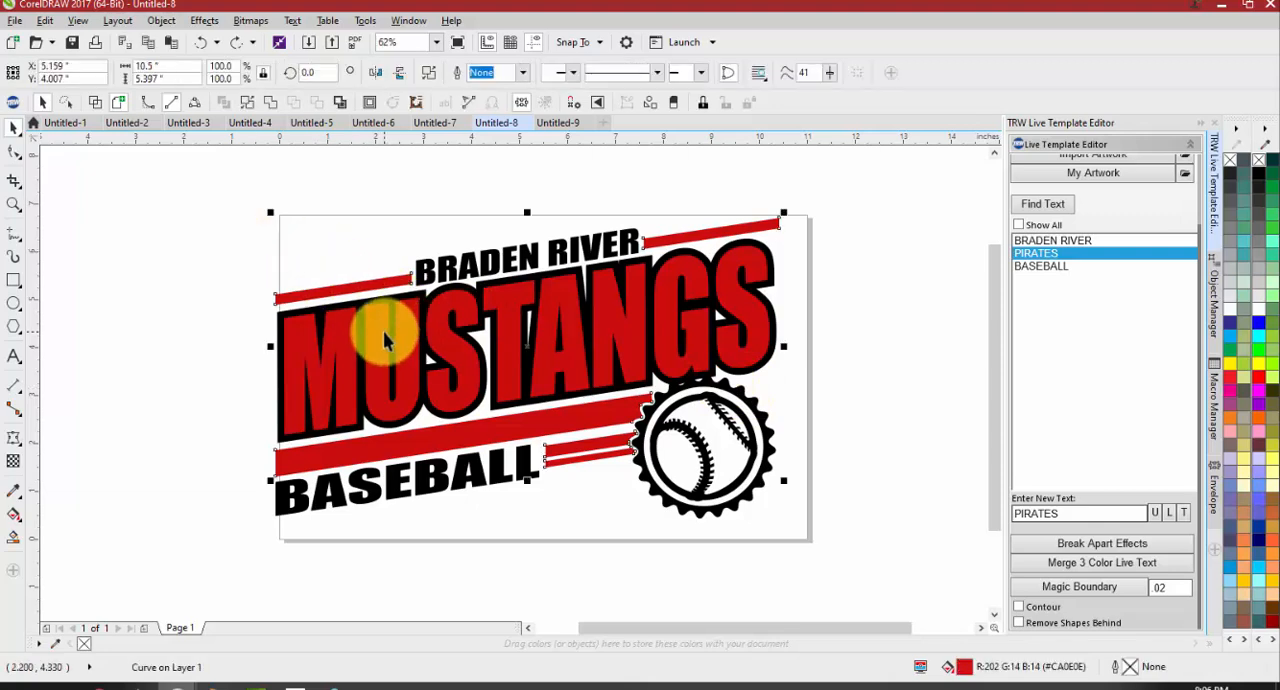
pyautogui.keyDown('shift'); pyautogui.click(383, 328); pyautogui.keyUp('shift')
pyautogui.scroll(-2, 197, 197)
pyautogui.moveTo(400, 249); pyautogui.dragTo(674, 285)
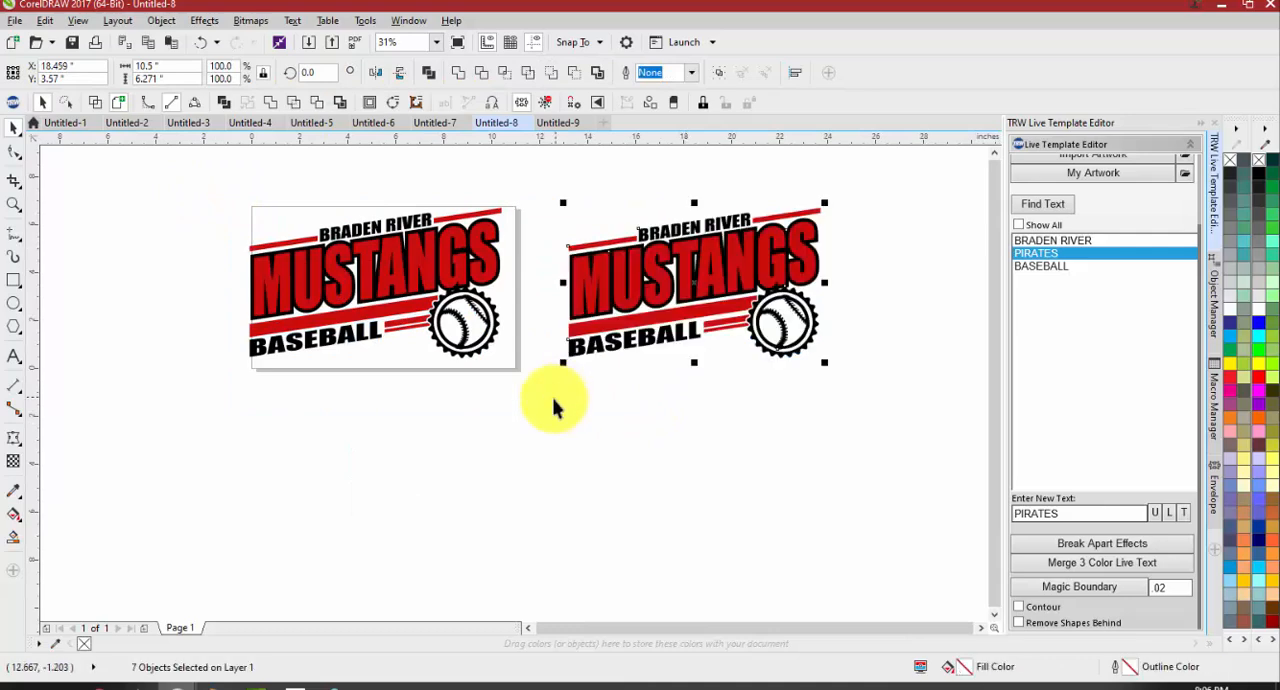
pyautogui.click(560, 394)
# Create a Magic Boundary of .02 around the separated black MUSTANGS outline on the page
pyautogui.scroll(2, 282, 262)
pyautogui.scroll(-2, 443, 415)
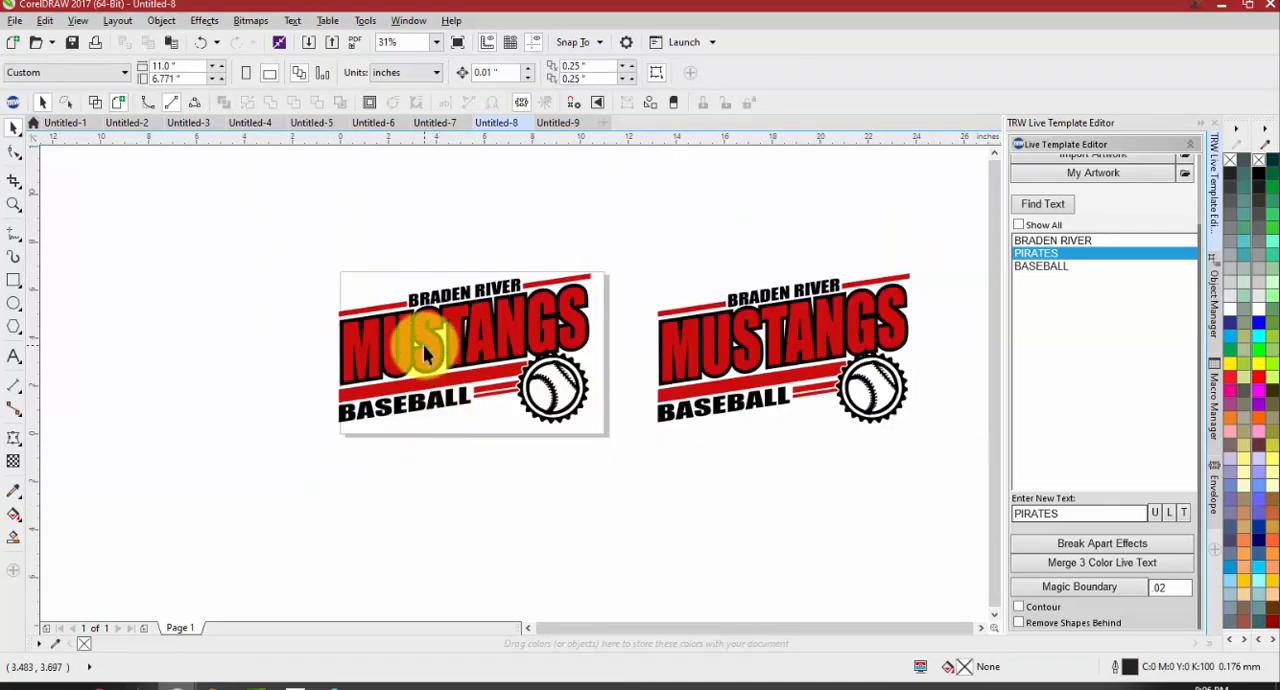
pyautogui.scroll(2, 393, 310)
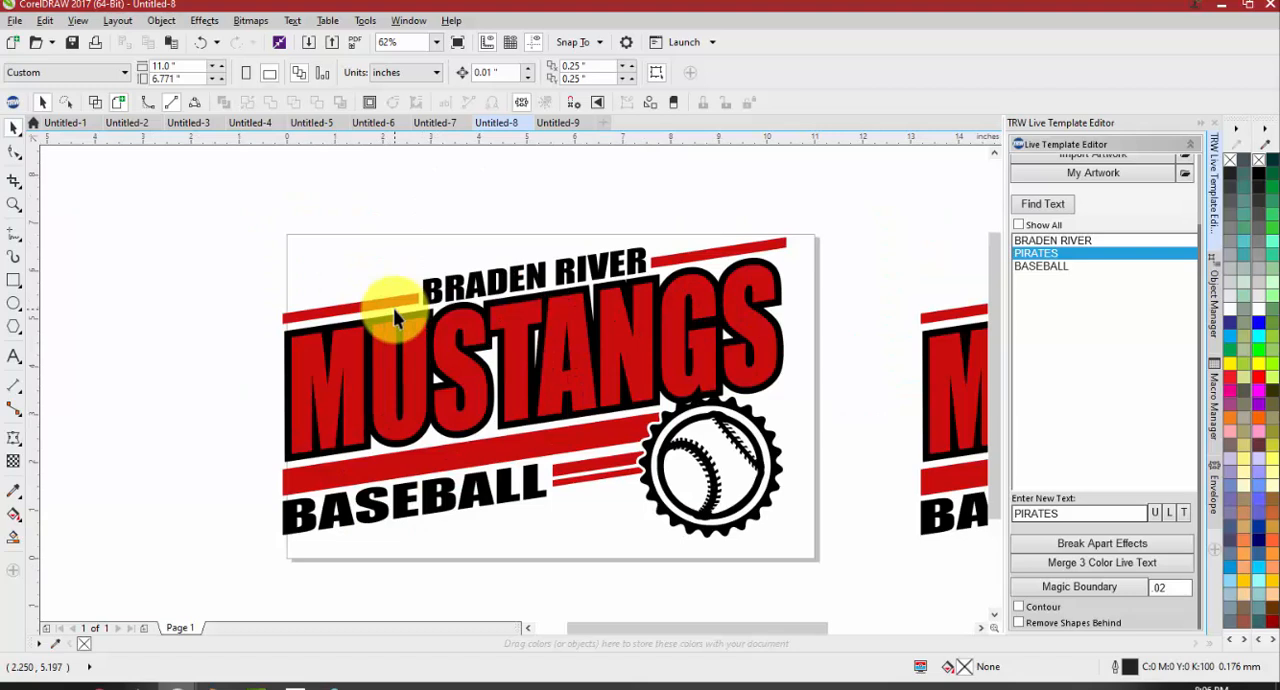
pyautogui.click(326, 319)
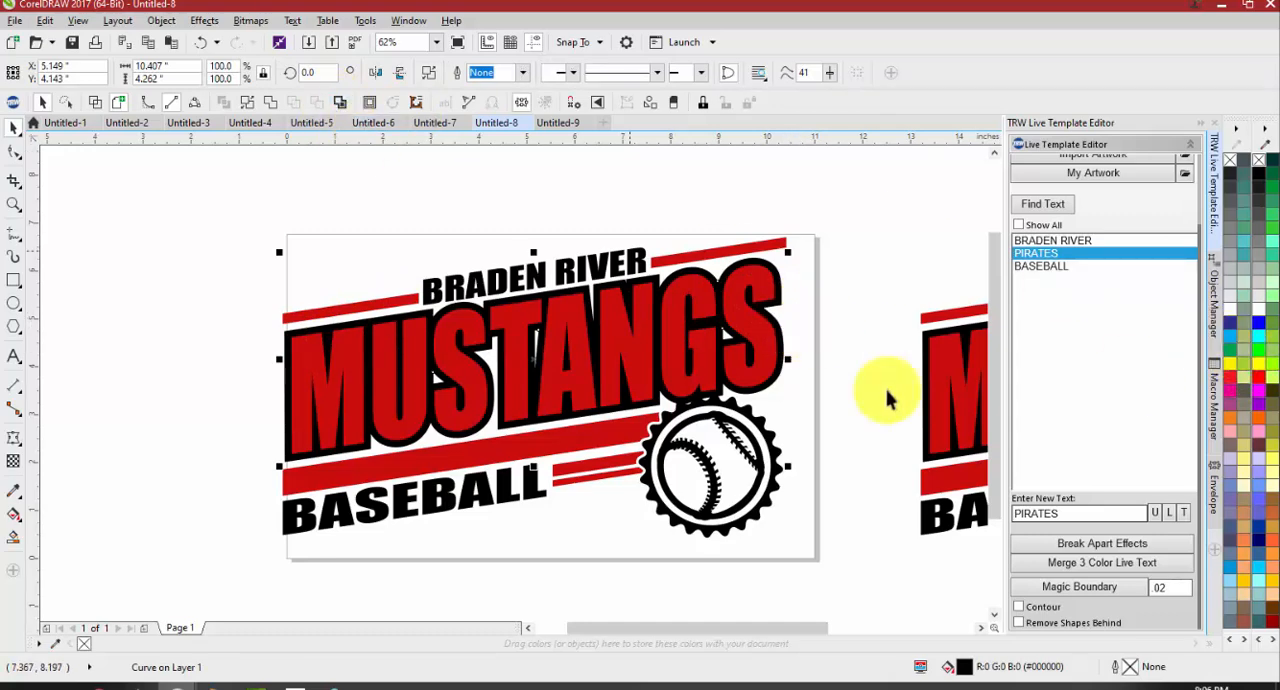
pyautogui.click(1100, 595)
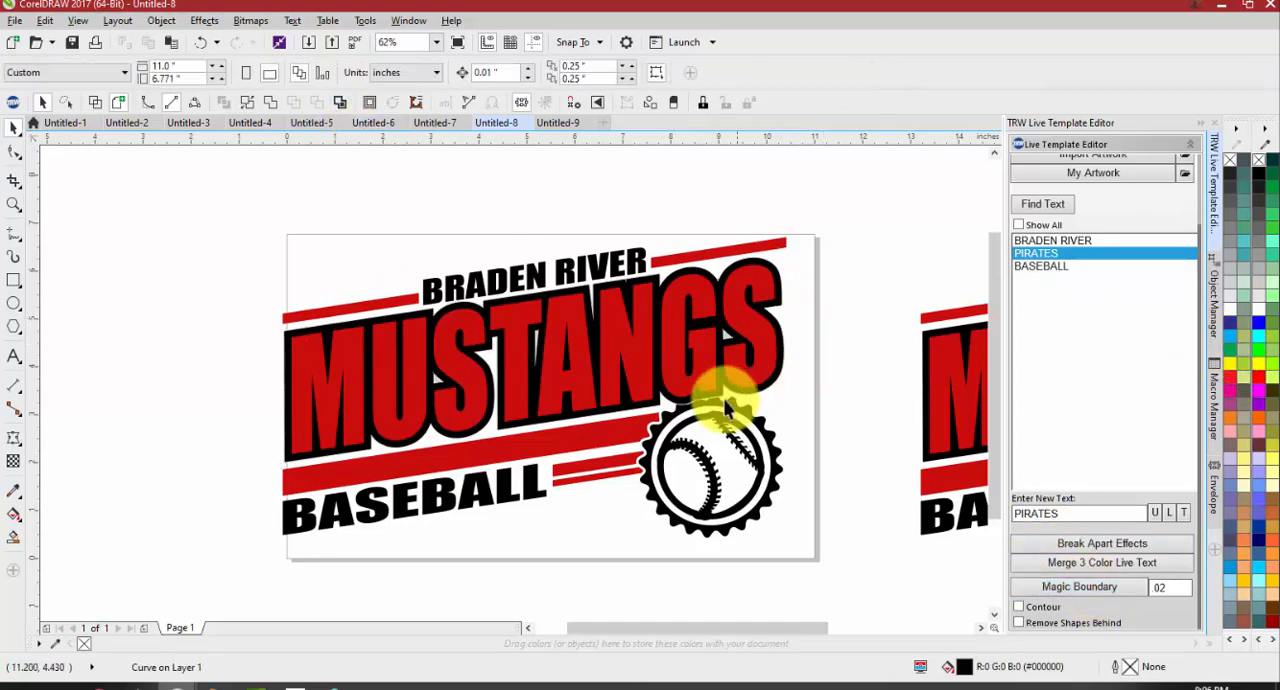
pyautogui.scroll(4, 727, 399)
# Create a Magic Boundary of .06 around the black MUSTANGS outline and fill it blue
pyautogui.click(728, 378)
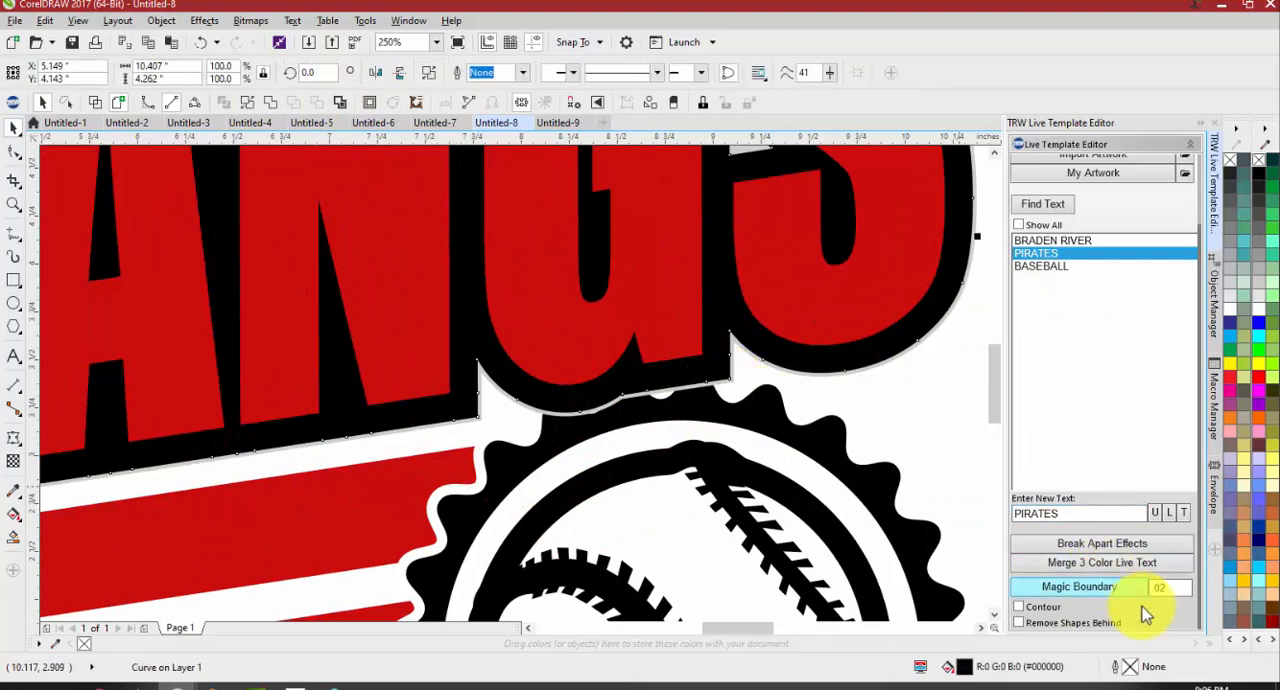
pyautogui.moveTo(1153, 590); pyautogui.dragTo(1194, 589)
pyautogui.write('.06')
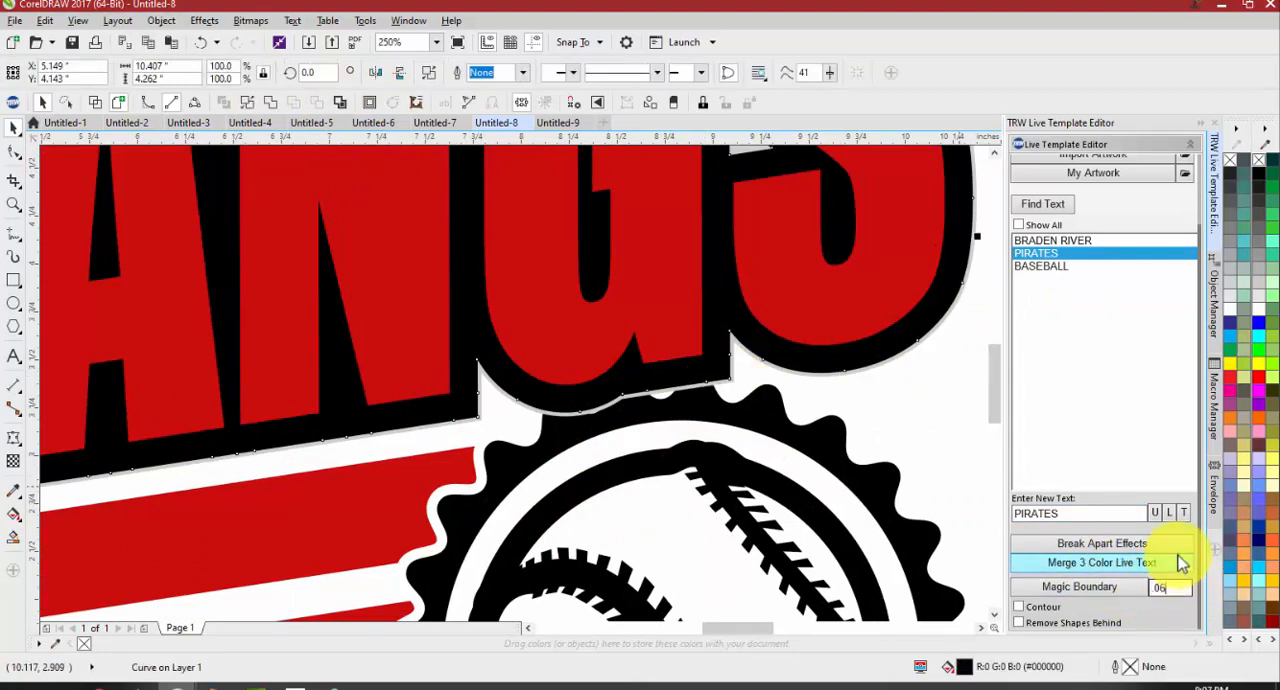
pyautogui.click(1115, 595)
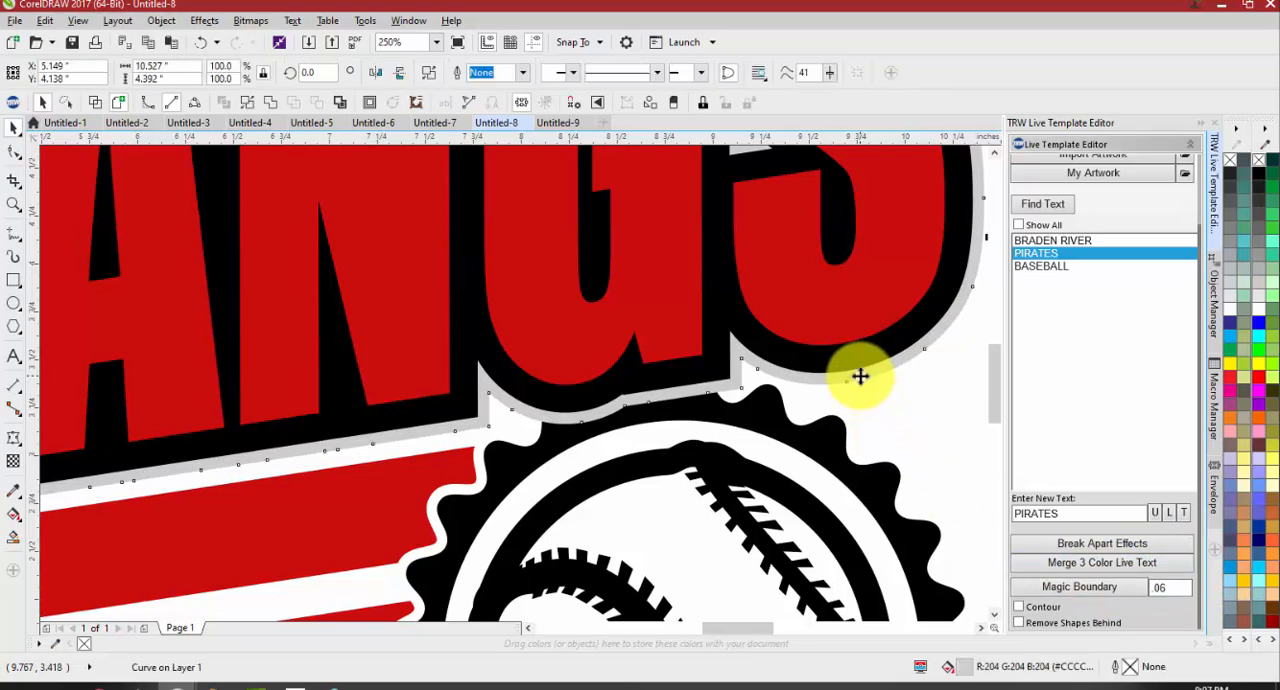
pyautogui.click(1230, 323)
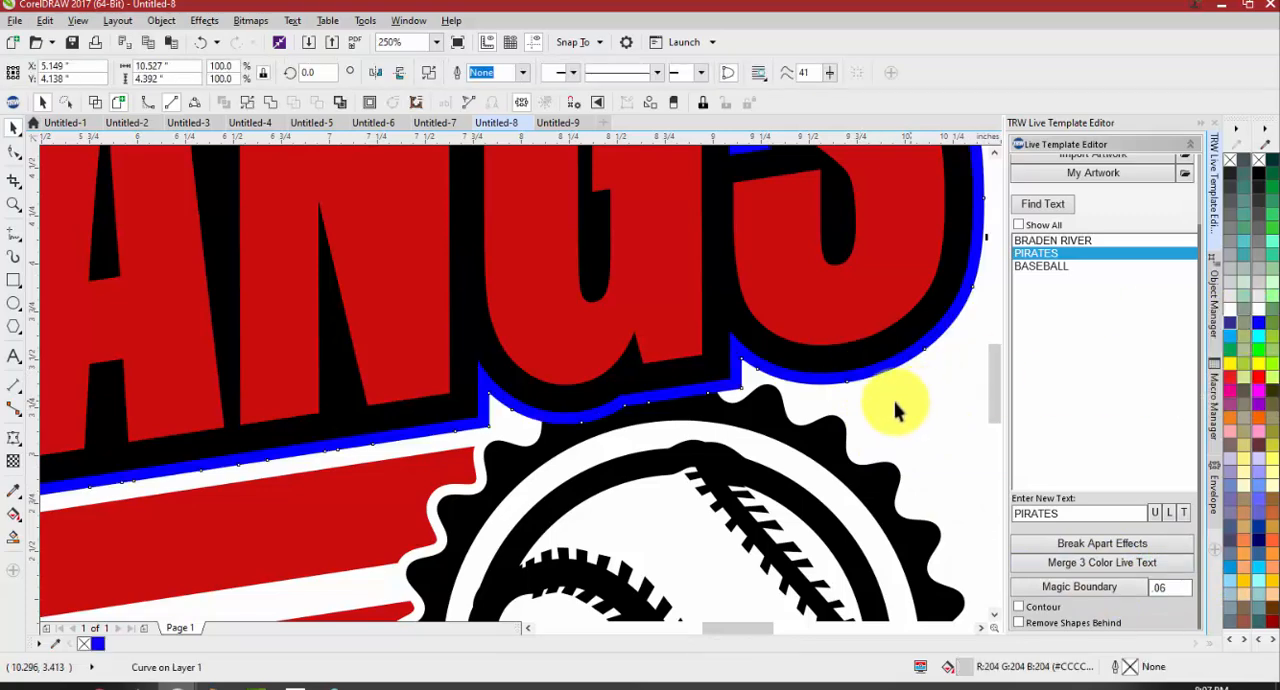
pyautogui.click(843, 390)
pyautogui.scroll(-4, 843, 390)
pyautogui.scroll(3, 823, 271)
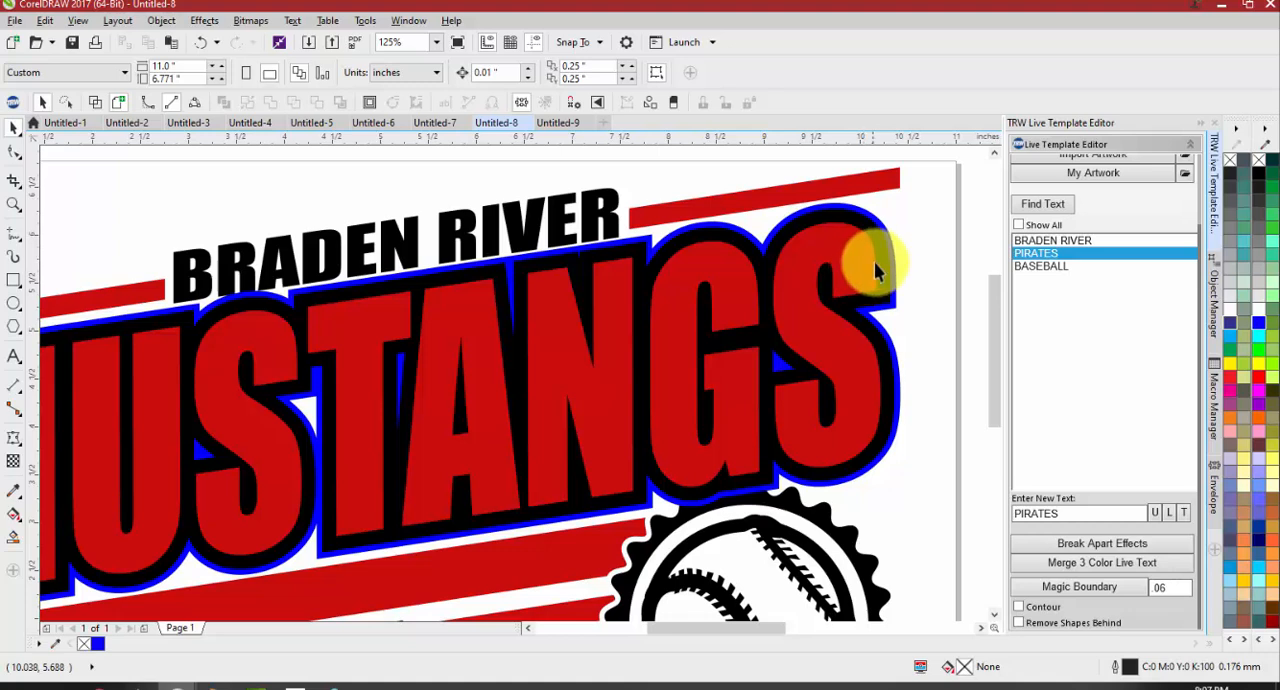
# Delete the blue boundary around the MUSTANGS outline
pyautogui.click(891, 249)
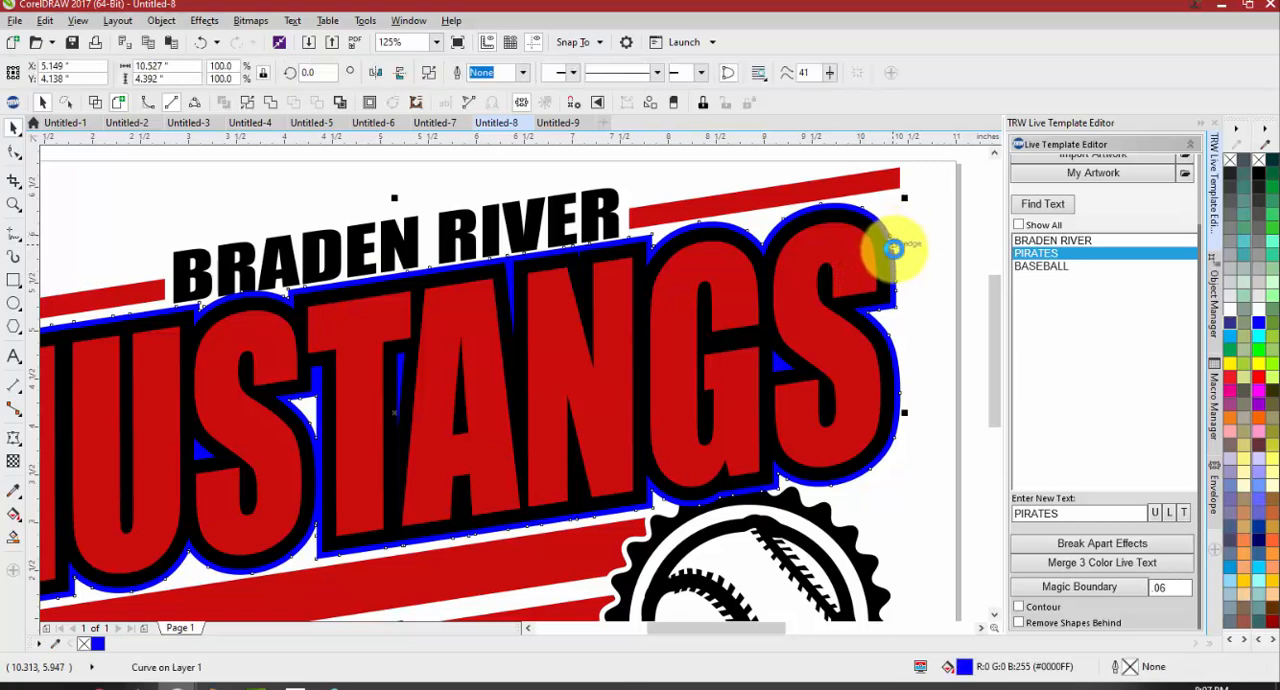
pyautogui.press('Escape')
pyautogui.scroll(-3, 891, 249)
pyautogui.scroll(-3, 860, 285)
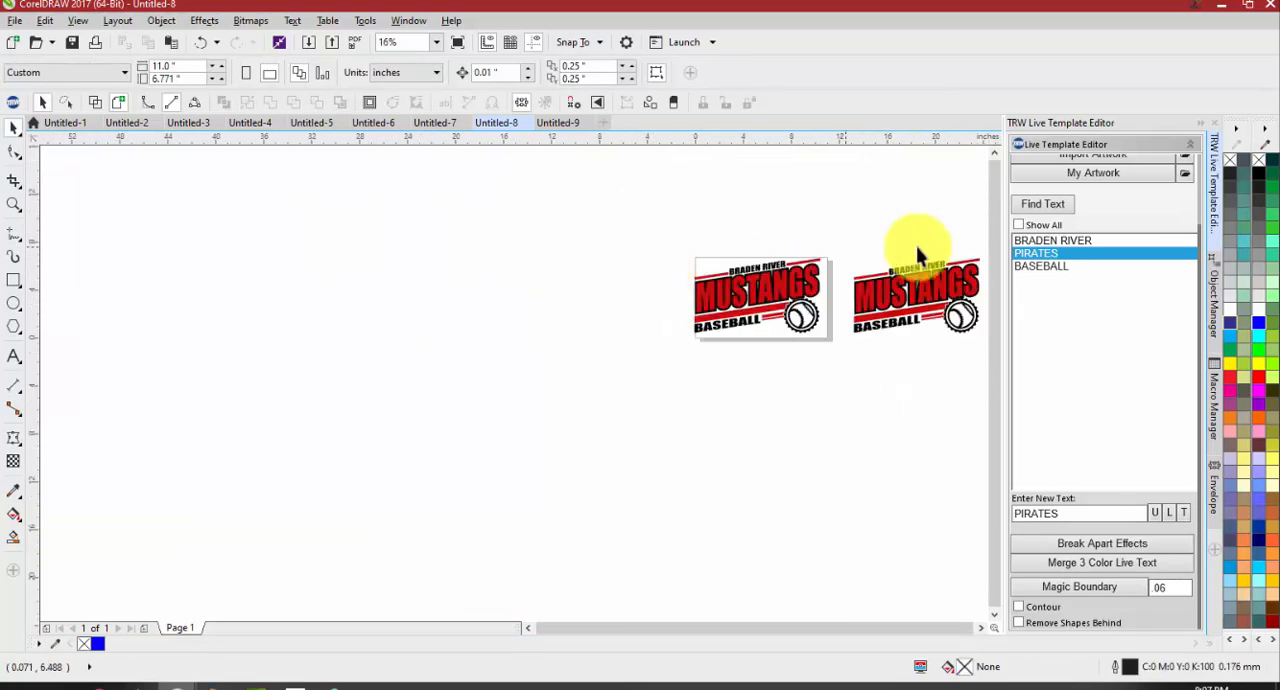
pyautogui.scroll(3, 780, 282)
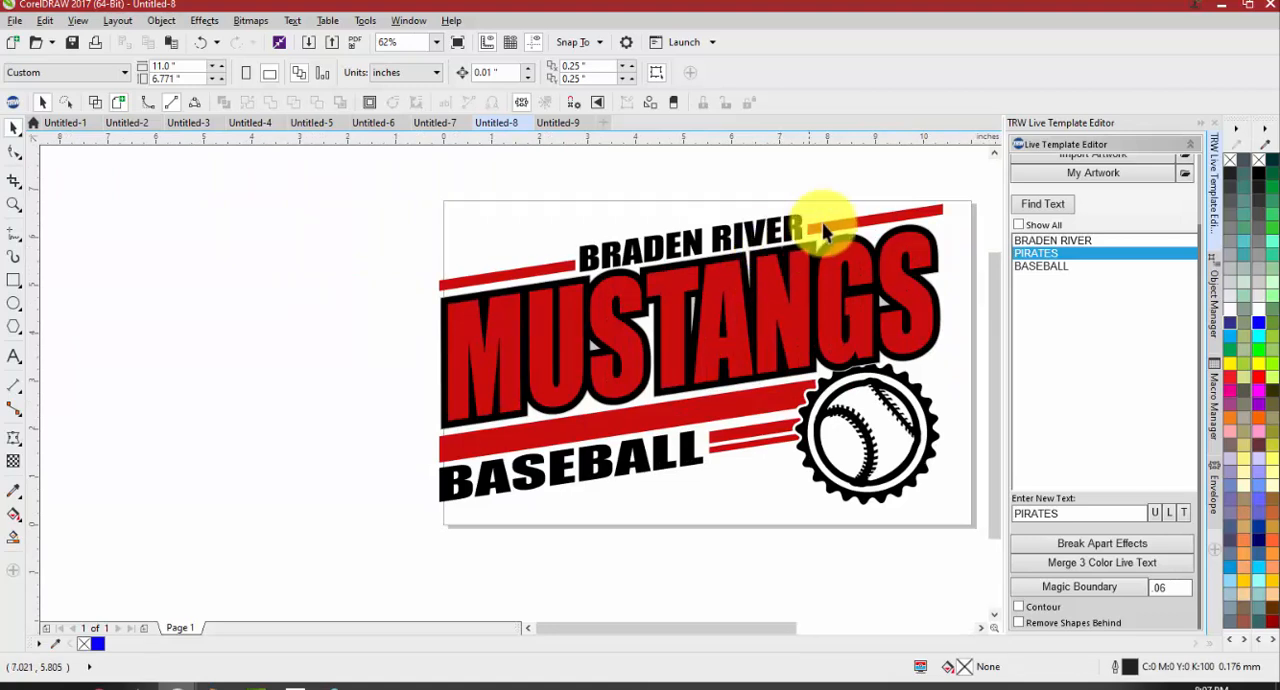
# Try moving the red MUSTANGS text off its black outline, and undo the move
pyautogui.moveTo(821, 224)
pyautogui.mouseDown()
pyautogui.moveTo(823, 195)
pyautogui.moveTo(815, 214)
pyautogui.mouseUp()
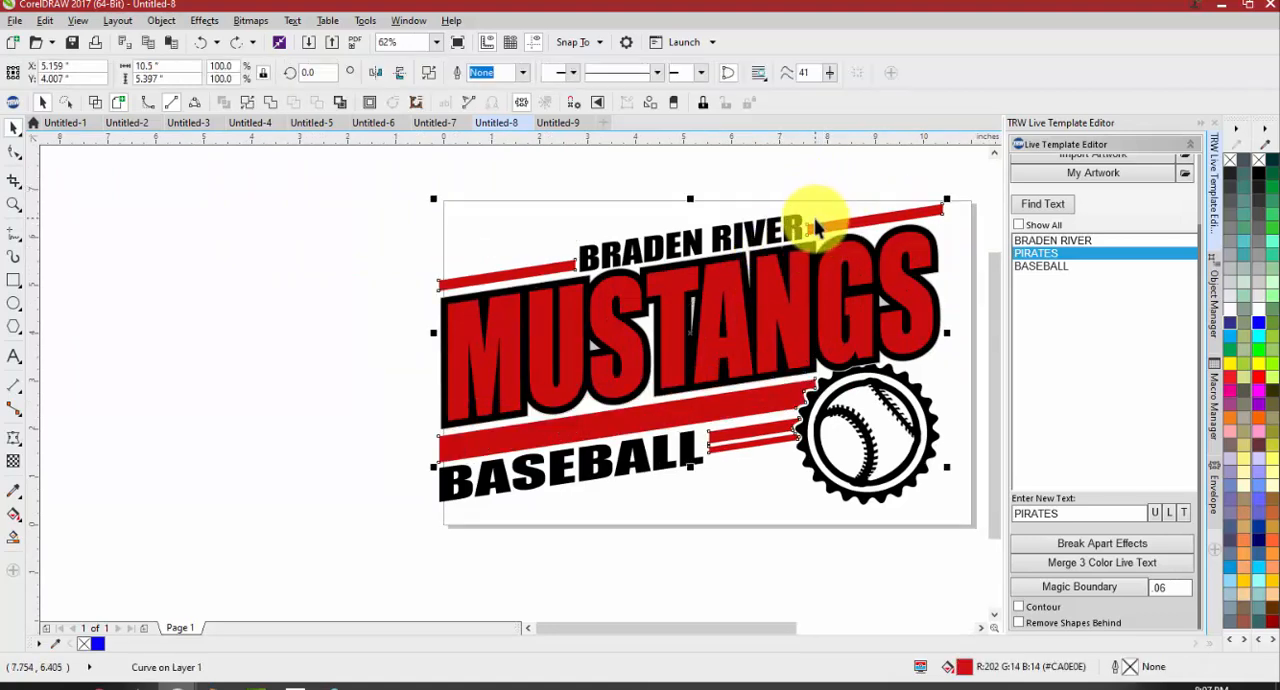
pyautogui.keyDown('shift'); pyautogui.click(772, 286); pyautogui.keyUp('shift')
pyautogui.hotkey('ctrl', 'F7')
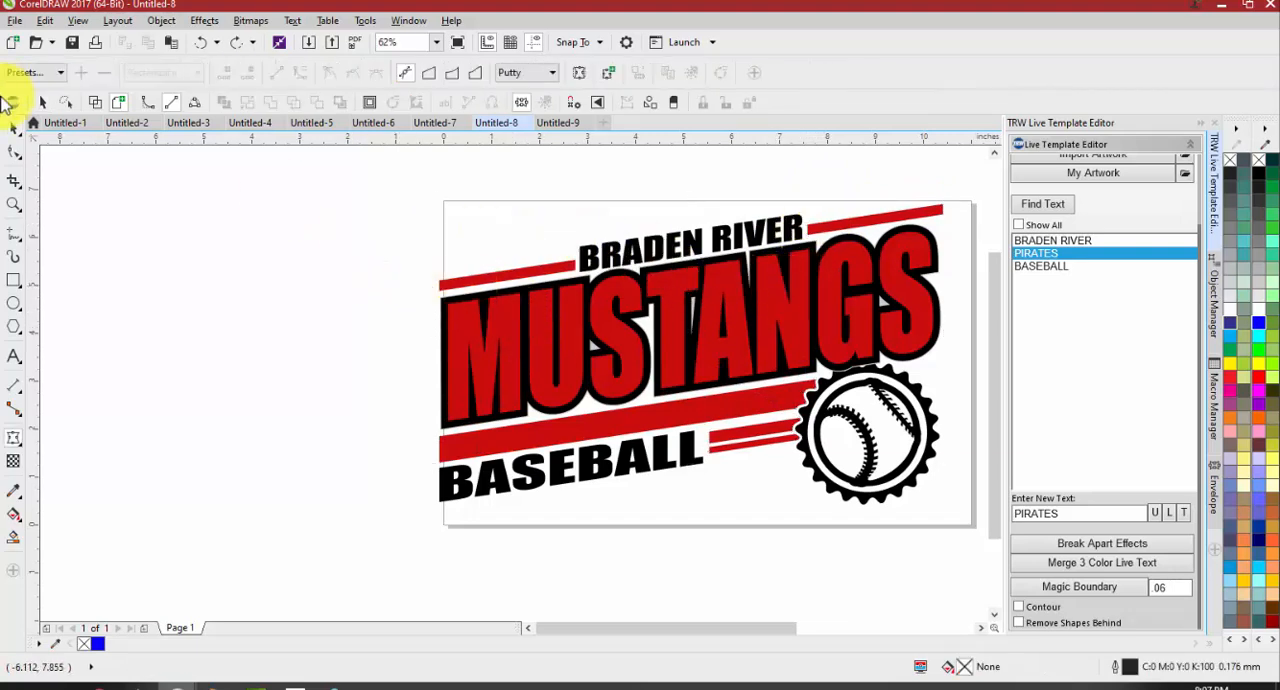
pyautogui.click(14, 129)
pyautogui.moveTo(461, 328); pyautogui.dragTo(394, 308)
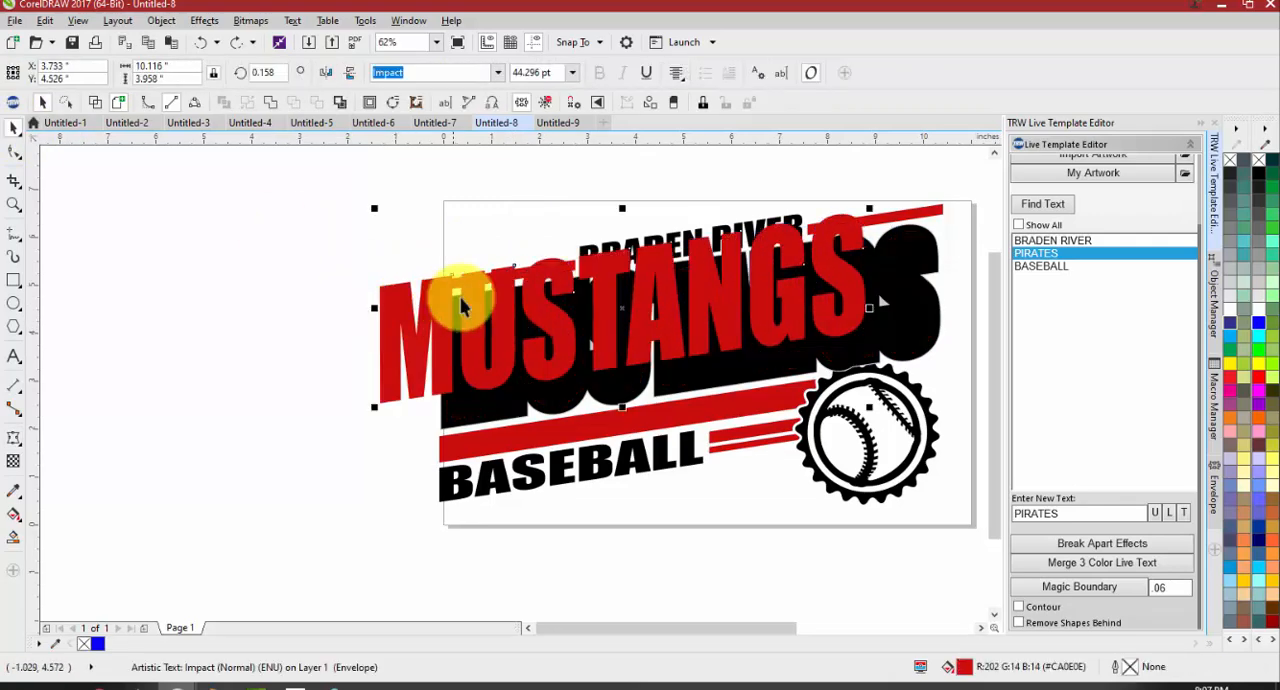
pyautogui.hotkey('ctrl', 'z')
# Weld the red MUSTANGS text and the red stripes into a single curve
pyautogui.keyDown('shift'); pyautogui.click(489, 280); pyautogui.keyUp('shift')
pyautogui.moveTo(506, 273); pyautogui.dragTo(192, 277)
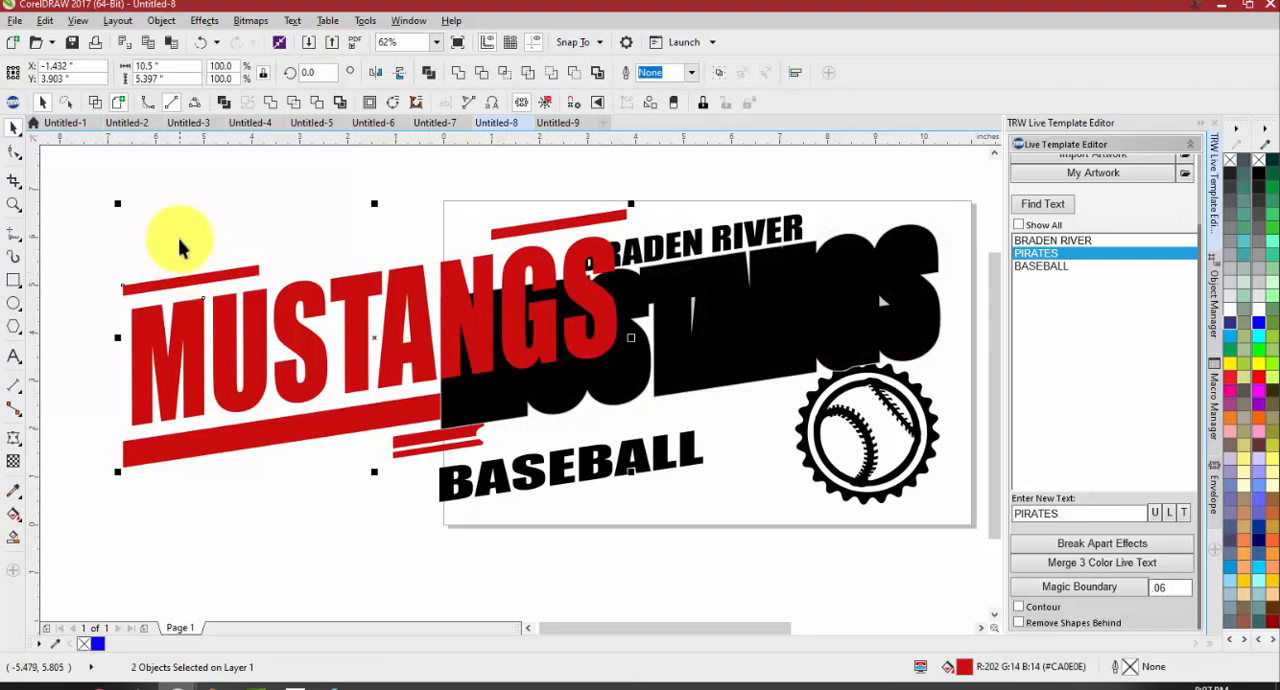
pyautogui.hotkey('ctrl', 'z')
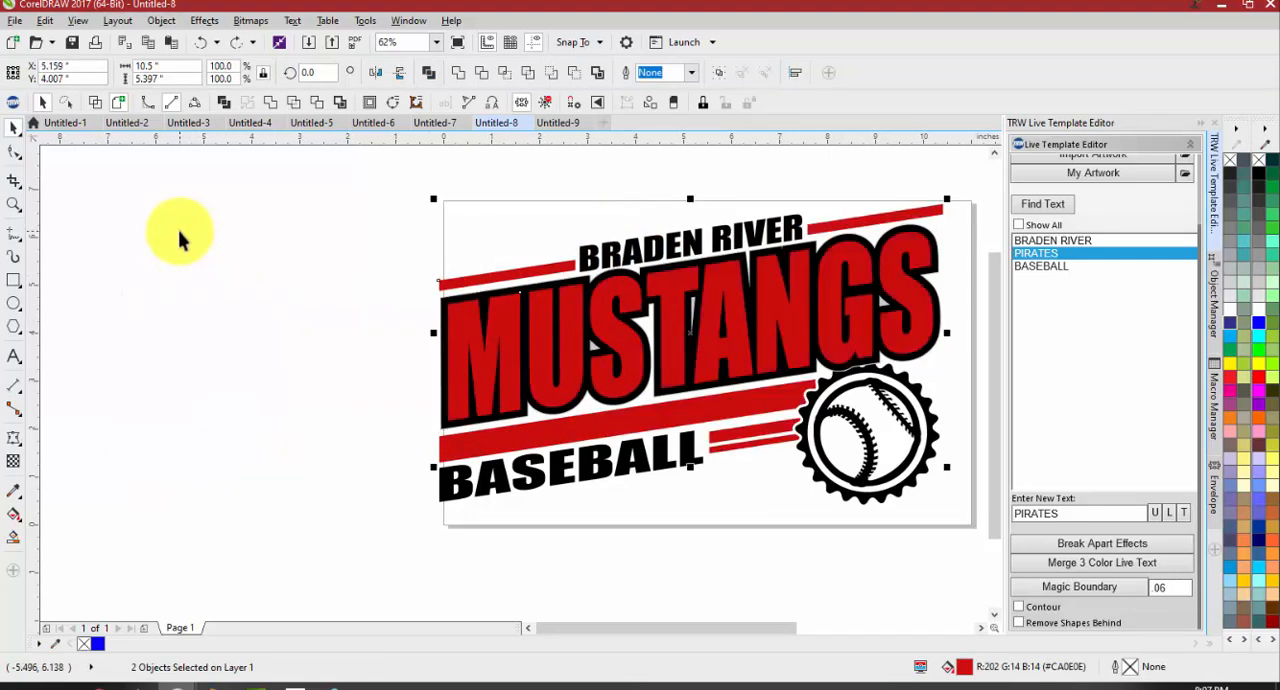
pyautogui.click(461, 77)
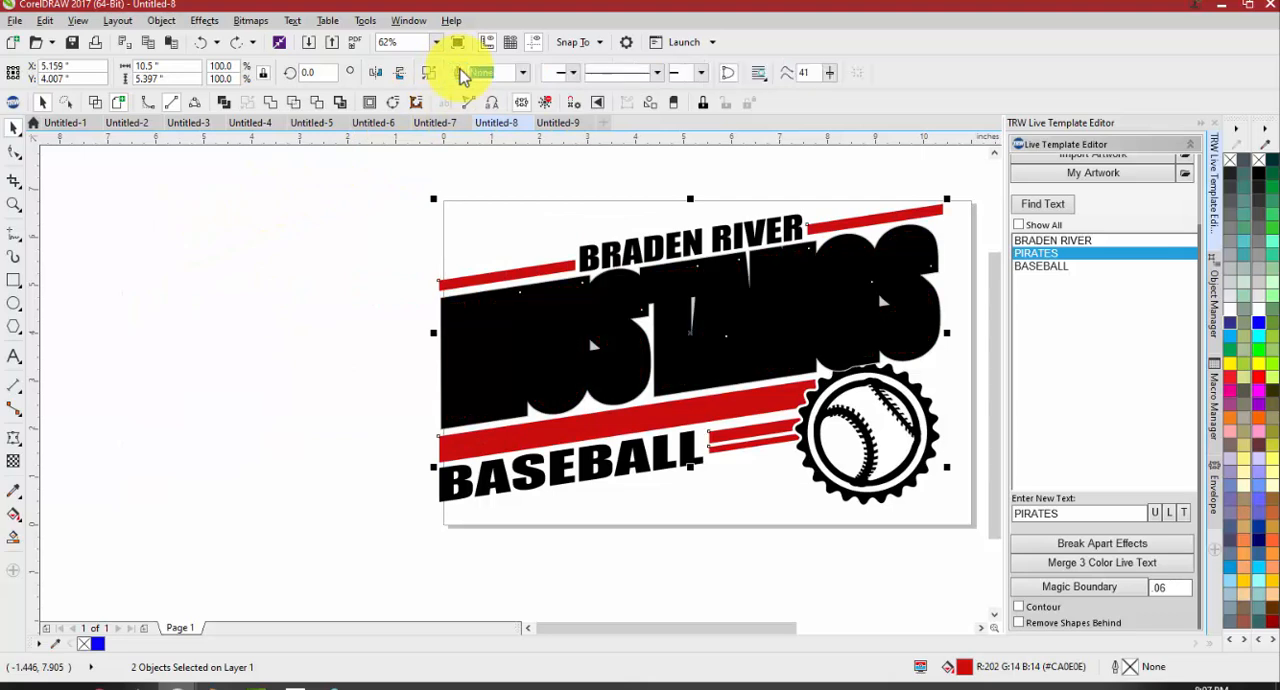
pyautogui.click(439, 196)
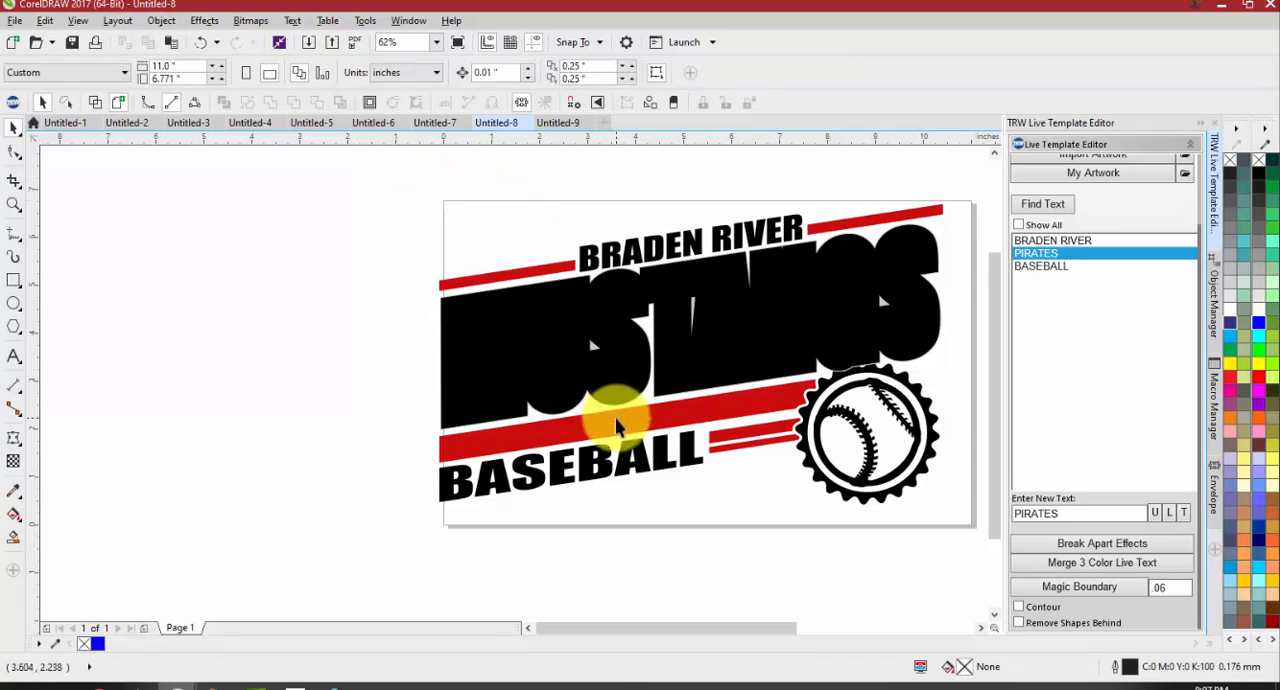
# Delete the thin gray boundary behind the black MUSTANGS outline
pyautogui.moveTo(571, 343); pyautogui.dragTo(497, 327)
pyautogui.hotkey('ctrl', 'z')
pyautogui.click(958, 286)
pyautogui.scroll(2, 958, 286)
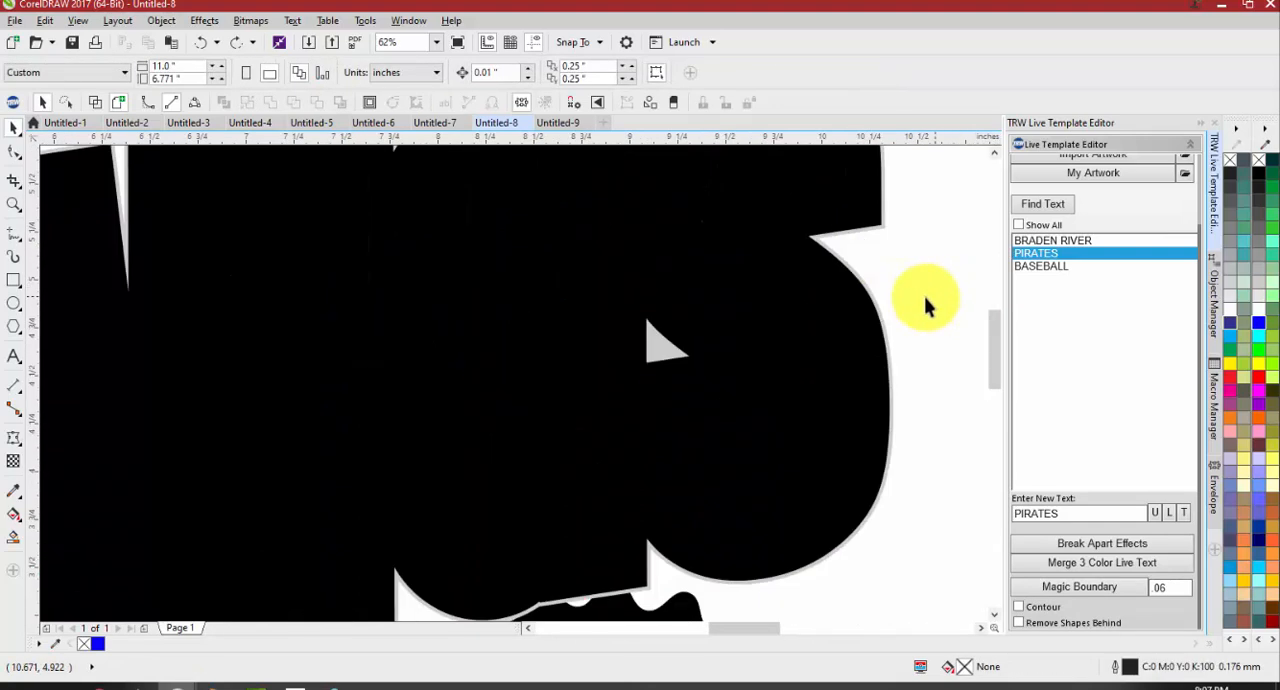
pyautogui.click(861, 276)
pyautogui.press('Delete')
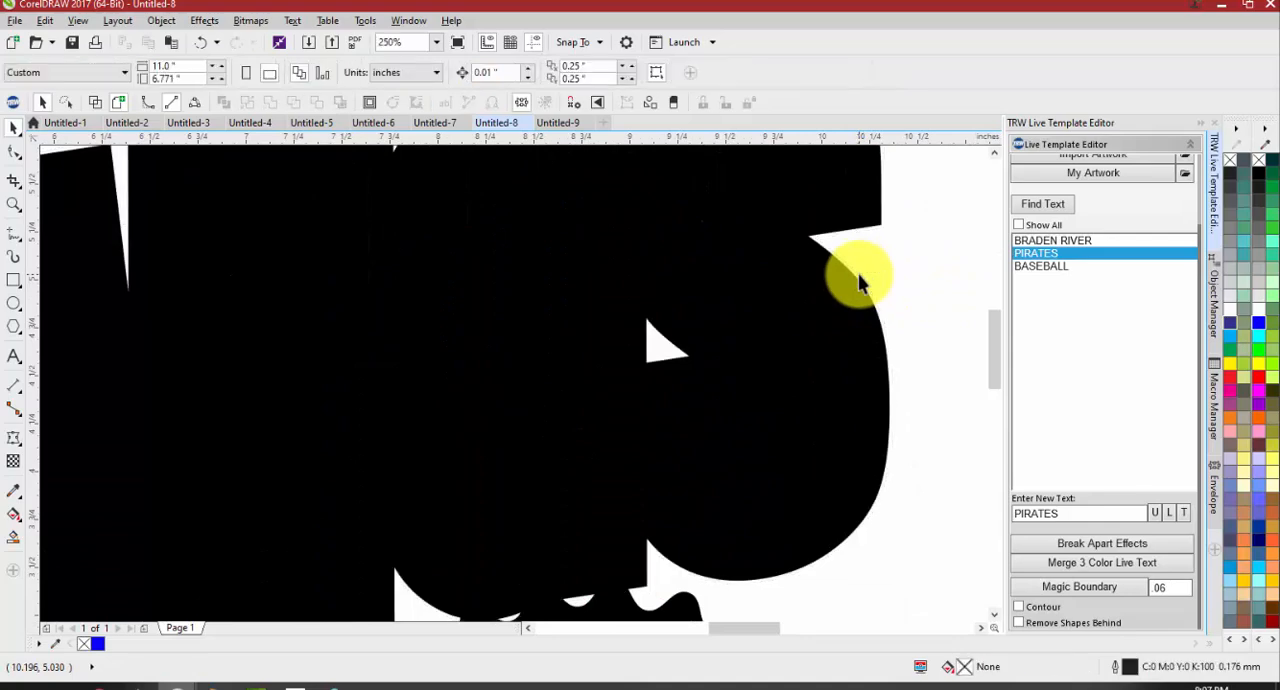
# Try moving the black MUSTANGS outline off the welded red artwork, and undo the move
pyautogui.scroll(-4, 860, 325)
pyautogui.scroll(3, 860, 370)
pyautogui.moveTo(846, 320); pyautogui.dragTo(434, 357)
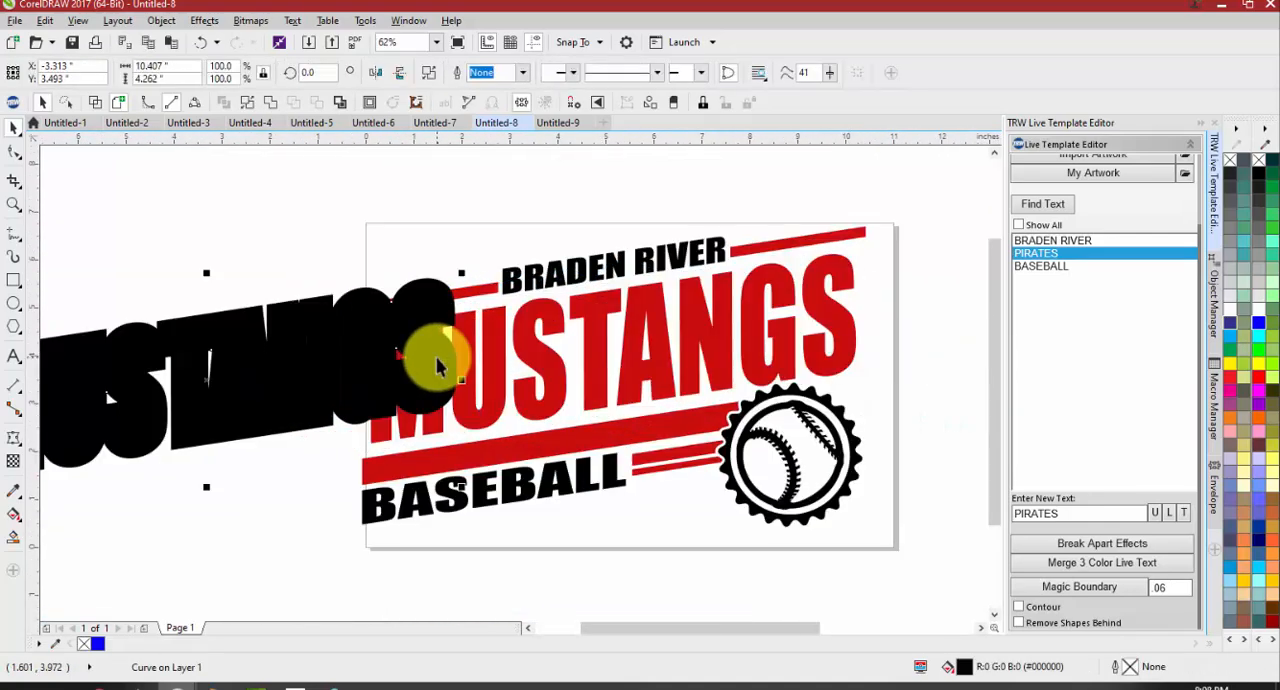
pyautogui.hotkey('ctrl', 'z')
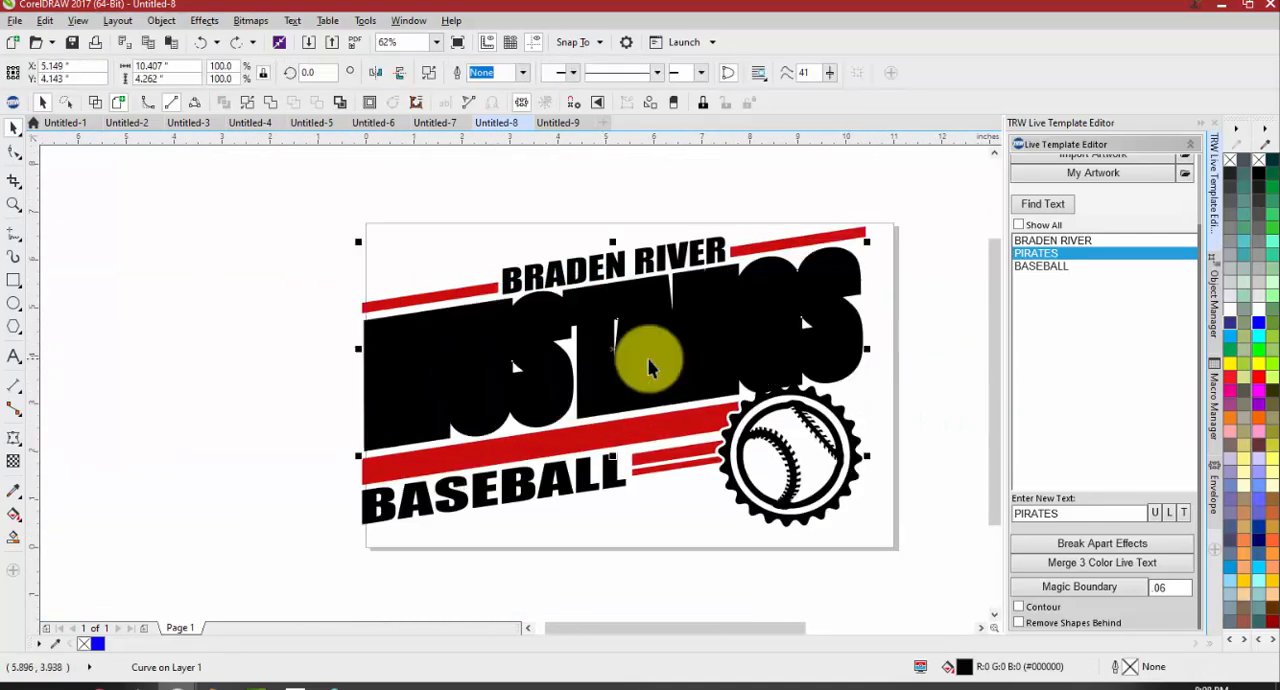
# Send the black MUSTANGS outline behind the welded red artwork with the TRW Design Wizard's Selection to Back
pyautogui.click(677, 423)
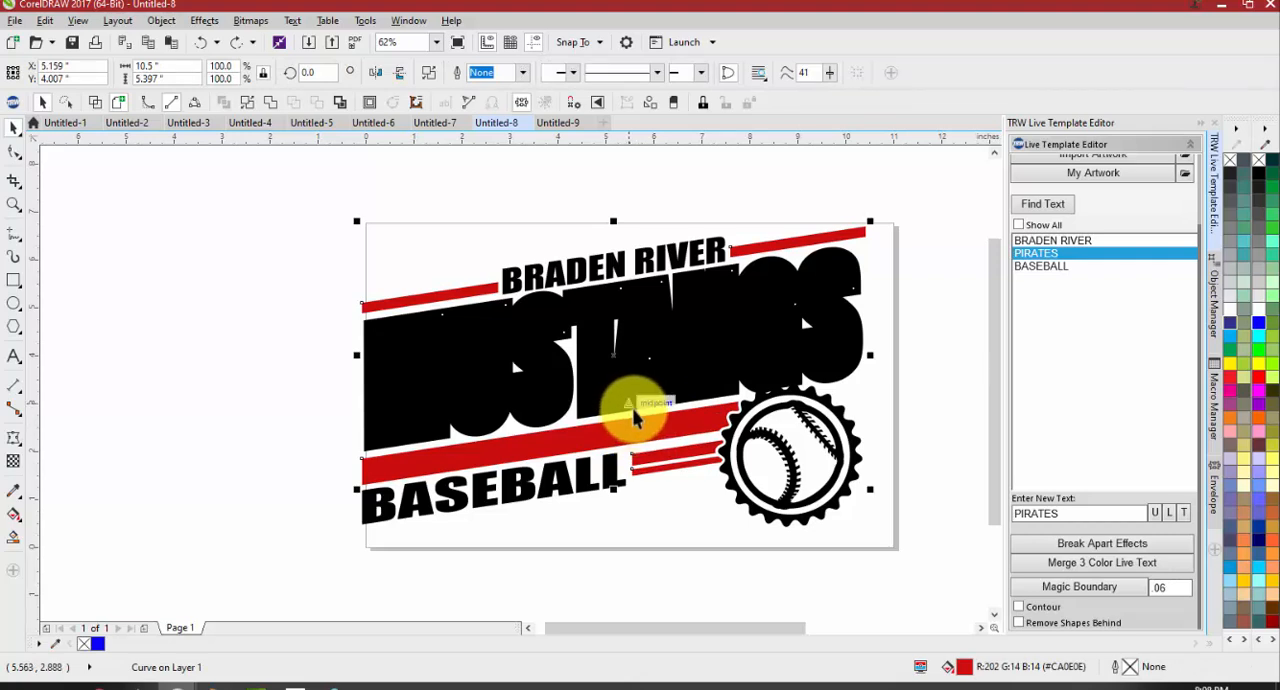
pyautogui.click(835, 330)
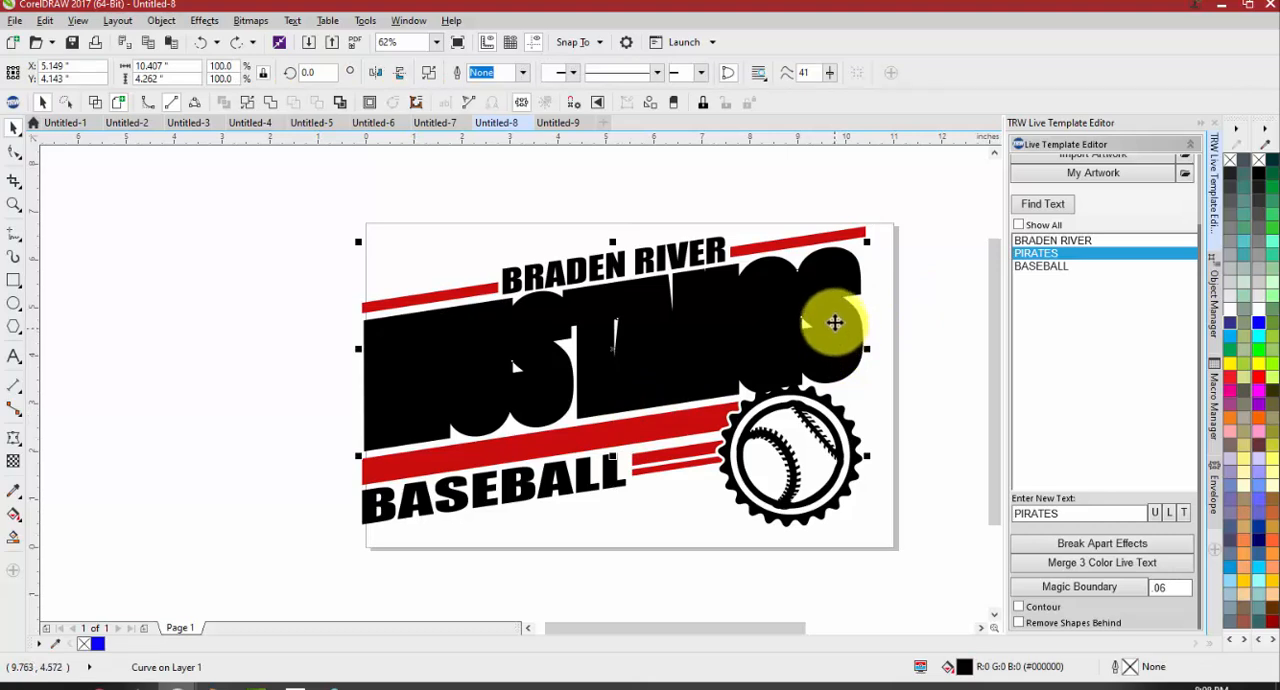
pyautogui.moveTo(835, 322); pyautogui.dragTo(18, 107)
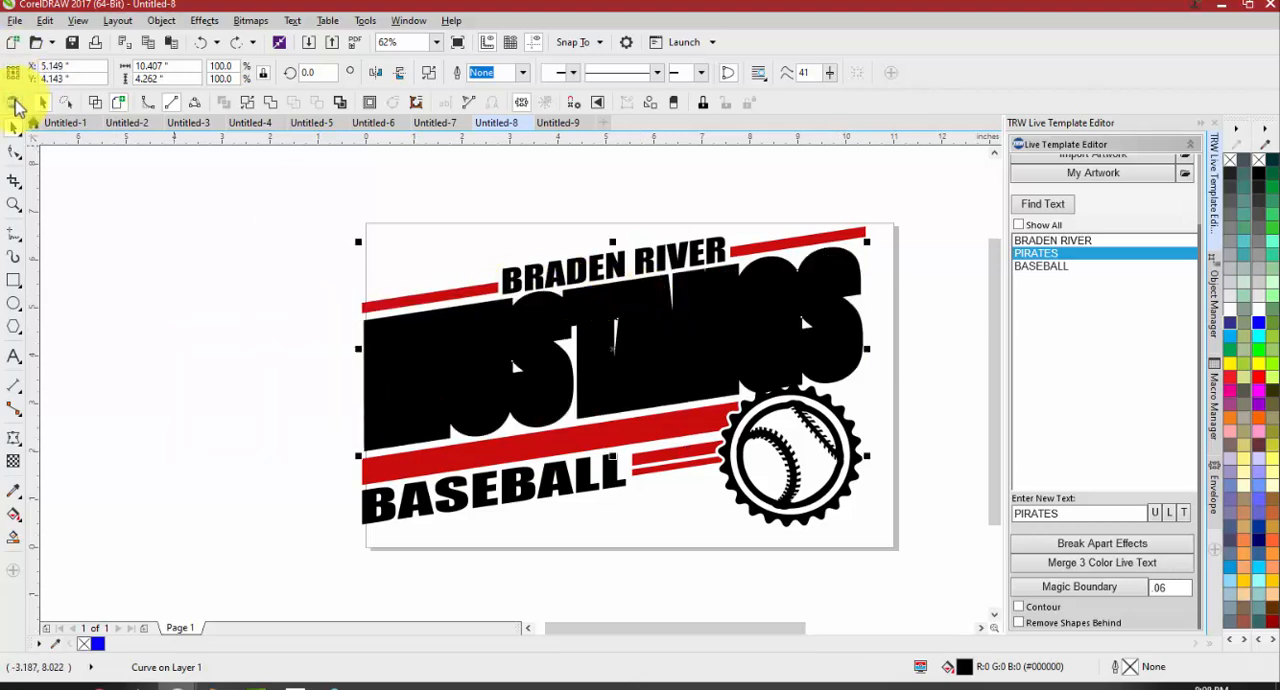
pyautogui.click(15, 104)
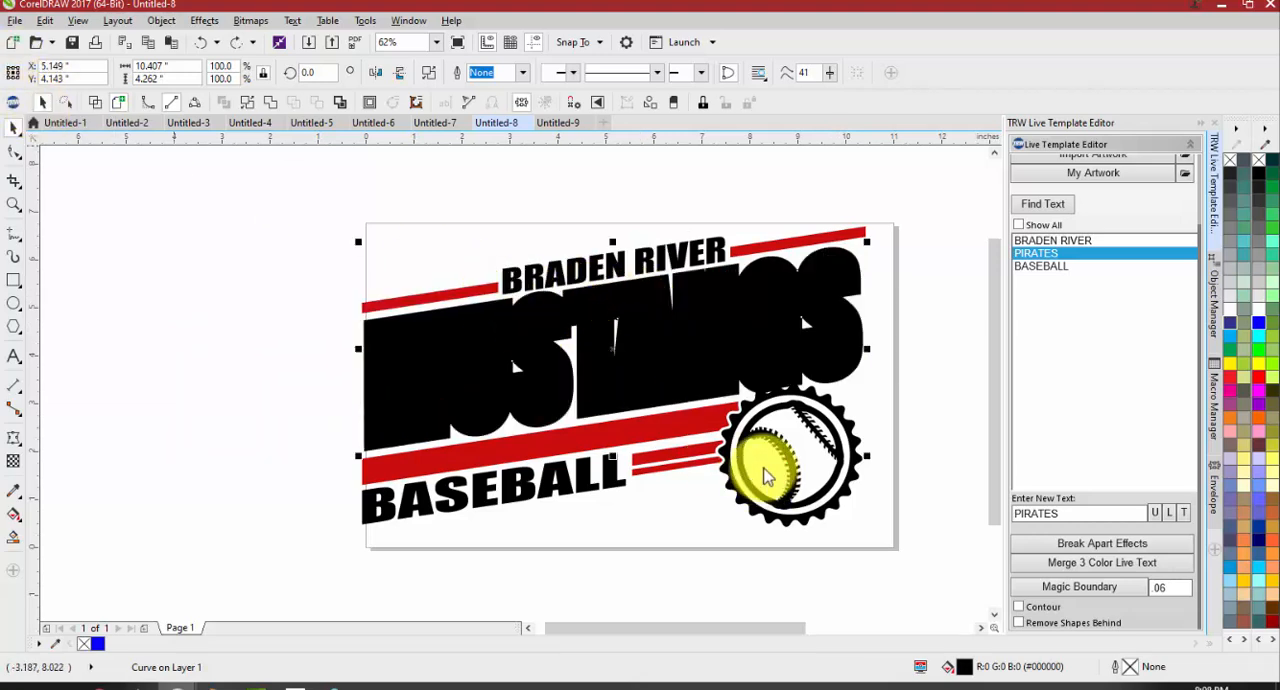
pyautogui.moveTo(443, 130); pyautogui.dragTo(855, 4)
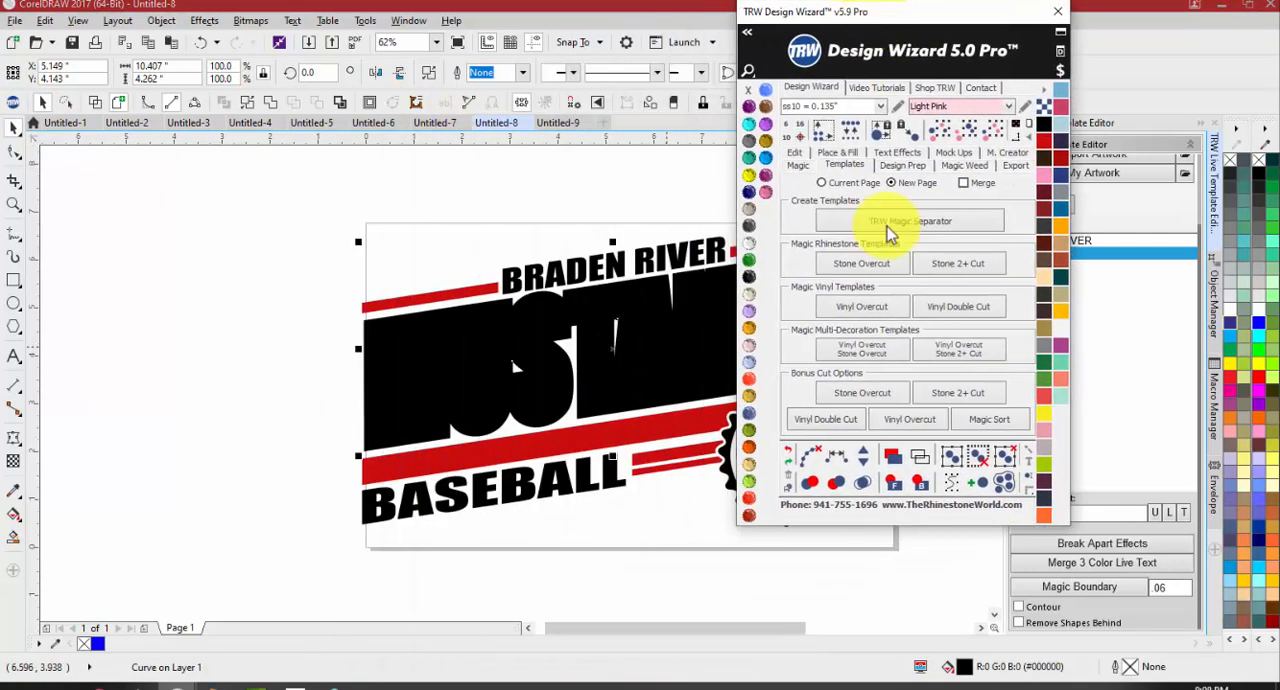
pyautogui.click(921, 487)
pyautogui.click(286, 376)
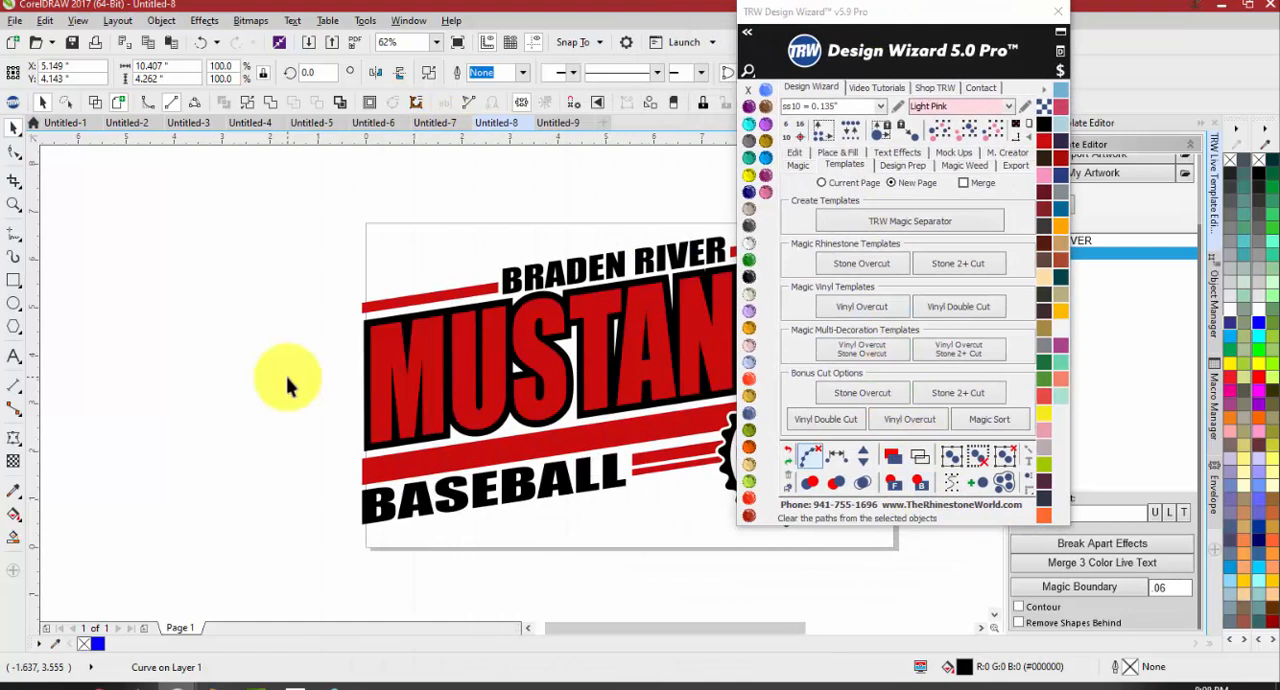
# Try moving part of the restacked MUSTANGS lettering, and undo the move
pyautogui.scroll(-1, 200, 344)
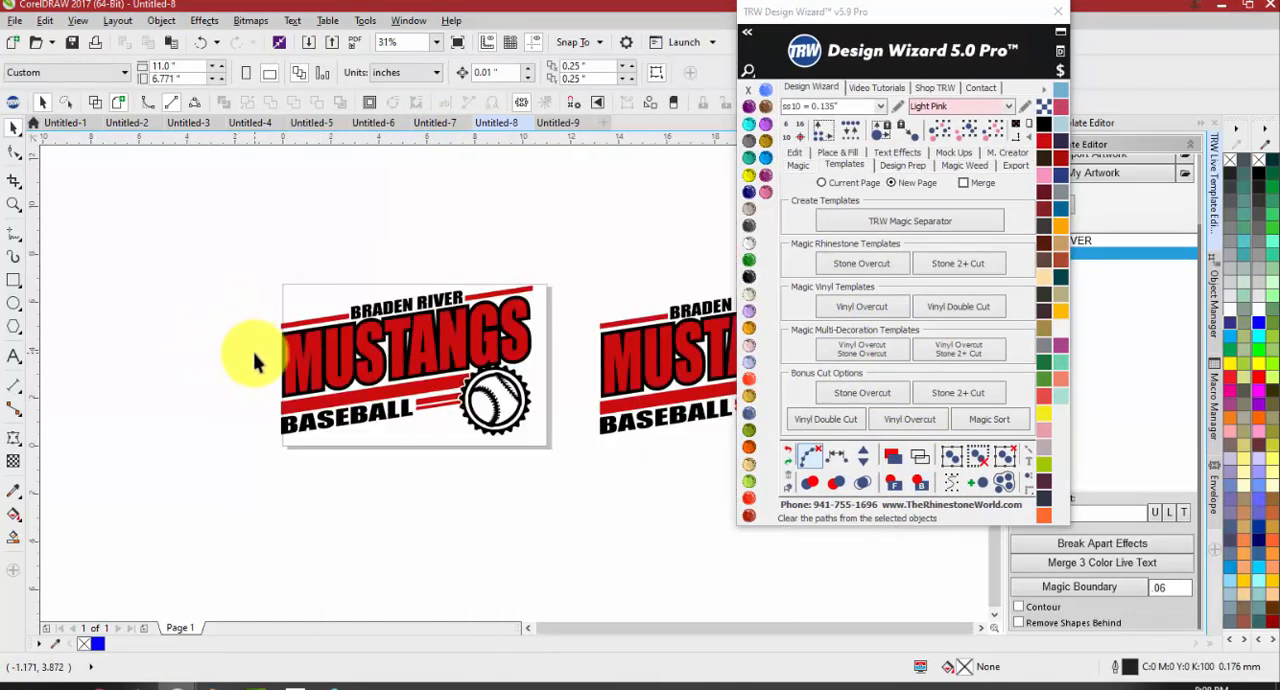
pyautogui.scroll(1, 257, 357)
pyautogui.scroll(-1, 220, 349)
pyautogui.scroll(1, 355, 343)
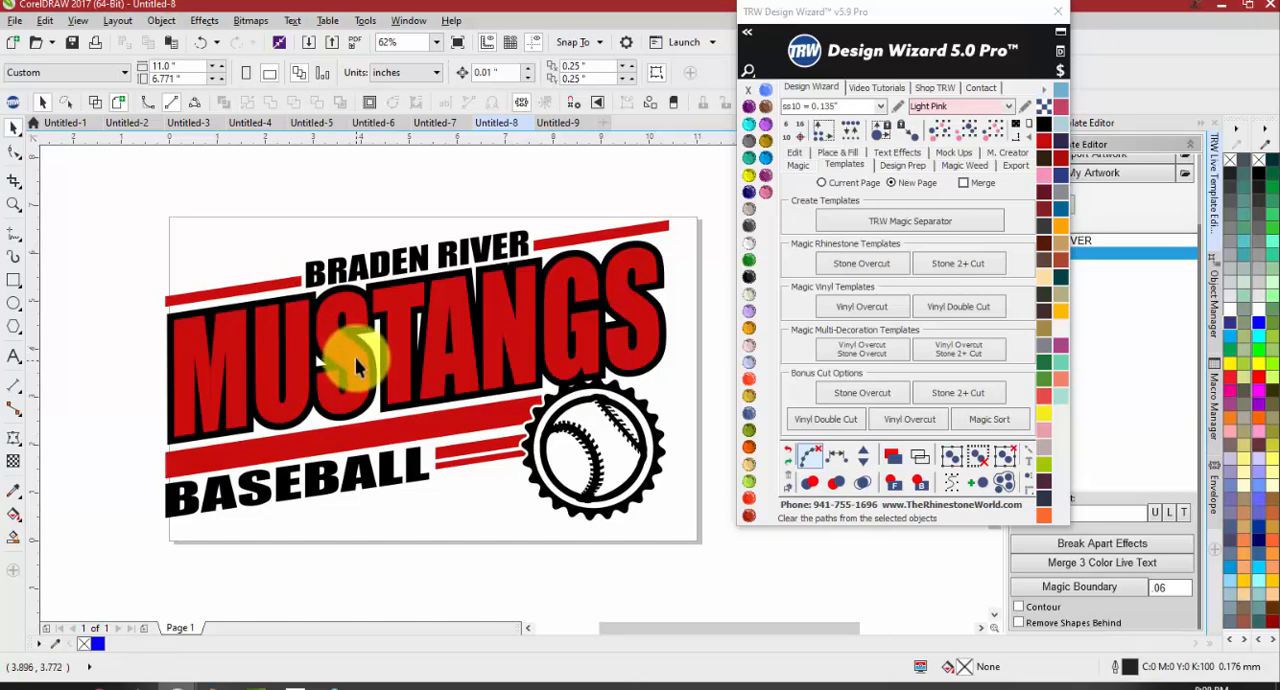
pyautogui.scroll(-1, 570, 390)
pyautogui.scroll(1, 567, 345)
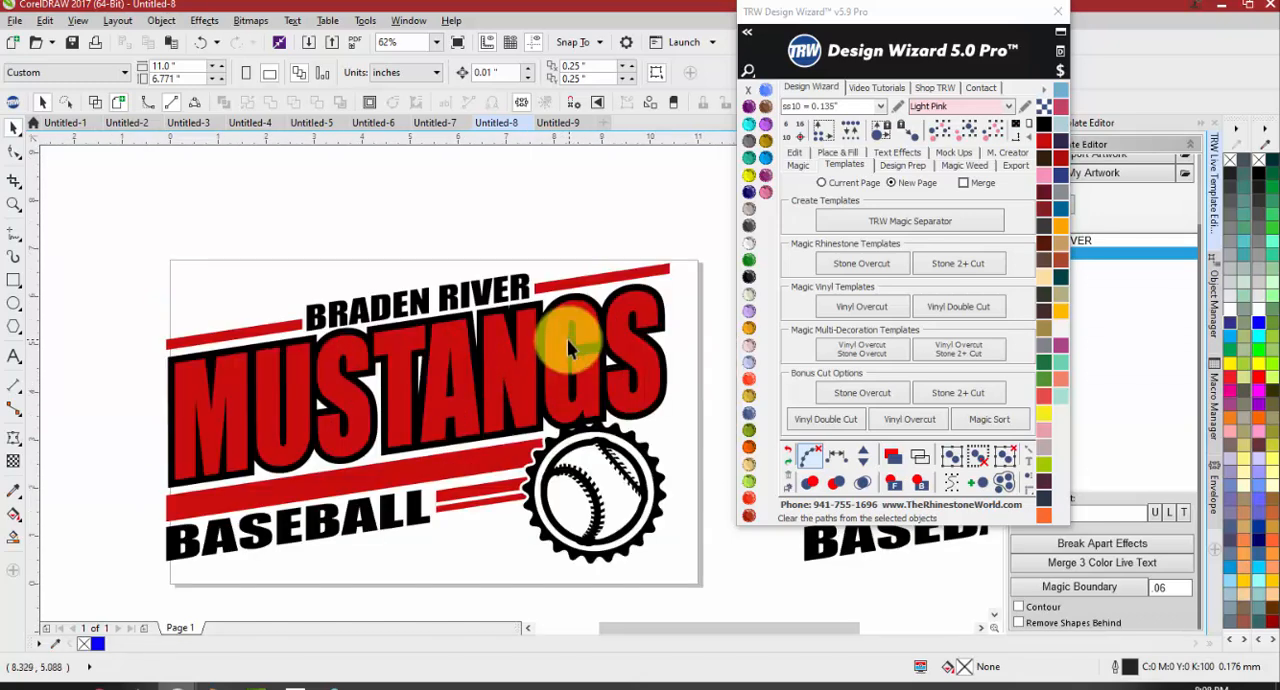
pyautogui.click(563, 341)
pyautogui.moveTo(549, 337); pyautogui.dragTo(453, 341)
pyautogui.hotkey('ctrl', 'z')
# Try welding all the black objects in both design copies and sending them behind the red artwork, and undo it
pyautogui.click(434, 297)
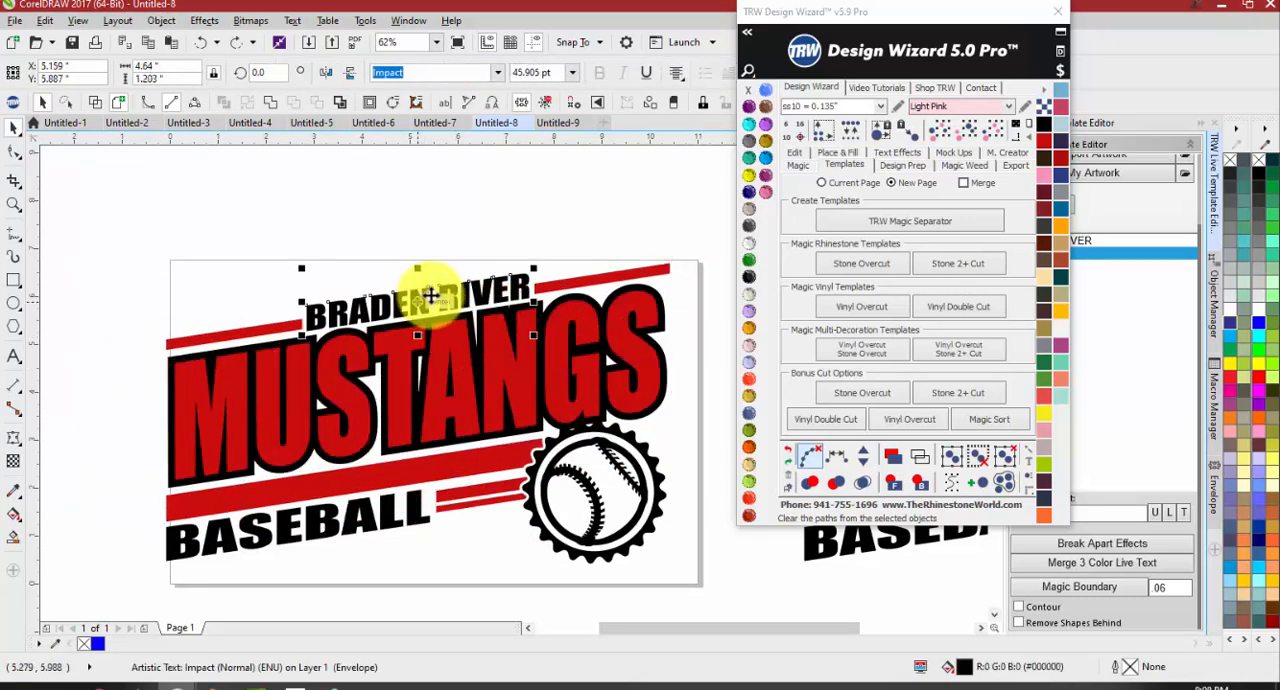
pyautogui.click(973, 131)
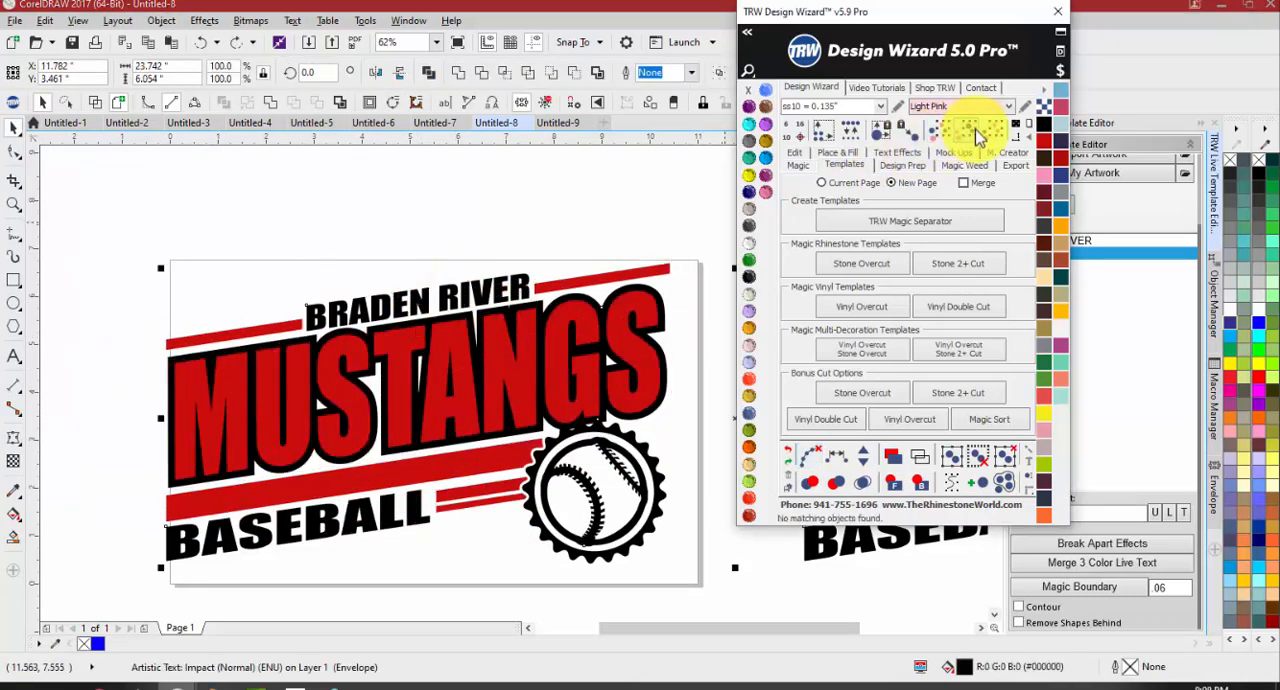
pyautogui.click(457, 74)
pyautogui.moveTo(463, 282); pyautogui.dragTo(473, 259)
pyautogui.hotkey('ctrl', 'z')
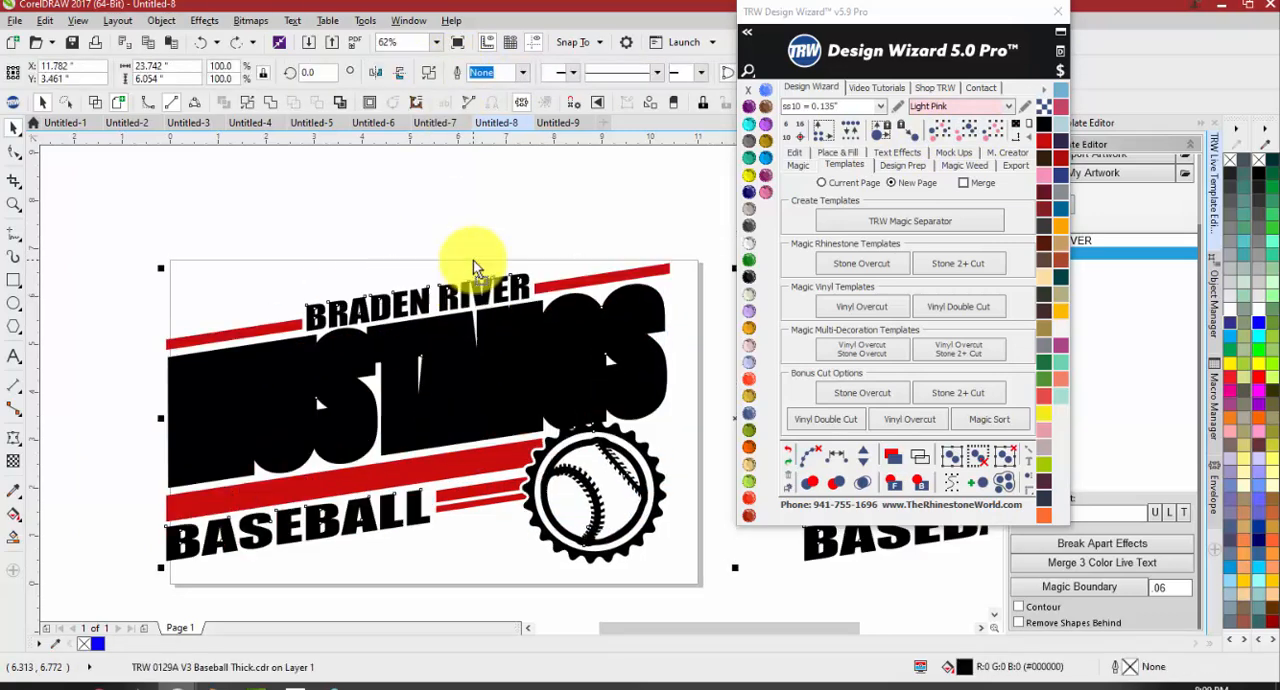
pyautogui.click(921, 486)
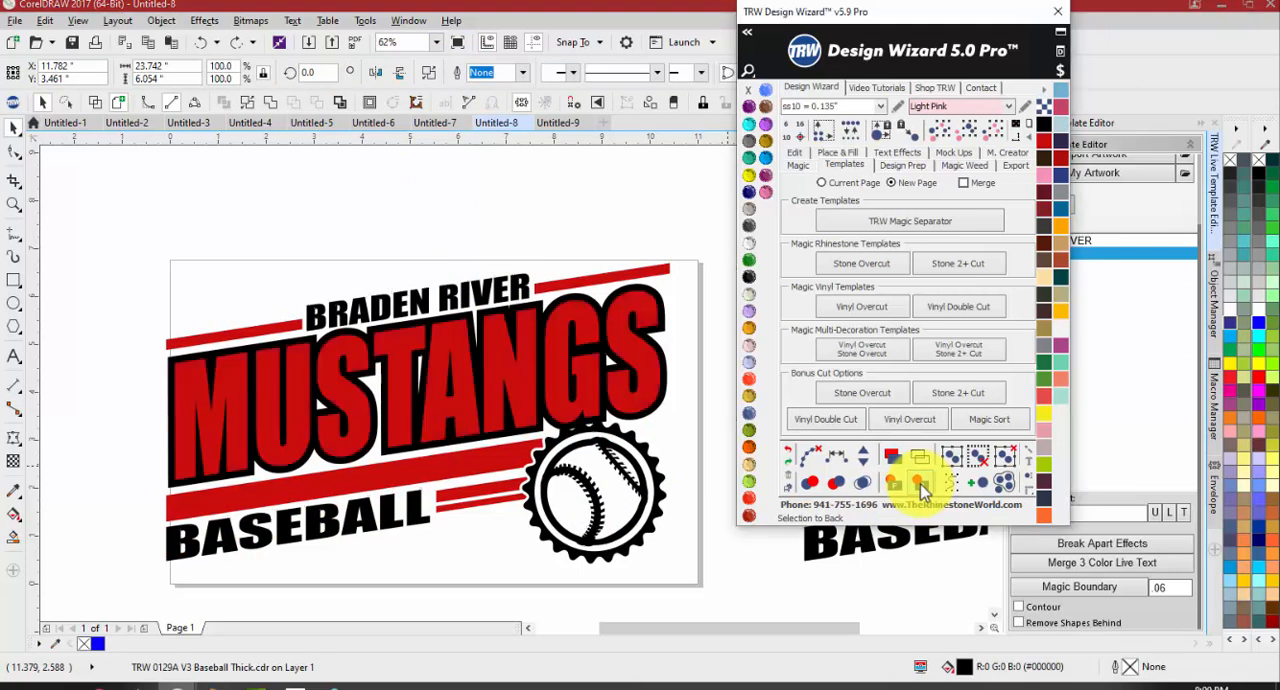
pyautogui.click(694, 420)
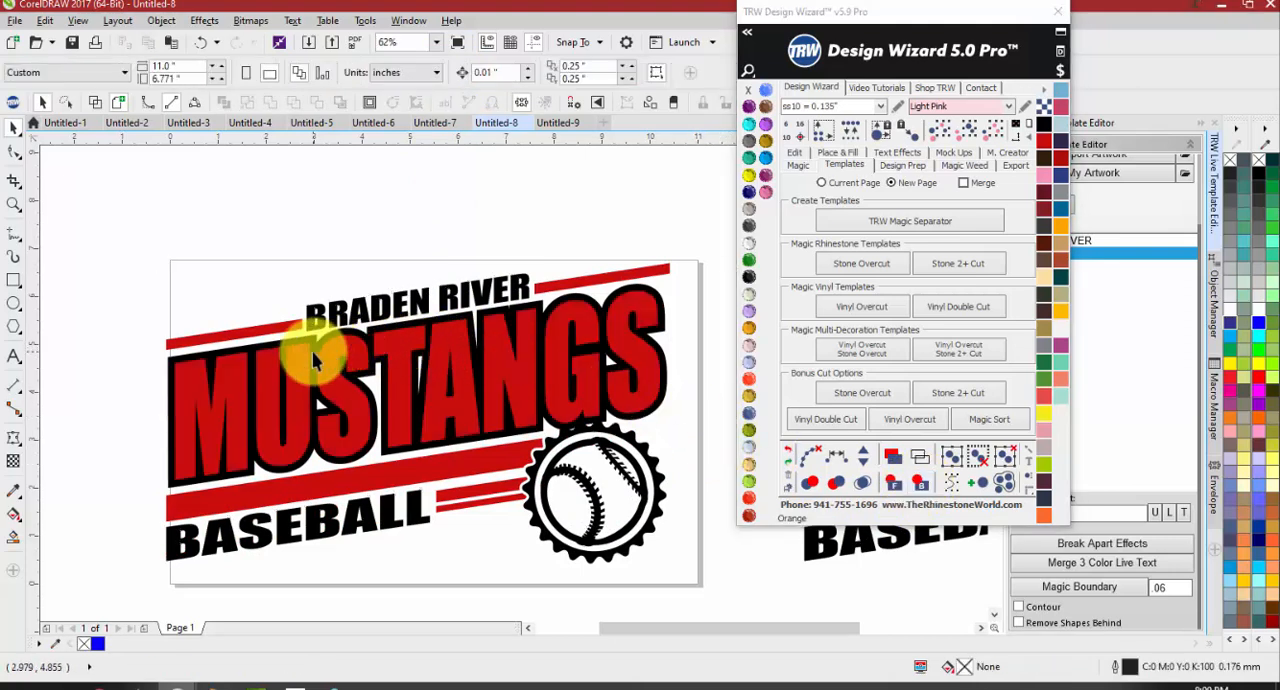
pyautogui.scroll(-2, 315, 360)
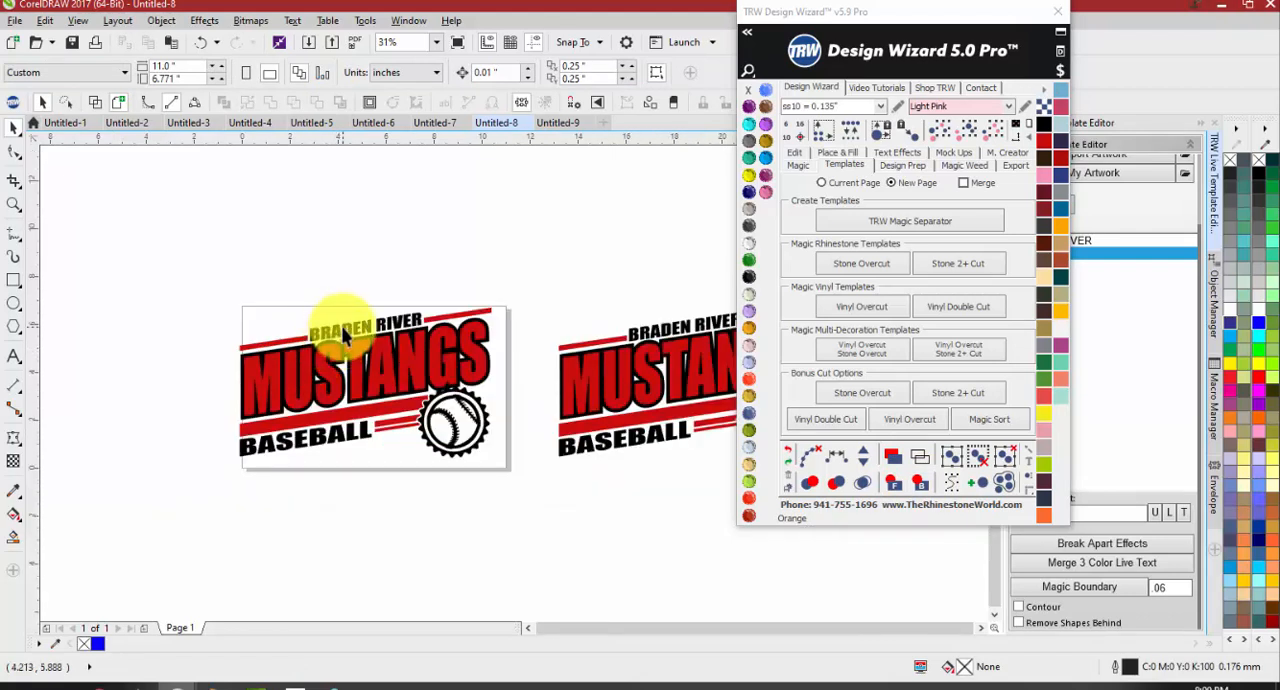
pyautogui.hotkey('ctrl', 'z')
pyautogui.hotkey('ctrl', 'z')
pyautogui.hotkey('ctrl', 'z')
pyautogui.hotkey('ctrl', 'z')
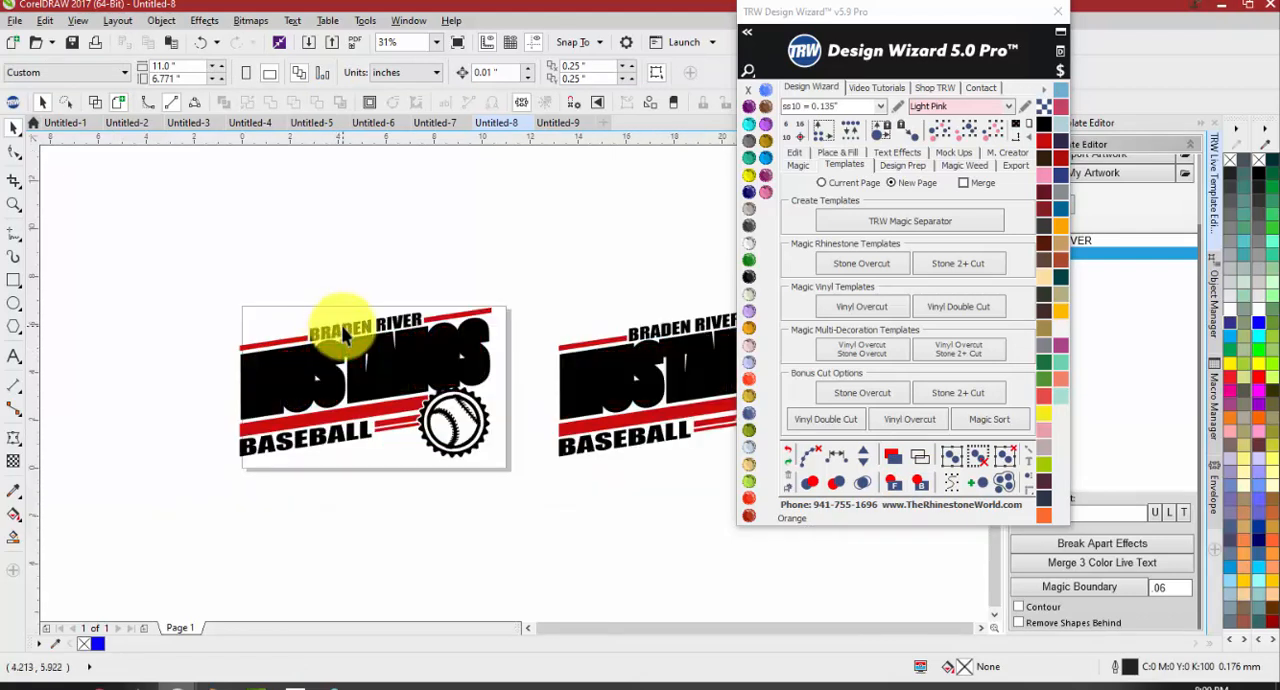
# Copy the complete BRADEN RIVER MUSTANGS BASEBALL artwork that sits on the page
pyautogui.moveTo(528, 276); pyautogui.dragTo(170, 477)
pyautogui.hotkey('ctrl', 'c')
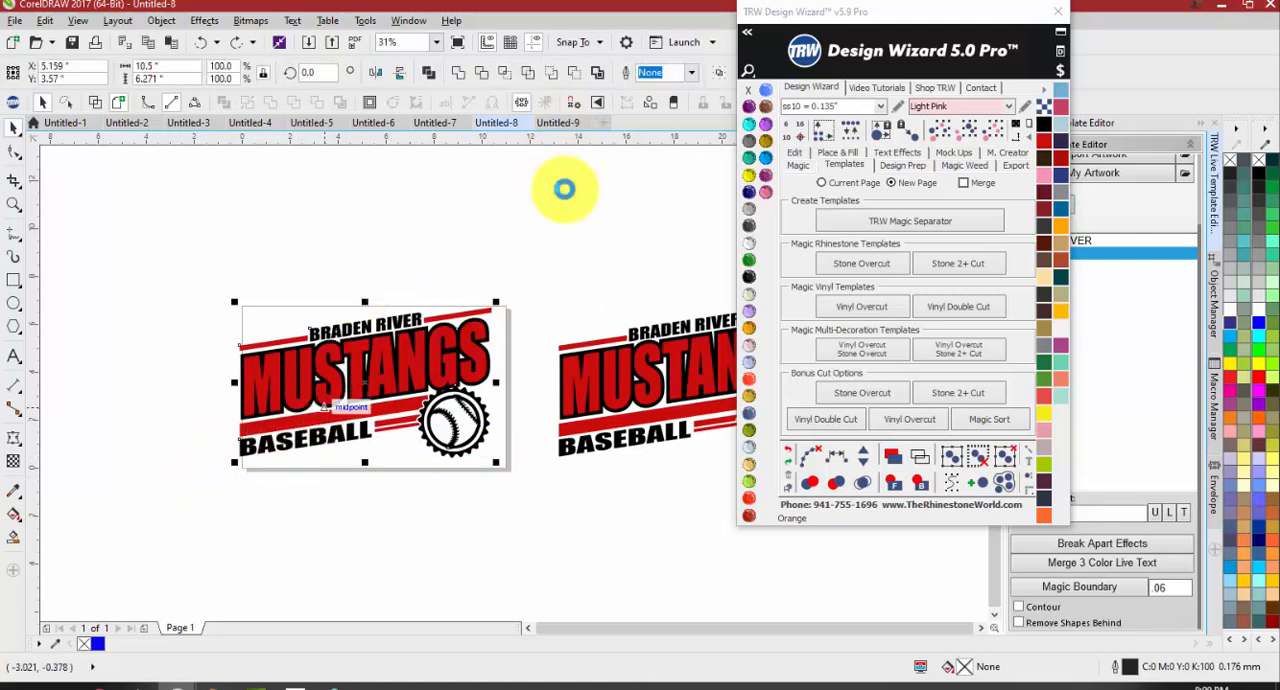
# Try moving the red MUSTANGS lettering upward in the second copy beside the page
pyautogui.moveTo(571, 386); pyautogui.dragTo(565, 343)
pyautogui.moveTo(581, 425); pyautogui.dragTo(573, 464)
pyautogui.hotkey('ctrl', 'z')
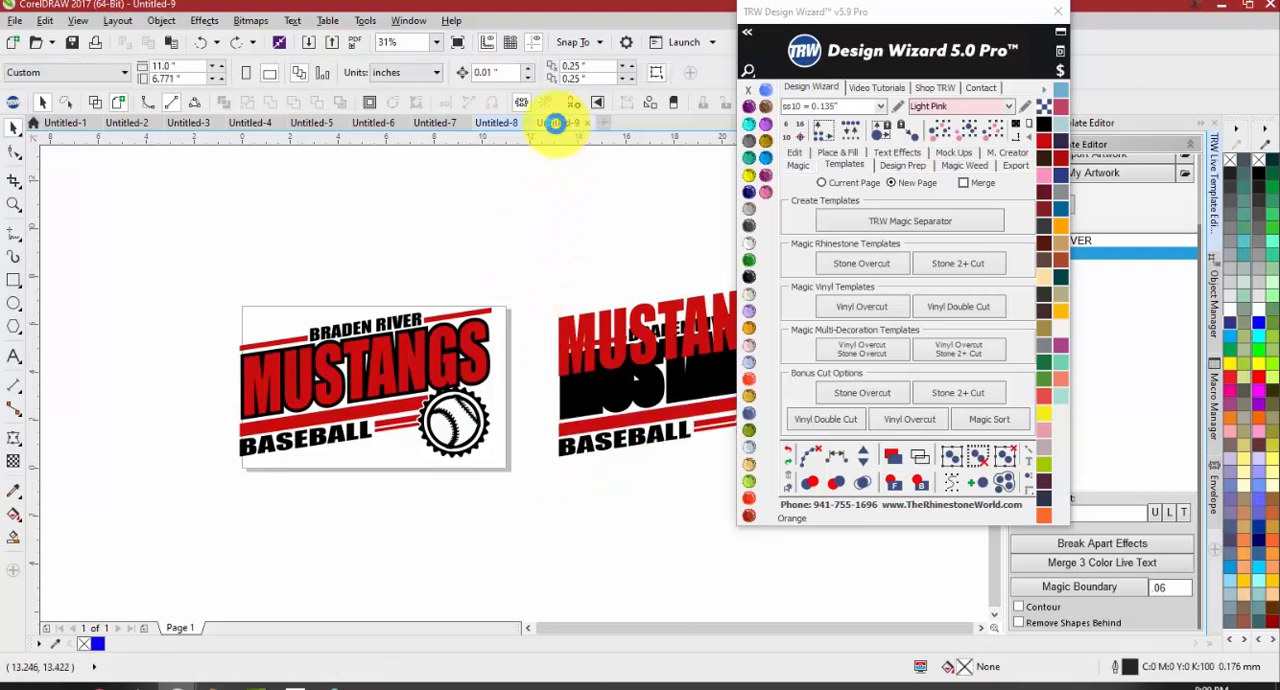
# Paste the copied artwork into a new document
pyautogui.click(557, 121)
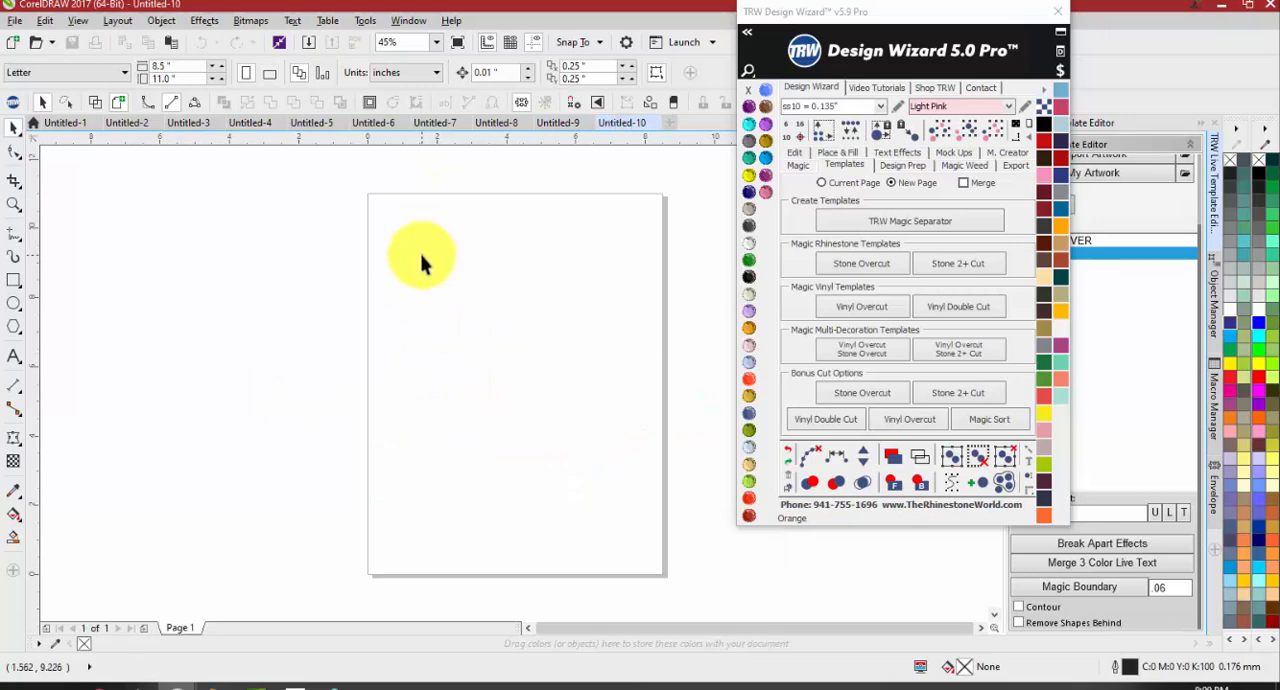
pyautogui.hotkey('ctrl', 'v')
pyautogui.scroll(-2, 355, 324)
pyautogui.scroll(2, 452, 325)
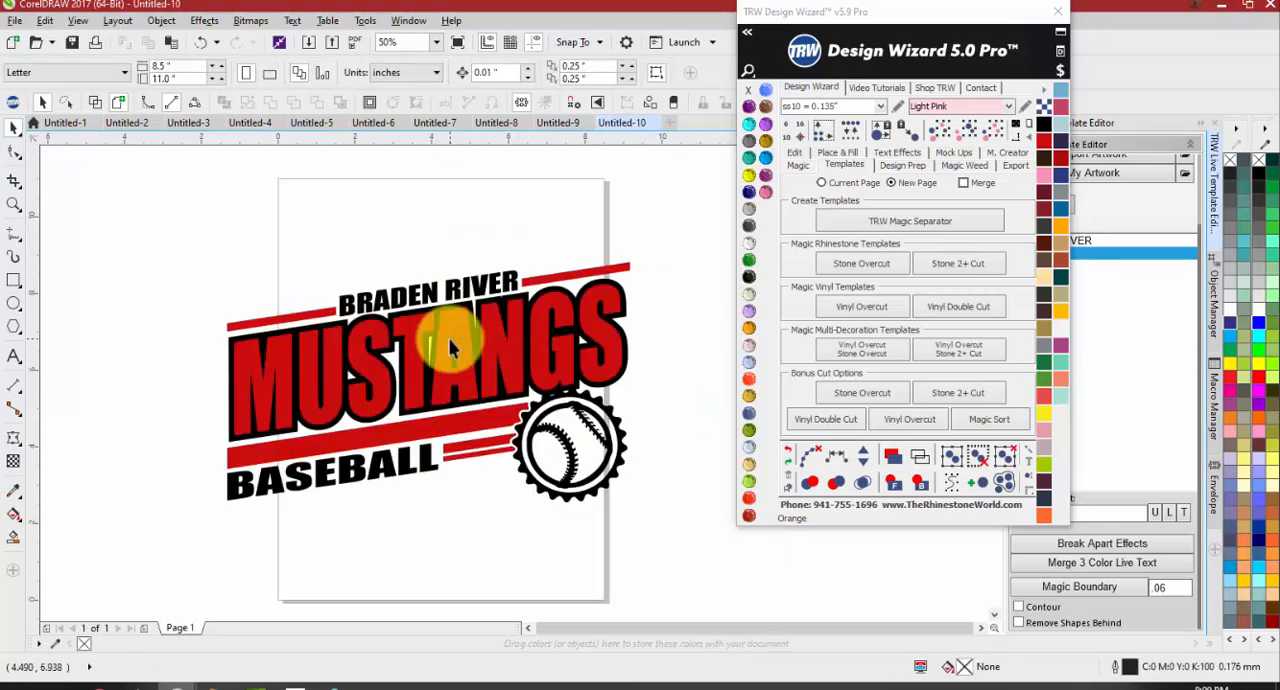
# Select every object in the same black as the BRADEN RIVER text with Select Same Color and weld them together
pyautogui.click(446, 380)
pyautogui.click(480, 290)
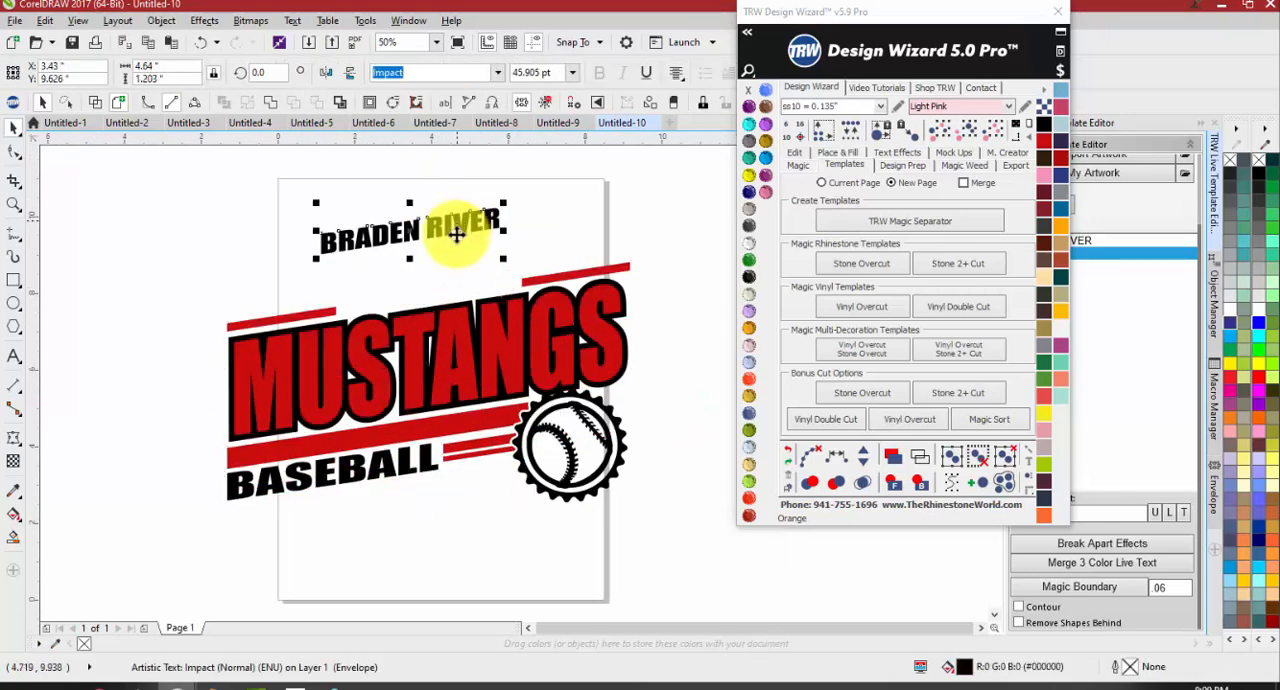
pyautogui.click(968, 140)
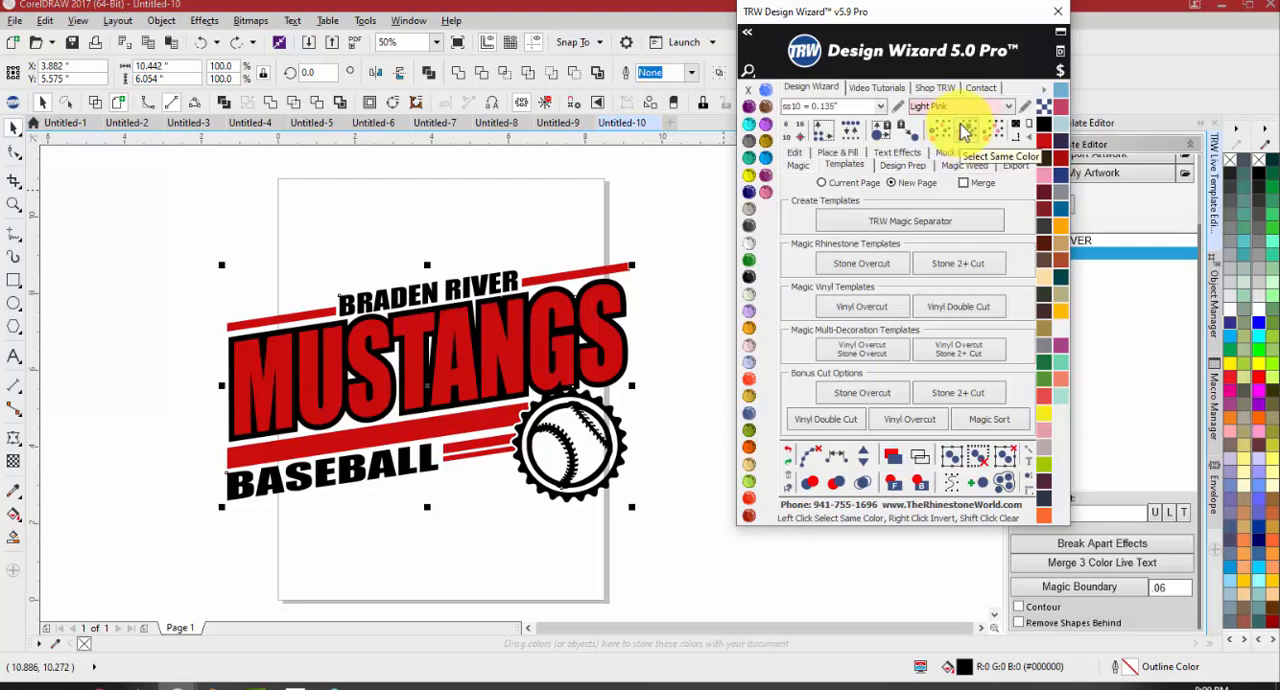
pyautogui.click(487, 277)
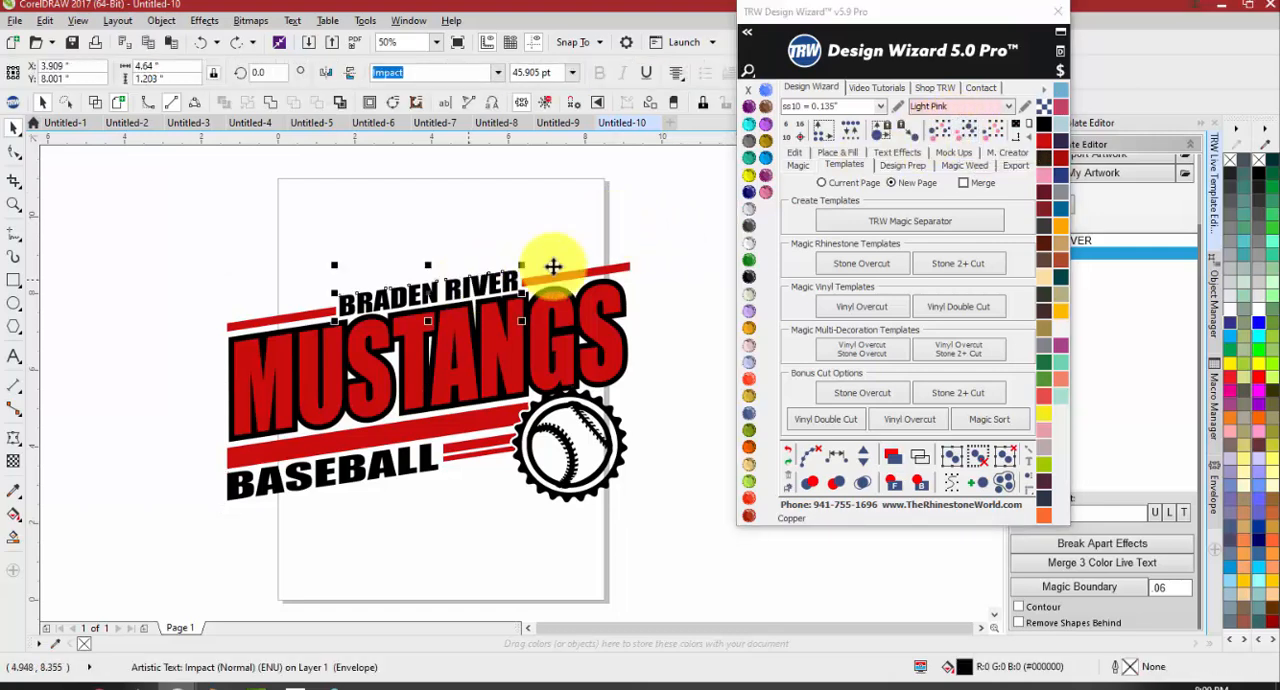
pyautogui.click(966, 131)
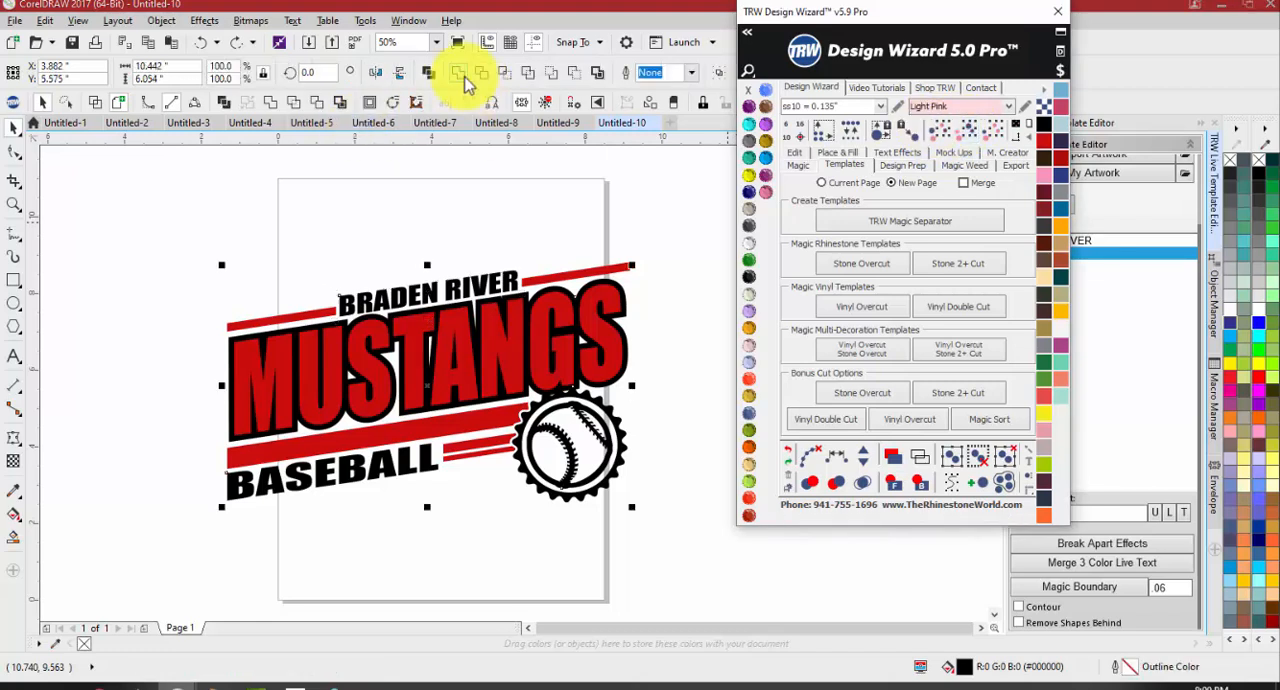
pyautogui.click(459, 74)
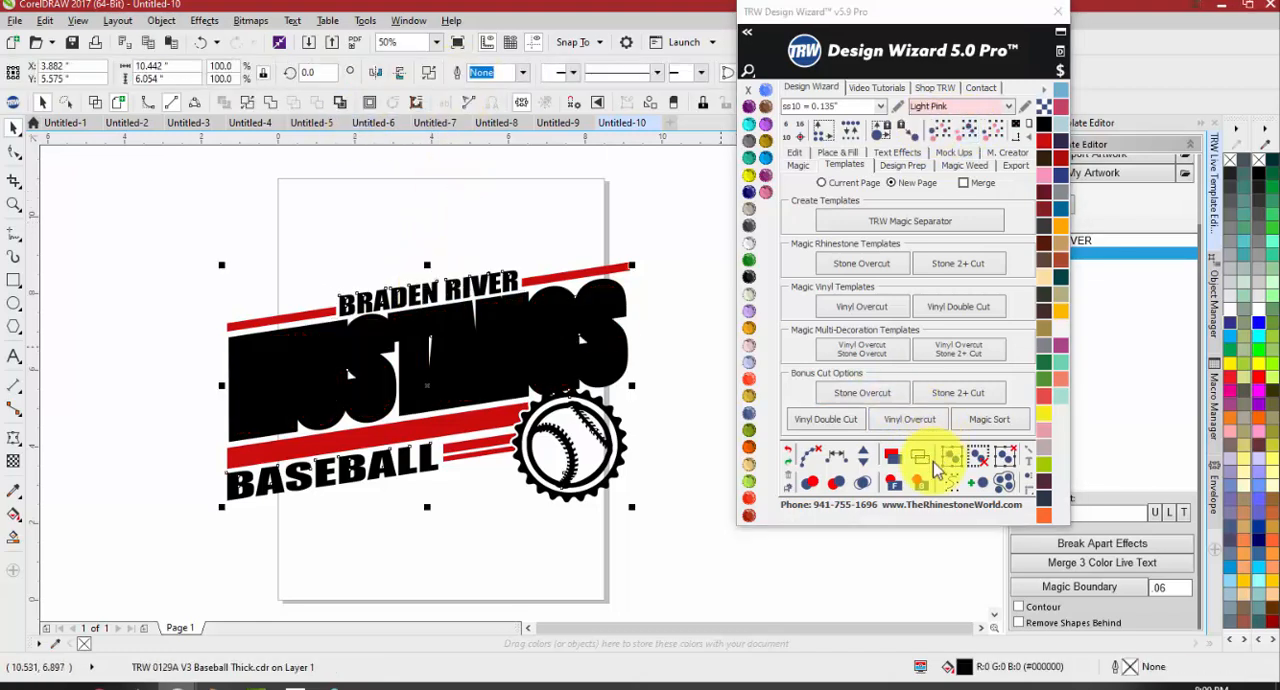
# Send the welded black artwork behind the red artwork with the TRW Design Wizard's Selection to Back
pyautogui.click(921, 484)
pyautogui.click(588, 435)
pyautogui.click(672, 412)
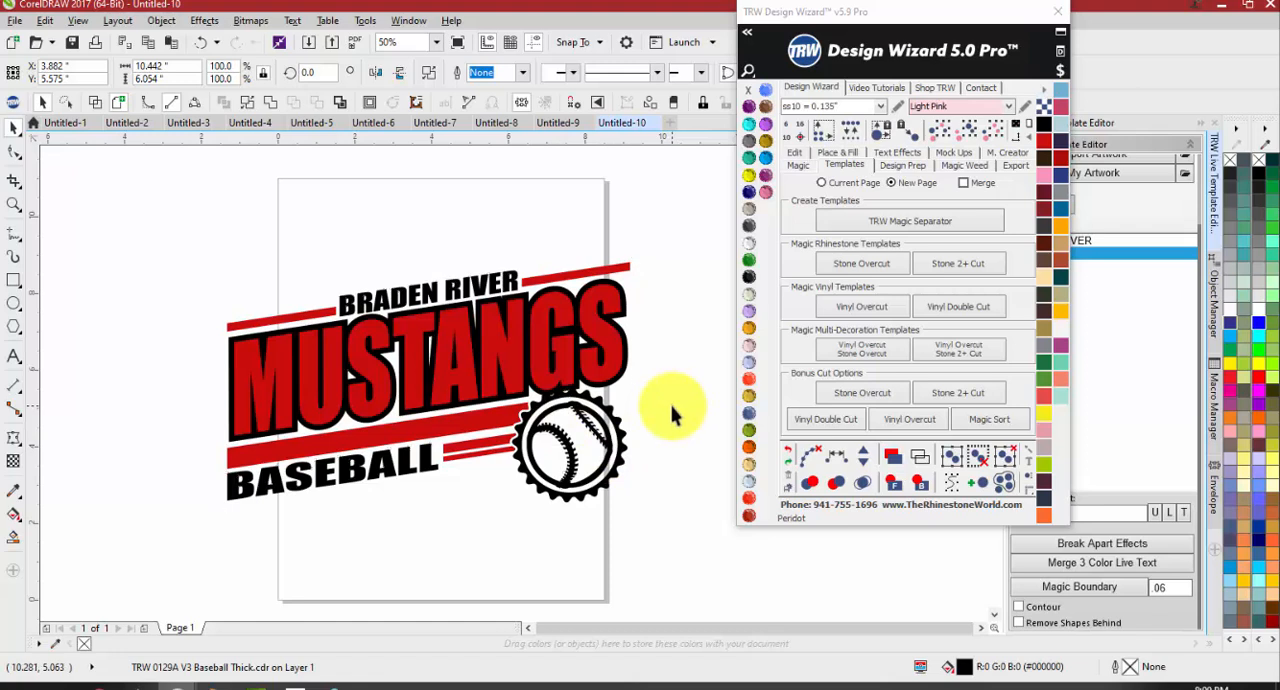
# Create Vinyl Overcut templates on a new page from the complete welded artwork
pyautogui.scroll(-2, 672, 412)
pyautogui.moveTo(620, 272); pyautogui.dragTo(270, 460)
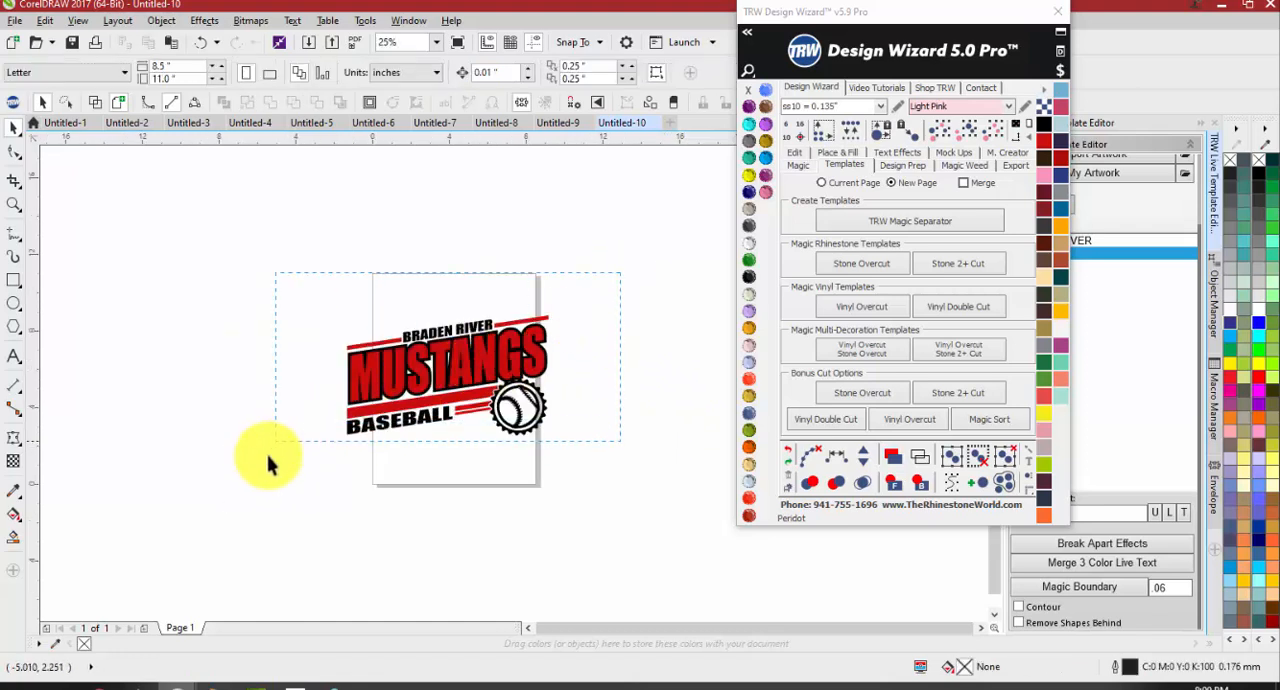
pyautogui.click(846, 166)
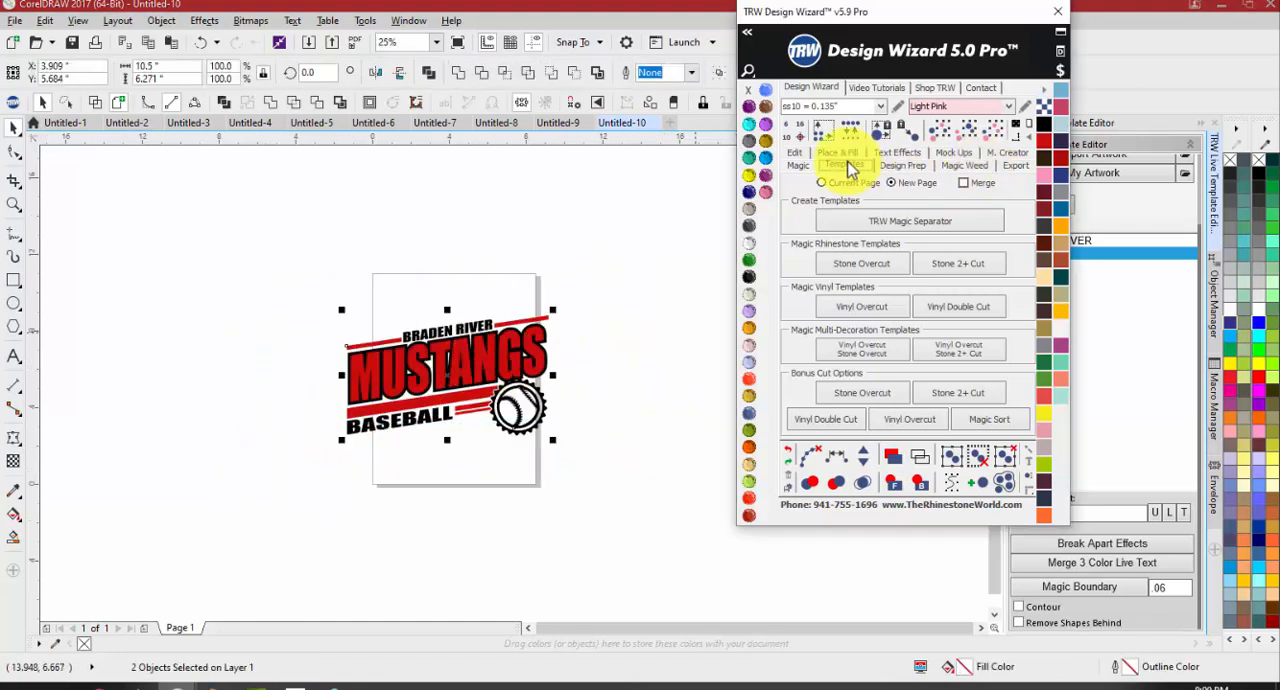
pyautogui.click(866, 310)
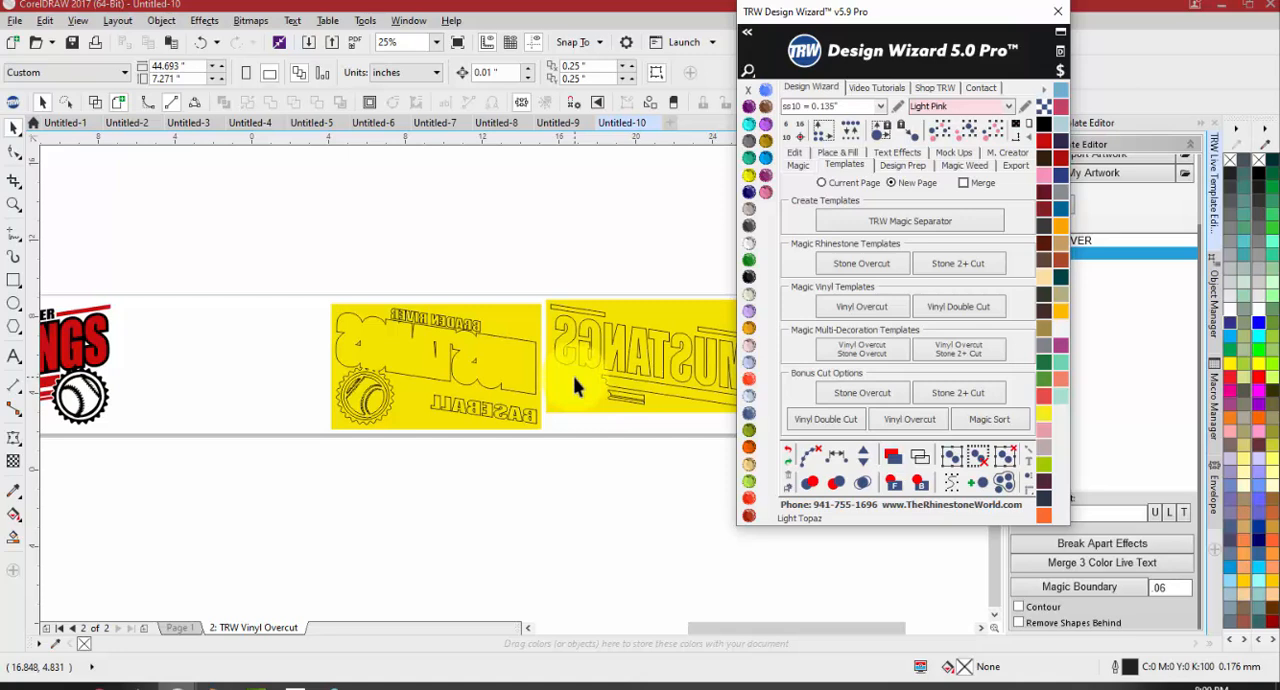
pyautogui.click(560, 254)
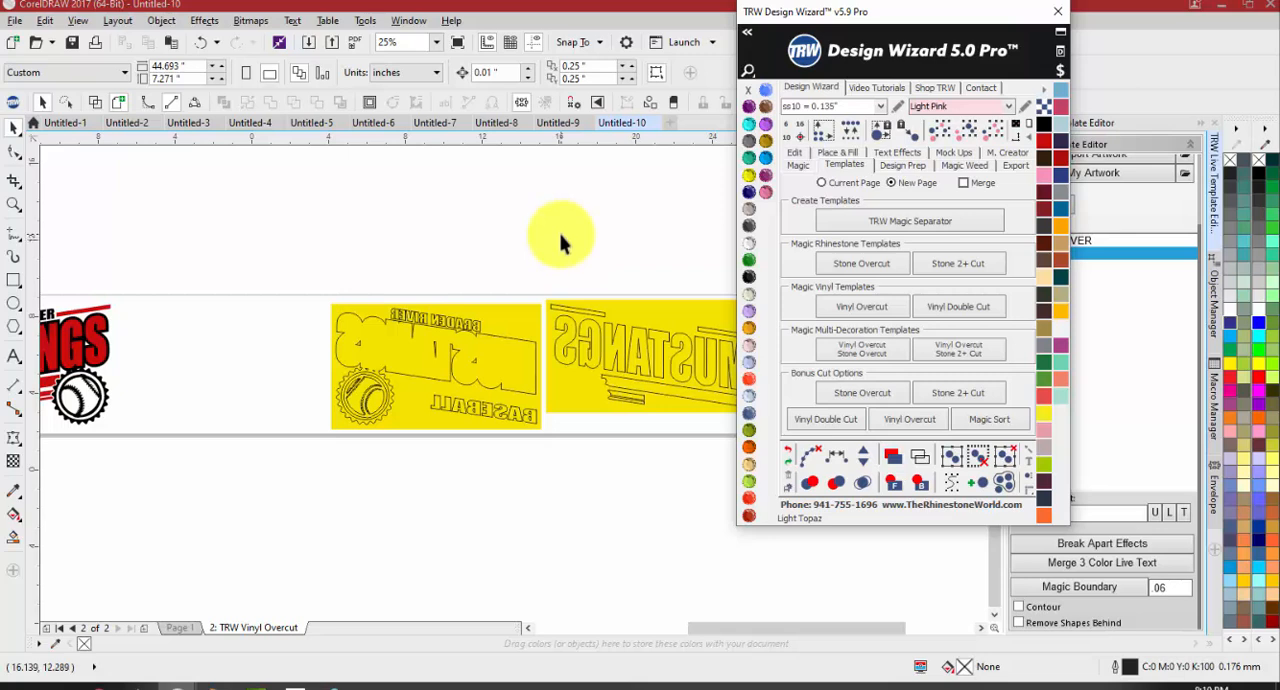
# In Untitled-8, undo the second copy's lettering move and delete the artwork that sits on the page
pyautogui.click(500, 124)
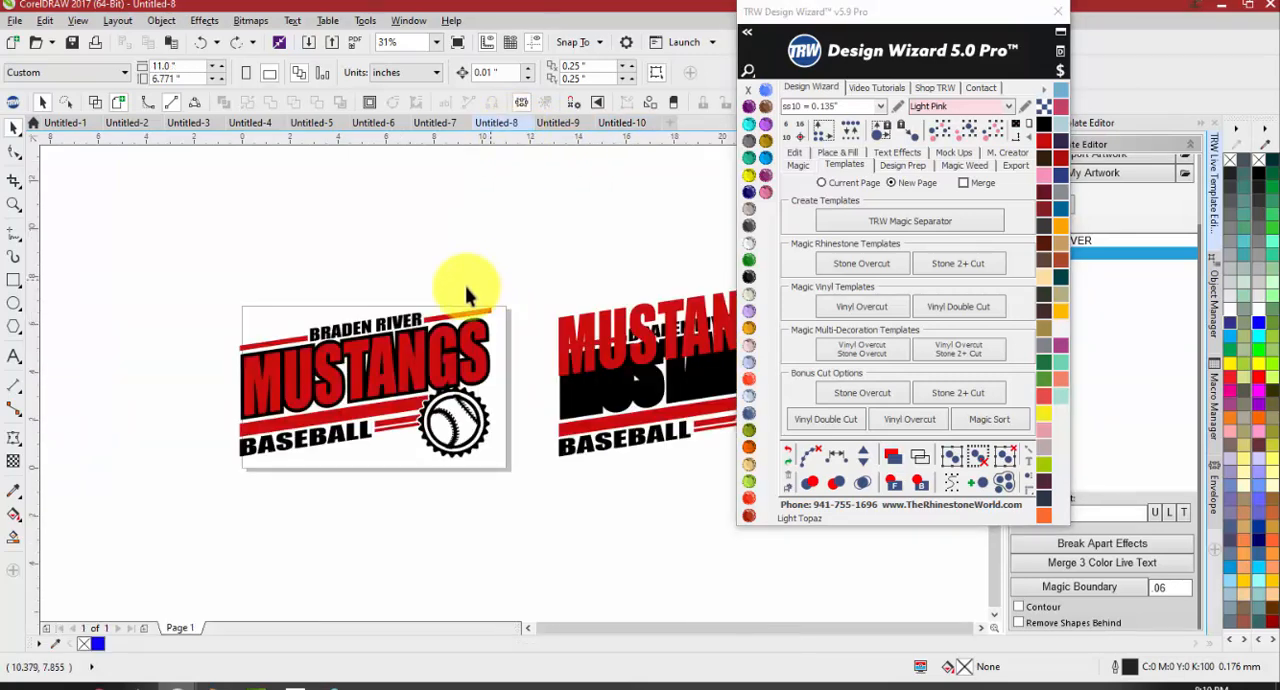
pyautogui.scroll(-1, 473, 284)
pyautogui.hotkey('ctrl', 'z')
pyautogui.moveTo(505, 272); pyautogui.dragTo(257, 391)
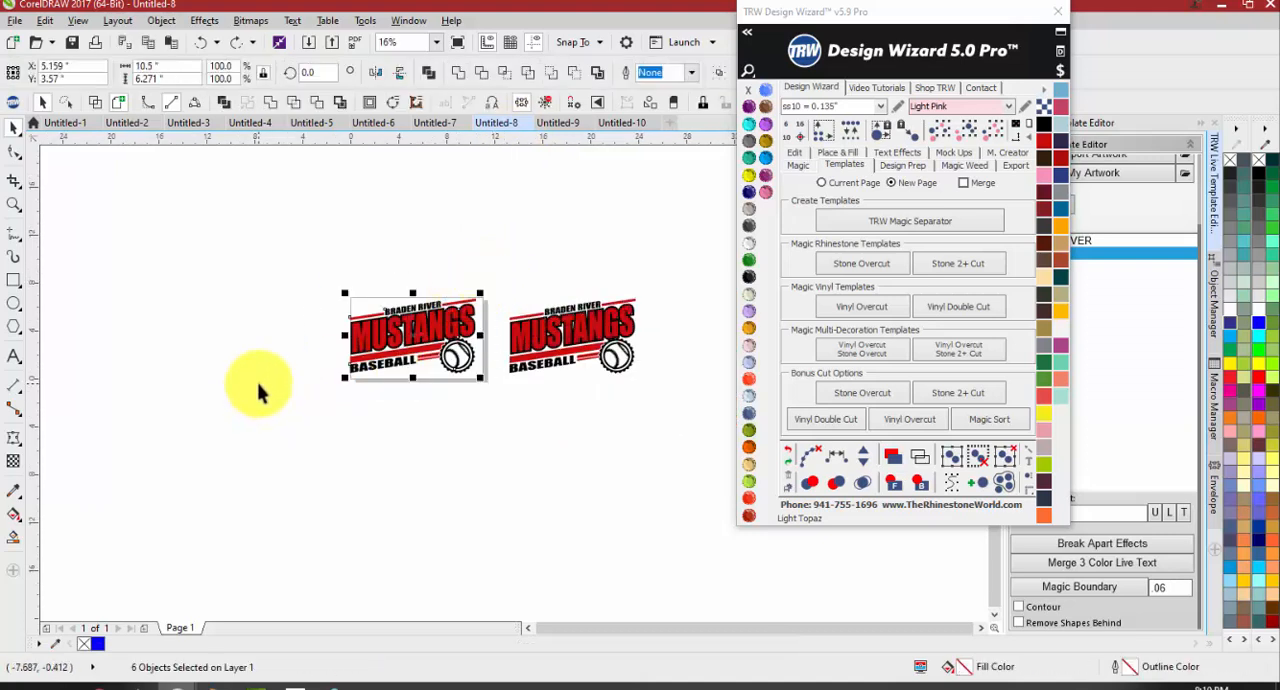
pyautogui.press('Delete')
# Move the remaining artwork copy onto the page
pyautogui.moveTo(455, 261); pyautogui.dragTo(742, 434)
pyautogui.moveTo(571, 315); pyautogui.dragTo(430, 316)
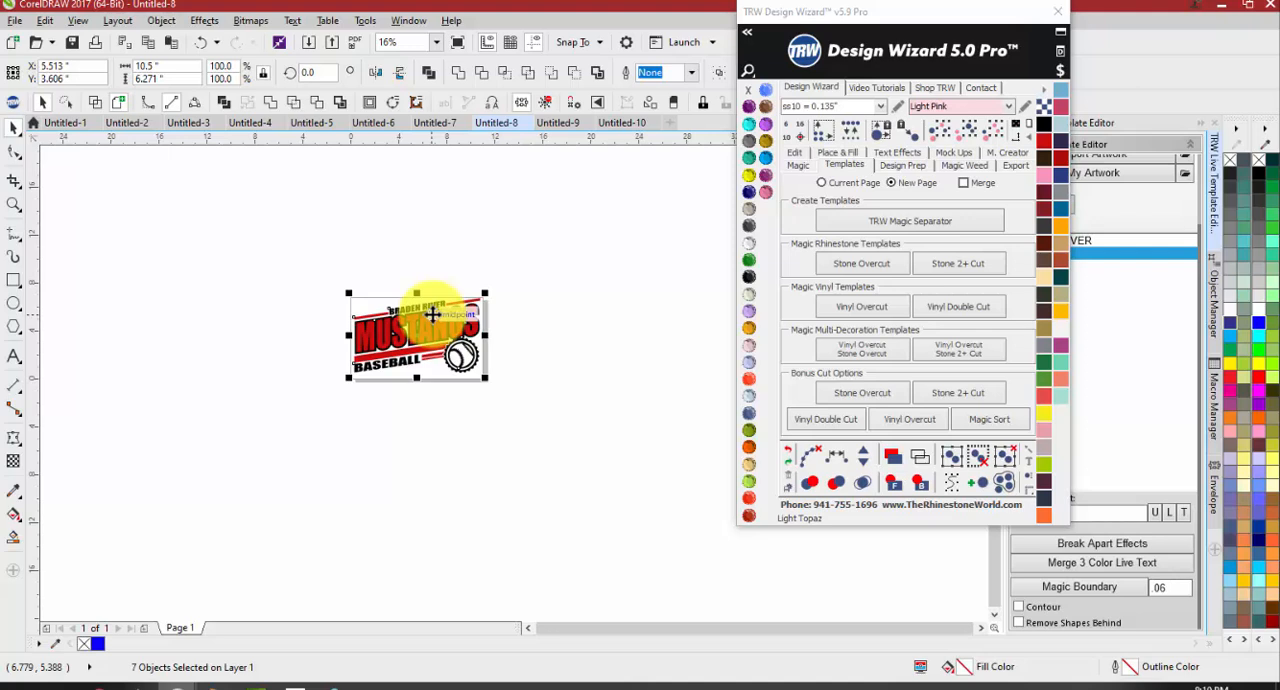
pyautogui.scroll(2, 432, 314)
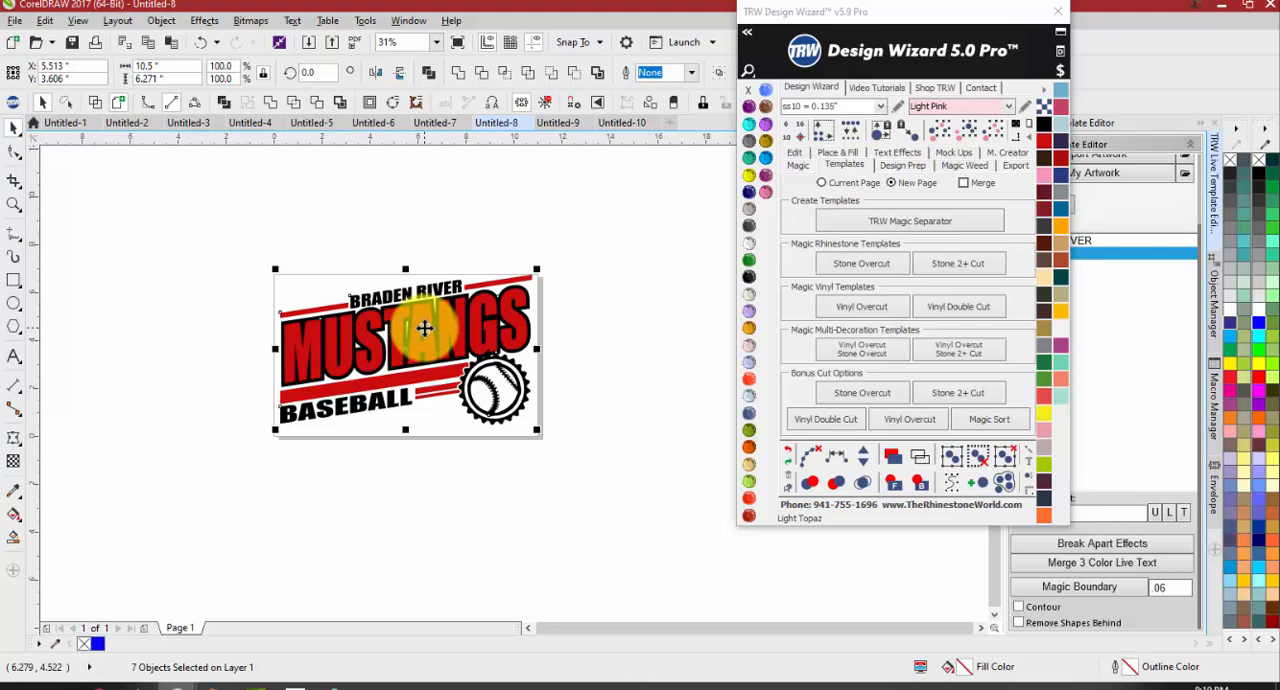
pyautogui.click(490, 212)
# Try moving separate layers of the MUSTANGS lettering and its black outline, undoing each move
pyautogui.moveTo(470, 311); pyautogui.dragTo(407, 265)
pyautogui.hotkey('ctrl', 'z')
pyautogui.scroll(1, 487, 313)
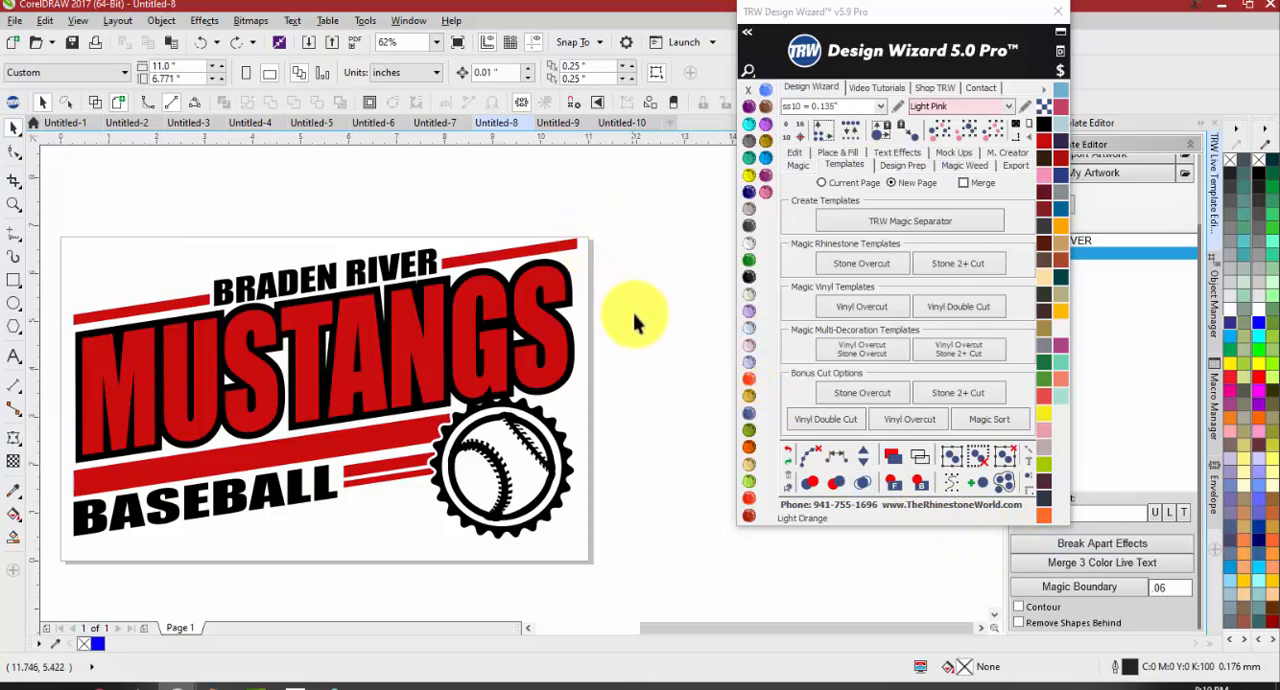
pyautogui.scroll(-1, 638, 316)
pyautogui.scroll(1, 577, 330)
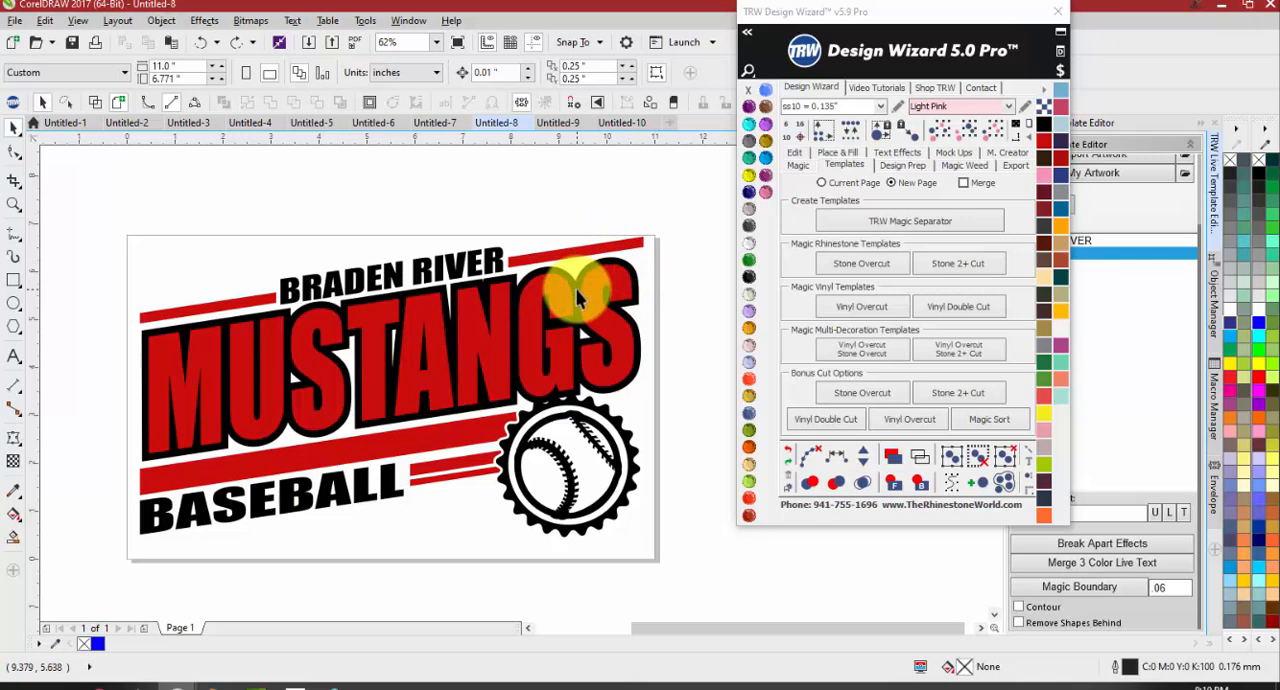
pyautogui.moveTo(607, 361); pyautogui.dragTo(616, 378)
pyautogui.hotkey('ctrl', 'z')
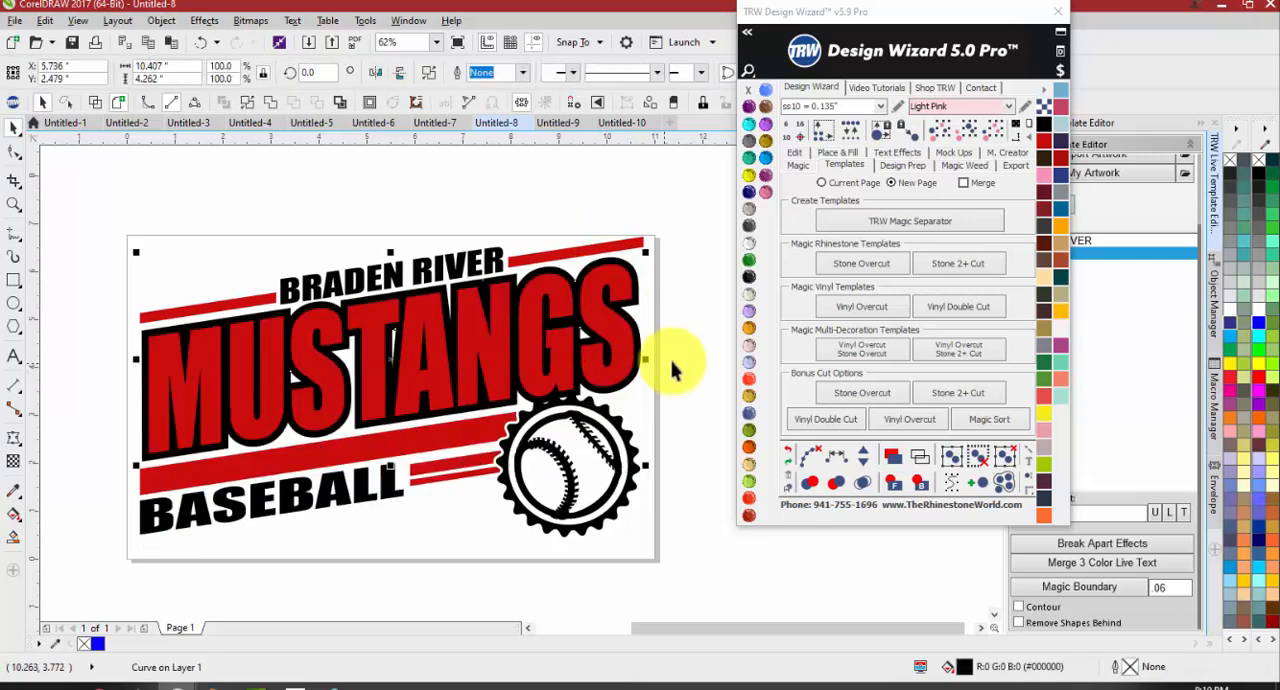
pyautogui.moveTo(637, 333); pyautogui.dragTo(696, 317)
pyautogui.hotkey('ctrl', 'z')
pyautogui.moveTo(622, 334); pyautogui.dragTo(598, 262)
pyautogui.hotkey('ctrl', 'z')
# Refresh the live text list in the TRW Live Template Editor with Find Text, keeping the Design Wizard window clear of it
pyautogui.moveTo(955, 35); pyautogui.dragTo(941, 479)
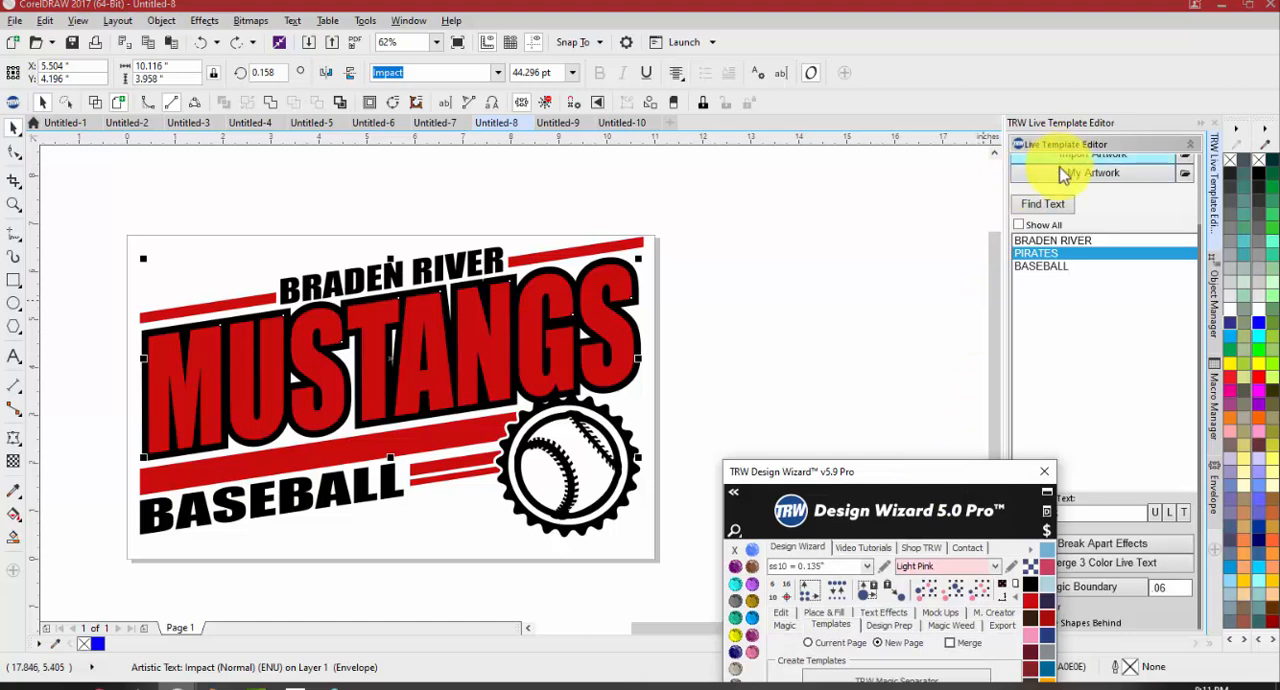
pyautogui.click(1043, 204)
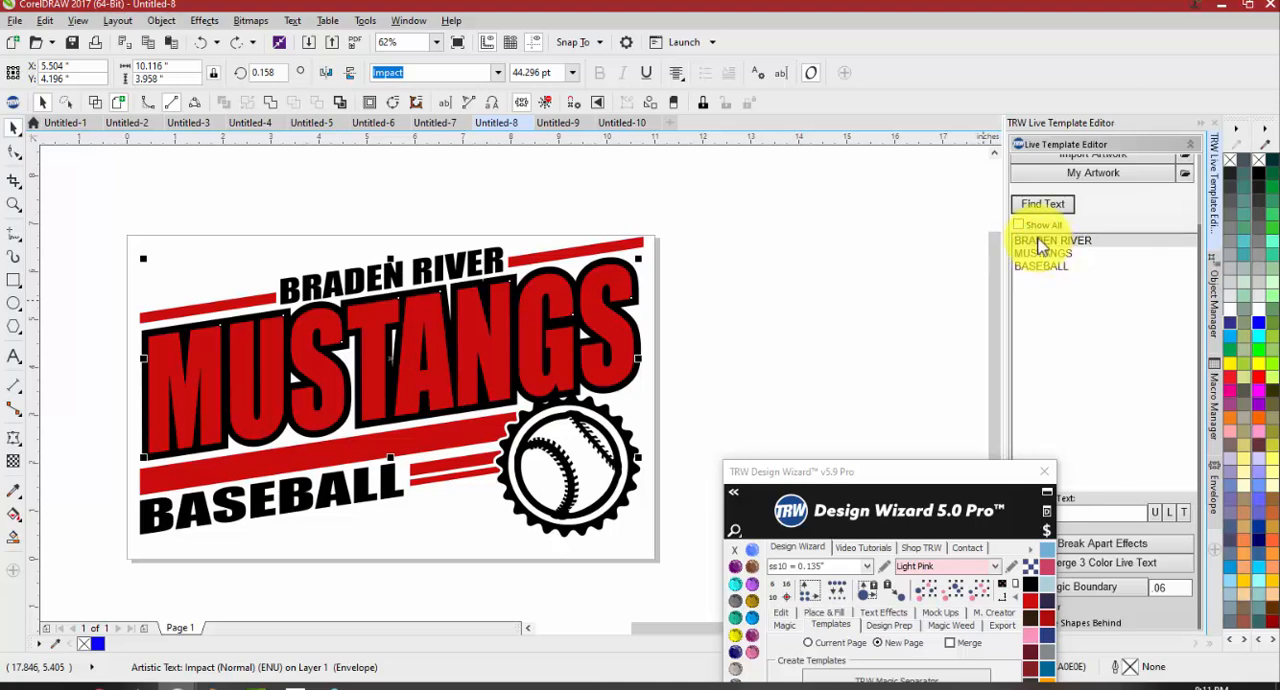
pyautogui.click(914, 438)
pyautogui.moveTo(902, 472); pyautogui.dragTo(955, 103)
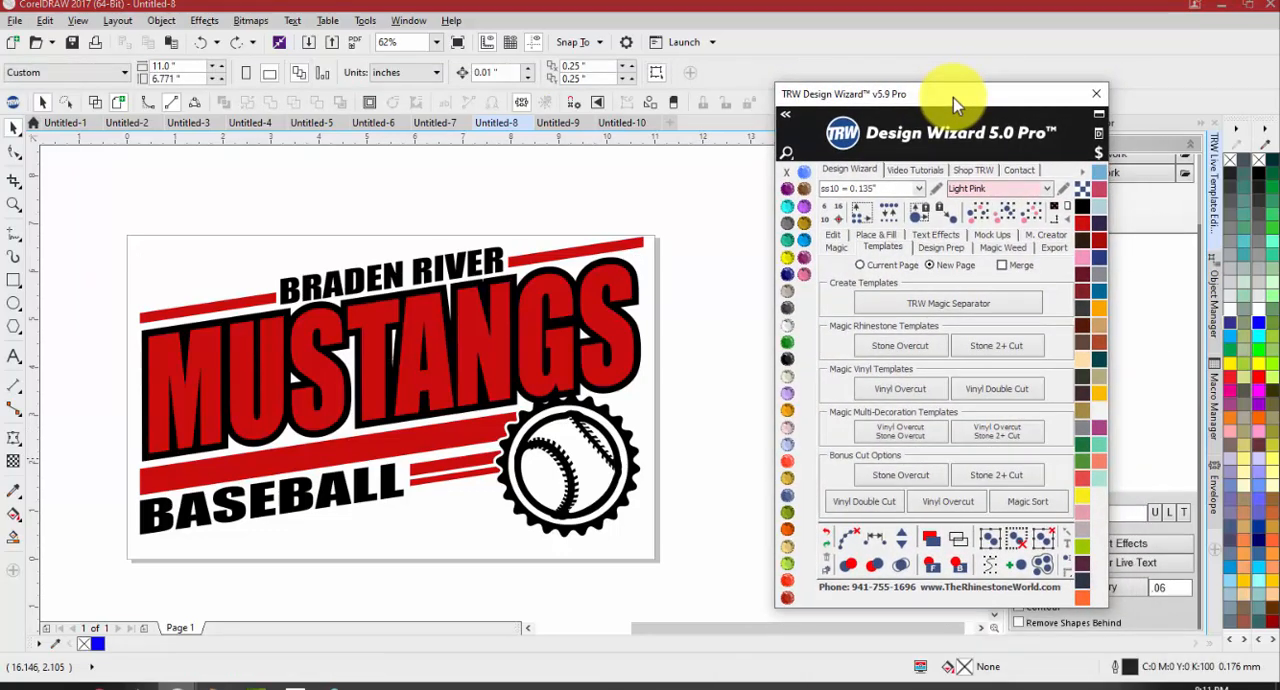
# Duplicate the complete artwork to the right of the page
pyautogui.scroll(-2, 186, 286)
pyautogui.moveTo(295, 347); pyautogui.dragTo(575, 347)
pyautogui.click(560, 485)
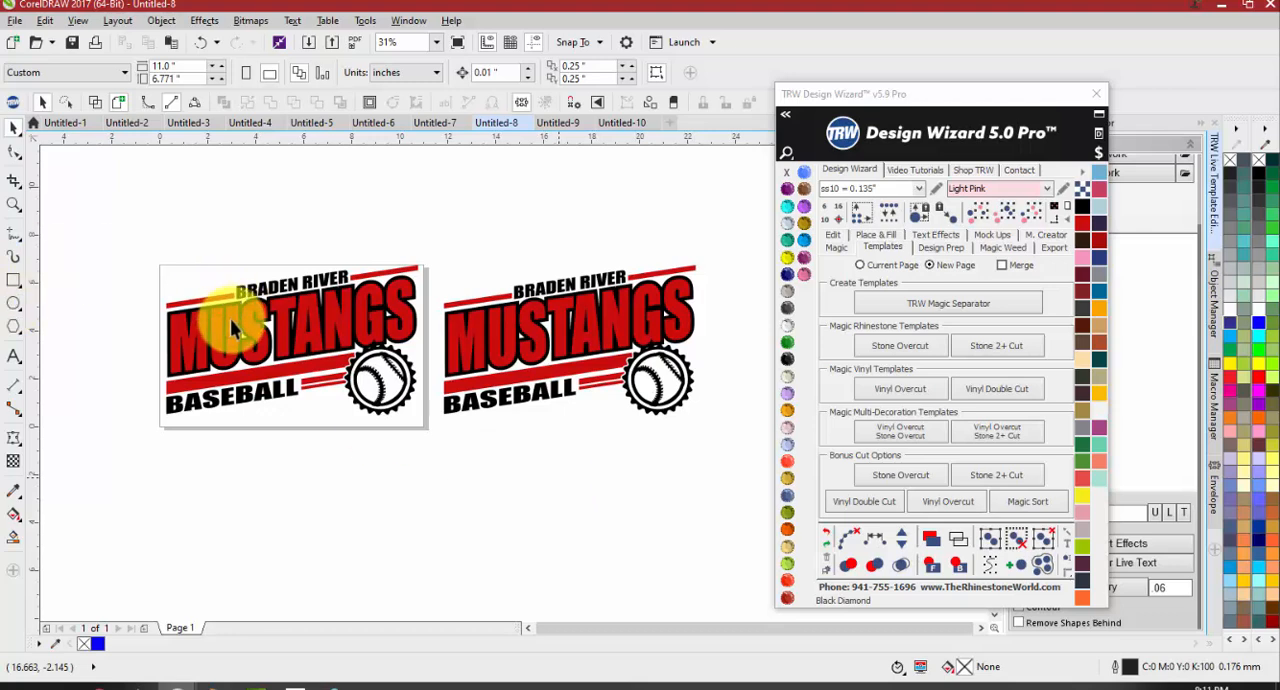
# Close the TRW Design Wizard window to uncover the Live Template Editor's options
pyautogui.scroll(2, 237, 330)
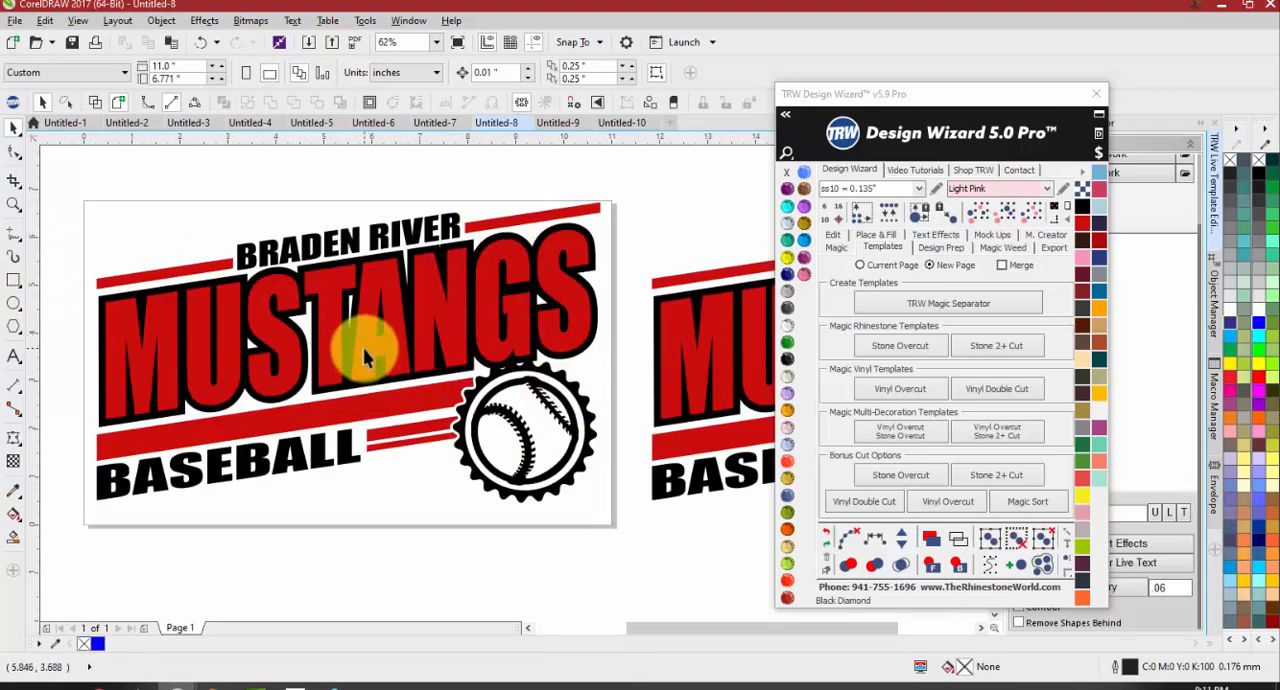
pyautogui.click(1096, 94)
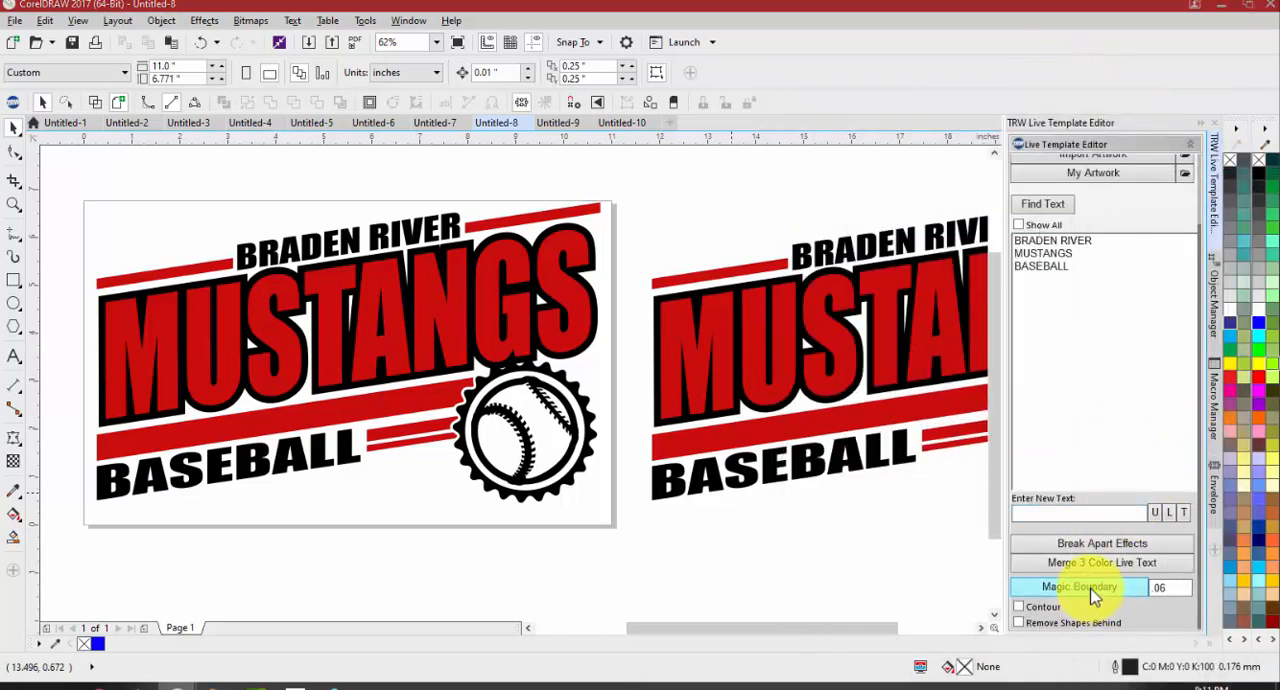
pyautogui.scroll(-2, 691, 360)
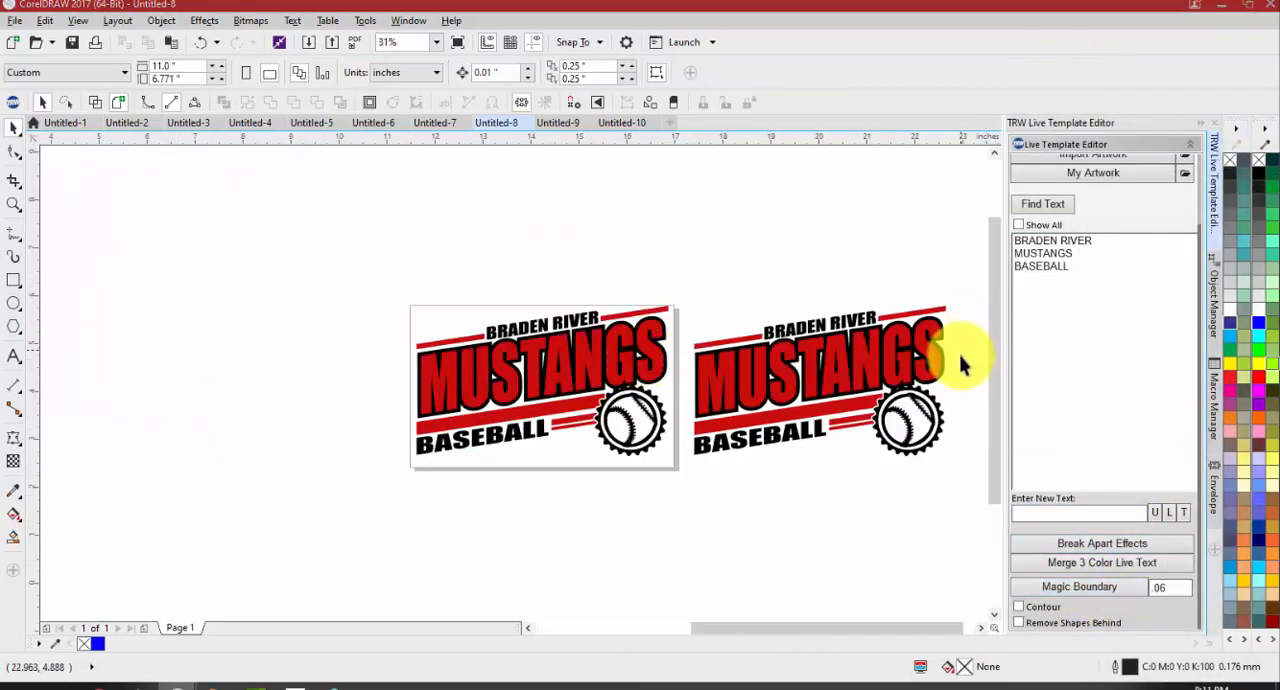
# Set a .03 Magic Boundary with Contour and Remove Shapes Behind enabled, then try moving the copied MUSTANGS lettering upward and undo it
pyautogui.scroll(2, 960, 351)
pyautogui.click(910, 375)
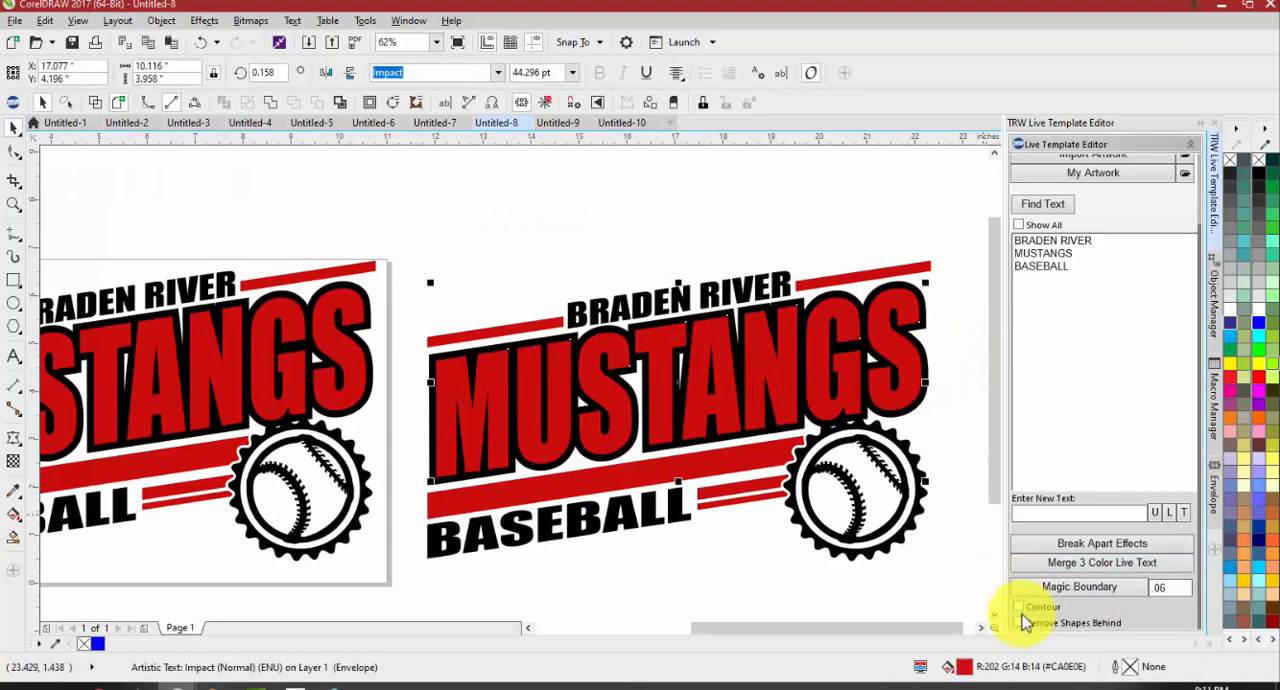
pyautogui.click(1020, 608)
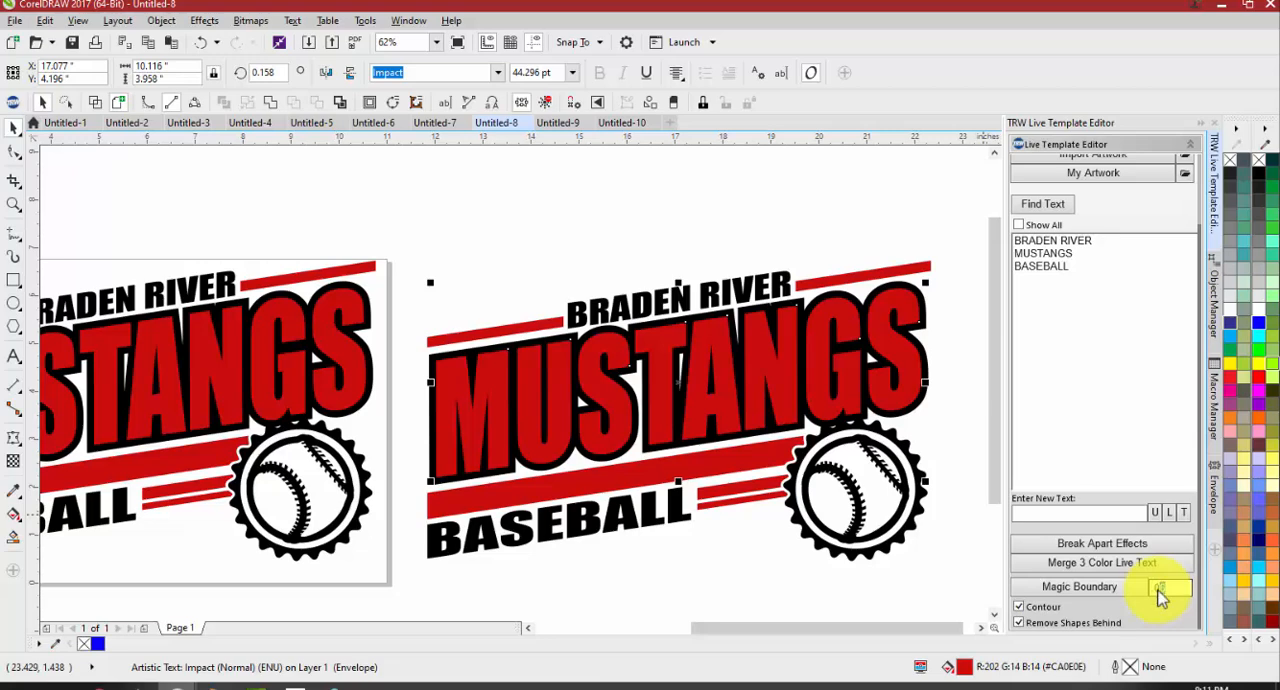
pyautogui.click(930, 568)
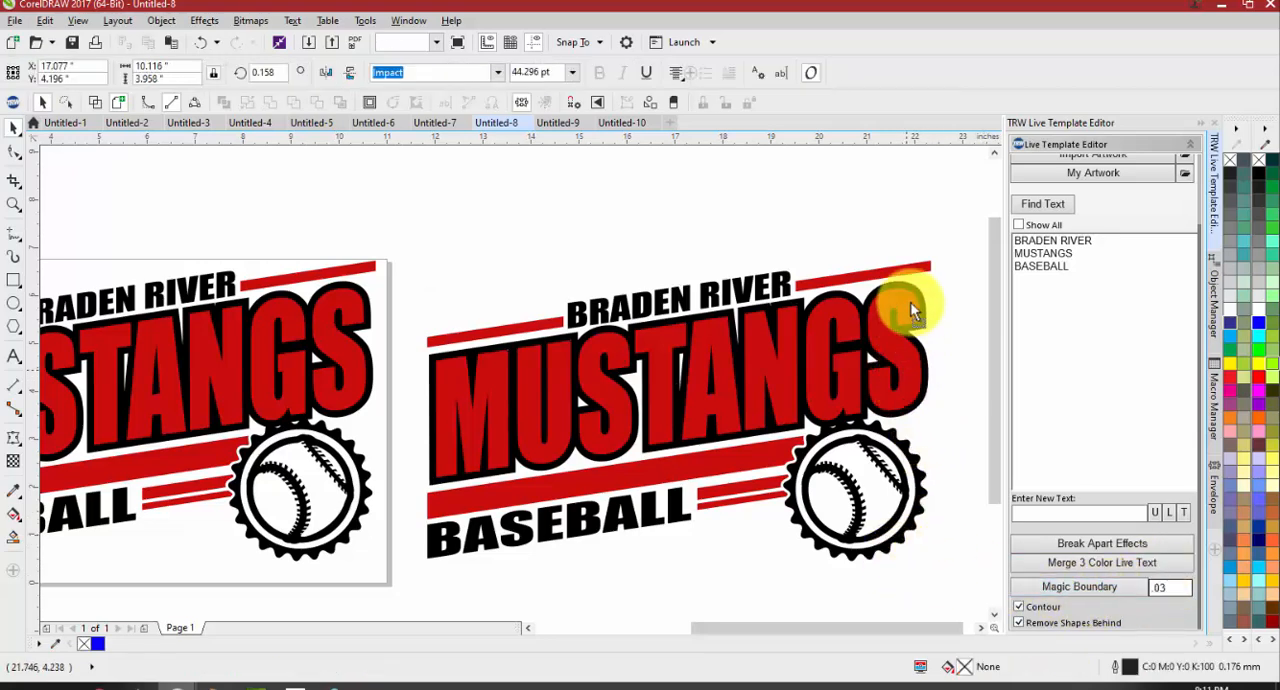
pyautogui.moveTo(896, 368); pyautogui.dragTo(901, 266)
pyautogui.hotkey('ctrl', 'z')
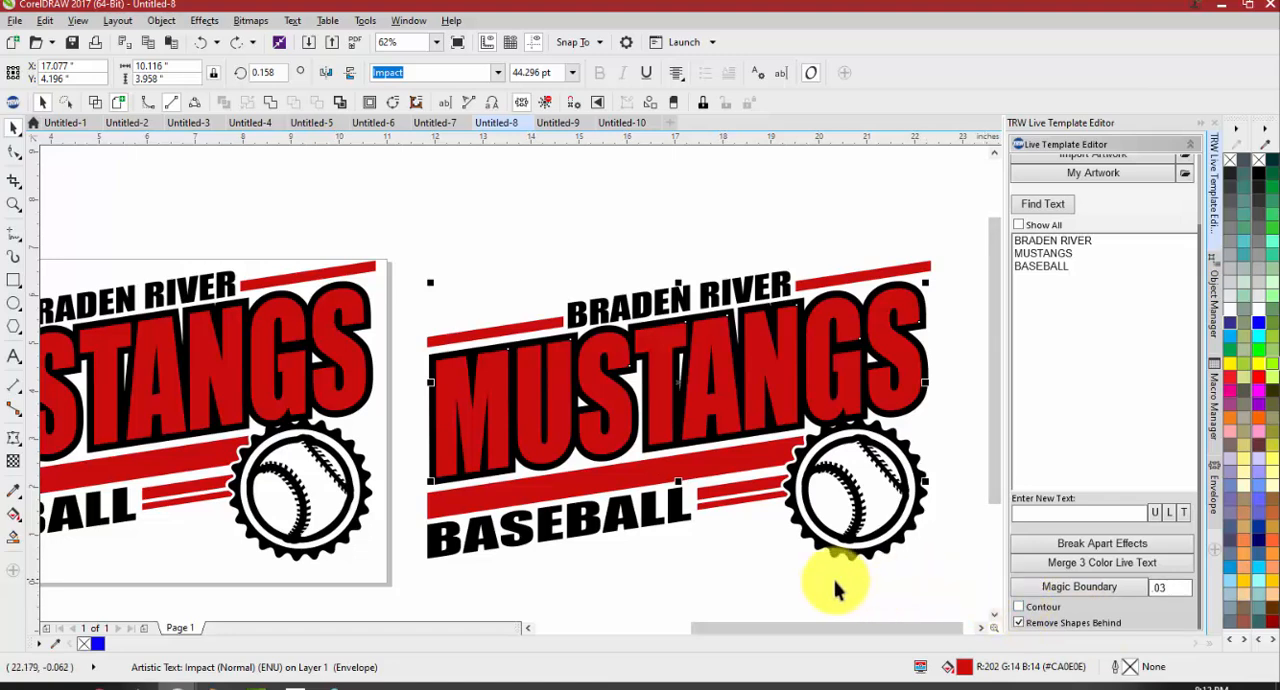
# Apply a .03 Magic Boundary to the copied MUSTANGS text with Remove Shapes Behind on and Contour off
pyautogui.click(780, 514)
pyautogui.click(727, 393)
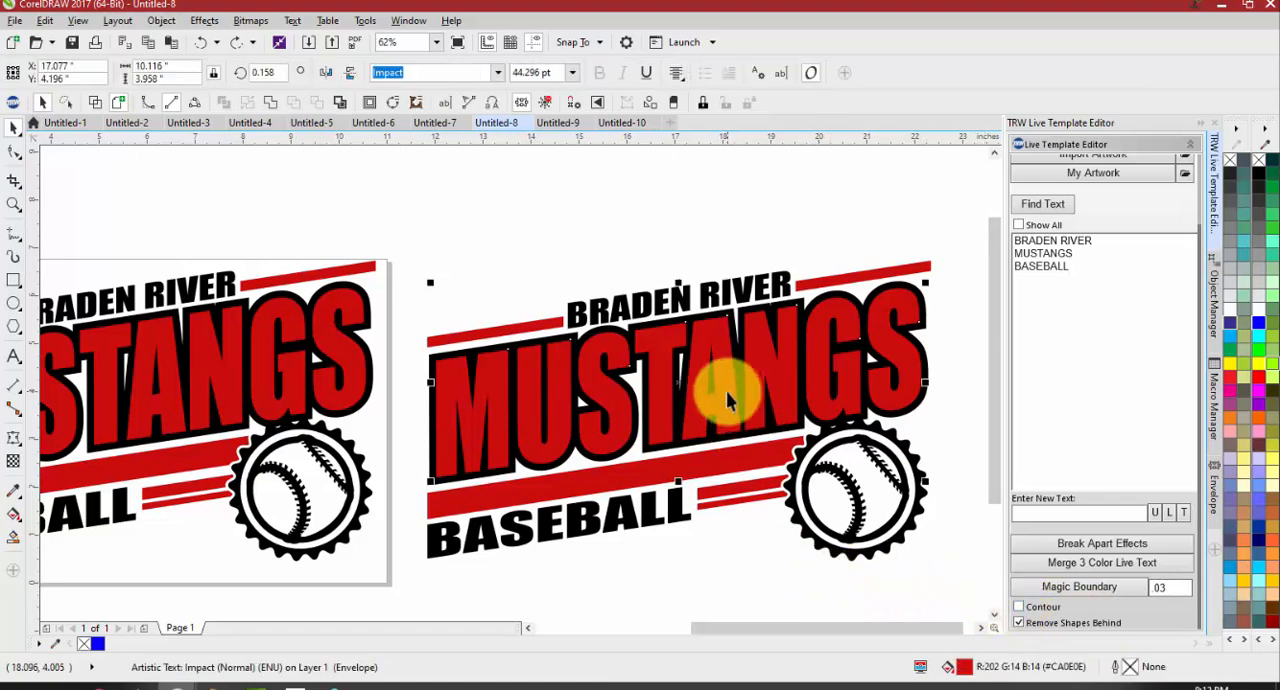
pyautogui.click(1072, 591)
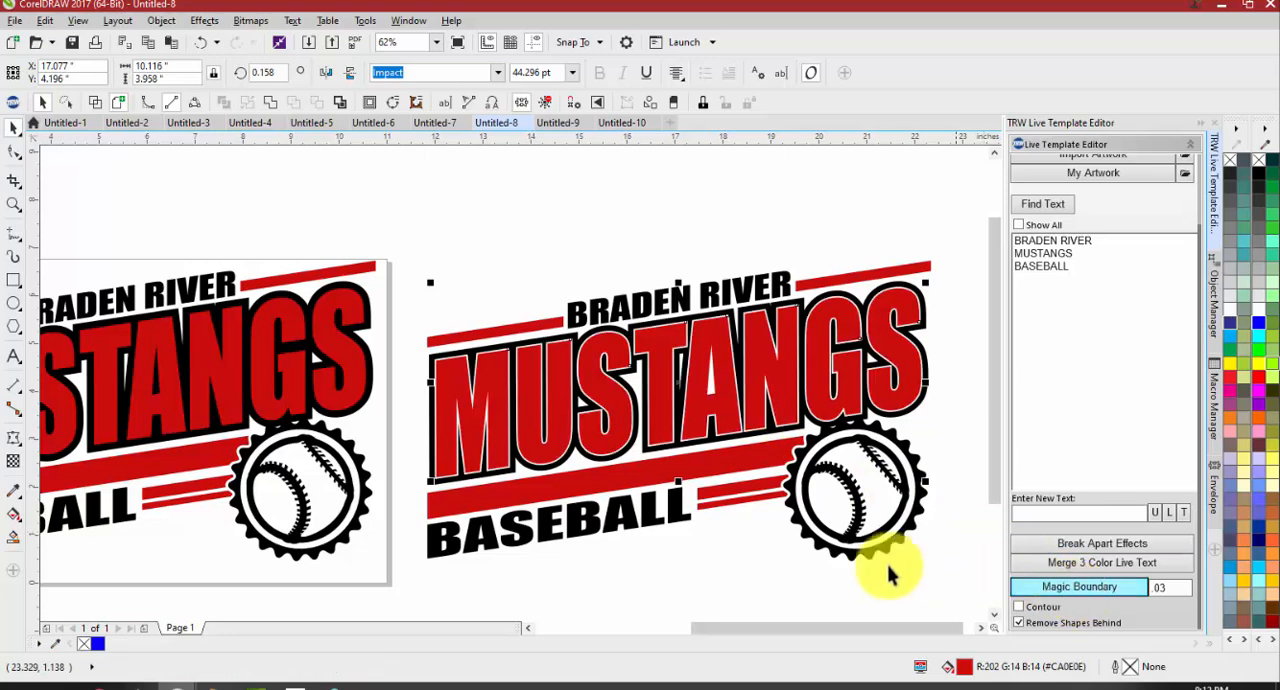
# Try moving the red MUSTANGS lettering down off its black outline, and undo the move
pyautogui.scroll(4, 450, 373)
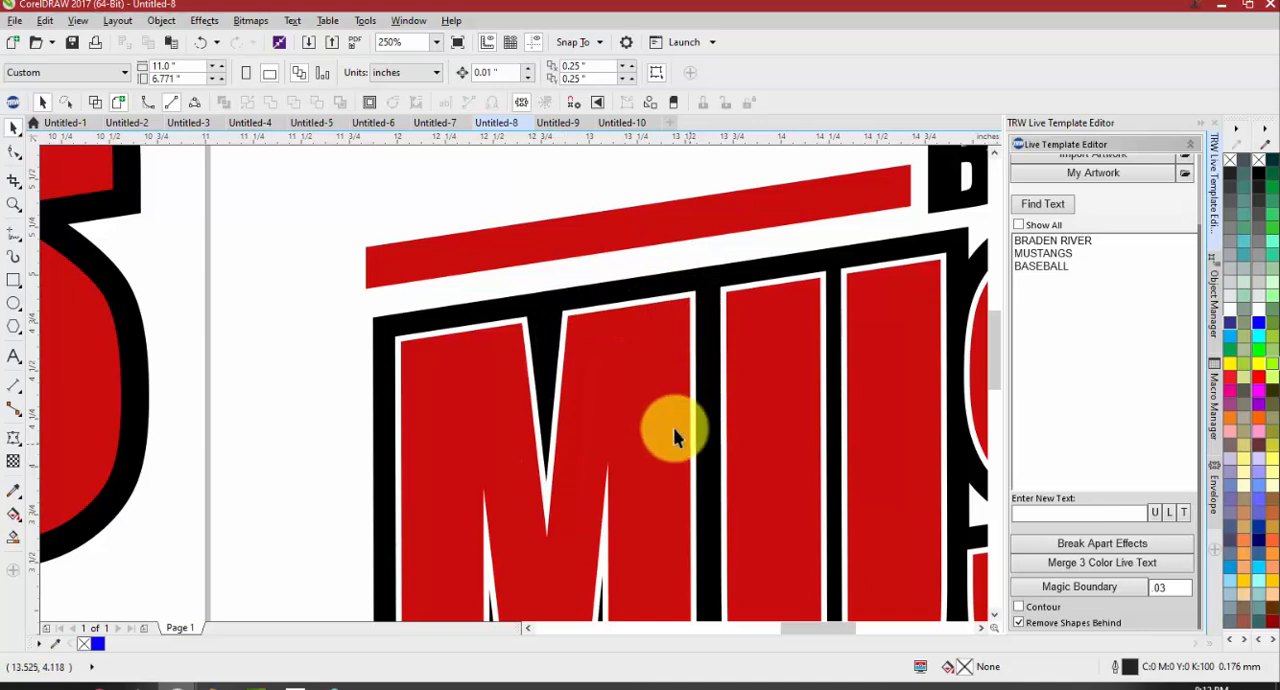
pyautogui.scroll(-2, 534, 323)
pyautogui.scroll(1, 577, 347)
pyautogui.moveTo(577, 347); pyautogui.dragTo(586, 530)
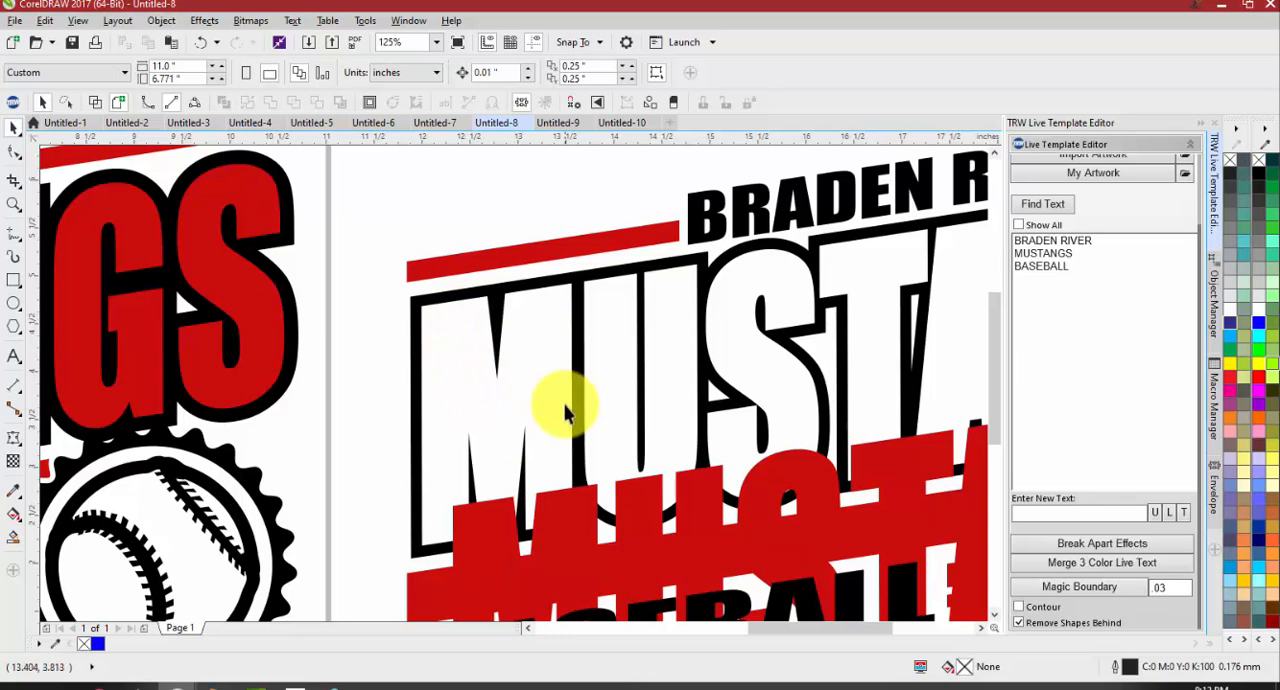
pyautogui.hotkey('ctrl', 'z')
pyautogui.scroll(-4, 377, 356)
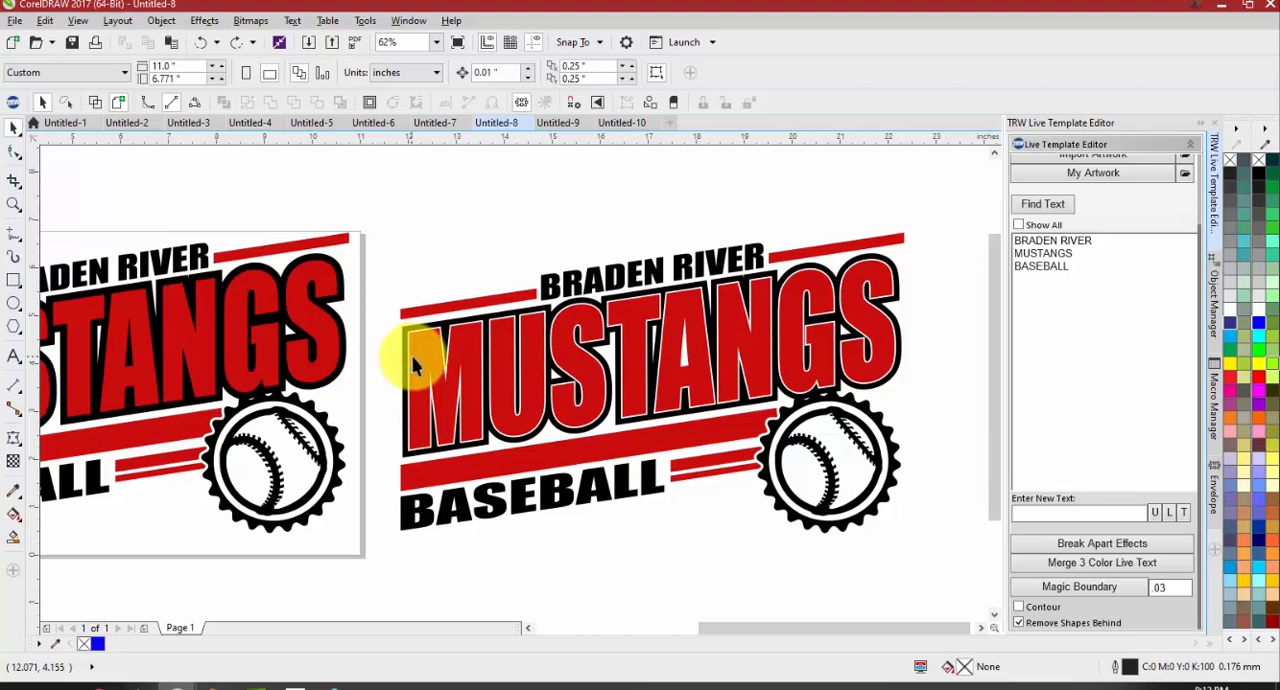
# Compare the BASKETBALL lettering in Untitled-9 with the boundary inside the letter A of MUSTANGS in Untitled-8
pyautogui.click(557, 122)
pyautogui.scroll(2, 340, 327)
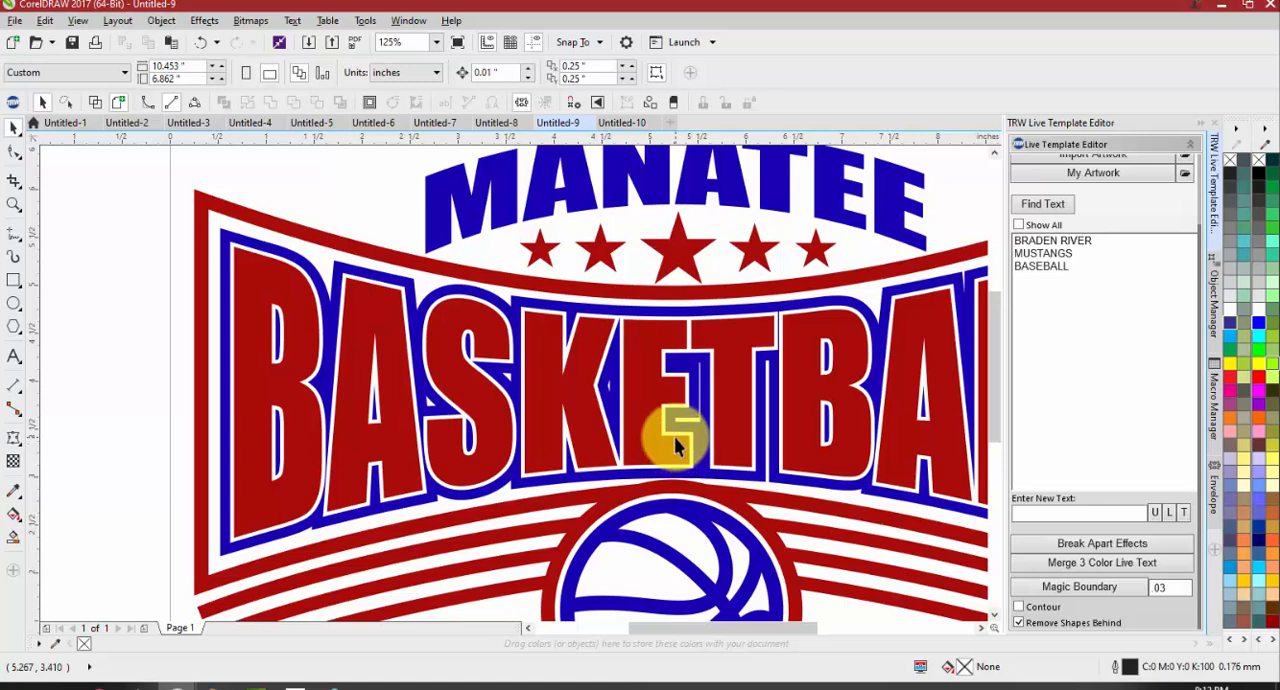
pyautogui.click(498, 124)
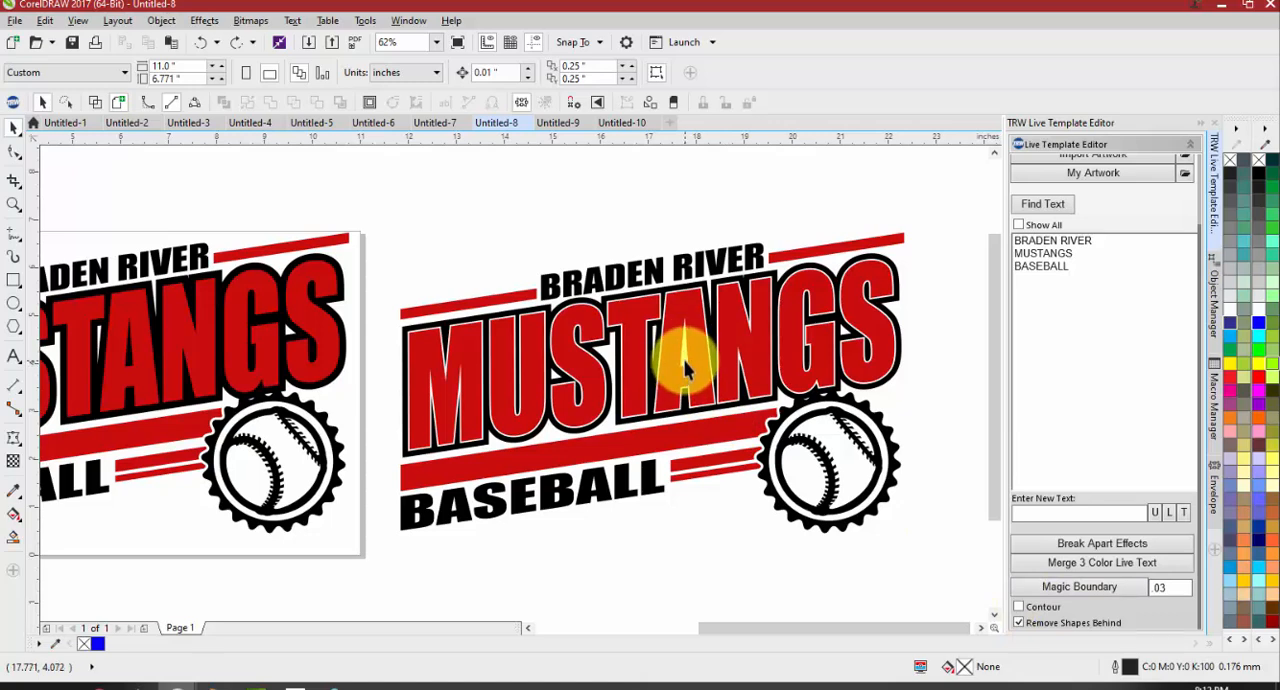
pyautogui.scroll(4, 687, 363)
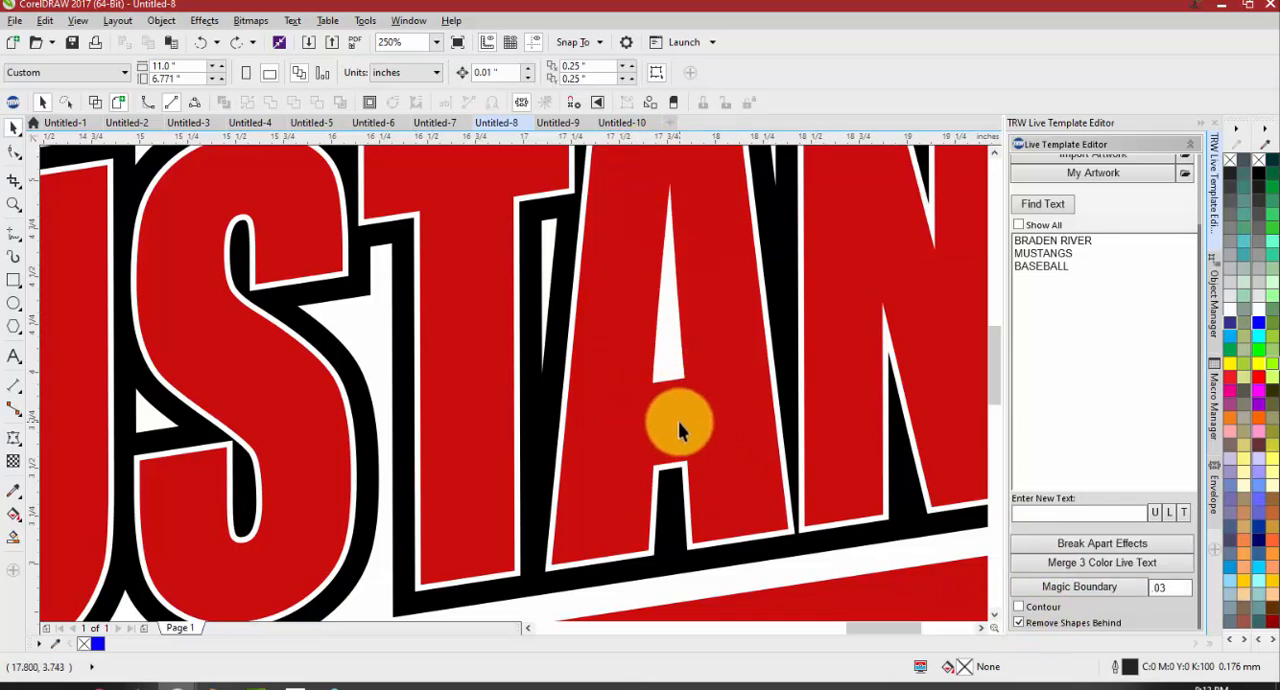
pyautogui.scroll(-2, 685, 415)
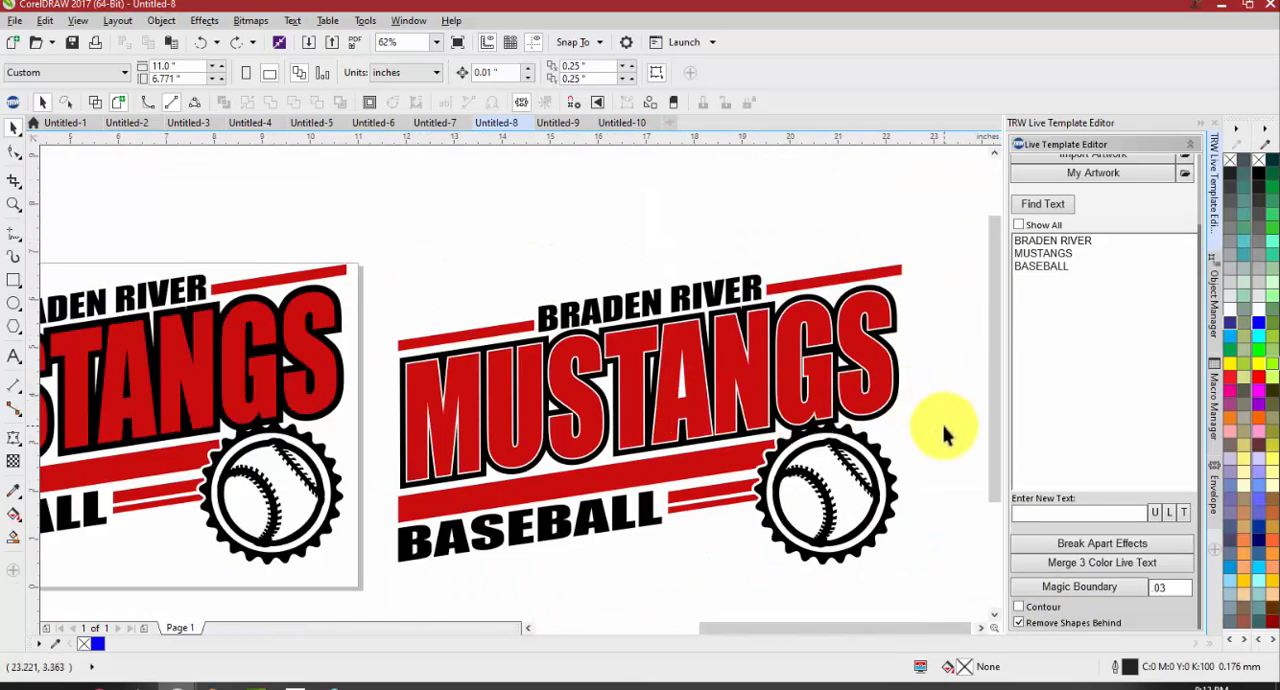
# Undo the Magic Boundary on MUSTANGS and reapply it at .03 with Contour and Remove Shapes Behind enabled
pyautogui.hotkey('ctrl', 'z')
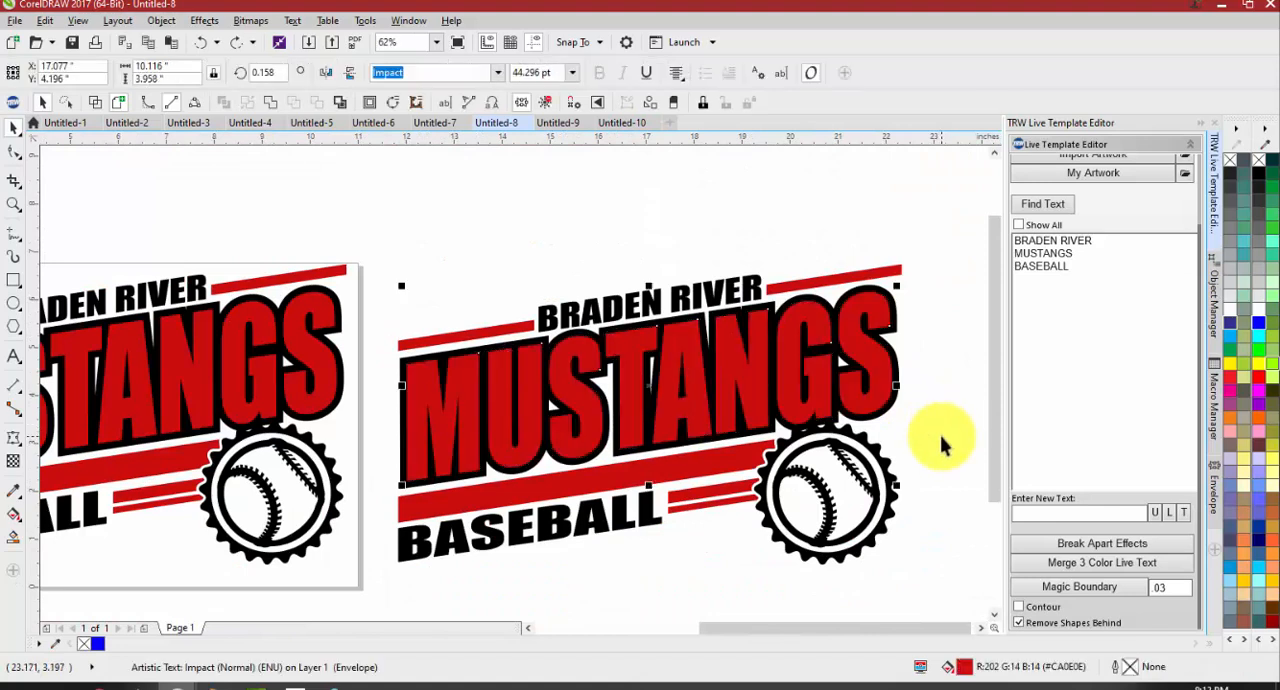
pyautogui.click(930, 437)
pyautogui.click(867, 400)
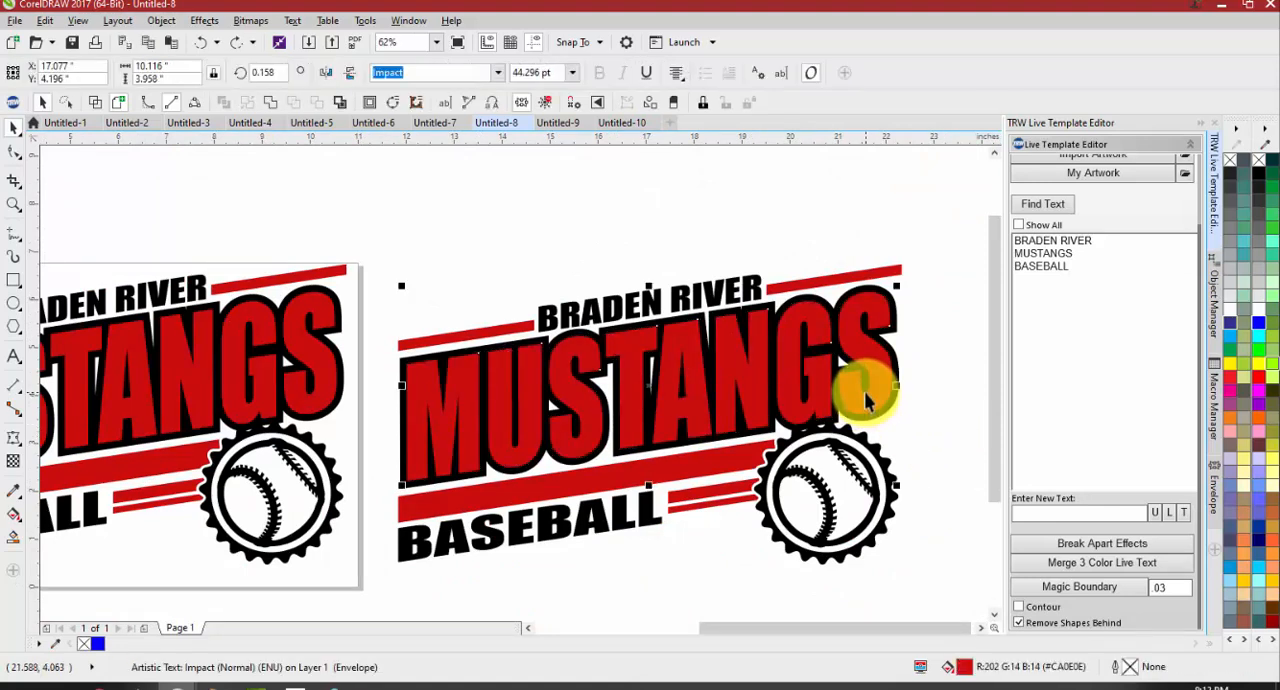
pyautogui.click(1042, 595)
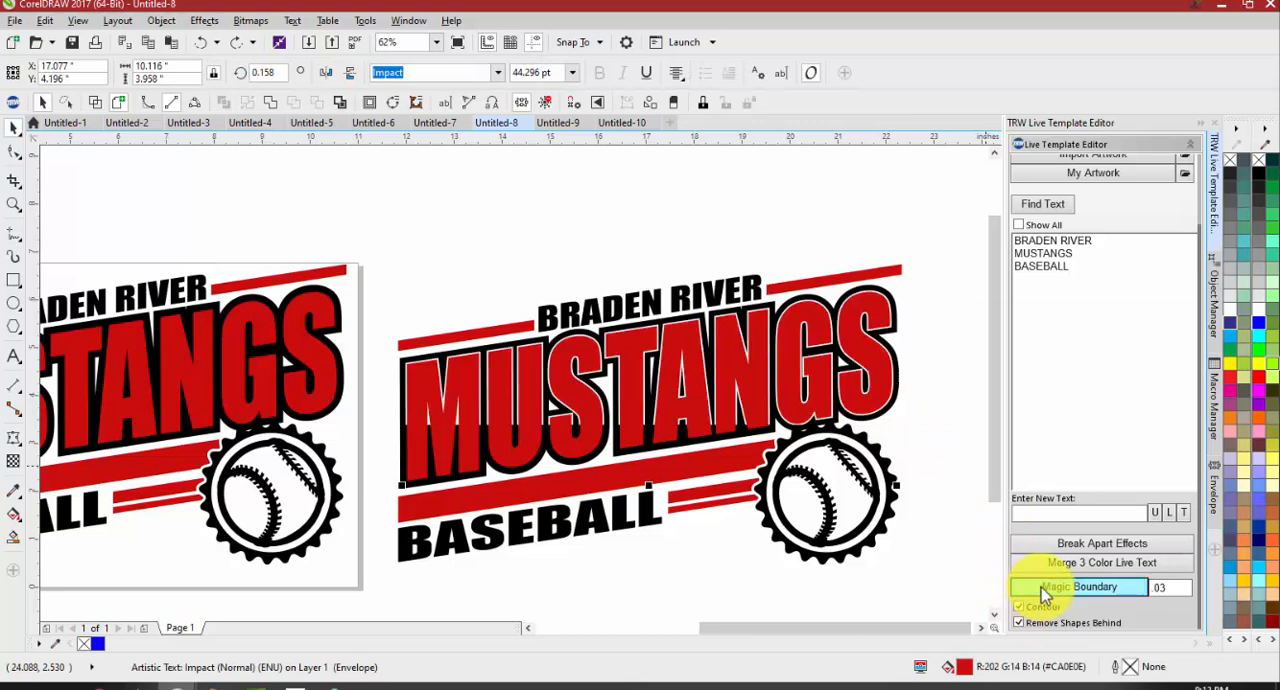
# Examine the contoured boundary around the MUSTANGS letters, including the opening in the A and the edges of the M
pyautogui.scroll(3, 671, 380)
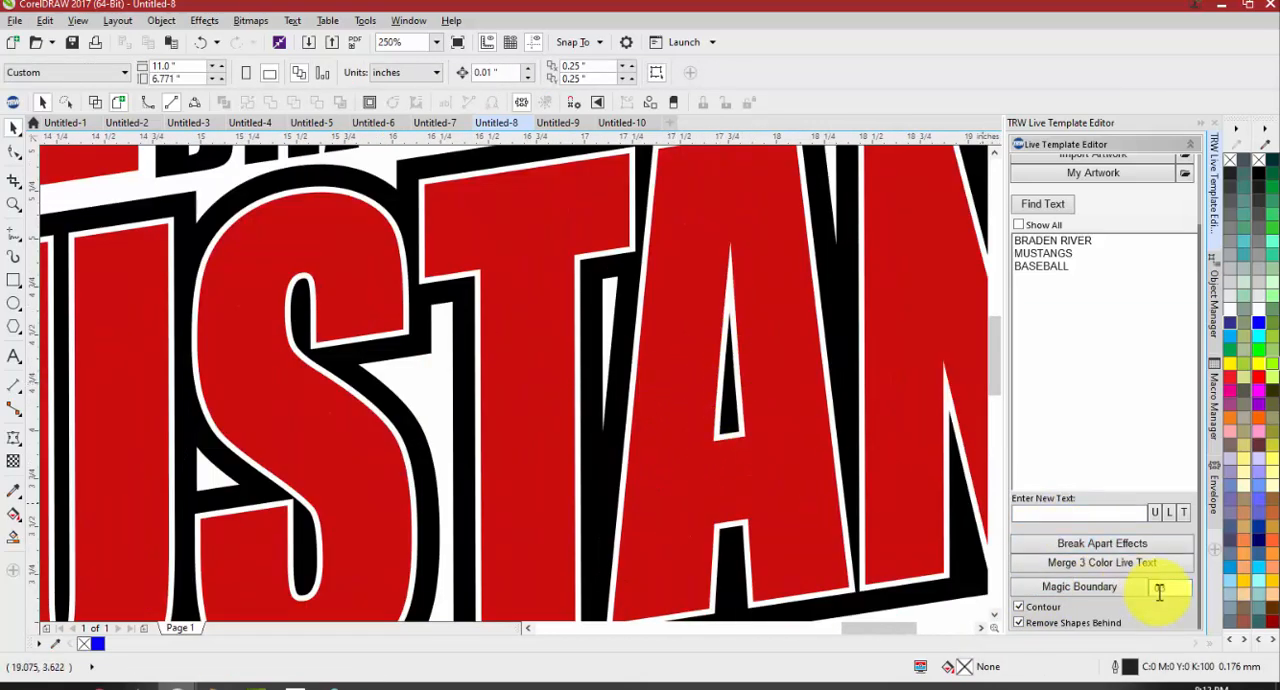
pyautogui.click(738, 441)
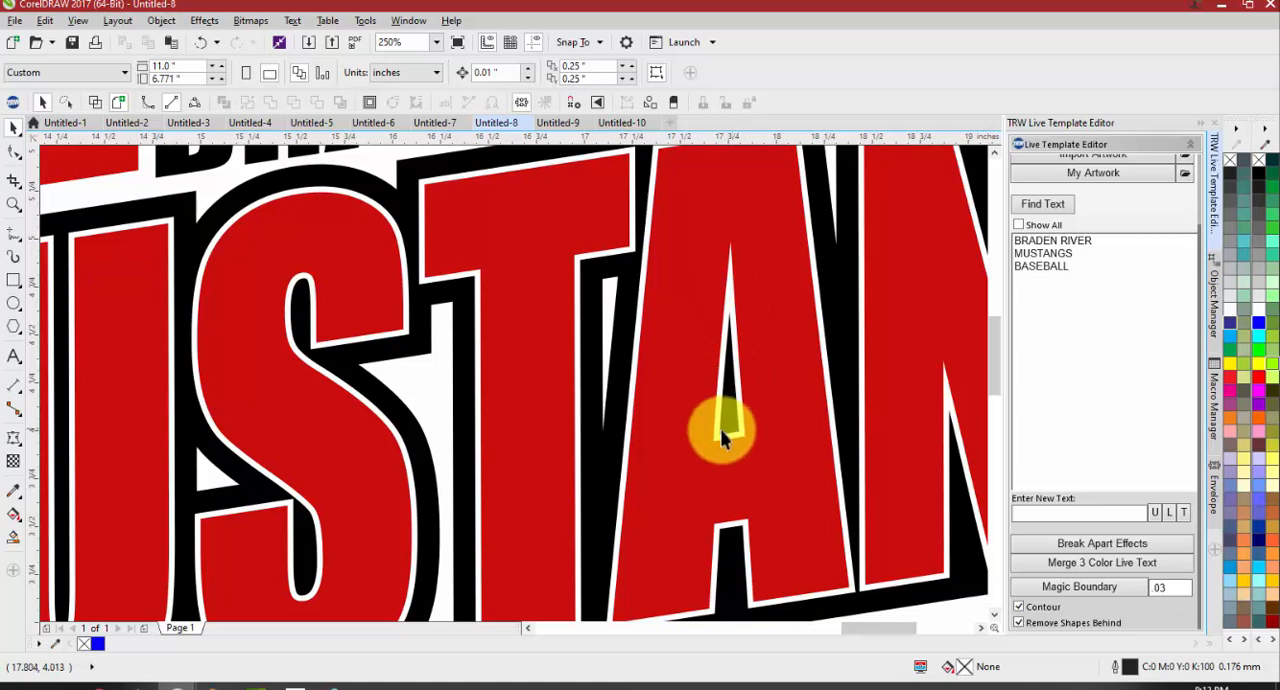
pyautogui.scroll(-4, 671, 394)
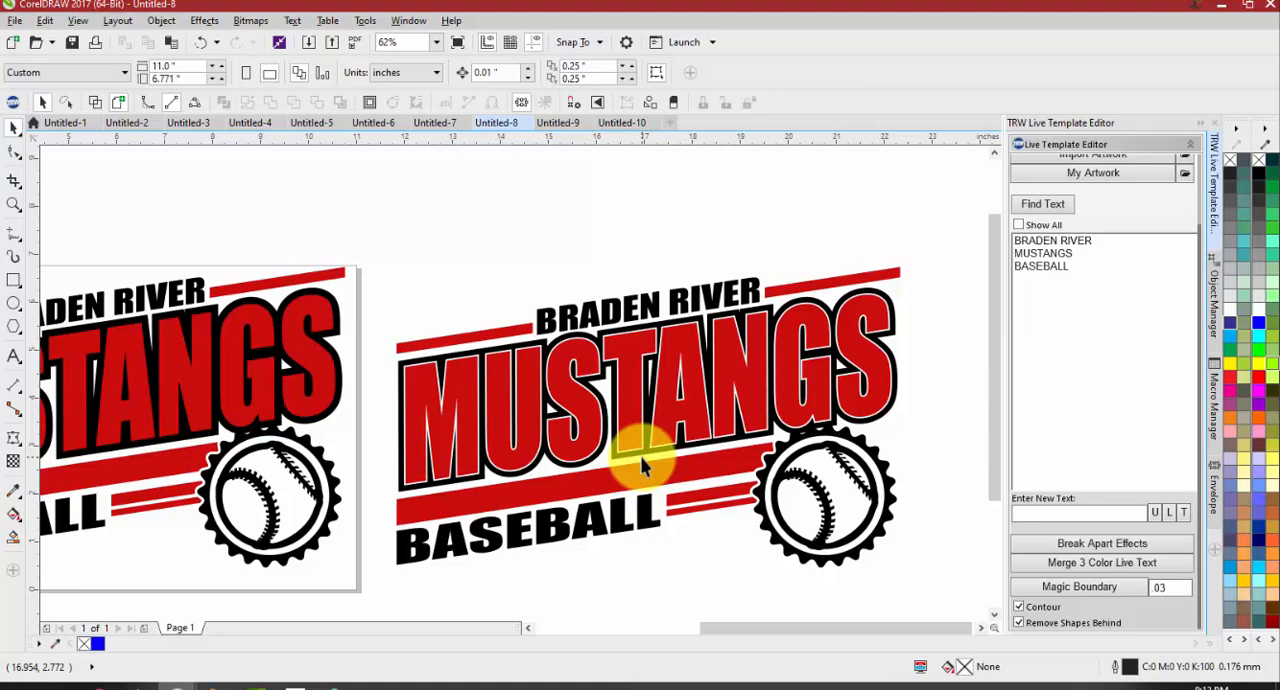
pyautogui.scroll(2, 420, 365)
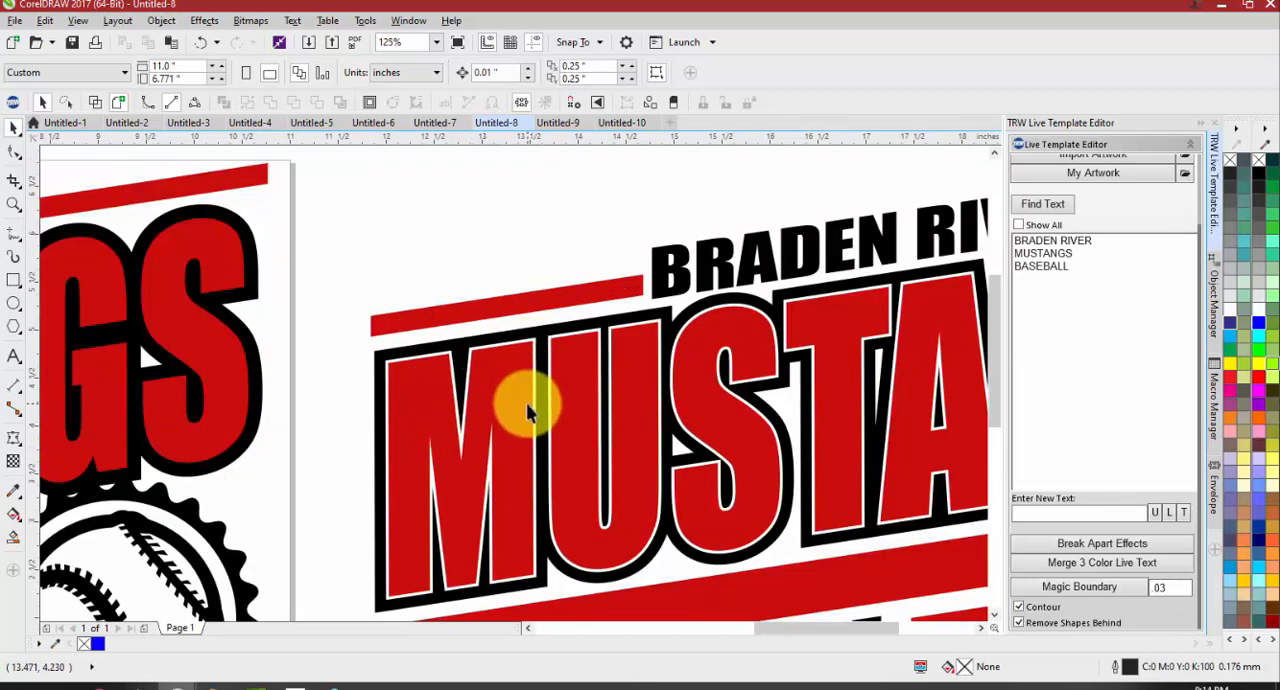
pyautogui.scroll(-2, 490, 385)
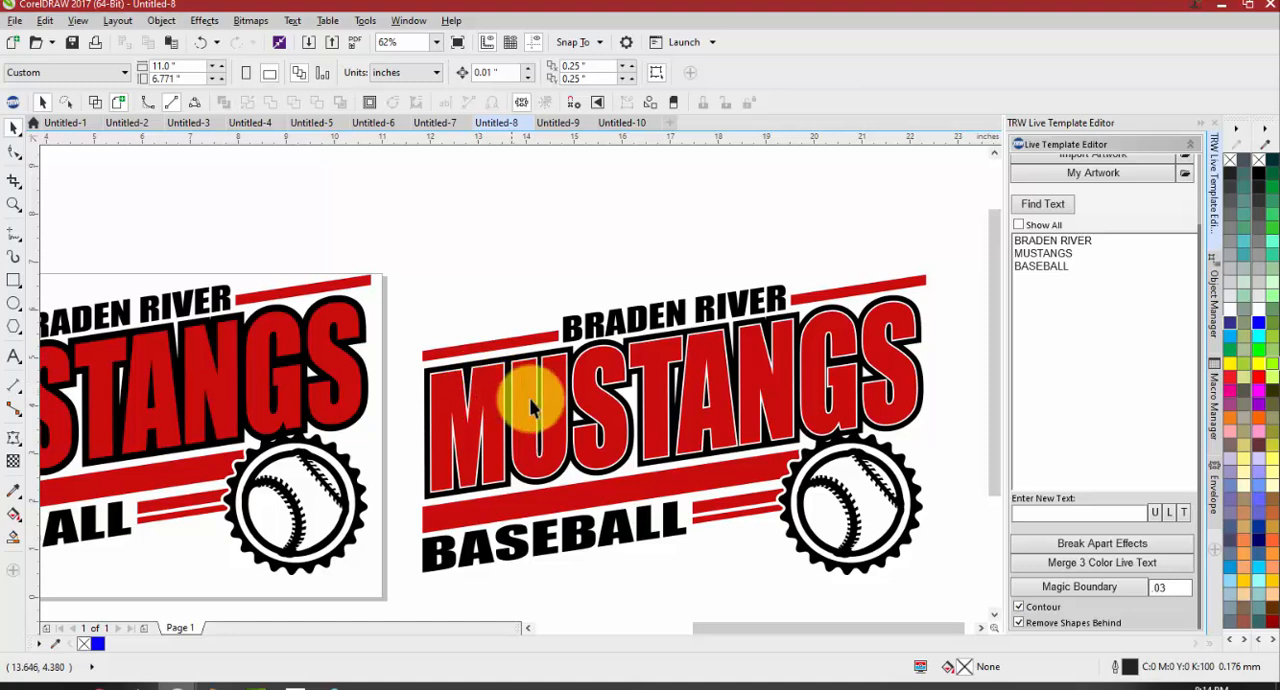
pyautogui.scroll(2, 470, 368)
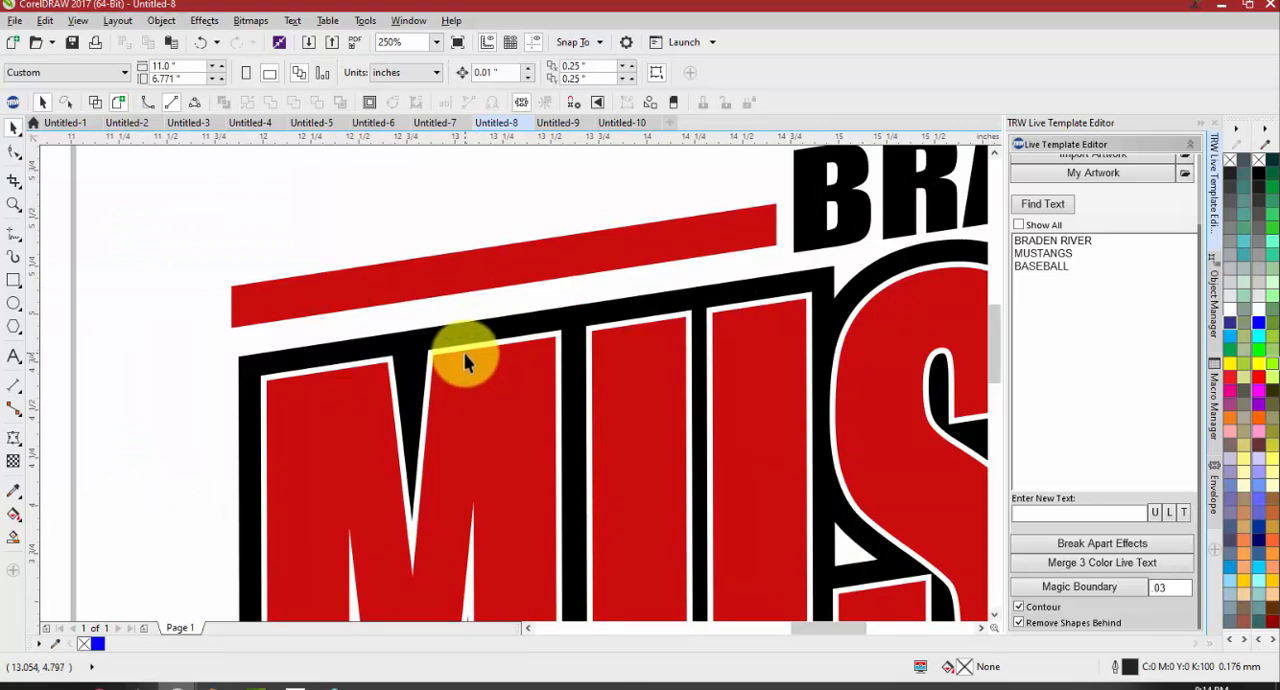
pyautogui.scroll(-2, 463, 360)
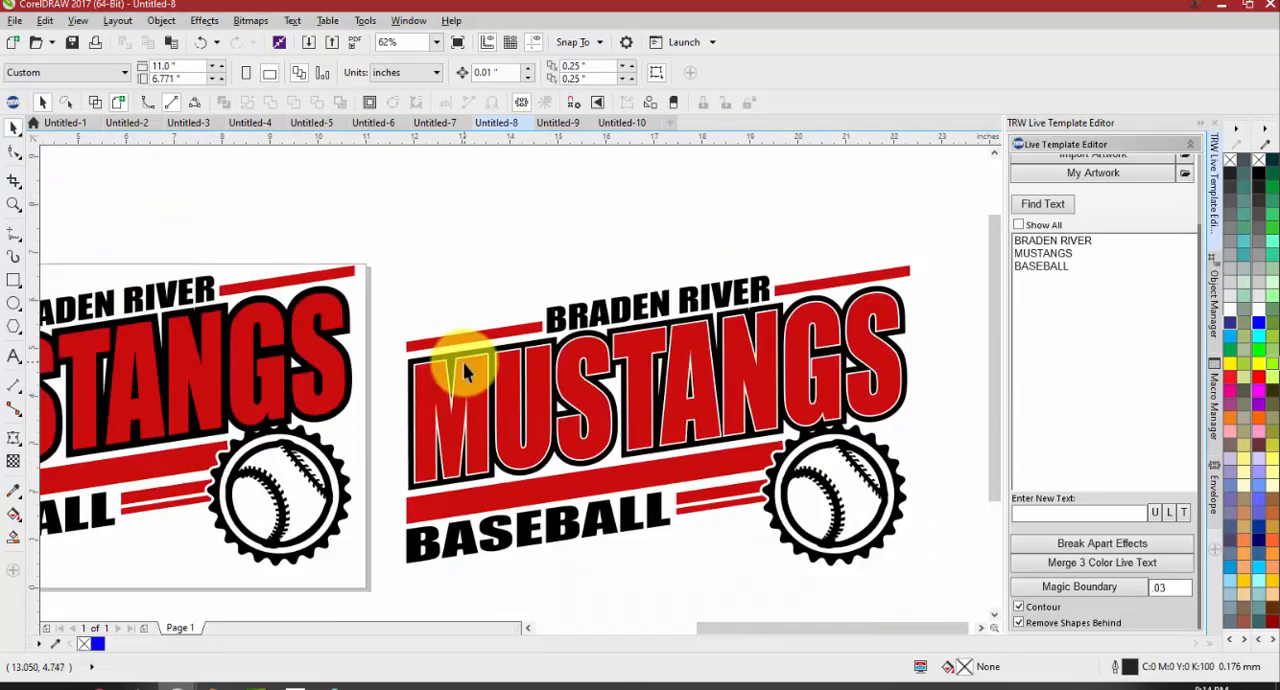
pyautogui.scroll(1, 490, 378)
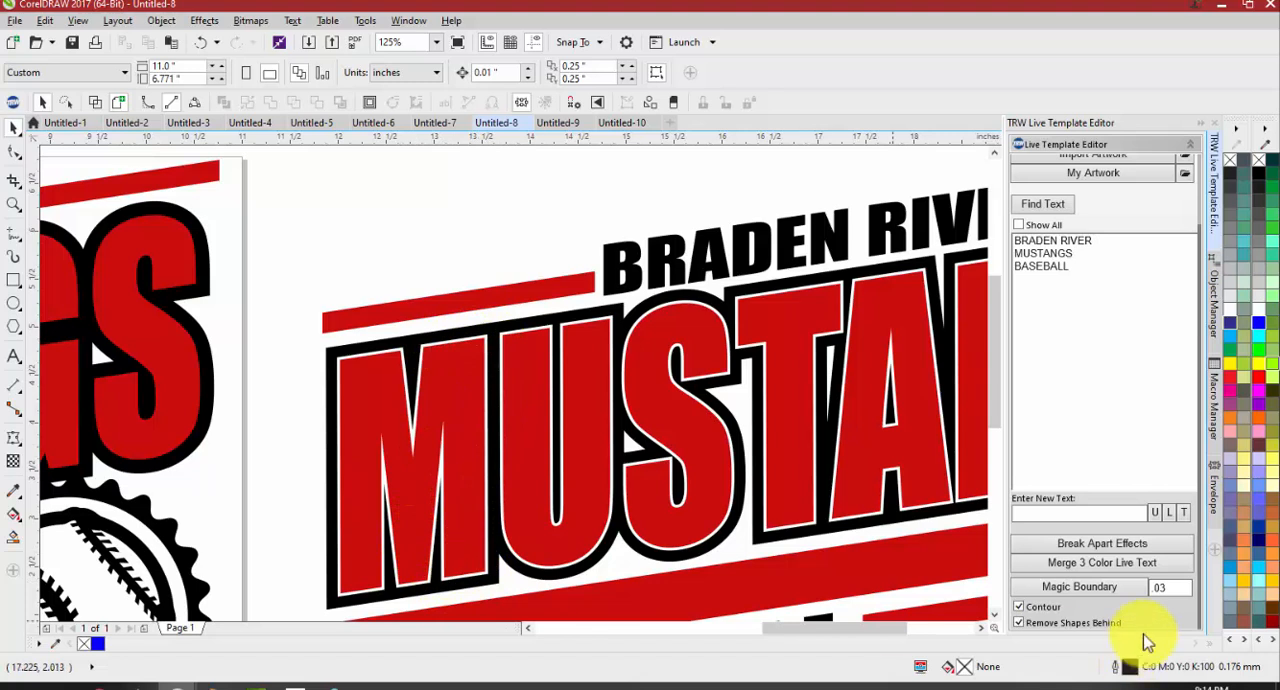
# Apply a .05 Magic Boundary to the copied MUSTANGS lettering with Contour and Remove Shapes Behind enabled
pyautogui.doubleClick(1164, 587)
pyautogui.write('05')
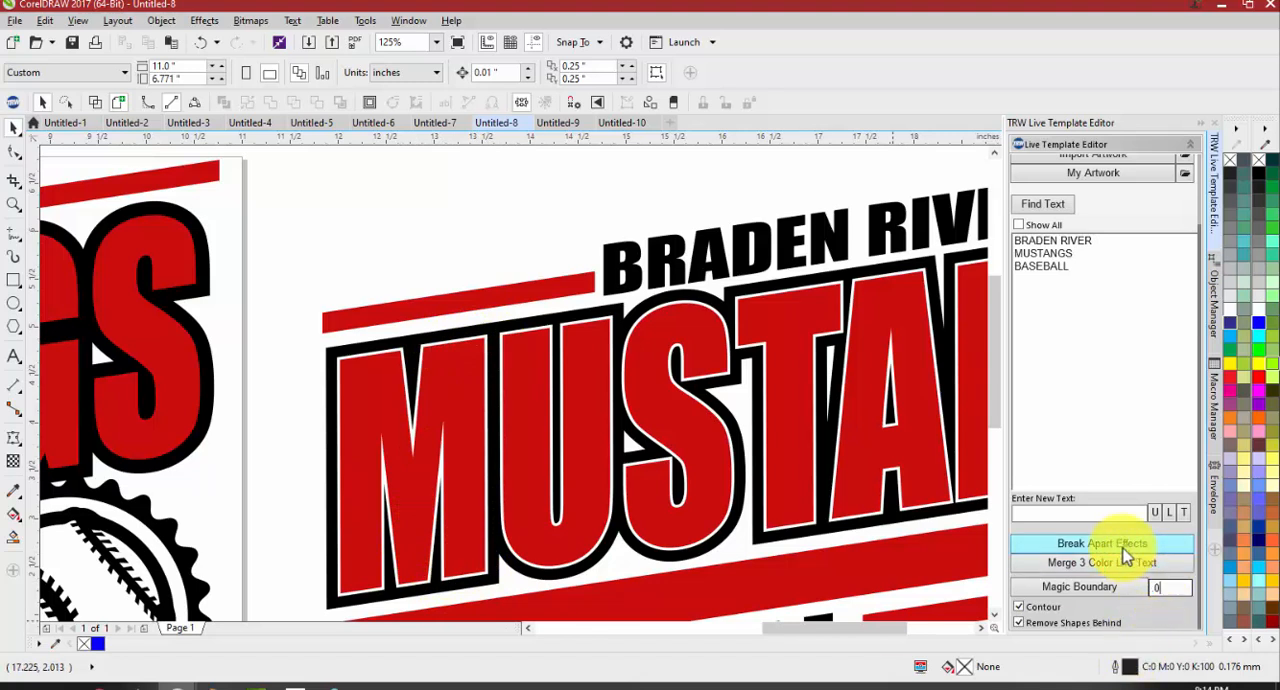
pyautogui.click(1088, 597)
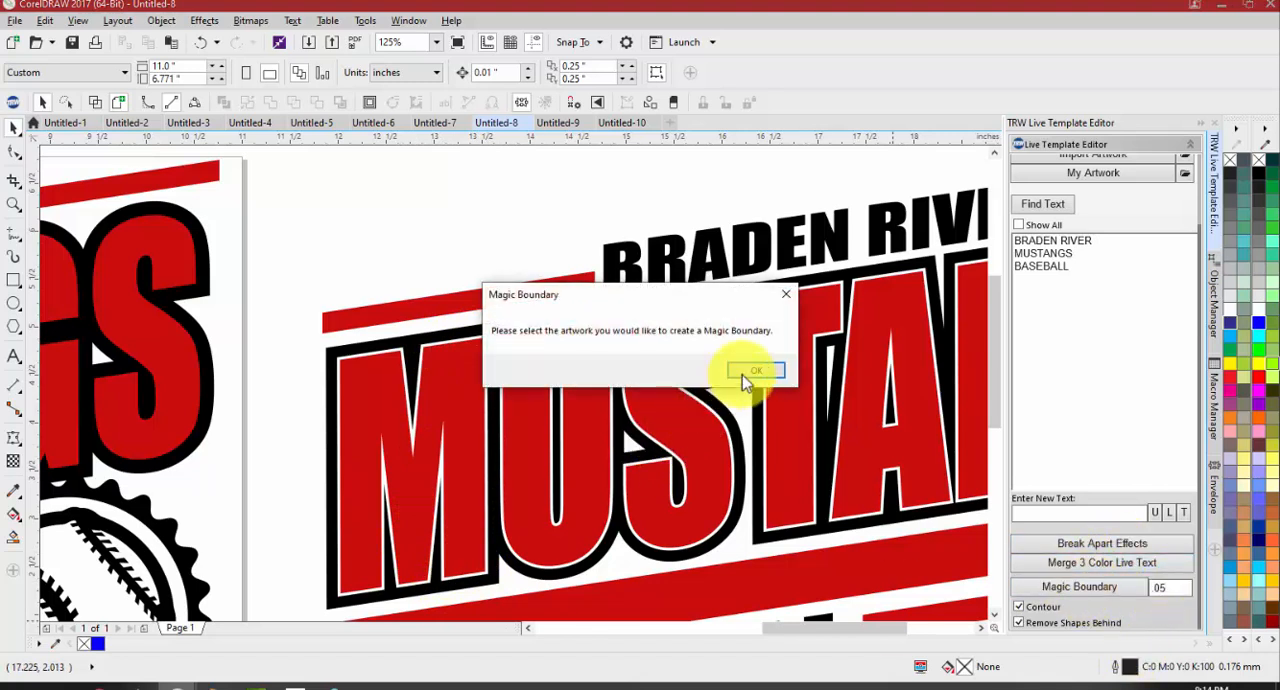
pyautogui.click(750, 372)
pyautogui.click(671, 429)
pyautogui.click(1096, 586)
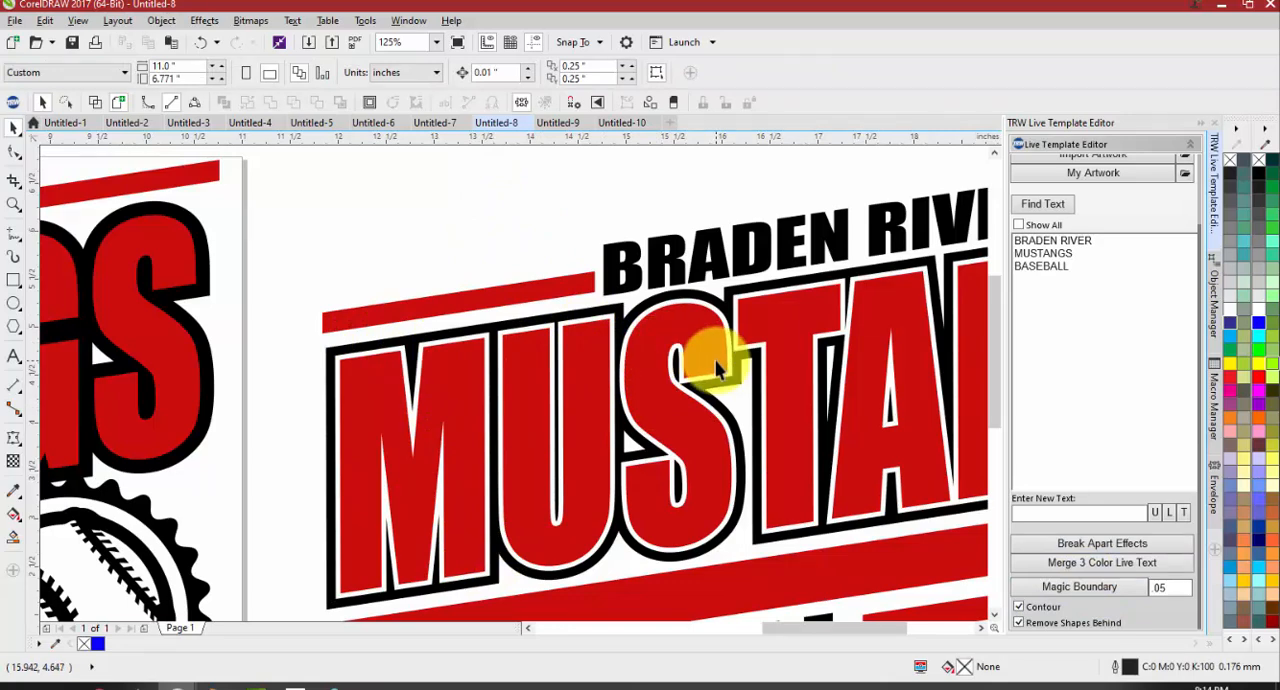
# Inspect the .05 boundary, undo it, and check the black area inside the U of MUSTANGS
pyautogui.scroll(-2, 586, 343)
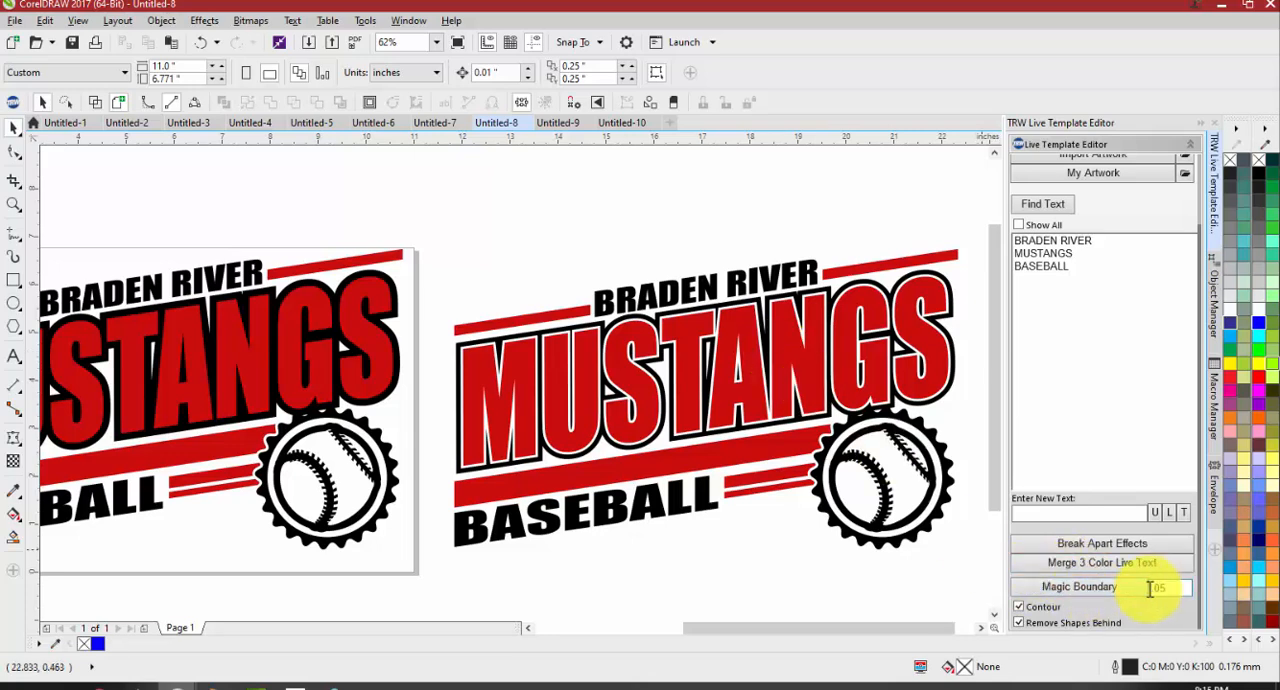
pyautogui.scroll(4, 546, 360)
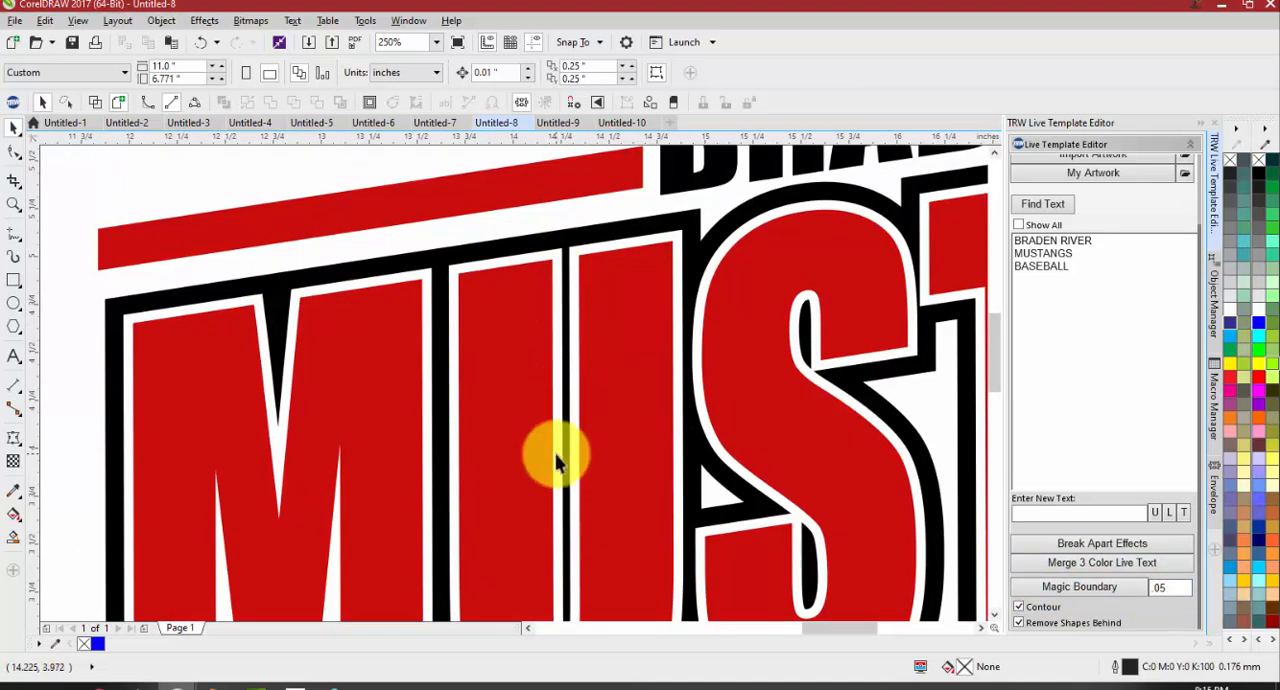
pyautogui.hotkey('ctrl', 'z')
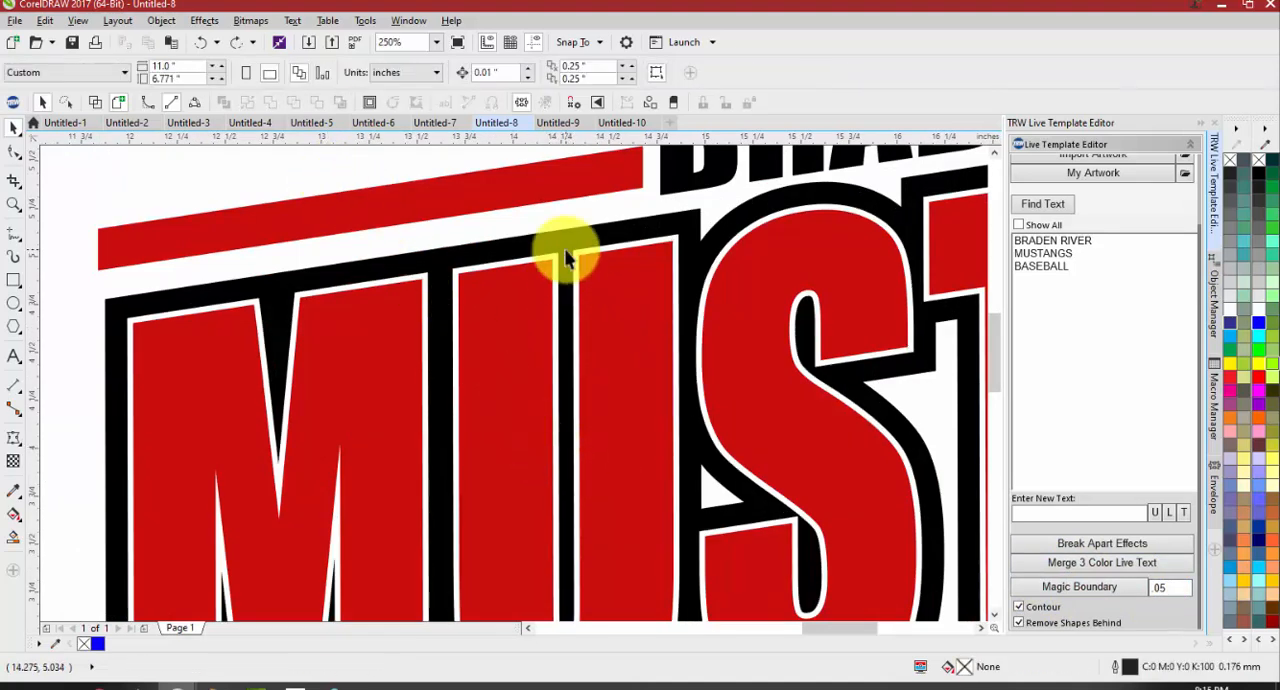
pyautogui.scroll(-2, 560, 430)
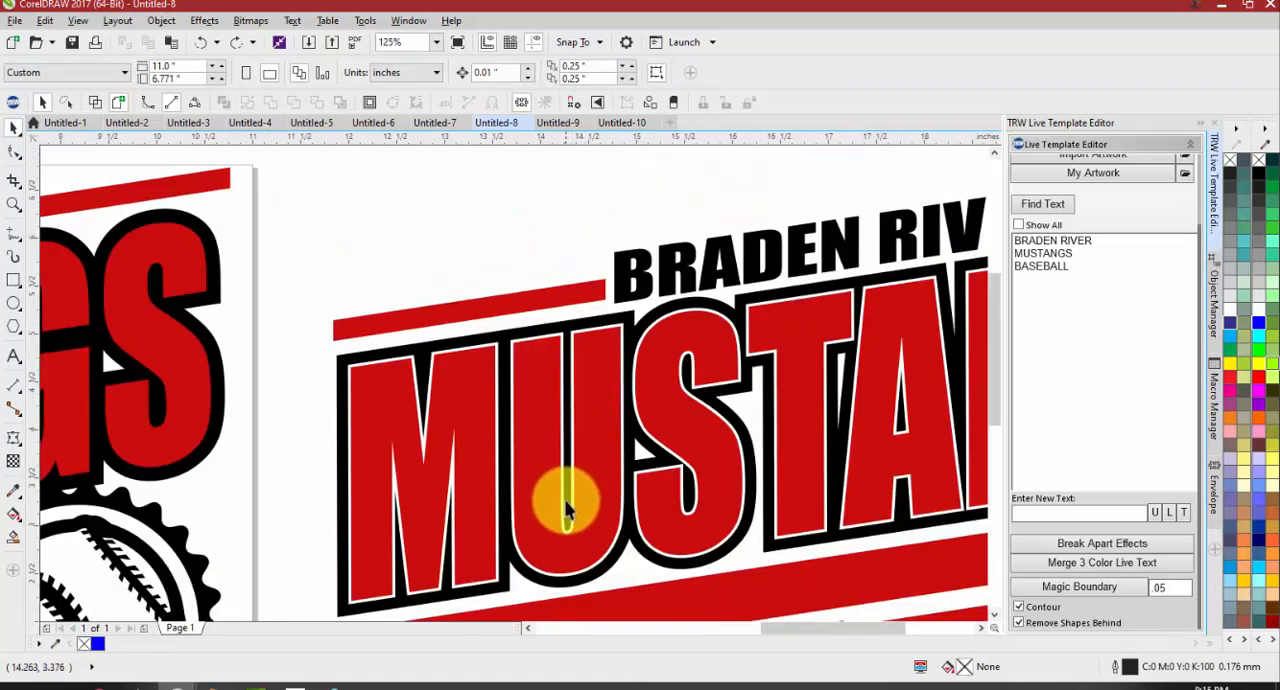
pyautogui.scroll(2, 578, 399)
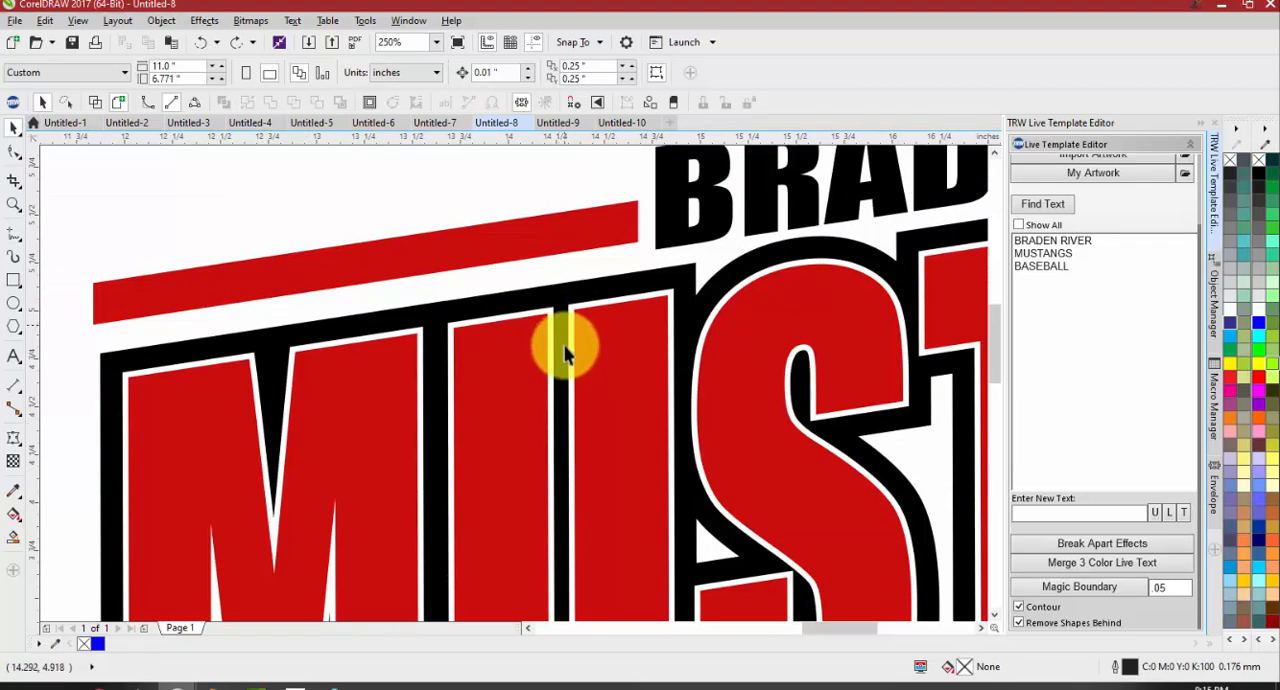
pyautogui.scroll(-2, 563, 340)
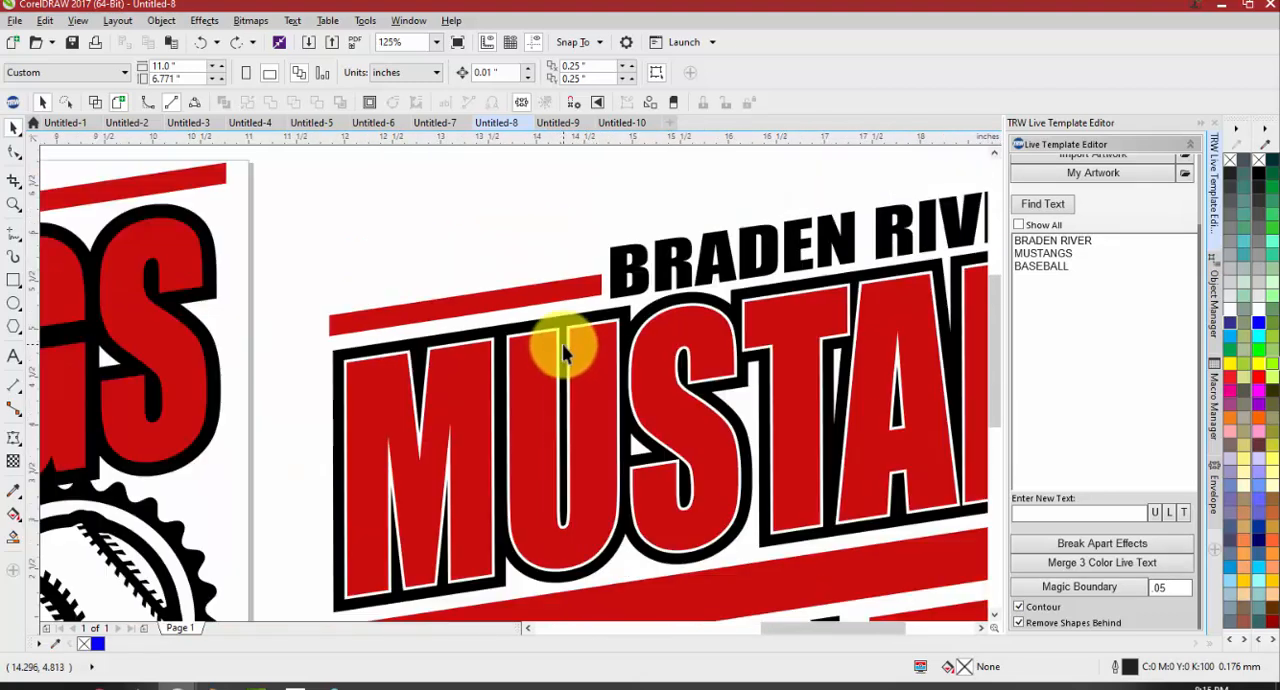
# Apply a .06 Magic Boundary to the copied MUSTANGS lettering with Contour and Remove Shapes Behind enabled
pyautogui.click(543, 408)
pyautogui.doubleClick(1163, 587)
pyautogui.write('08')
pyautogui.click(1077, 590)
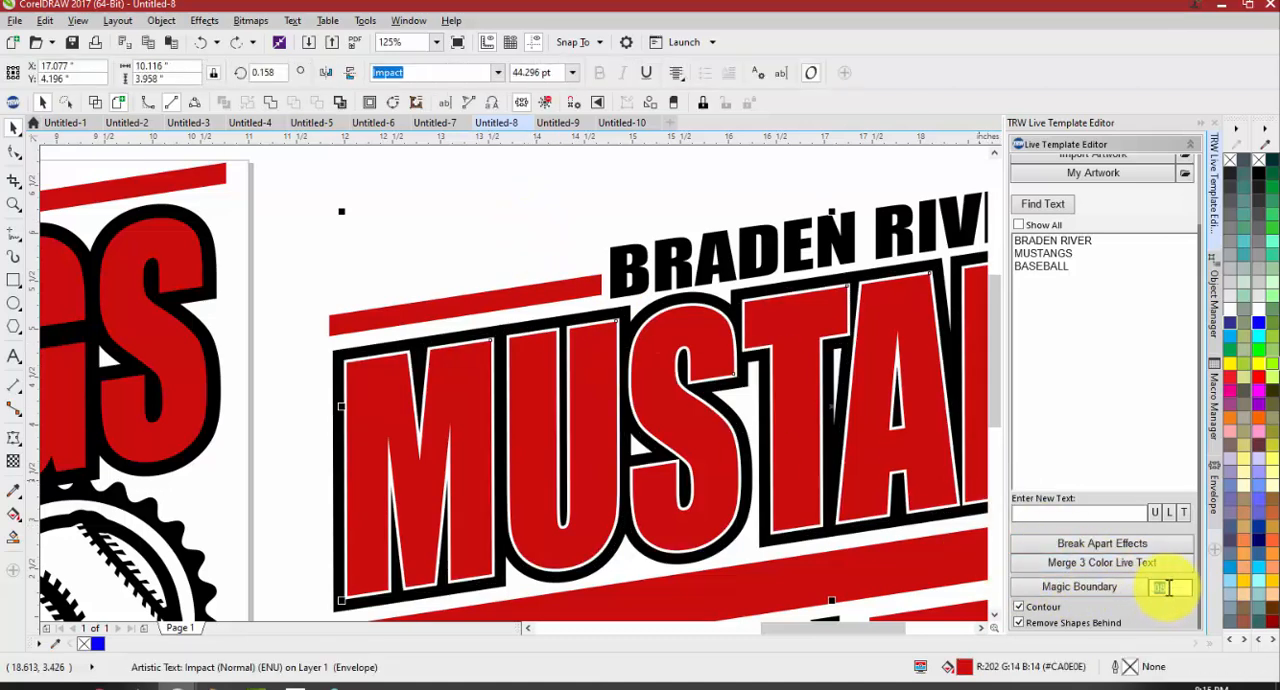
pyautogui.press('BackSpace')
pyautogui.press('BackSpace')
pyautogui.press('BackSpace')
pyautogui.press('BackSpace')
pyautogui.write('06')
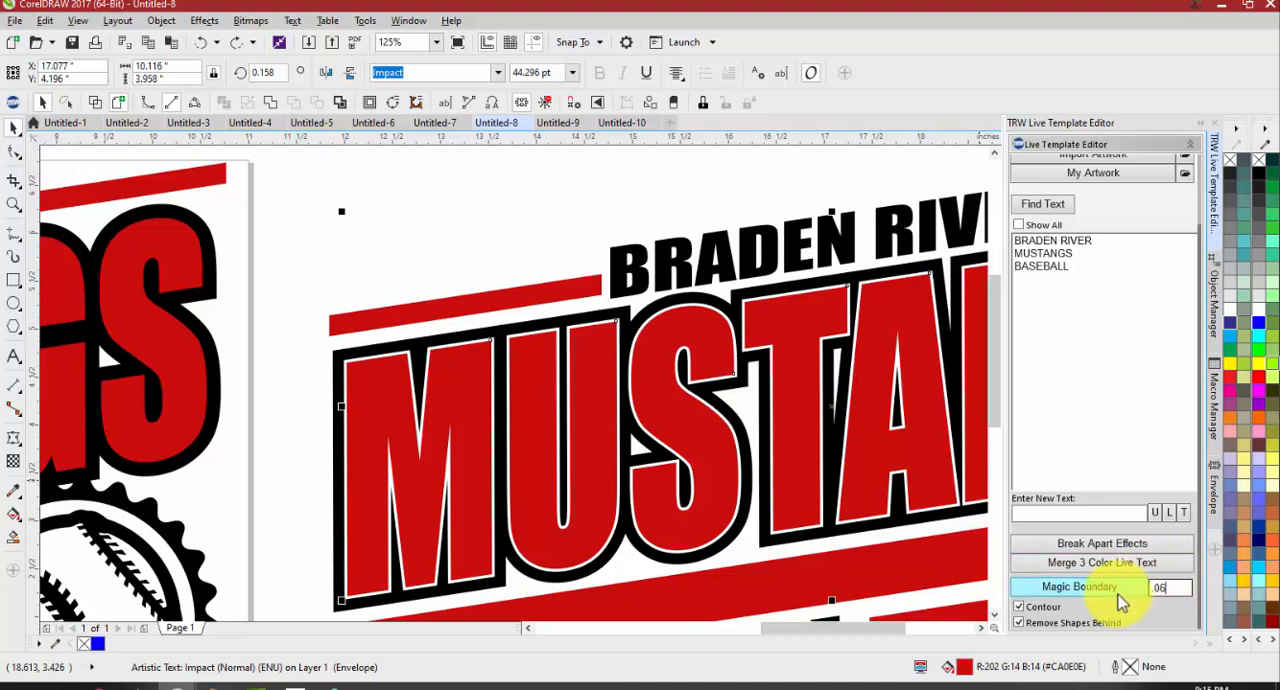
pyautogui.click(1118, 595)
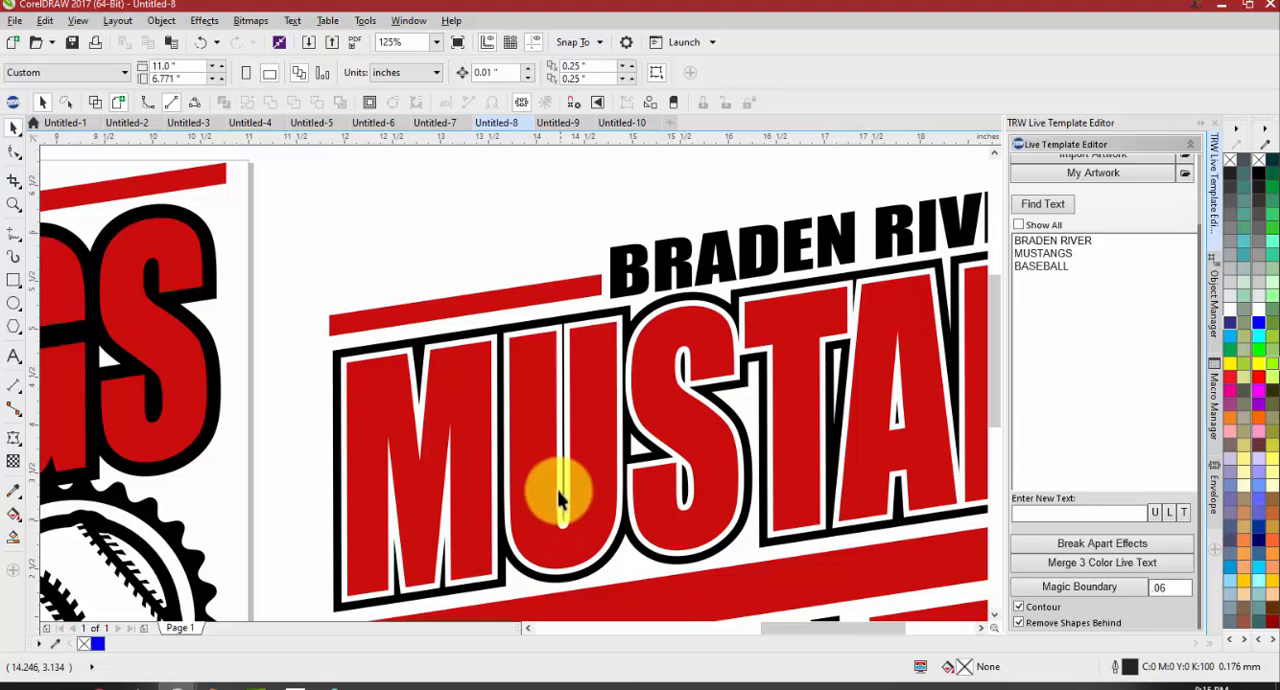
# Try moving the lower nodes of the thin black sliver inside the U of the copied MUSTANGS boundary
pyautogui.doubleClick(562, 408)
pyautogui.moveTo(564, 522); pyautogui.dragTo(578, 530)
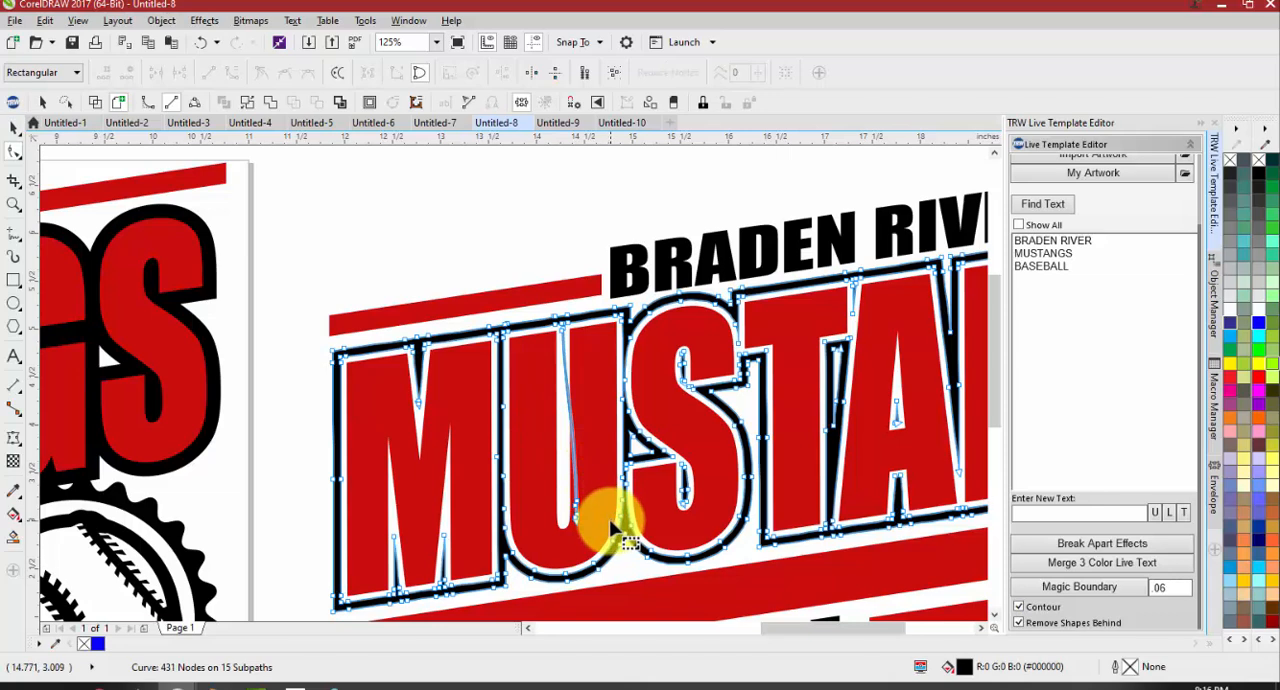
pyautogui.moveTo(575, 521); pyautogui.dragTo(562, 520)
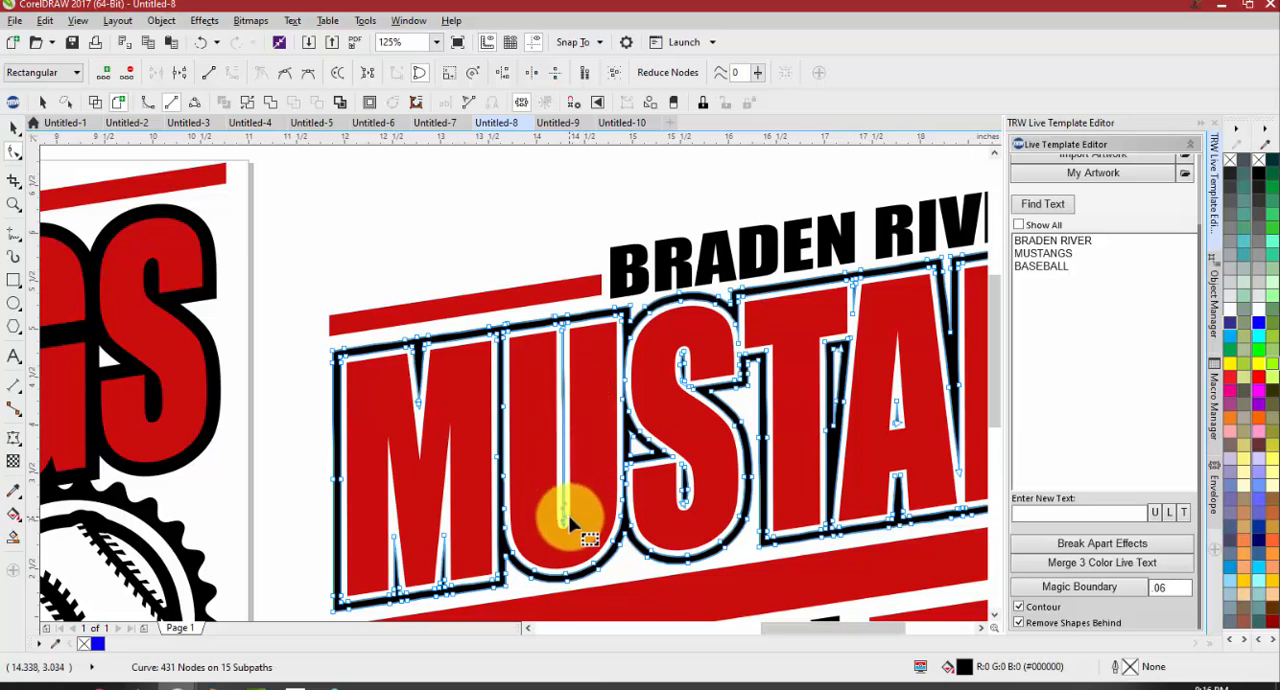
pyautogui.moveTo(571, 530); pyautogui.dragTo(615, 538)
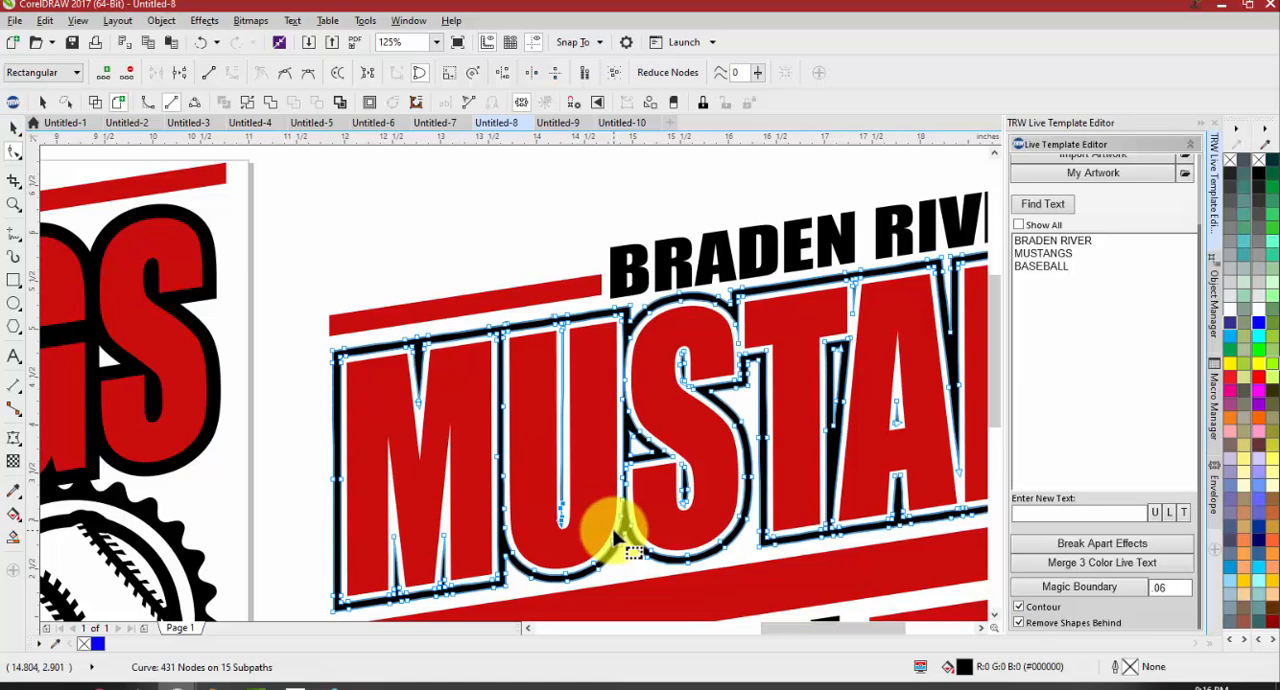
pyautogui.click(466, 240)
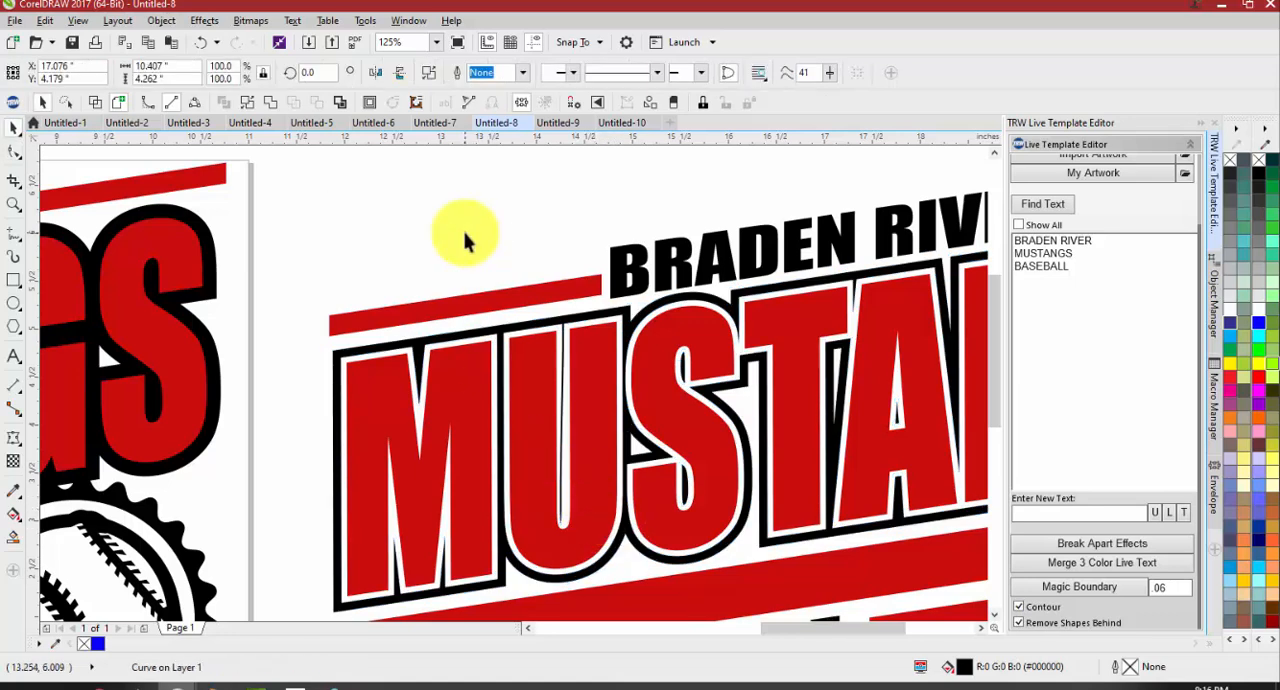
# Undo the .06 boundary on the copied MUSTANGS and apply a .04 Magic Boundary with Contour and Remove Shapes Behind enabled
pyautogui.click(561, 359)
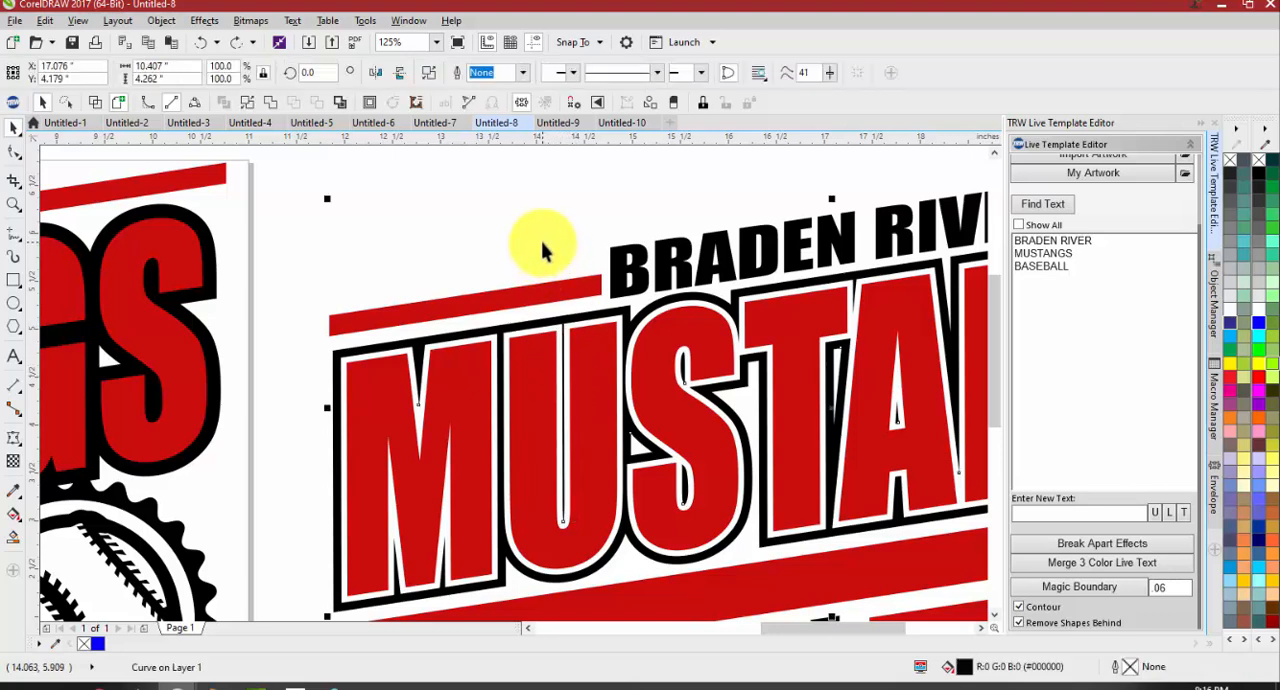
pyautogui.hotkey('ctrl', 'z')
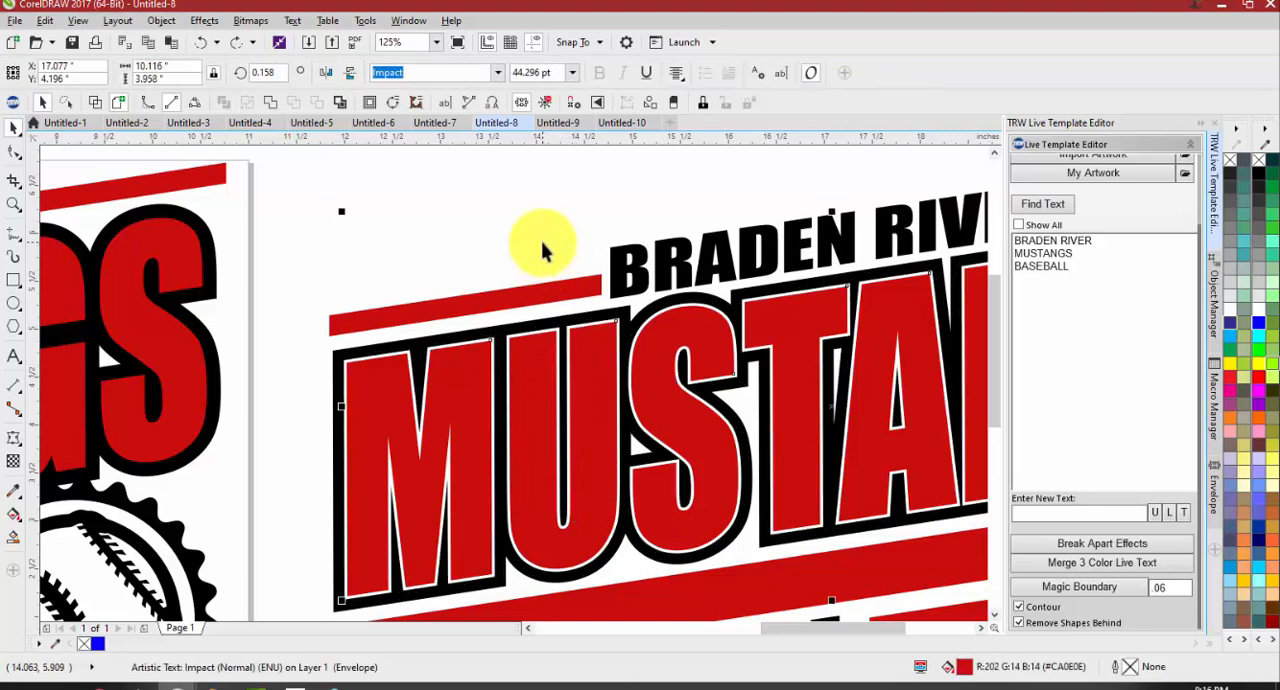
pyautogui.click(459, 208)
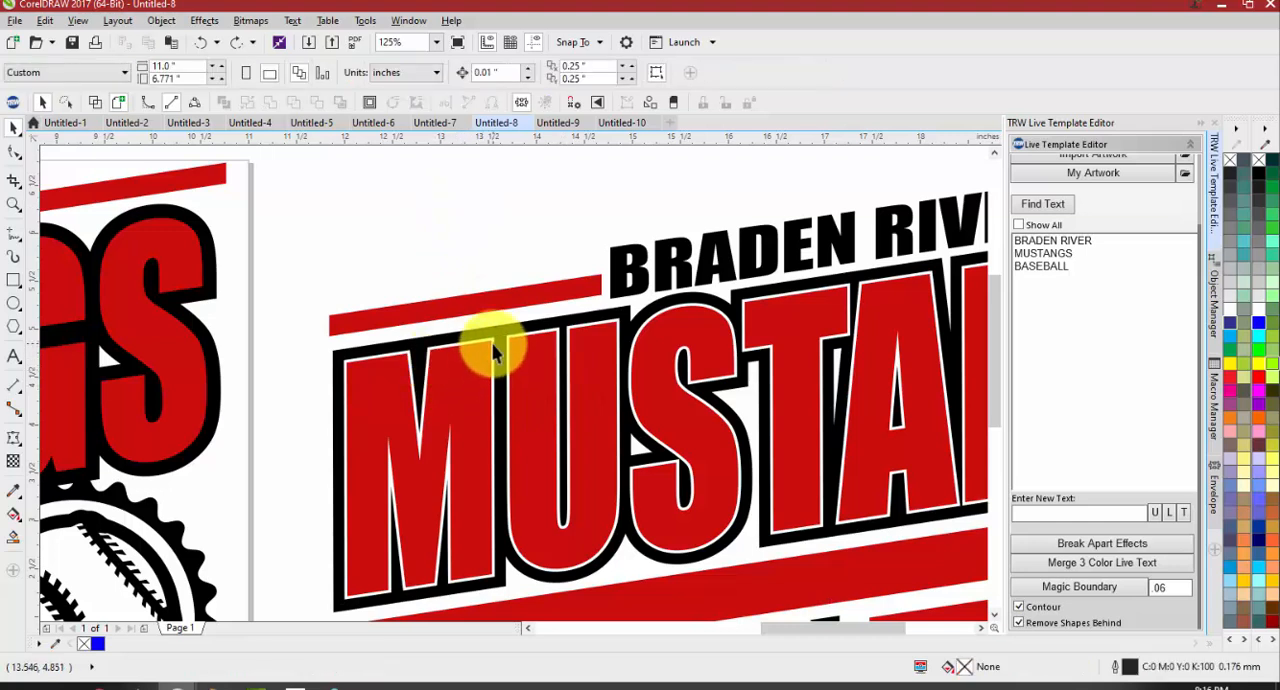
pyautogui.click(537, 358)
pyautogui.click(1092, 562)
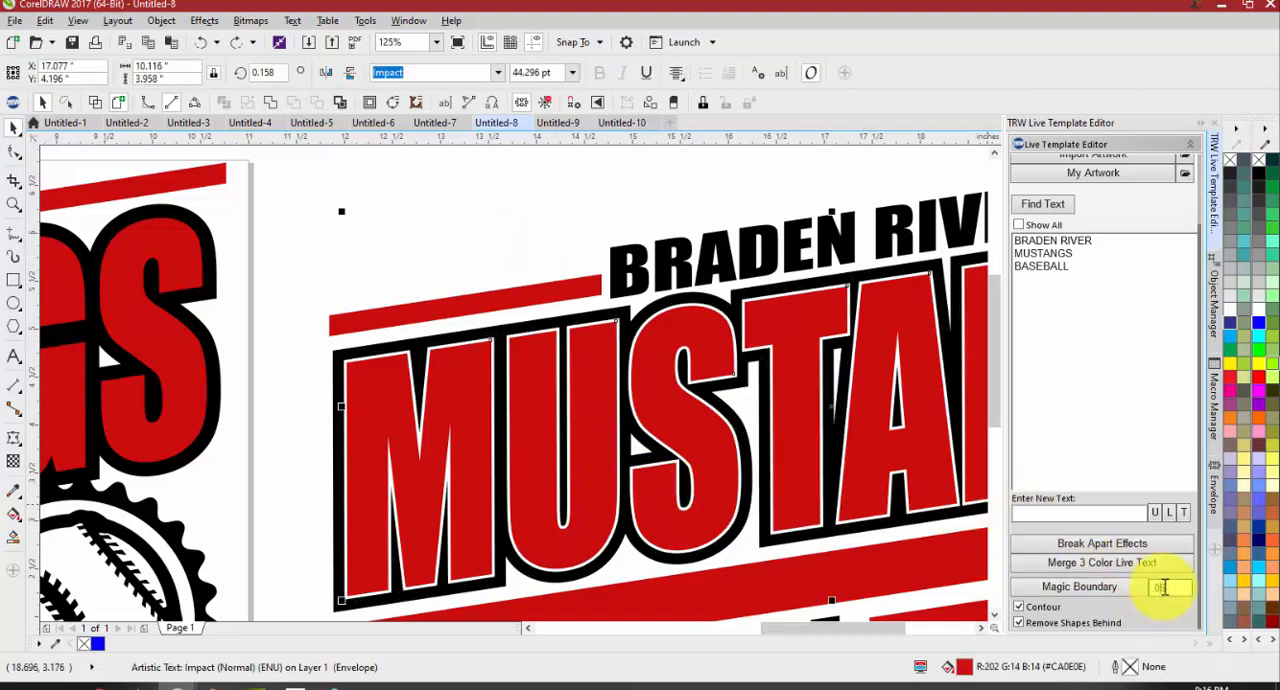
pyautogui.click(1132, 585)
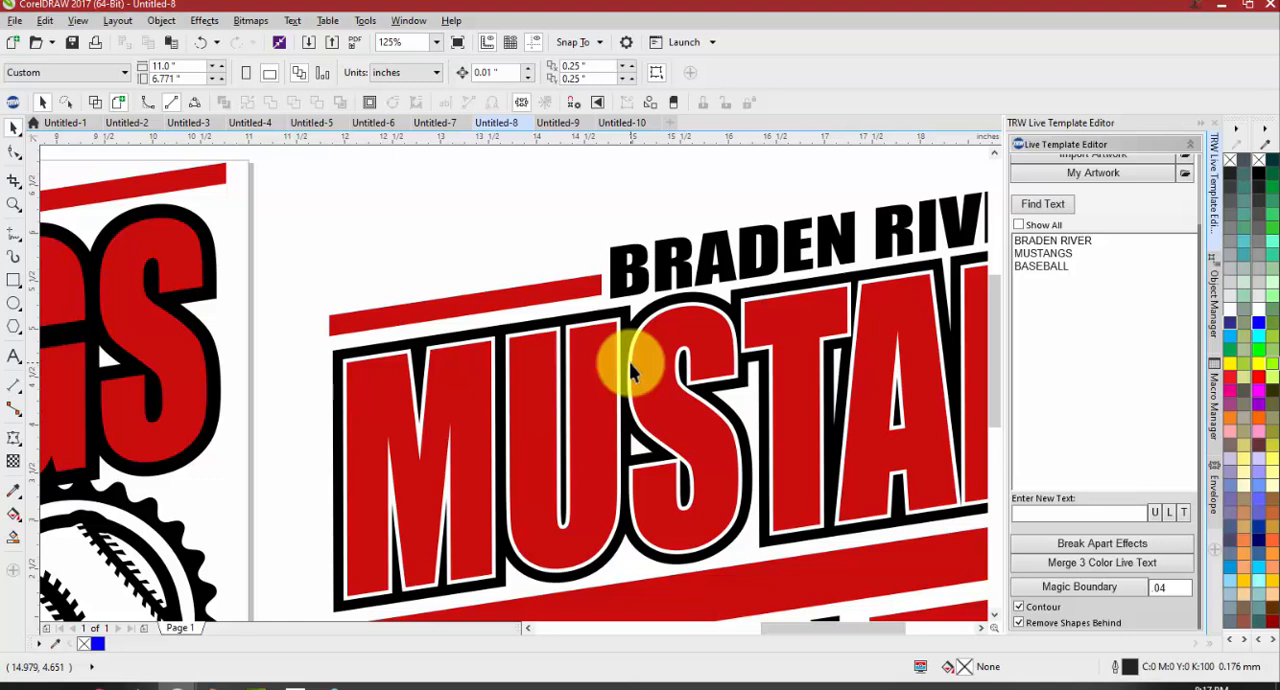
# Delete the whole copied Braden River Mustangs Baseball design beside the page
pyautogui.scroll(-1, 602, 461)
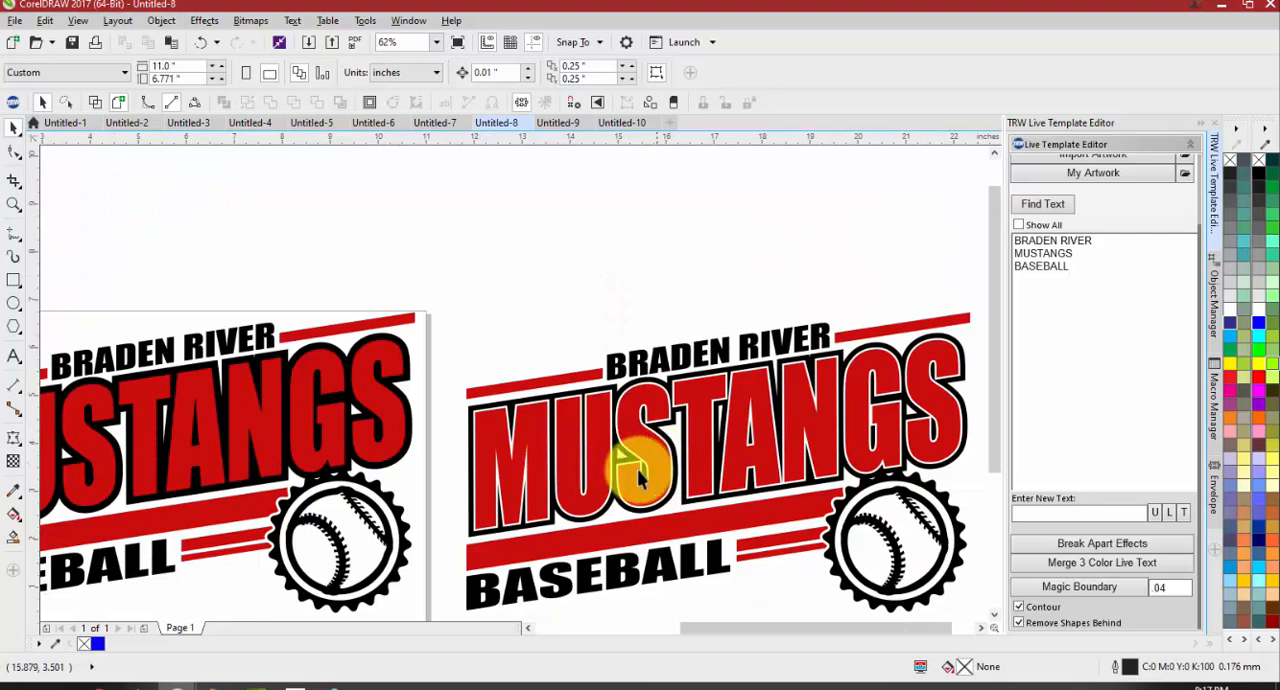
pyautogui.scroll(1, 585, 464)
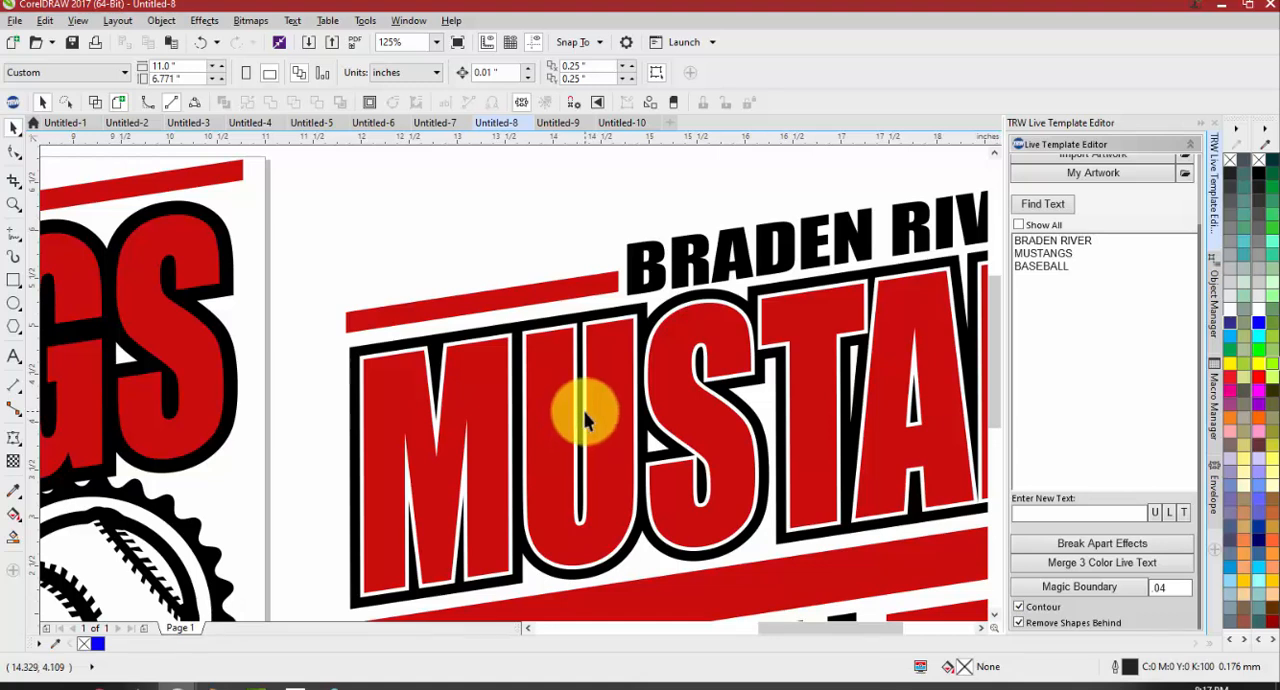
pyautogui.scroll(-5, 575, 318)
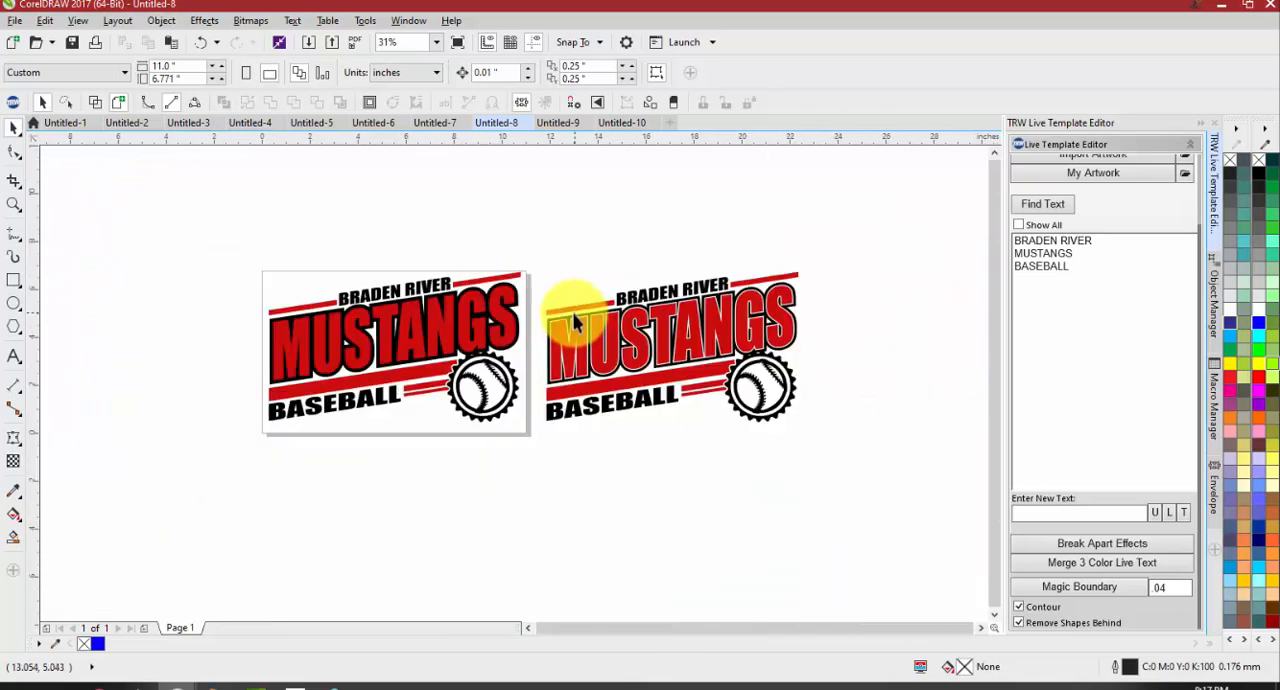
pyautogui.scroll(2, 590, 320)
pyautogui.scroll(-2, 714, 314)
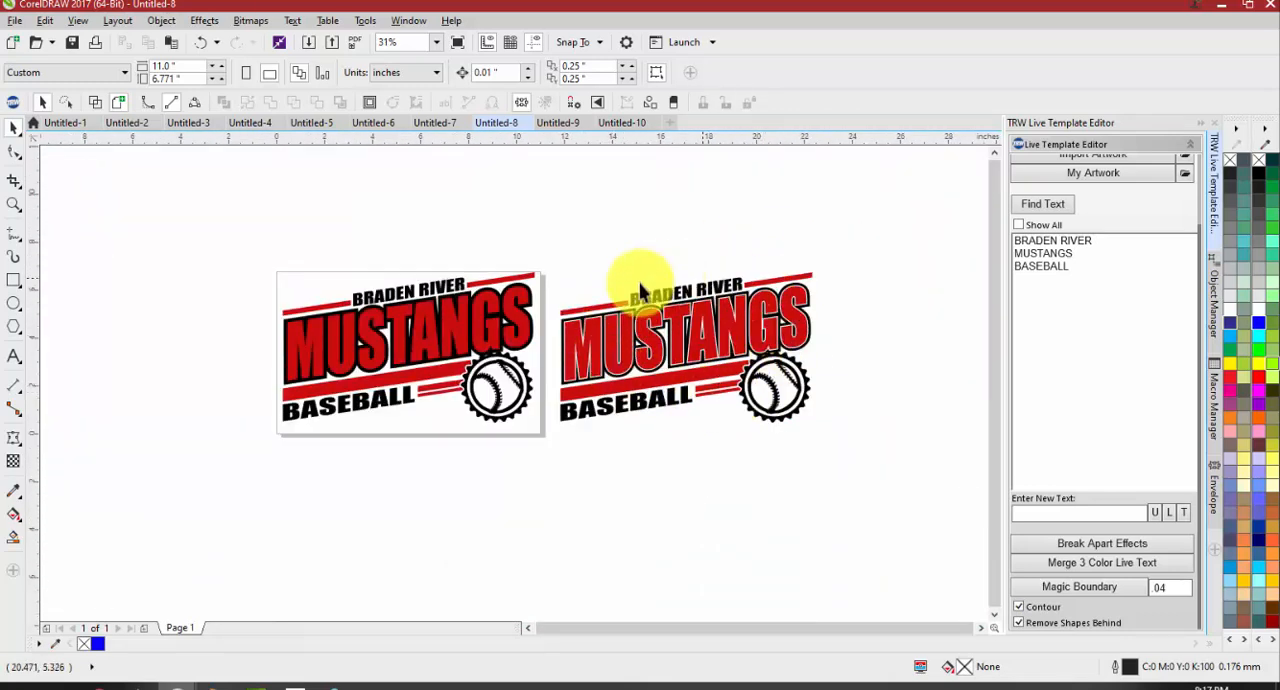
pyautogui.moveTo(843, 237); pyautogui.dragTo(553, 466)
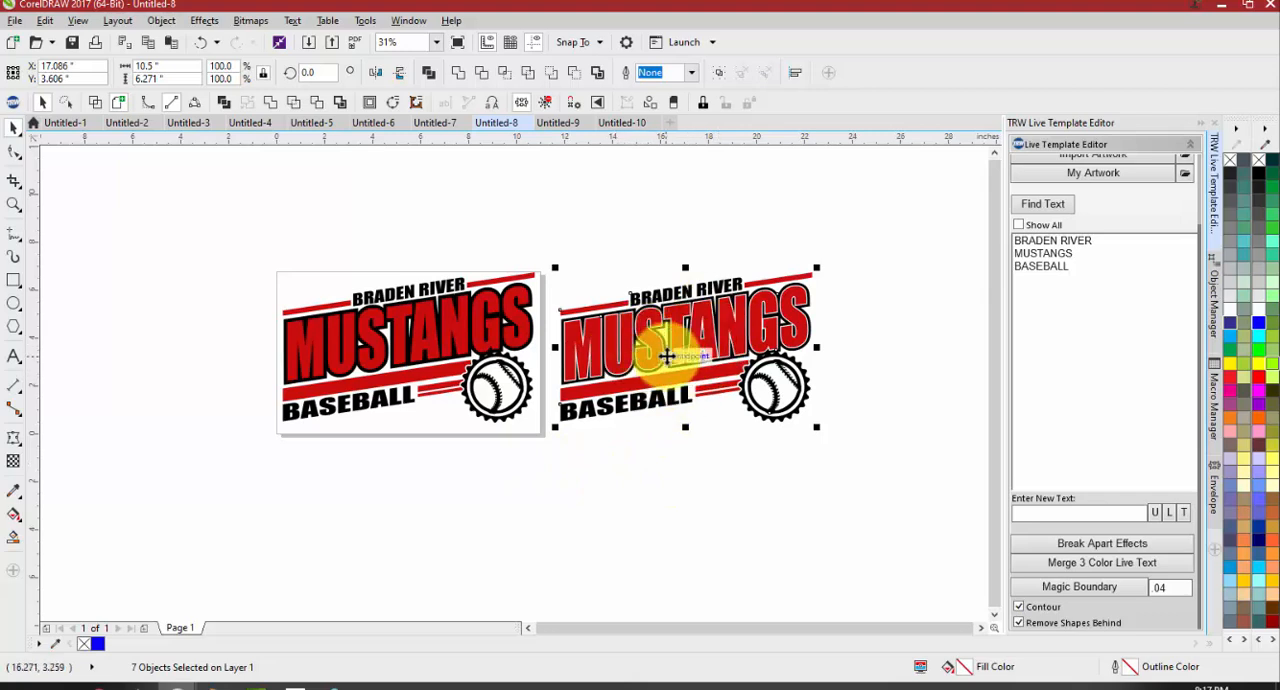
pyautogui.press('Delete')
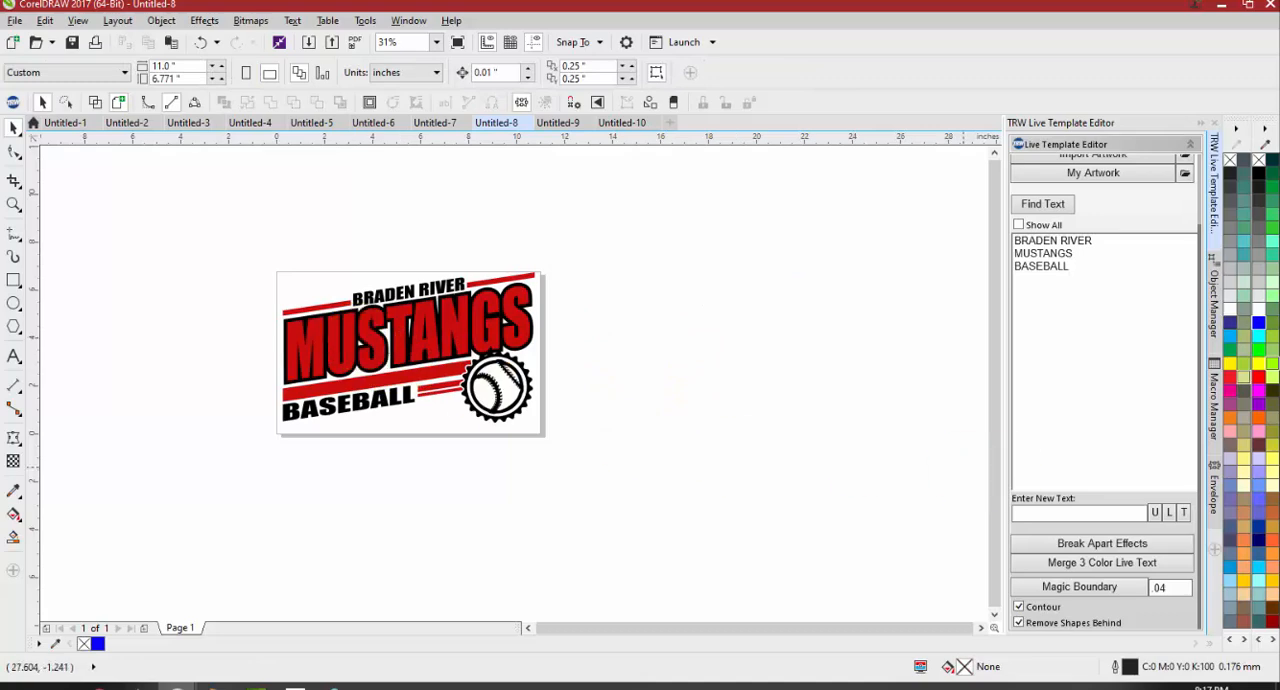
# Bring the TRW Design Wizard window into the workspace beside the remaining design
pyautogui.moveTo(1279, 166); pyautogui.dragTo(850, 64)
pyautogui.click(562, 327)
pyautogui.scroll(2, 521, 308)
pyautogui.scroll(-4, 537, 318)
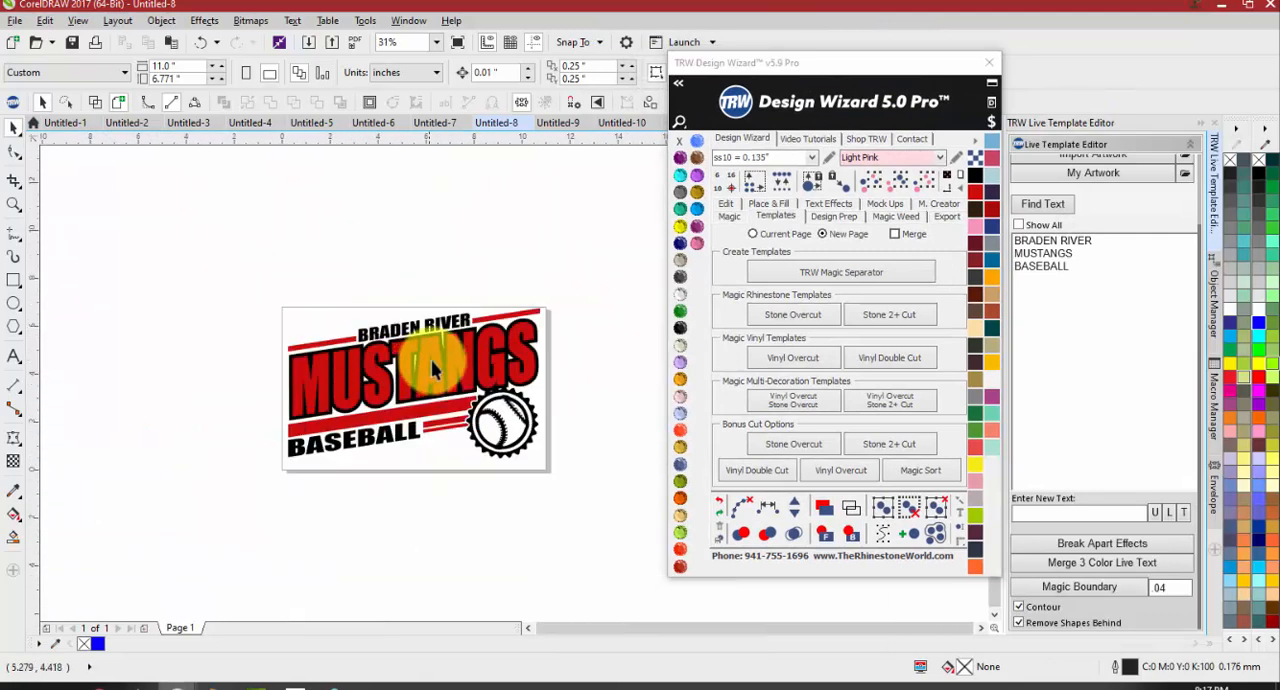
# Trim the black MUSTANGS outline shape using the red MUSTANGS lettering on top of it
pyautogui.scroll(2, 428, 368)
pyautogui.click(427, 400)
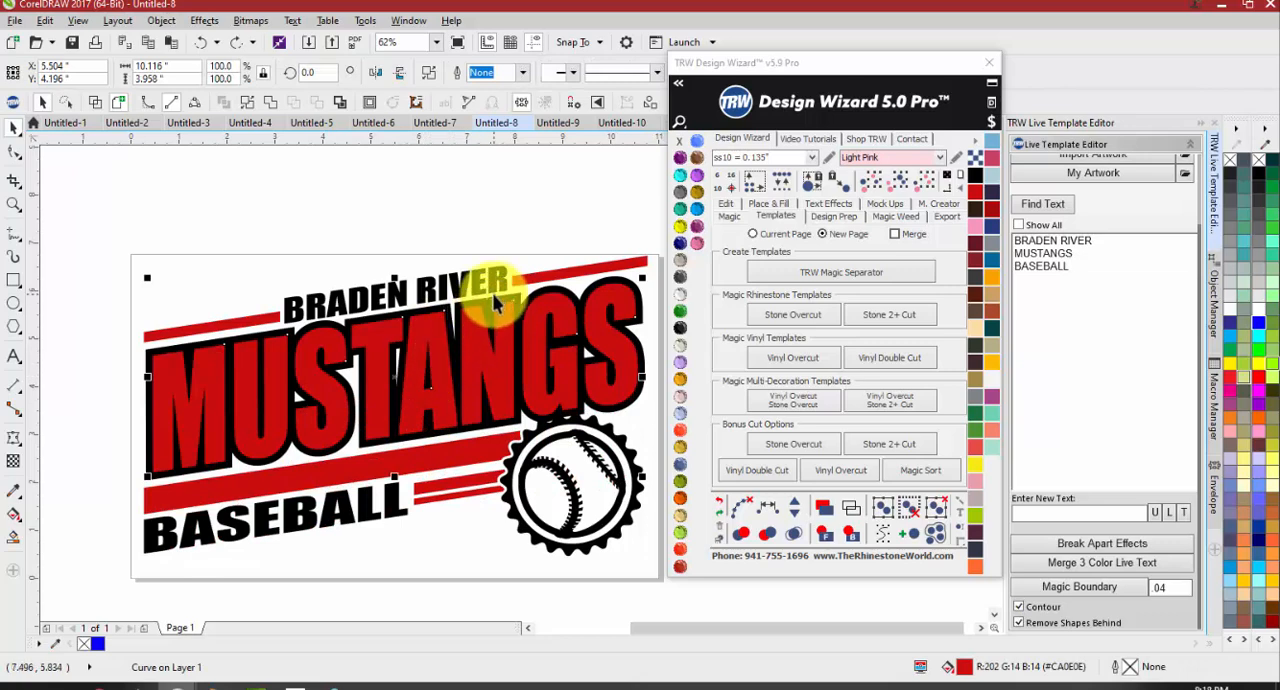
pyautogui.scroll(2, 492, 293)
pyautogui.keyDown('shift'); pyautogui.click(472, 322); pyautogui.keyUp('shift')
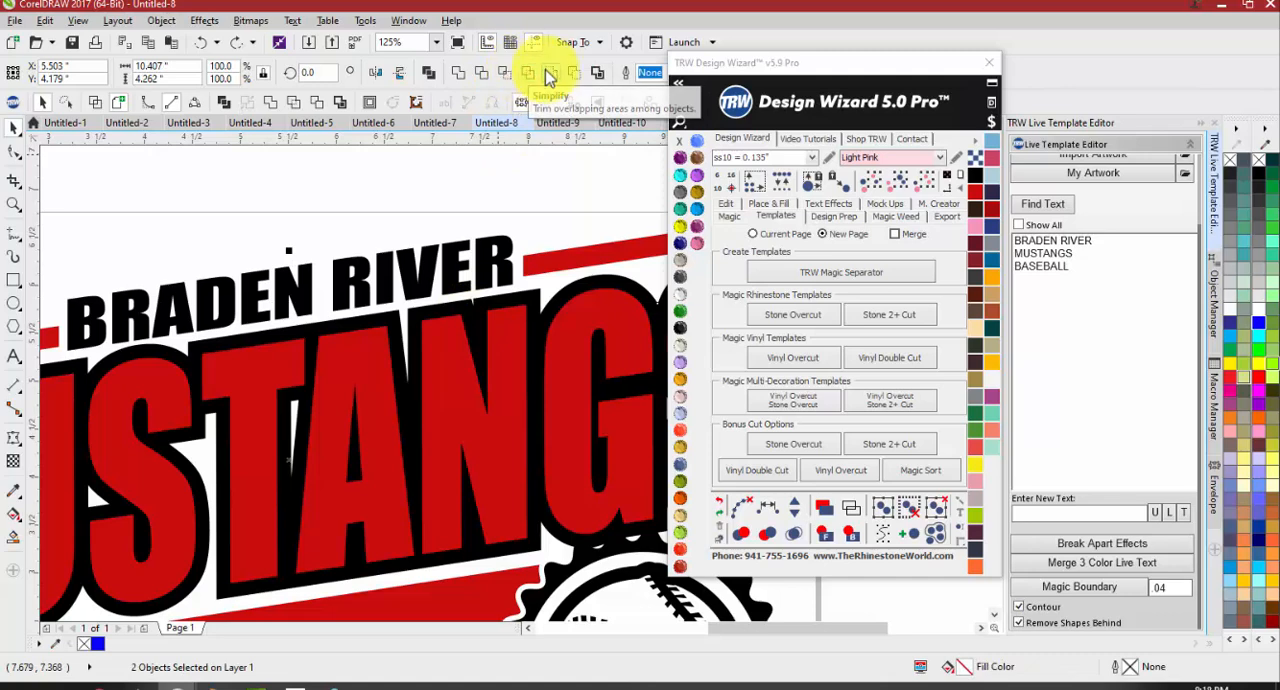
pyautogui.click(483, 74)
# Move the red MUSTANGS lettering down to expose the cutout in the black shape, and undo the move
pyautogui.scroll(-2, 457, 306)
pyautogui.moveTo(440, 363); pyautogui.dragTo(424, 406)
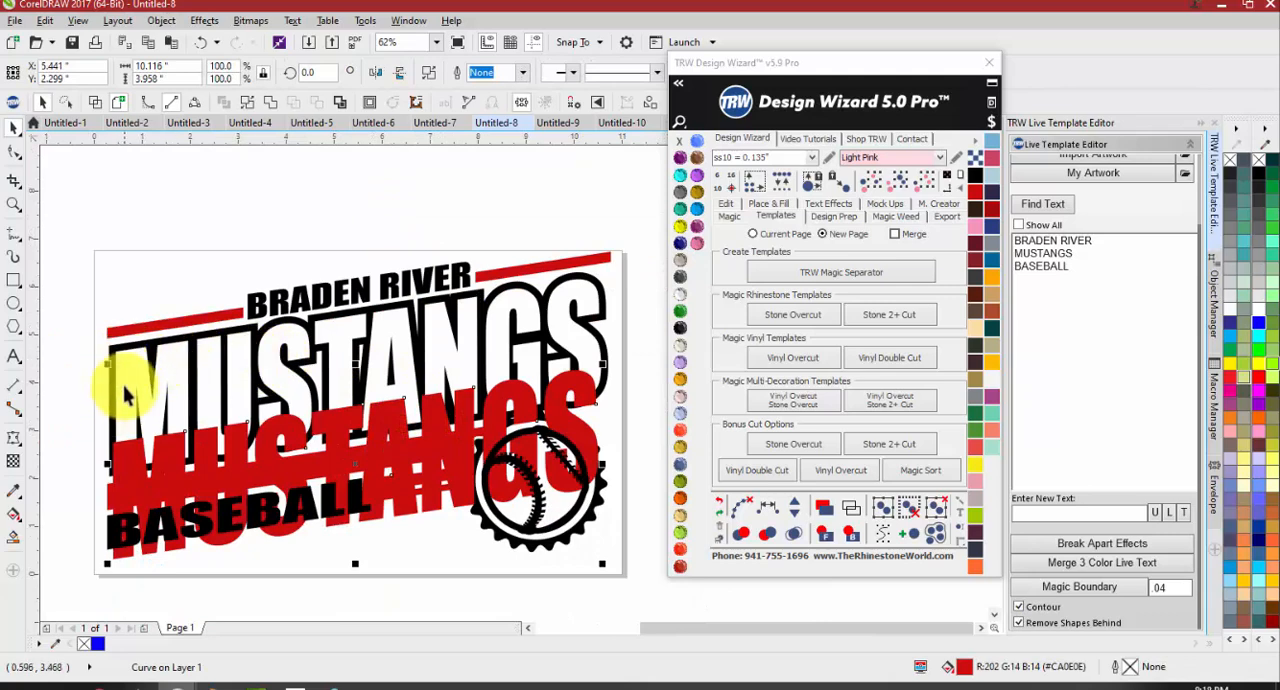
pyautogui.click(222, 245)
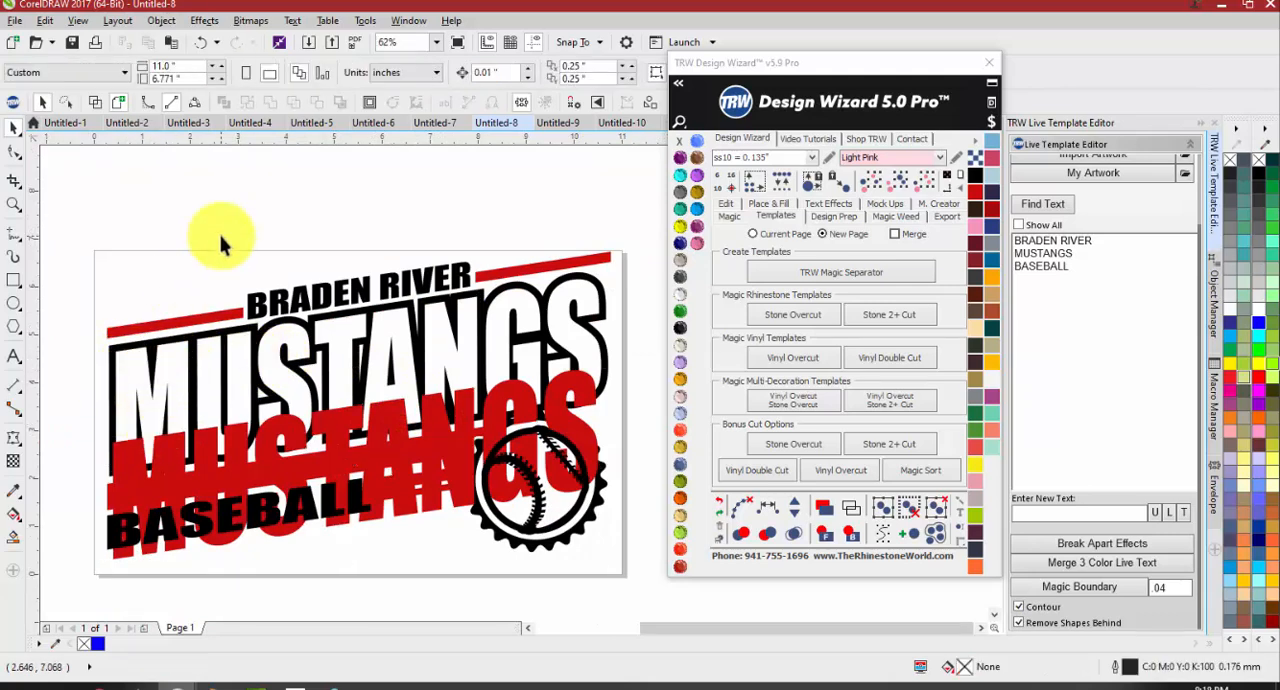
pyautogui.hotkey('ctrl', 'z')
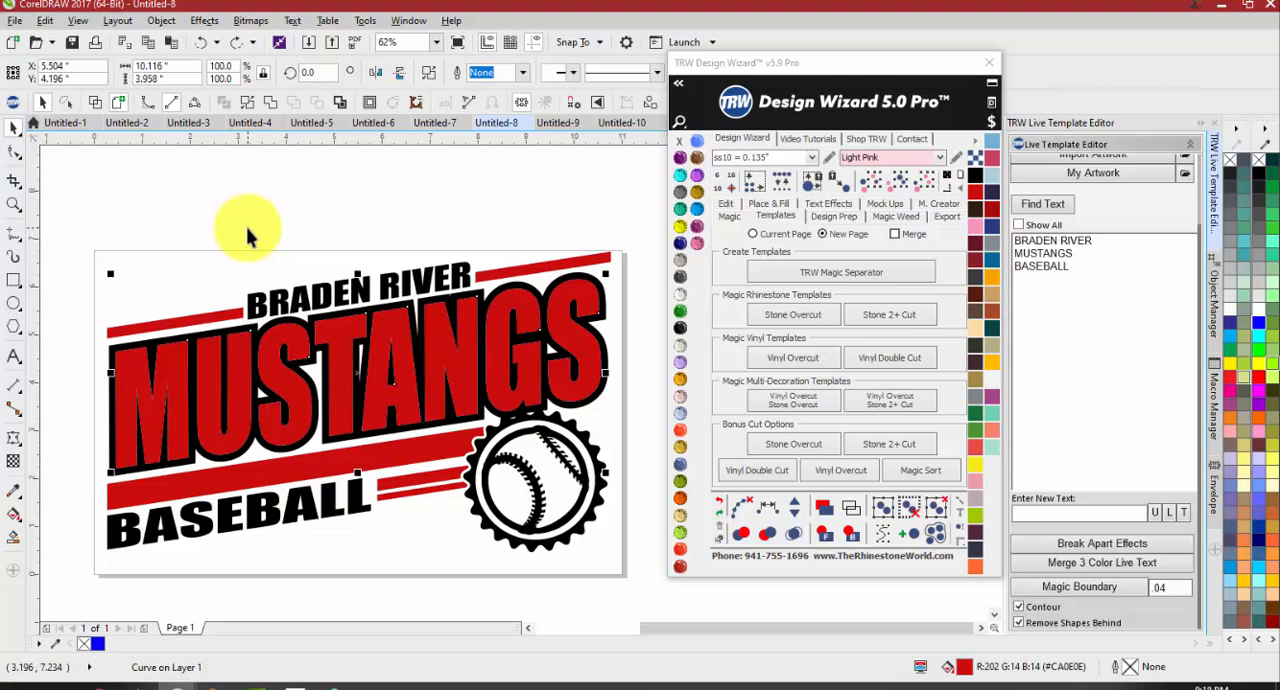
pyautogui.click(246, 227)
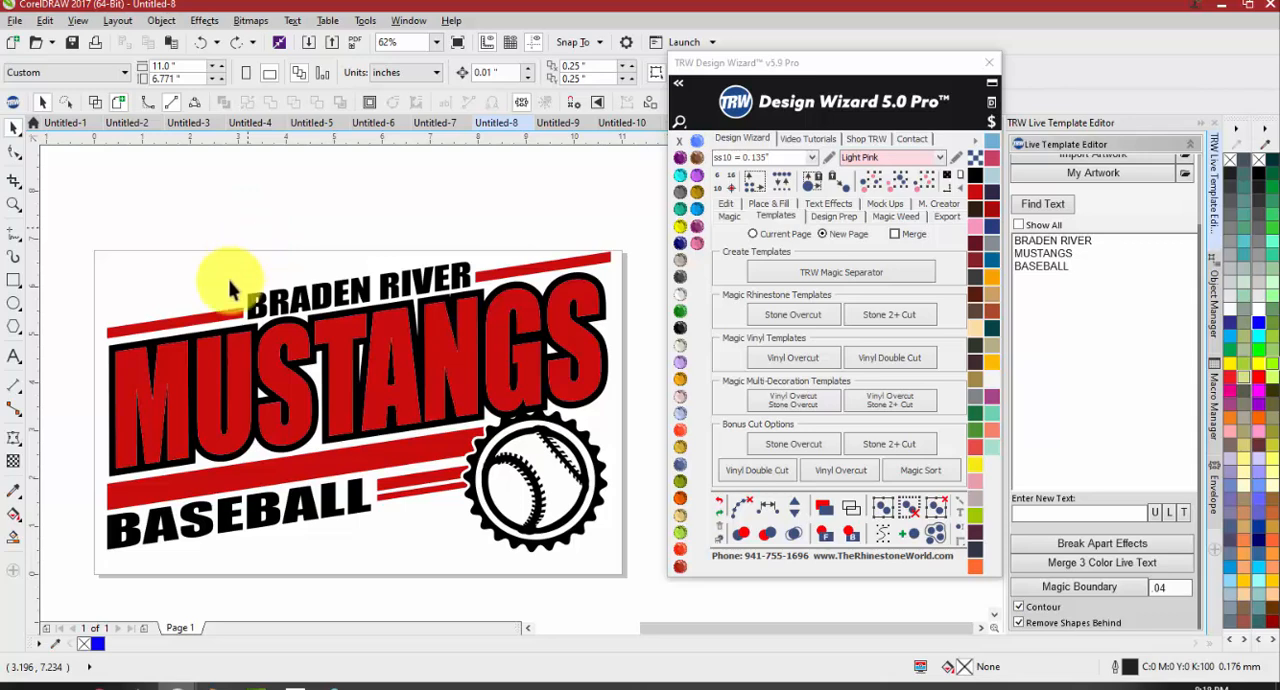
# Nudge the red MUSTANGS lettering down 0.01 inch inside its black cutout
pyautogui.scroll(5, 134, 345)
pyautogui.click(273, 367)
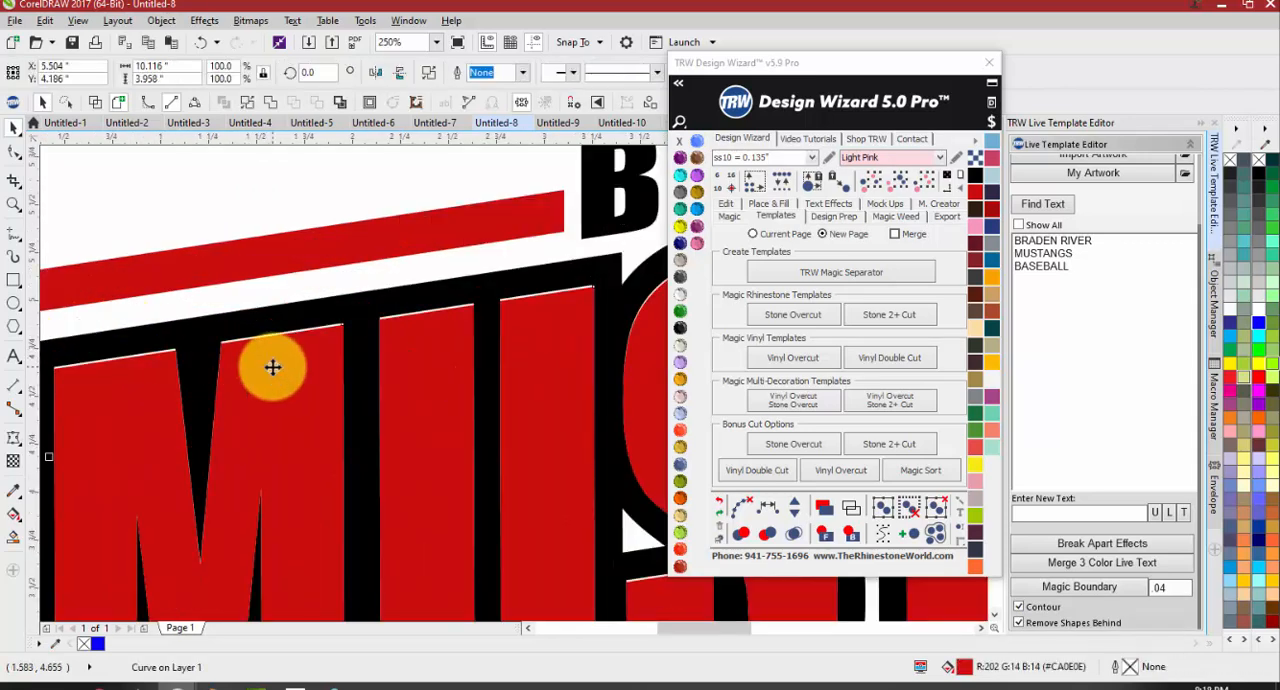
pyautogui.scroll(-5, 258, 362)
# Add an 11 by 6.771 inch background rectangle behind the design and fill it with the Montana color
pyautogui.moveTo(103, 245); pyautogui.dragTo(785, 582)
pyautogui.click(947, 177)
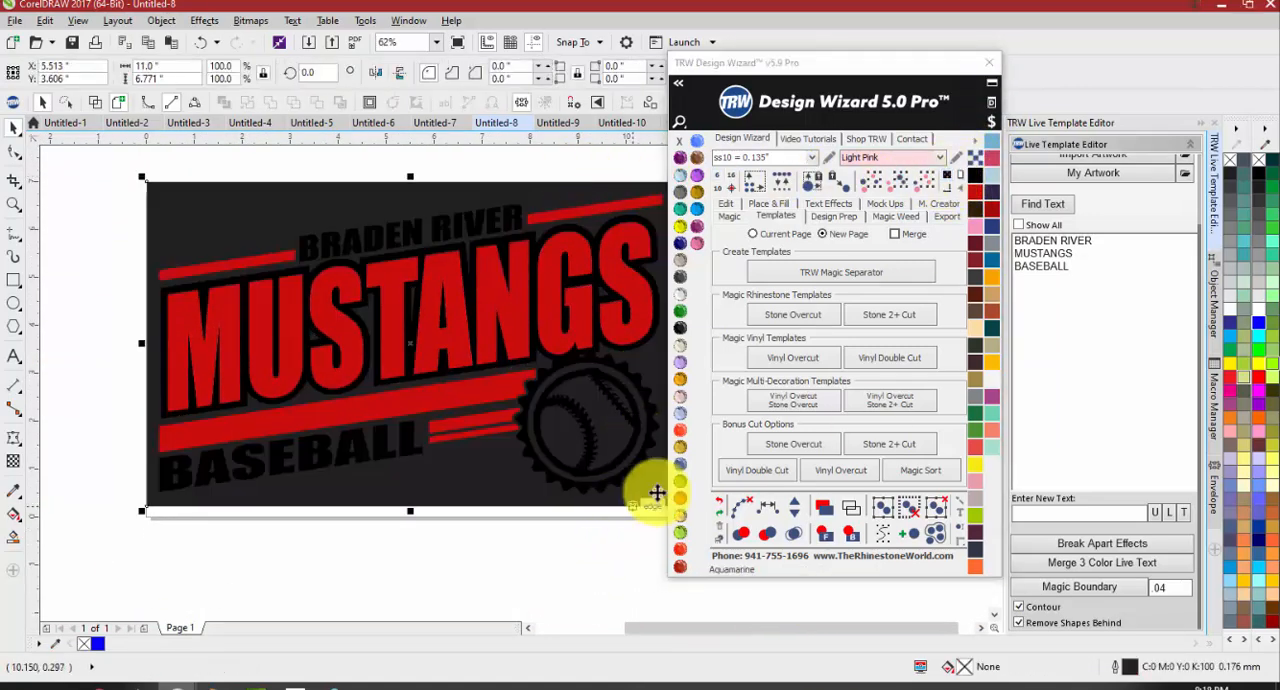
pyautogui.click(680, 465)
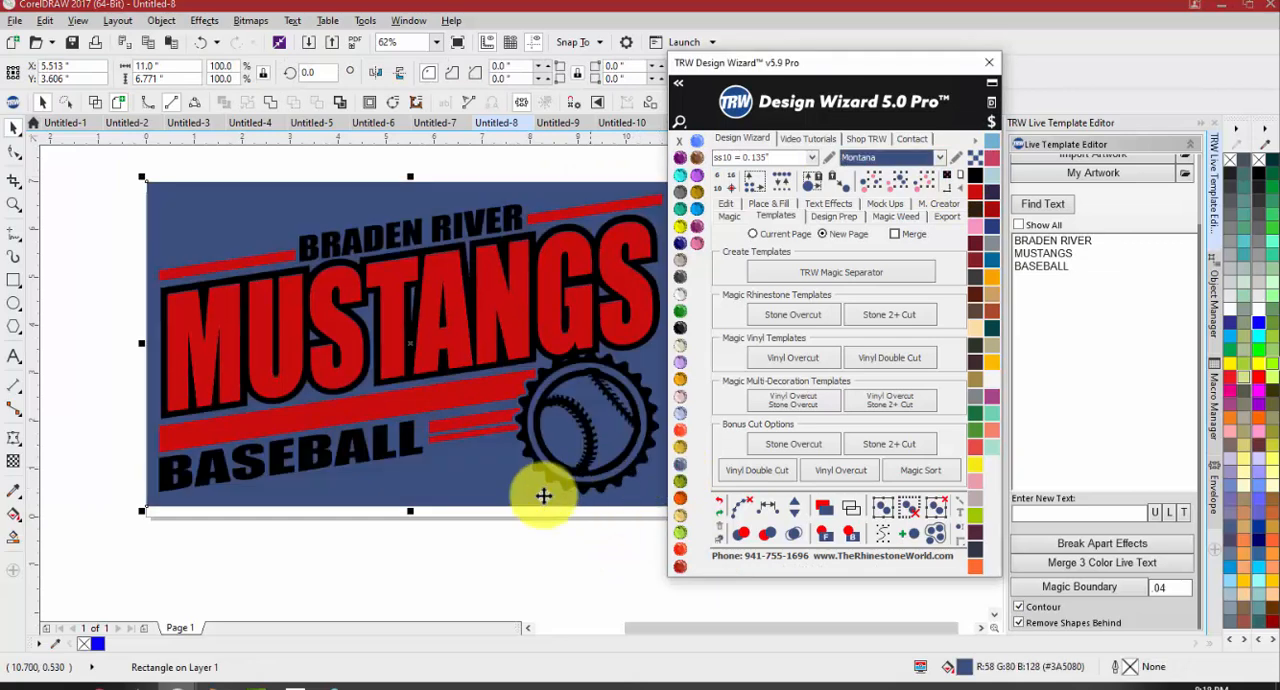
# Nudge the red MUSTANGS lettering to X 5.504, Y 4.206 inches and check its edges against the black outline for background gaps
pyautogui.click(250, 296)
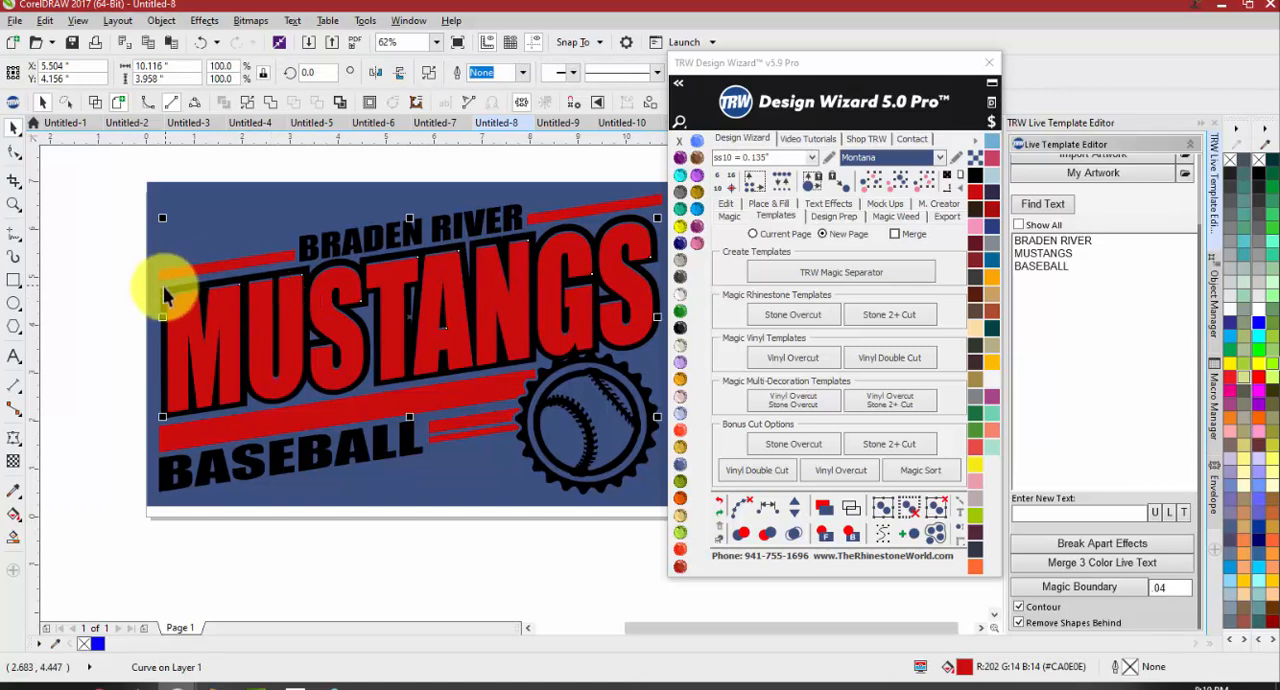
pyautogui.scroll(4, 170, 292)
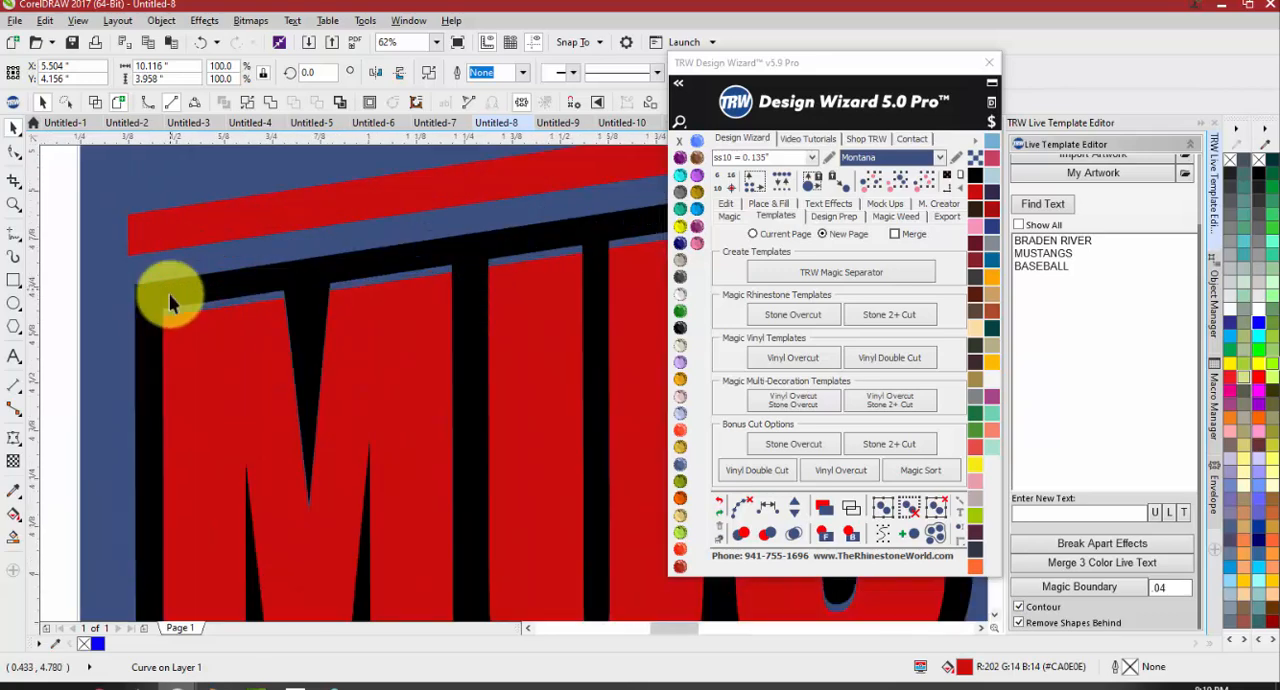
pyautogui.scroll(2, 280, 330)
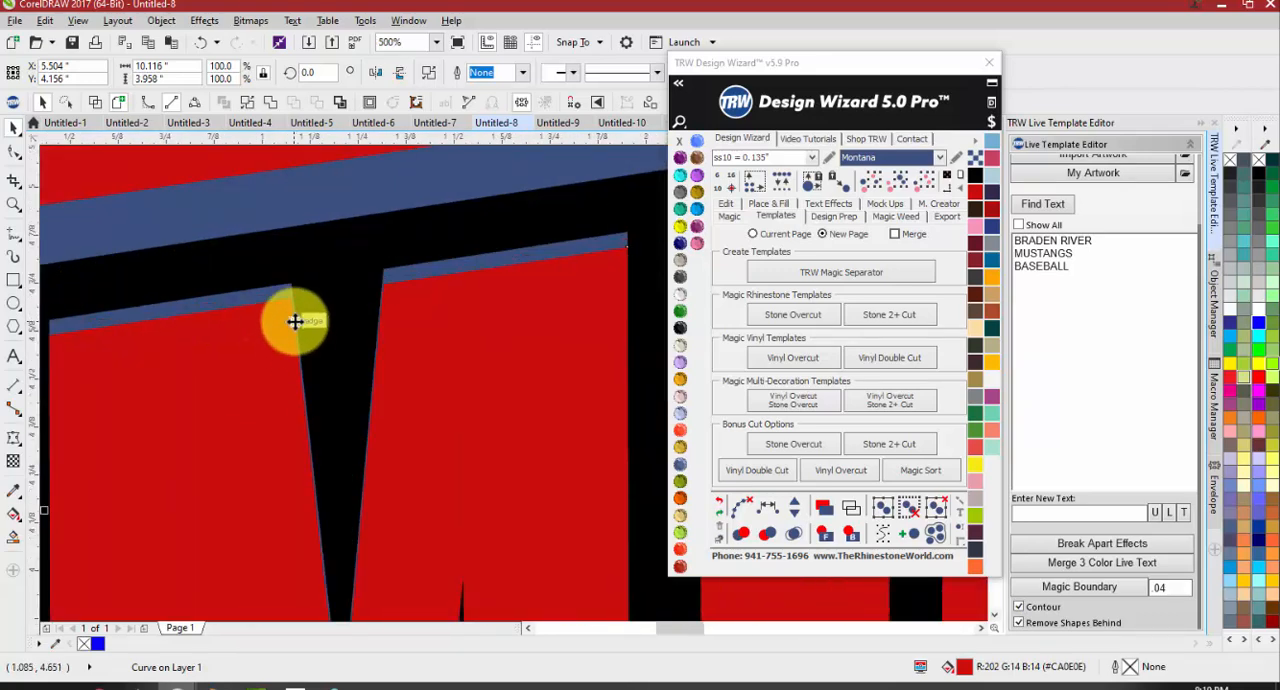
pyautogui.scroll(-2, 349, 322)
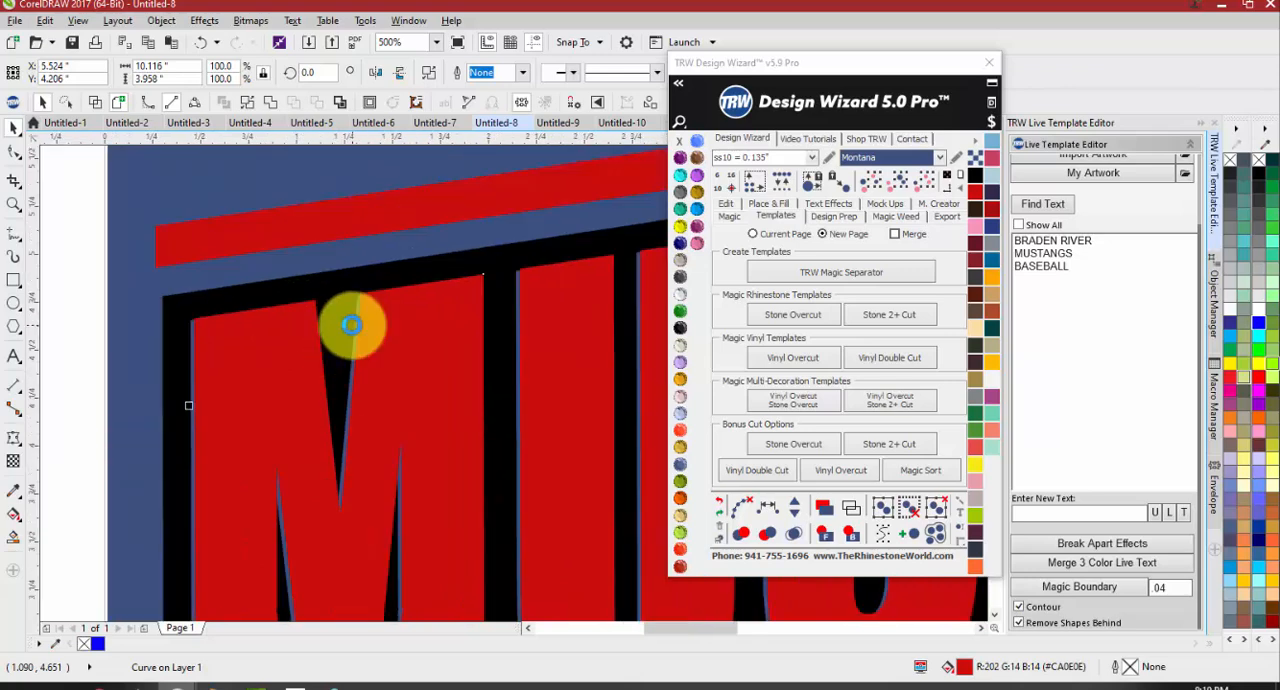
pyautogui.scroll(-6, 350, 323)
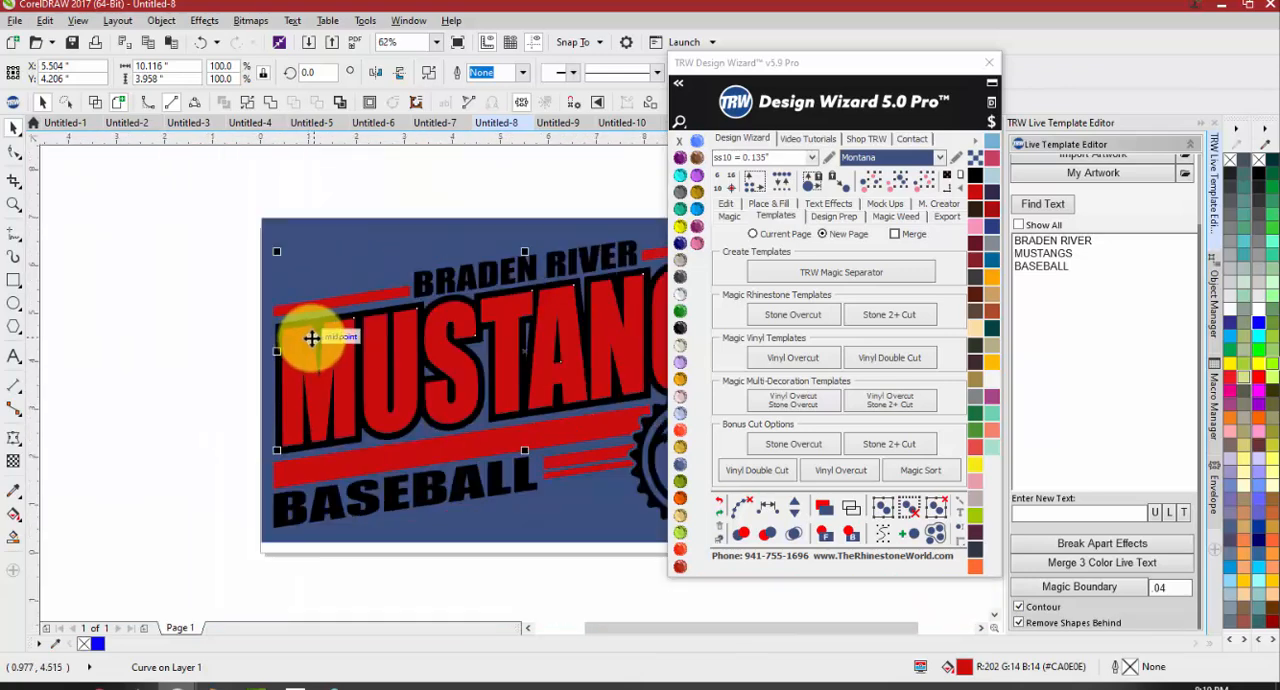
pyautogui.scroll(3, 560, 340)
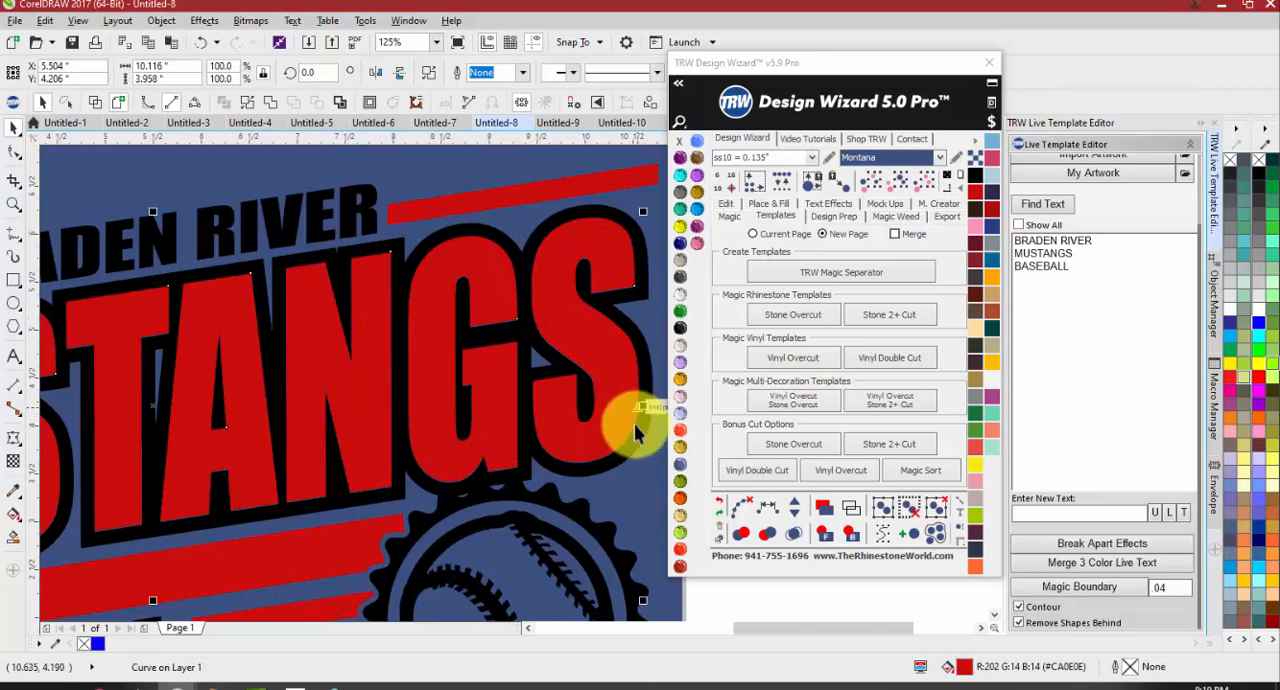
pyautogui.scroll(2, 645, 410)
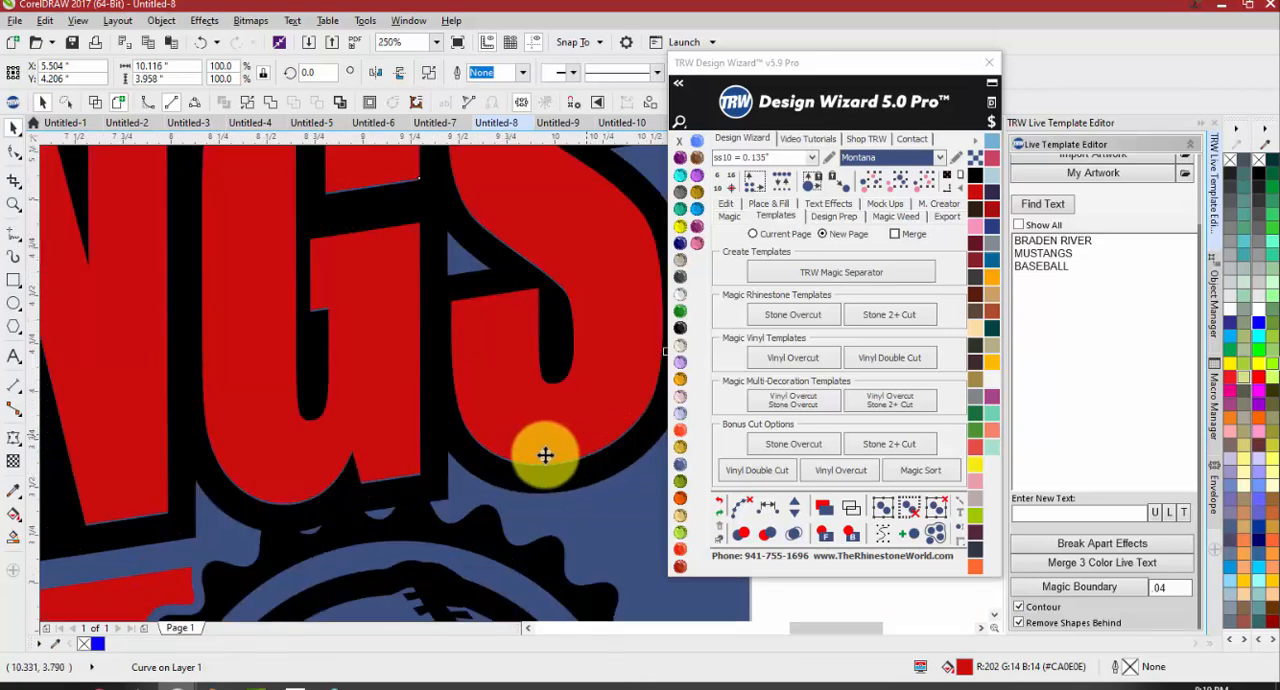
# Check the lower edges of the red MUSTANGS letters for background gaps and delete the Montana background rectangle
pyautogui.scroll(2, 355, 505)
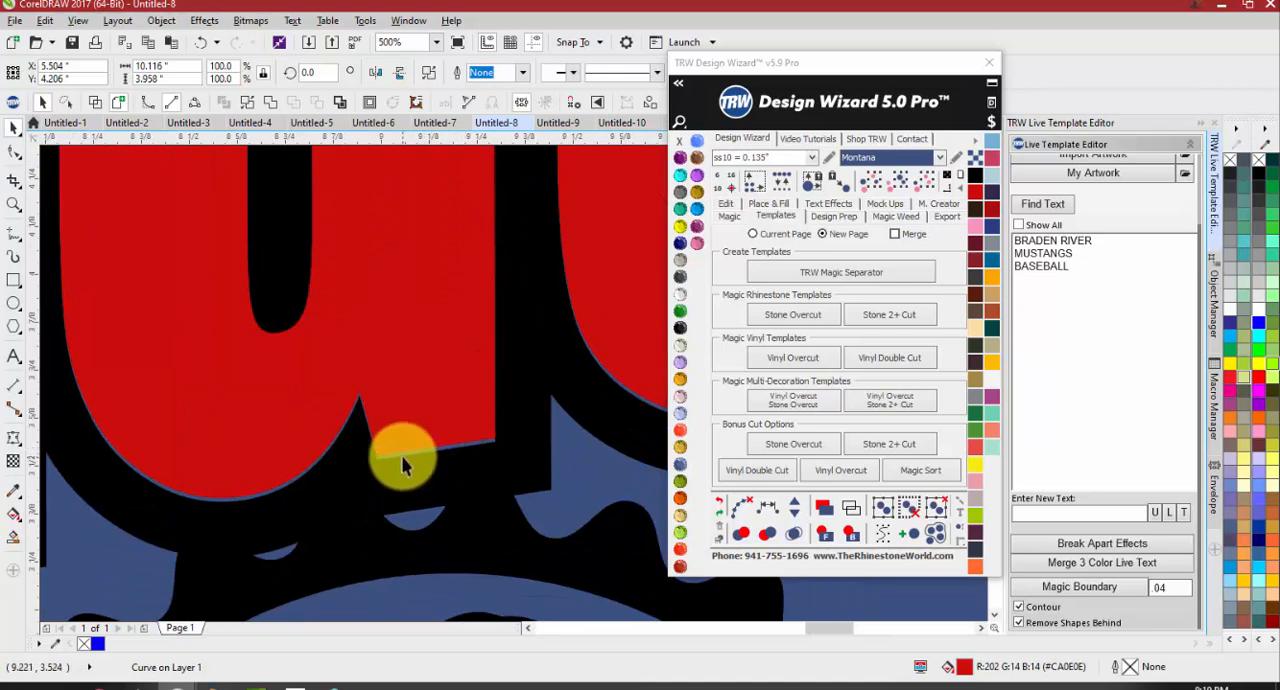
pyautogui.scroll(-4, 480, 420)
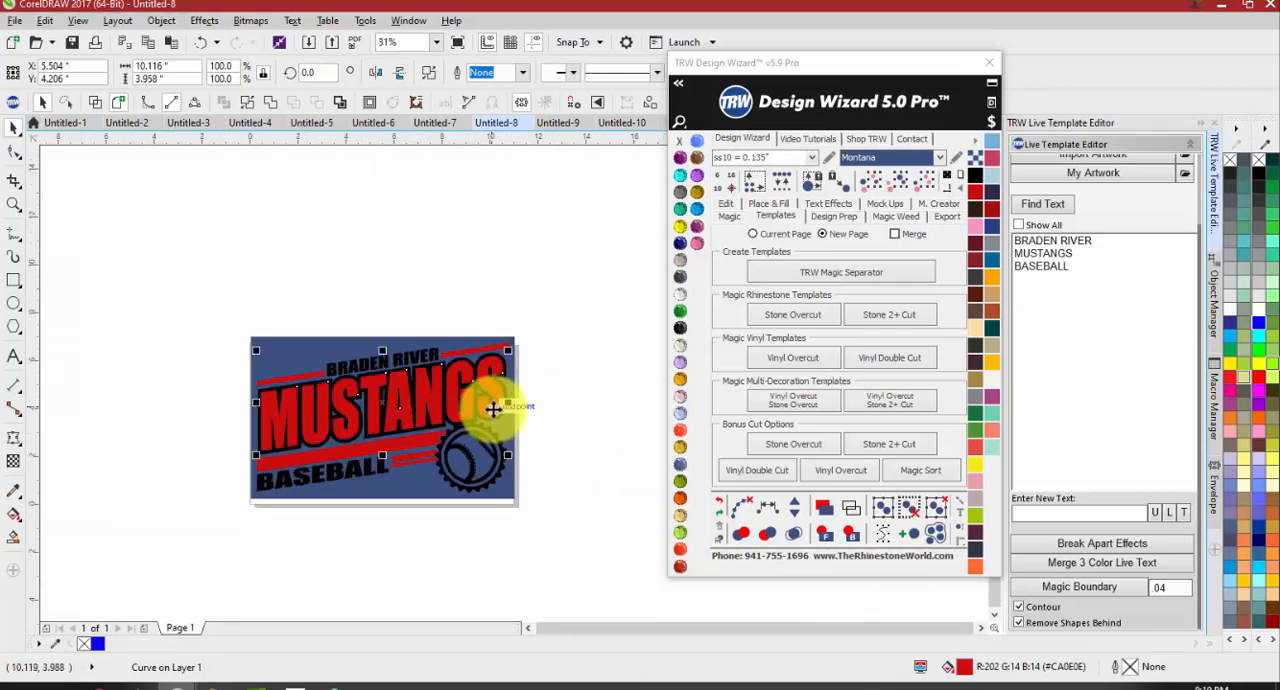
pyautogui.click(553, 454)
pyautogui.click(505, 423)
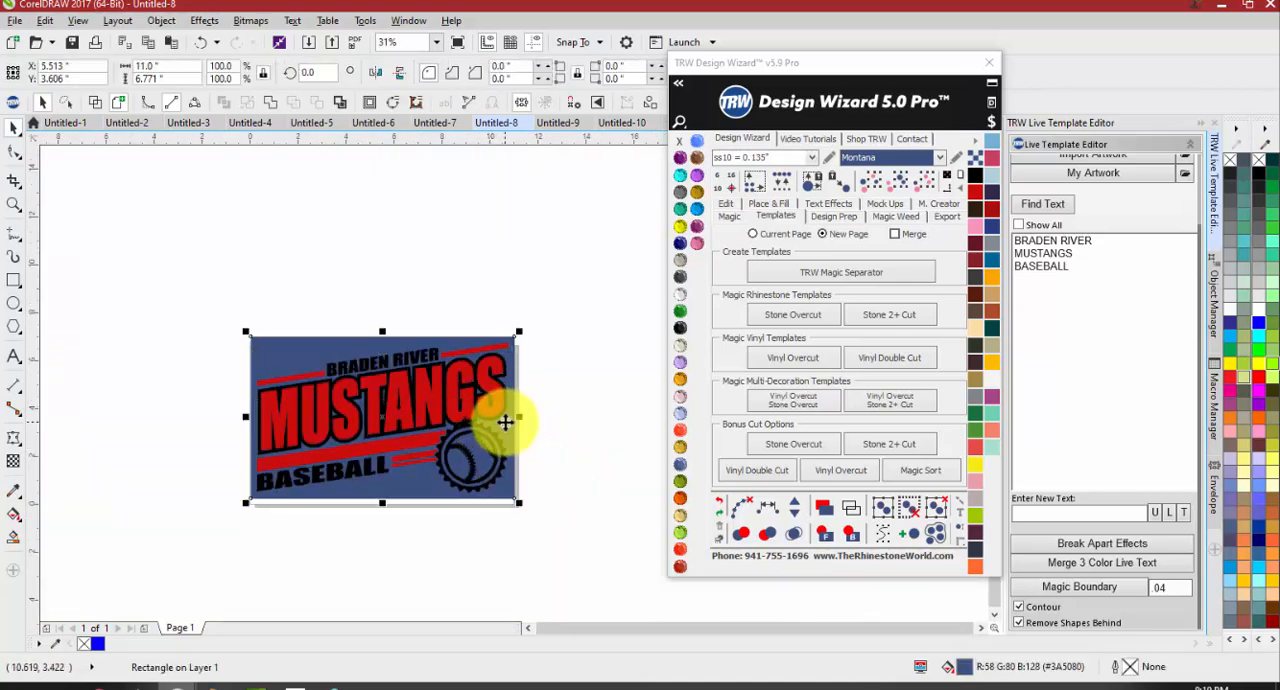
pyautogui.press('Delete')
# Undo the background deletion and the last lettering nudges, and remove the Montana rectangle from behind the design again
pyautogui.scroll(2, 420, 404)
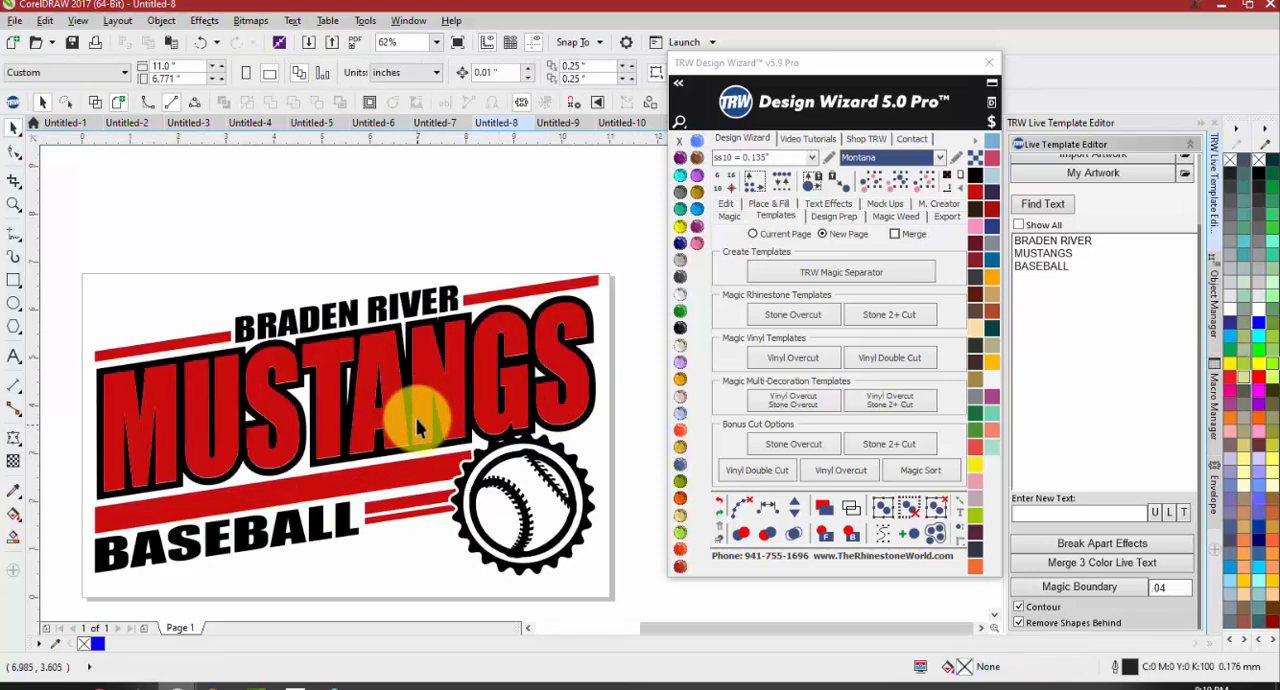
pyautogui.hotkey('ctrl', 'z')
pyautogui.click(416, 428)
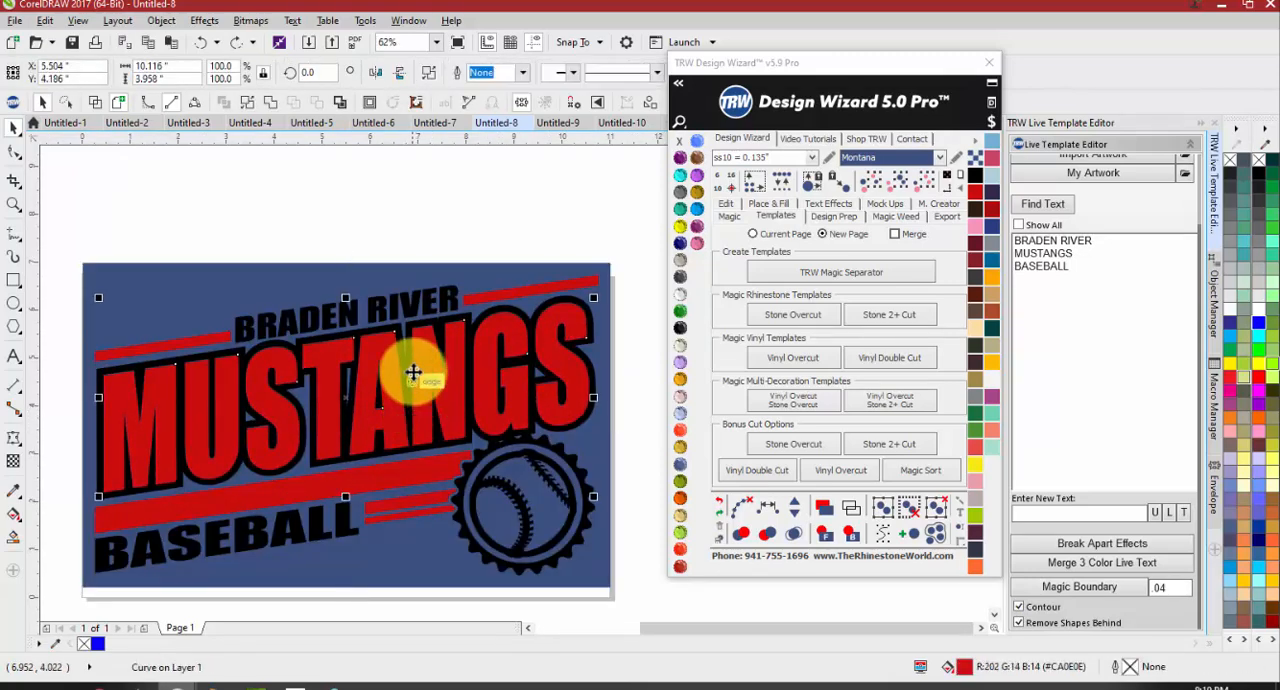
pyautogui.click(423, 281)
pyautogui.press('Delete')
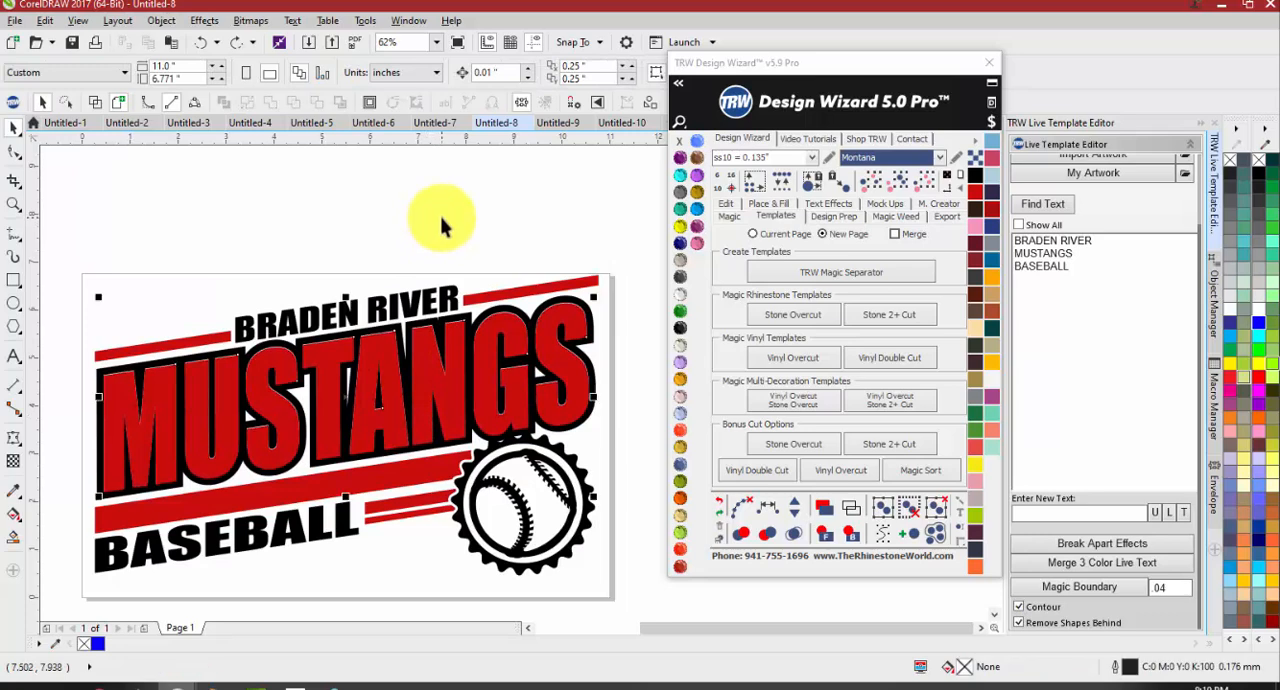
# Select the whole design and place a duplicate beside the original page
pyautogui.hotkey('ctrl', 'a')
pyautogui.hotkey('ctrl', 'd')
pyautogui.scroll(-4, 428, 256)
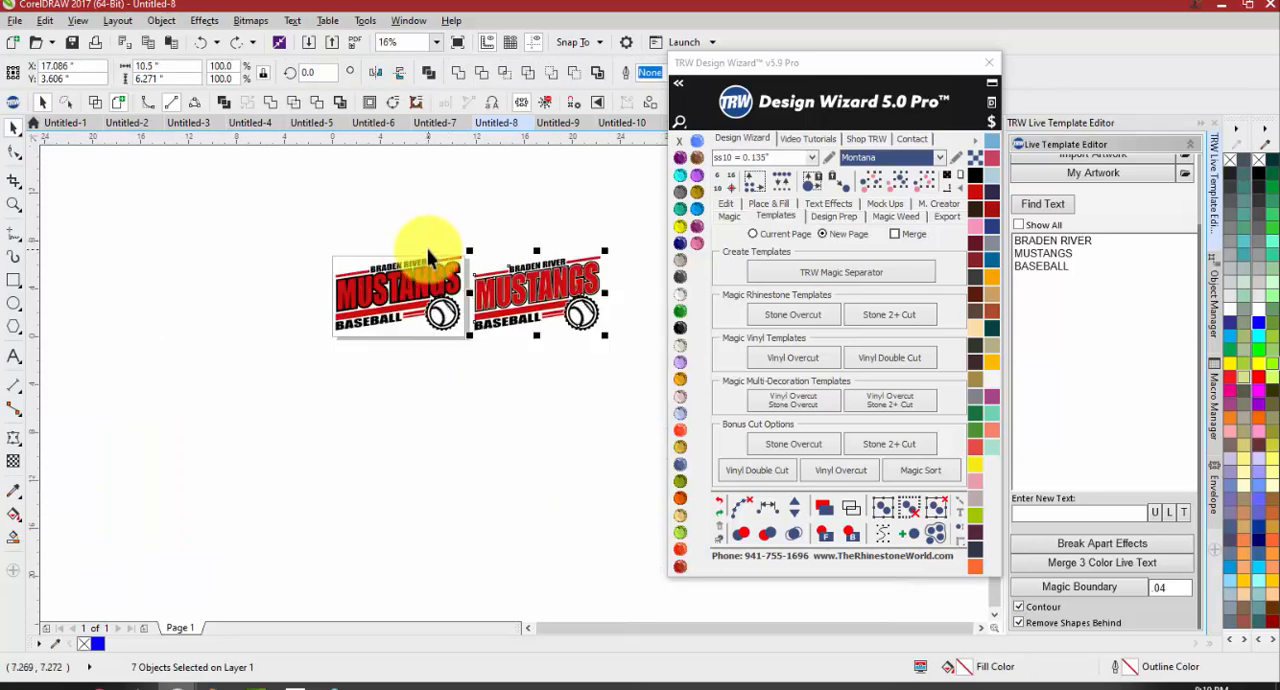
# Move the red MUSTANGS lettering down to expose the solid black shape behind it, and undo the move
pyautogui.scroll(4, 371, 284)
pyautogui.moveTo(371, 285); pyautogui.dragTo(367, 337)
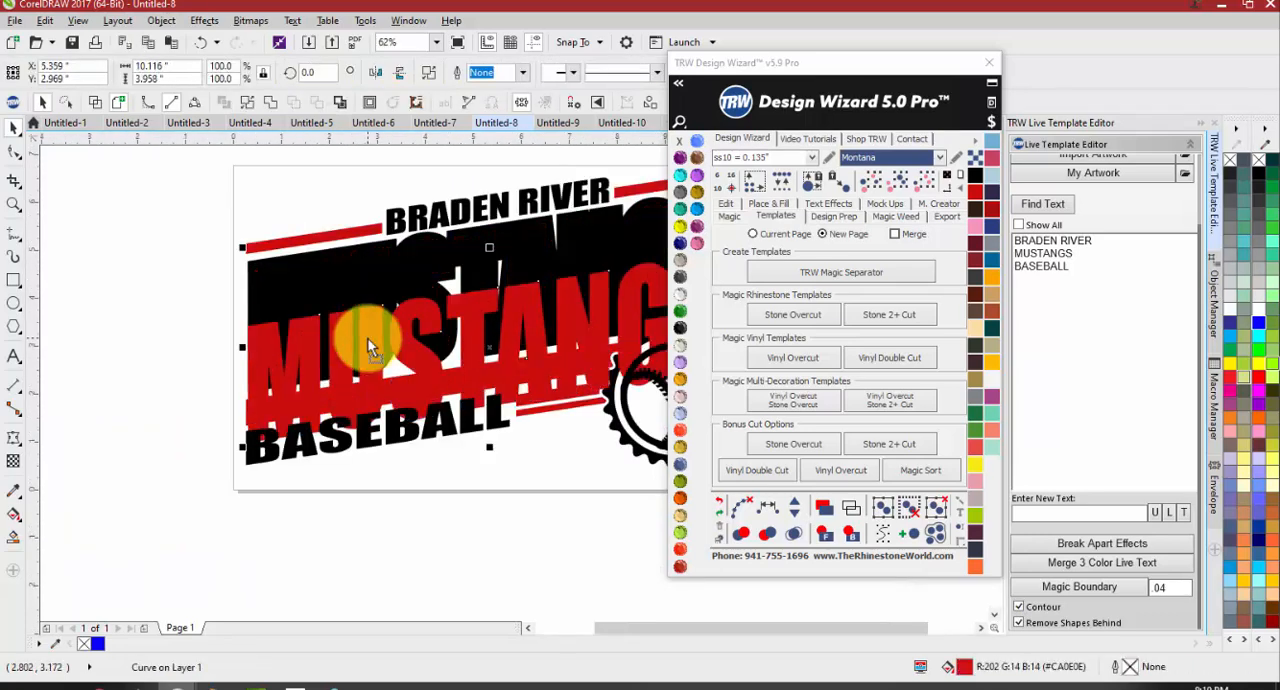
pyautogui.hotkey('ctrl', 'z')
pyautogui.click(187, 266)
pyautogui.scroll(-1, 182, 267)
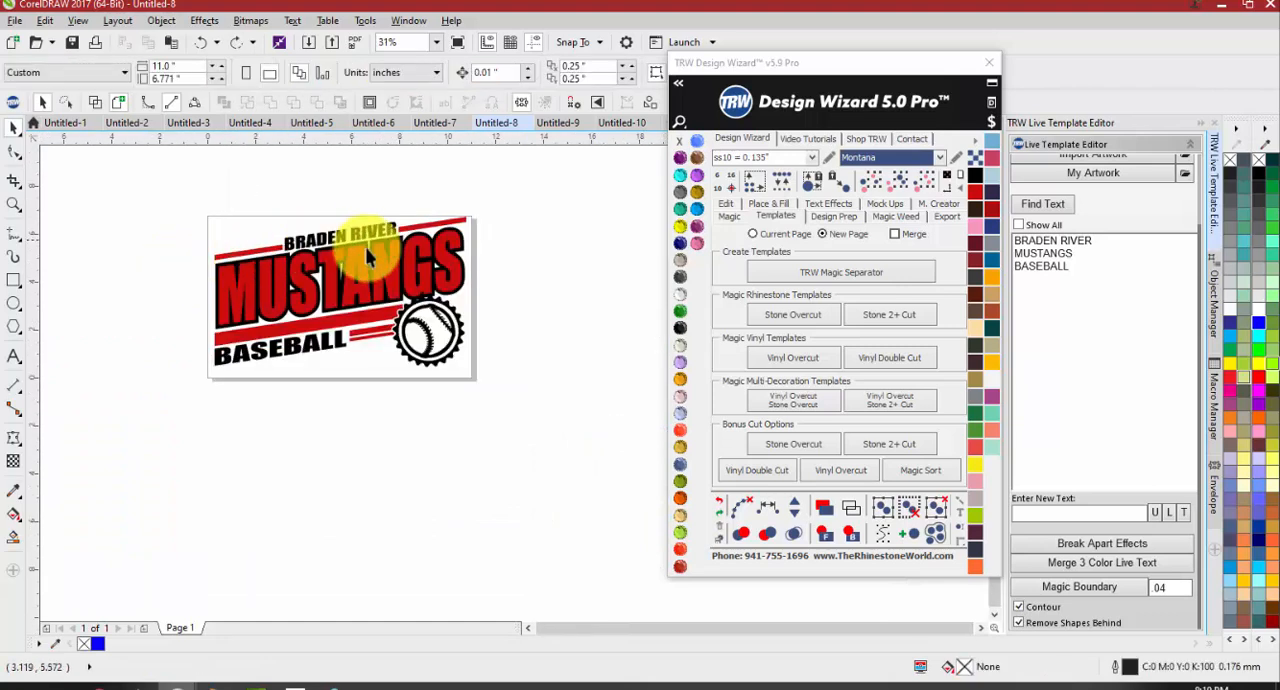
# Bring up the Design Wizard's editing tools with Magic Trap, and try selecting the BRADEN RIVER and MUSTANGS objects together
pyautogui.click(729, 215)
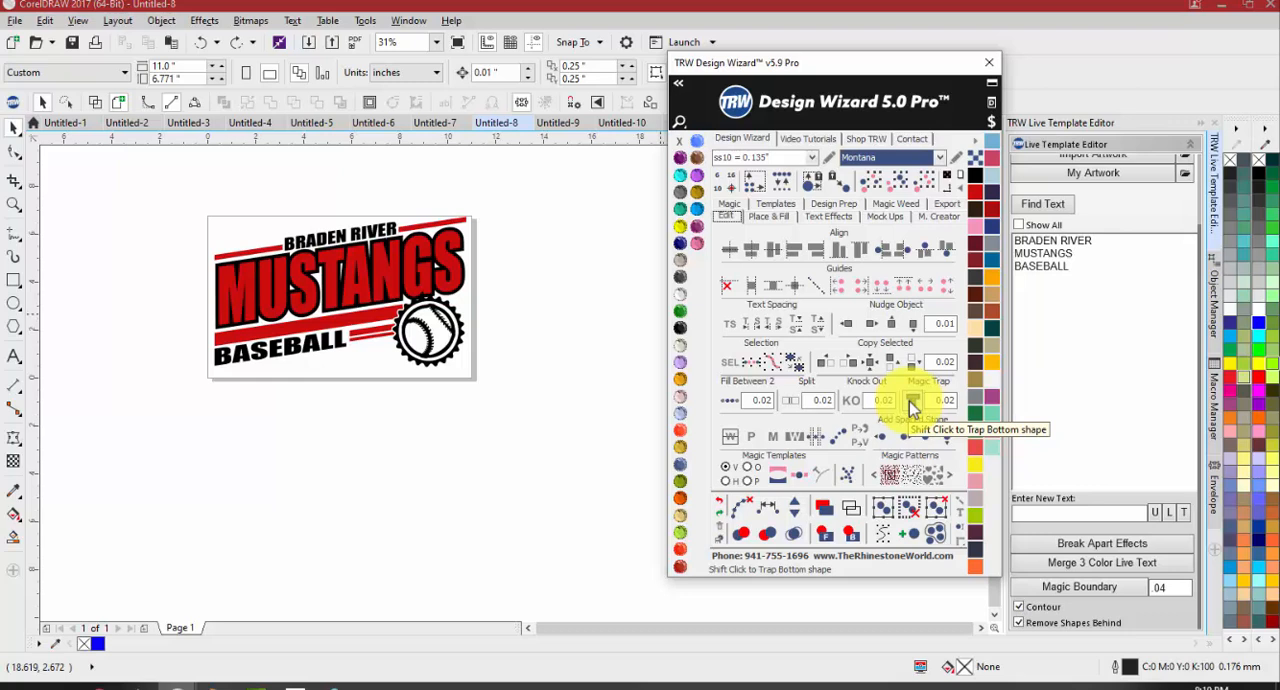
pyautogui.scroll(1, 446, 262)
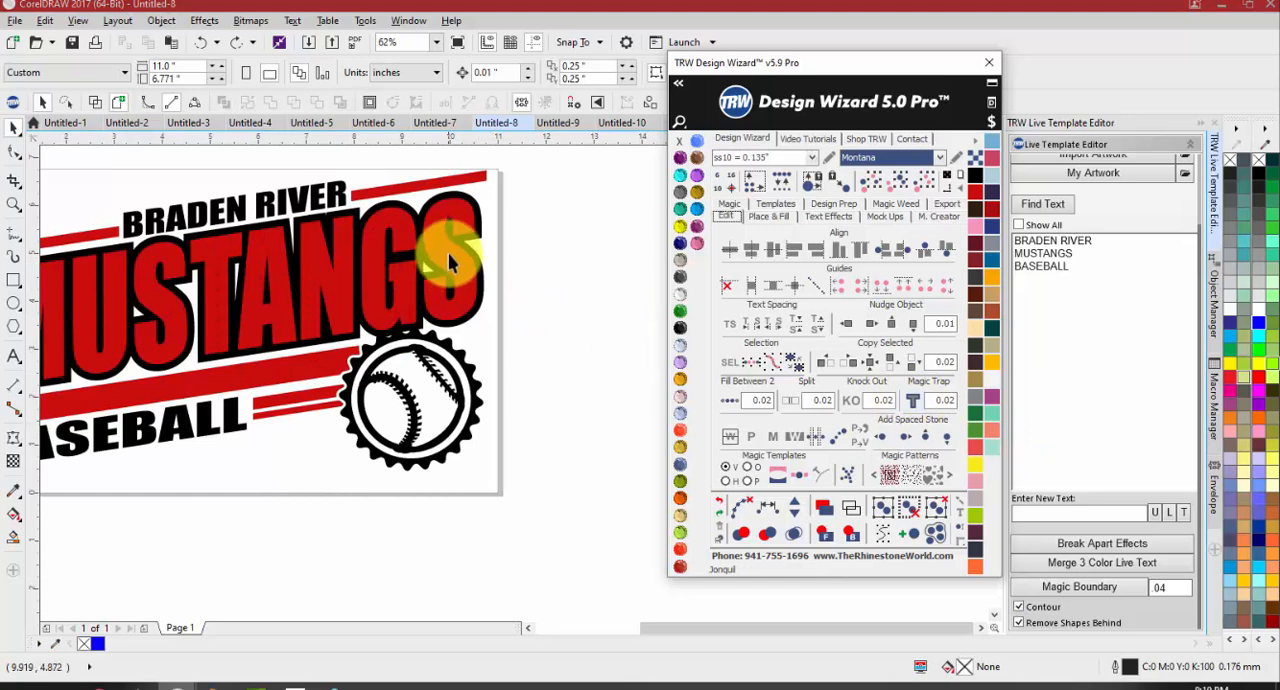
pyautogui.scroll(-1, 510, 212)
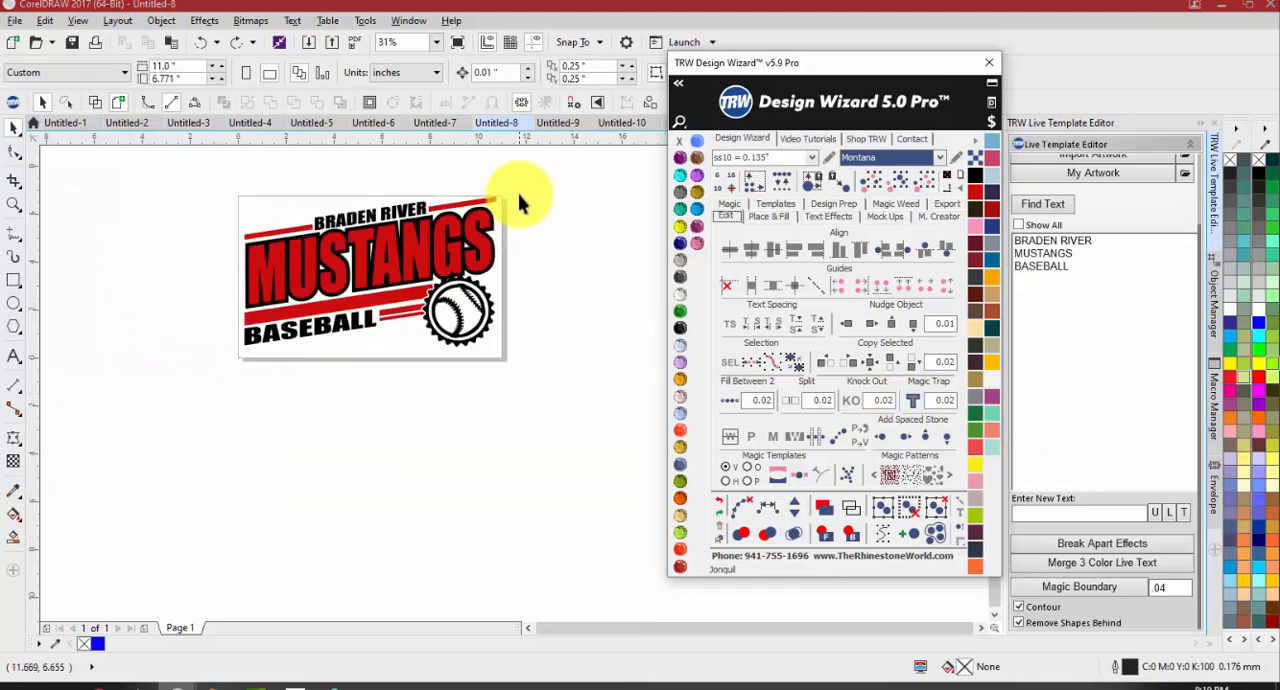
pyautogui.click(227, 295)
pyautogui.scroll(1, 229, 277)
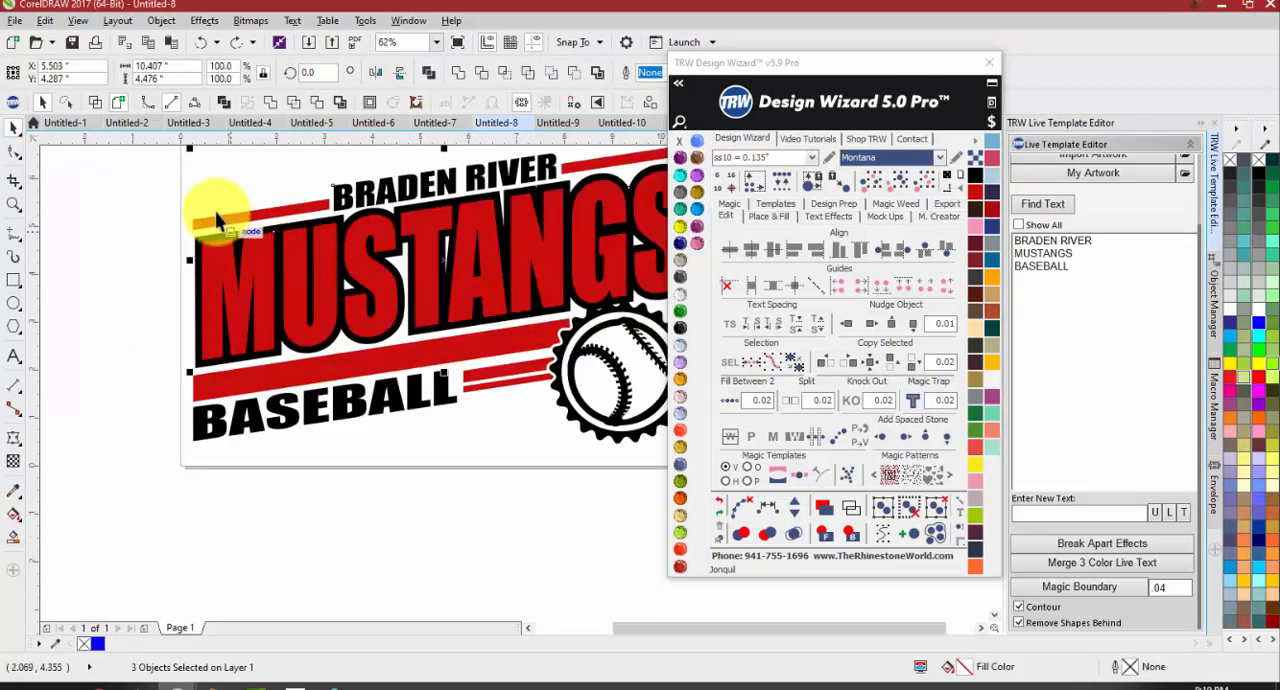
pyautogui.scroll(-1, 252, 276)
pyautogui.press('Escape')
pyautogui.scroll(1, 307, 224)
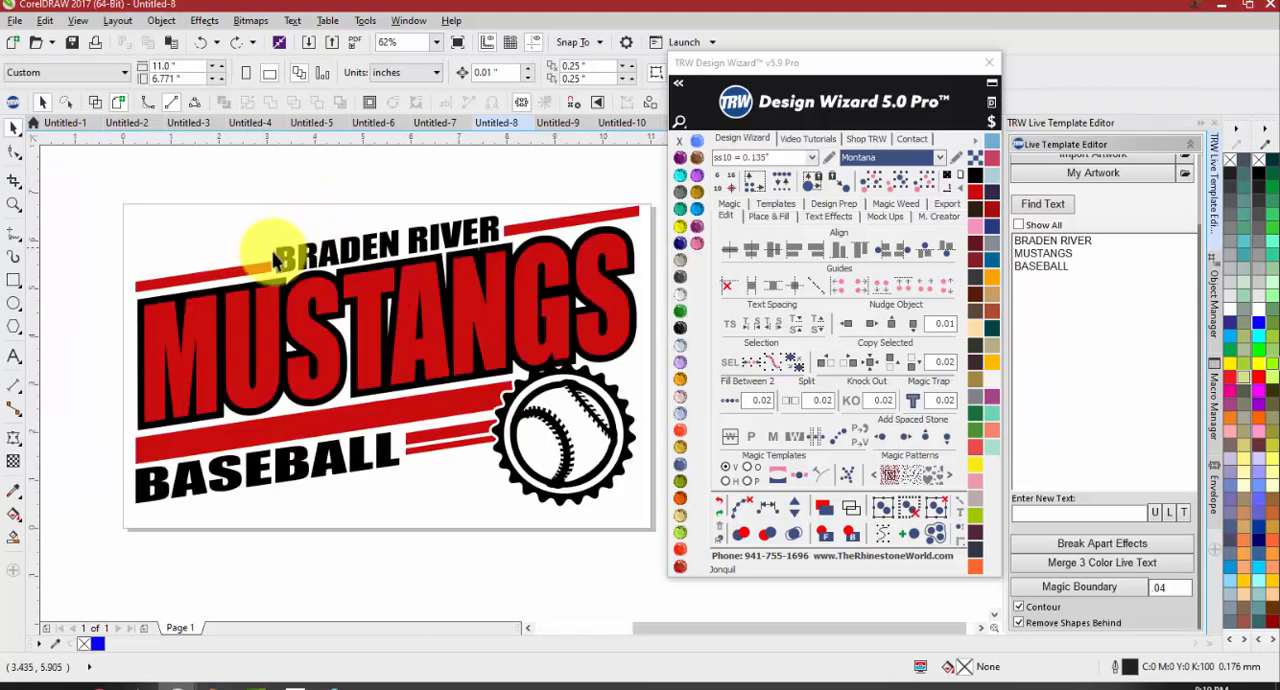
# Select the BRADEN RIVER text with both MUSTANGS shapes and move them up above the rest of the design
pyautogui.moveTo(108, 188); pyautogui.dragTo(686, 452)
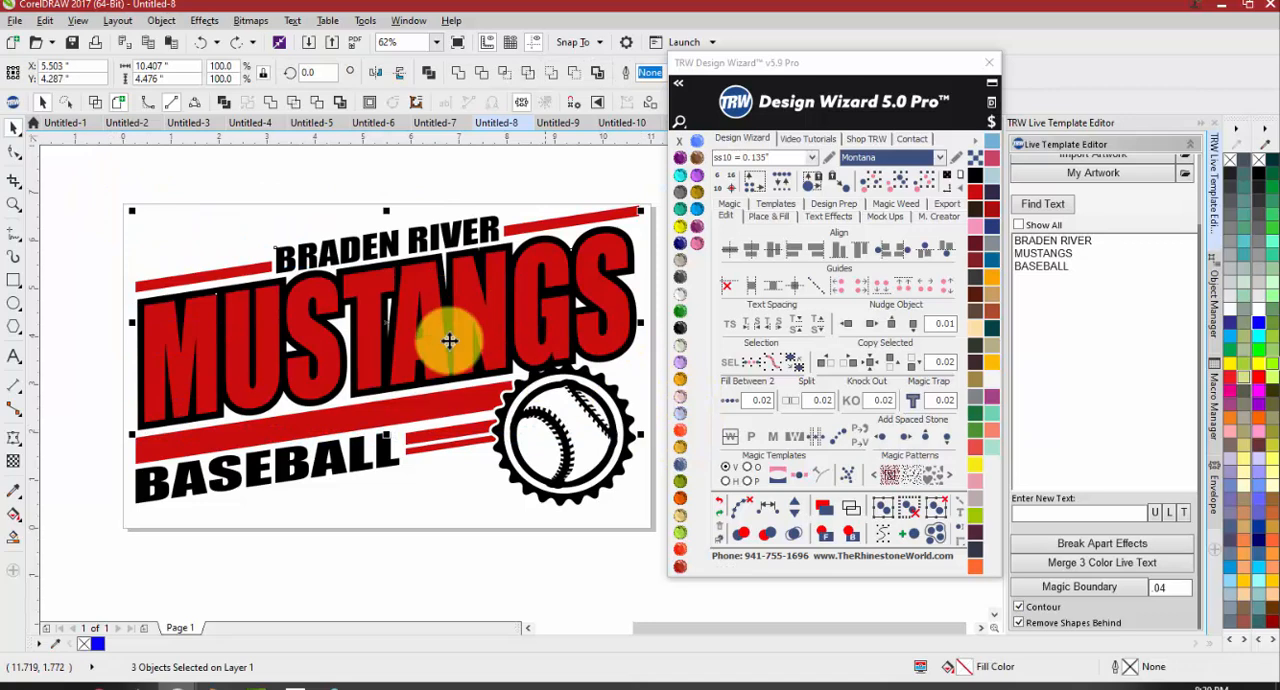
pyautogui.scroll(-1, 411, 325)
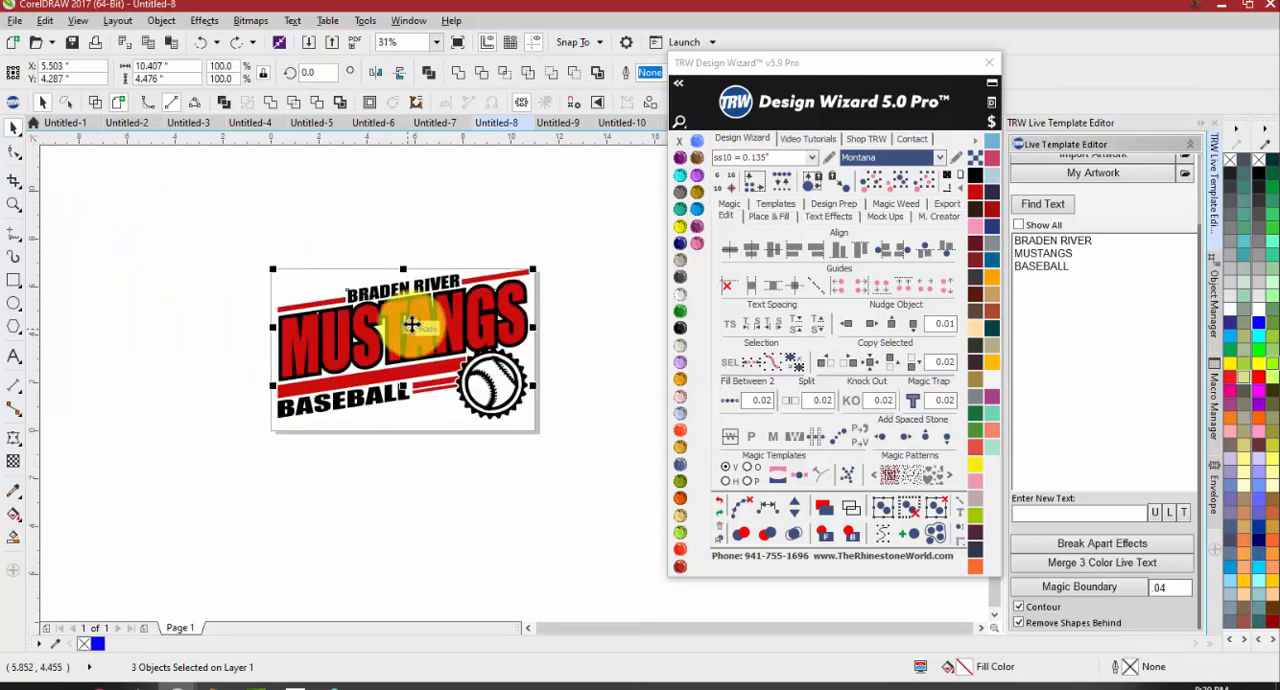
pyautogui.moveTo(411, 325); pyautogui.dragTo(414, 243)
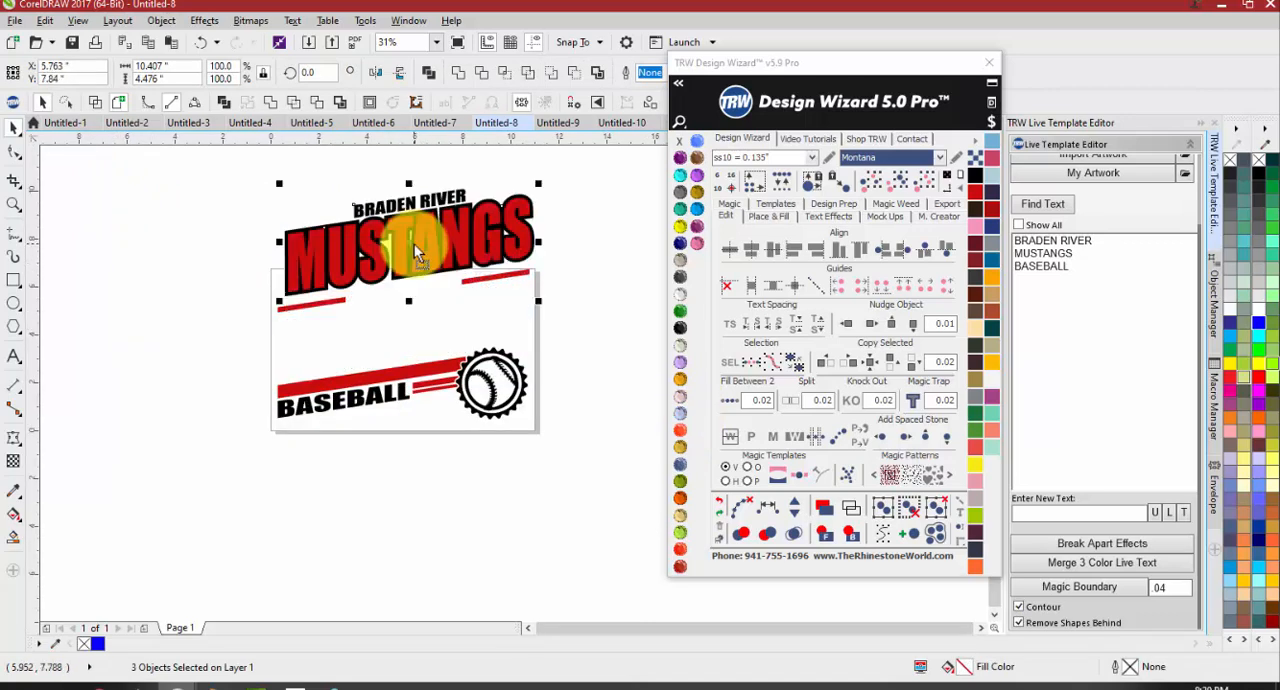
# Separate the MUSTANGS layers by moving the red lettering down and the solid black shape off to the left
pyautogui.click(352, 193)
pyautogui.moveTo(371, 204); pyautogui.dragTo(371, 387)
pyautogui.click(312, 209)
pyautogui.scroll(4, 338, 247)
pyautogui.scroll(-4, 330, 345)
pyautogui.moveTo(325, 335); pyautogui.dragTo(122, 330)
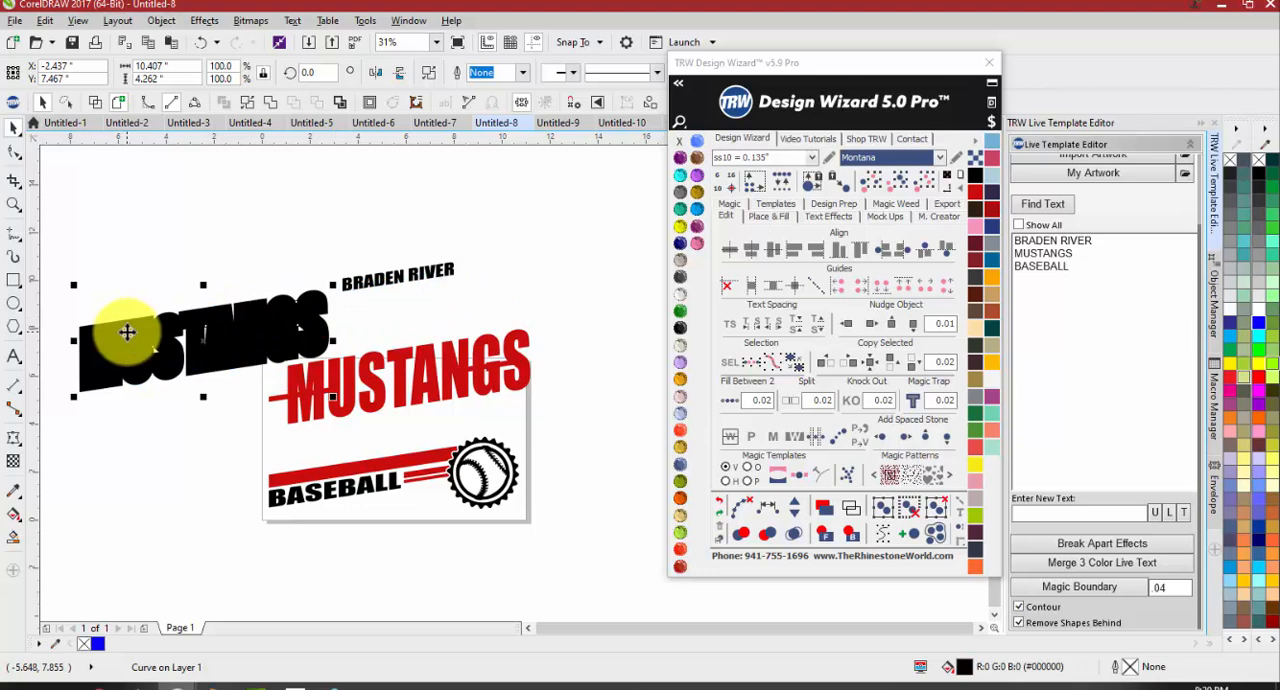
# Undo the moves of the BRADEN RIVER and MUSTANGS objects and clear the selection
pyautogui.hotkey('ctrl', 'z')
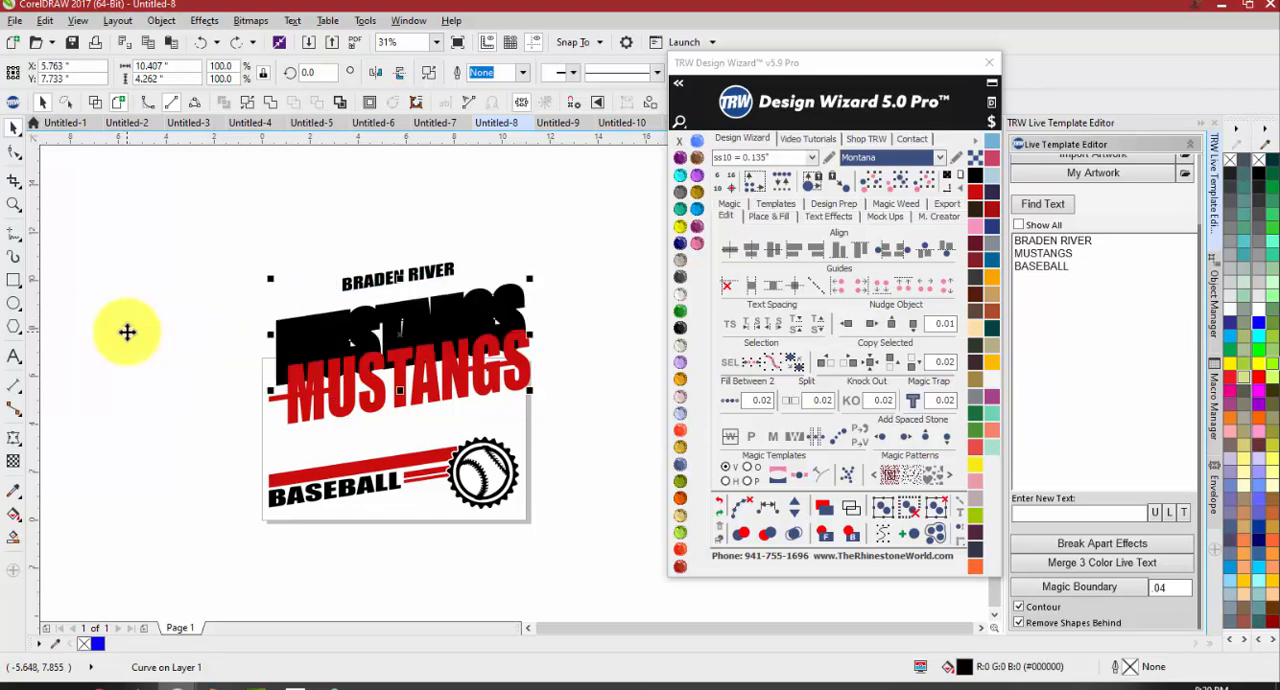
pyautogui.hotkey('ctrl', 'z')
pyautogui.hotkey('ctrl', 'z')
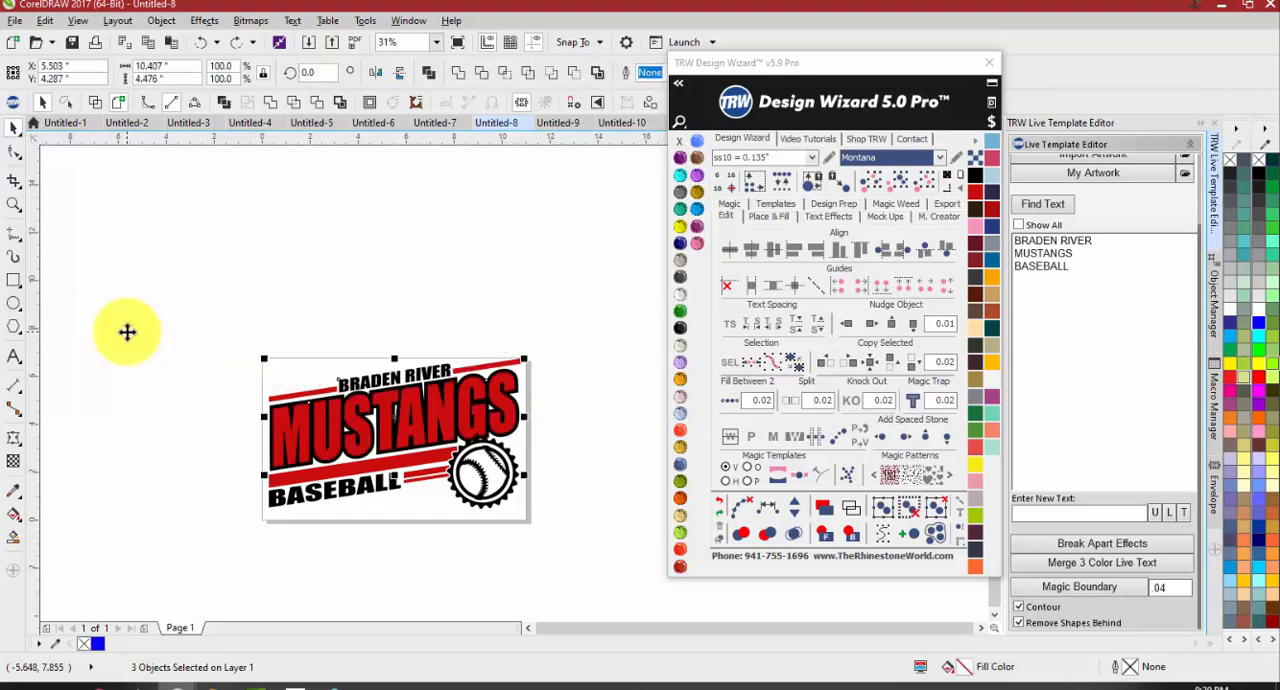
pyautogui.click(127, 332)
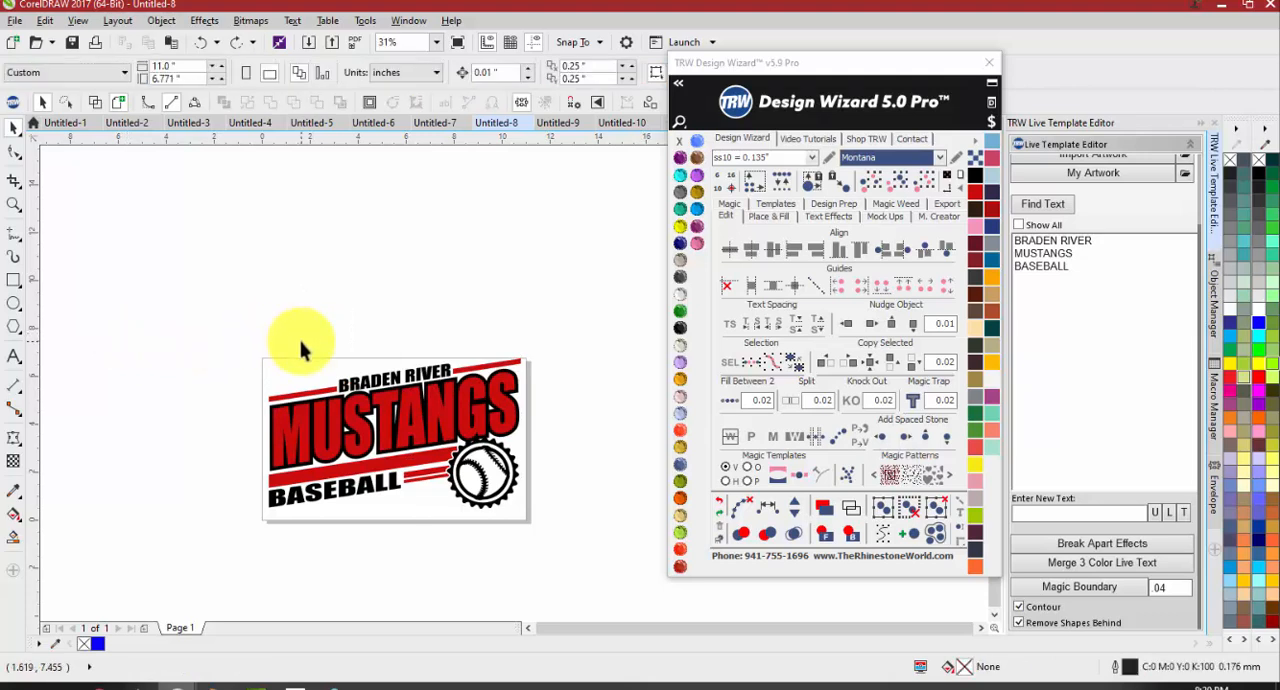
# Inspect where the red MUSTANGS lettering overlaps its black shape, try moving the lettering left, and undo the move
pyautogui.moveTo(229, 342); pyautogui.dragTo(585, 490)
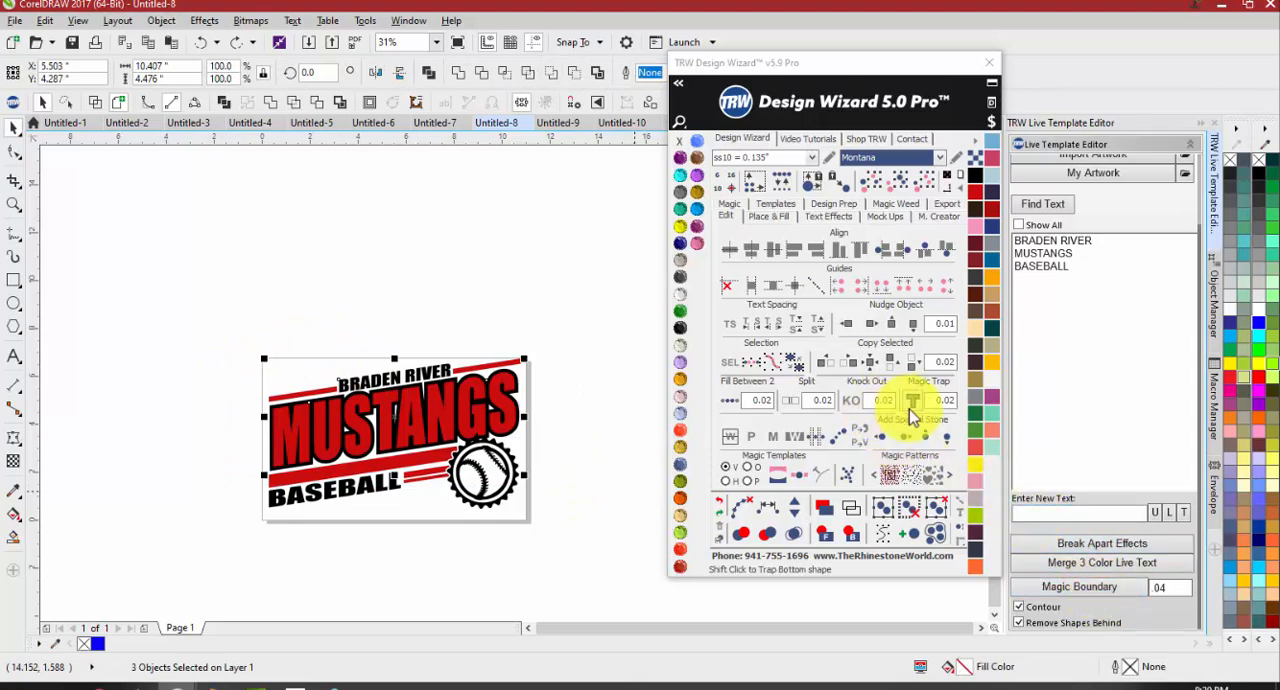
pyautogui.click(572, 405)
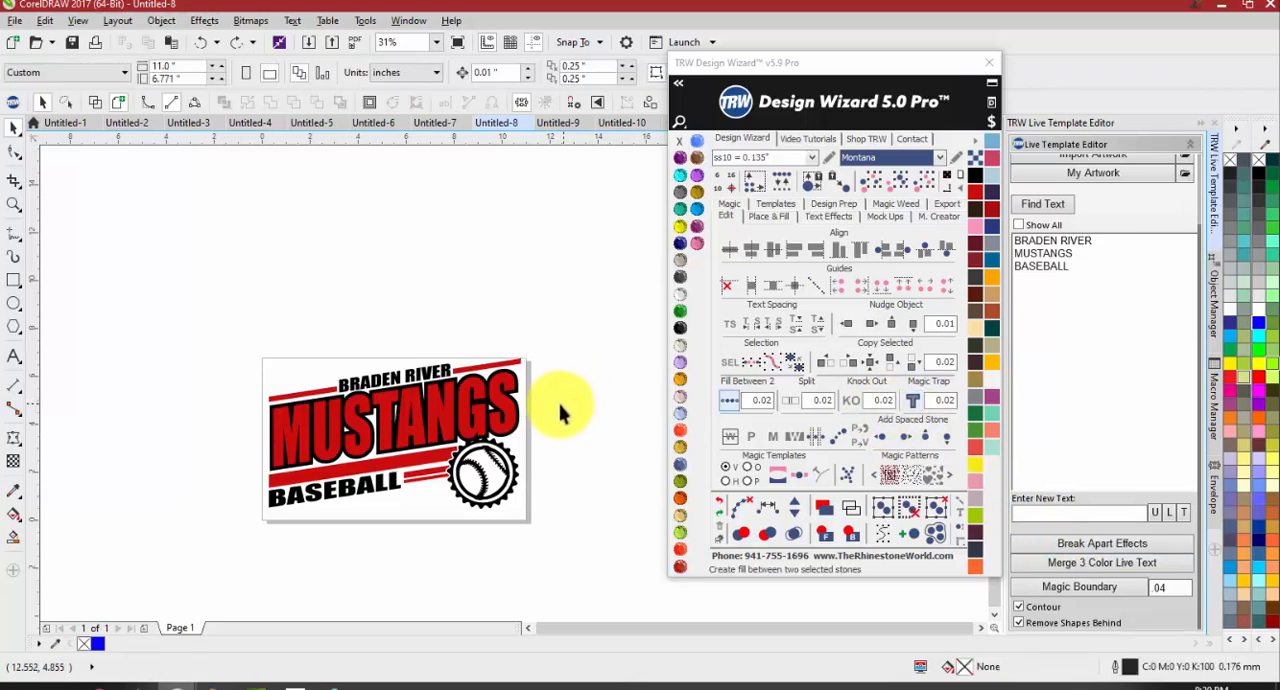
pyautogui.scroll(5, 508, 378)
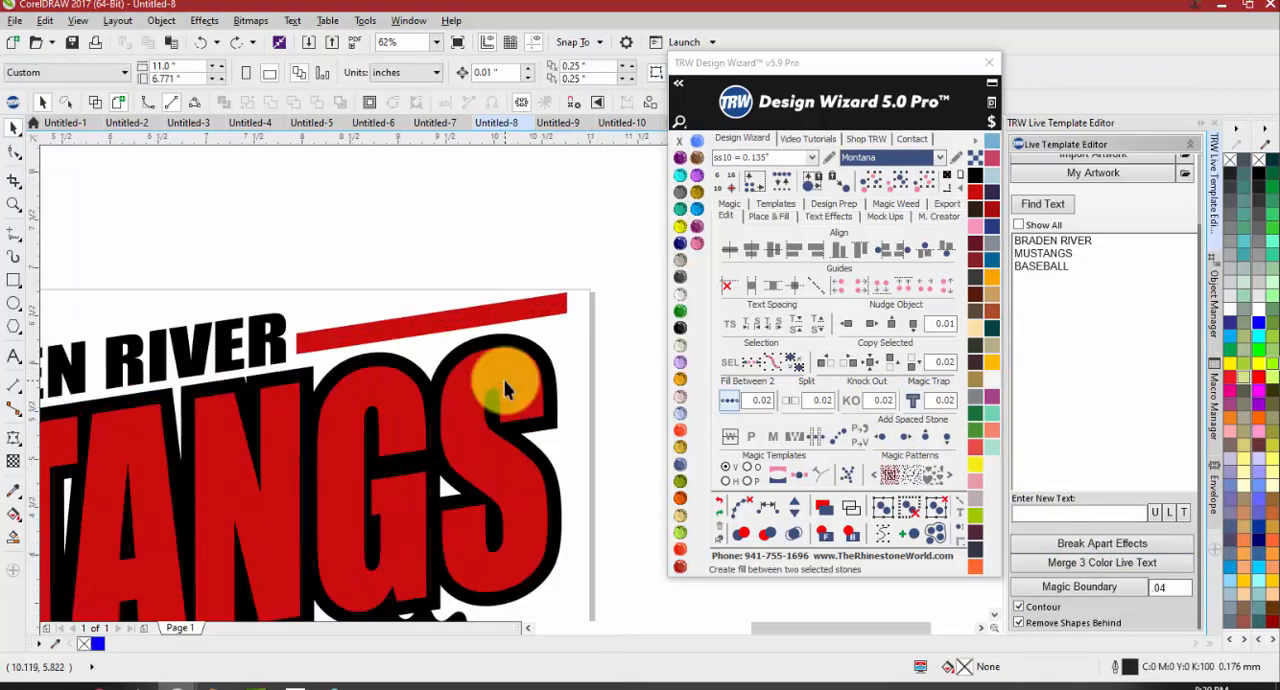
pyautogui.click(508, 361)
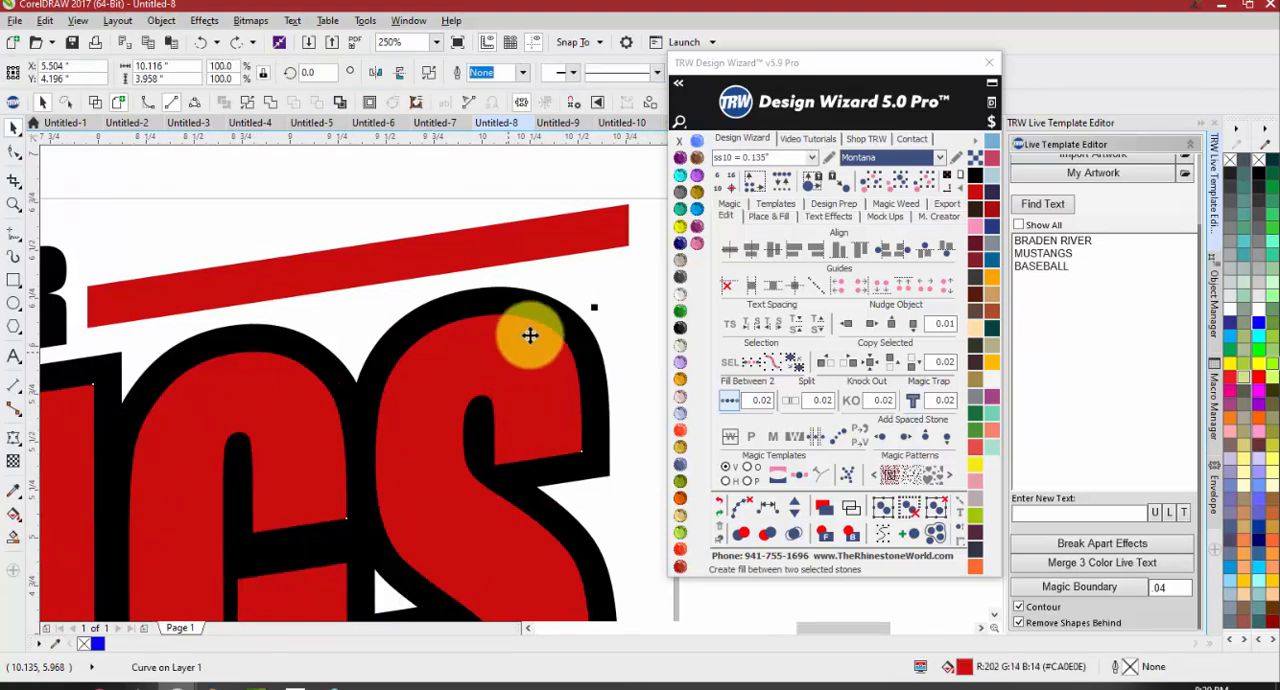
pyautogui.keyDown('shift'); pyautogui.click(565, 316); pyautogui.keyUp('shift')
pyautogui.scroll(-6, 563, 320)
pyautogui.scroll(3, 547, 337)
pyautogui.moveTo(538, 364); pyautogui.dragTo(420, 363)
pyautogui.hotkey('ctrl', 'z')
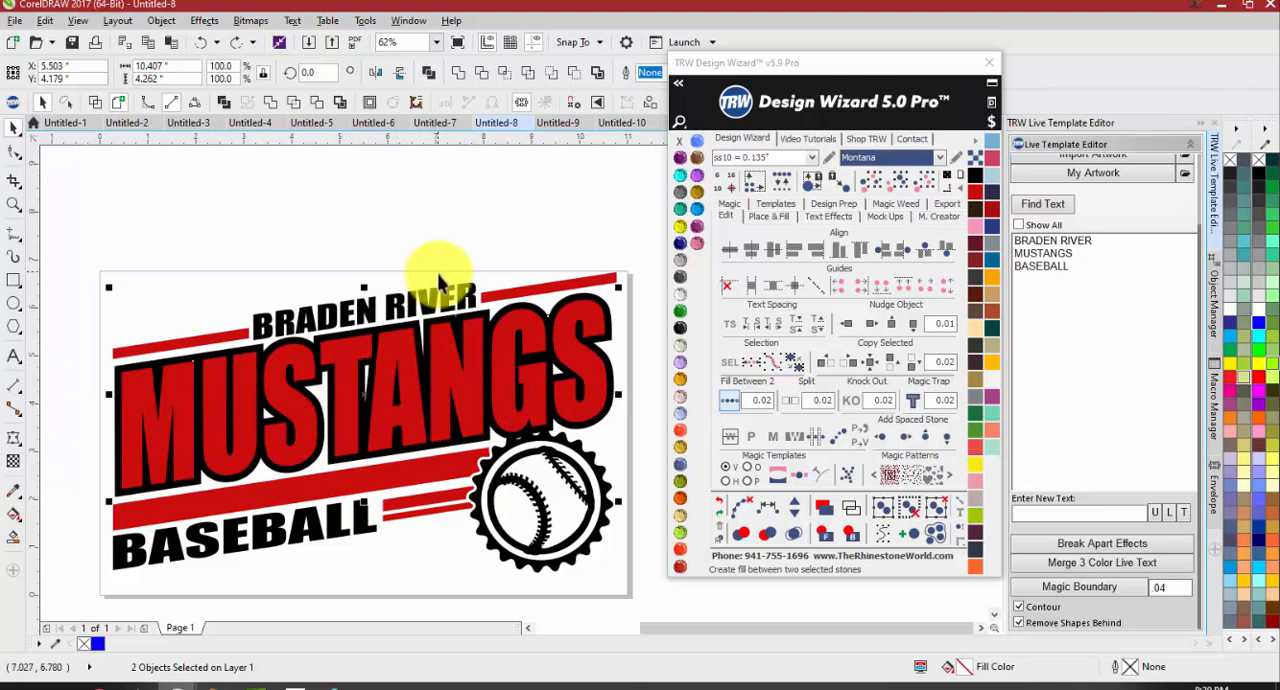
# Apply a 0.02 Magic Trap to the MUSTANGS shapes and a .04 Magic Boundary with Contour and Remove Shapes Behind to the red lettering
pyautogui.click(915, 401)
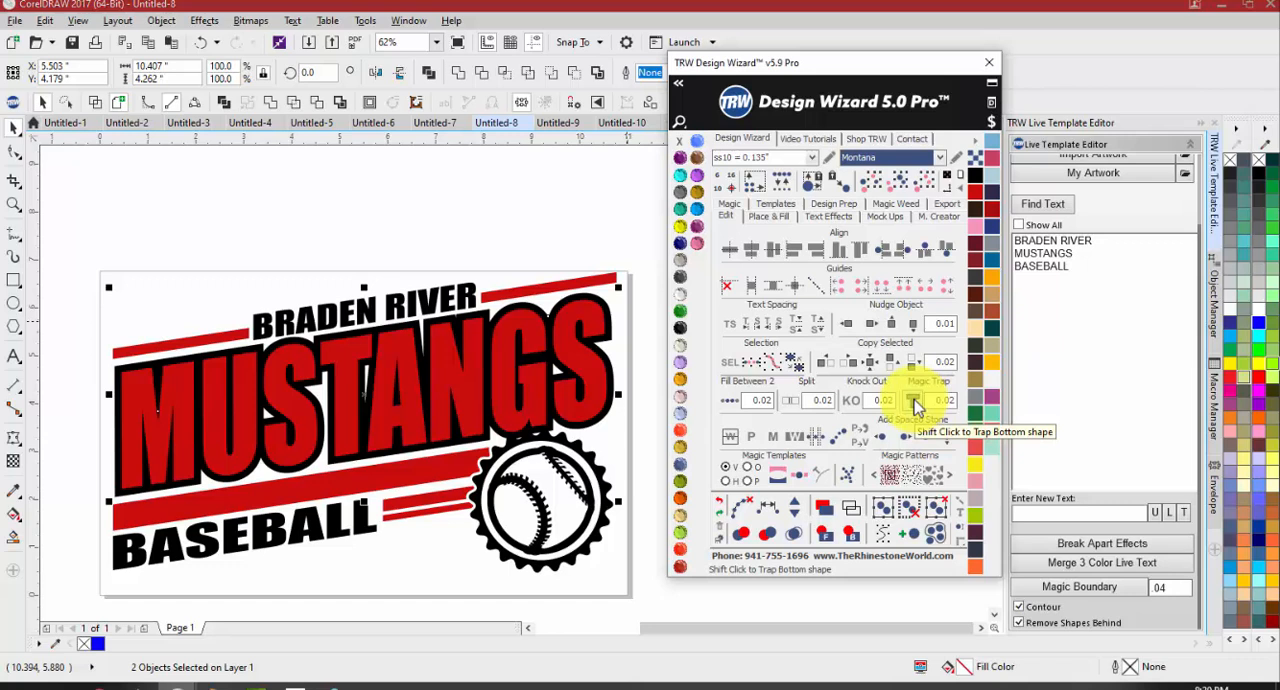
pyautogui.click(460, 233)
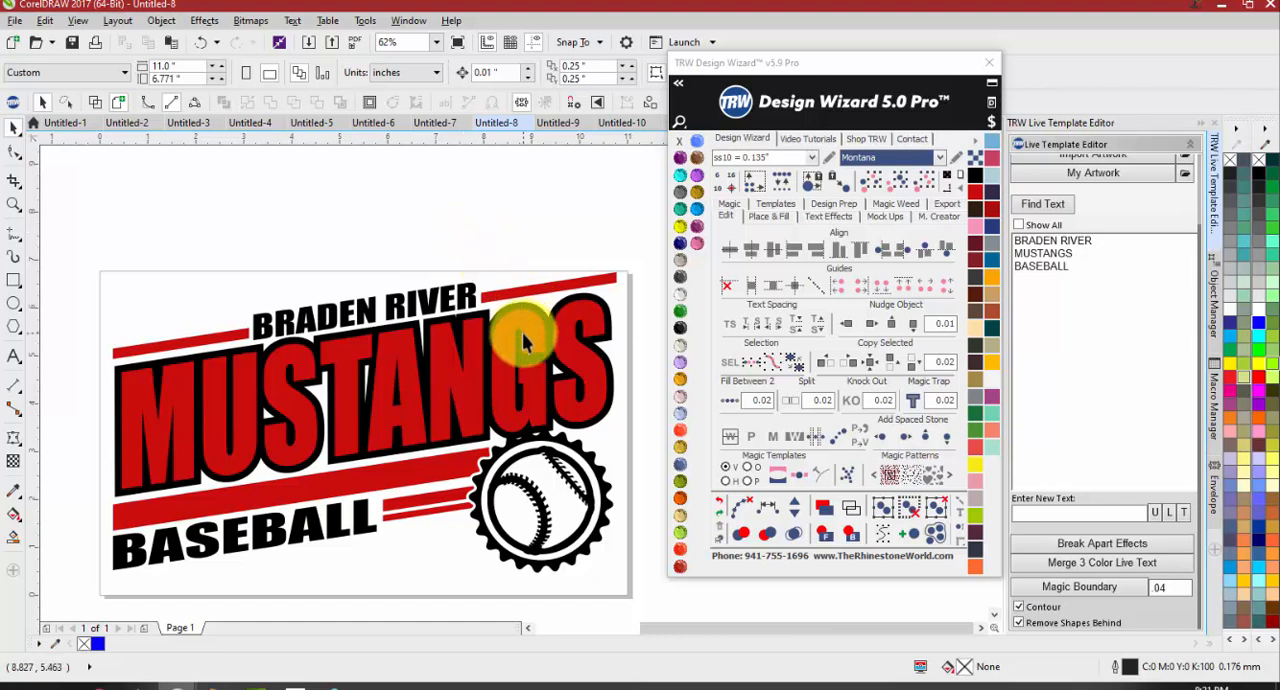
pyautogui.click(590, 335)
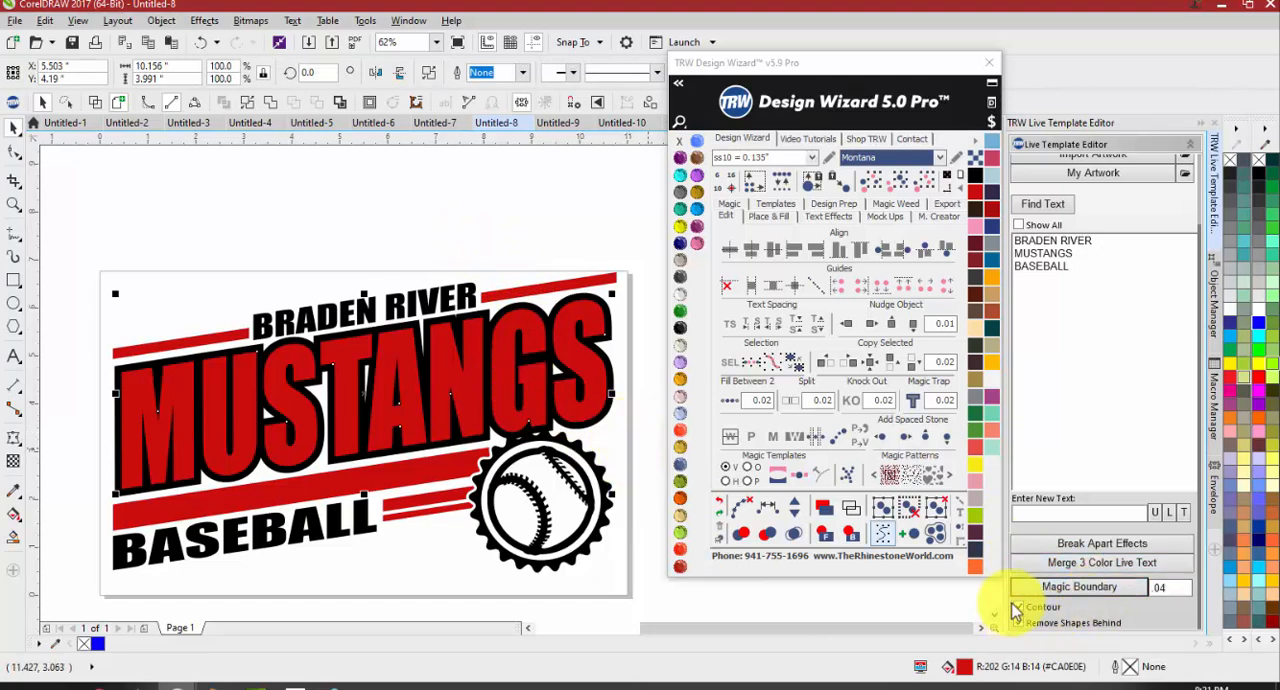
pyautogui.click(1085, 590)
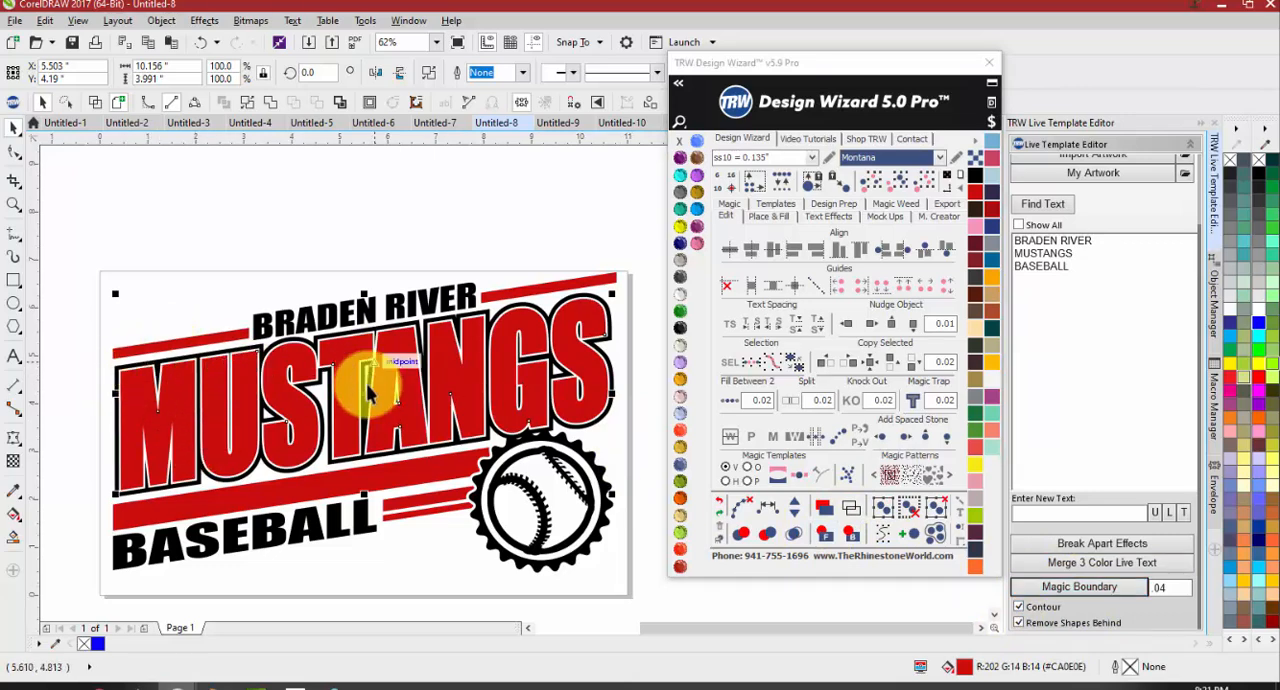
# Undo the boundary and trap, and move the red MUSTANGS lettering down over the solid black shape
pyautogui.click(628, 360)
pyautogui.moveTo(628, 360); pyautogui.dragTo(608, 429)
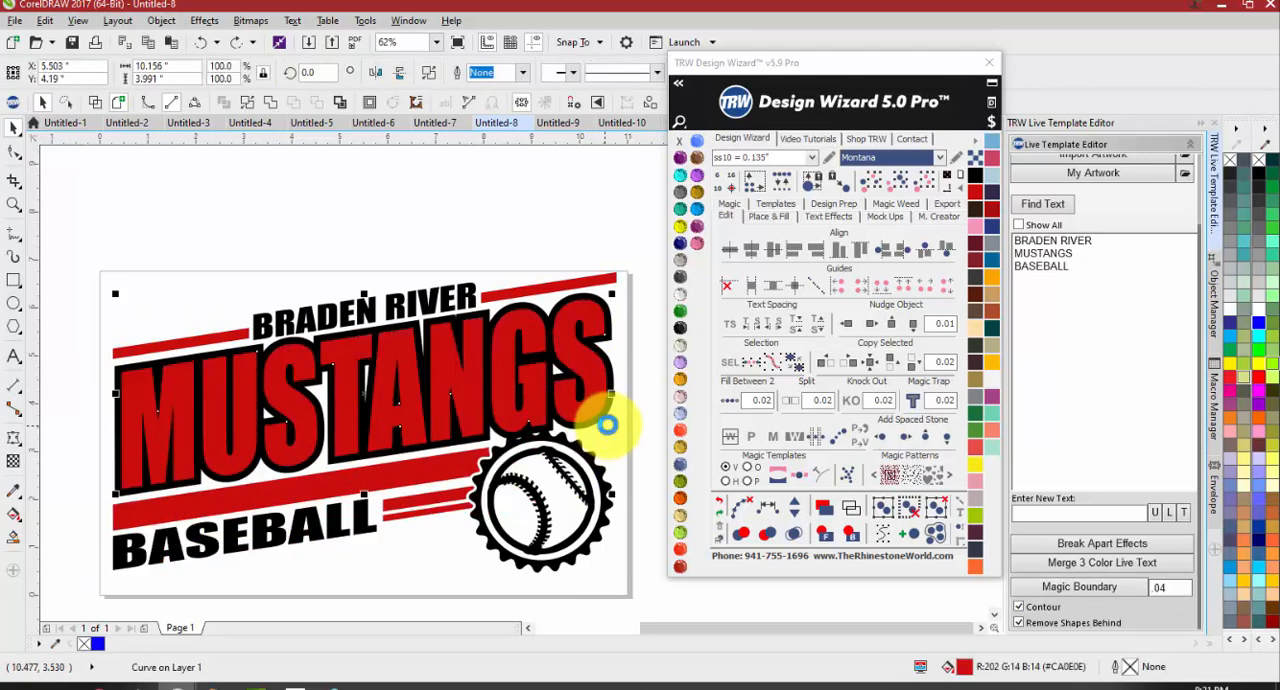
pyautogui.click(620, 418)
pyautogui.click(605, 392)
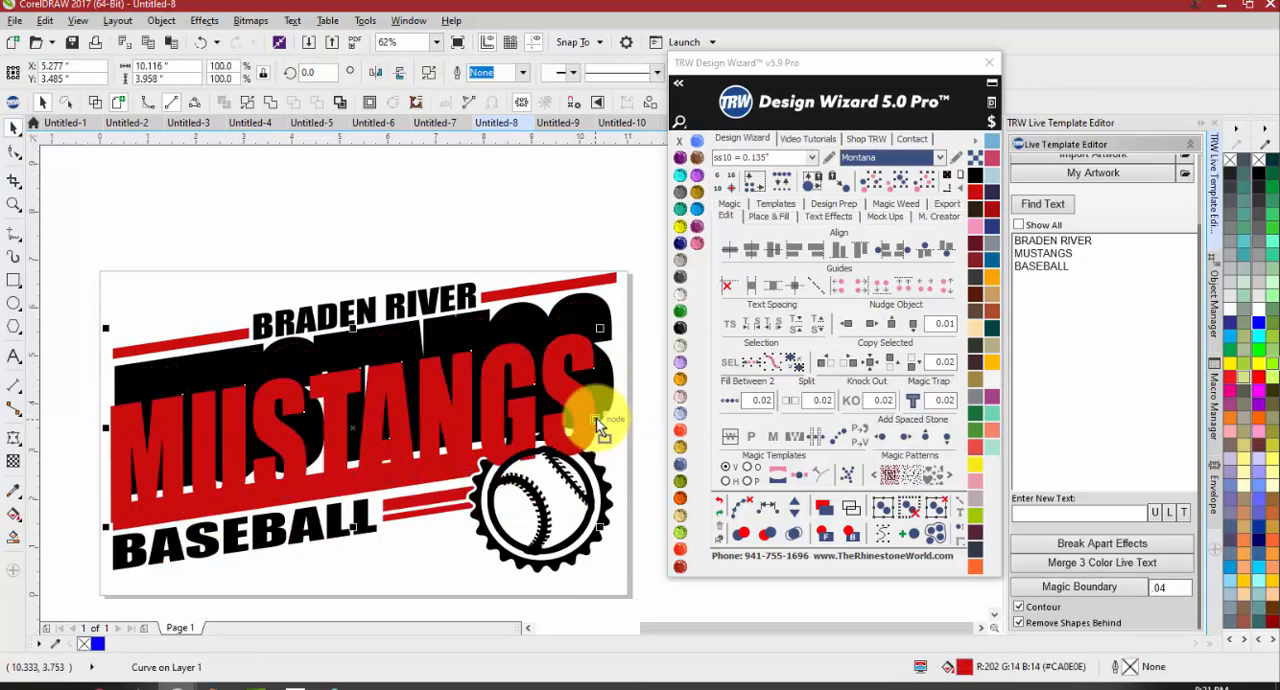
# Select the realigned red lettering and black shape, apply Magic Trap at 0.02 again, and show the red lettering's nodes
pyautogui.scroll(2, 590, 370)
pyautogui.keyDown('shift'); pyautogui.click(593, 372); pyautogui.keyUp('shift')
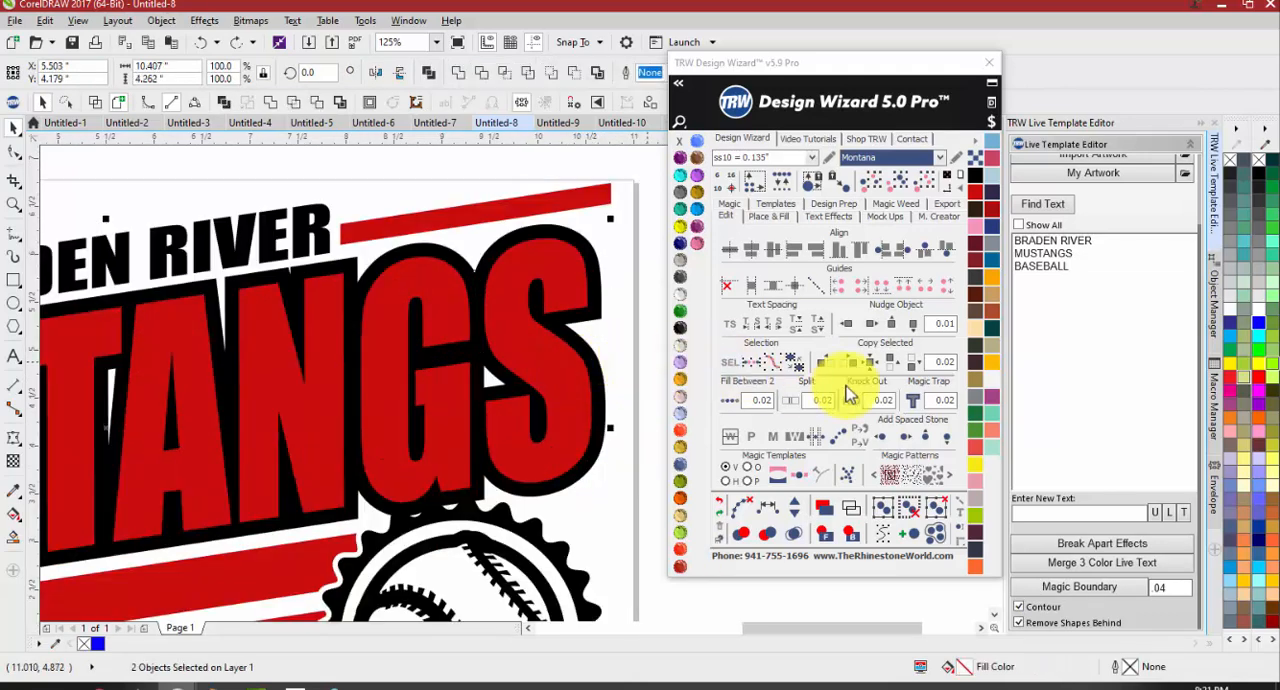
pyautogui.click(913, 401)
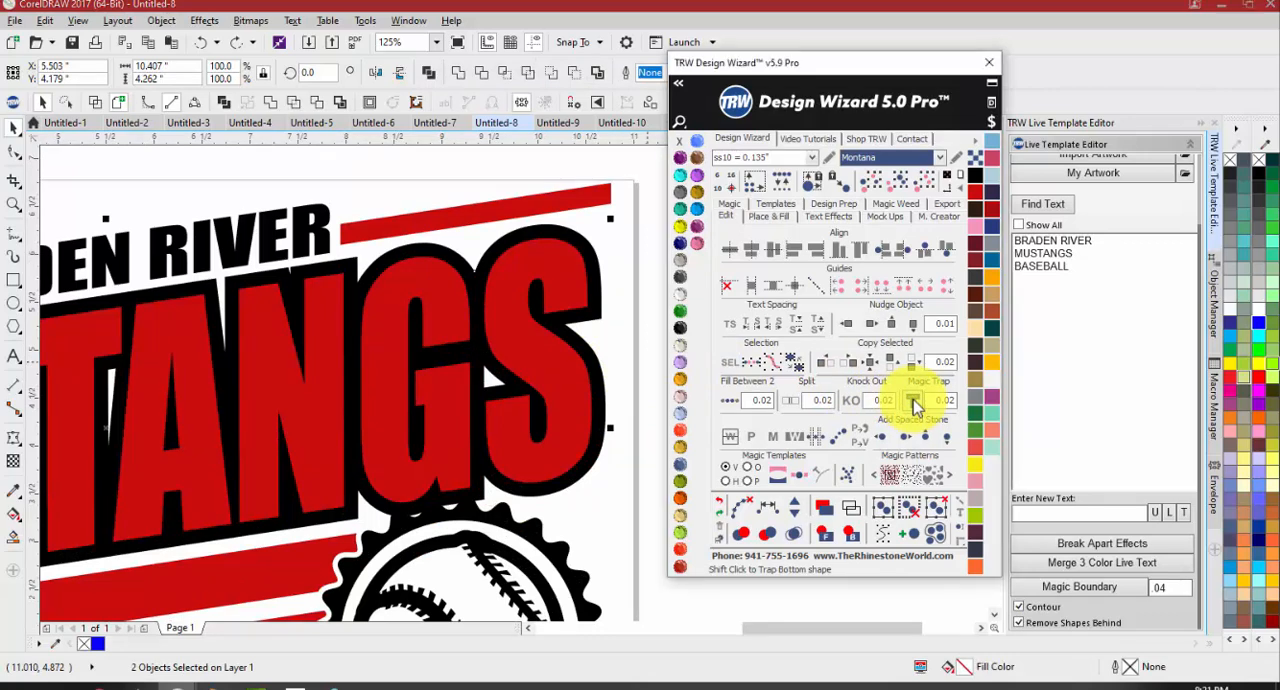
pyautogui.click(572, 295)
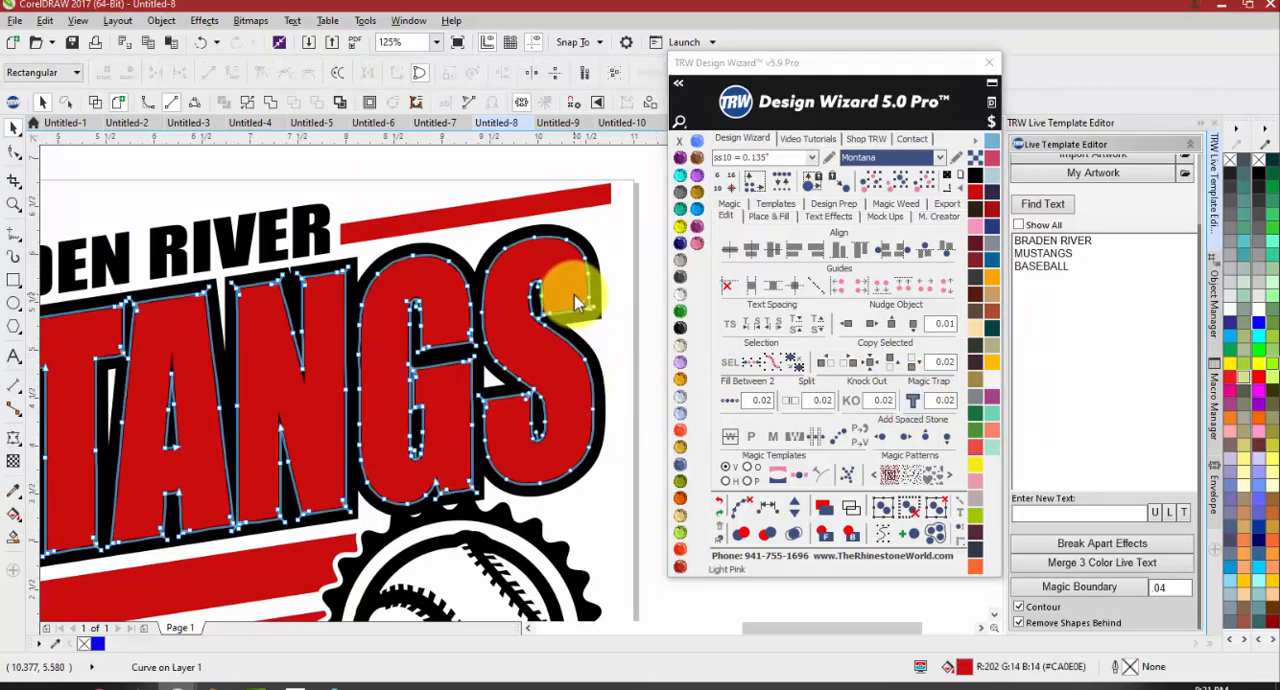
# Try moving the red MUSTANGS lettering down off its black outline, and undo the move
pyautogui.click(572, 287)
pyautogui.moveTo(572, 287); pyautogui.dragTo(559, 335)
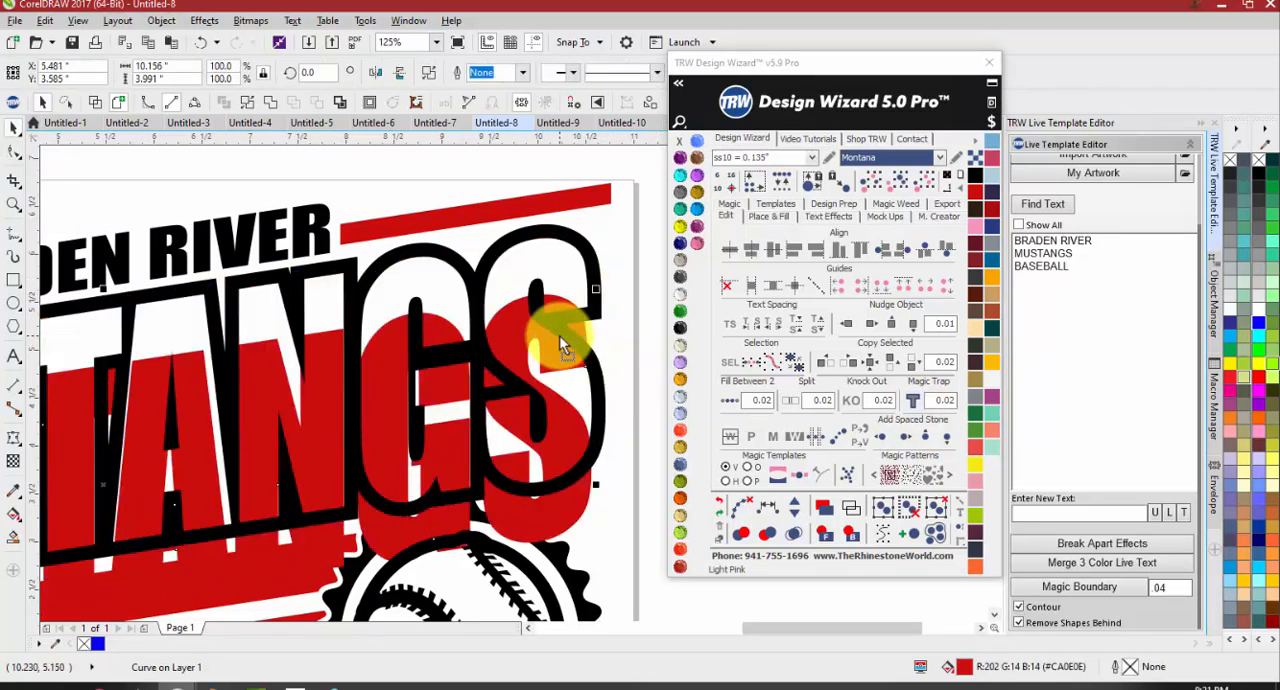
pyautogui.hotkey('ctrl', 'z')
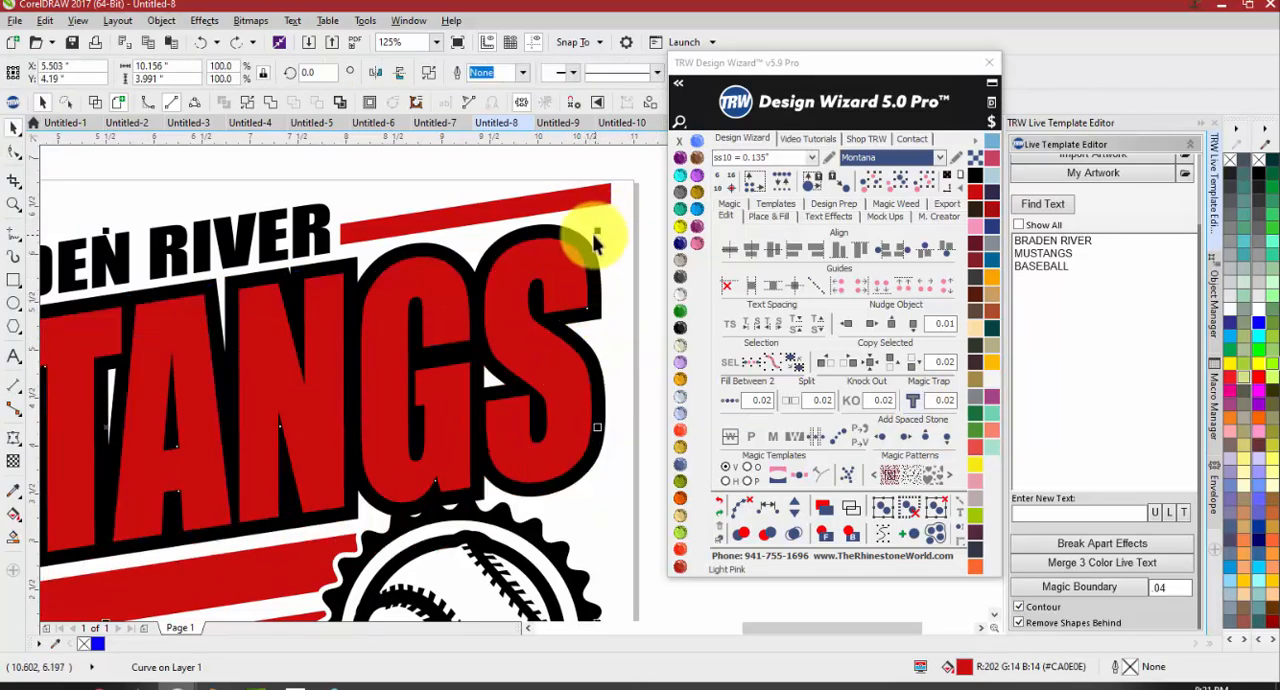
# Examine the red lettering's nodes around the final S to compare its trapped edge with the black outline
pyautogui.scroll(3, 593, 233)
pyautogui.press('F10')
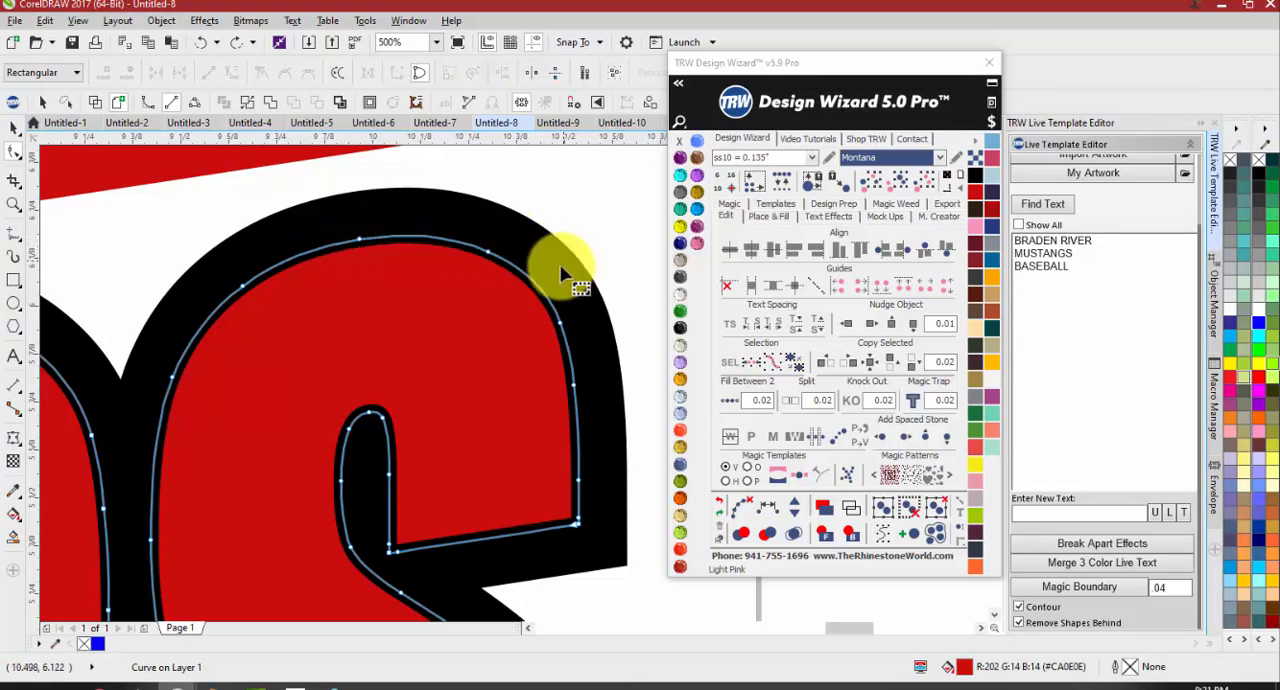
pyautogui.scroll(3, 562, 259)
pyautogui.scroll(-1, 416, 284)
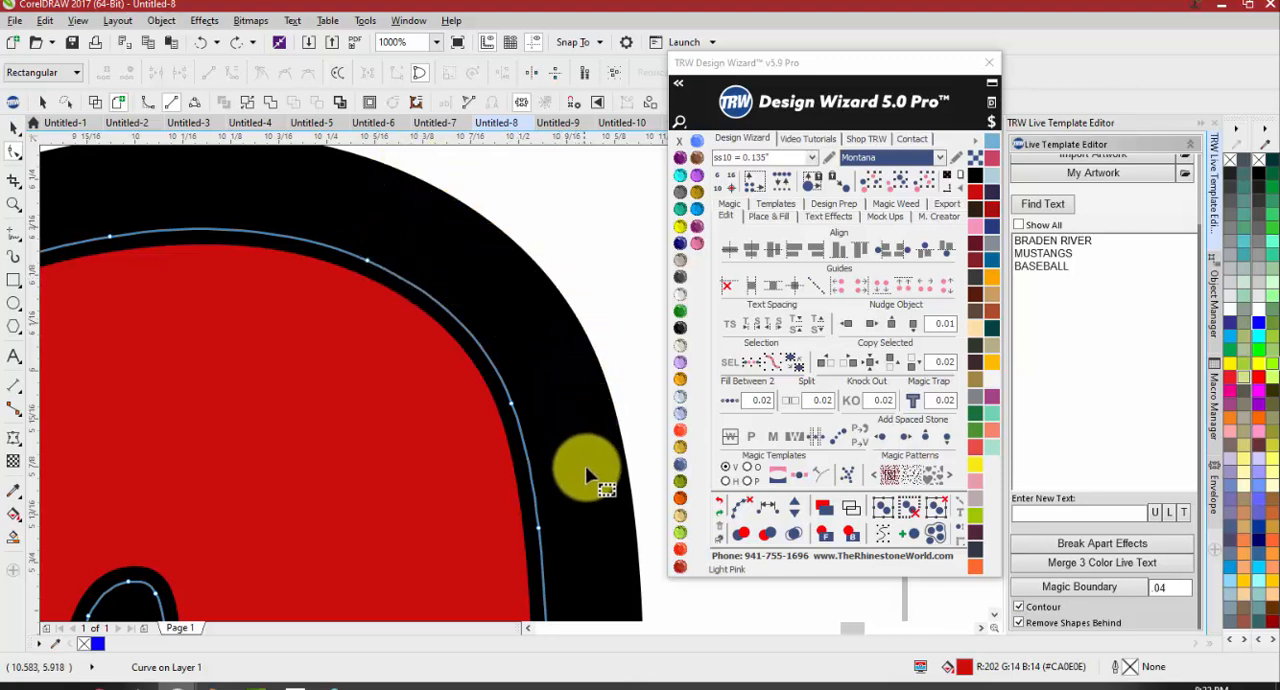
pyautogui.scroll(-2, 490, 400)
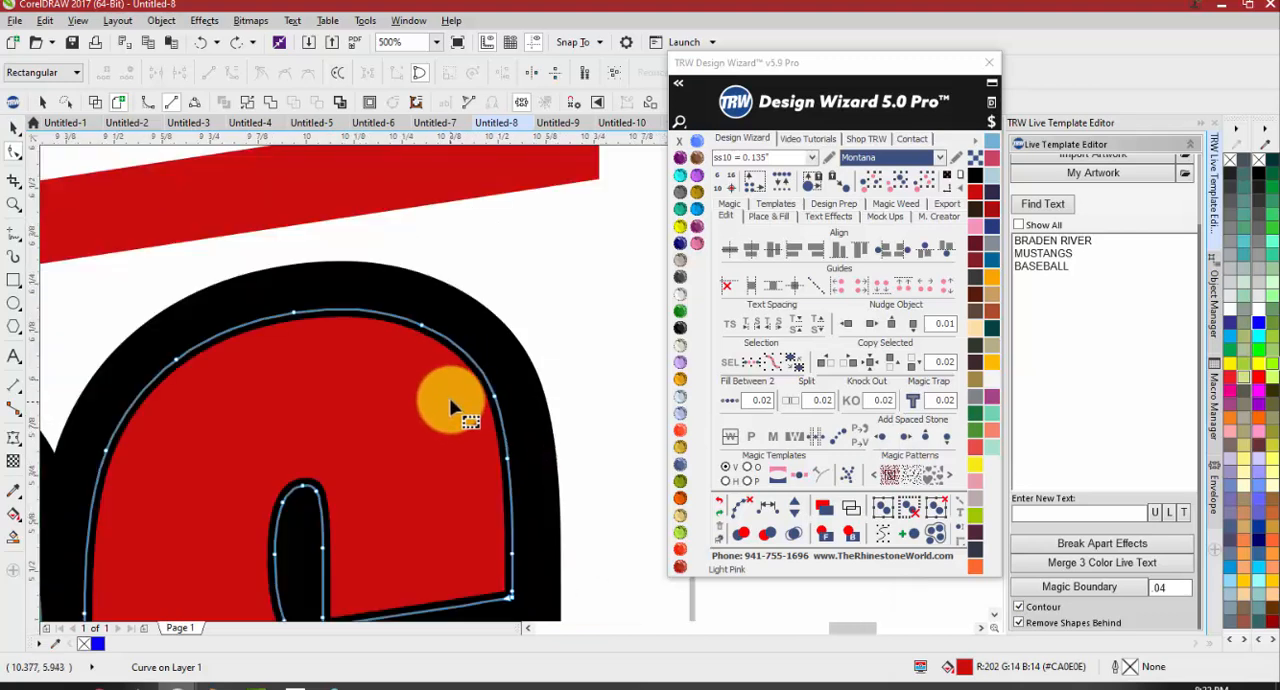
# Try moving the red lettering diagonally down from the outline around the S, and undo that move
pyautogui.press('space')
pyautogui.moveTo(433, 378); pyautogui.dragTo(363, 446)
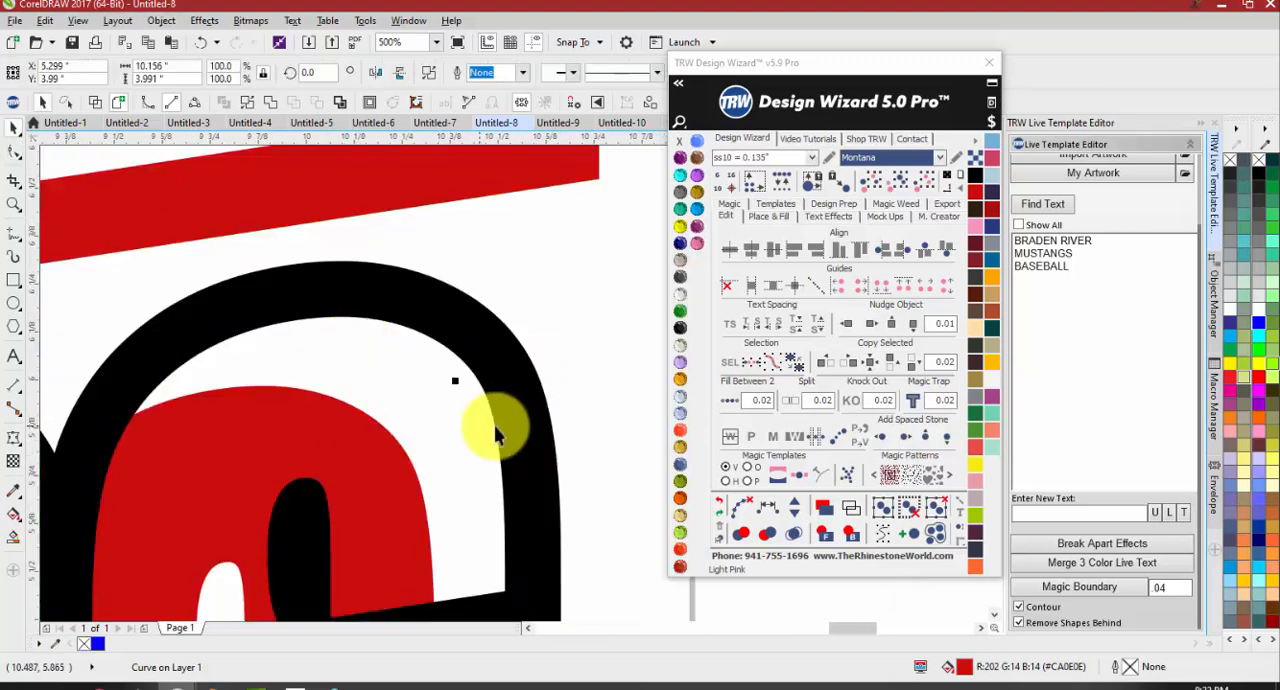
pyautogui.hotkey('ctrl', 'z')
# Move the Design Wizard window to the right so the full MUSTANGS design is unobstructed
pyautogui.scroll(-6, 594, 343)
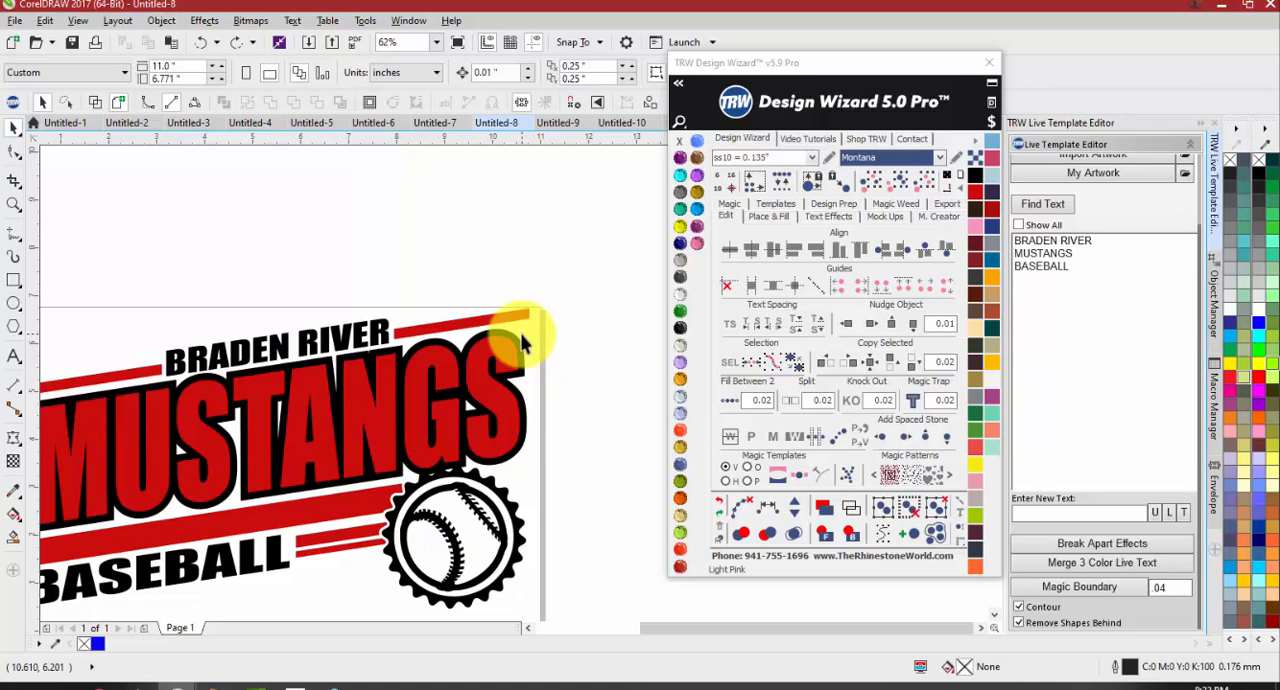
pyautogui.scroll(-2, 357, 397)
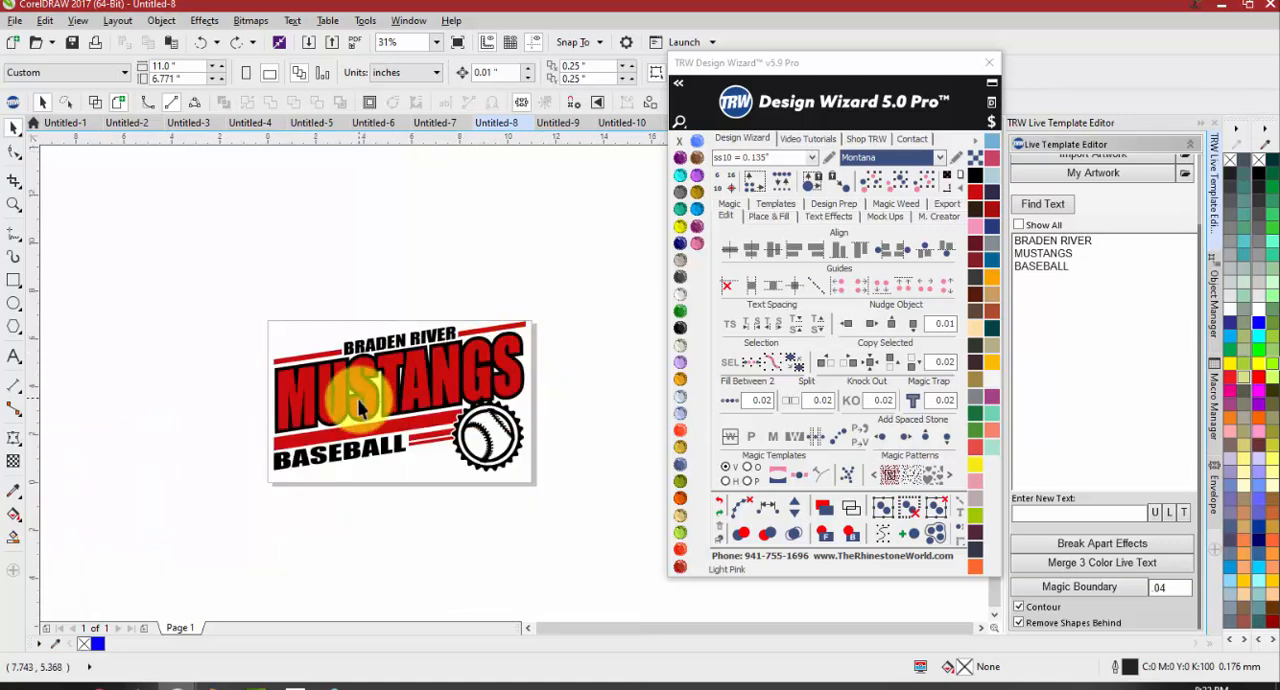
pyautogui.scroll(2, 422, 379)
pyautogui.moveTo(838, 67); pyautogui.dragTo(976, 63)
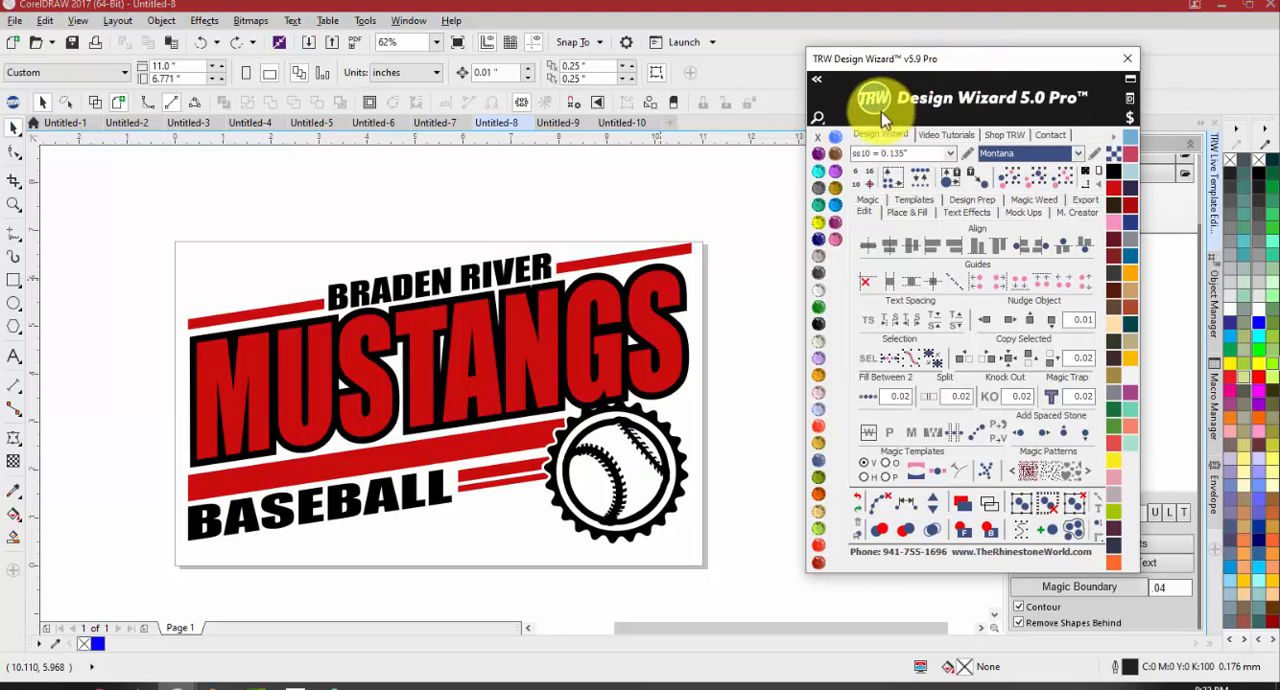
# Examine the red lettering's node outline against the black shape around the final S and the M
pyautogui.scroll(2, 677, 280)
pyautogui.click(660, 288)
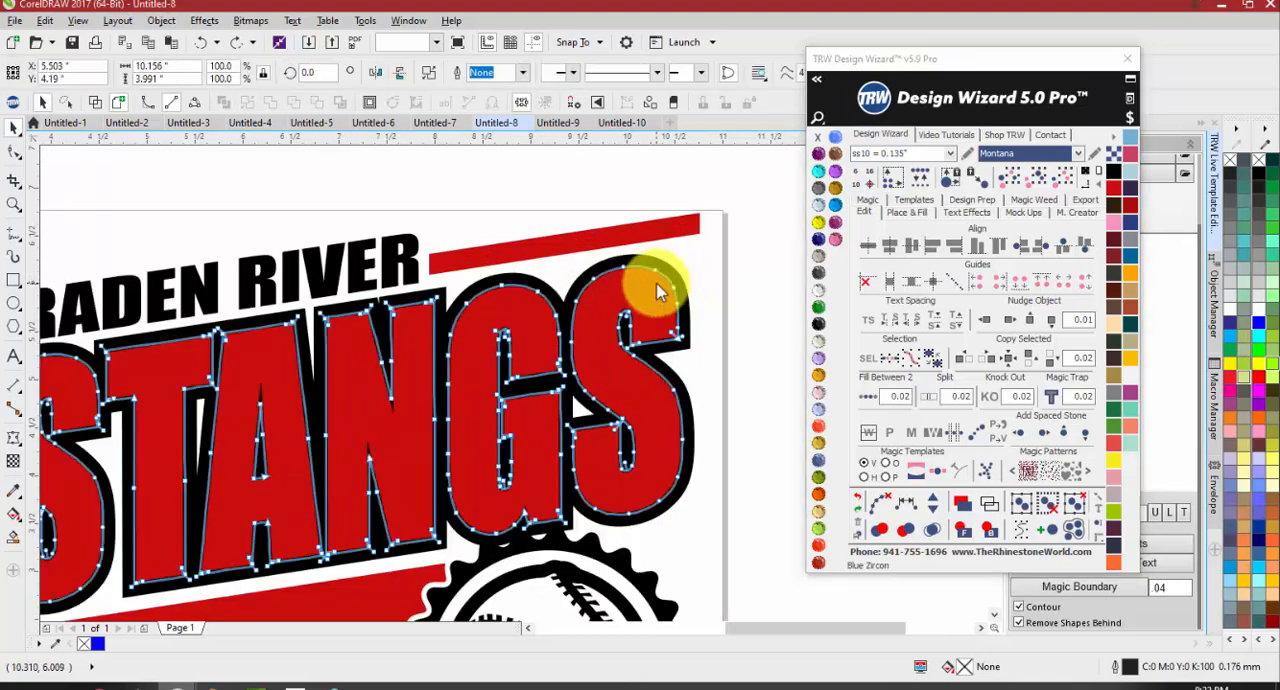
pyautogui.press('F10')
pyautogui.scroll(3, 655, 282)
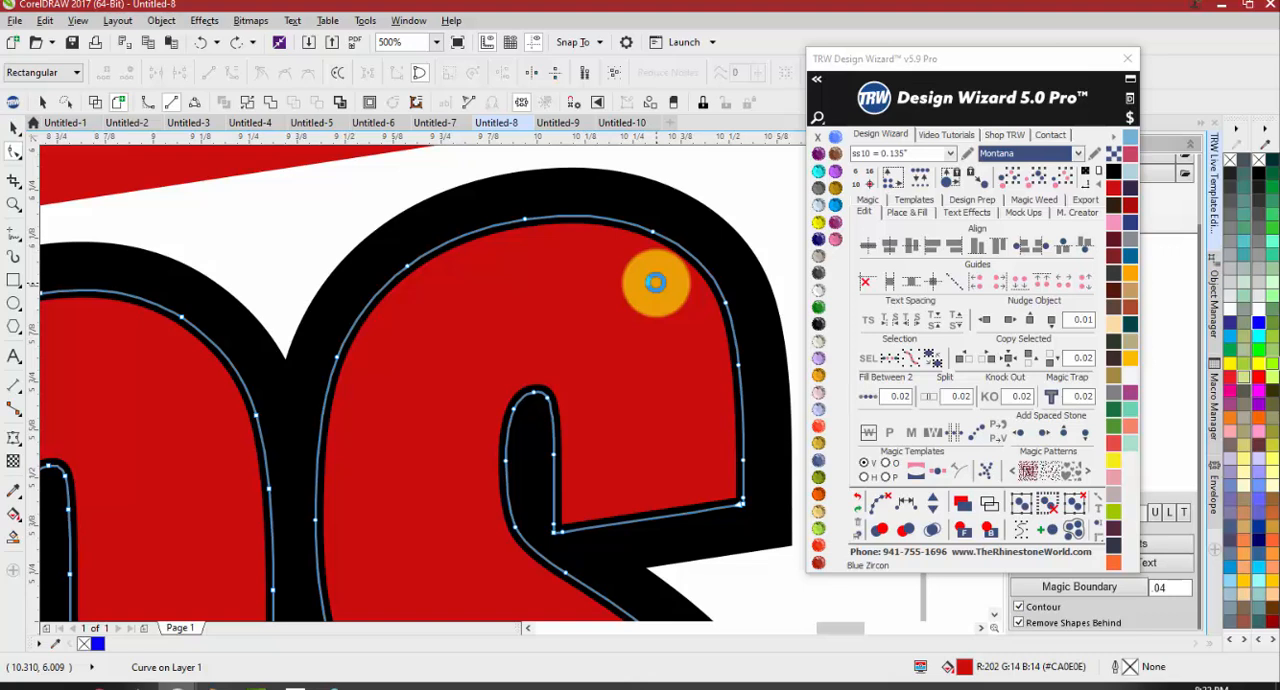
pyautogui.press('space')
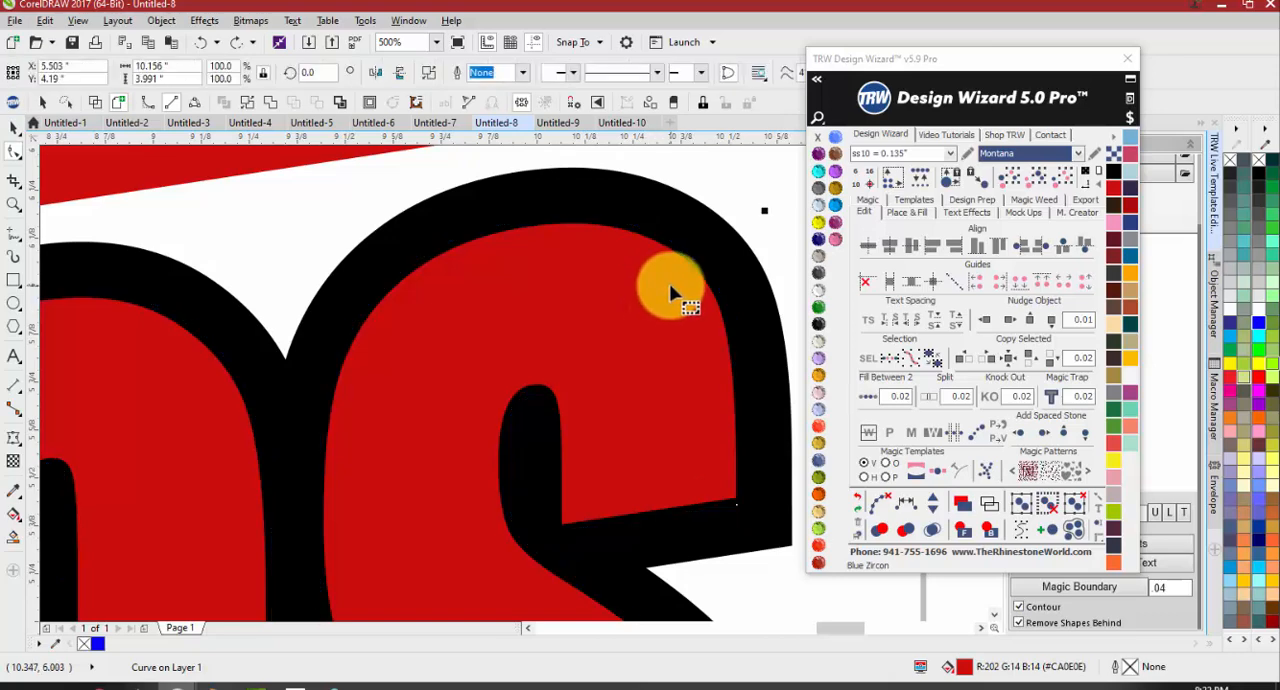
pyautogui.press('space')
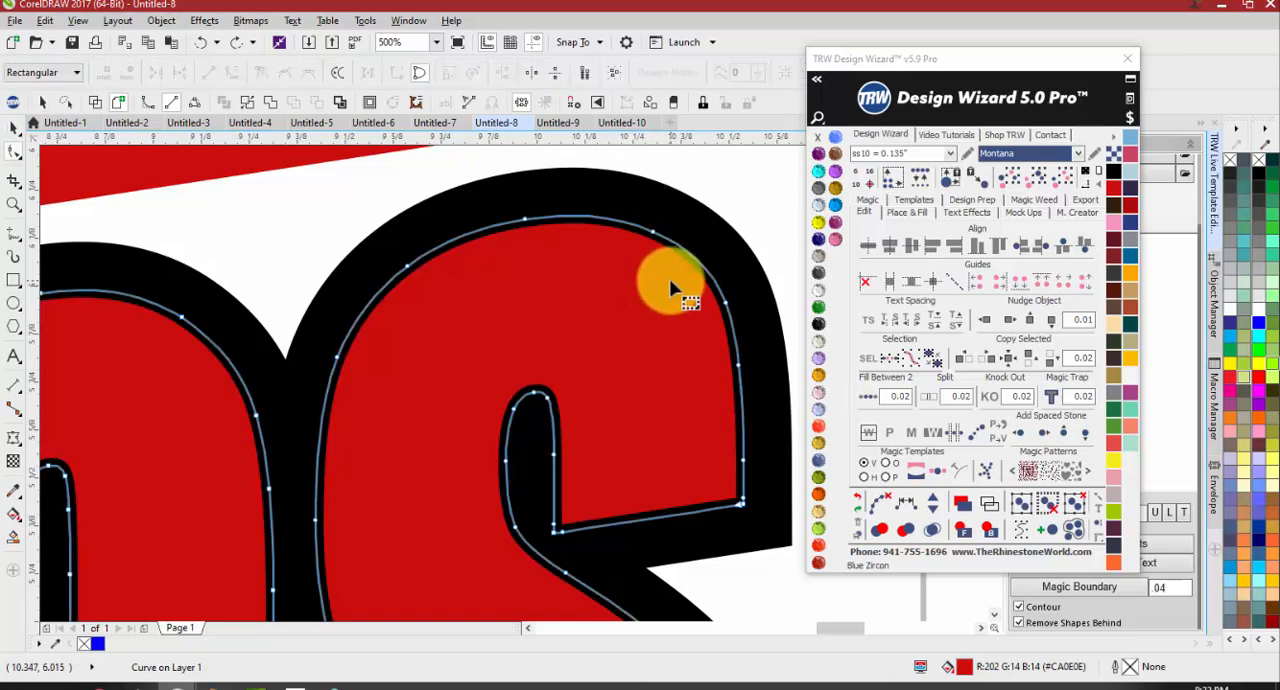
pyautogui.click(672, 289)
pyautogui.scroll(-2, 527, 296)
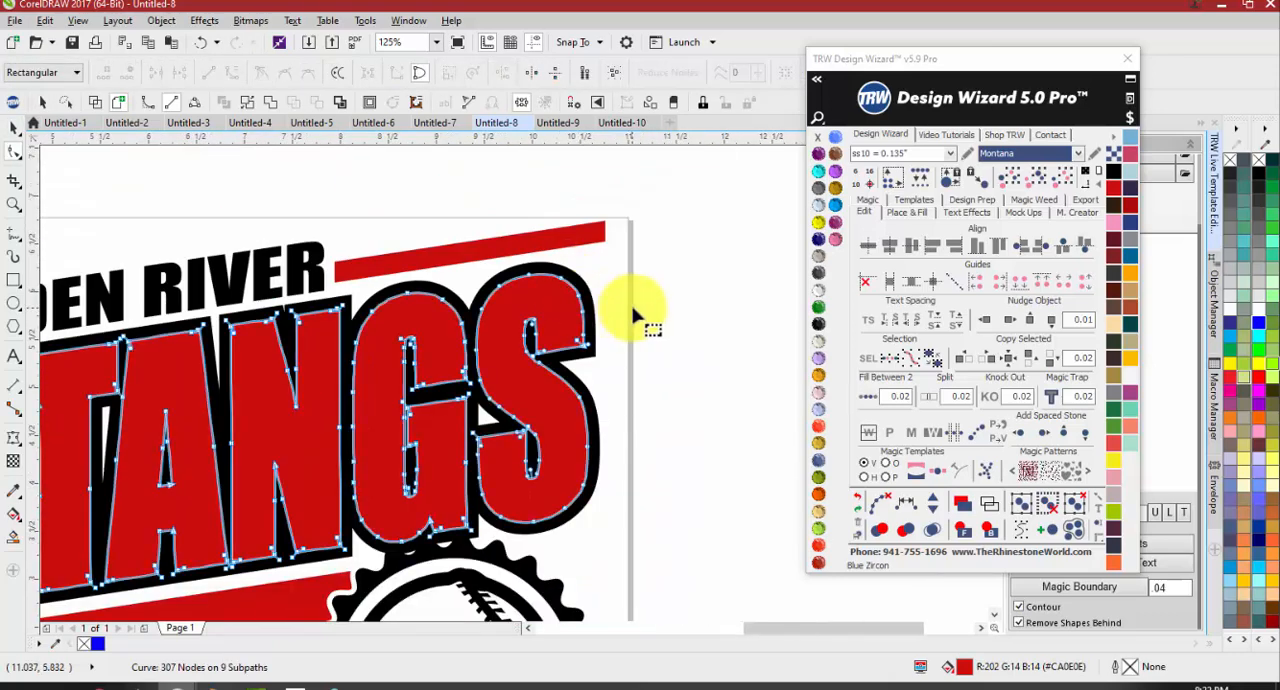
pyautogui.press('space')
pyautogui.scroll(2, 148, 396)
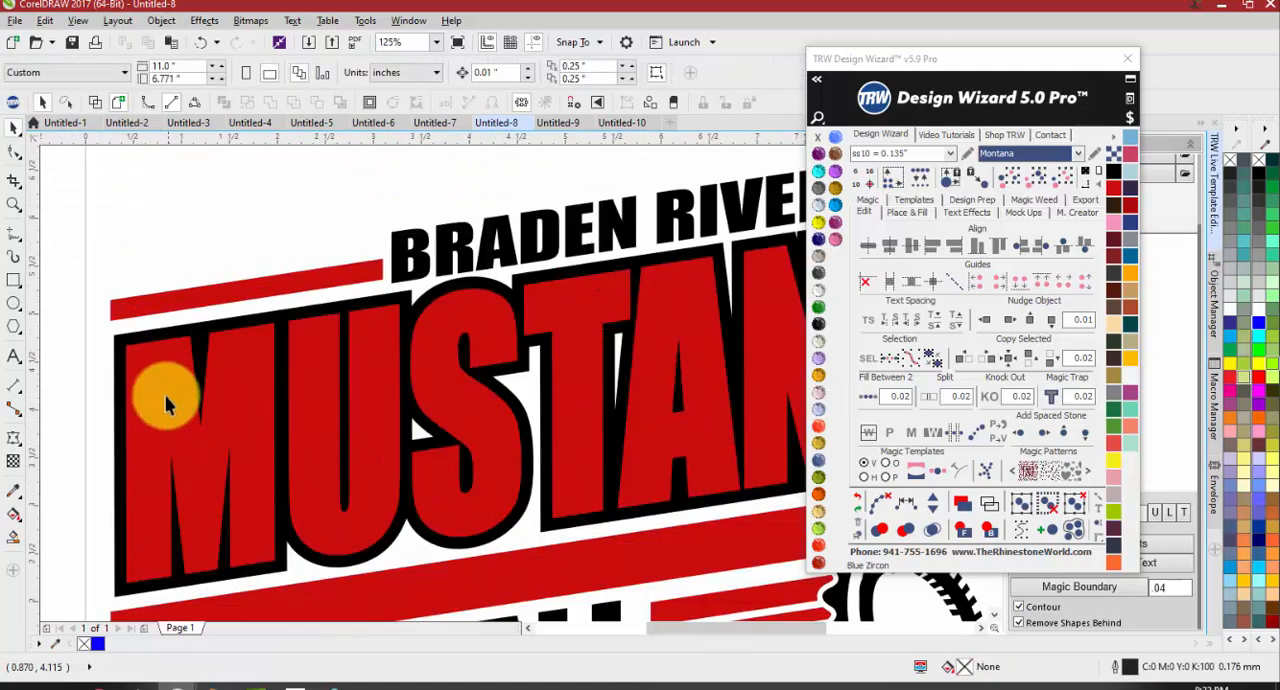
pyautogui.press('space')
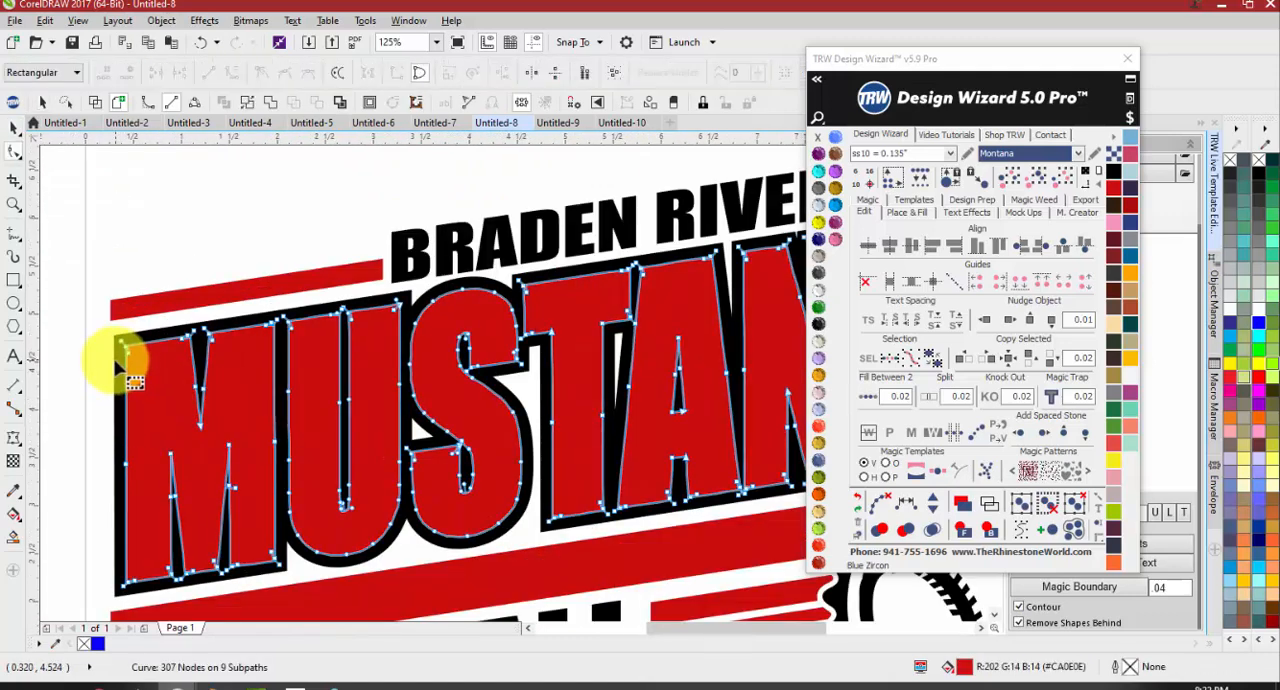
pyautogui.press('space')
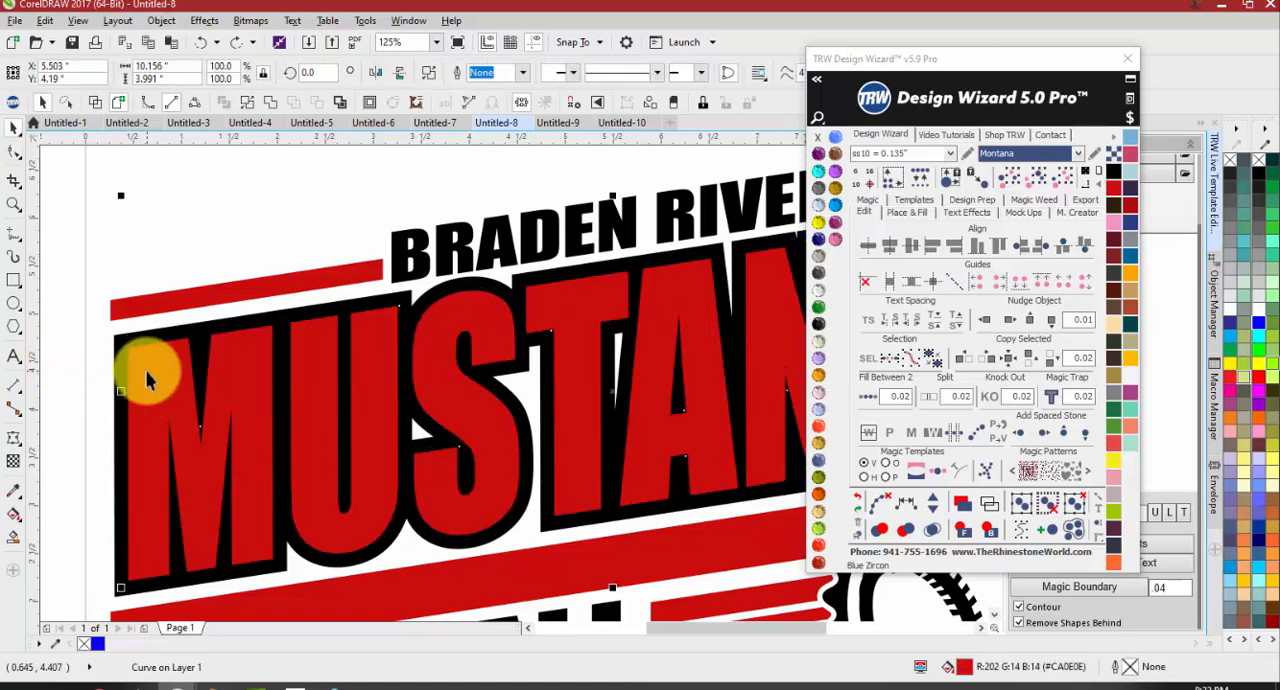
# Send the trapped red MUSTANGS lettering to the back, behind its black outline
pyautogui.click(147, 379)
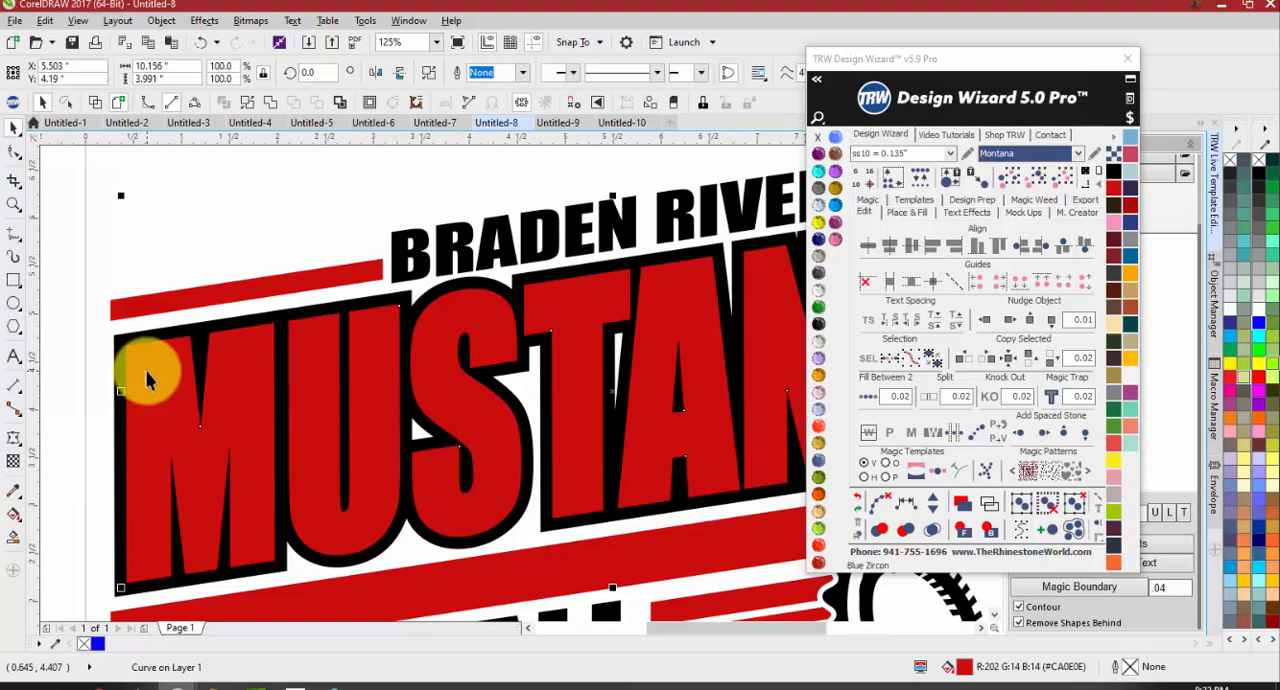
pyautogui.hotkey('shift', 'pagedown')
pyautogui.click(73, 349)
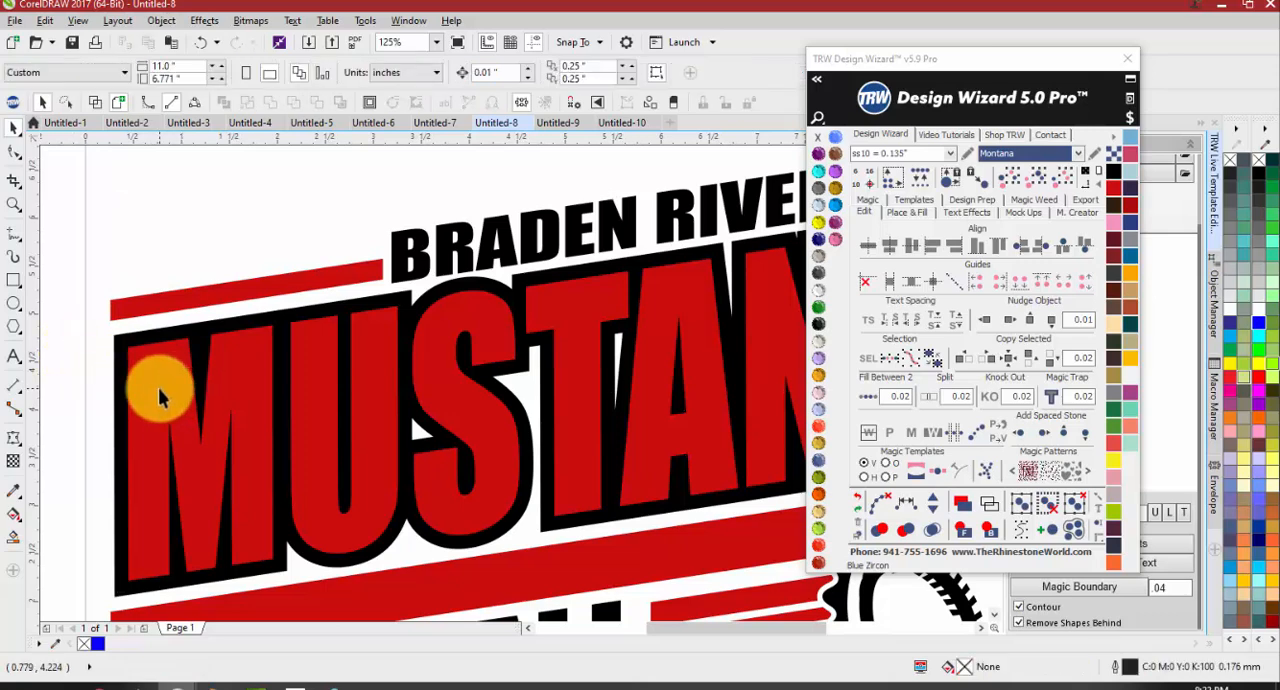
pyautogui.scroll(-2, 158, 396)
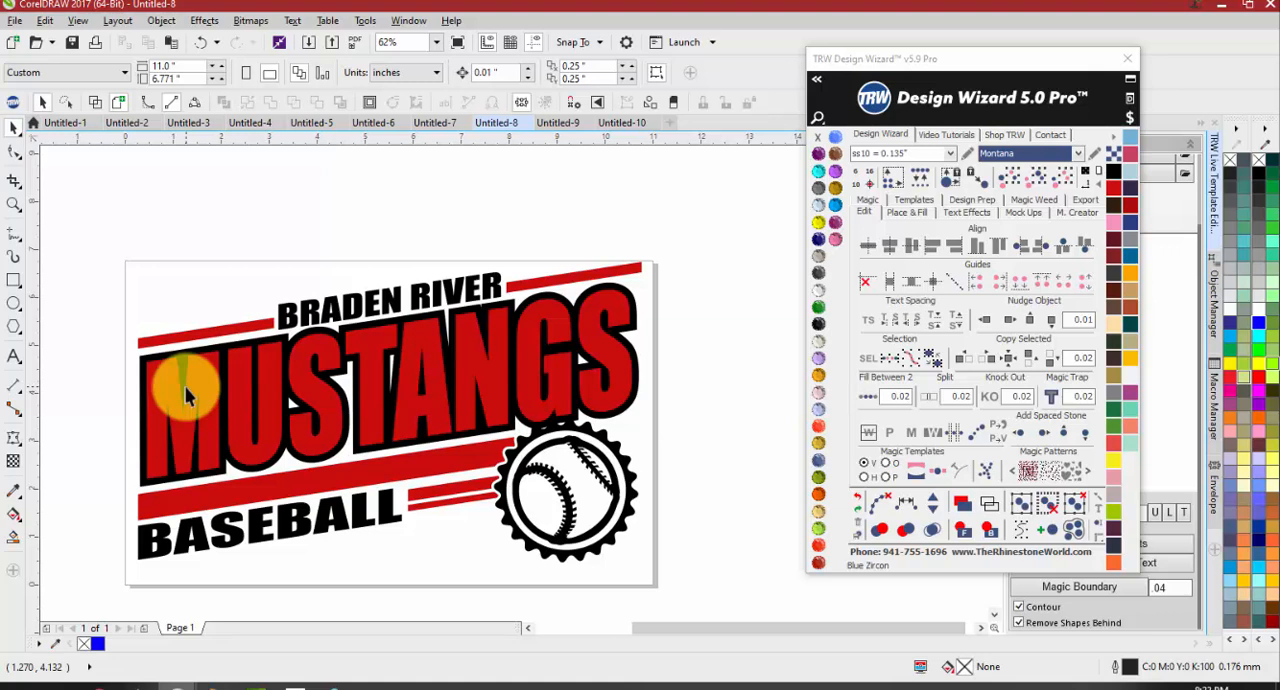
# Select the red stripes together with the black MUSTANGS outline and weld them into one black shape
pyautogui.click(252, 322)
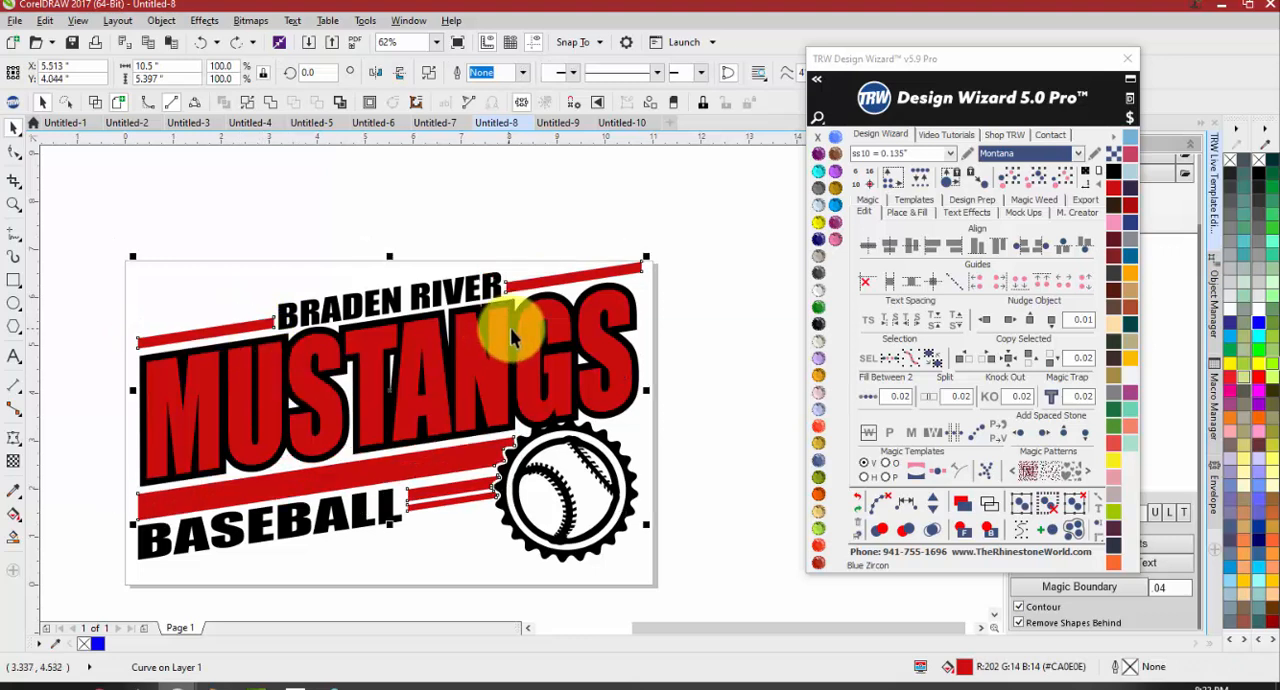
pyautogui.keyDown('shift'); pyautogui.click(610, 290); pyautogui.keyUp('shift')
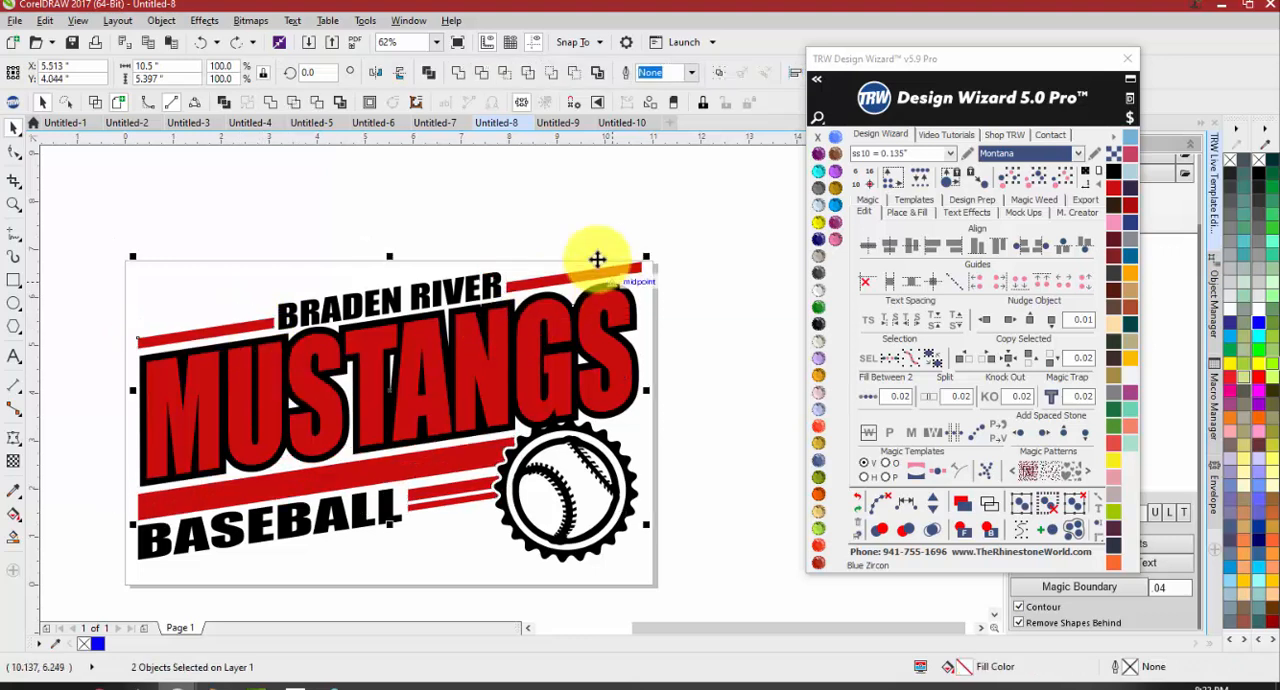
pyautogui.click(463, 85)
pyautogui.click(705, 302)
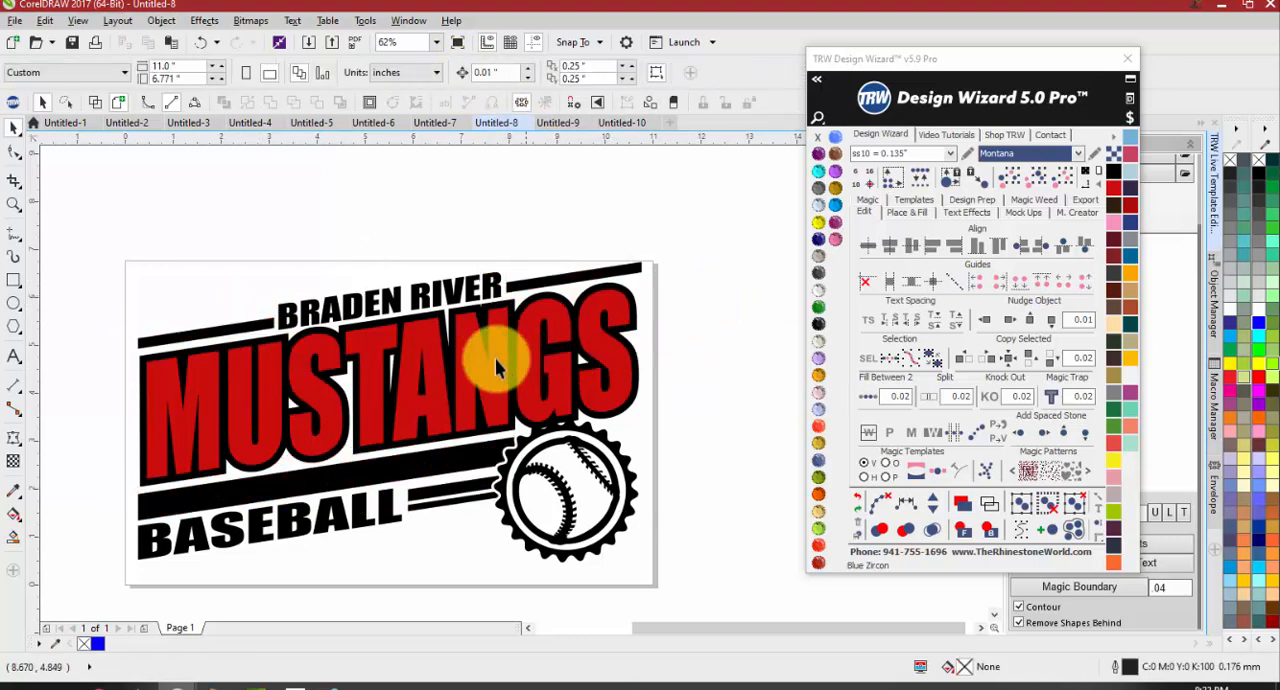
# Select the inner baseball artwork together with the red MUSTANGS lettering and weld them into one red shape
pyautogui.click(532, 468)
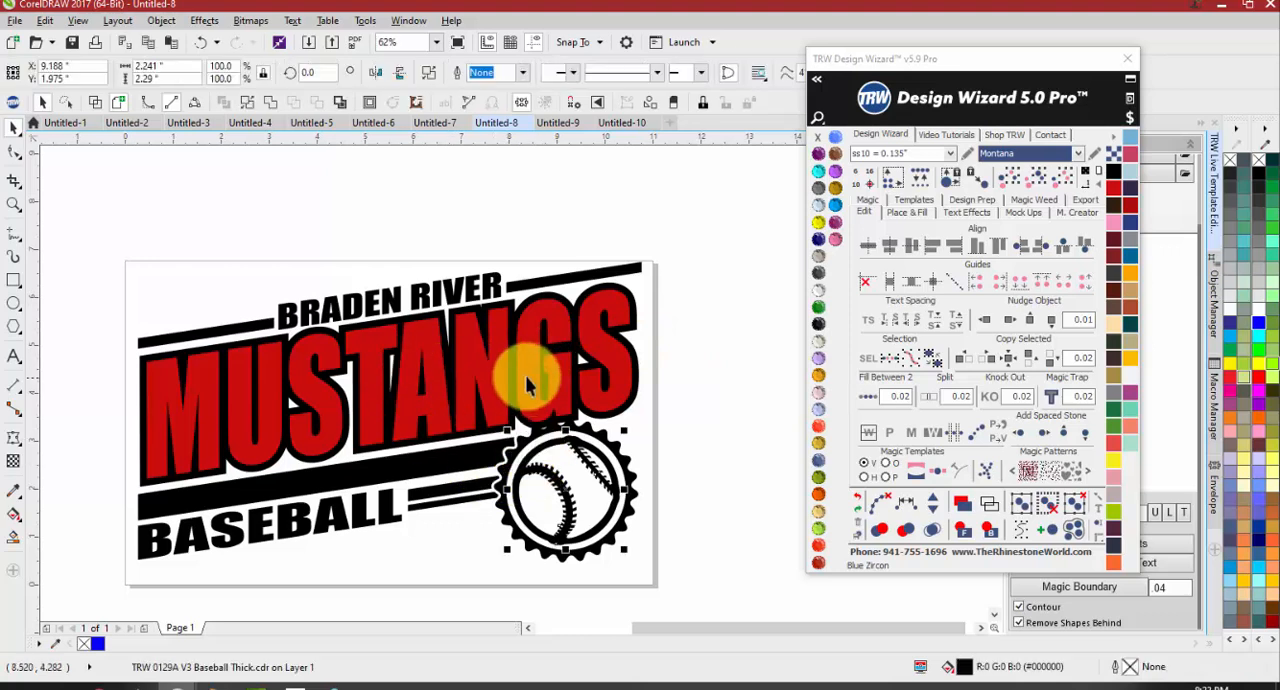
pyautogui.click(463, 78)
pyautogui.click(495, 210)
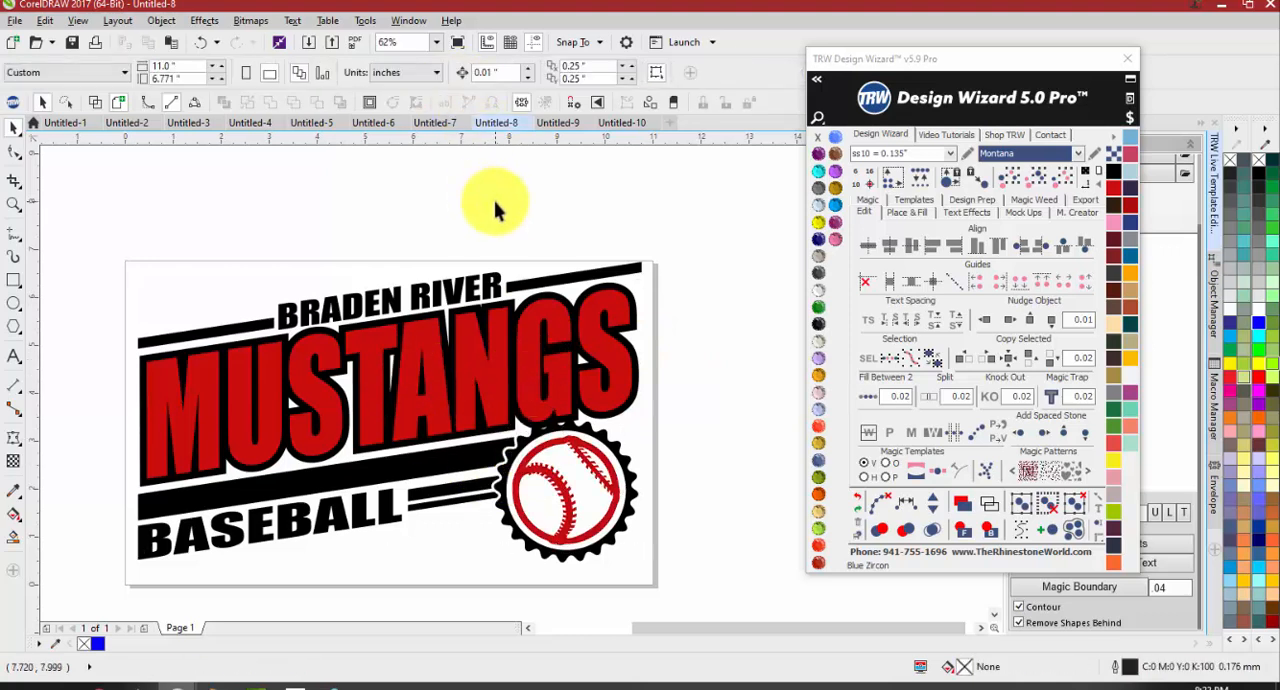
# Try moving the black stripes and outline out to the right of the page, and undo the move
pyautogui.scroll(-1, 385, 335)
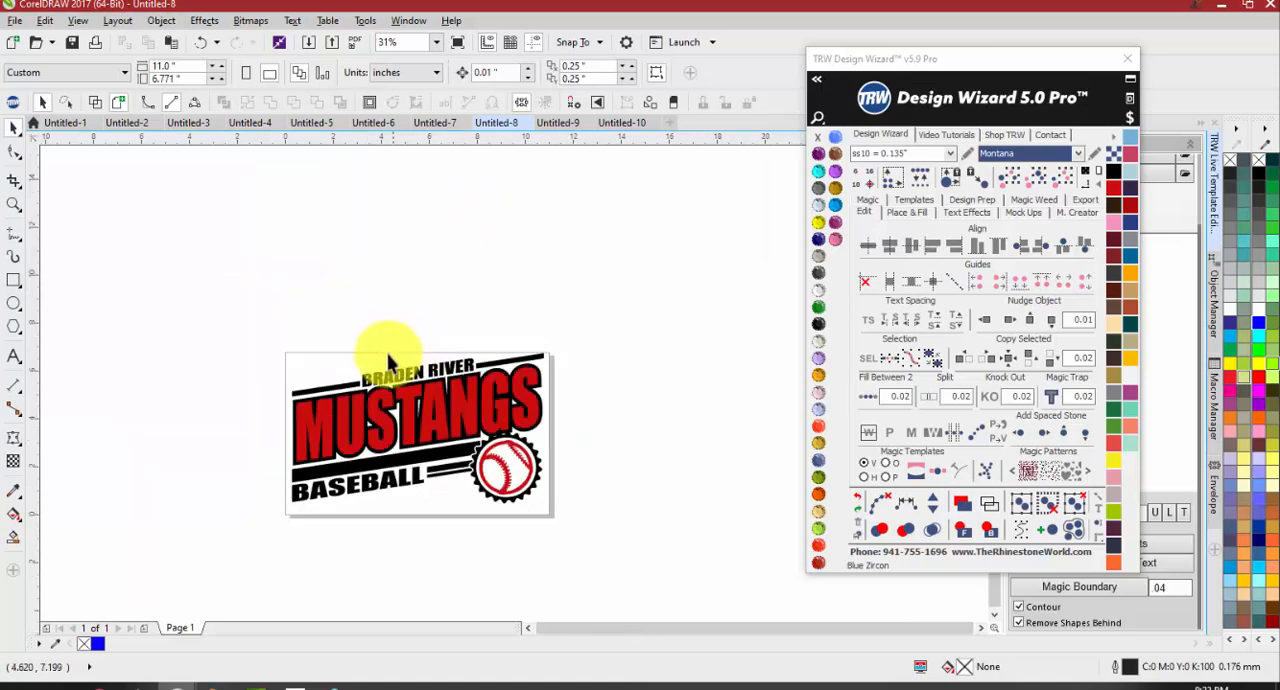
pyautogui.moveTo(227, 275); pyautogui.dragTo(491, 443)
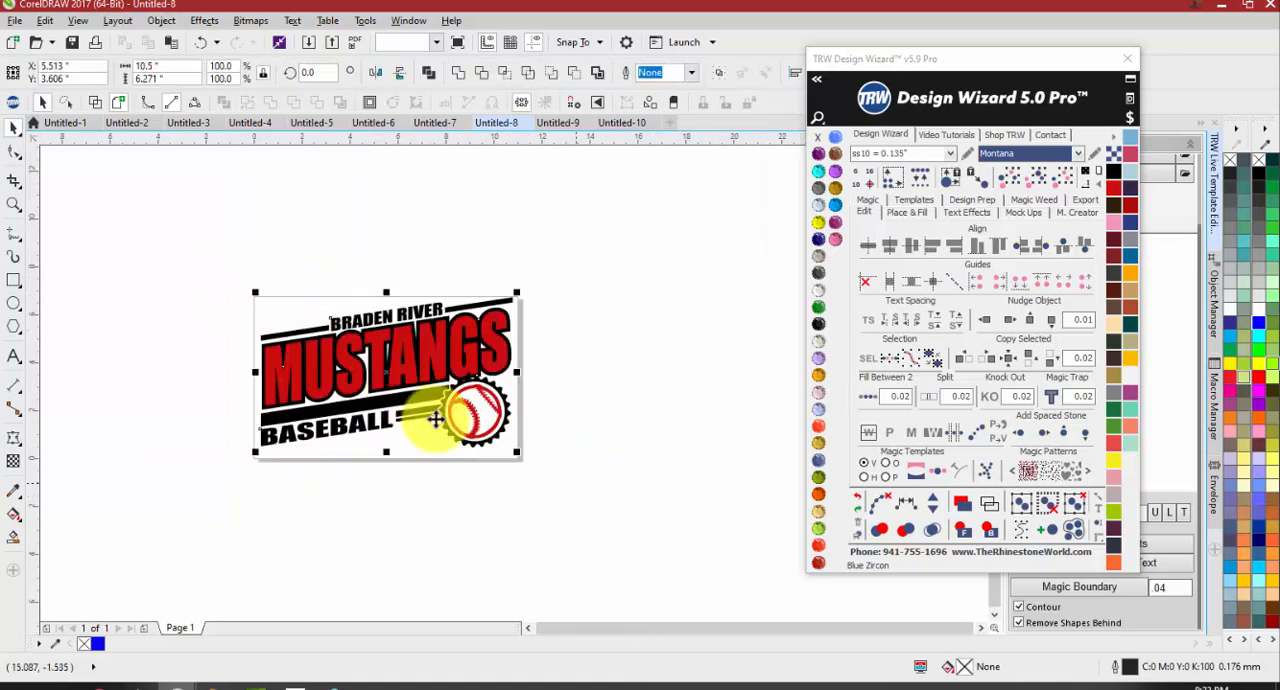
pyautogui.click(391, 459)
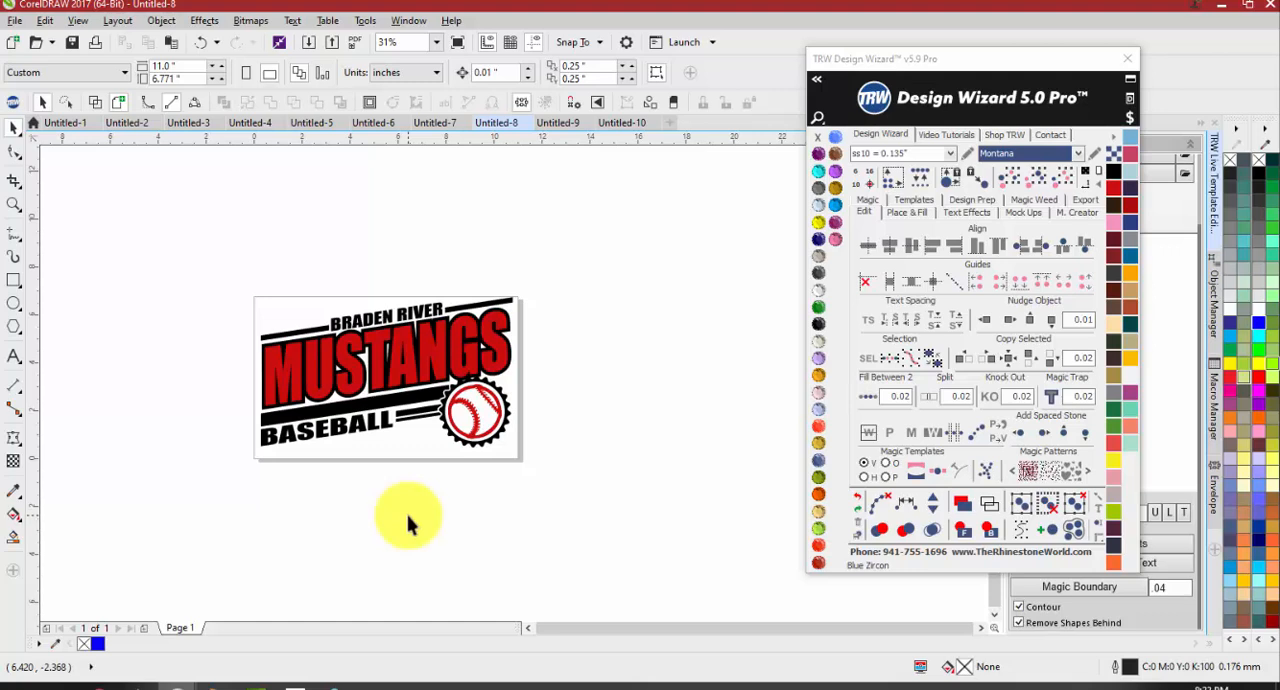
pyautogui.moveTo(367, 404); pyautogui.dragTo(650, 410)
pyautogui.hotkey('ctrl', 'z')
# Select every object with the BASEBALL text's black fill, move them to the right of the page, and weld them
pyautogui.click(369, 427)
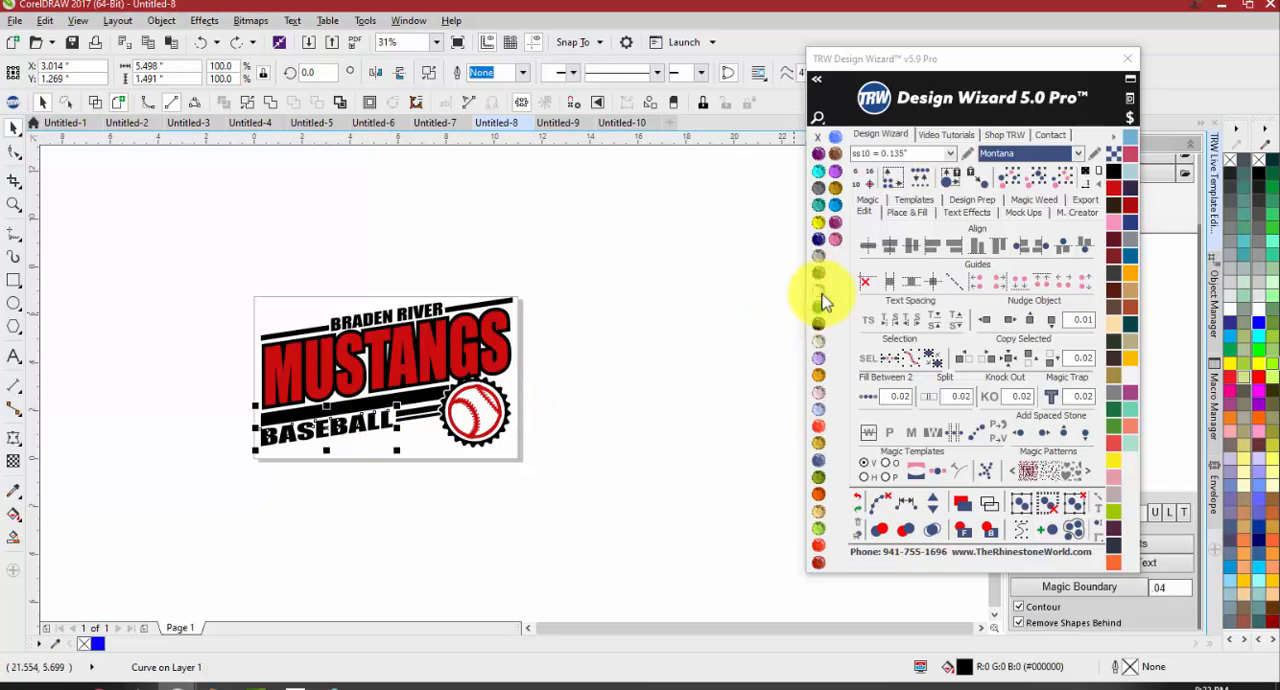
pyautogui.click(1038, 177)
pyautogui.moveTo(416, 403); pyautogui.dragTo(704, 394)
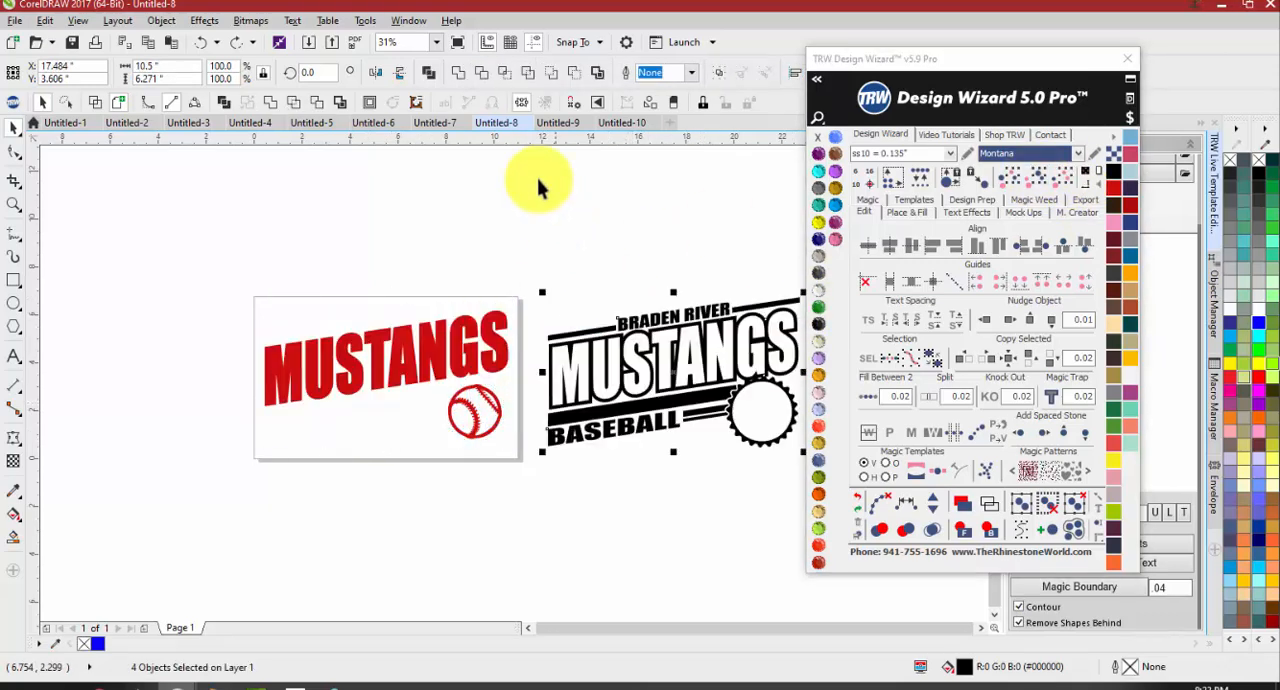
pyautogui.click(458, 76)
pyautogui.click(568, 240)
pyautogui.scroll(-1, 552, 282)
pyautogui.scroll(1, 606, 311)
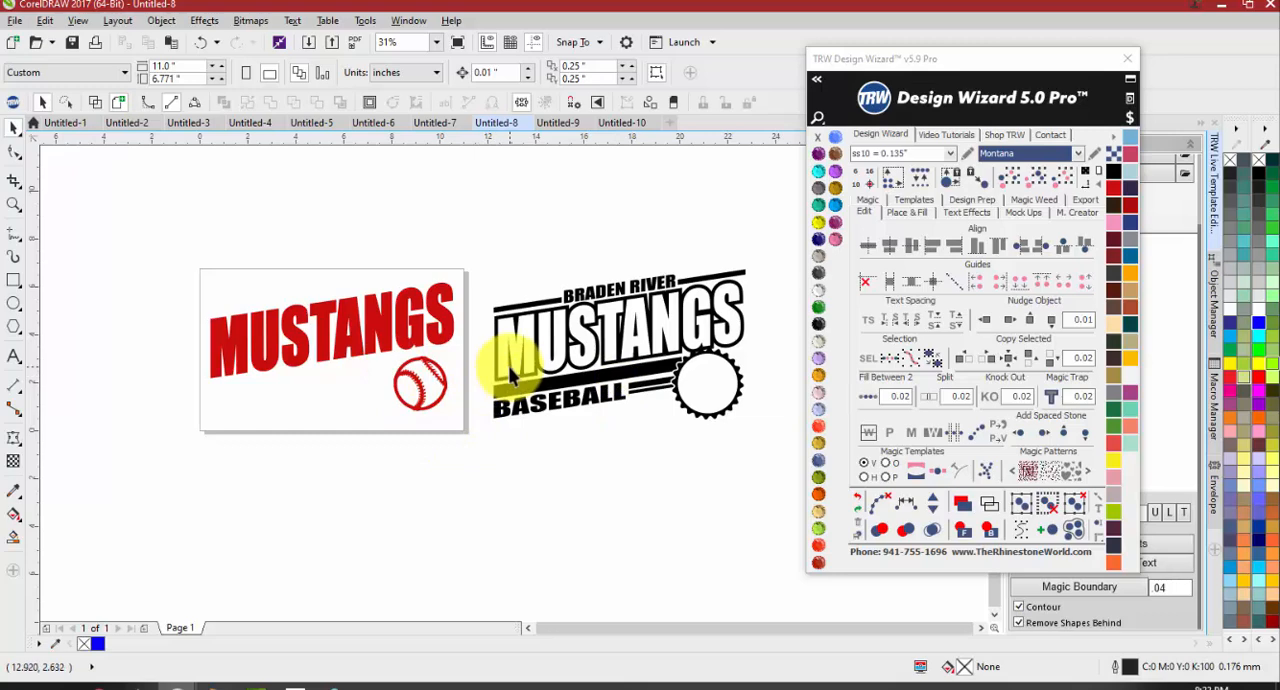
# Move the Design Wizard window aside, and place the red MUSTANGS and baseball artwork over the welded black shape
pyautogui.moveTo(866, 58); pyautogui.dragTo(972, 39)
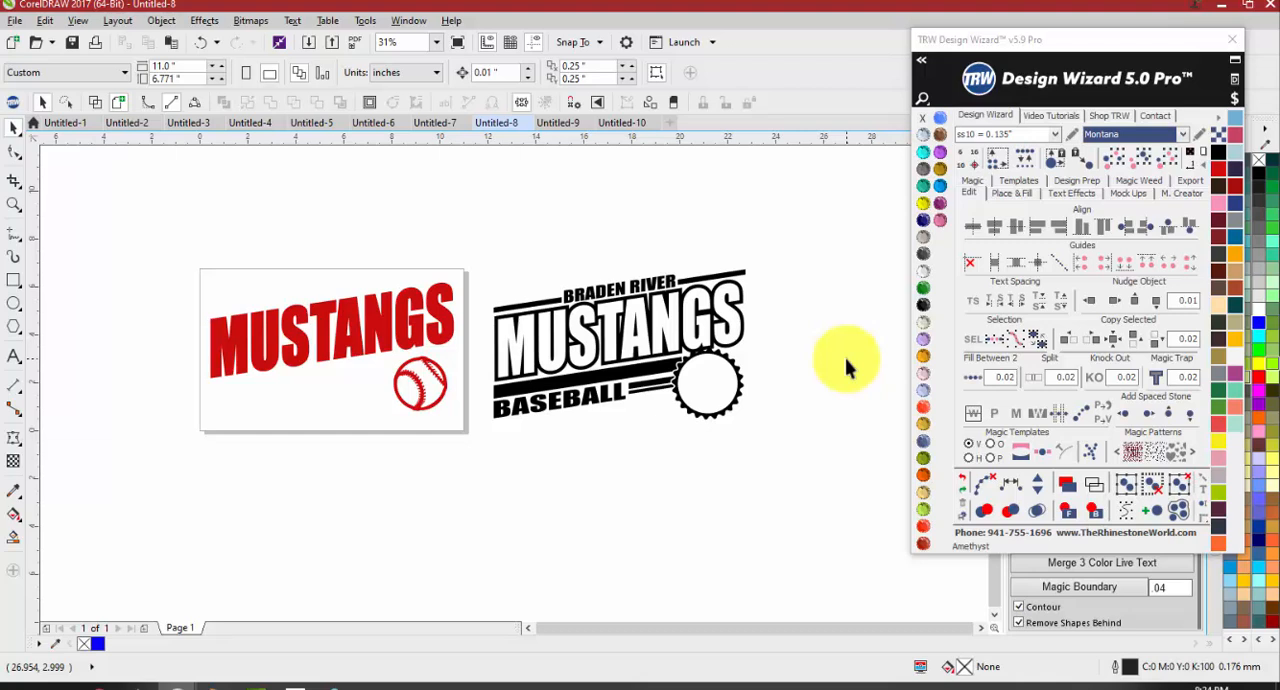
pyautogui.click(662, 358)
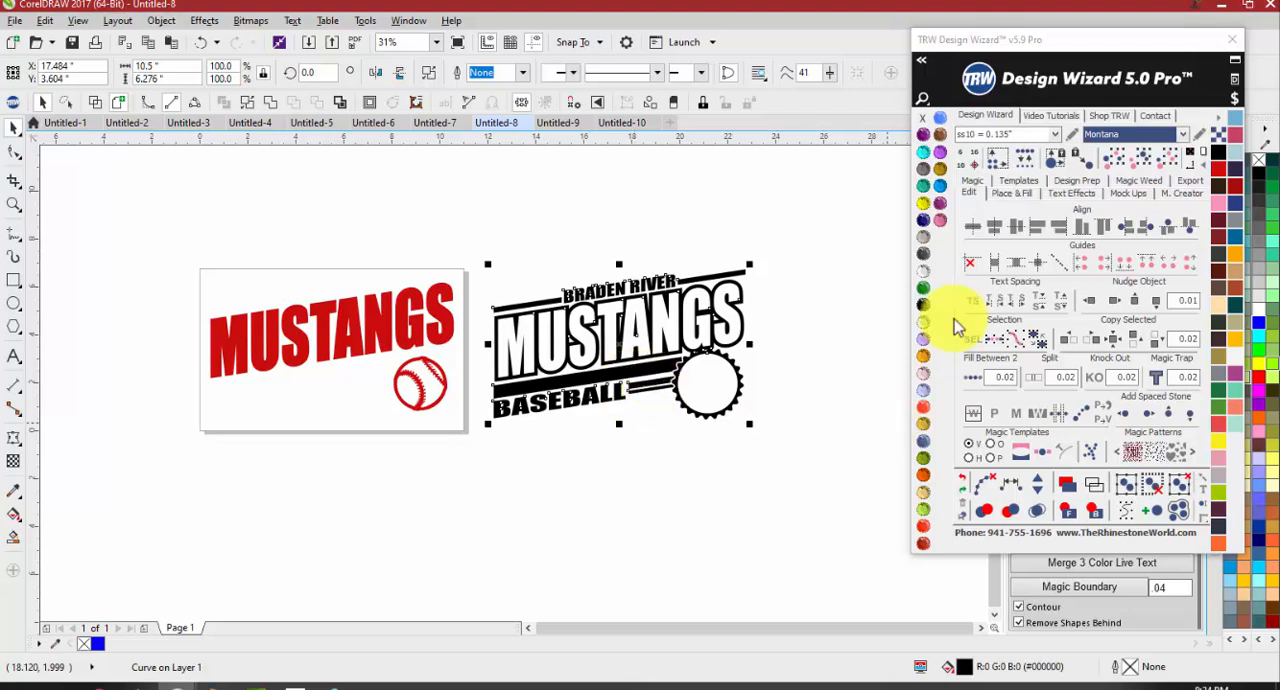
pyautogui.moveTo(773, 213); pyautogui.dragTo(457, 490)
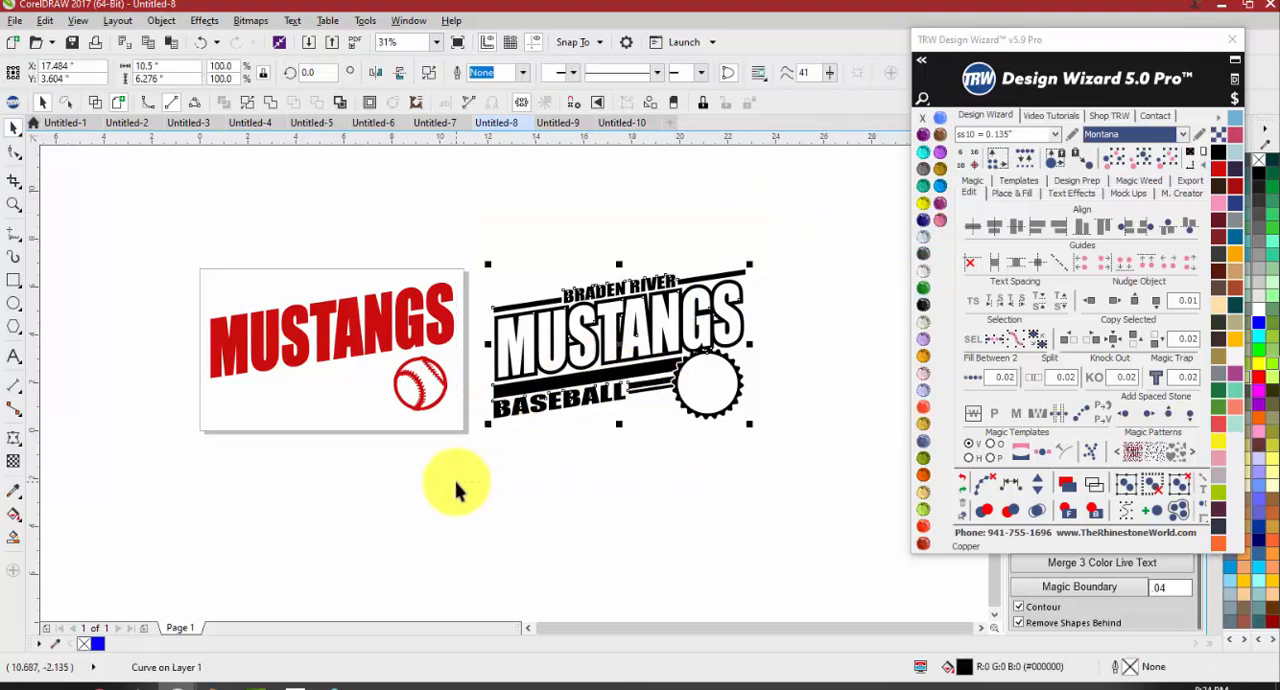
pyautogui.moveTo(340, 347); pyautogui.dragTo(624, 343)
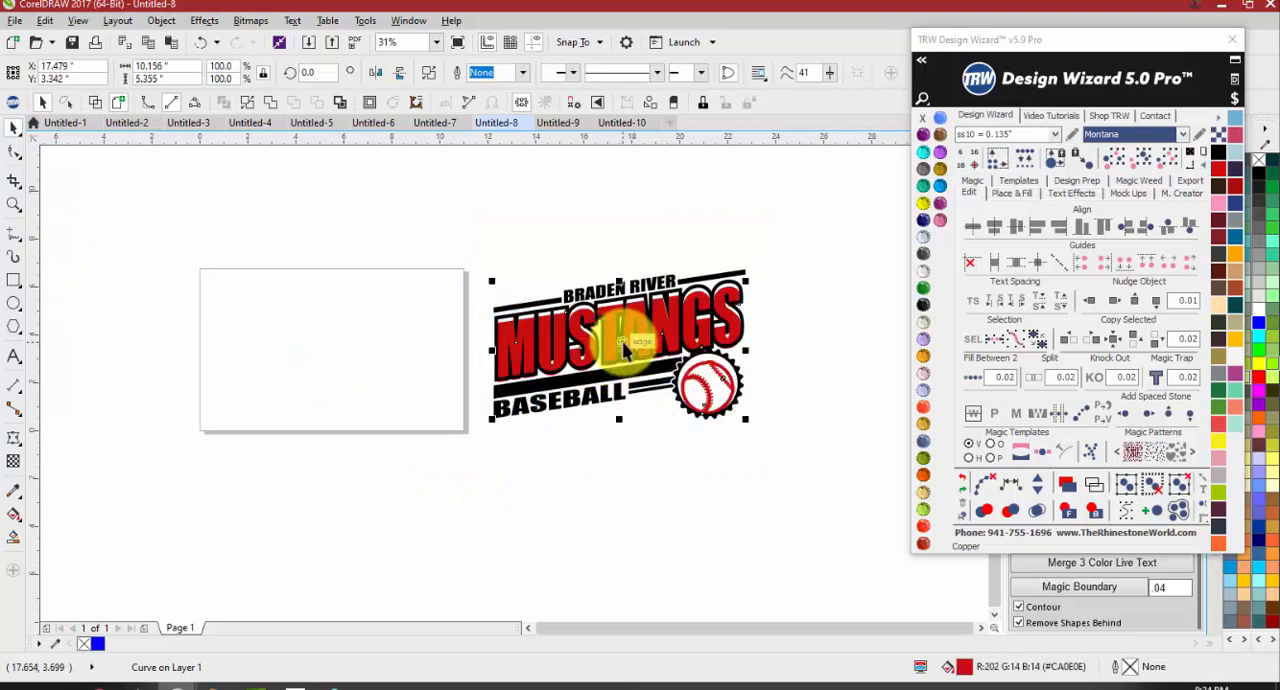
# Undo the last move of the red artwork, and create a quick proof of it on the Womens Burn-Out Shirt Front
pyautogui.hotkey('ctrl', 'z')
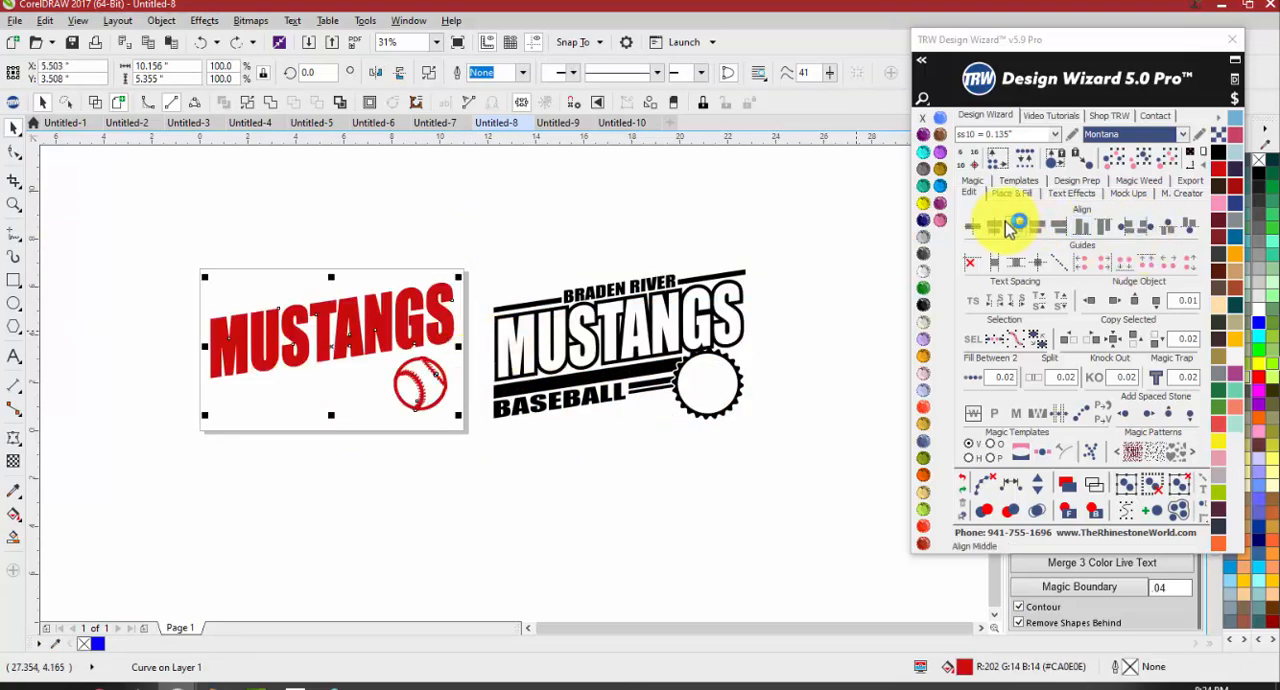
pyautogui.click(1128, 193)
pyautogui.moveTo(476, 234); pyautogui.dragTo(423, 264)
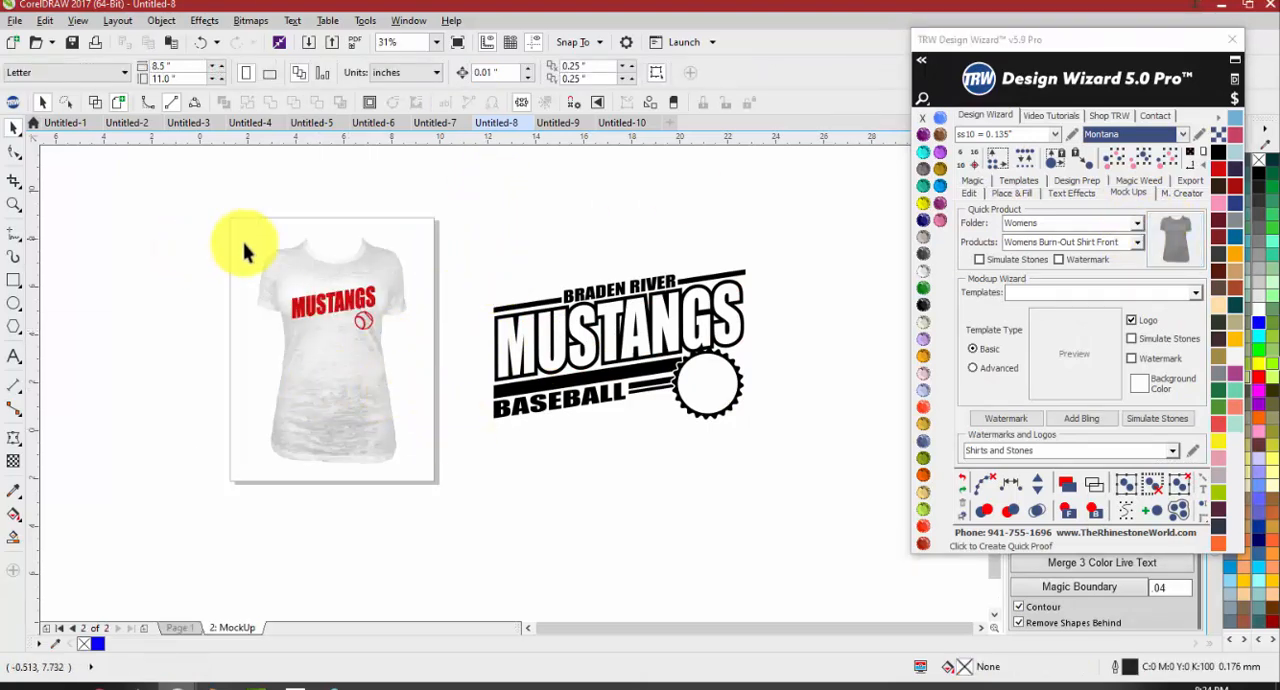
# Position the red MUSTANGS and baseball artwork on the chest of the mockup shirt
pyautogui.scroll(2, 335, 235)
pyautogui.scroll(-2, 320, 300)
pyautogui.moveTo(319, 336); pyautogui.dragTo(540, 325)
pyautogui.scroll(1, 206, 400)
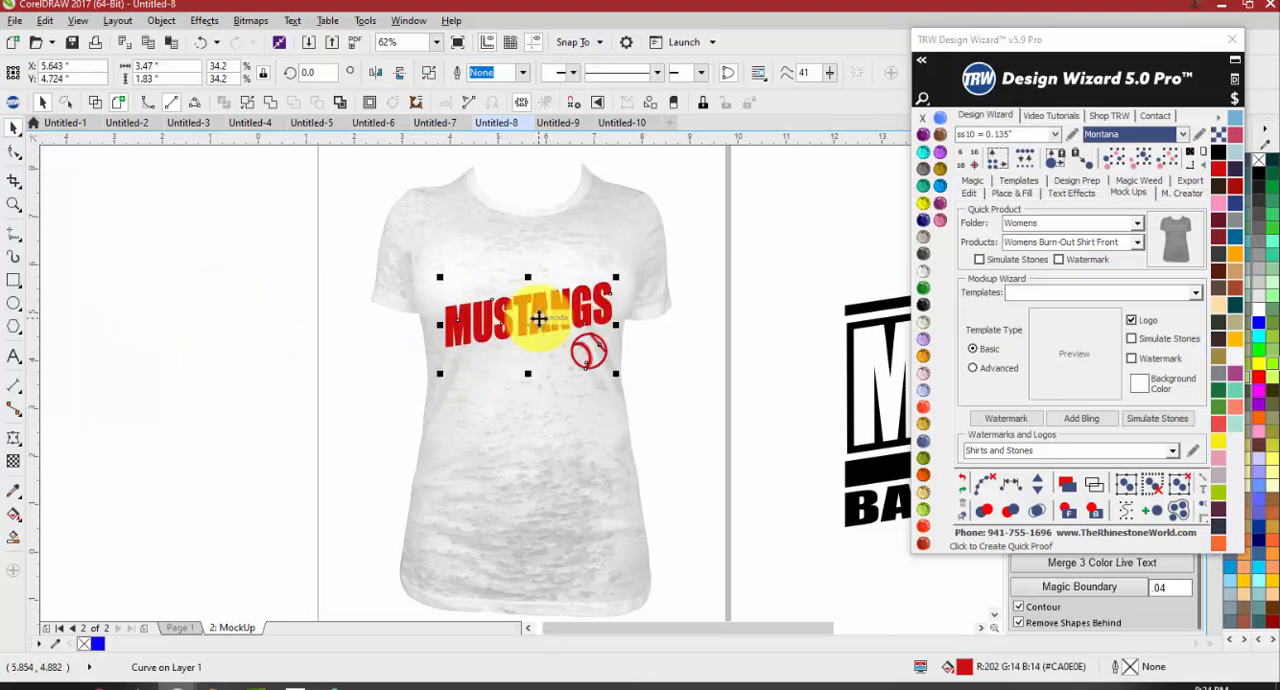
pyautogui.scroll(-1, 543, 328)
# Scale the welded black artwork to about 3.8 inches wide and line it up with the red MUSTANGS lettering on the shirt
pyautogui.click(671, 391)
pyautogui.click(733, 407)
pyautogui.moveTo(733, 407); pyautogui.dragTo(526, 347)
pyautogui.moveTo(745, 215); pyautogui.dragTo(585, 298)
pyautogui.scroll(5, 490, 380)
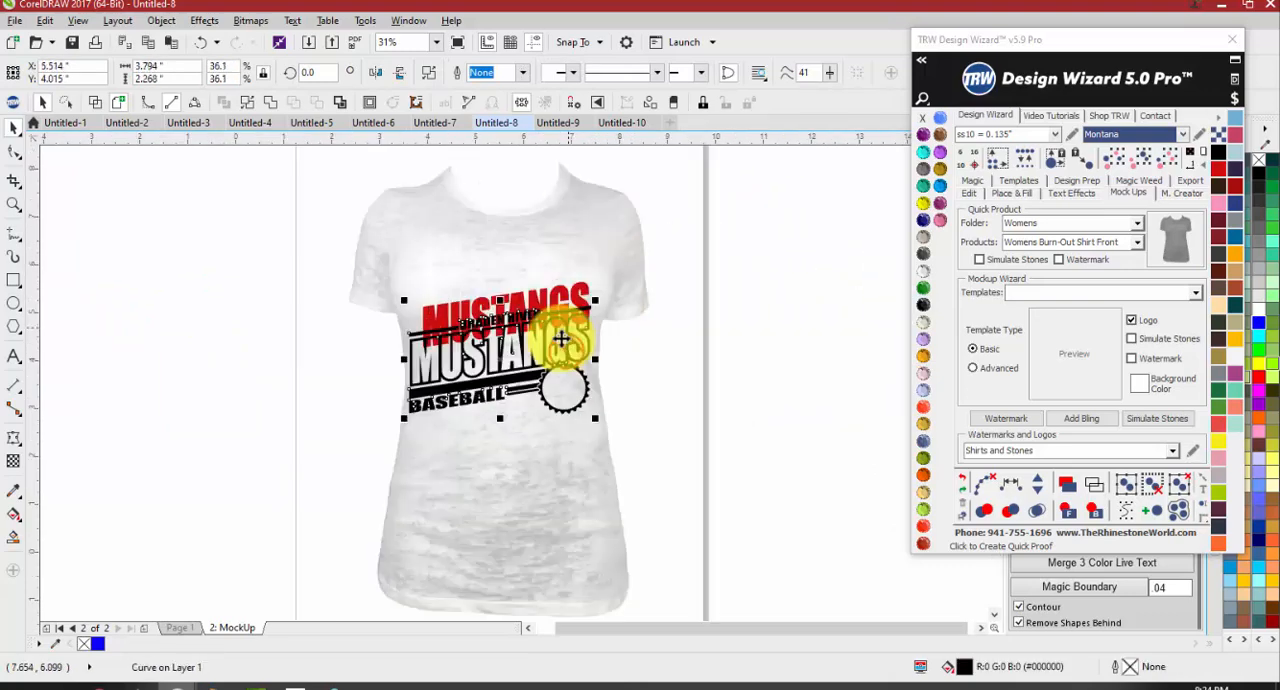
pyautogui.moveTo(505, 357); pyautogui.dragTo(504, 309)
pyautogui.scroll(-2, 504, 309)
pyautogui.scroll(2, 490, 316)
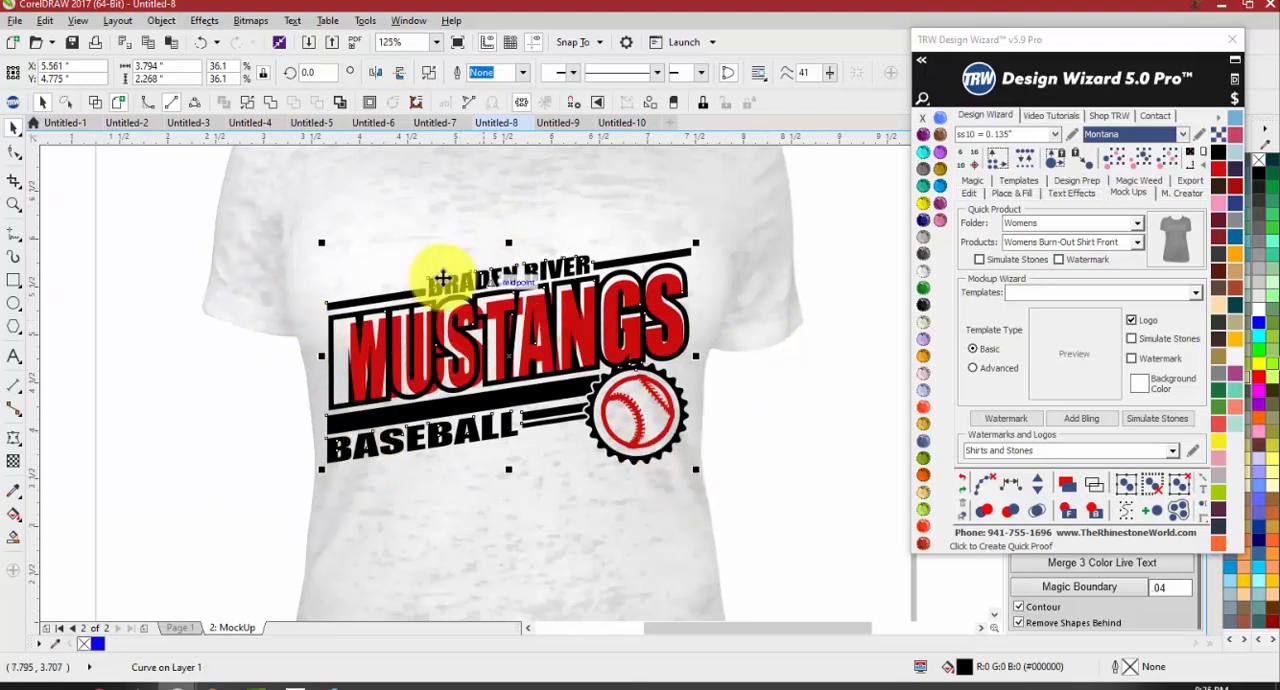
# Move both colour layers off the shirt, and place the black artwork, about 3.25 inches wide, back on the chest
pyautogui.scroll(-2, 771, 443)
pyautogui.moveTo(700, 432); pyautogui.dragTo(325, 484)
pyautogui.click(327, 402)
pyautogui.moveTo(308, 408); pyautogui.dragTo(622, 386)
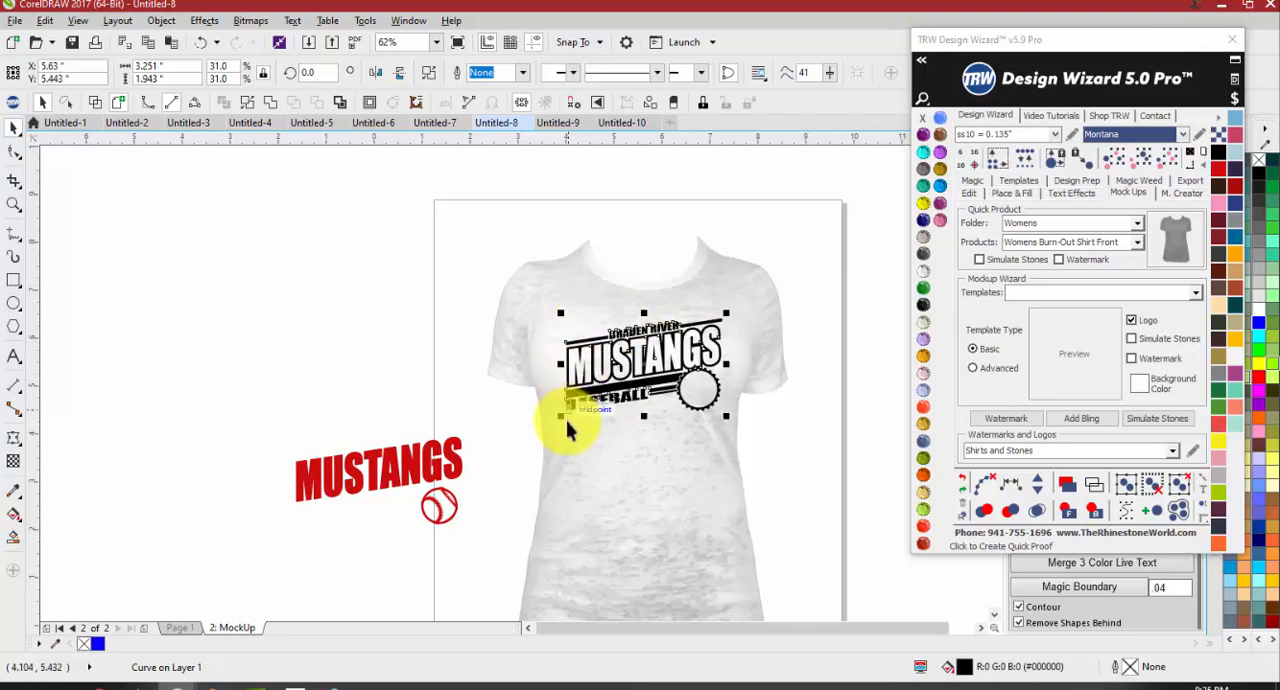
# Lay the red MUSTANGS and baseball layer over the black artwork on the shirt, and clear the selection
pyautogui.click(427, 468)
pyautogui.moveTo(427, 468); pyautogui.dragTo(697, 362)
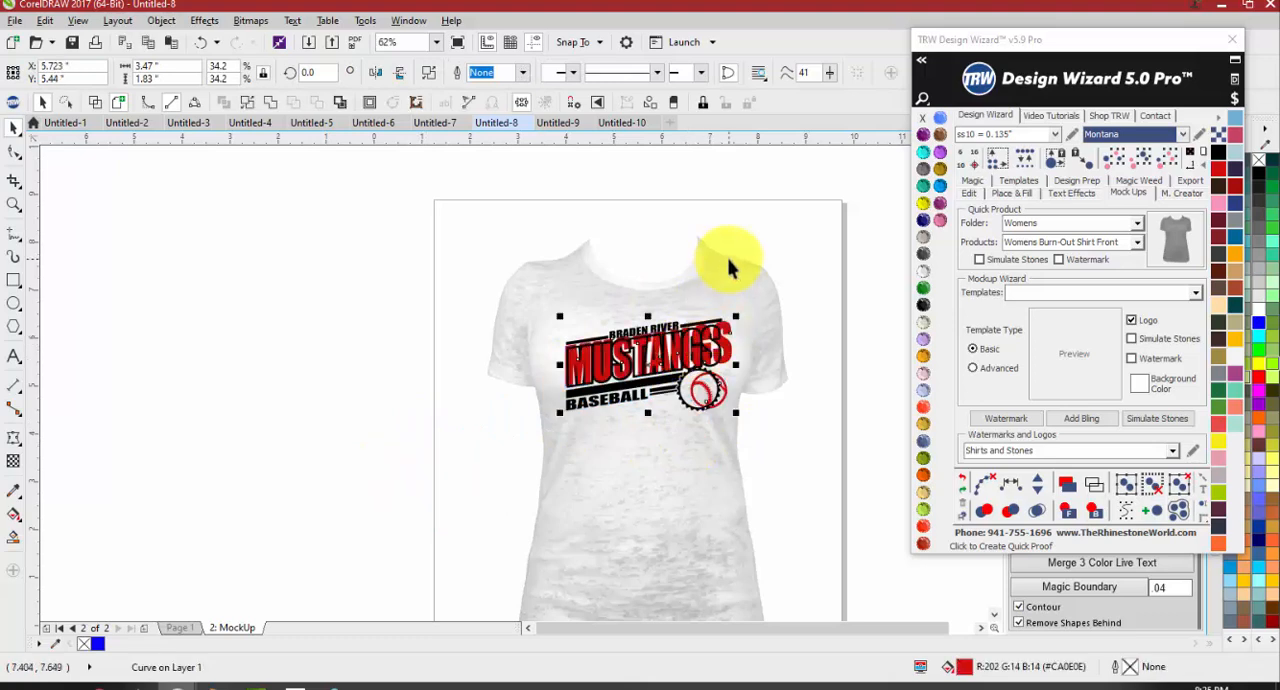
pyautogui.click(822, 392)
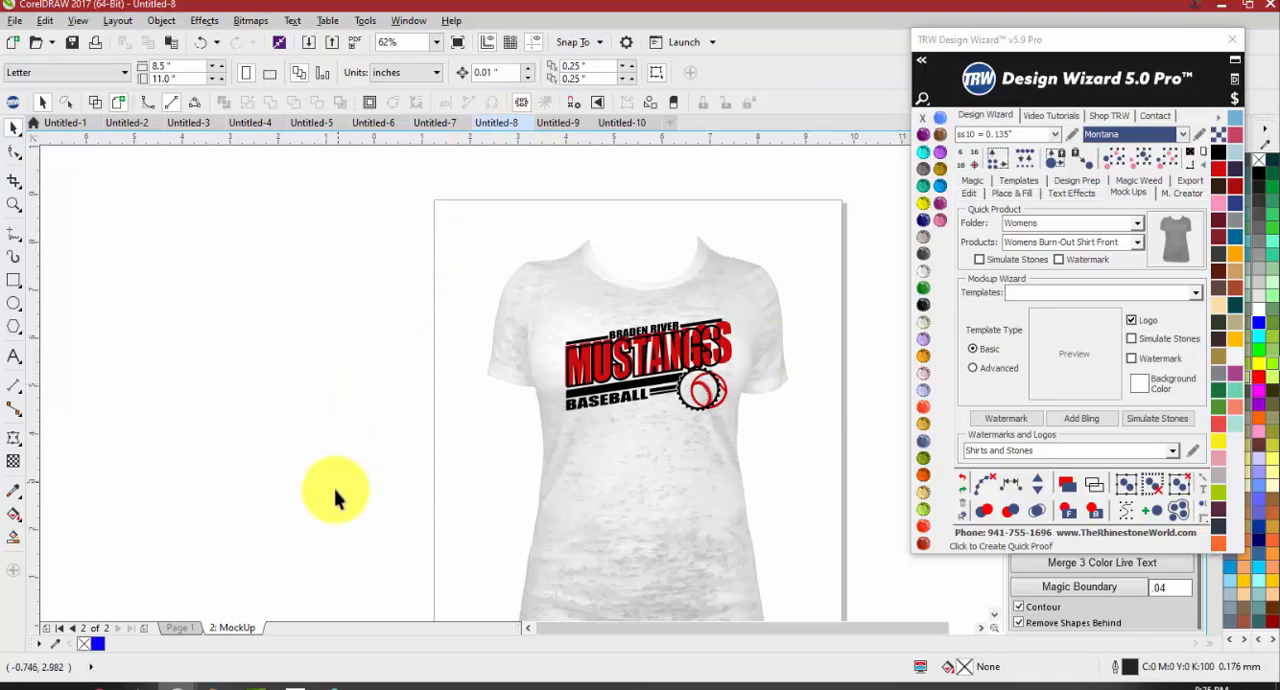
# Undo the shirt mockup, the layer separation and the welding, back to the original live template design
pyautogui.click(195, 628)
pyautogui.hotkey('ctrl', 'z')
pyautogui.hotkey('ctrl', 'z')
pyautogui.hotkey('ctrl', 'z')
pyautogui.hotkey('ctrl', 'z')
pyautogui.hotkey('ctrl', 'z')
pyautogui.hotkey('ctrl', 'z')
pyautogui.hotkey('ctrl', 'z')
pyautogui.hotkey('ctrl', 'z')
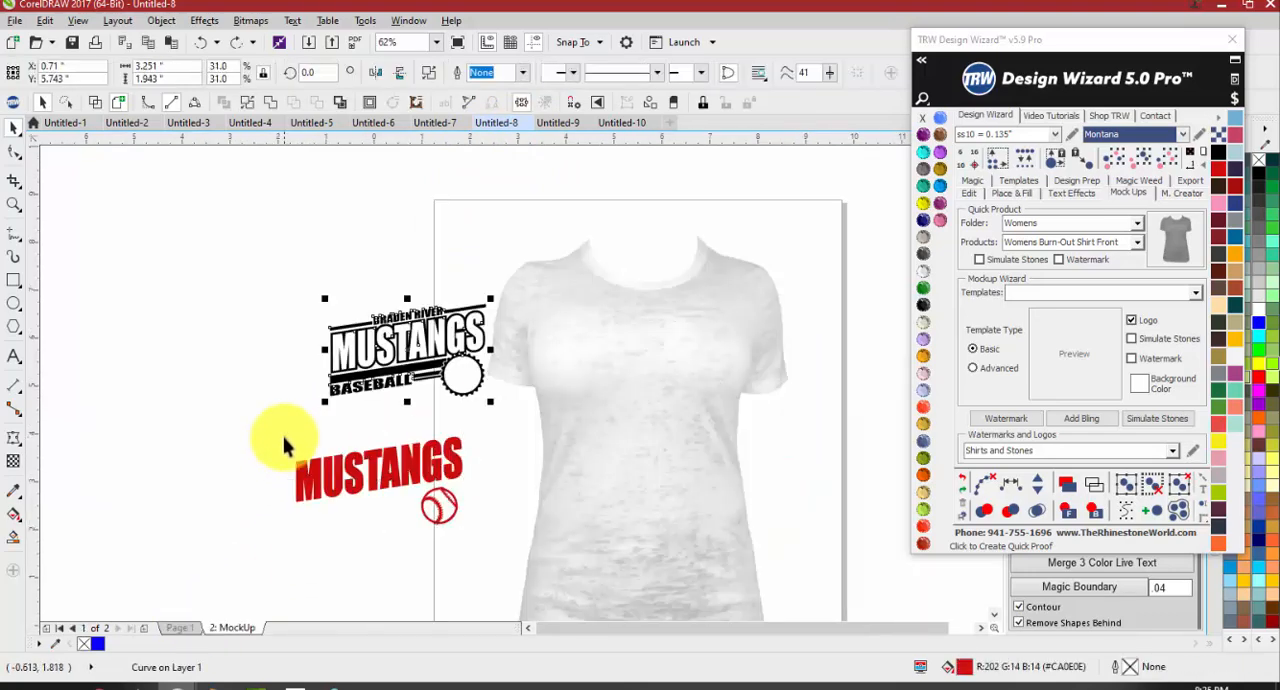
pyautogui.hotkey('ctrl', 'z')
pyautogui.hotkey('ctrl', 'z')
pyautogui.hotkey('ctrl', 'z')
pyautogui.hotkey('ctrl', 'z')
pyautogui.hotkey('ctrl', 'z')
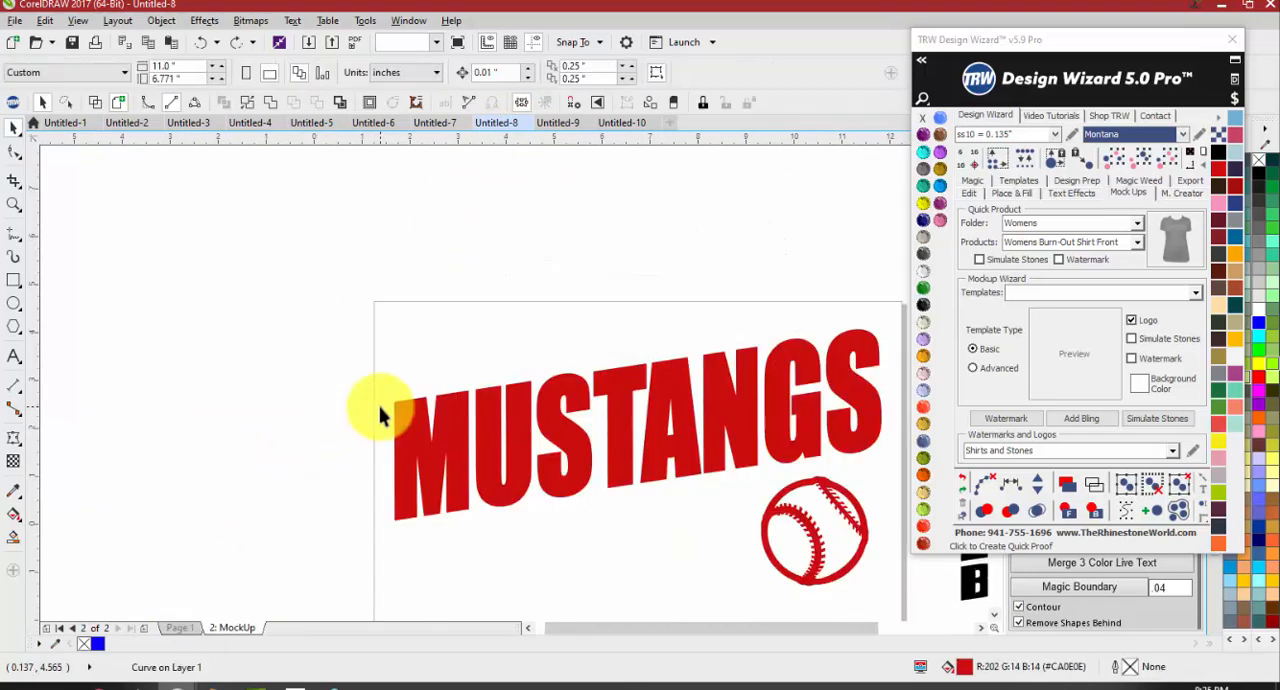
pyautogui.scroll(-2, 410, 312)
pyautogui.moveTo(544, 291); pyautogui.dragTo(743, 443)
pyautogui.scroll(2, 415, 320)
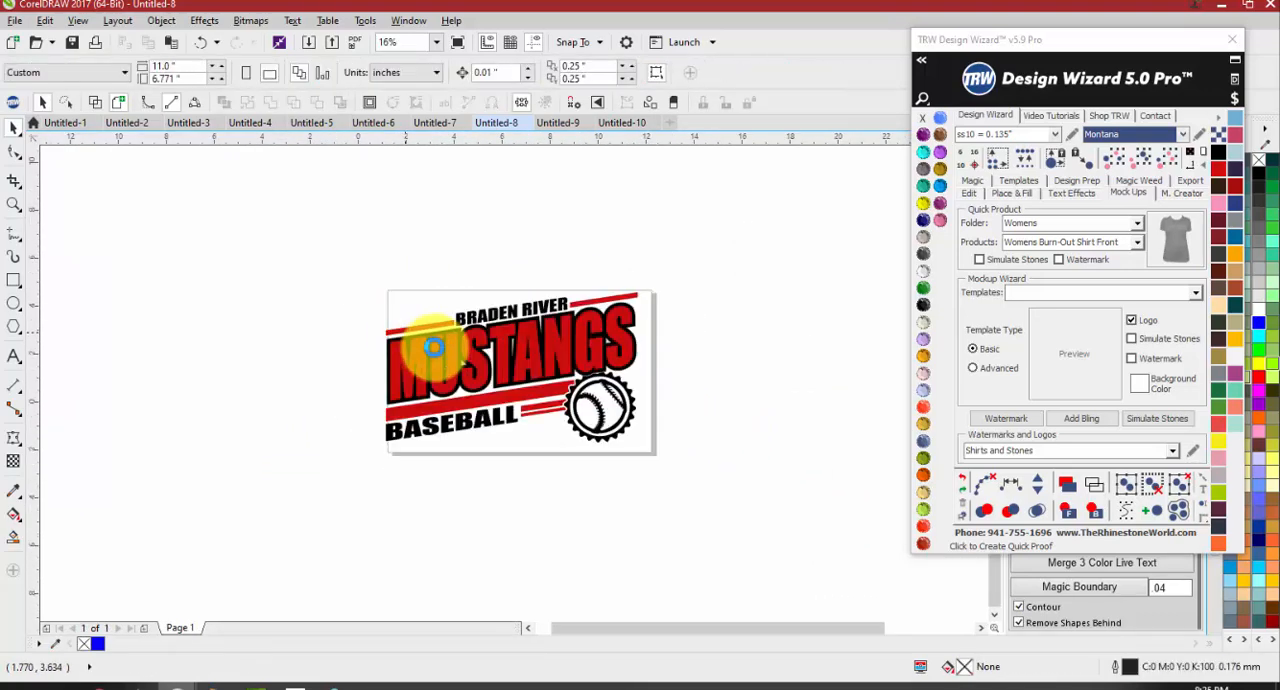
# Examine the red MUSTANGS lettering and its black outline around the final letters
pyautogui.click(447, 400)
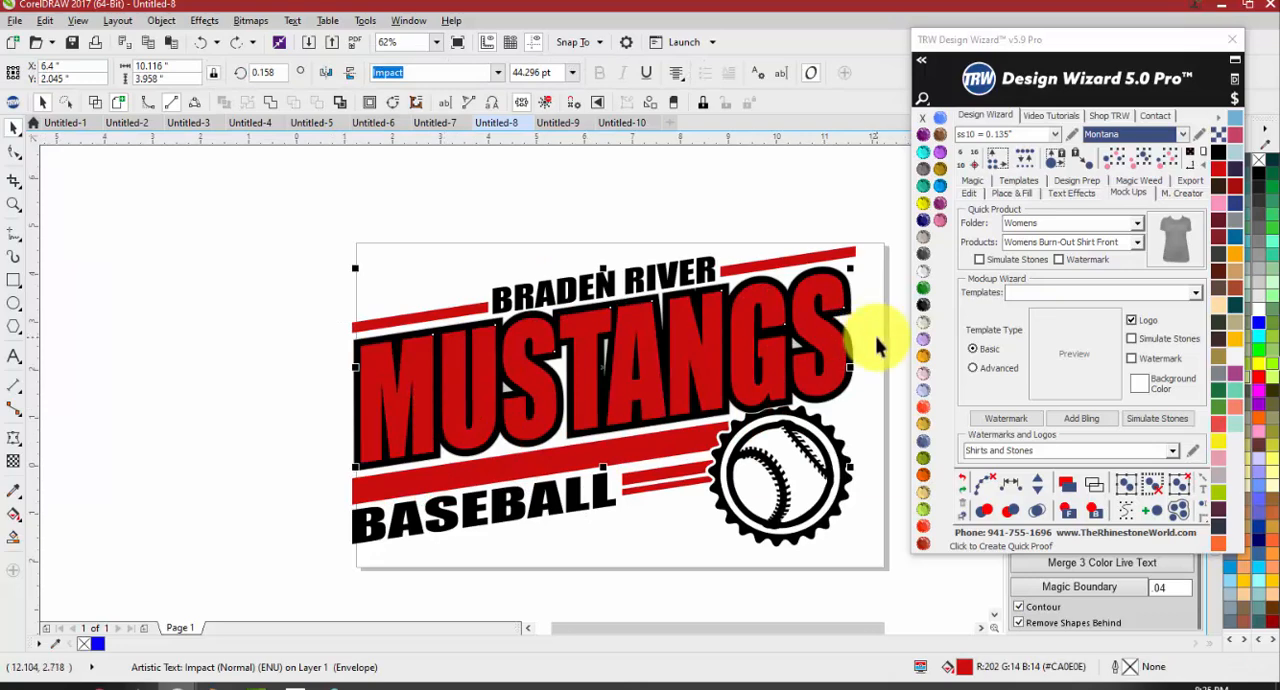
pyautogui.scroll(1, 879, 342)
pyautogui.keyDown('shift'); pyautogui.click(814, 337); pyautogui.keyUp('shift')
pyautogui.scroll(2, 835, 330)
pyautogui.click(734, 329)
pyautogui.press('Delete')
pyautogui.scroll(-3, 714, 334)
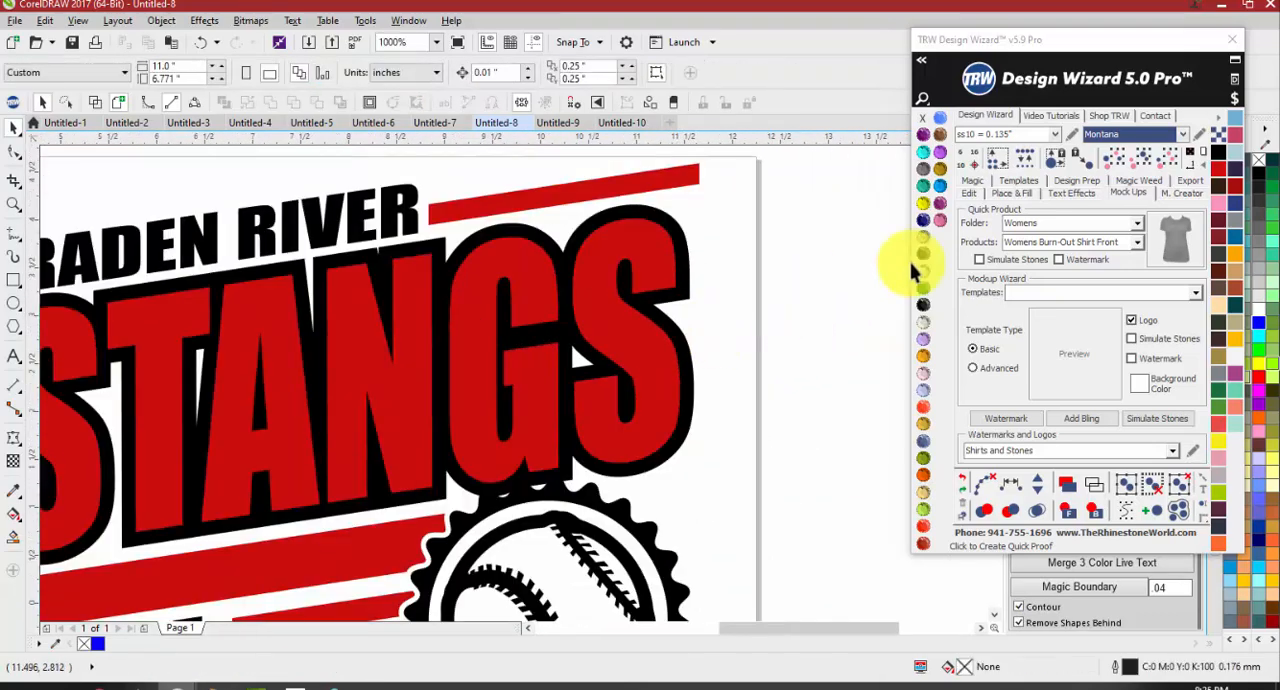
# Select the red MUSTANGS text together with its black outline and apply Magic Trap at 0.02 to the bottom shape
pyautogui.click(970, 192)
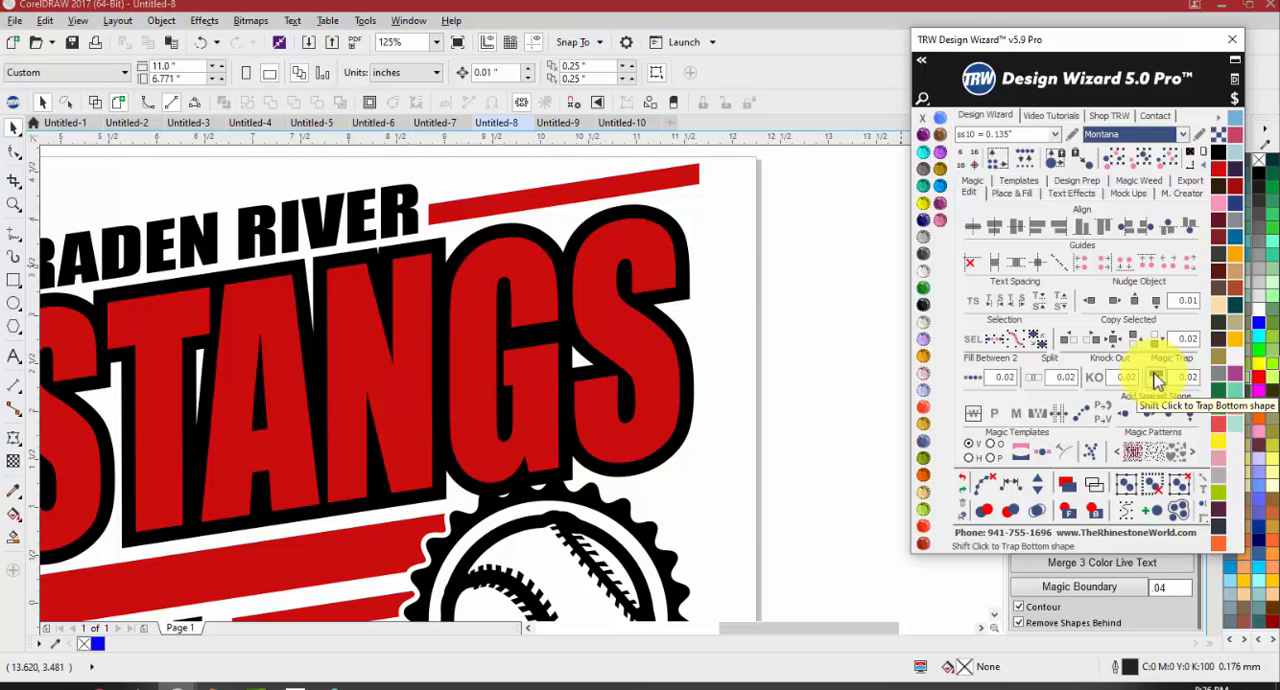
pyautogui.scroll(-2, 677, 285)
pyautogui.scroll(2, 671, 300)
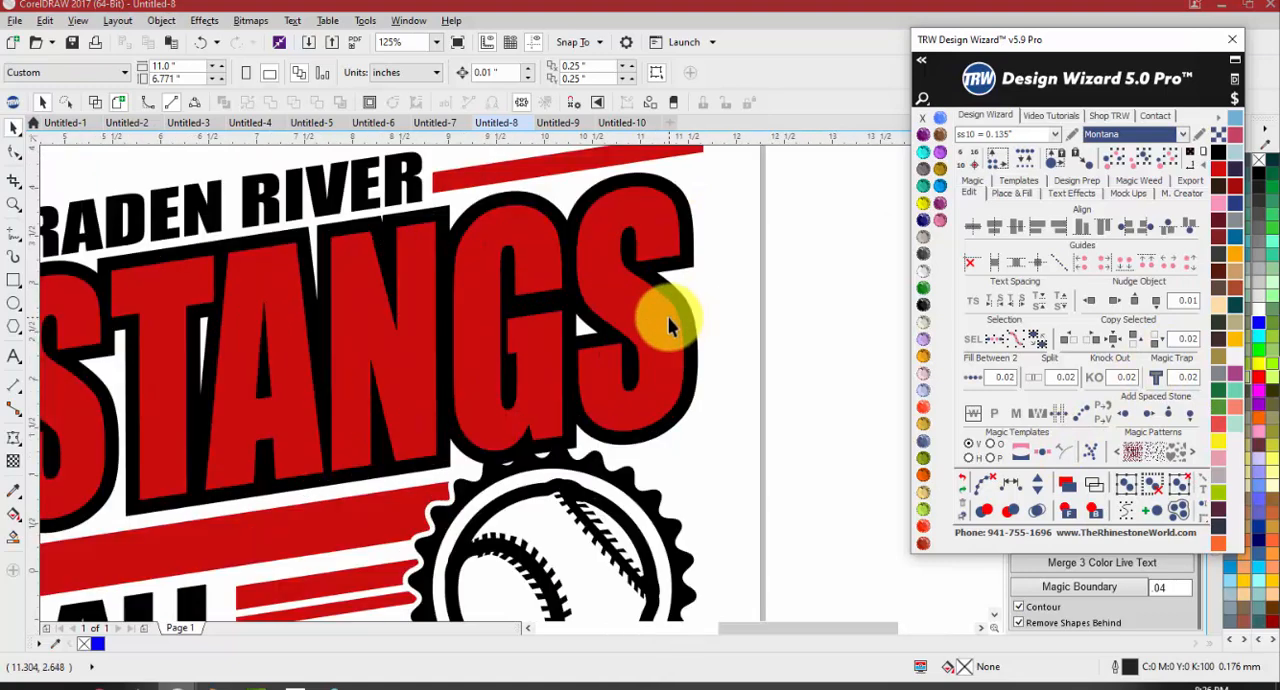
pyautogui.click(676, 320)
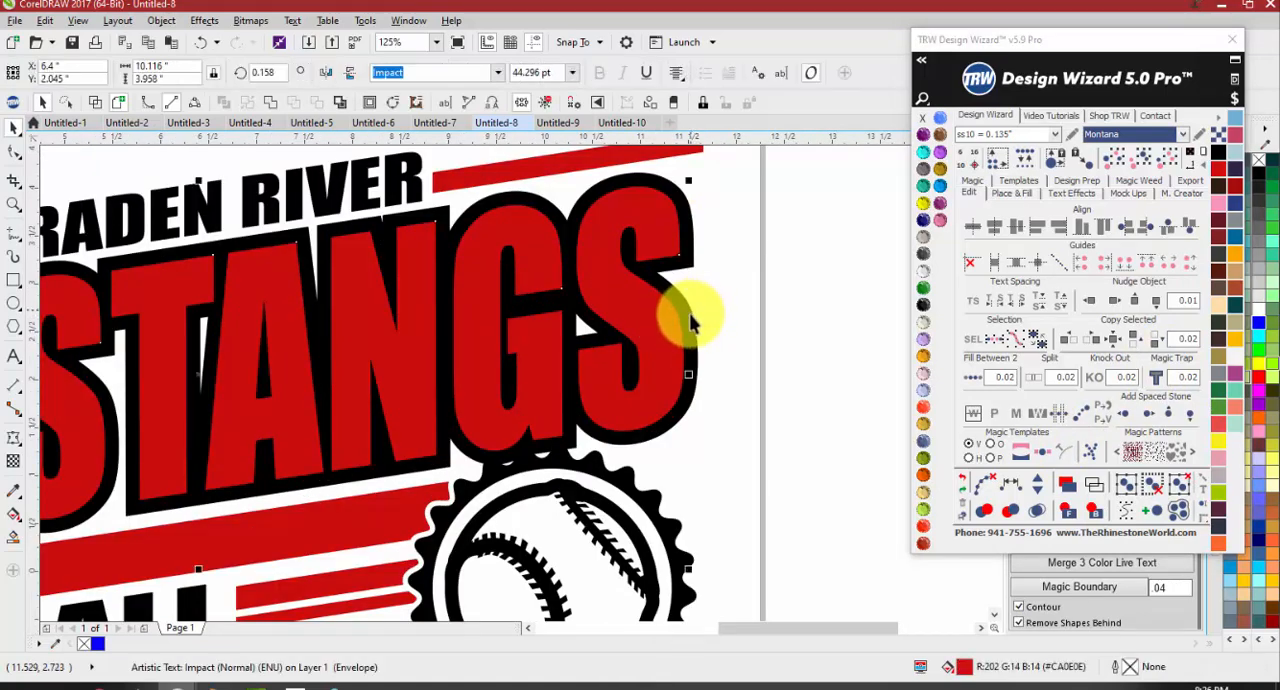
pyautogui.keyDown('shift'); pyautogui.click(690, 330); pyautogui.keyUp('shift')
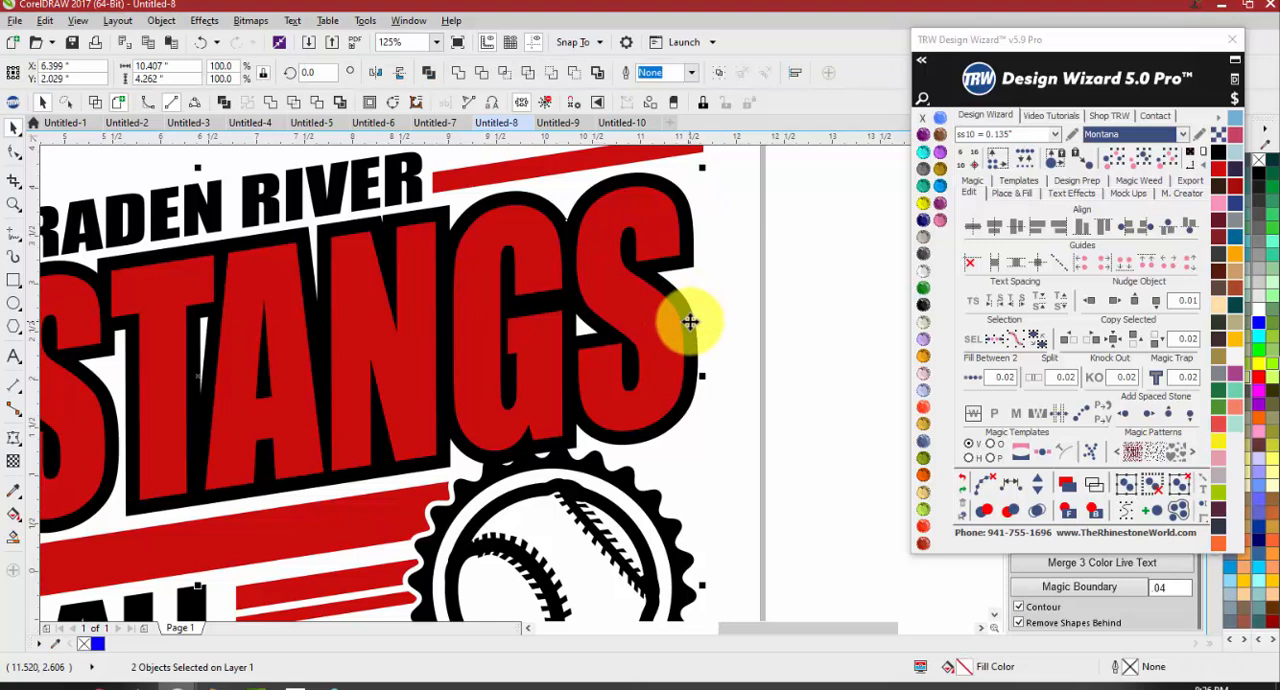
pyautogui.click(1157, 379)
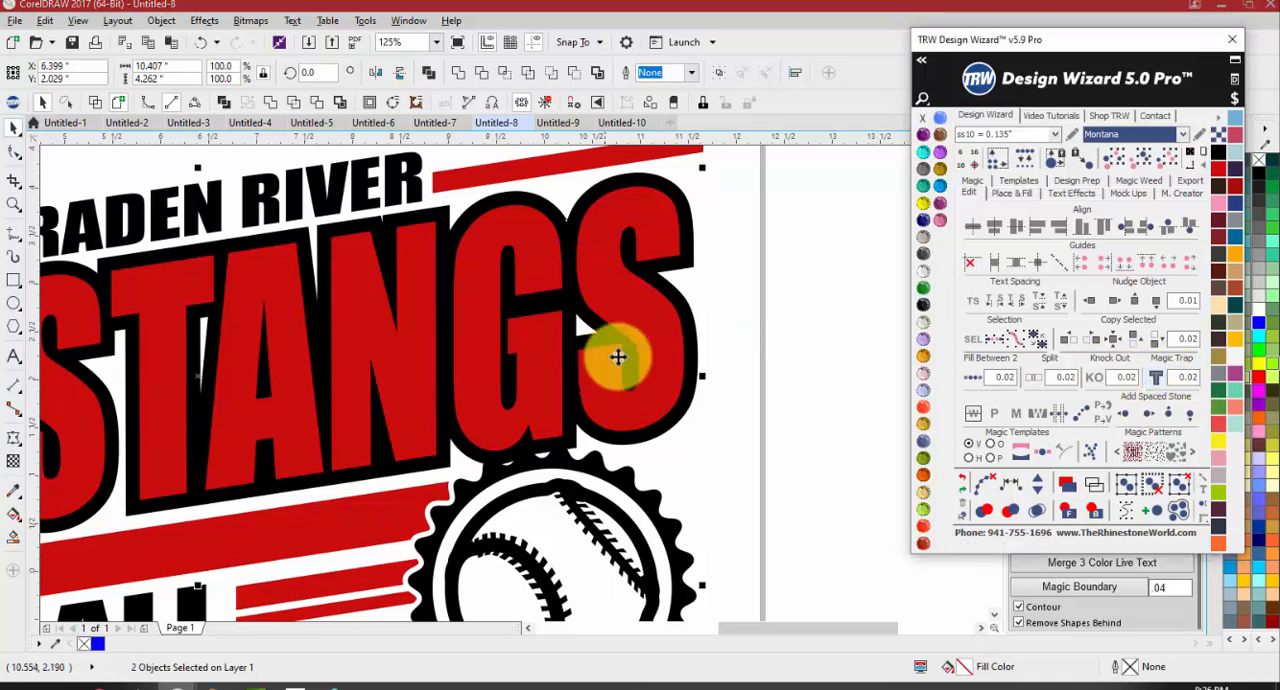
# Show the black outline's nodes to examine its overlap beneath the red letter S, and select the MUSTANGS text again
pyautogui.click(740, 317)
pyautogui.scroll(2, 680, 200)
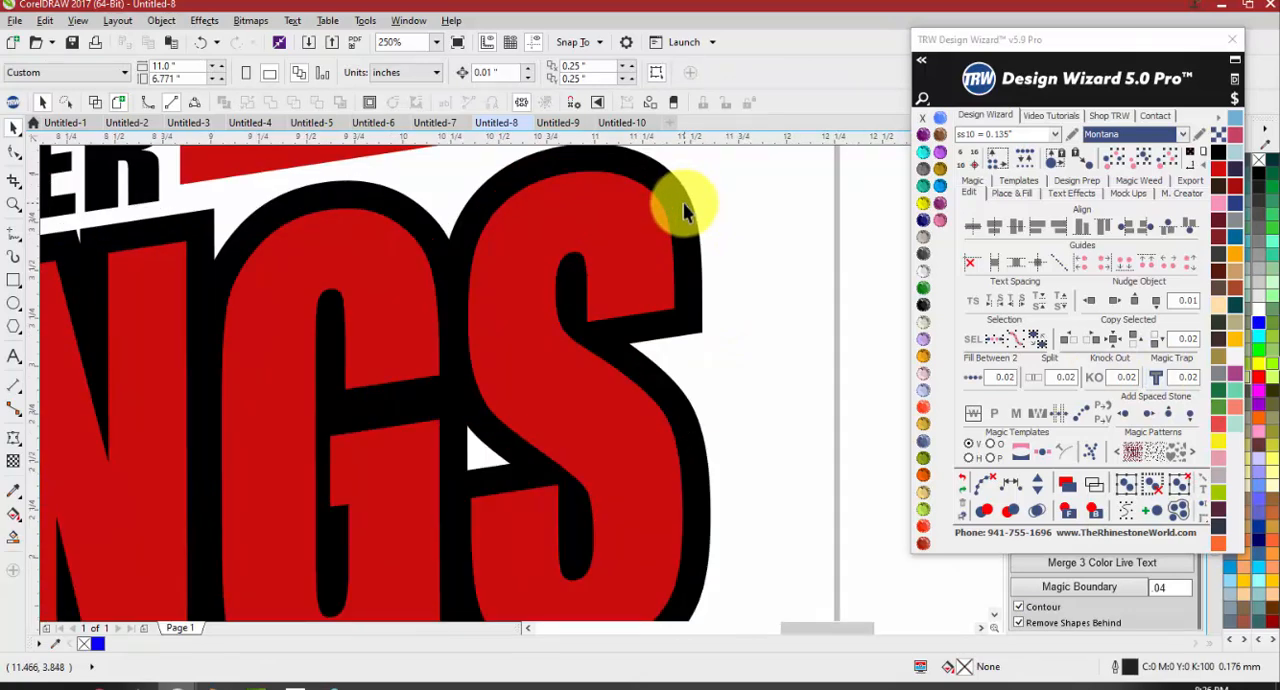
pyautogui.doubleClick(683, 208)
pyautogui.scroll(2, 600, 210)
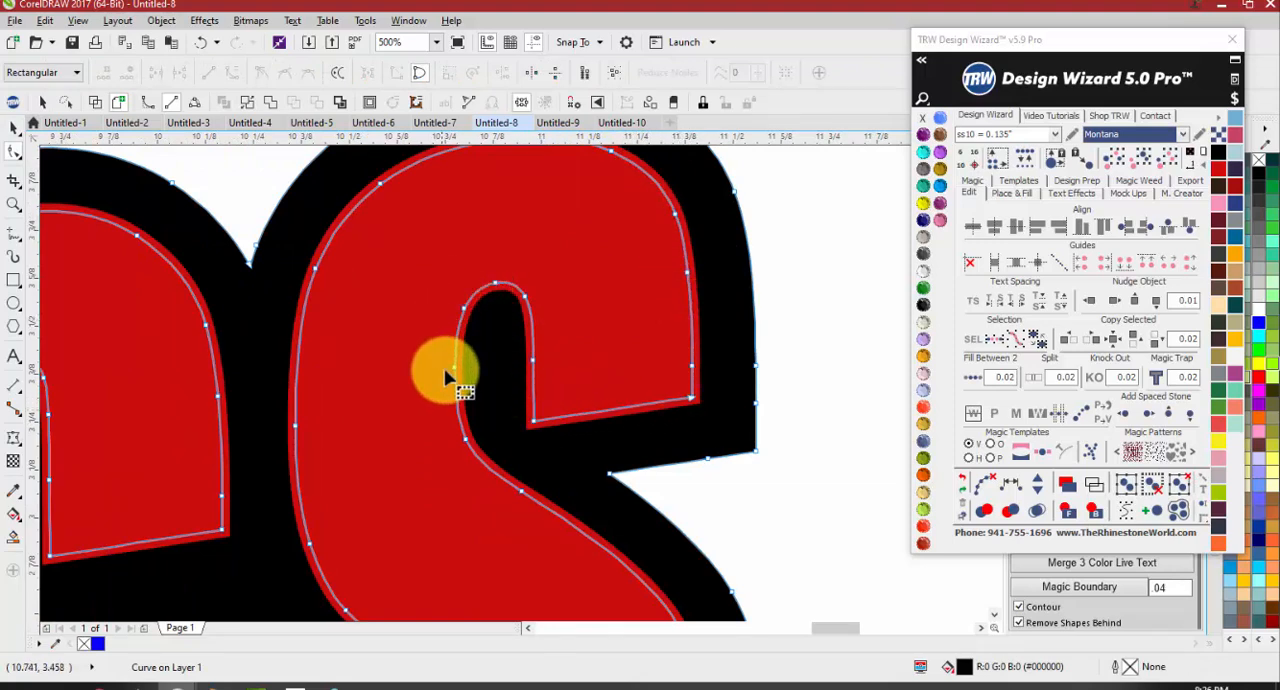
pyautogui.click(793, 482)
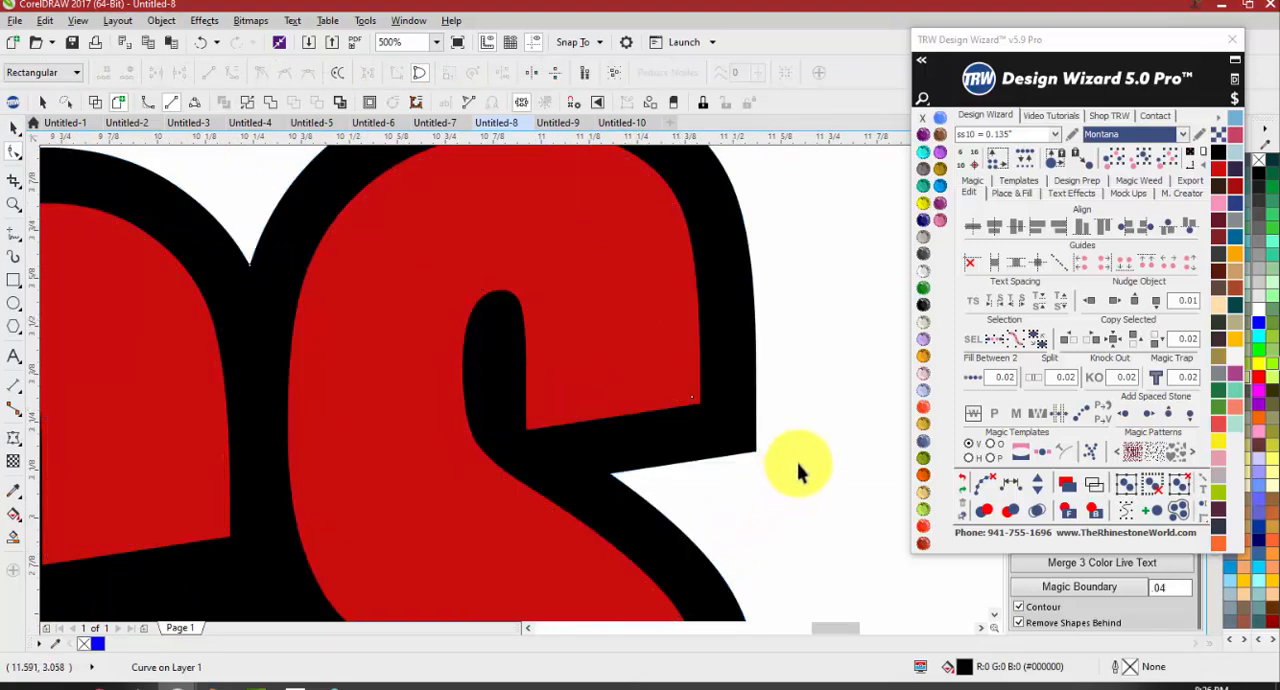
pyautogui.press('space')
pyautogui.click(660, 348)
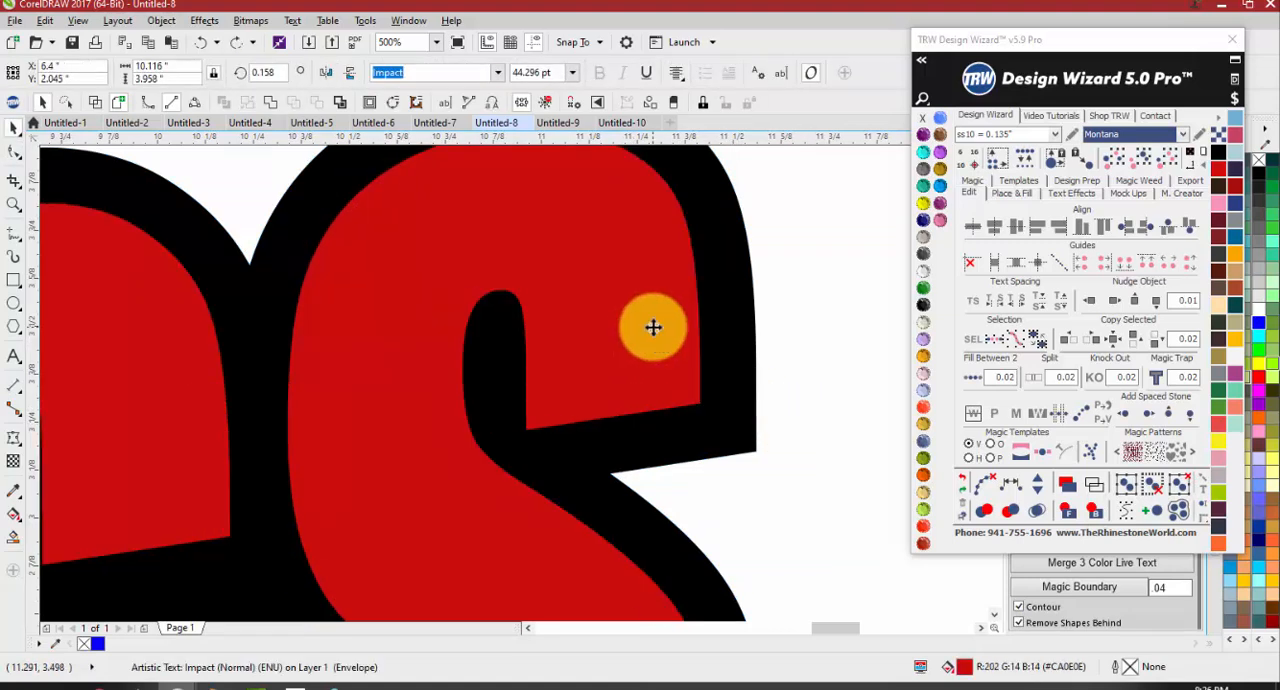
pyautogui.scroll(-2, 657, 330)
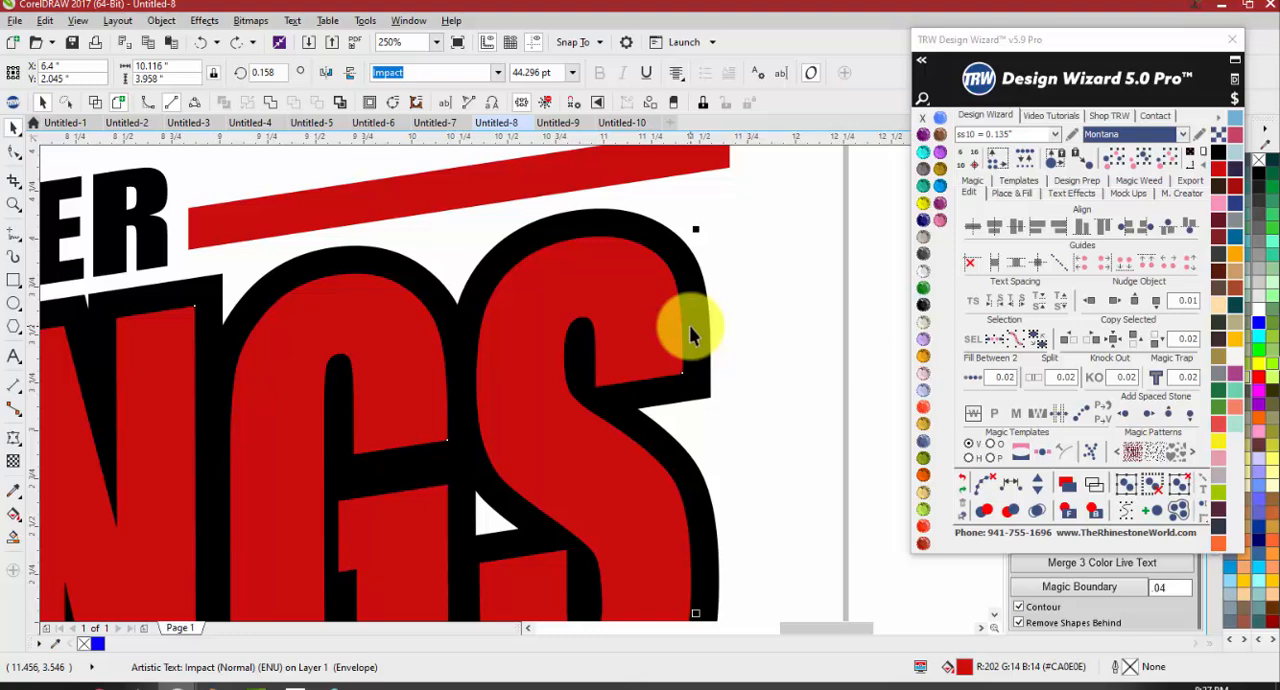
# Deselect the lettering and add the text Mustangs in the empty area beside the Braden River design
pyautogui.click(800, 323)
pyautogui.scroll(-2, 712, 330)
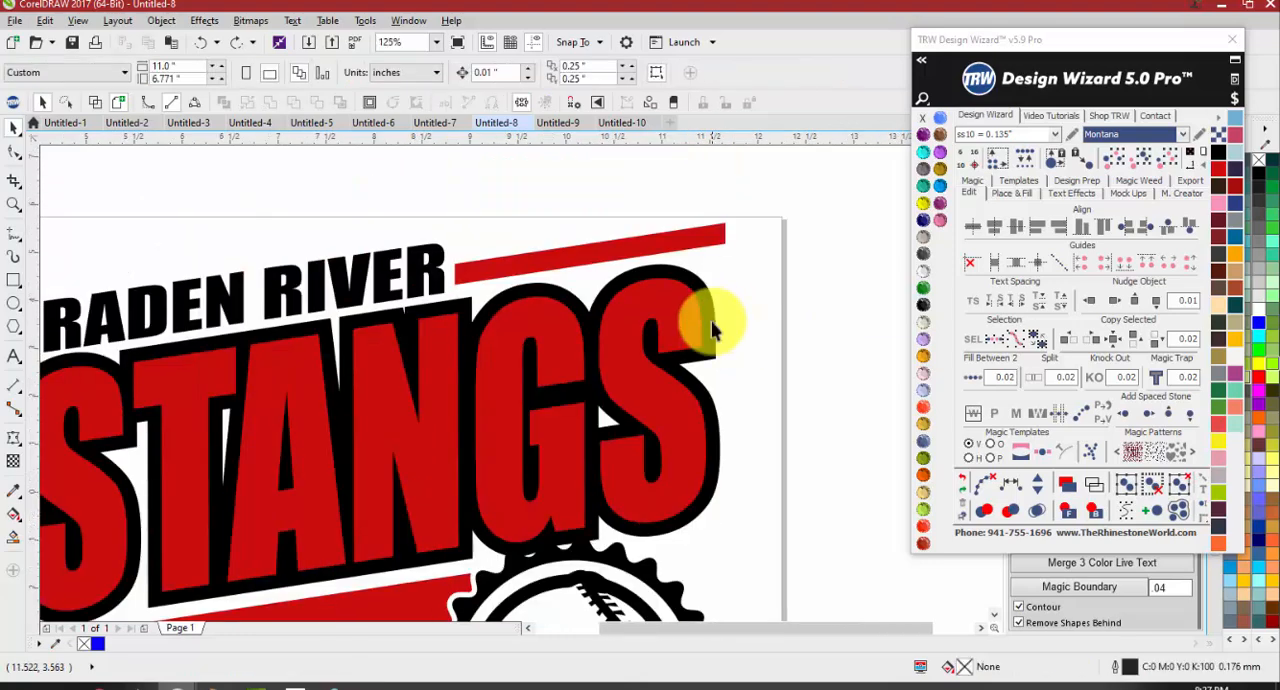
pyautogui.scroll(-1, 712, 330)
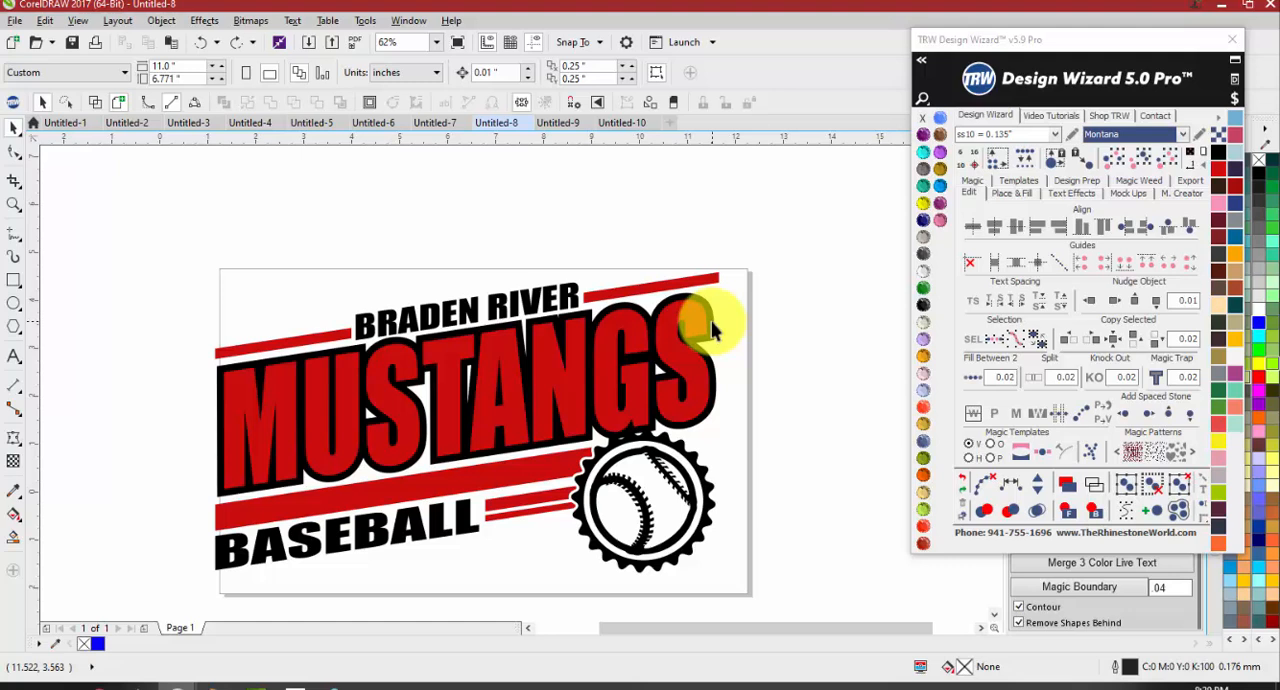
pyautogui.click(15, 357)
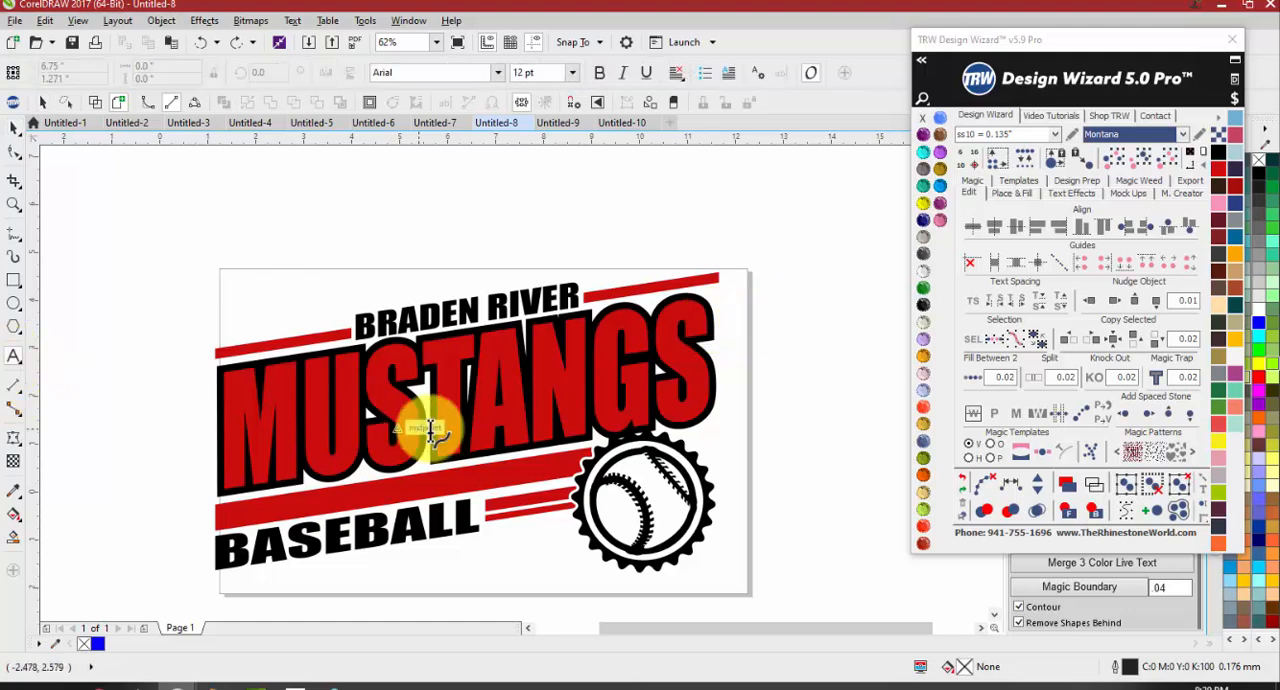
pyautogui.scroll(-2, 400, 428)
pyautogui.scroll(2, 637, 438)
pyautogui.click(658, 432)
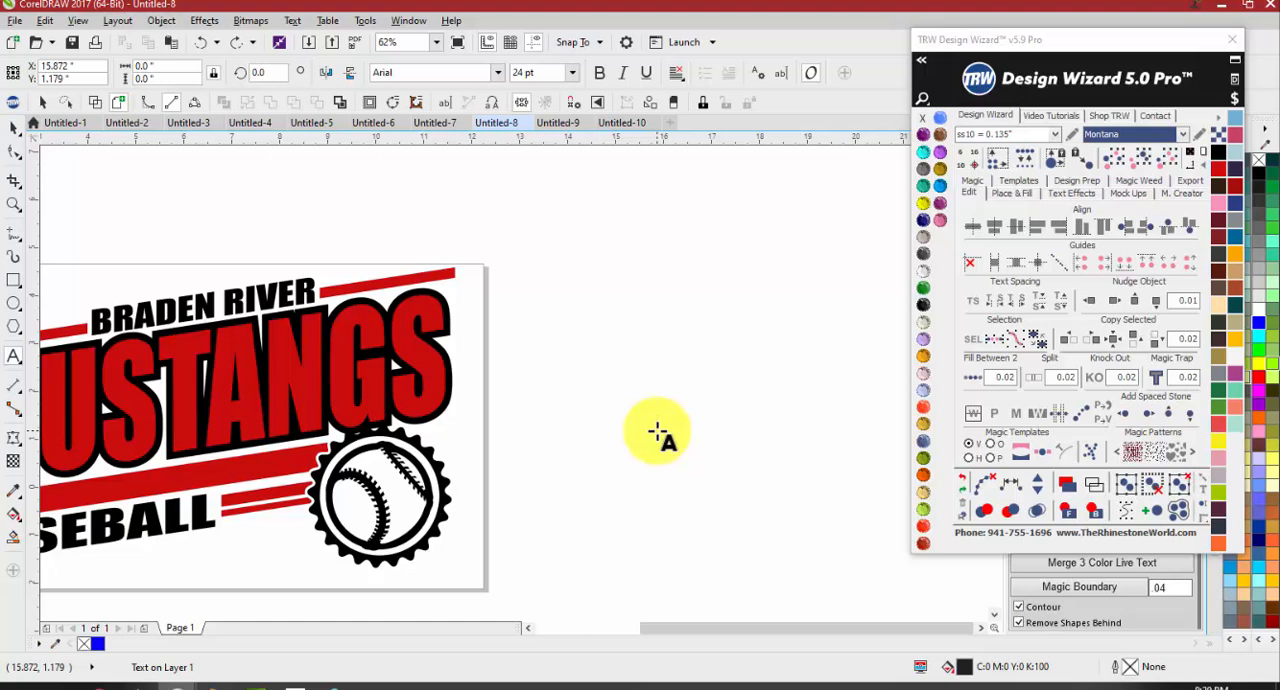
pyautogui.write('Mustangs')
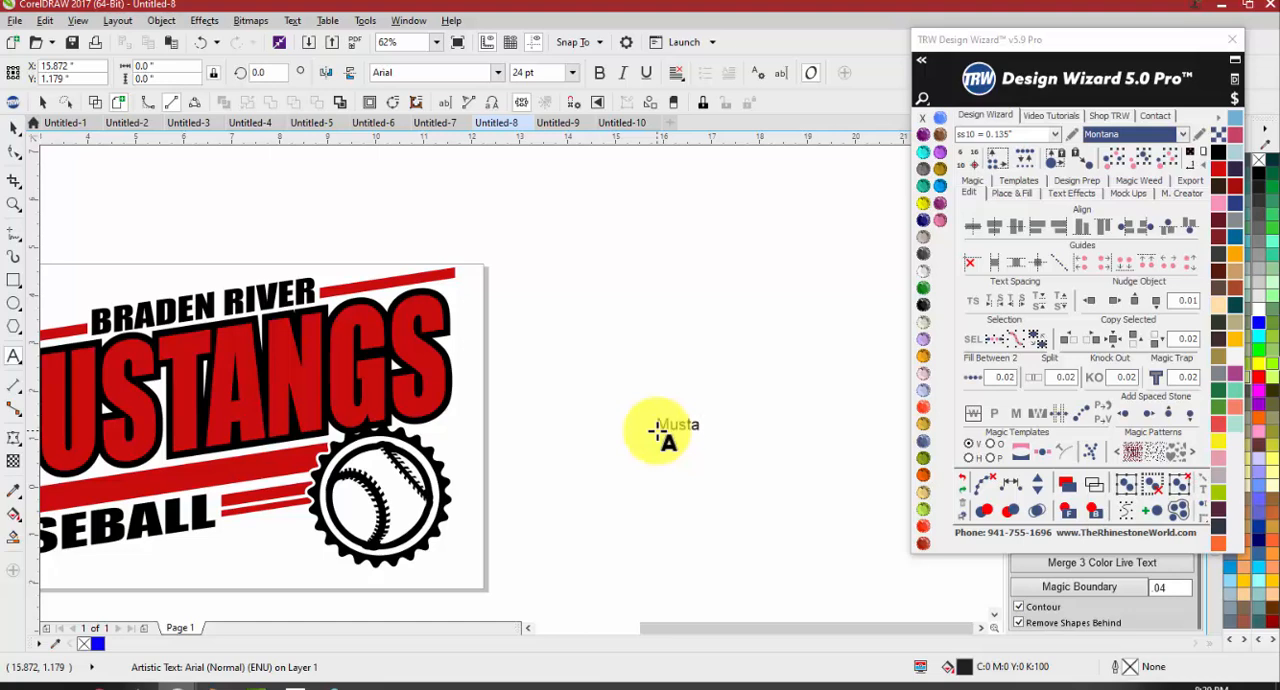
# Search the Design Wizard fonts for trw and apply TRW 12 Rounded RF to the new Mustangs text
pyautogui.click(920, 59)
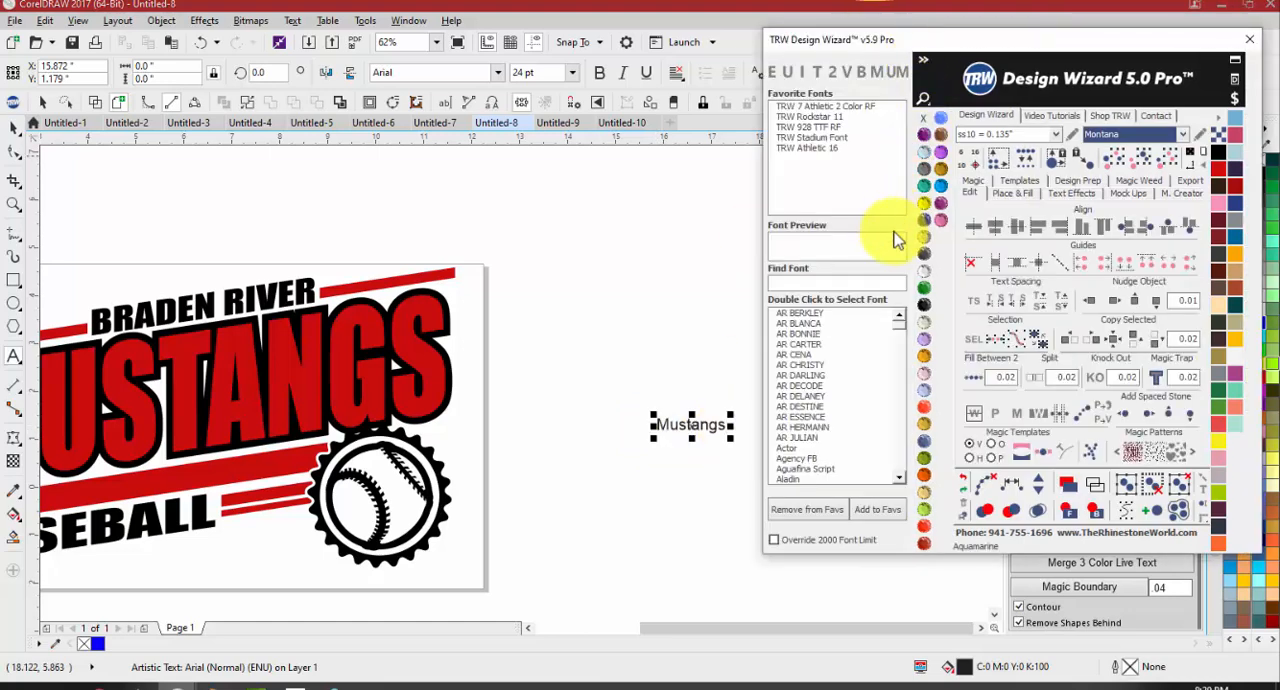
pyautogui.click(833, 284)
pyautogui.write('trw')
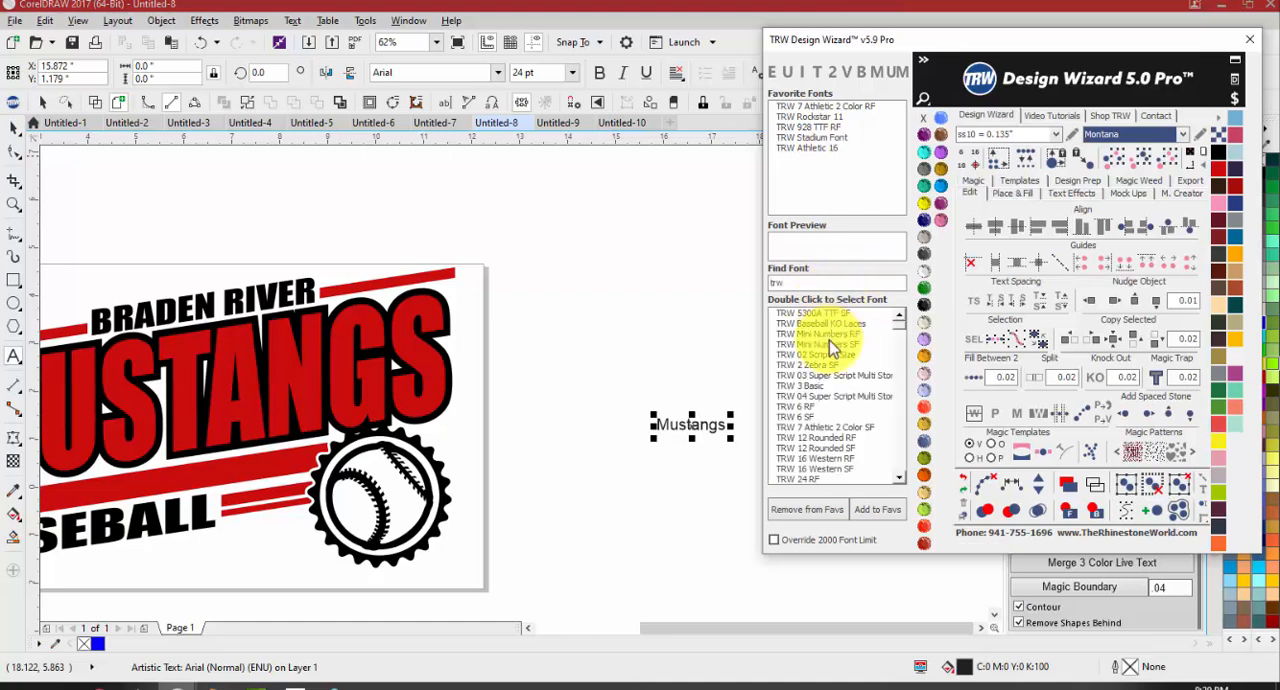
pyautogui.doubleClick(810, 438)
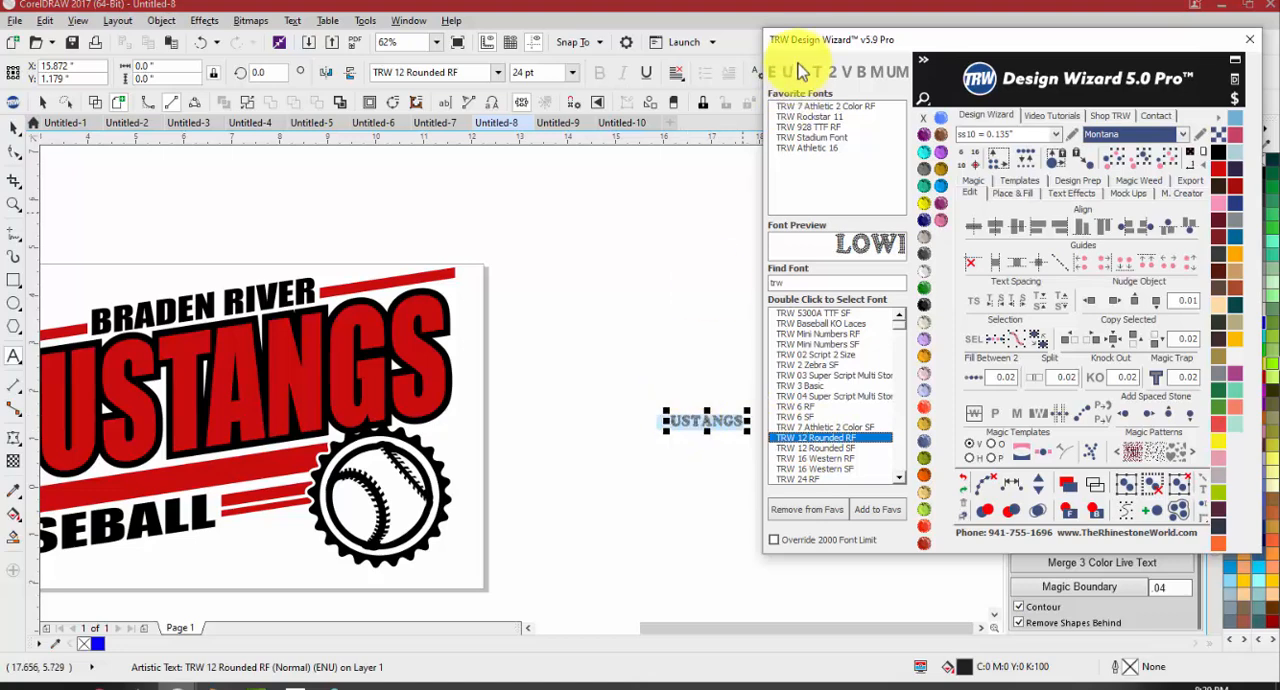
# Enlarge the rhinestone MUSTANGS text to about 9.2 inches wide and move it above the Braden River design
pyautogui.moveTo(650, 410); pyautogui.dragTo(455, 250)
pyautogui.scroll(-2, 557, 408)
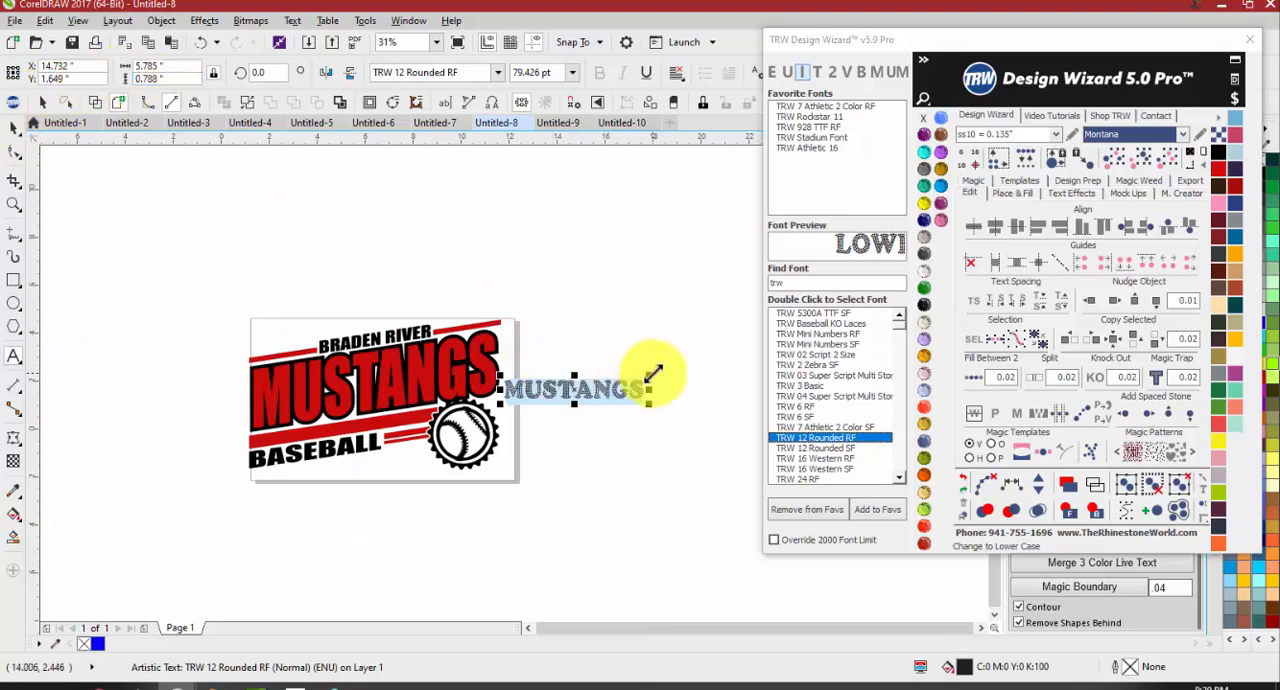
pyautogui.moveTo(650, 374); pyautogui.dragTo(726, 343)
pyautogui.click(15, 127)
pyautogui.moveTo(597, 390); pyautogui.dragTo(553, 264)
# Make a smaller copy of the rhinestone MUSTANGS text, about 5.1 inches wide, and place it directly above the original
pyautogui.moveTo(663, 257); pyautogui.dragTo(600, 208)
pyautogui.rightClick(651, 223)
pyautogui.scroll(2, 488, 230)
pyautogui.moveTo(488, 232); pyautogui.dragTo(508, 231)
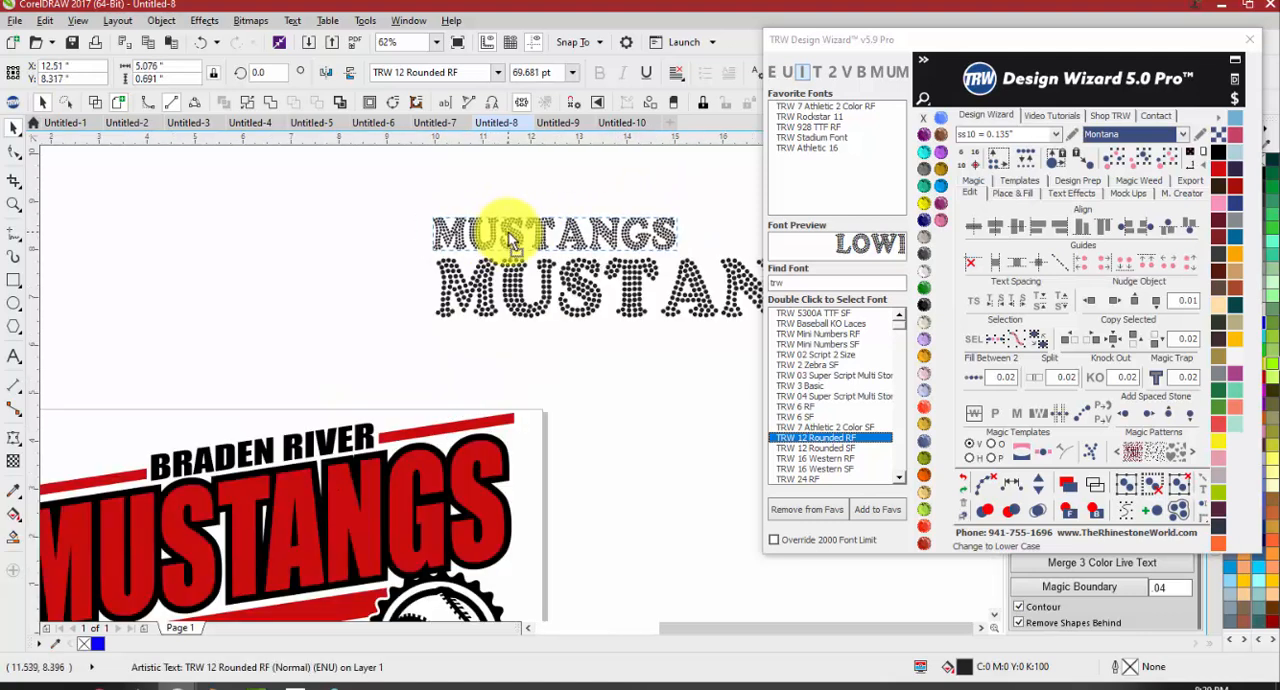
# Replace the smaller copy's text with LAKEWOOD
pyautogui.doubleClick(508, 232)
pyautogui.press('BackSpace')
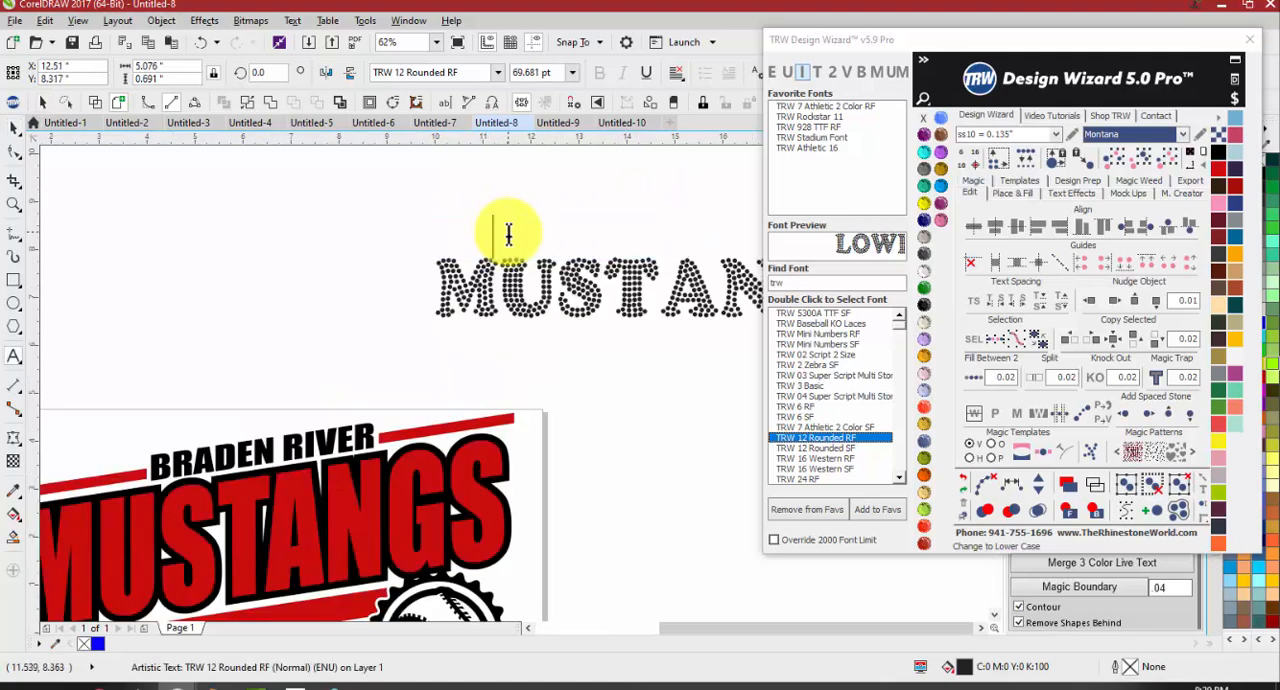
pyautogui.write('LAKEWOOD')
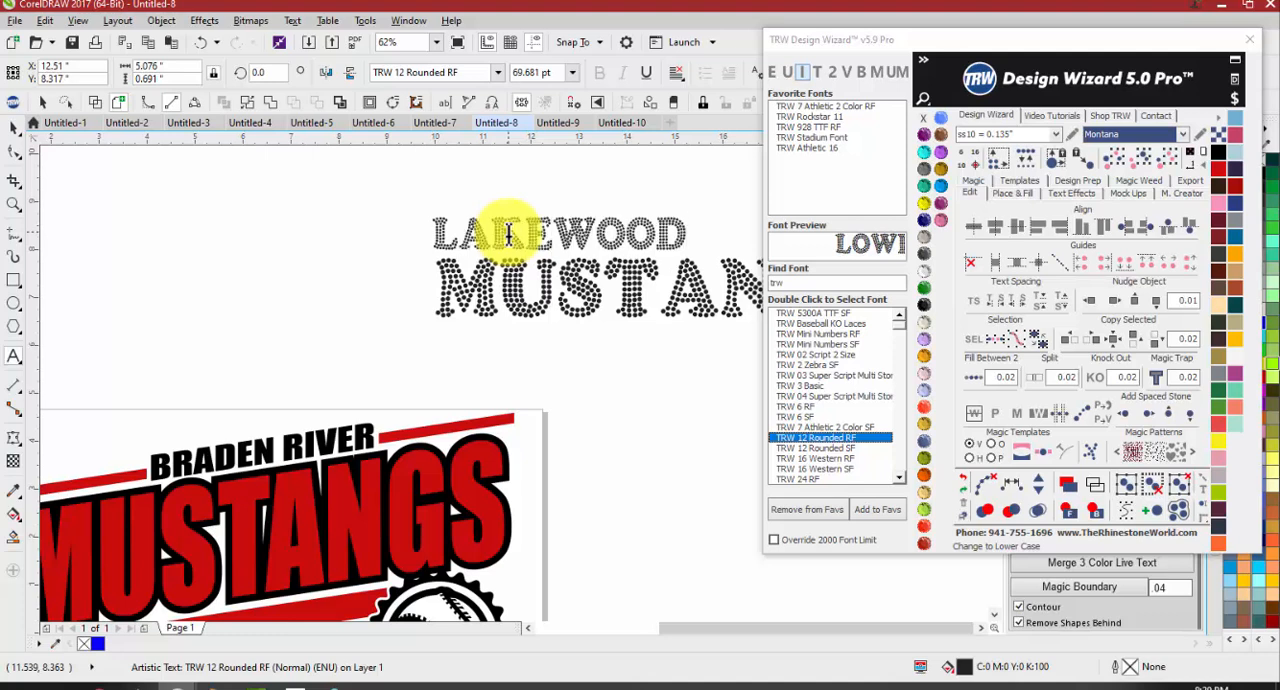
pyautogui.click(14, 127)
pyautogui.click(424, 288)
# Select both rhinestone text lines and resize them to ss10 stones at 0.135 inches, accepting the stone replacement
pyautogui.scroll(-2, 438, 306)
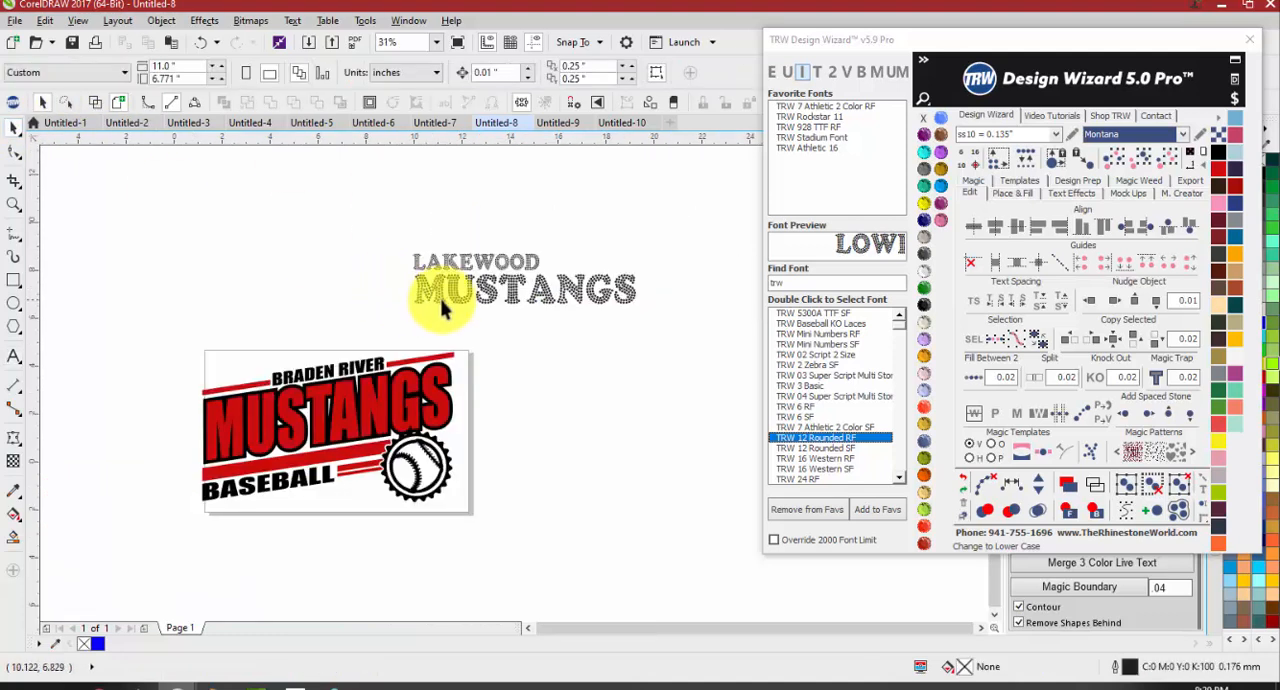
pyautogui.moveTo(395, 232); pyautogui.dragTo(691, 338)
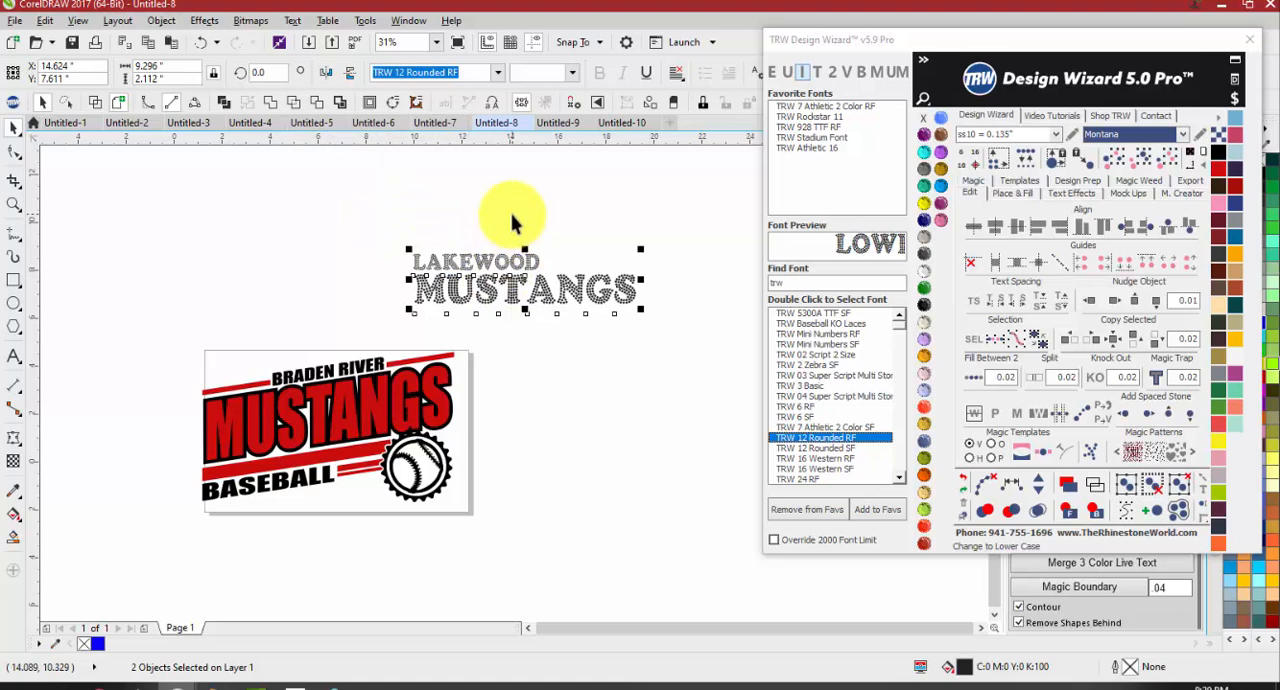
pyautogui.scroll(2, 509, 240)
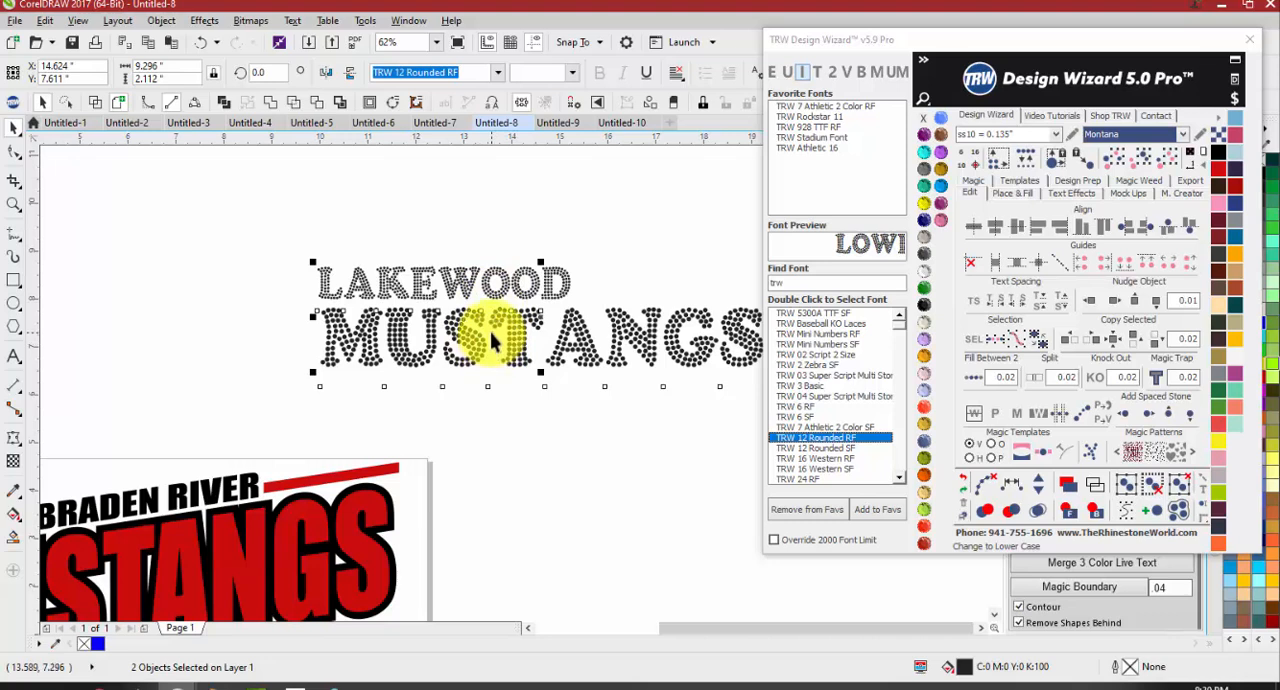
pyautogui.click(1000, 165)
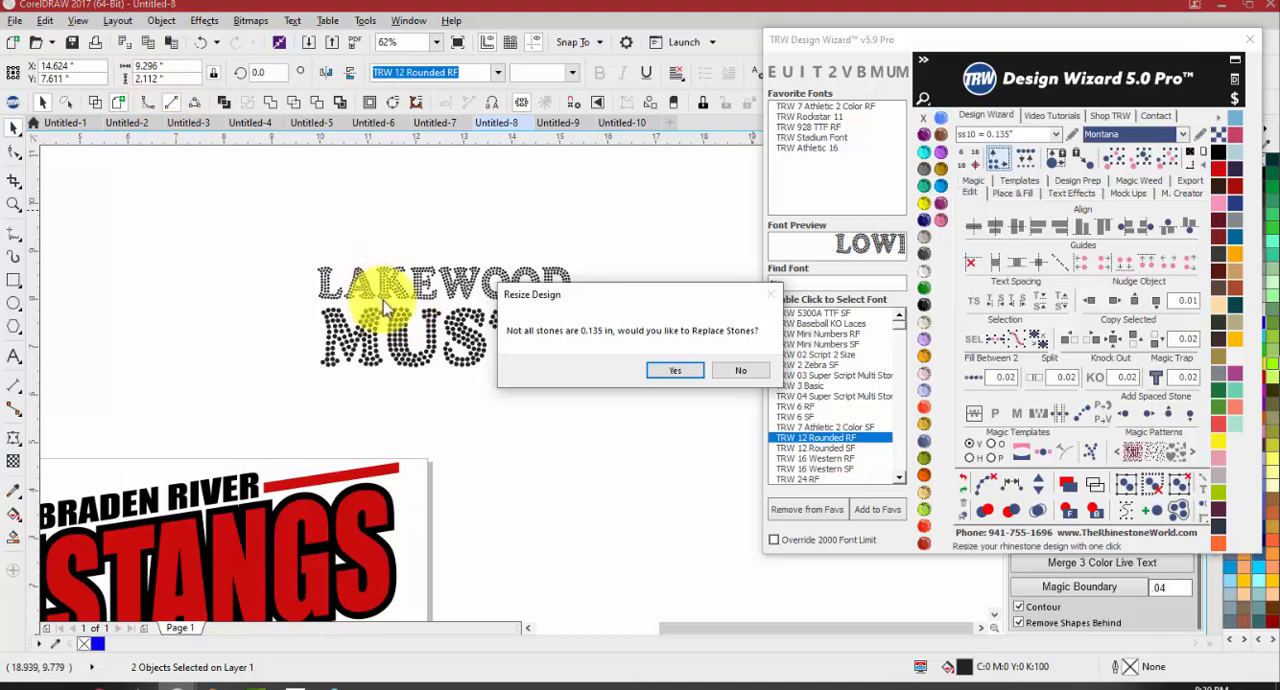
pyautogui.click(686, 376)
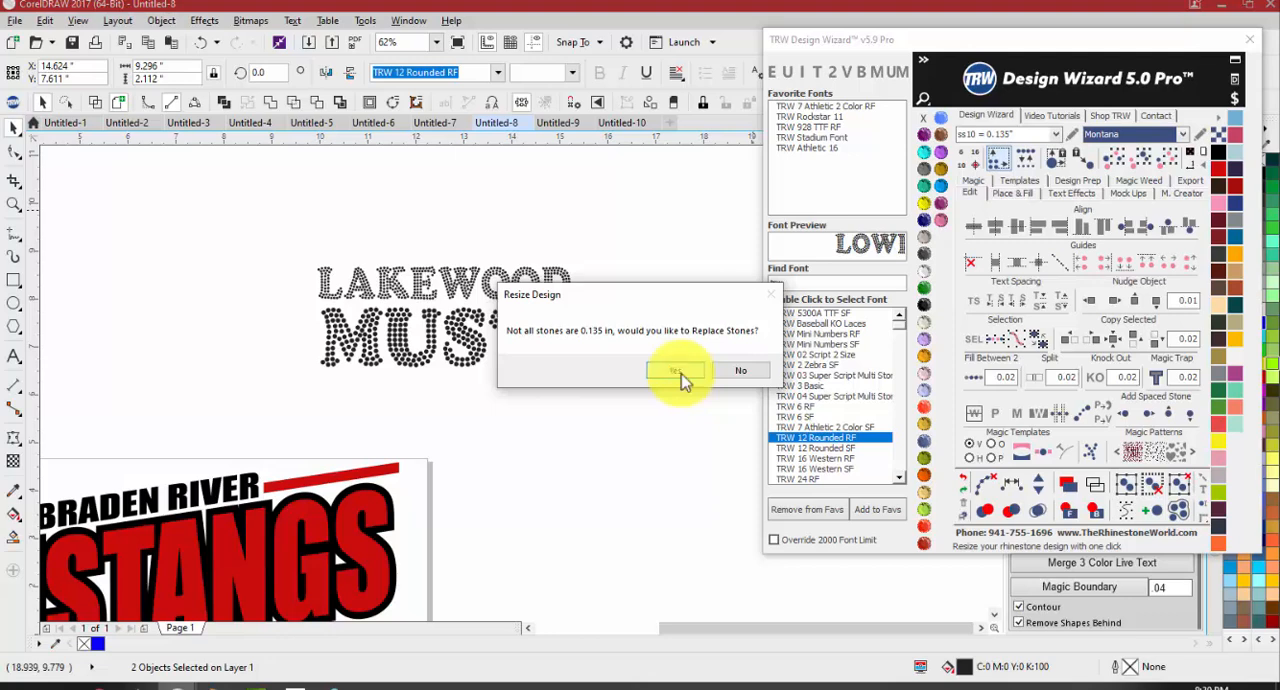
pyautogui.click(676, 372)
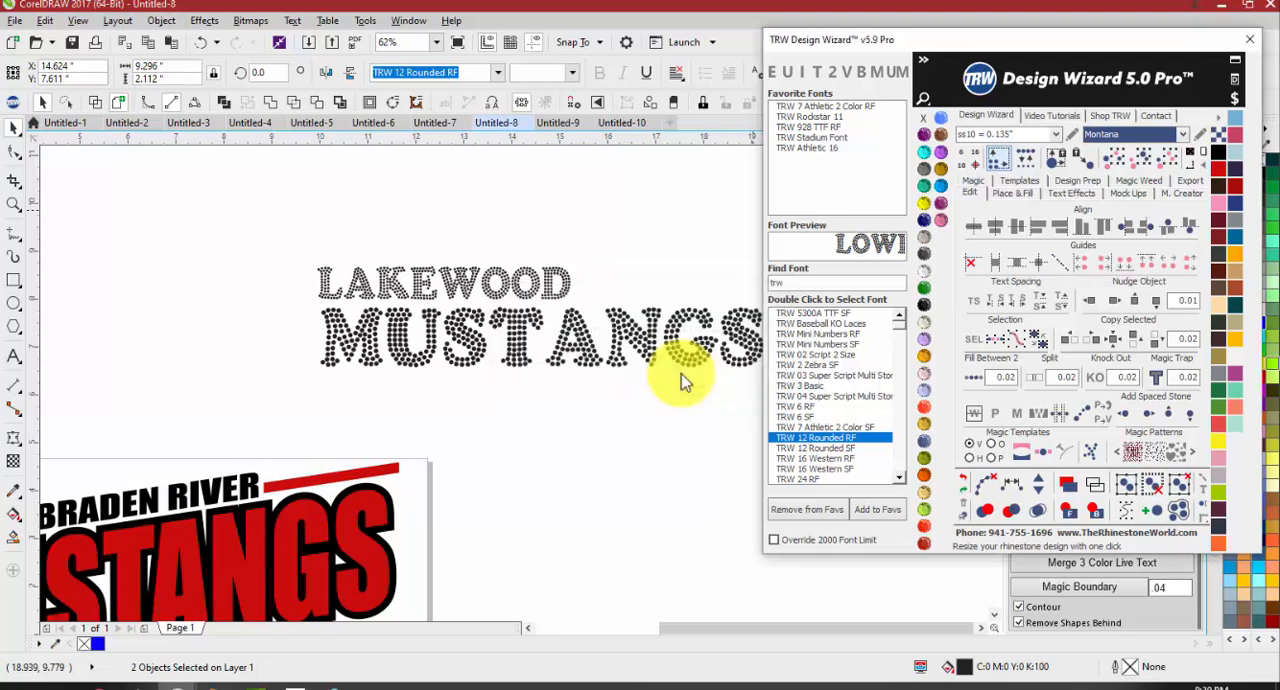
# Examine the stone spacing in LAKEWOOD and select all MUSTANGS stones to check the word's size
pyautogui.click(594, 280)
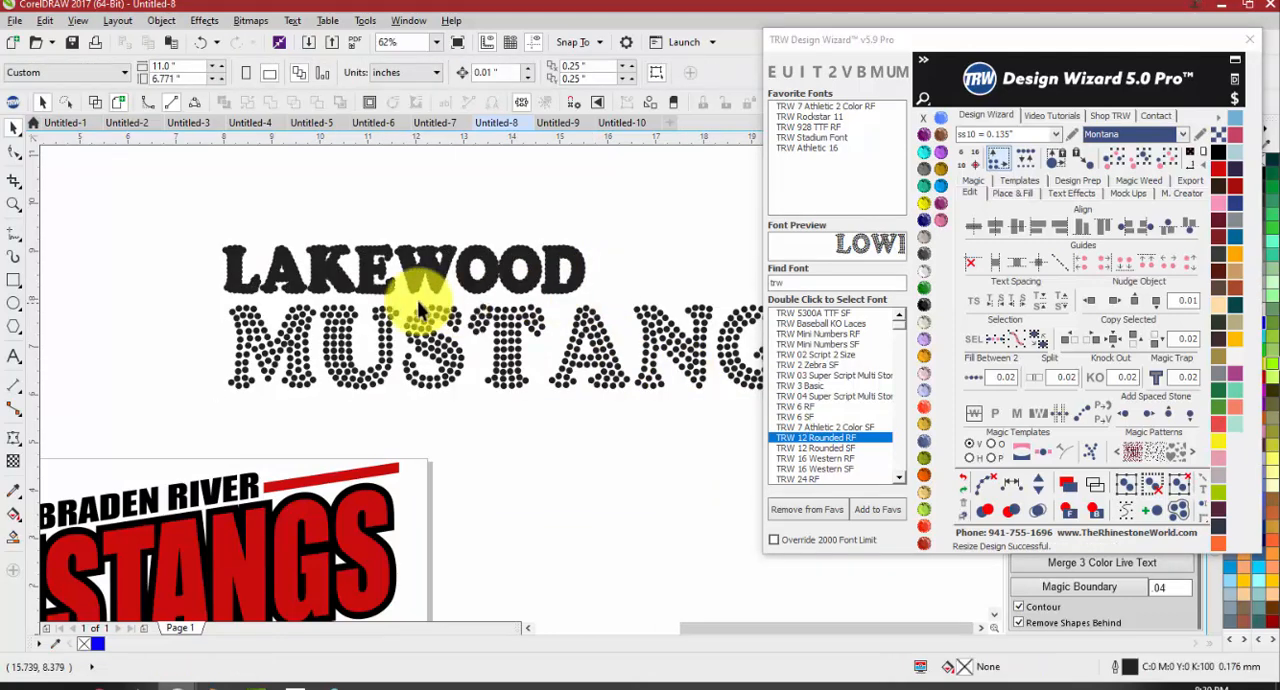
pyautogui.click(235, 265)
pyautogui.scroll(2, 505, 280)
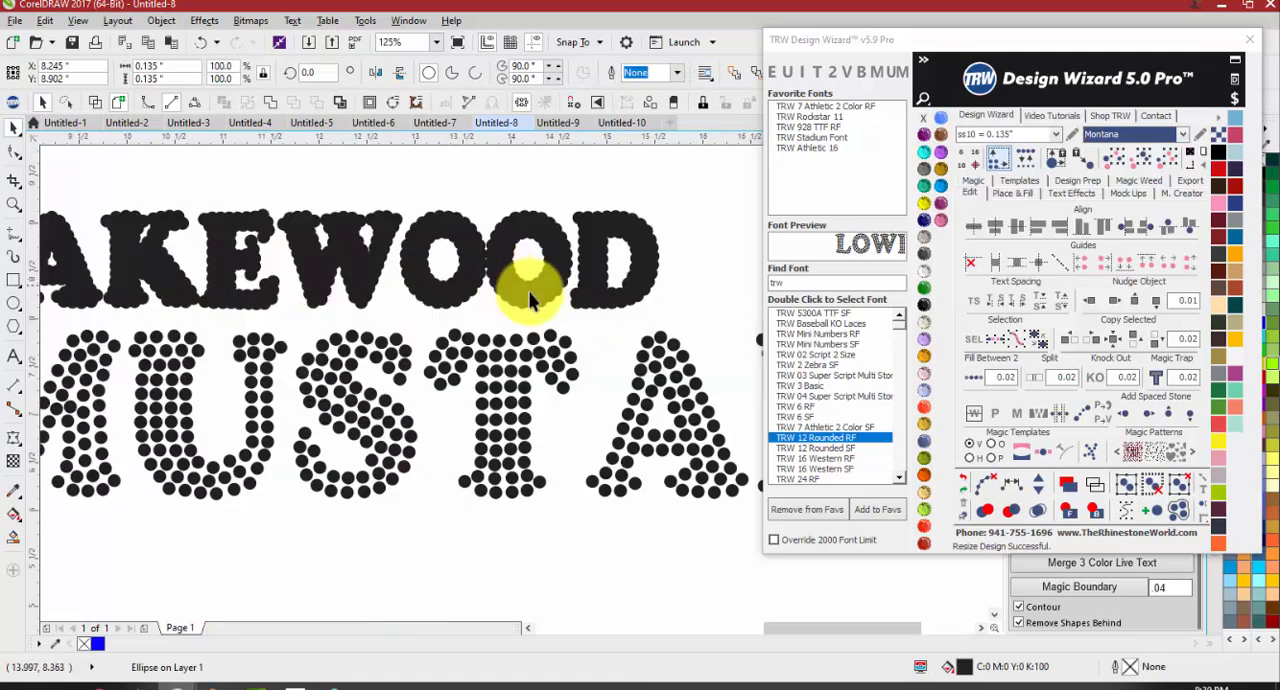
pyautogui.click(594, 269)
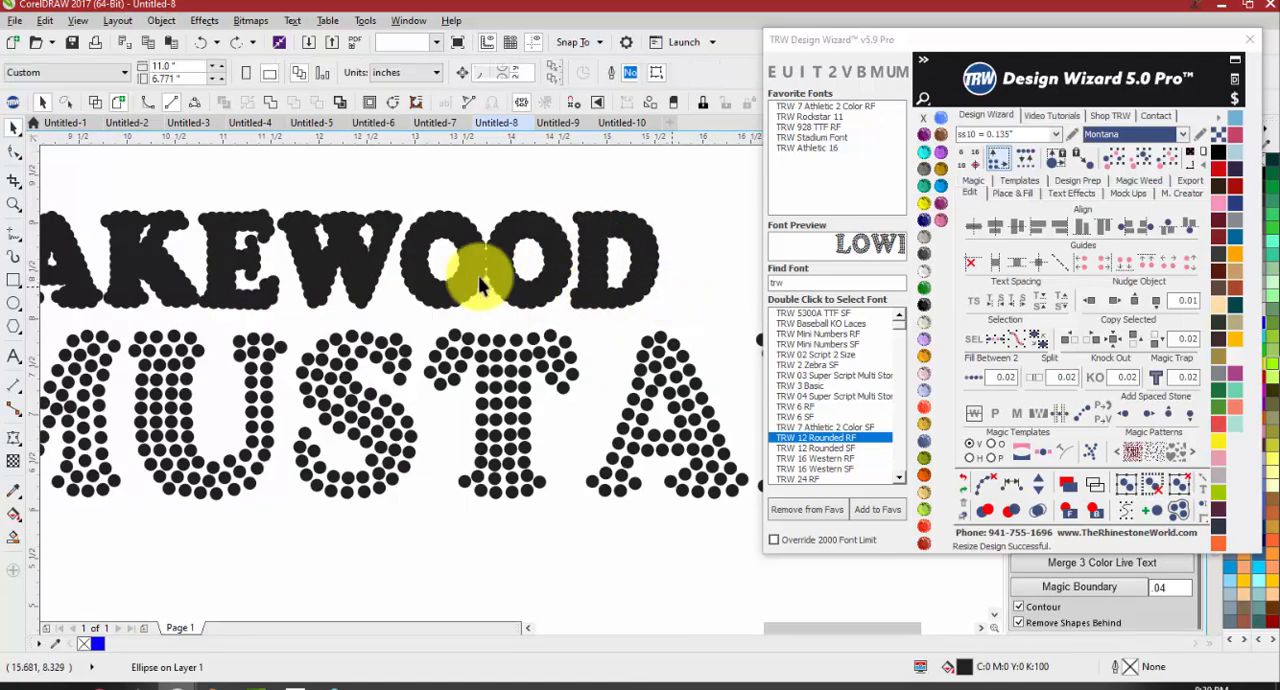
pyautogui.press('Escape')
pyautogui.scroll(-2, 508, 284)
pyautogui.scroll(1, 503, 311)
pyautogui.moveTo(724, 360); pyautogui.dragTo(53, 250)
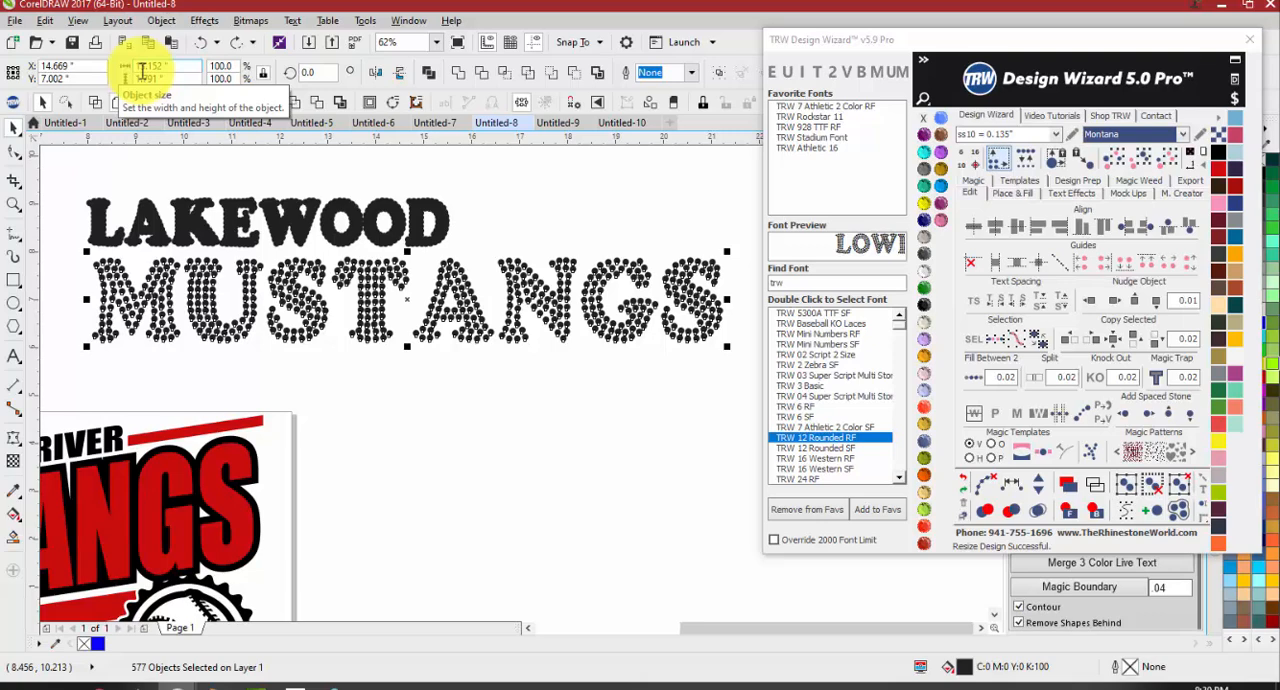
# Undo the stone resizing of the LAKEWOOD and MUSTANGS text lines
pyautogui.hotkey('ctrl', 'z')
pyautogui.hotkey('ctrl', 'z')
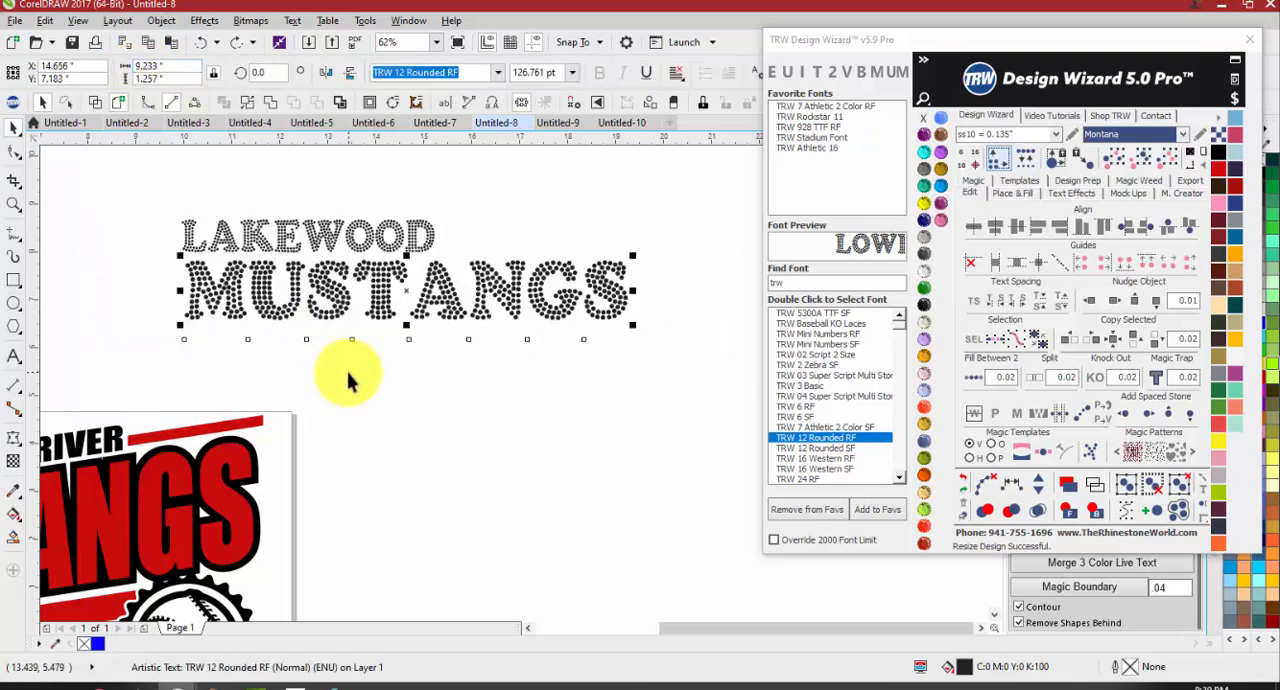
pyautogui.click(350, 376)
pyautogui.scroll(-2, 370, 370)
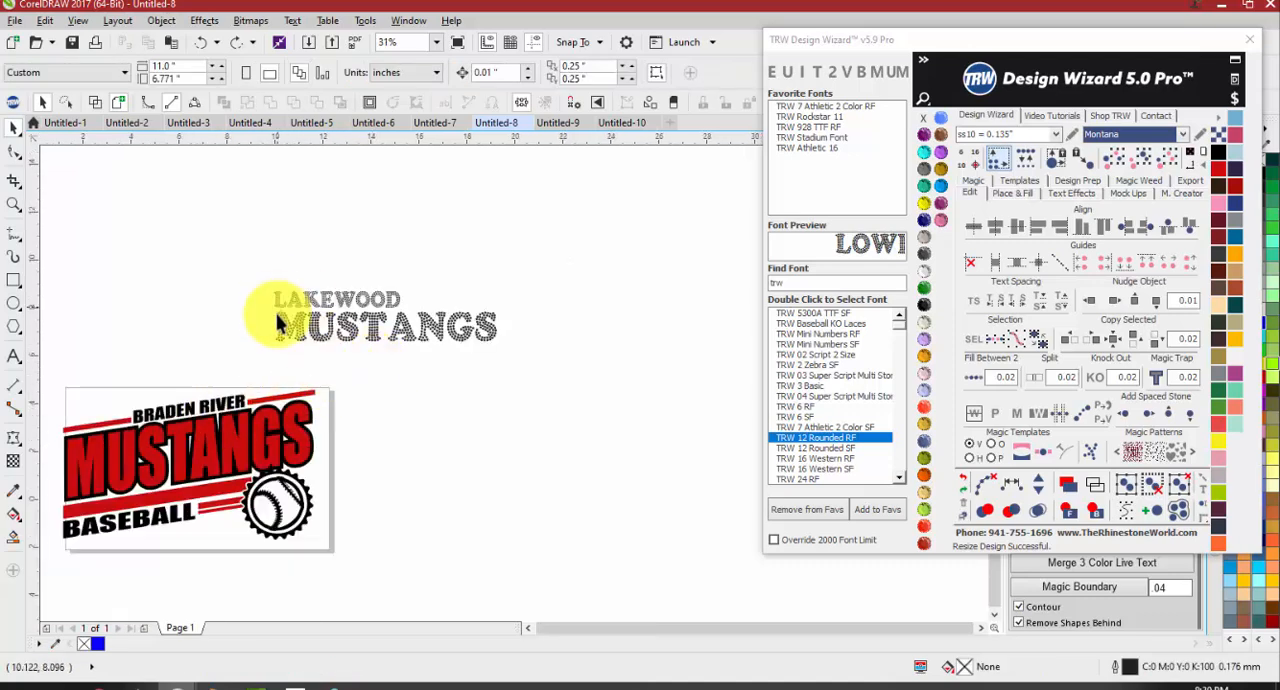
# Resize only the rhinestone MUSTANGS text to 0.135 inch stones with replacement, move it lower beneath LAKEWOOD, and inspect the stone spacing
pyautogui.scroll(4, 276, 312)
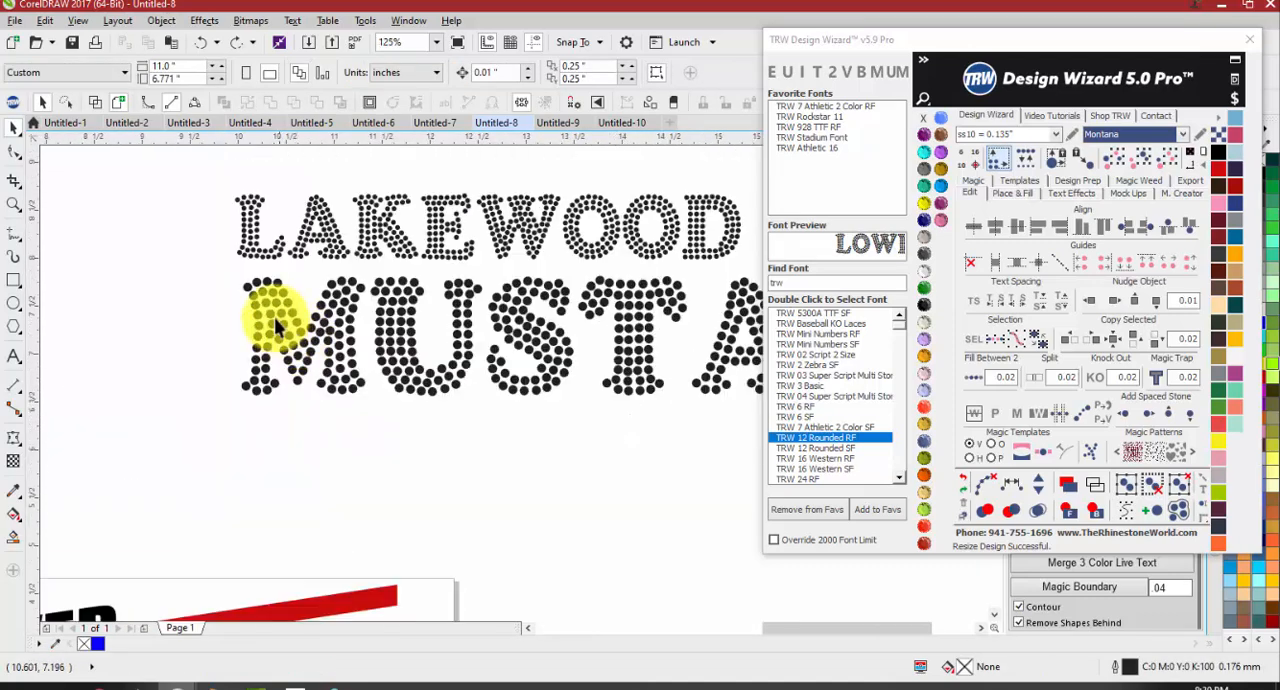
pyautogui.scroll(1, 245, 283)
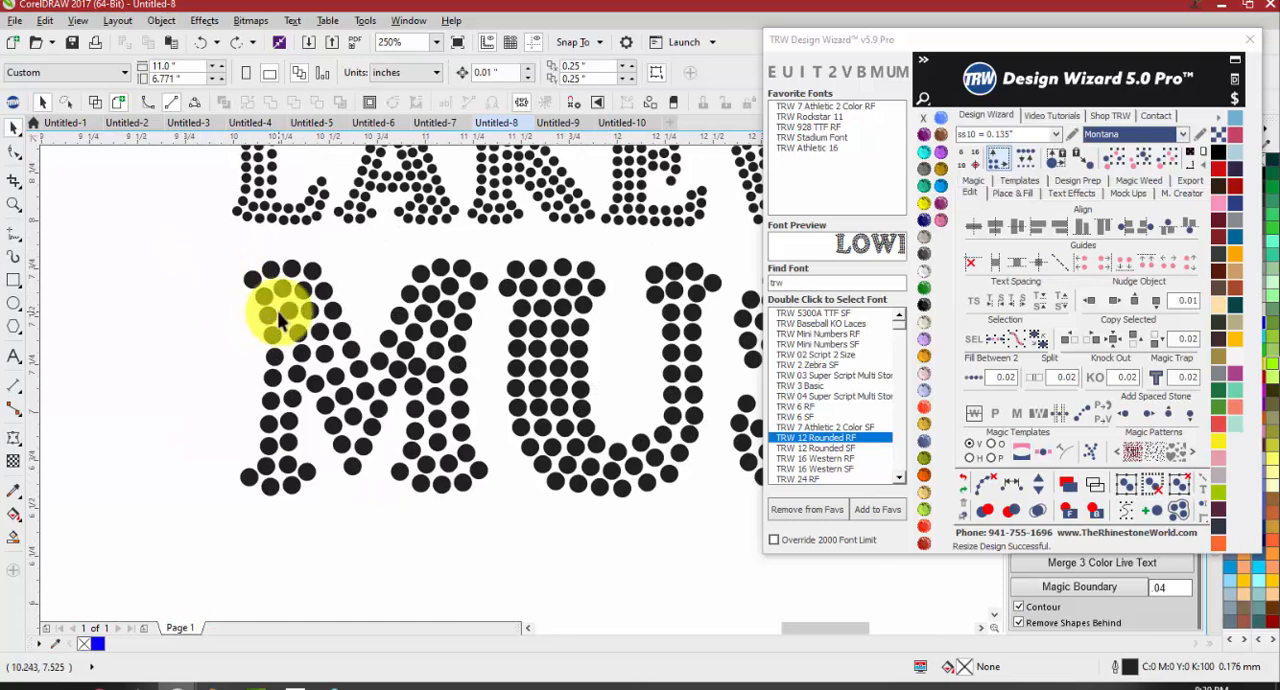
pyautogui.click(280, 318)
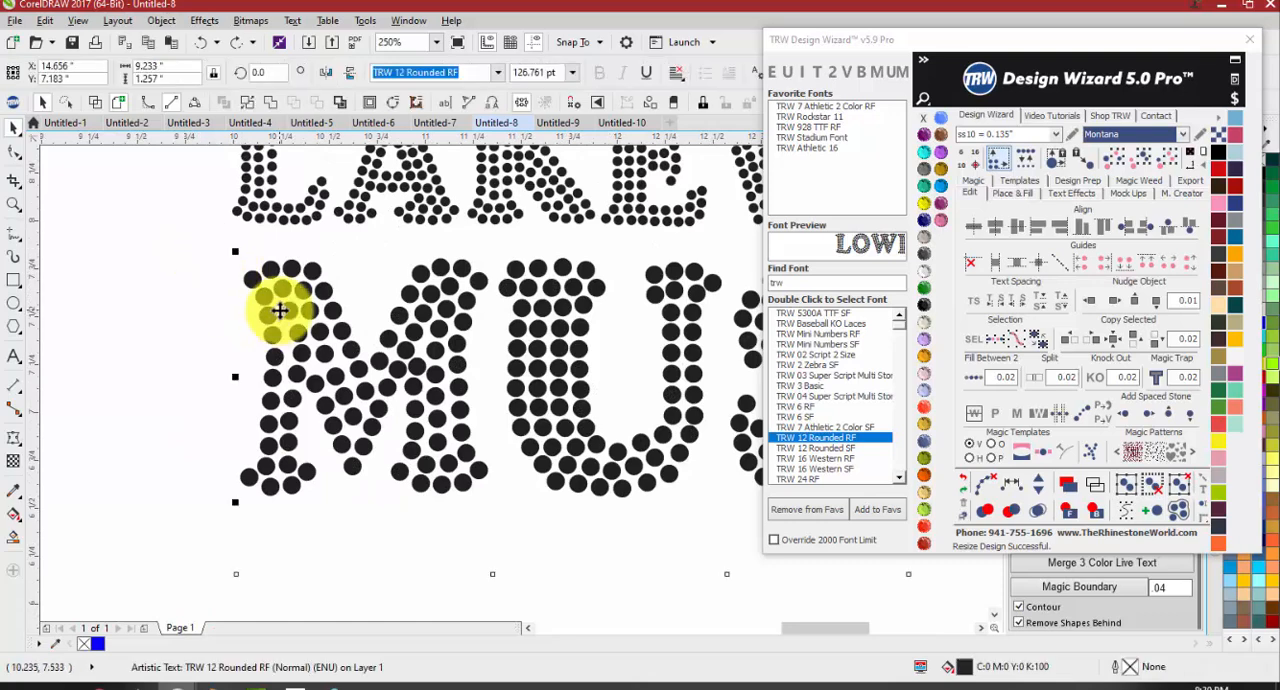
pyautogui.click(940, 240)
pyautogui.click(668, 371)
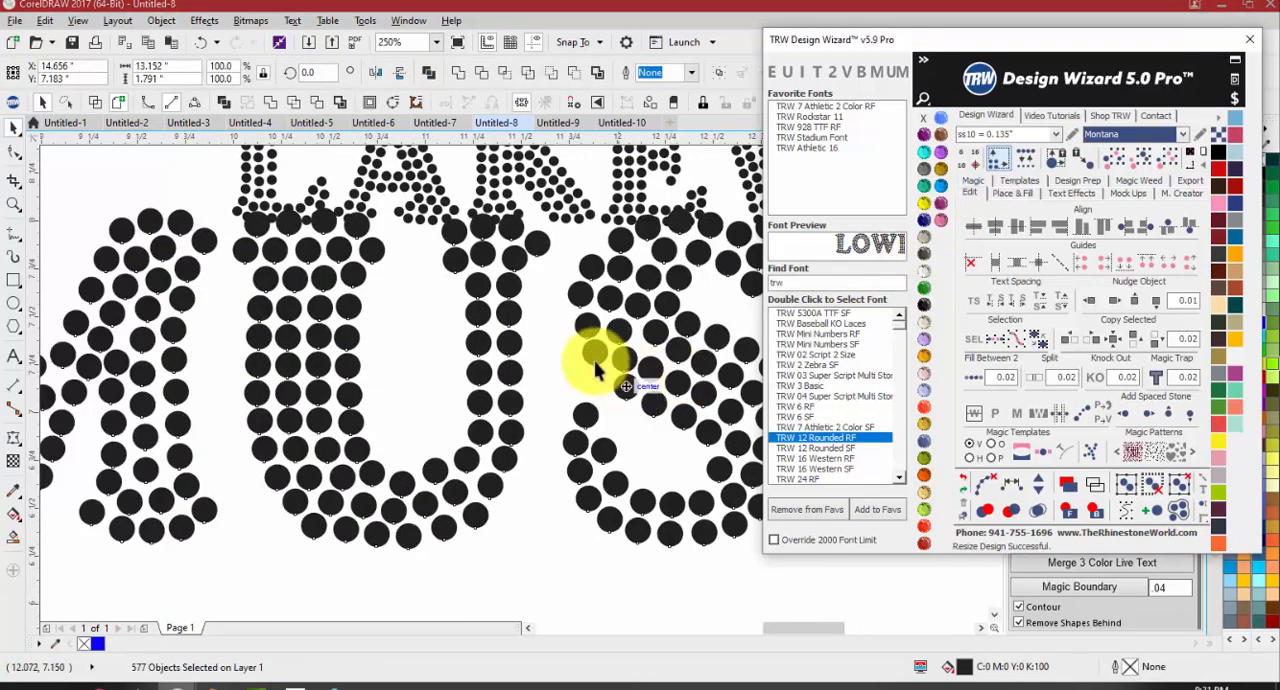
pyautogui.scroll(-4, 618, 375)
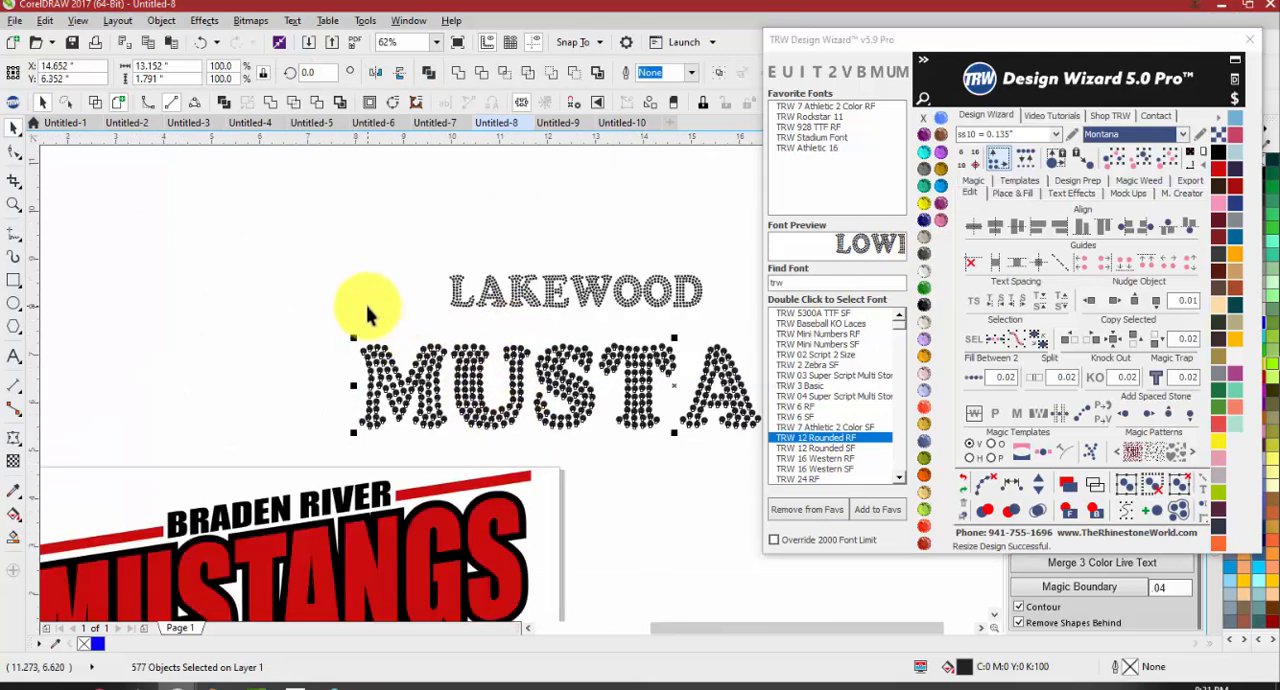
pyautogui.click(367, 307)
pyautogui.scroll(2, 423, 409)
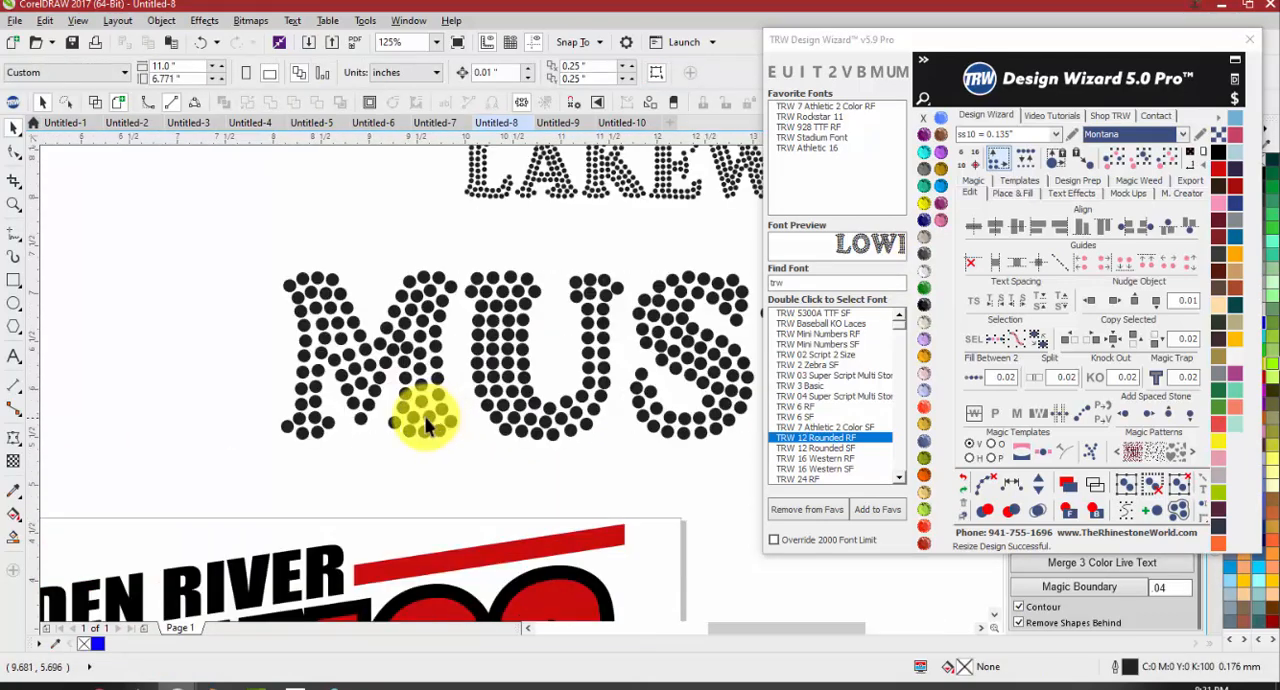
pyautogui.scroll(2, 290, 298)
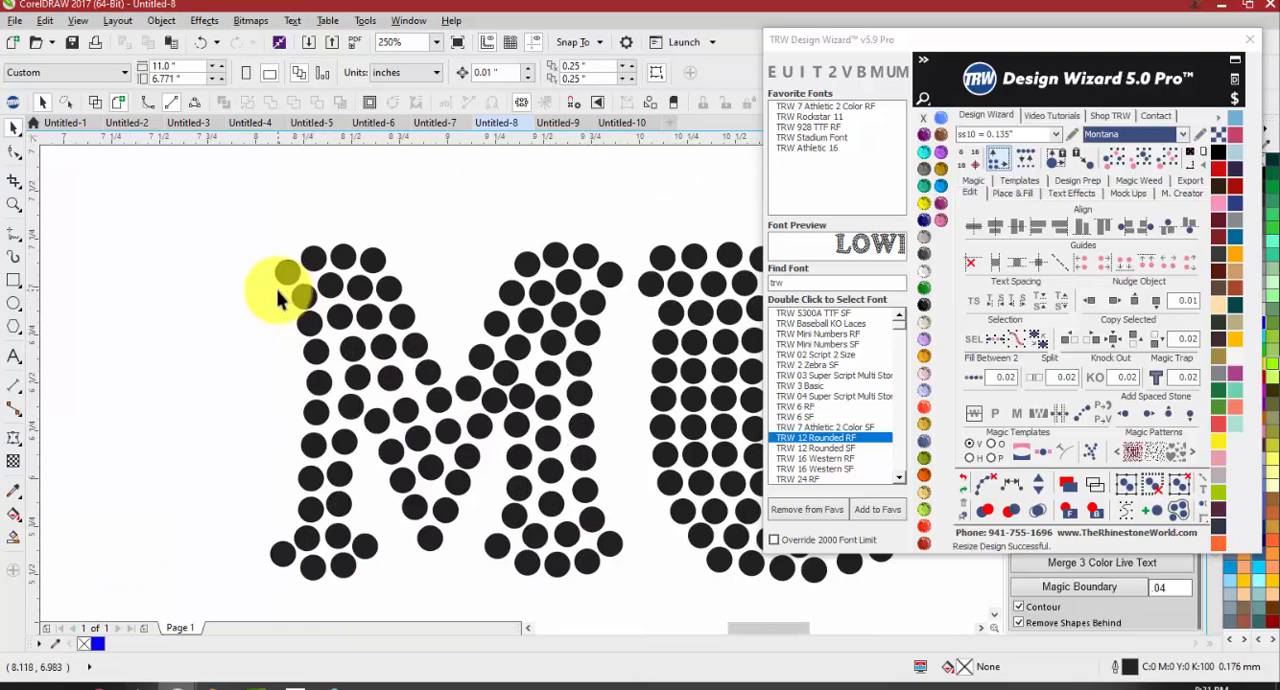
# Select the whole Braden River Mustangs Baseball design and group its objects
pyautogui.scroll(-3, 320, 300)
pyautogui.moveTo(155, 350); pyautogui.dragTo(455, 537)
pyautogui.hotkey('ctrl', 'g')
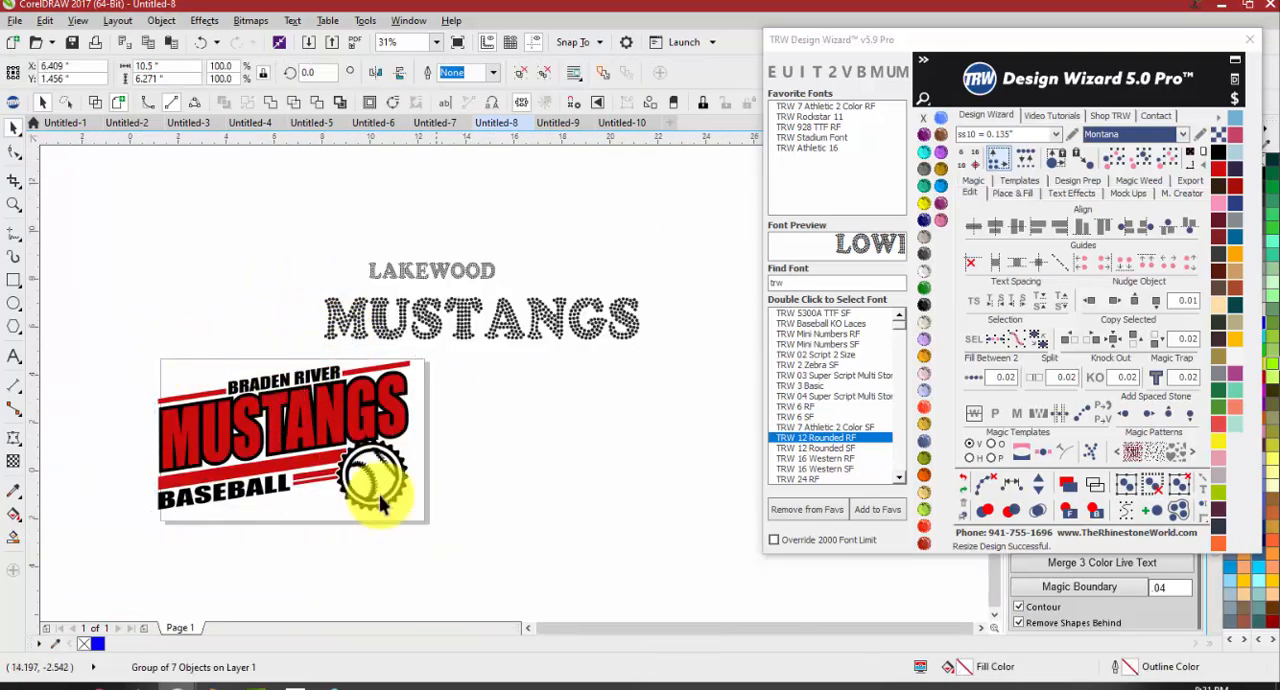
pyautogui.moveTo(133, 339); pyautogui.dragTo(212, 422)
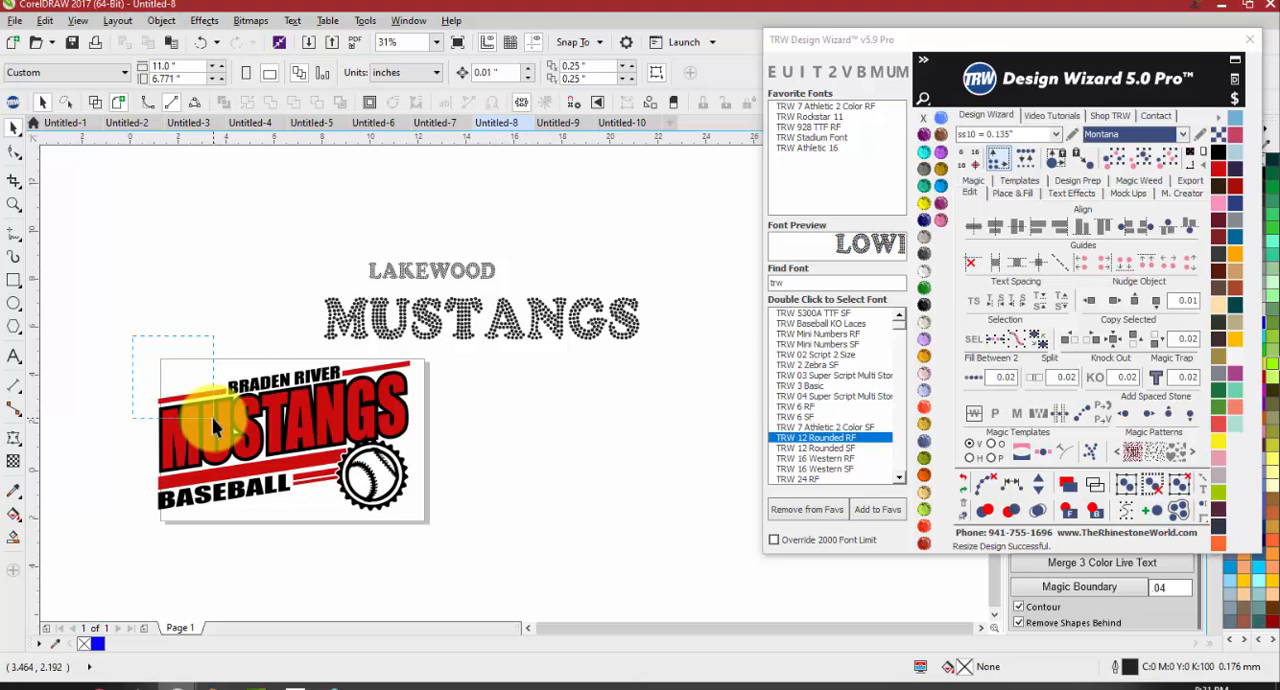
pyautogui.moveTo(214, 425); pyautogui.dragTo(296, 430)
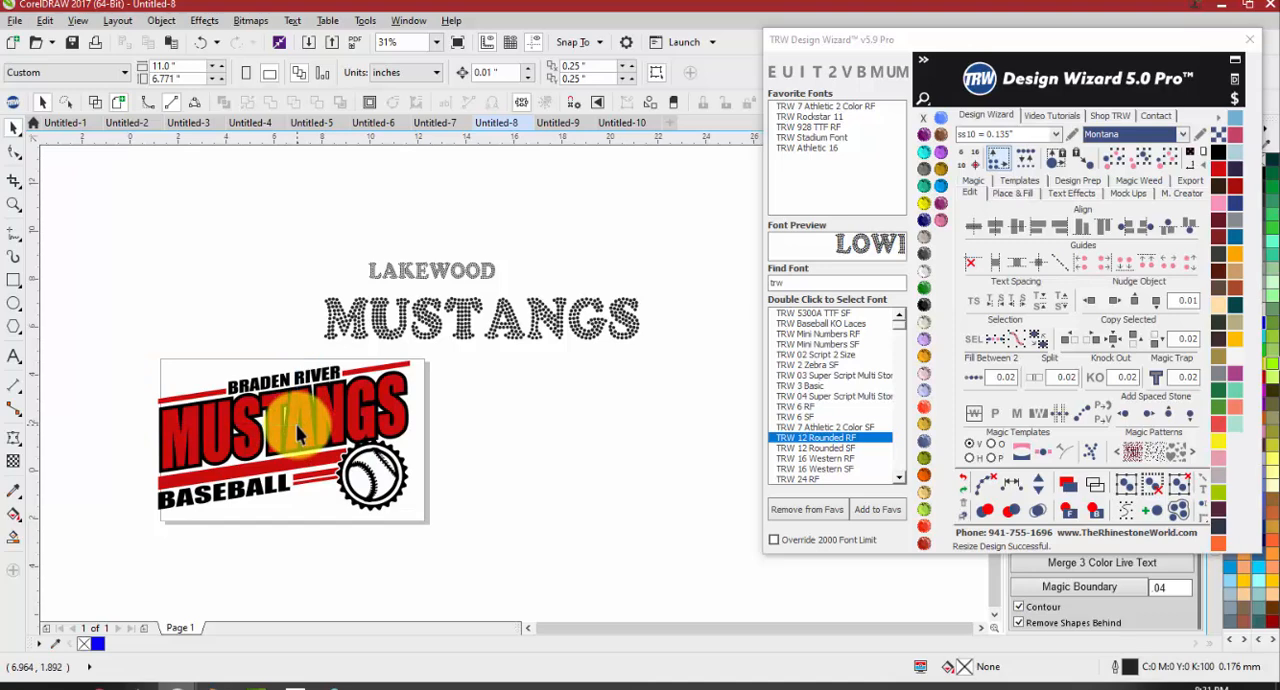
pyautogui.scroll(1, 250, 415)
pyautogui.scroll(-1, 250, 415)
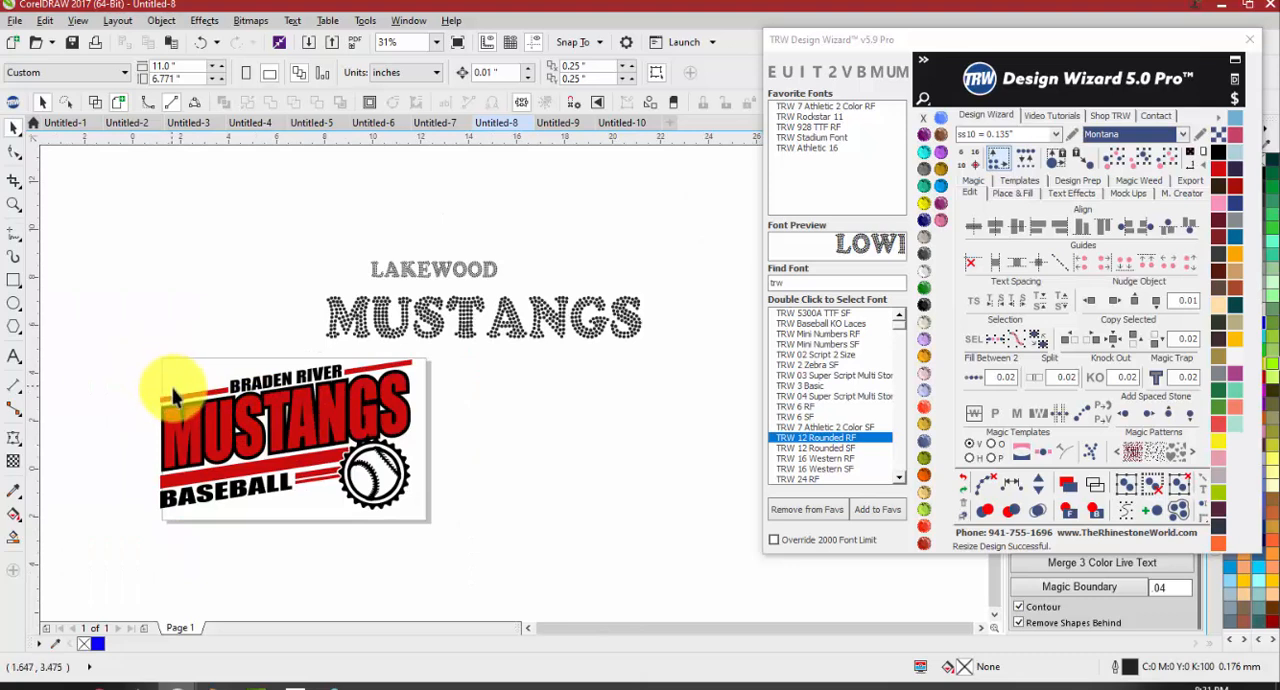
# Examine the Braden River Mustangs Baseball design up close and as a whole
pyautogui.moveTo(148, 355); pyautogui.dragTo(226, 404)
pyautogui.moveTo(137, 344); pyautogui.dragTo(423, 509)
pyautogui.scroll(2, 298, 480)
pyautogui.scroll(-1, 280, 392)
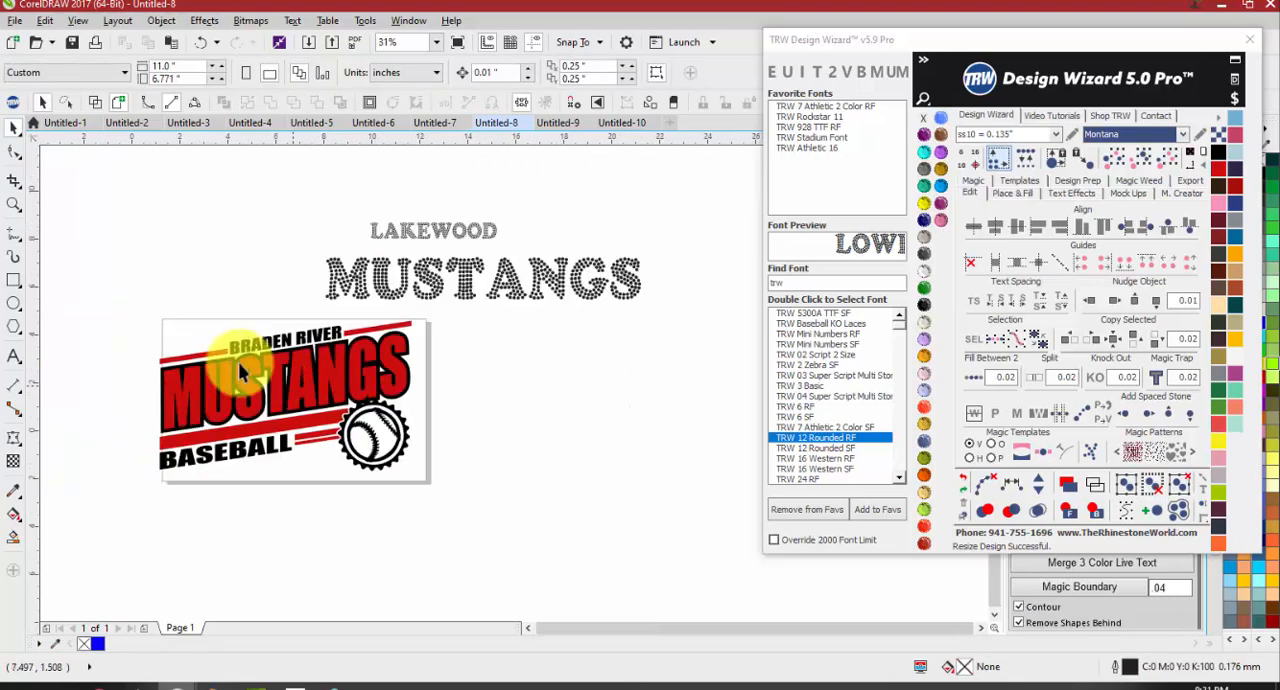
pyautogui.moveTo(125, 305); pyautogui.dragTo(318, 385)
pyautogui.scroll(1, 319, 433)
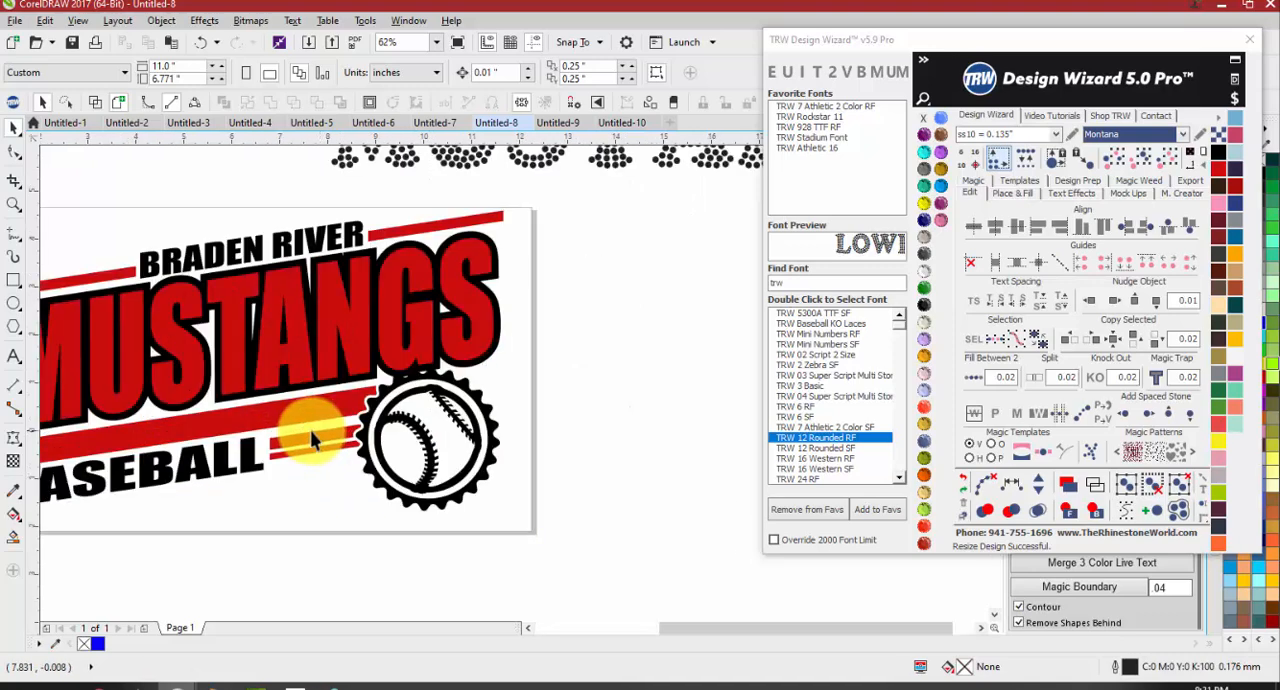
pyautogui.scroll(-1, 450, 368)
pyautogui.scroll(1, 390, 340)
pyautogui.scroll(-1, 254, 350)
pyautogui.scroll(1, 149, 340)
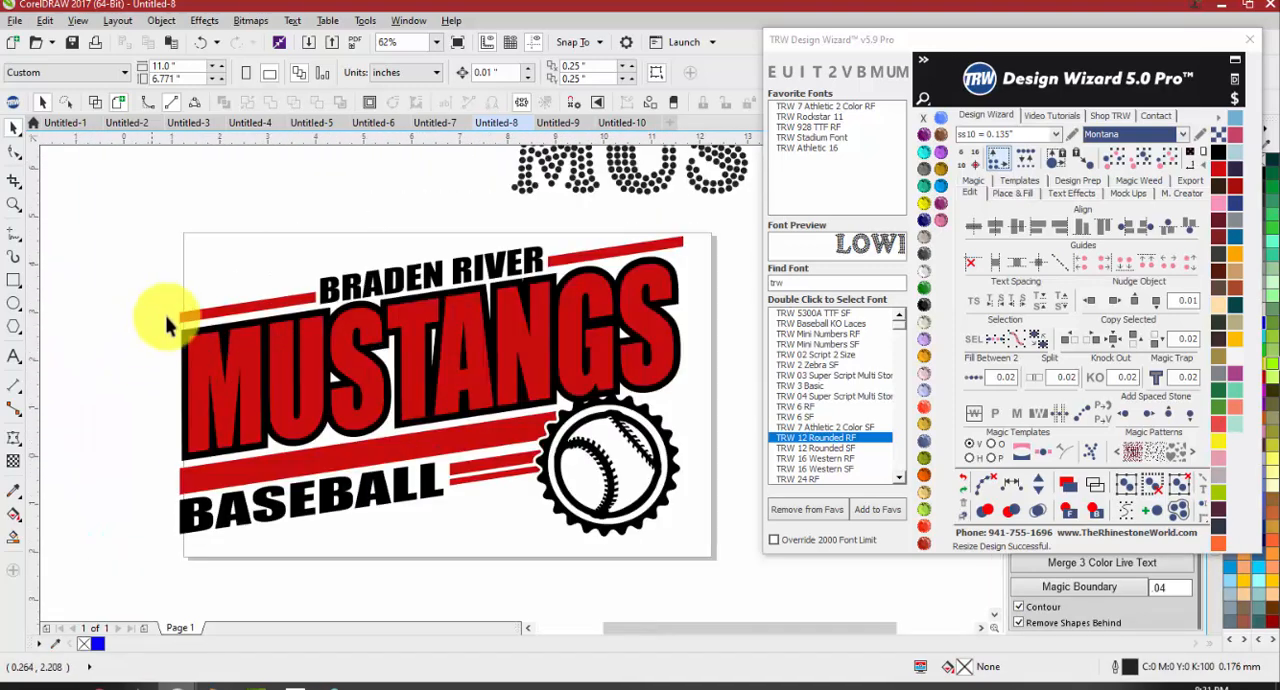
pyautogui.moveTo(164, 212); pyautogui.dragTo(680, 546)
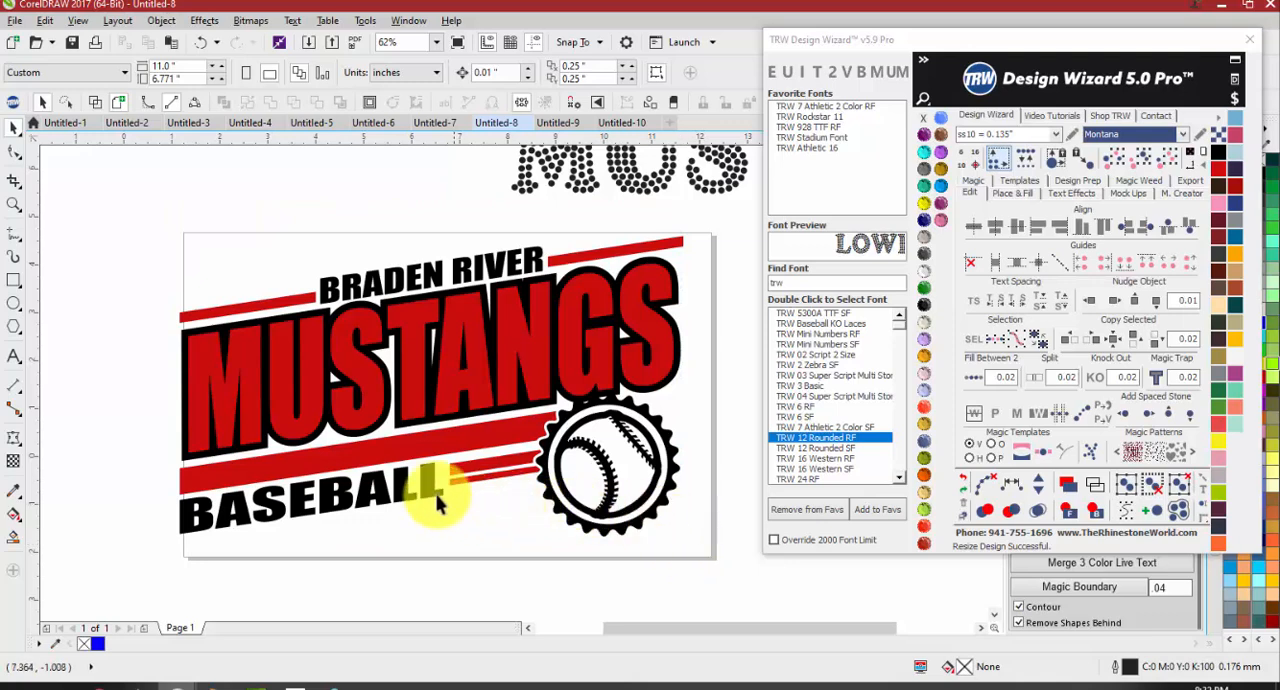
pyautogui.scroll(-2, 440, 495)
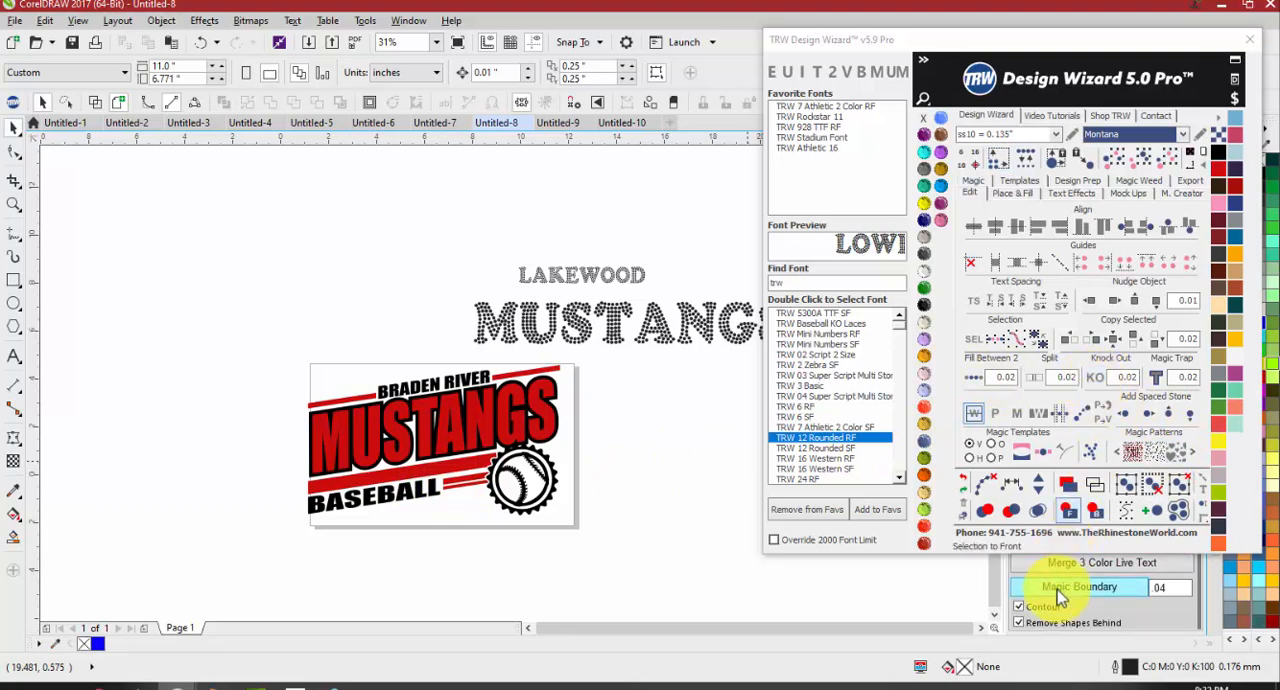
# Ungroup the Braden River Mustangs Baseball design and select its red MUSTANGS text
pyautogui.click(507, 402)
pyautogui.click(520, 77)
pyautogui.click(350, 296)
pyautogui.scroll(1, 381, 510)
pyautogui.click(326, 323)
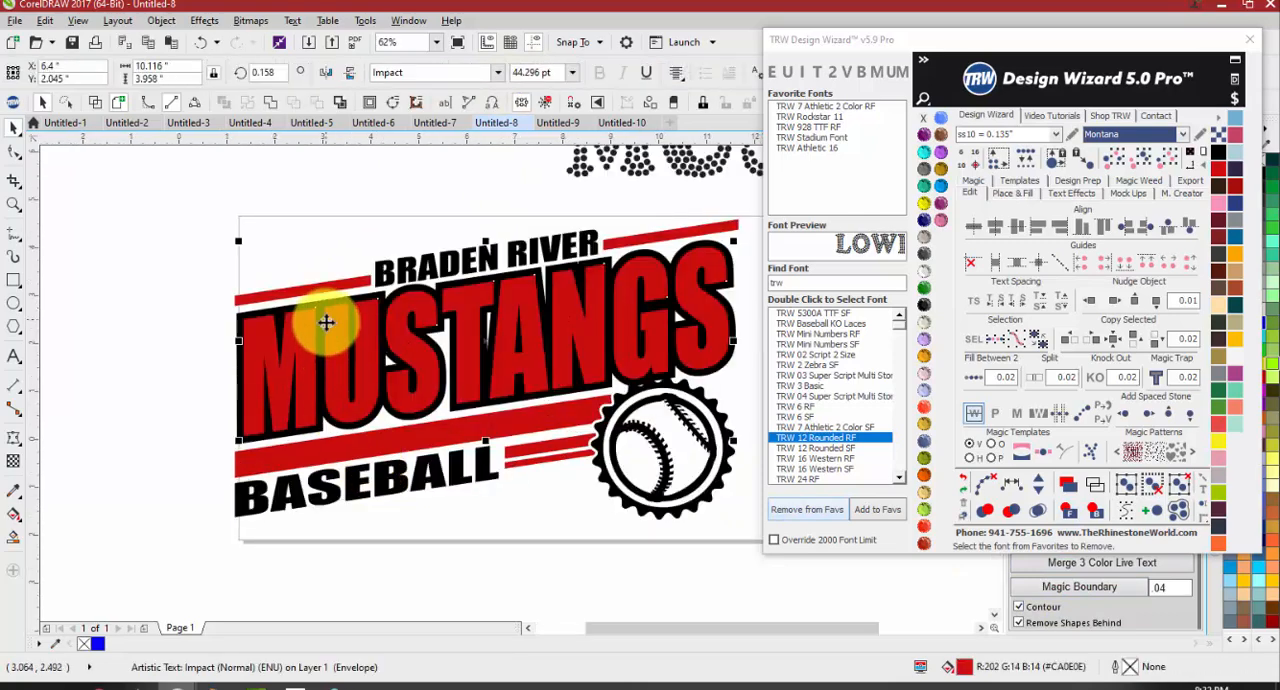
# Move the red MUSTANGS text down, undo the move, and apply a 0.04 Magic Boundary to it
pyautogui.moveTo(326, 323); pyautogui.dragTo(354, 400)
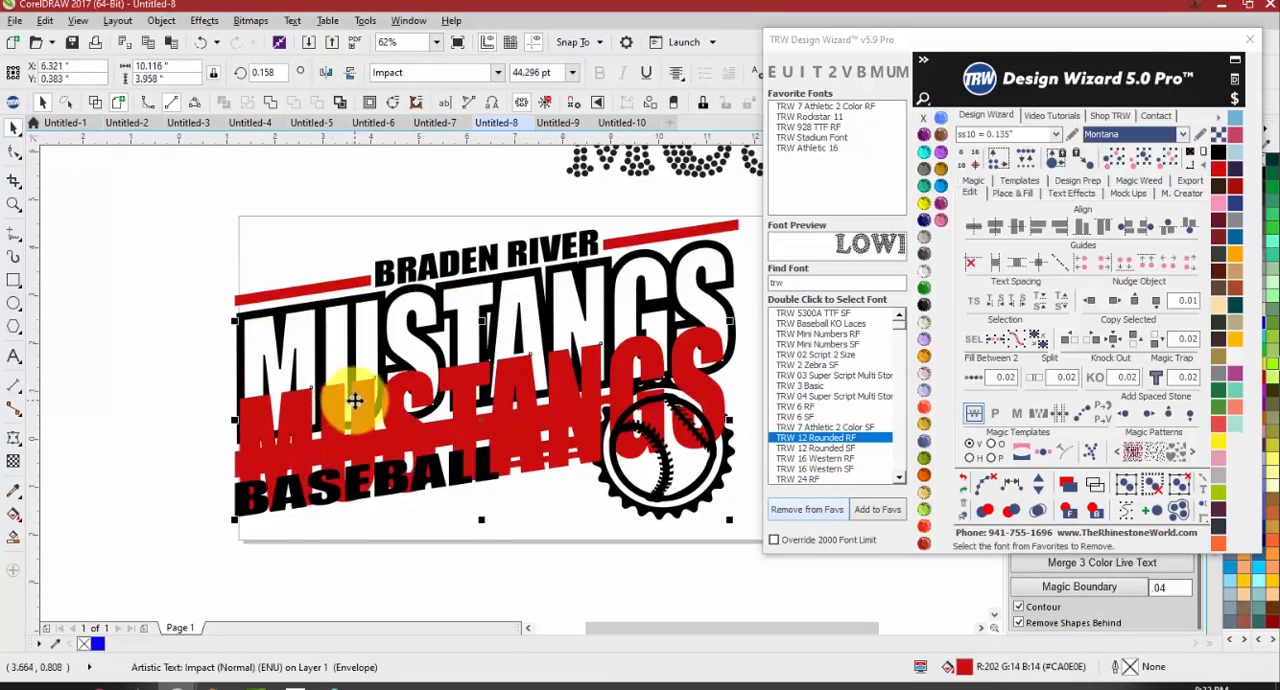
pyautogui.hotkey('ctrl', 'z')
pyautogui.click(1088, 590)
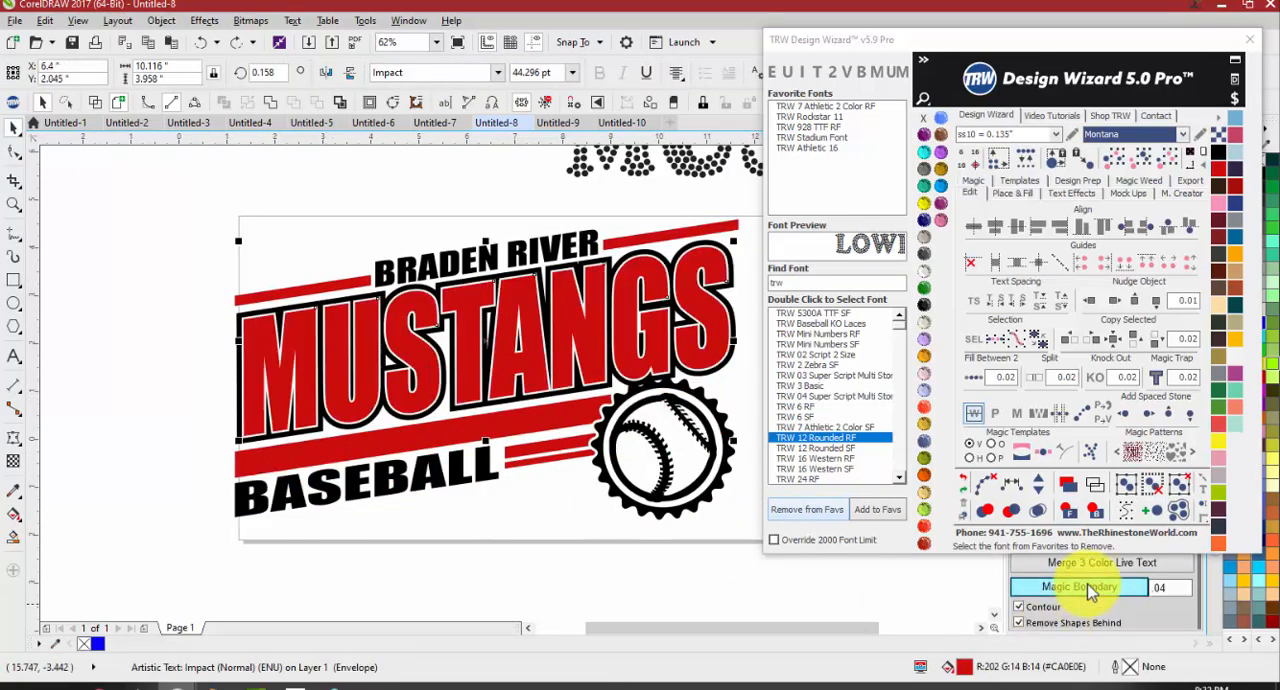
pyautogui.click(585, 592)
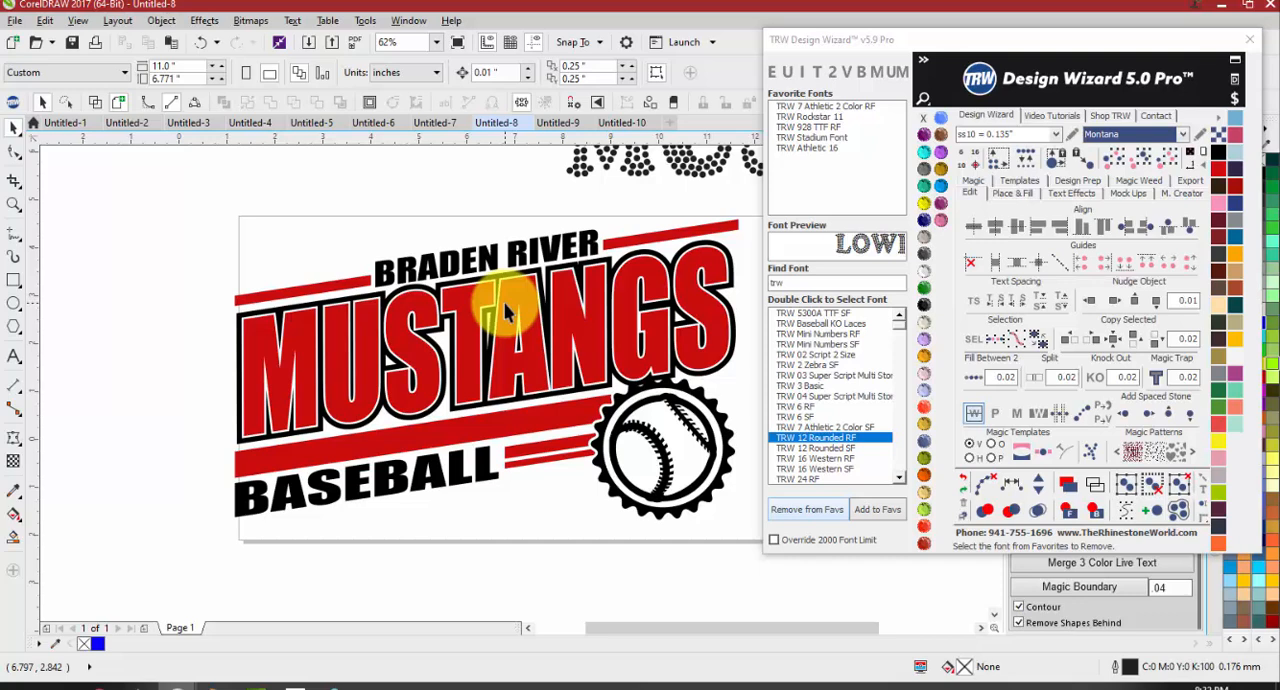
# Delete the Braden River baseball design and the rhinestone LAKEWOOD and MUSTANGS text
pyautogui.scroll(-4, 420, 380)
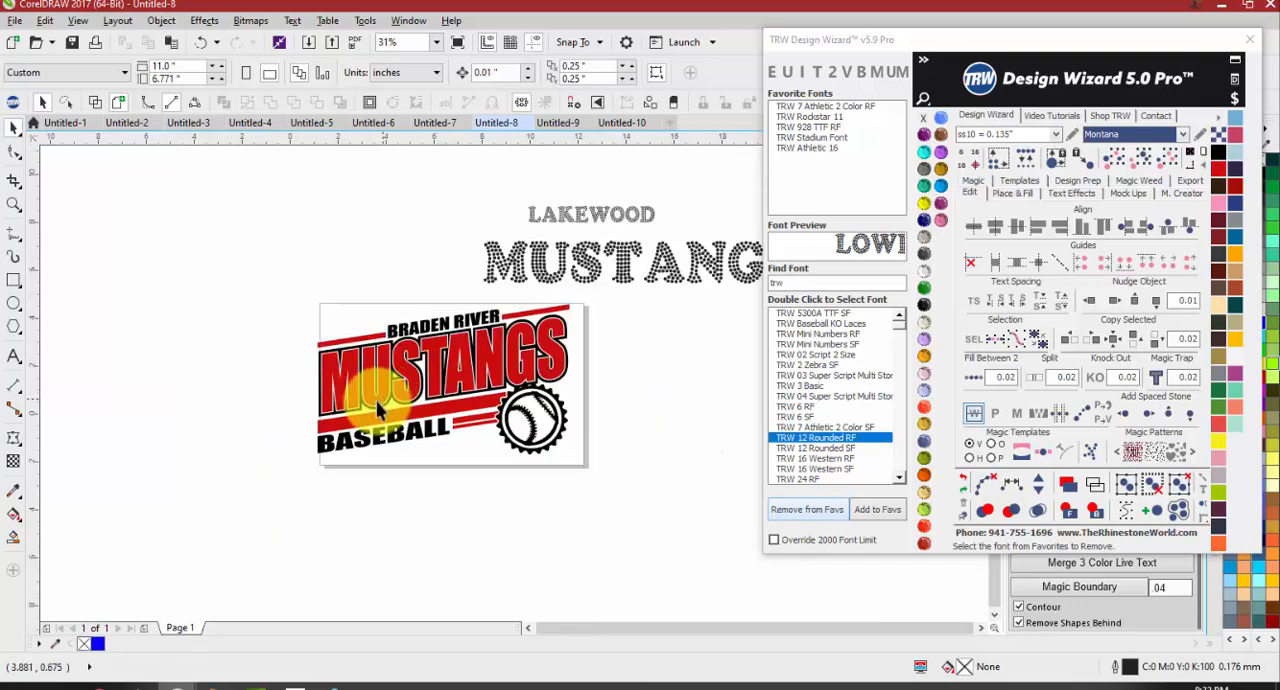
pyautogui.moveTo(282, 301); pyautogui.dragTo(676, 475)
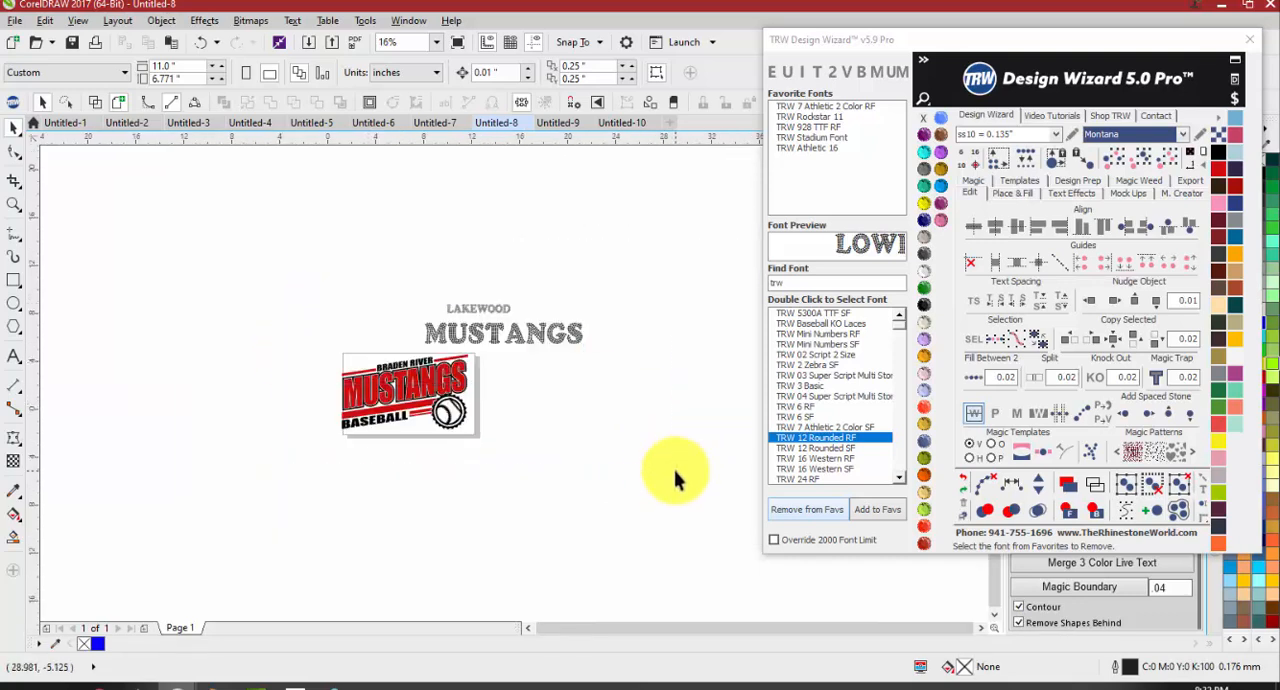
pyautogui.press('Delete')
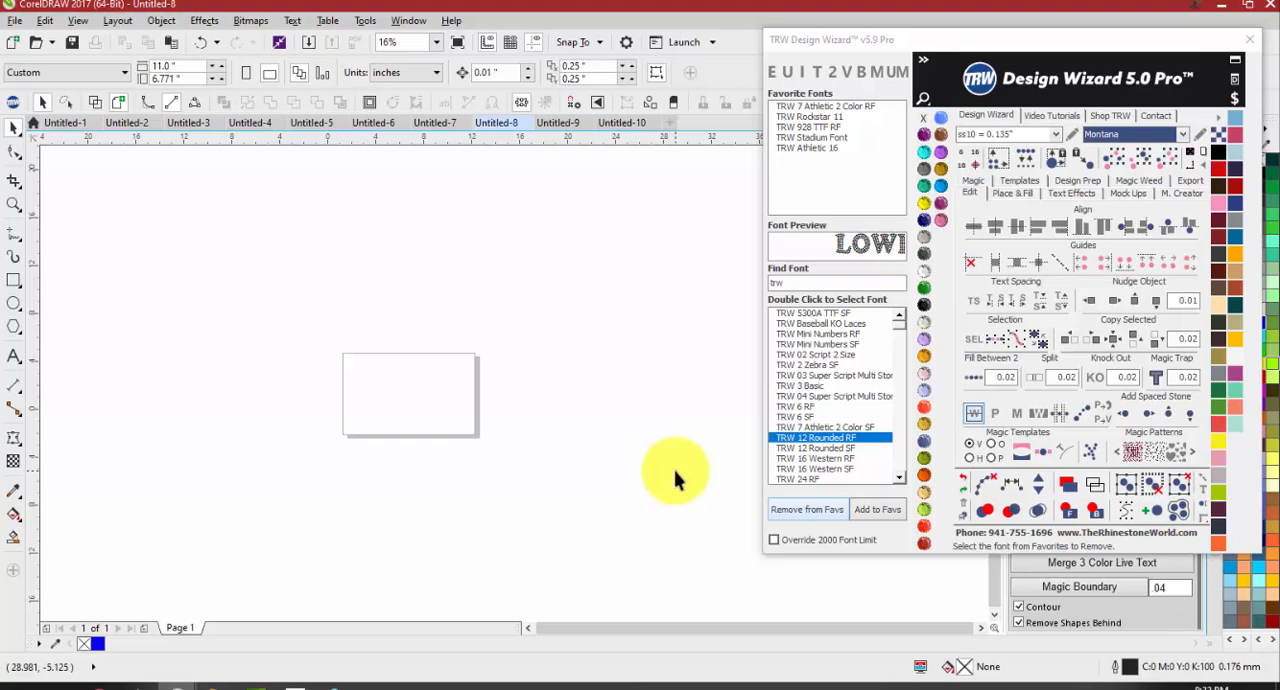
# Switch to the Untitled-9 document and close the TRW Design Wizard
pyautogui.click(546, 124)
pyautogui.scroll(-2, 210, 240)
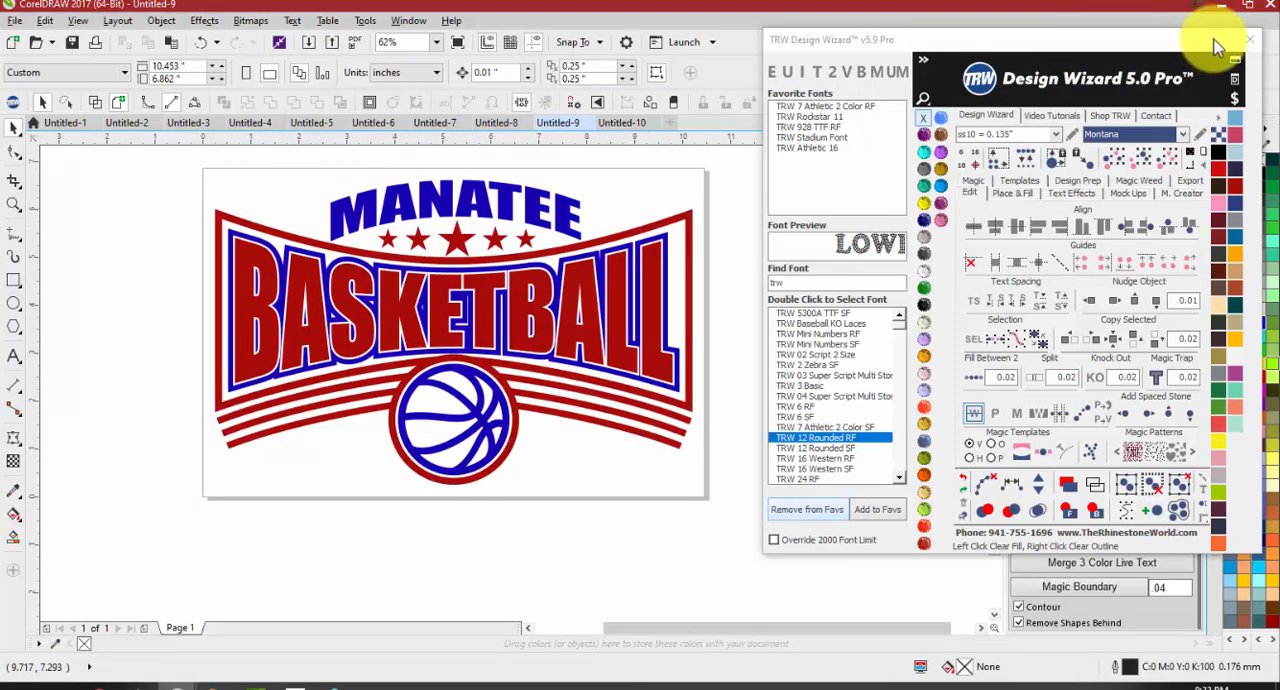
pyautogui.click(1249, 40)
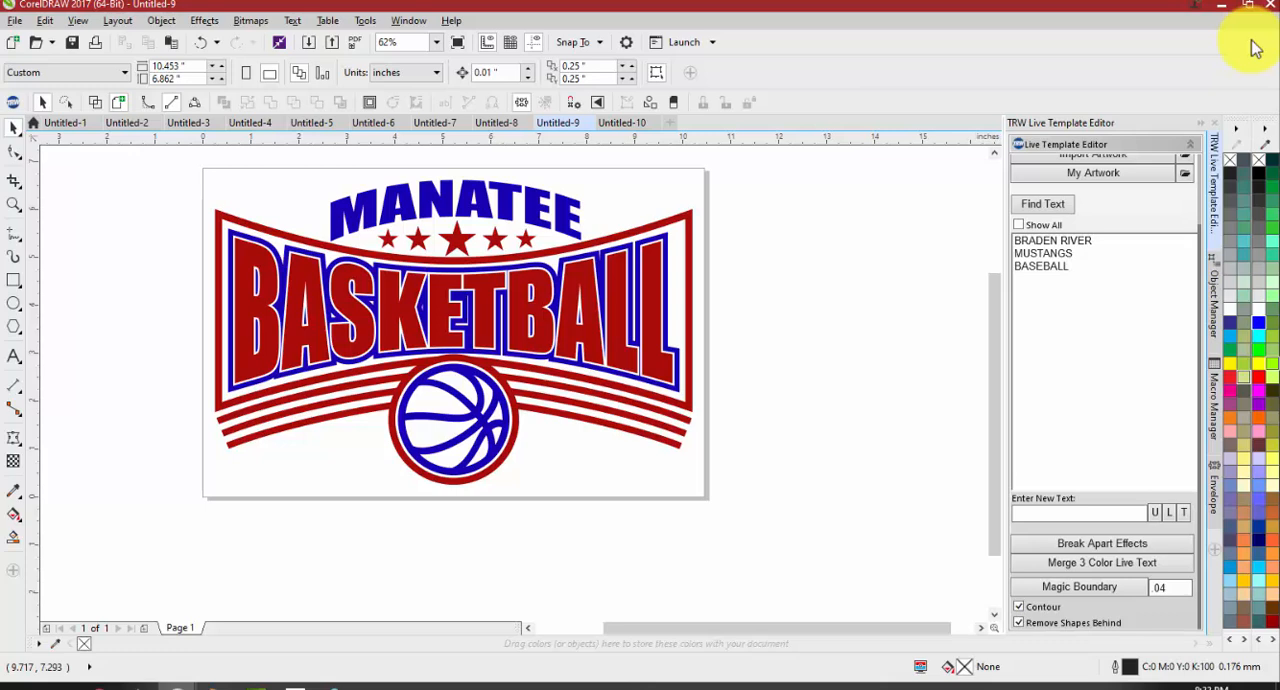
# Find the live text in the Manatee Basketball template and pick MANATEE, followed by BASKETBALL, to see each one highlighted
pyautogui.click(1048, 203)
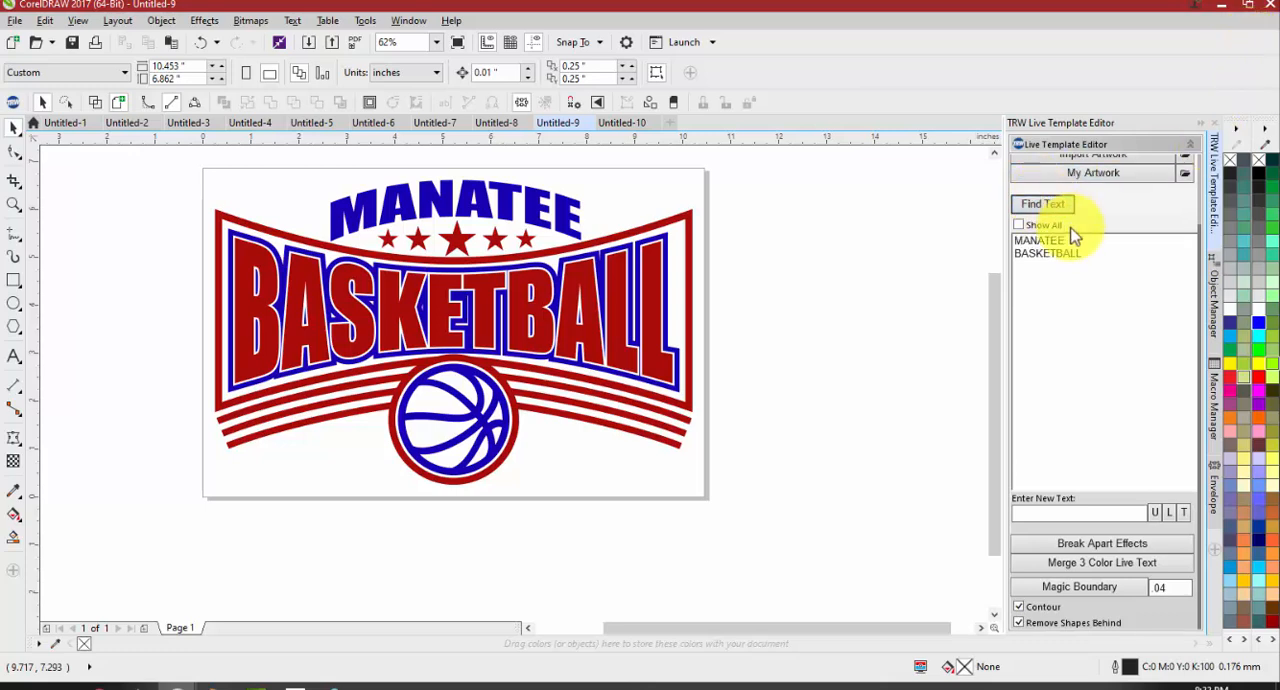
pyautogui.click(1066, 242)
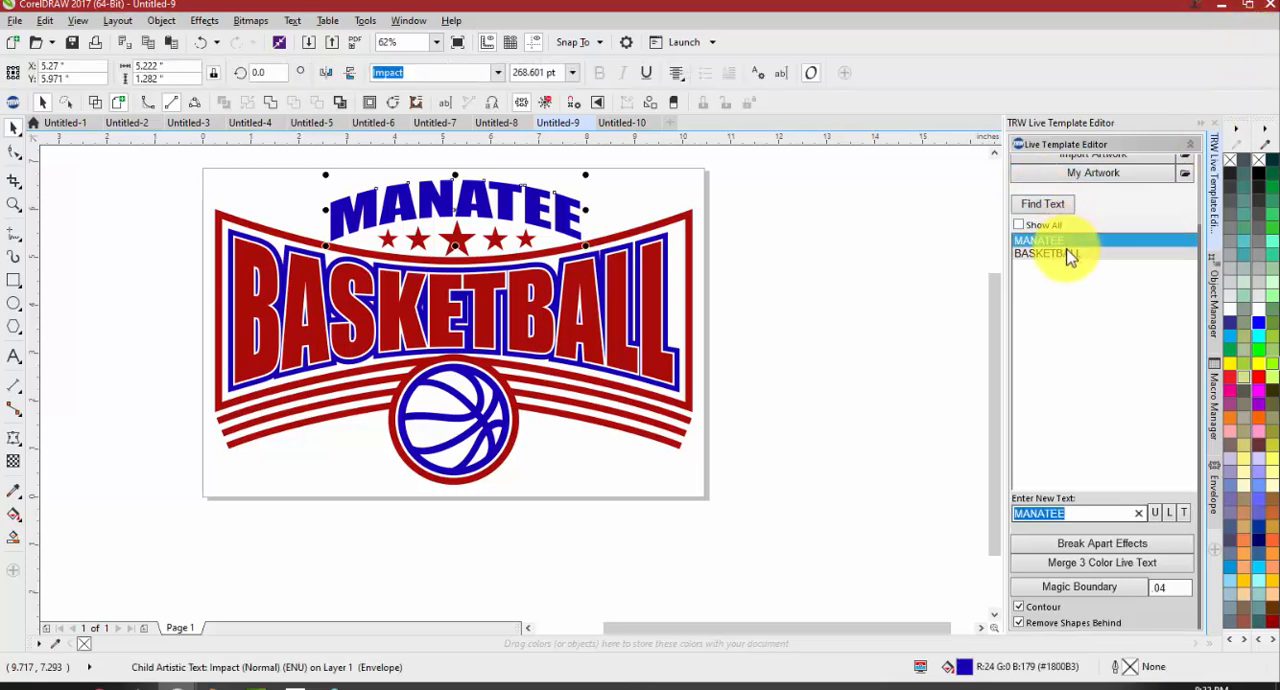
pyautogui.click(1068, 255)
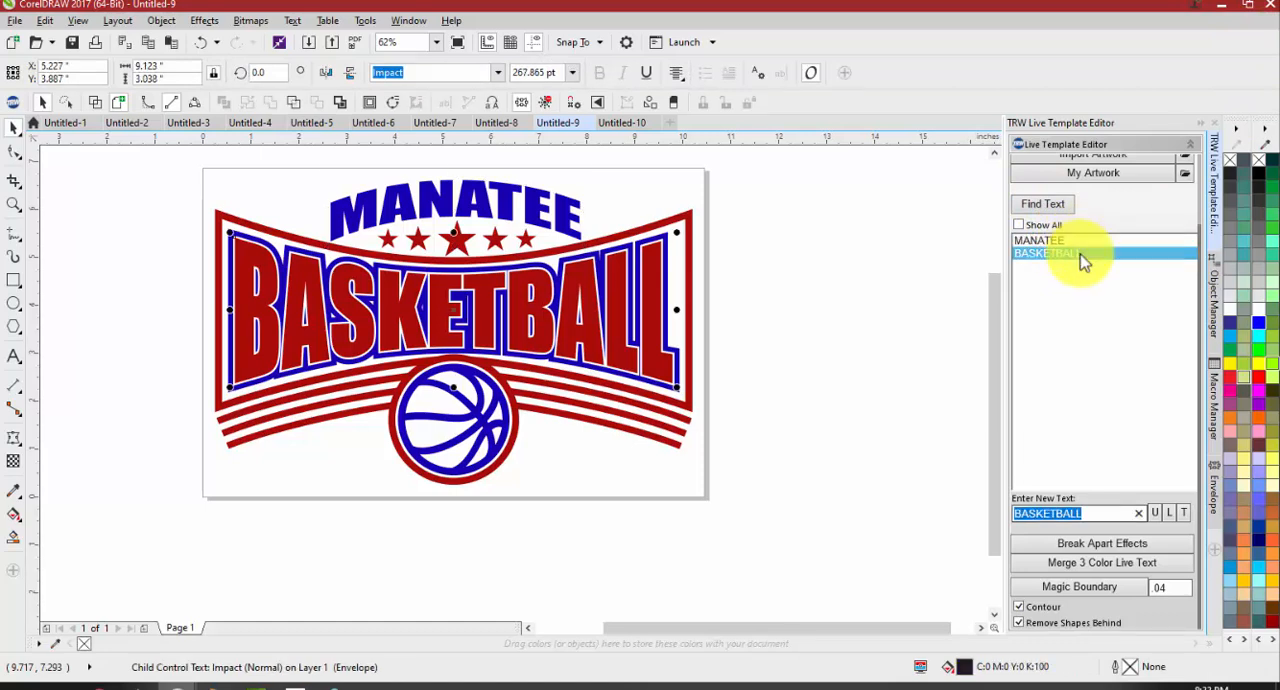
pyautogui.click(791, 333)
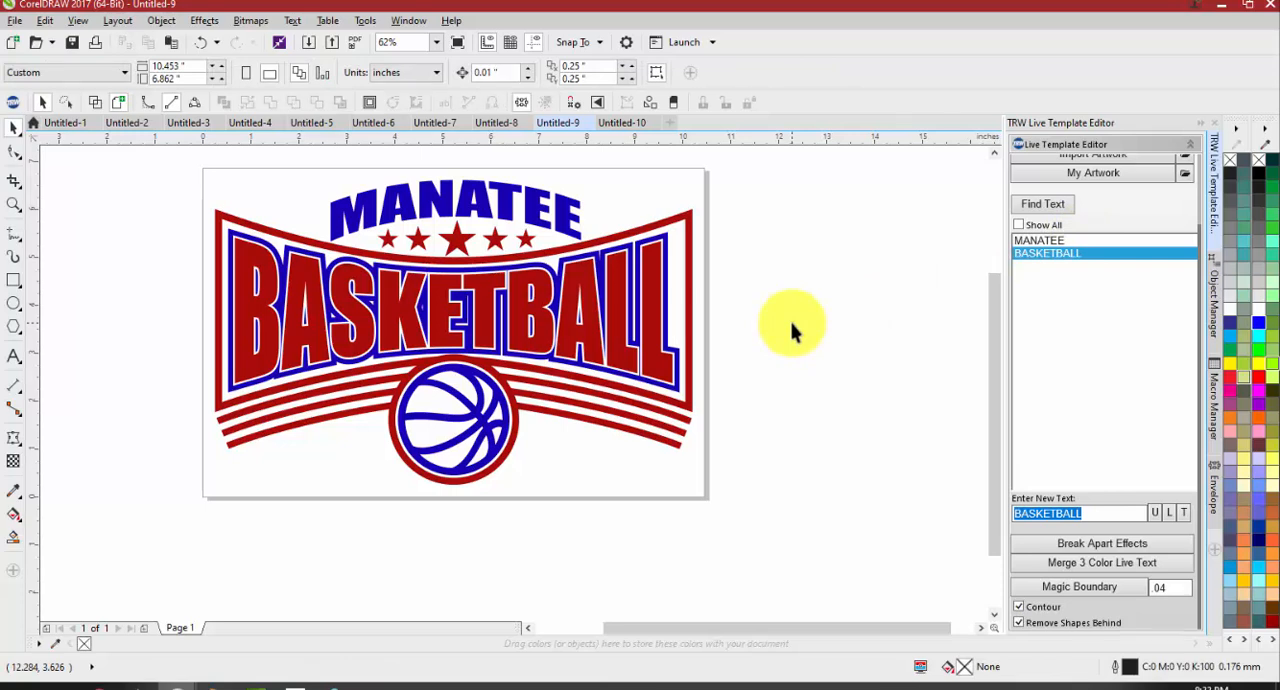
# Ungroup the Manatee Basketball template into its individual objects and clear the selection
pyautogui.click(635, 318)
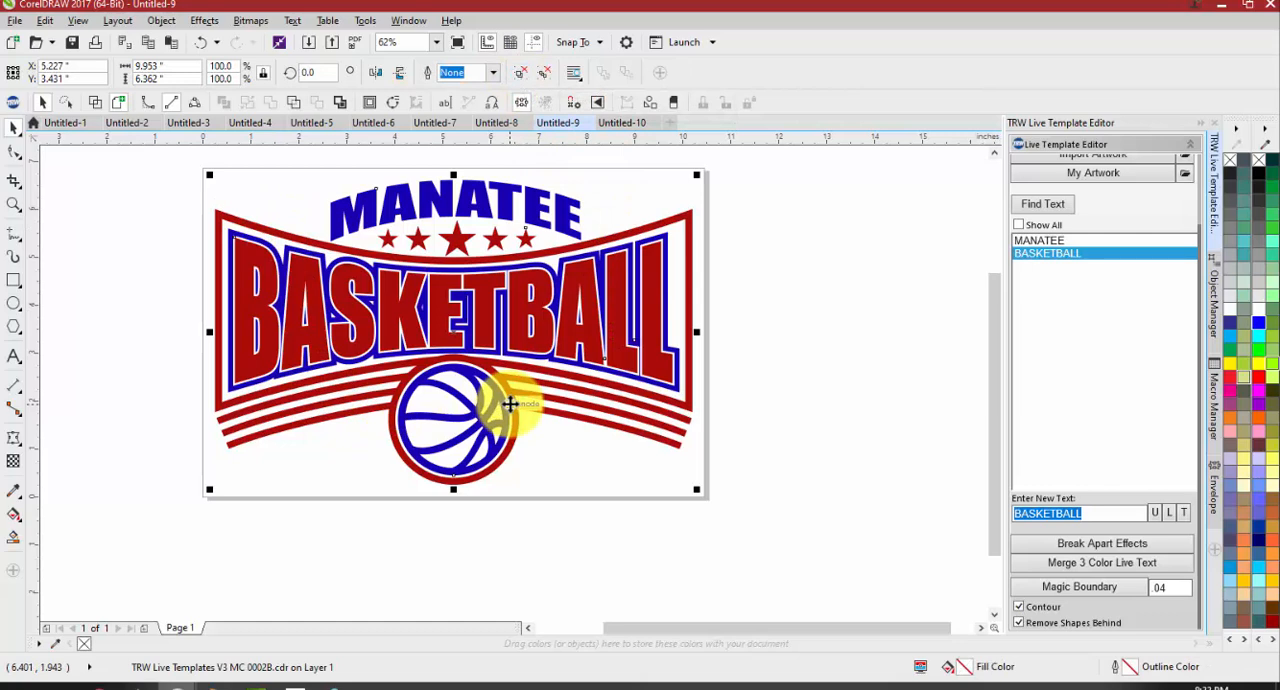
pyautogui.click(543, 79)
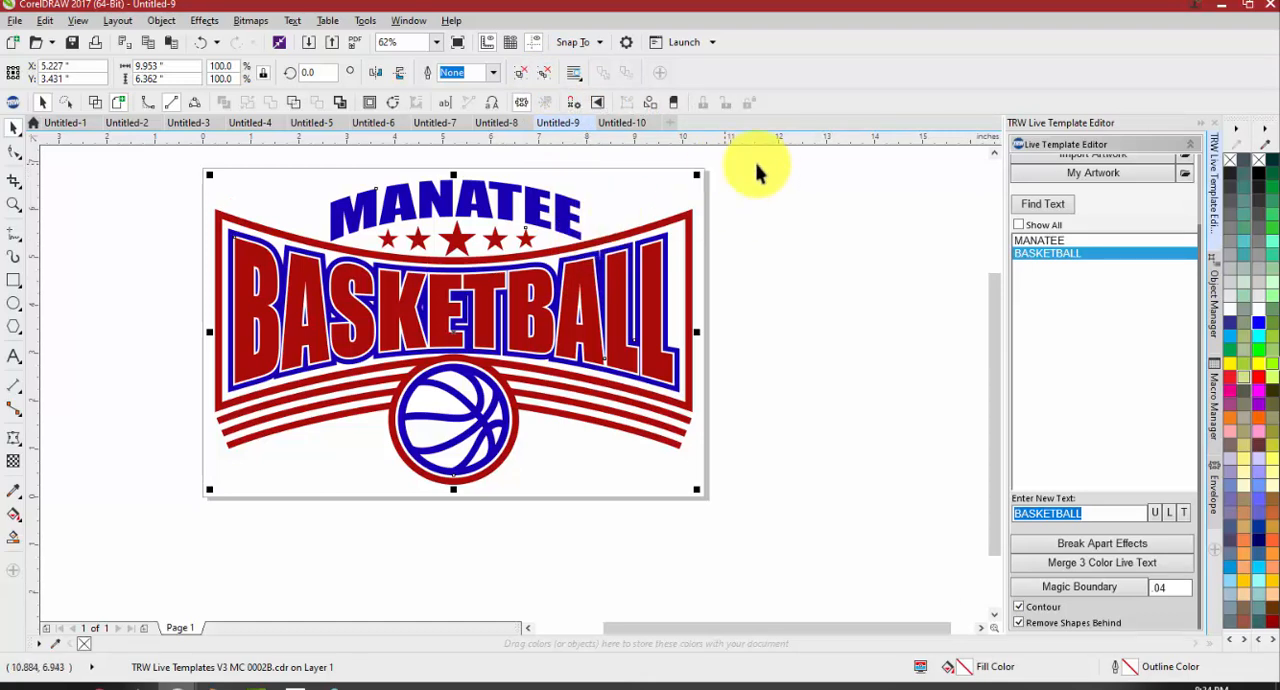
pyautogui.scroll(3, 1085, 180)
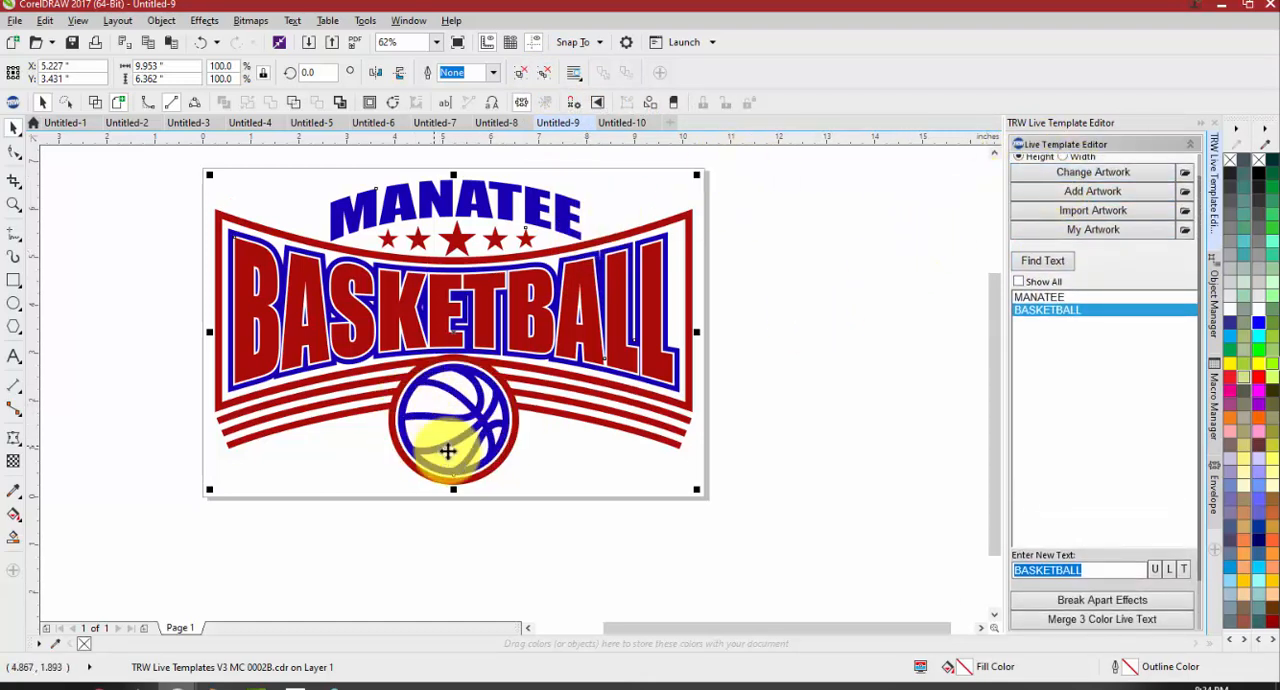
pyautogui.click(537, 493)
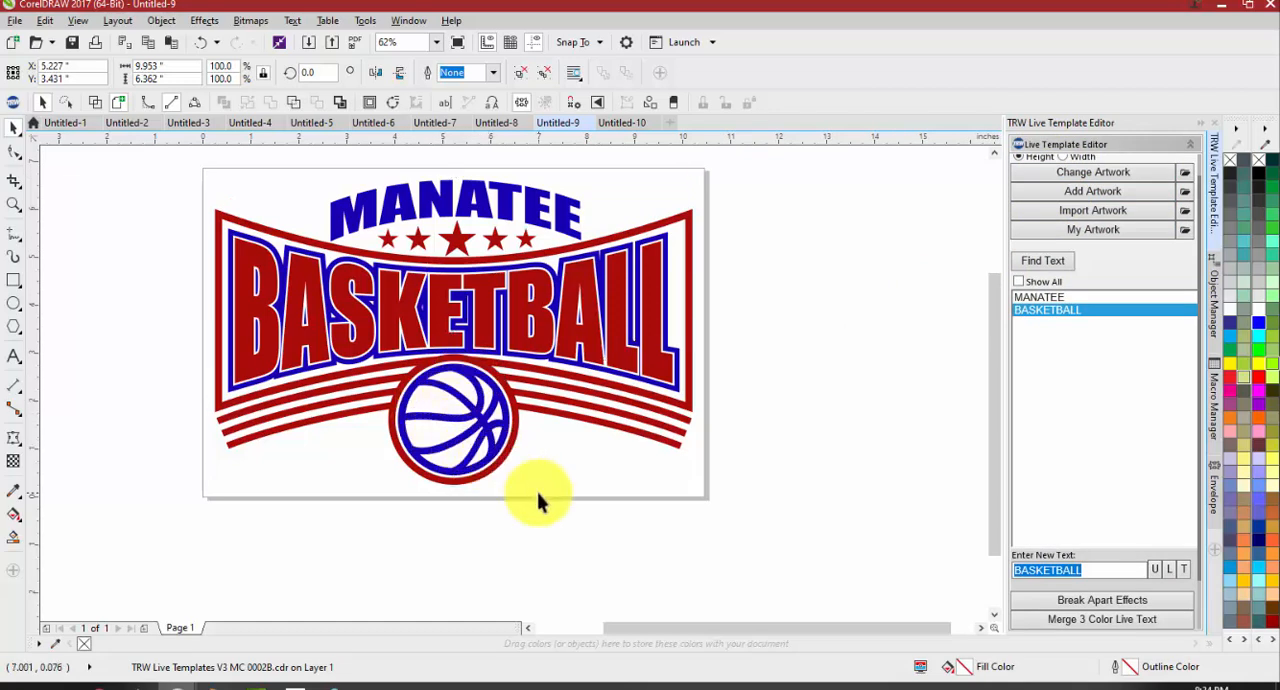
pyautogui.click(523, 350)
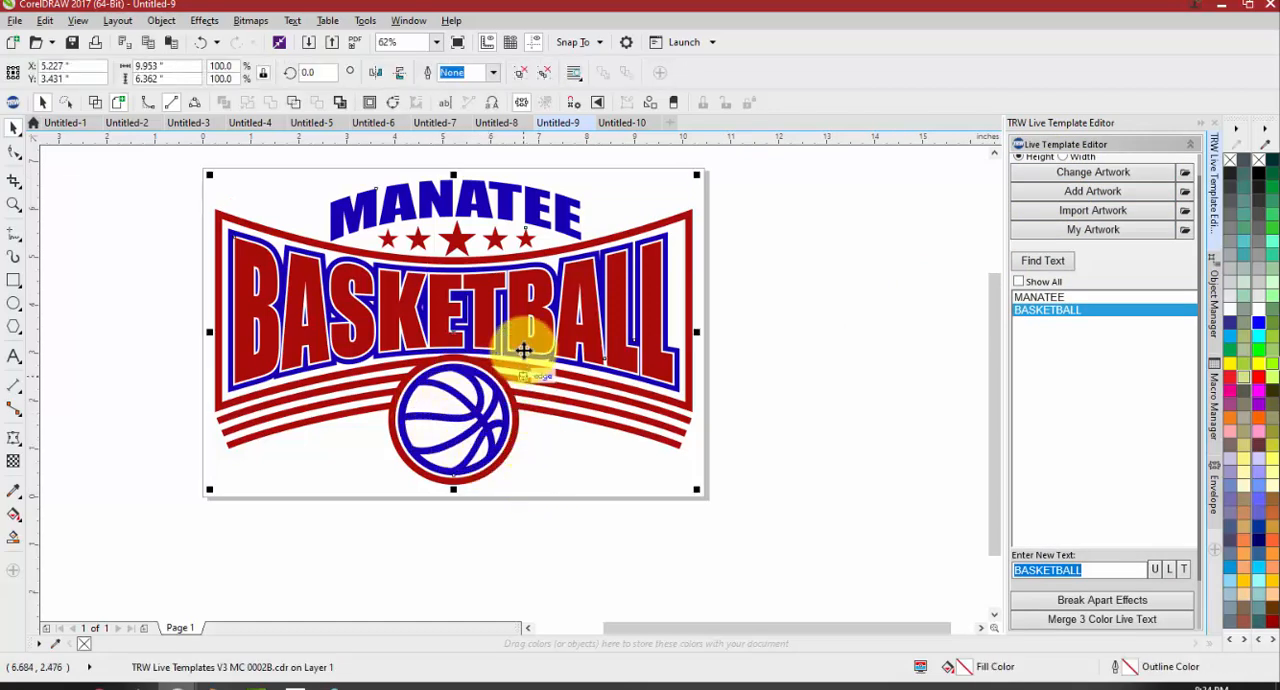
pyautogui.click(524, 77)
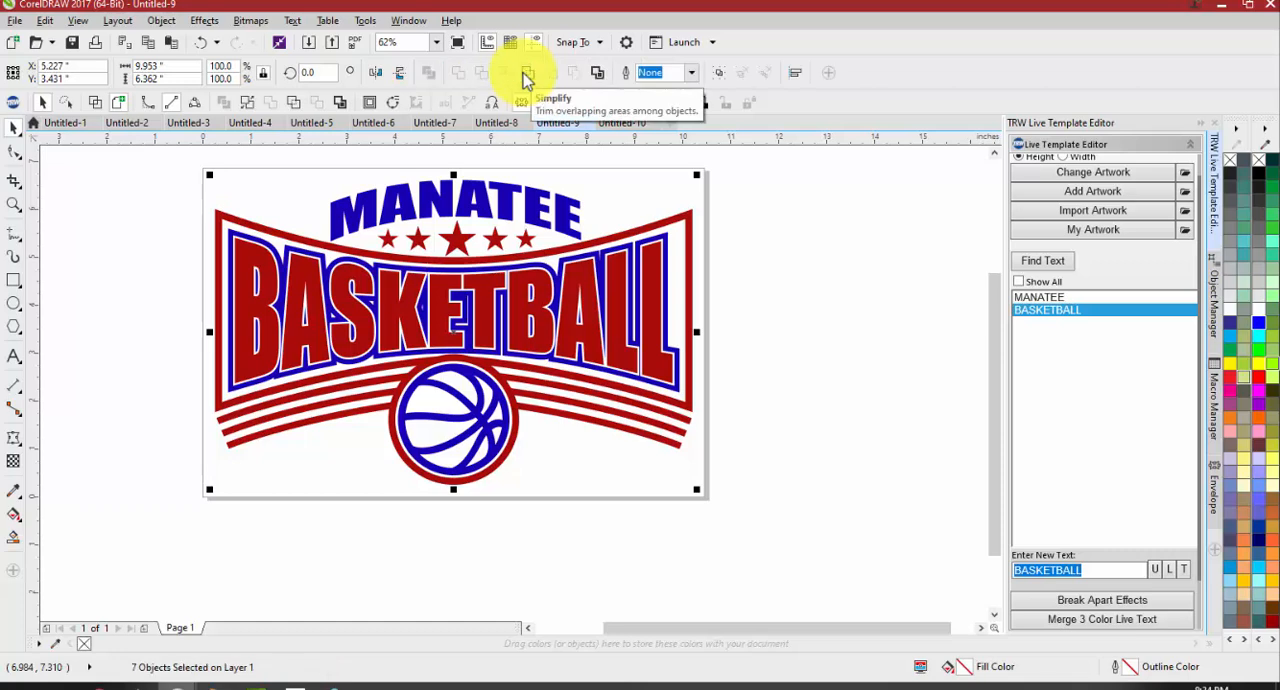
pyautogui.click(745, 248)
# Examine the red fill, white gap and blue outline around the BASKETBALL letters
pyautogui.scroll(-2, 745, 328)
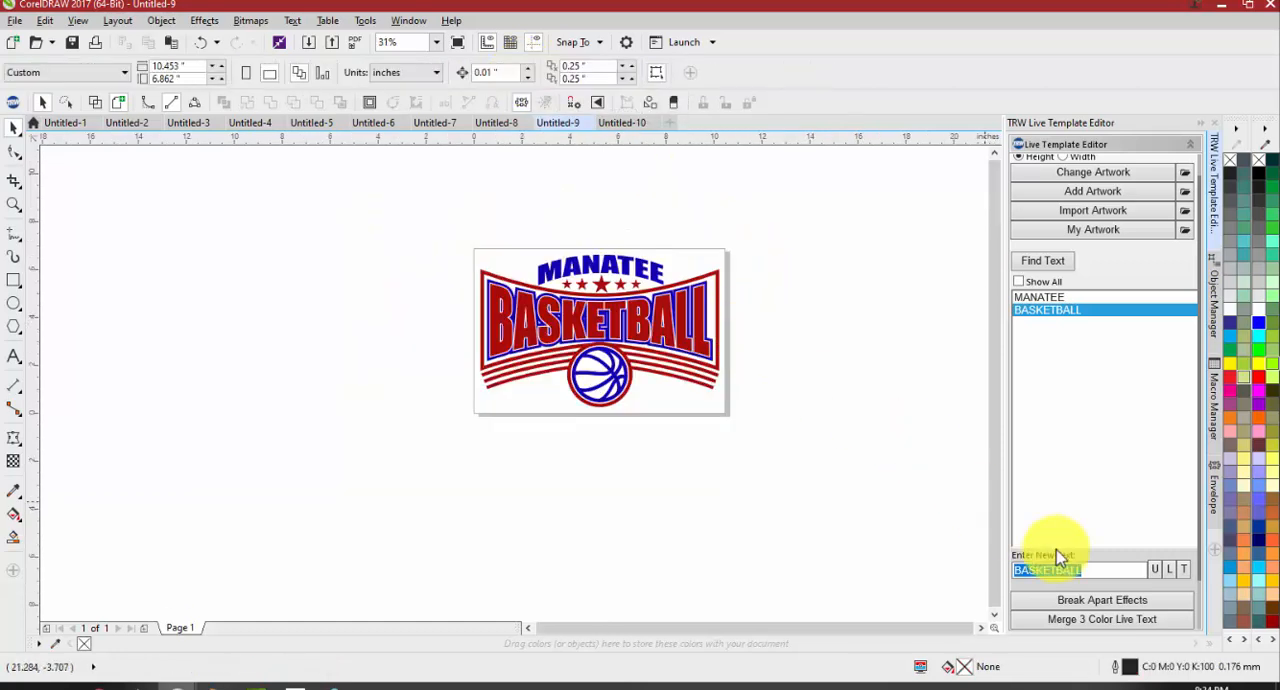
pyautogui.scroll(-3, 1040, 556)
pyautogui.scroll(2, 745, 333)
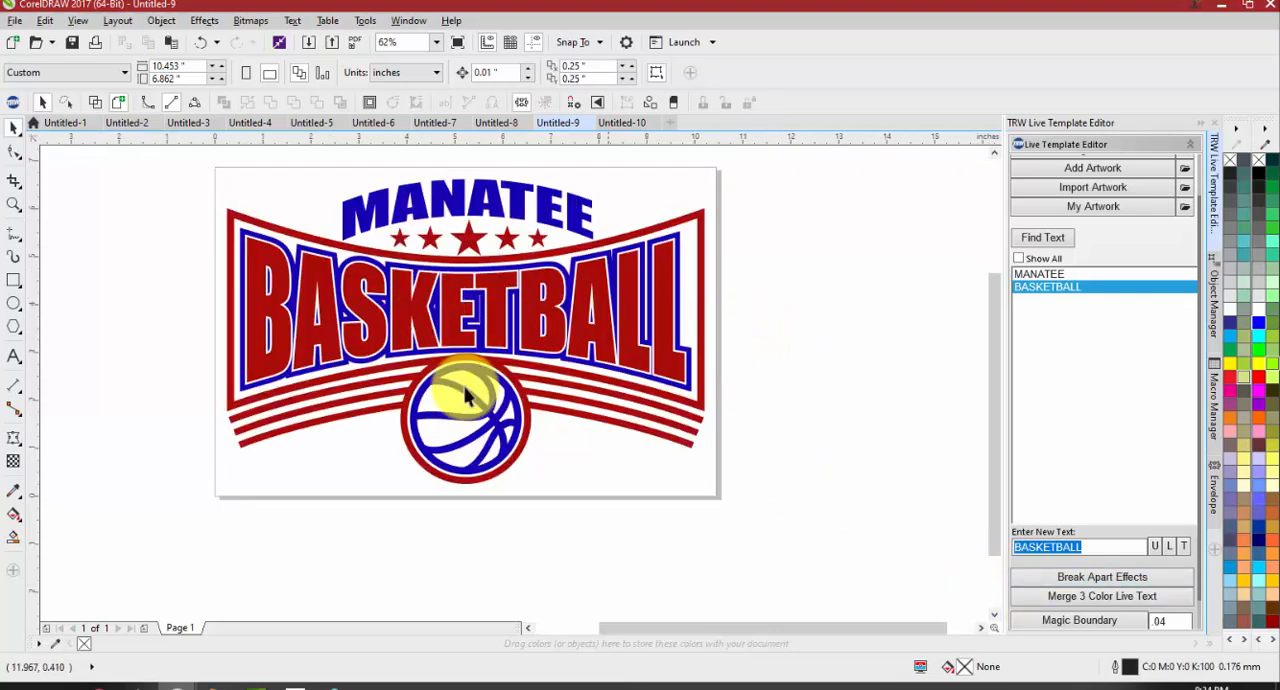
pyautogui.scroll(2, 225, 212)
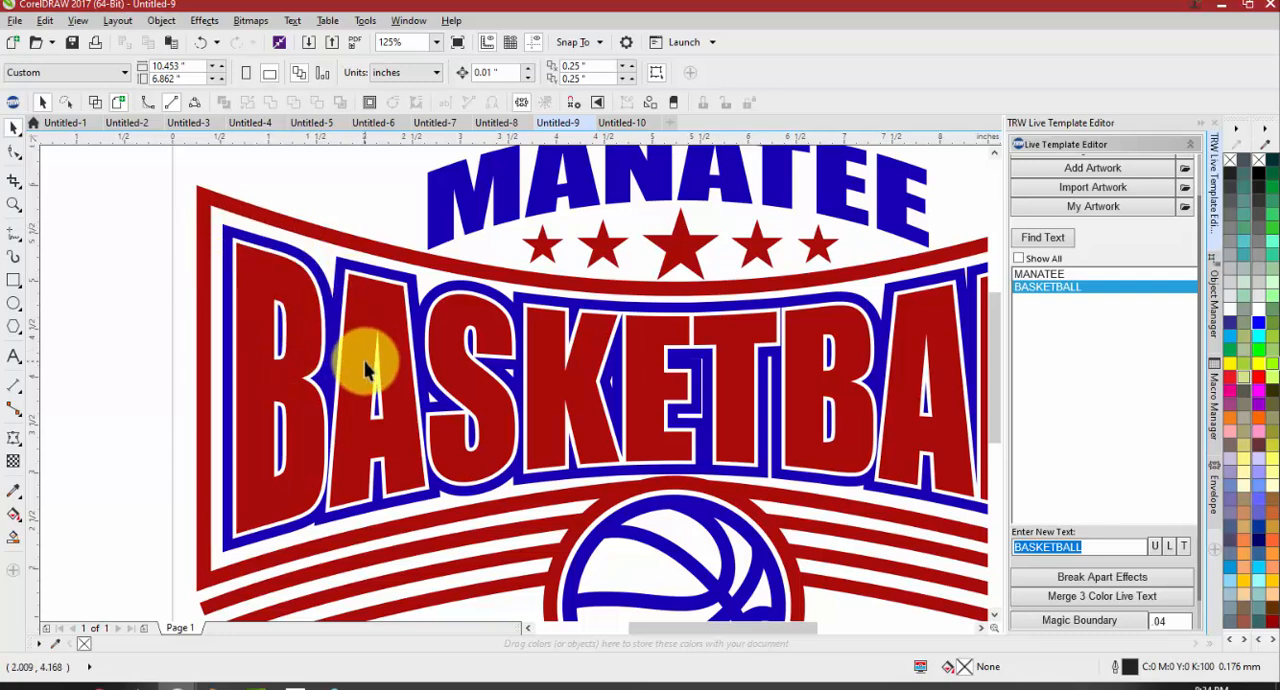
pyautogui.scroll(-2, 414, 320)
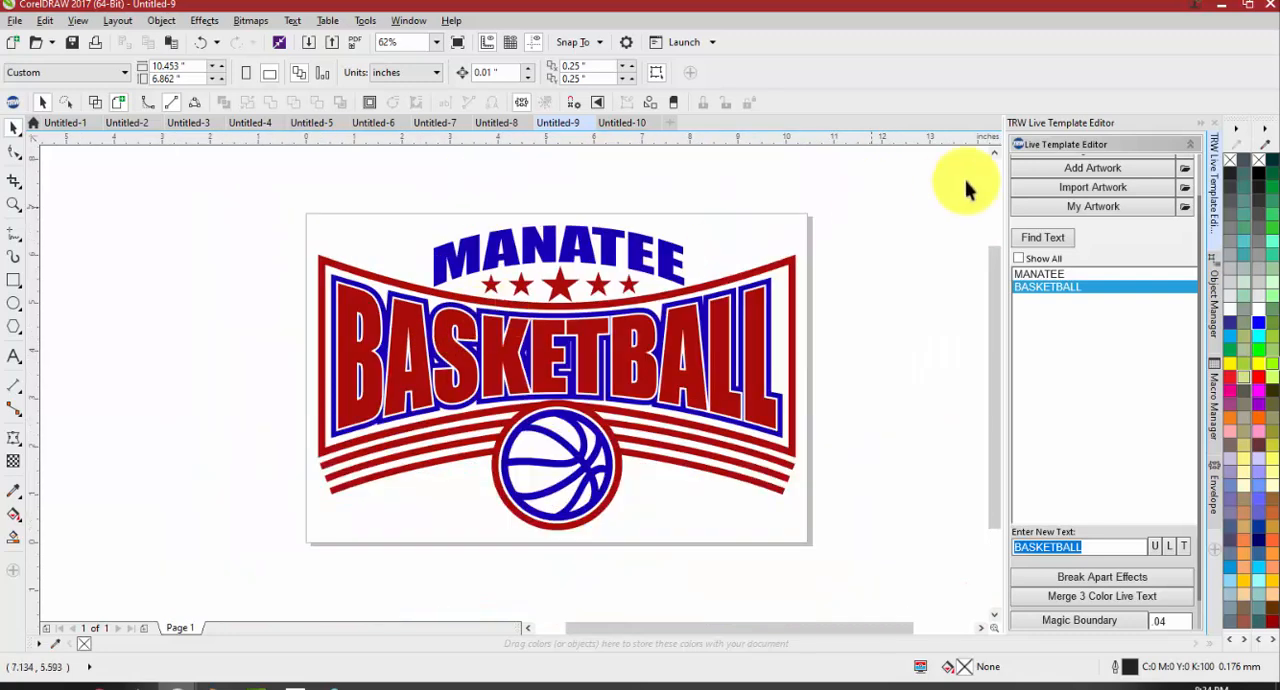
pyautogui.scroll(1, 1088, 169)
pyautogui.click(1088, 167)
pyautogui.click(733, 369)
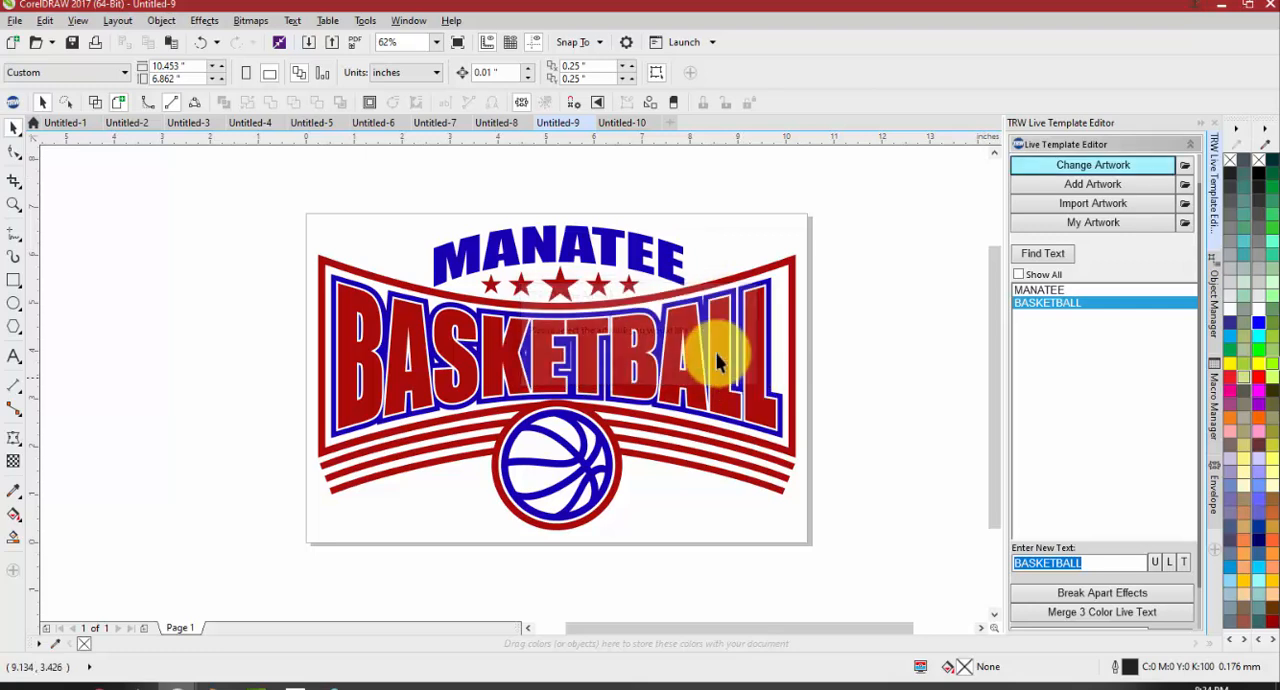
# Return to the Untitled-8 document and undo the artwork deletion and the Magic Boundary on the MUSTANGS text
pyautogui.click(488, 124)
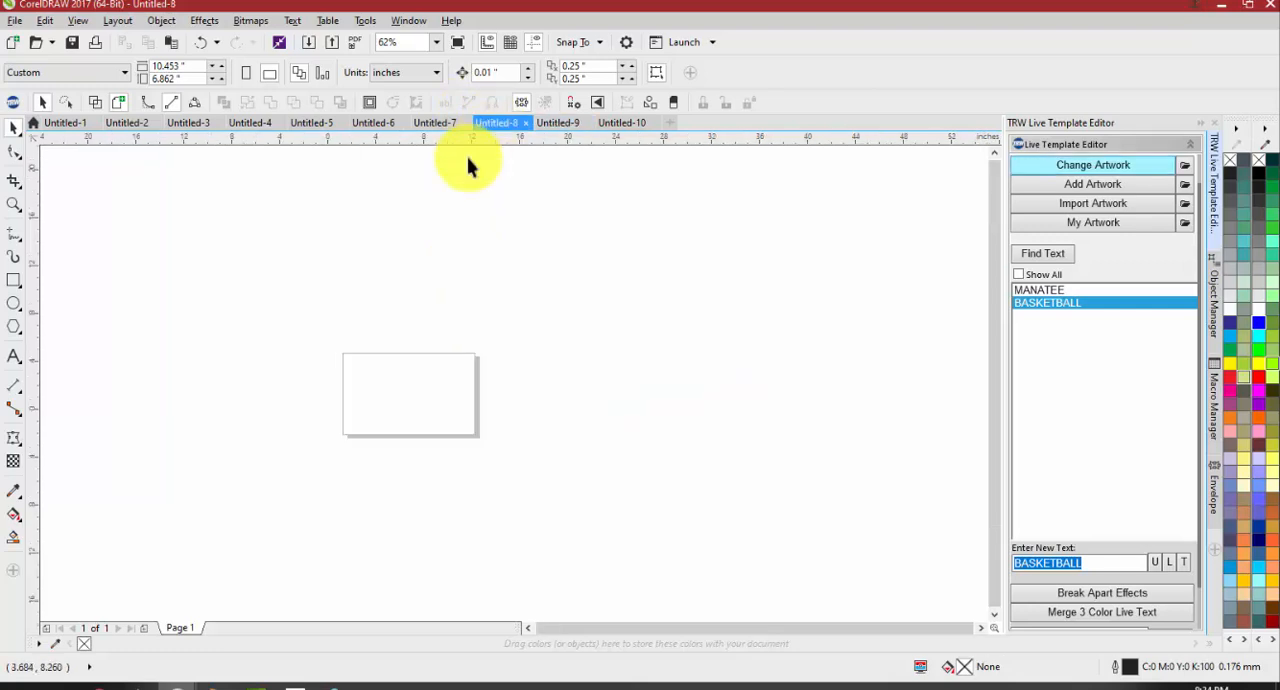
pyautogui.hotkey('ctrl', 'z')
pyautogui.hotkey('ctrl', 'z')
pyautogui.hotkey('ctrl', 'z')
pyautogui.hotkey('ctrl', 'z')
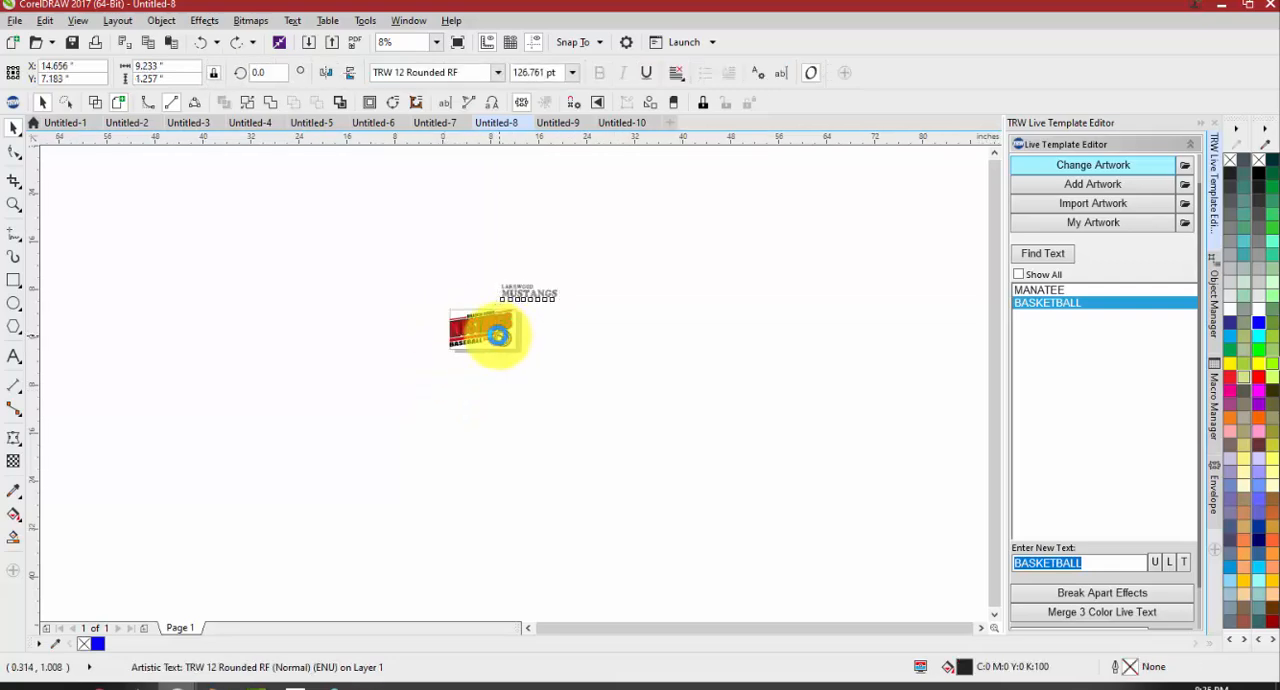
# Compare the outline layers of the MUSTANGS letters with those of the BASKETBALL letters in Untitled-9
pyautogui.scroll(1, 492, 336)
pyautogui.scroll(3, 487, 334)
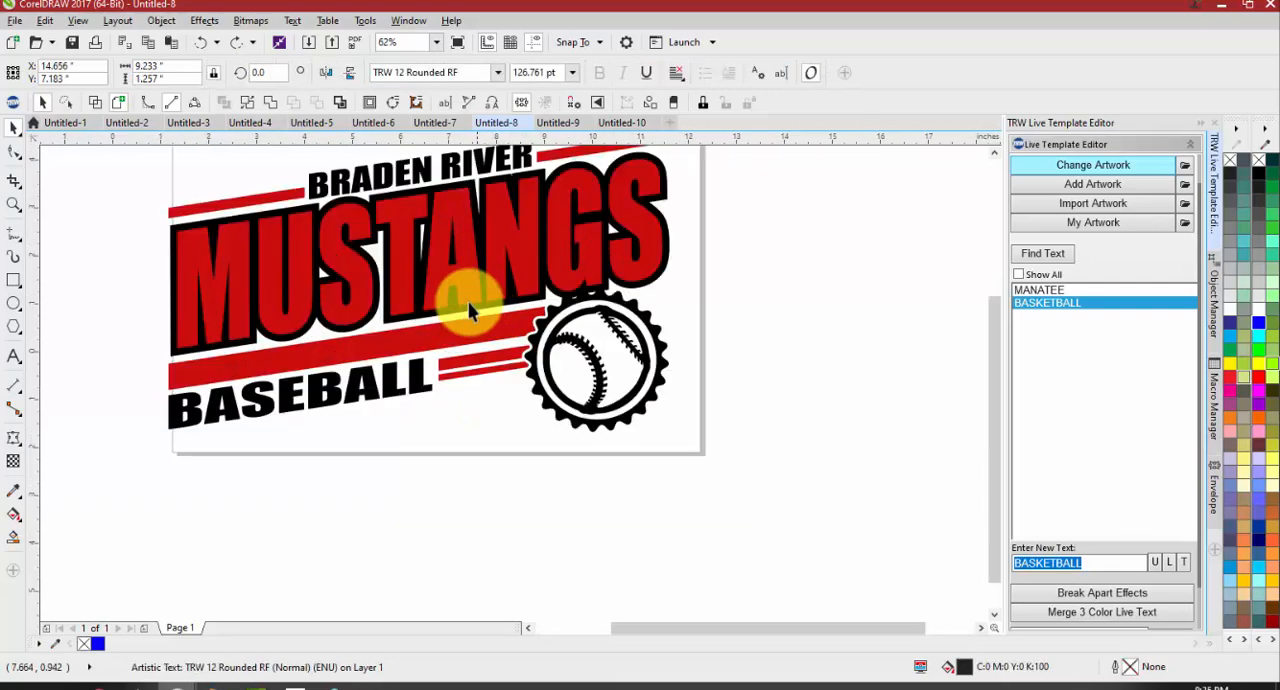
pyautogui.scroll(1, 350, 230)
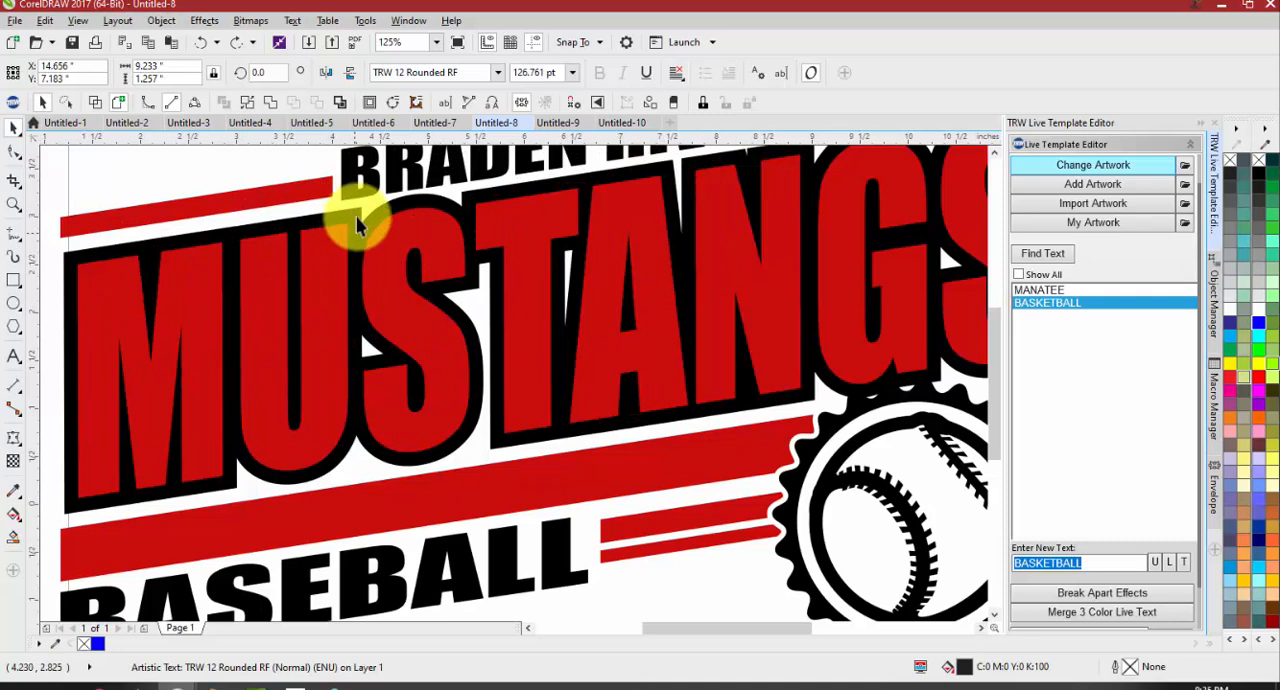
pyautogui.scroll(1, 346, 232)
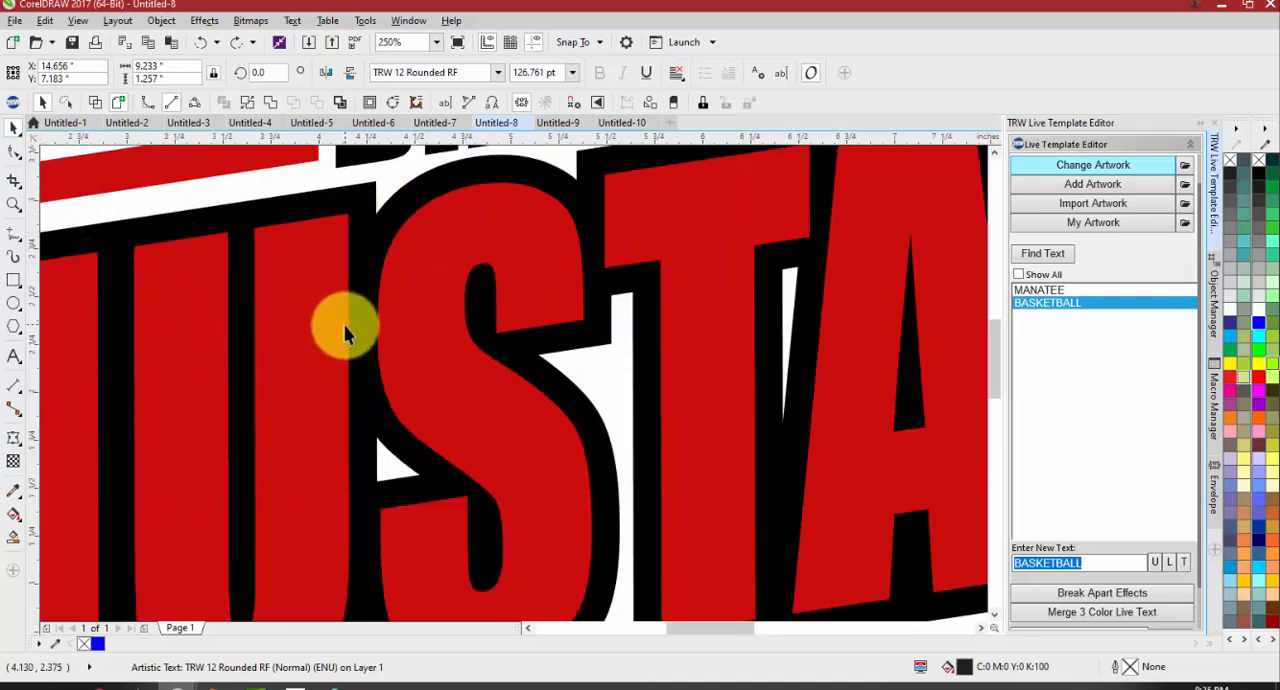
pyautogui.click(560, 123)
pyautogui.scroll(2, 424, 350)
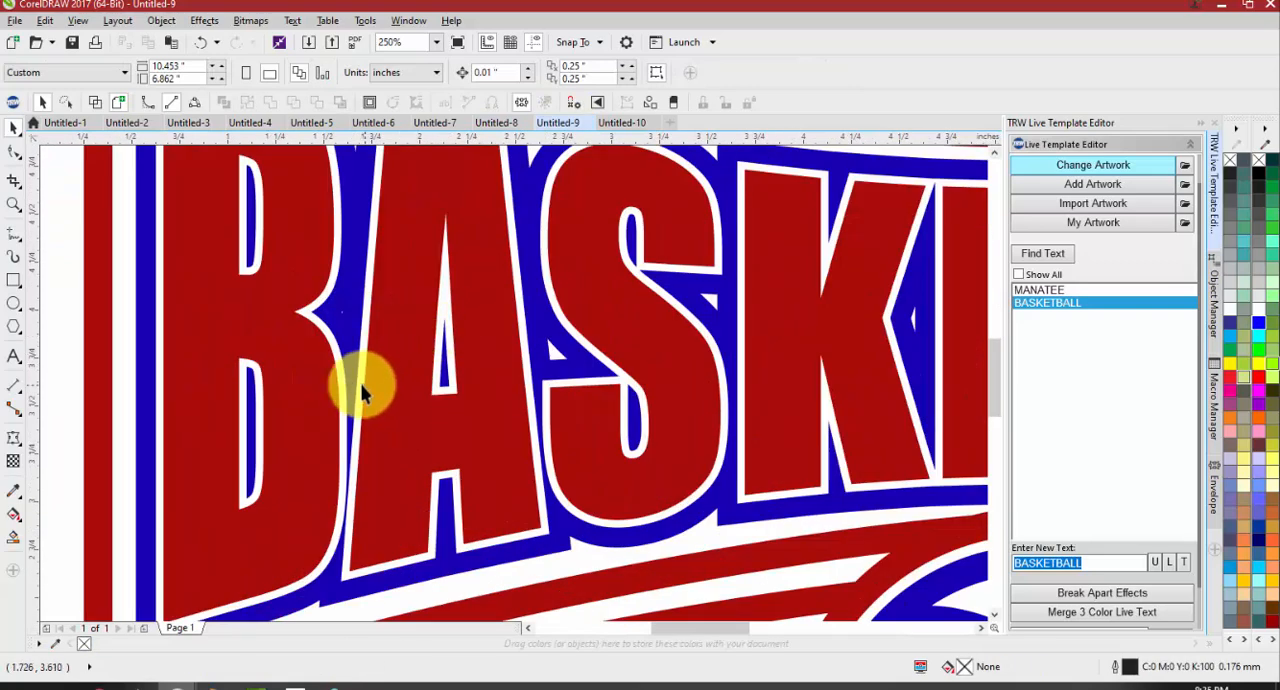
# Compare the MUSTANGS lettering in Untitled-8 with the full Manatee Basketball design in Untitled-9
pyautogui.scroll(-2, 387, 392)
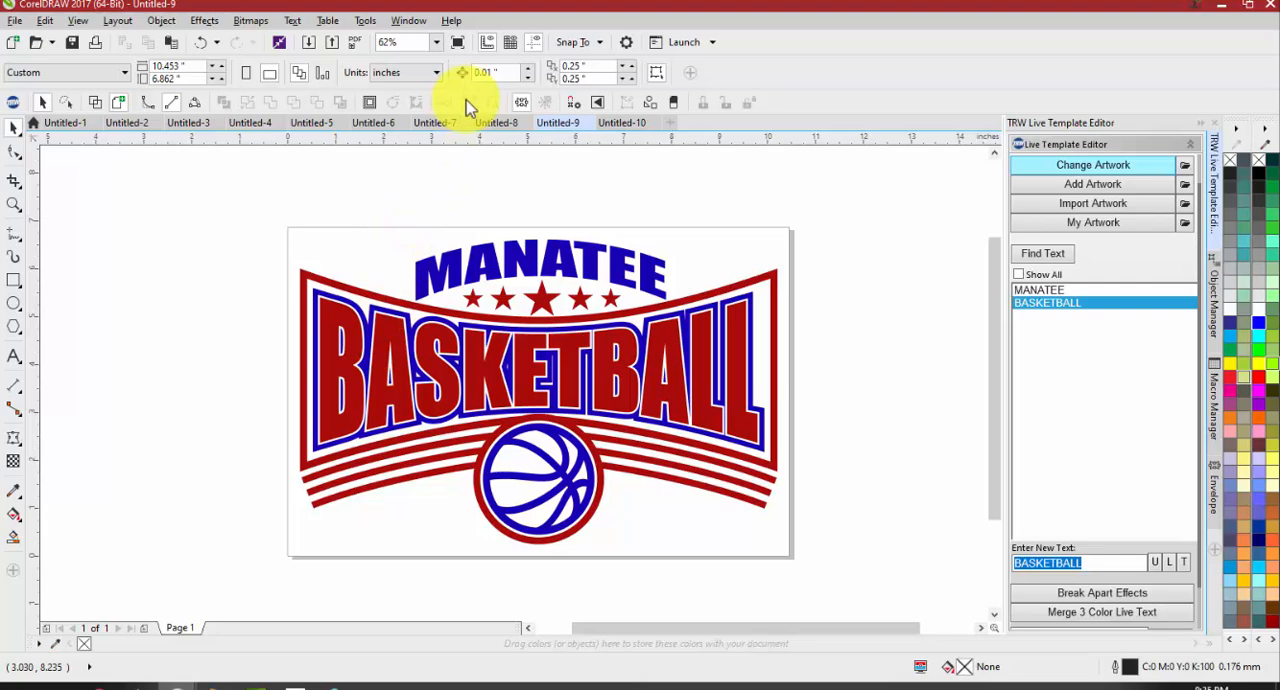
pyautogui.click(494, 123)
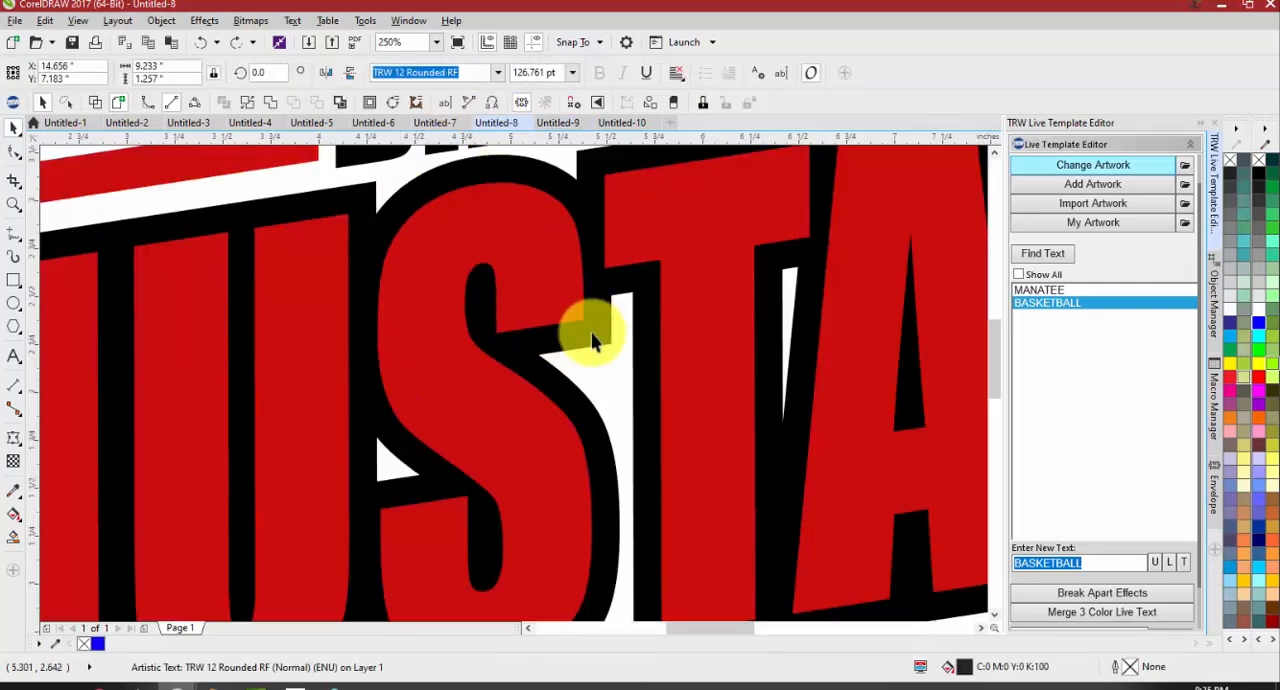
pyautogui.click(556, 123)
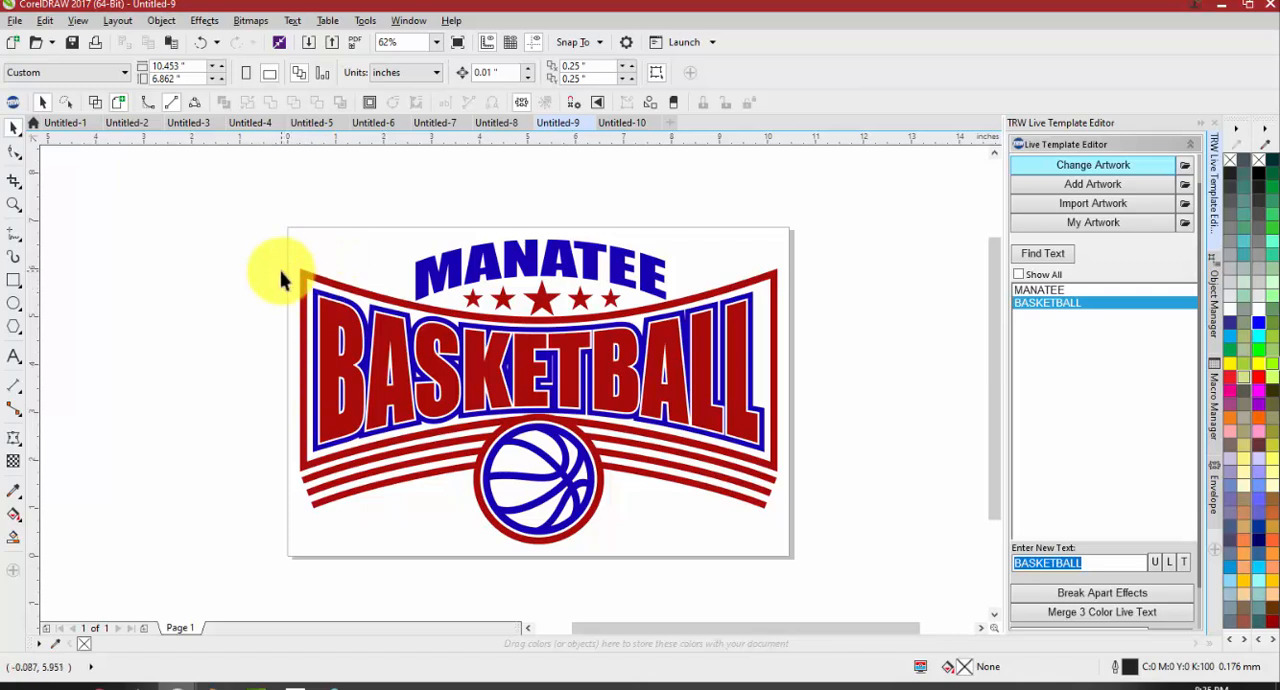
# Try Merge 3 Color Live Text on the BASKETBALL lettering and restore the template to its unmerged, ungrouped objects
pyautogui.scroll(-2, 1066, 556)
pyautogui.moveTo(869, 505); pyautogui.dragTo(240, 268)
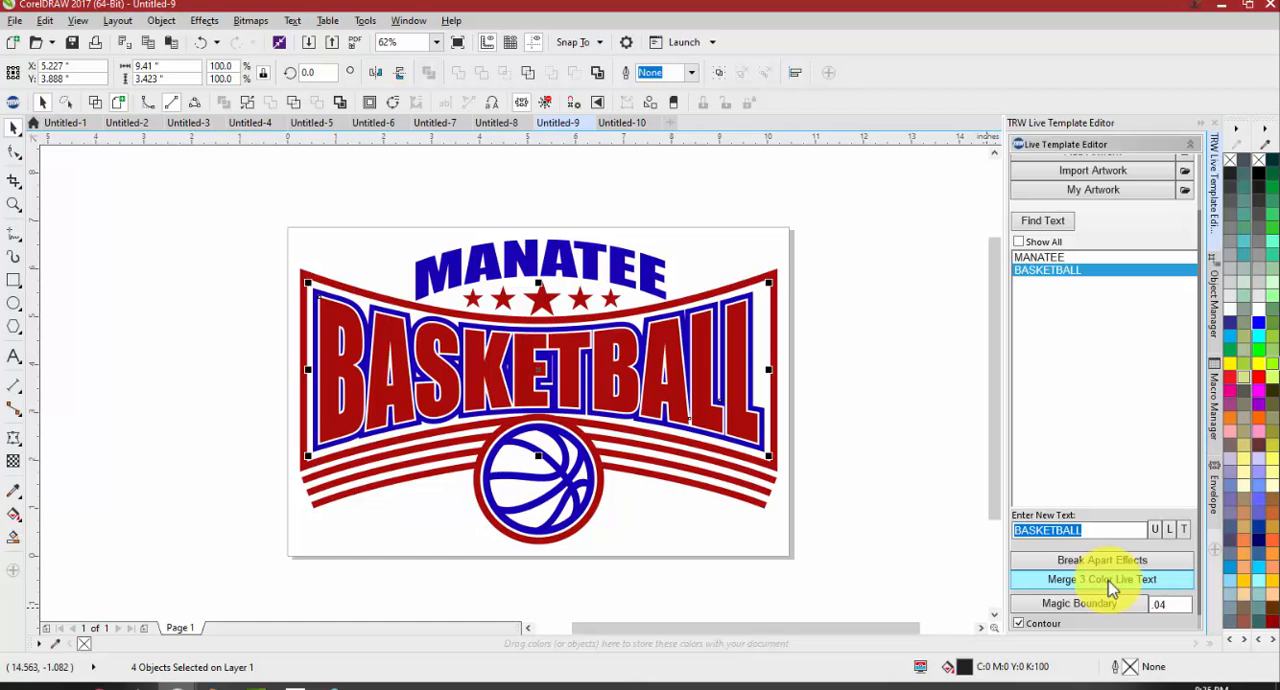
pyautogui.click(1112, 588)
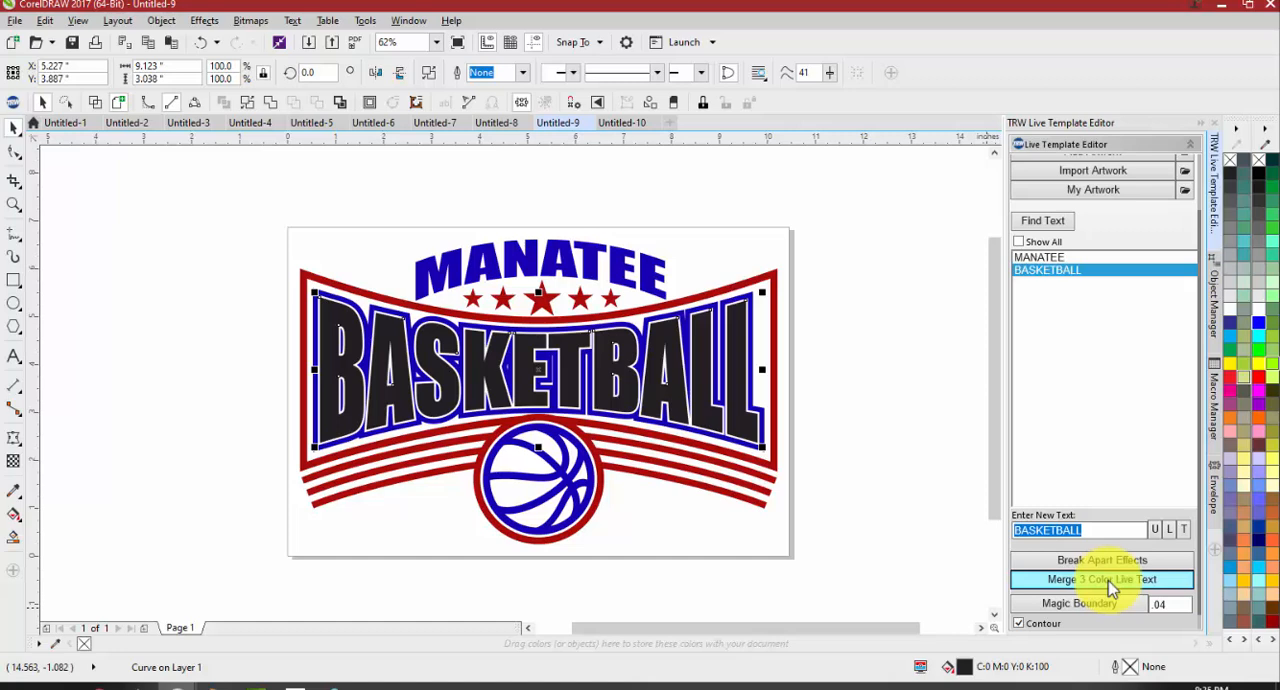
pyautogui.click(905, 383)
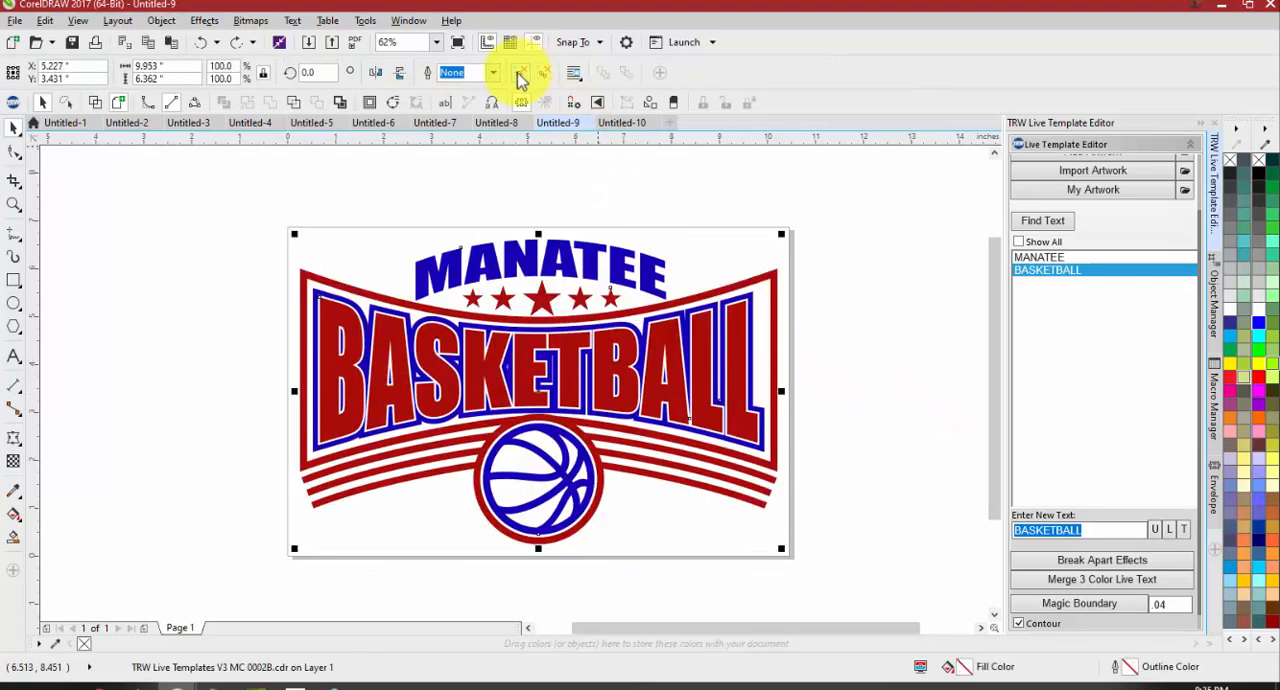
pyautogui.click(402, 268)
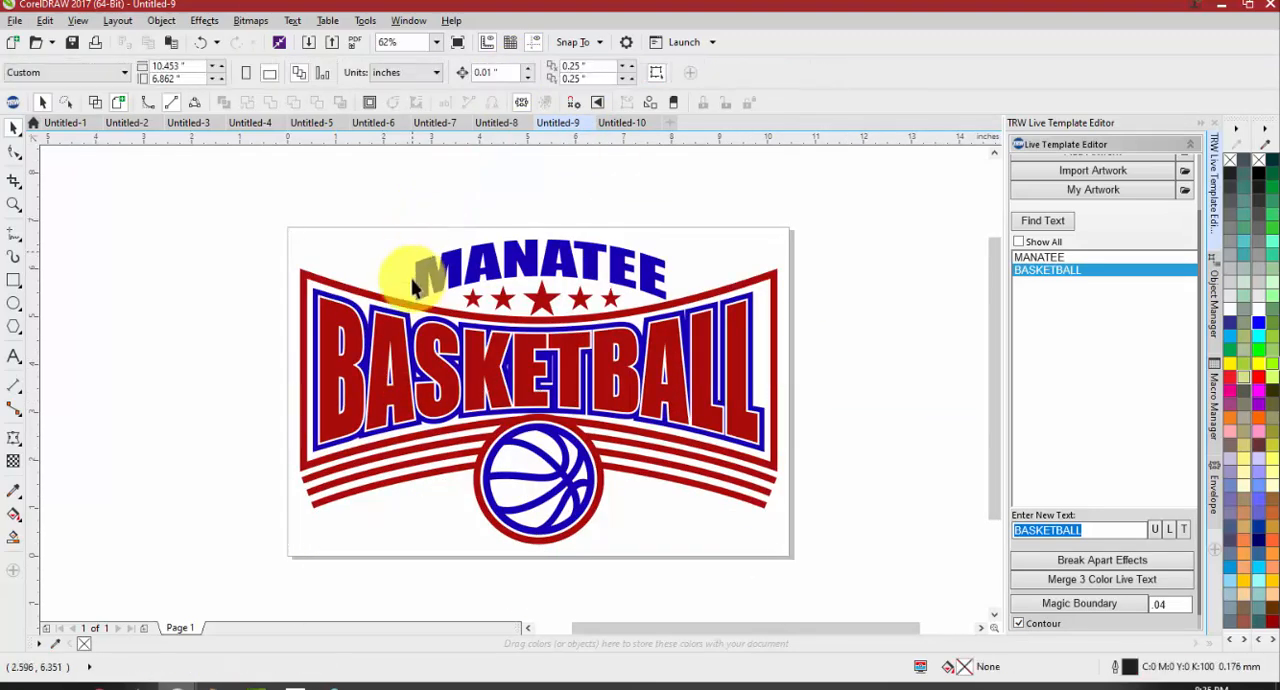
# Move the red BASKETBALL text down to expose the black text beneath it, and undo the move
pyautogui.click(354, 337)
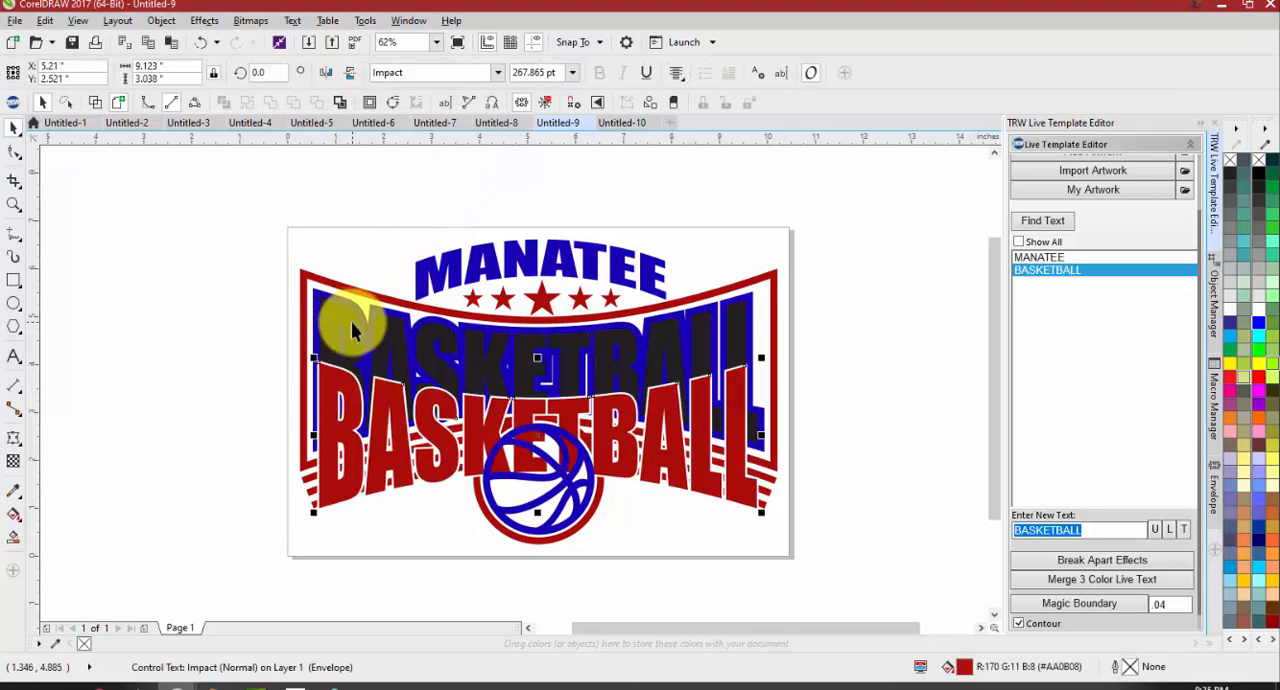
pyautogui.click(351, 321)
pyautogui.moveTo(394, 407); pyautogui.dragTo(398, 473)
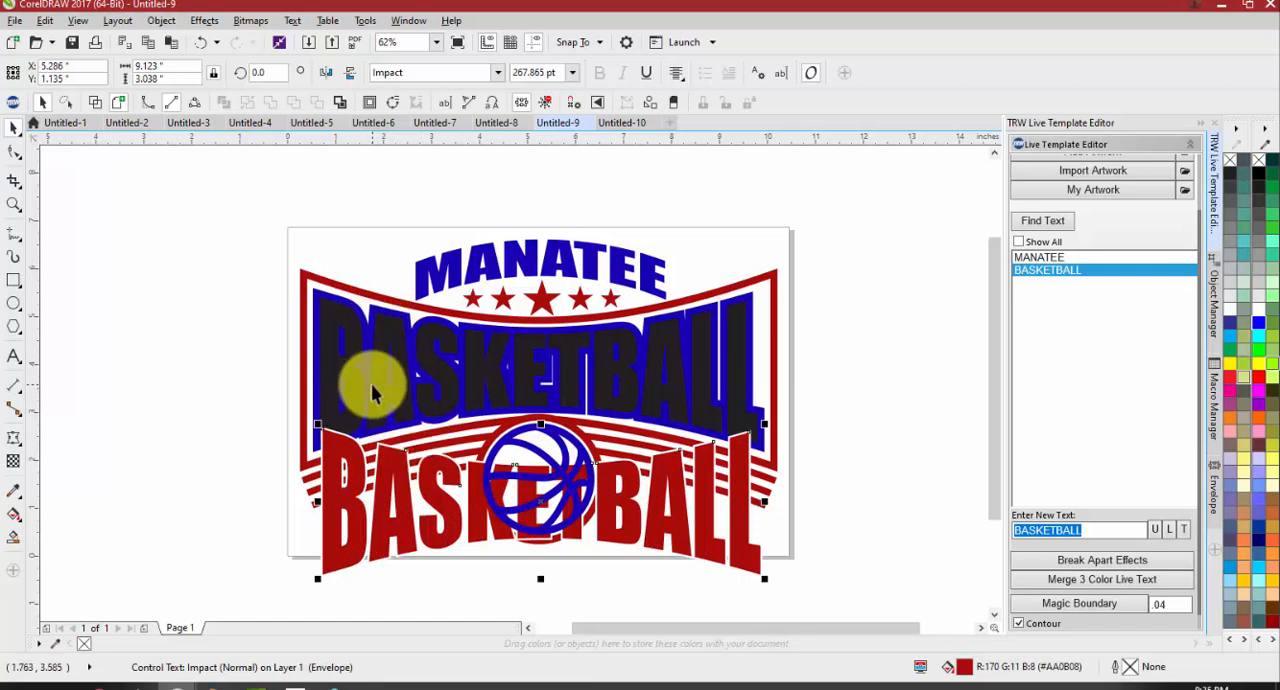
pyautogui.hotkey('ctrl', 'z')
pyautogui.click(285, 335)
# Move the blue contour group of the BASKETBALL lettering downward to expose its layers, and undo the move
pyautogui.scroll(3, 290, 320)
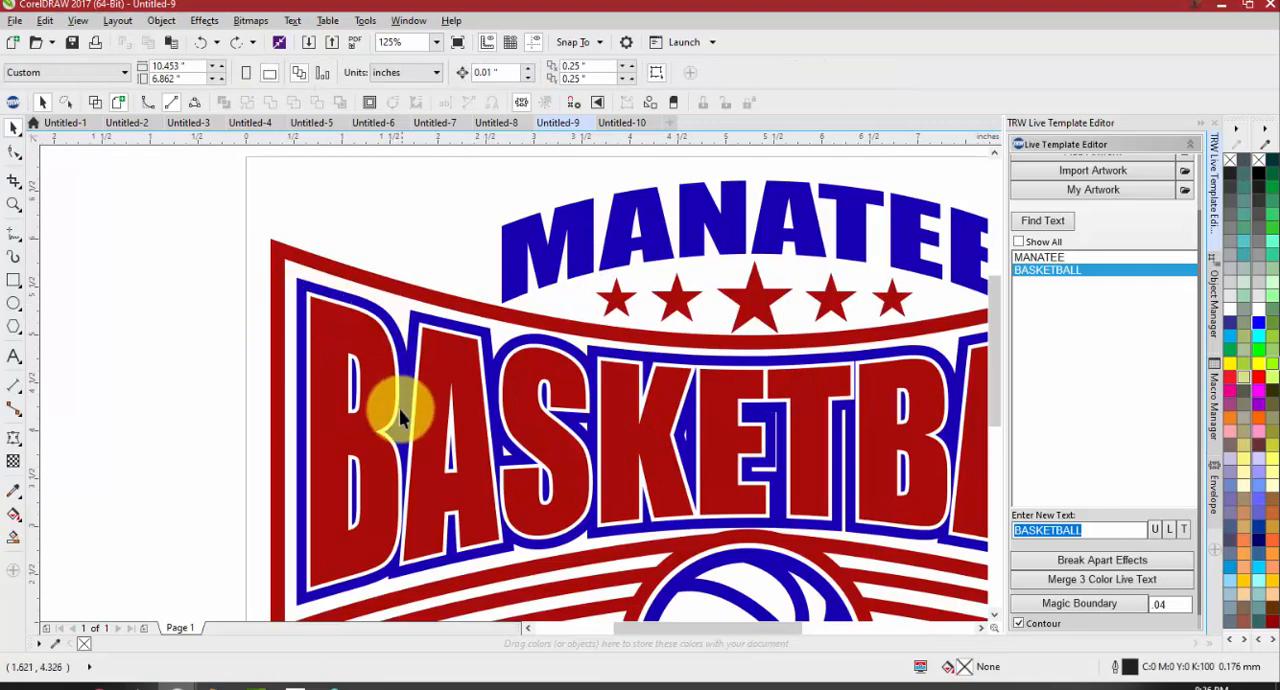
pyautogui.moveTo(386, 318); pyautogui.dragTo(370, 389)
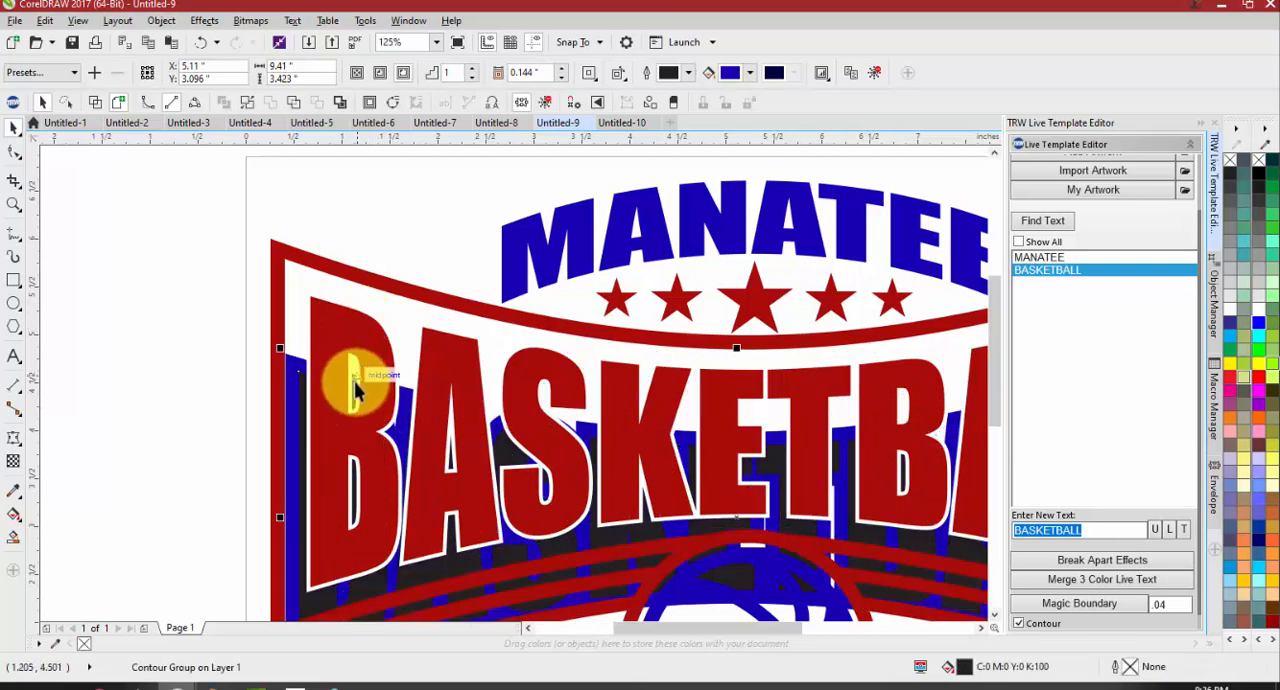
pyautogui.hotkey('ctrl', 'z')
pyautogui.click(251, 302)
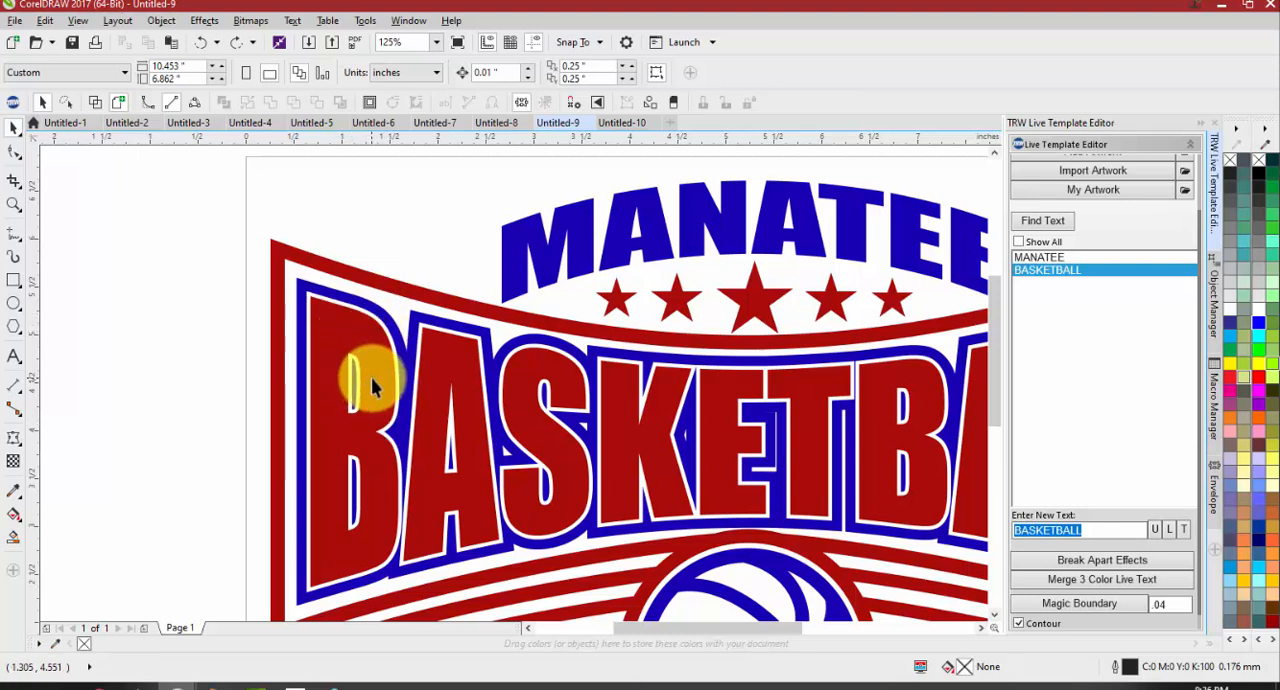
# Merge the four BASKETBALL lettering objects with Merge 3 Color Live Text and inspect the merged letters
pyautogui.scroll(-3, 360, 370)
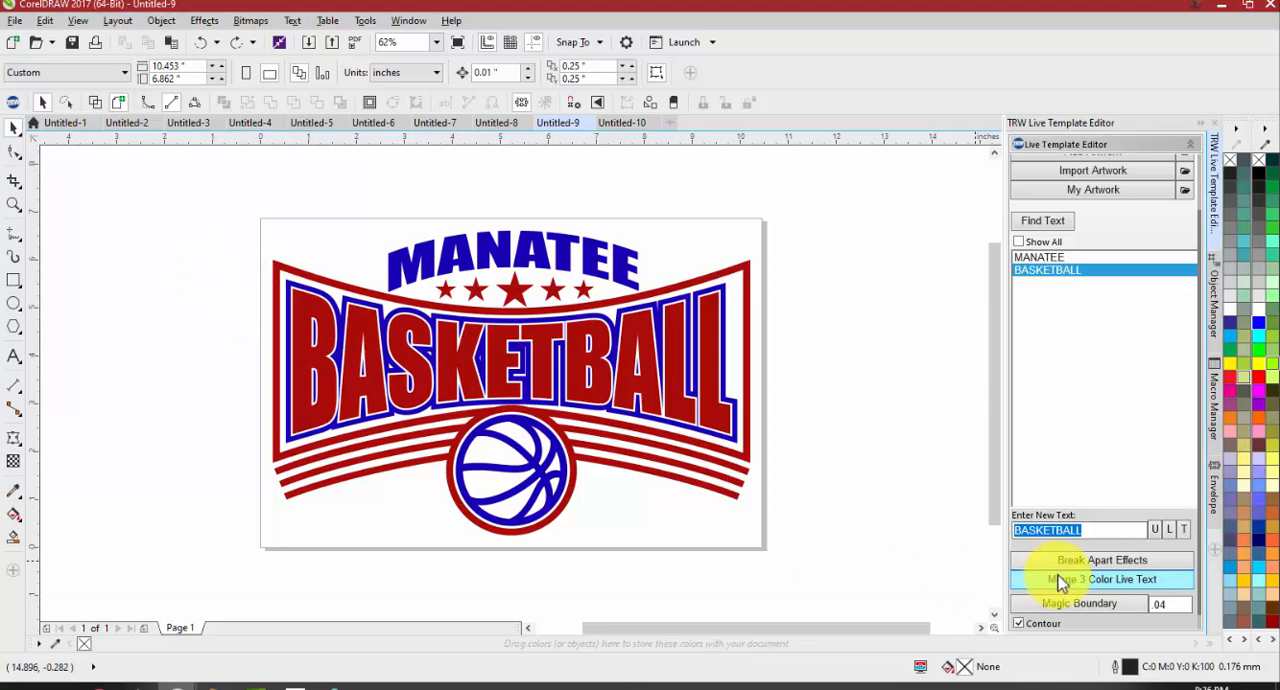
pyautogui.moveTo(804, 450); pyautogui.dragTo(214, 268)
pyautogui.scroll(3, 287, 293)
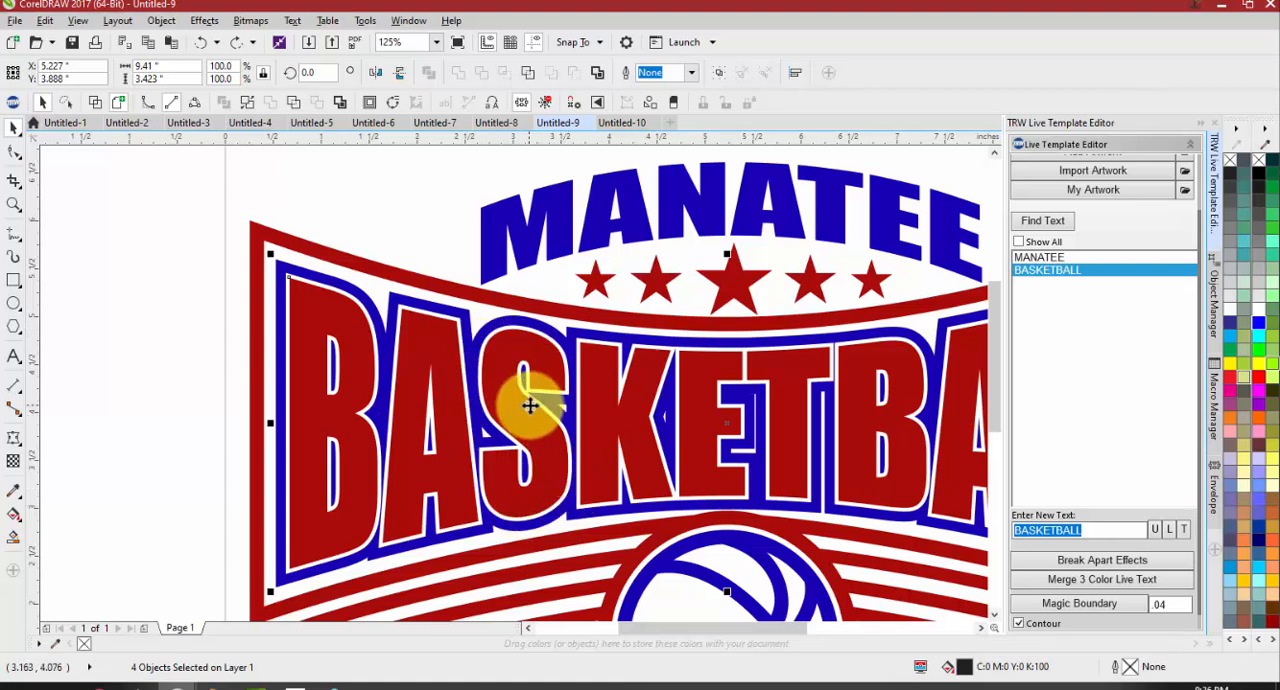
pyautogui.click(1088, 580)
pyautogui.moveTo(287, 310); pyautogui.dragTo(306, 286)
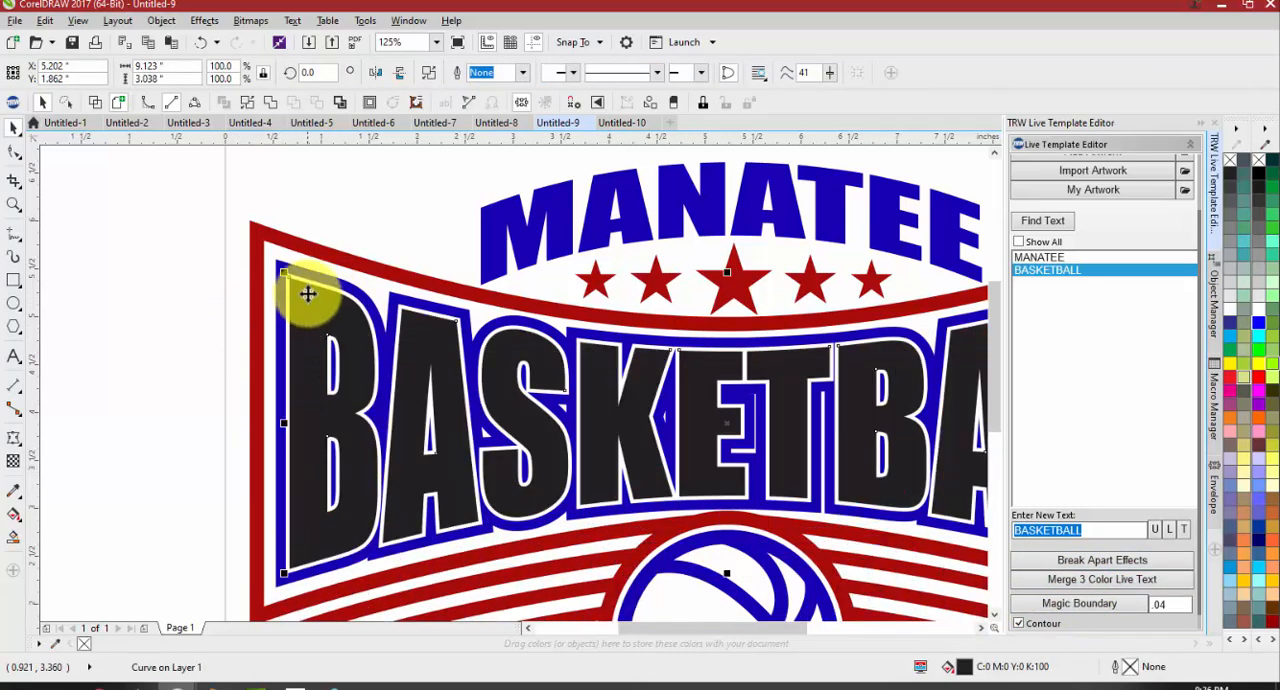
pyautogui.click(180, 331)
pyautogui.scroll(2, 308, 290)
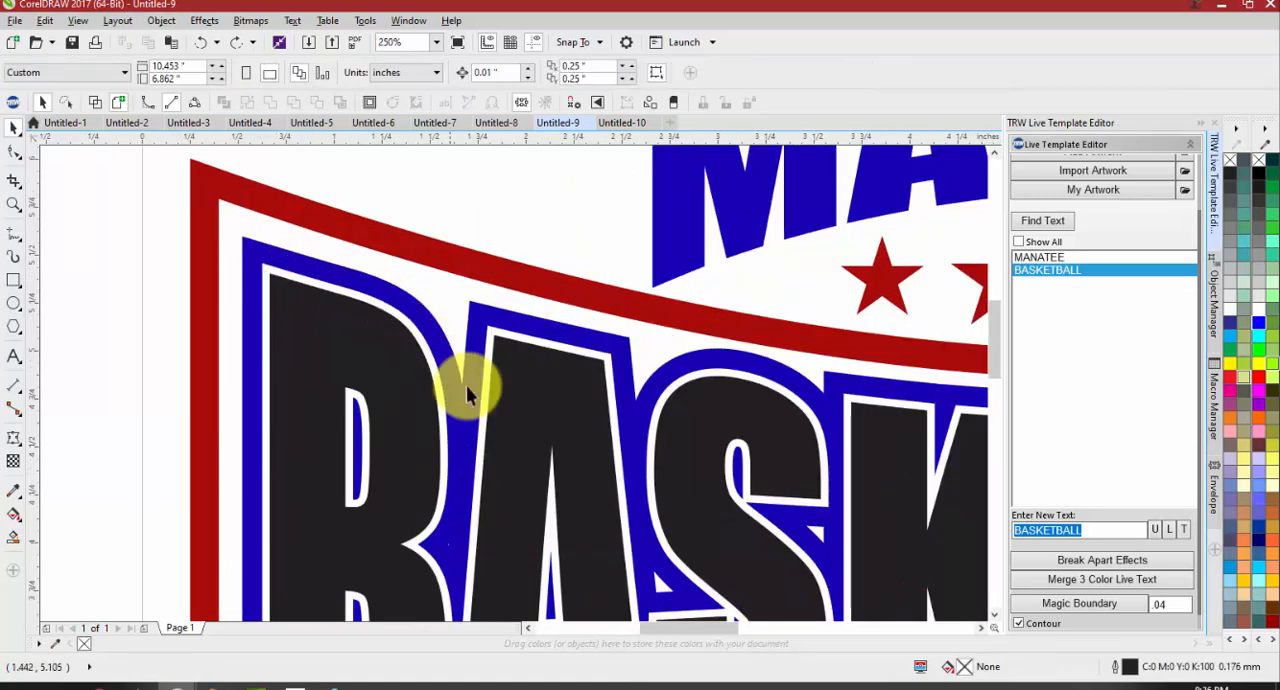
pyautogui.scroll(-4, 408, 530)
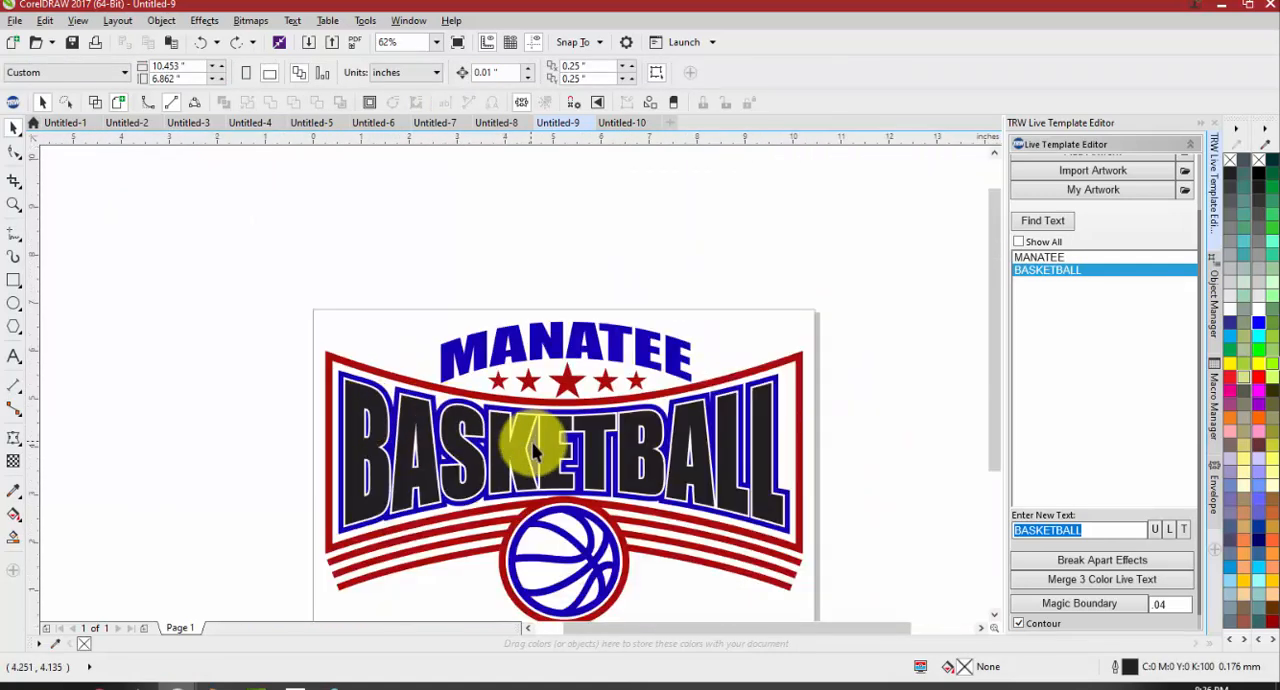
# Recolour the merged BASKETBALL letters and the dark red frame, stars and stripes bright red
pyautogui.click(521, 458)
pyautogui.click(1258, 376)
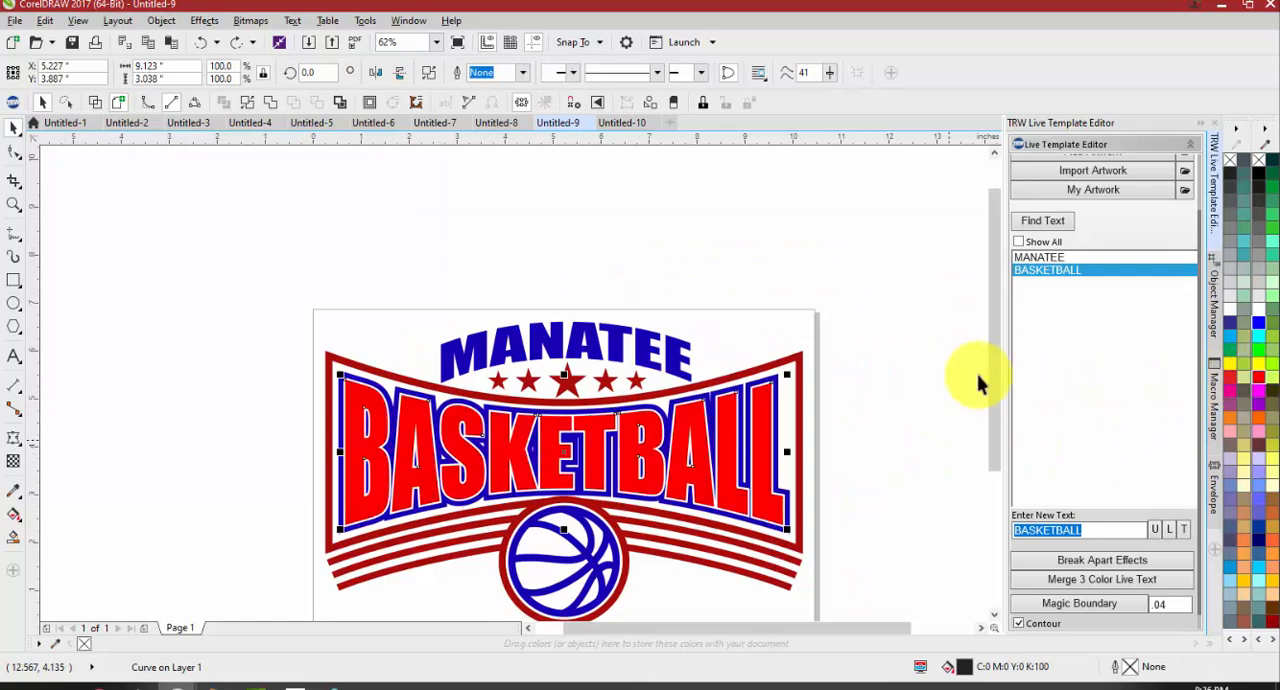
pyautogui.click(803, 412)
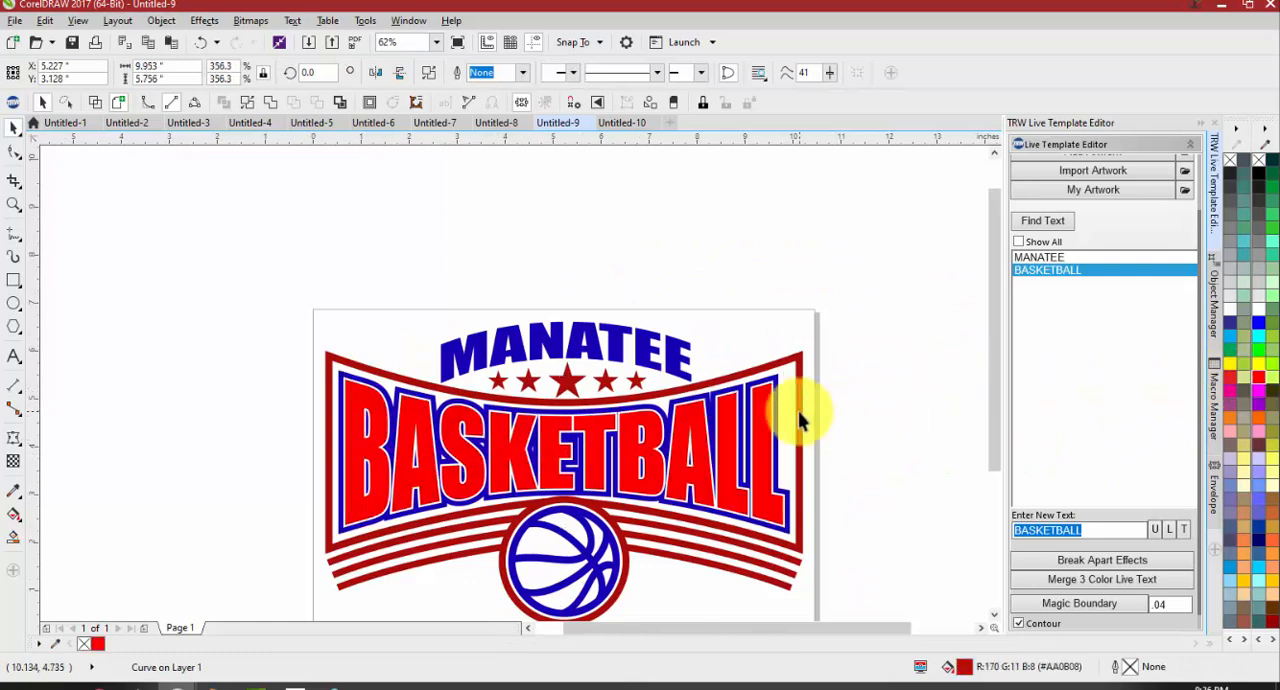
pyautogui.click(1258, 378)
pyautogui.click(883, 340)
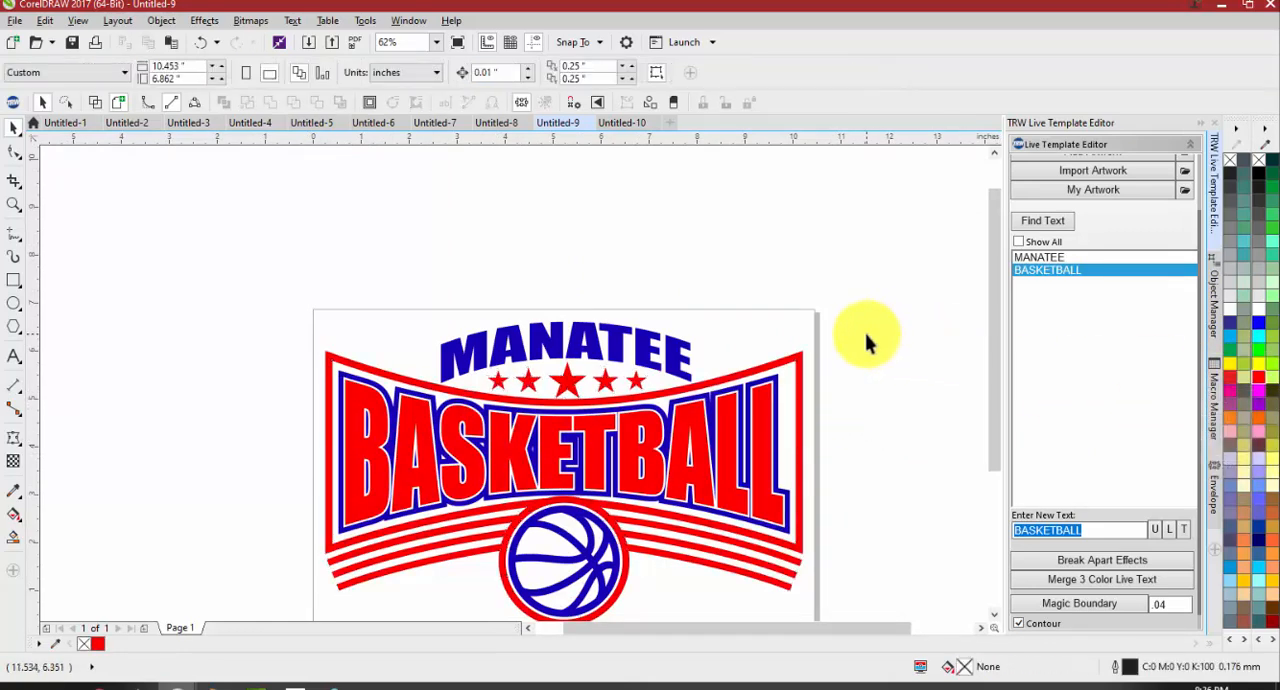
pyautogui.scroll(3, 785, 478)
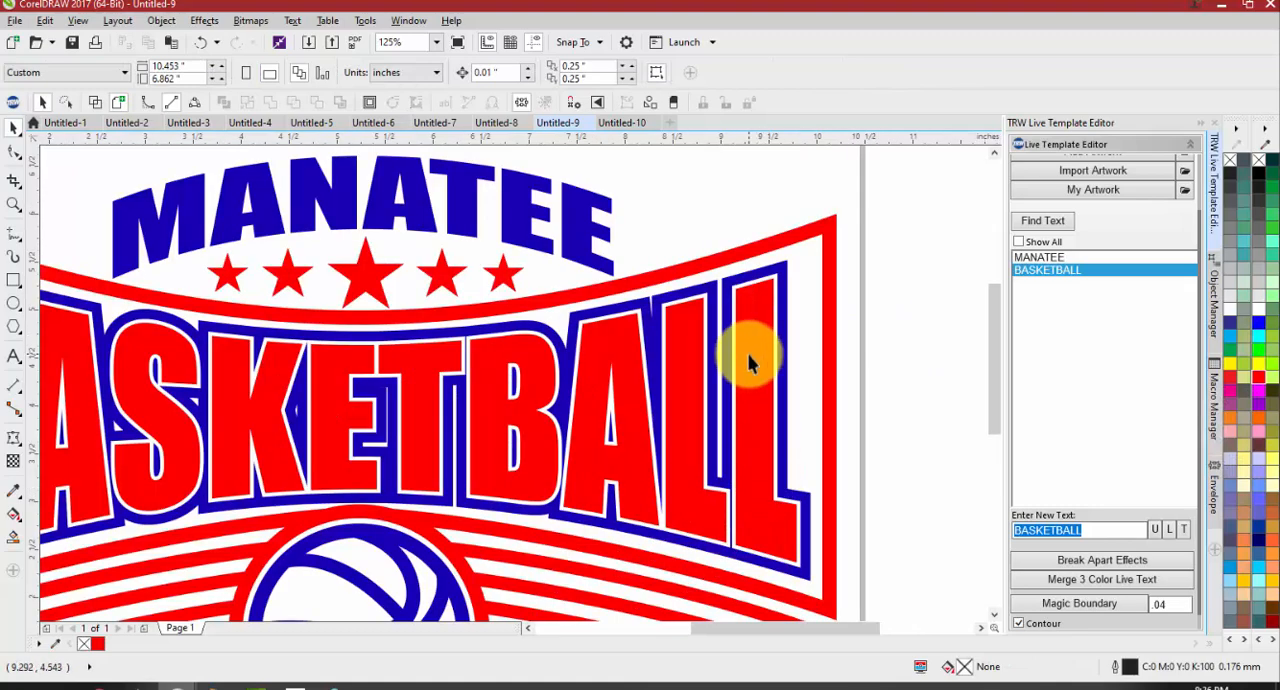
# Undo the red recolouring and the text merge, and ungroup the Manatee Basketball template again
pyautogui.hotkey('ctrl', 'z')
pyautogui.hotkey('ctrl', 'z')
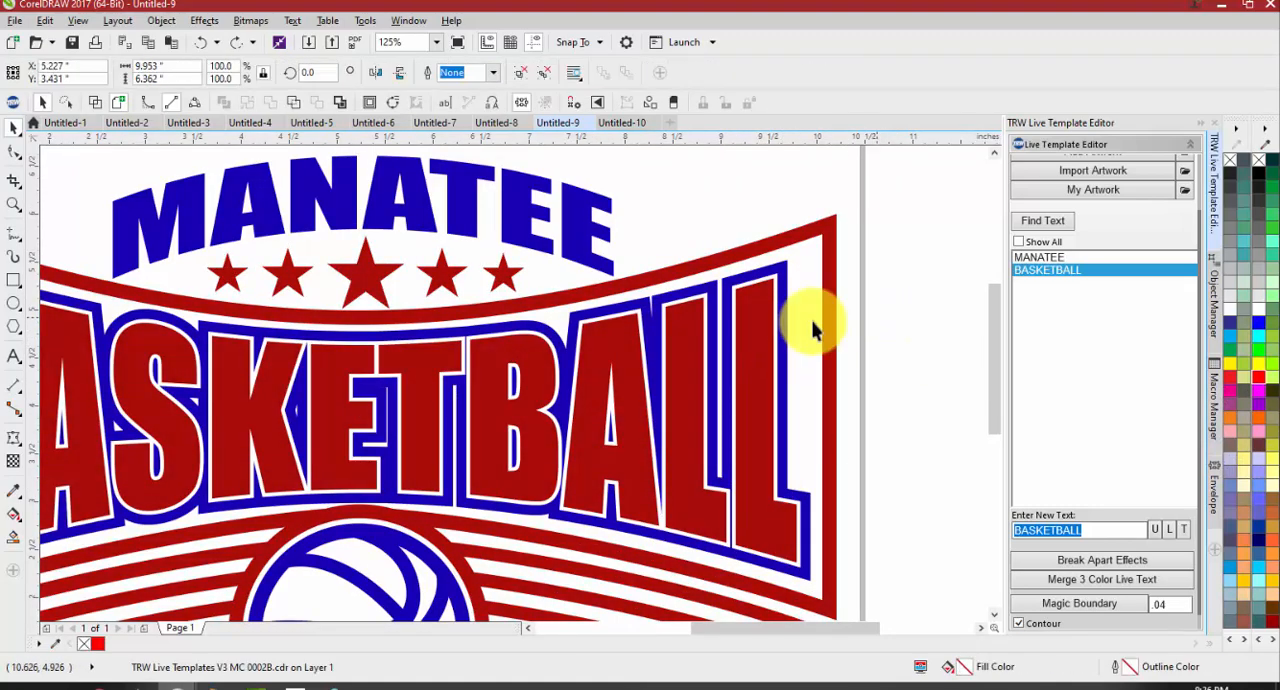
pyautogui.moveTo(742, 425); pyautogui.dragTo(740, 396)
pyautogui.hotkey('ctrl', 'z')
pyautogui.click(523, 74)
pyautogui.click(872, 237)
# Pull the red BASKETBALL text down off its backing layers, undo the move and clear the selection
pyautogui.moveTo(755, 328); pyautogui.dragTo(767, 403)
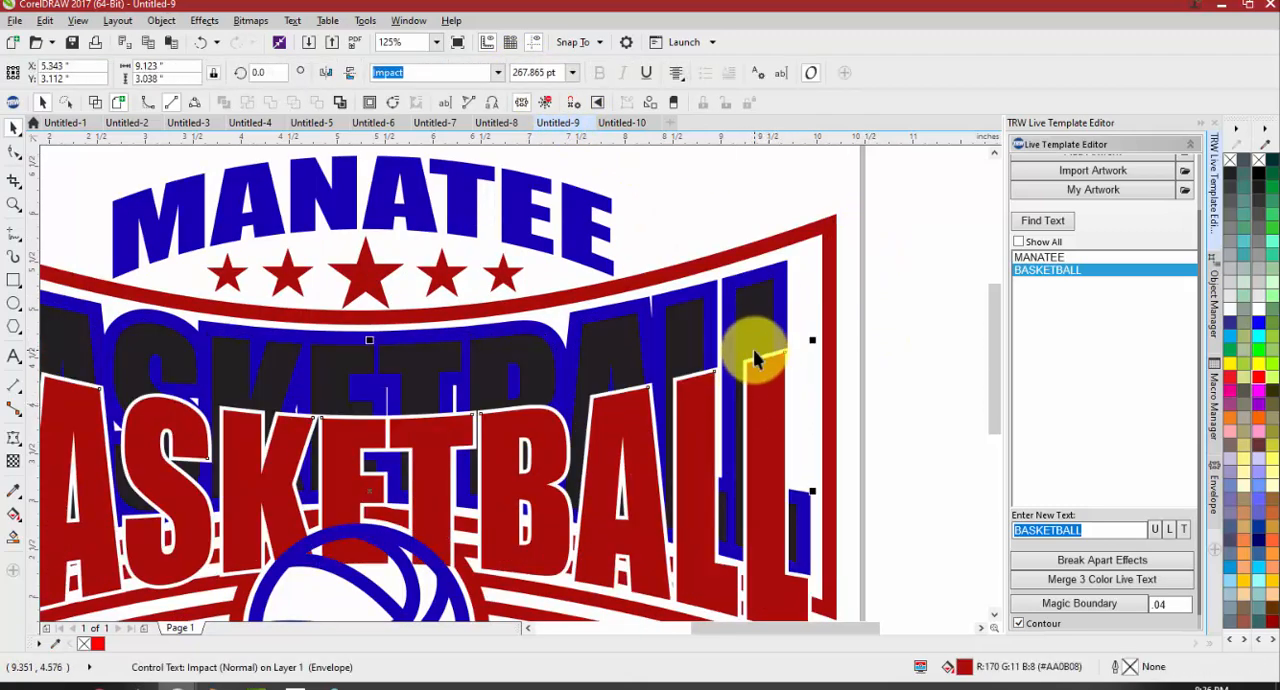
pyautogui.hotkey('ctrl', 'z')
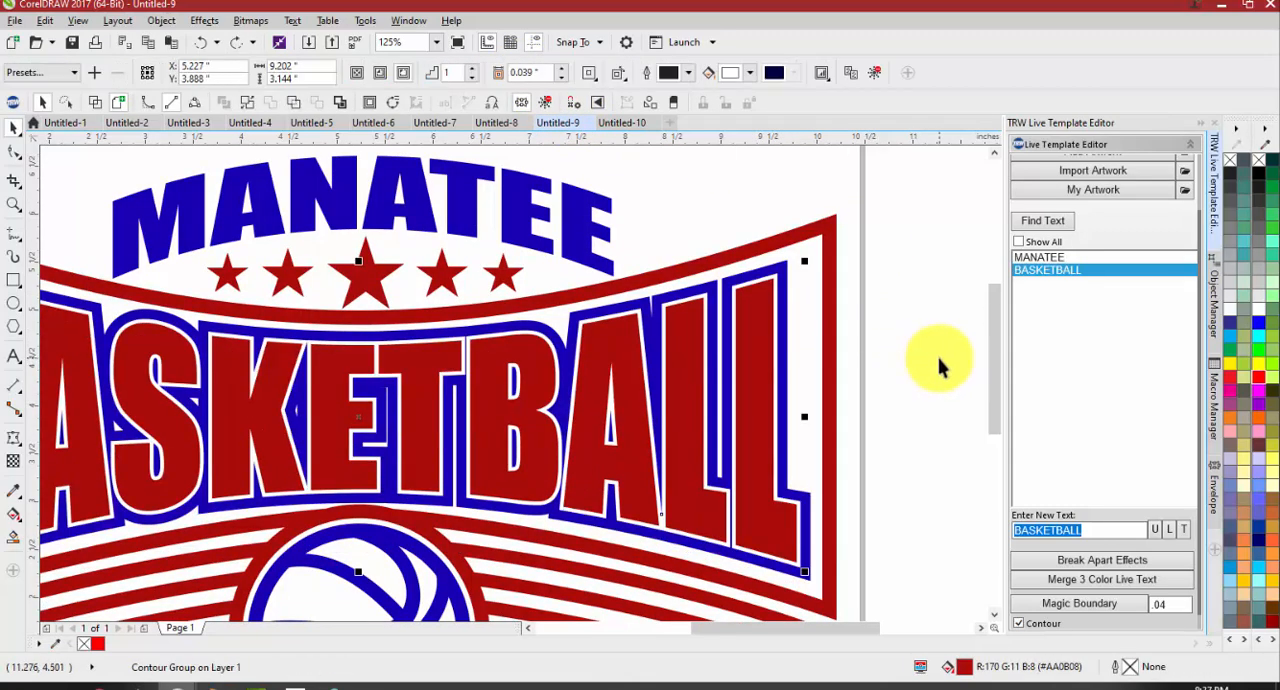
pyautogui.scroll(-3, 935, 367)
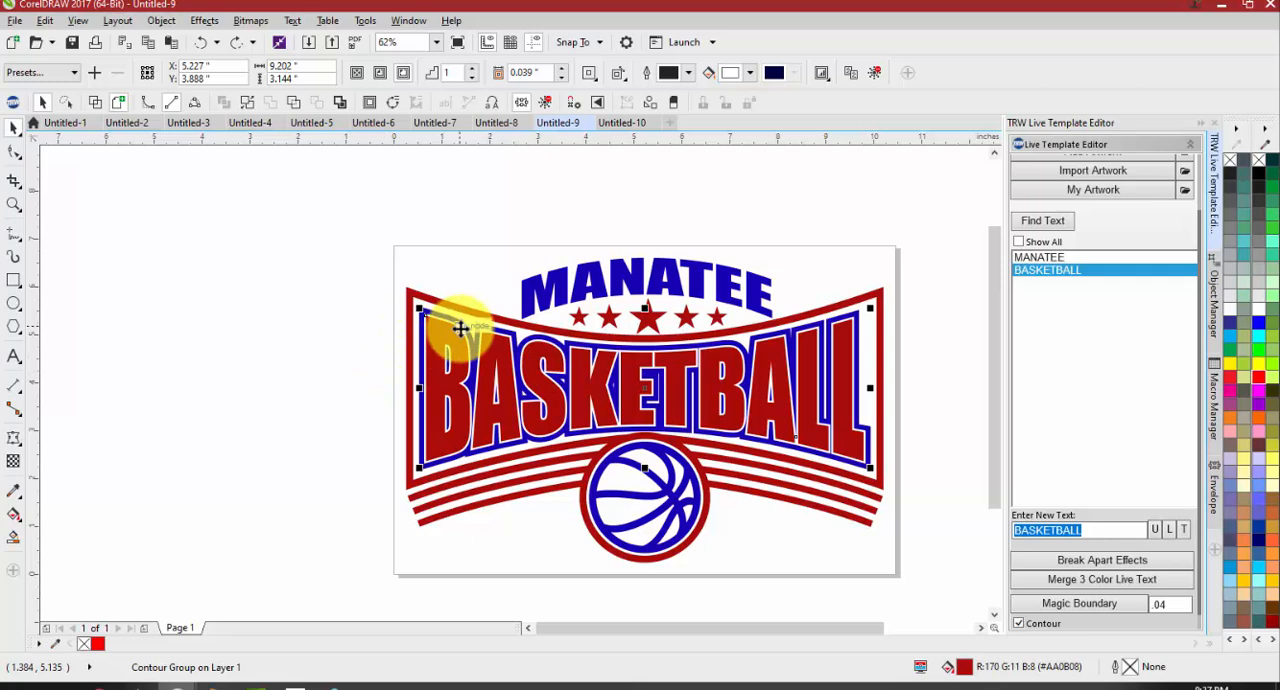
pyautogui.click(331, 342)
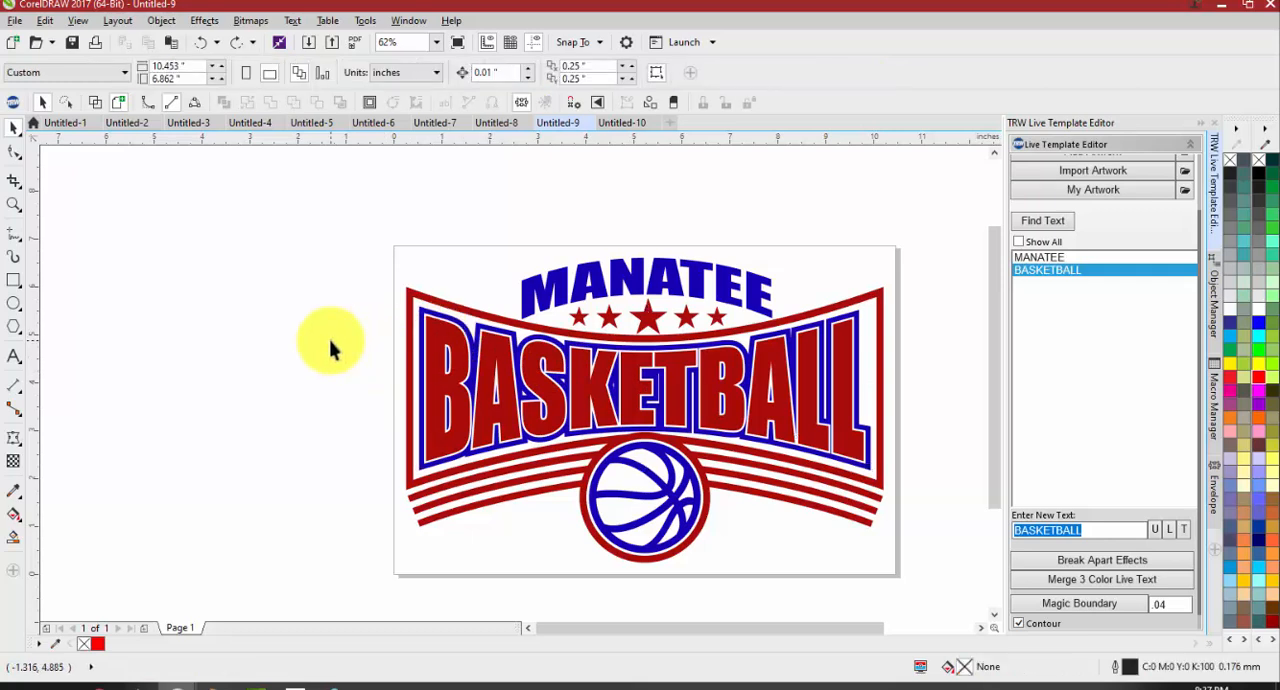
# Return the Manatee Basketball design to a single group, try moving it off the page, and undo the move
pyautogui.hotkey('ctrl', 'a')
pyautogui.moveTo(516, 385); pyautogui.dragTo(337, 332)
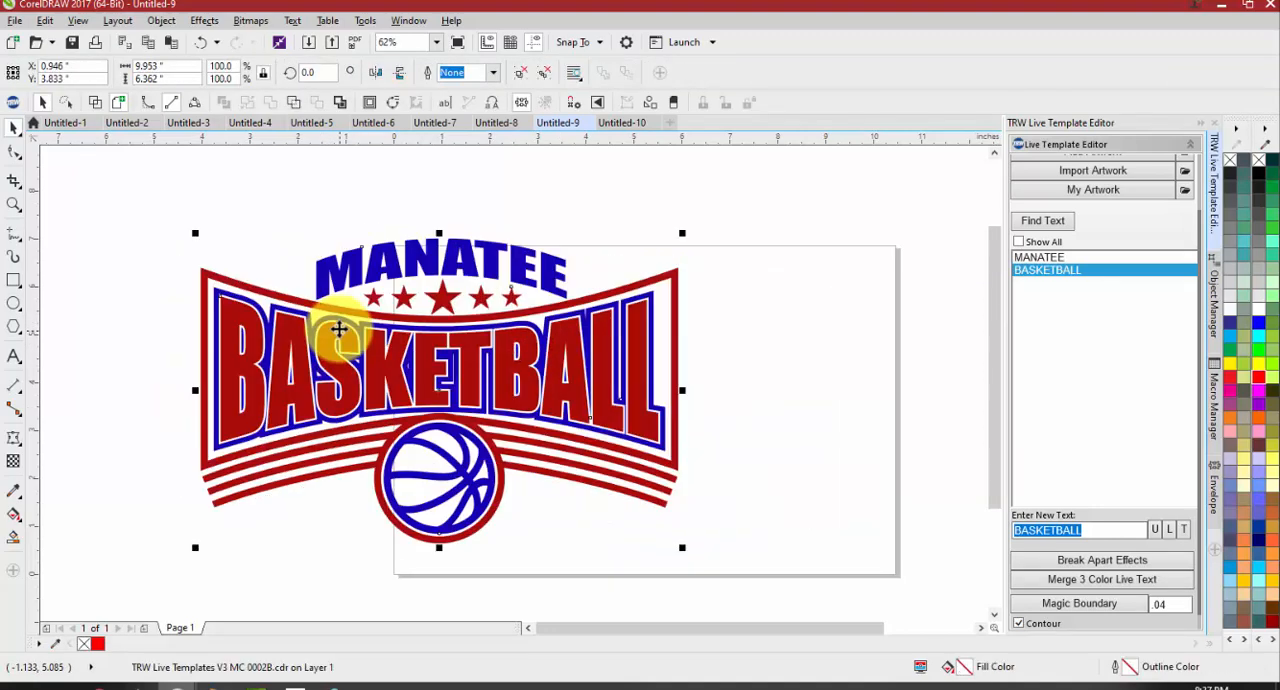
pyautogui.hotkey('ctrl', 'z')
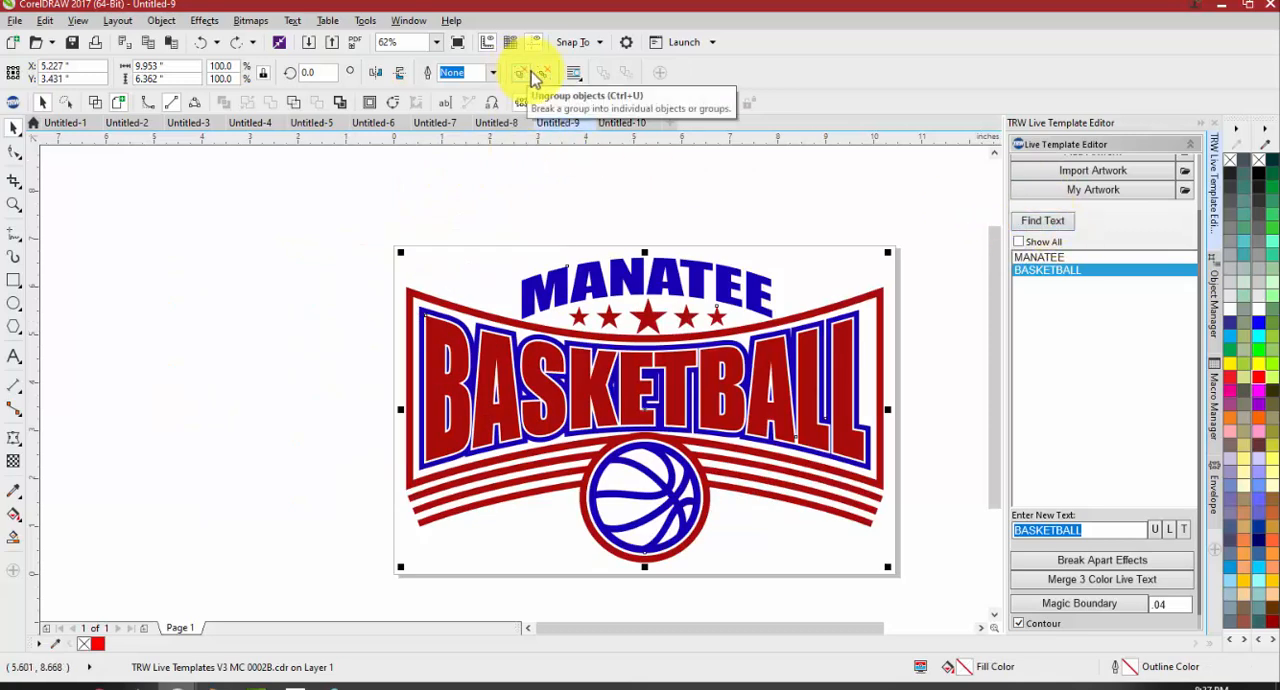
# Find the template's editable text and replace MANATEE with LAKEWOOD
pyautogui.click(1060, 222)
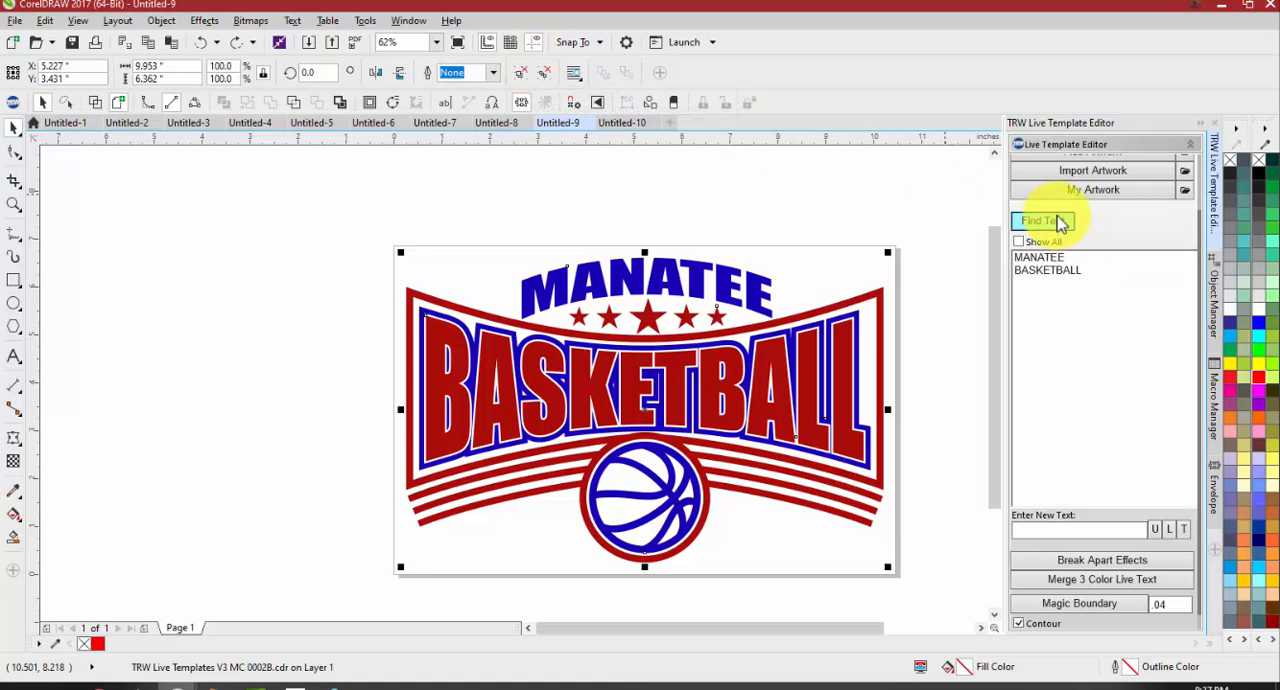
pyautogui.click(620, 186)
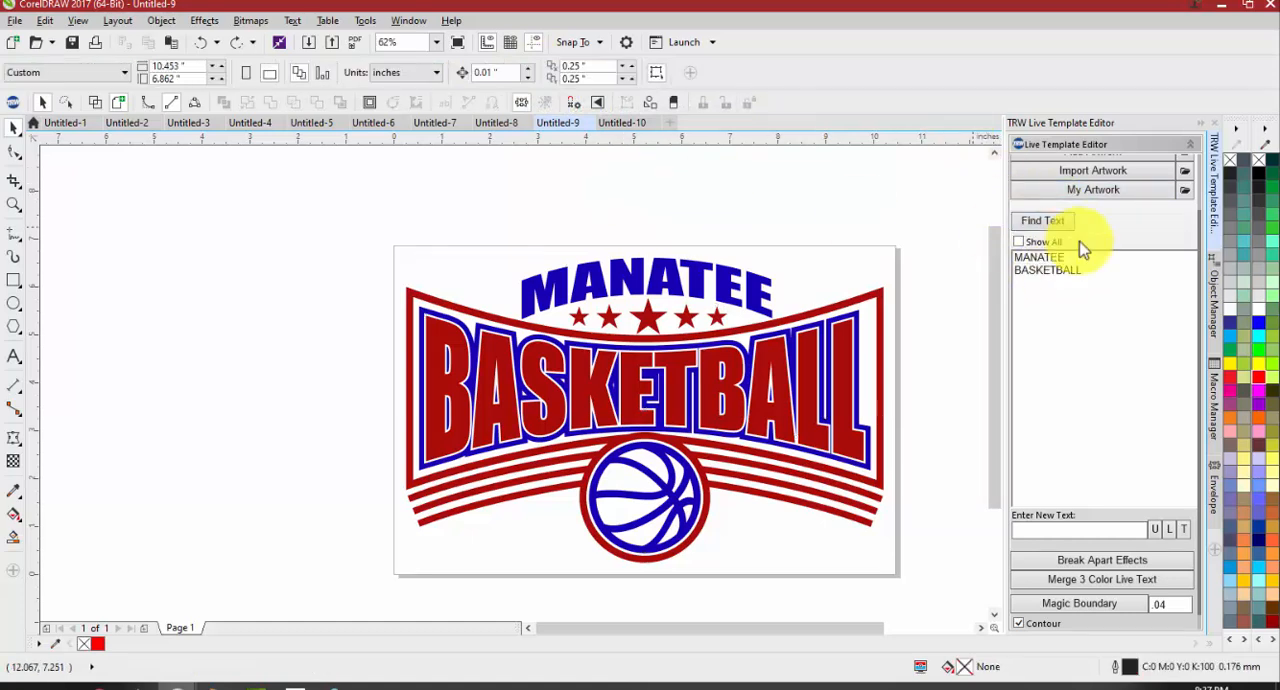
pyautogui.click(1069, 259)
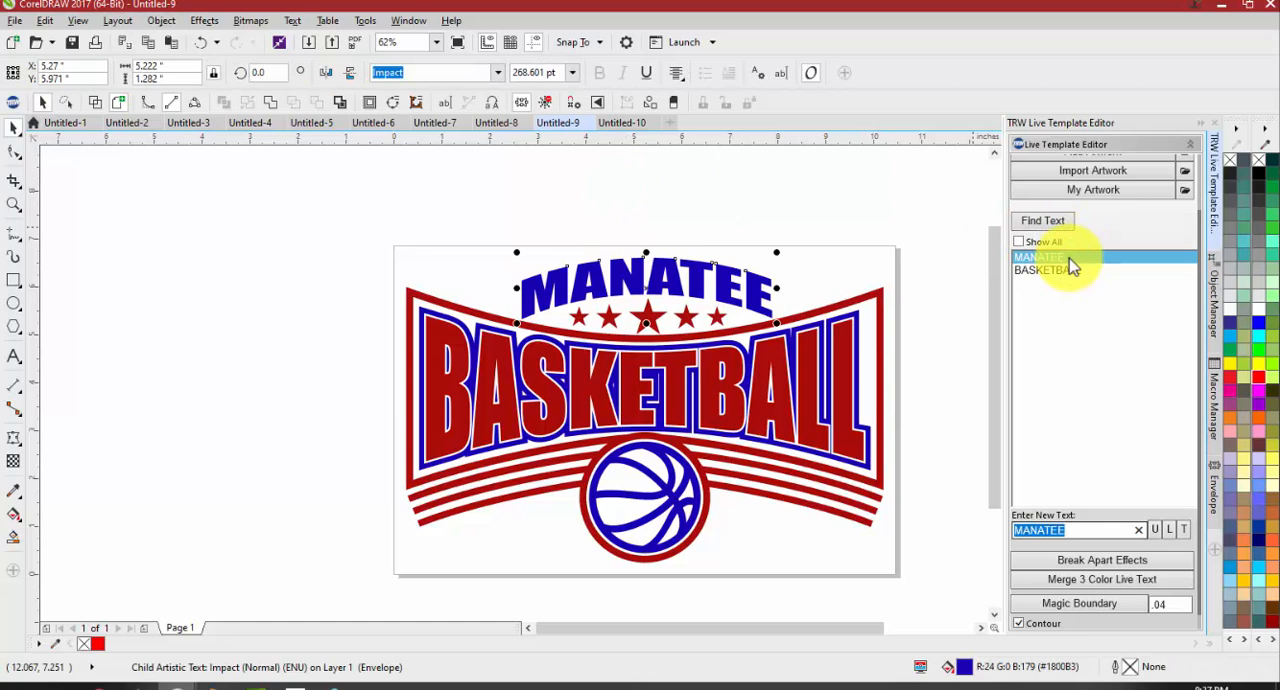
pyautogui.write('lak')
pyautogui.press('BackSpace')
pyautogui.press('BackSpace')
pyautogui.press('BackSpace')
pyautogui.write('LAKDW')
pyautogui.press('BackSpace')
pyautogui.press('BackSpace')
pyautogui.write('EWOO')
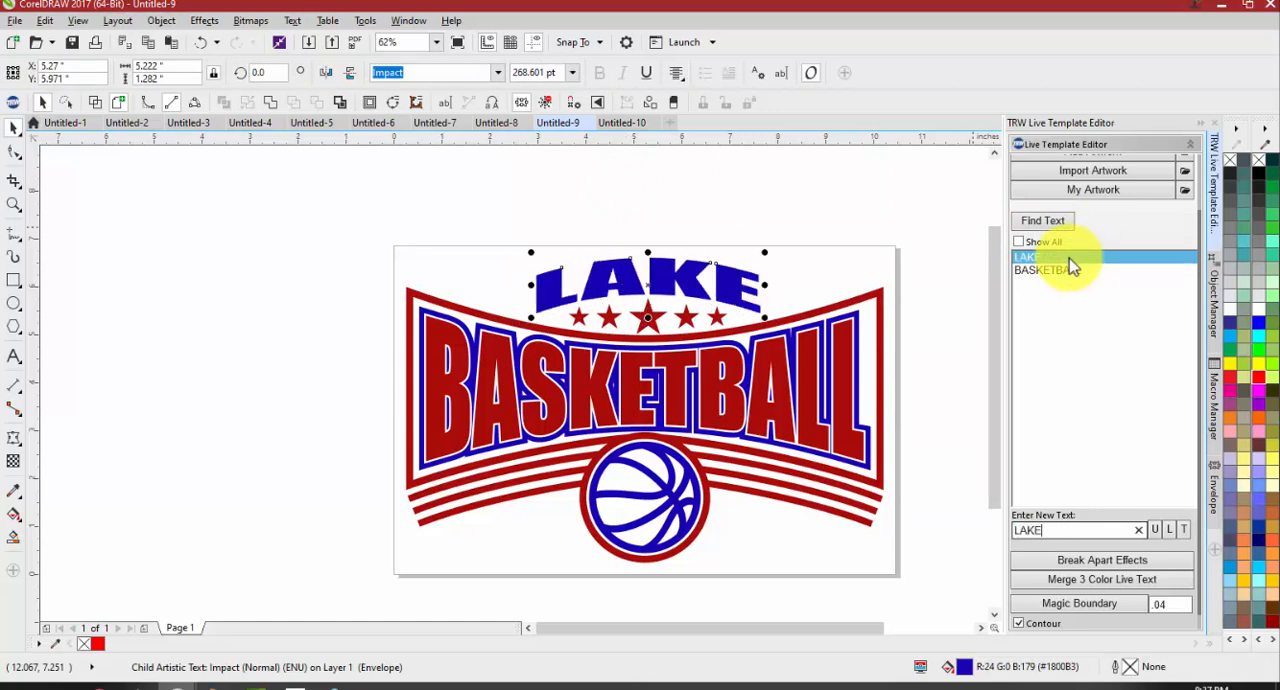
pyautogui.write('D')
# Replace the BASKETBALL text with SOCCER
pyautogui.click(1069, 266)
pyautogui.write('SO')
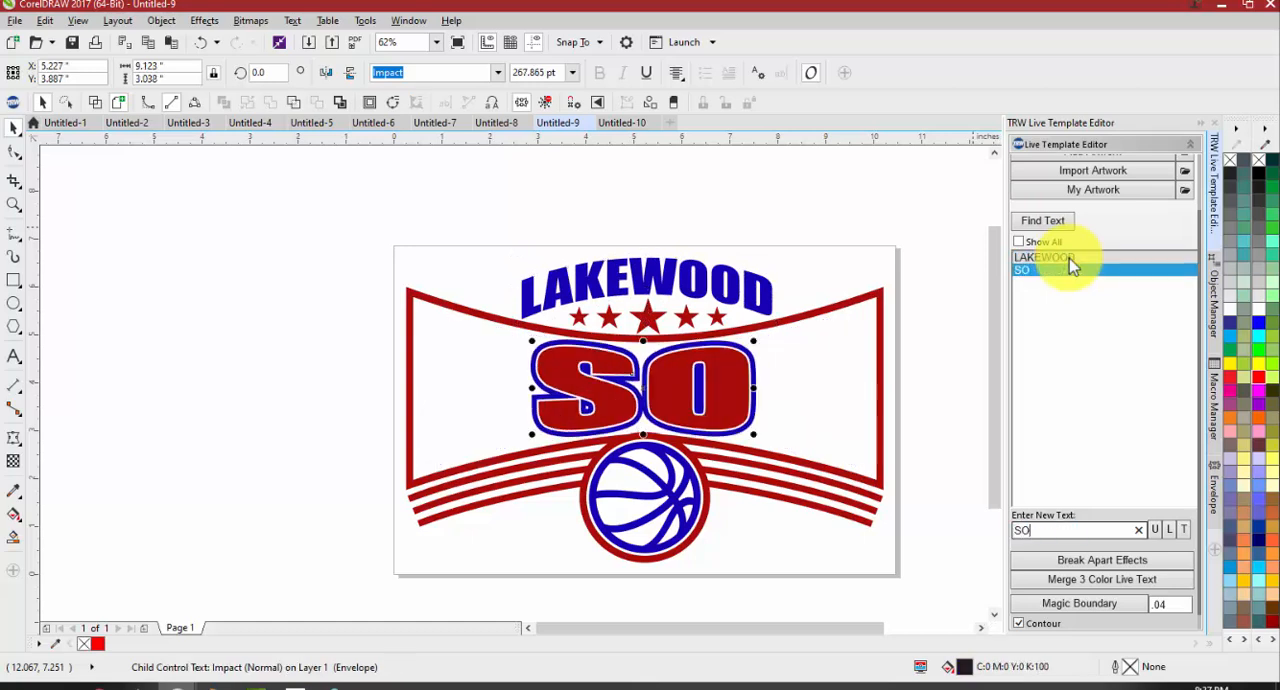
pyautogui.write('OCER')
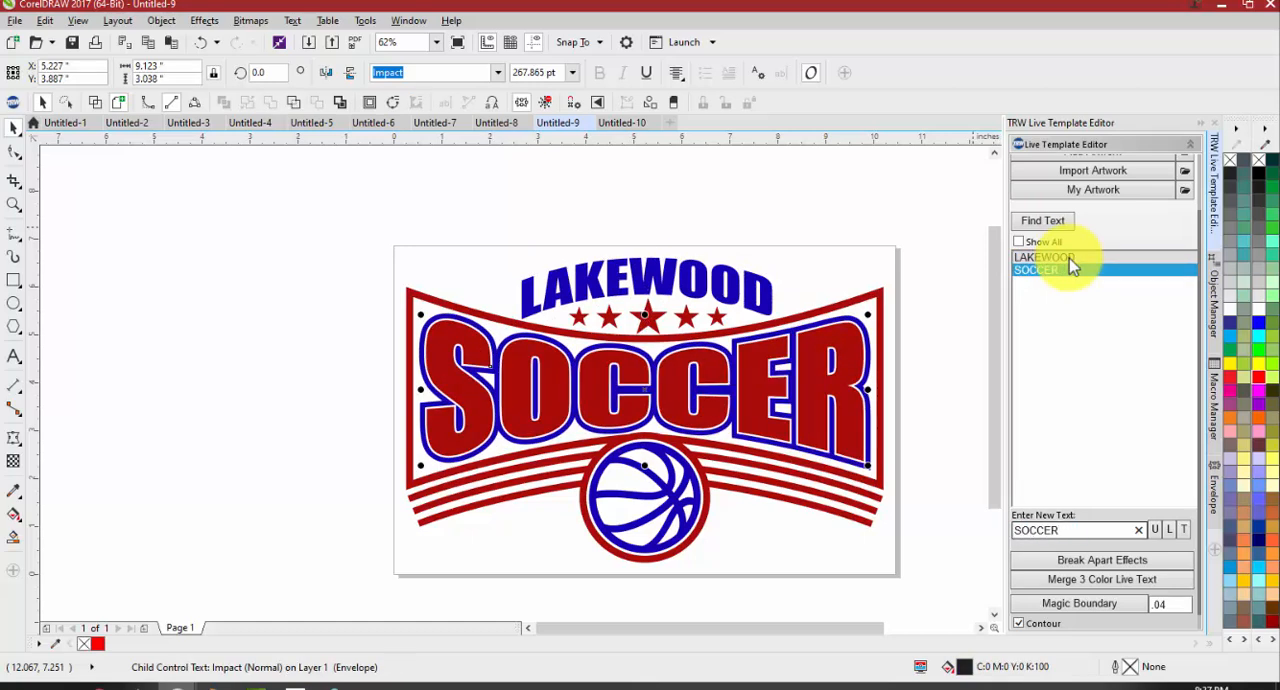
# Replace the basketball artwork inside the circle with a black-and-white soccer ball from the SOCCER clipart search
pyautogui.click(660, 485)
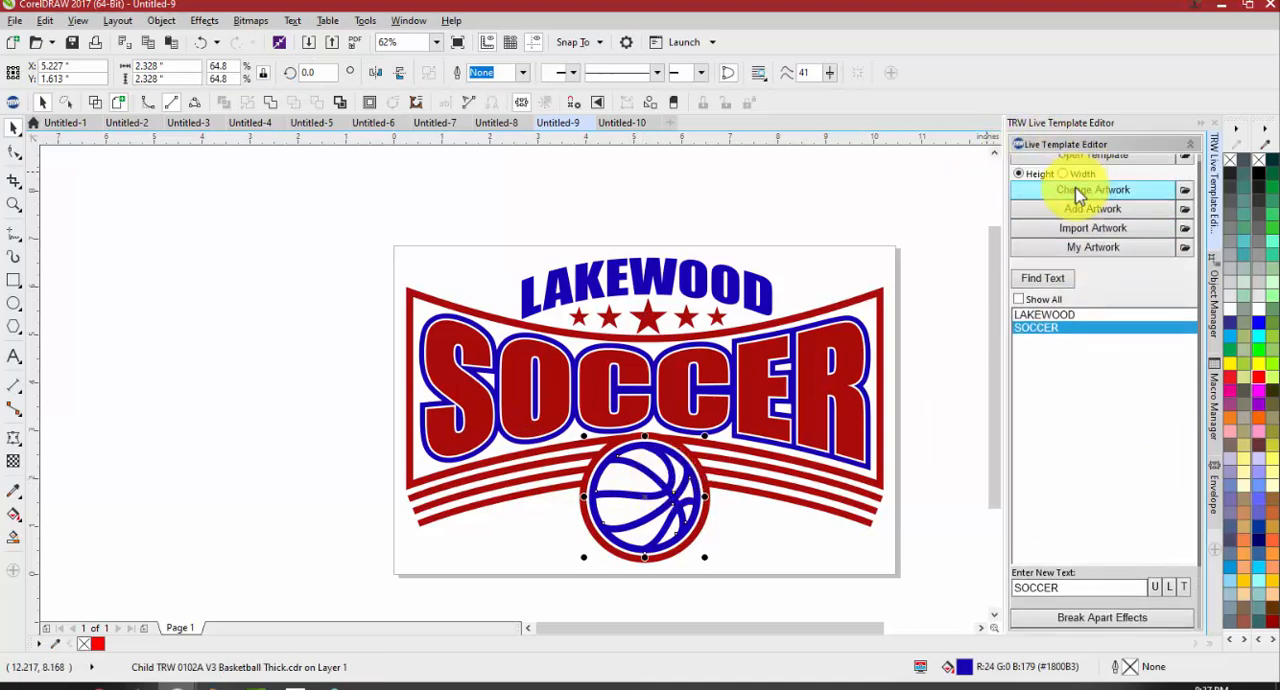
pyautogui.click(1078, 194)
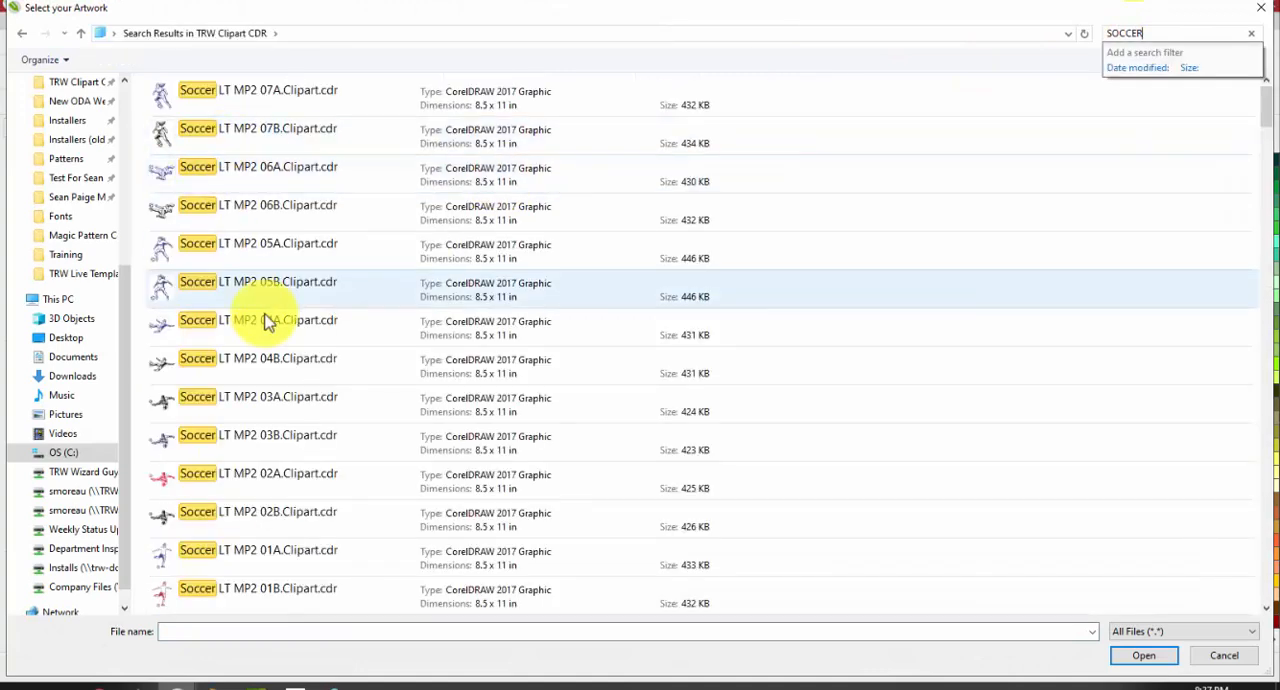
pyautogui.scroll(-5, 268, 326)
pyautogui.scroll(4, 240, 290)
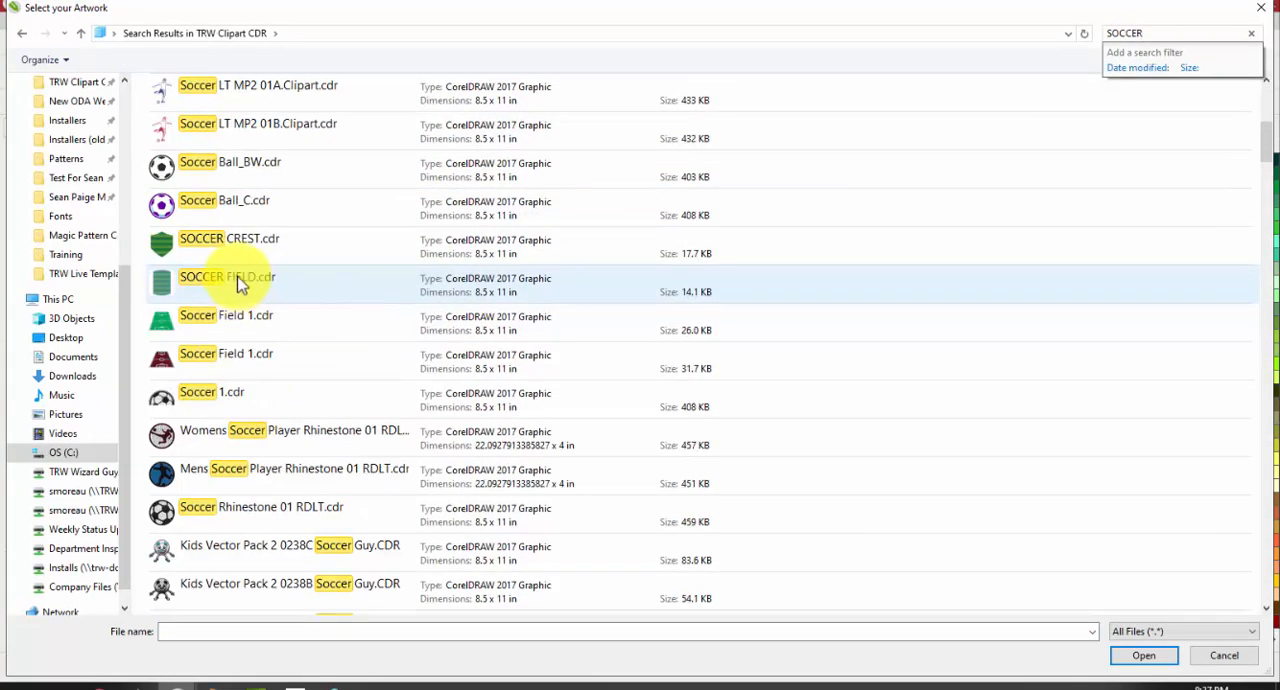
pyautogui.scroll(-4, 250, 220)
pyautogui.scroll(-10, 239, 269)
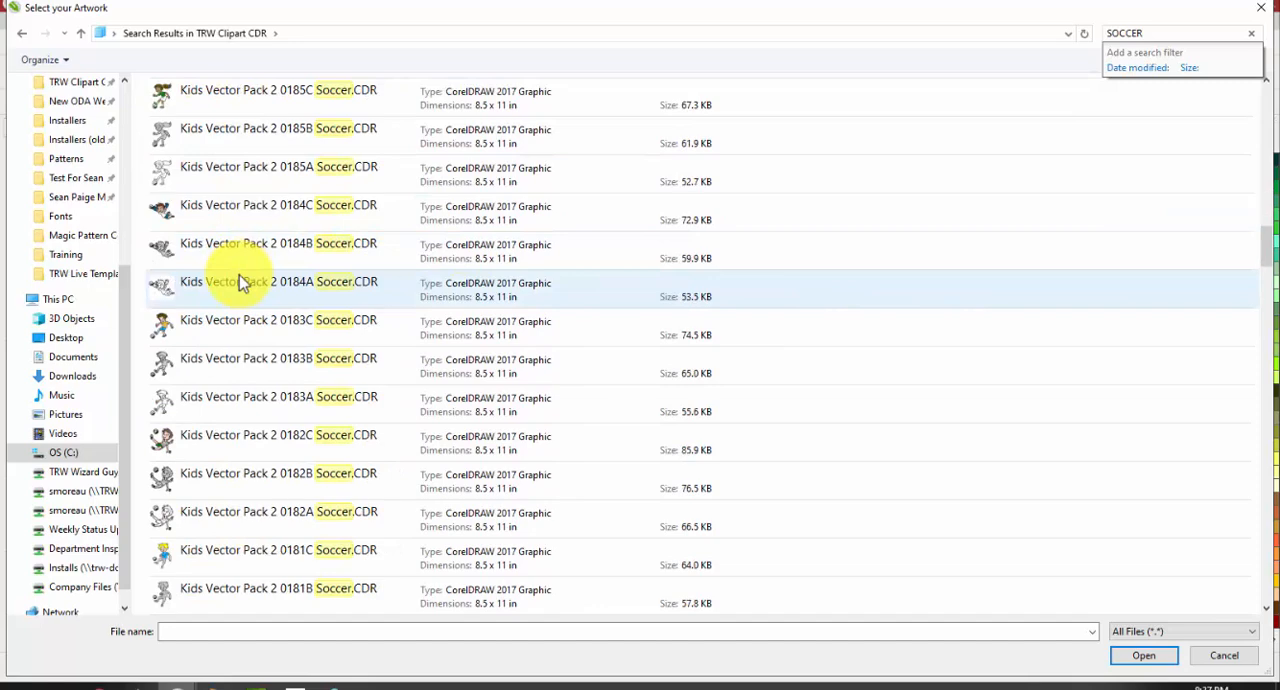
pyautogui.scroll(2, 242, 268)
pyautogui.doubleClick(238, 278)
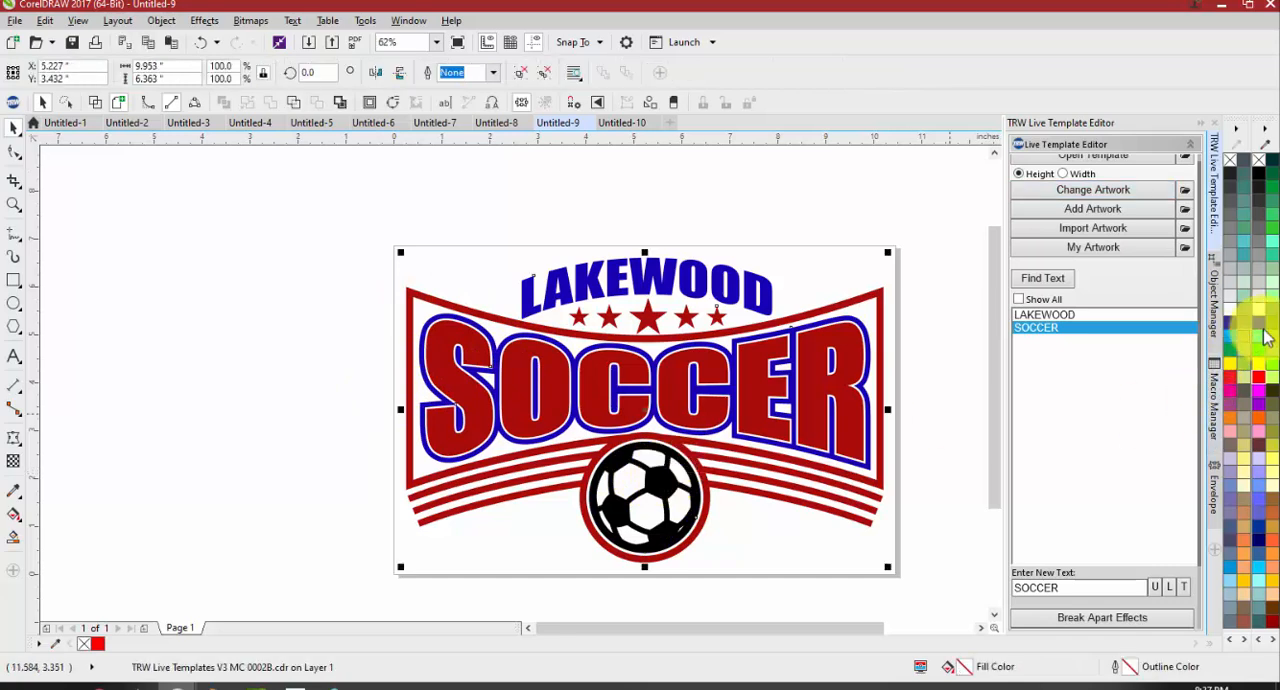
# Select the complete Lakewood Soccer design and merge its three-colour live text
pyautogui.scroll(-2, 558, 330)
pyautogui.click(598, 370)
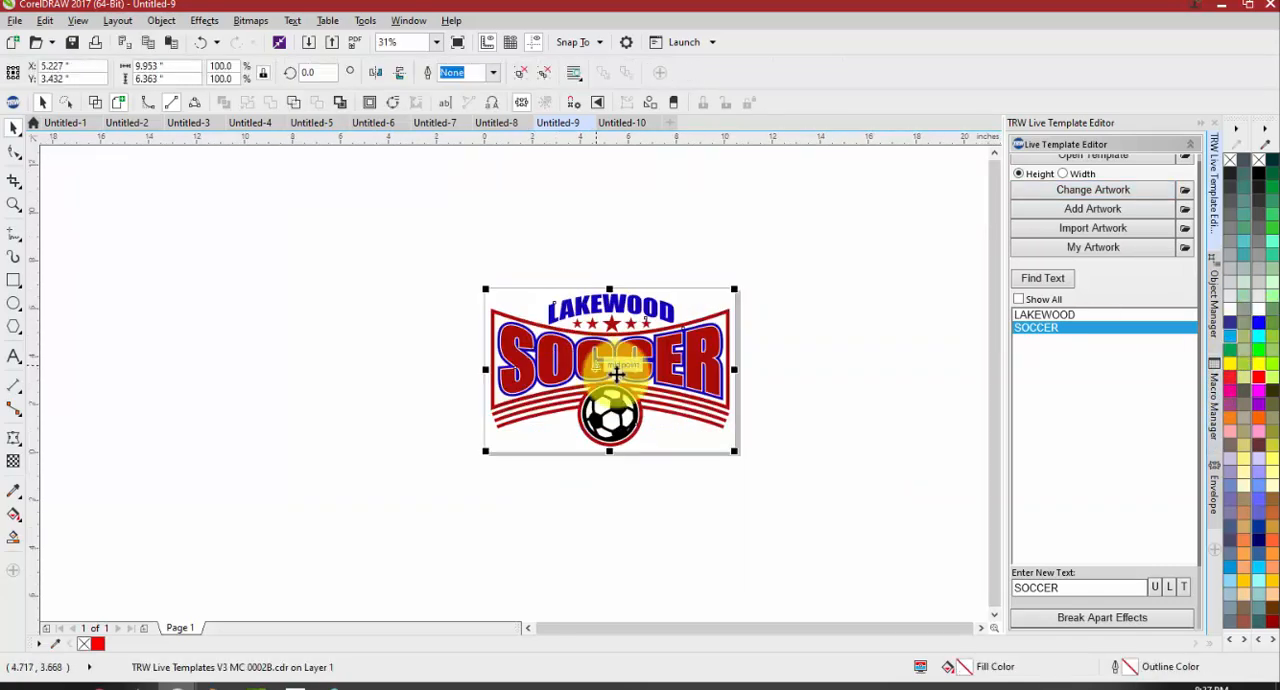
pyautogui.scroll(-2, 1100, 410)
pyautogui.scroll(-3, 1060, 385)
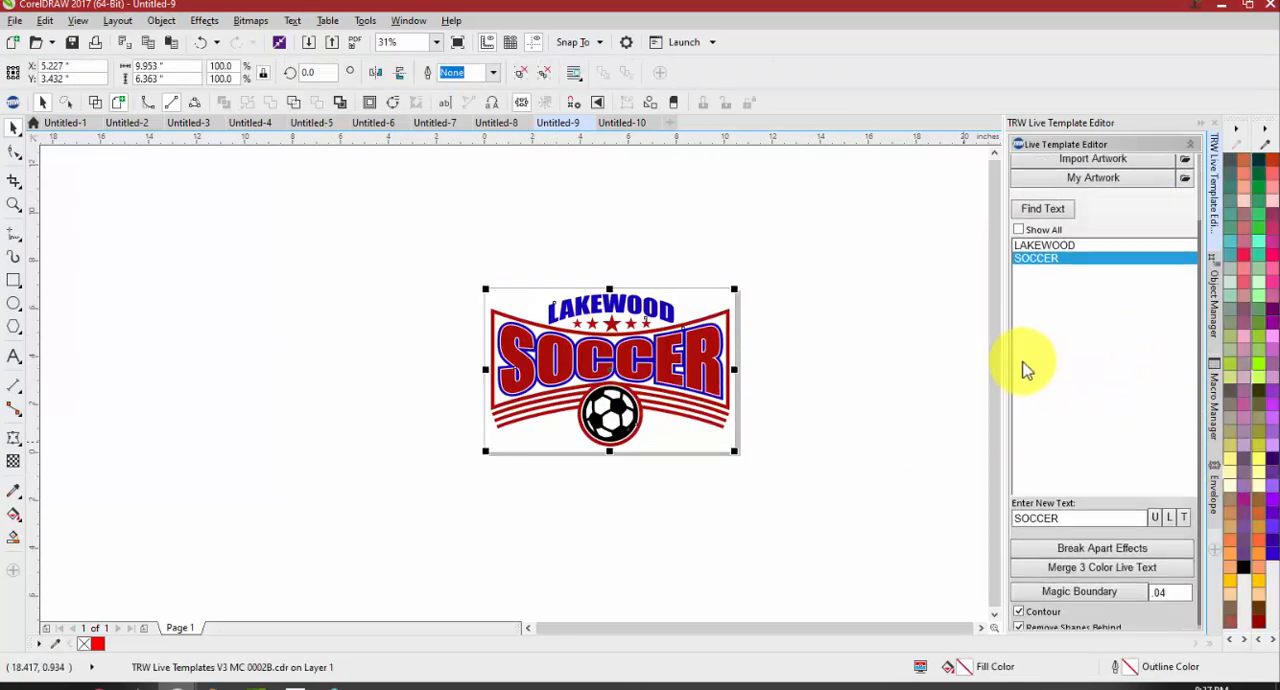
pyautogui.scroll(2, 562, 310)
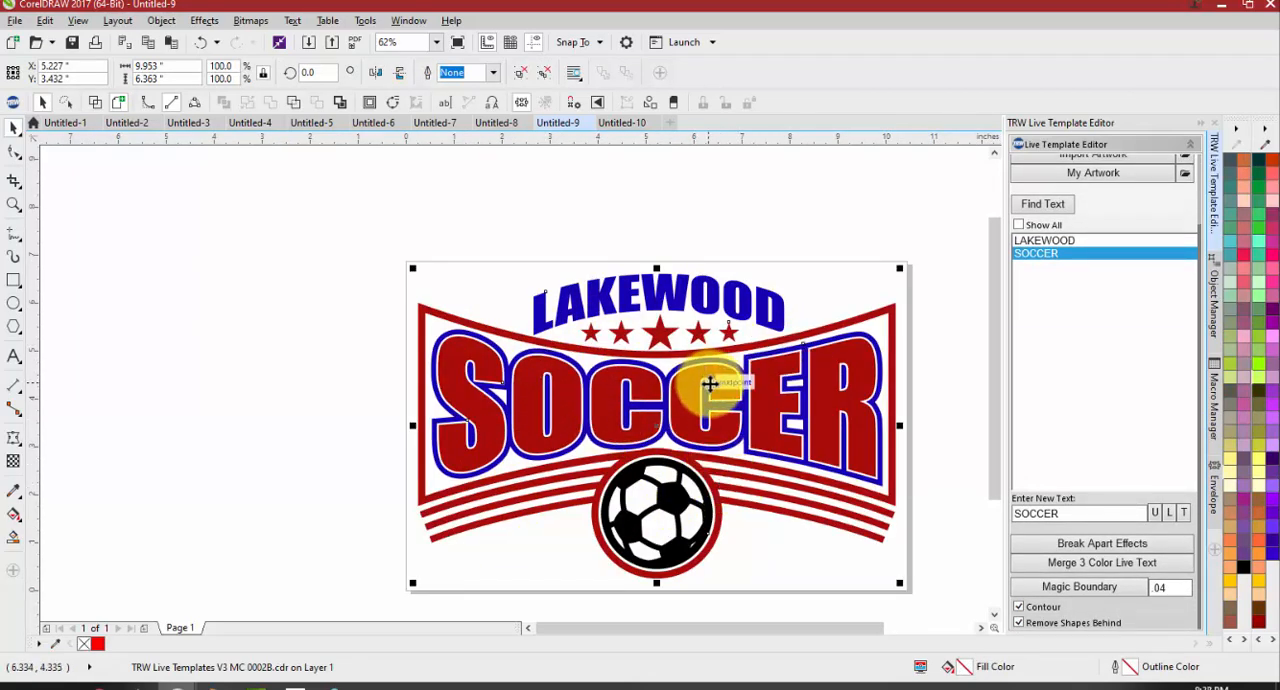
pyautogui.click(421, 186)
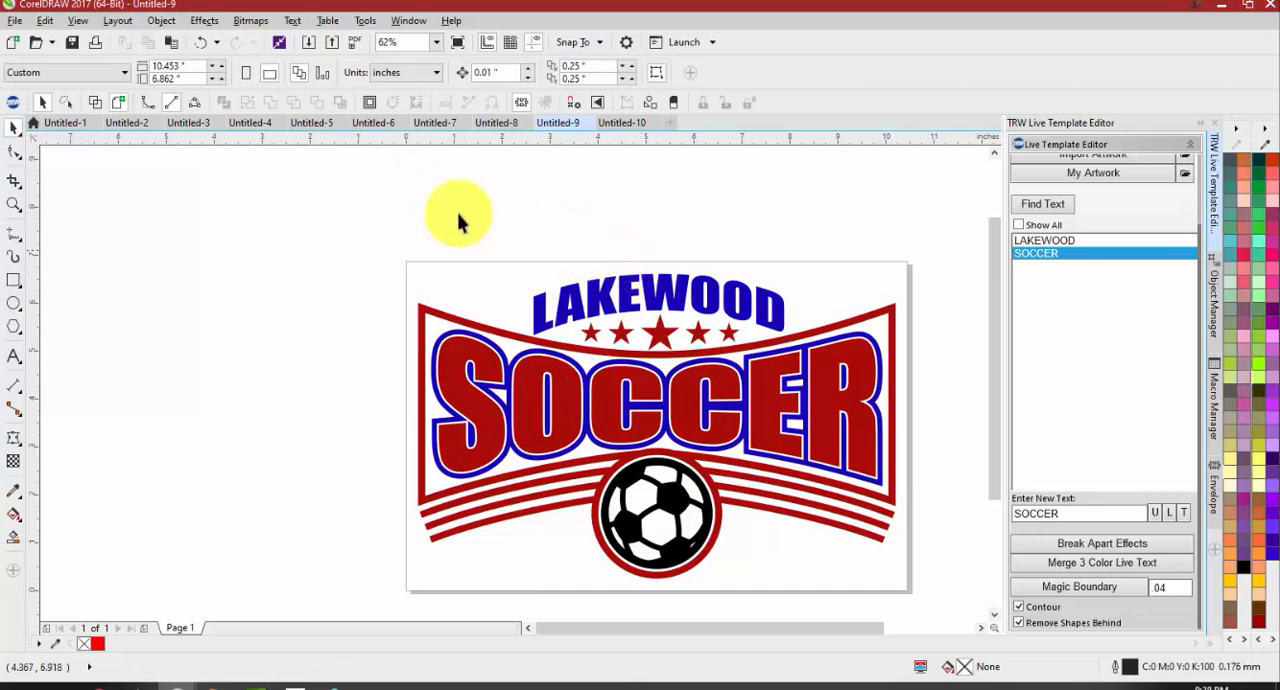
pyautogui.moveTo(349, 214); pyautogui.dragTo(876, 596)
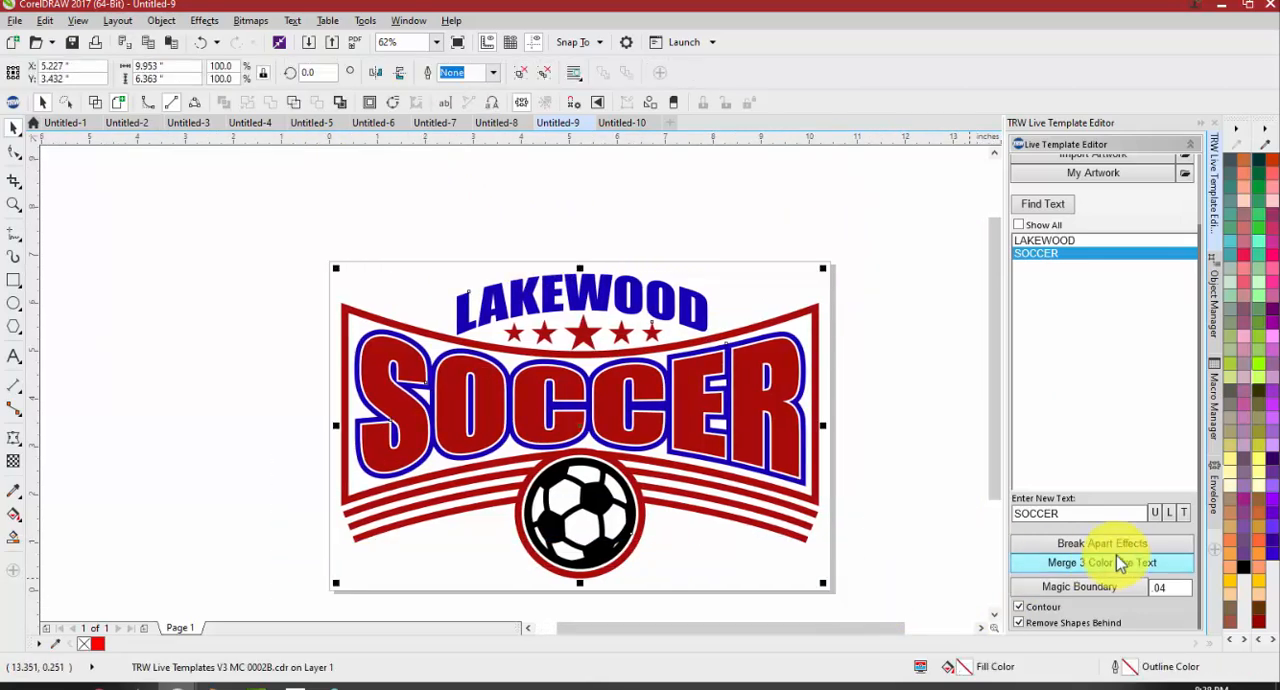
pyautogui.click(1120, 566)
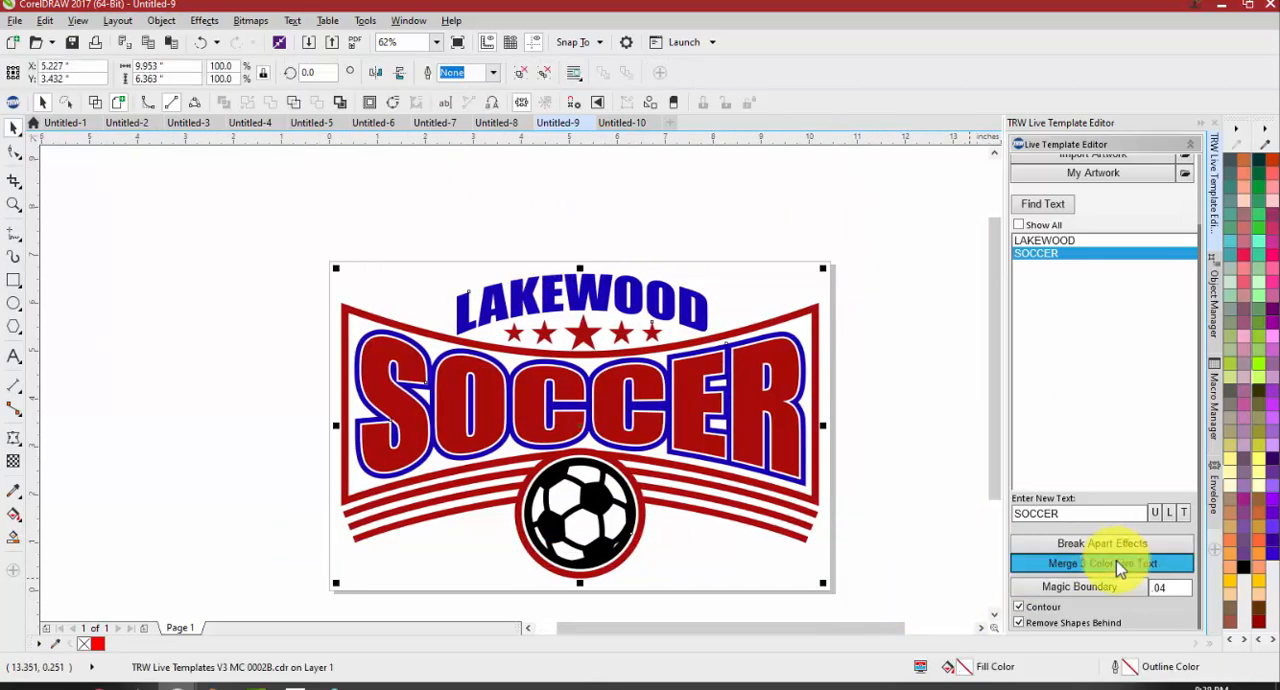
# Shift the merged design partly off the page, pull its red, blue and white SOCCER layers apart, and undo the layer moves
pyautogui.moveTo(740, 390); pyautogui.dragTo(602, 350)
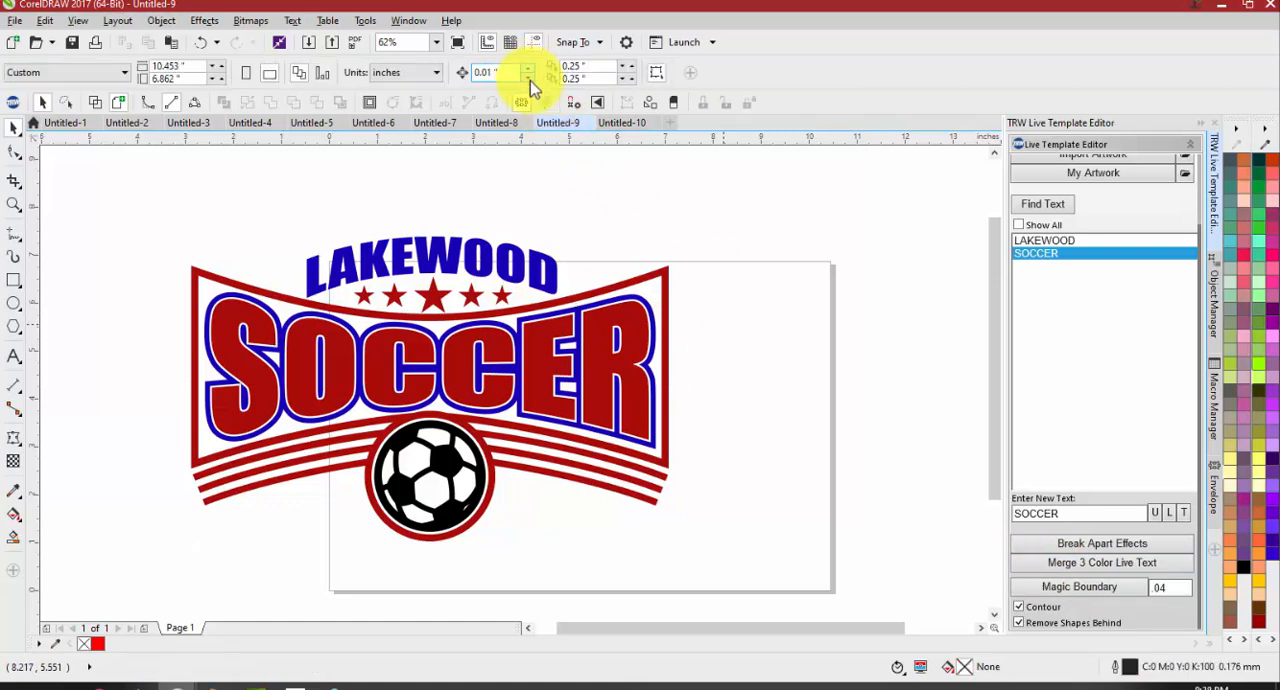
pyautogui.click(620, 322)
pyautogui.click(692, 290)
pyautogui.moveTo(594, 334); pyautogui.dragTo(581, 407)
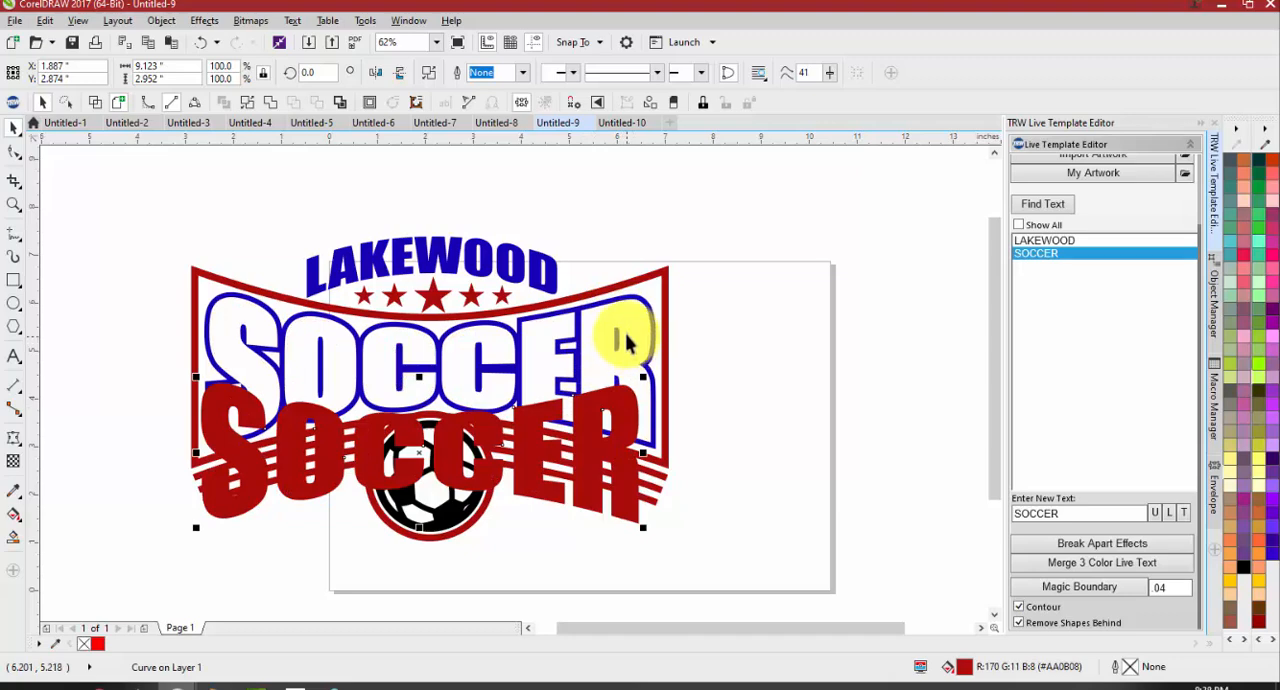
pyautogui.moveTo(627, 338); pyautogui.dragTo(580, 222)
pyautogui.click(430, 383)
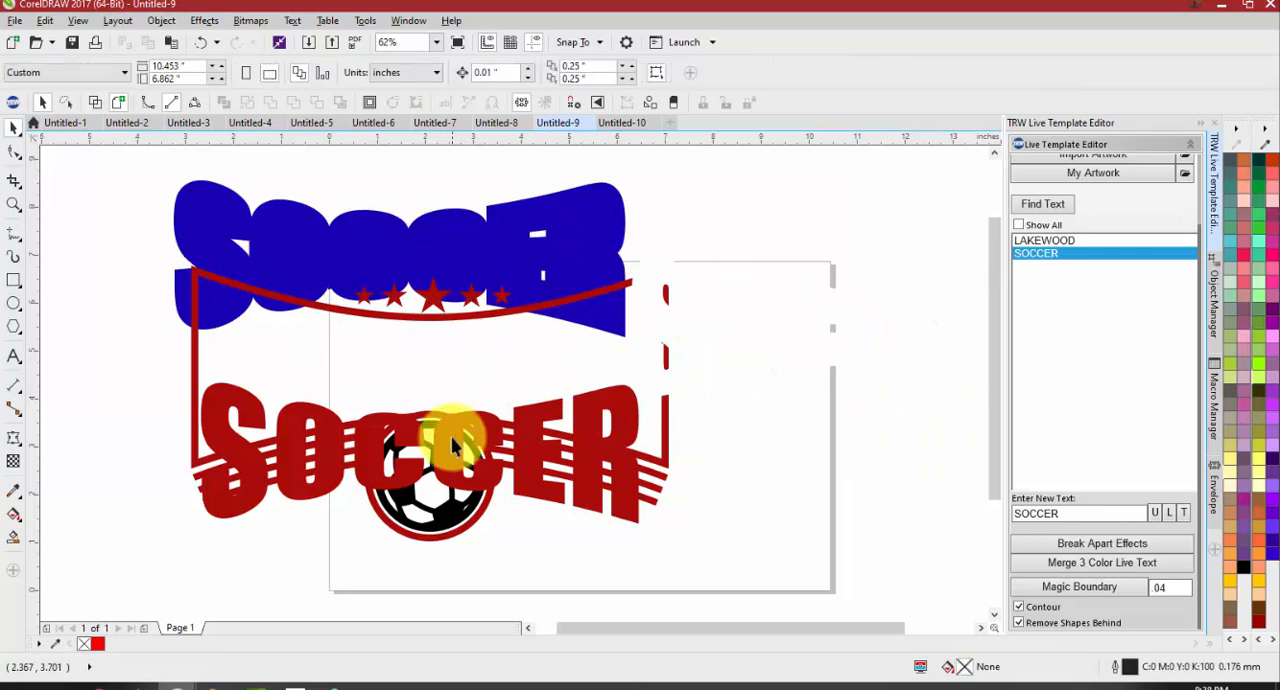
pyautogui.click(777, 306)
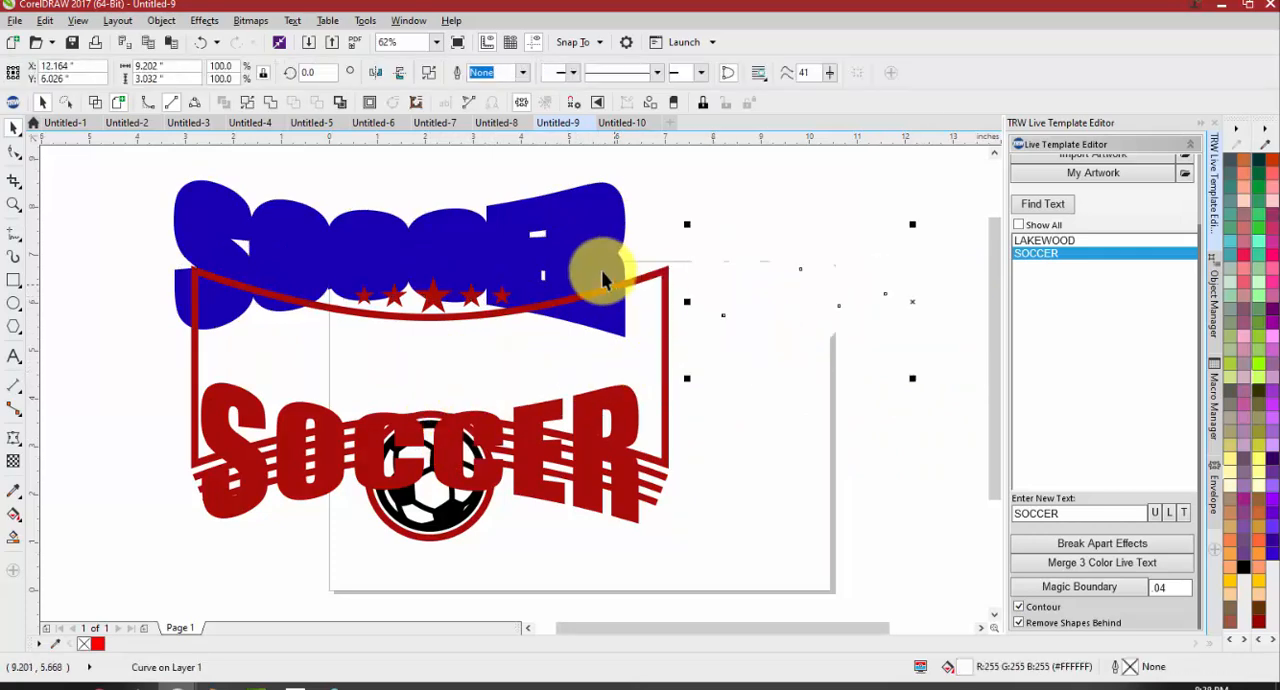
pyautogui.click(600, 215)
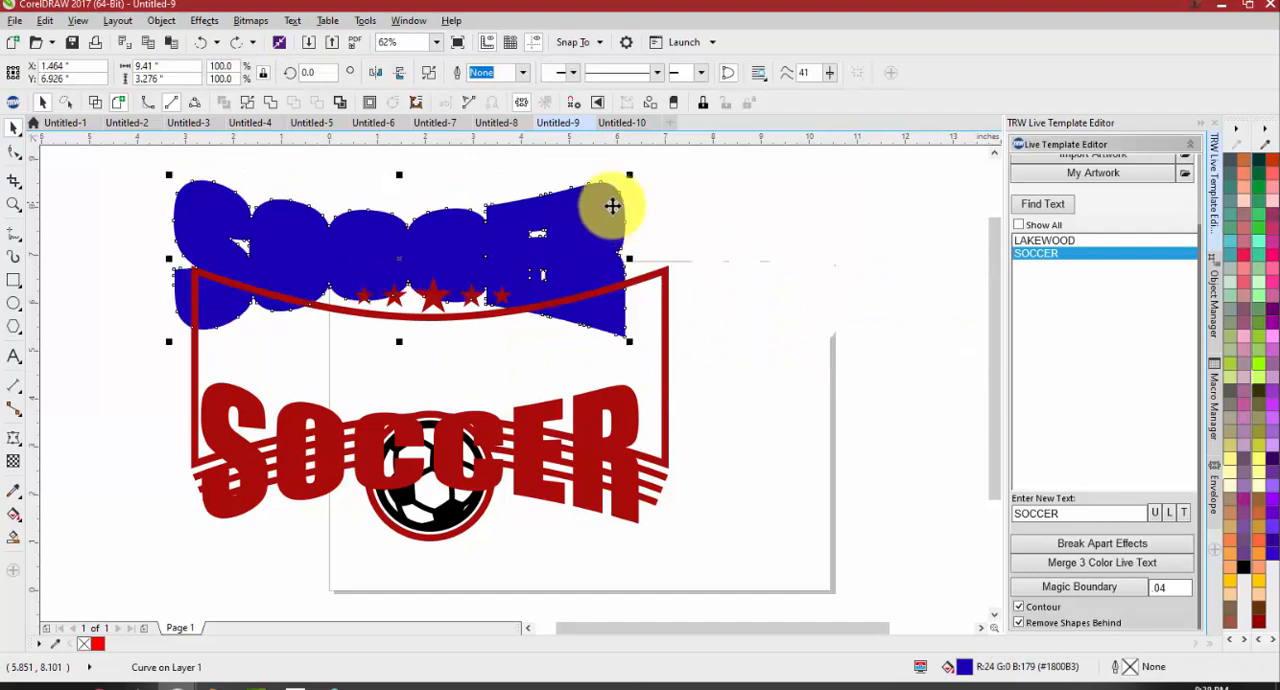
pyautogui.hotkey('ctrl', 'z')
pyautogui.hotkey('ctrl', 'z')
pyautogui.hotkey('ctrl', 'z')
pyautogui.hotkey('ctrl', 'z')
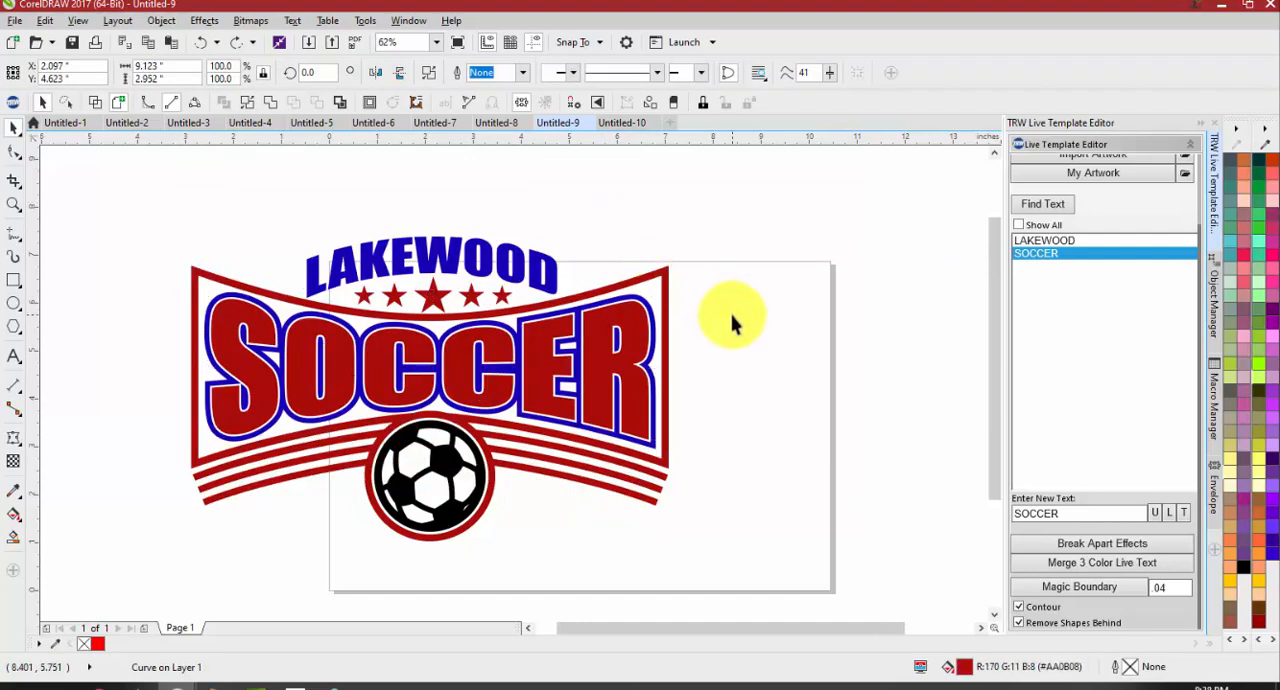
# Pull the red and white SOCCER layers down off the blue backing, and undo back to the design's original page position
pyautogui.scroll(2, 651, 337)
pyautogui.moveTo(651, 337); pyautogui.dragTo(618, 391)
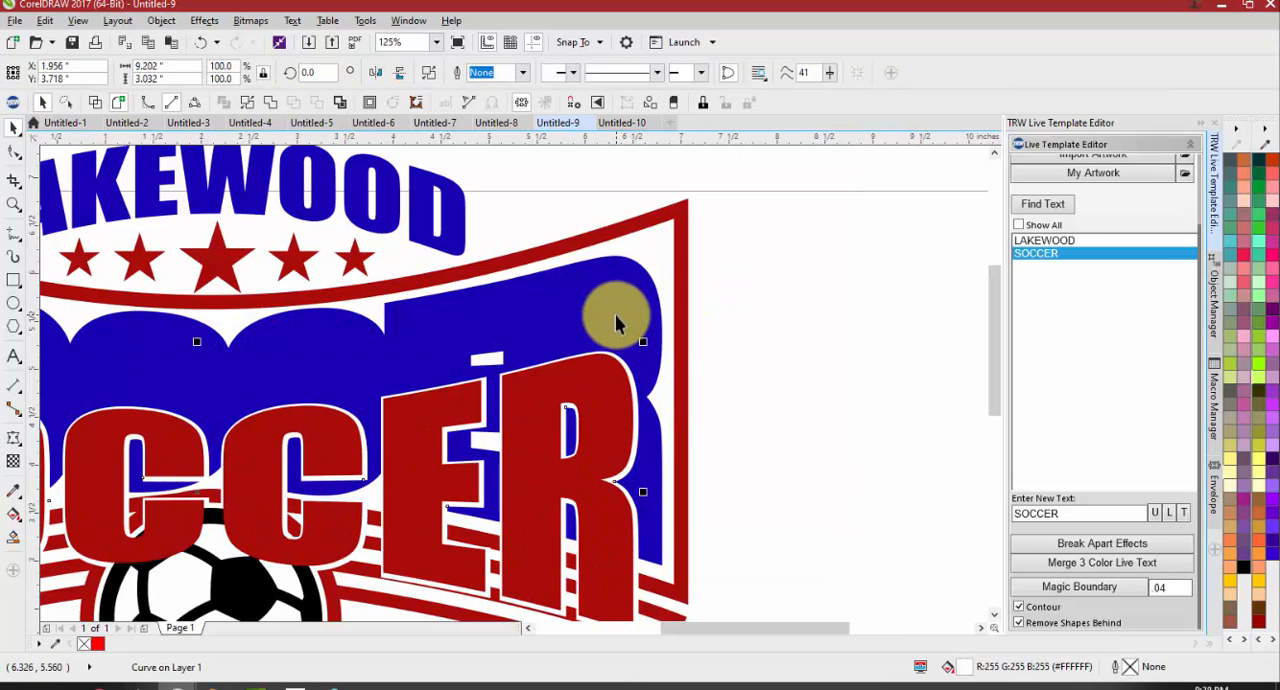
pyautogui.scroll(-2, 615, 320)
pyautogui.click(755, 398)
pyautogui.hotkey('ctrl', 'z')
pyautogui.hotkey('ctrl', 'z')
pyautogui.hotkey('ctrl', 'z')
pyautogui.hotkey('ctrl', 'z')
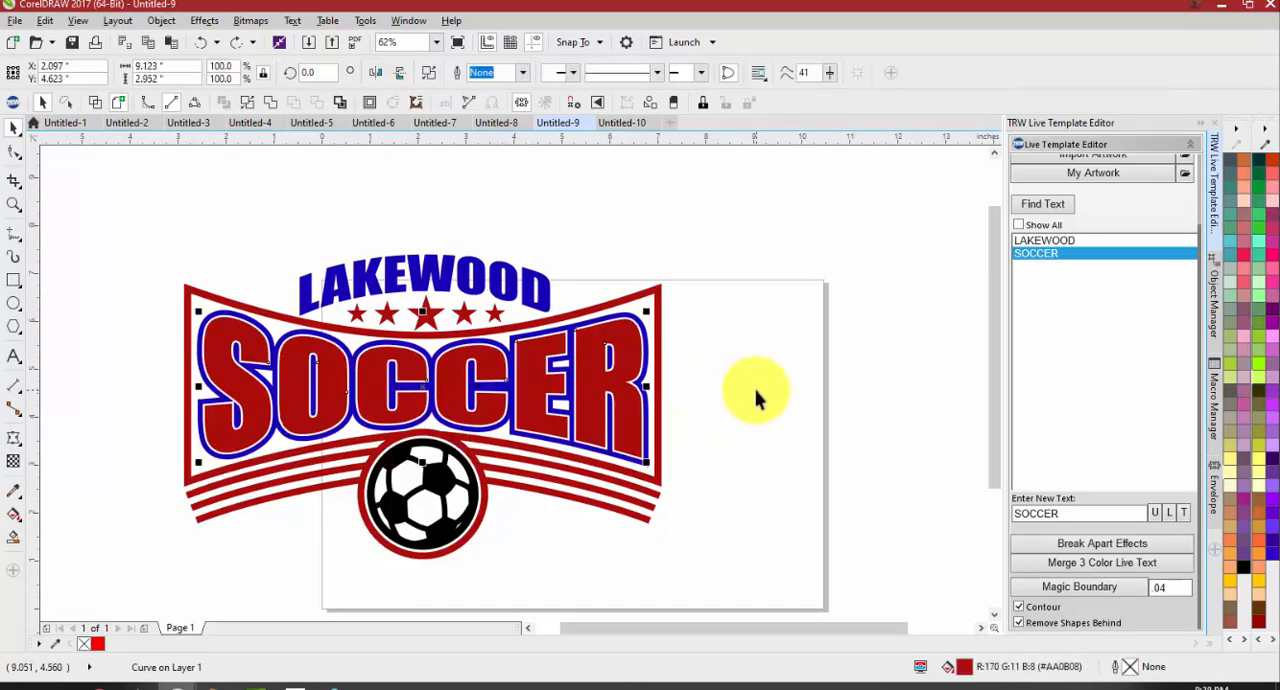
pyautogui.click(557, 245)
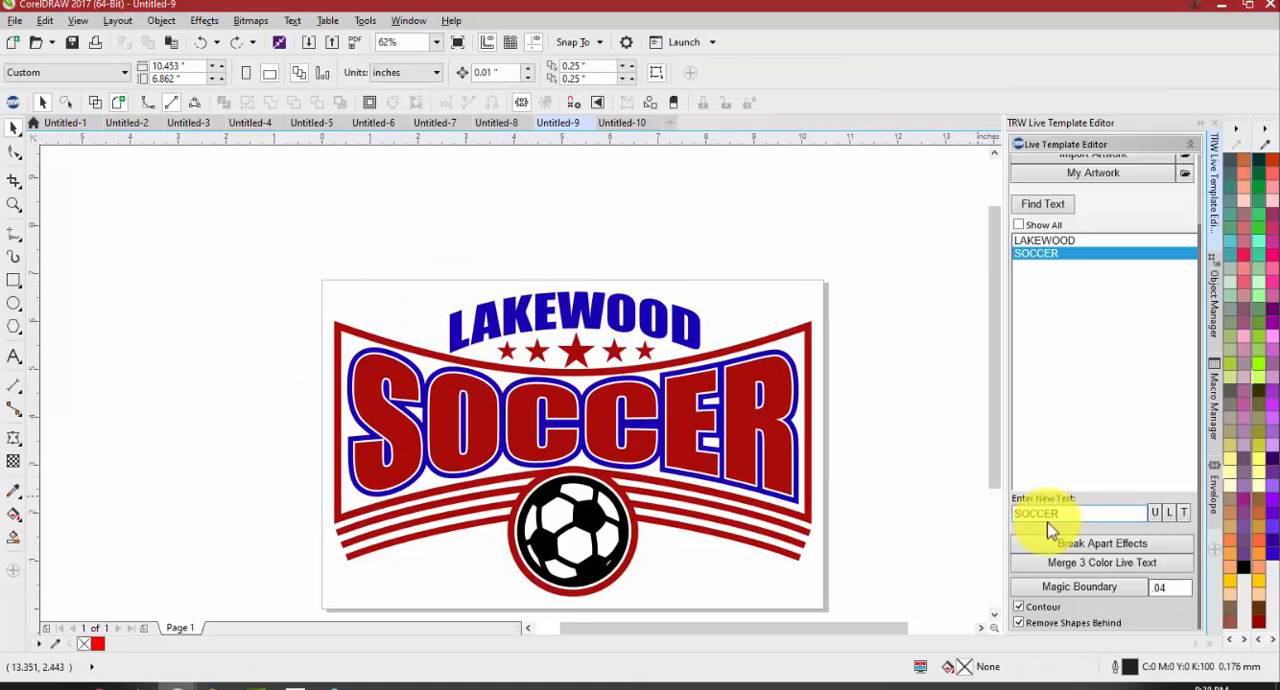
# Move the whole design to about X 4.668, Y 4.542 inches and merge its three-colour live text
pyautogui.click(765, 441)
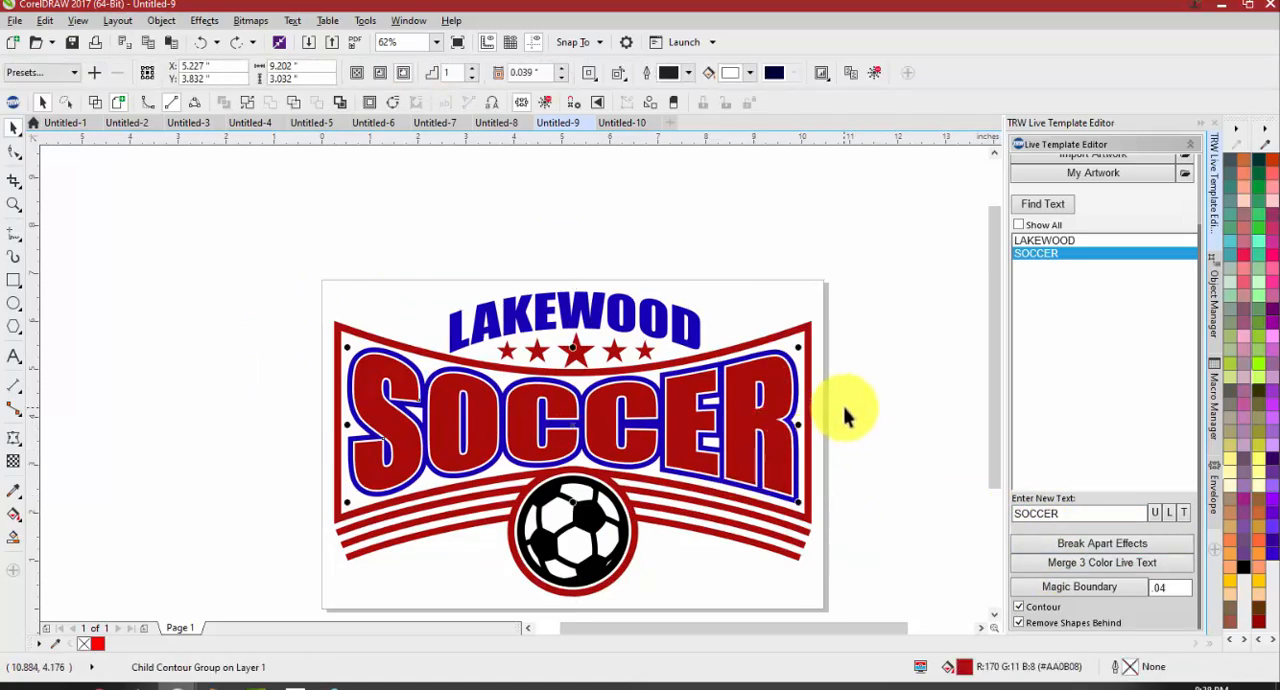
pyautogui.moveTo(750, 405); pyautogui.dragTo(538, 376)
pyautogui.moveTo(622, 360); pyautogui.dragTo(782, 320)
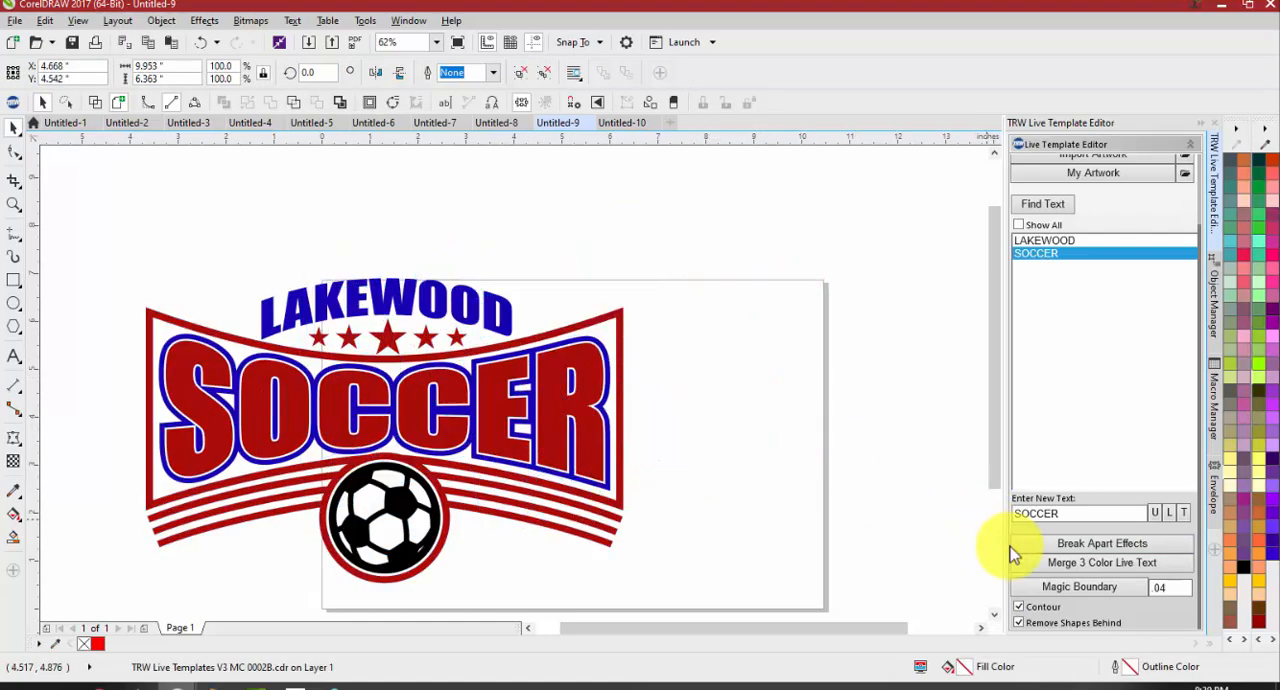
pyautogui.click(1045, 568)
pyautogui.click(700, 364)
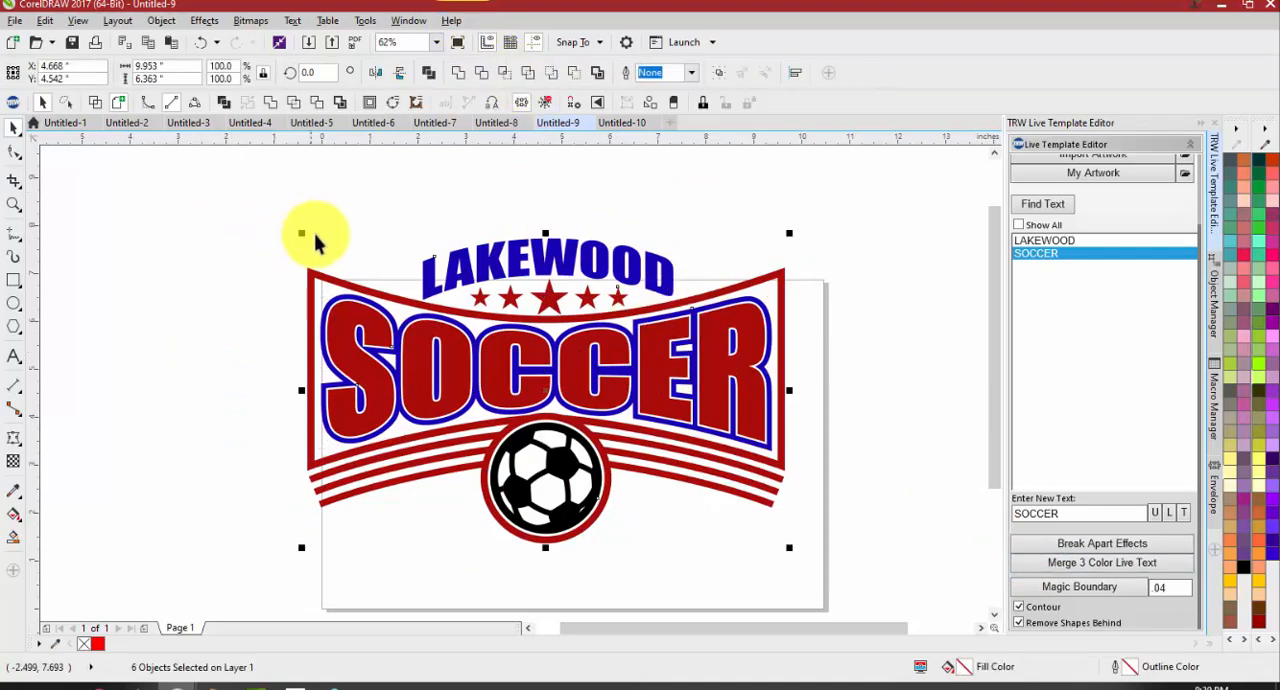
# Pull the red and white SOCCER layers down from the solid blue layer, and undo the separation
pyautogui.scroll(3, 349, 334)
pyautogui.moveTo(342, 293); pyautogui.dragTo(350, 384)
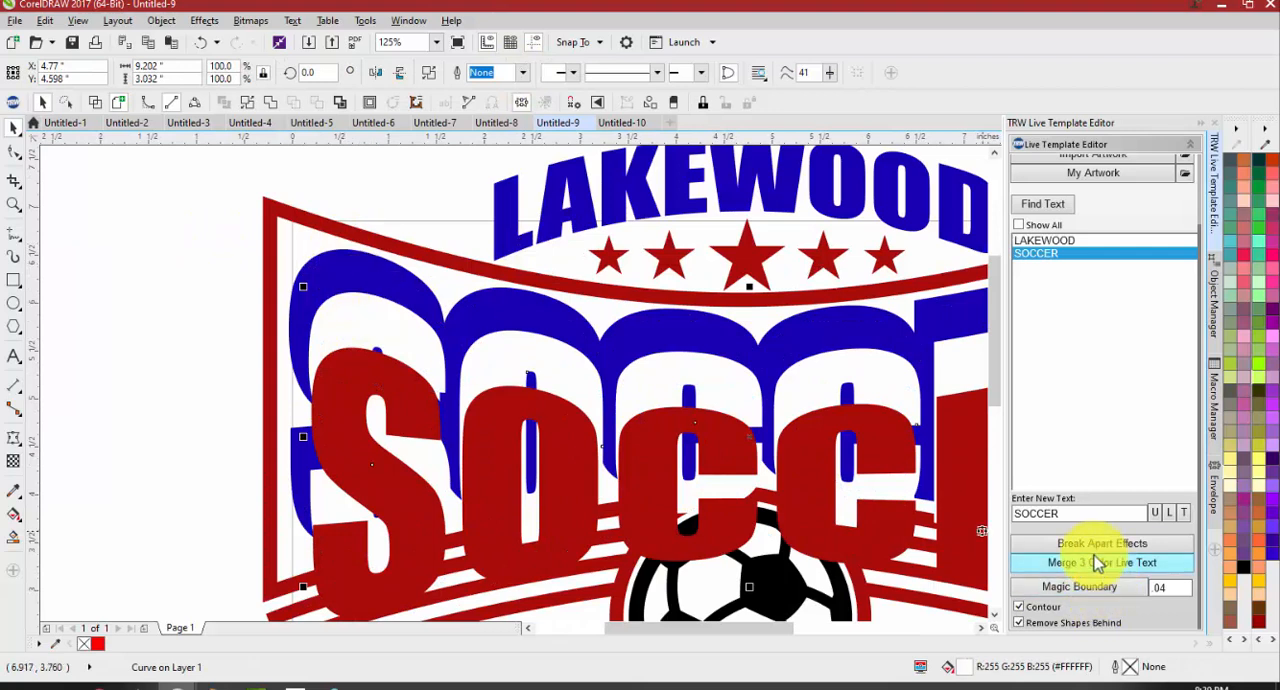
pyautogui.scroll(-3, 432, 383)
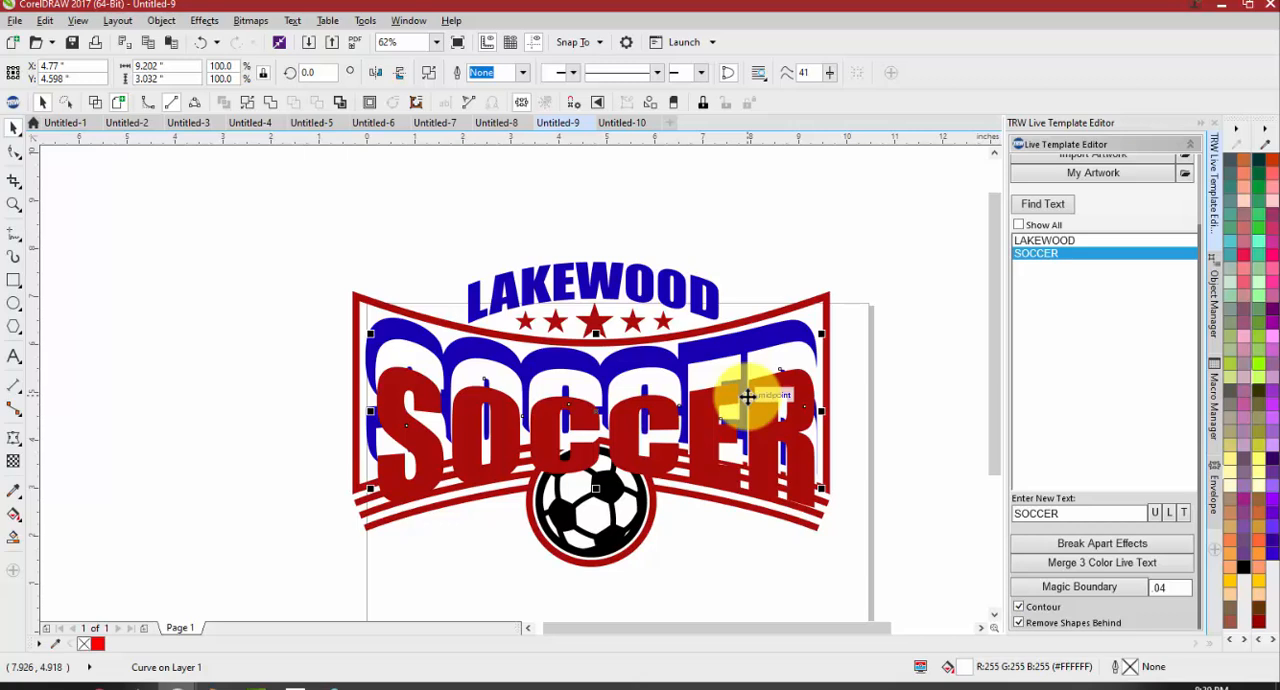
pyautogui.hotkey('ctrl', 'z')
pyautogui.hotkey('ctrl', 'z')
pyautogui.hotkey('ctrl', 'z')
# Ungroup the design, shift the SOCCER text slightly, and undo the changes back to the unmerged group
pyautogui.click(222, 317)
pyautogui.click(491, 353)
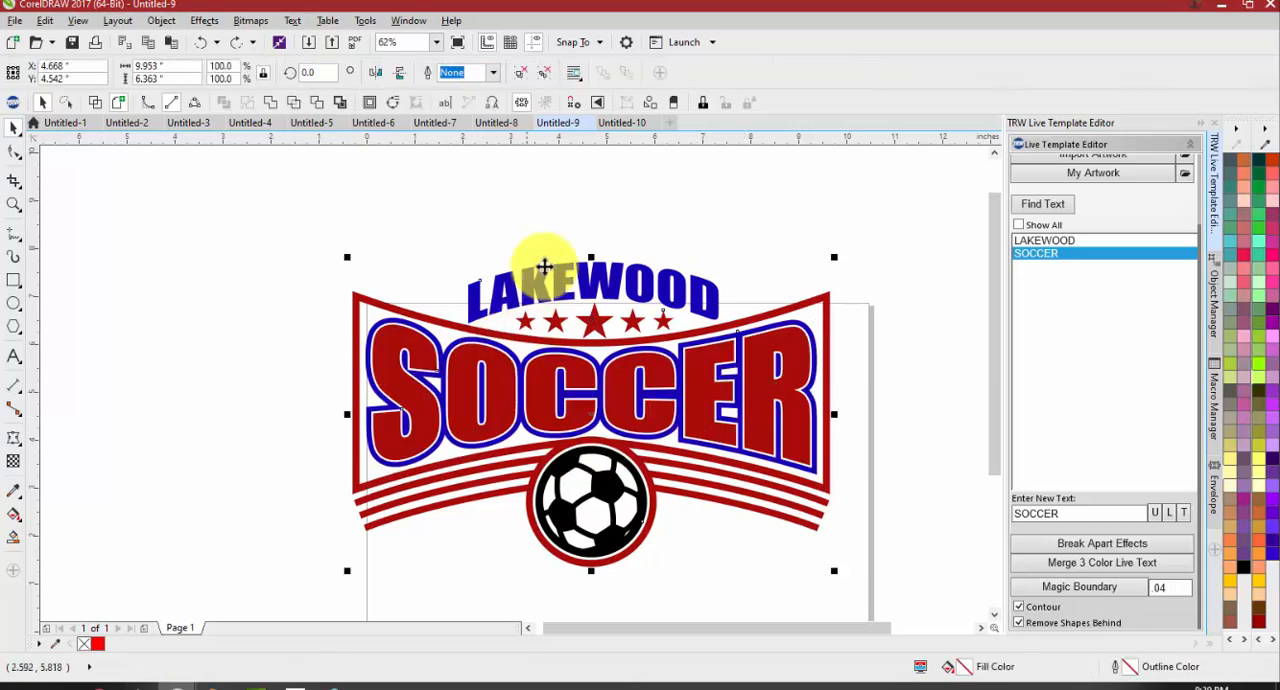
pyautogui.click(538, 75)
pyautogui.click(493, 203)
pyautogui.moveTo(463, 362)
pyautogui.mouseDown()
pyautogui.moveTo(462, 444)
pyautogui.moveTo(457, 382)
pyautogui.mouseUp()
pyautogui.hotkey('ctrl', 'z')
pyautogui.hotkey('ctrl', 'z')
pyautogui.hotkey('ctrl', 'z')
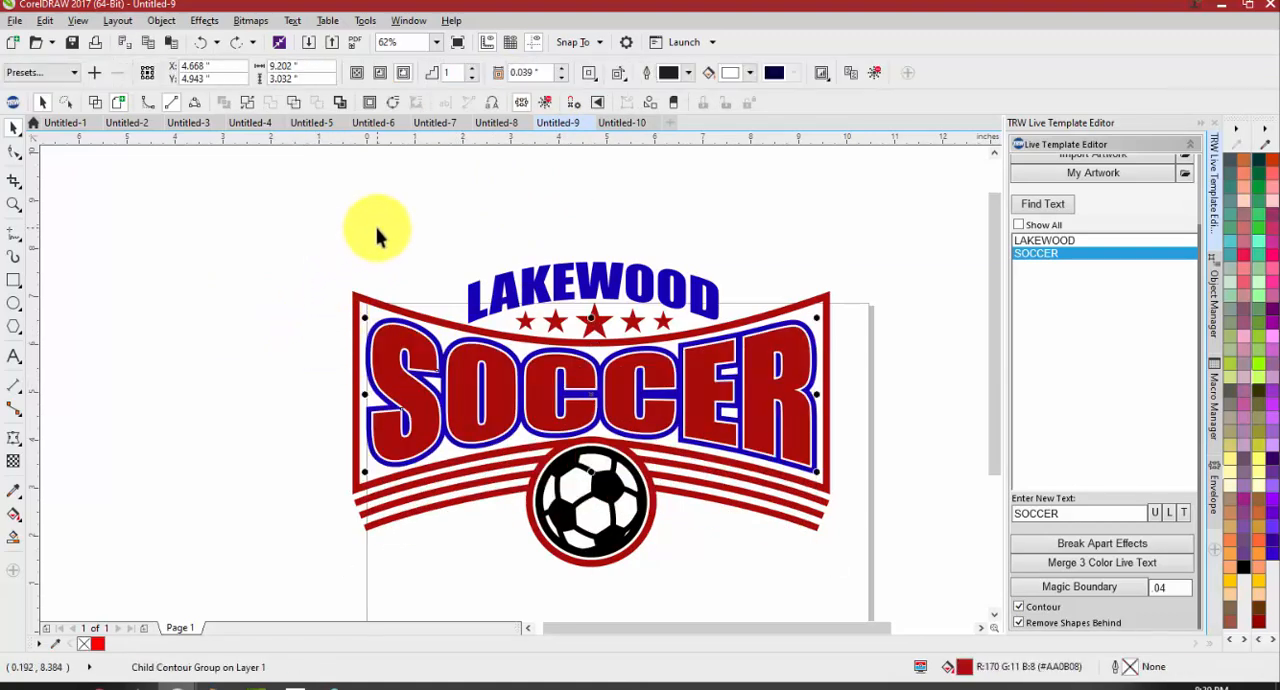
pyautogui.hotkey('ctrl', 'z')
pyautogui.hotkey('ctrl', 'z')
# Move the complete Lakewood Soccer design to about X 5.87, Y 3.634 inches
pyautogui.moveTo(448, 325); pyautogui.dragTo(670, 330)
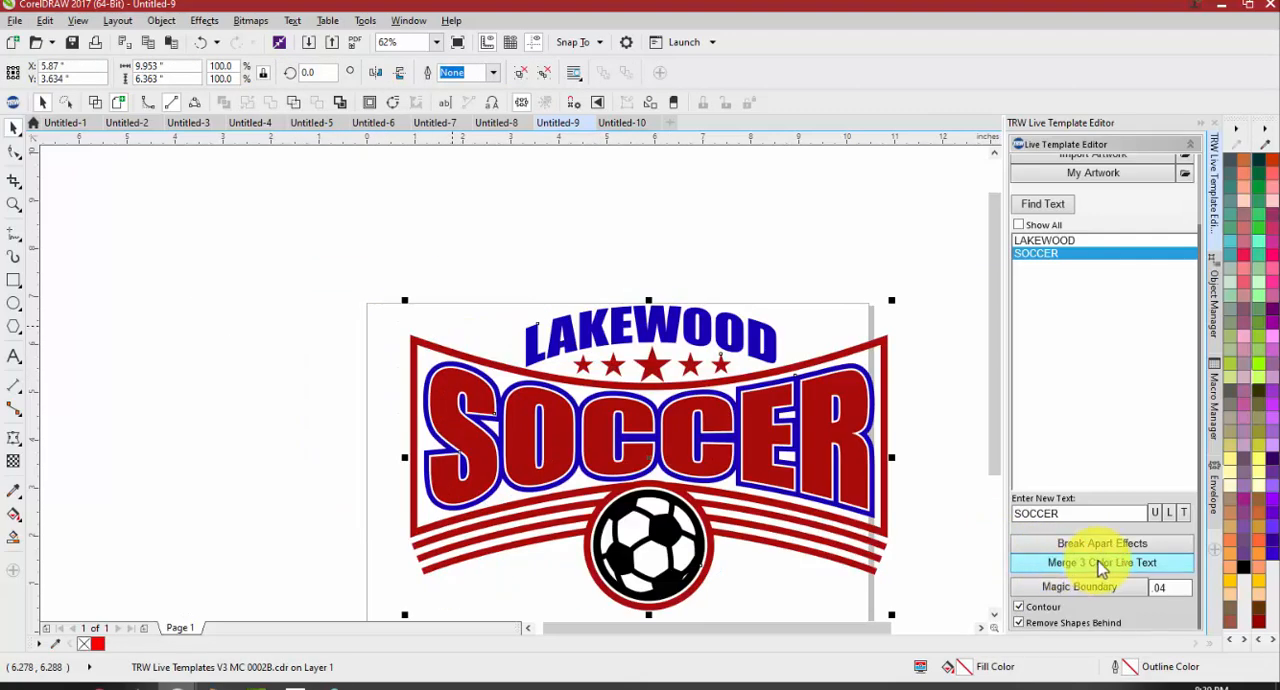
pyautogui.click(637, 265)
pyautogui.click(646, 330)
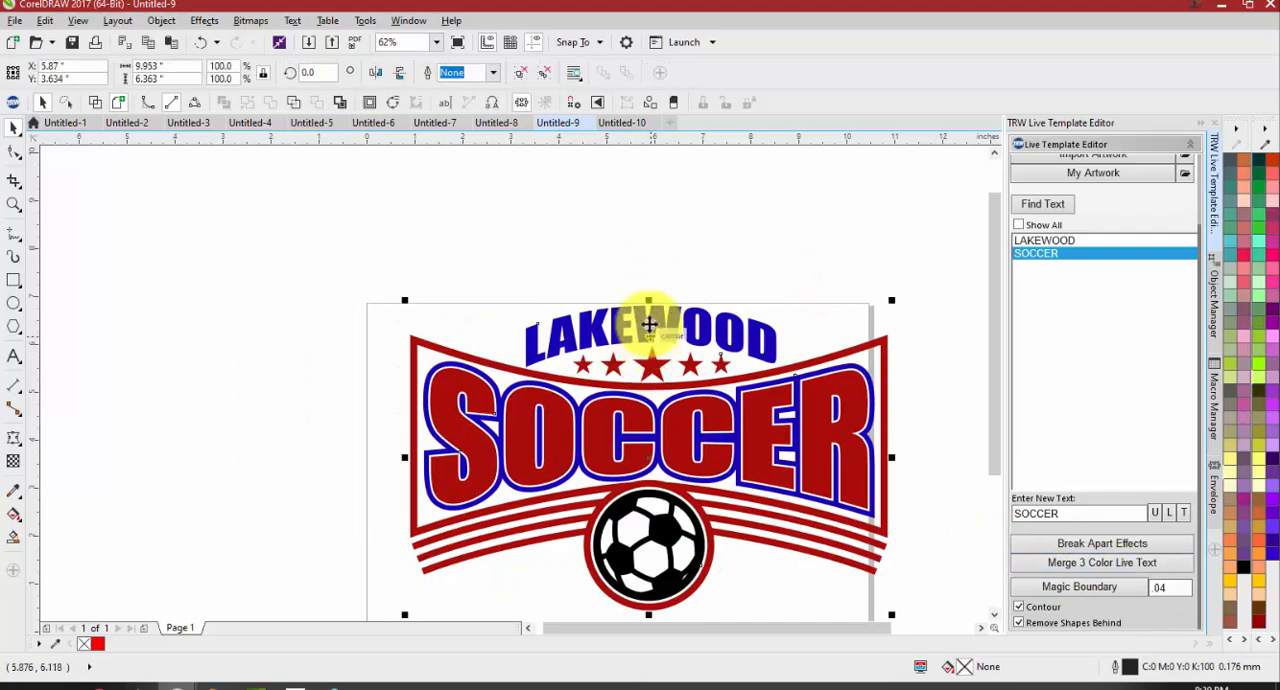
# Pull the white-outlined red SOCCER text down off its unmerged backing layers, and undo the move
pyautogui.keyDown('ctrl'); pyautogui.click(443, 390); pyautogui.keyUp('ctrl')
pyautogui.moveTo(443, 390); pyautogui.dragTo(444, 448)
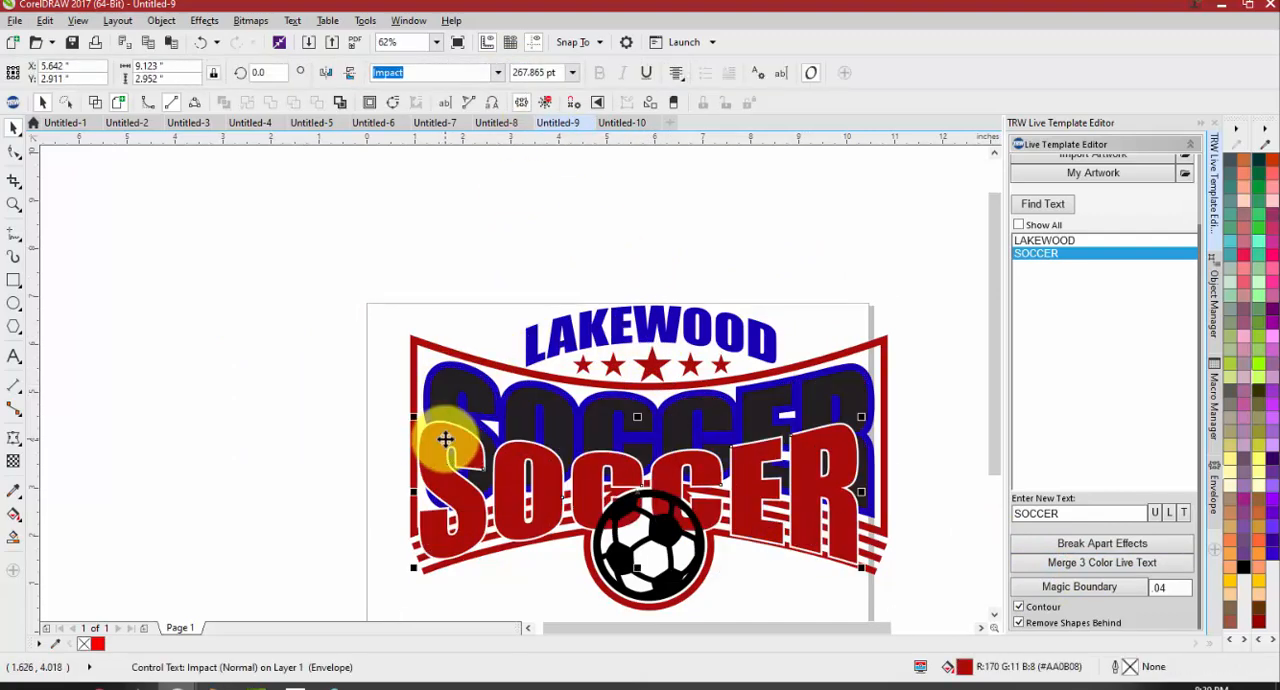
pyautogui.scroll(4, 444, 451)
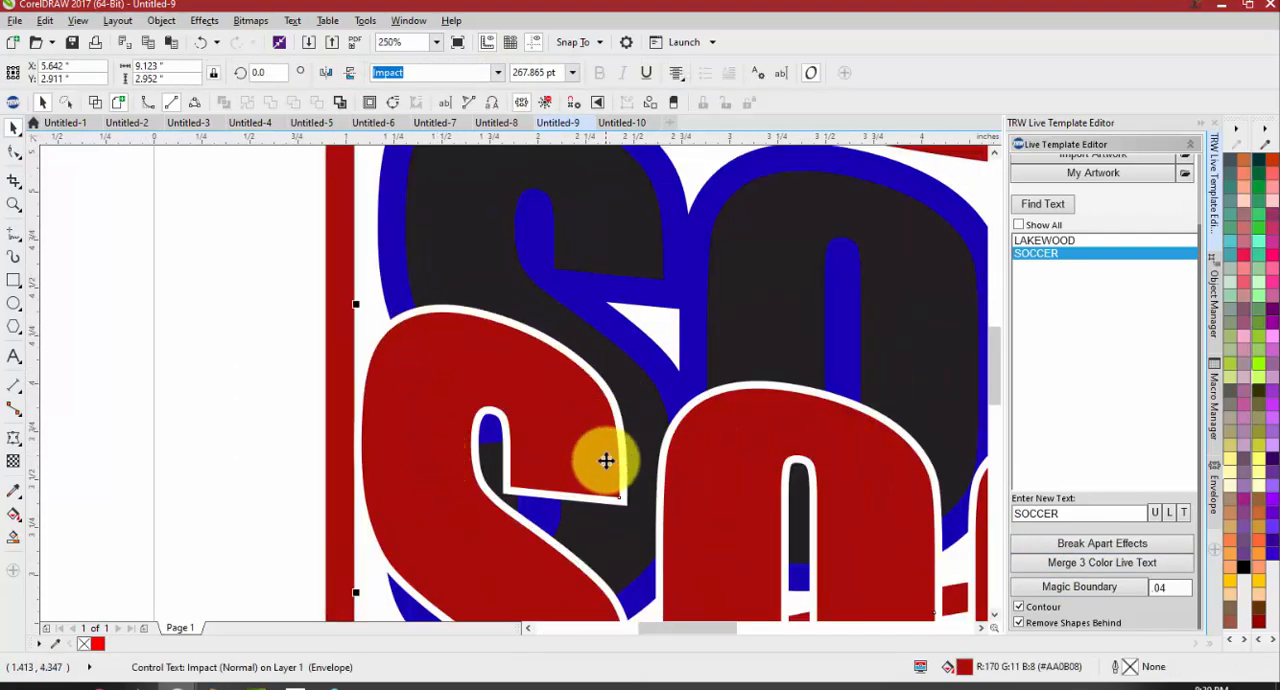
pyautogui.scroll(-2, 560, 440)
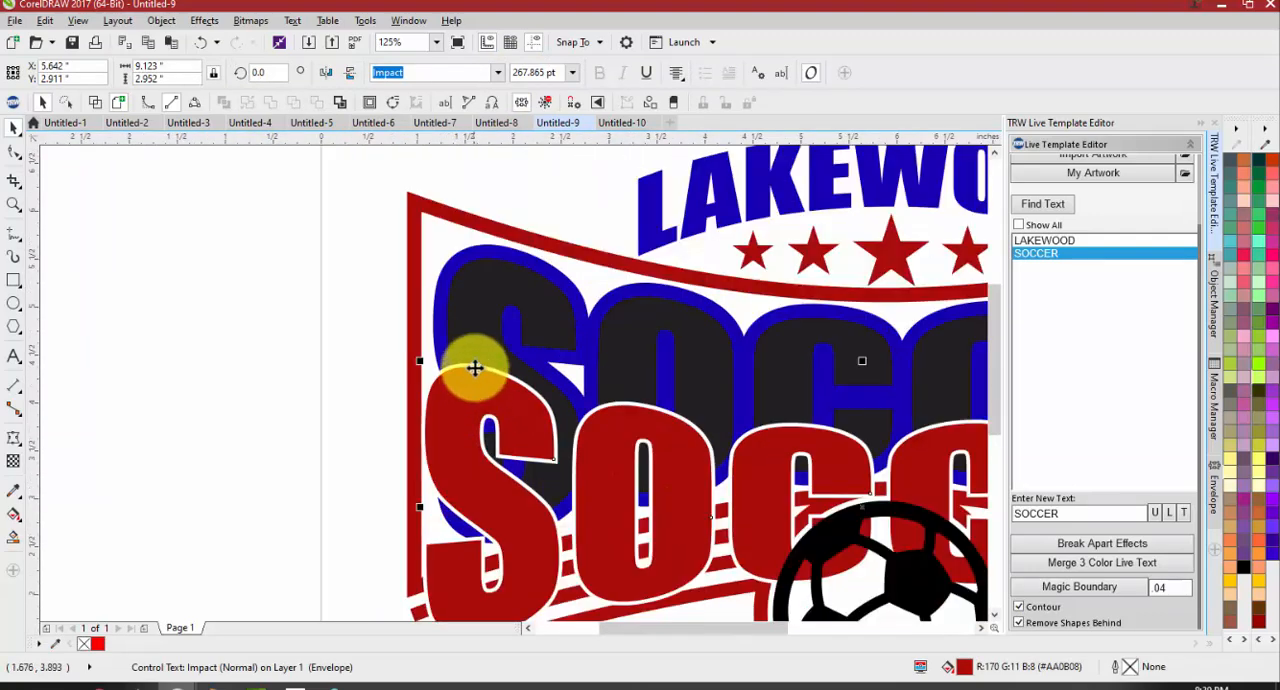
pyautogui.click(320, 305)
pyautogui.hotkey('ctrl', 'z')
# Select the whole Lakewood Soccer design and break apart its effects
pyautogui.scroll(-2, 230, 305)
pyautogui.moveTo(246, 252); pyautogui.dragTo(862, 450)
pyautogui.click(1063, 545)
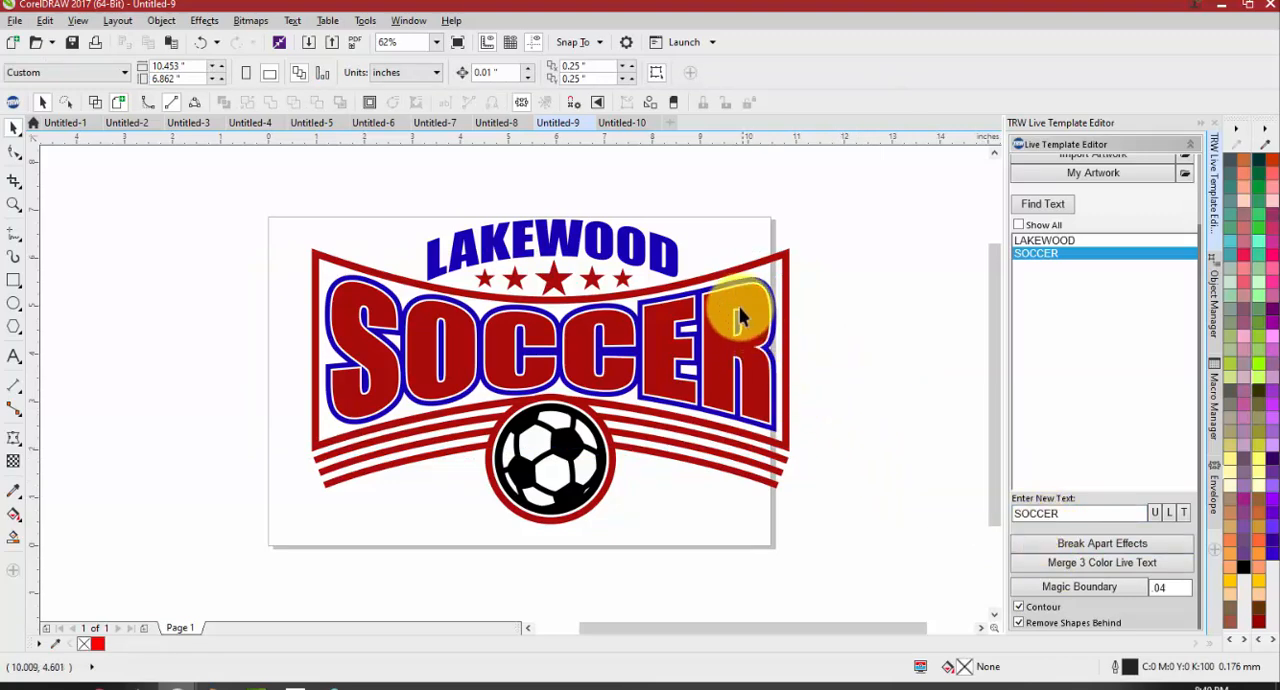
# Pull the red SOCCER text and its white outline layer down separately from the black and blue layers
pyautogui.scroll(2, 737, 312)
pyautogui.moveTo(750, 345); pyautogui.dragTo(779, 476)
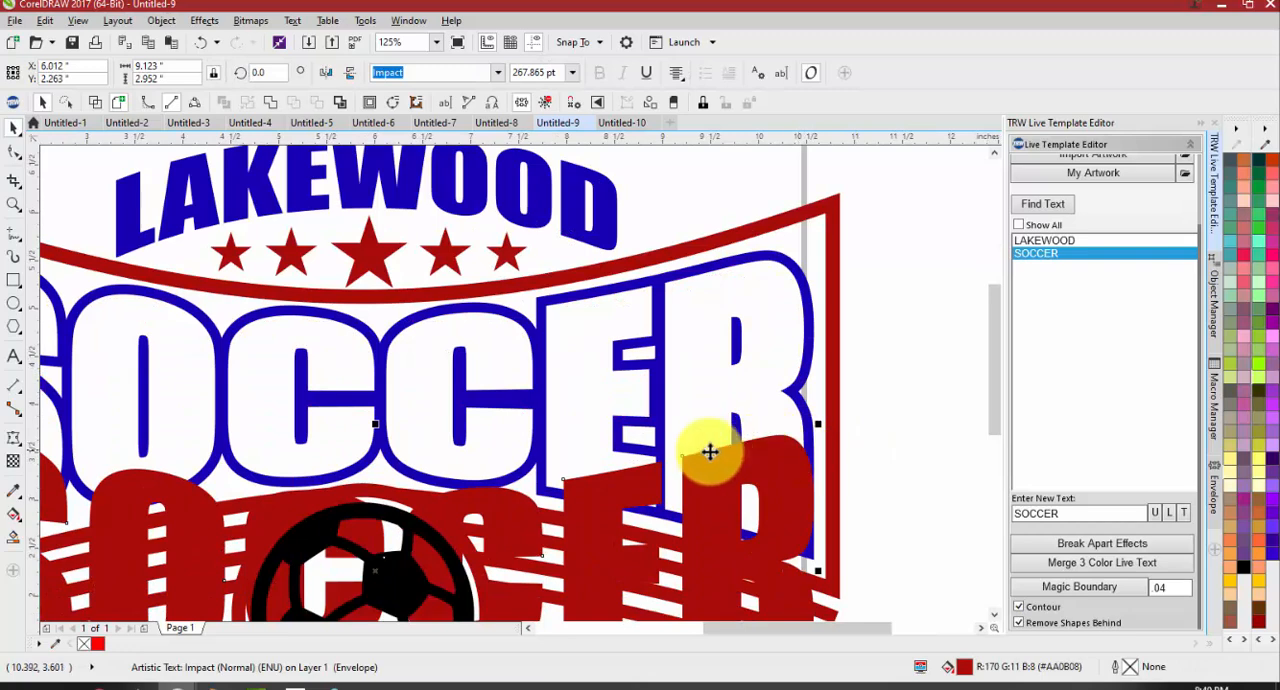
pyautogui.moveTo(767, 328); pyautogui.dragTo(772, 387)
pyautogui.moveTo(759, 302); pyautogui.dragTo(768, 355)
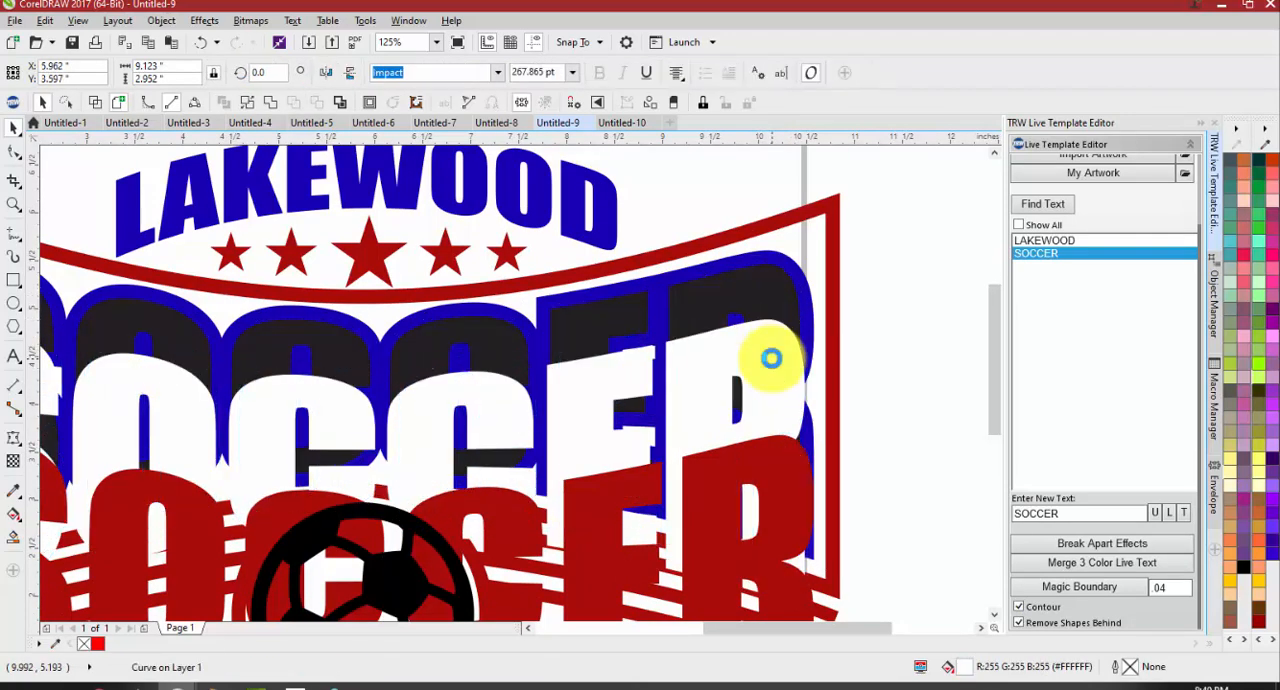
# Undo the separation of the SOCCER layers and the break-apart of effects on the Lakewood Soccer design
pyautogui.hotkey('ctrl', 'z')
pyautogui.hotkey('ctrl', 'z')
pyautogui.hotkey('ctrl', 'z')
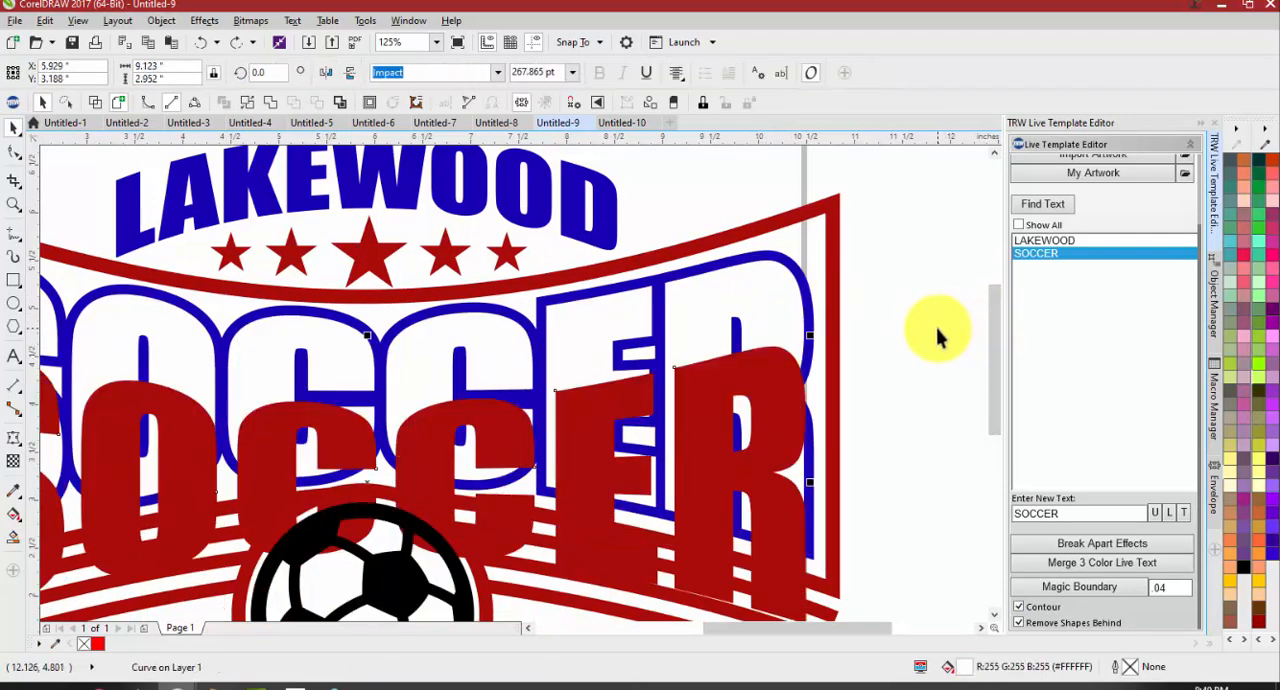
pyautogui.hotkey('ctrl', 'z')
pyautogui.scroll(-1, 918, 338)
pyautogui.click(914, 340)
pyautogui.click(823, 335)
pyautogui.click(917, 331)
# Ungroup the whole Lakewood Soccer design and merge the three-colour live text of its SOCCER lettering
pyautogui.moveTo(682, 352)
pyautogui.mouseDown()
pyautogui.moveTo(543, 360)
pyautogui.moveTo(674, 351)
pyautogui.mouseUp()
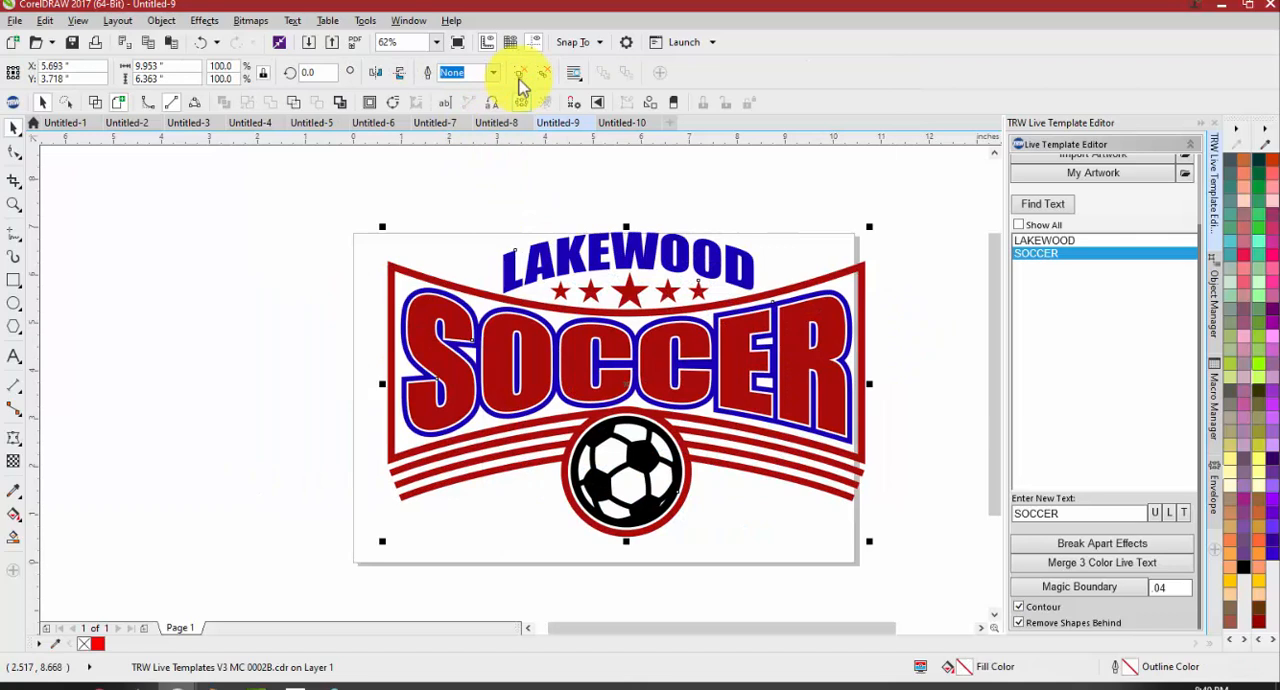
pyautogui.click(523, 77)
pyautogui.click(448, 212)
pyautogui.moveTo(592, 362); pyautogui.dragTo(925, 496)
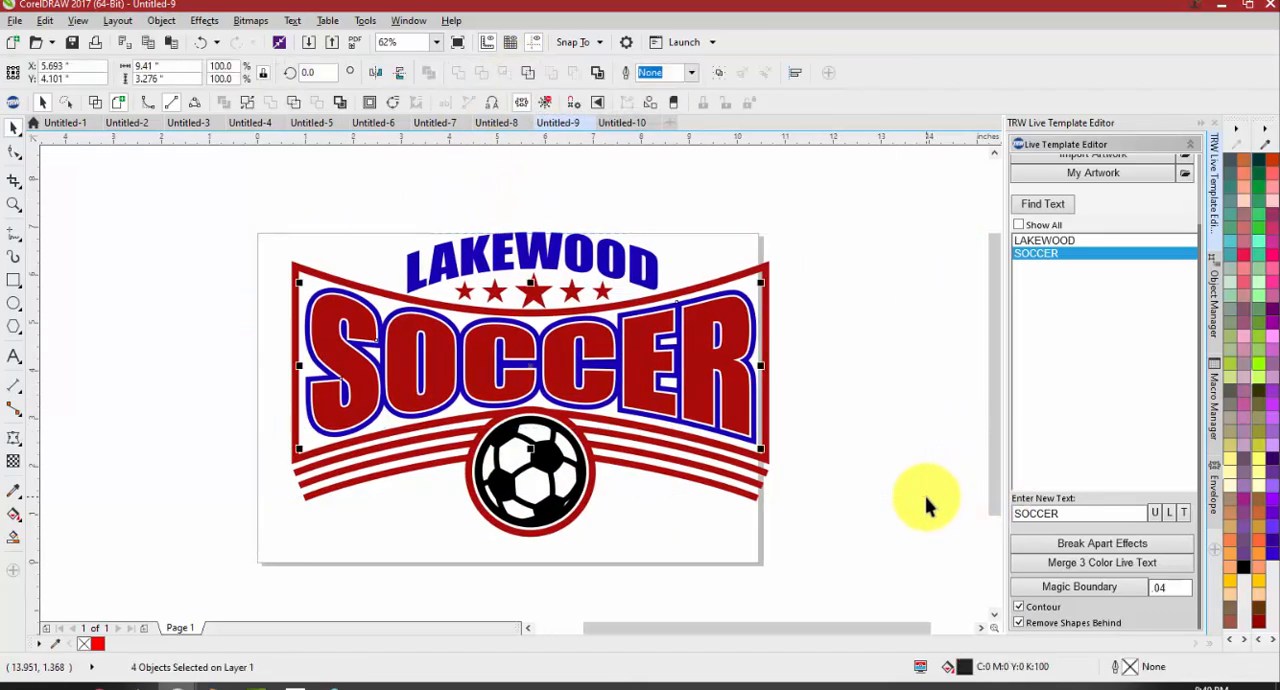
pyautogui.click(1136, 566)
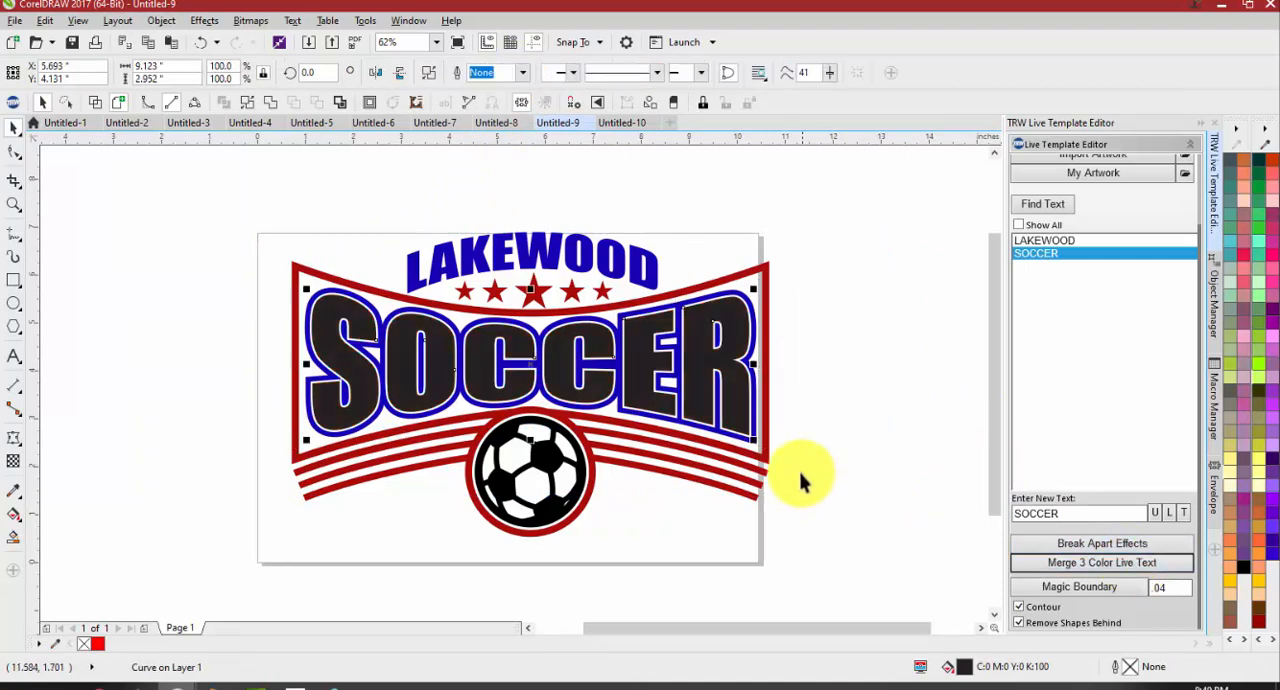
# Weld the black SOCCER lettering with the red frame artwork into one red curve
pyautogui.click(725, 383)
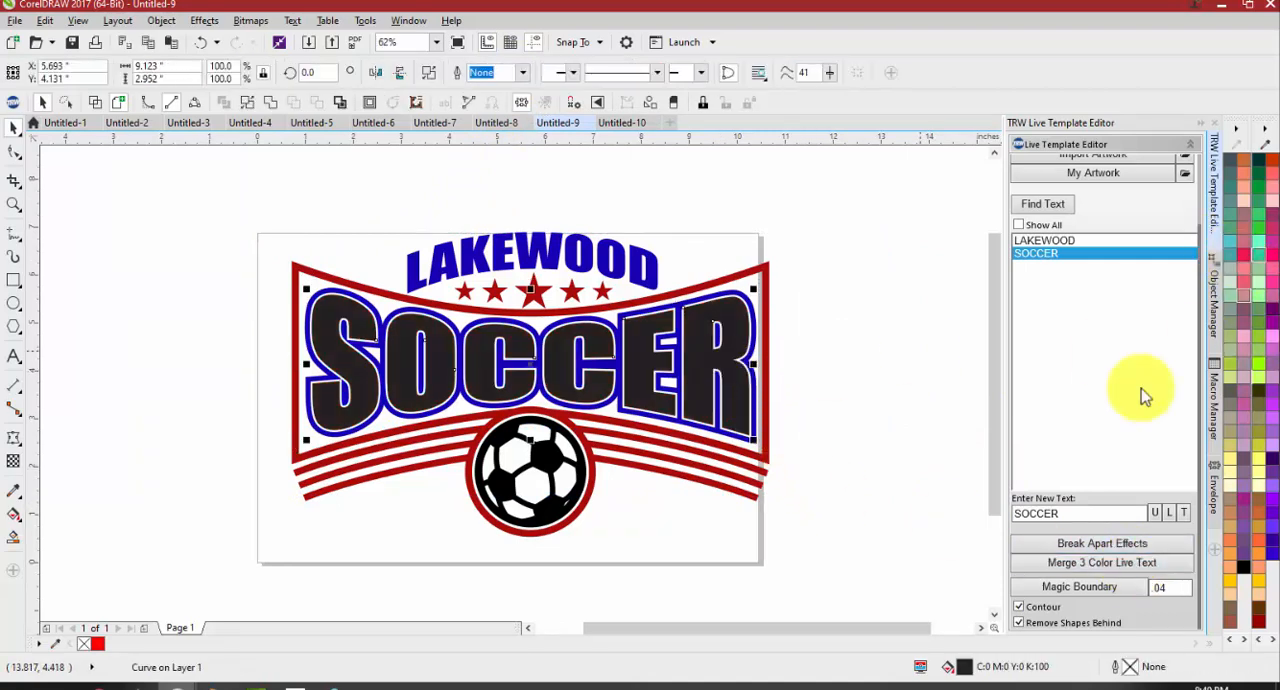
pyautogui.click(766, 357)
pyautogui.click(458, 73)
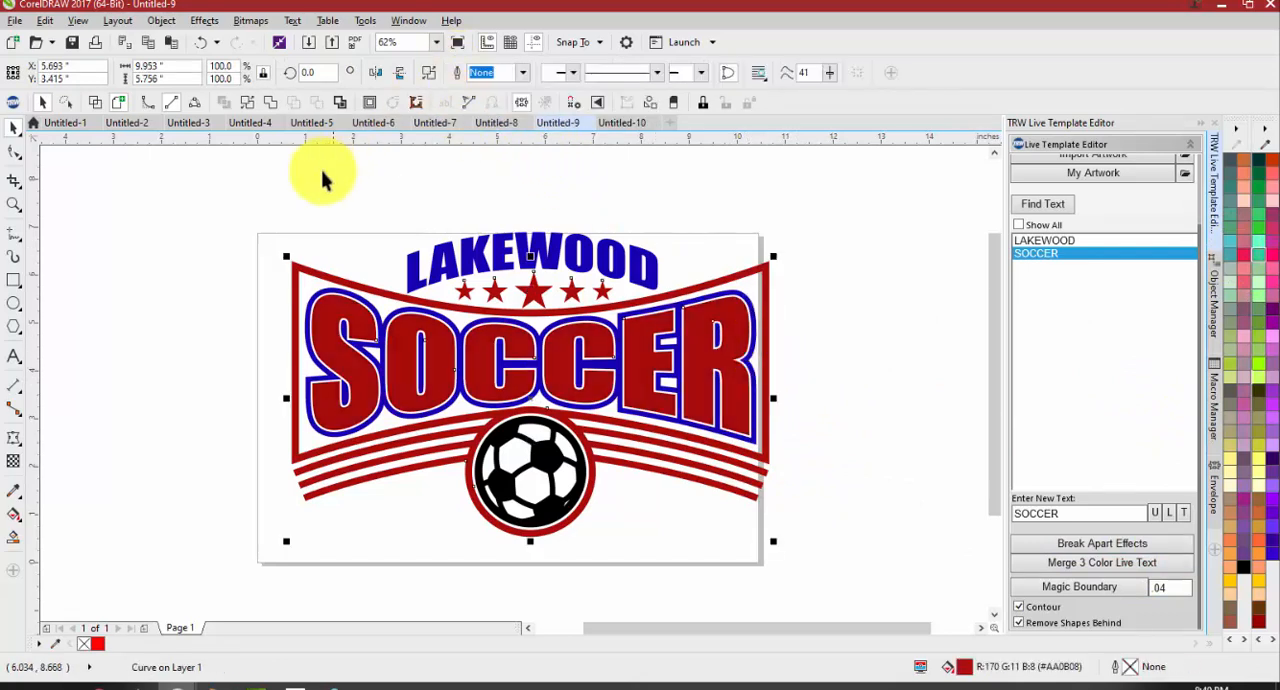
pyautogui.click(375, 215)
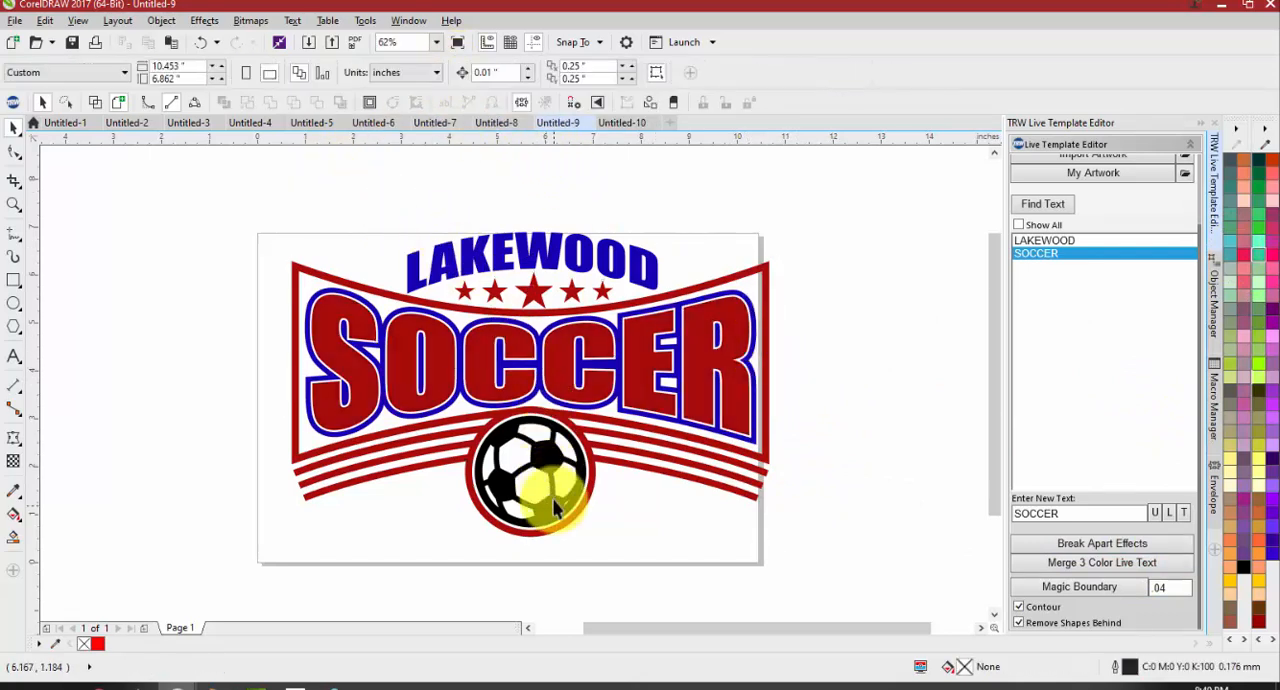
# Weld the black soccer ball artwork with the LAKEWOOD text so both share the text's blue colour
pyautogui.click(548, 468)
pyautogui.keyDown('shift'); pyautogui.click(540, 258); pyautogui.keyUp('shift')
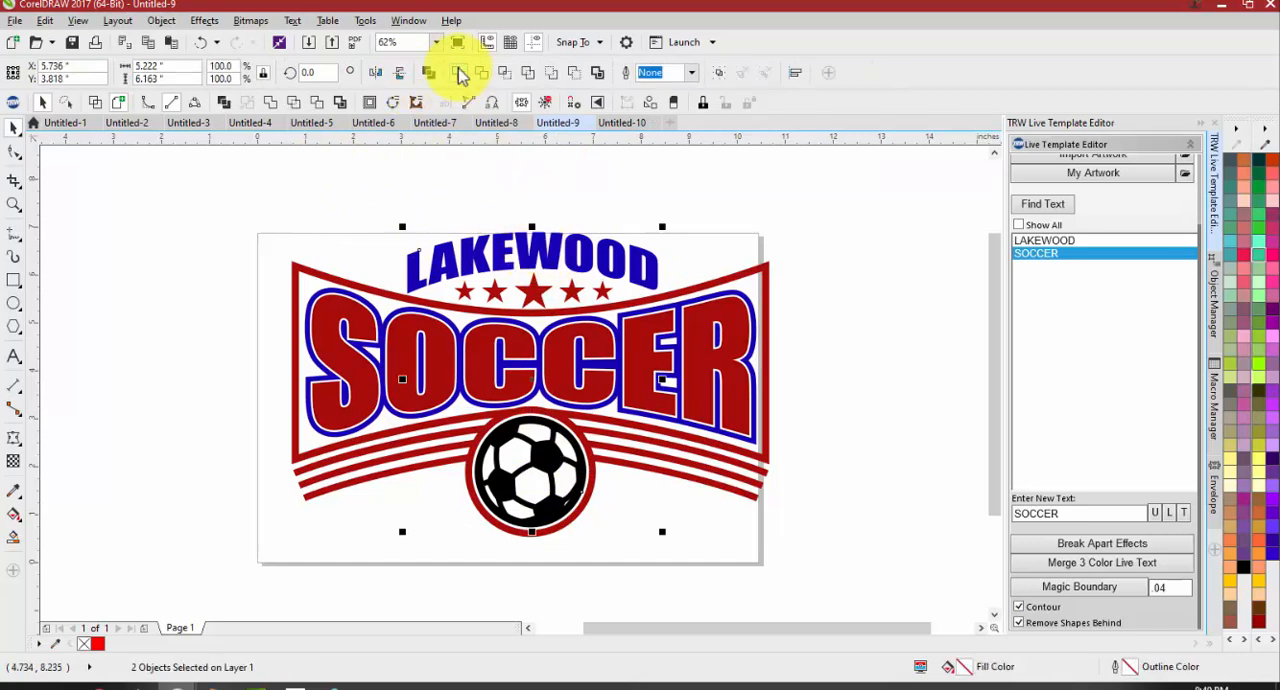
pyautogui.click(459, 73)
pyautogui.click(468, 179)
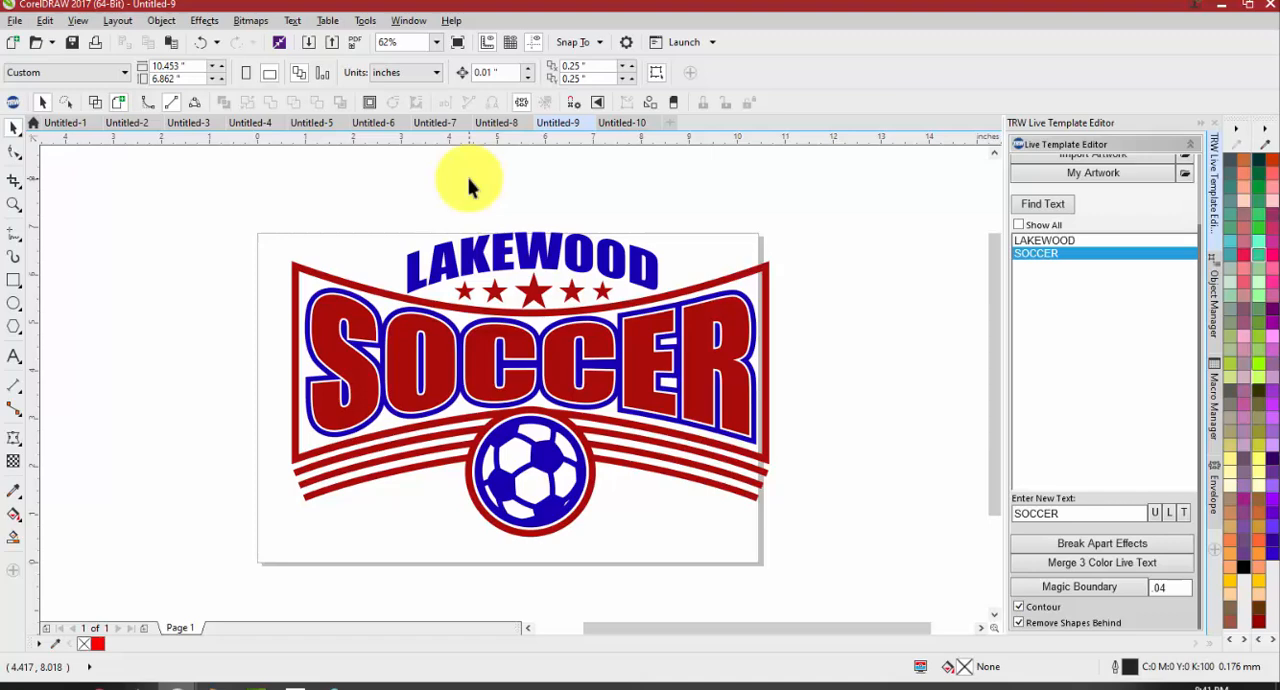
# Open the Mustangs Baseball template TRW Live Templates V3 MC 0010B.cdr from the TRW Live Templates Volume 3 Templates folder
pyautogui.scroll(4, 1100, 320)
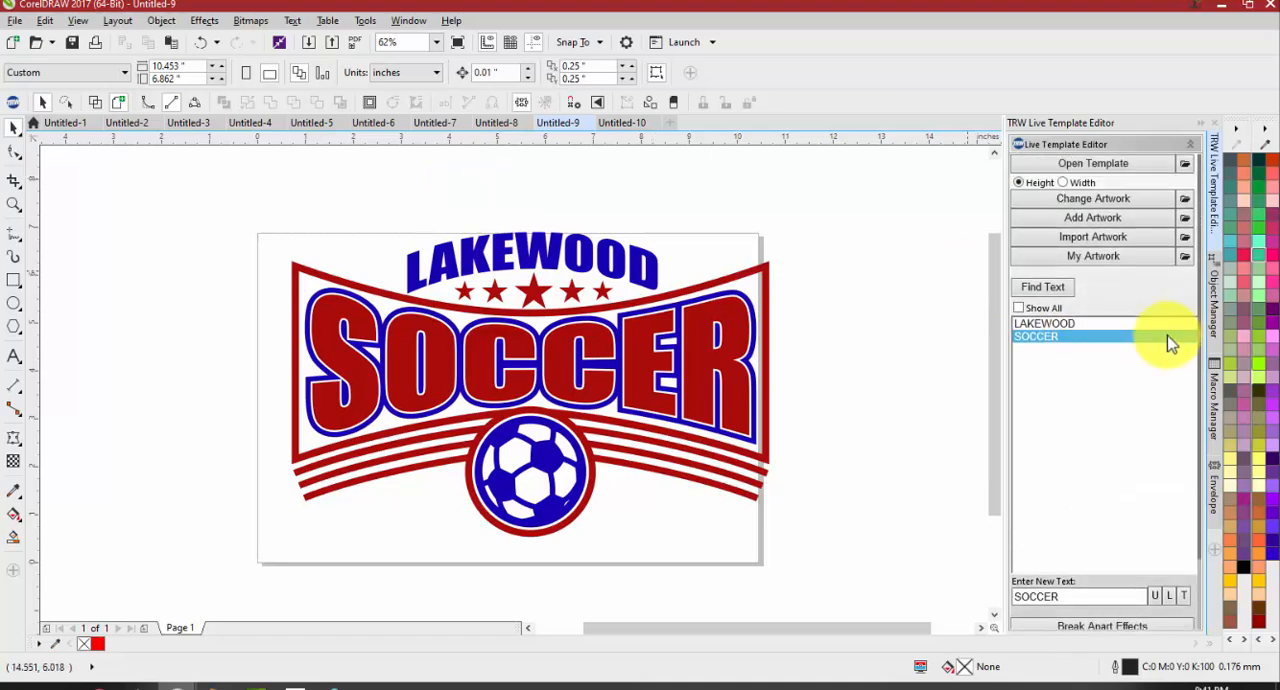
pyautogui.click(1110, 160)
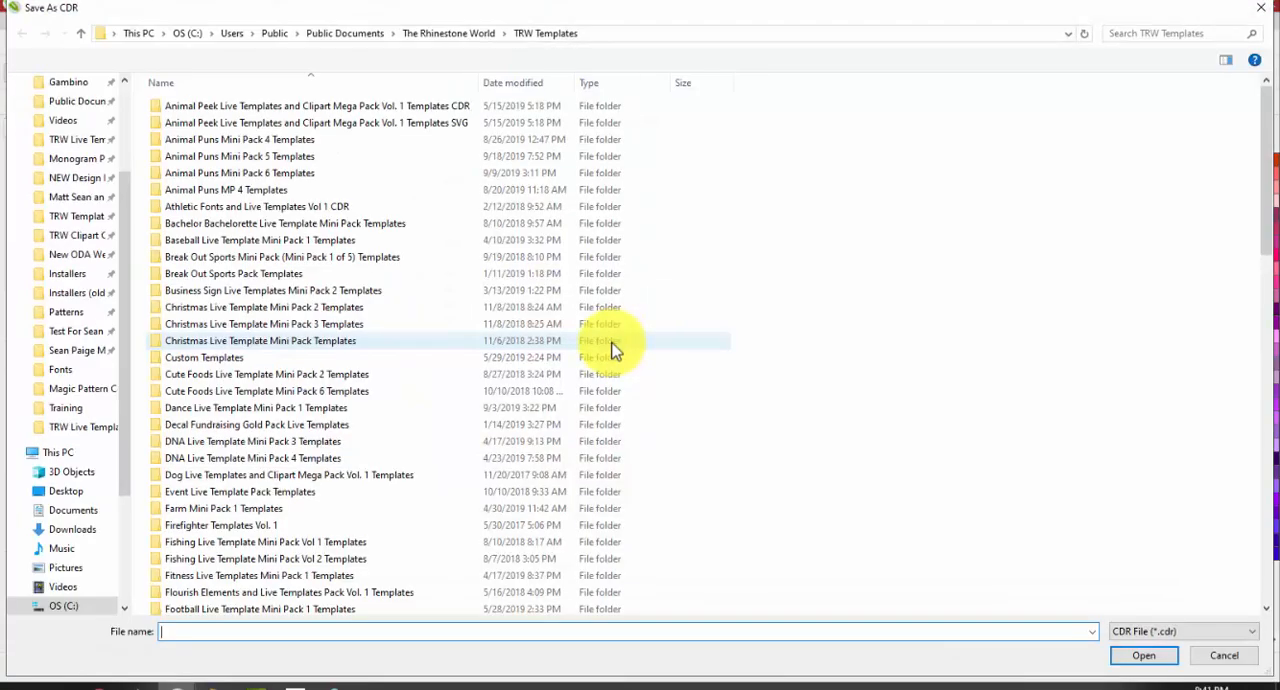
pyautogui.scroll(-8, 271, 430)
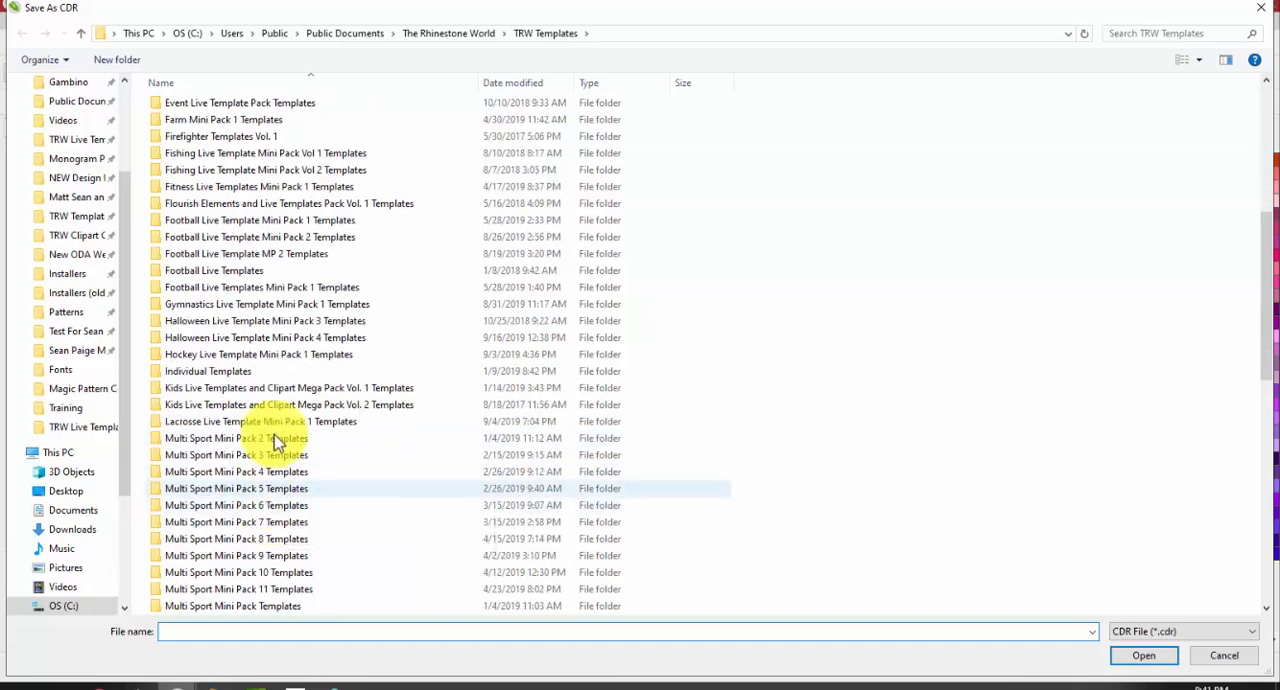
pyautogui.scroll(-10, 255, 480)
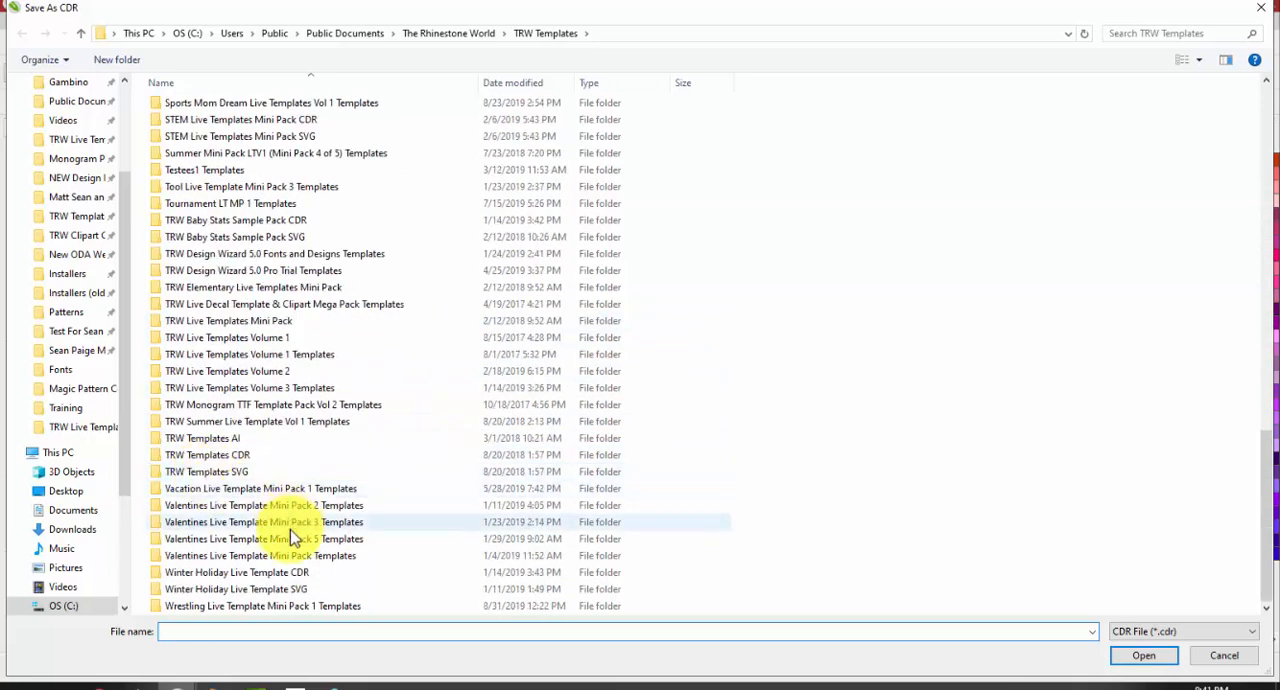
pyautogui.doubleClick(252, 388)
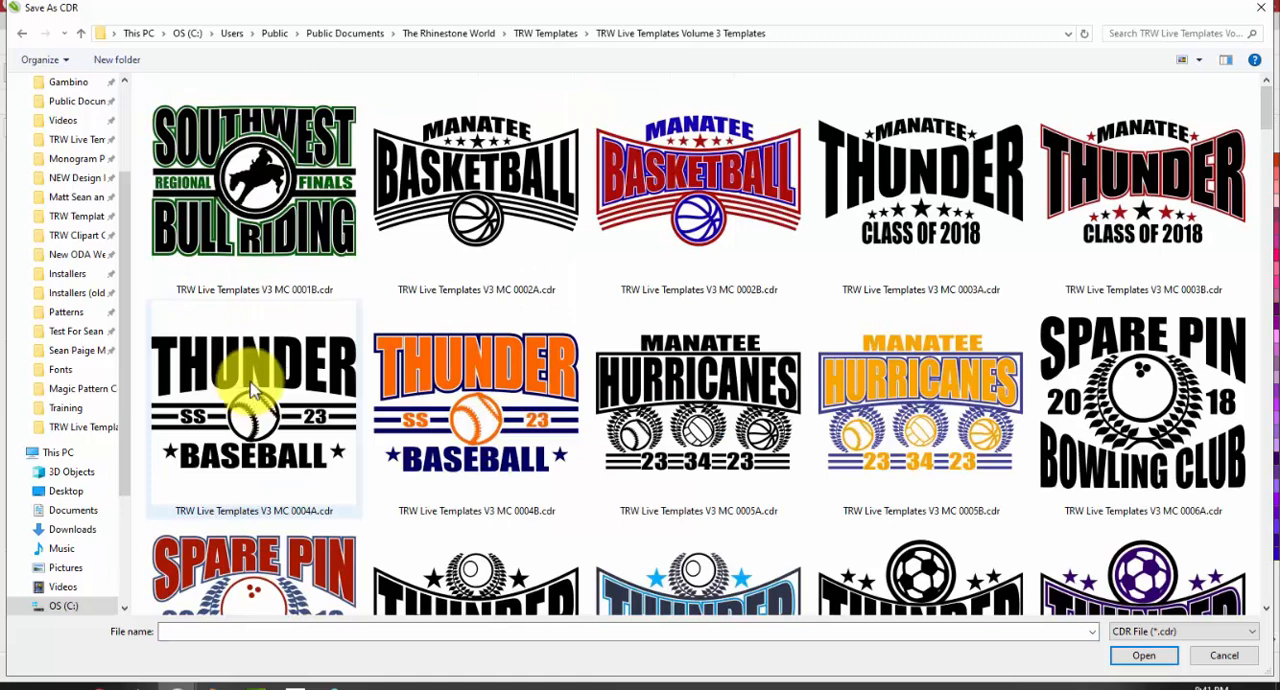
pyautogui.scroll(-5, 312, 335)
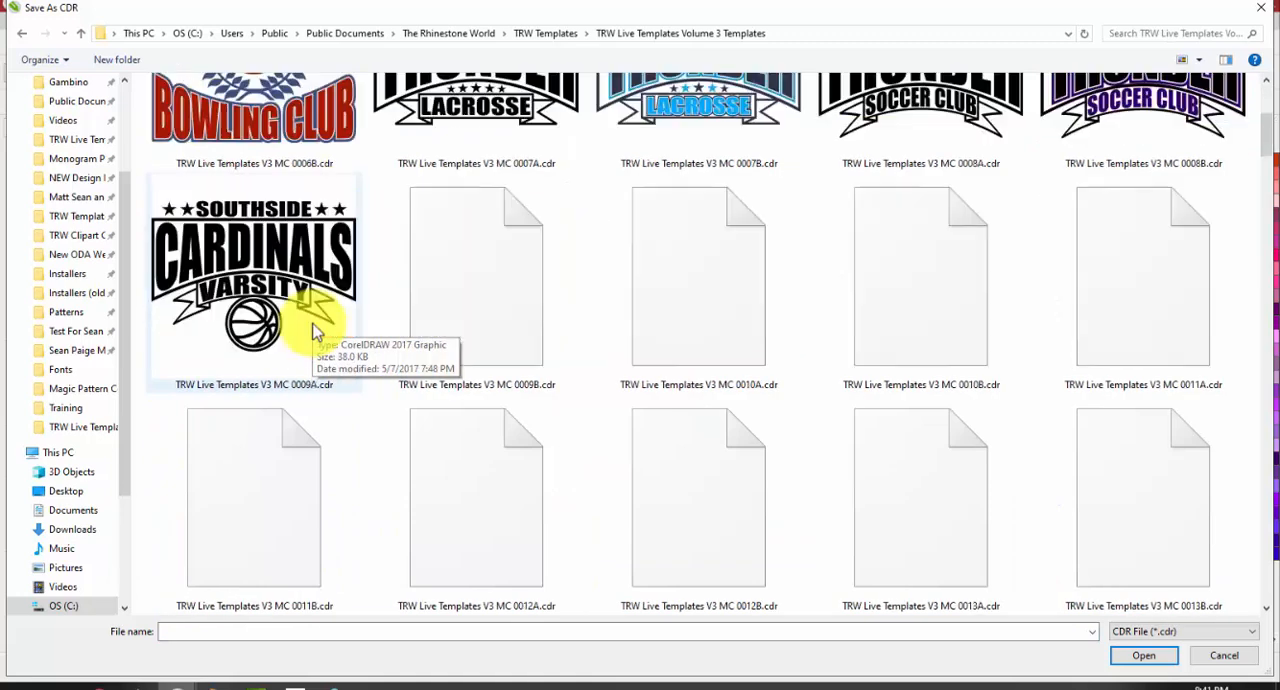
pyautogui.doubleClick(903, 326)
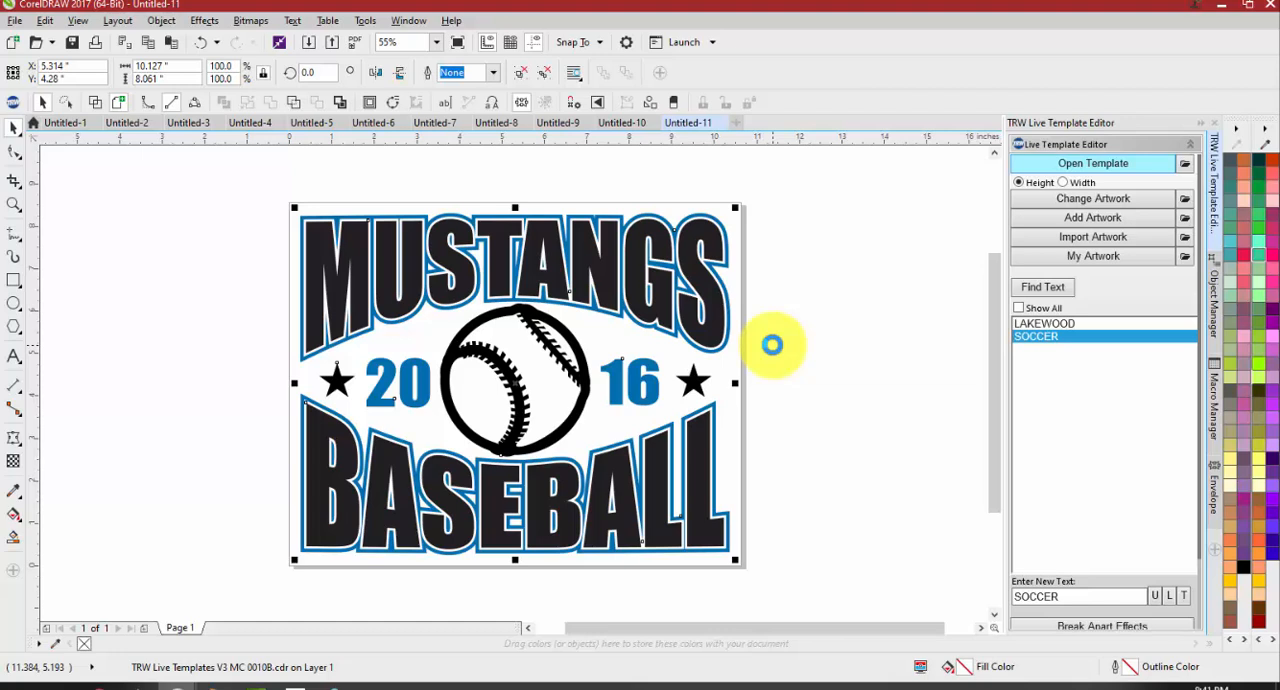
pyautogui.click(771, 344)
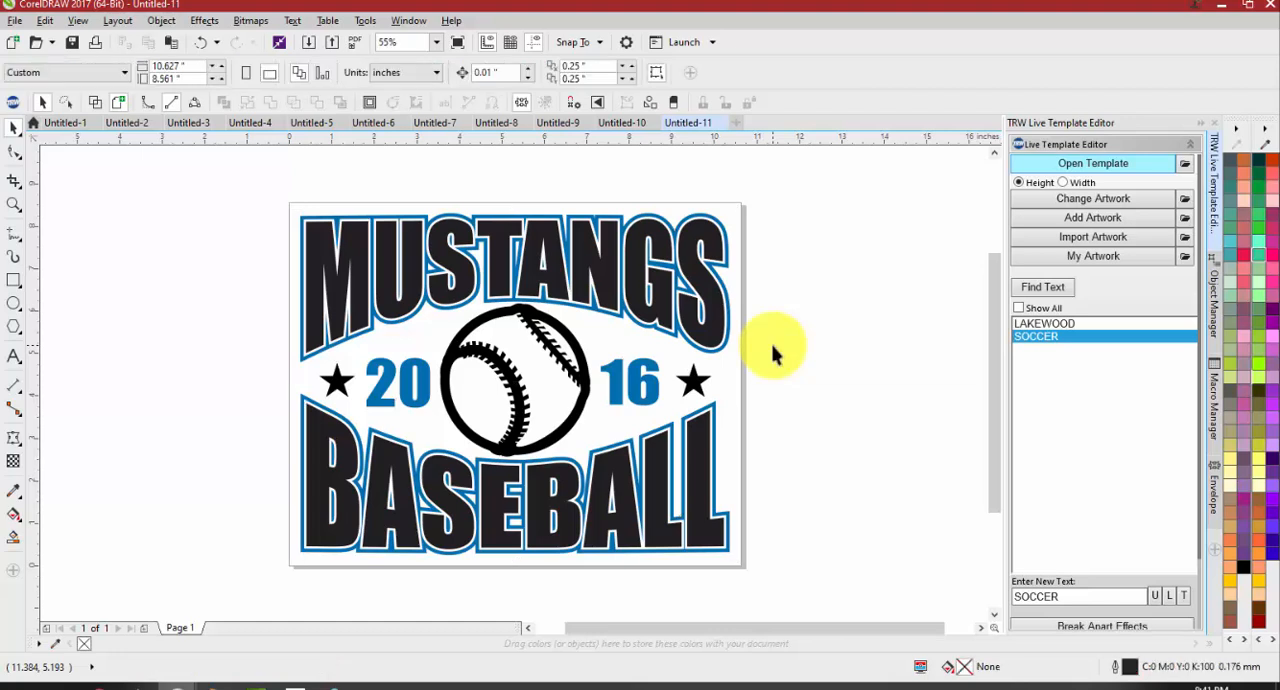
pyautogui.scroll(-3, 864, 342)
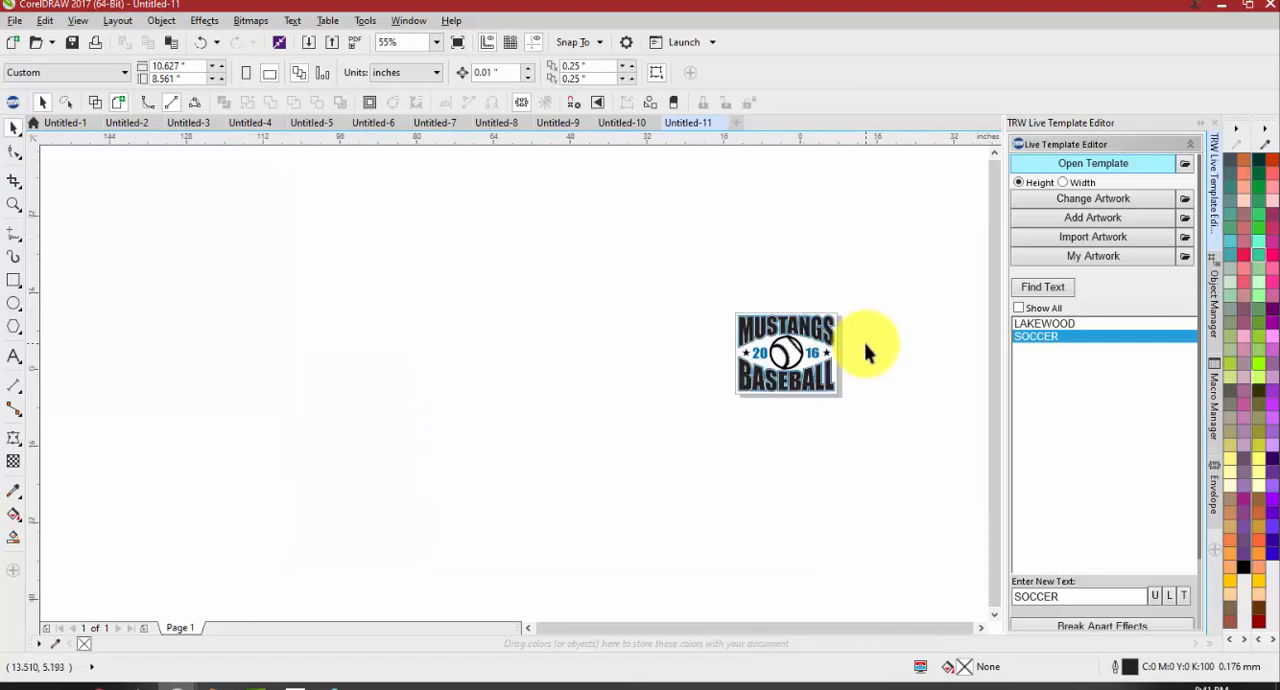
pyautogui.scroll(2, 865, 343)
pyautogui.scroll(1, 865, 343)
pyautogui.scroll(-3, 1080, 455)
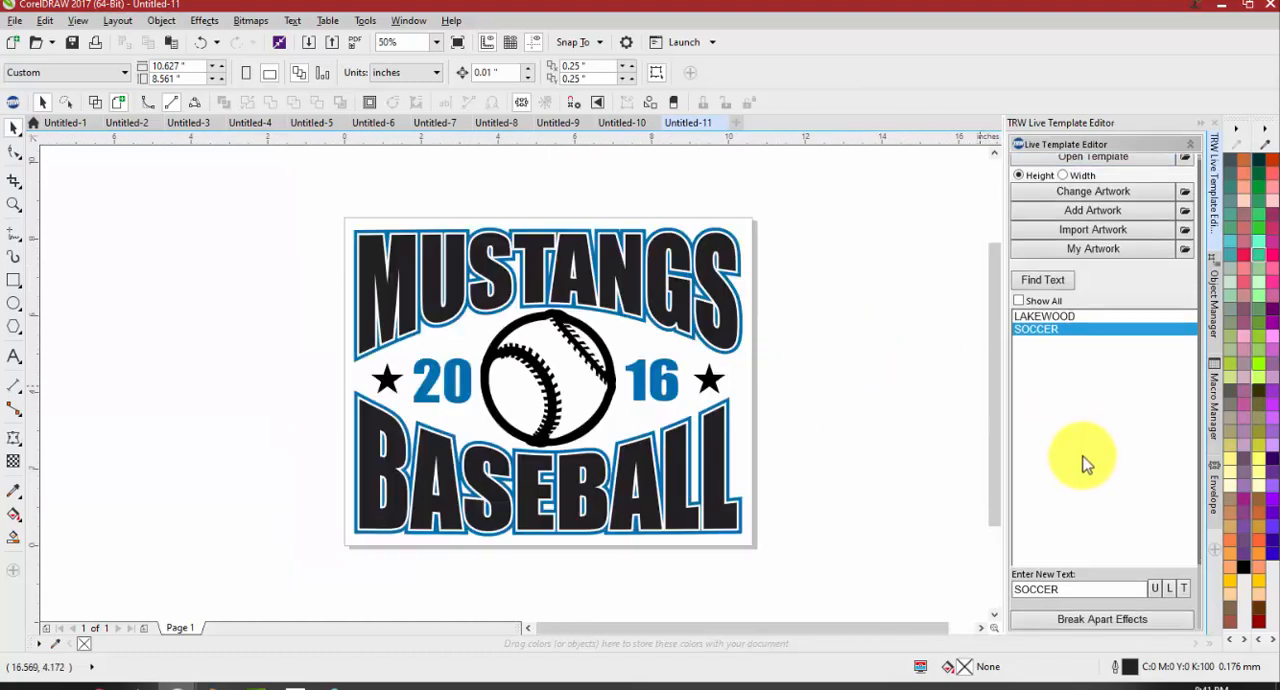
pyautogui.scroll(-1, 1070, 458)
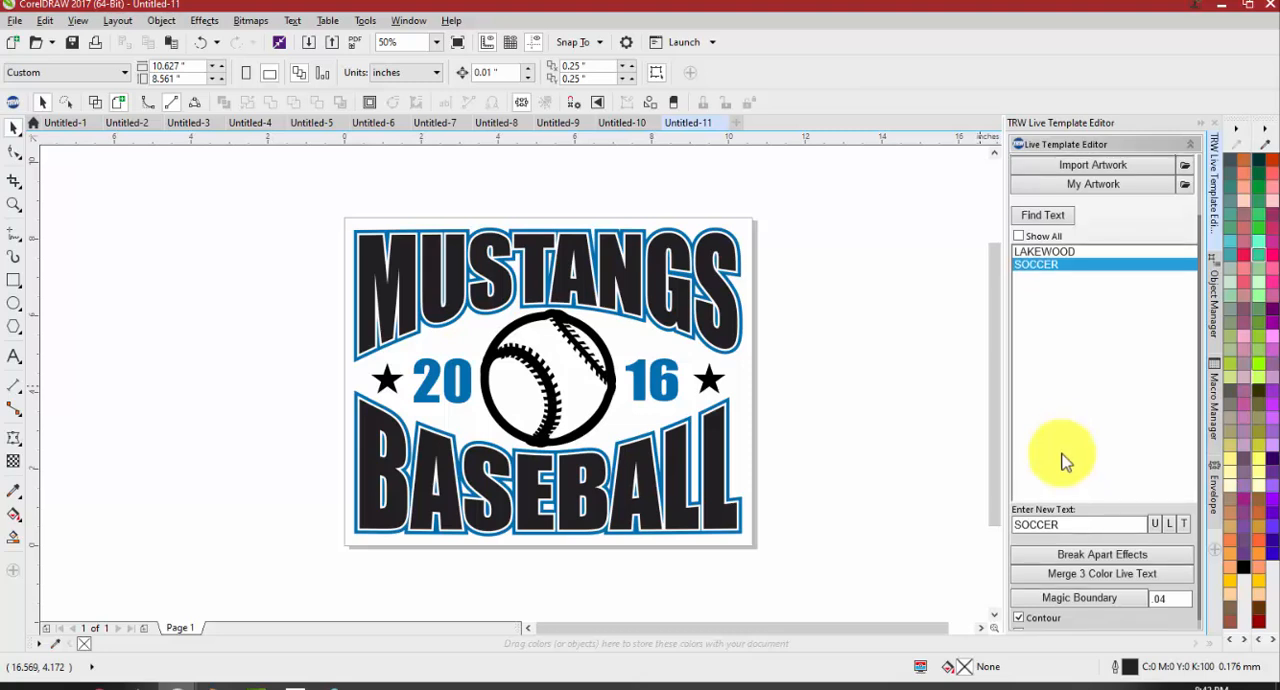
# Browse the designs in the TRW Live Templates Volume 3 Templates folder, and close the file browser without opening one
pyautogui.scroll(4, 1058, 445)
pyautogui.click(1085, 164)
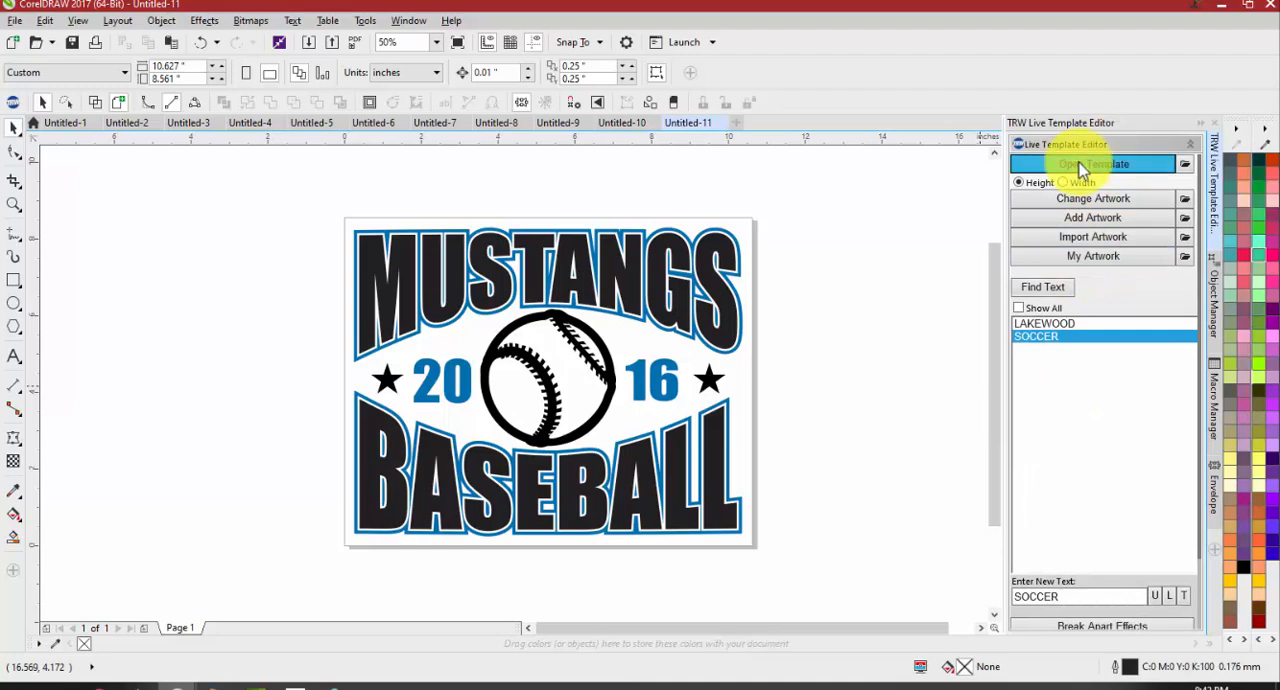
pyautogui.scroll(-5, 303, 547)
pyautogui.scroll(-7, 303, 547)
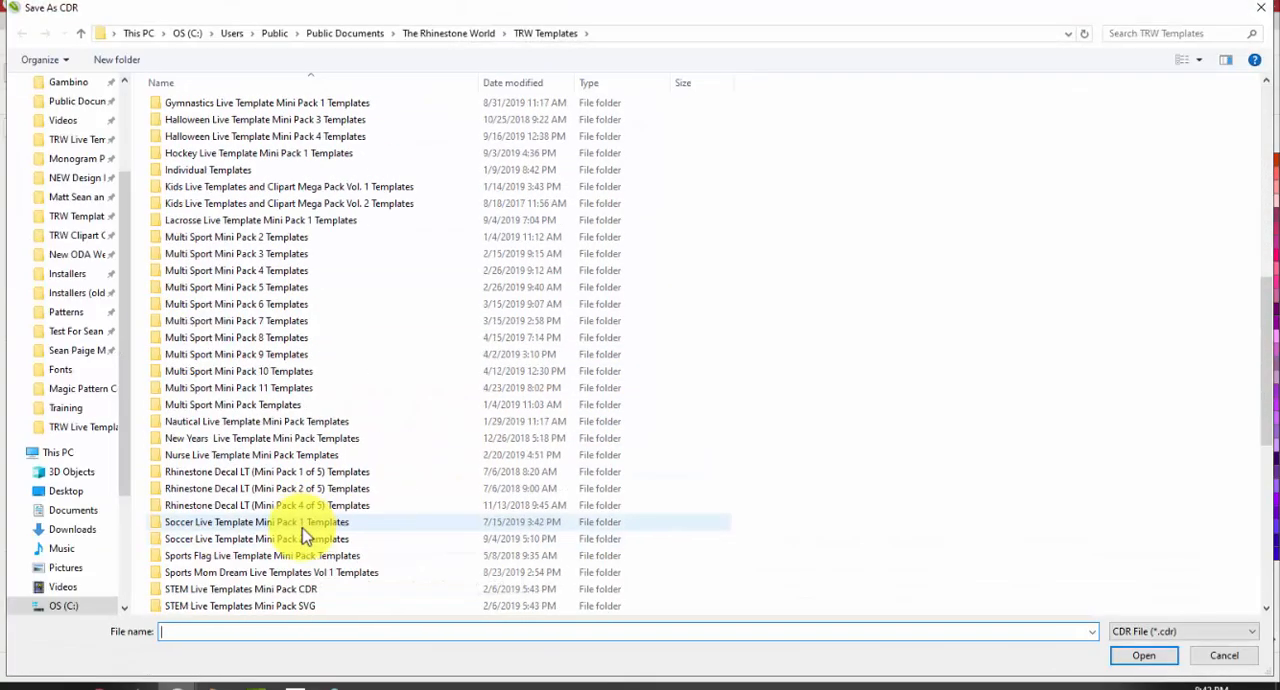
pyautogui.scroll(-4, 302, 510)
pyautogui.scroll(-4, 305, 510)
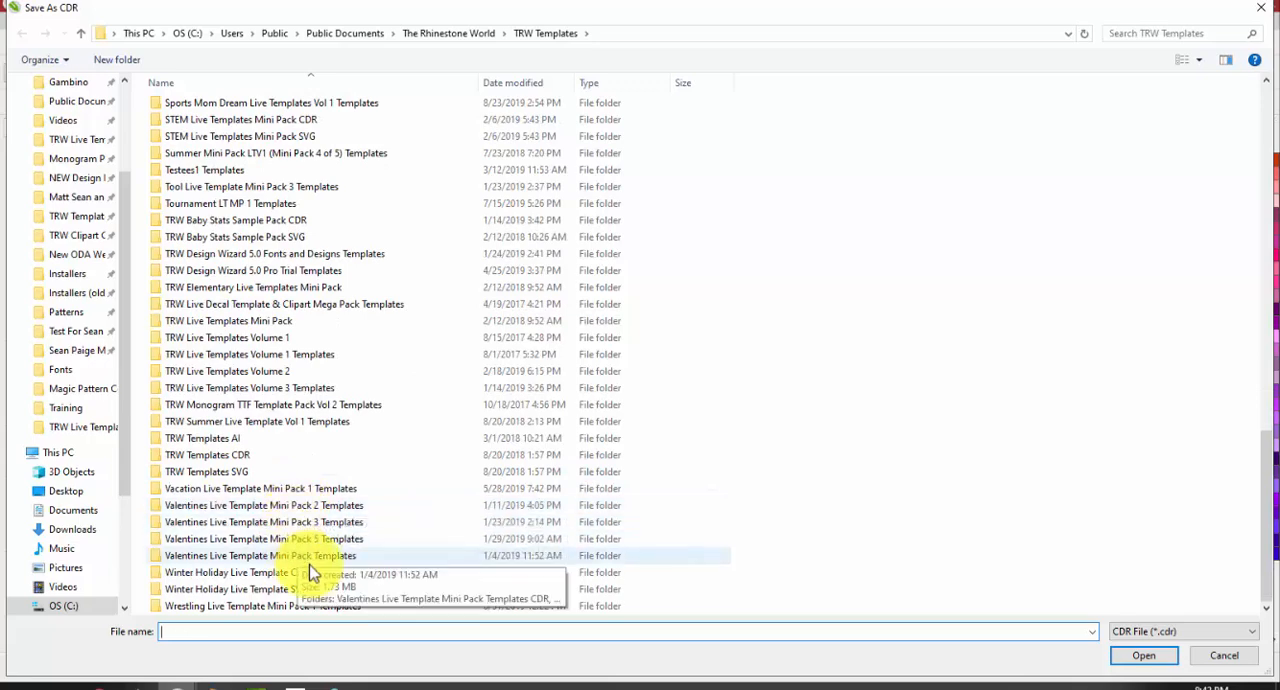
pyautogui.doubleClick(288, 387)
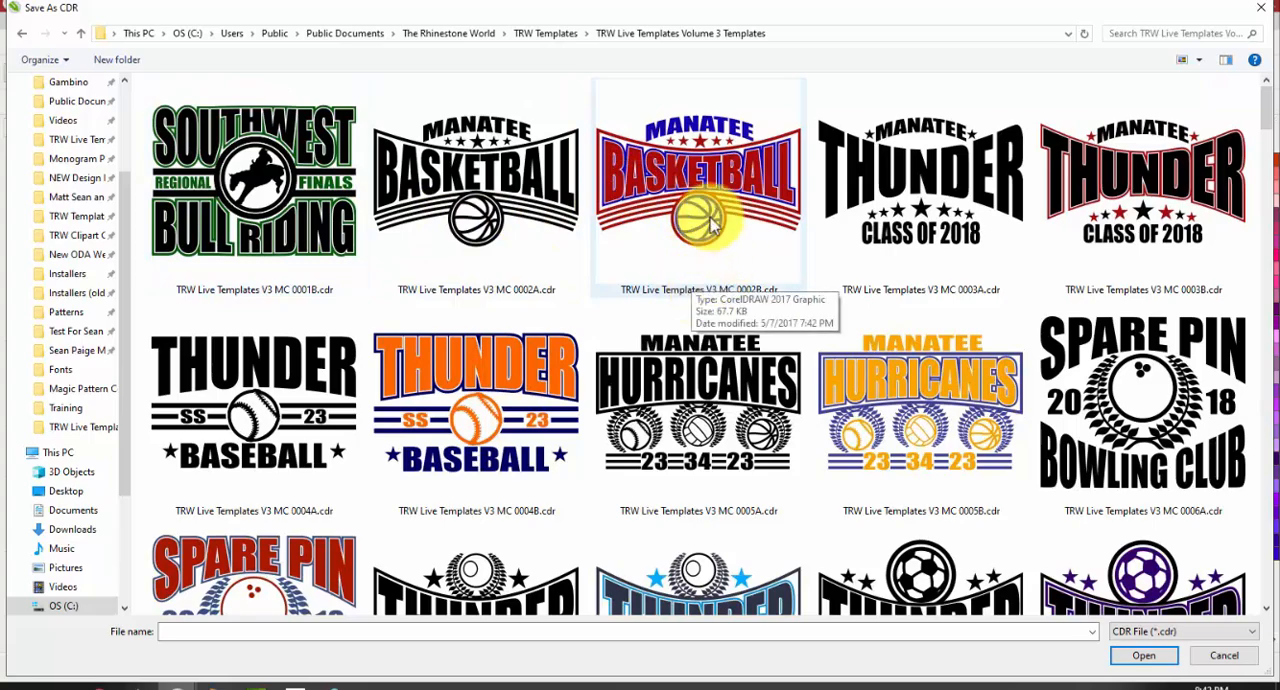
pyautogui.scroll(-8, 480, 398)
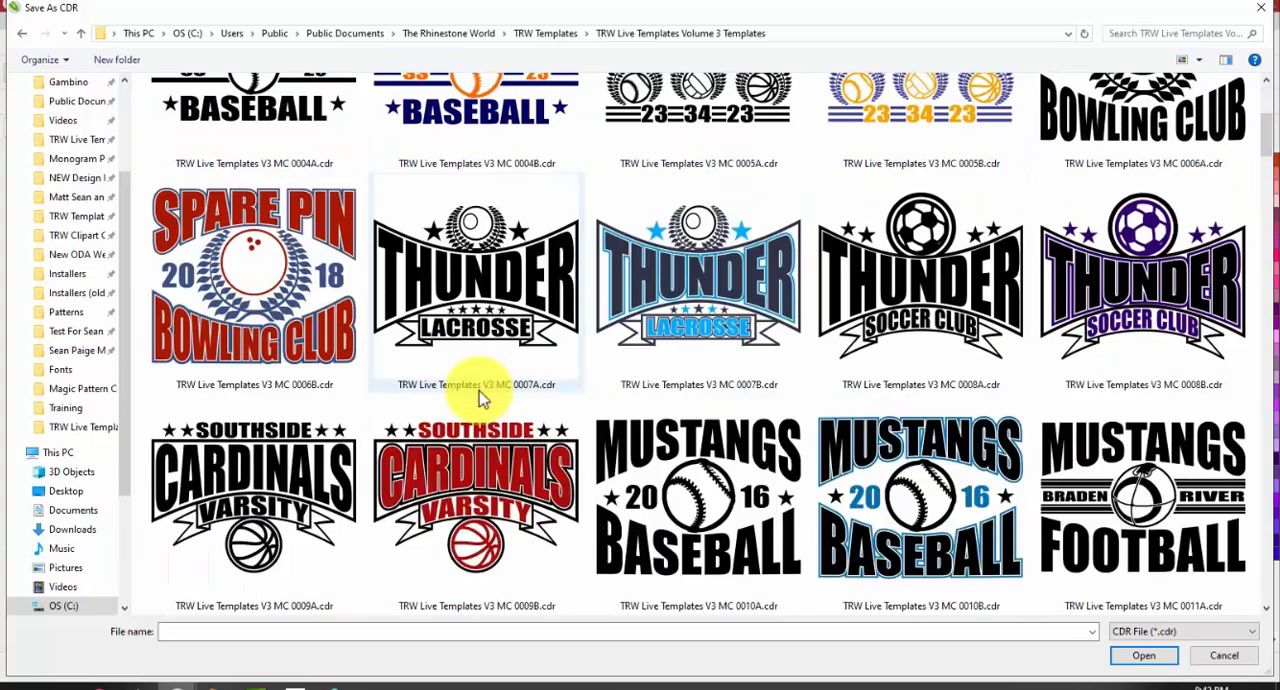
pyautogui.scroll(-14, 477, 400)
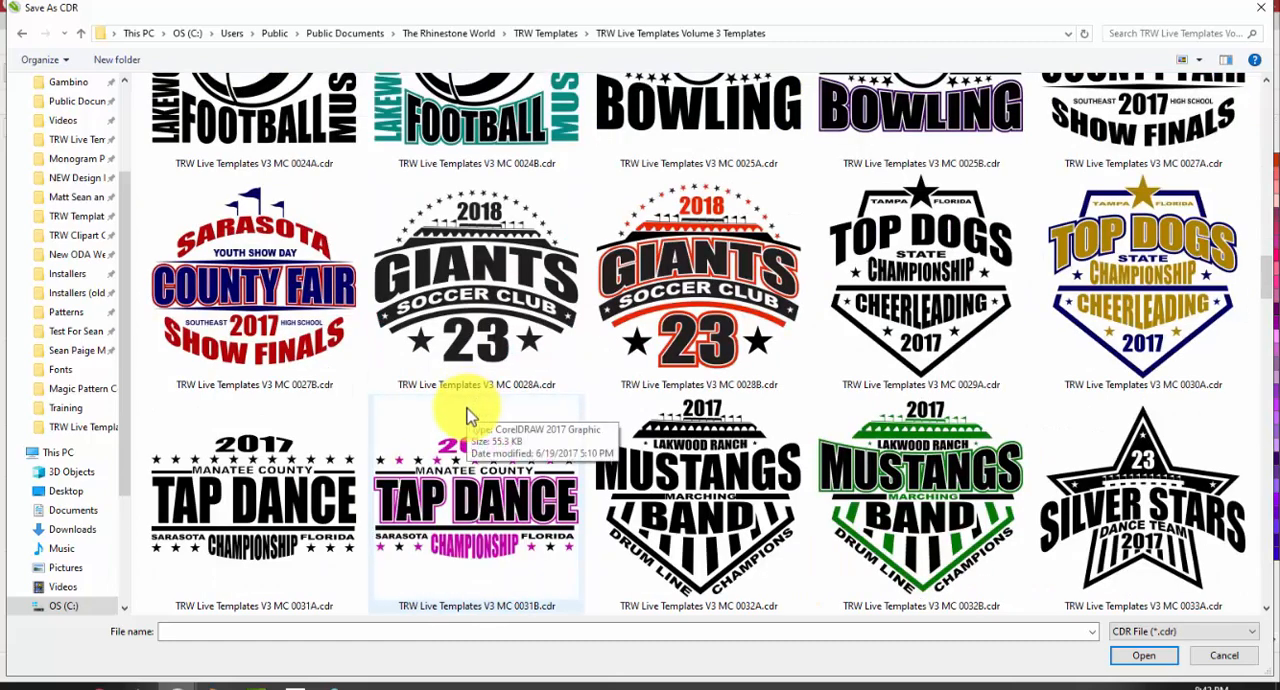
pyautogui.scroll(-5, 470, 414)
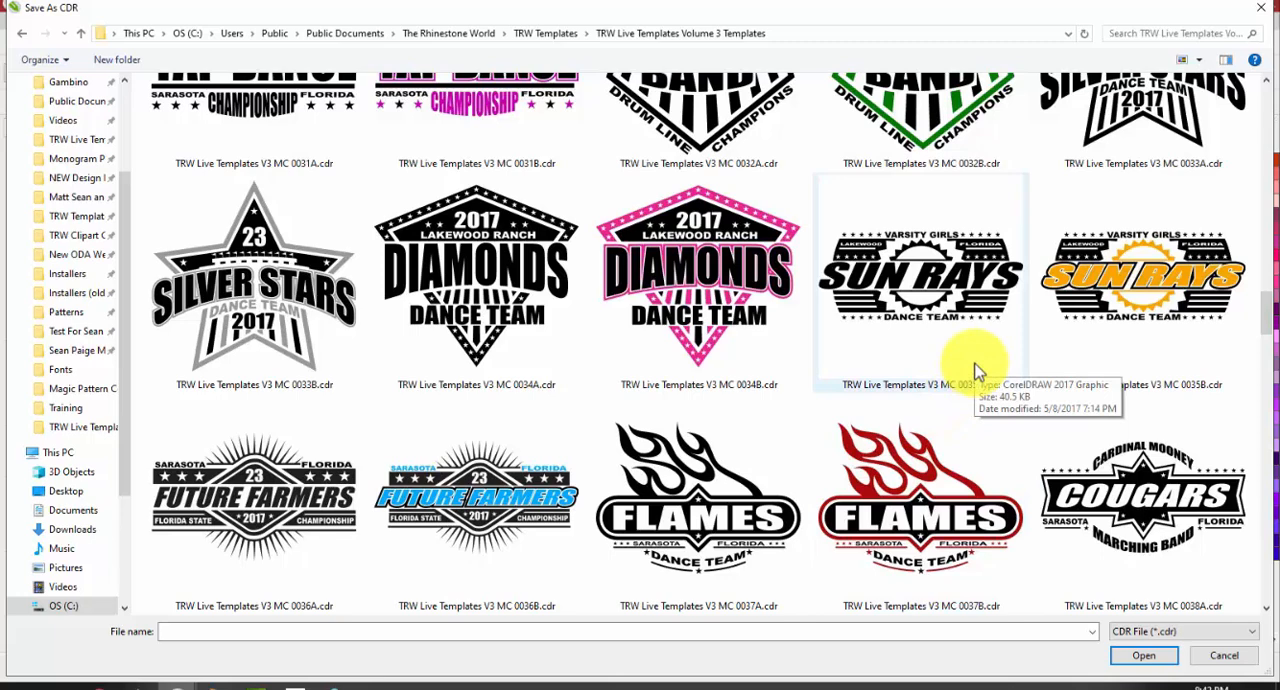
pyautogui.scroll(-5, 957, 365)
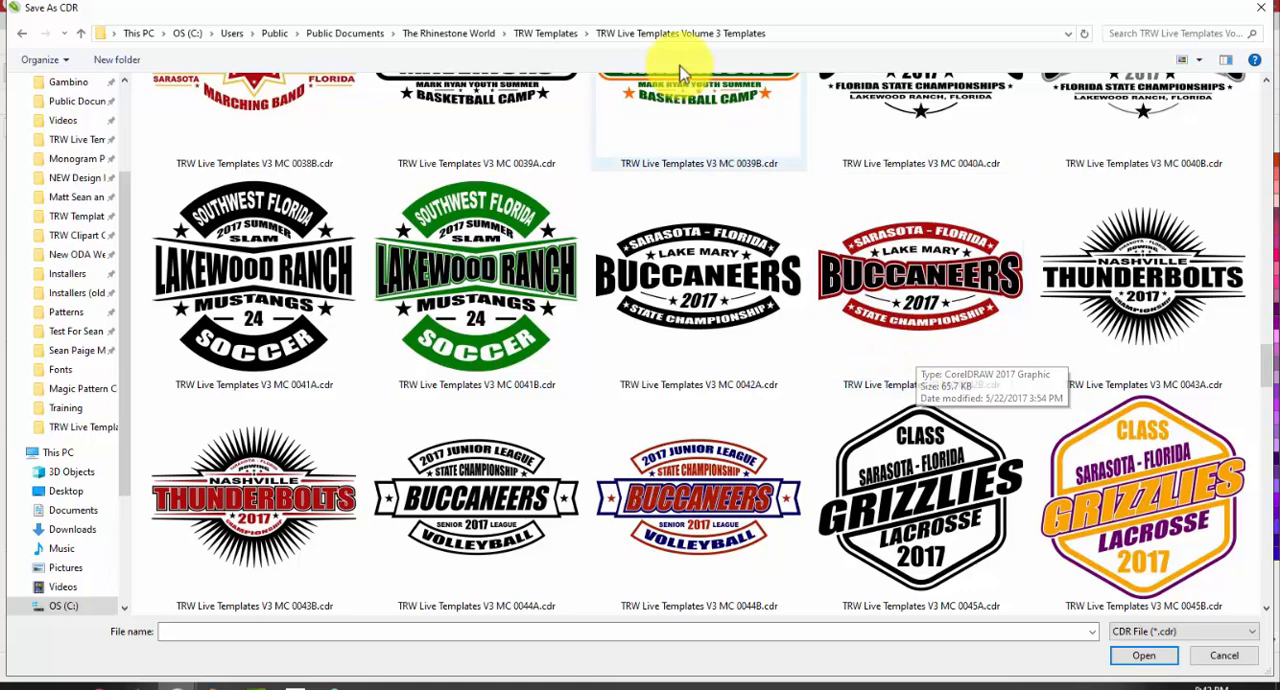
pyautogui.click(540, 36)
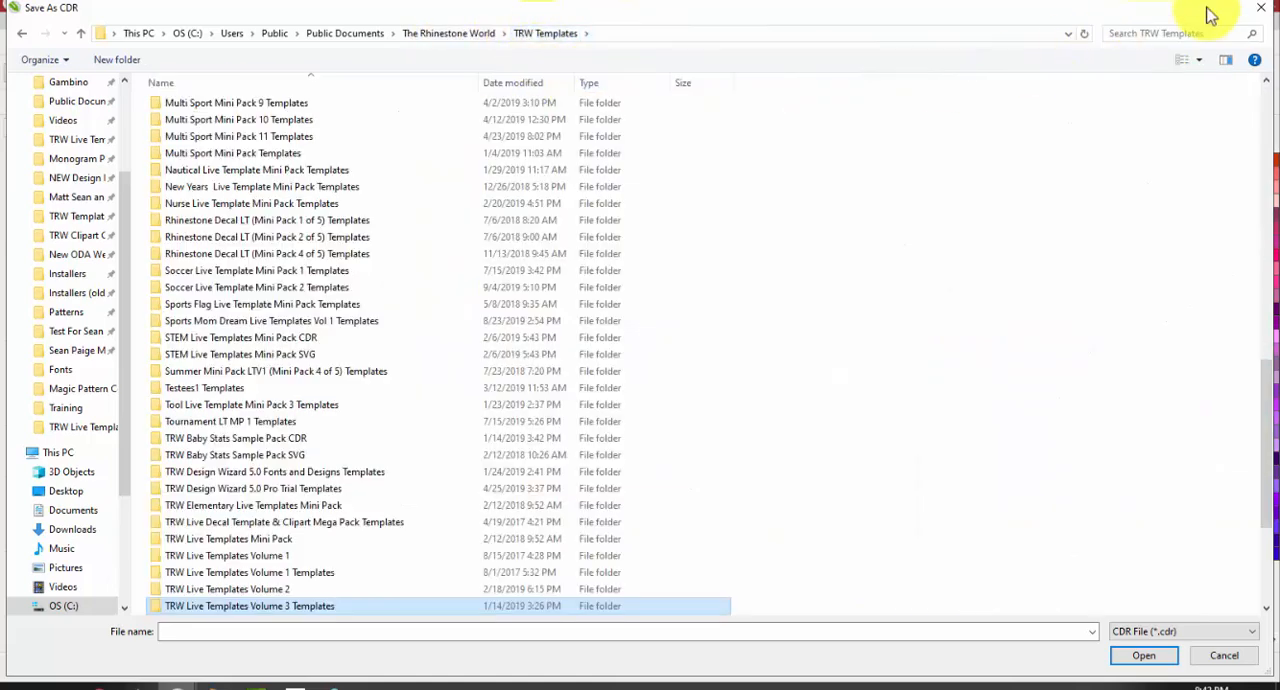
pyautogui.click(1262, 12)
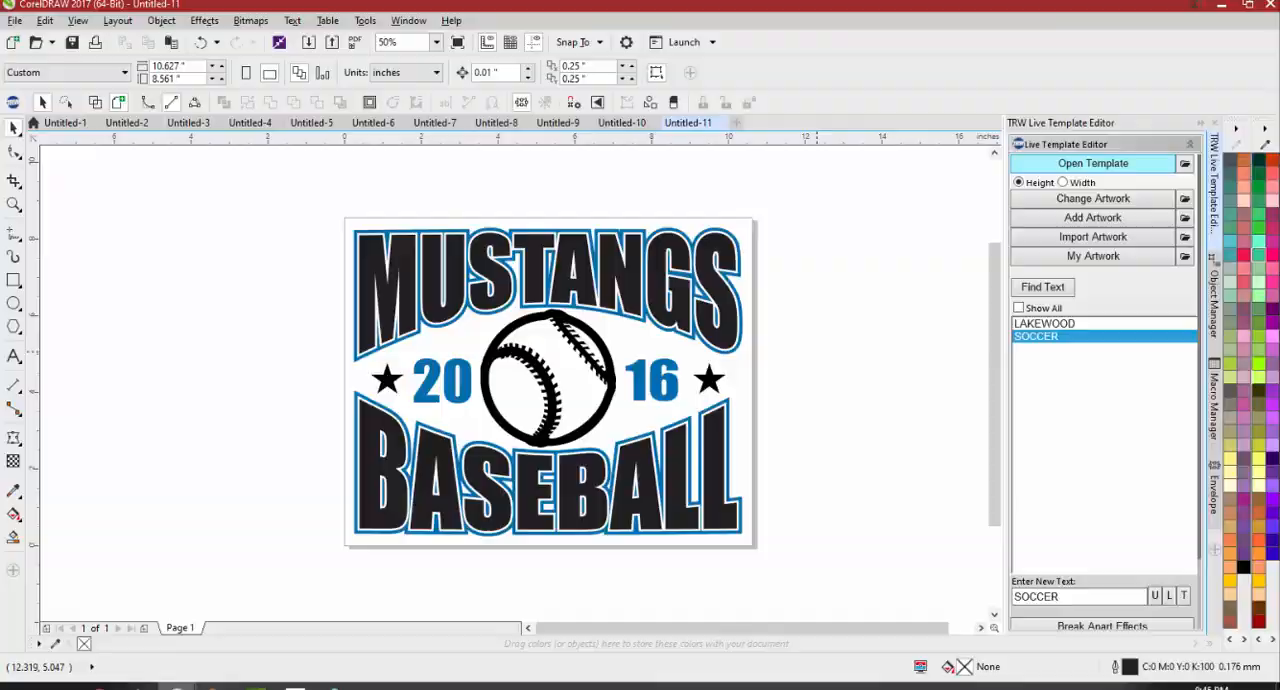
# Switch to the browser to show The Rhinestone World website, and return to CorelDRAW
pyautogui.click(1222, 5)
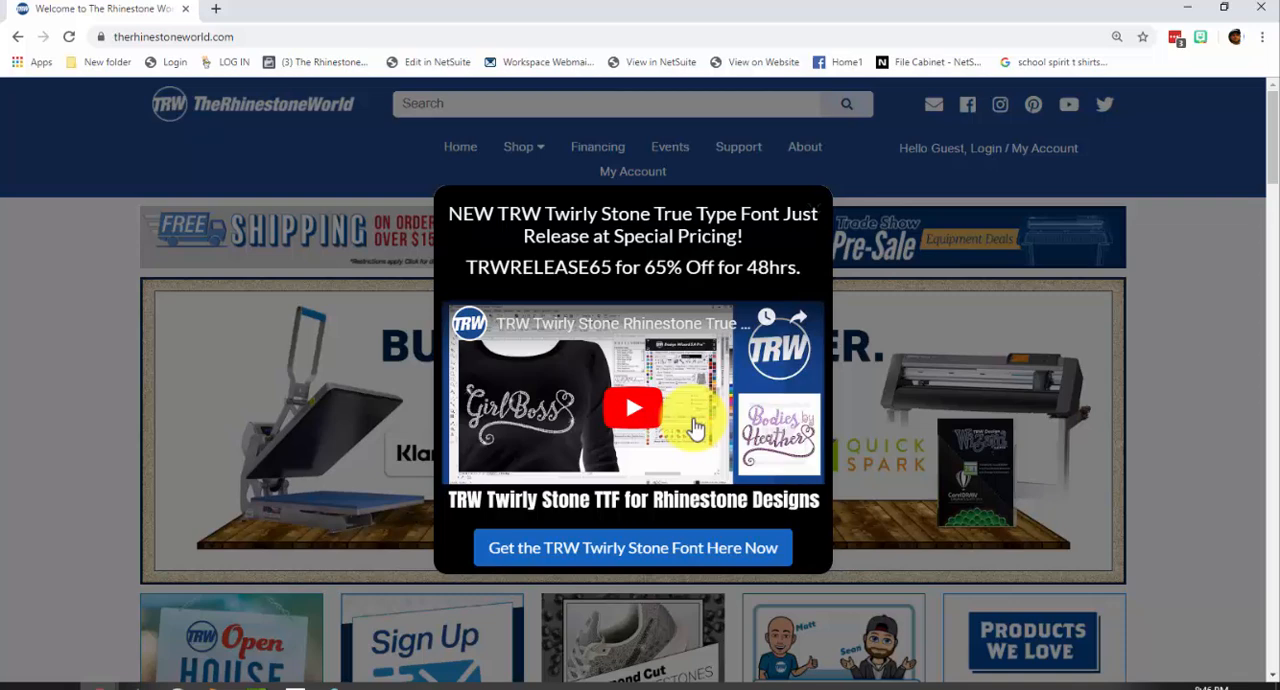
pyautogui.click(1185, 8)
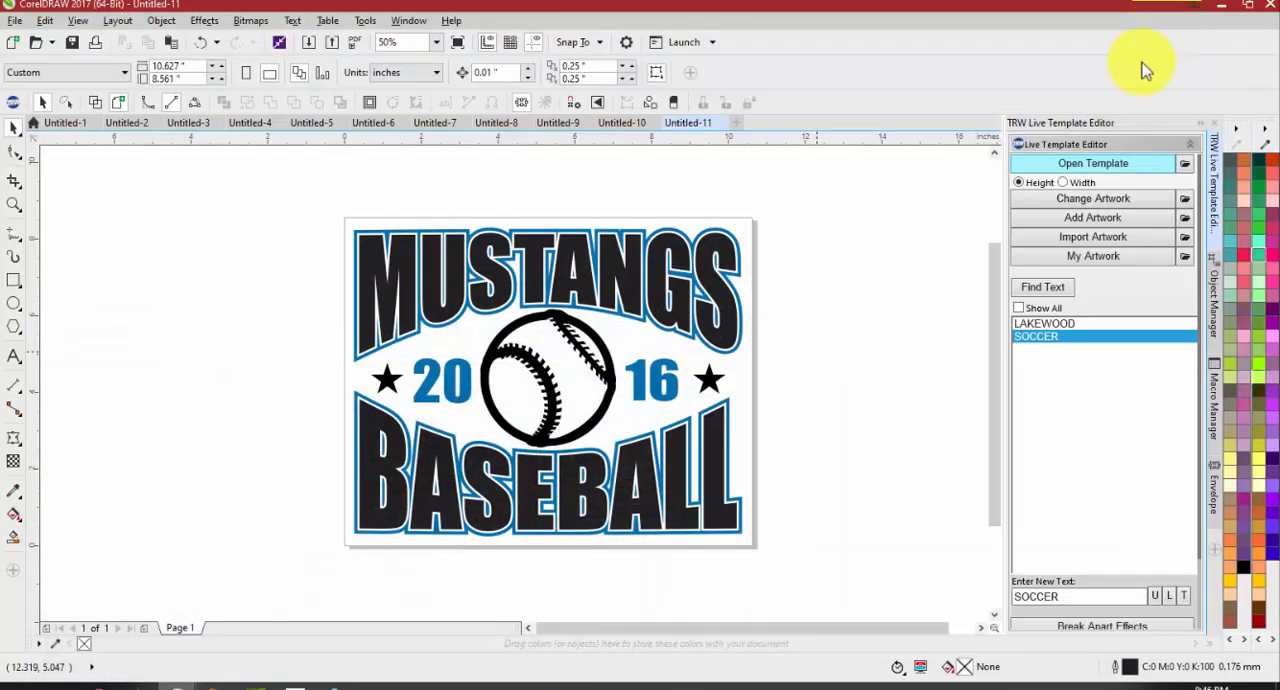
# Select the Mustangs Baseball template group to show its Ungroup objects command, and clear the selection
pyautogui.click(655, 265)
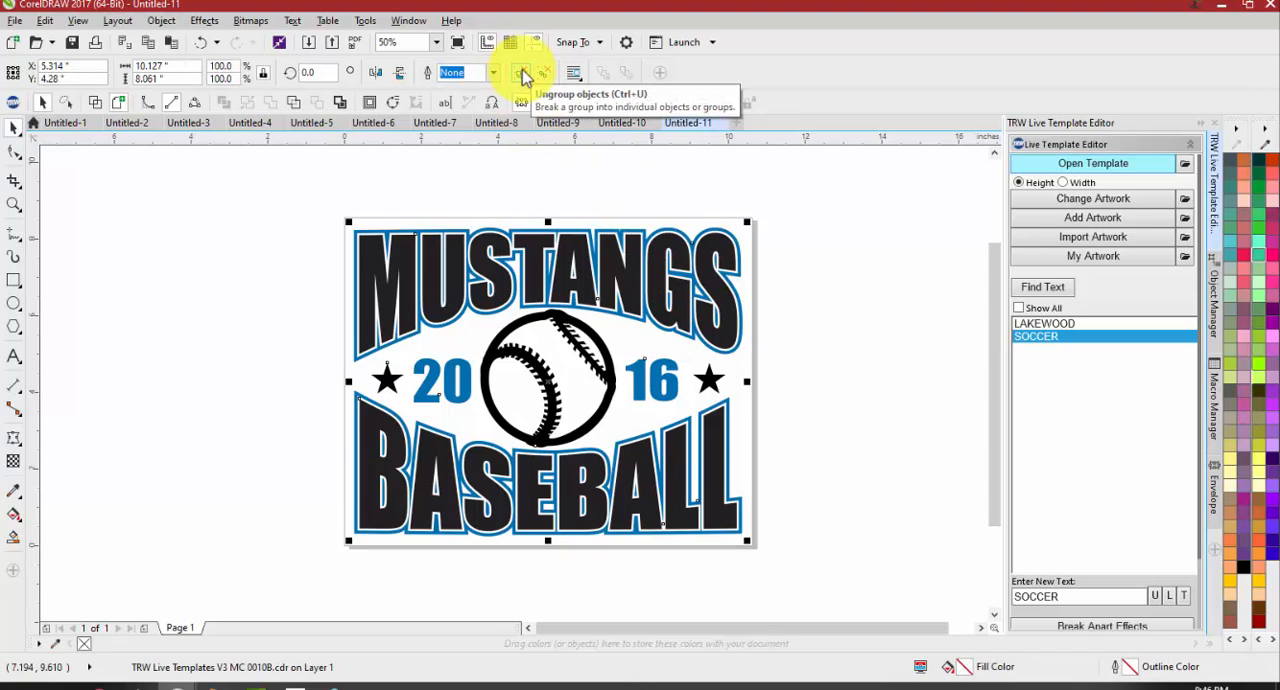
pyautogui.click(524, 77)
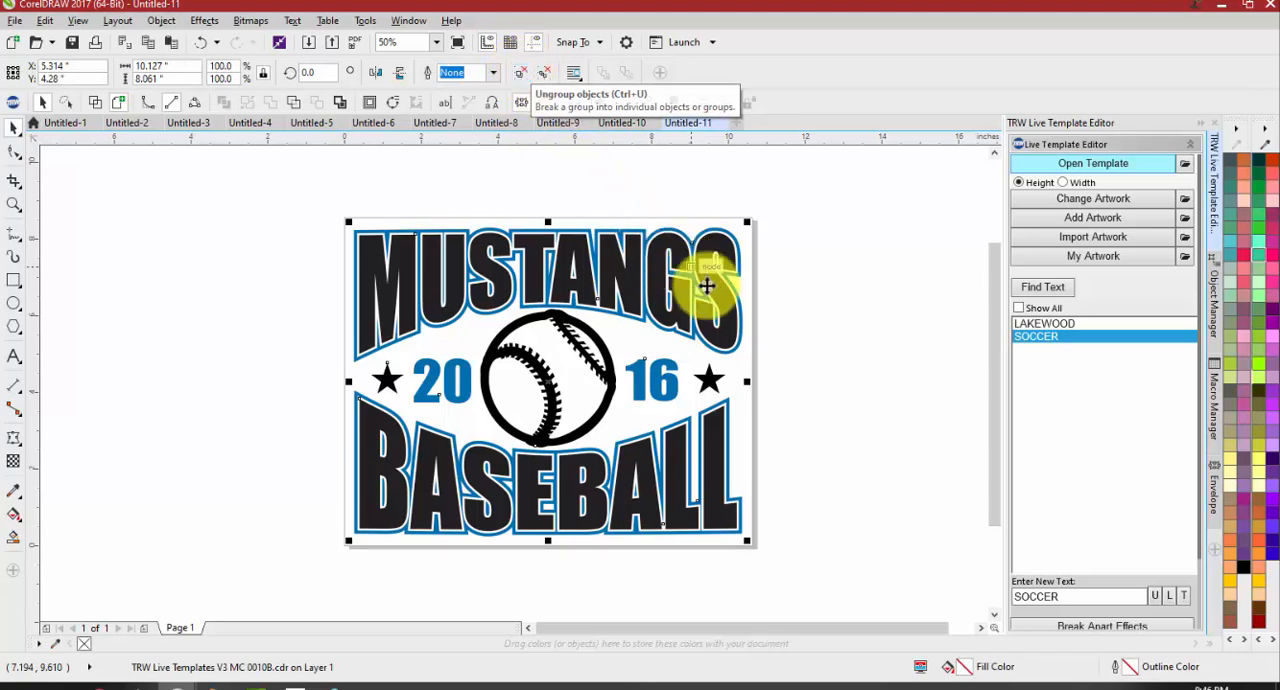
pyautogui.click(766, 362)
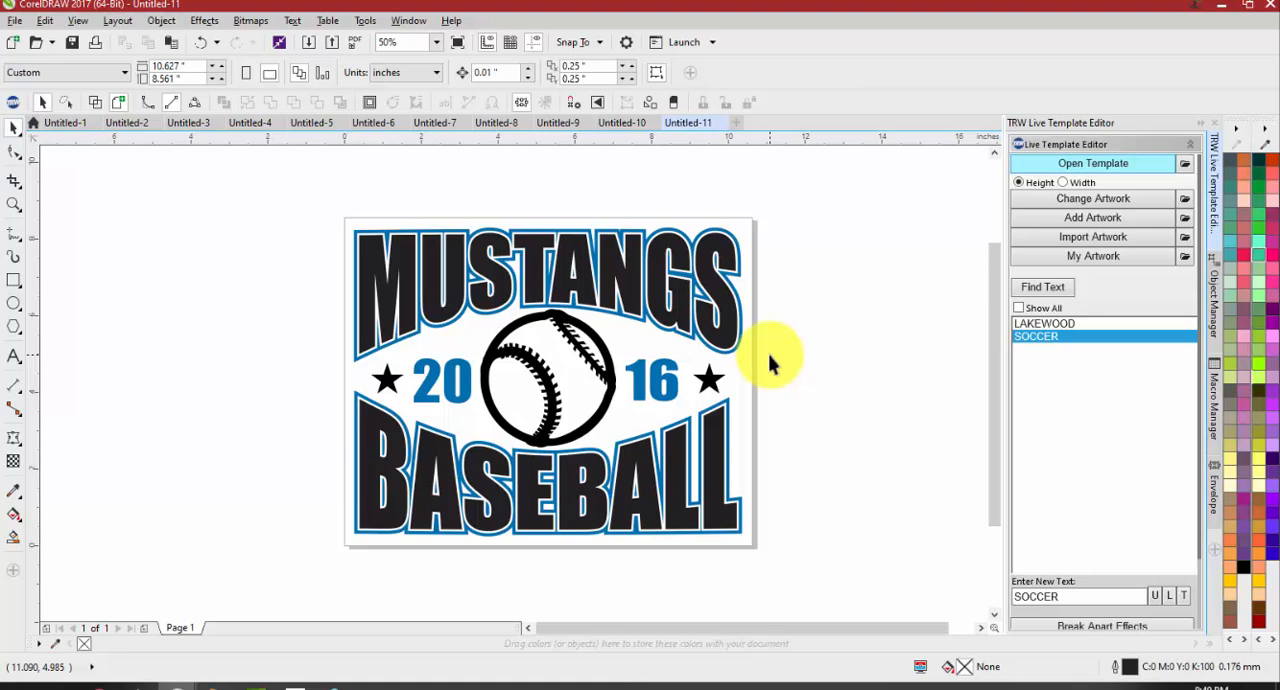
# Ungroup the Mustangs Baseball template
pyautogui.click(700, 284)
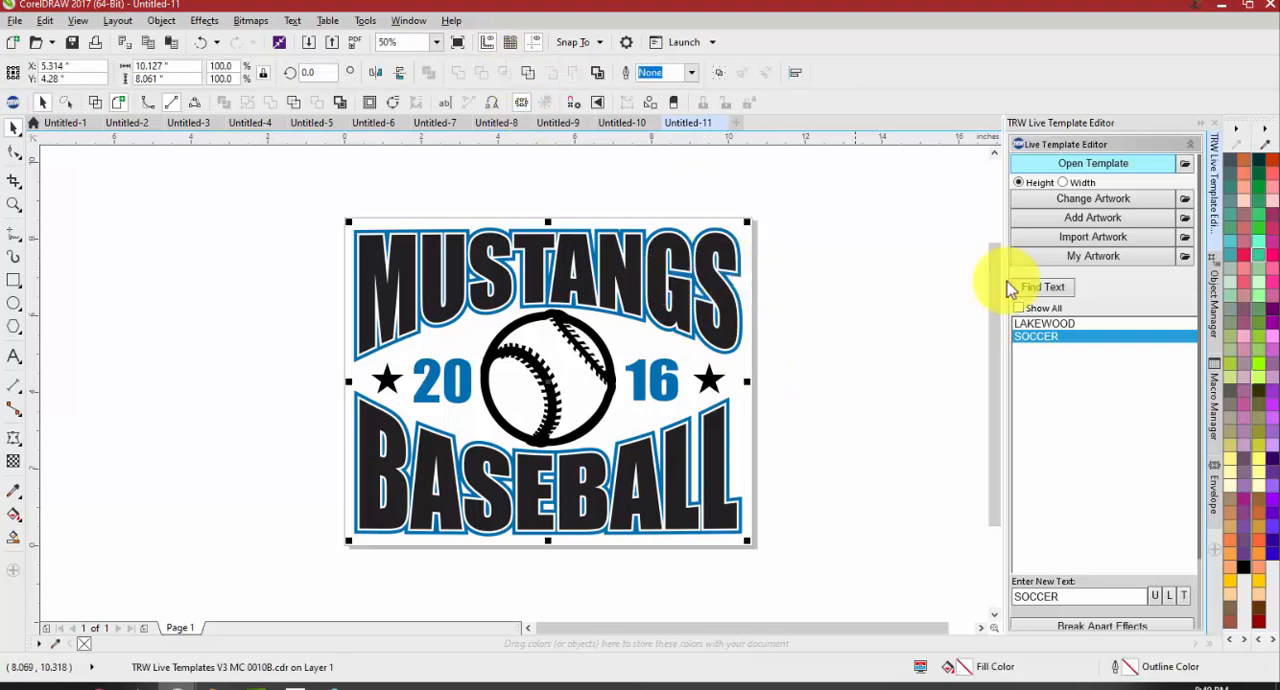
pyautogui.hotkey('ctrl', 'u')
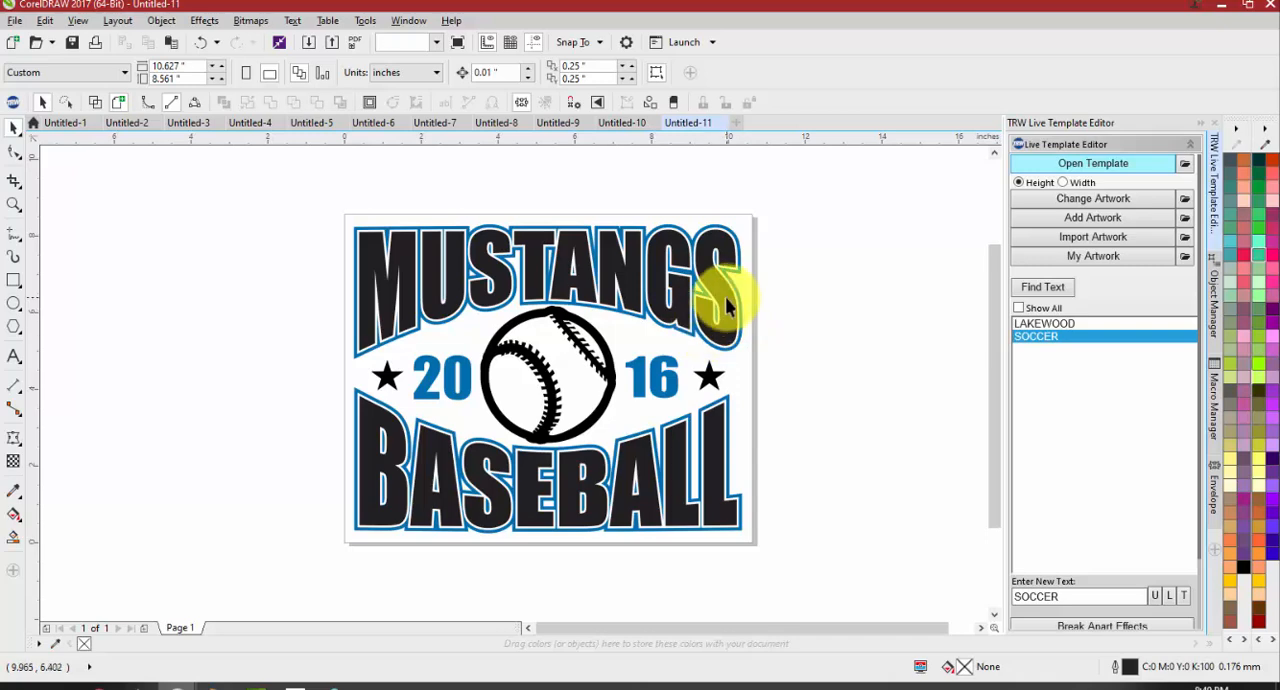
# Try moving the MUSTANGS text off the page away from its contour, and undo the move
pyautogui.click(727, 308)
pyautogui.moveTo(731, 314); pyautogui.dragTo(254, 325)
pyautogui.scroll(-2, 380, 314)
pyautogui.scroll(2, 274, 291)
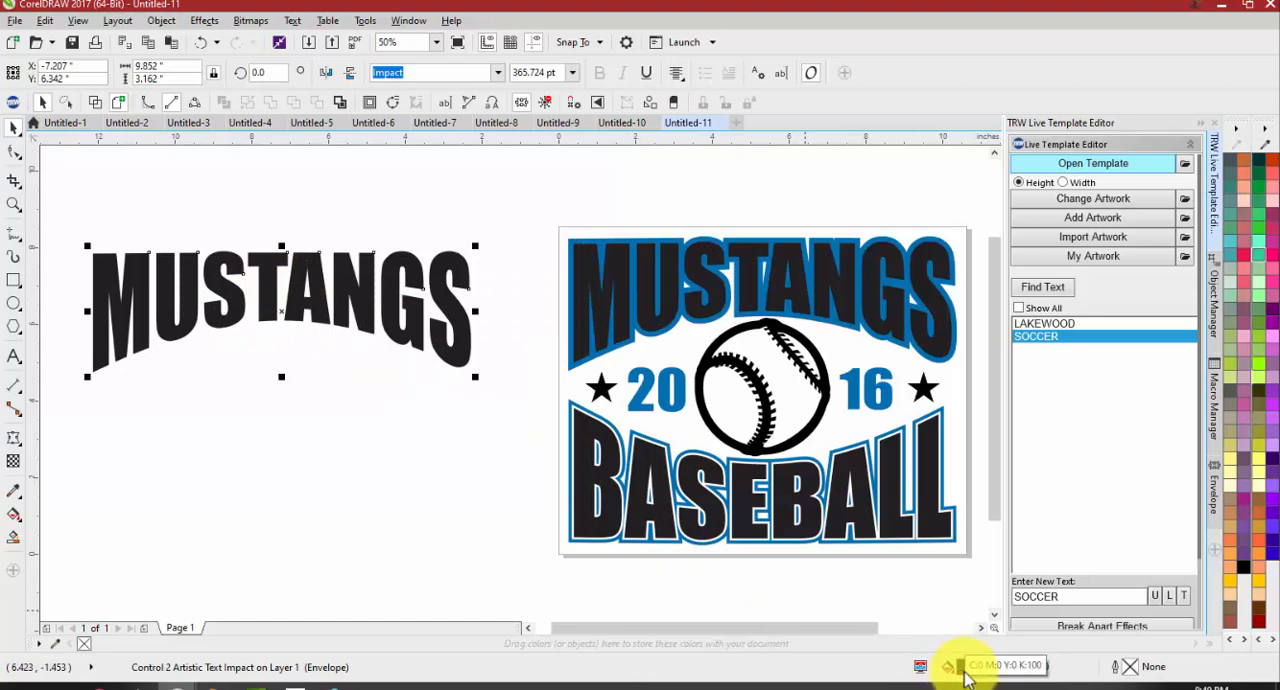
pyautogui.hotkey('ctrl', 'z')
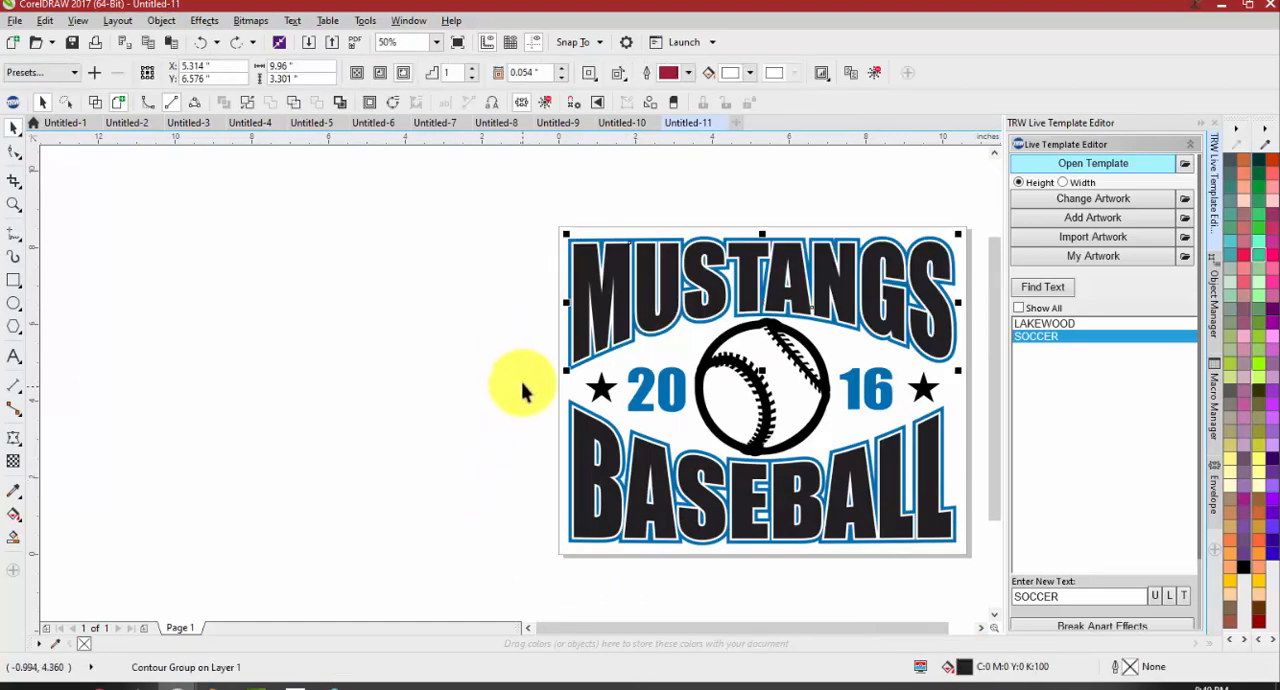
# Open the fill settings of the MUSTANGS text and switch its fill to a fountain fill, keeping the design in view
pyautogui.click(588, 262)
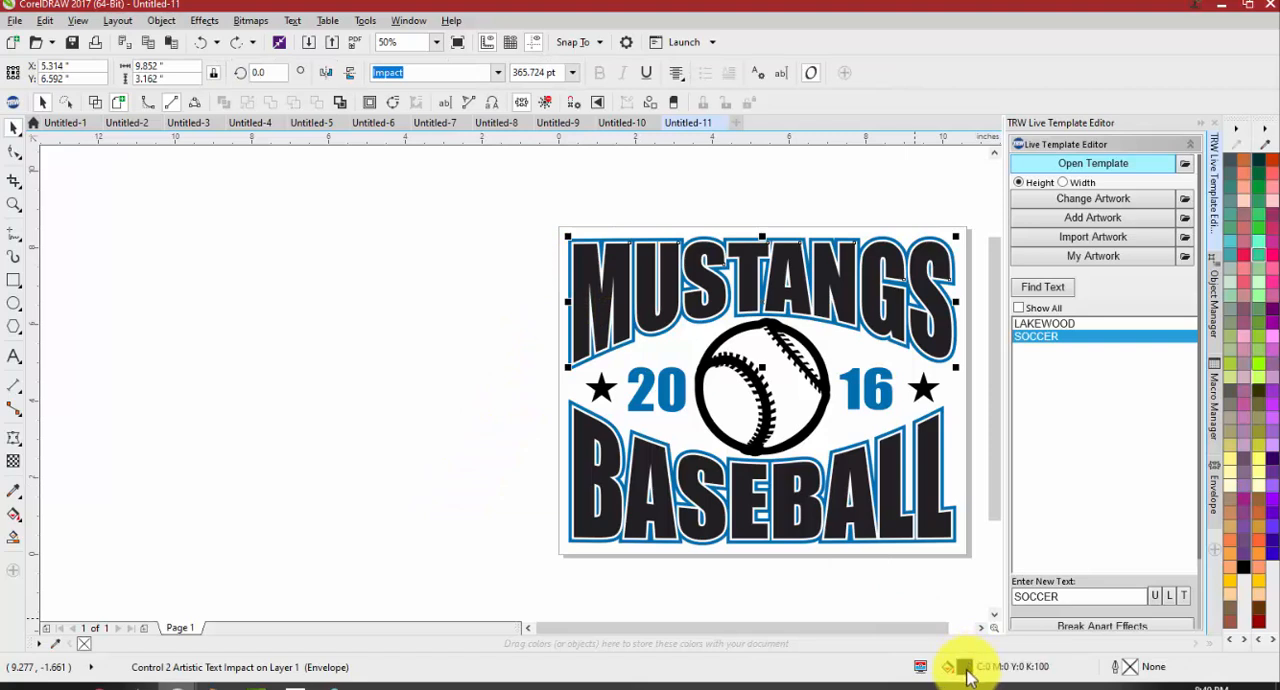
pyautogui.doubleClick(964, 668)
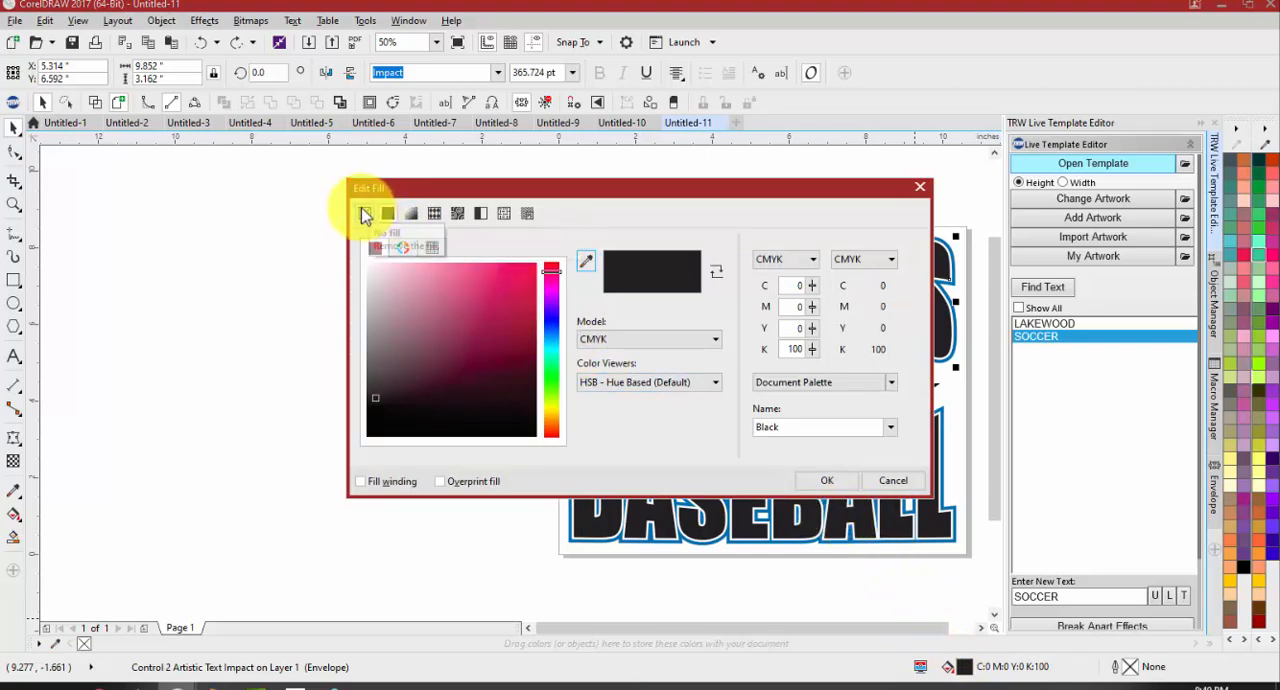
pyautogui.click(418, 220)
pyautogui.moveTo(580, 195); pyautogui.dragTo(643, 408)
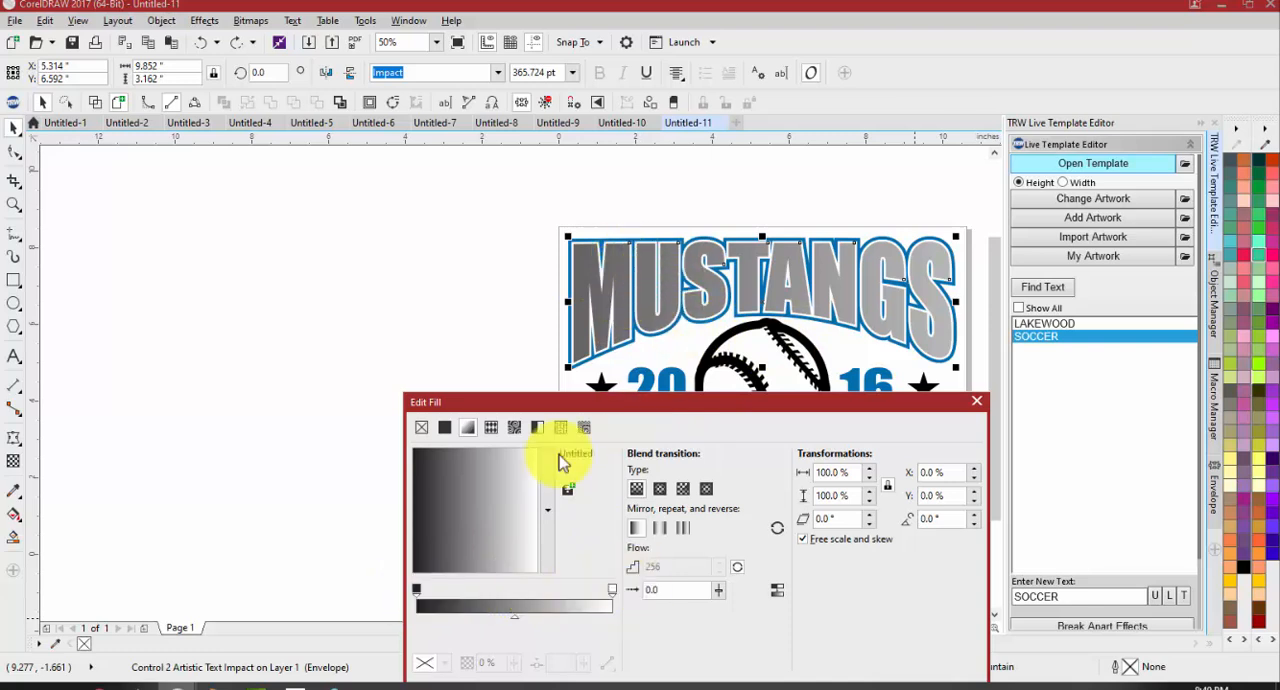
# Set the start color of the fountain fill to blue, C77 M49 Y0 K0
pyautogui.click(417, 589)
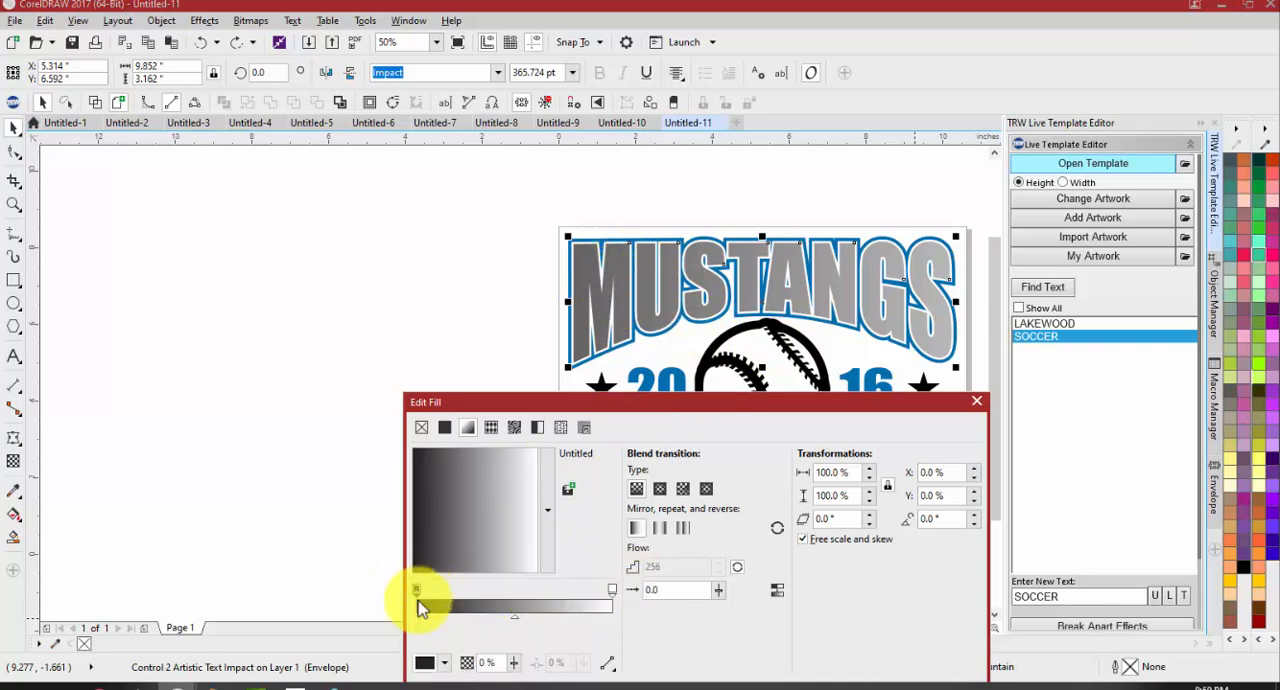
pyautogui.click(437, 673)
pyautogui.click(472, 550)
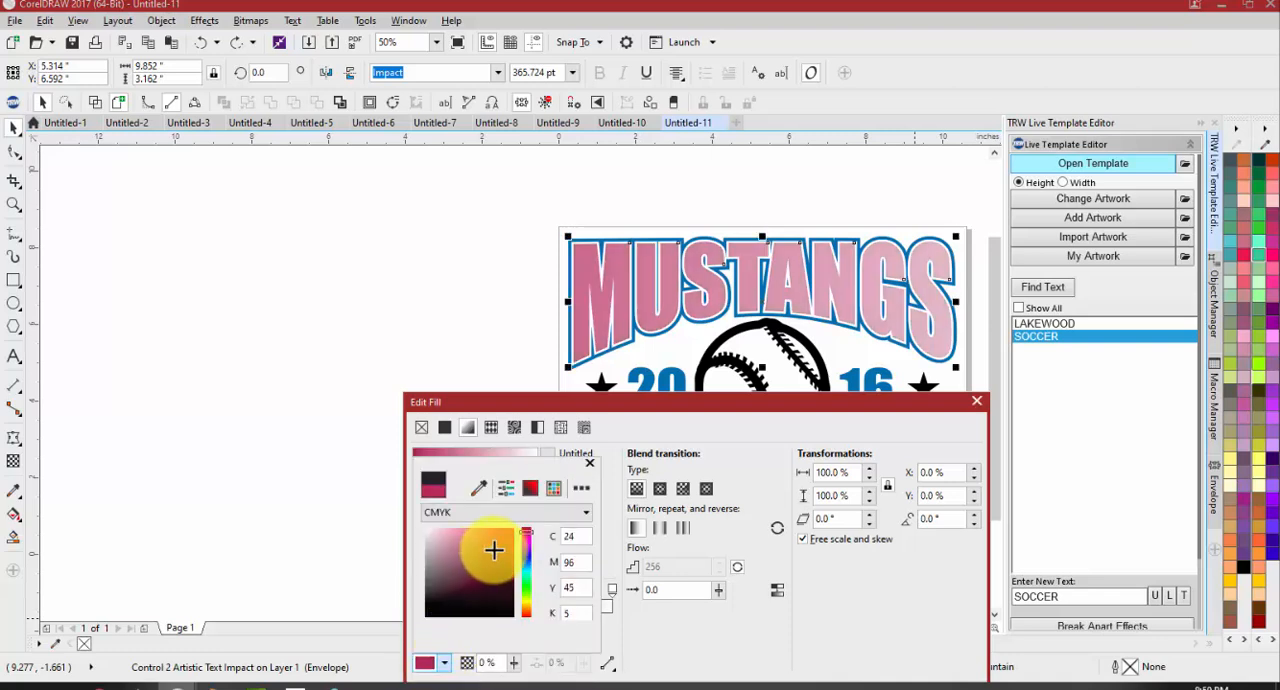
pyautogui.moveTo(525, 560); pyautogui.dragTo(526, 573)
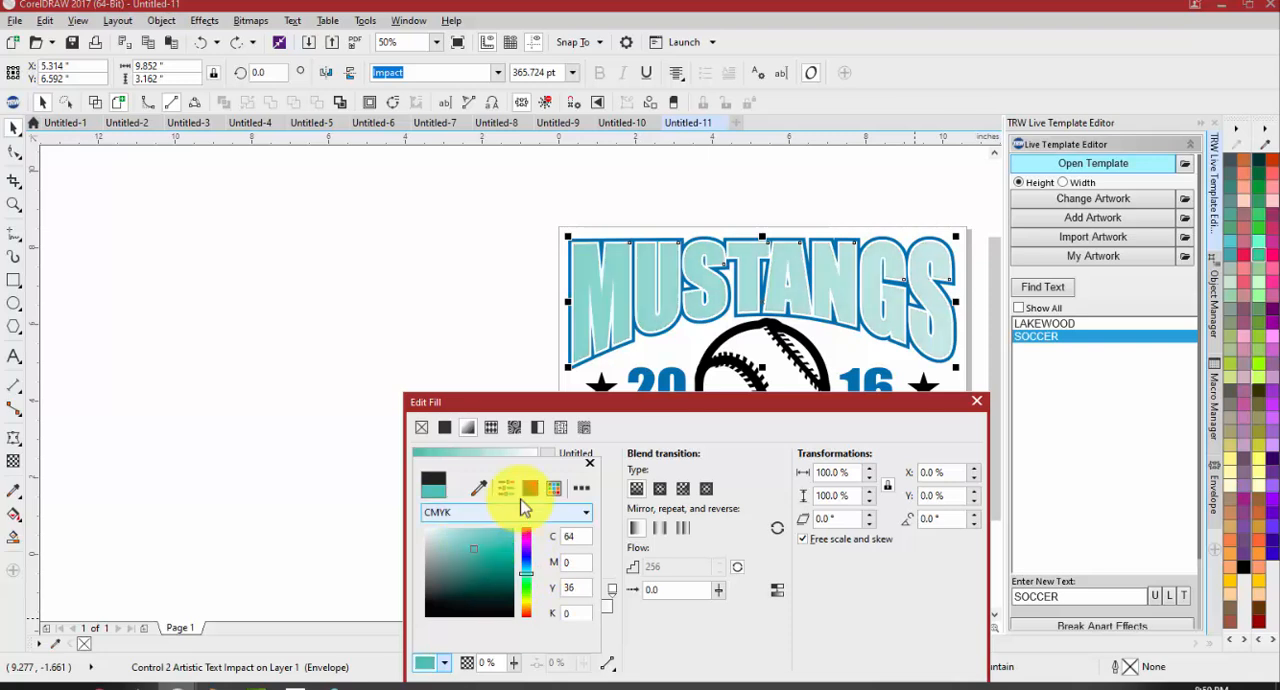
pyautogui.click(554, 488)
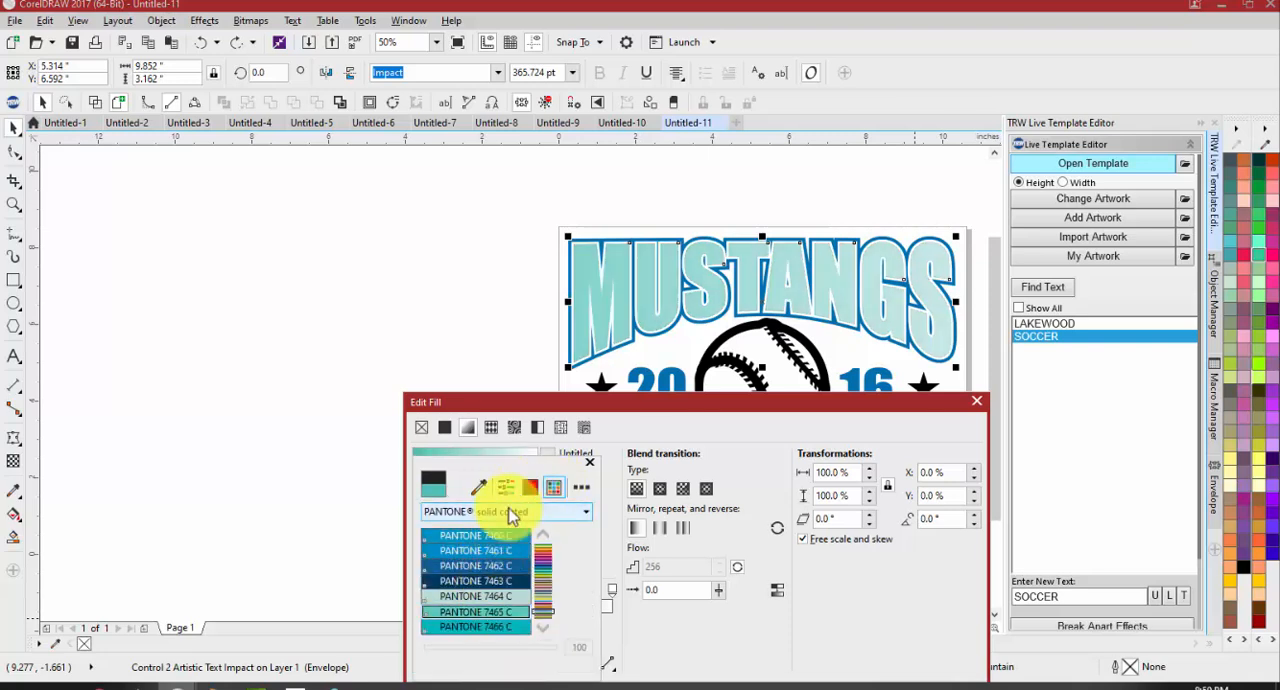
pyautogui.click(530, 487)
pyautogui.moveTo(470, 559)
pyautogui.mouseDown()
pyautogui.moveTo(489, 564)
pyautogui.moveTo(470, 574)
pyautogui.moveTo(523, 544)
pyautogui.moveTo(533, 571)
pyautogui.moveTo(505, 518)
pyautogui.mouseUp()
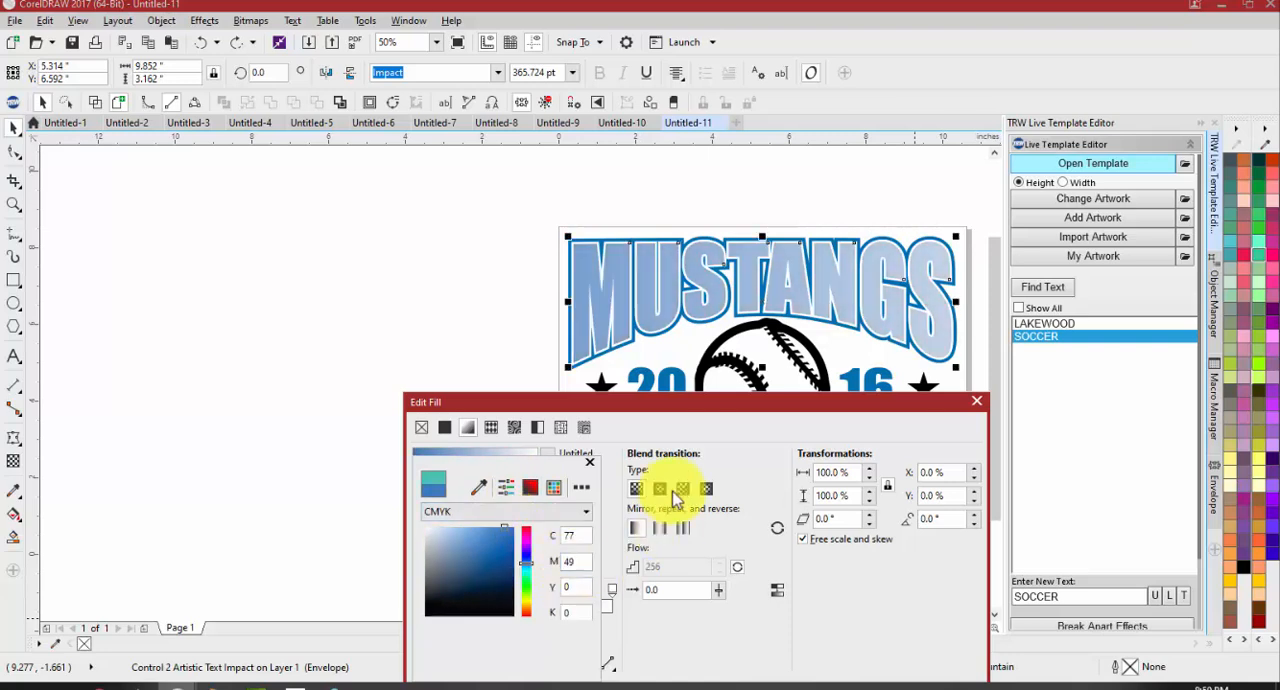
pyautogui.click(698, 427)
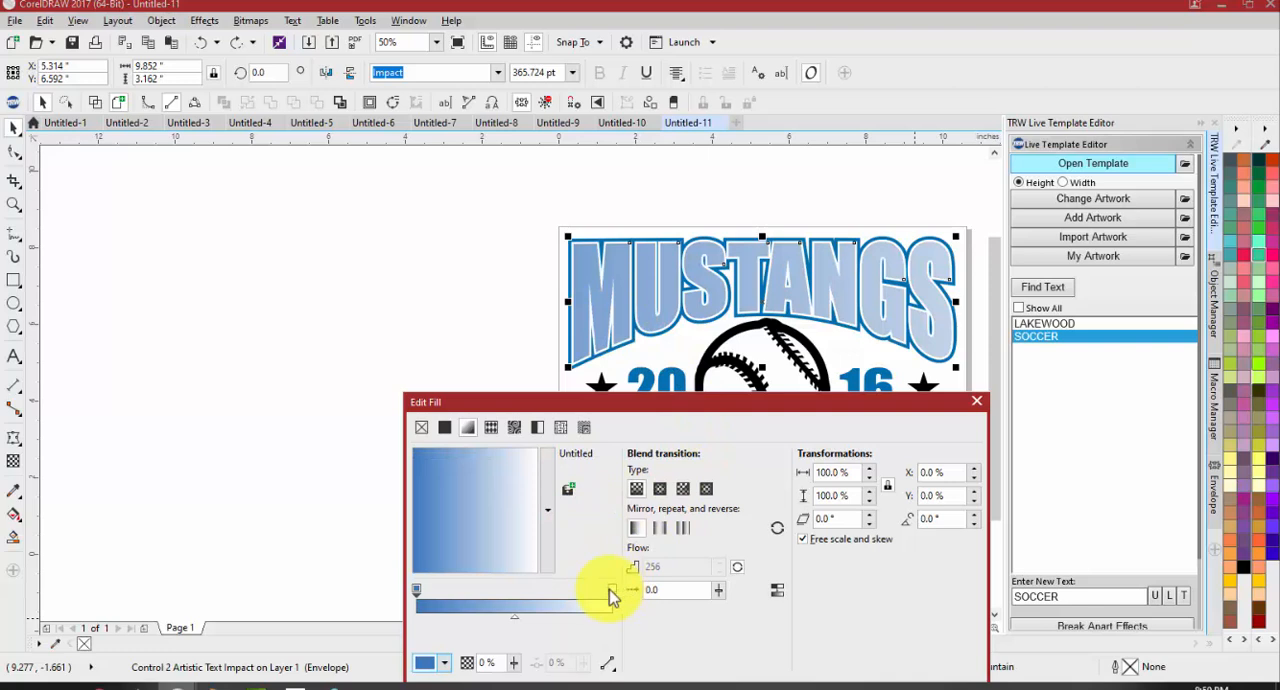
# Set the end color of the fountain fill to a soft red, C23 M60 Y44 K2
pyautogui.click(444, 662)
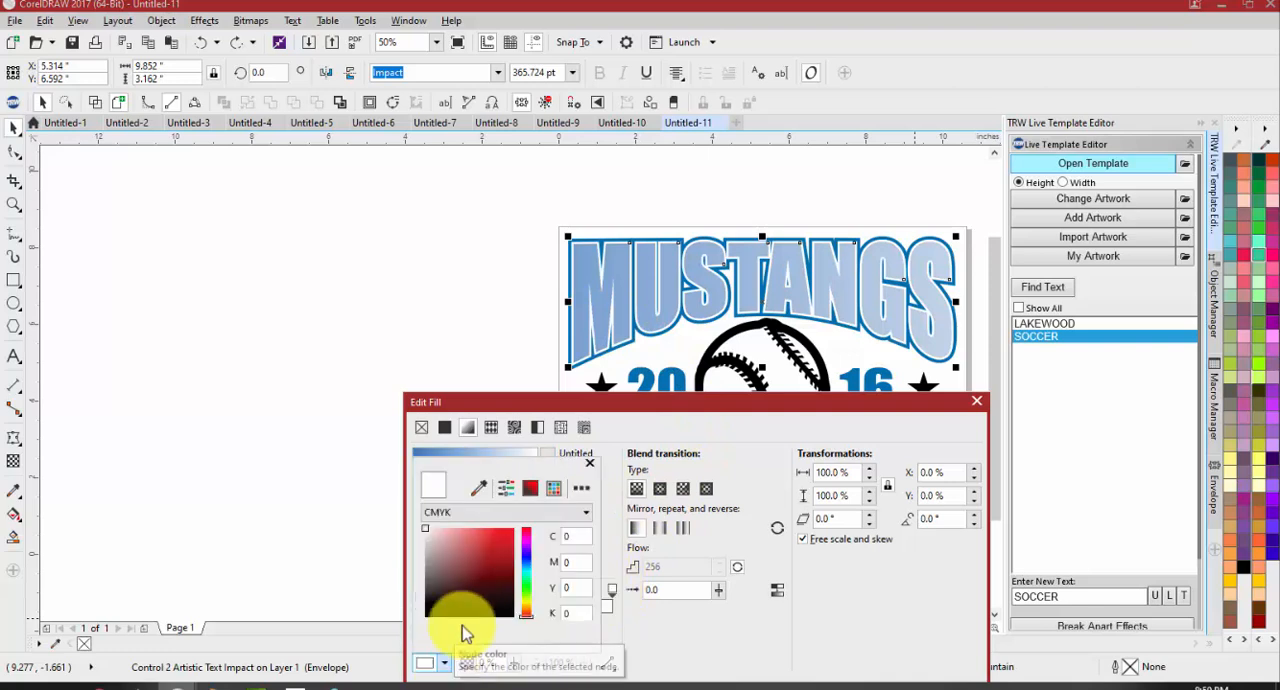
pyautogui.moveTo(465, 576)
pyautogui.mouseDown()
pyautogui.moveTo(428, 601)
pyautogui.moveTo(457, 542)
pyautogui.moveTo(395, 518)
pyautogui.moveTo(480, 557)
pyautogui.moveTo(402, 535)
pyautogui.mouseUp()
pyautogui.click(457, 556)
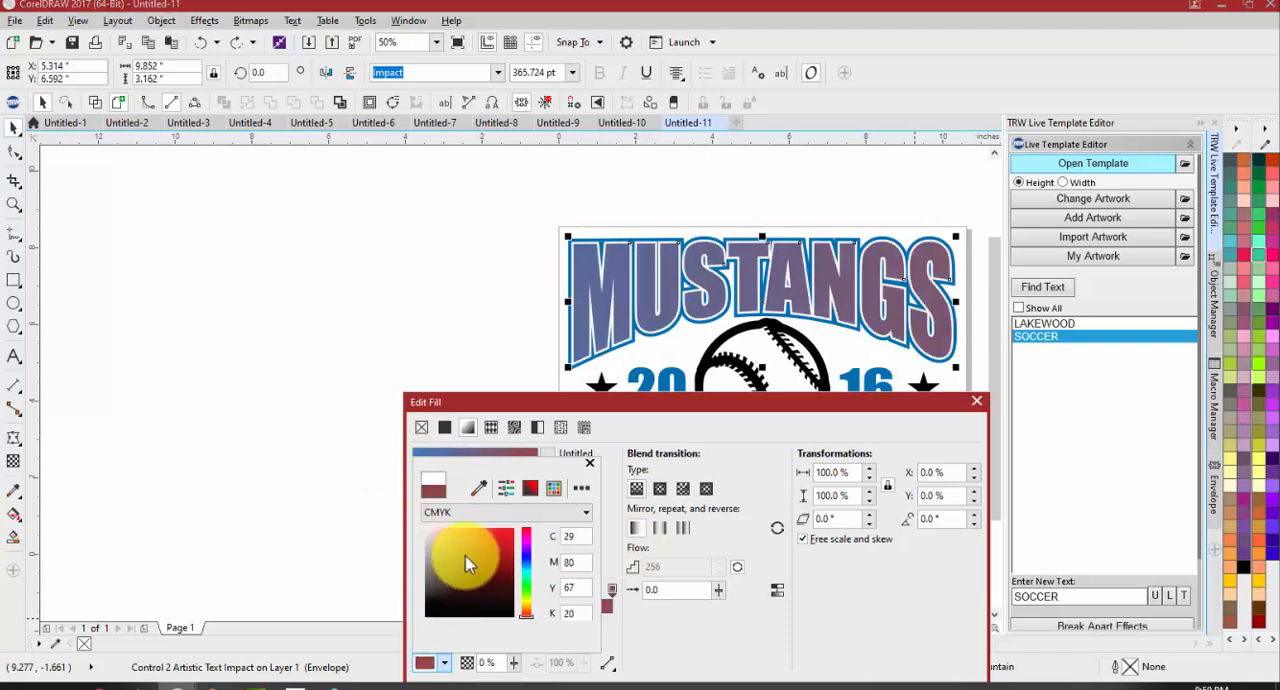
pyautogui.click(456, 549)
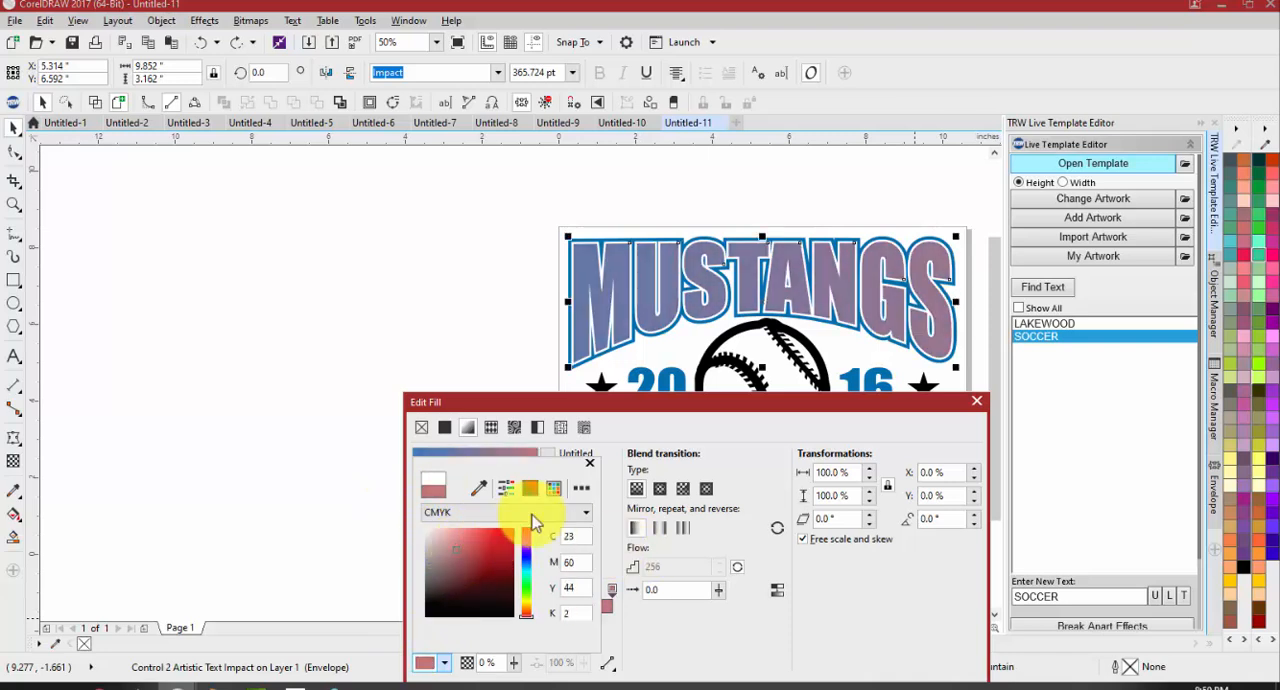
pyautogui.click(674, 633)
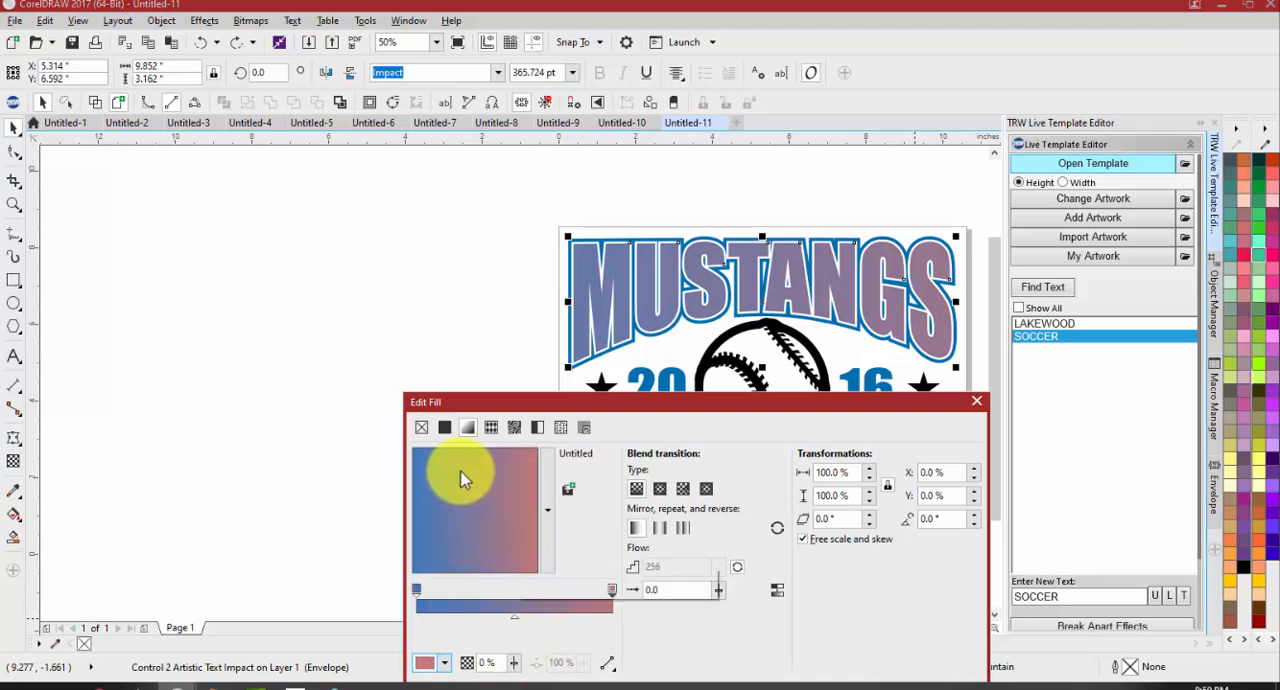
# Rotate the fountain fill to 172.2° so the gradient runs from red to blue across the MUSTANGS text
pyautogui.moveTo(443, 478); pyautogui.dragTo(464, 510)
pyautogui.click(502, 505)
pyautogui.moveTo(507, 510); pyautogui.dragTo(440, 512)
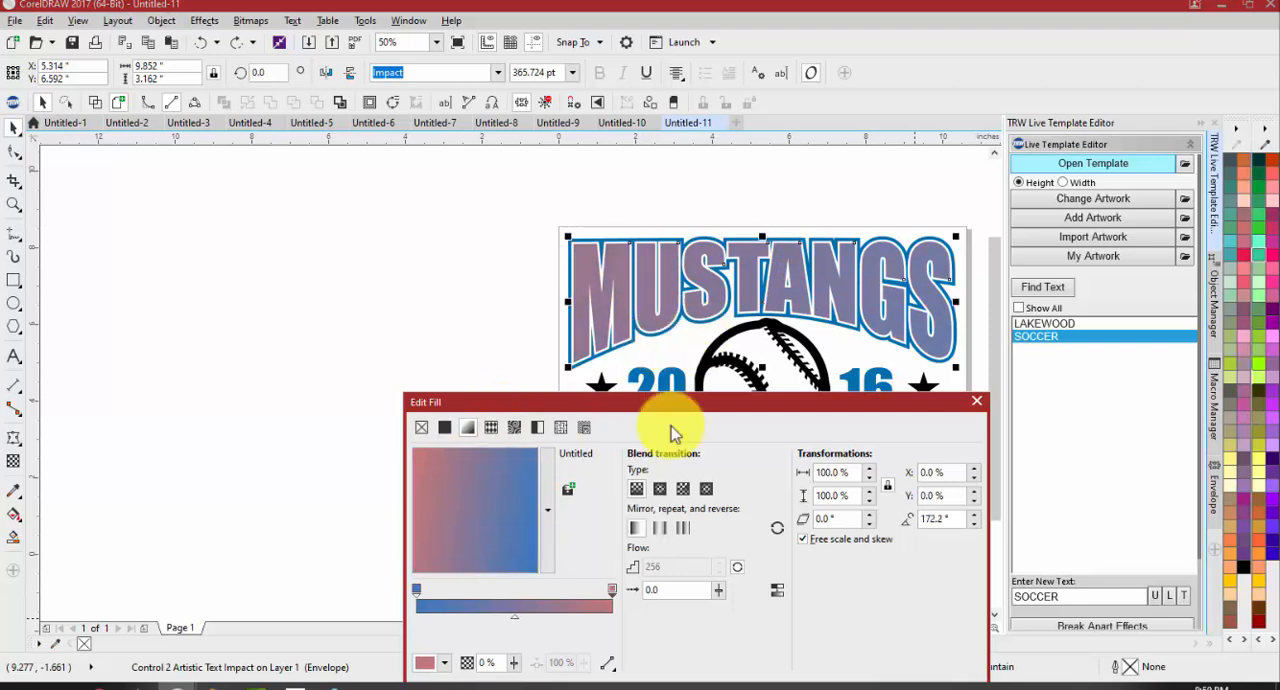
# Add a near-white color node, C1 M1 Y0 K0, at 52% of the gradient and apply the fountain fill
pyautogui.doubleClick(511, 605)
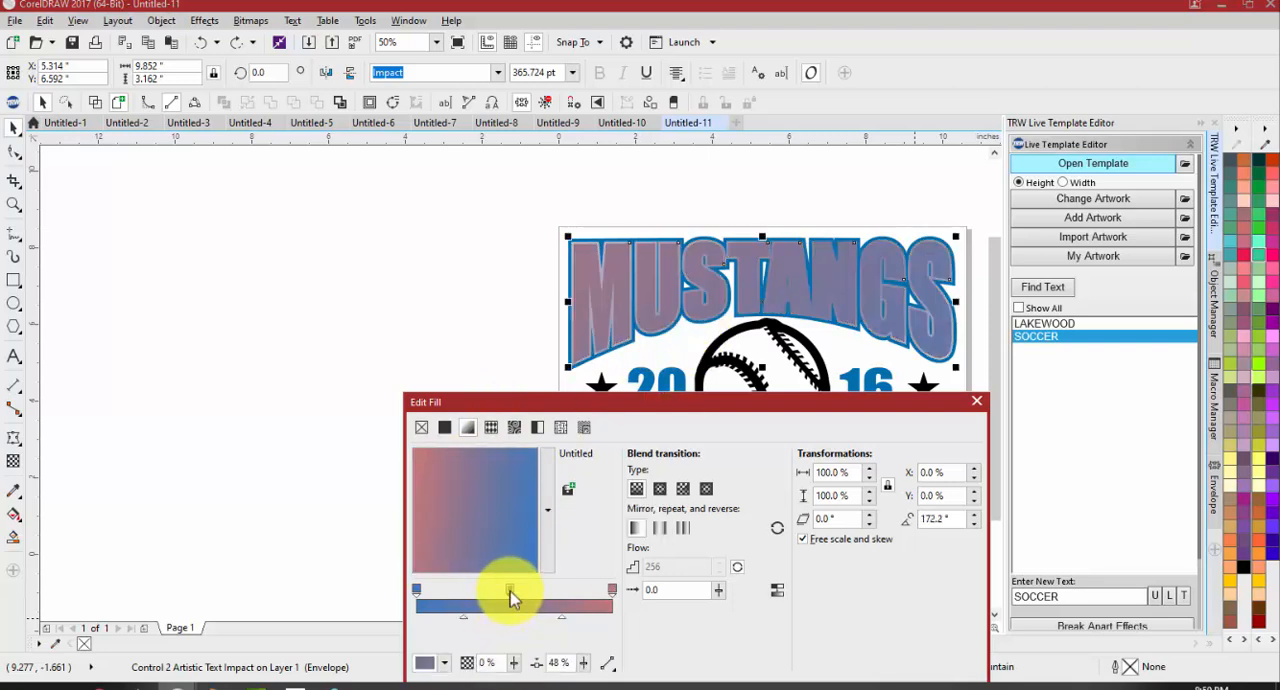
pyautogui.moveTo(518, 591); pyautogui.dragTo(518, 592)
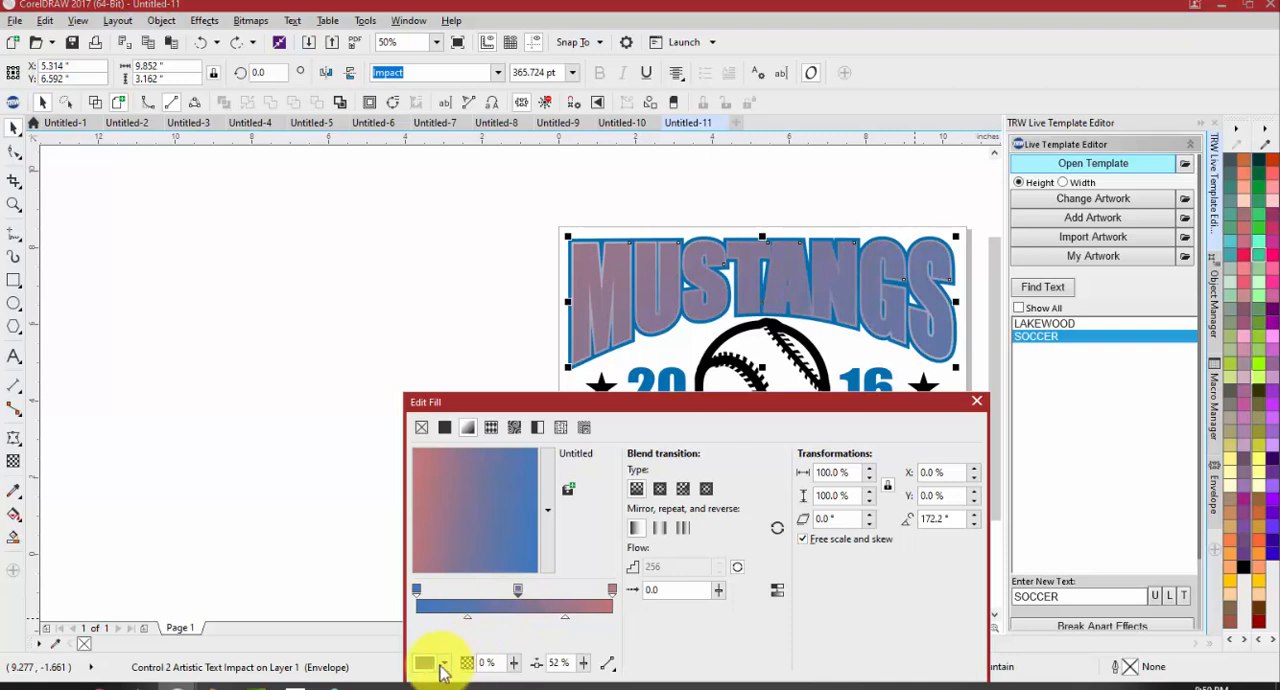
pyautogui.click(443, 664)
pyautogui.moveTo(445, 551); pyautogui.dragTo(397, 487)
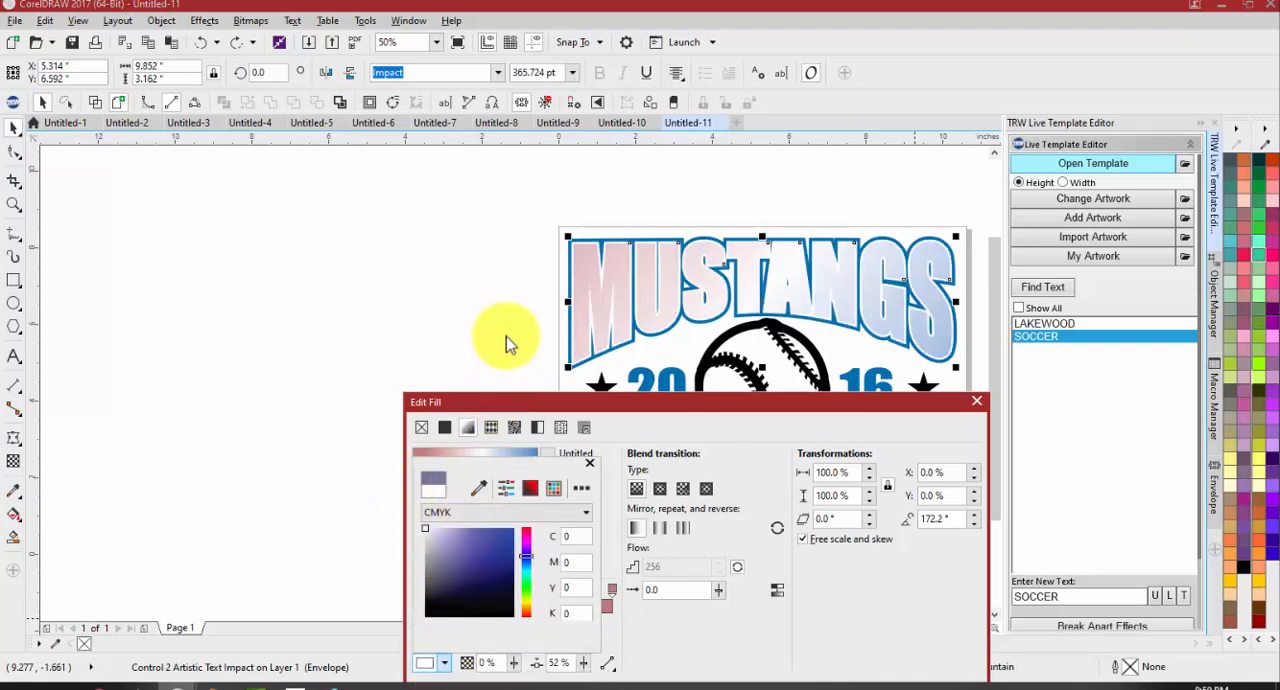
pyautogui.moveTo(477, 560); pyautogui.dragTo(424, 522)
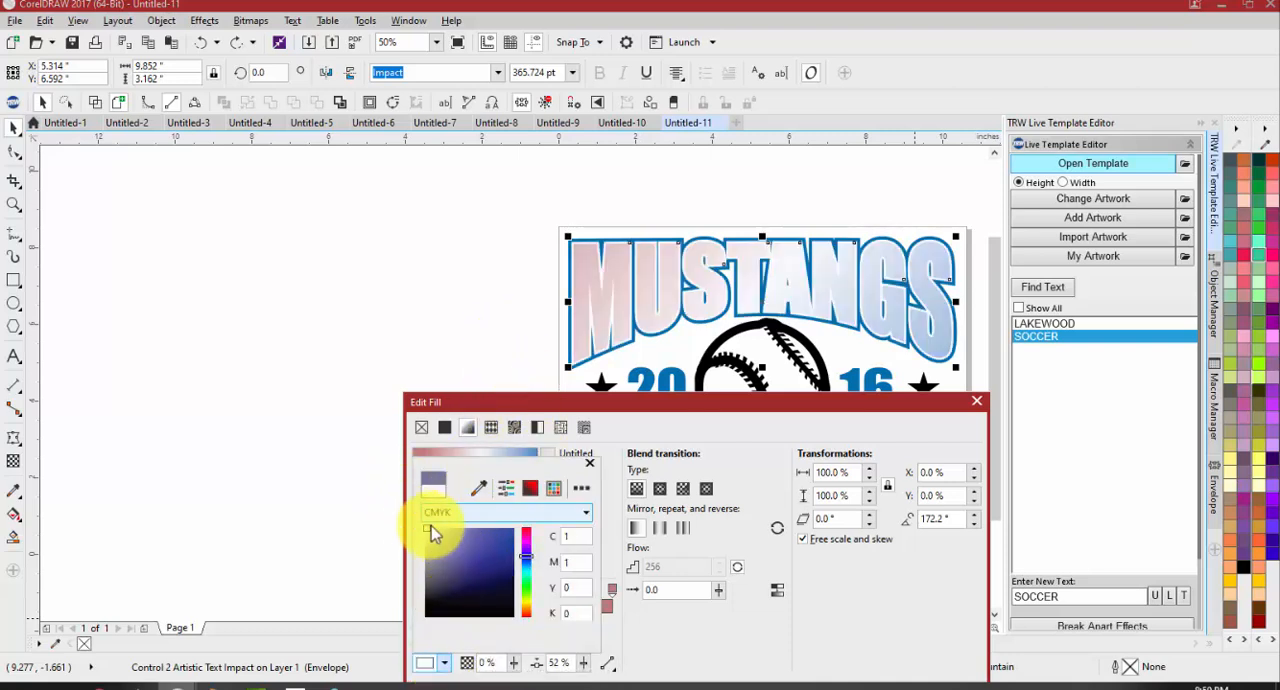
pyautogui.click(466, 342)
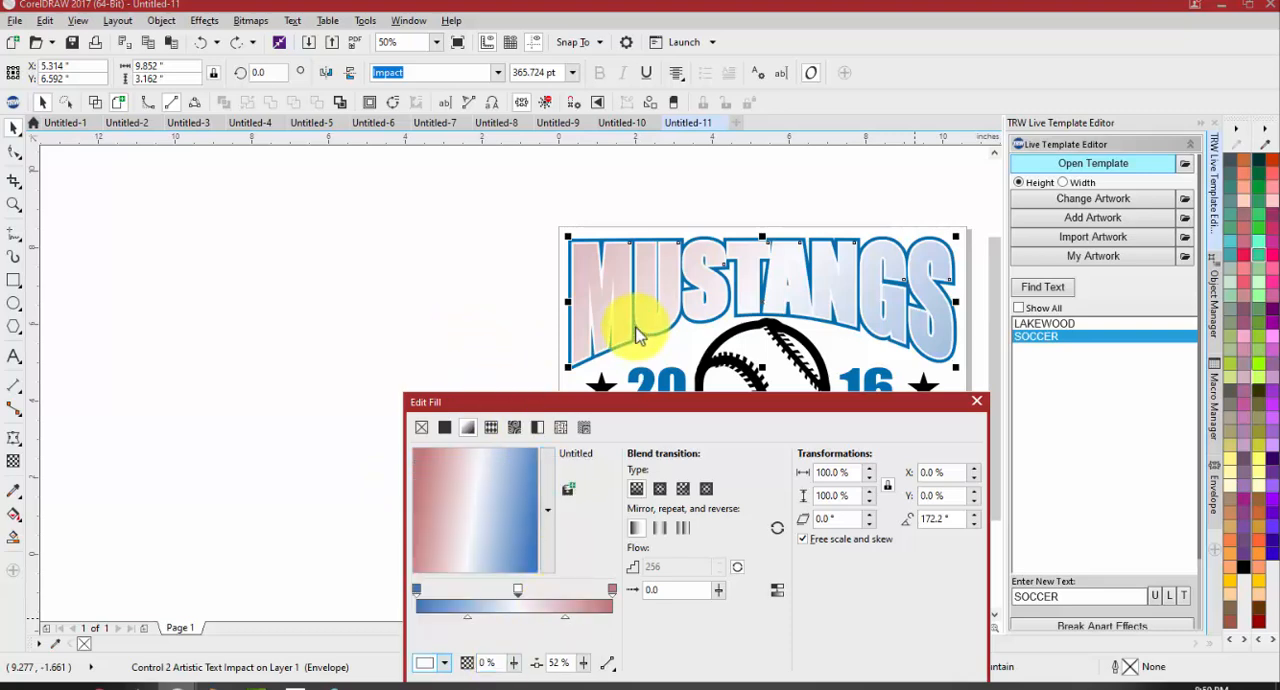
pyautogui.moveTo(636, 408); pyautogui.dragTo(561, 262)
pyautogui.click(806, 548)
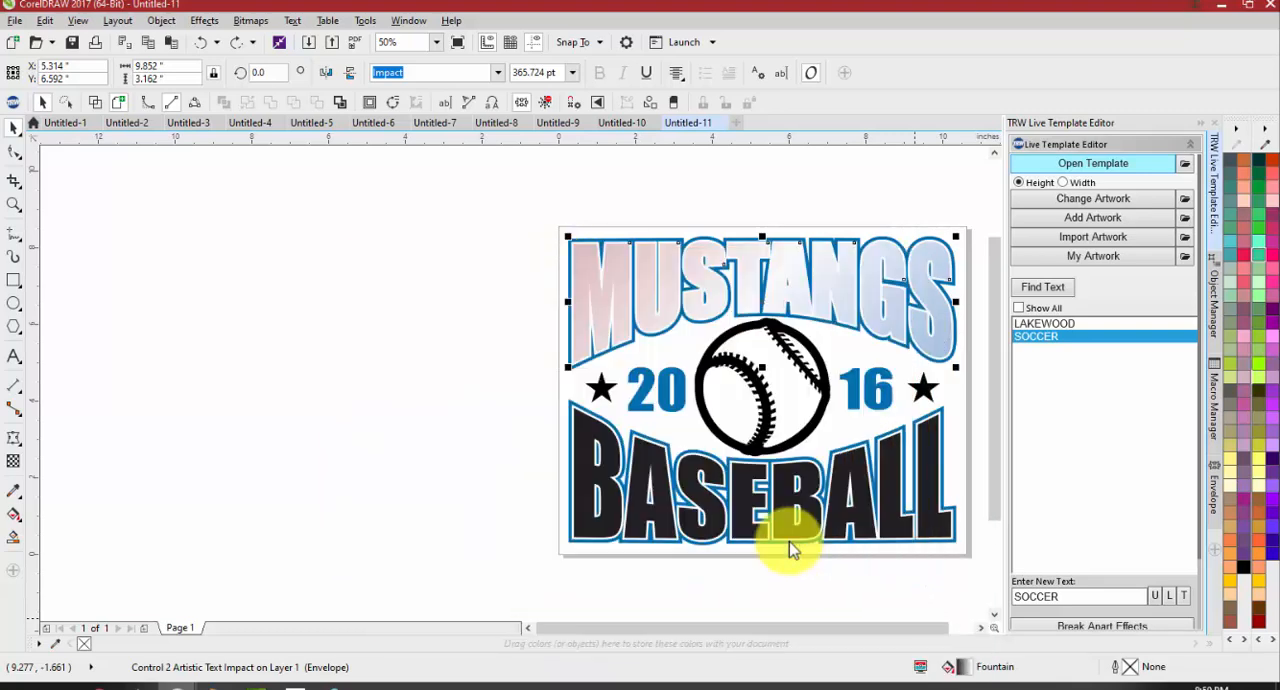
# Set the last fill color of the MUSTANGS text's inner contour to black, and clear the selection
pyautogui.scroll(2, 636, 240)
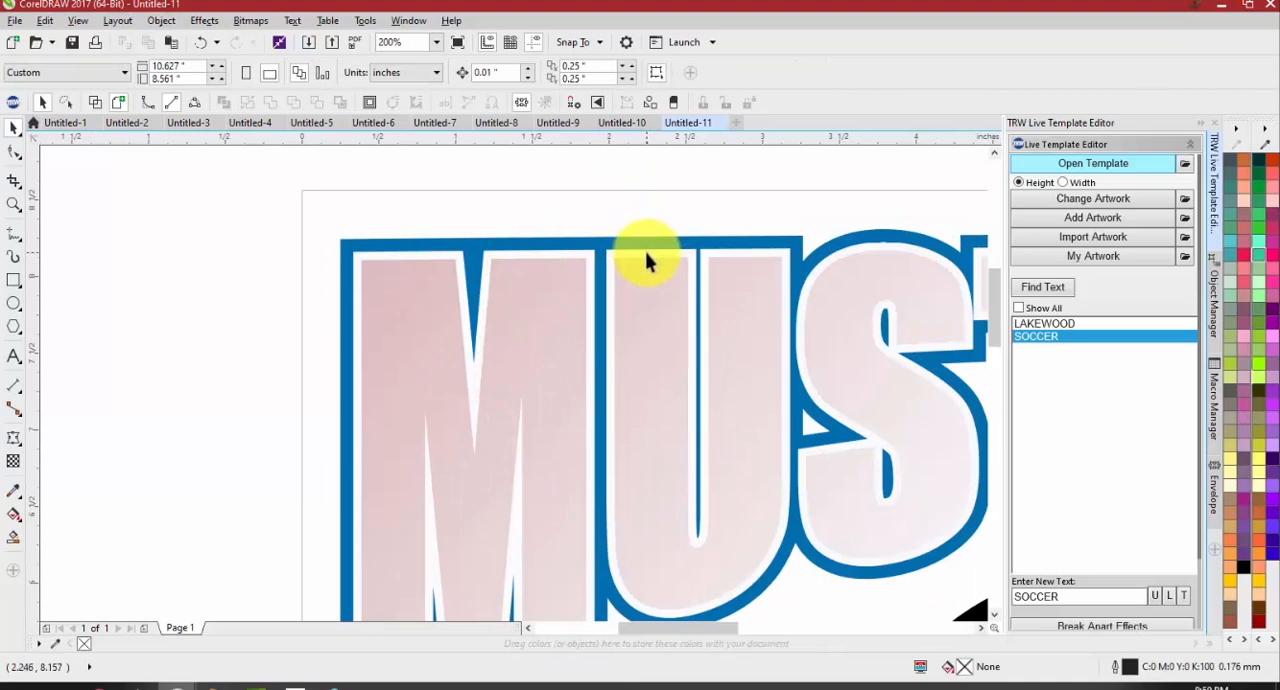
pyautogui.click(646, 260)
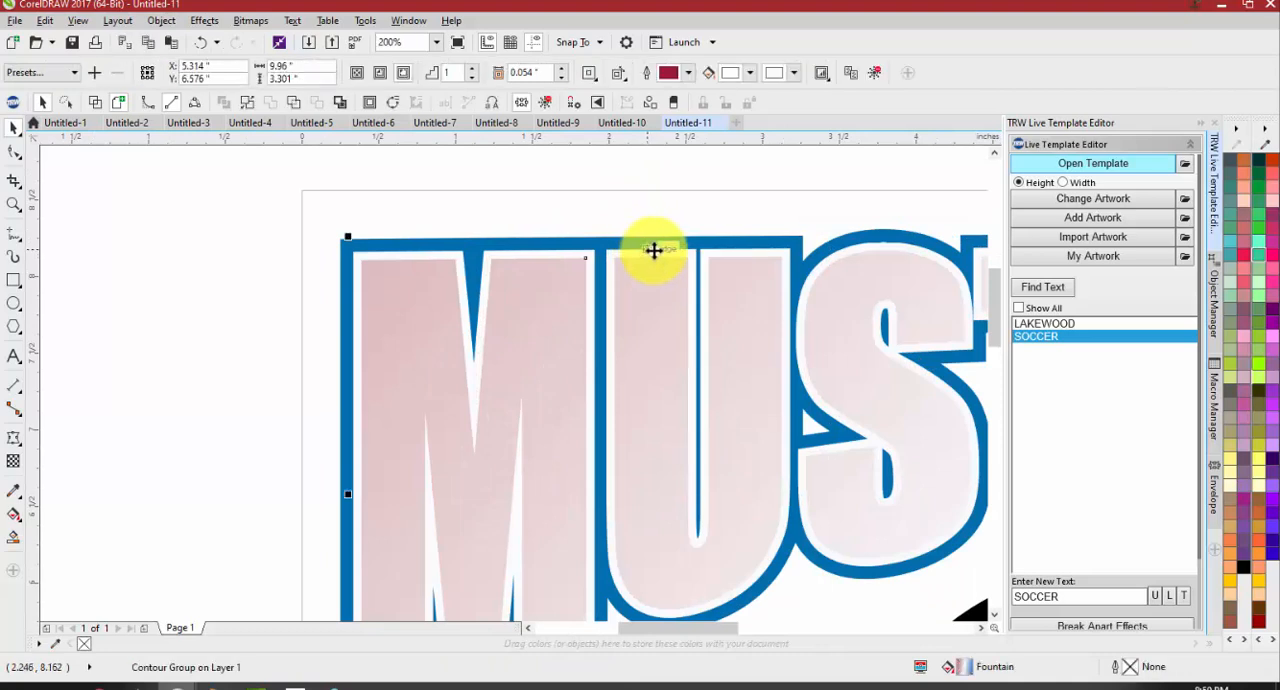
pyautogui.click(790, 73)
pyautogui.click(825, 155)
pyautogui.moveTo(817, 184); pyautogui.dragTo(741, 308)
pyautogui.click(638, 204)
pyautogui.scroll(-2, 444, 227)
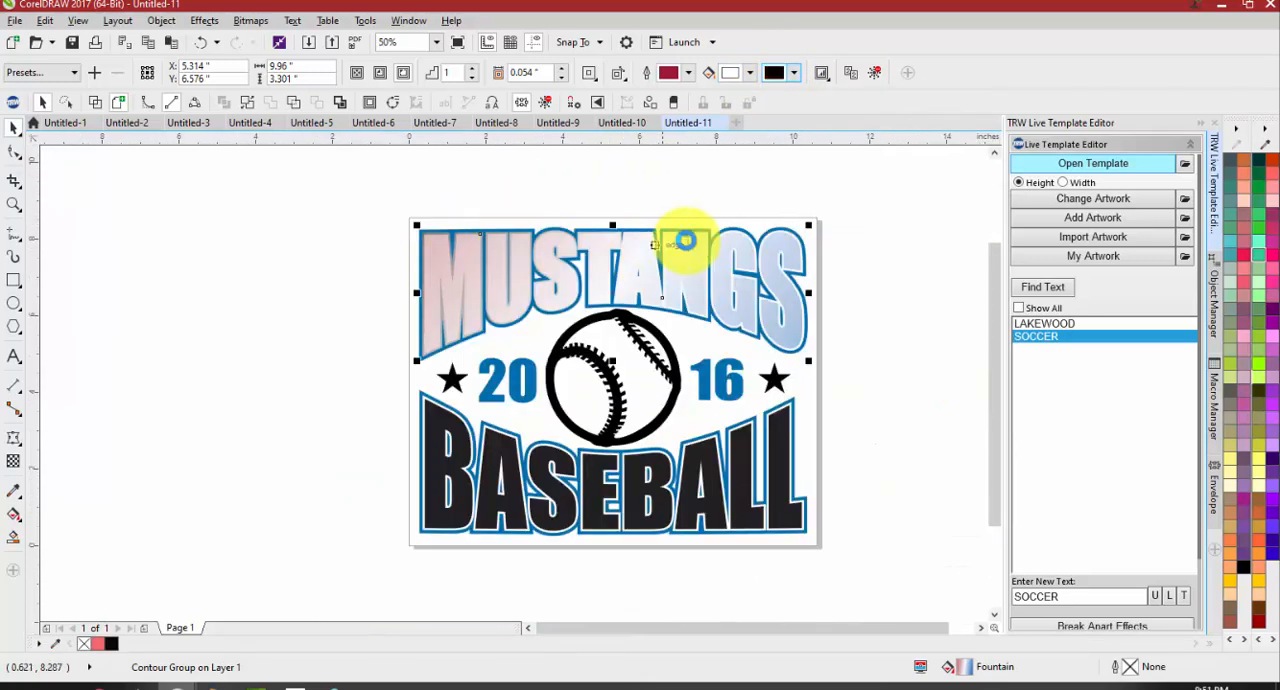
pyautogui.scroll(2, 663, 250)
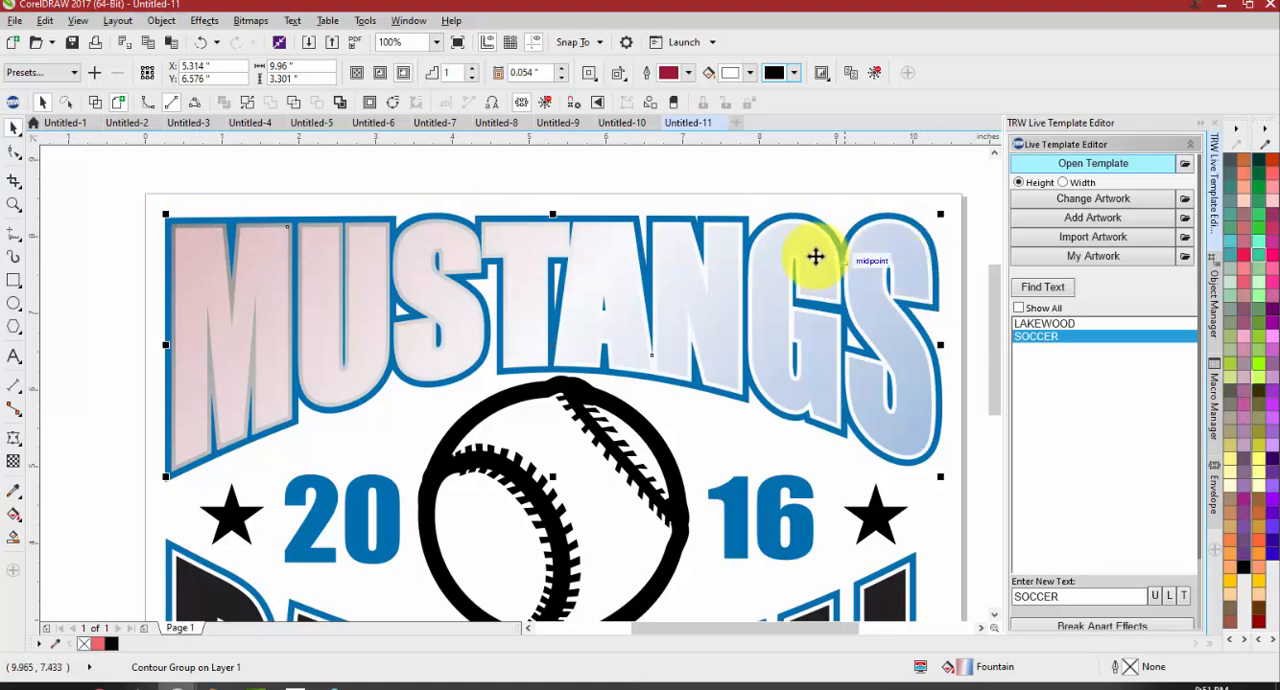
pyautogui.scroll(-2, 745, 258)
pyautogui.click(735, 218)
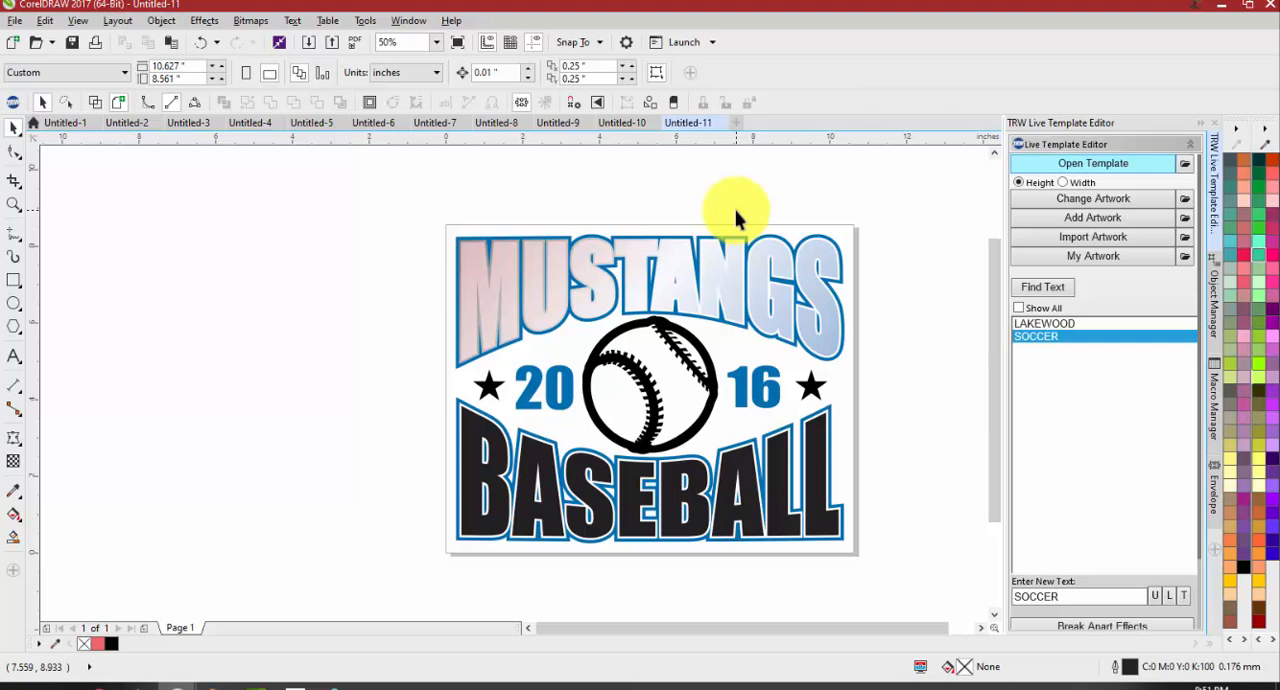
# Try a Bokeh Offset vector pattern fill on the MUSTANGS text, placing the fill dialog so the lettering stays visible
pyautogui.click(737, 271)
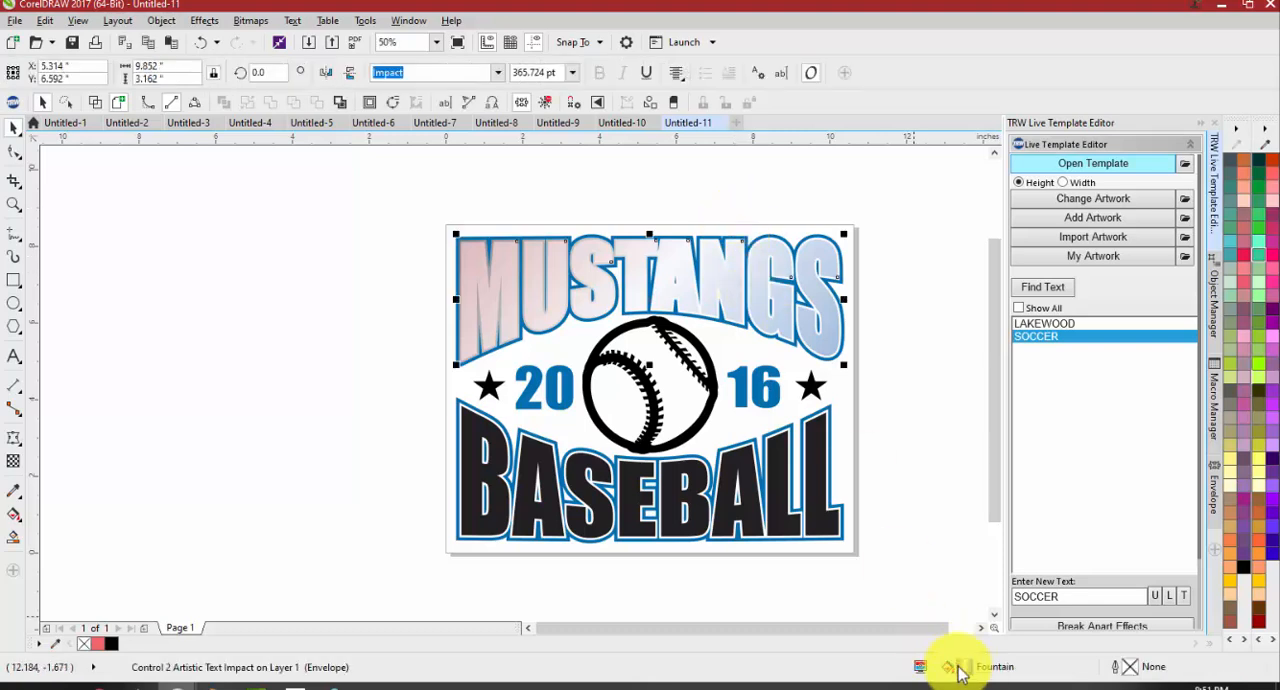
pyautogui.doubleClick(958, 665)
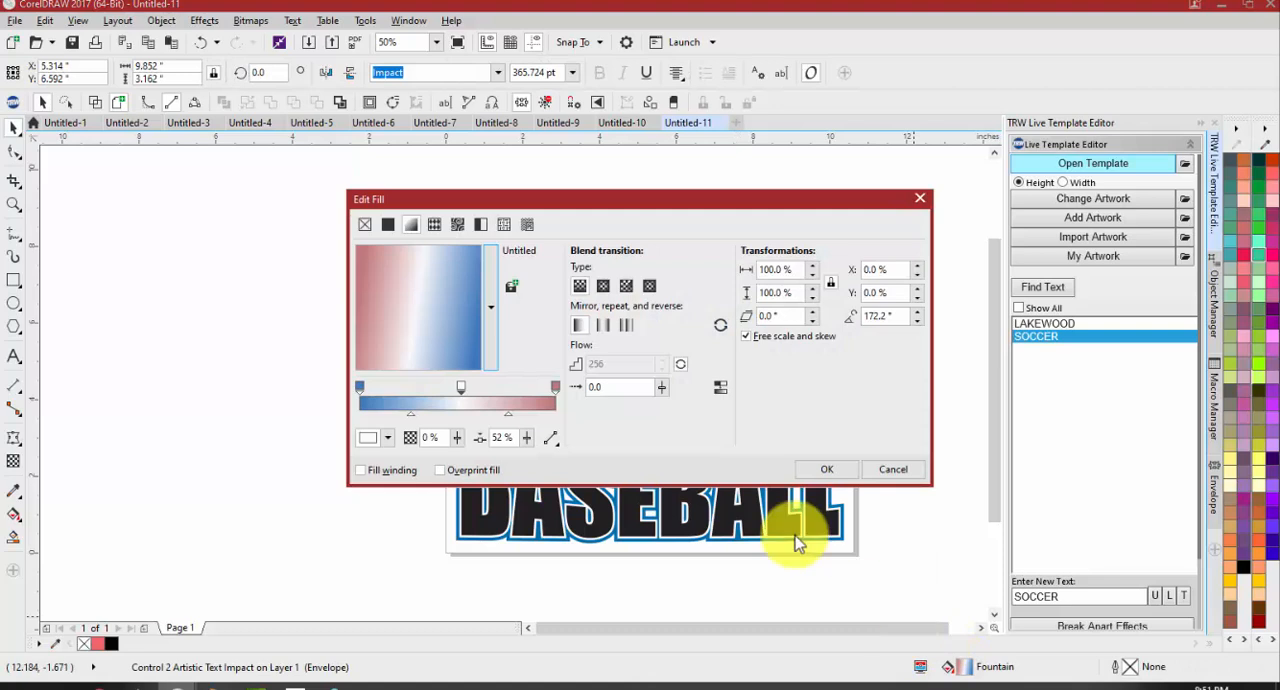
pyautogui.click(436, 225)
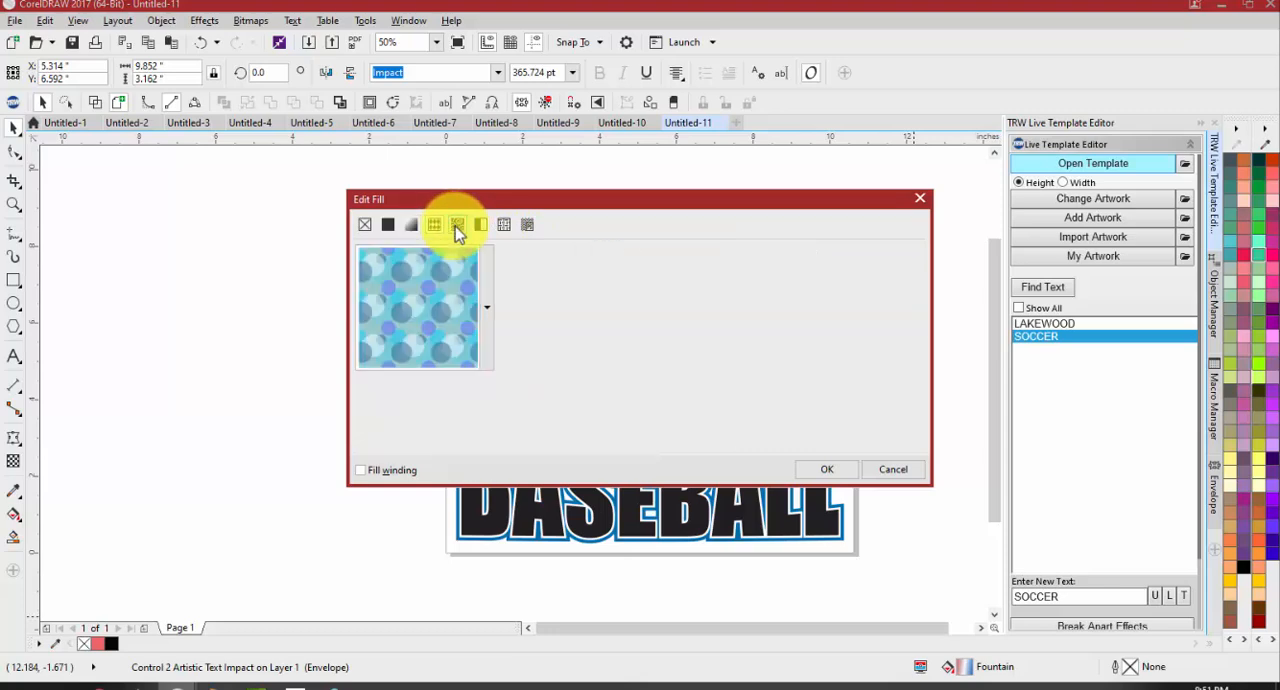
pyautogui.moveTo(533, 211); pyautogui.dragTo(341, 468)
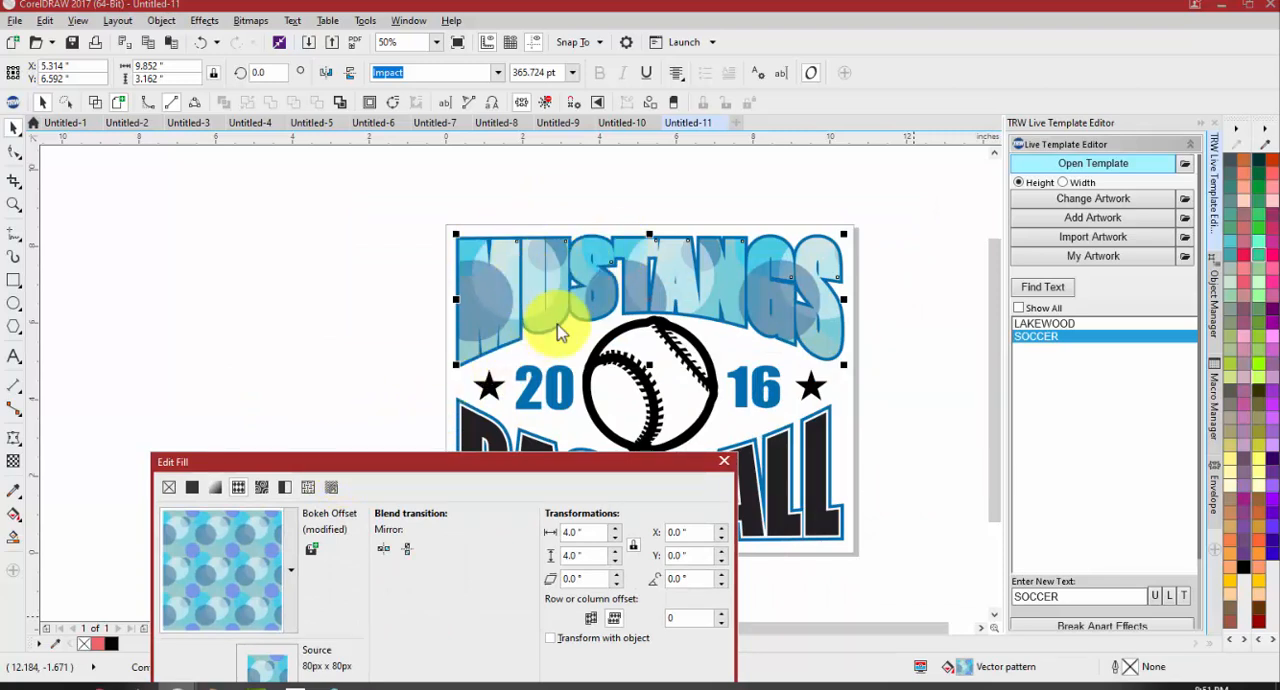
pyautogui.moveTo(509, 464); pyautogui.dragTo(563, 395)
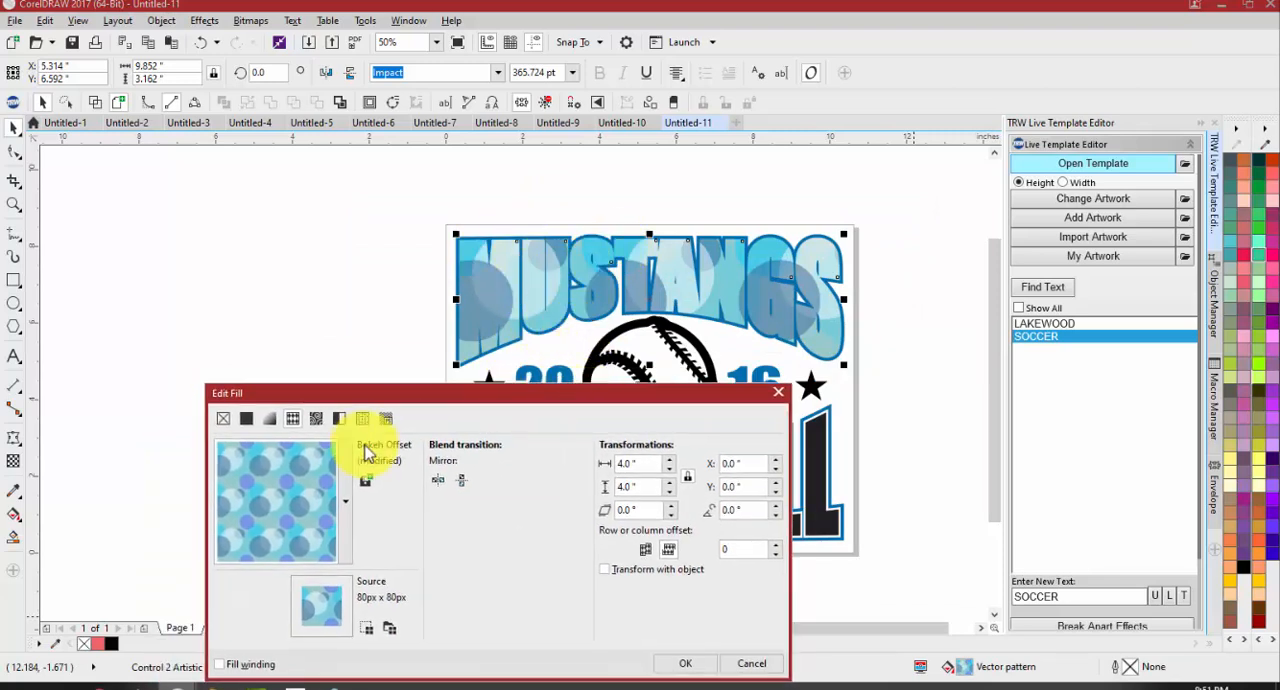
# Try the Chipmunk bitmap pattern from the Animal fills on the MUSTANGS text and toggle its linear seamless blend
pyautogui.click(316, 418)
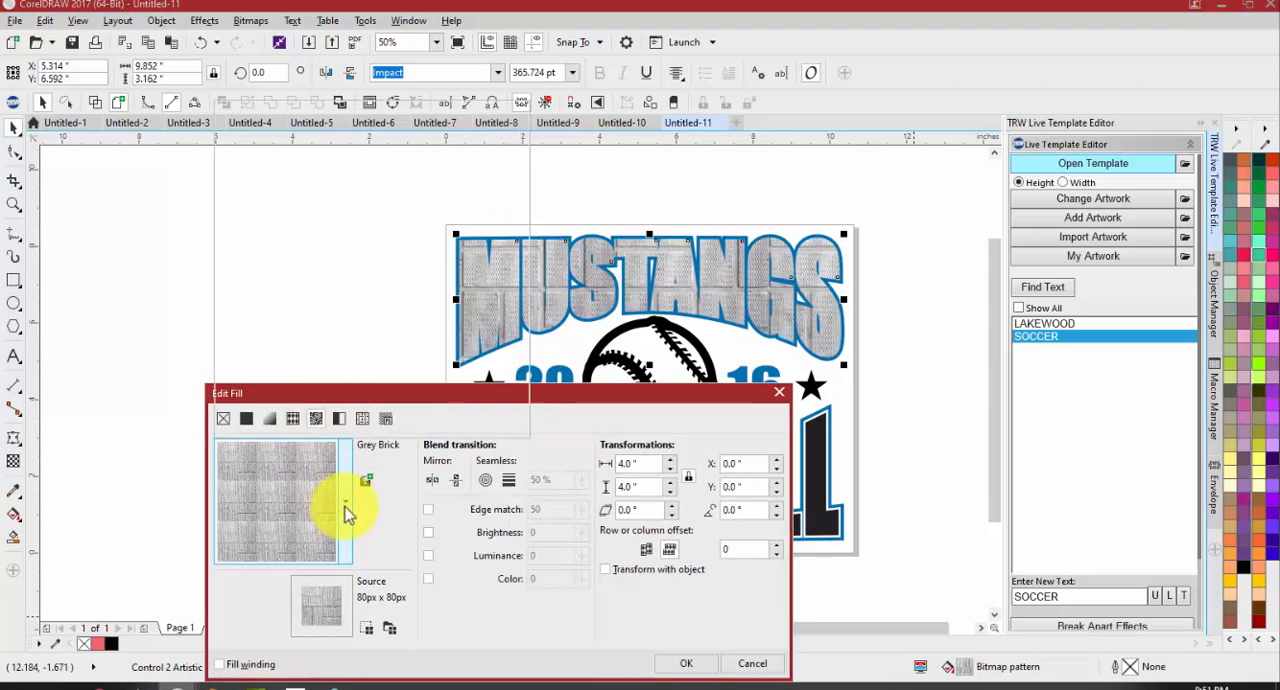
pyautogui.click(345, 505)
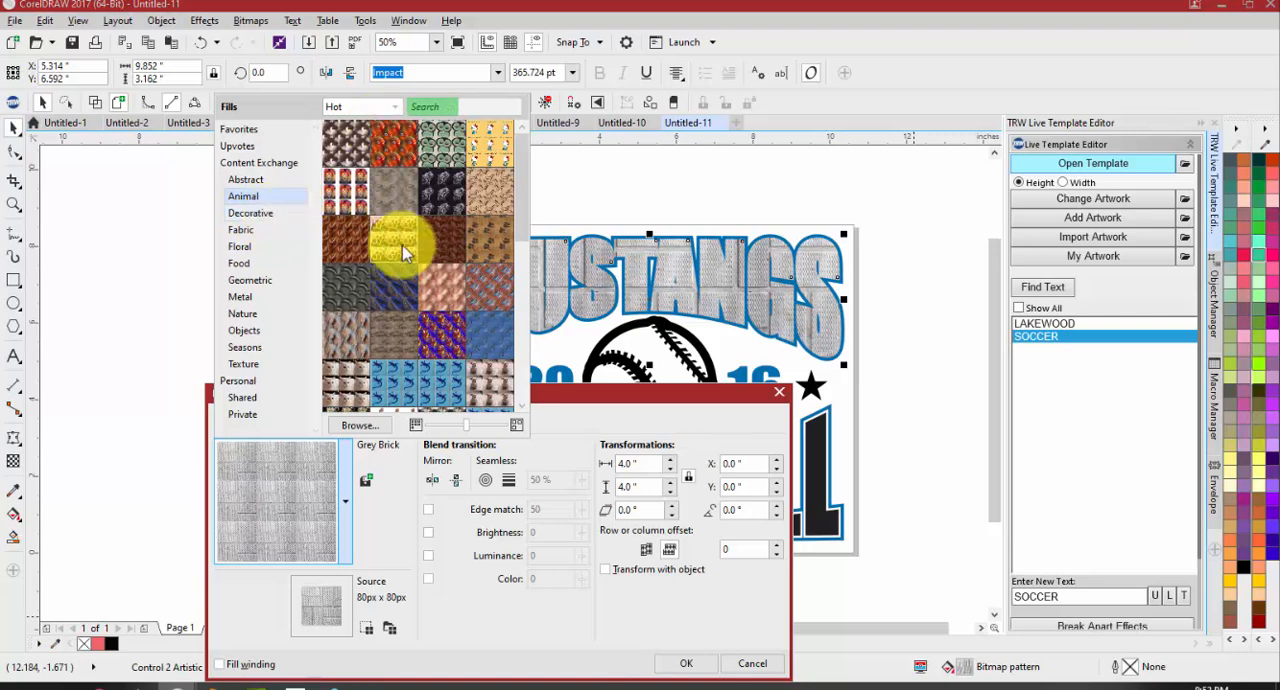
pyautogui.click(478, 140)
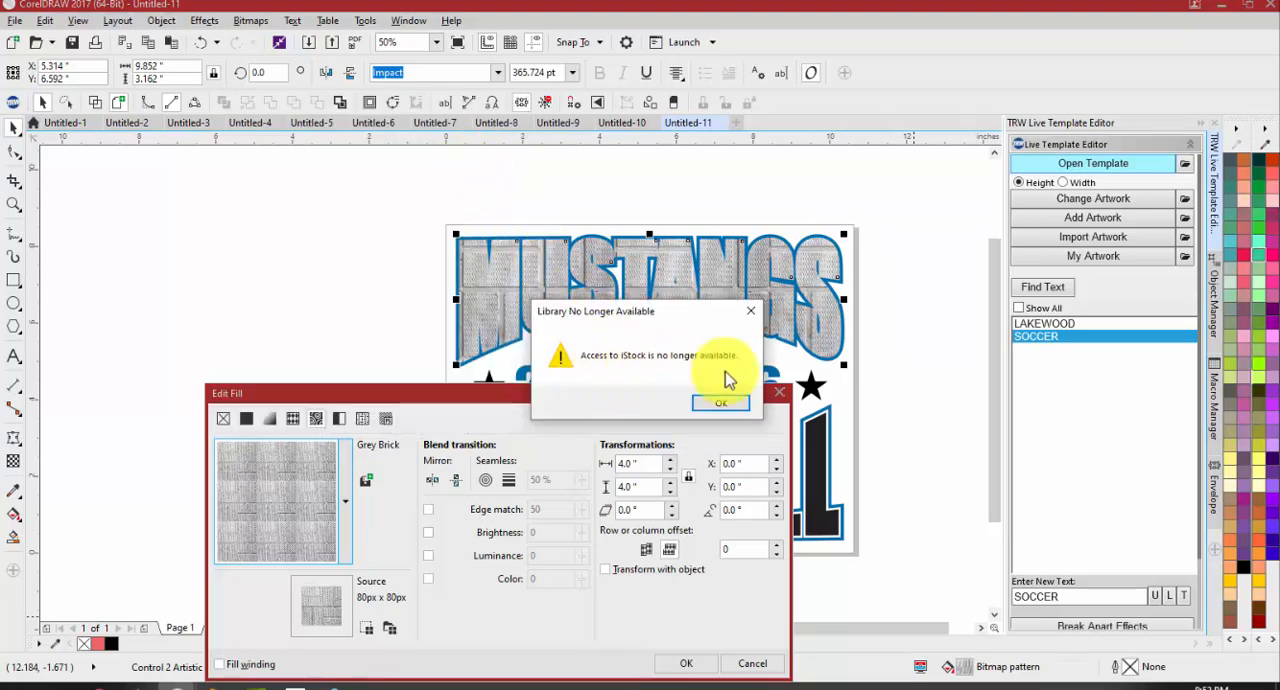
pyautogui.click(716, 404)
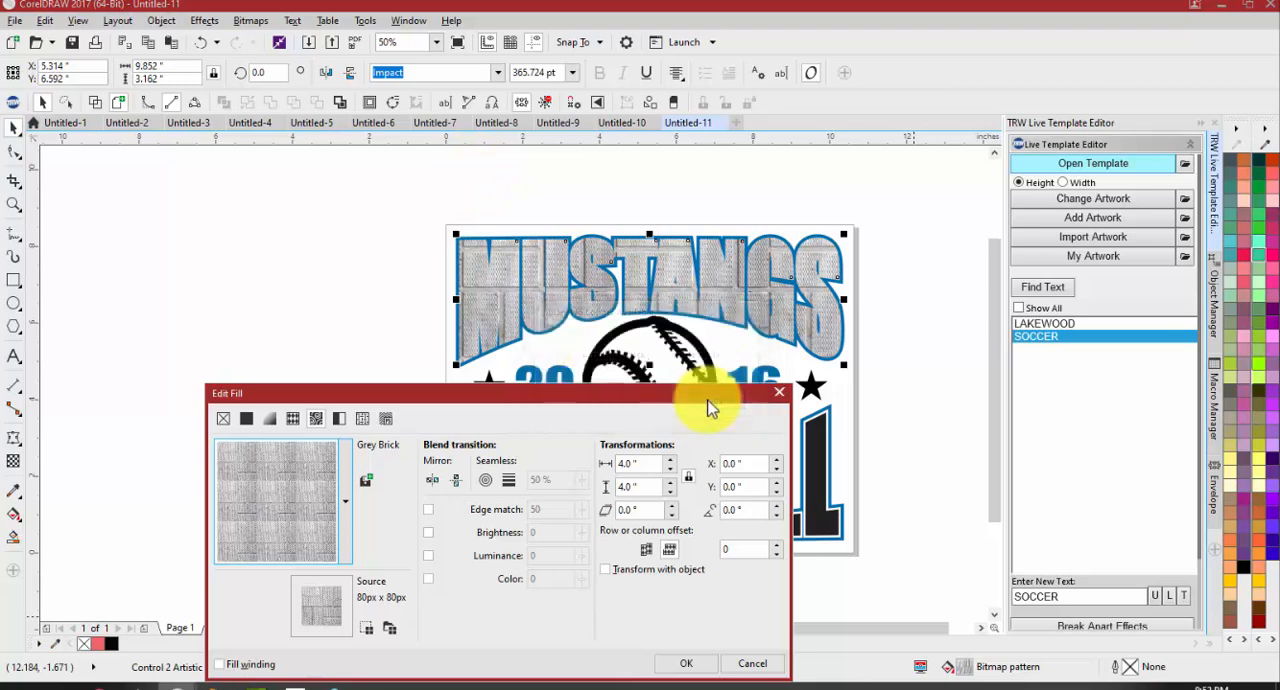
pyautogui.click(350, 497)
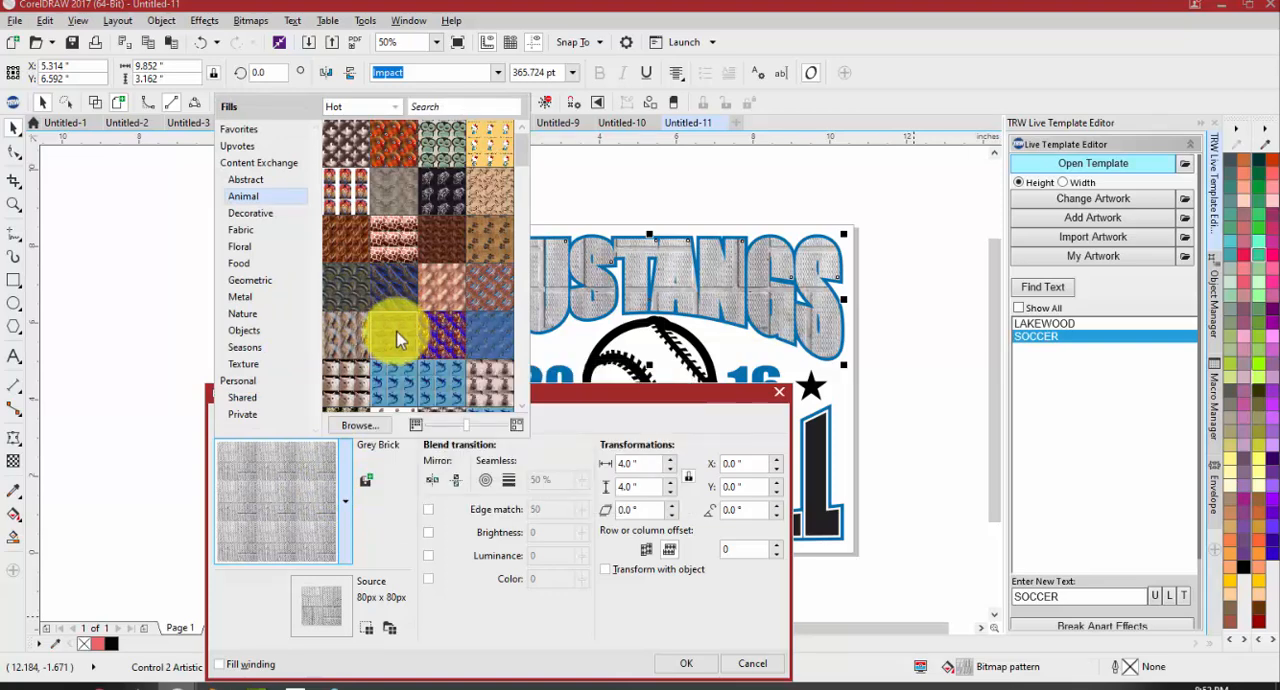
pyautogui.click(348, 288)
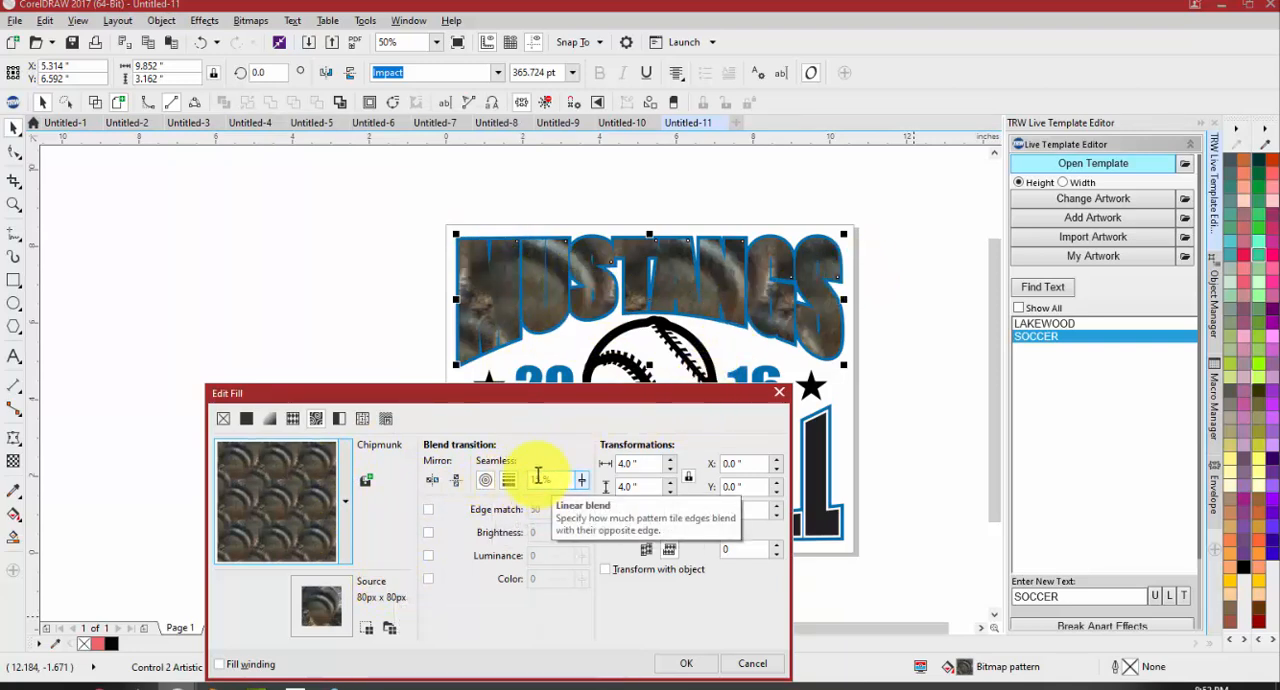
pyautogui.click(509, 479)
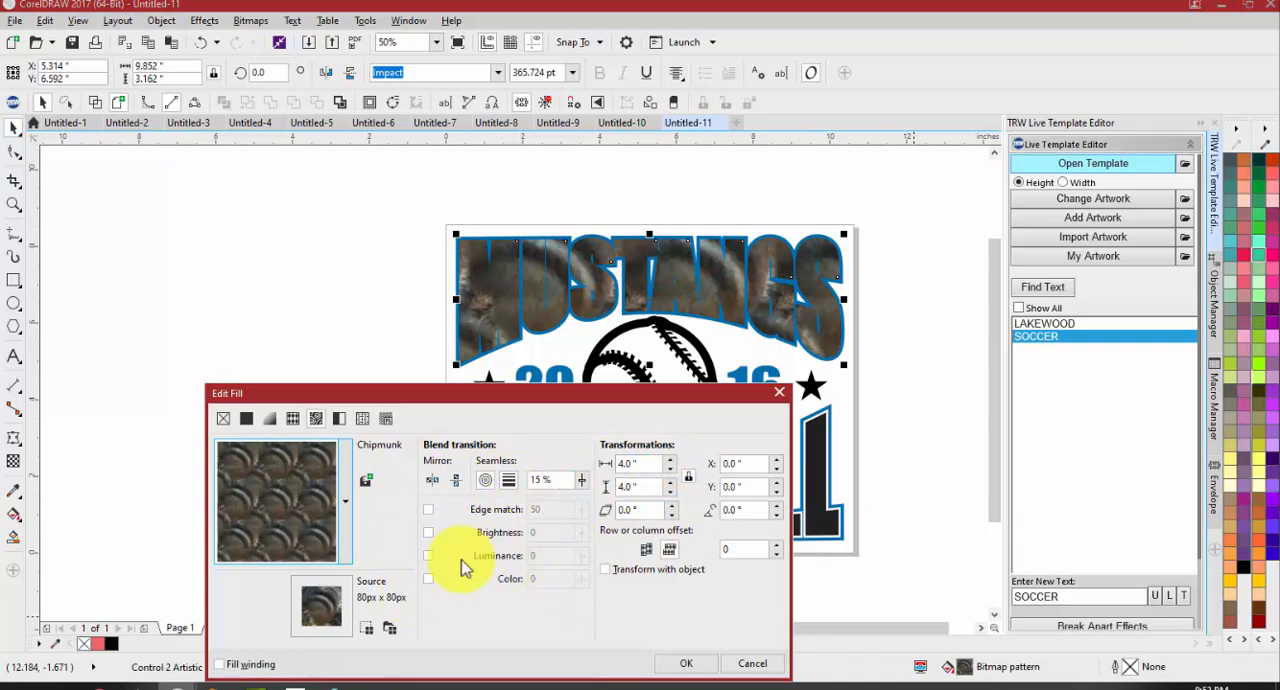
# Try a two-color dot pattern on the MUSTANGS text with a red background color, C0 M99 Y100 K0
pyautogui.click(338, 419)
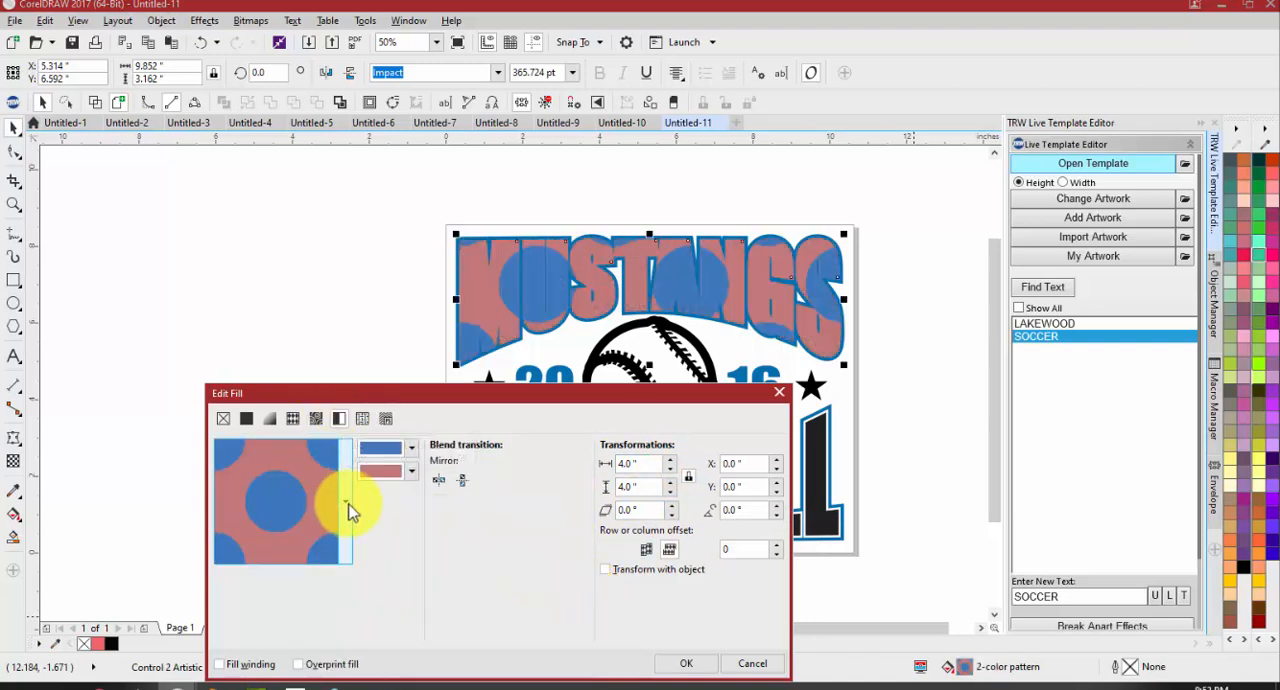
pyautogui.click(346, 506)
pyautogui.click(344, 466)
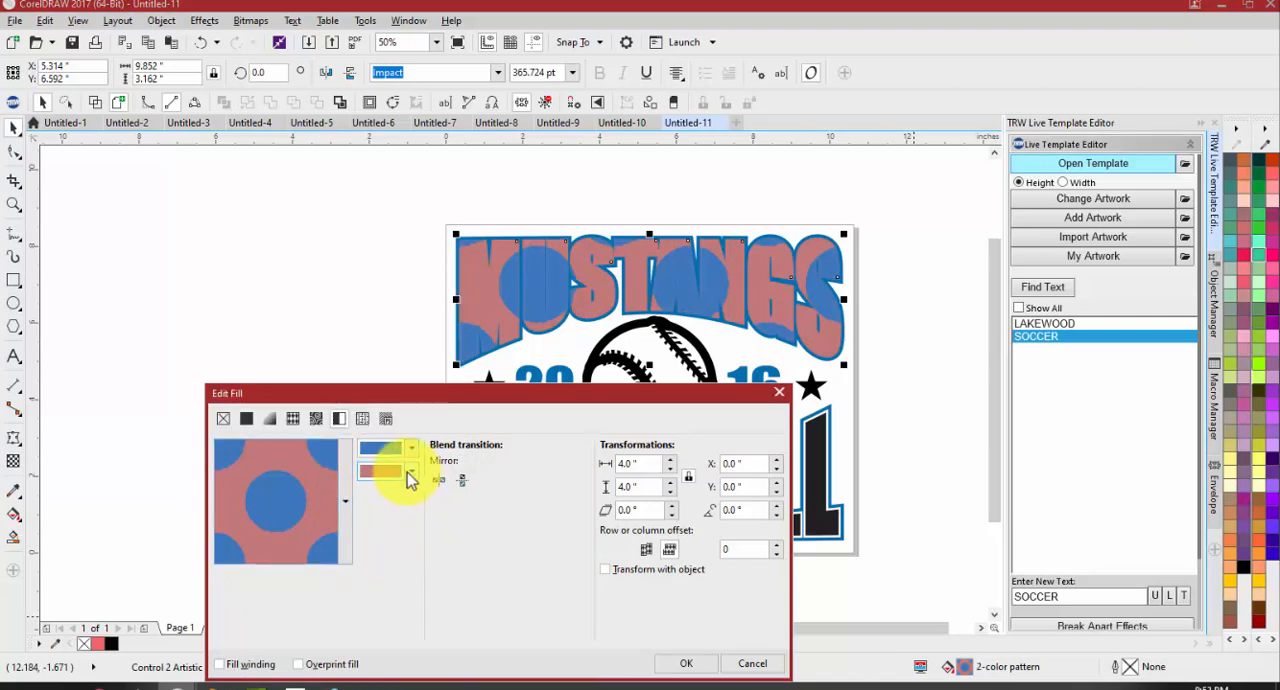
pyautogui.click(409, 472)
pyautogui.click(443, 553)
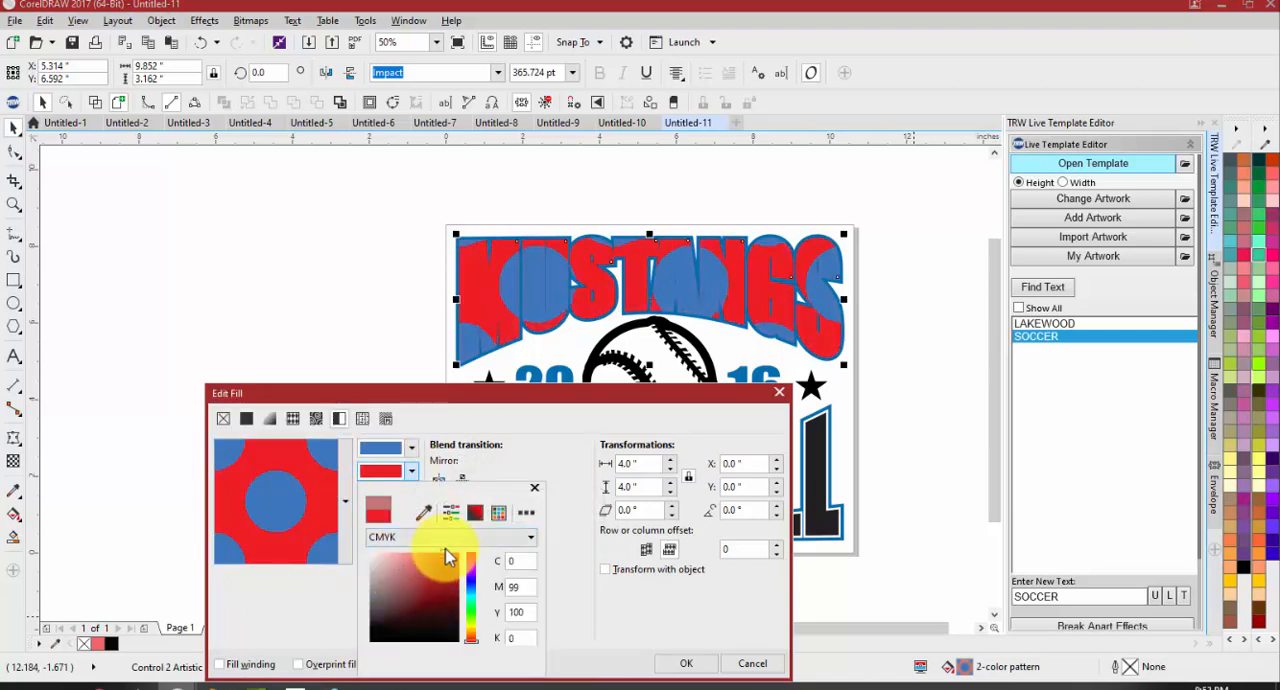
# Try dark blue, C100 M82 Y27 K14, for the pattern's dots, then discard all the fill changes
pyautogui.click(407, 455)
pyautogui.click(406, 452)
pyautogui.click(406, 448)
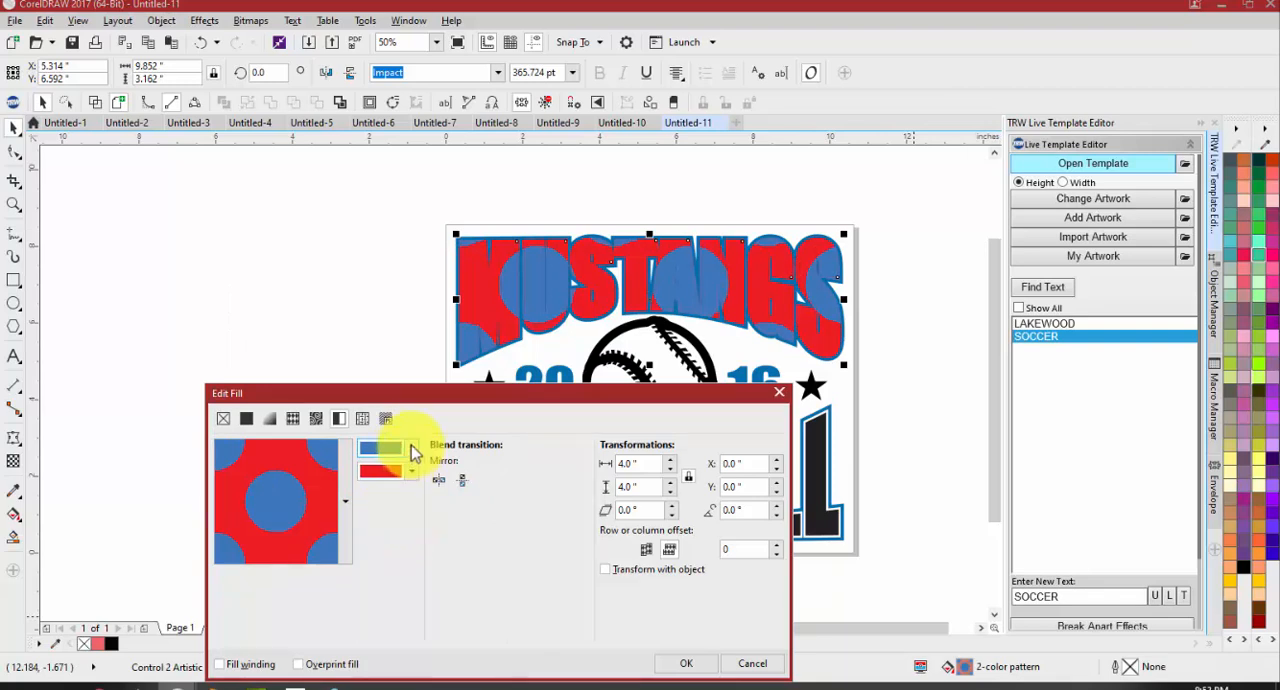
pyautogui.click(407, 450)
pyautogui.click(415, 557)
pyautogui.click(404, 579)
pyautogui.click(433, 575)
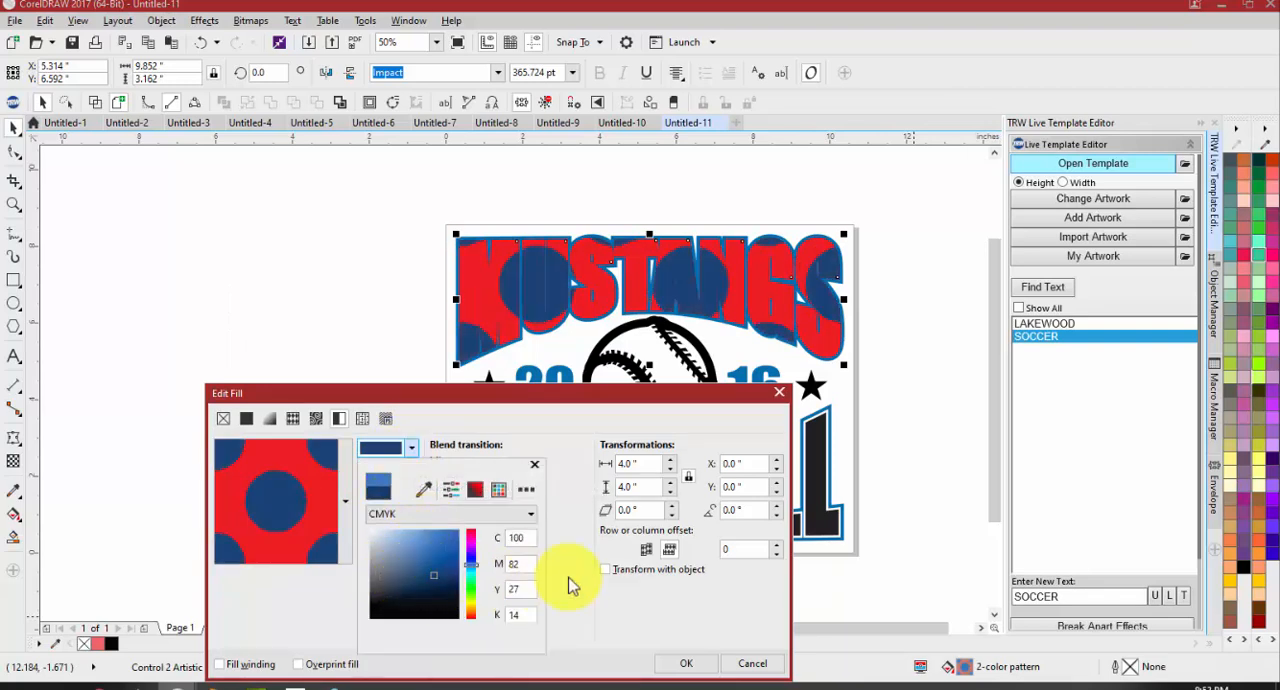
pyautogui.click(730, 663)
pyautogui.click(726, 664)
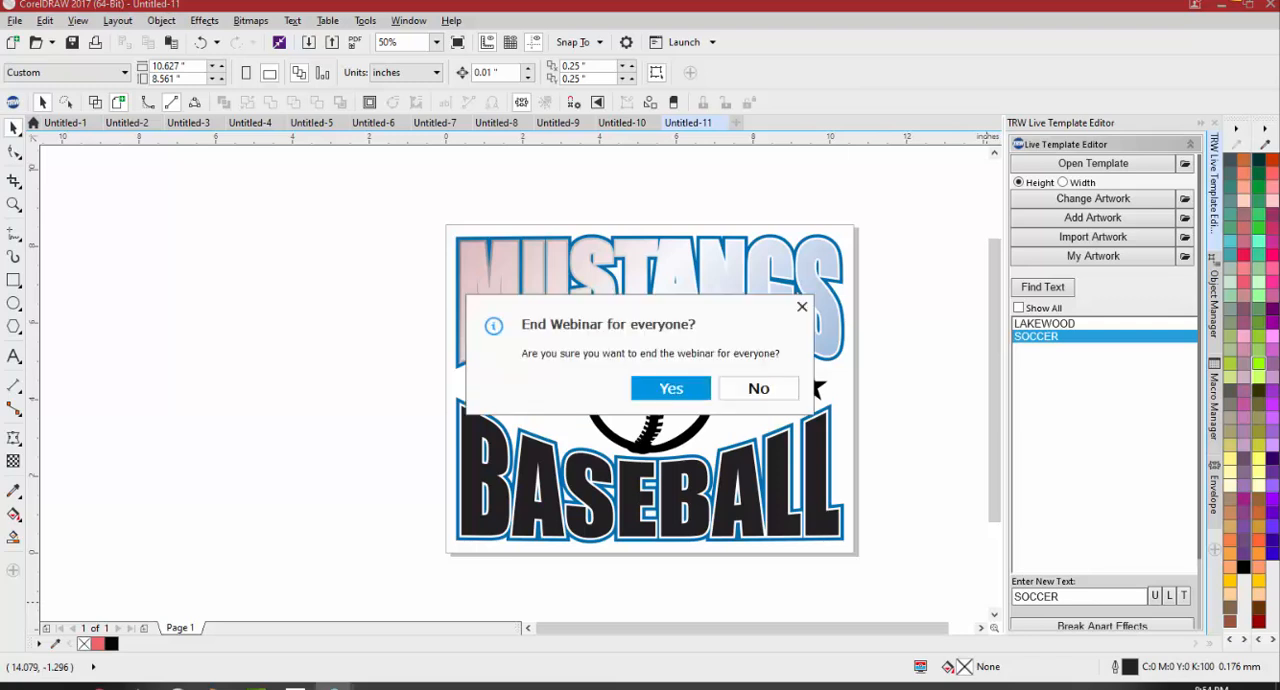
pyautogui.click(700, 386)
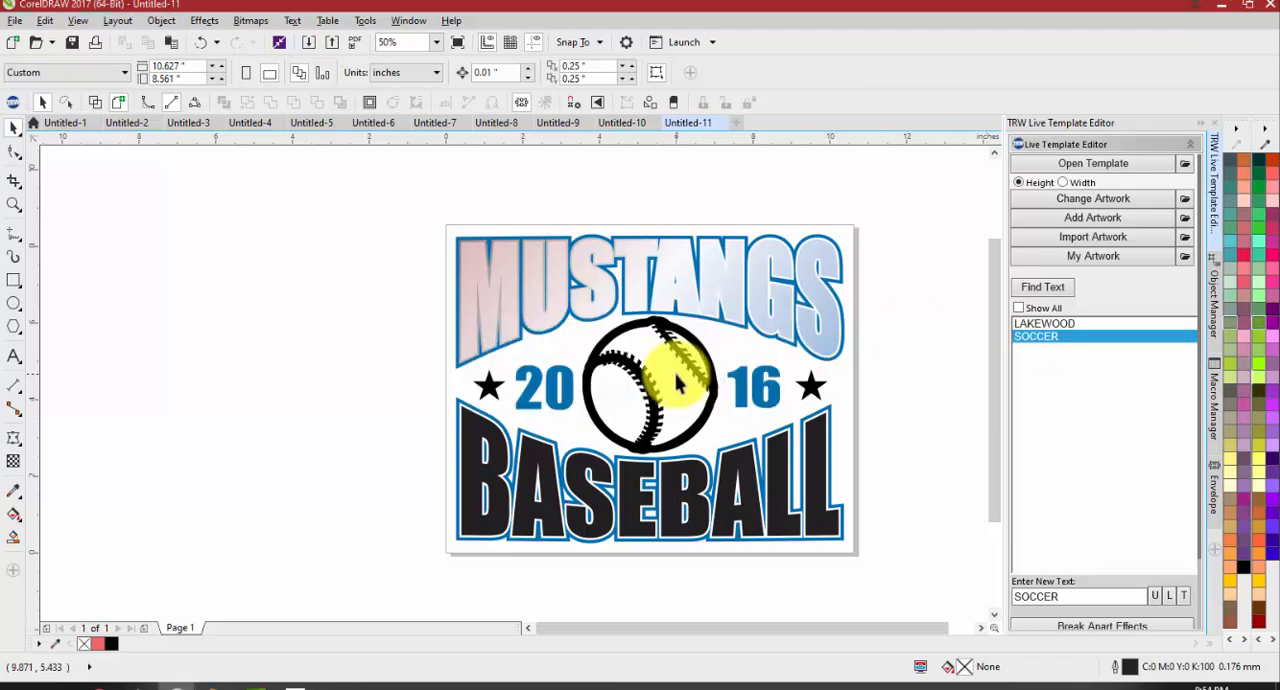